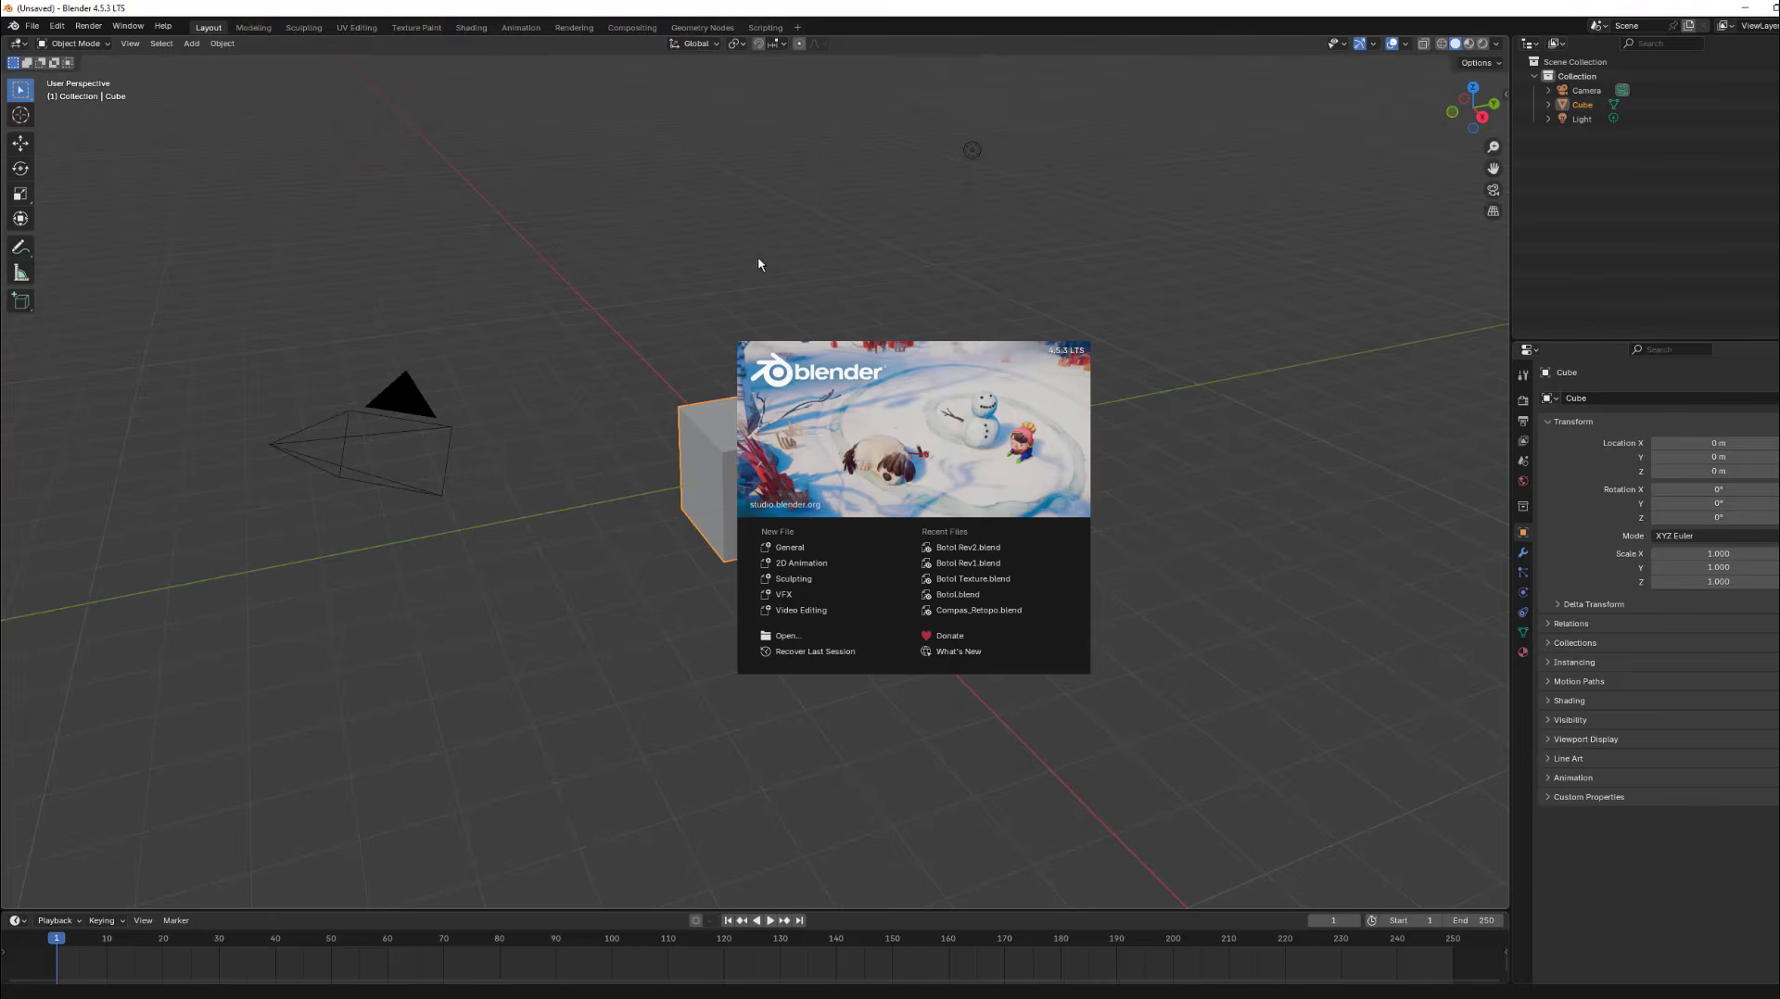
Dismiss the splash screen and, in front view, scale the default cube along Z to about 1.97.
click(829, 270)
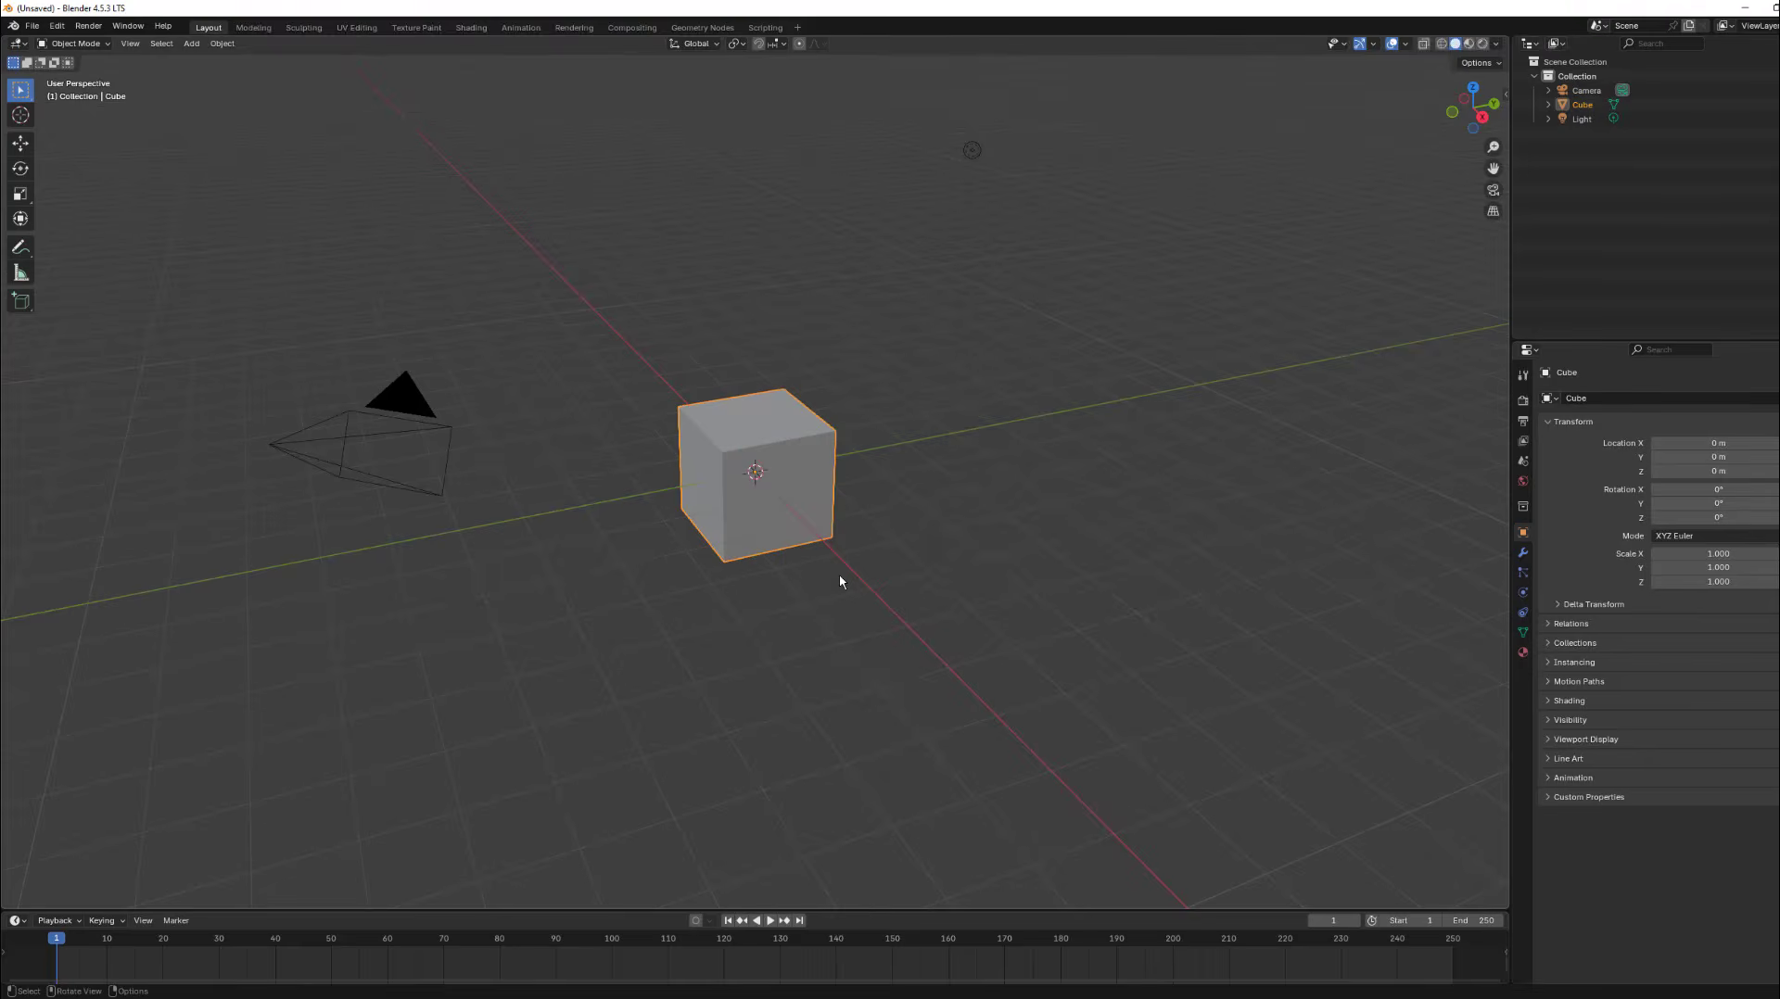
click(1452, 112)
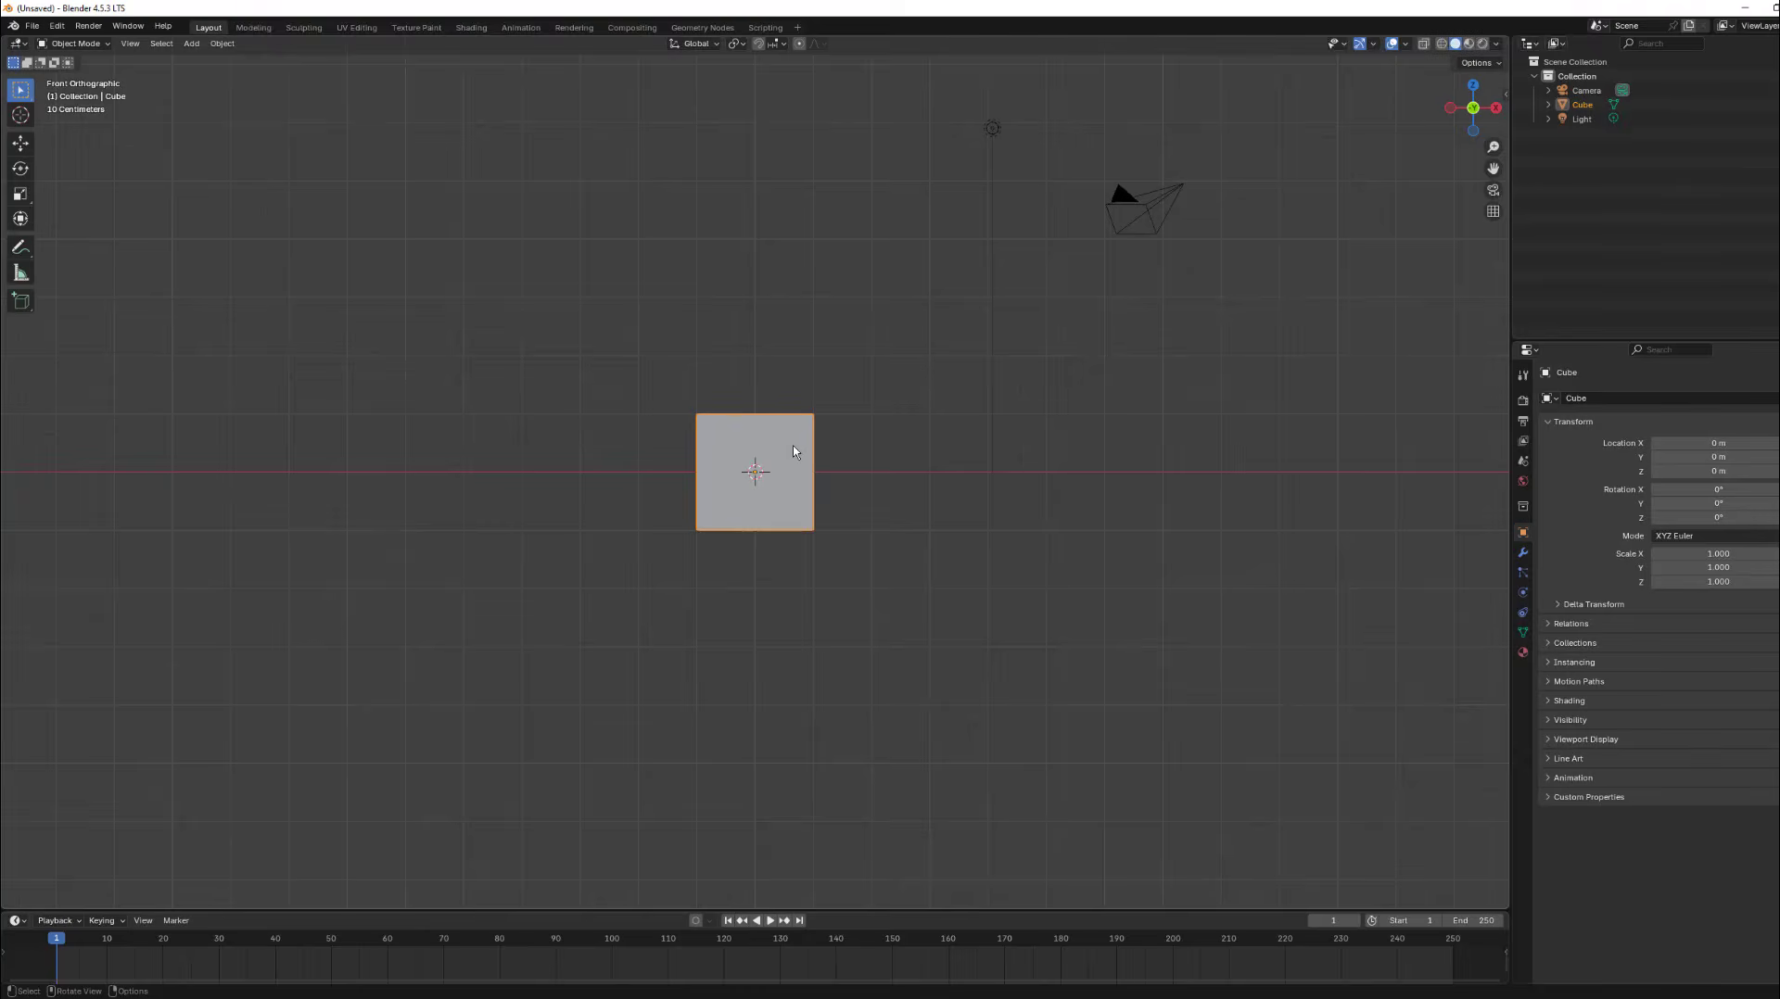
click(876, 480)
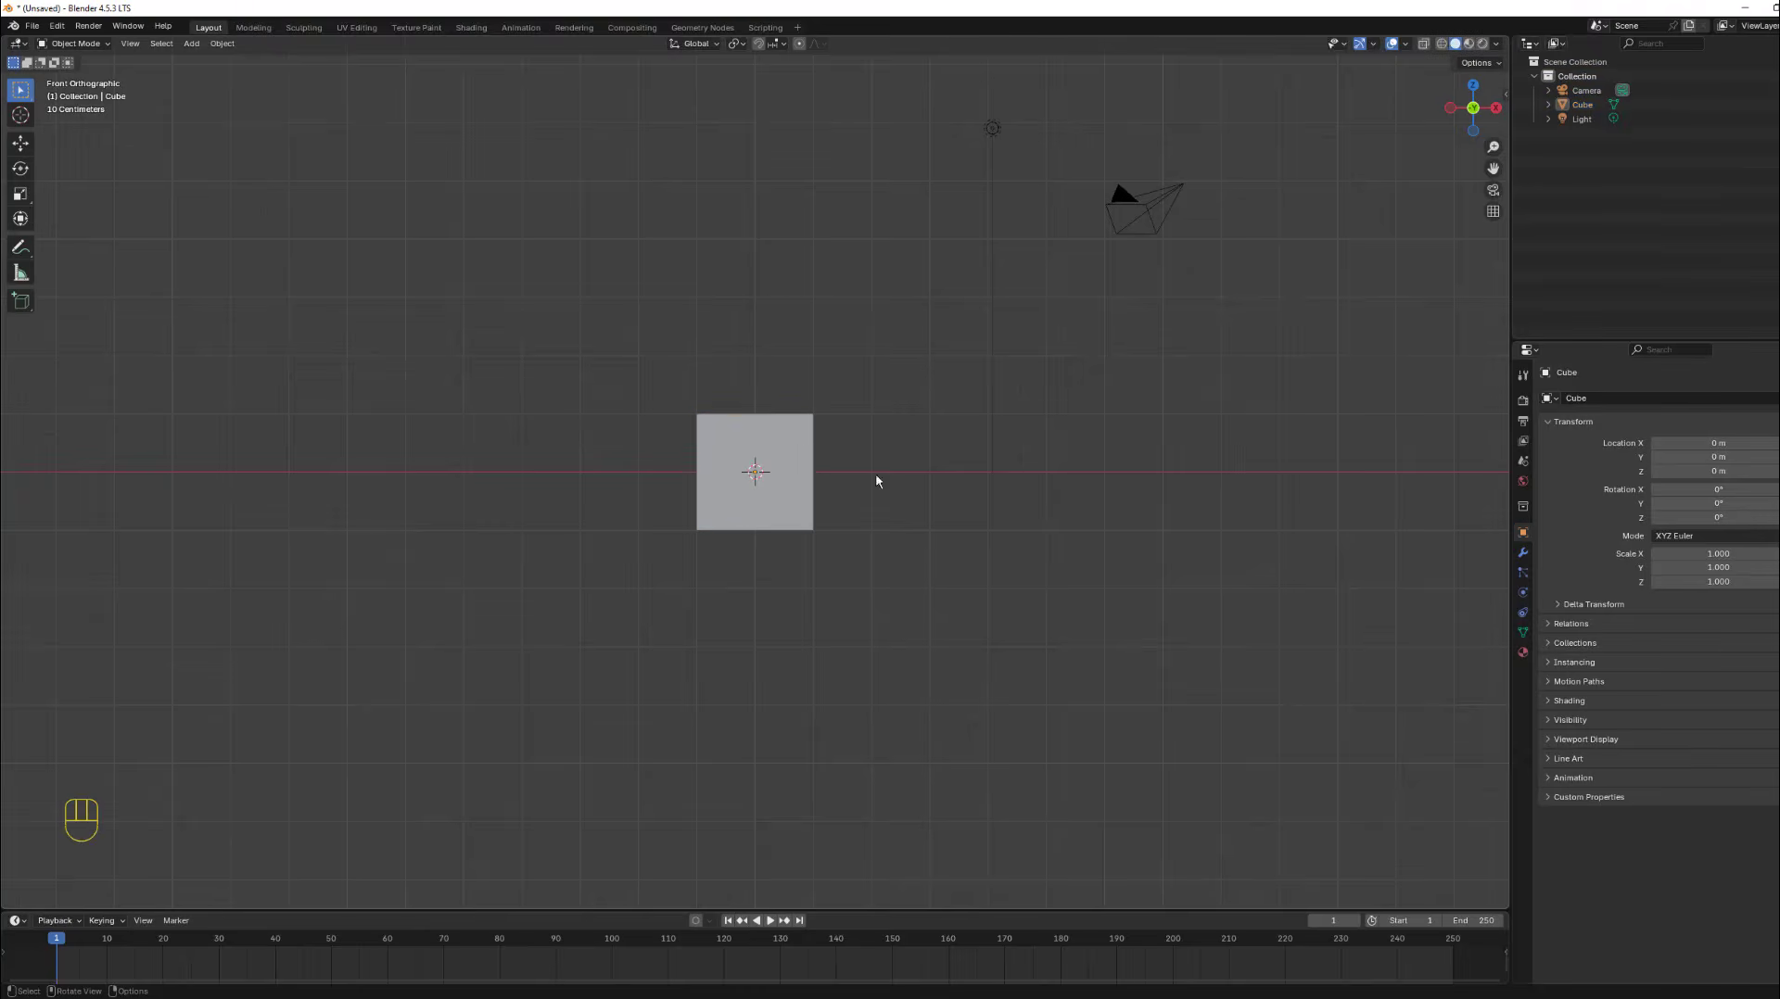
click(800, 435)
key(s)
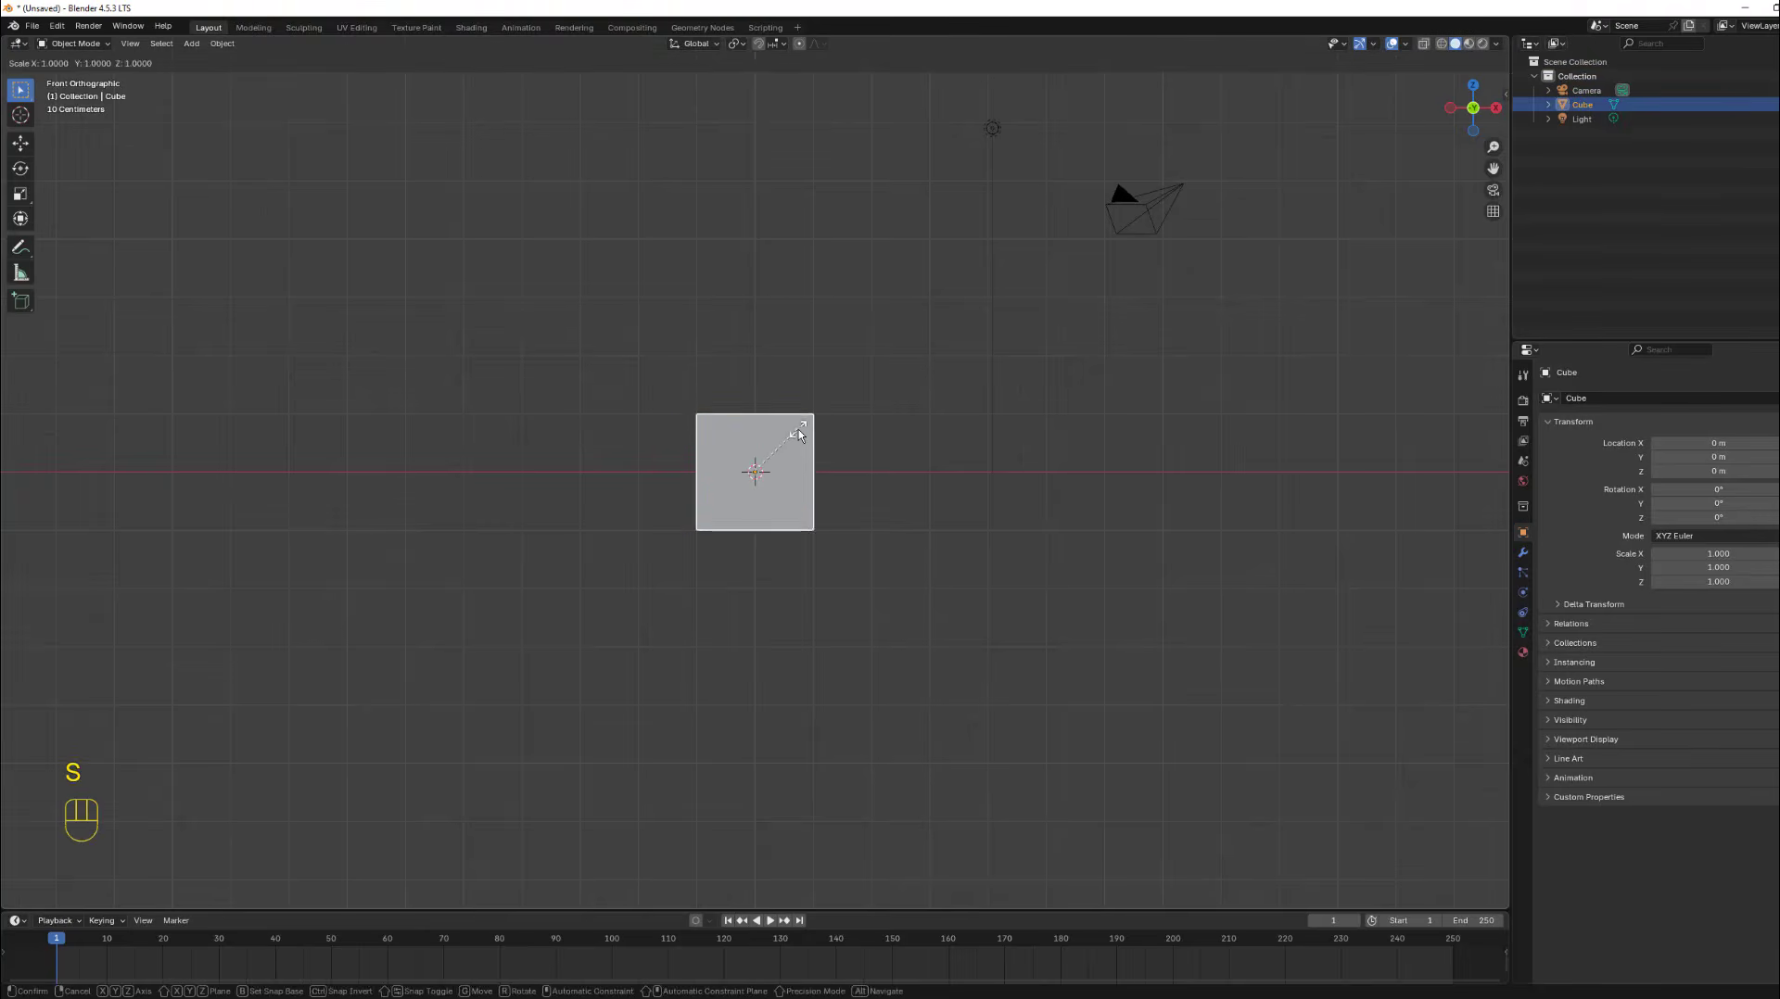
key(z)
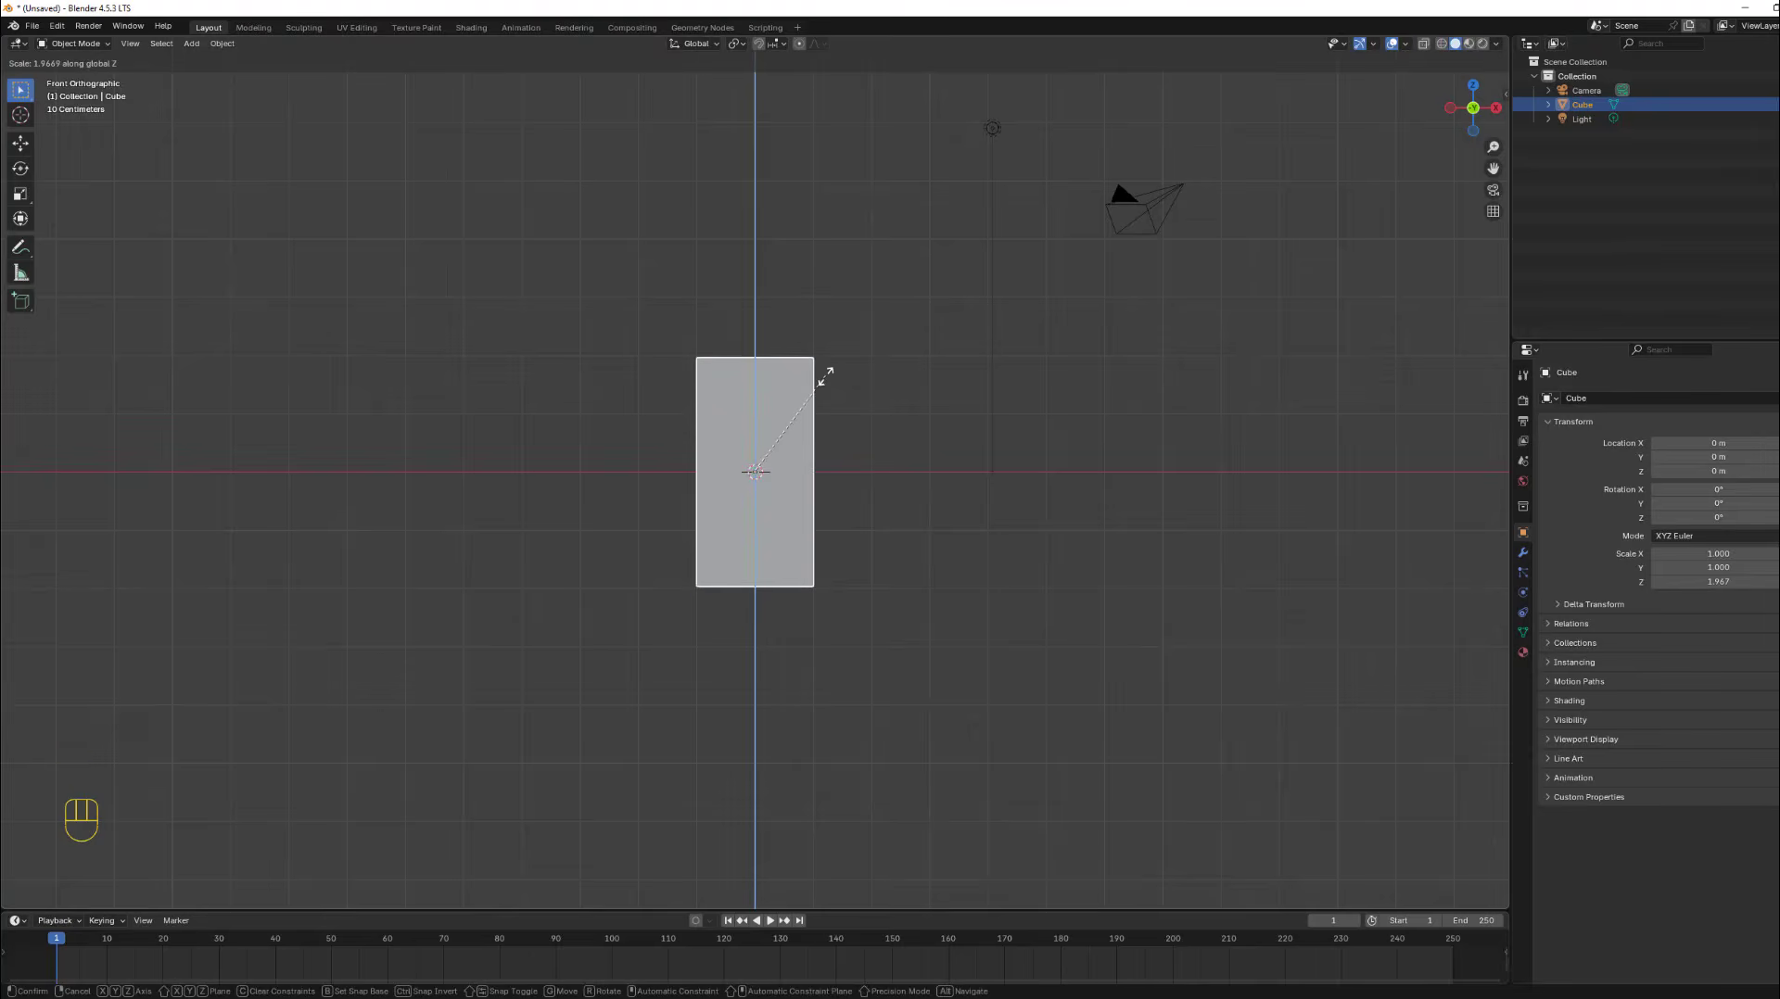
click(825, 375)
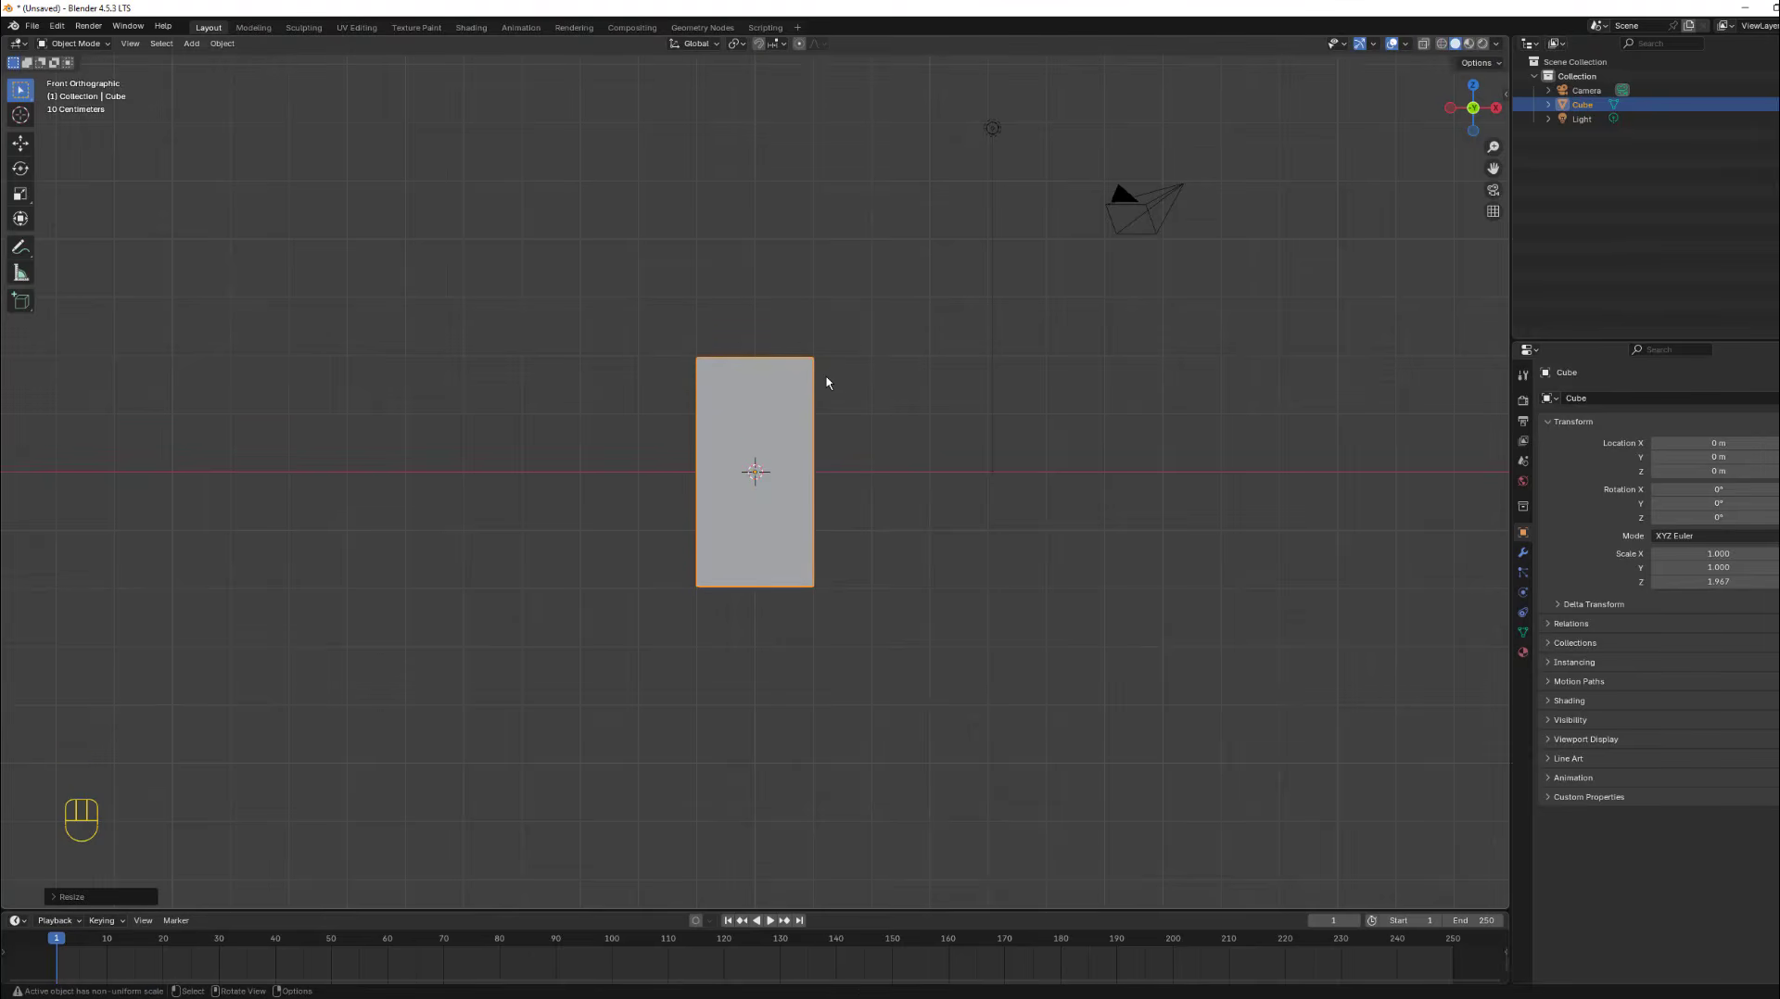
Move the stretched cube up along Z by about 2 m so its base rests on the ground line.
key(g)
key(z)
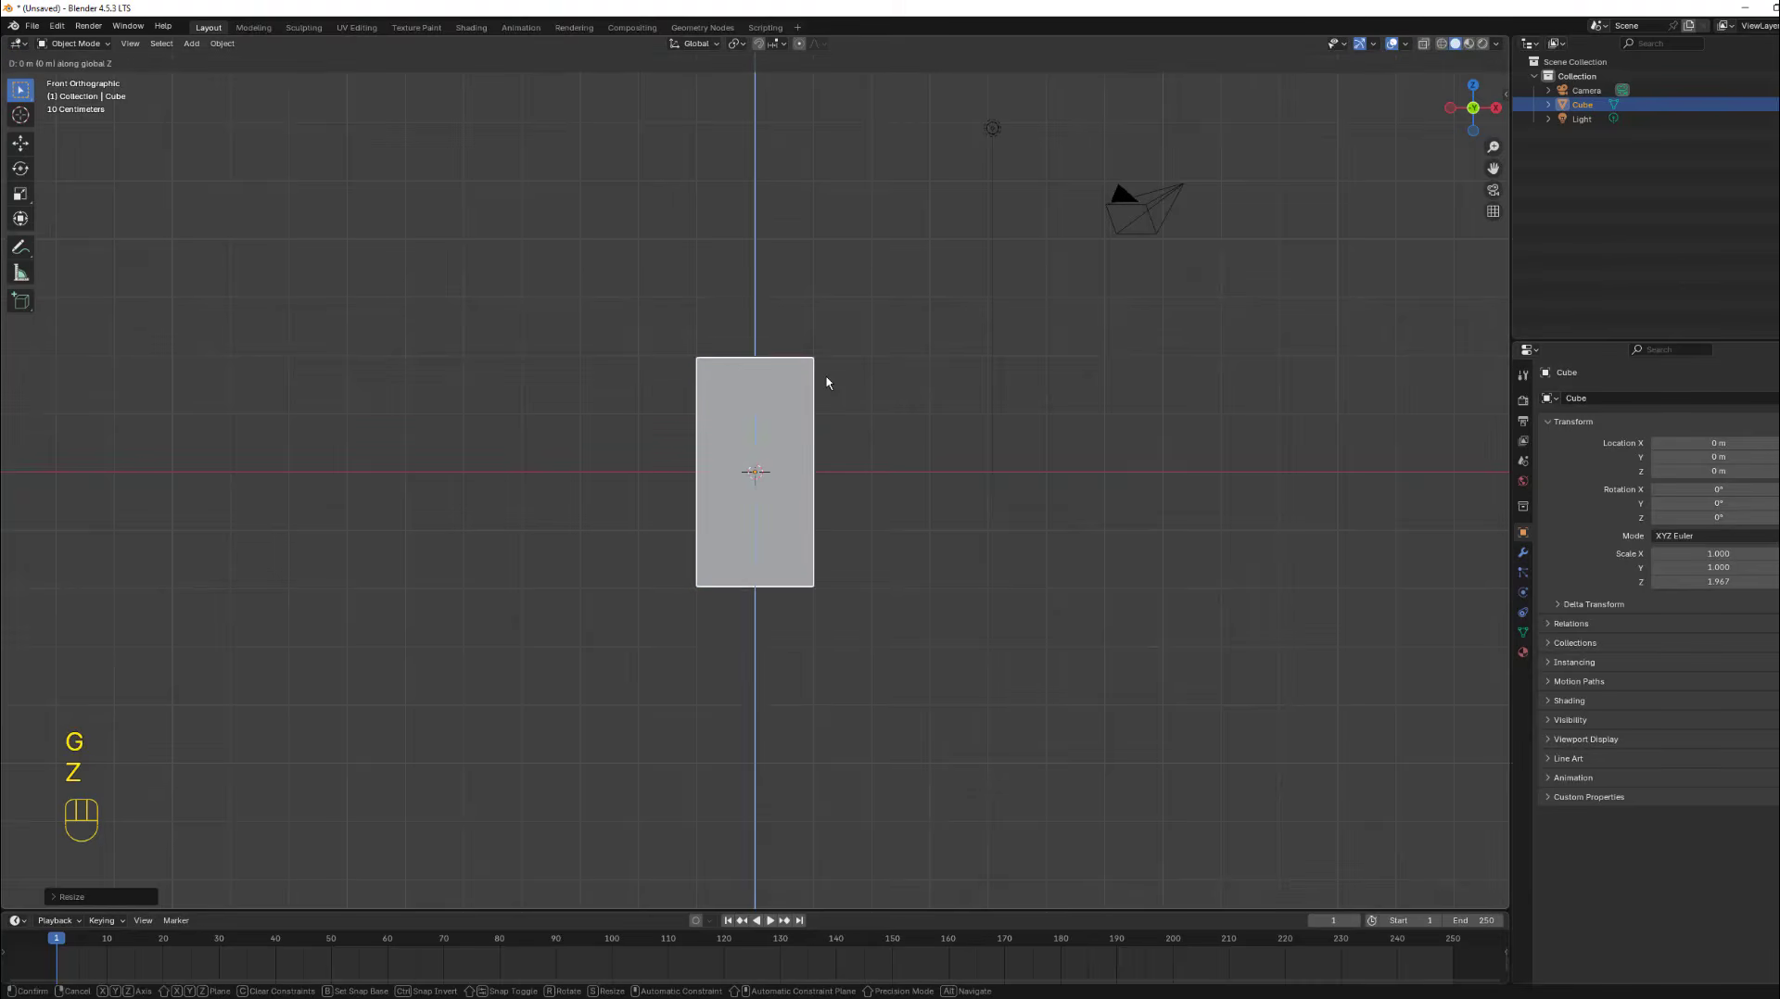
click(822, 259)
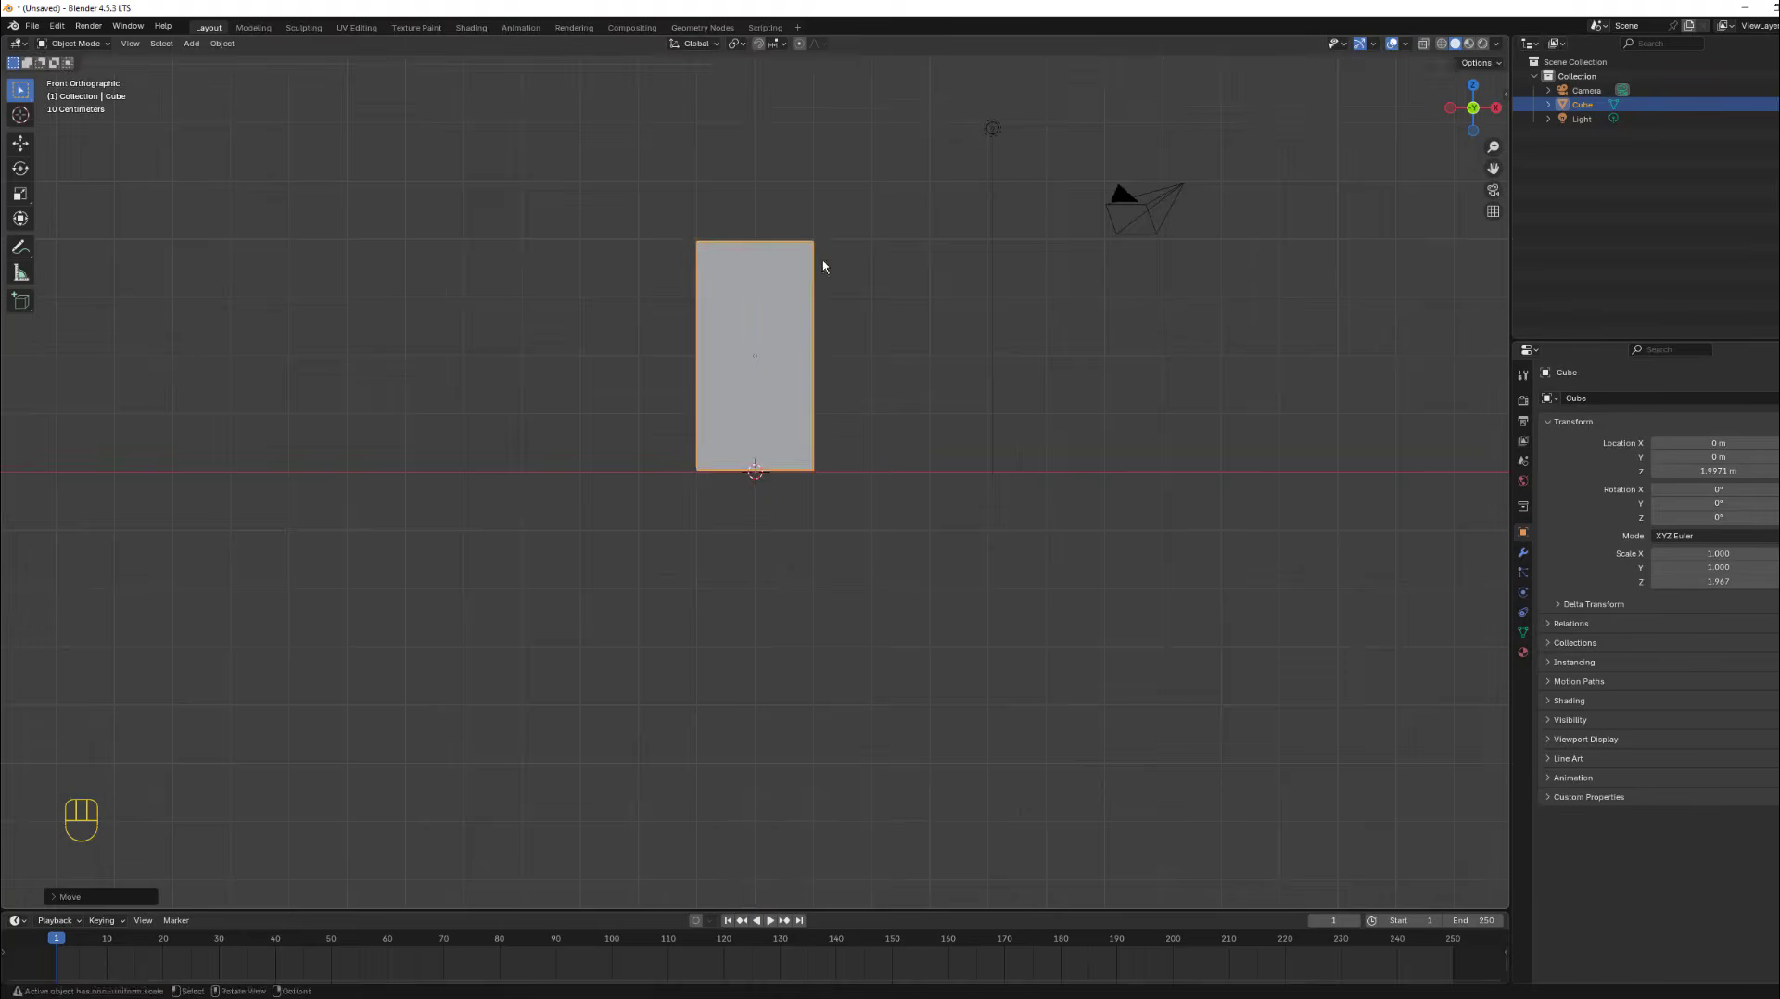
In Edit Mode, select the block's top face and extrude it upward by about 0.62 m.
scroll(827, 262, up, 4)
shift+middle_drag(826, 261, 881, 541)
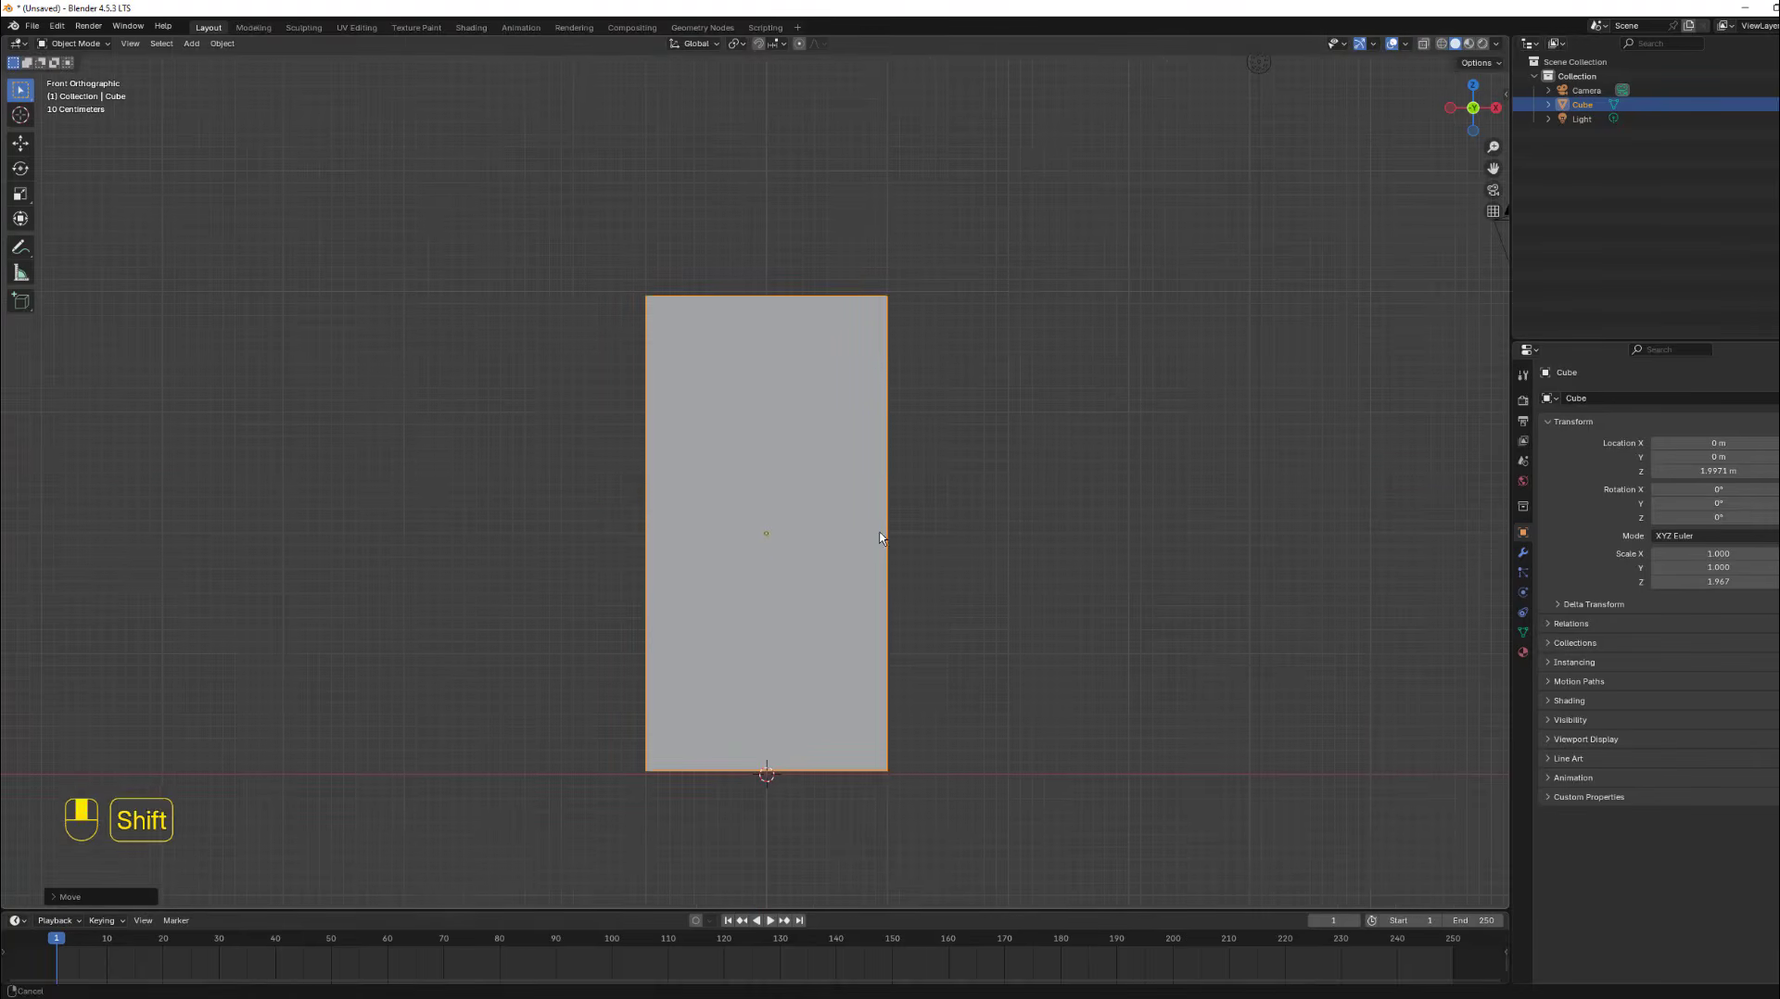
middle_drag(850, 397, 771, 409)
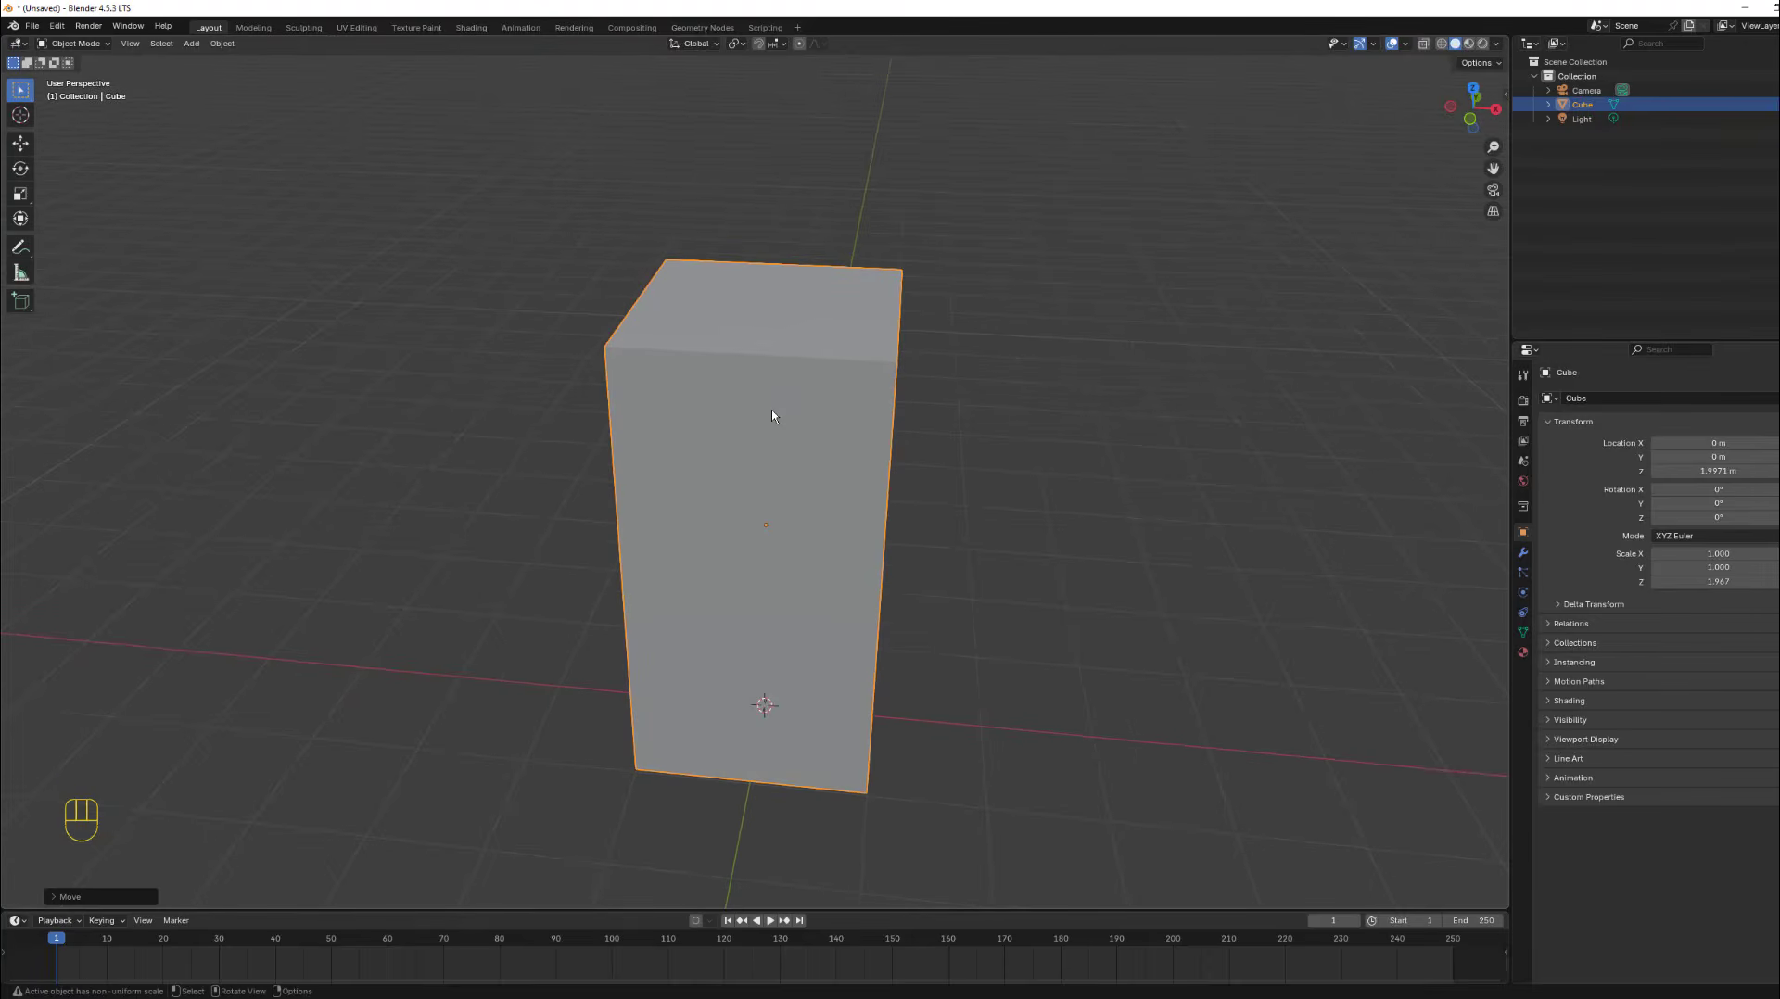
key(Tab)
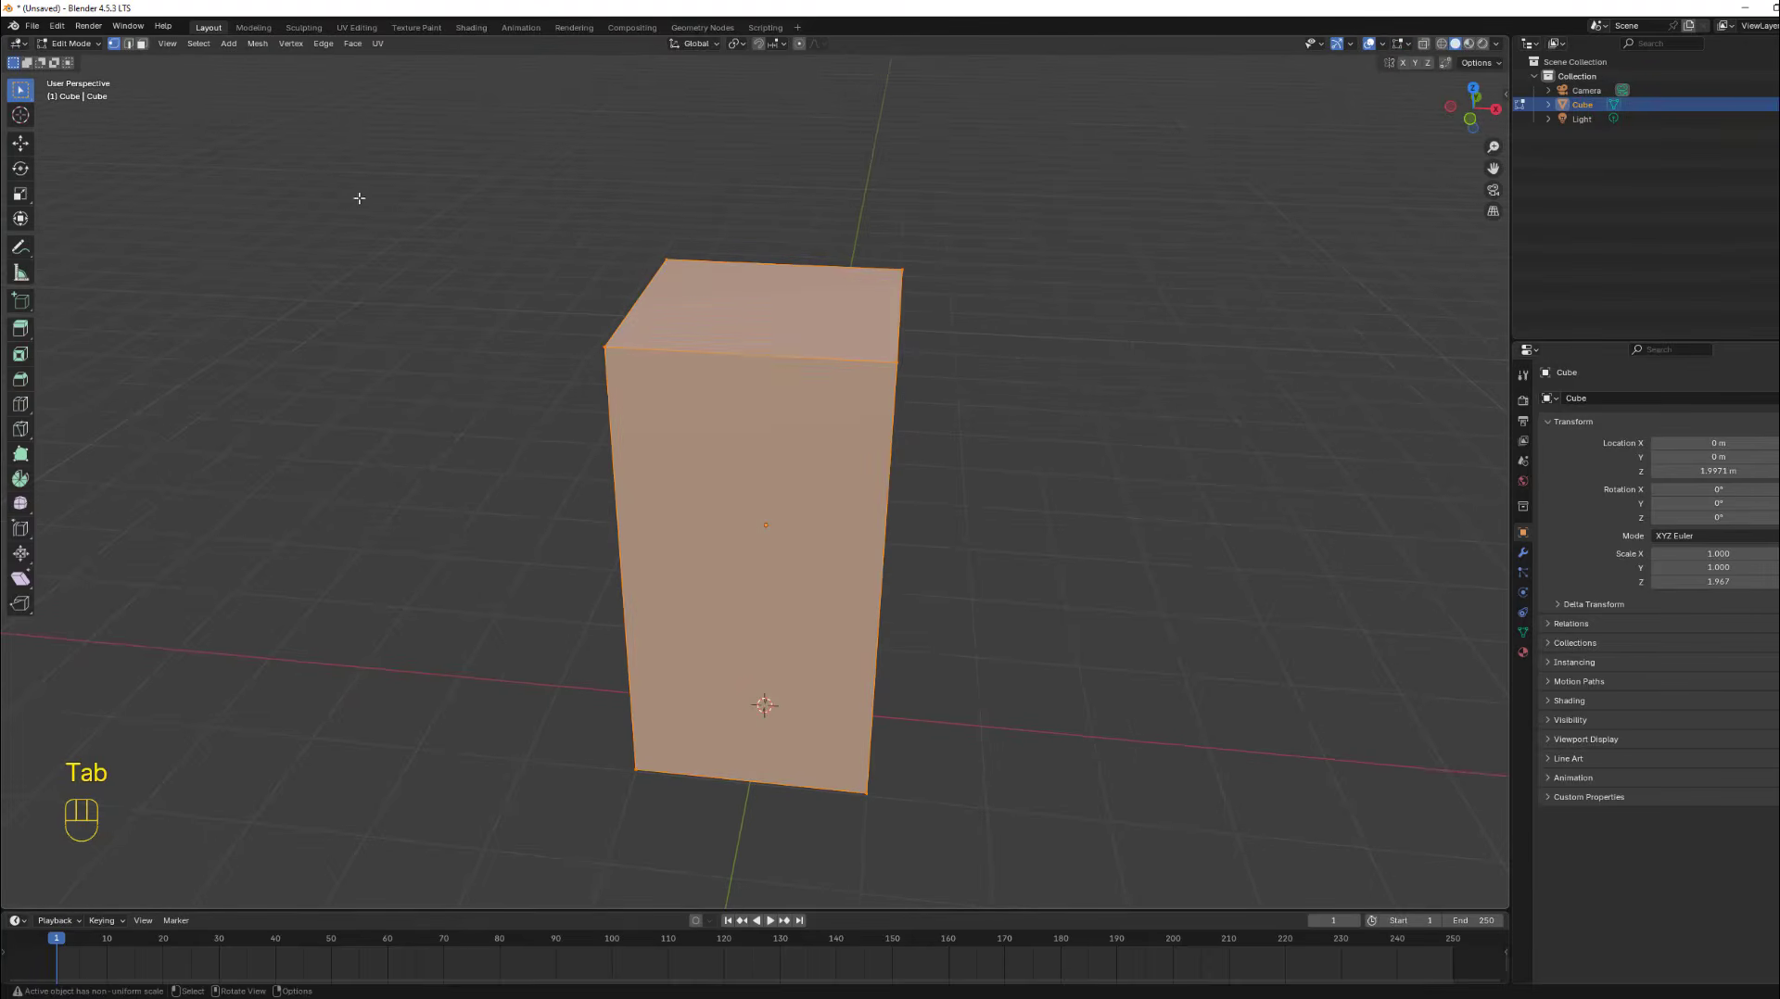
click(142, 44)
click(797, 303)
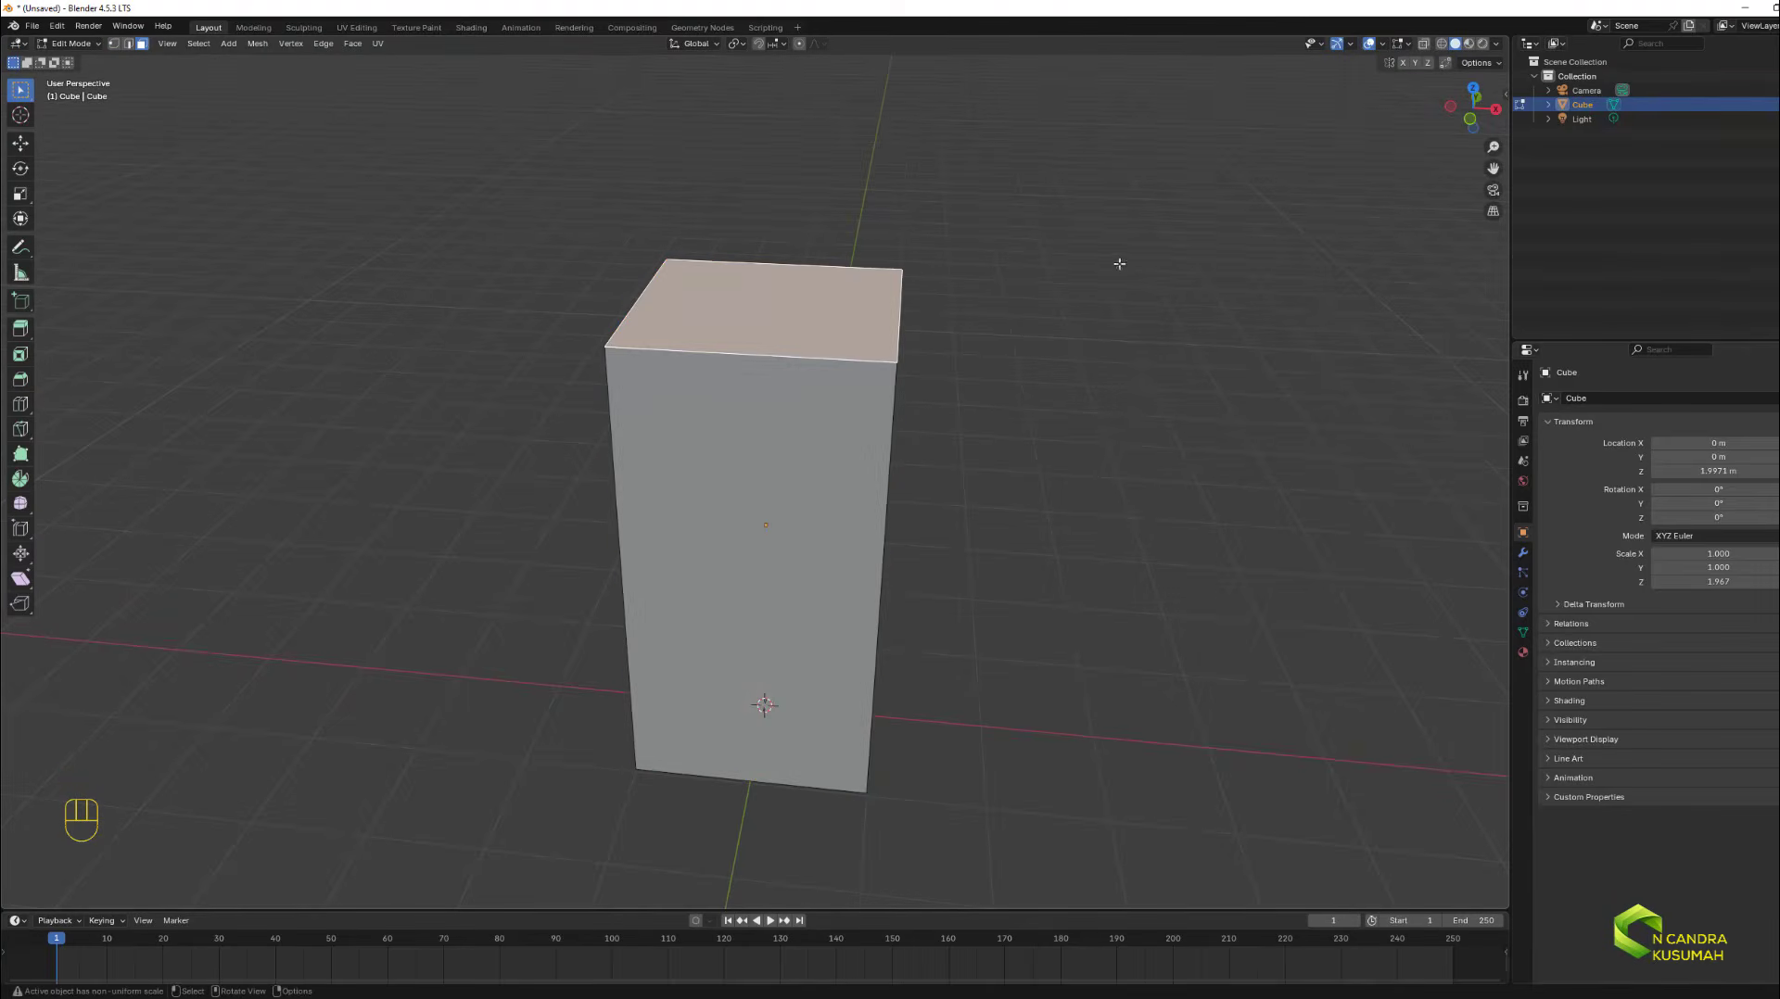
click(1471, 119)
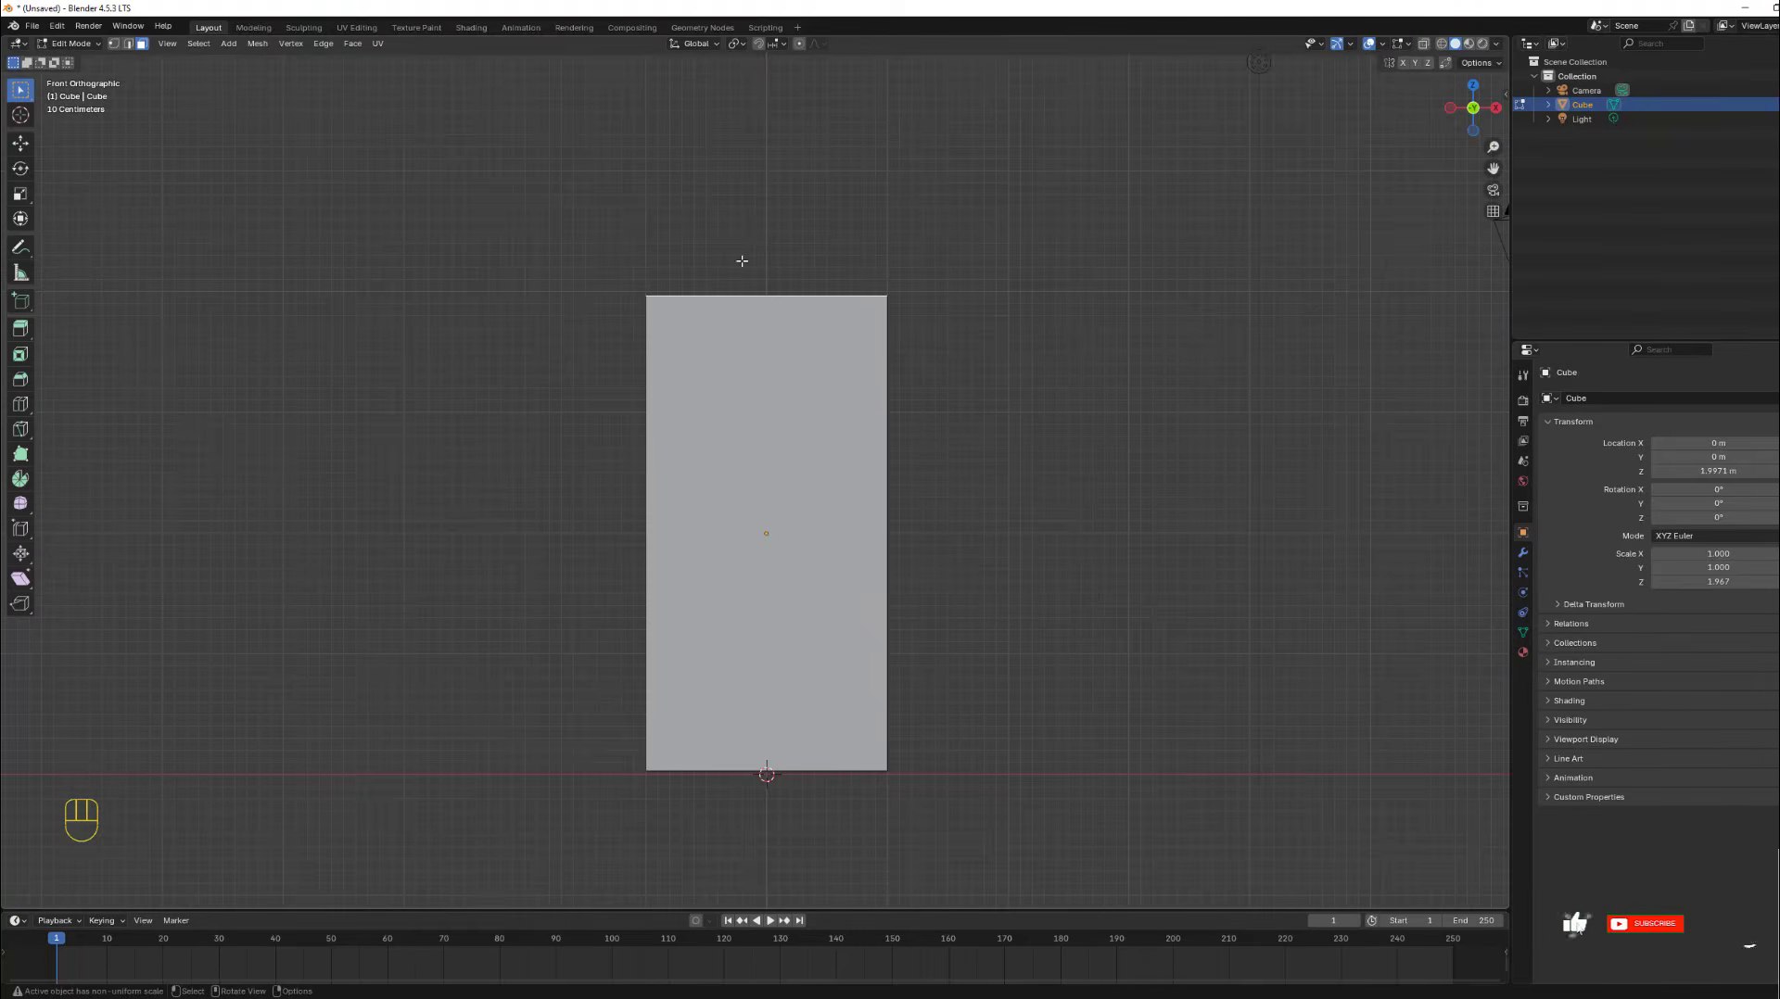
key(e)
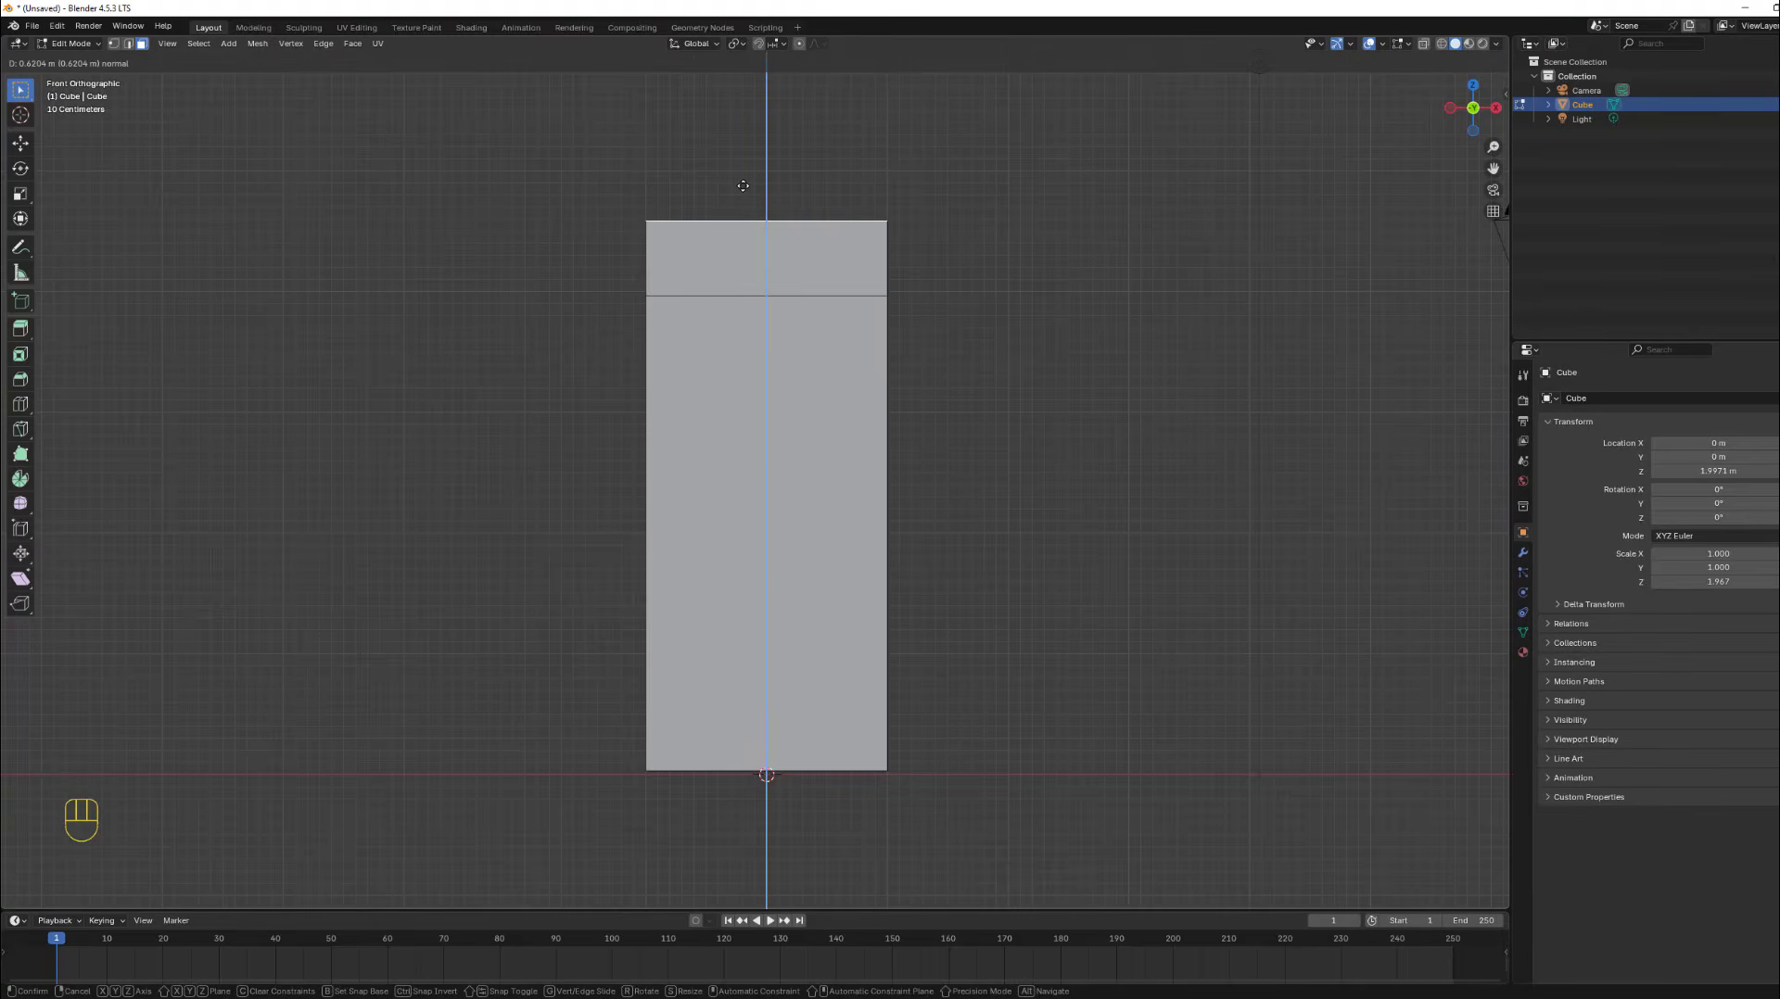
click(743, 185)
Taper the extruded section into a shoulder by scaling the top face to about 0.57, and again by about 0.73.
middle_drag(1000, 263, 993, 374)
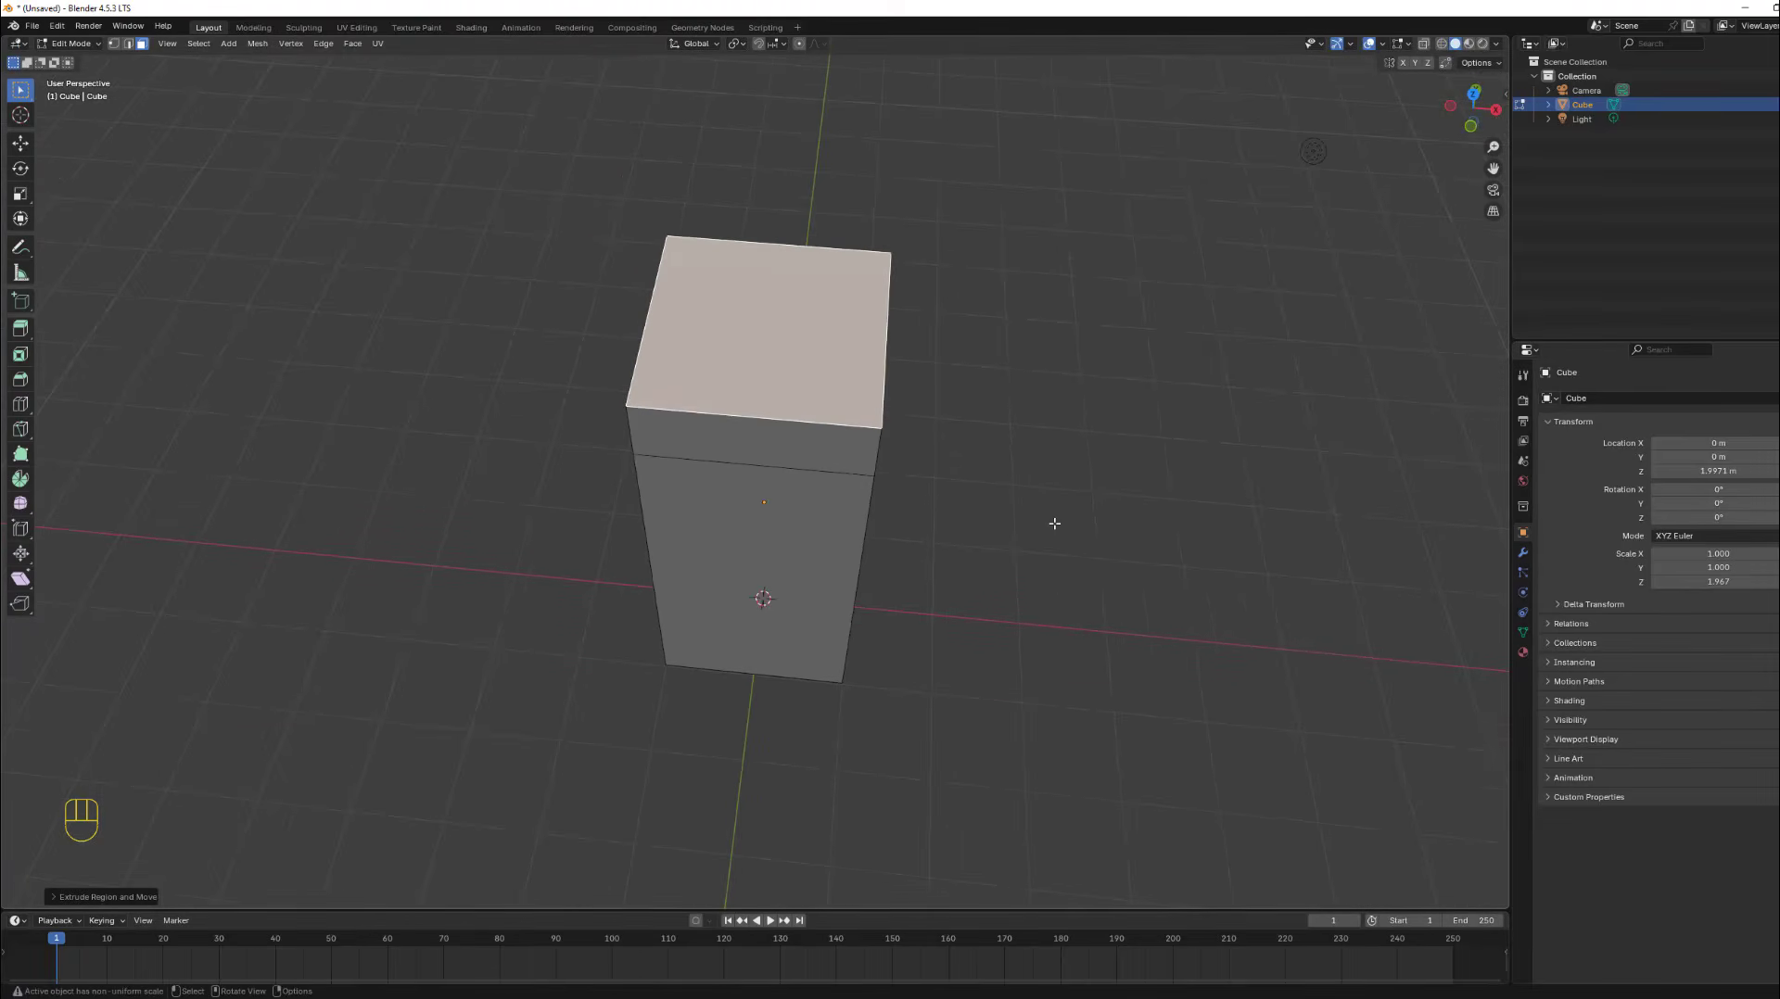
key(s)
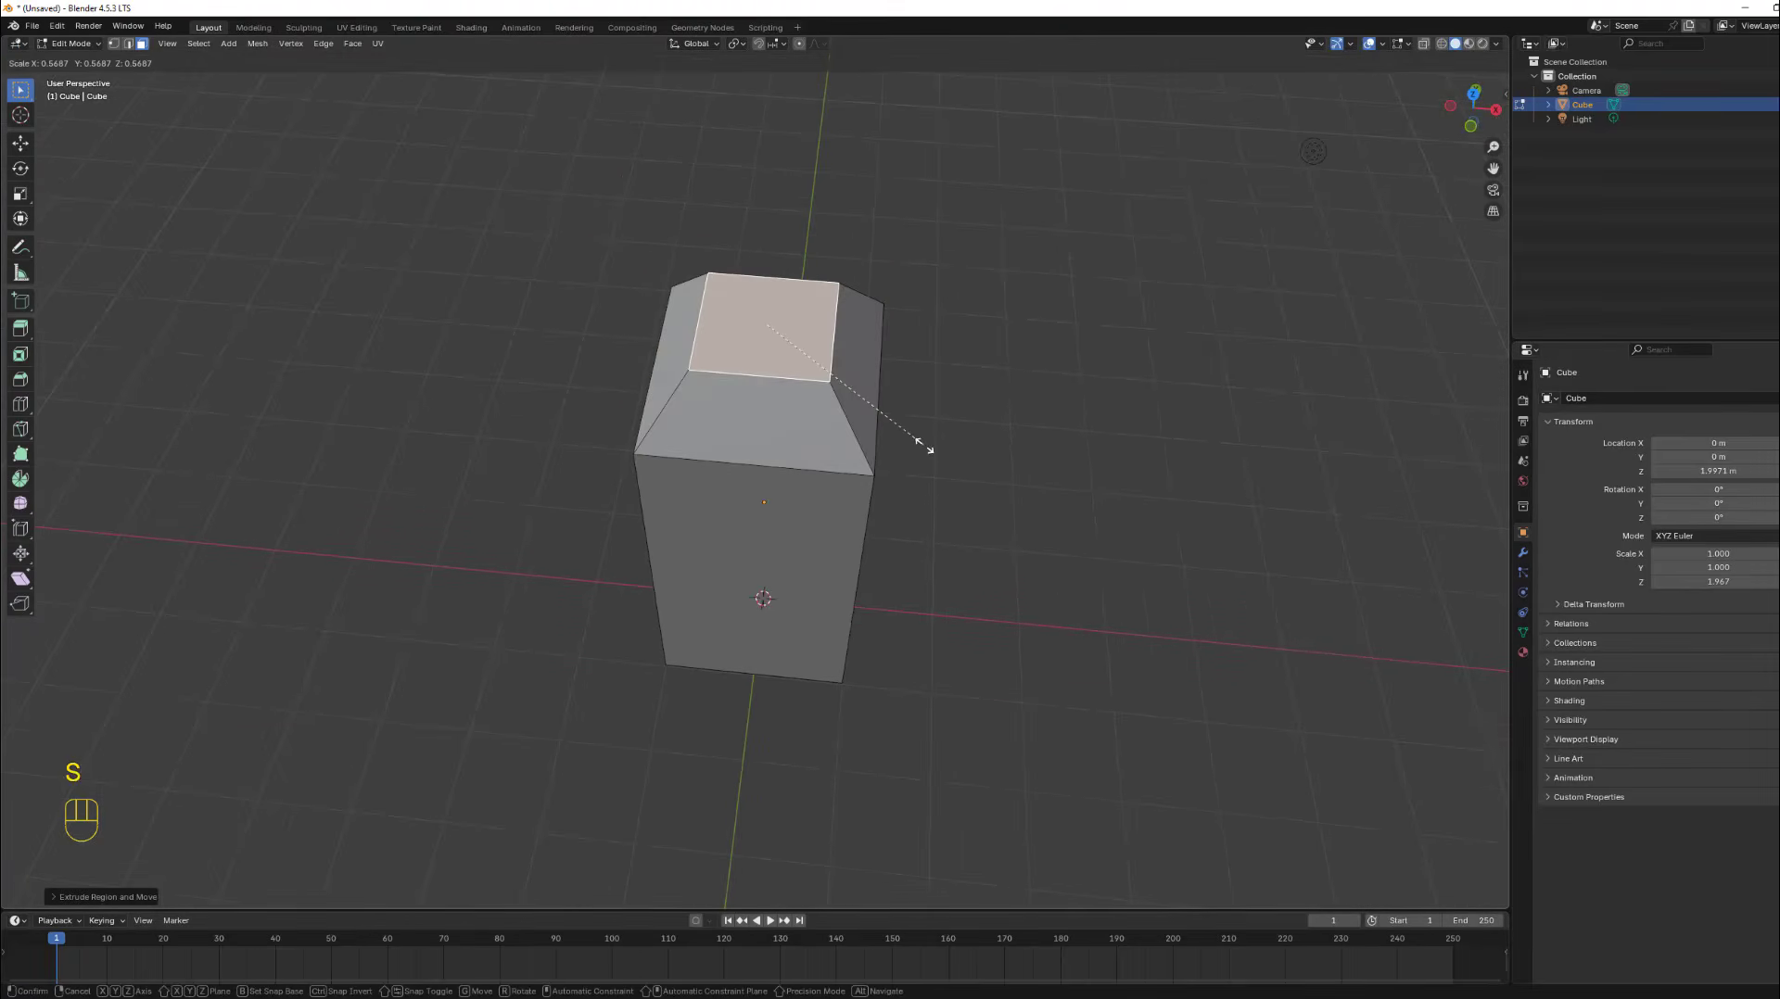
click(924, 444)
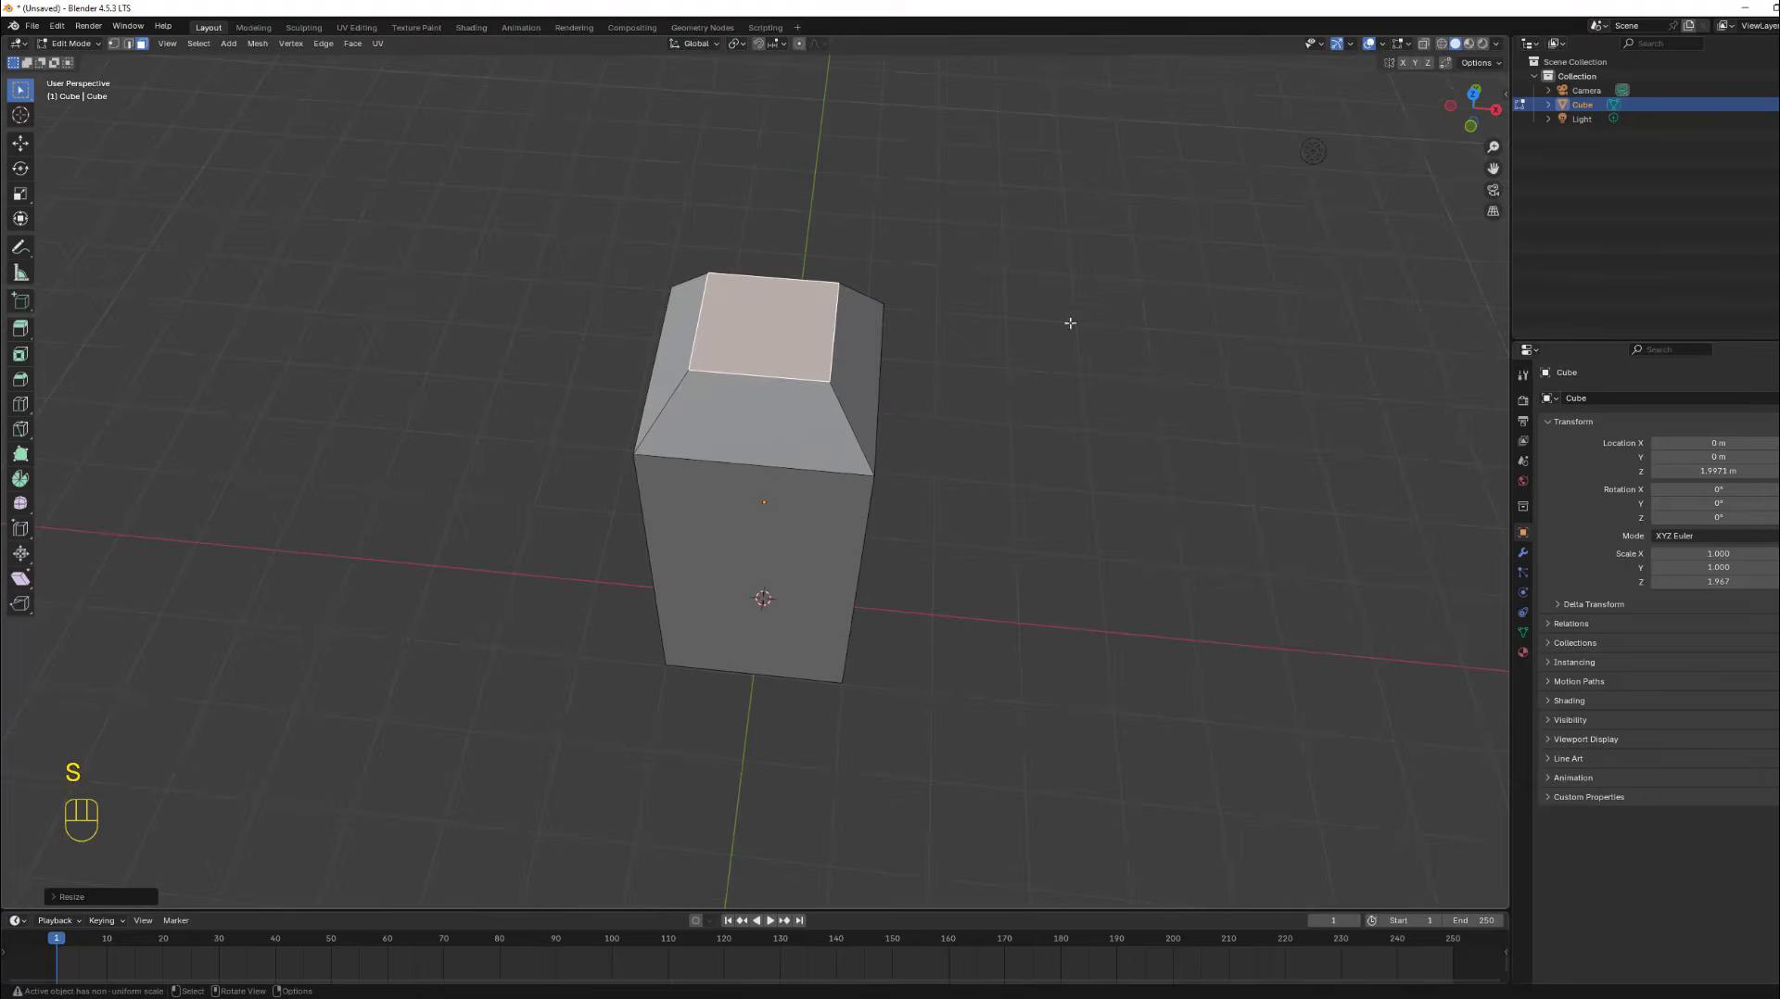
click(1471, 127)
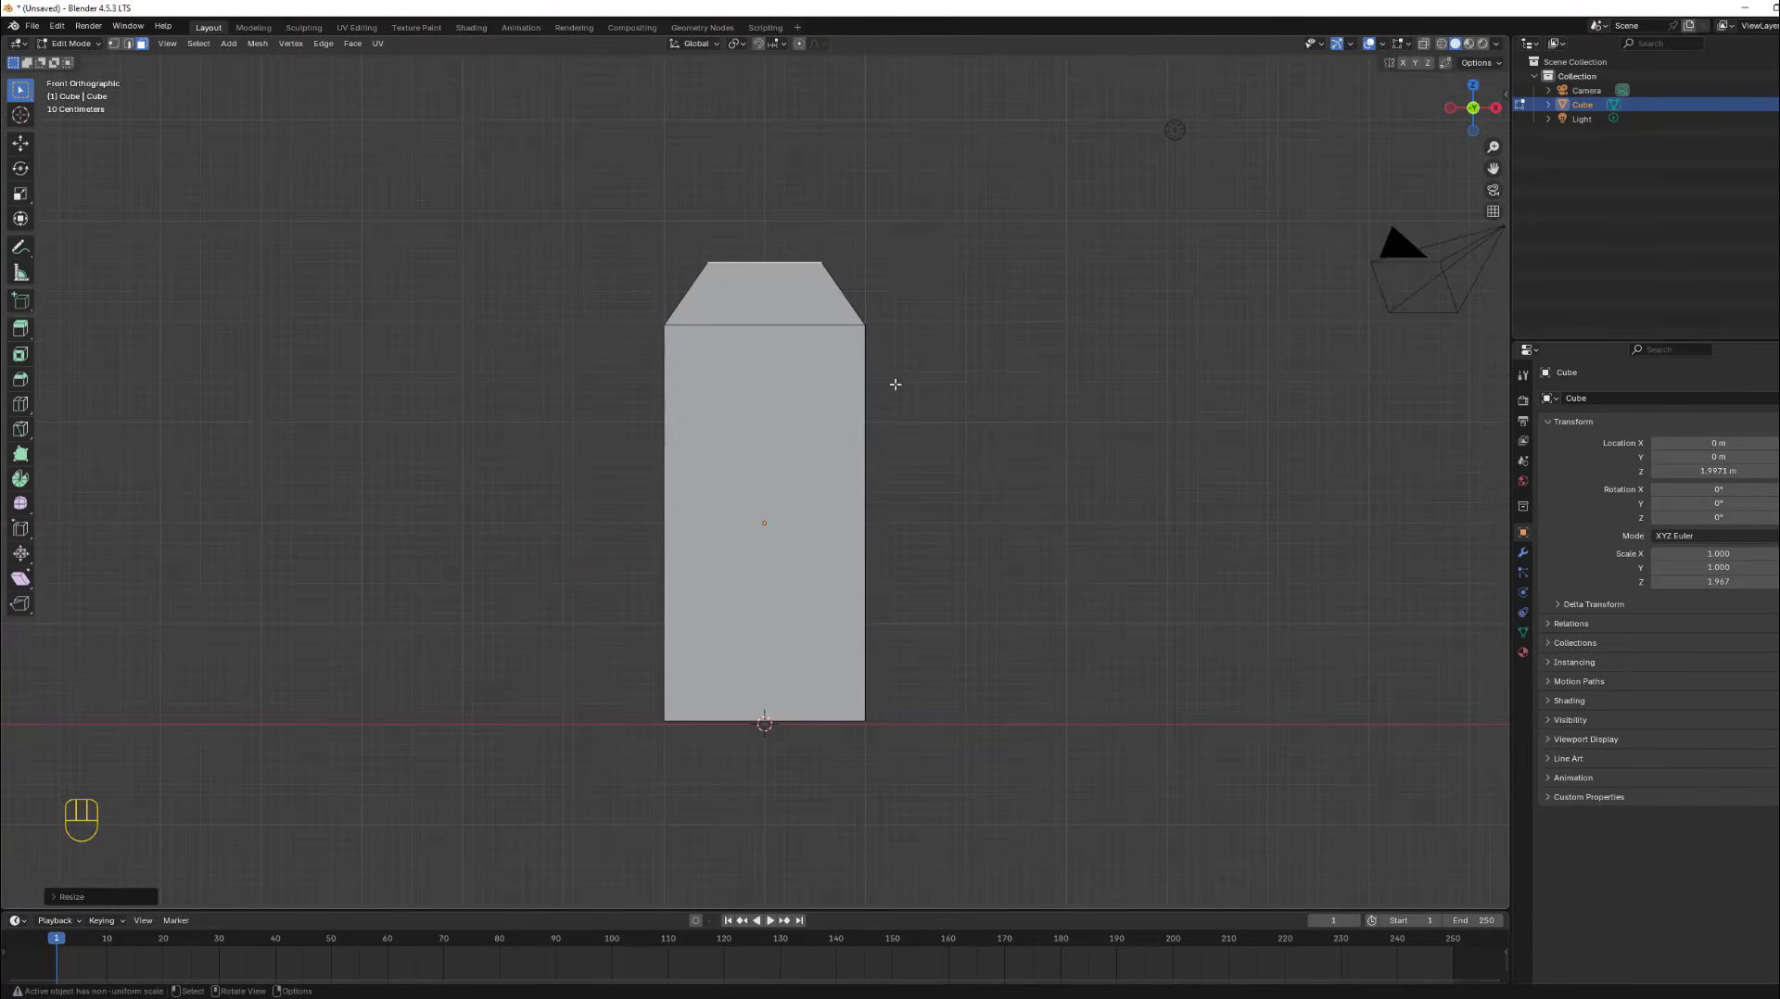
key(s)
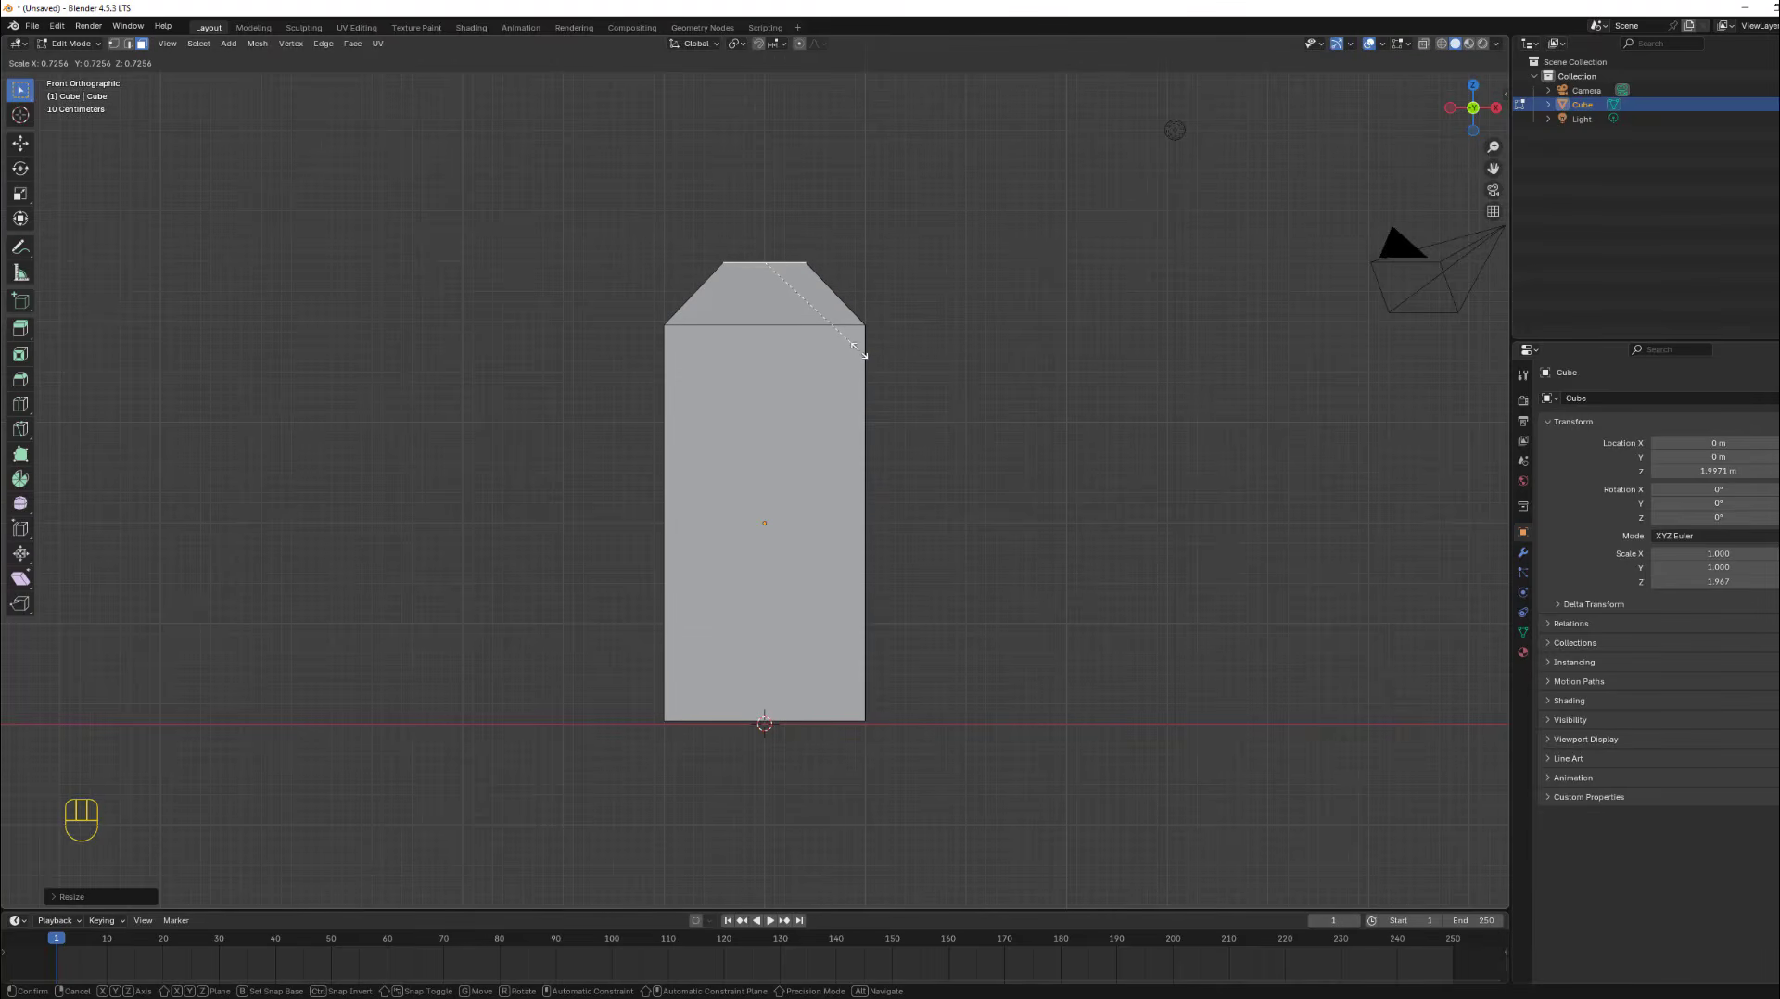
click(860, 353)
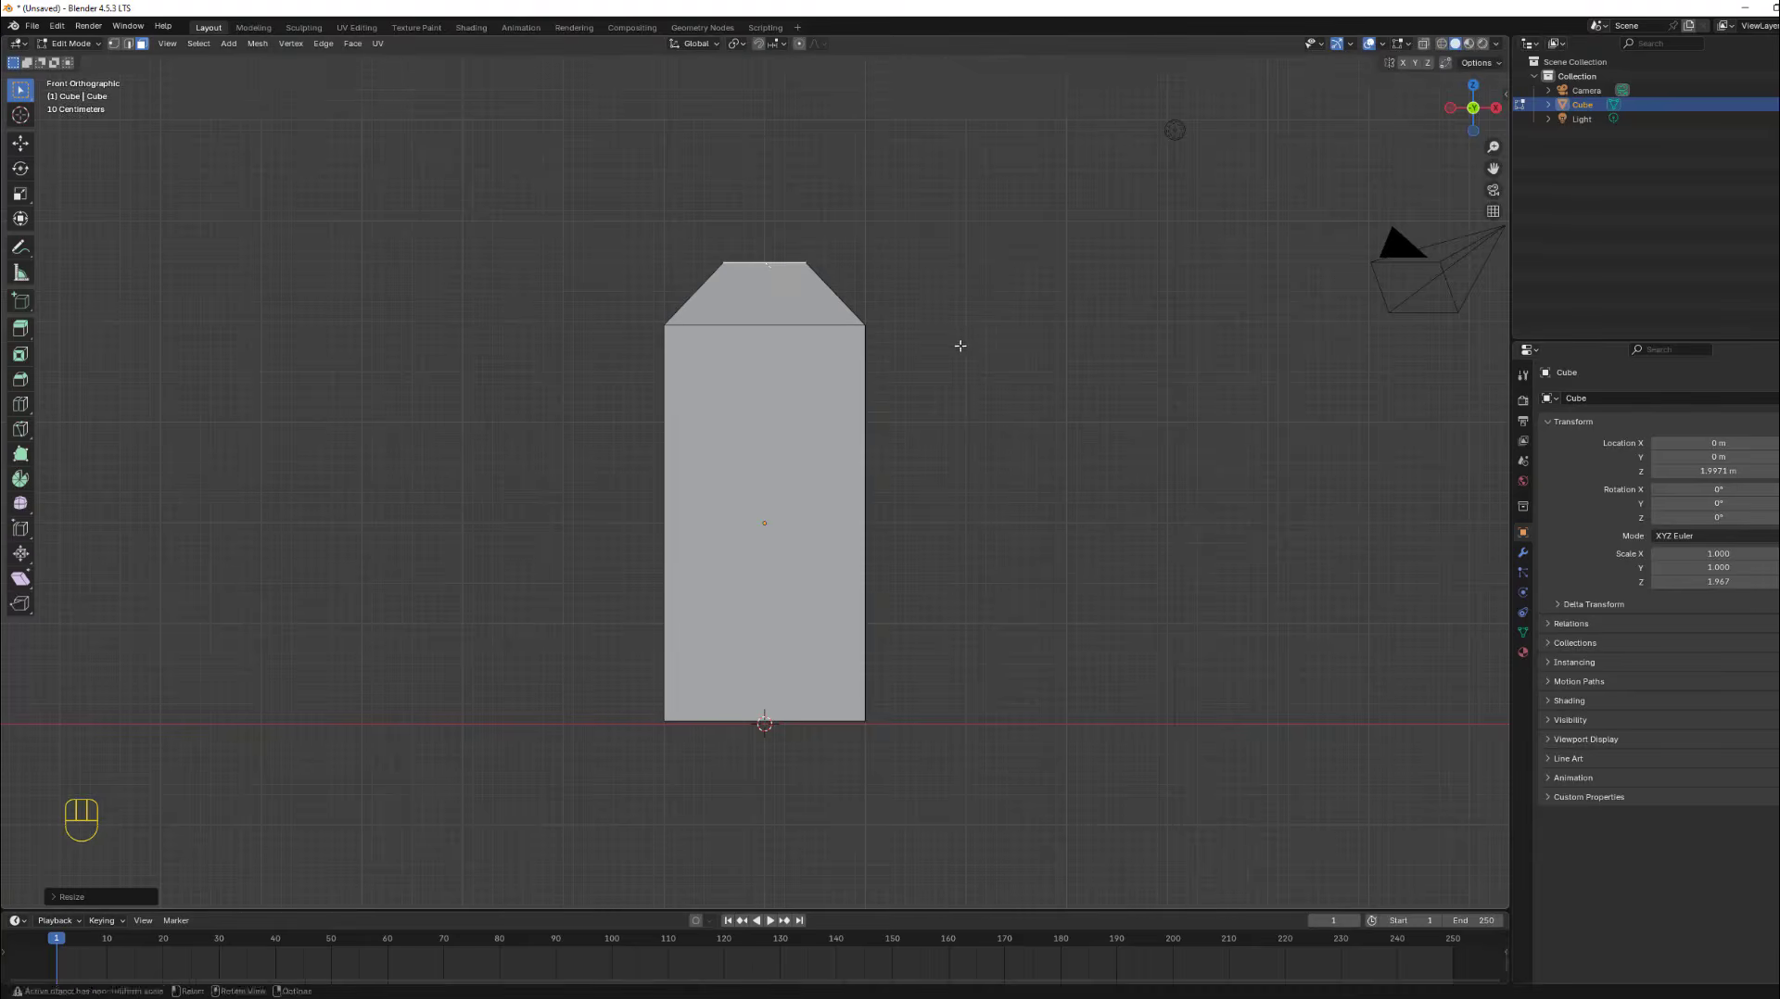
Add two horizontal loop cuts around the main body and scale them apart along Z, close to the body's upper and lower ends.
middle_drag(958, 346, 1069, 242)
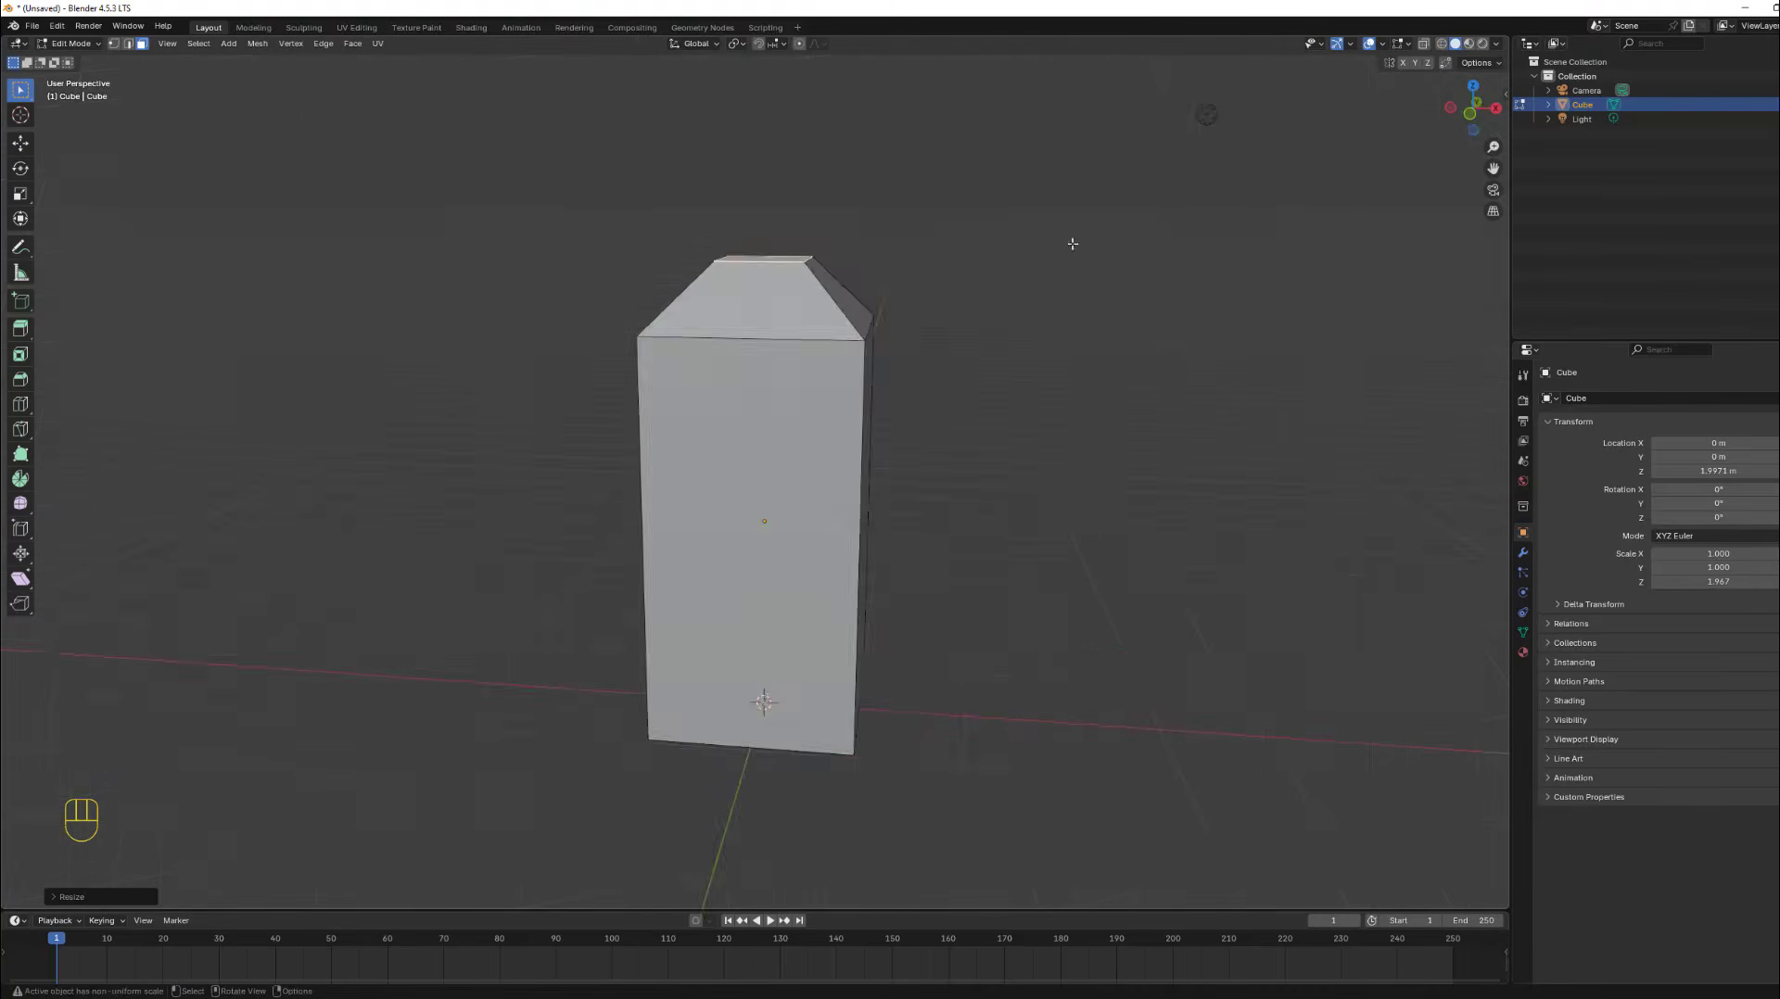
click(1471, 114)
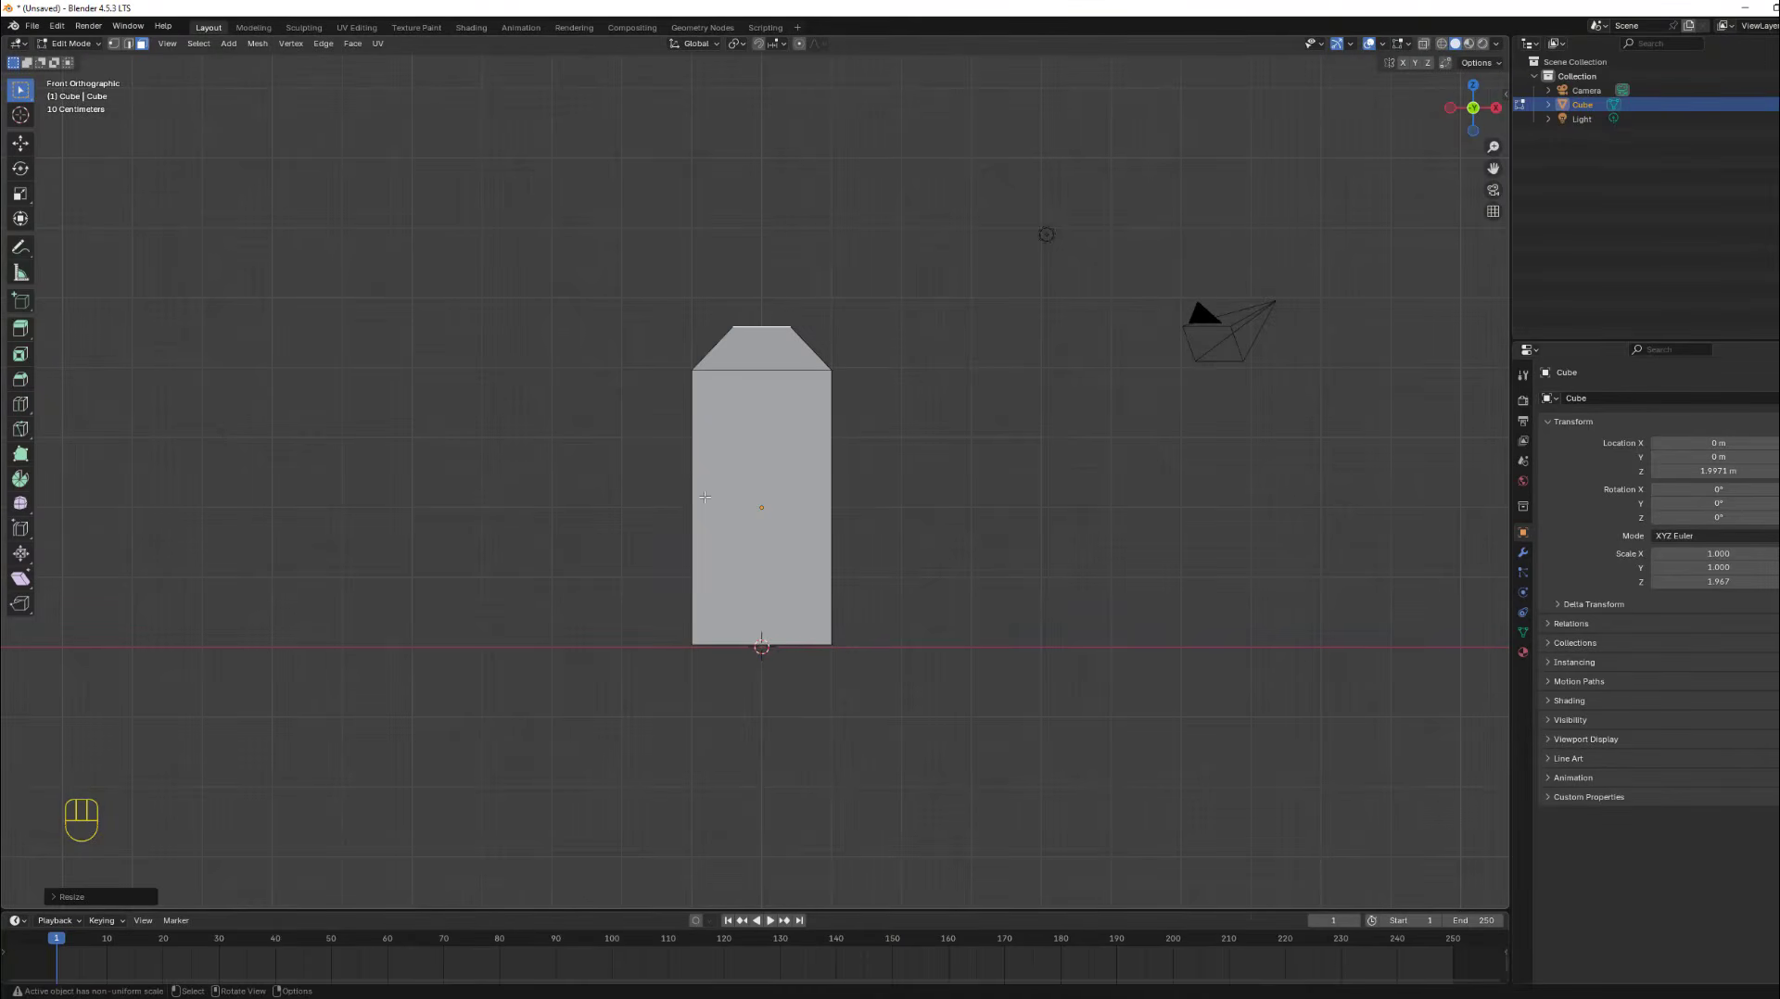
key(ctrl+r)
scroll(704, 497, up, 2)
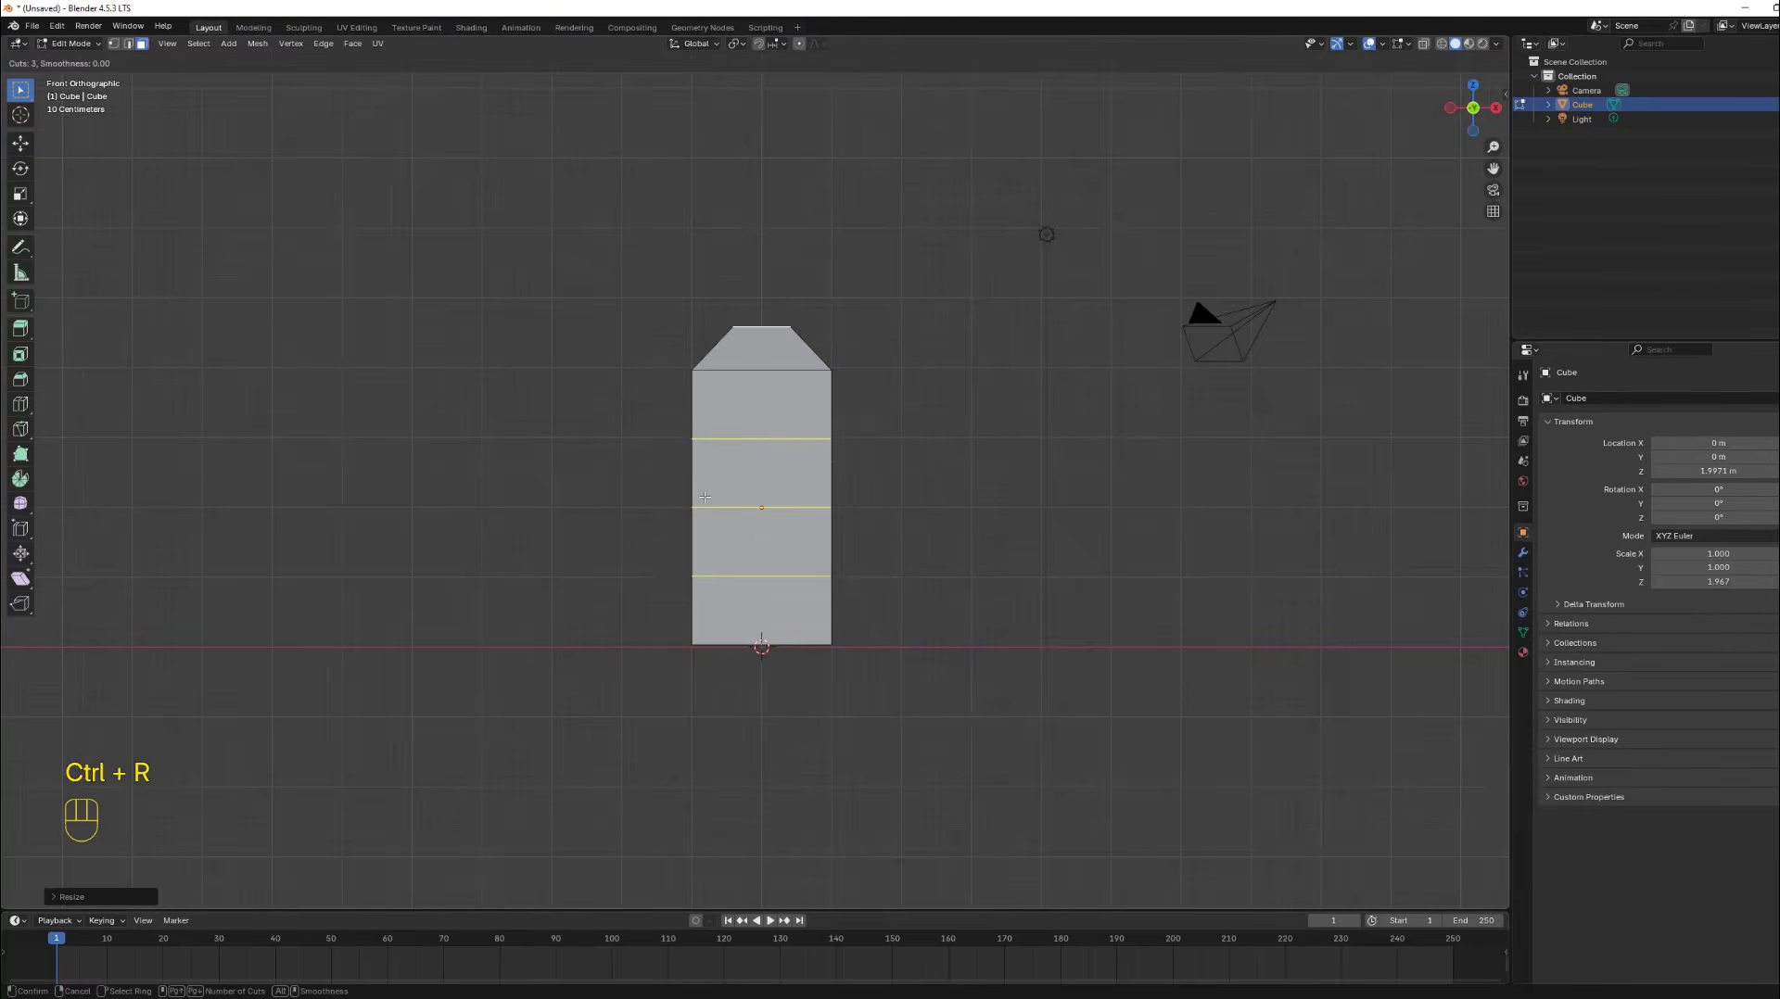
scroll(705, 497, down, 1)
click(704, 497)
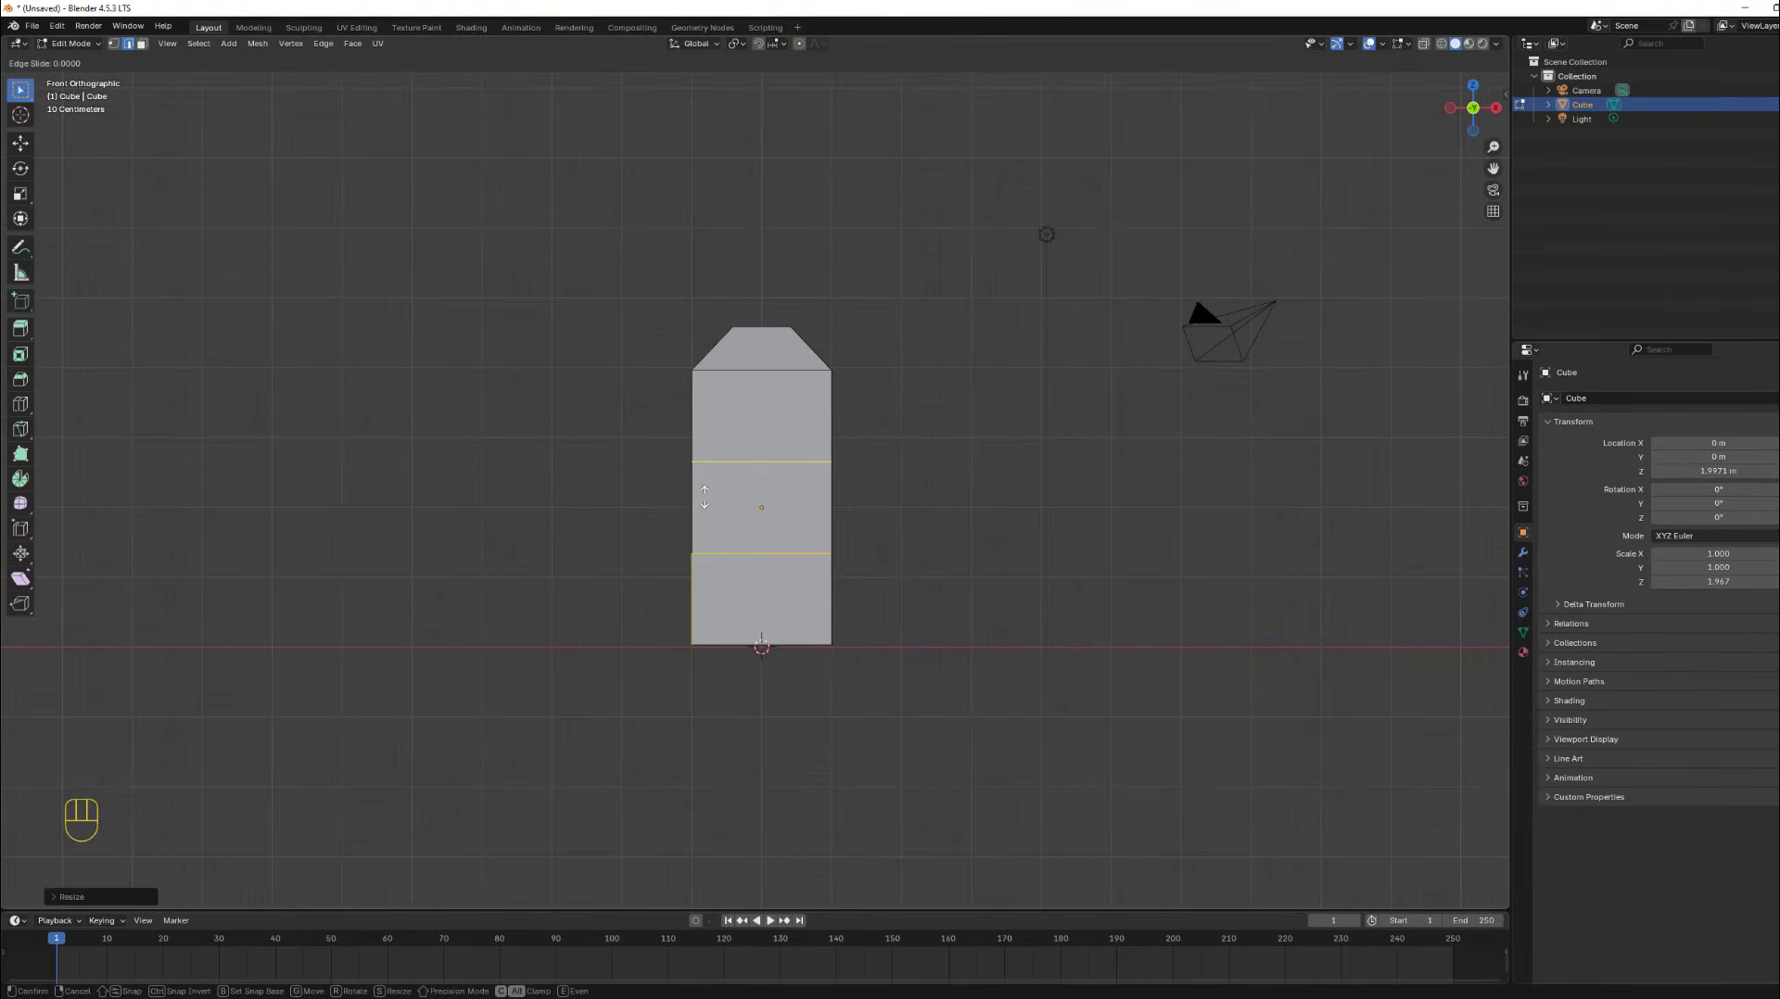
key(s)
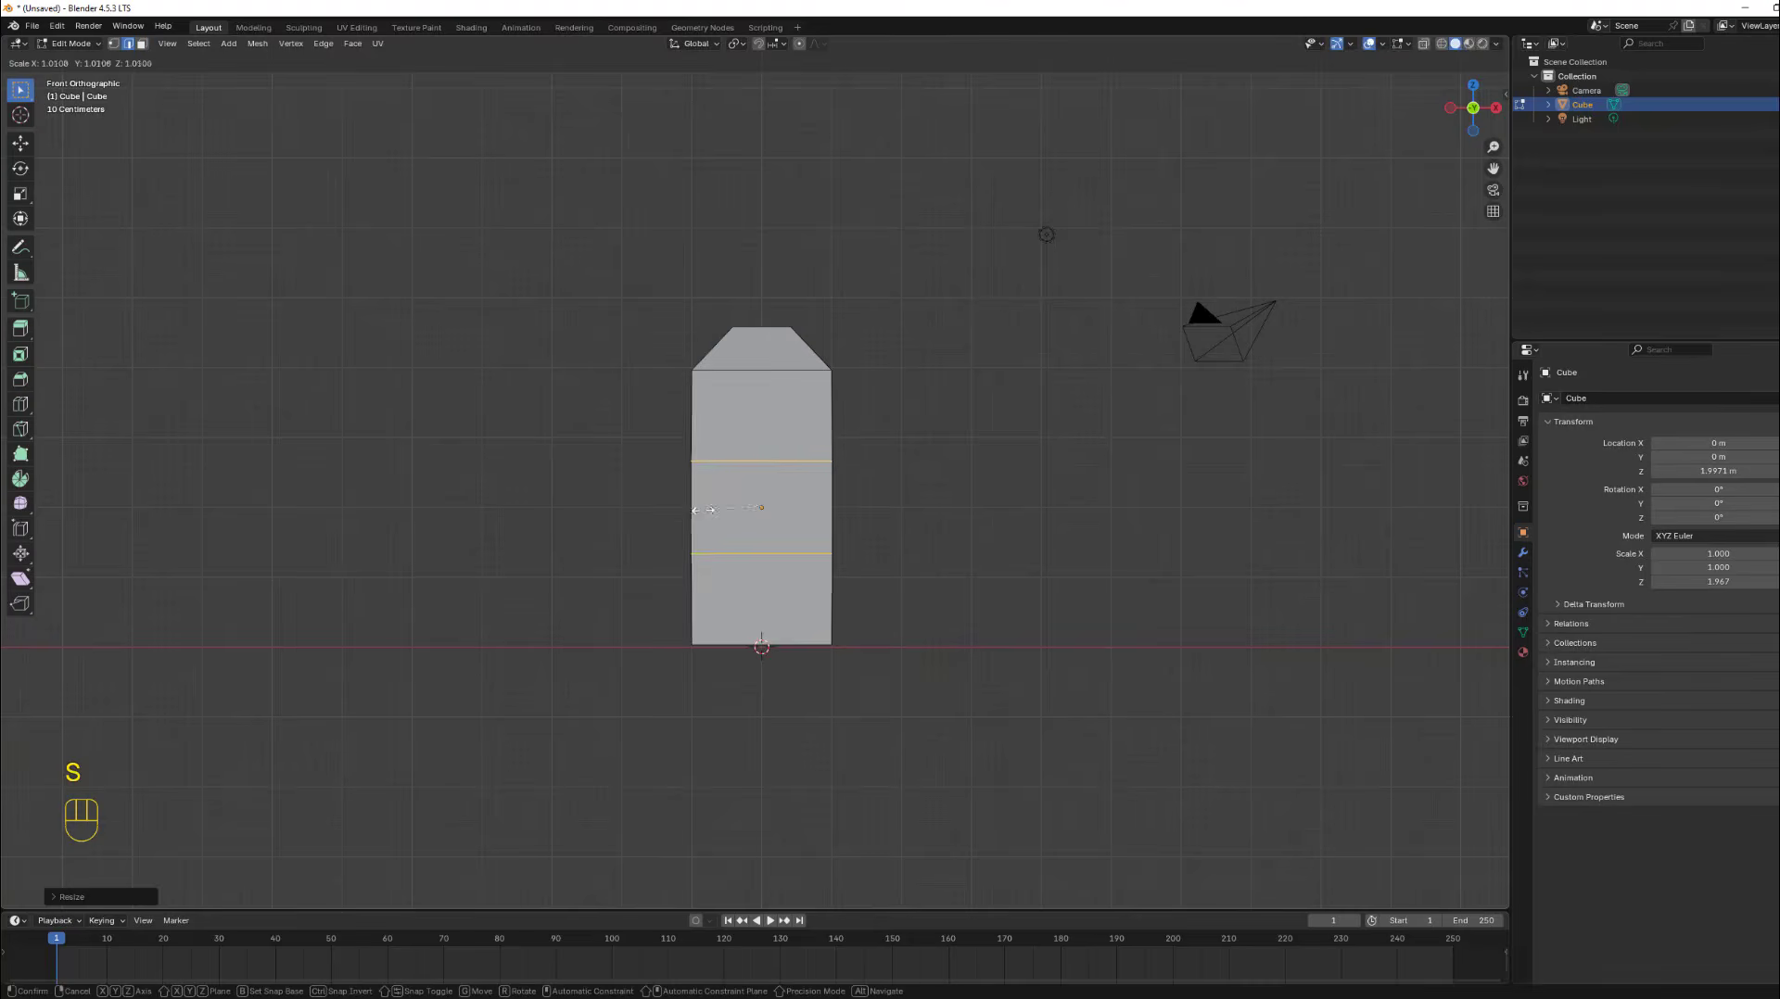
key(z)
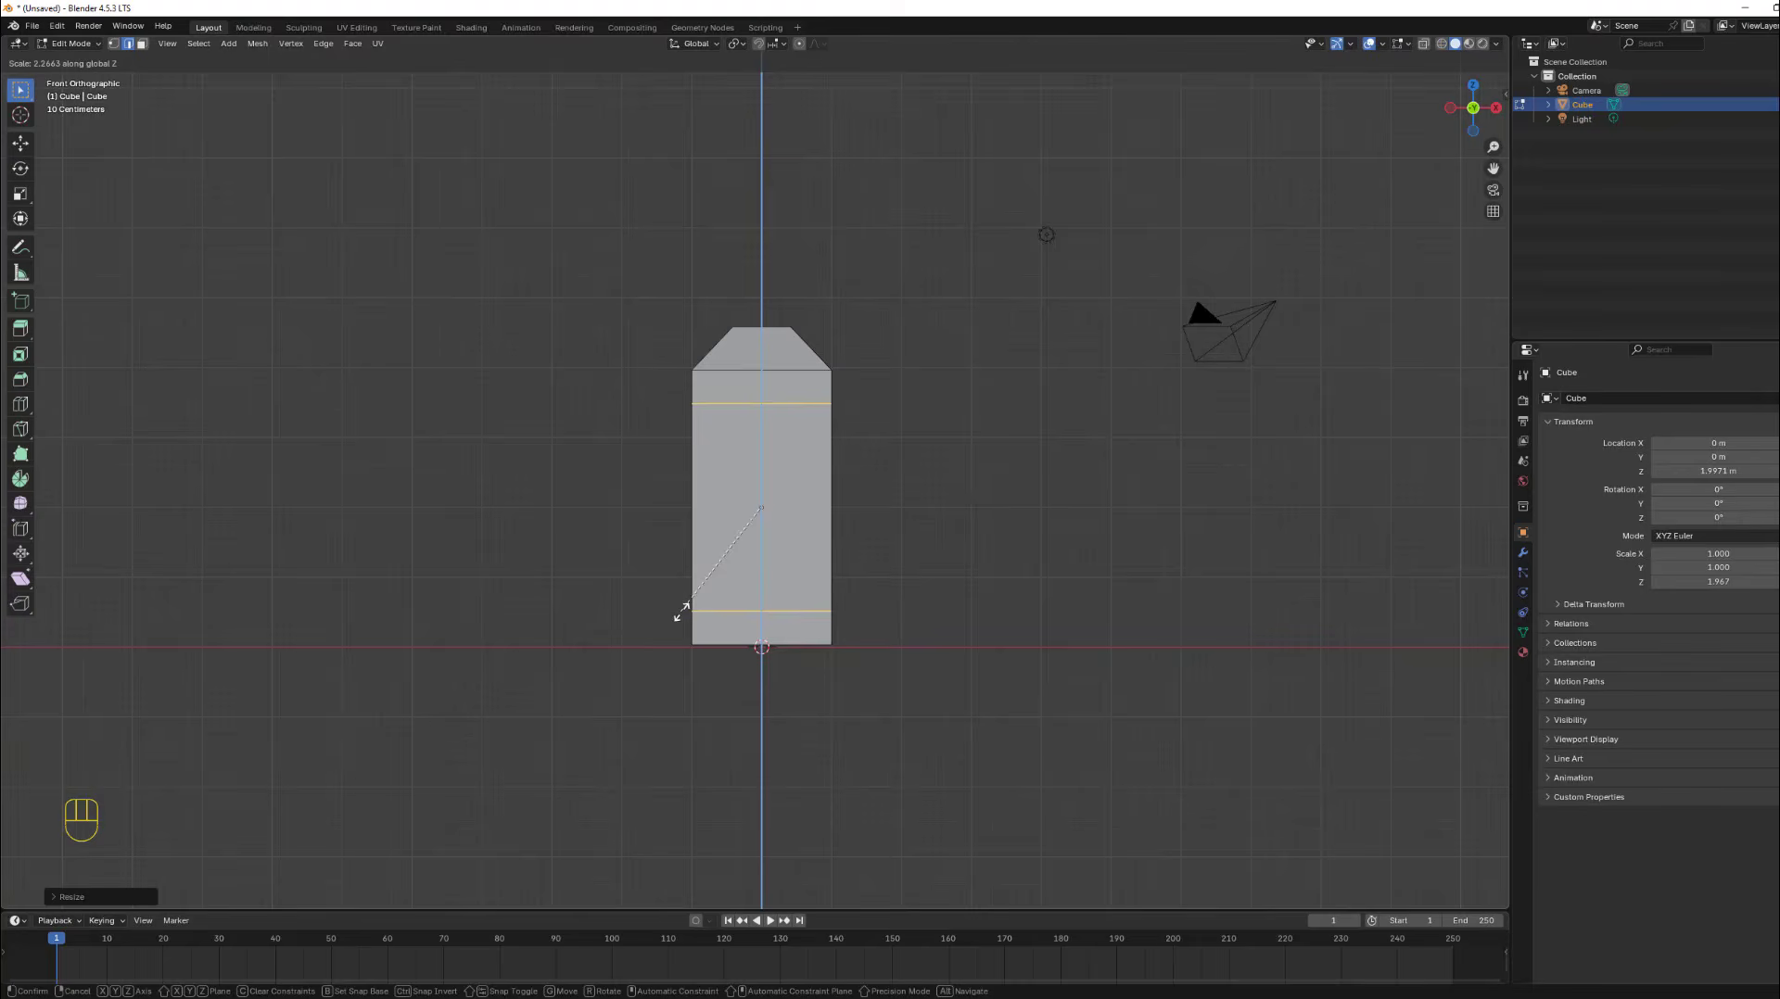
click(683, 610)
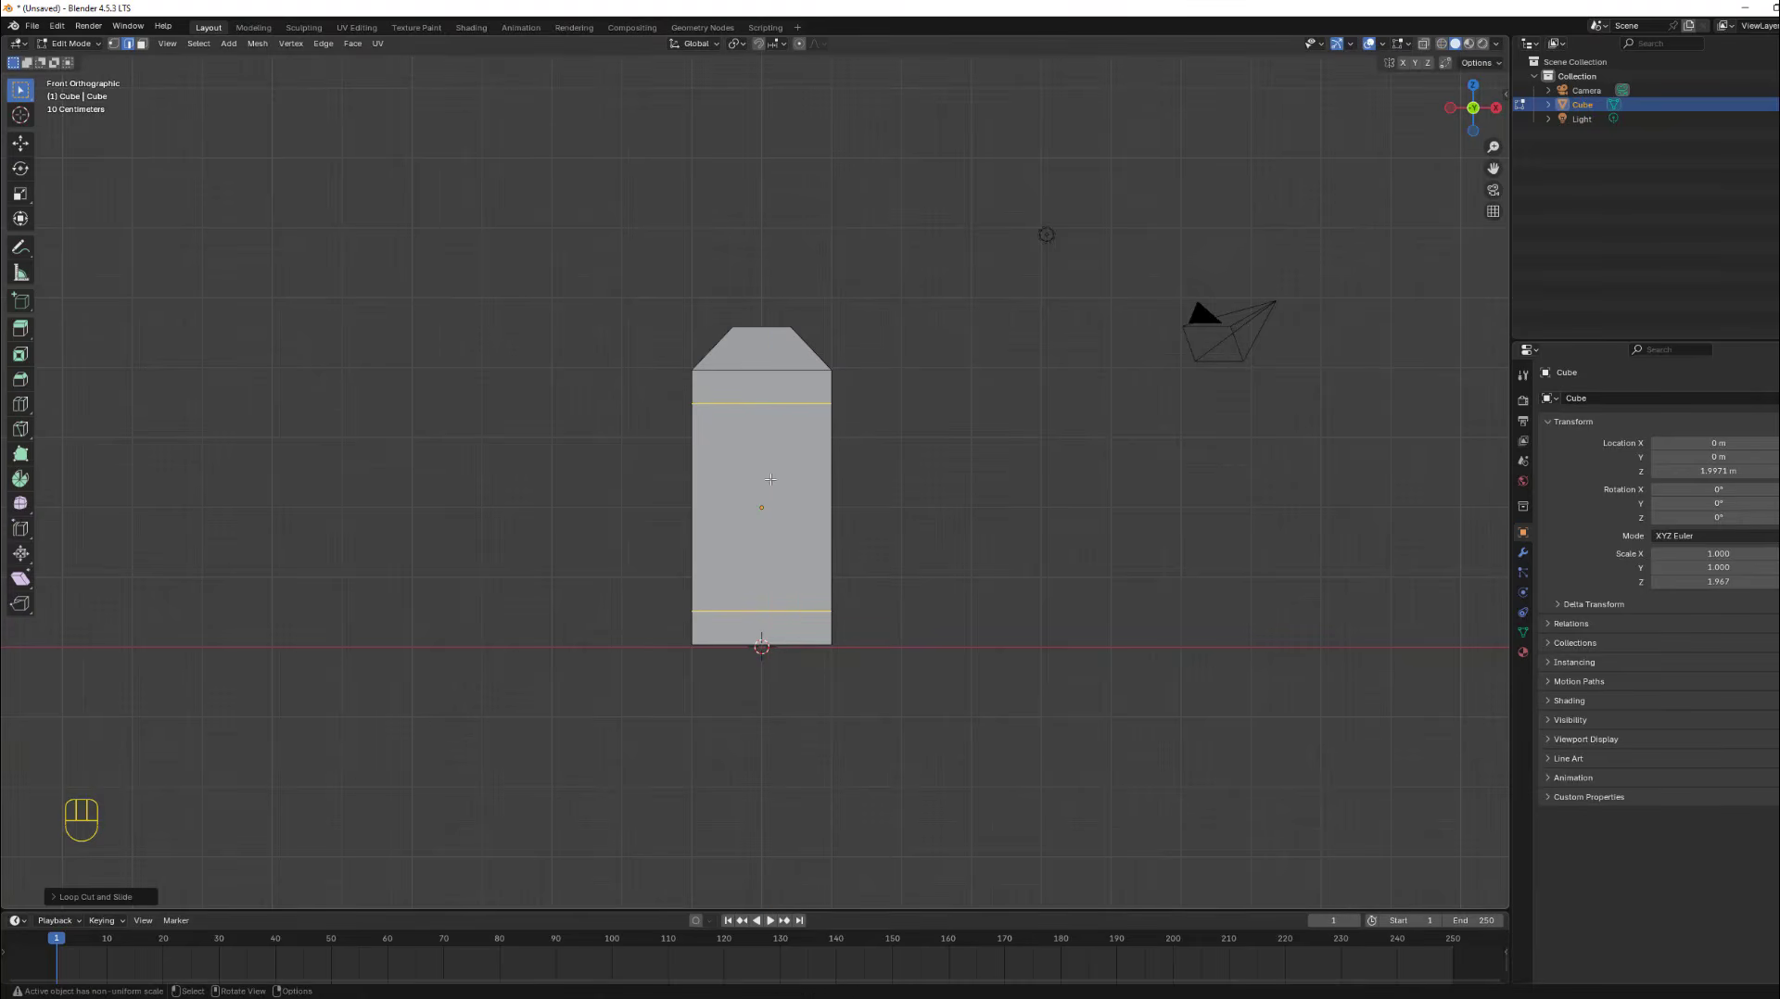
Add two more horizontal loop cuts between the existing ones and scale them apart along Z until they sit just inside those loops.
key(ctrl+r)
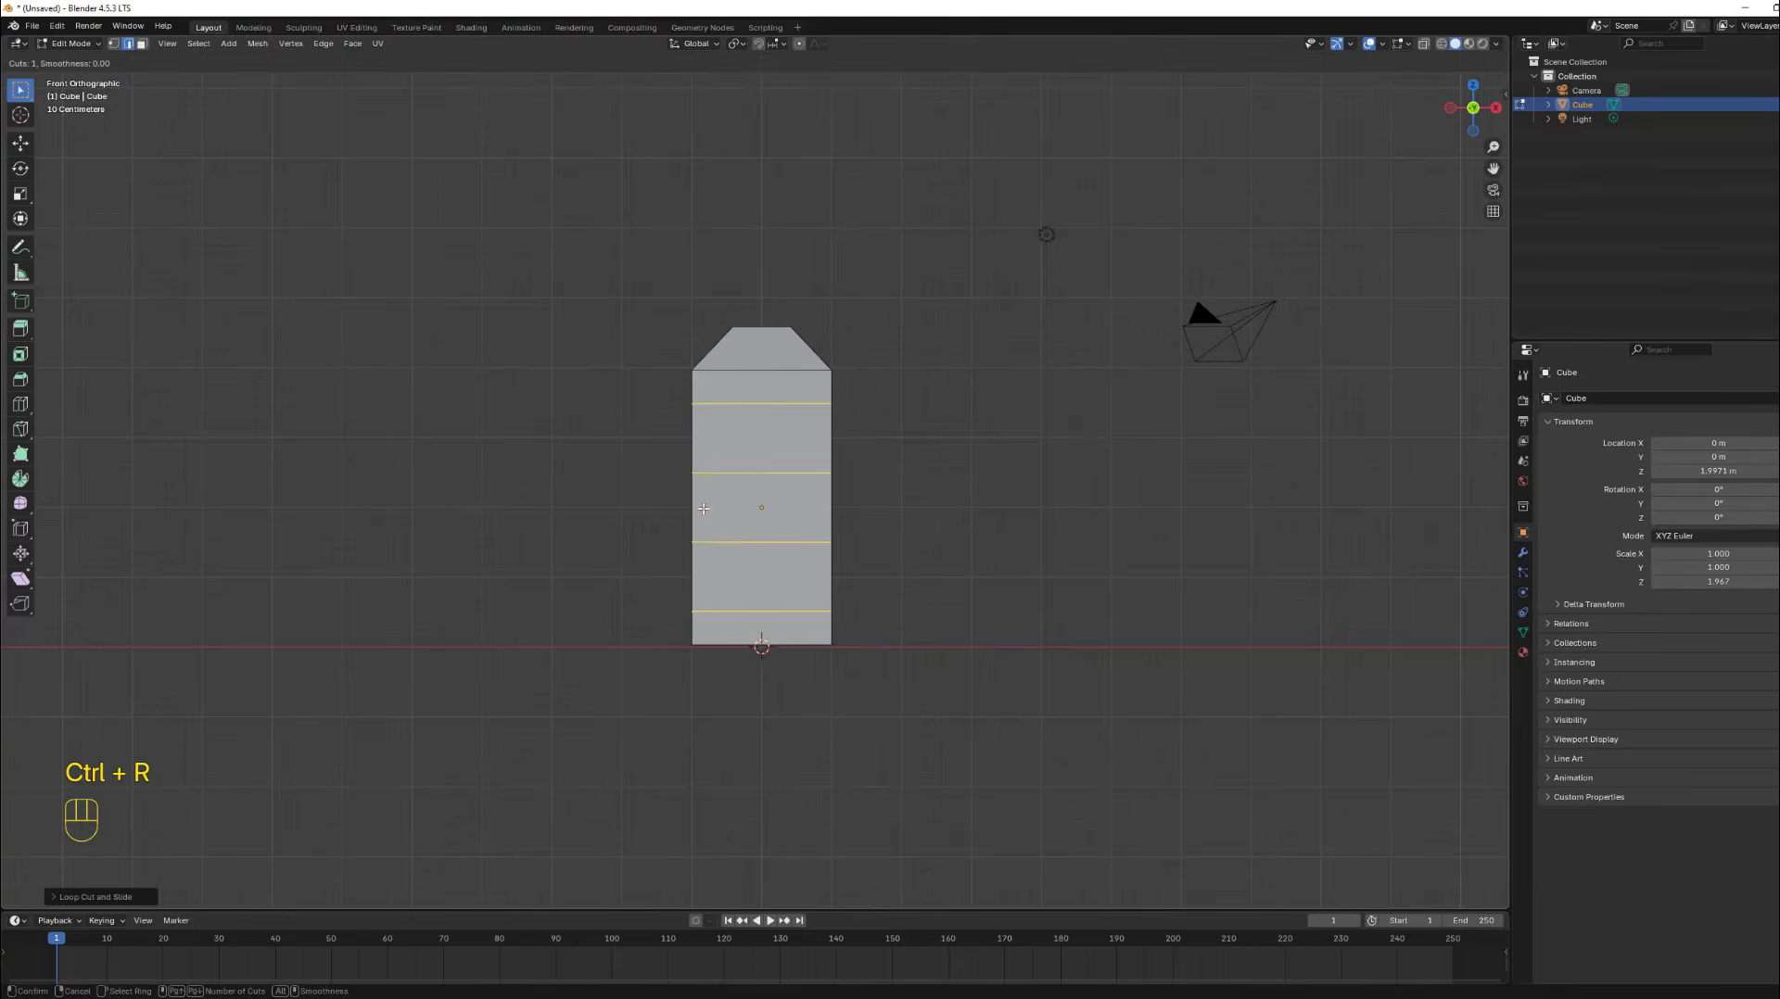
click(703, 508)
key(s)
key(z)
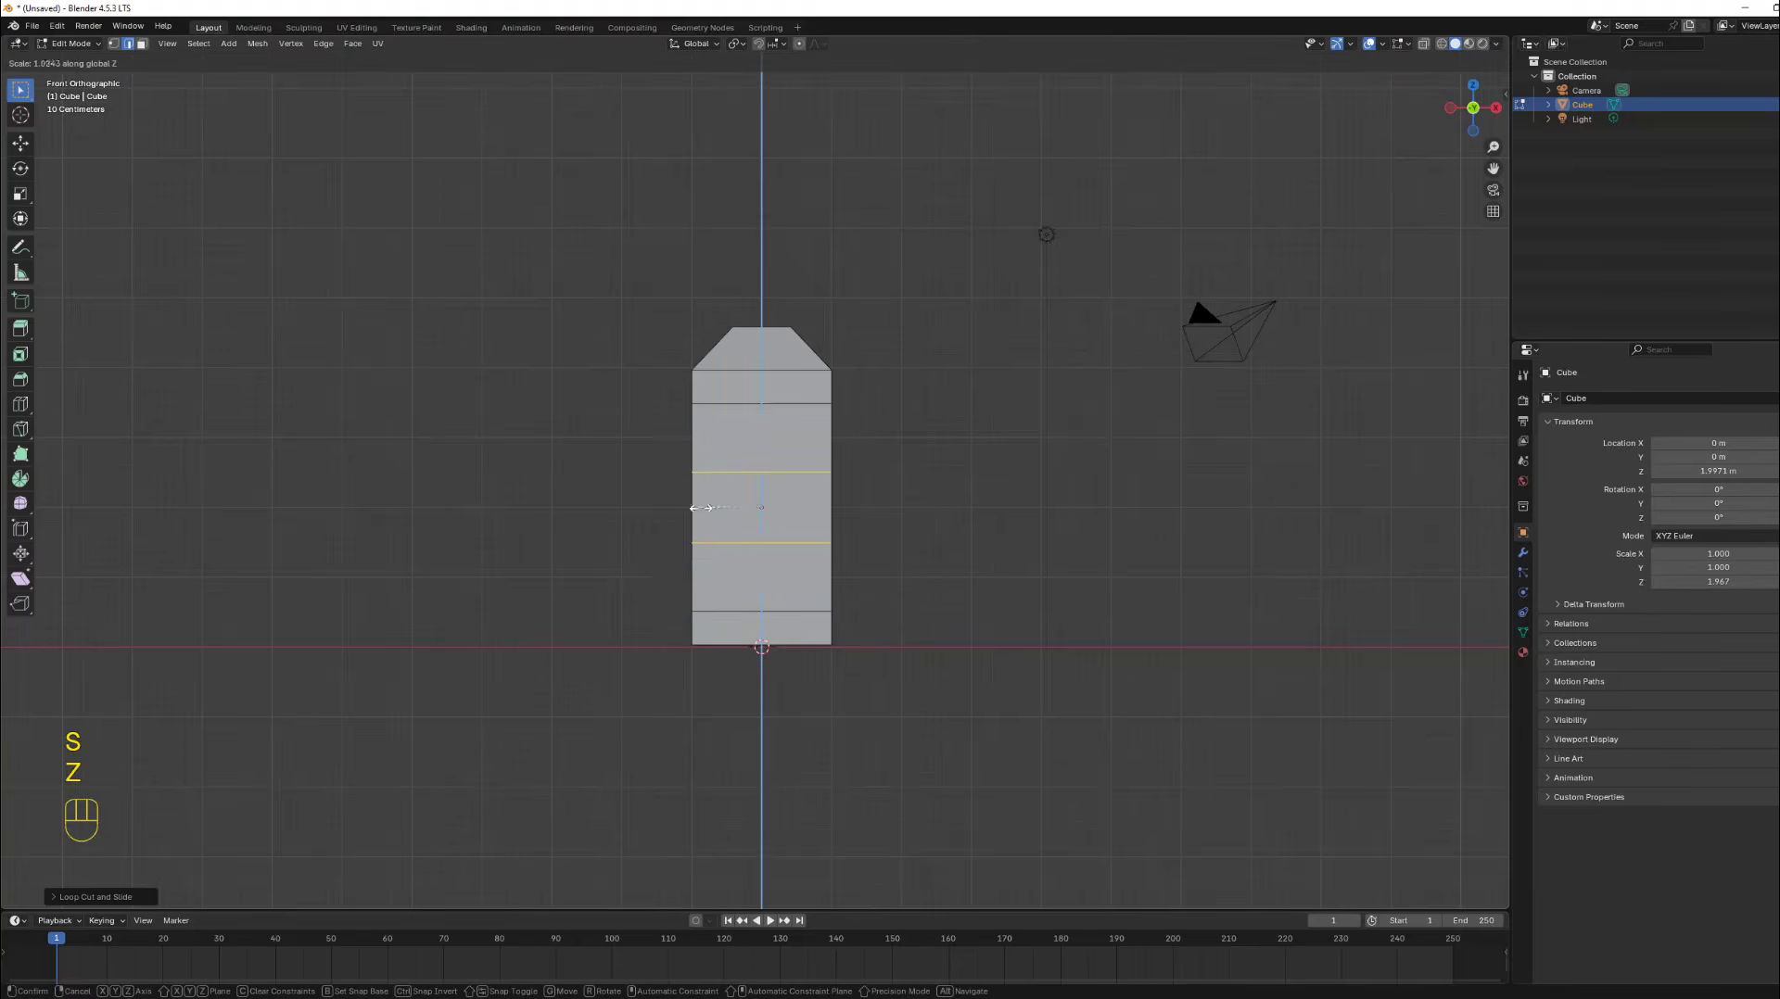
click(609, 514)
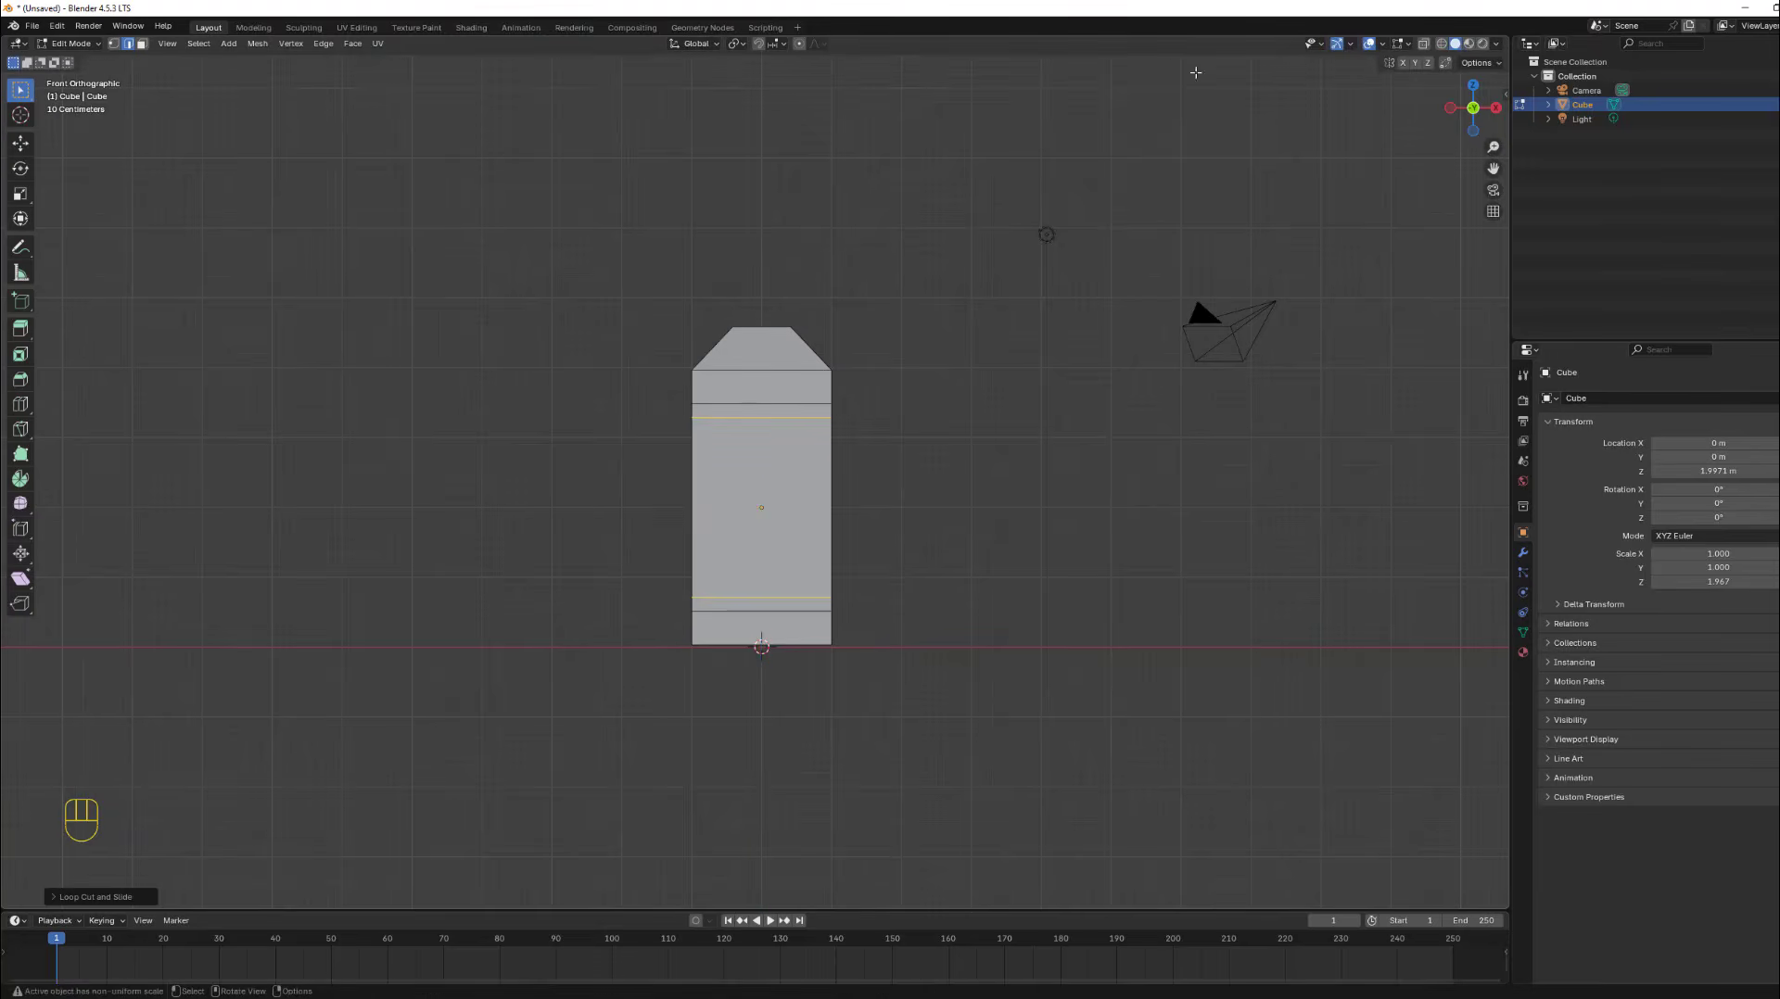
In wireframe display, select all faces of the body's tall middle band and scale them inward to about 0.90.
click(1442, 46)
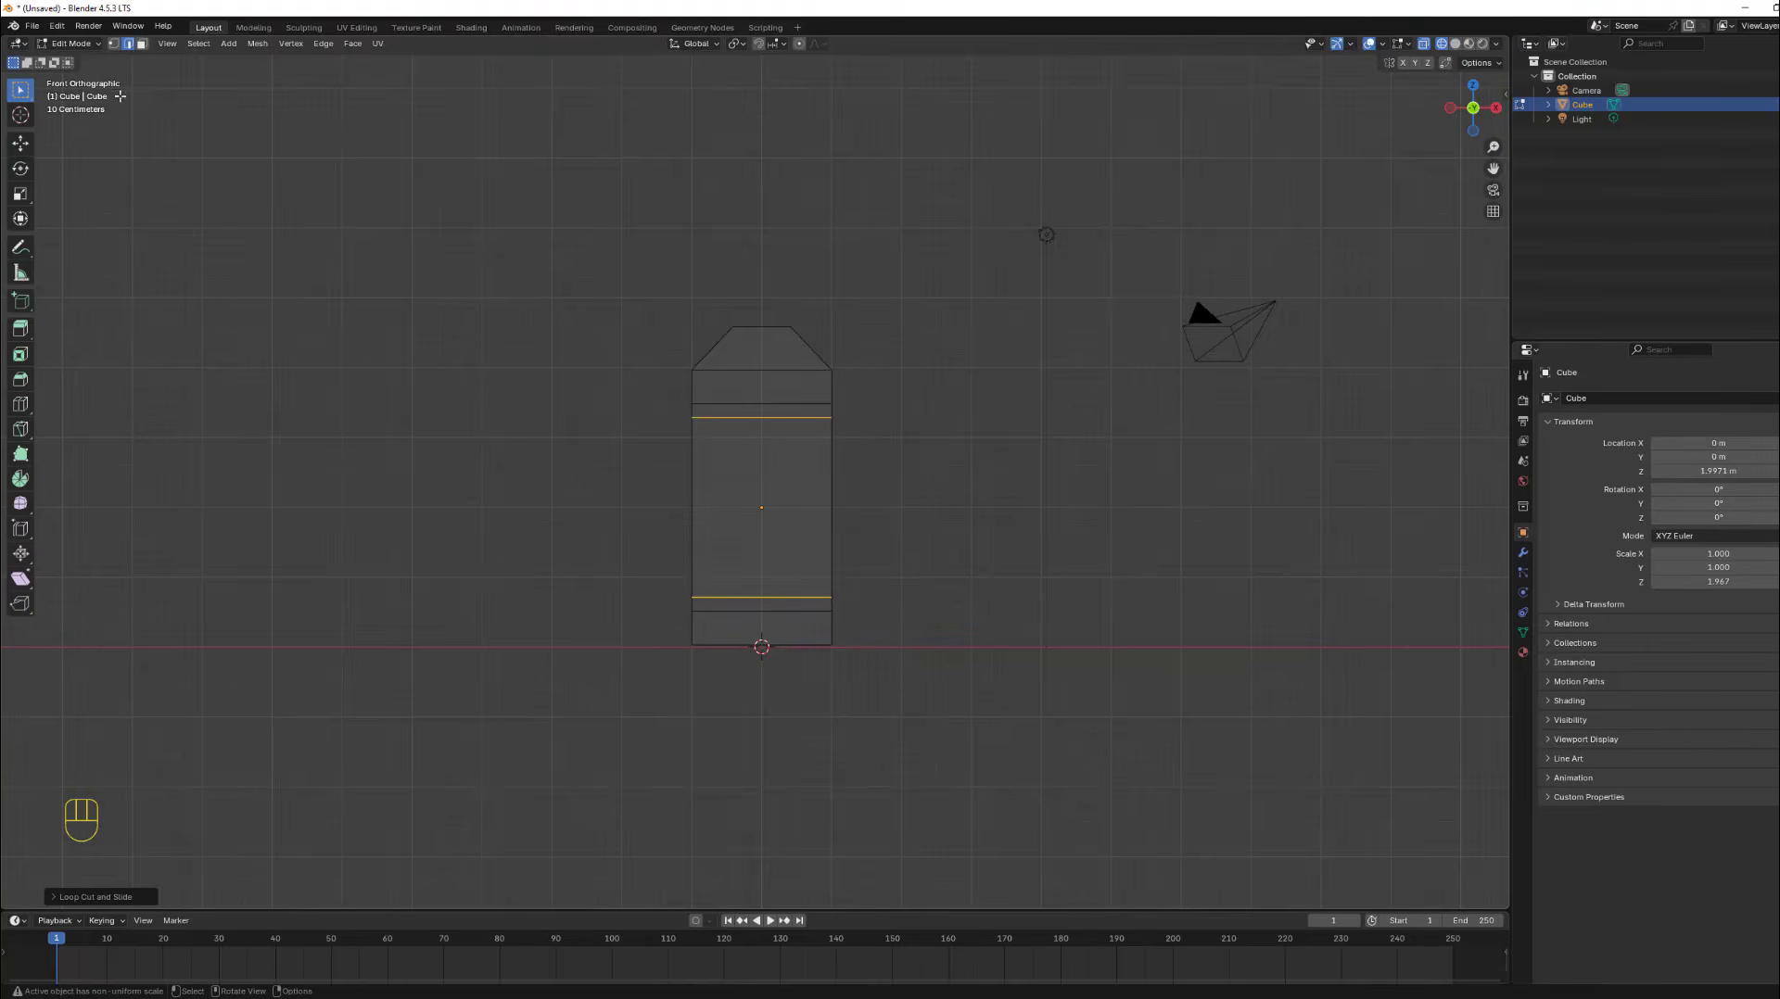
click(140, 43)
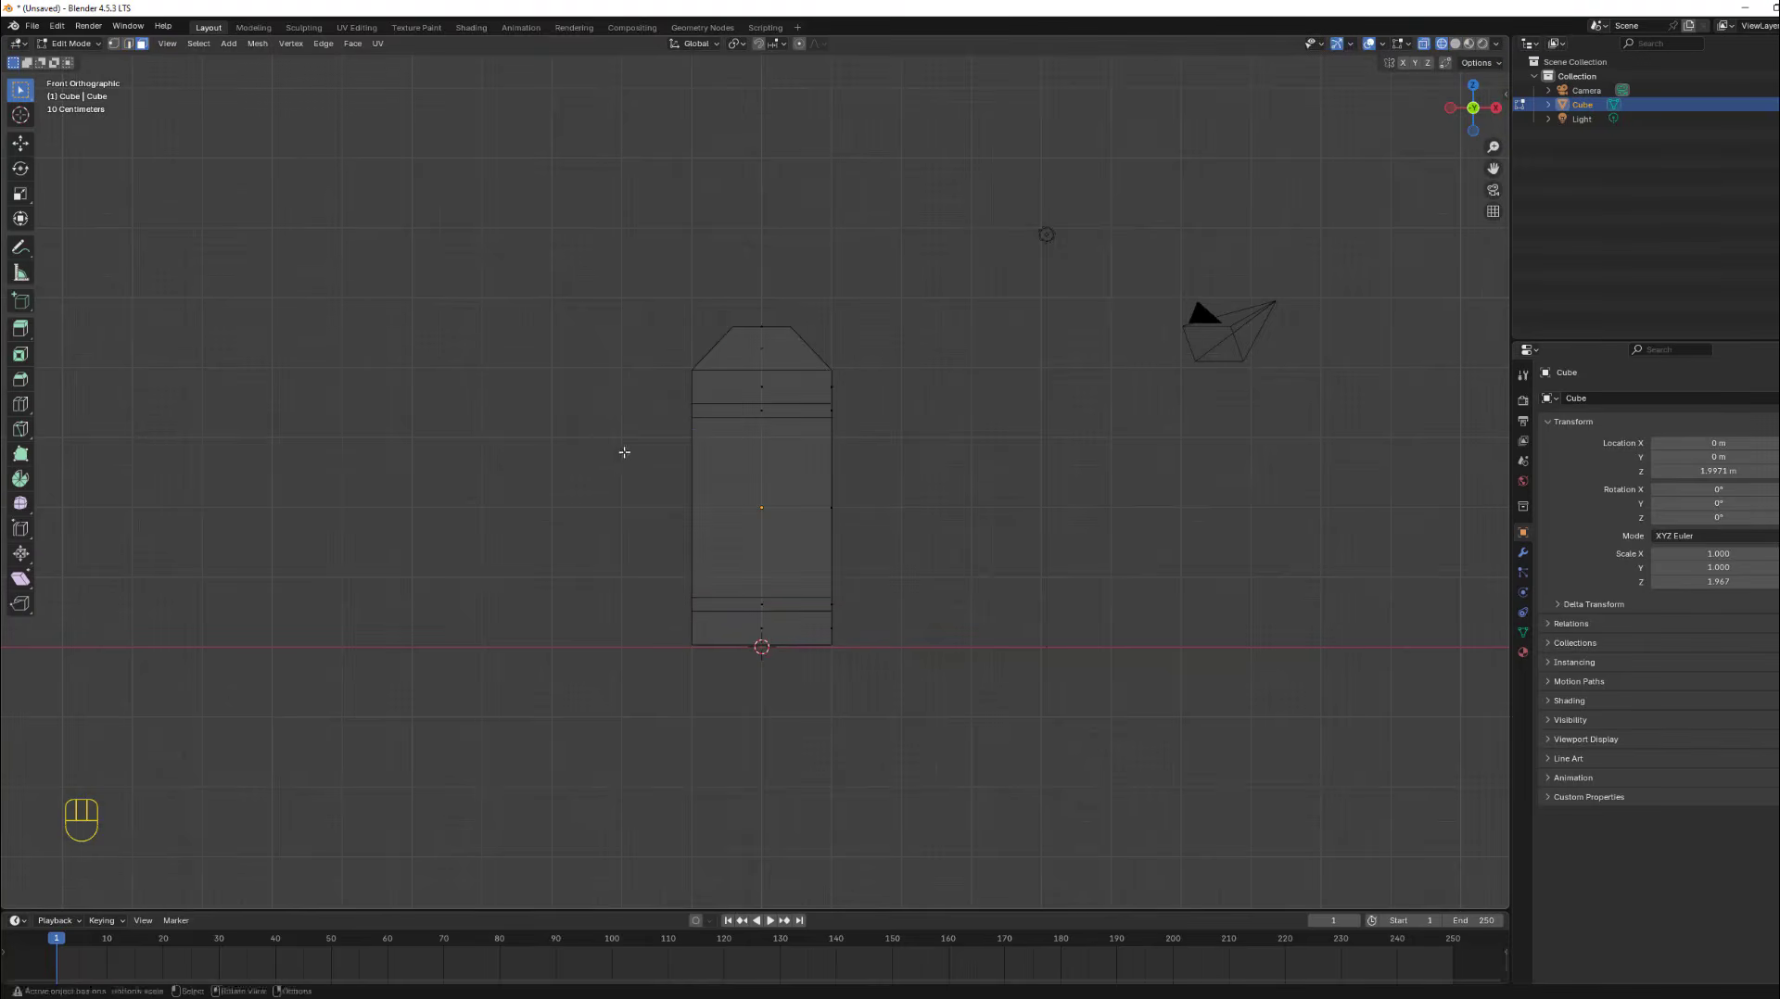
drag(624, 452, 1082, 540)
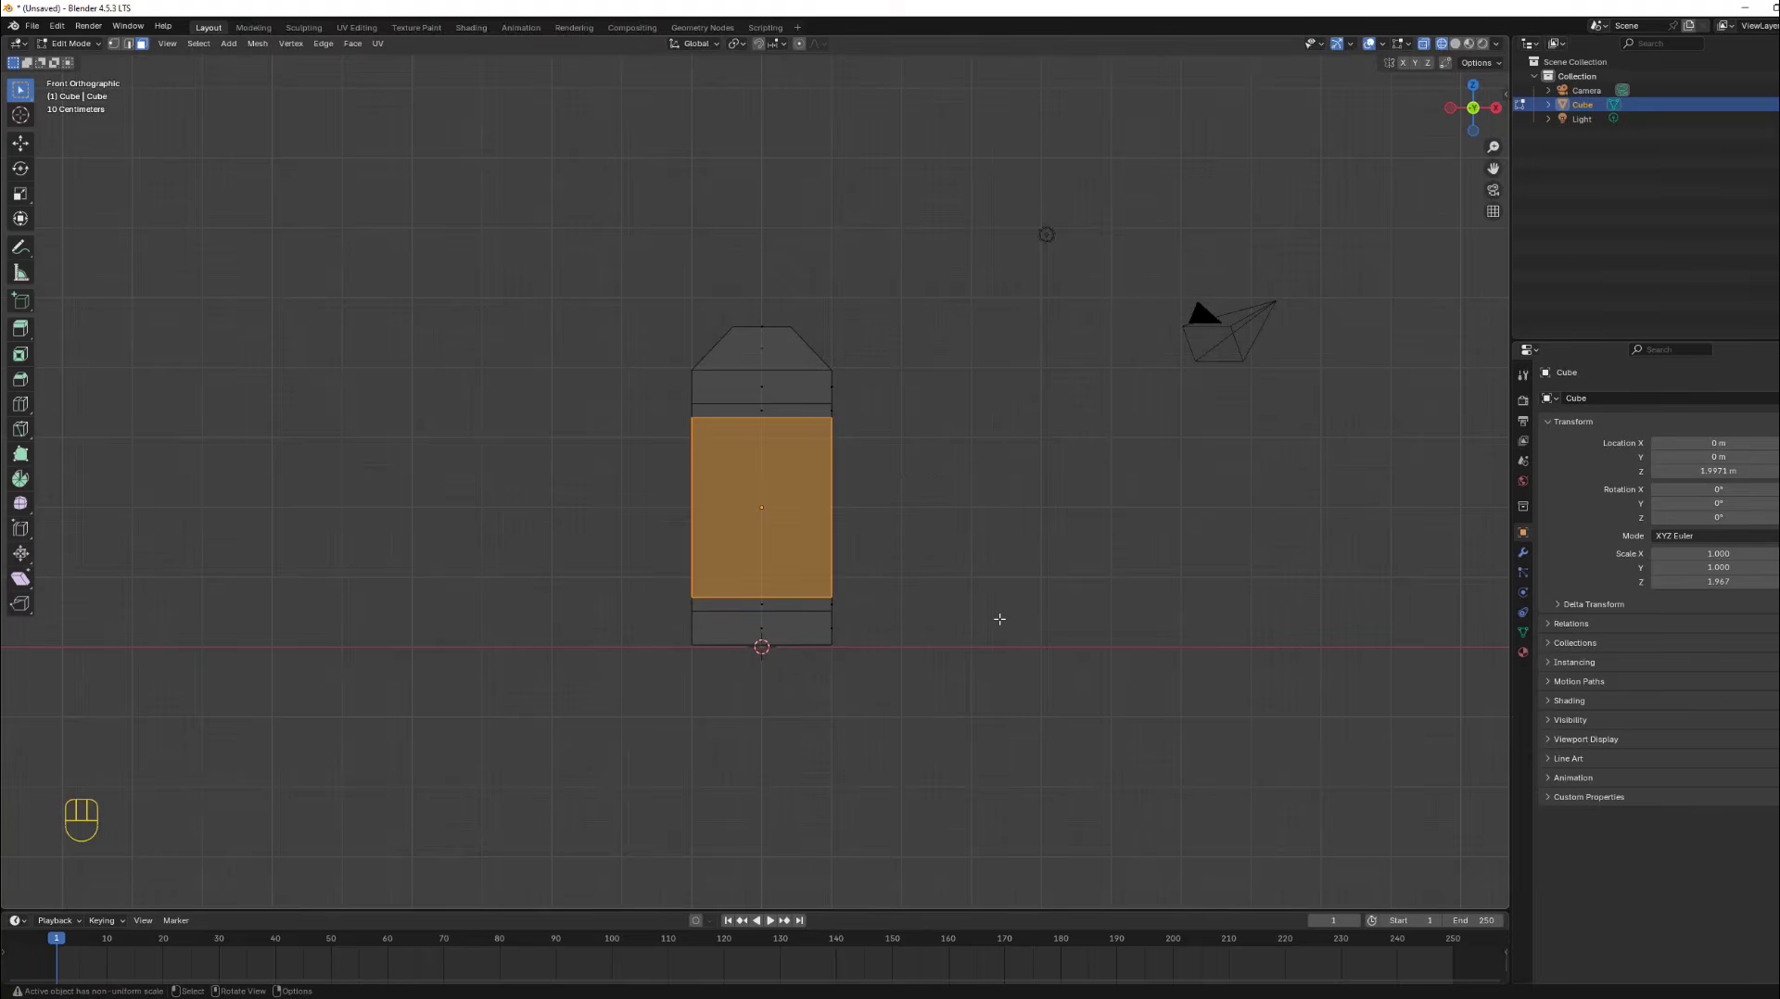
key(s)
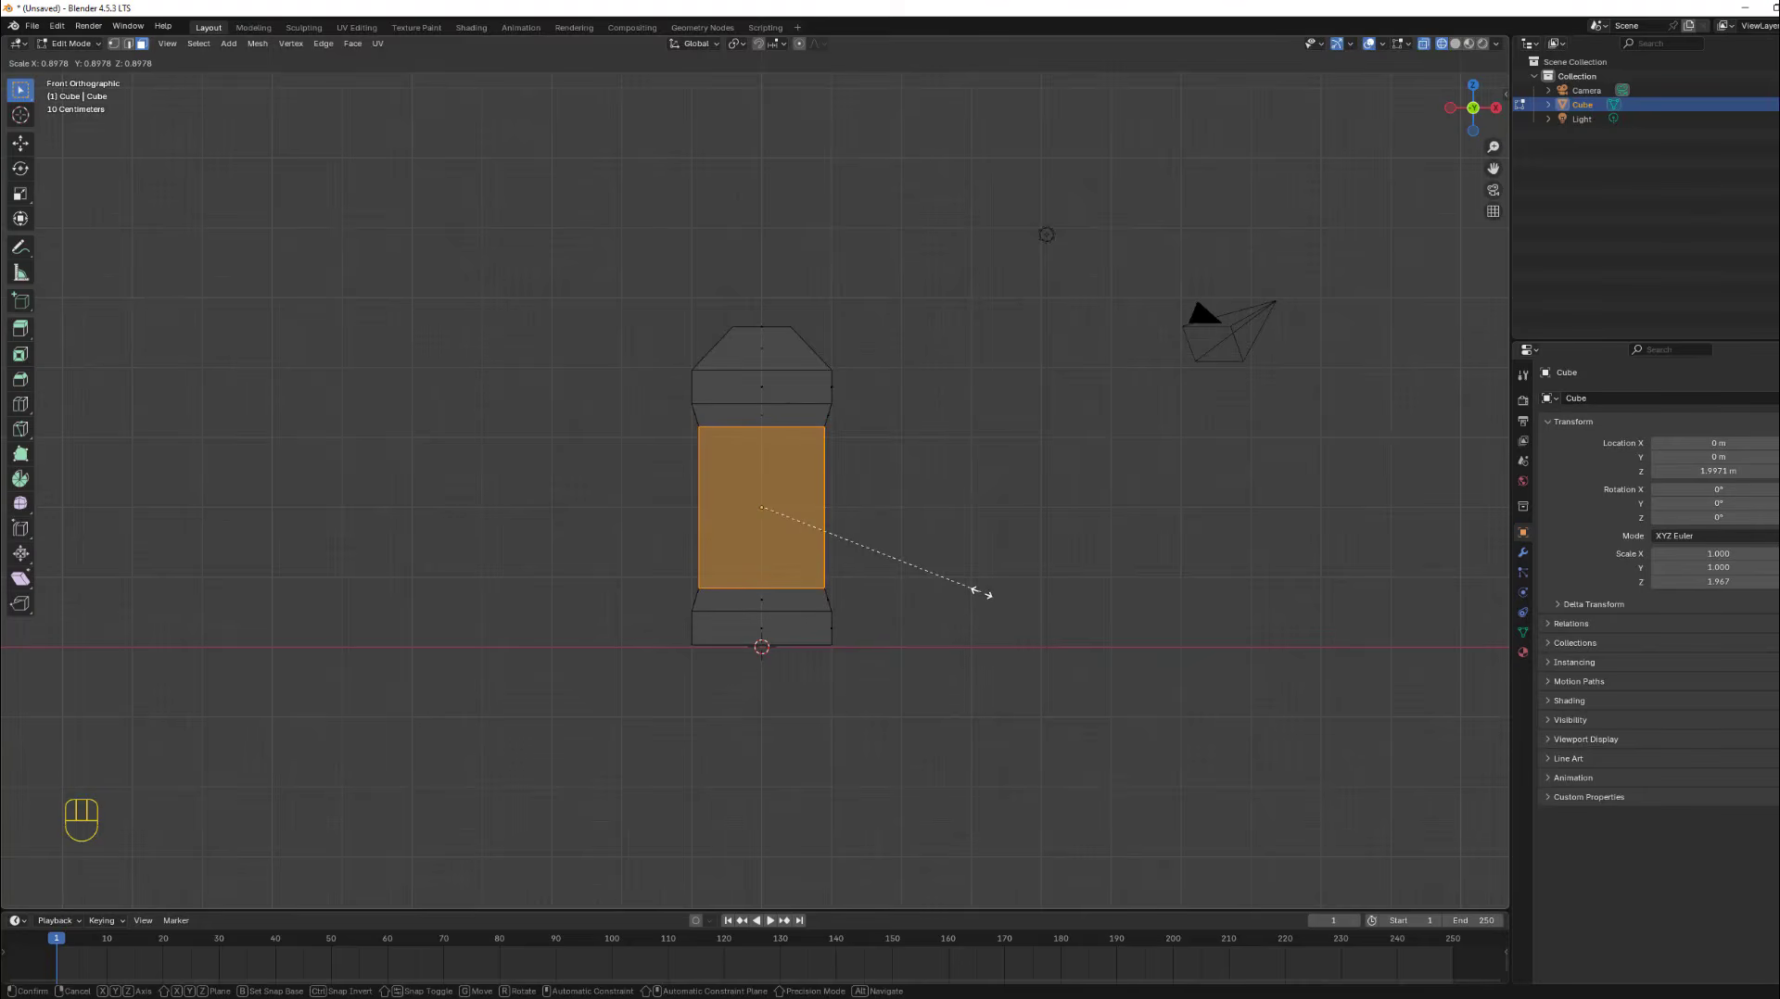
click(980, 593)
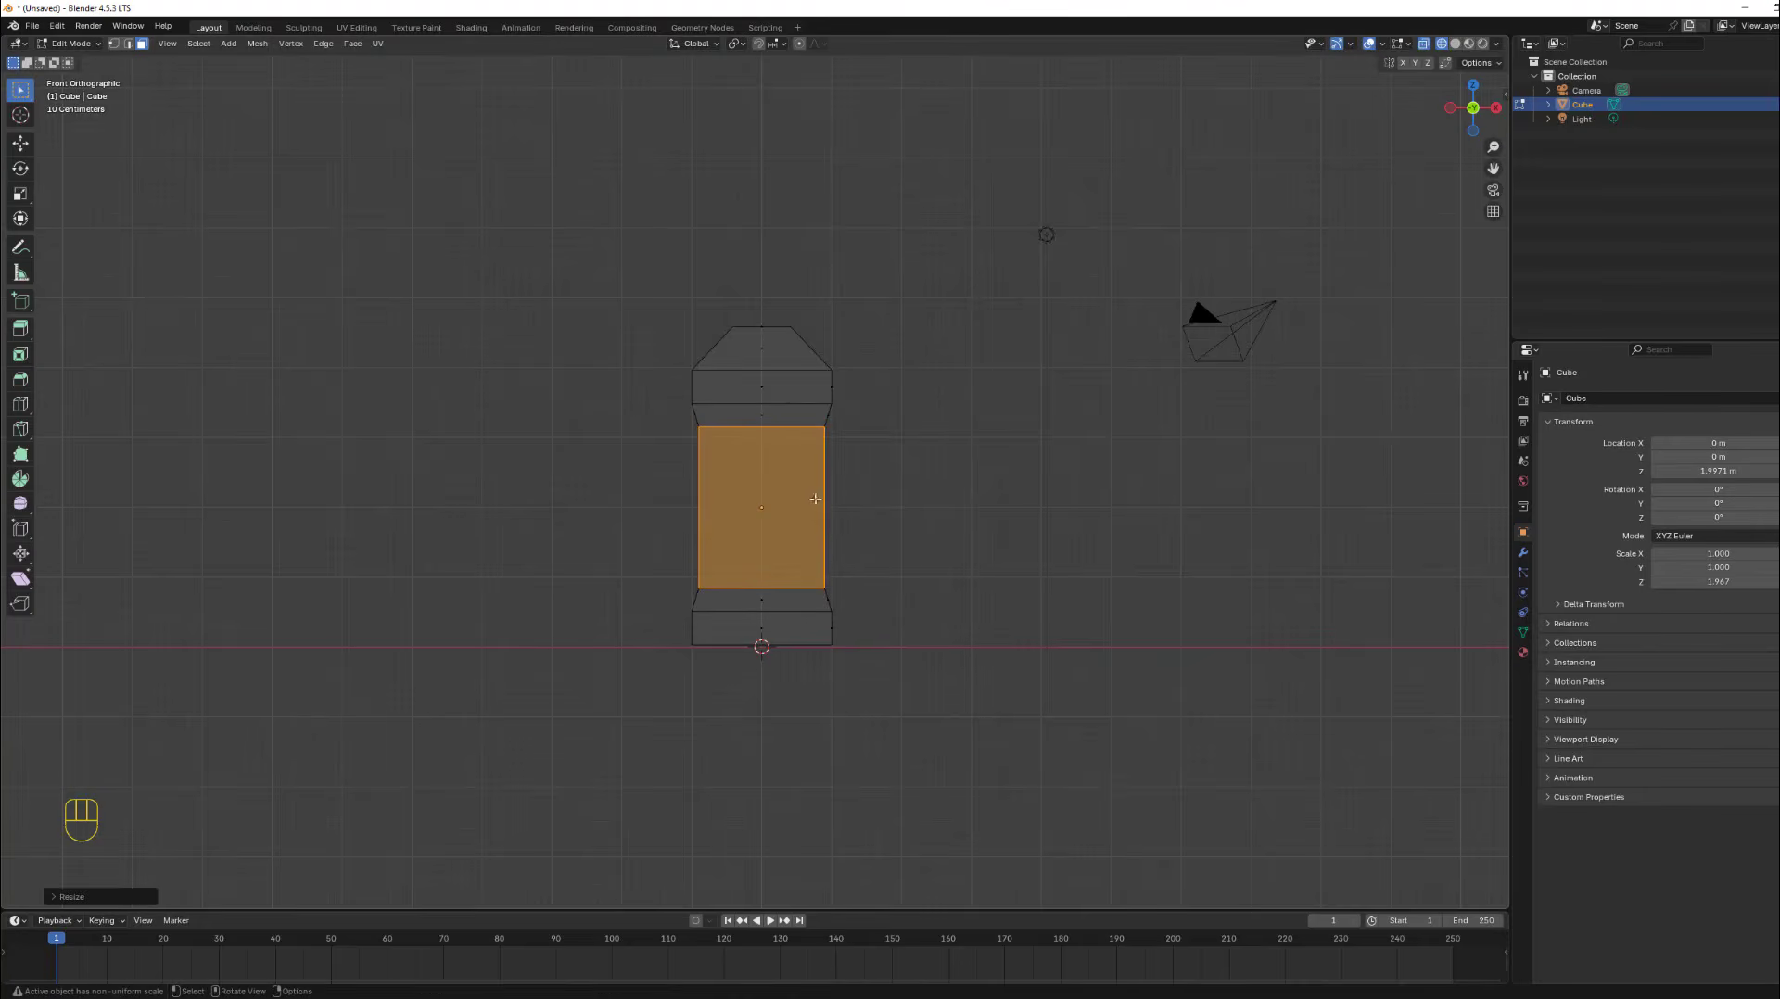
In edge select mode, select the sloped band above the recessed middle and flatten it by scaling to 0 along Z.
click(126, 44)
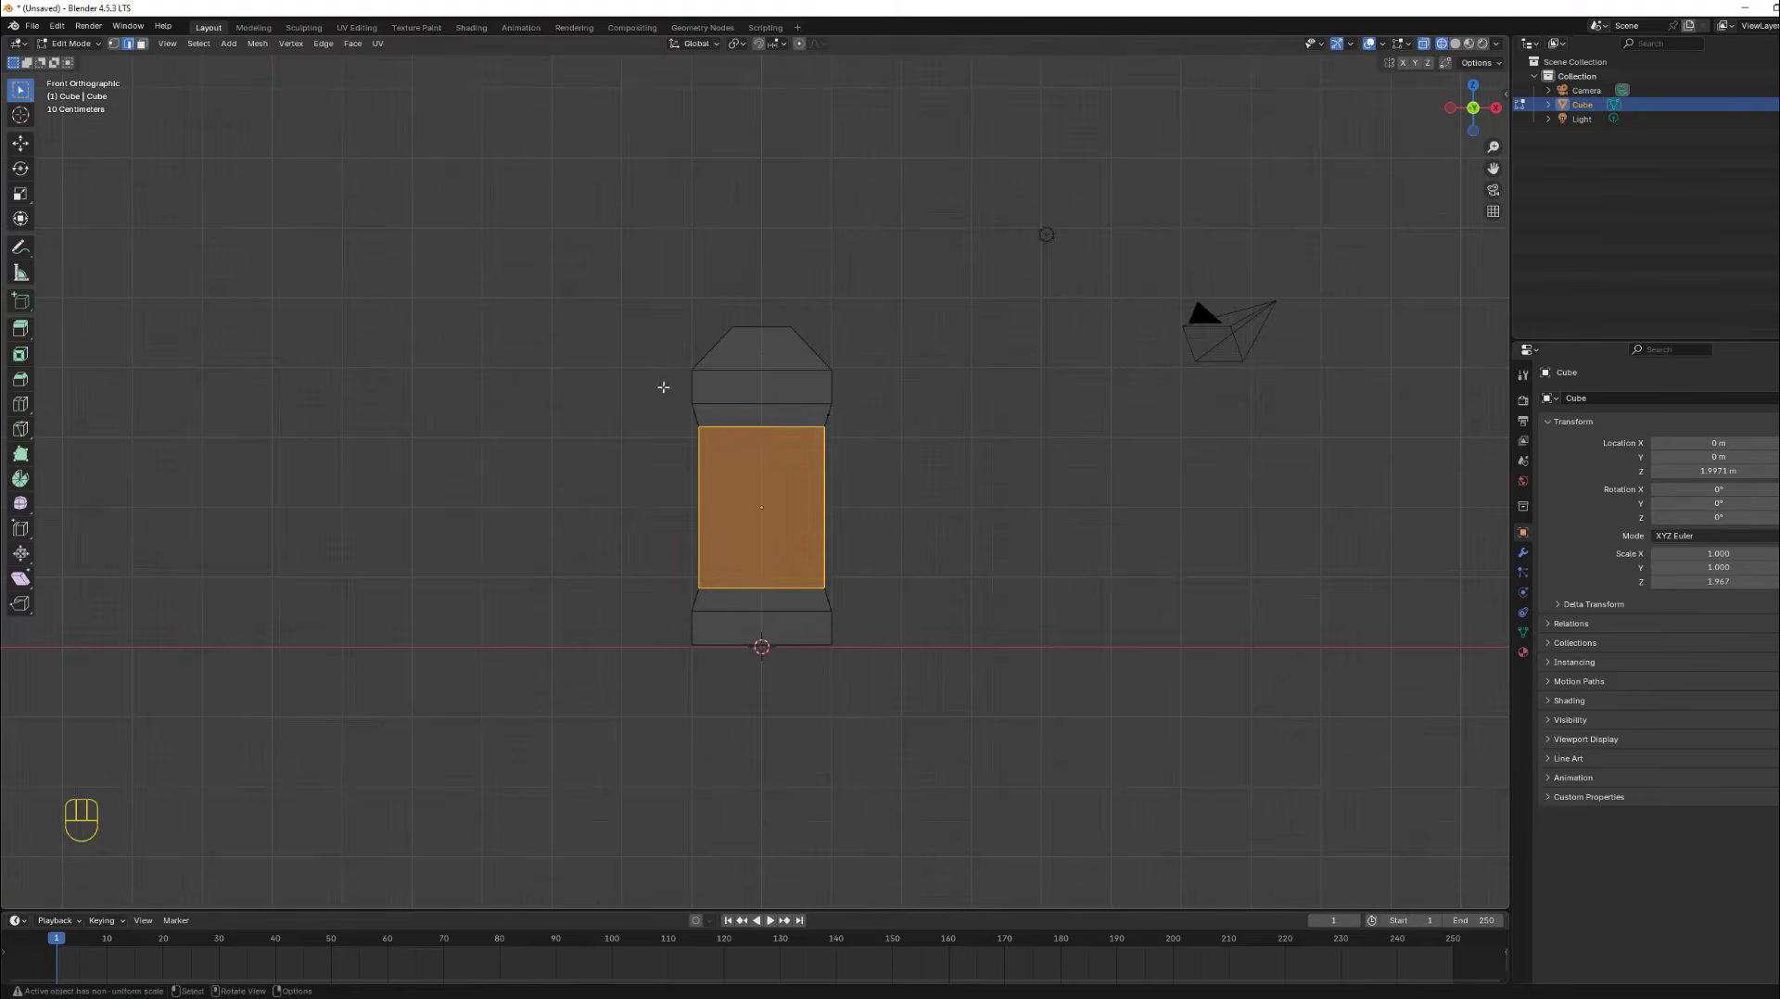
key(b)
drag(658, 387, 953, 441)
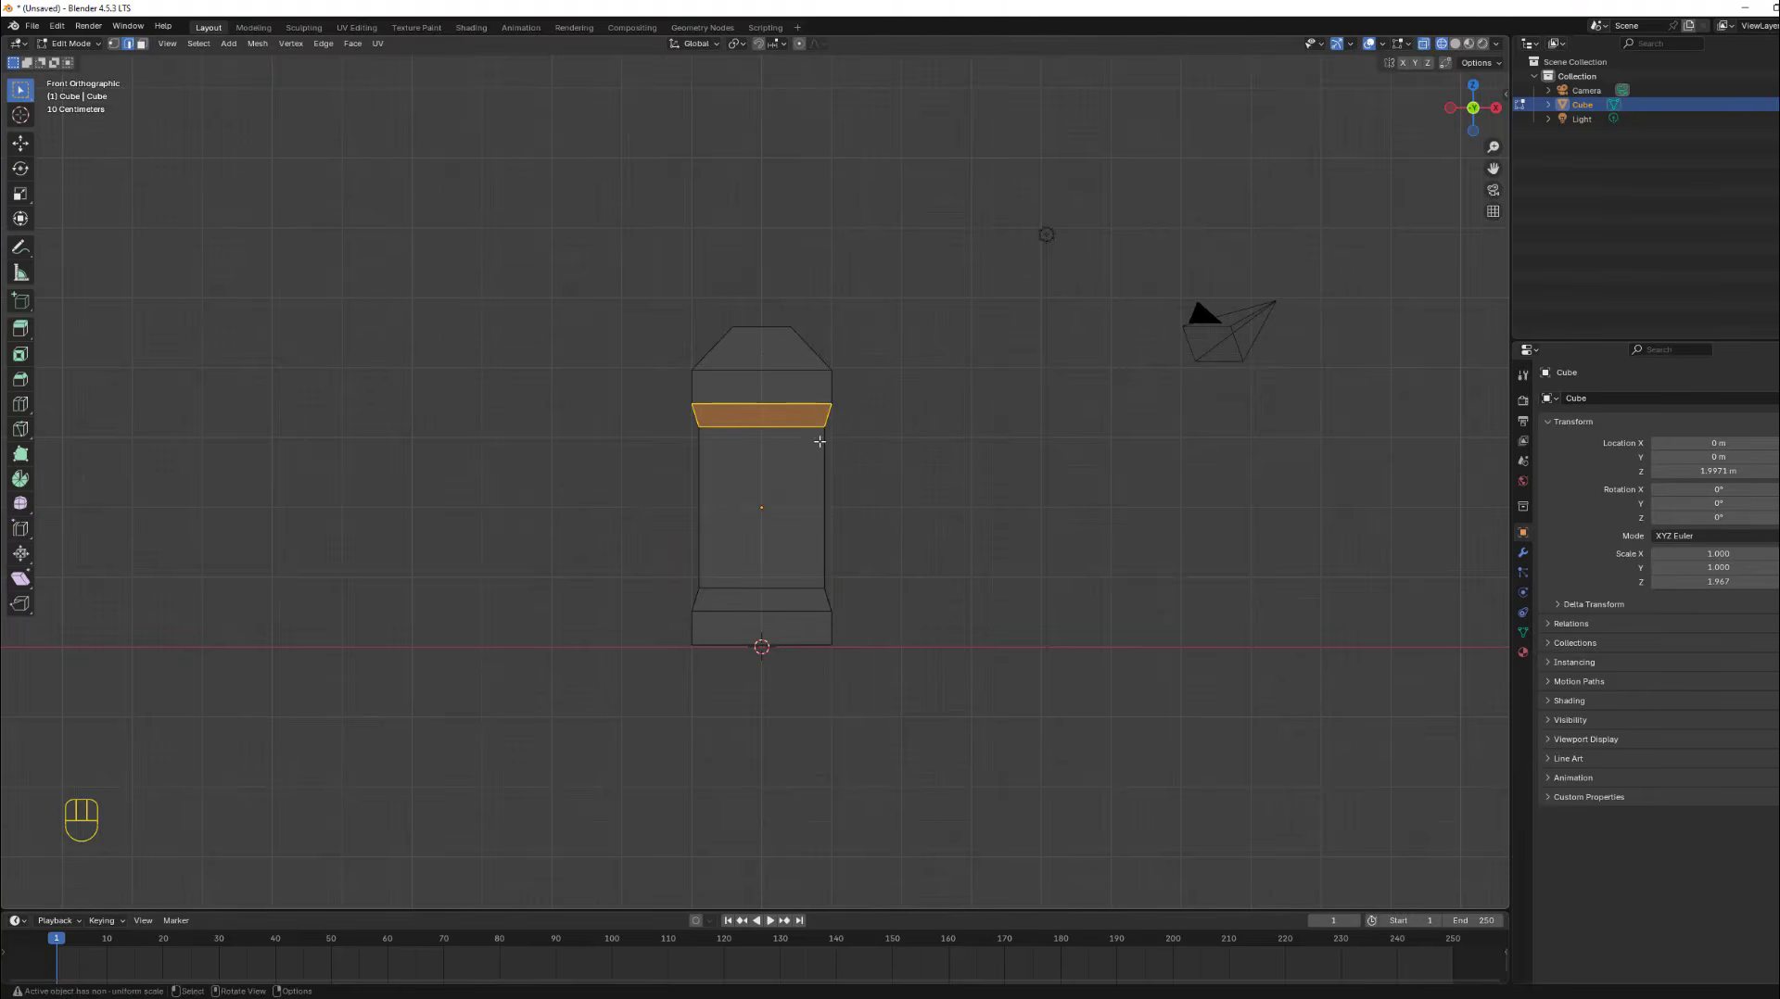
text(s)
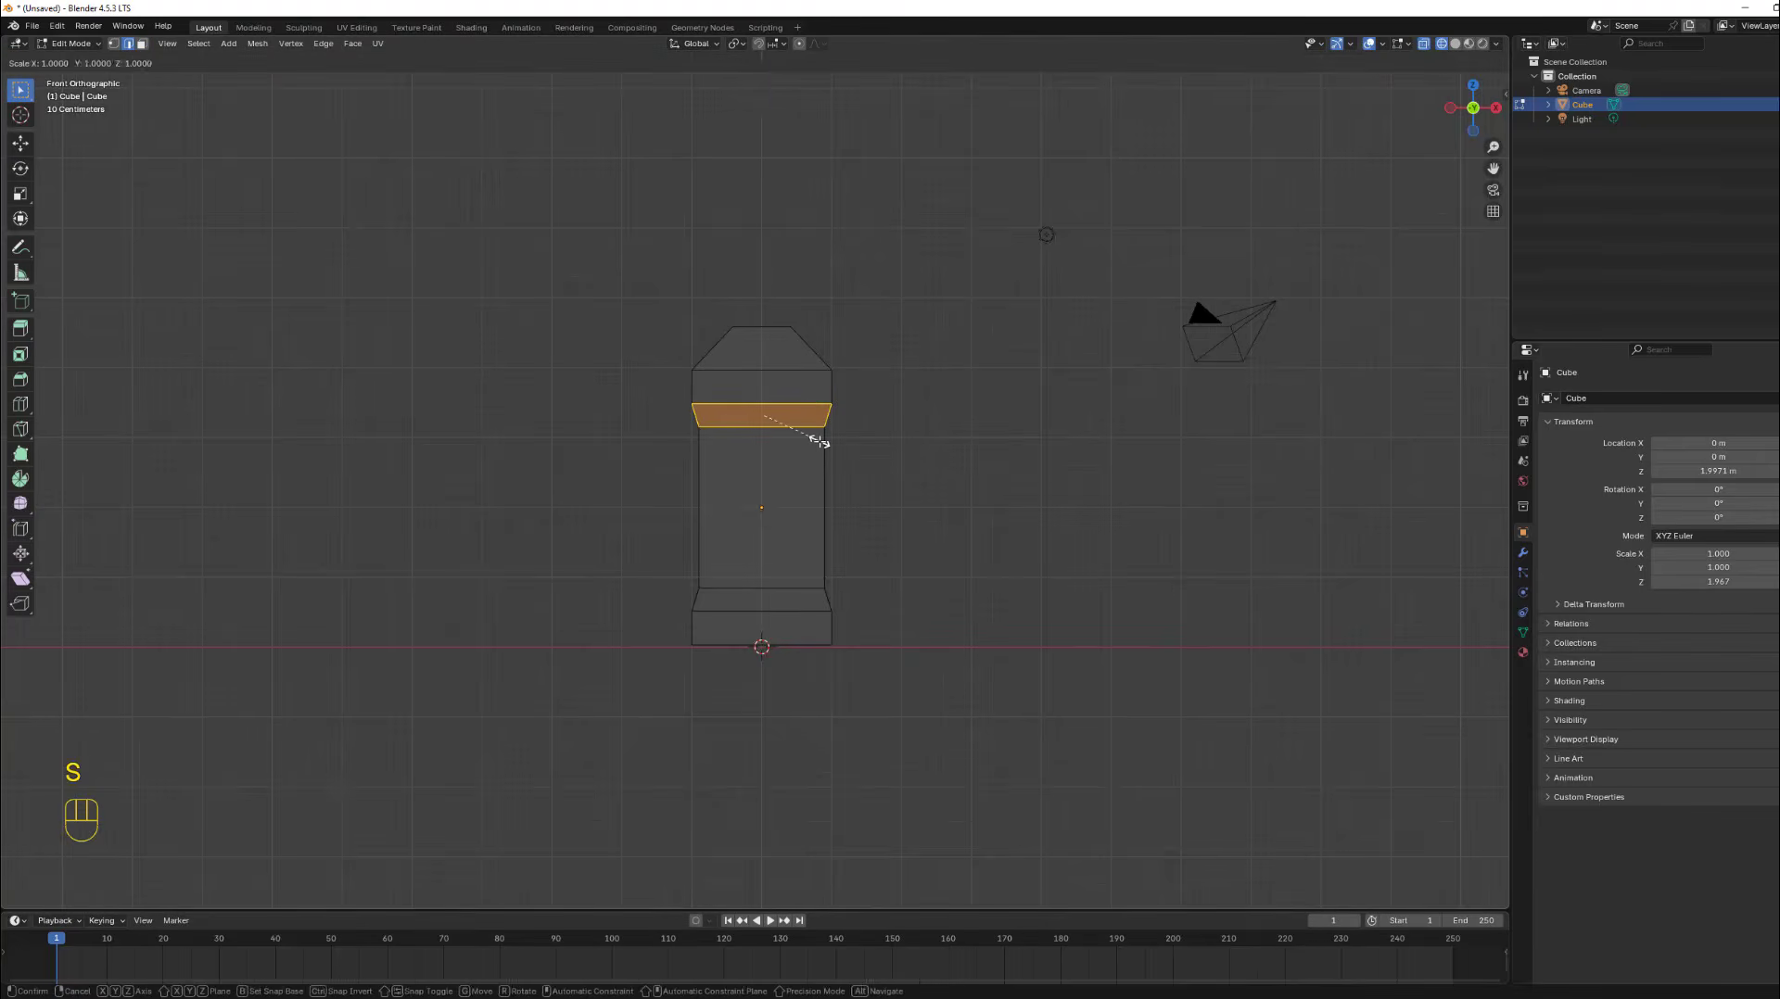
text(z0)
key(Return)
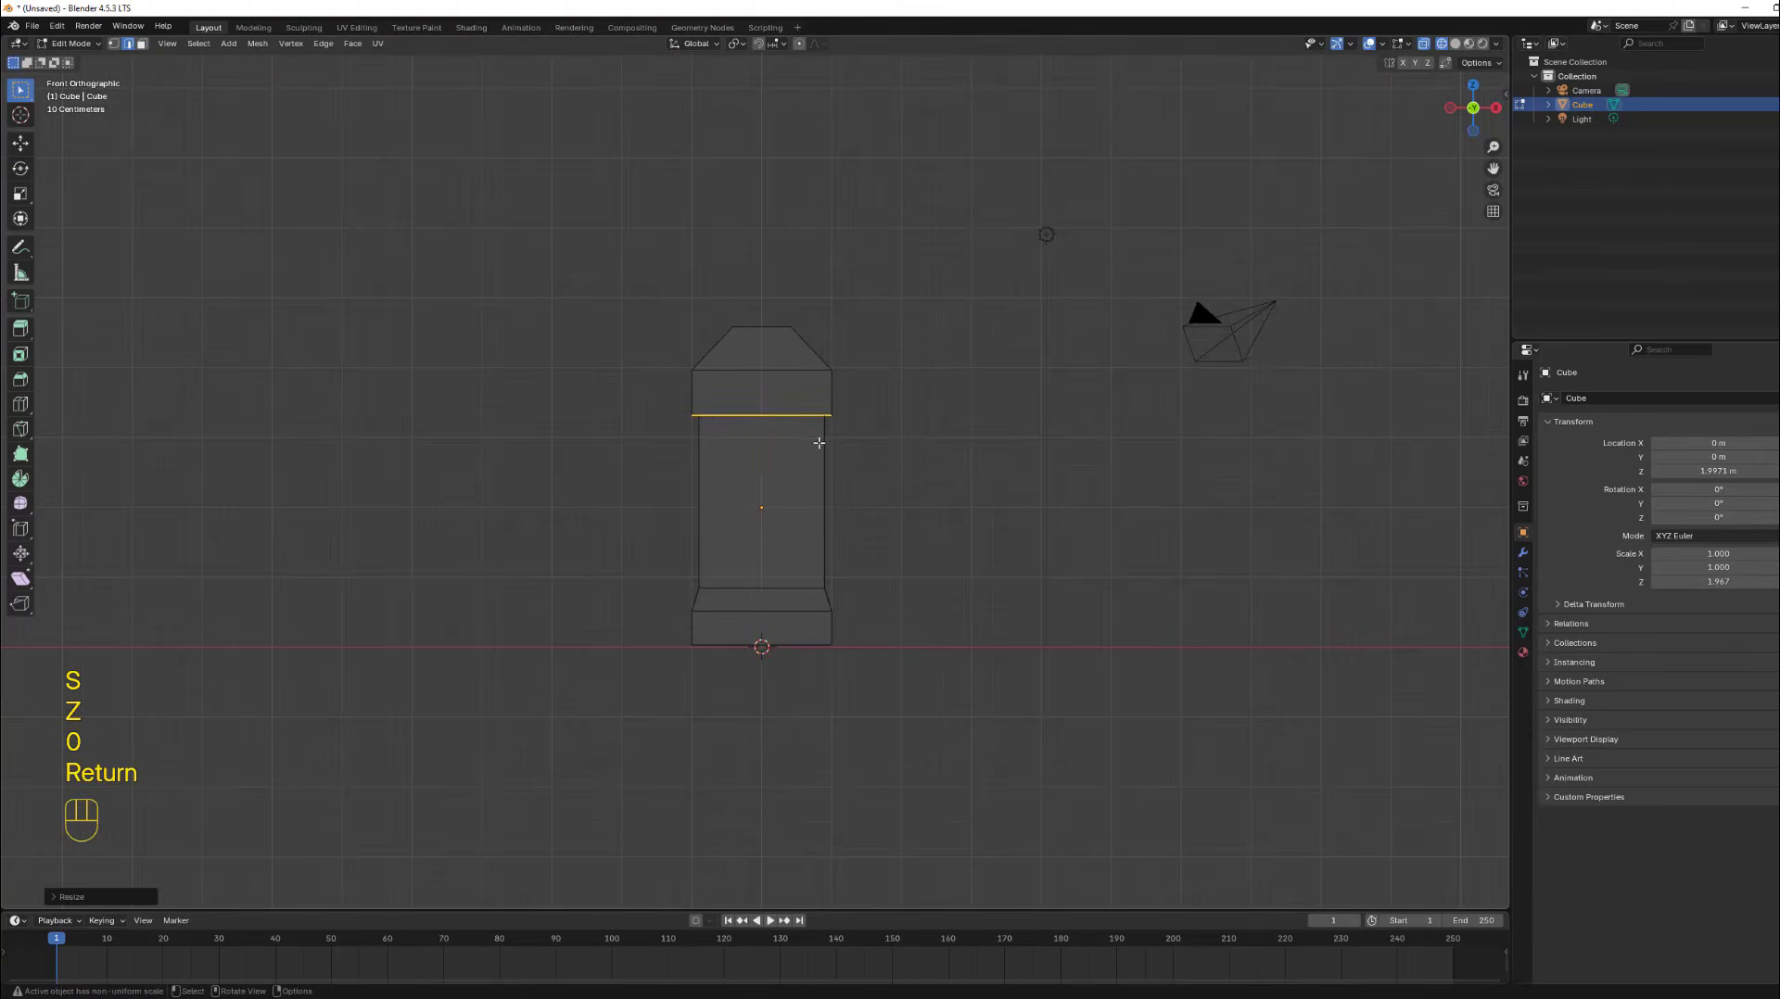
Select the sloped band below the recessed middle and flatten it by scaling to 0 along Z.
drag(614, 559, 937, 625)
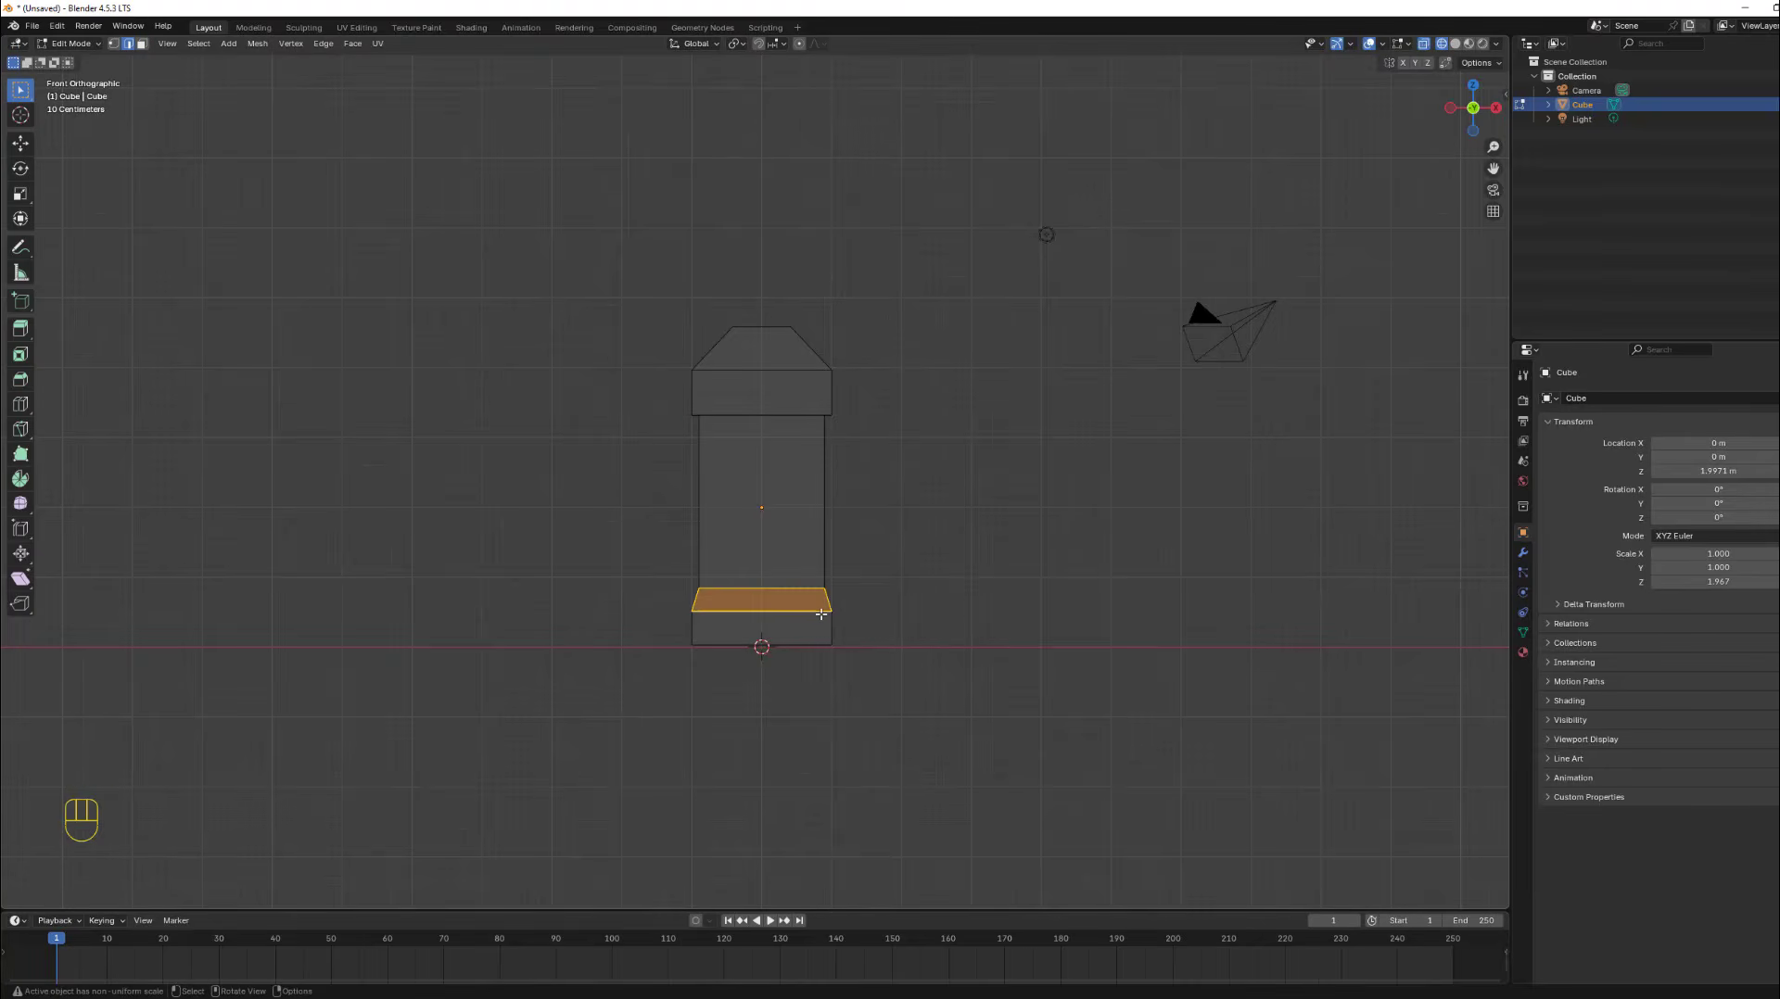
key(s)
key(z)
key(0)
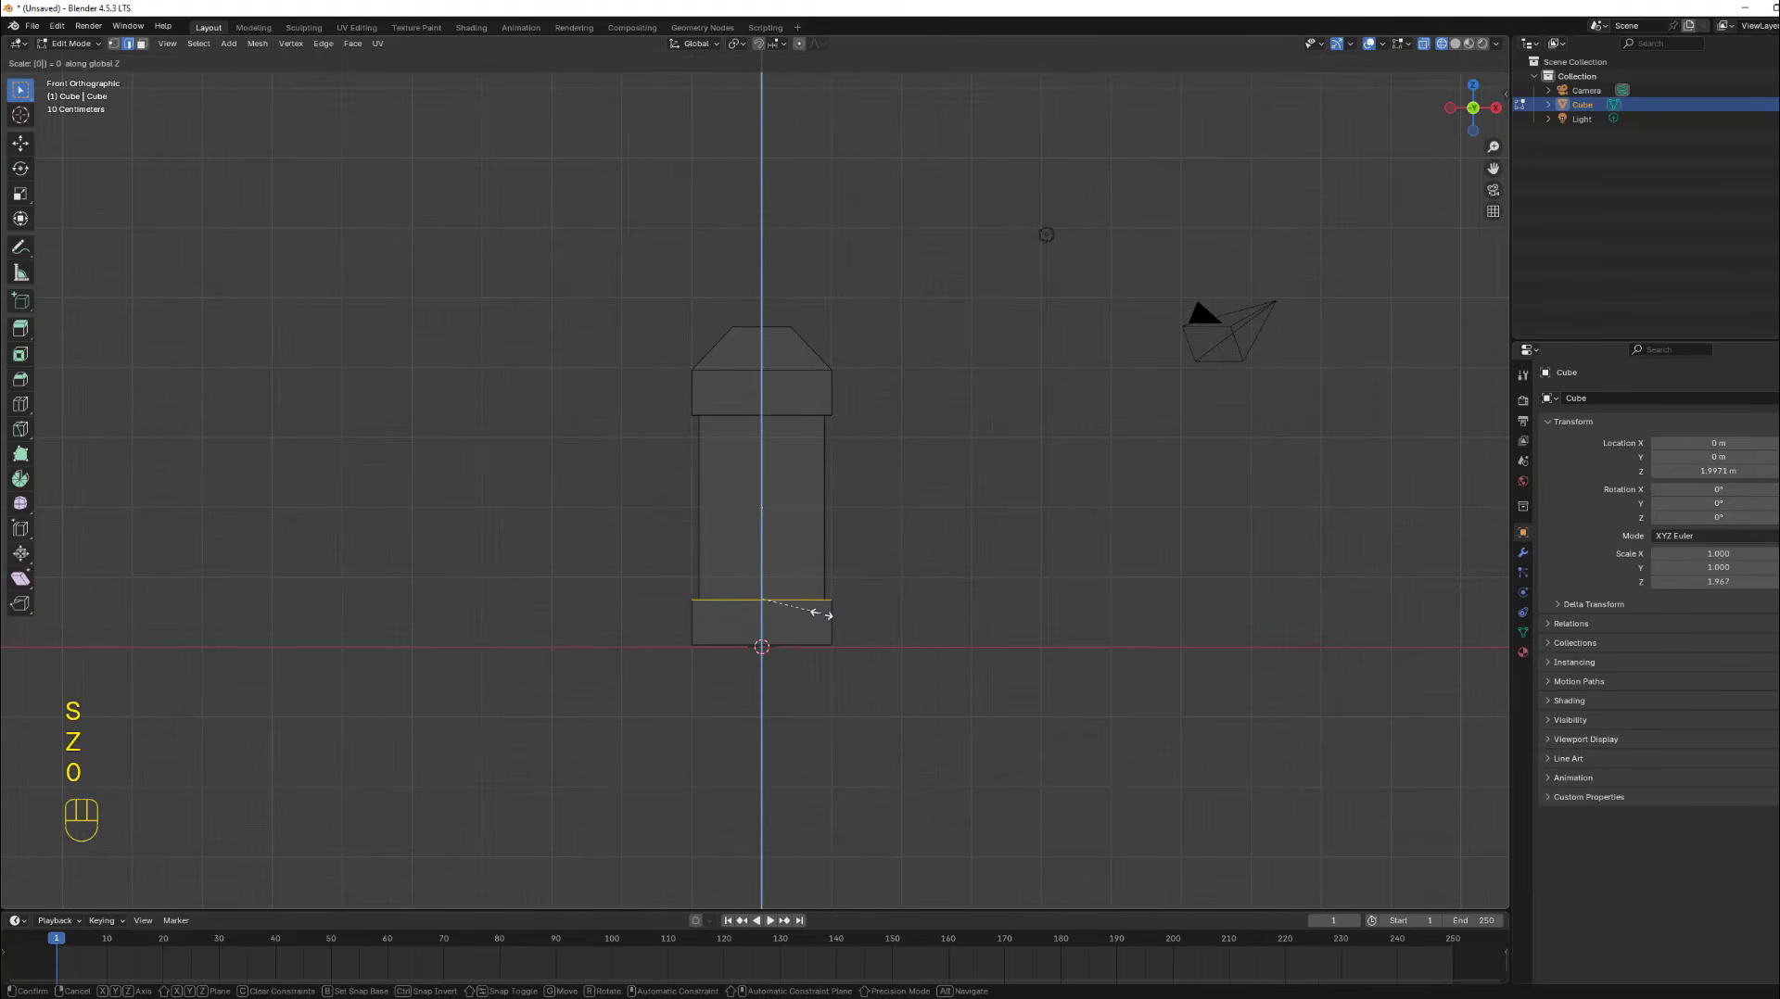
key(Return)
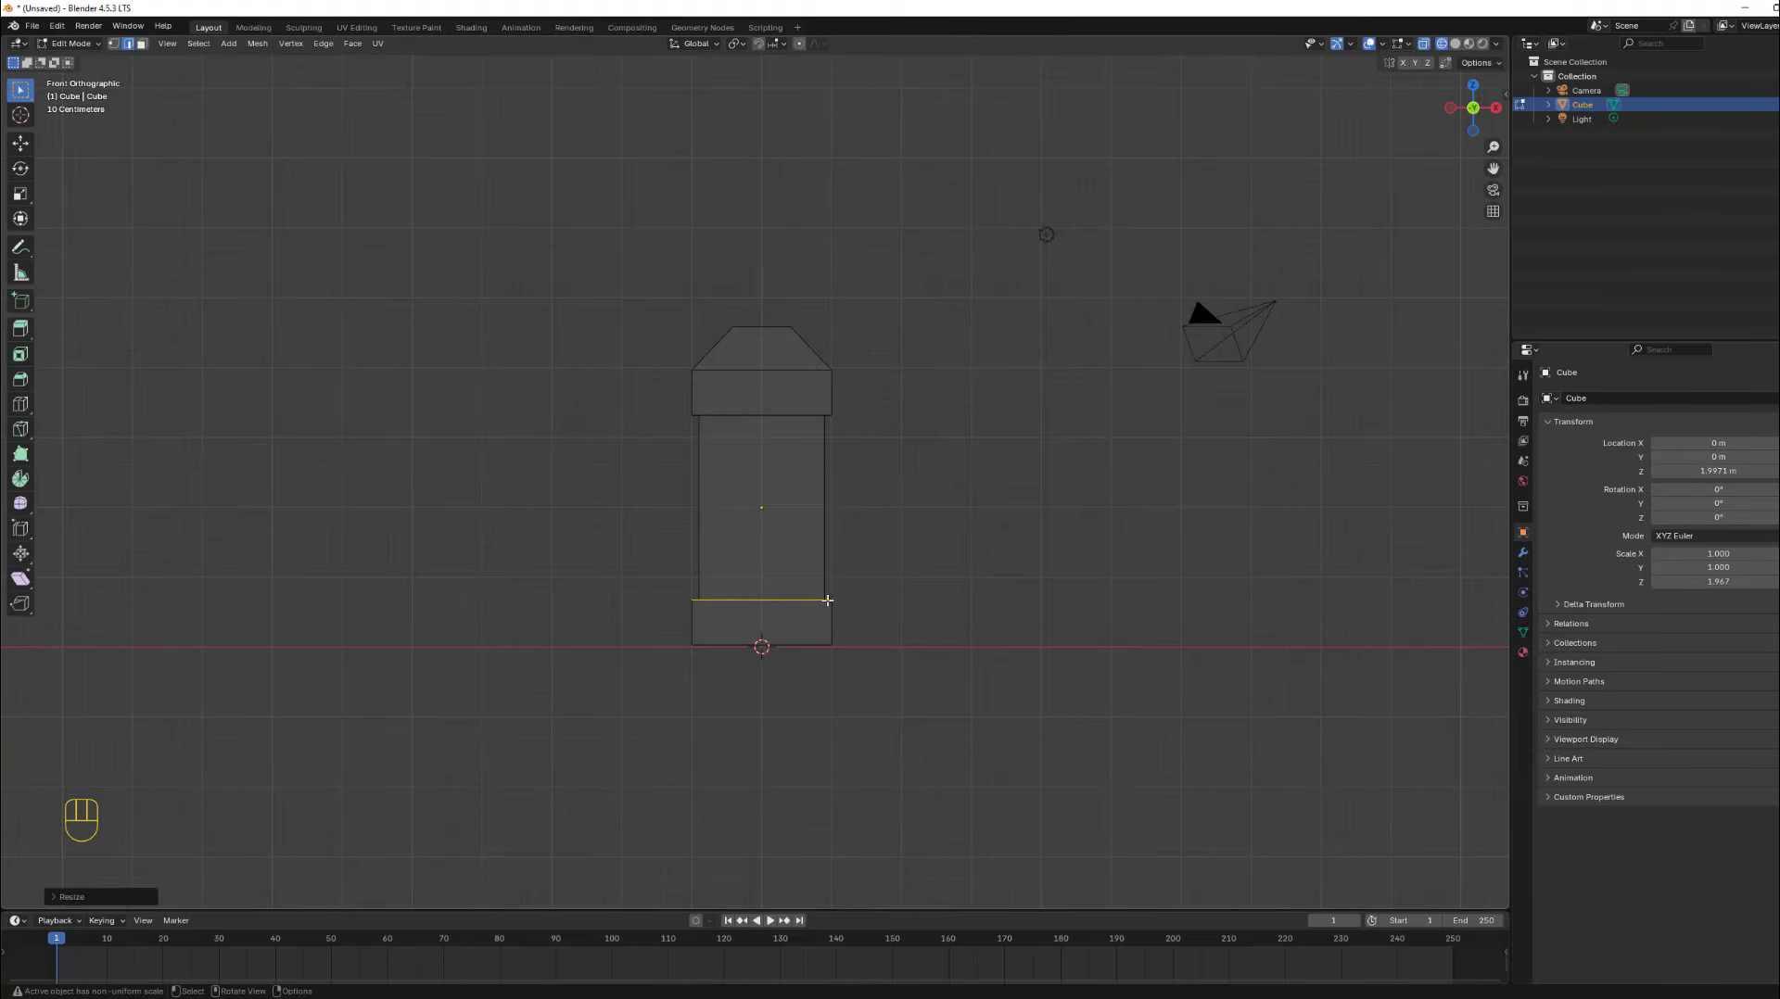
Move the flattened lower ledge down along Z by about 0.16 m.
key(g)
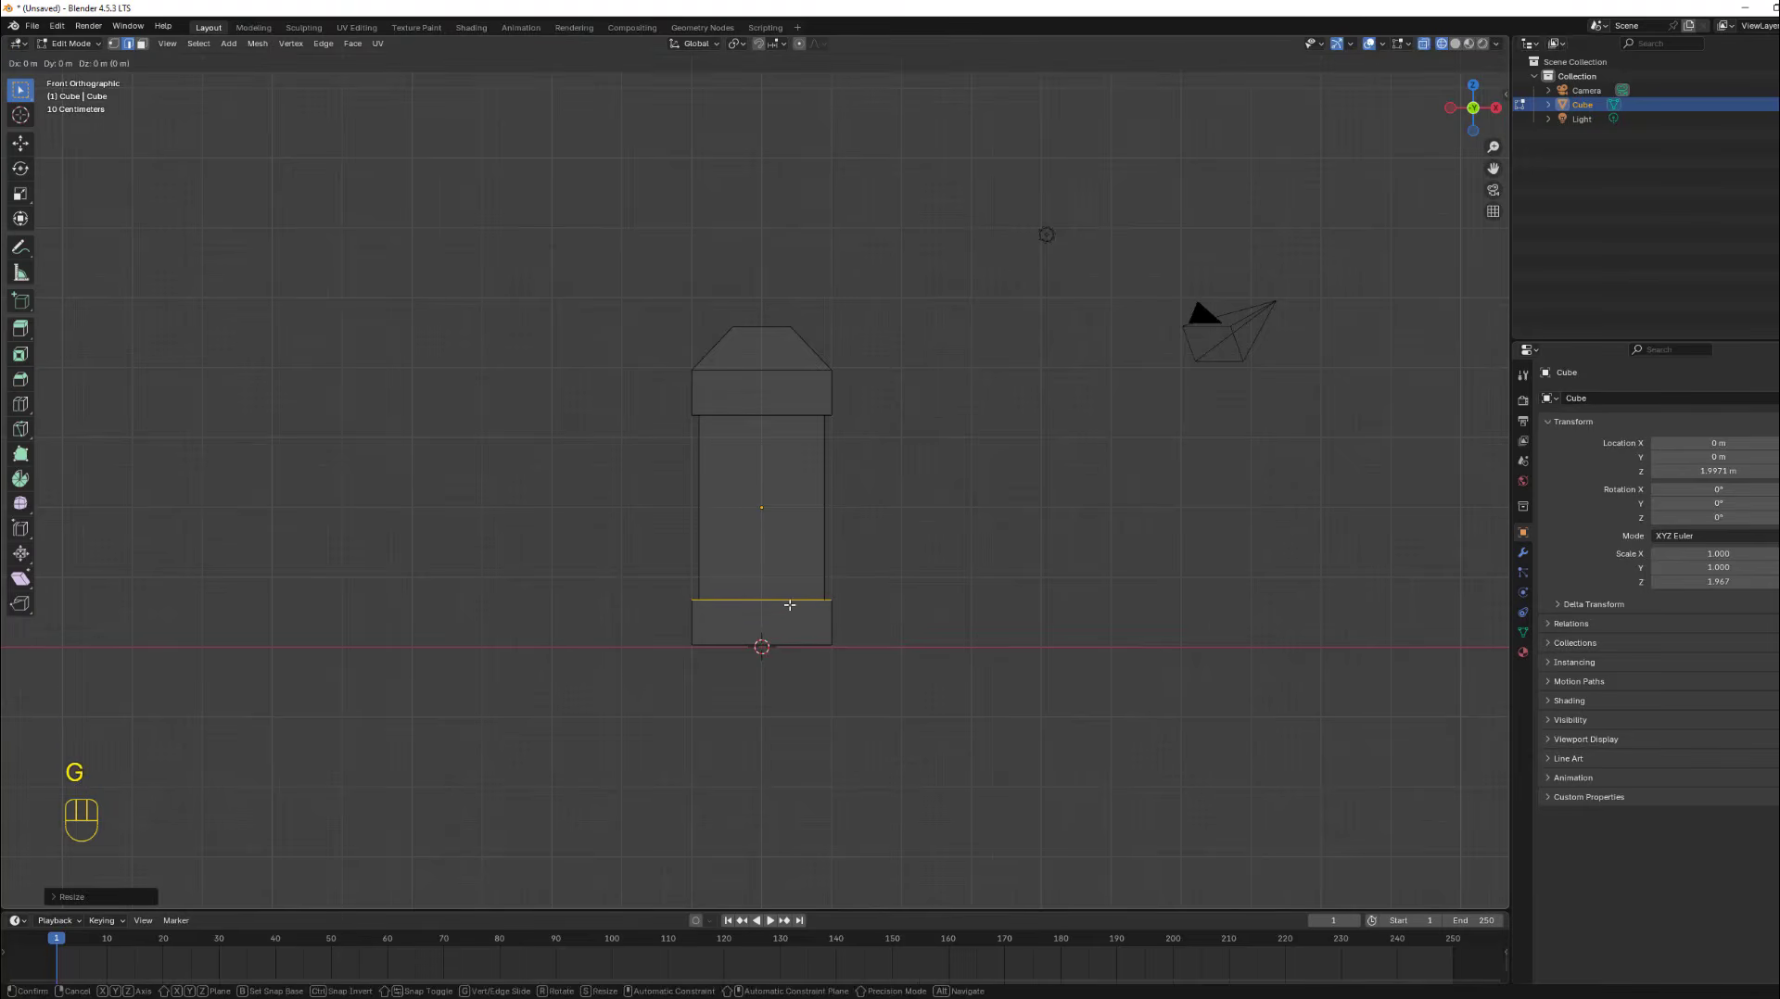
key(z)
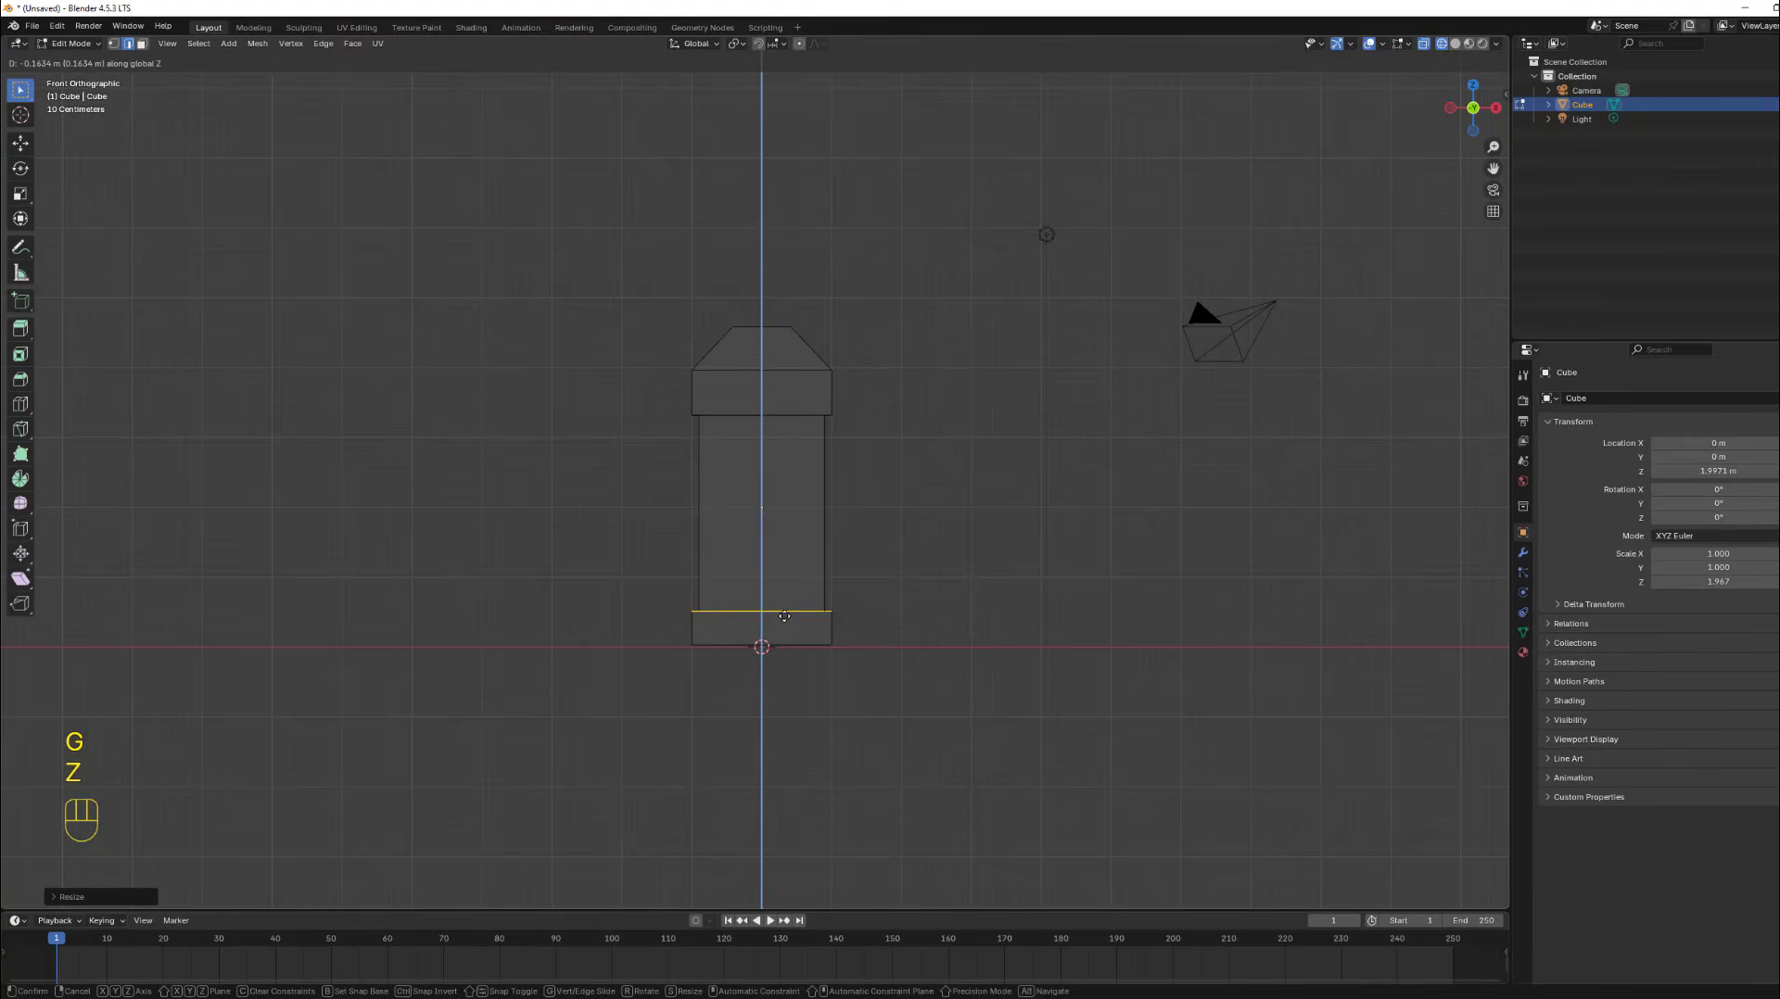
click(784, 616)
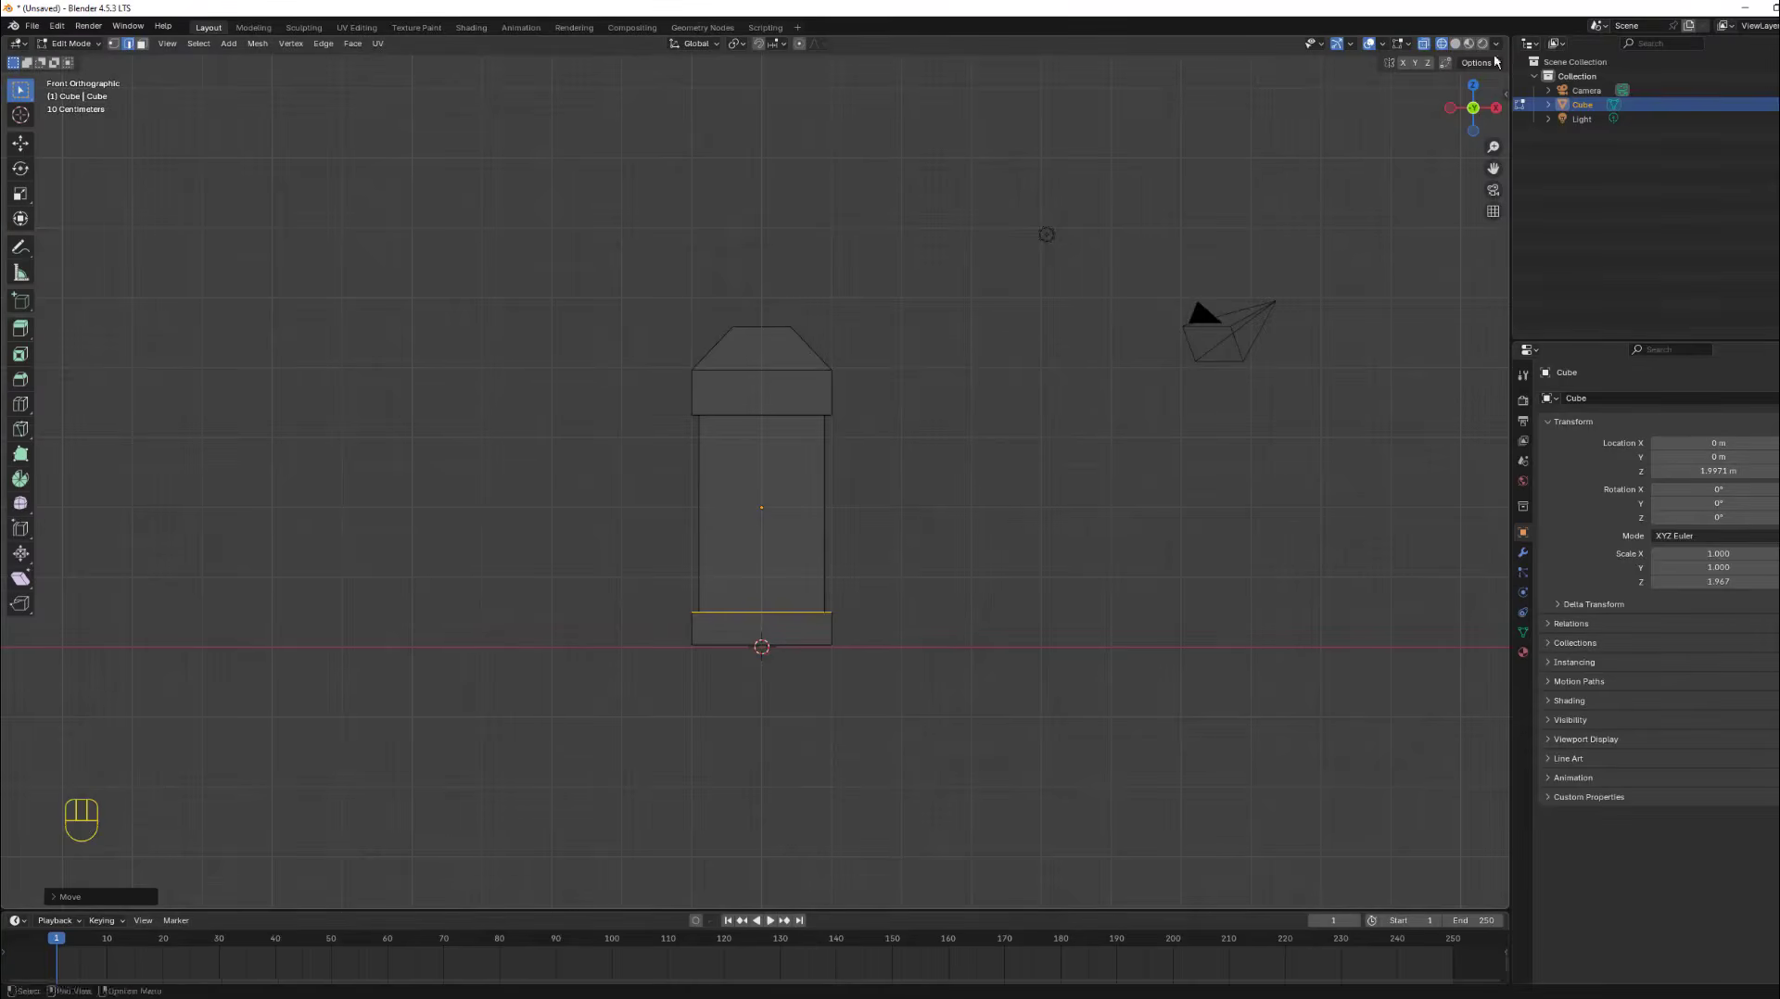
Return to solid display and delete the small top face of the shoulder to open the bottle.
key(shift+z)
shift+middle_drag(863, 328, 789, 347)
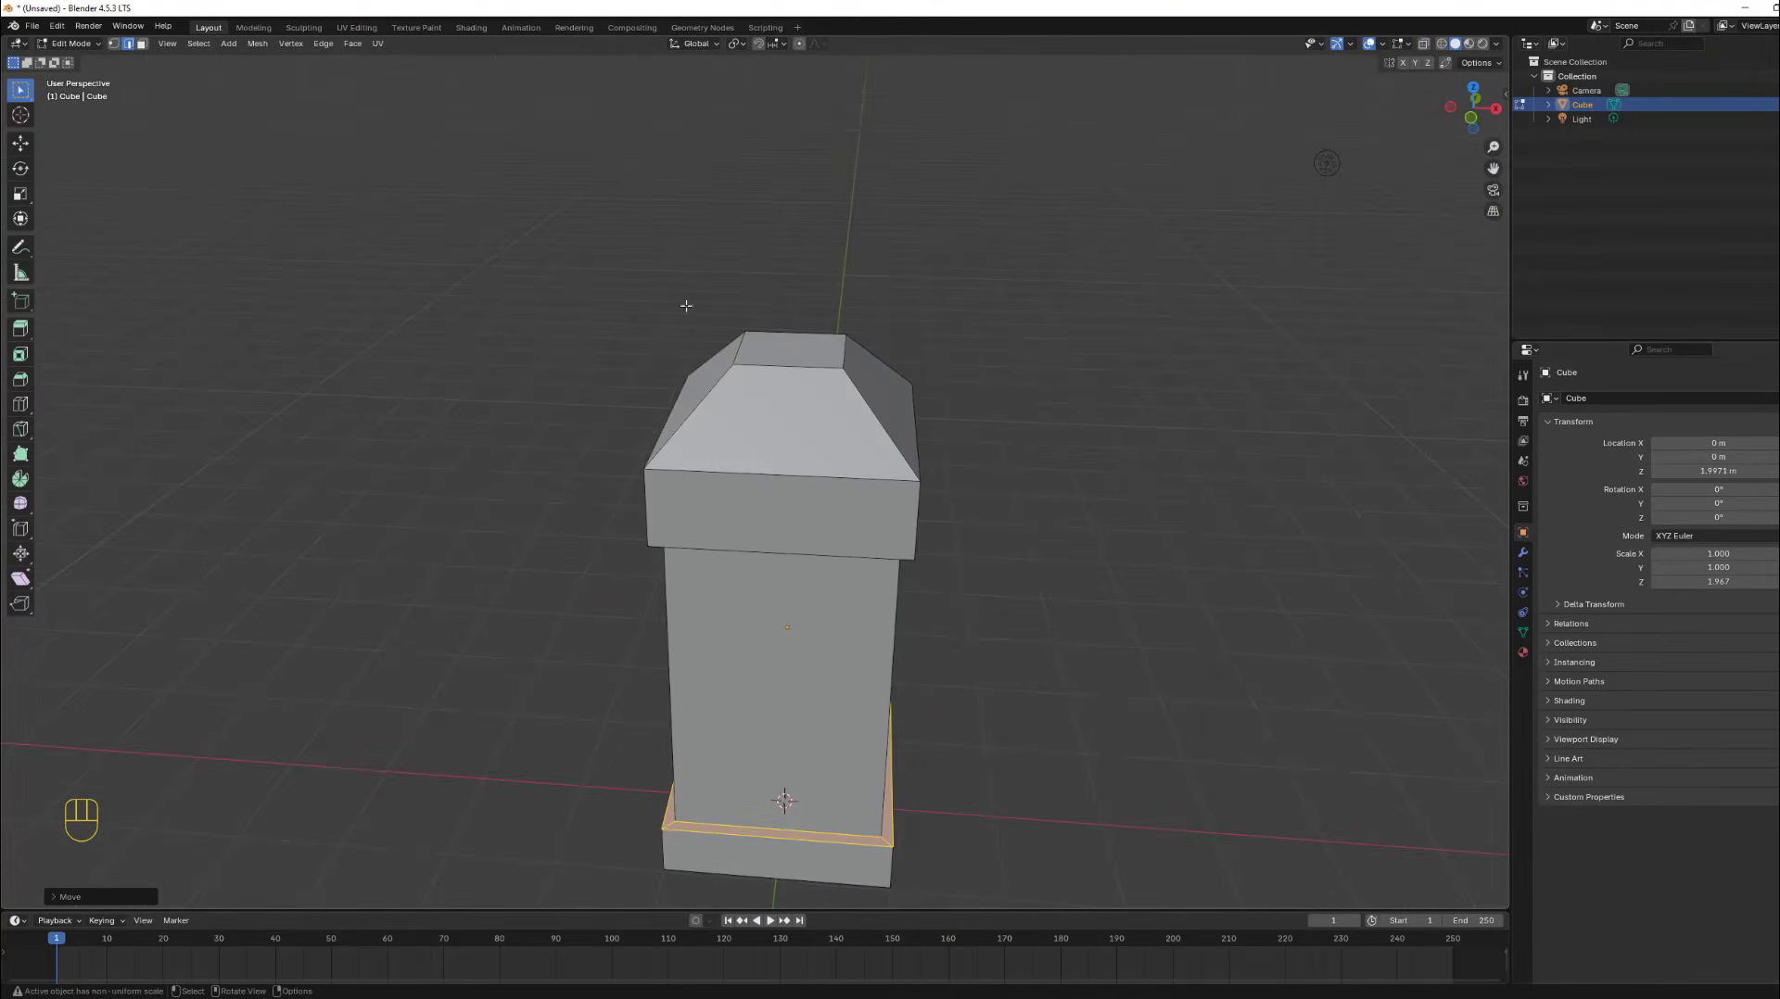
click(141, 44)
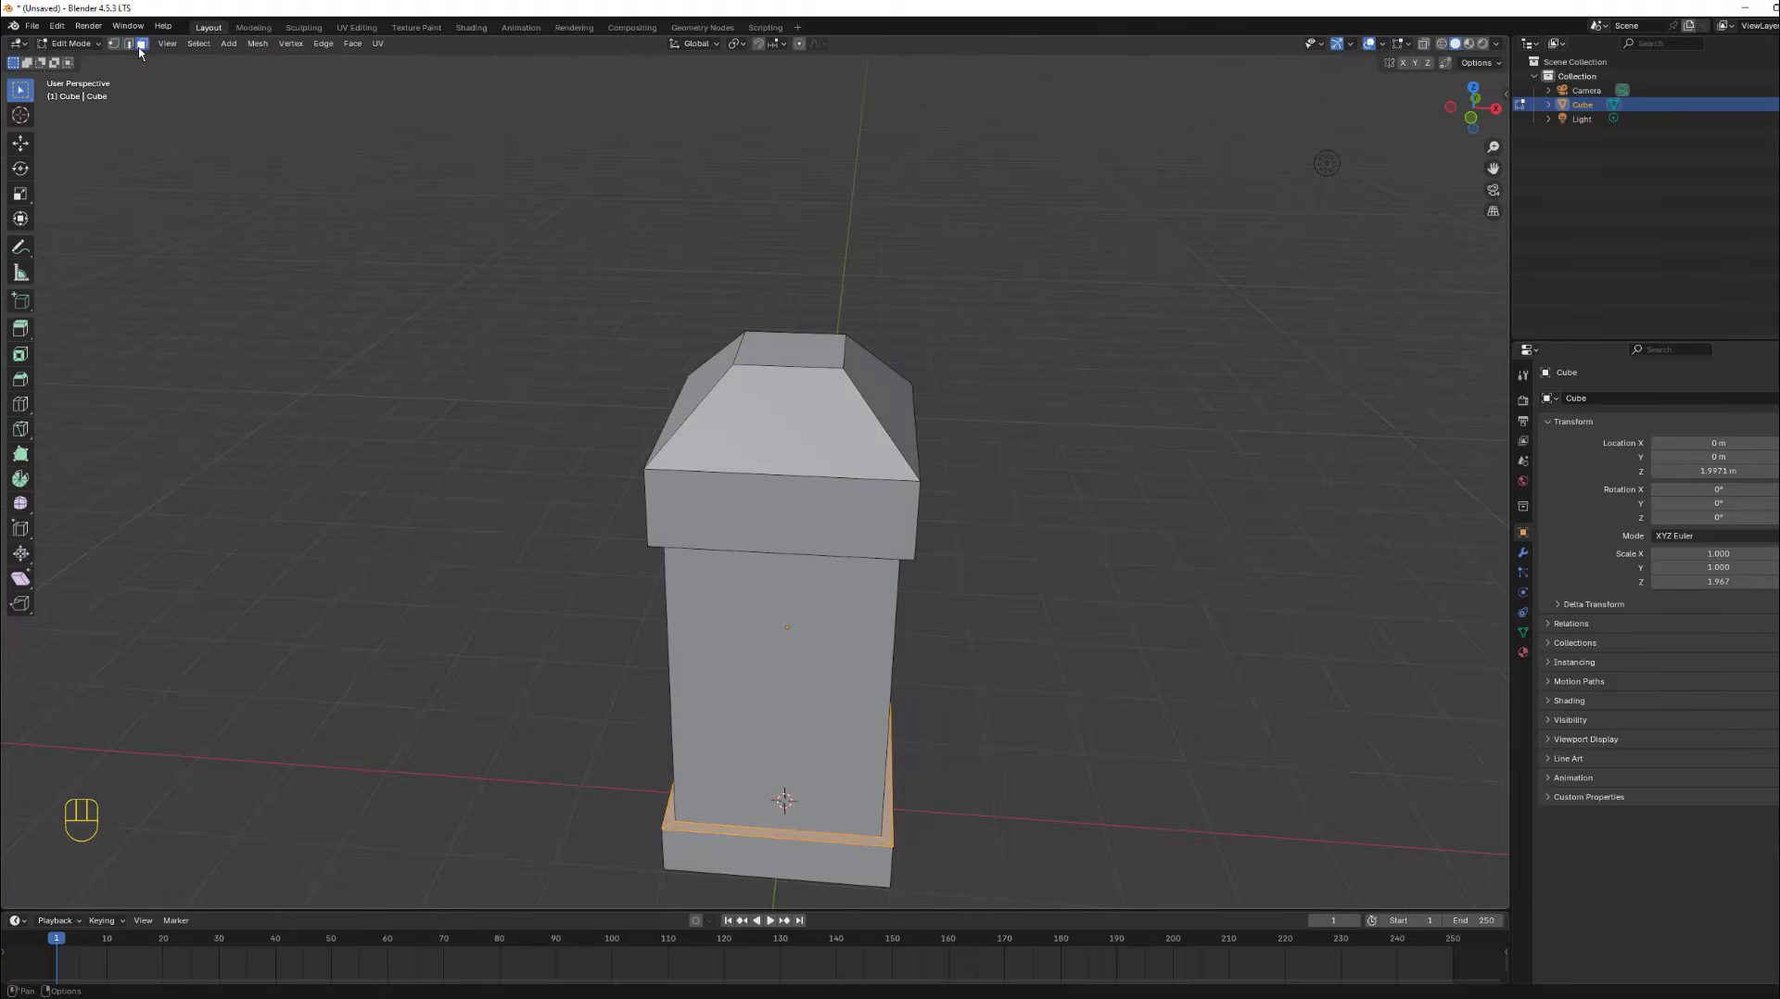
click(784, 350)
key(x)
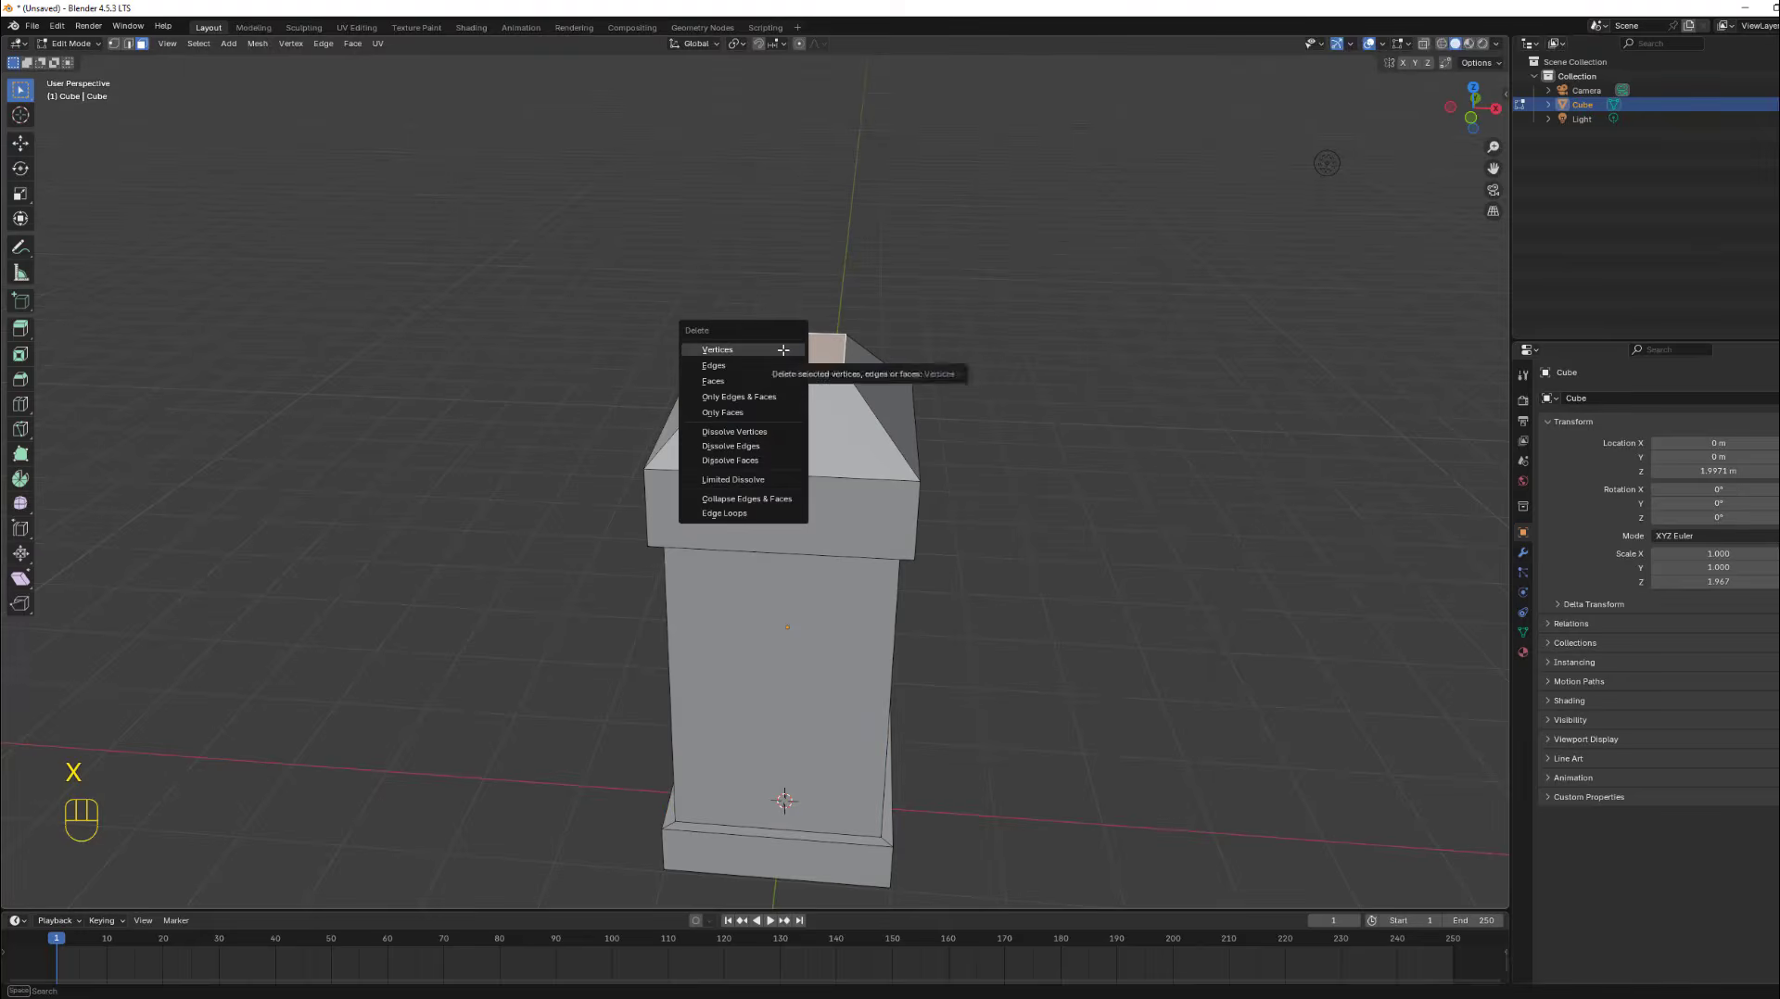
click(773, 376)
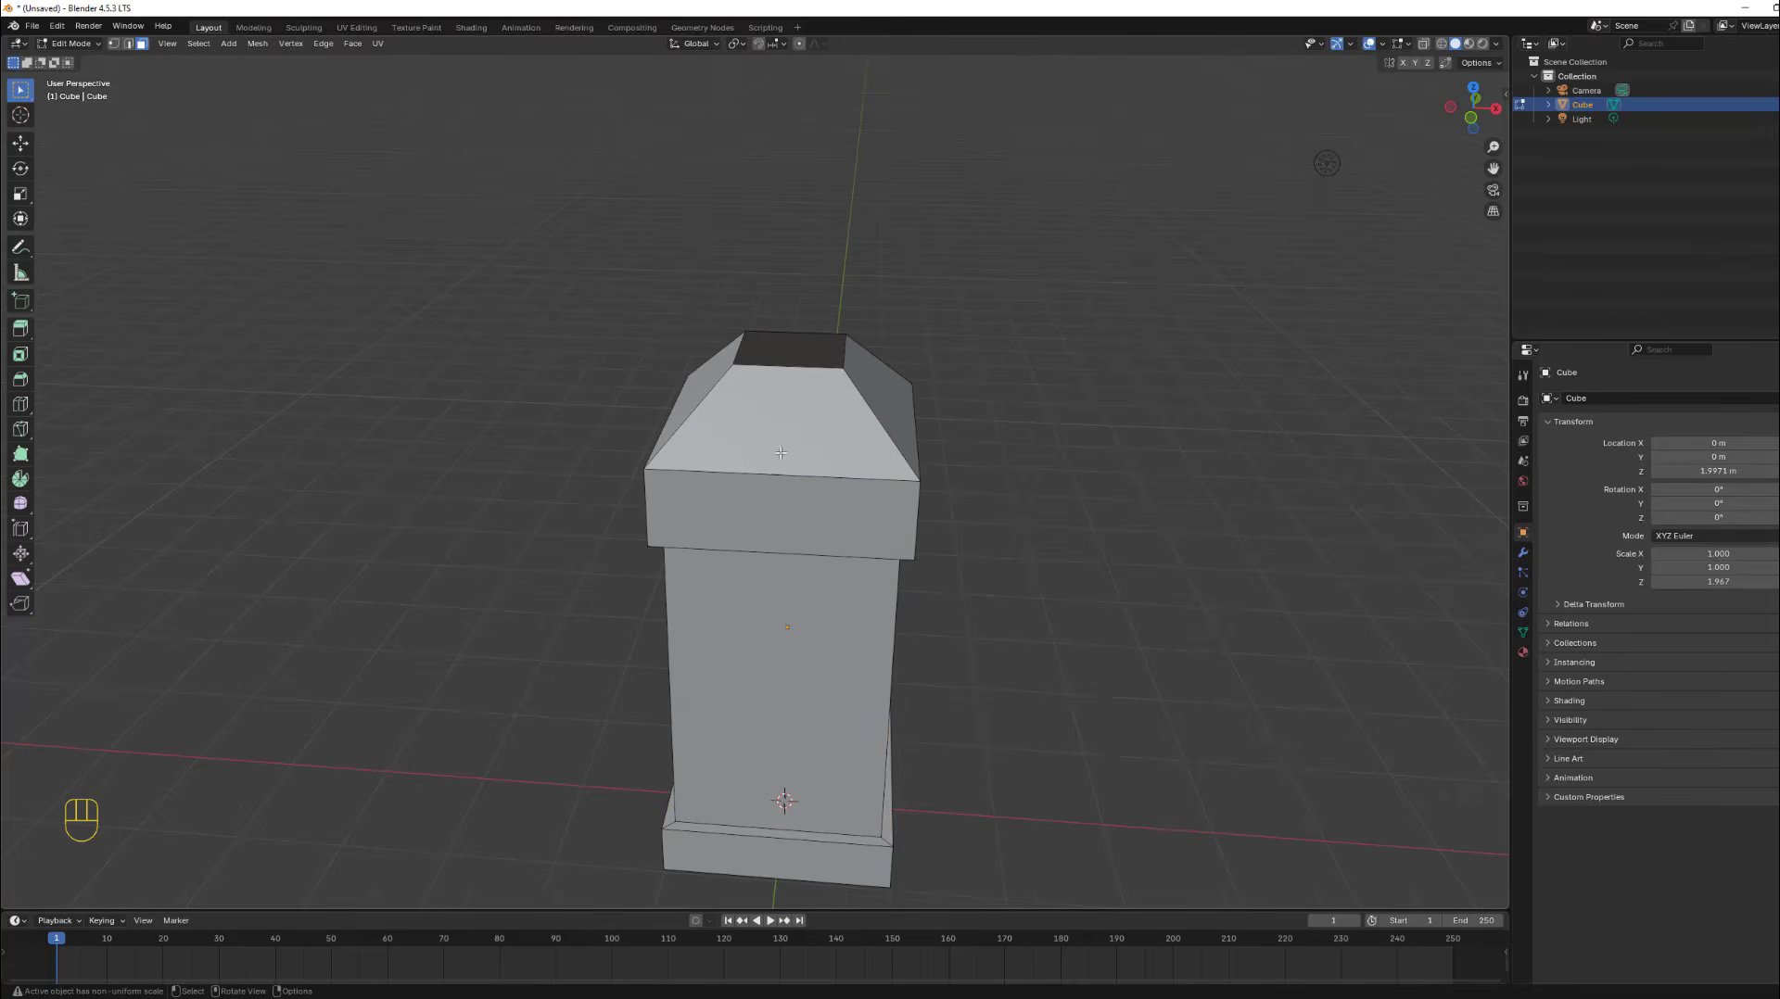
Add three evenly spaced vertical loop cuts through the front and back of the bottle without sliding them.
scroll(780, 453, down, 3)
scroll(793, 450, up, 2)
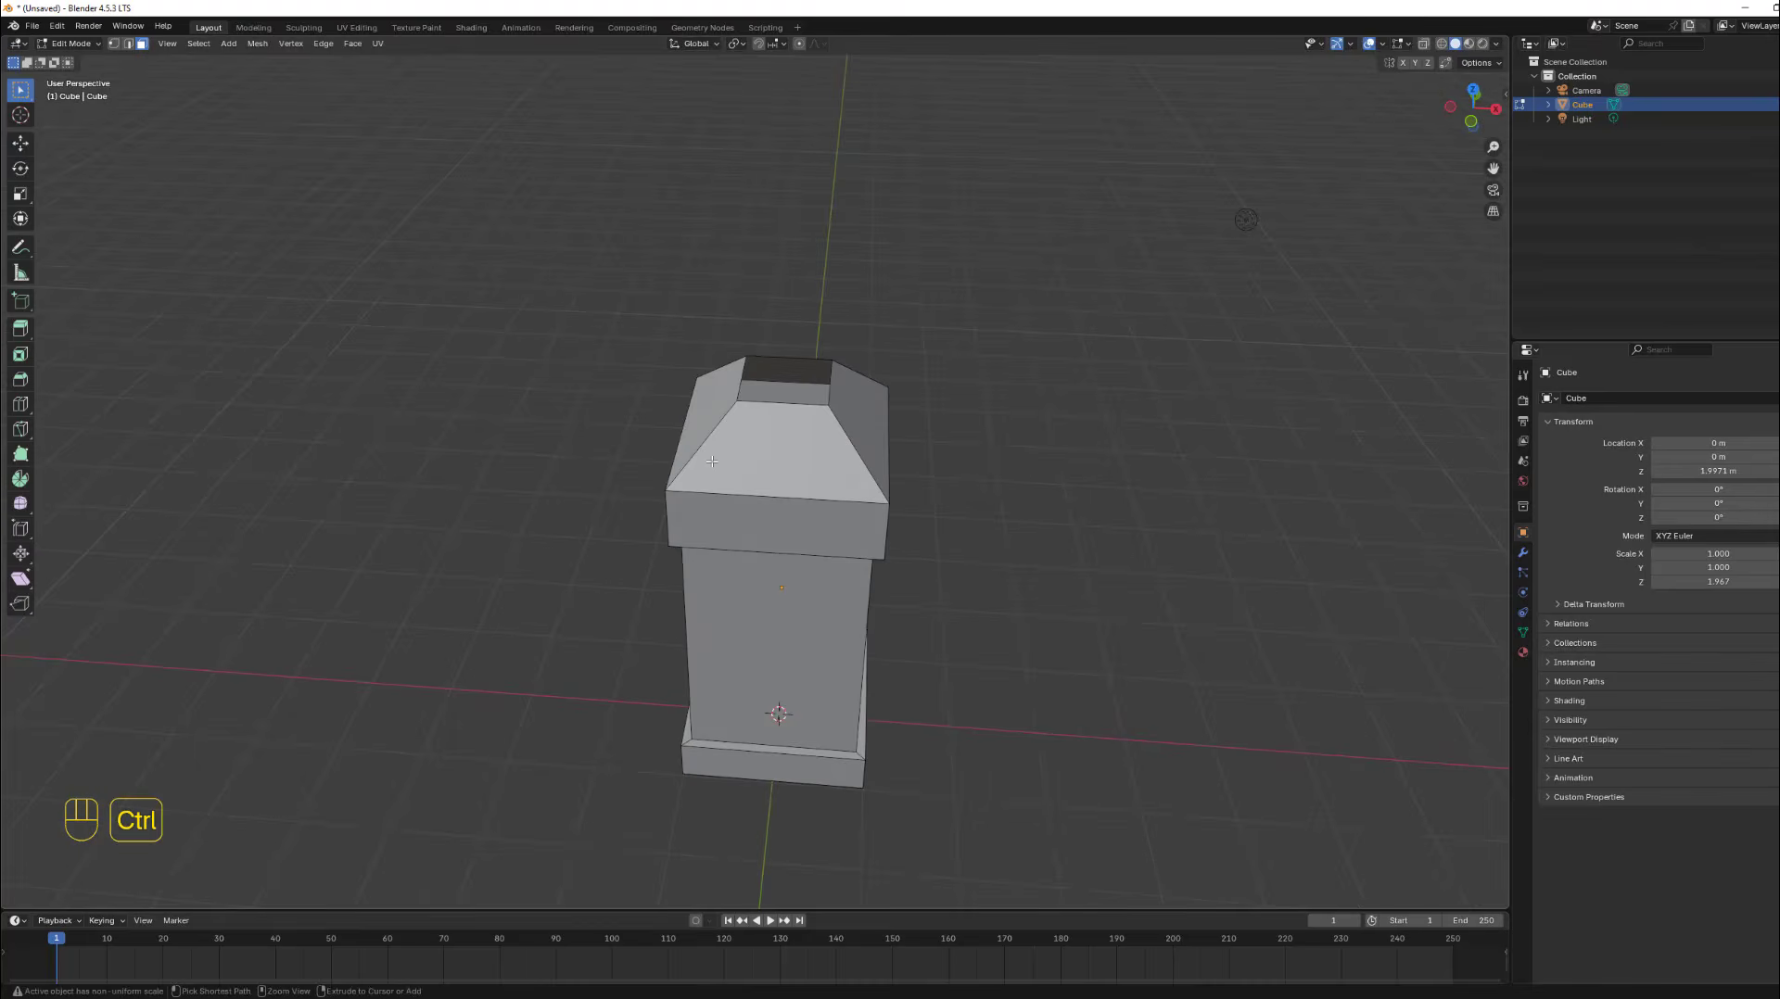
key(ctrl+r)
scroll(783, 373, up, 2)
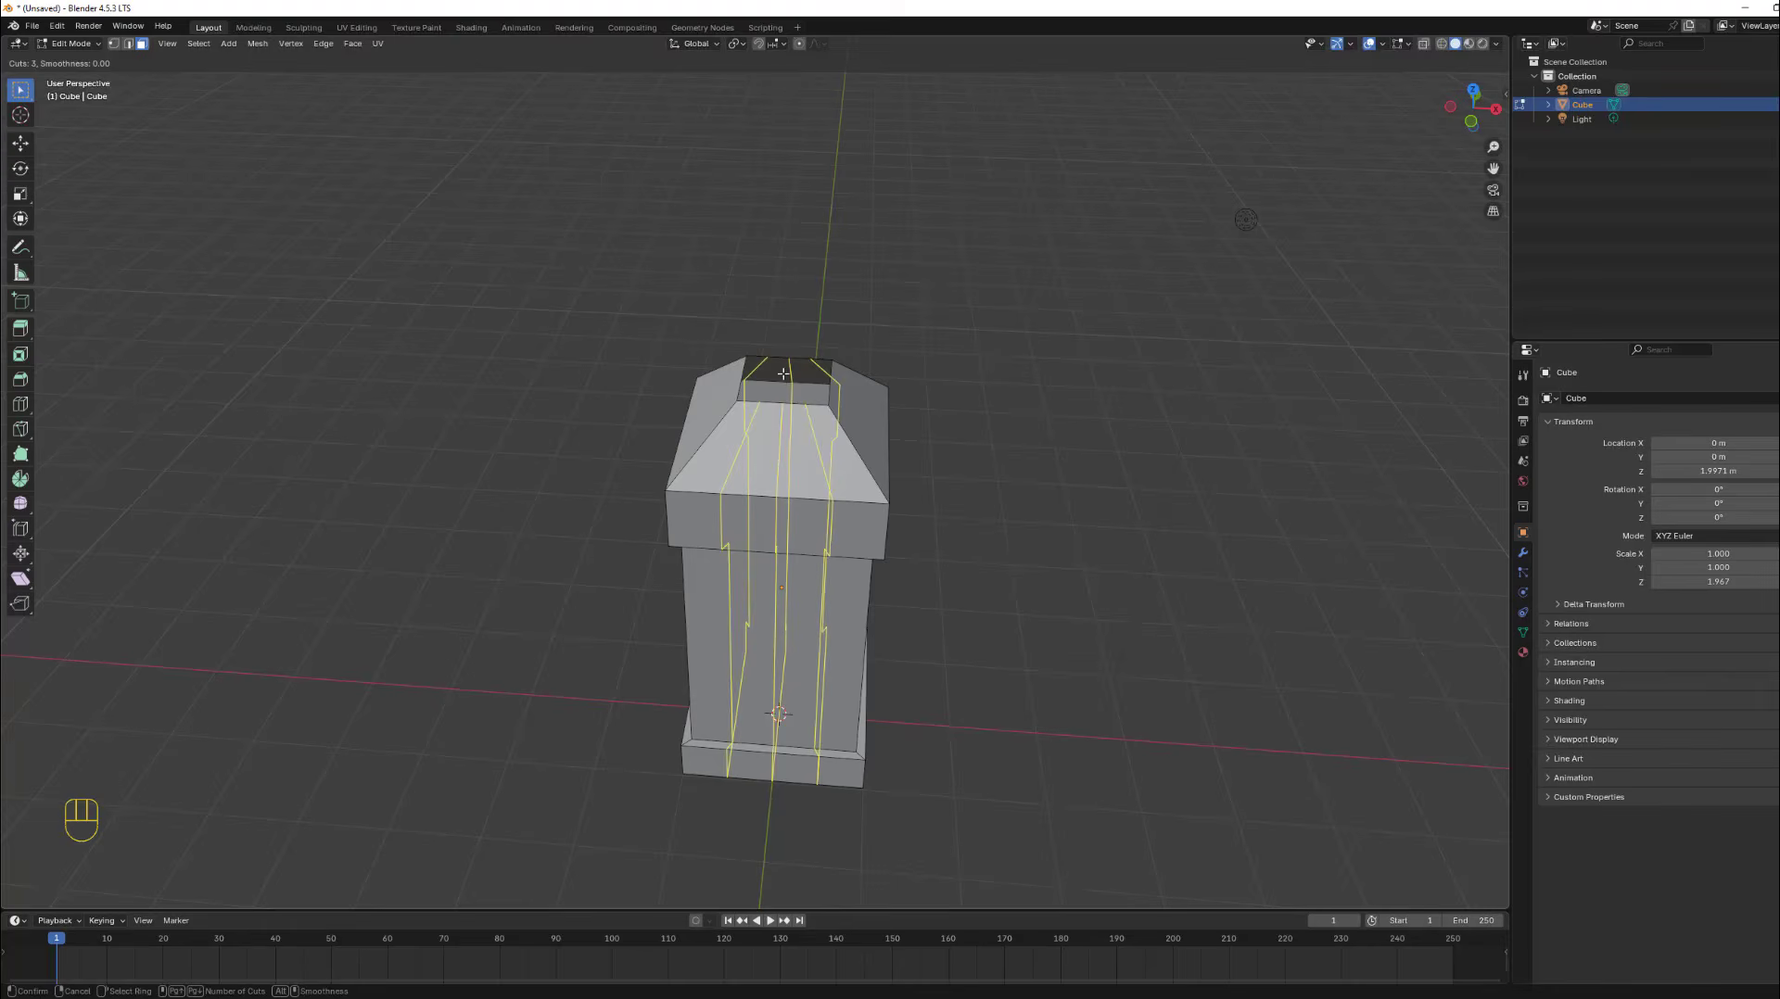
click(783, 373)
right_click(783, 373)
Add three evenly spaced vertical loop cuts through the bottle's two side walls without sliding them.
middle_drag(783, 374, 755, 347)
key(ctrl+r)
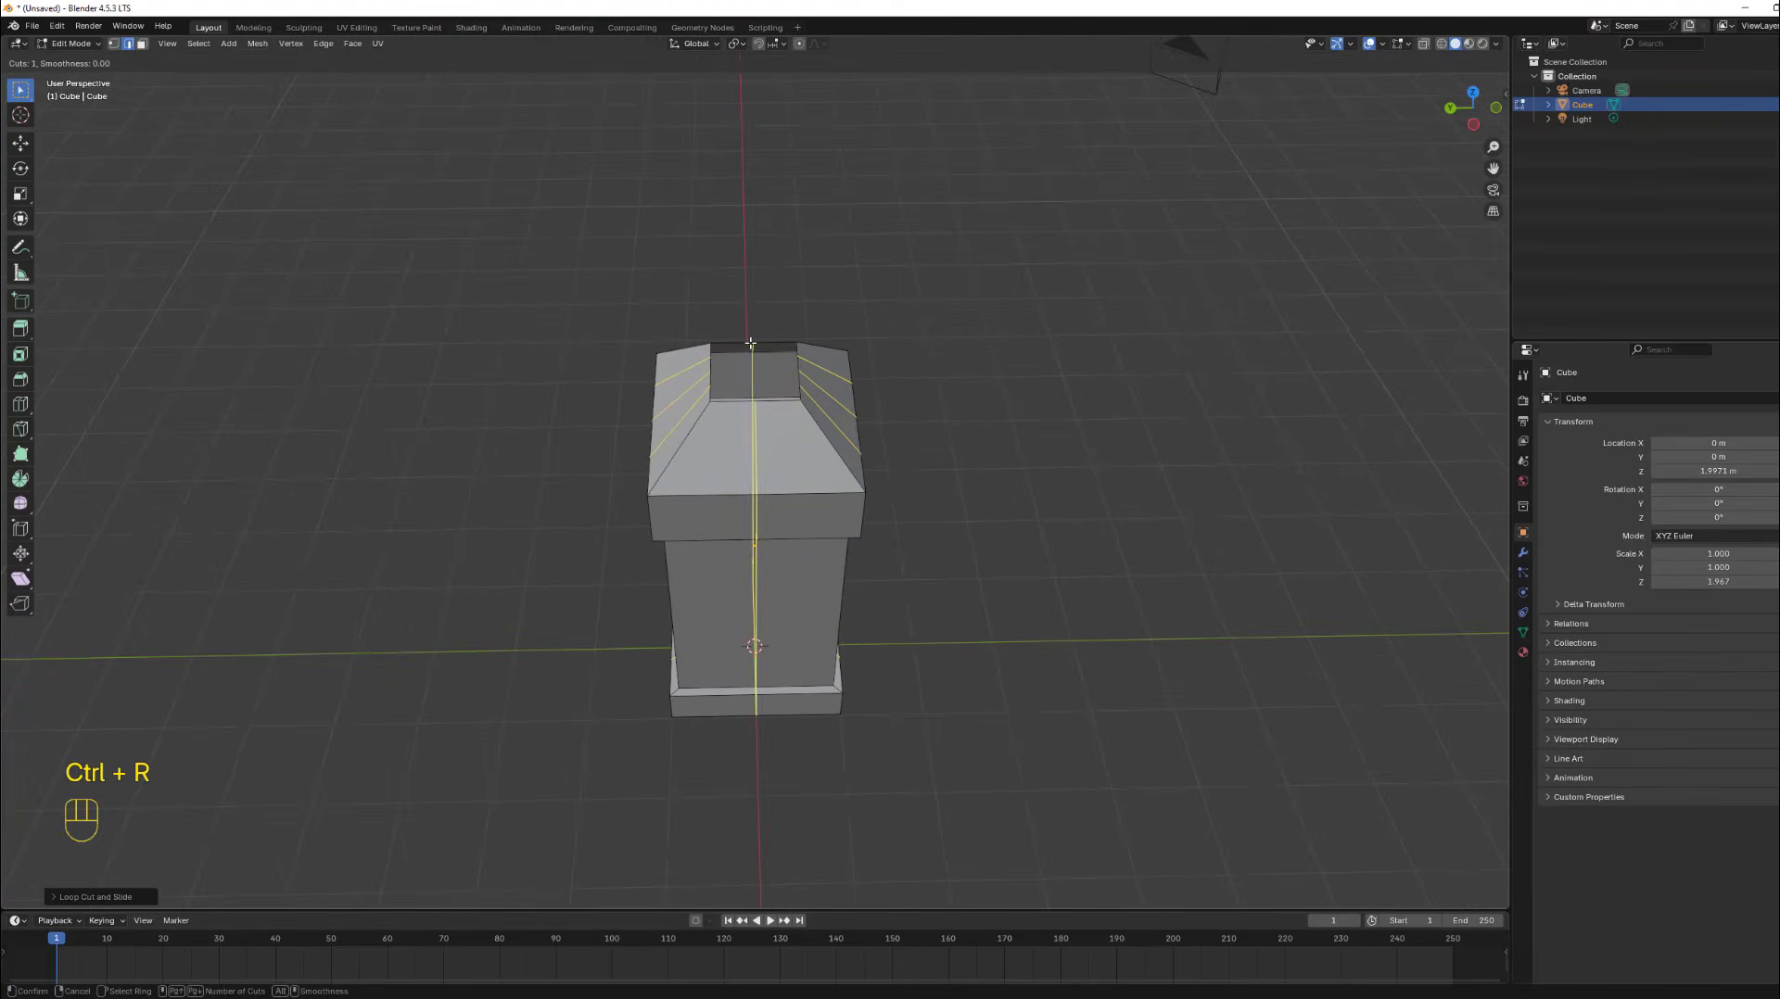
scroll(751, 344, up, 2)
click(750, 344)
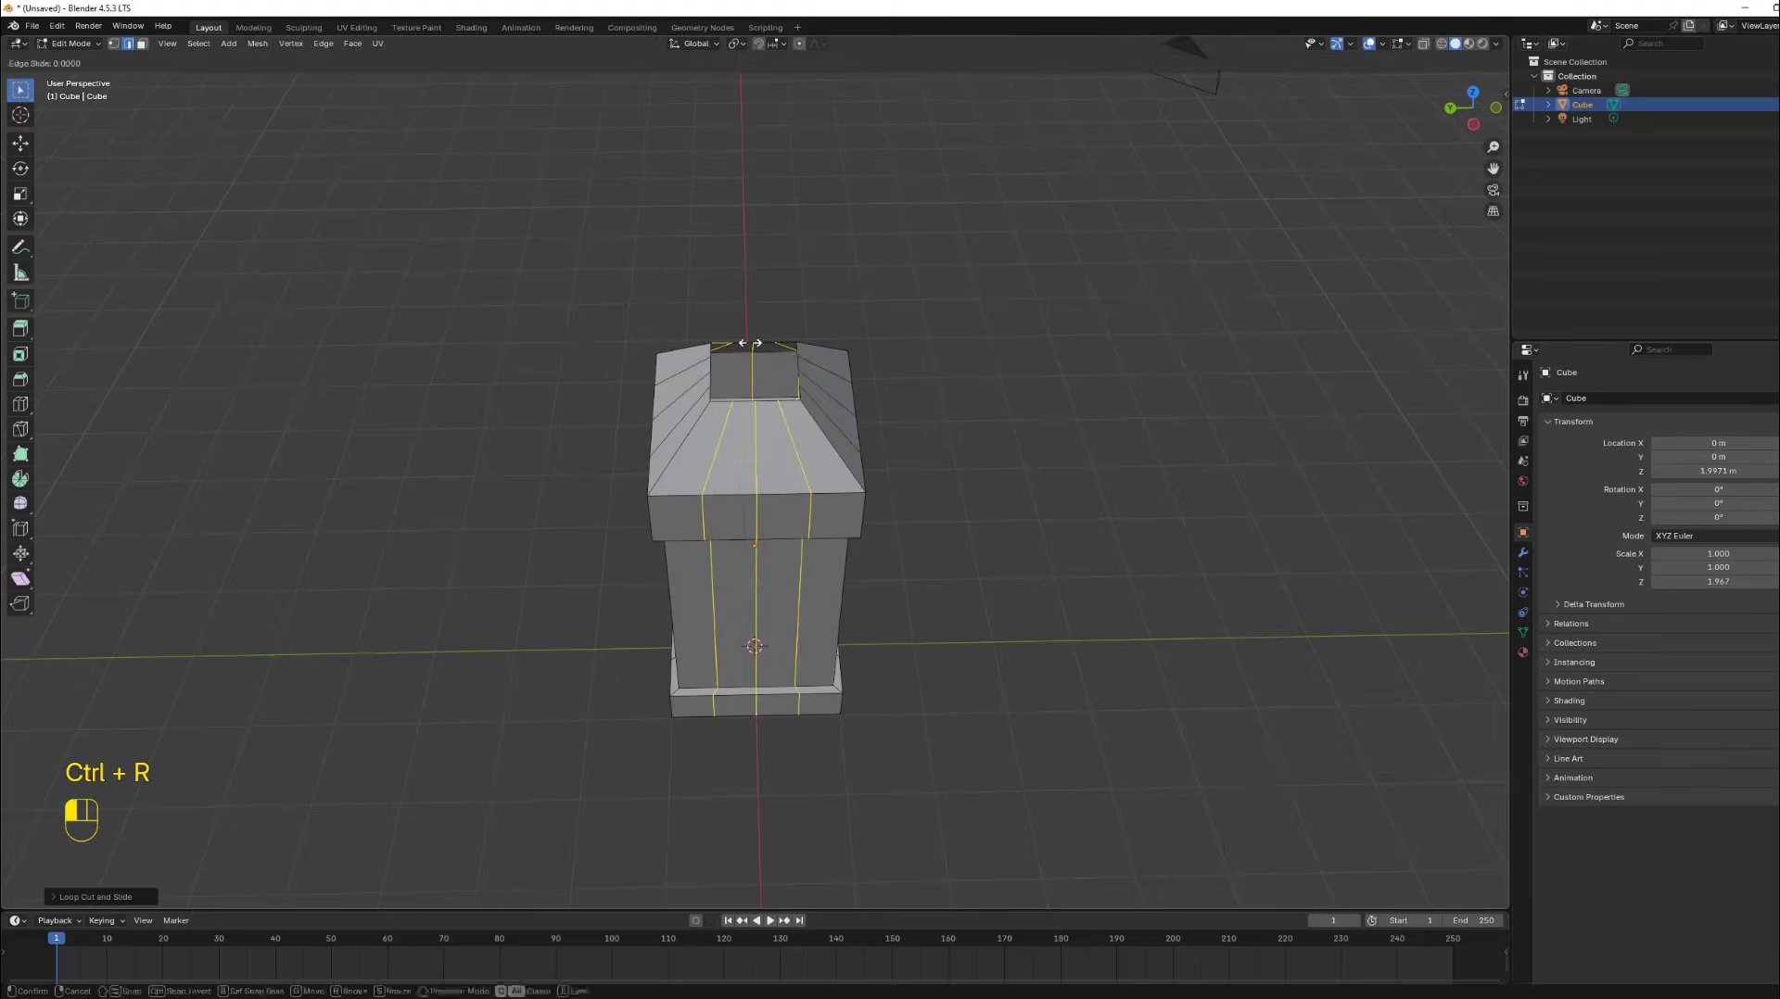
right_click(750, 344)
Select the edge loop around the top opening and round it into a circle with To Sphere at a factor of 1.
middle_drag(1079, 409, 913, 387)
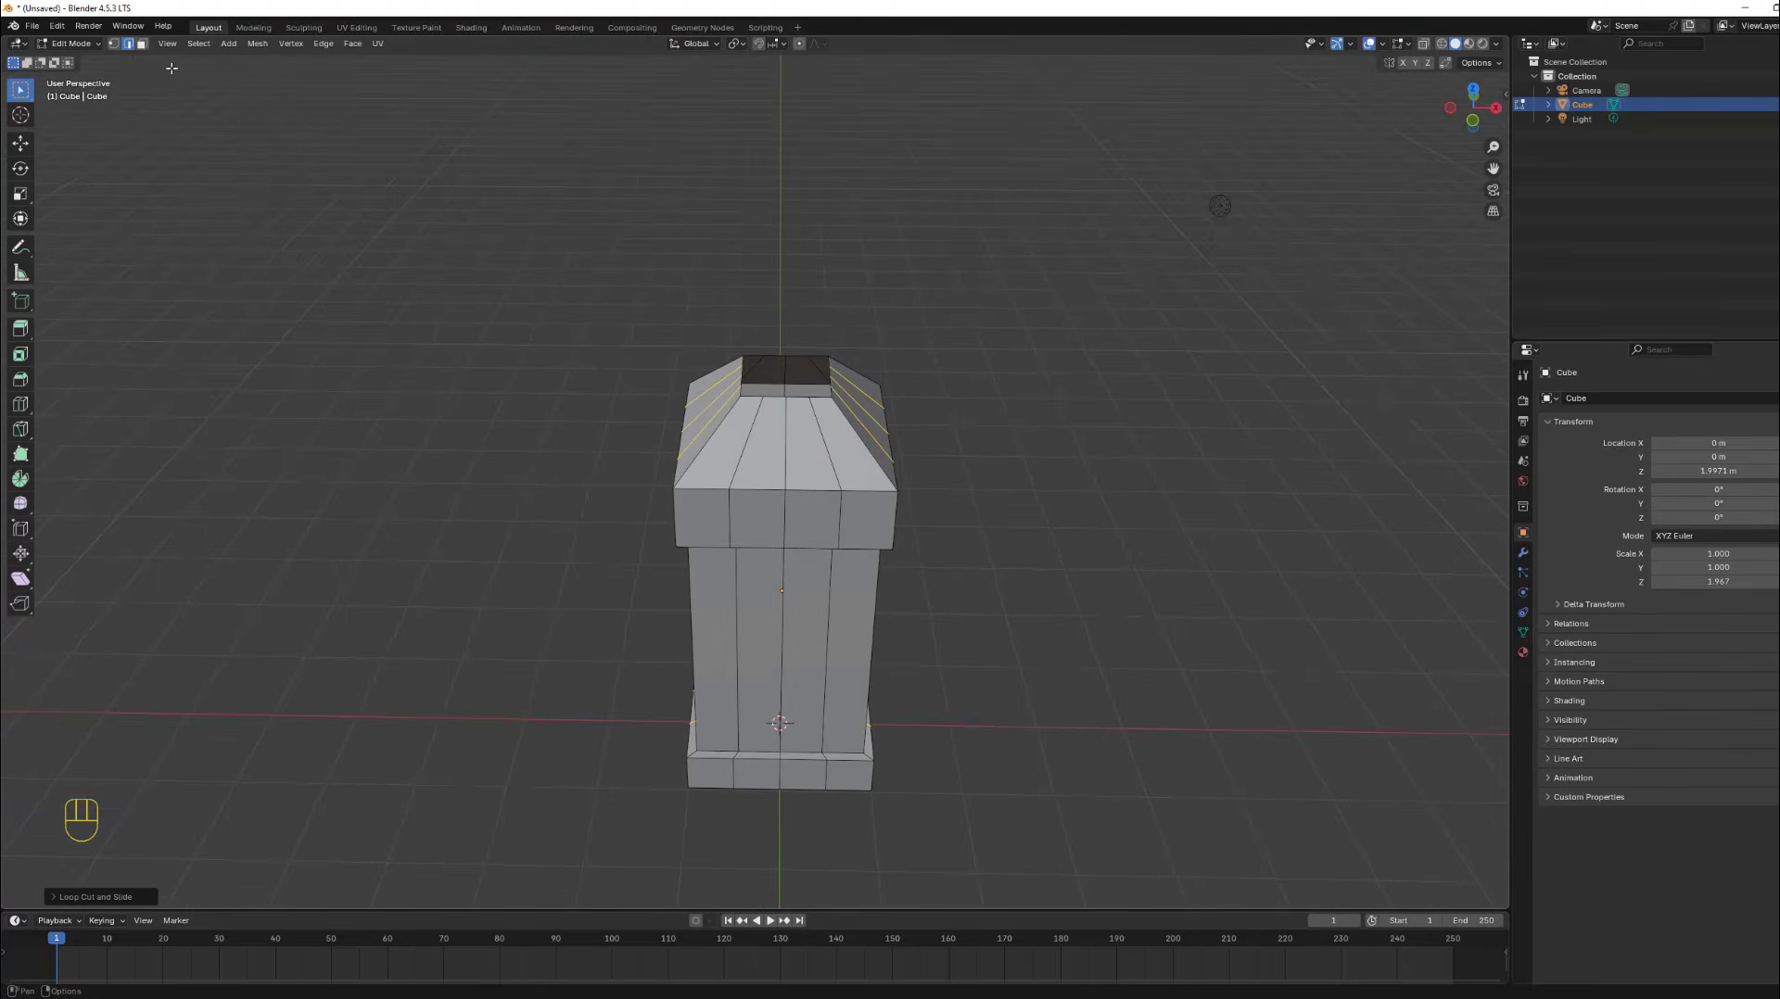
middle_drag(732, 390, 757, 451)
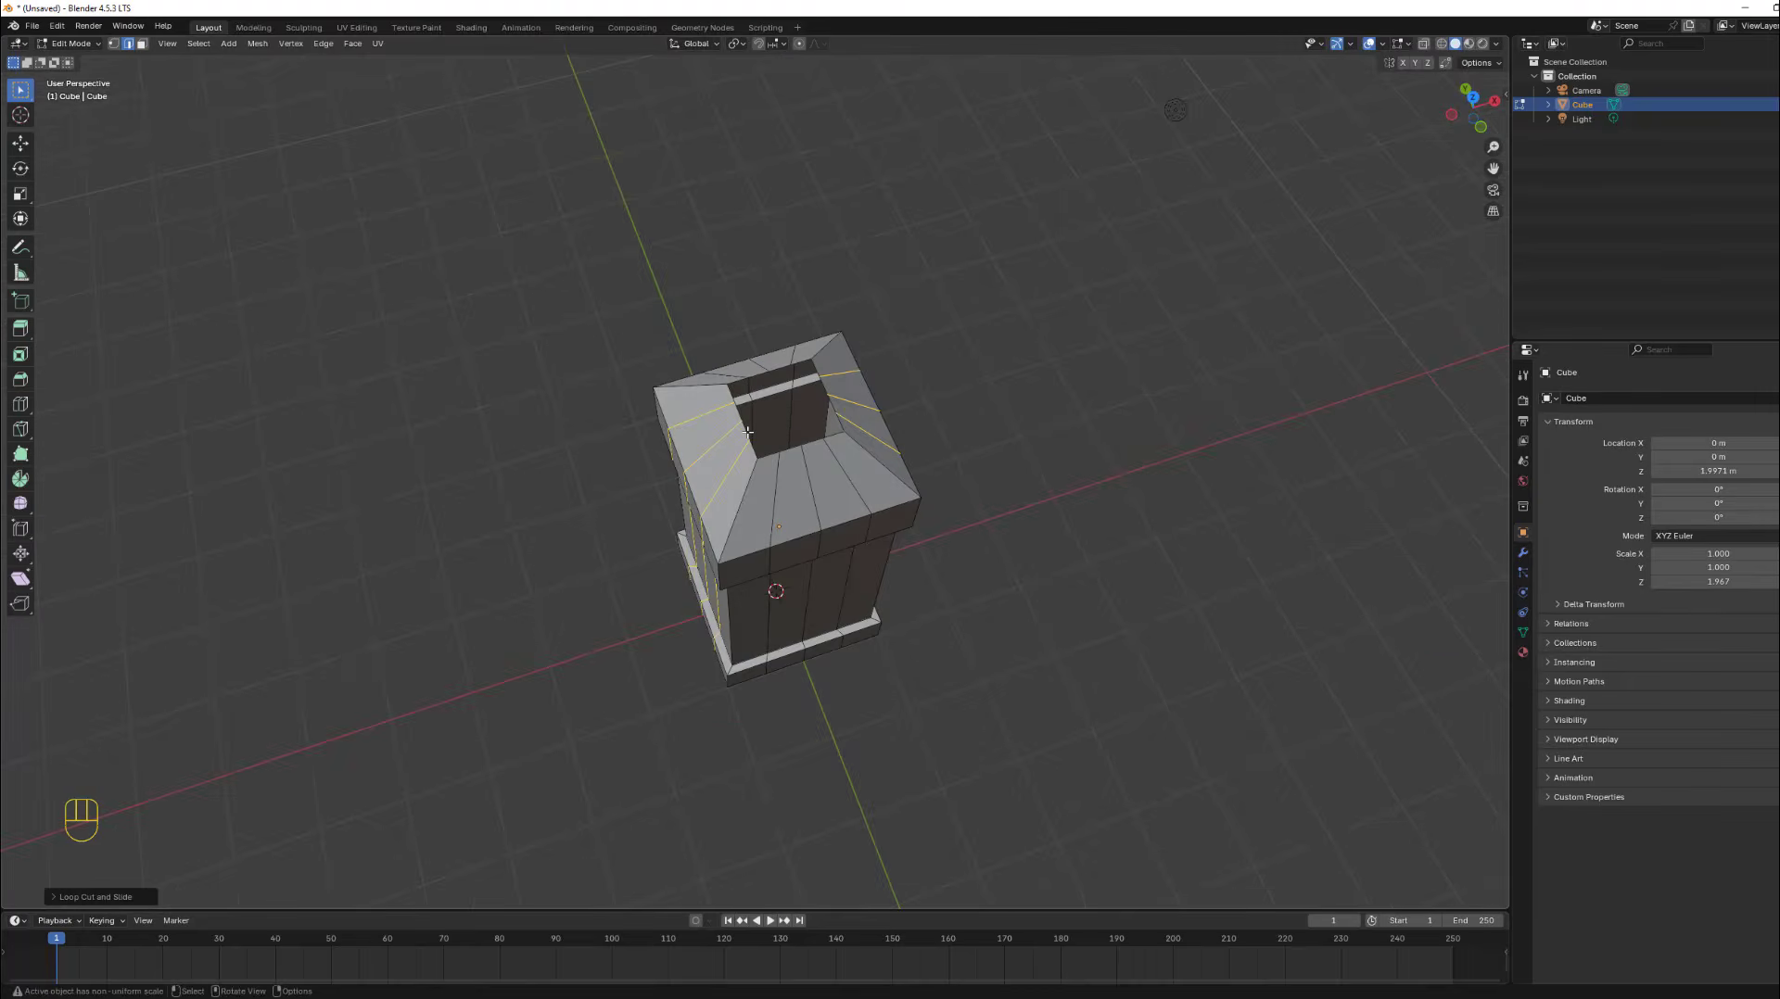
key(alt)
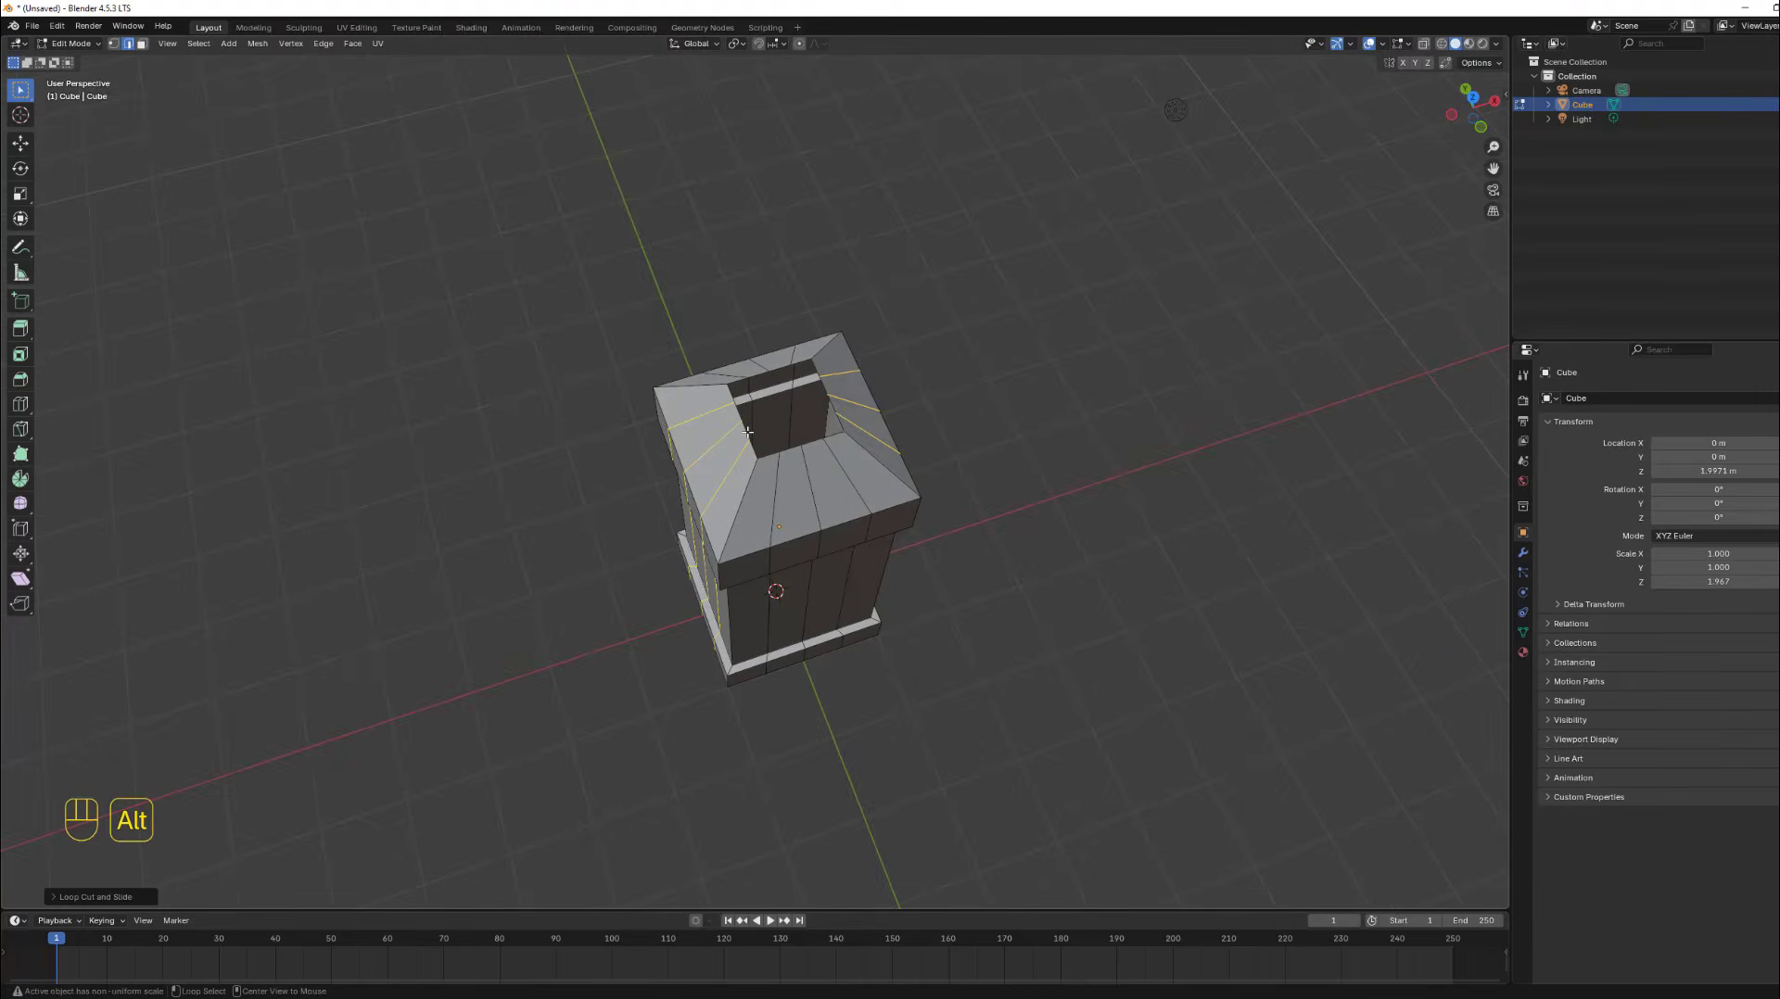
alt+click(748, 431)
middle_drag(940, 544, 951, 499)
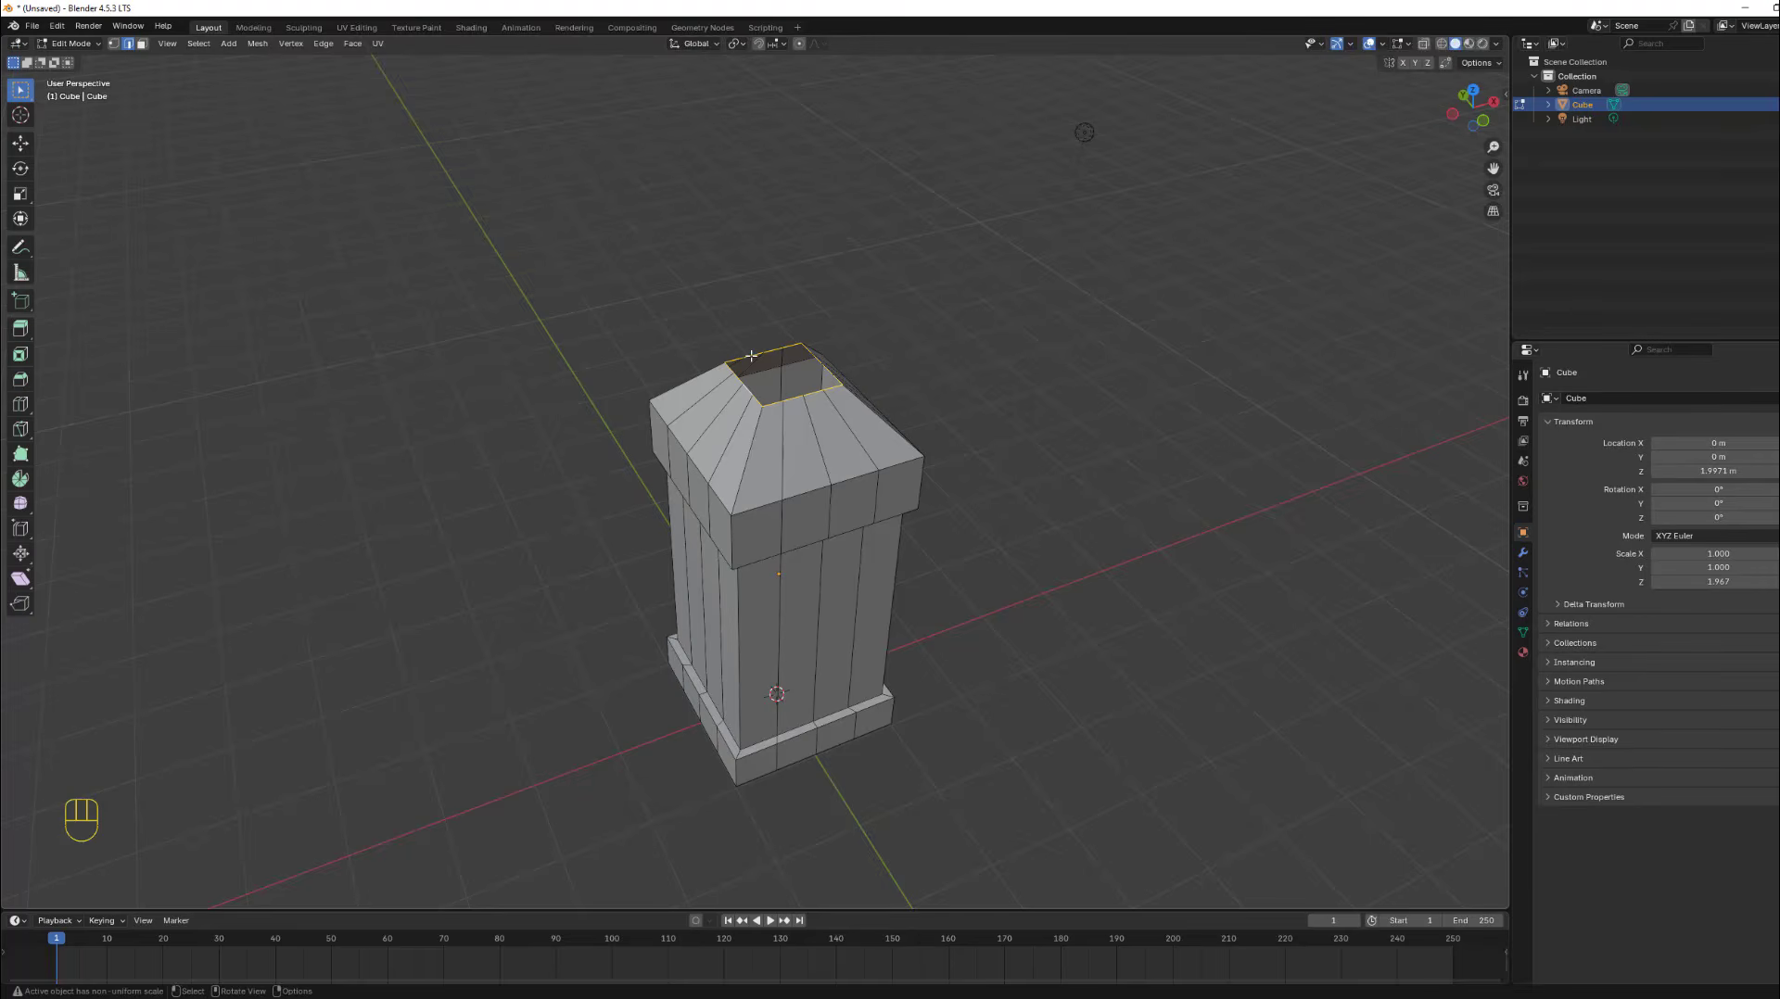
key(F3)
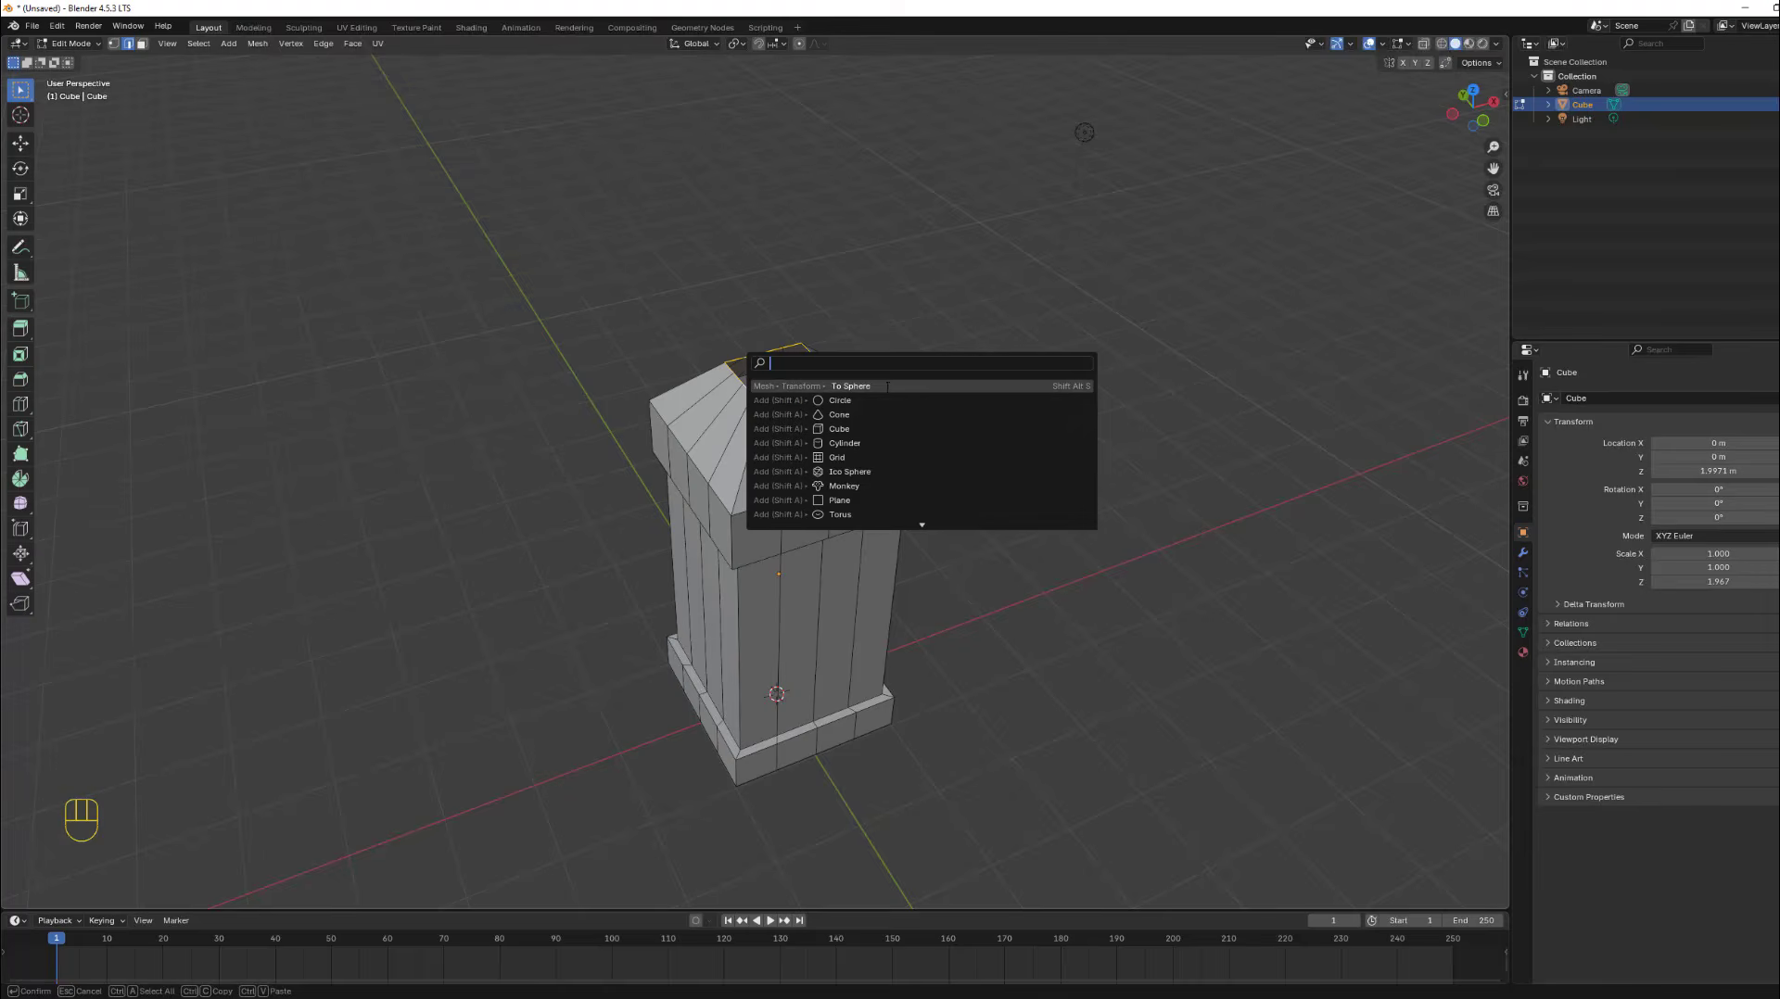
click(793, 385)
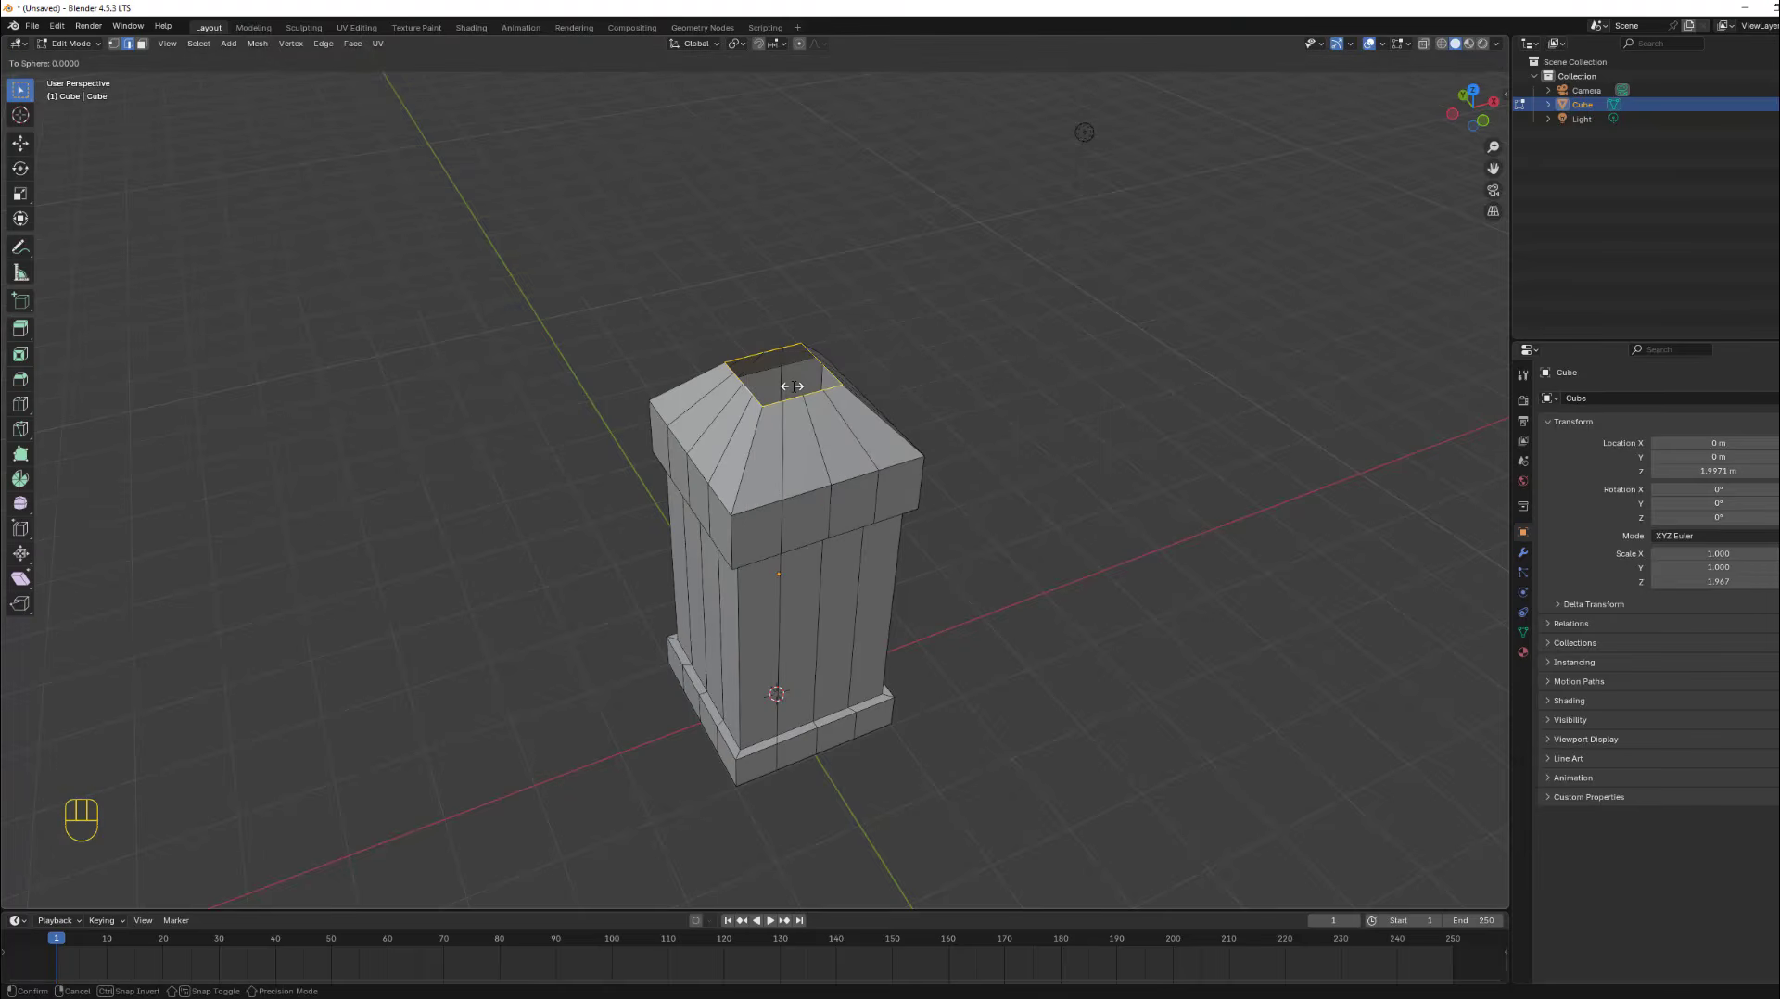
click(783, 382)
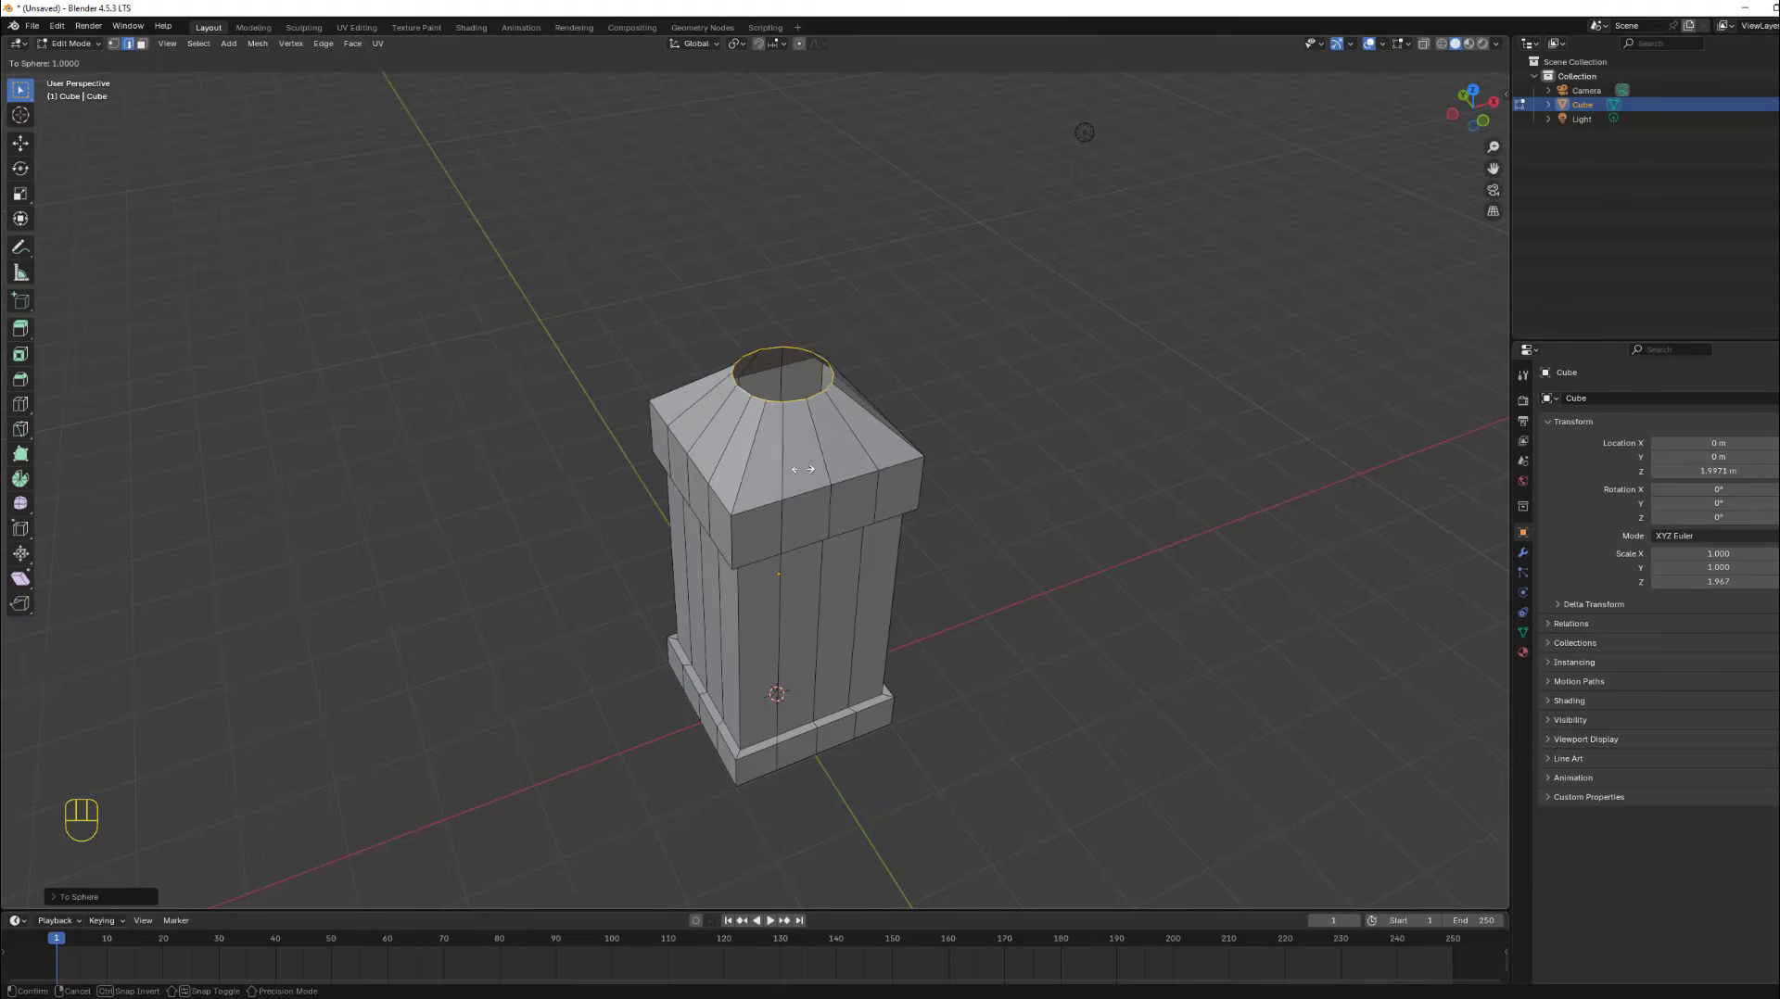
click(1149, 404)
From the front view, extrude the round opening's edge loop up along Z by about 0.41 m to form the neck.
middle_drag(929, 504, 1001, 460)
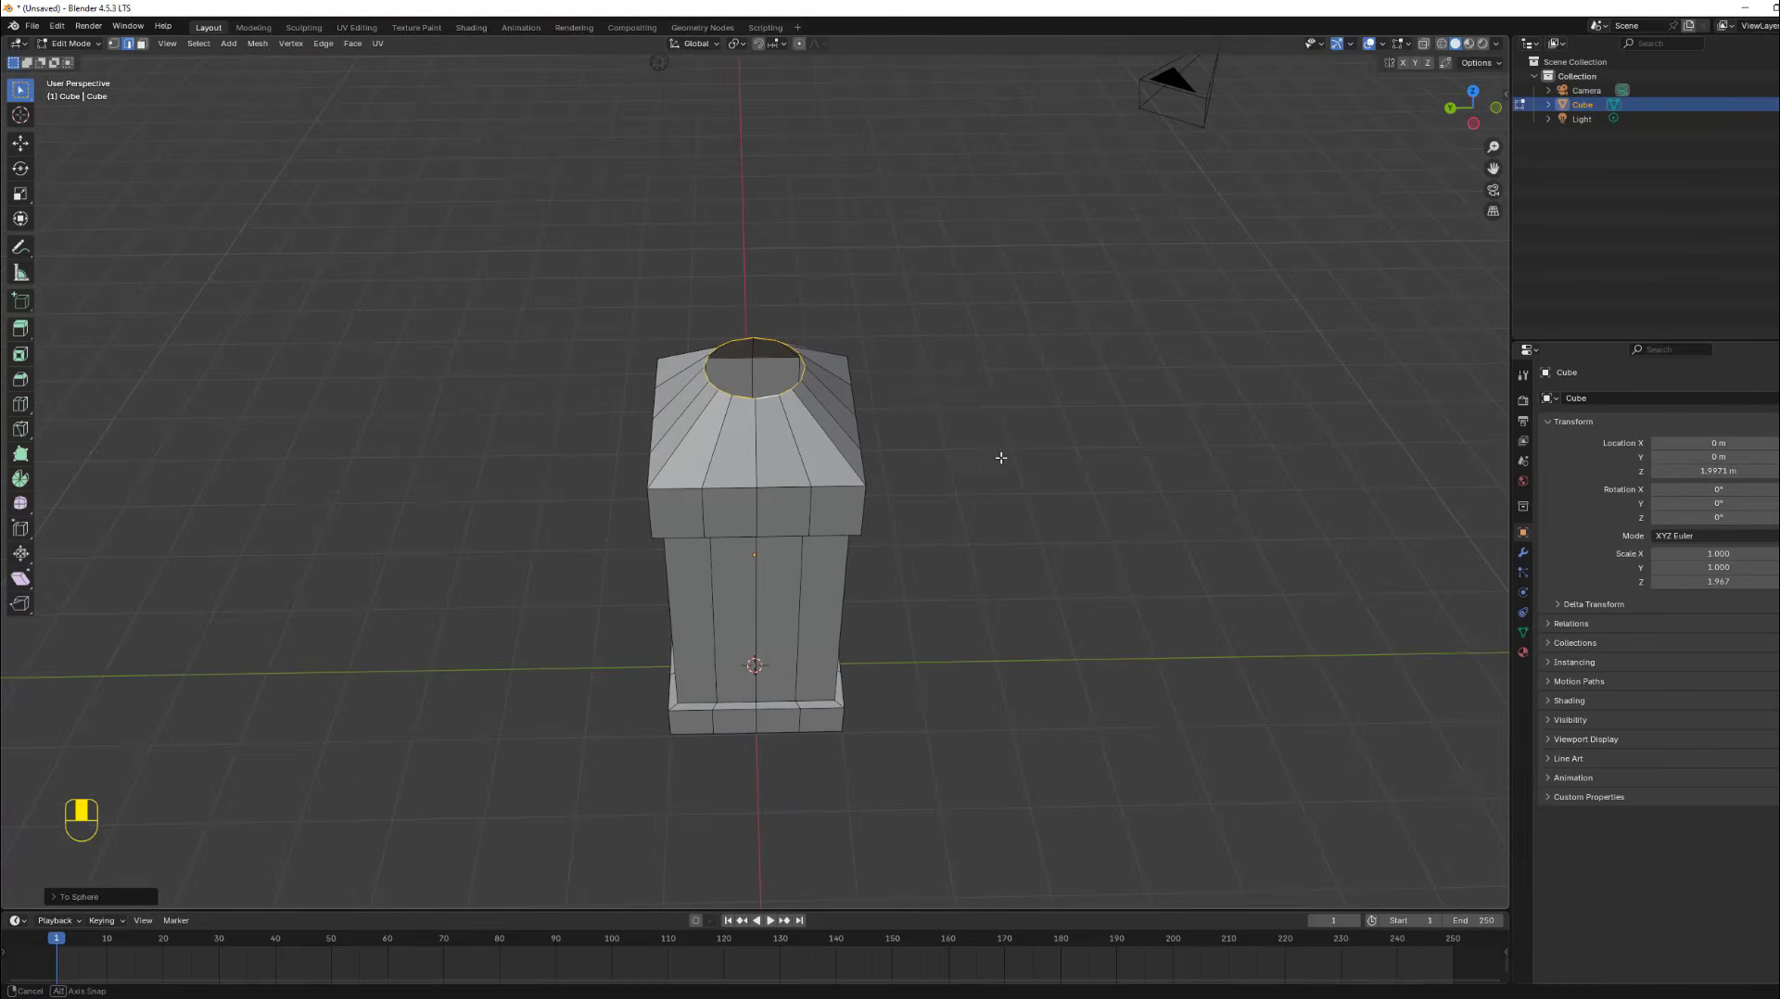
click(1495, 110)
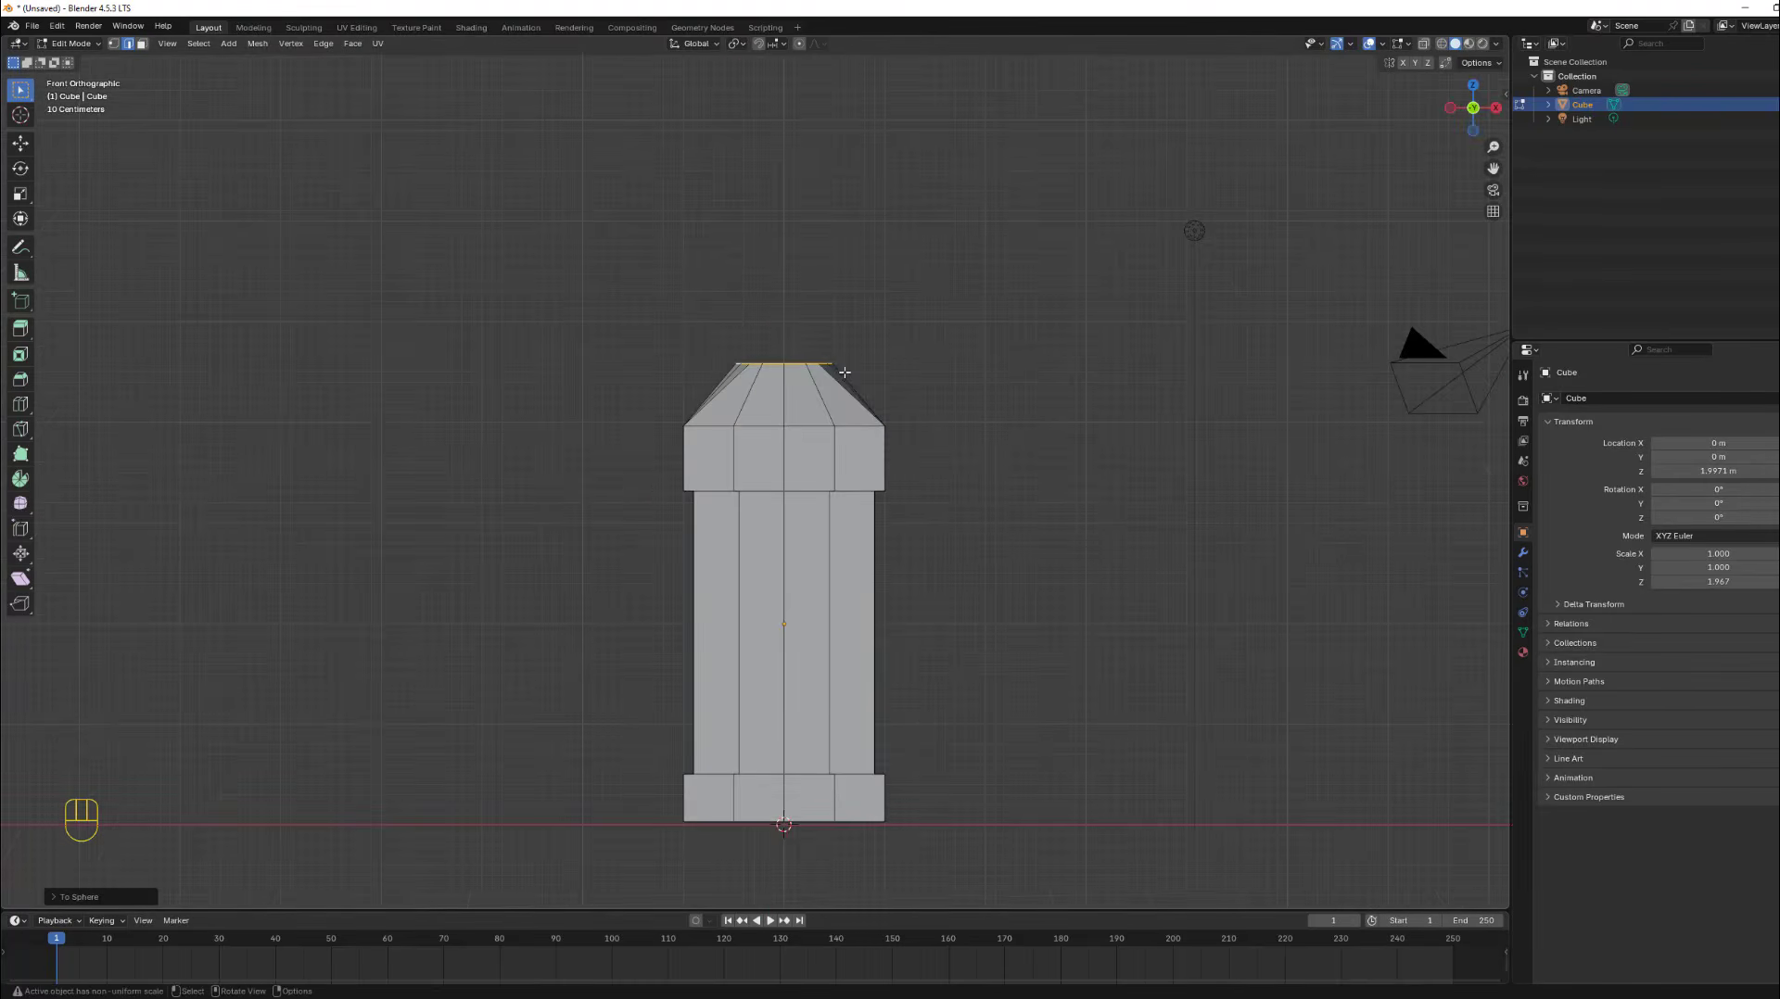
scroll(793, 367, up, 1)
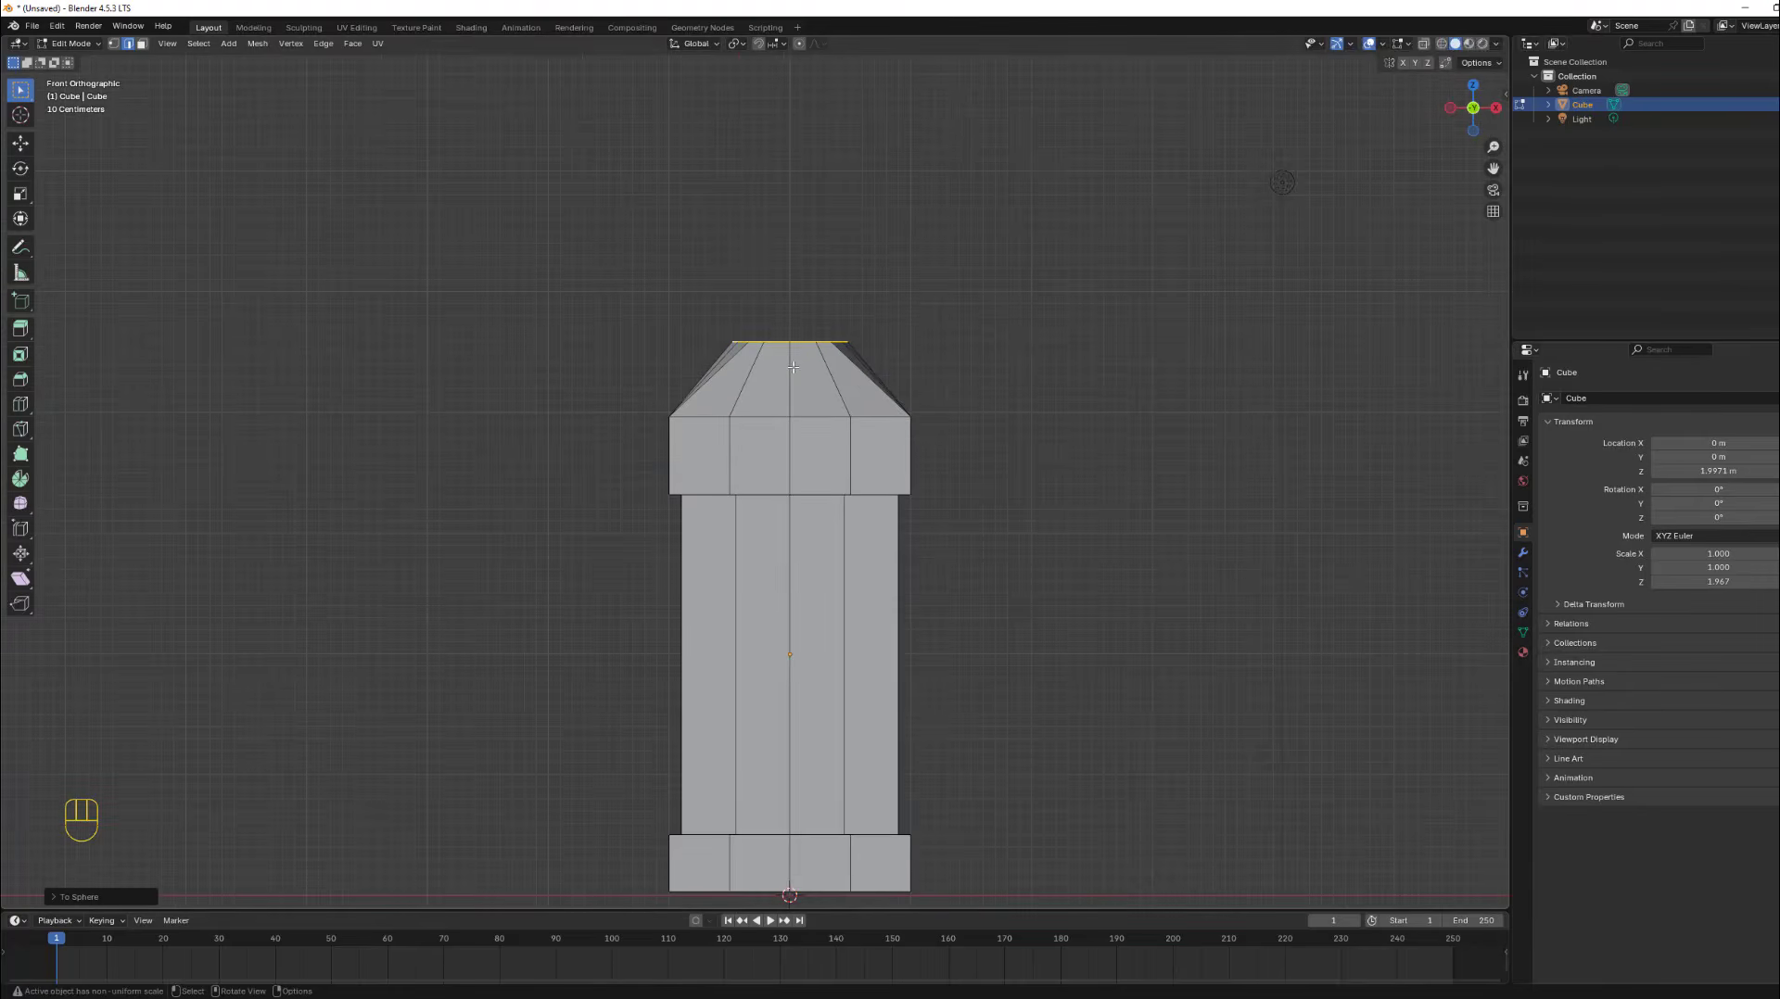
key(e)
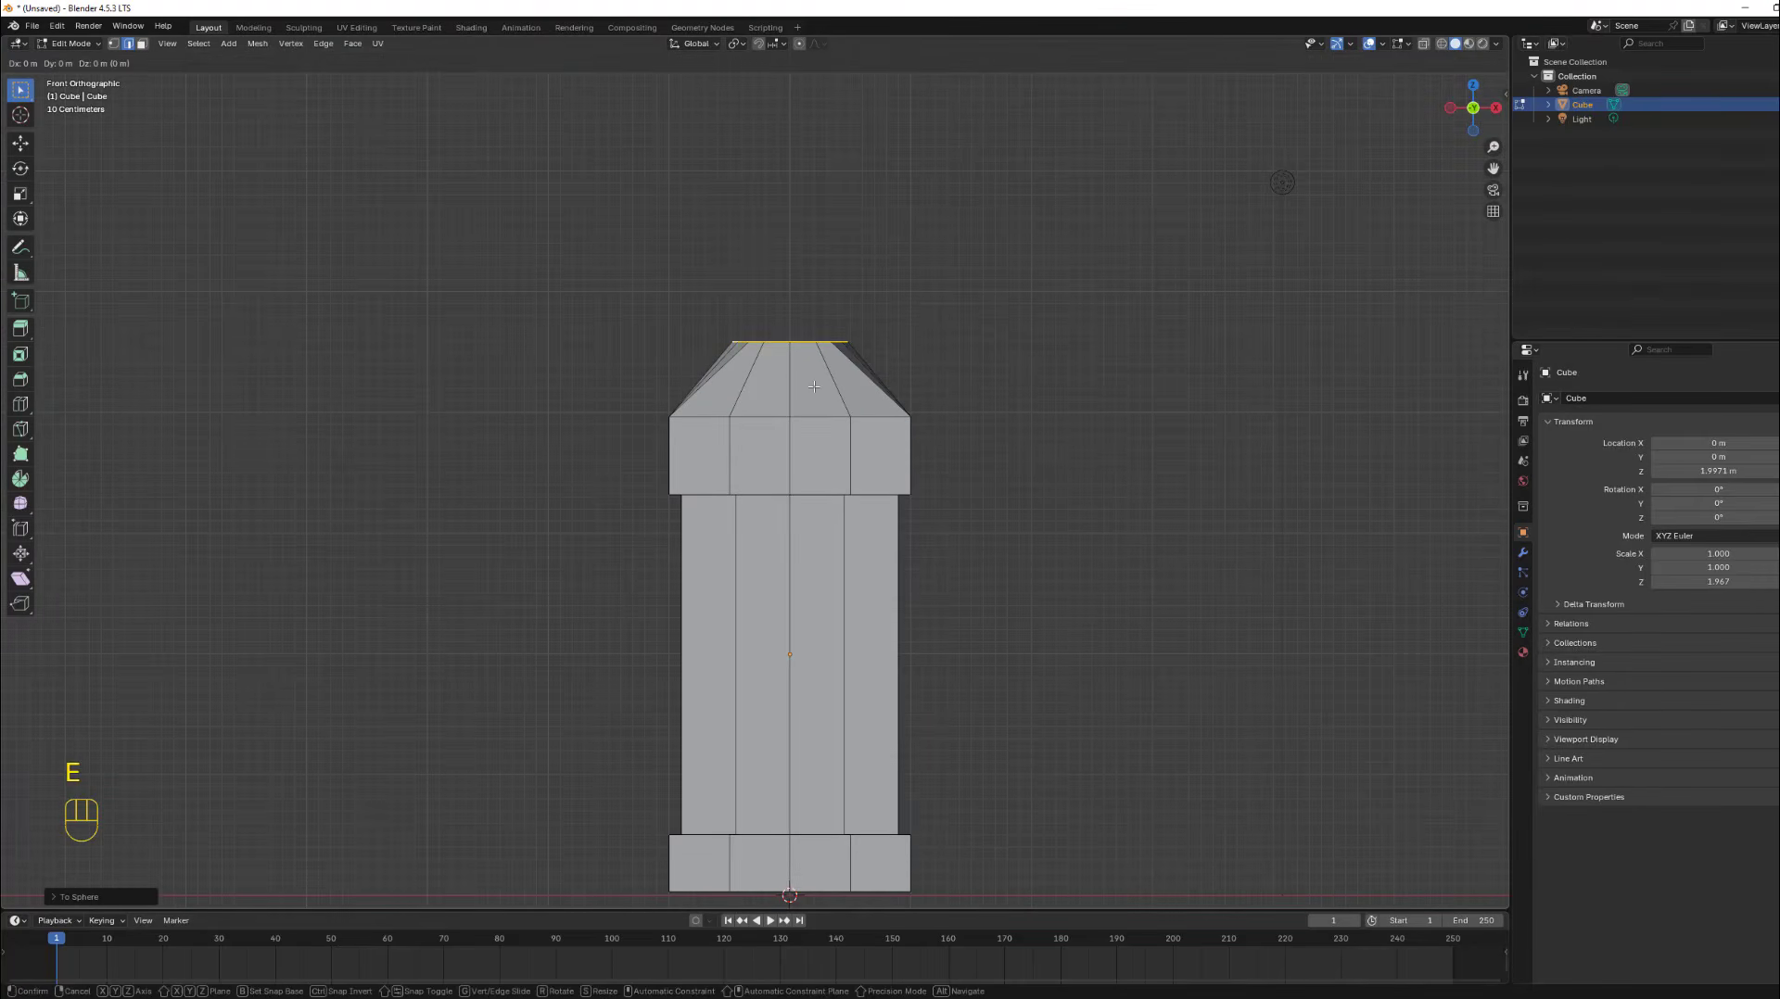
key(z)
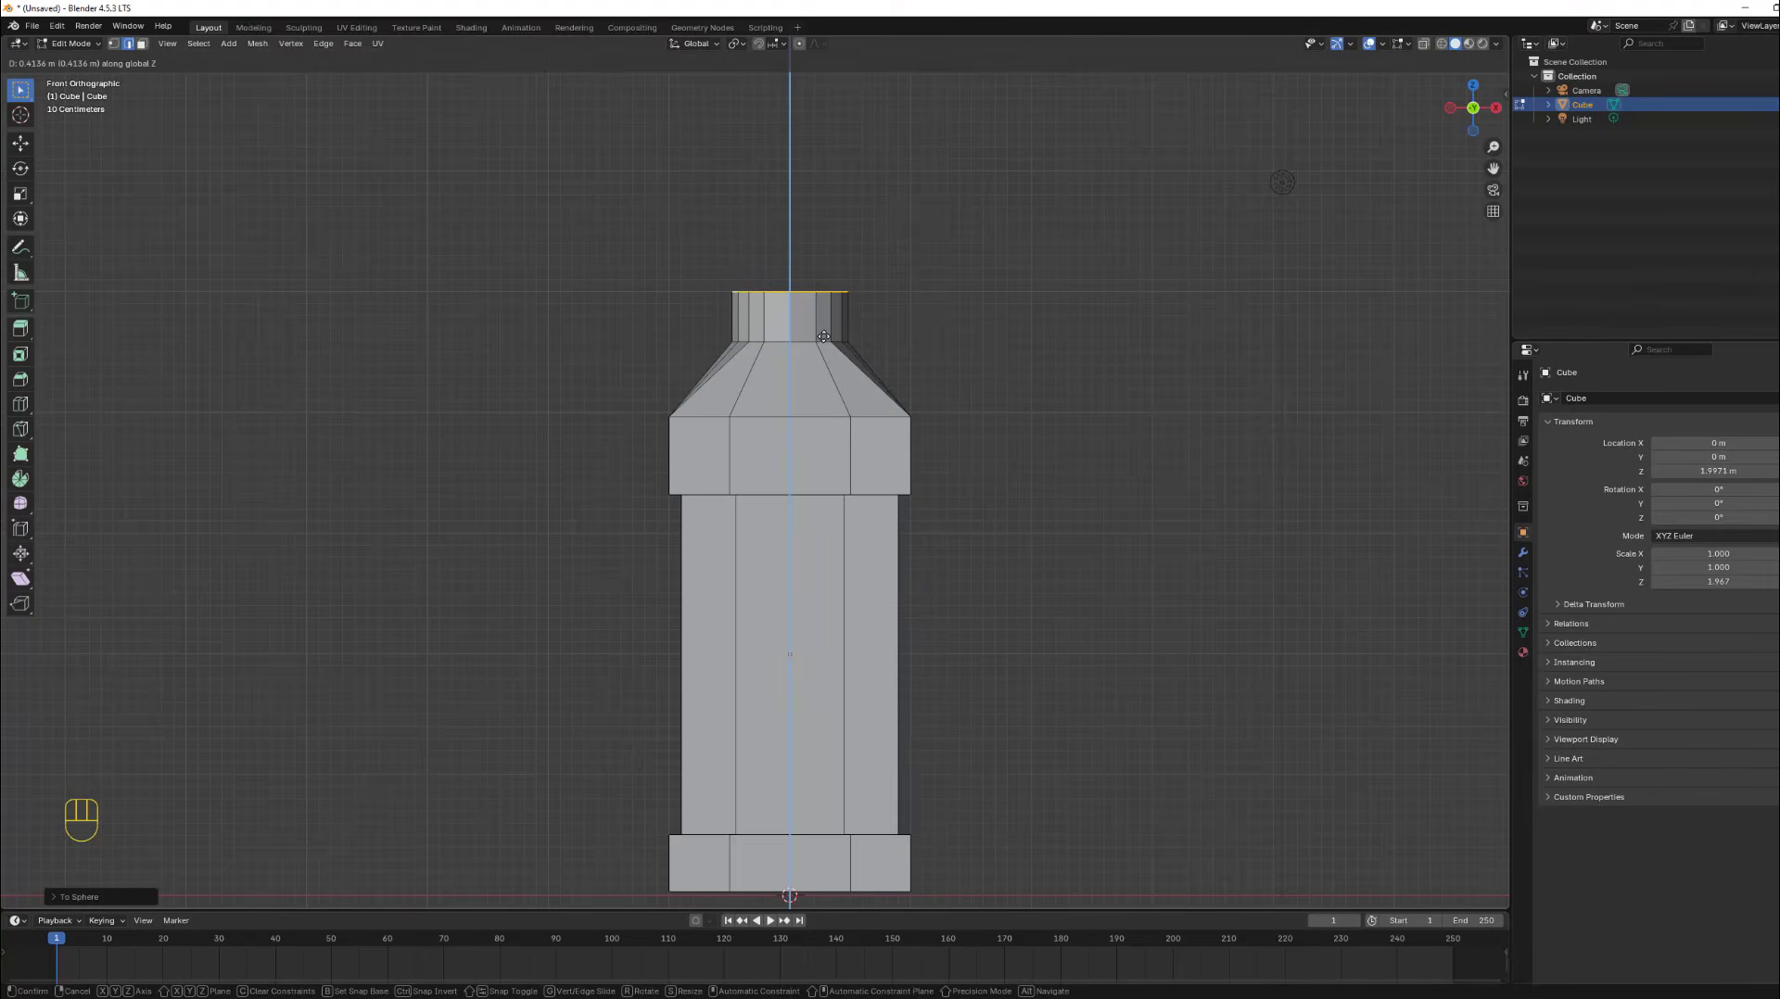
click(823, 337)
Examine the bottle's neck, shoulder and body from several angles and distances.
scroll(922, 393, down, 2)
middle_drag(922, 393, 881, 326)
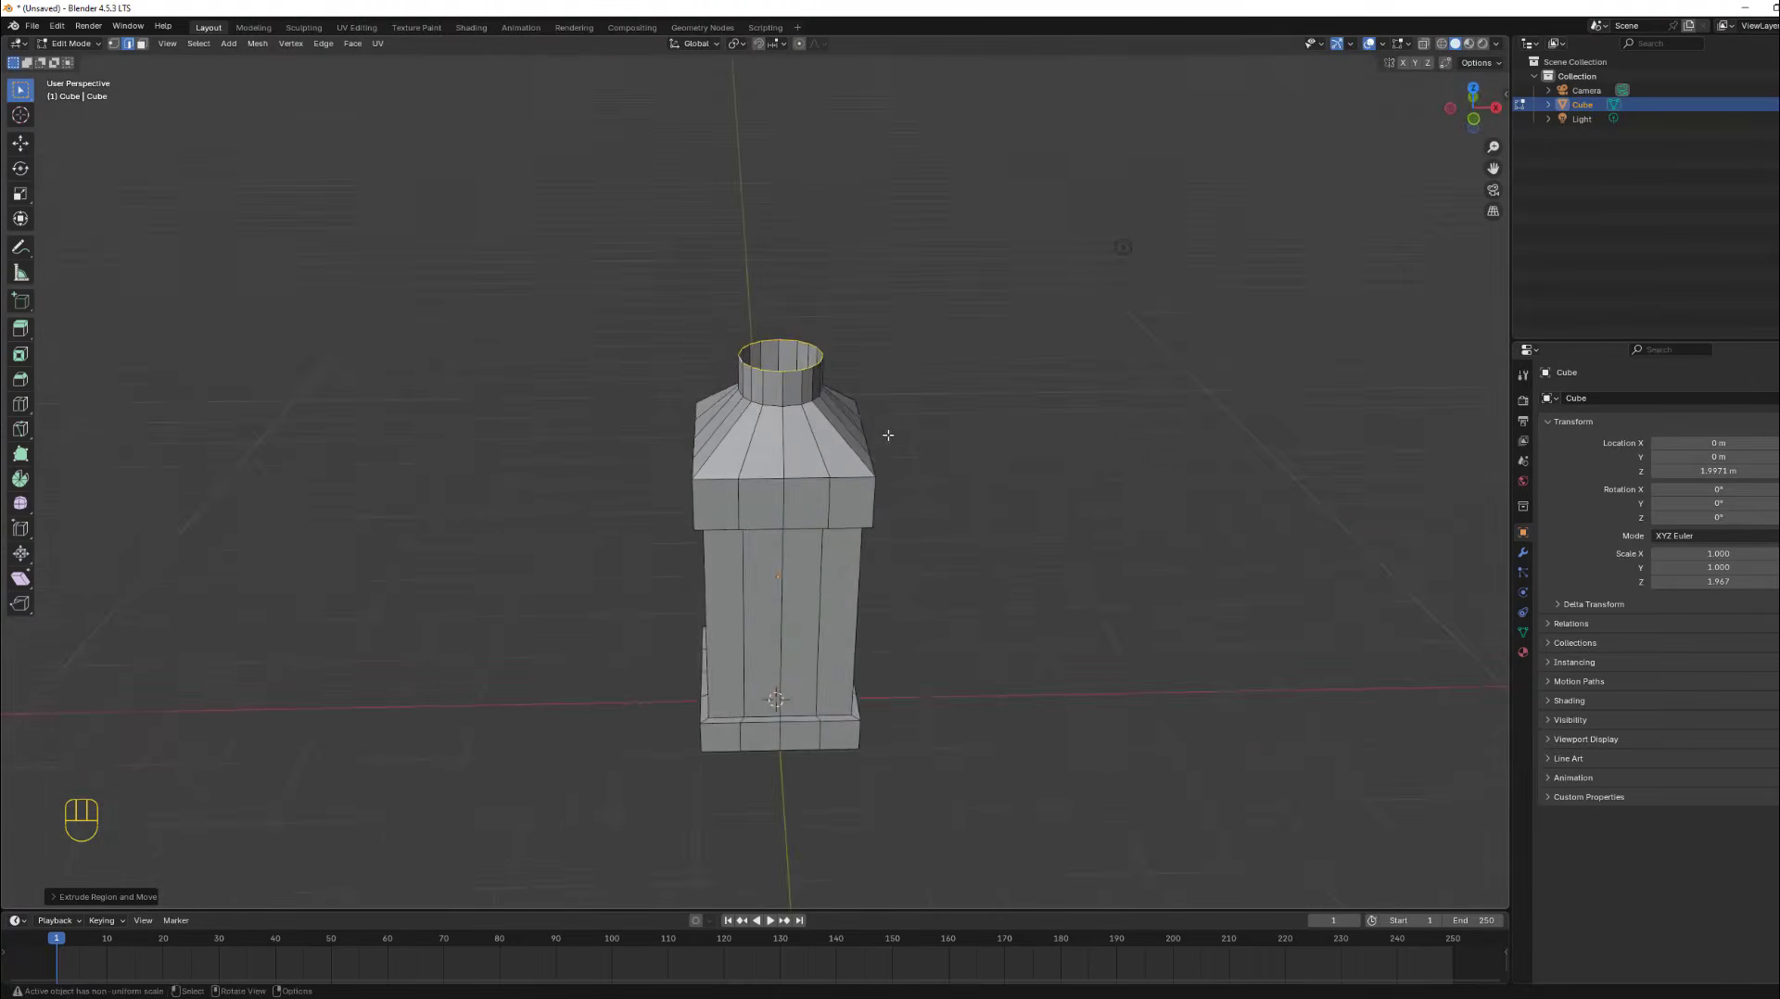
scroll(781, 413, up, 2)
scroll(781, 412, up, 2)
scroll(761, 542, down, 2)
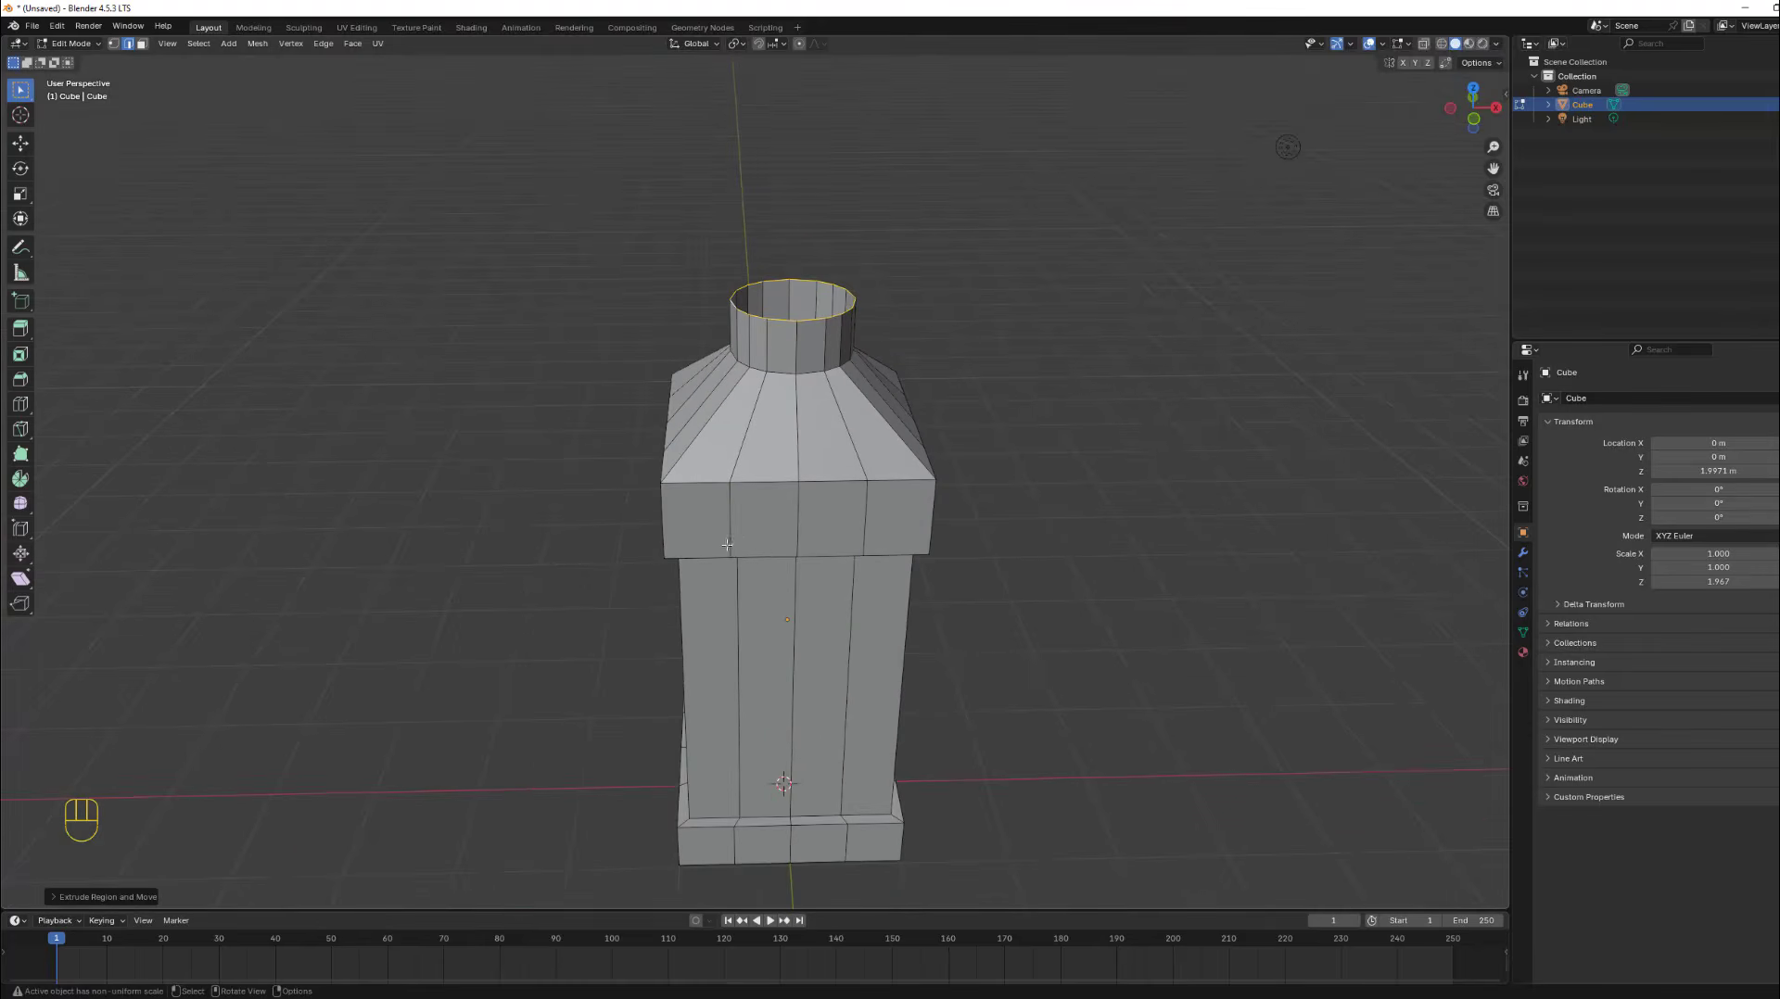
middle_drag(865, 532, 797, 436)
scroll(792, 427, down, 2)
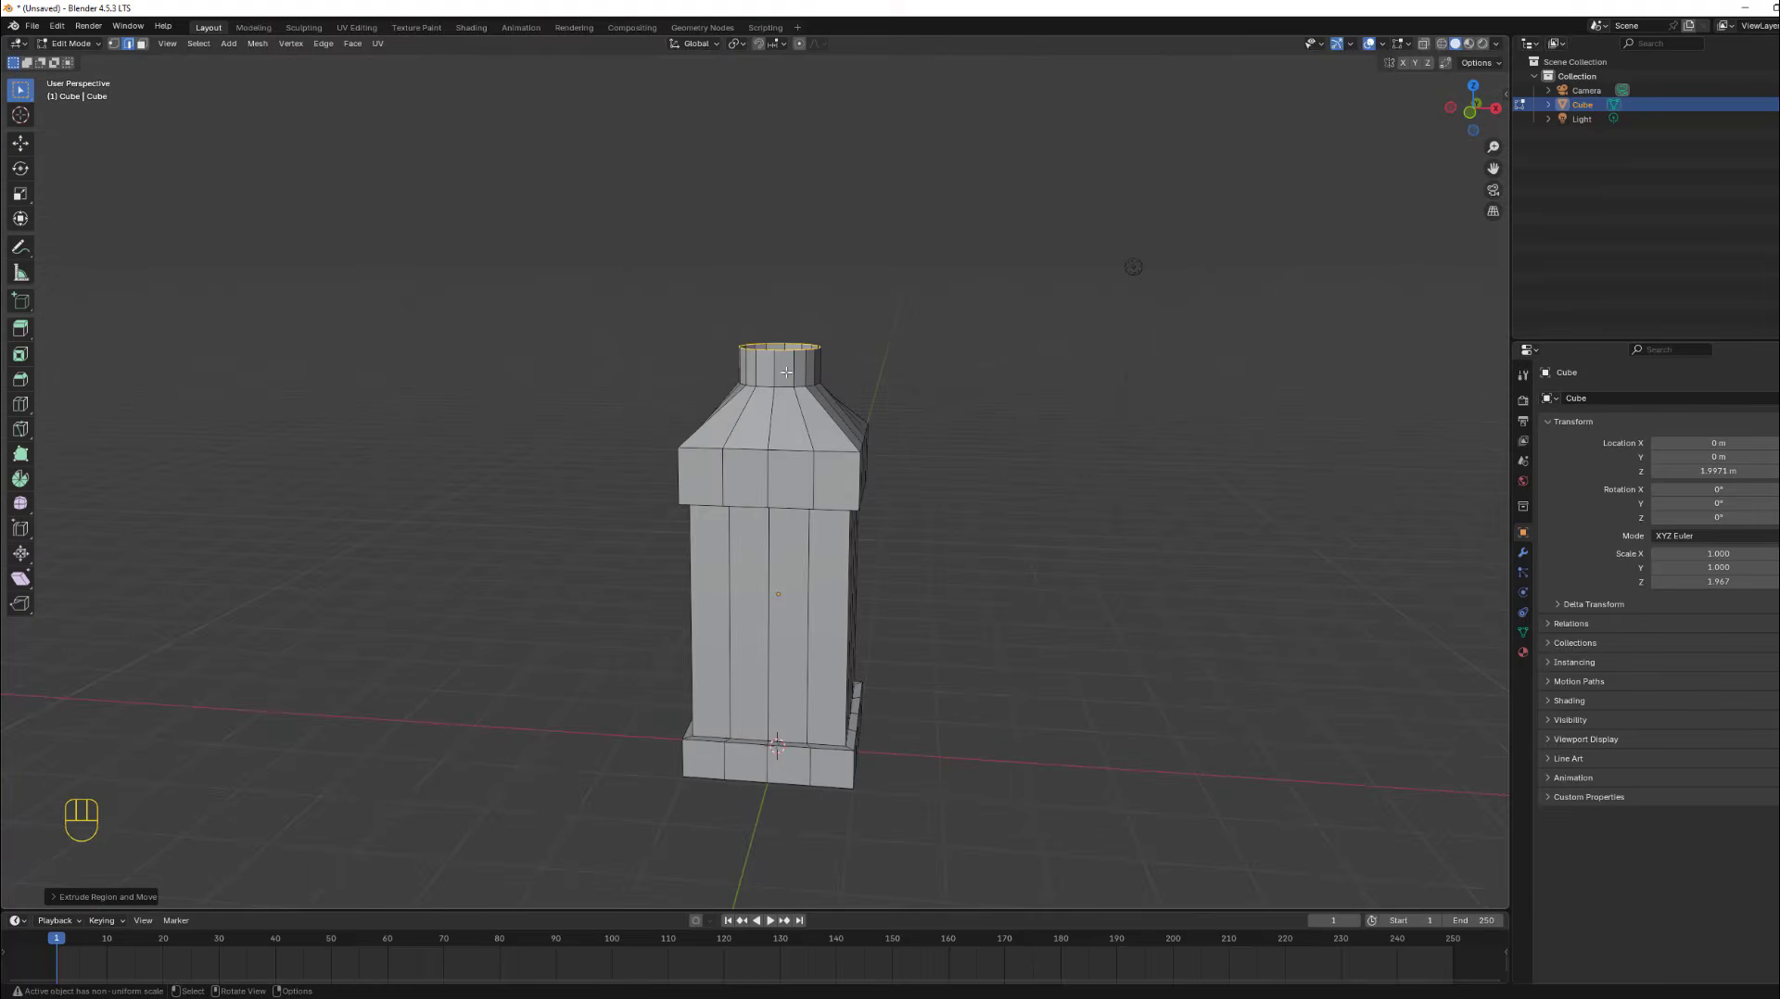
middle_drag(786, 372, 803, 507)
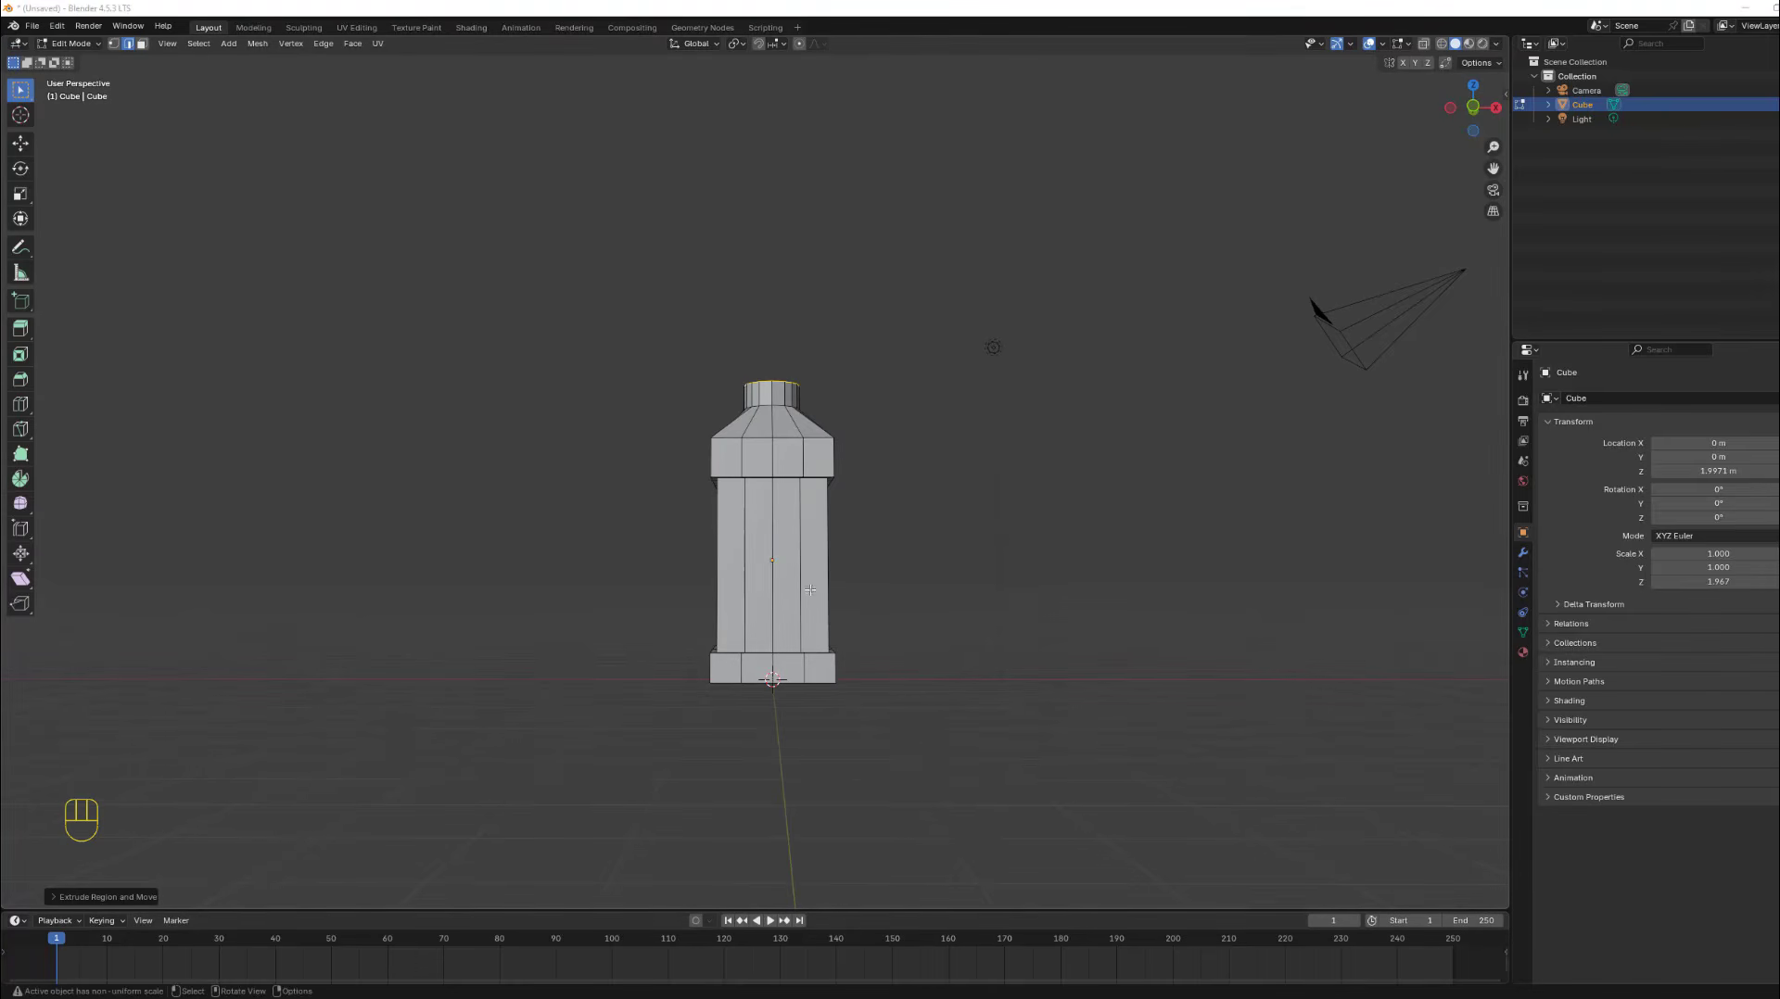
middle_drag(781, 420, 868, 376)
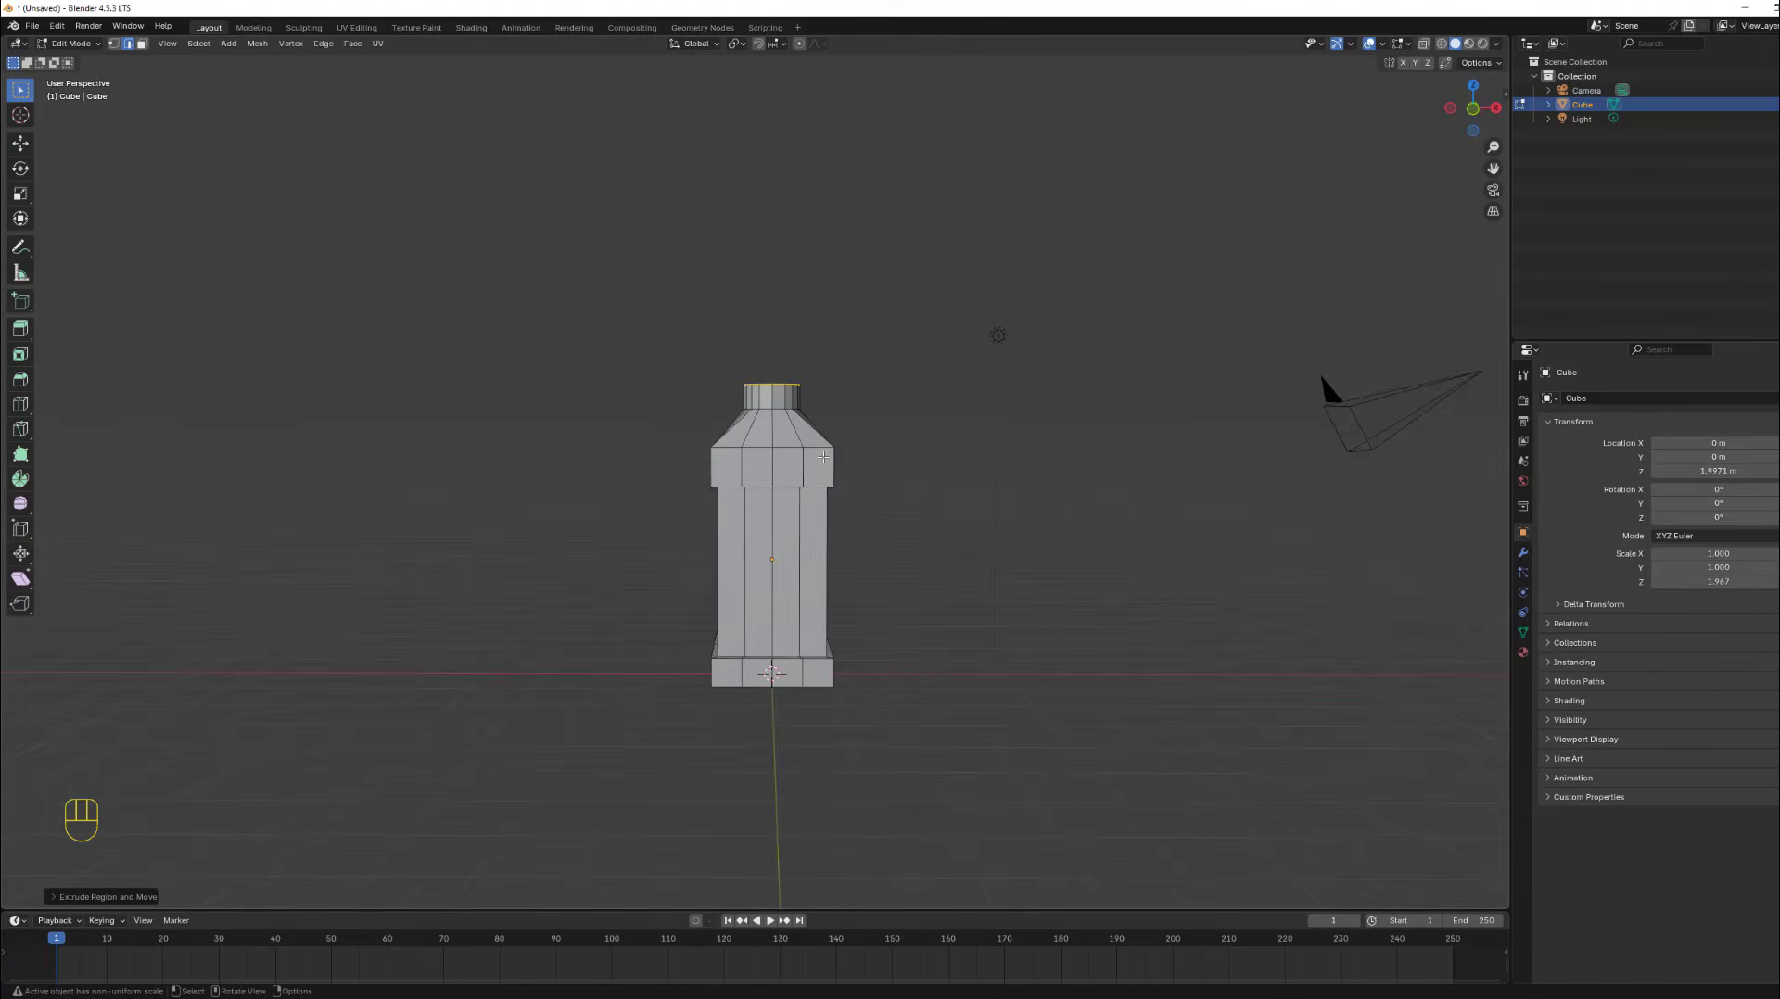
Add a Subdivision Surface modifier to the bottle in Object Mode and set its viewport levels to 2.
key(Tab)
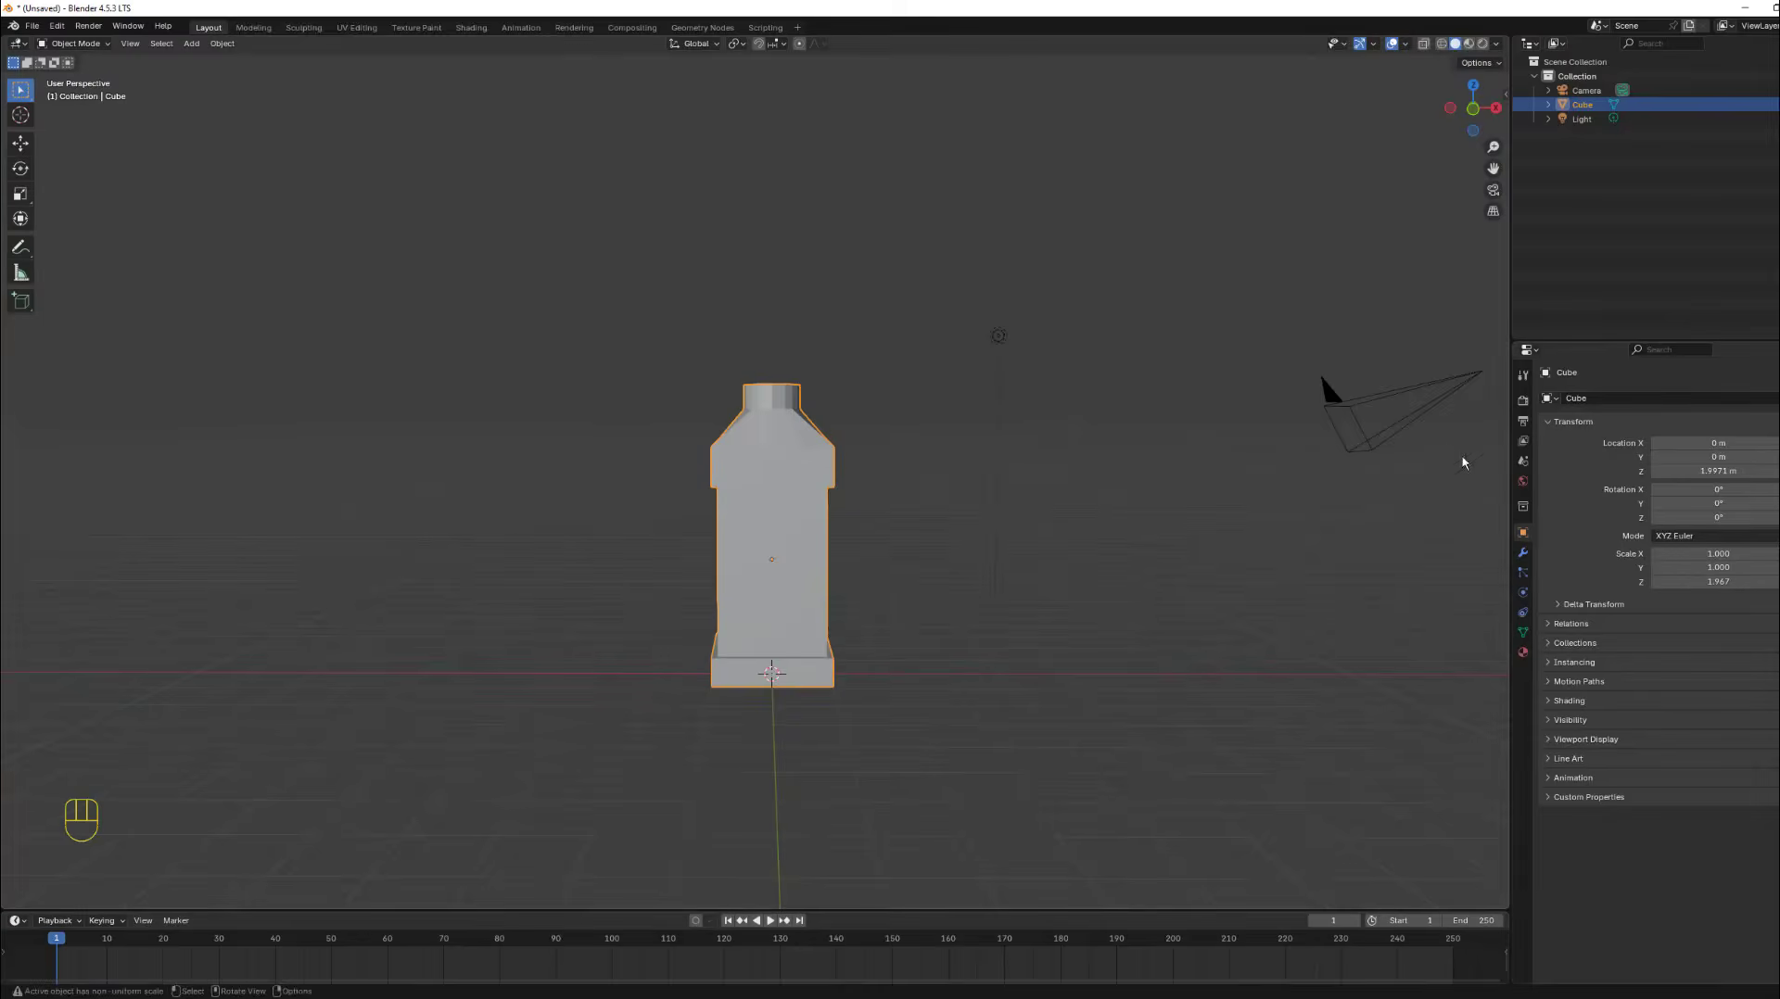
click(1526, 553)
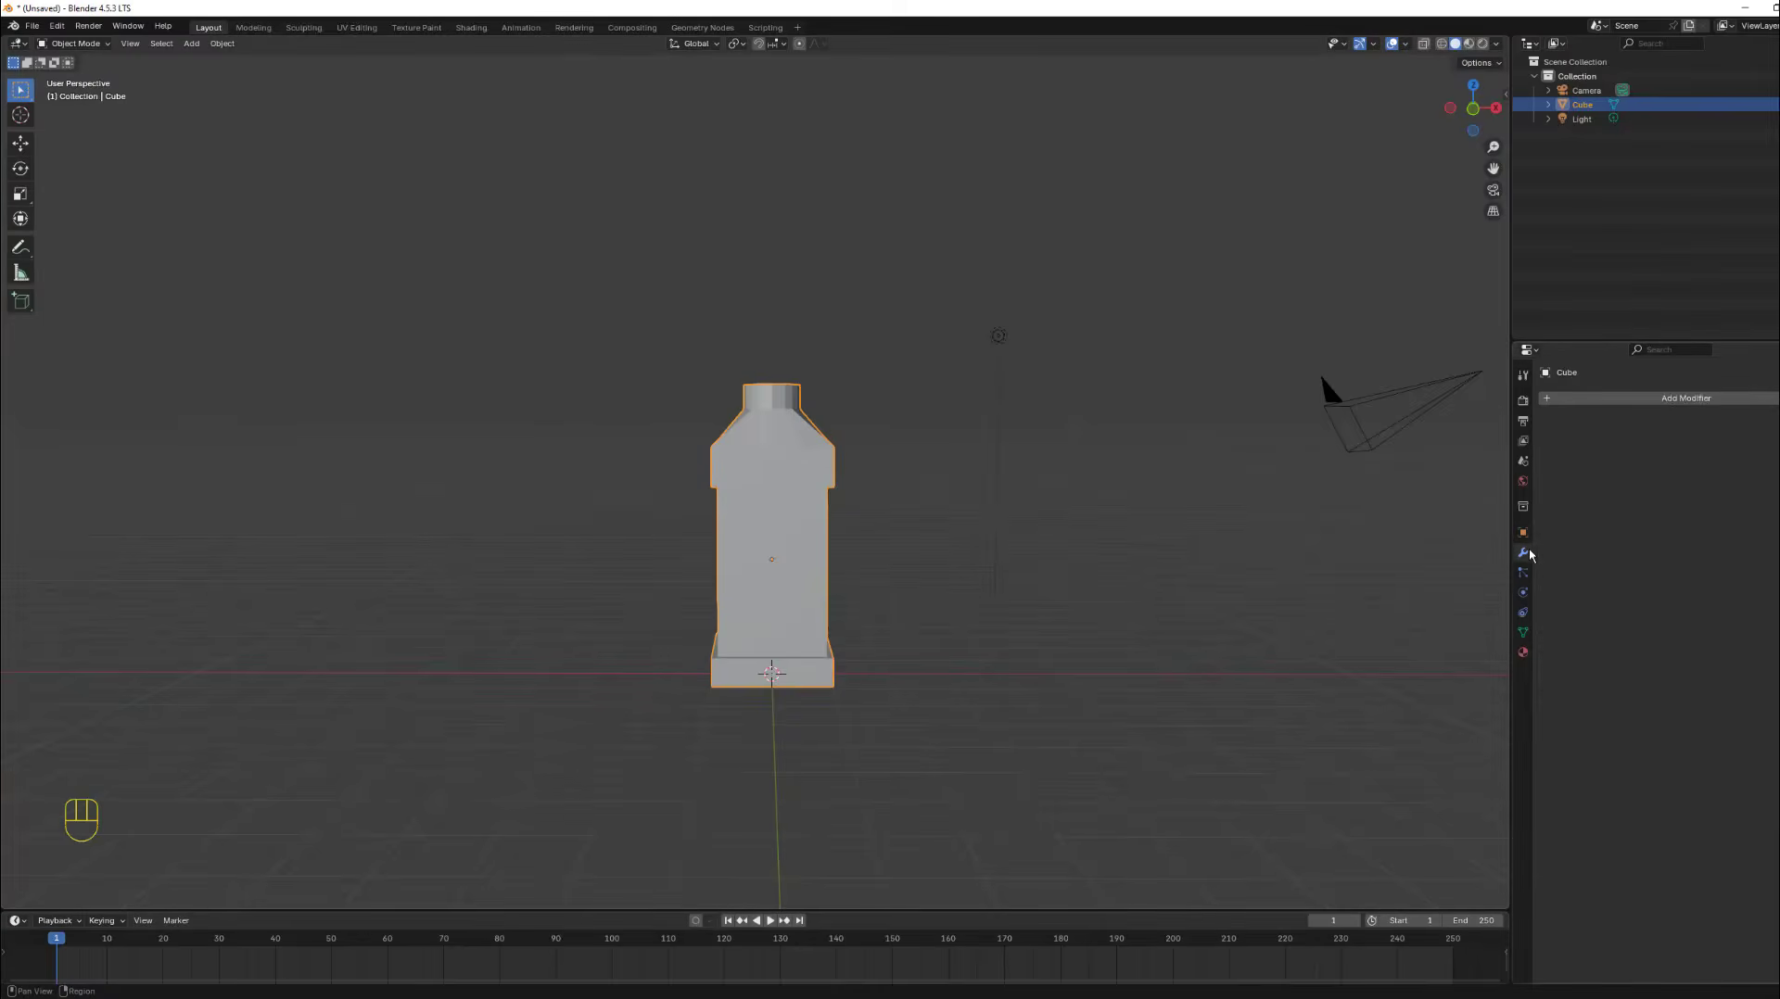
click(1710, 398)
mouse_move(1698, 450)
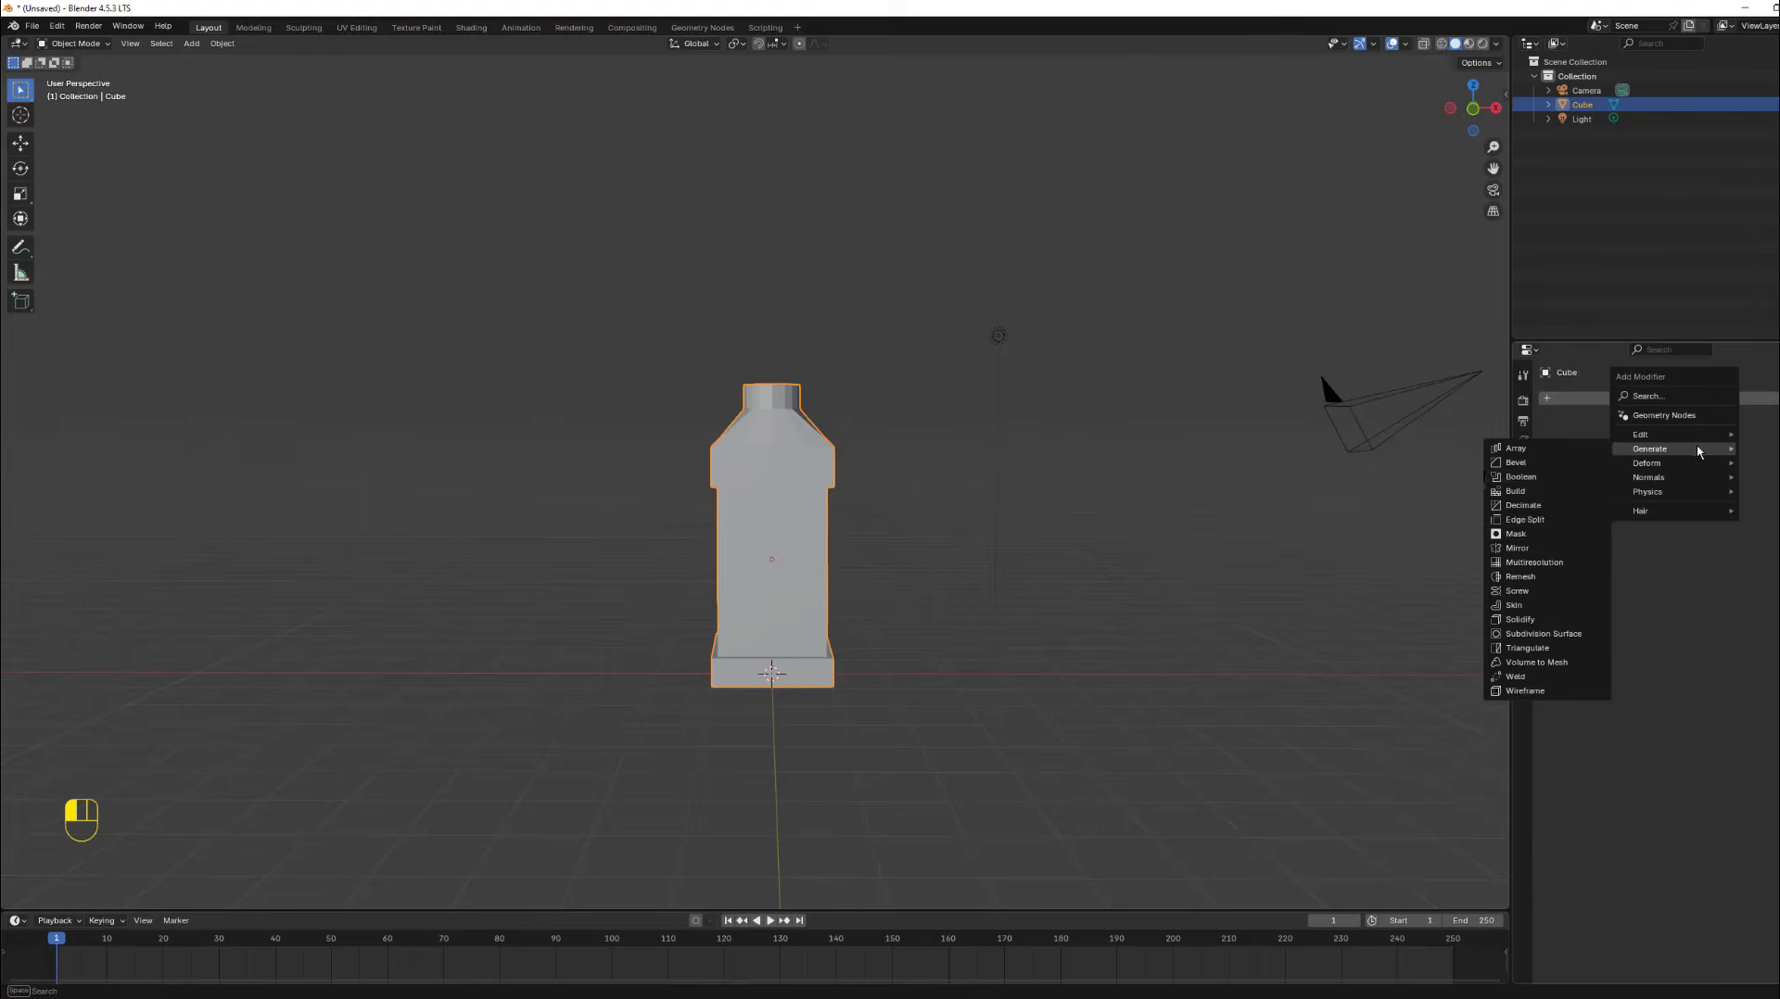
click(1525, 635)
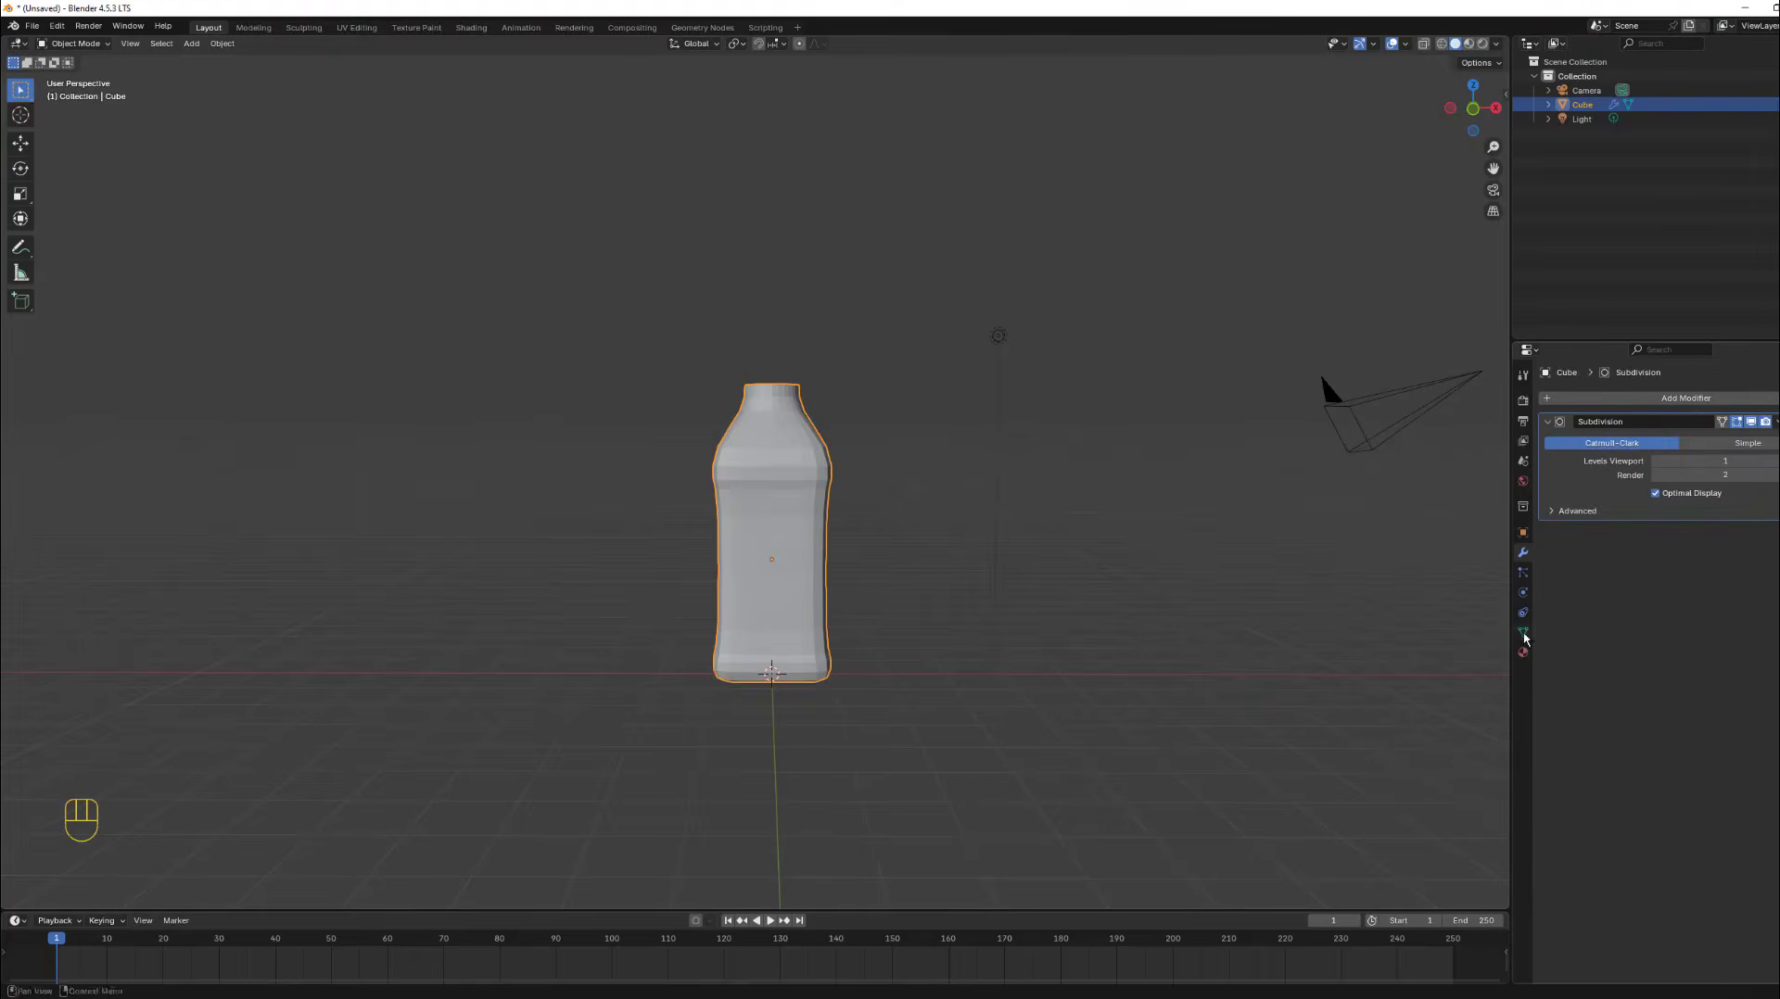
scroll(755, 440, down, 1)
scroll(755, 445, up, 2)
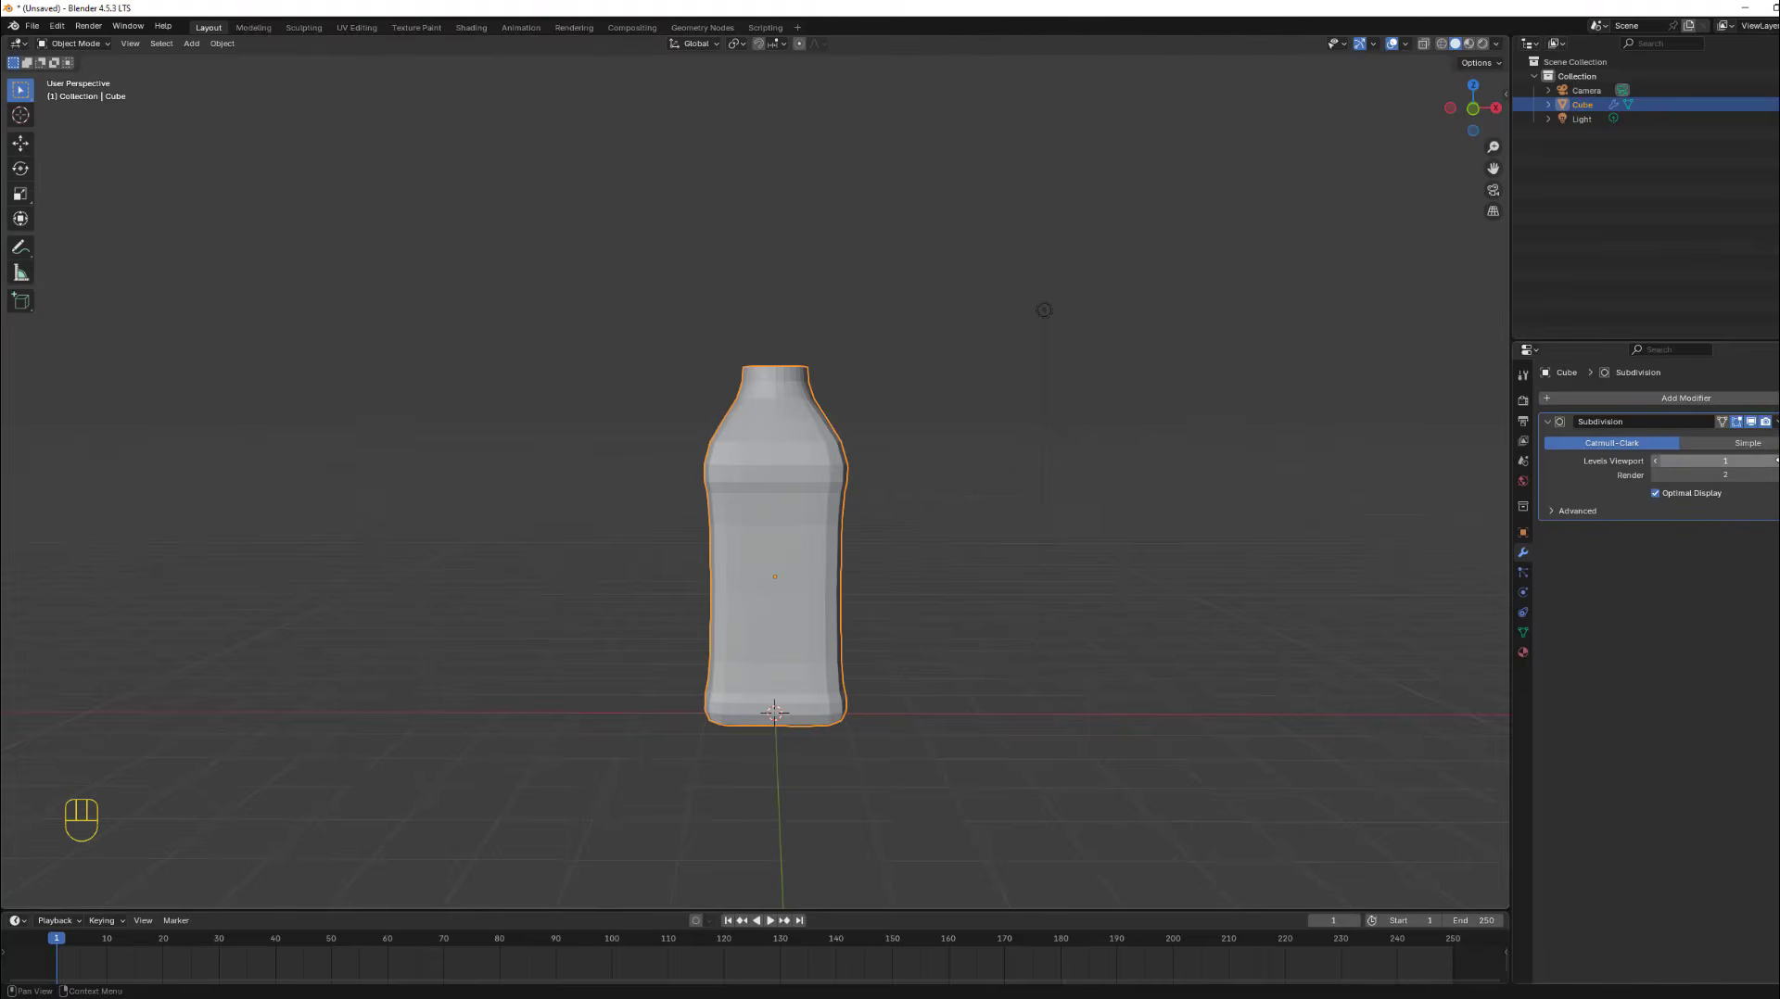
click(1773, 461)
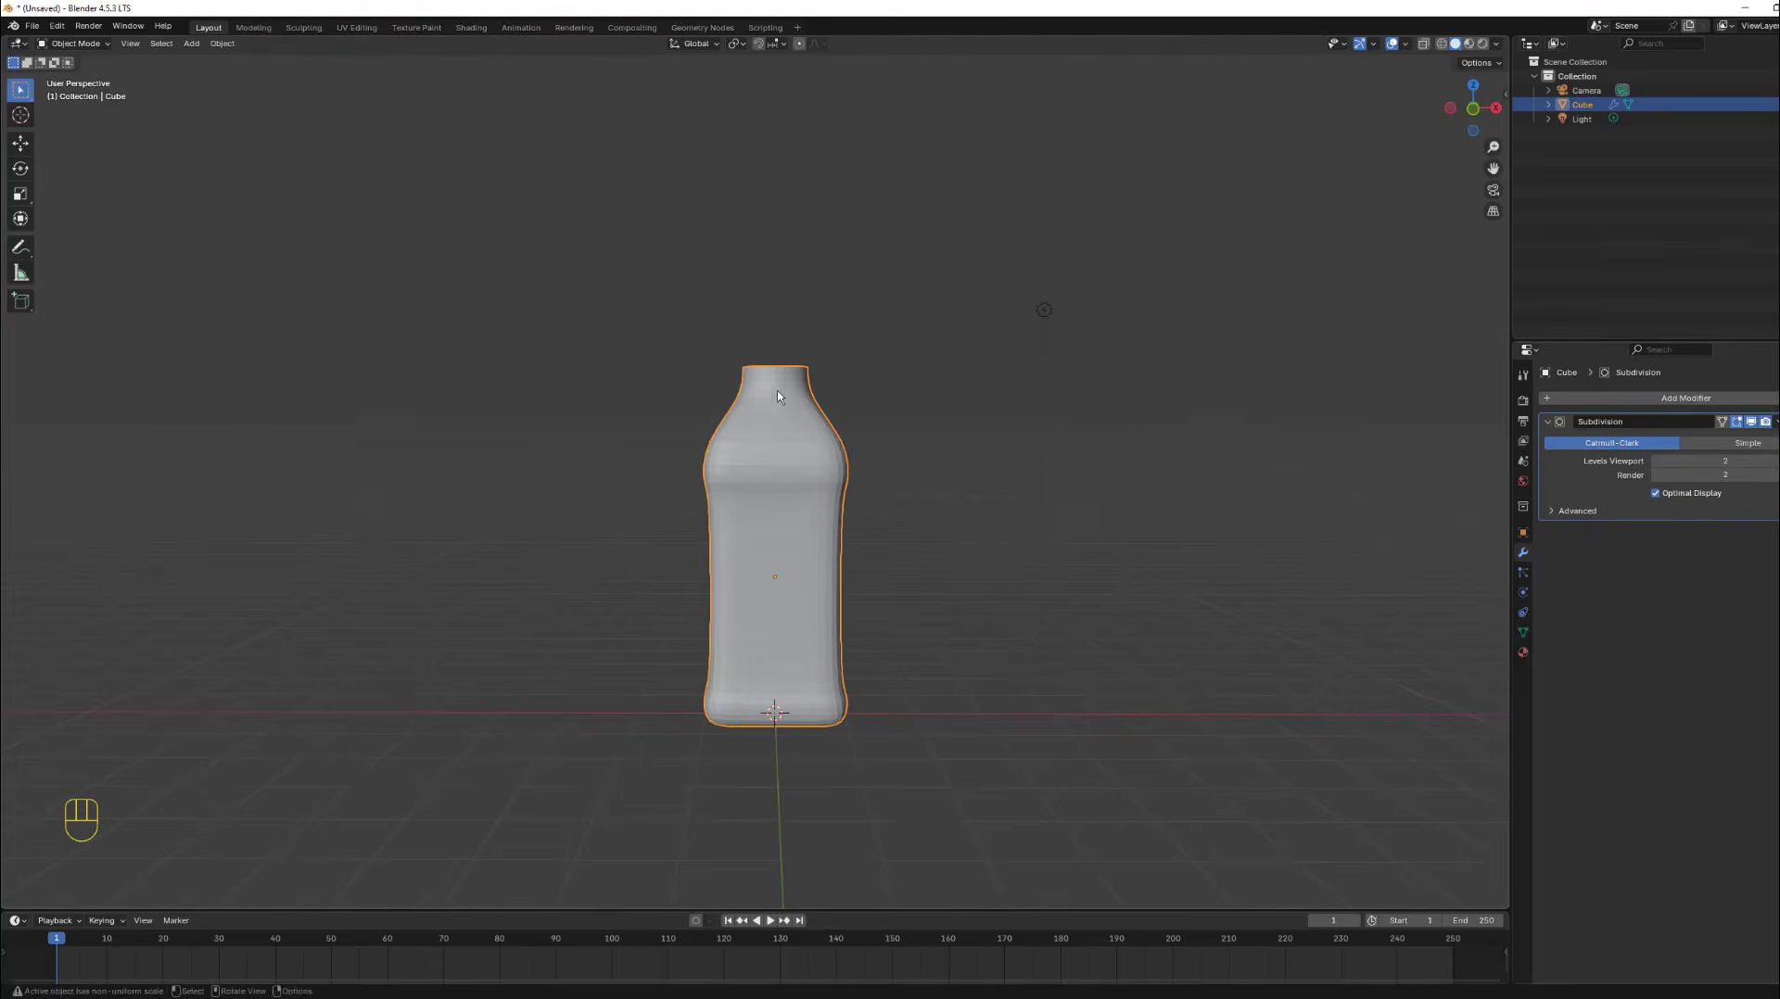
Apply Shade Auto Smooth to the bottle.
scroll(748, 388, up, 3)
right_click(786, 312)
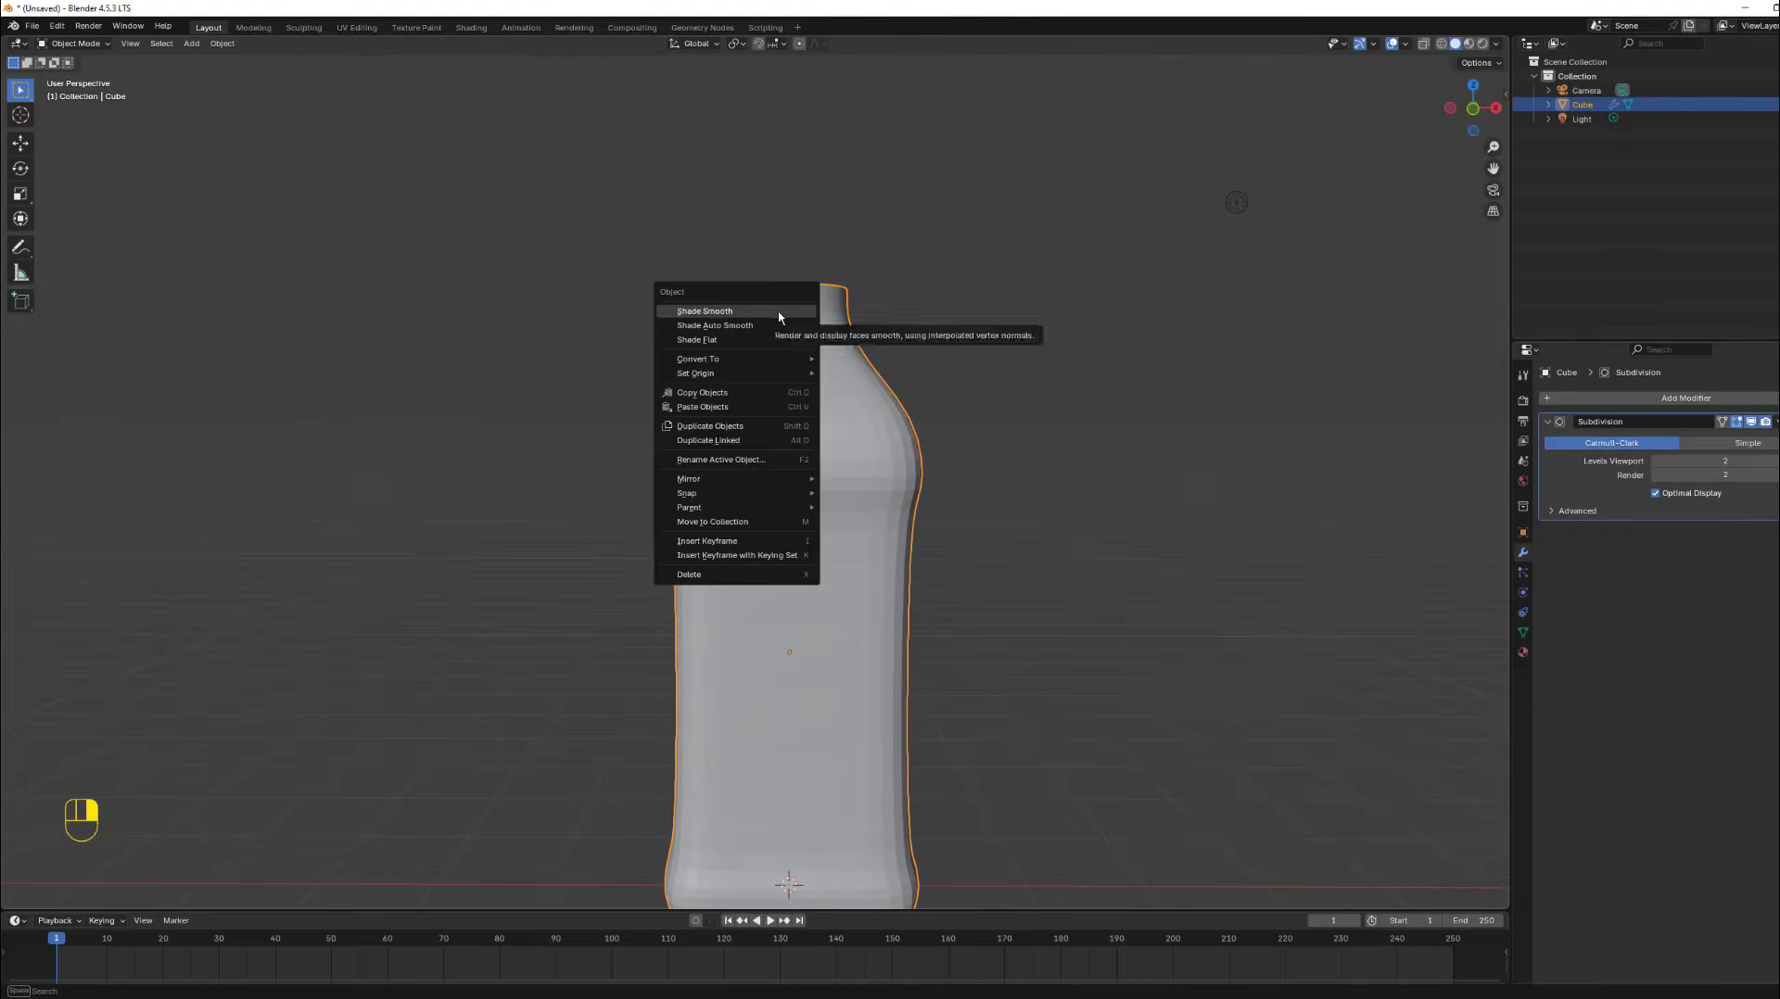
click(760, 325)
mouse_move(871, 454)
middle_down()
mouse_move(836, 487)
mouse_move(891, 428)
mouse_move(853, 436)
middle_up()
scroll(806, 533, up, 2)
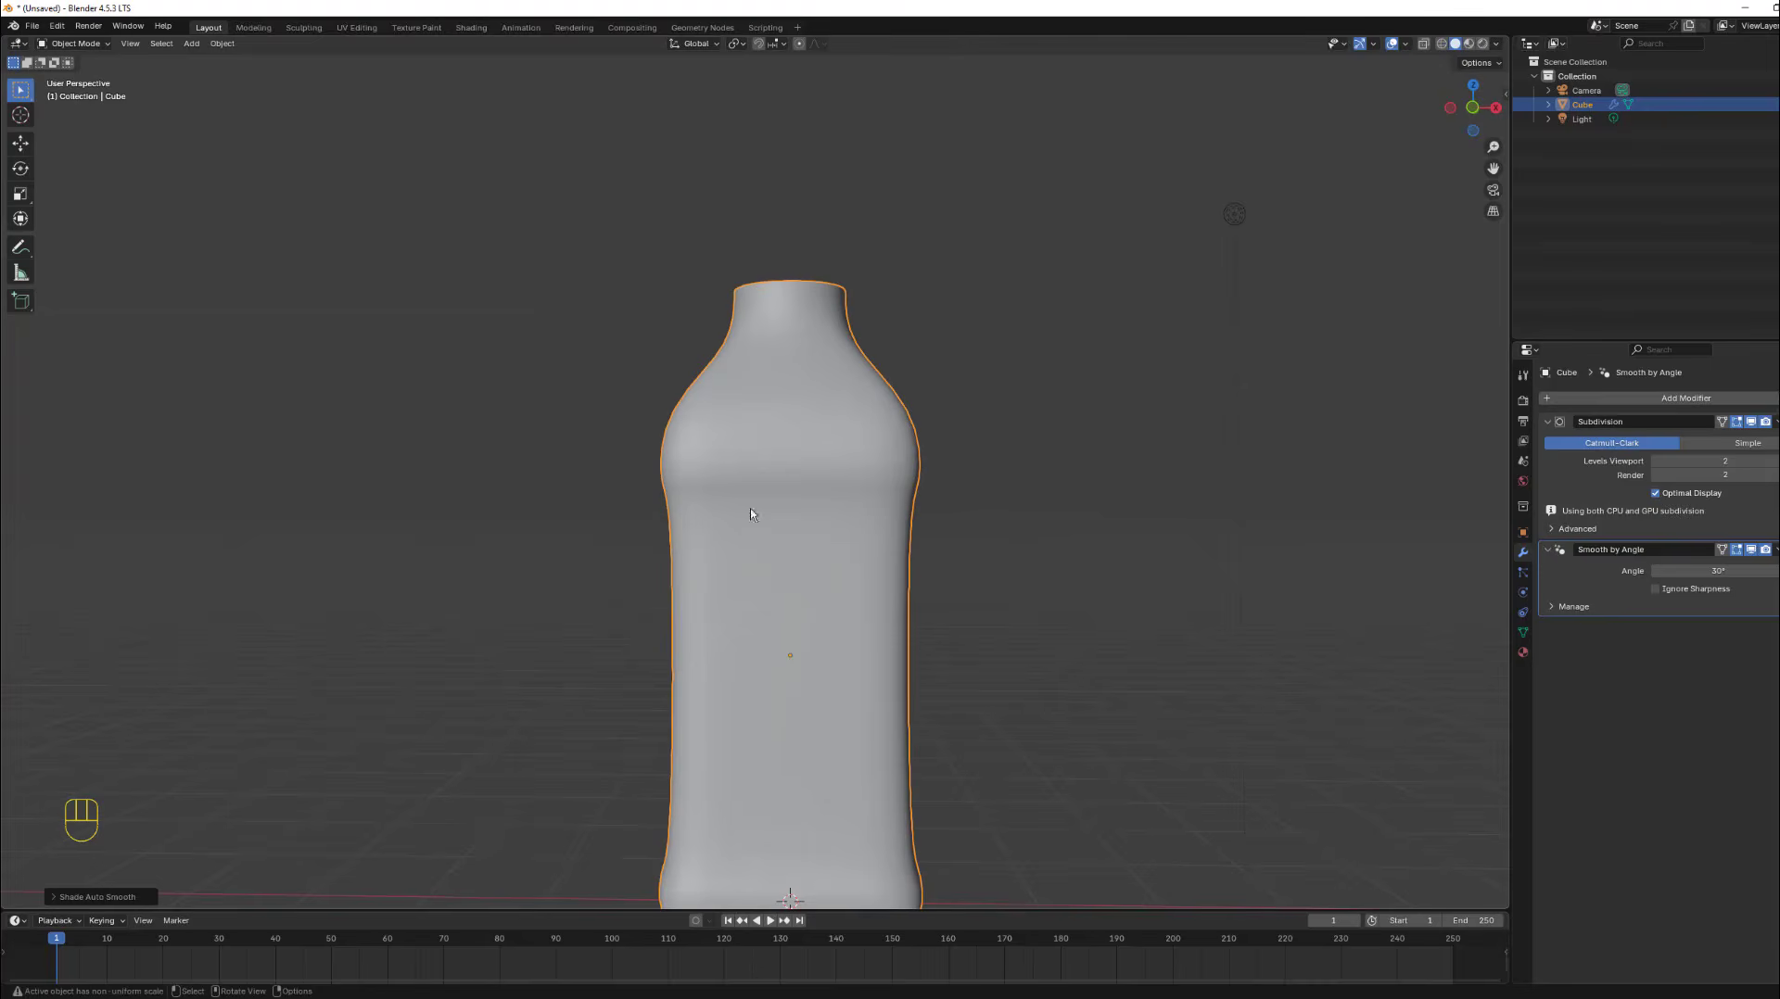
shift+middle_drag(793, 548, 804, 387)
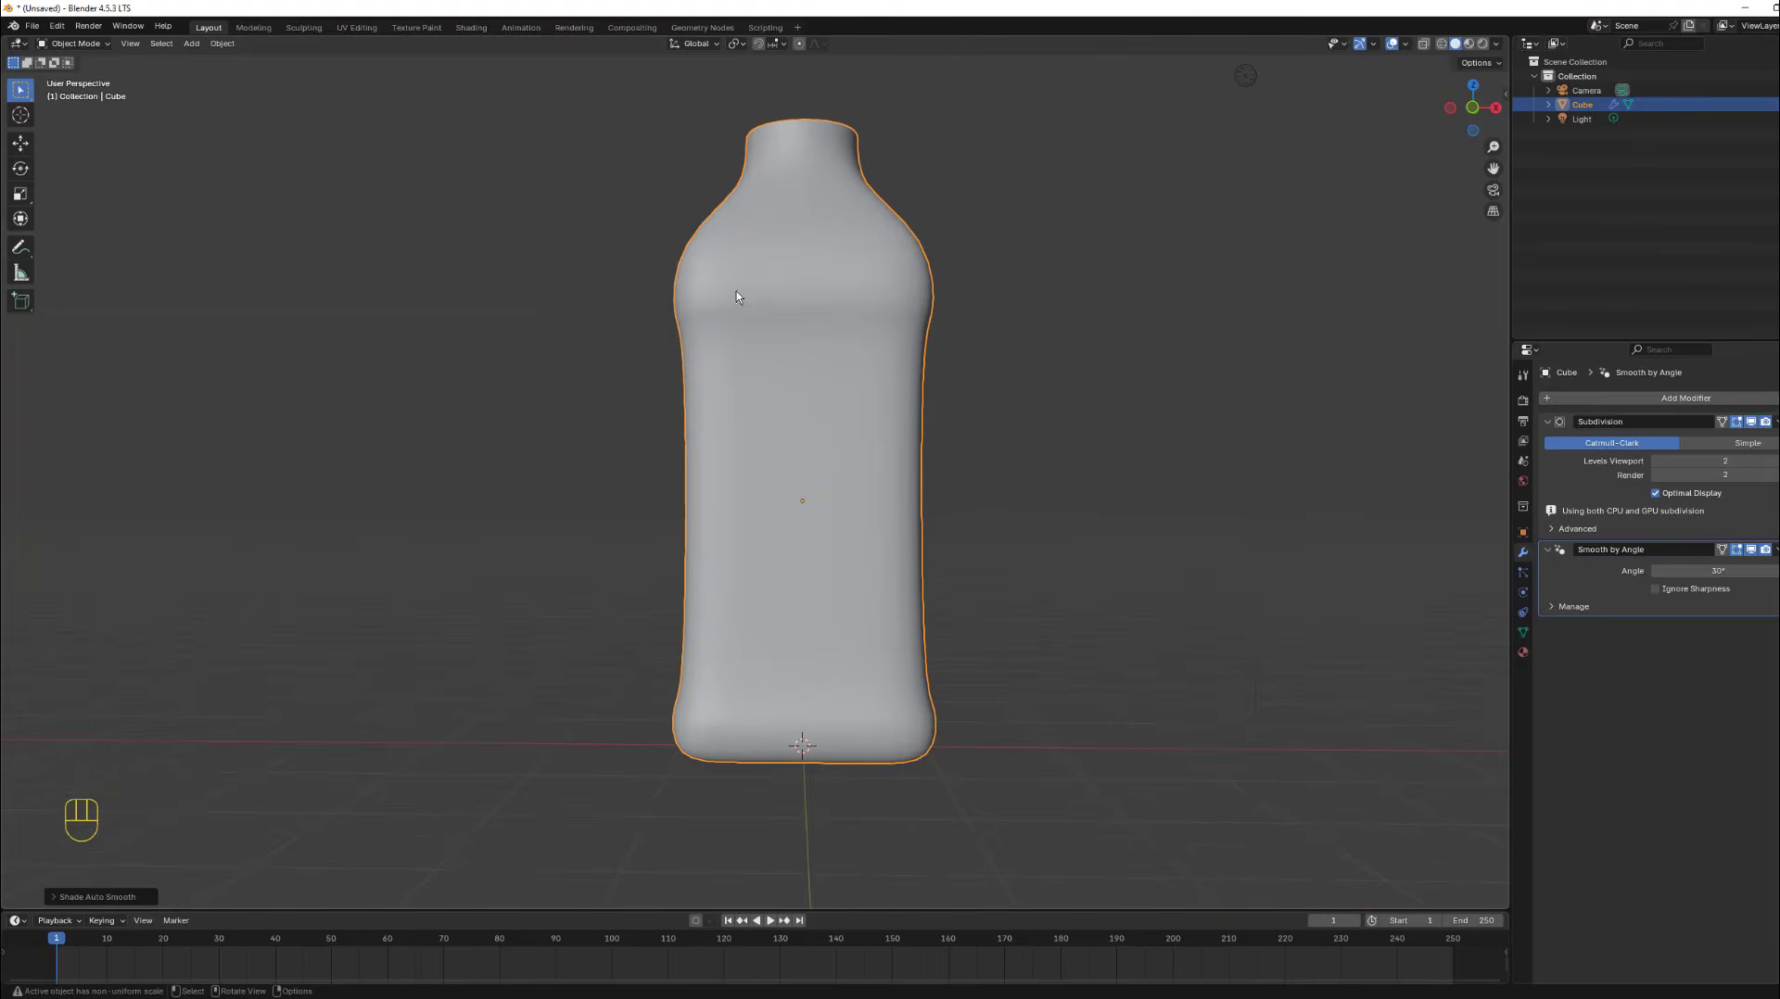
From the front view, add two evenly spaced horizontal loop cuts around the bottle's recessed body without sliding them.
click(1472, 108)
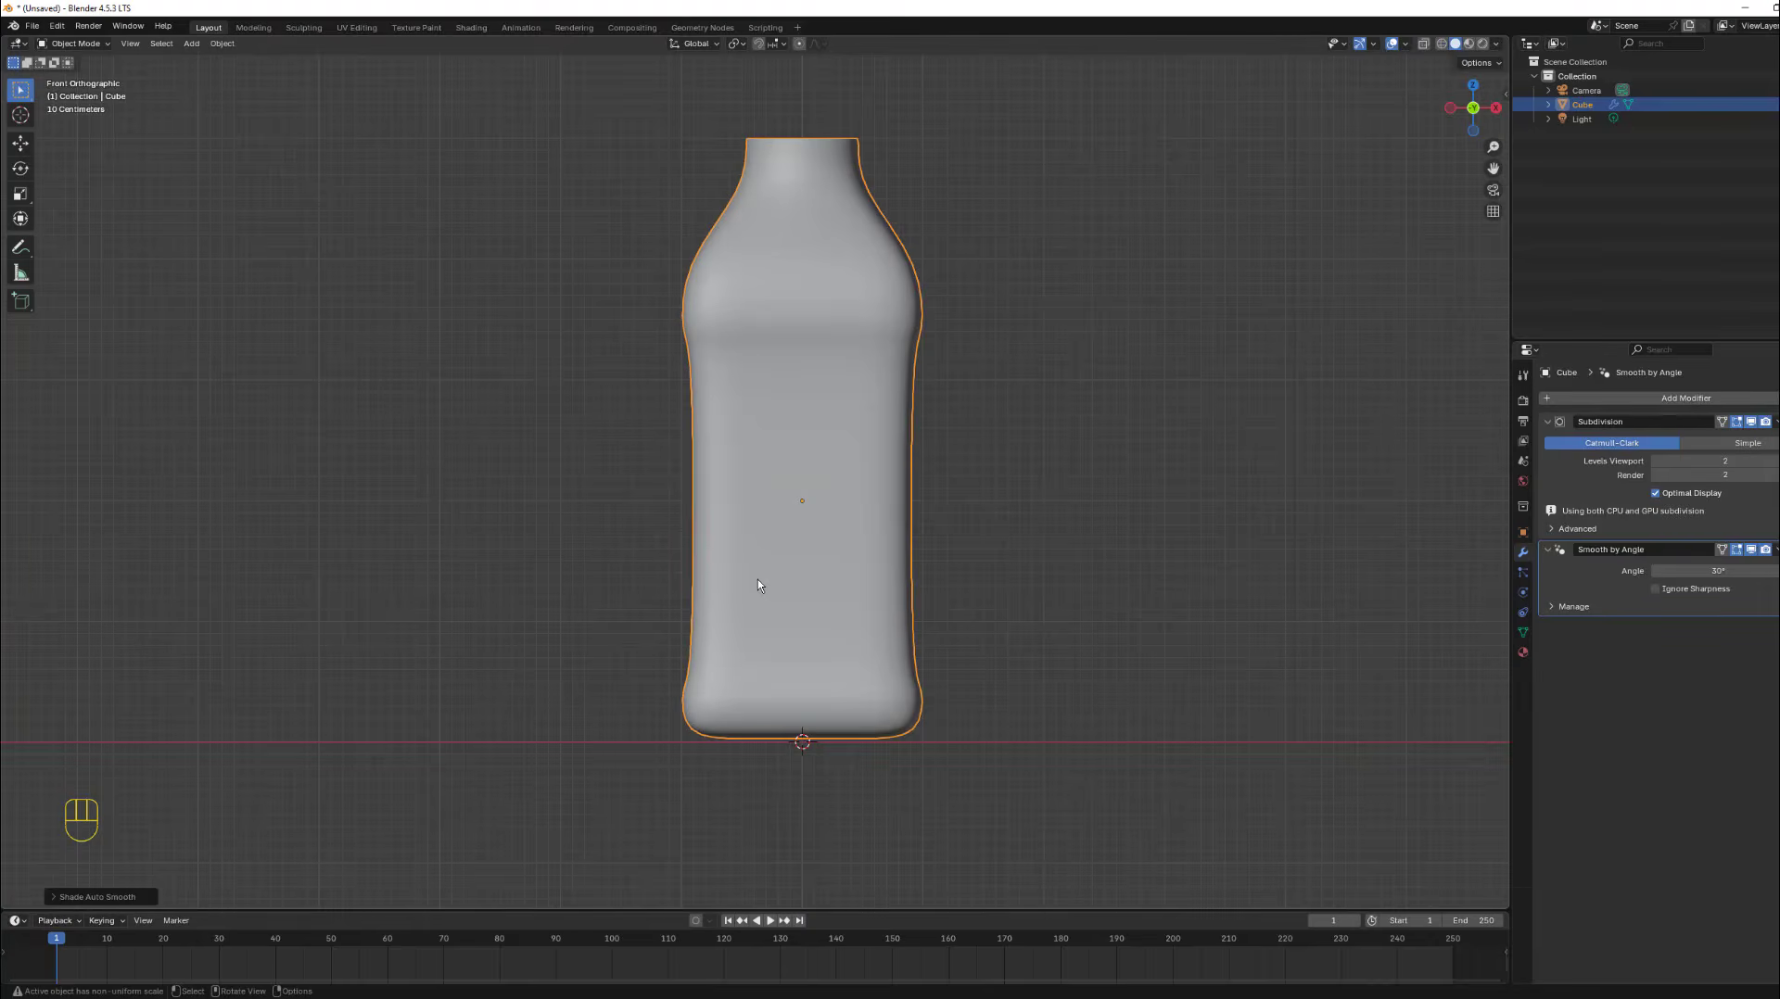
key(Tab)
key(ctrl)
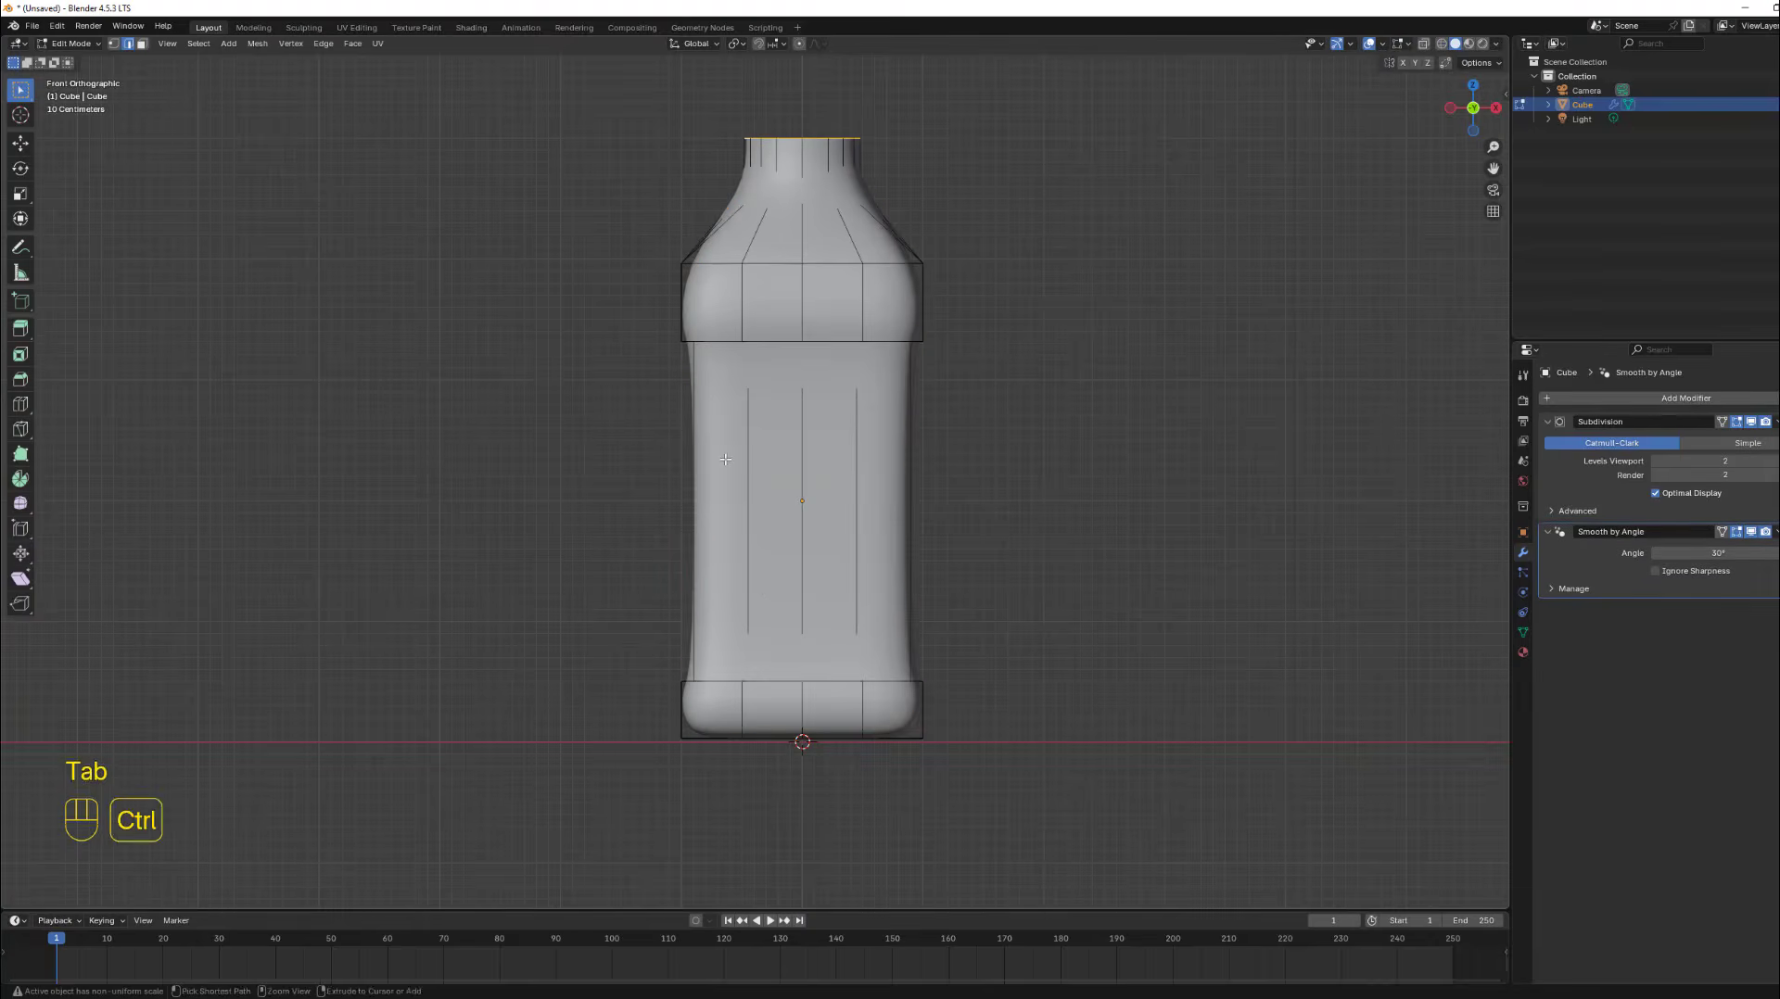
key(ctrl+r)
scroll(725, 459, up, 1)
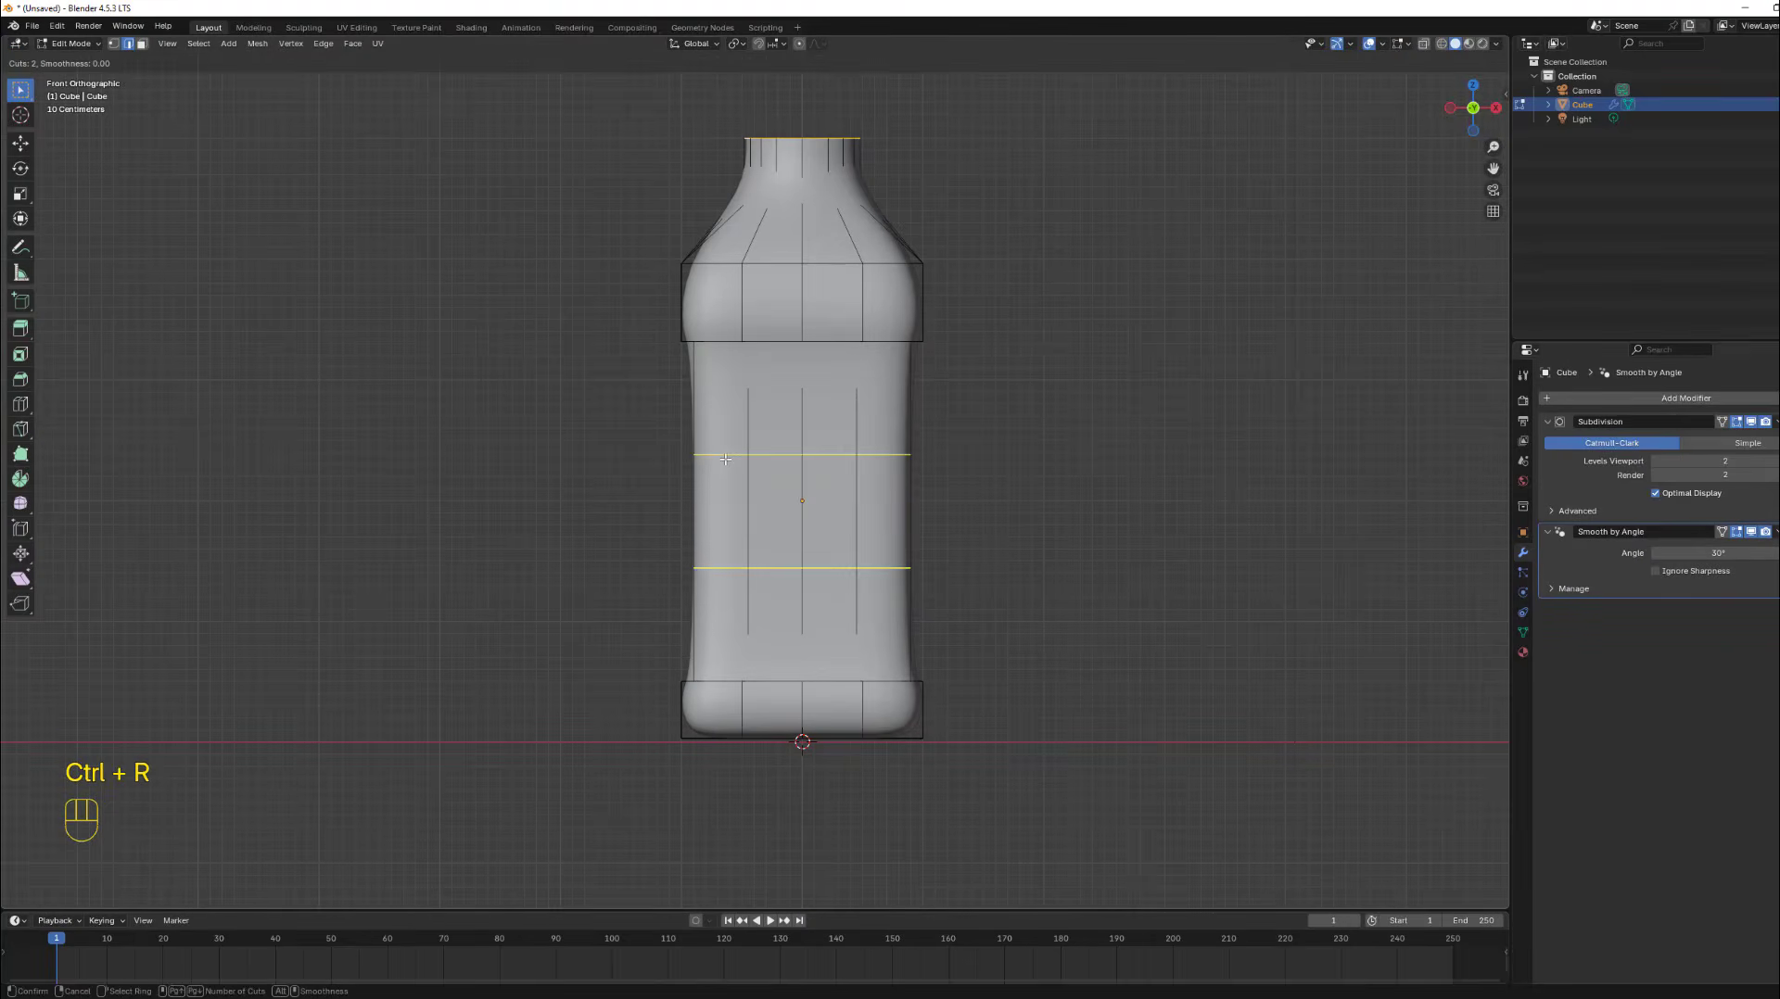
click(725, 458)
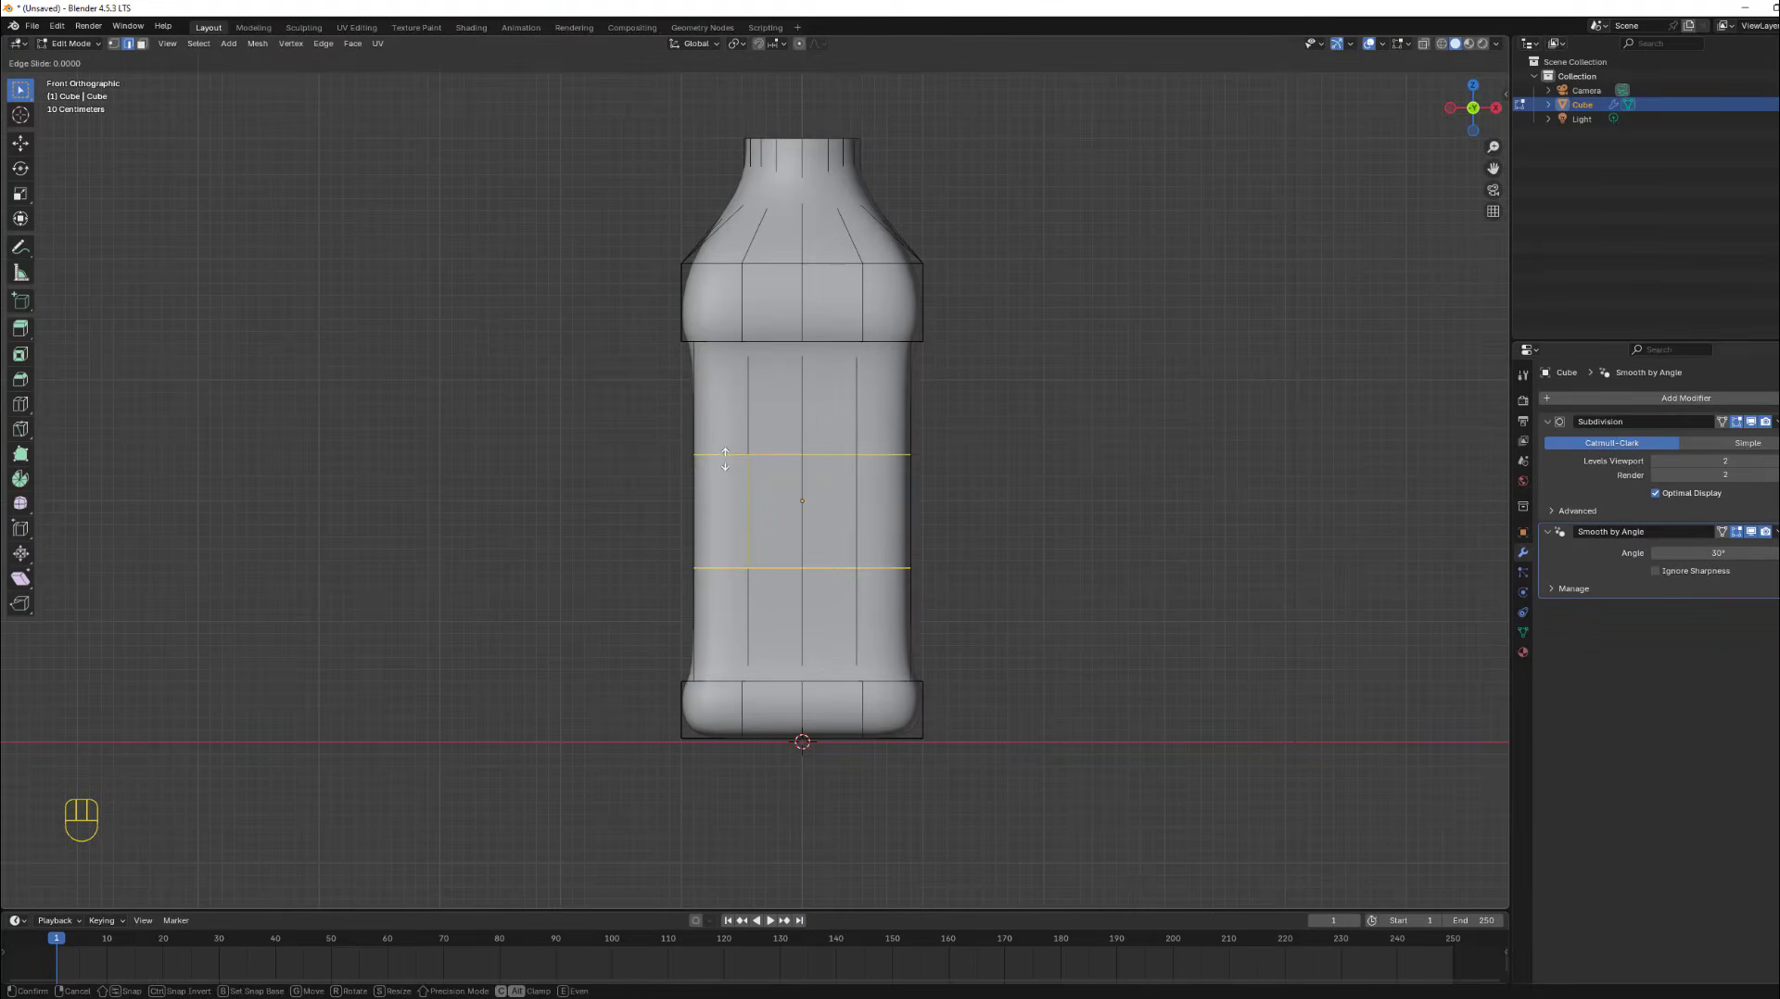
right_click(725, 459)
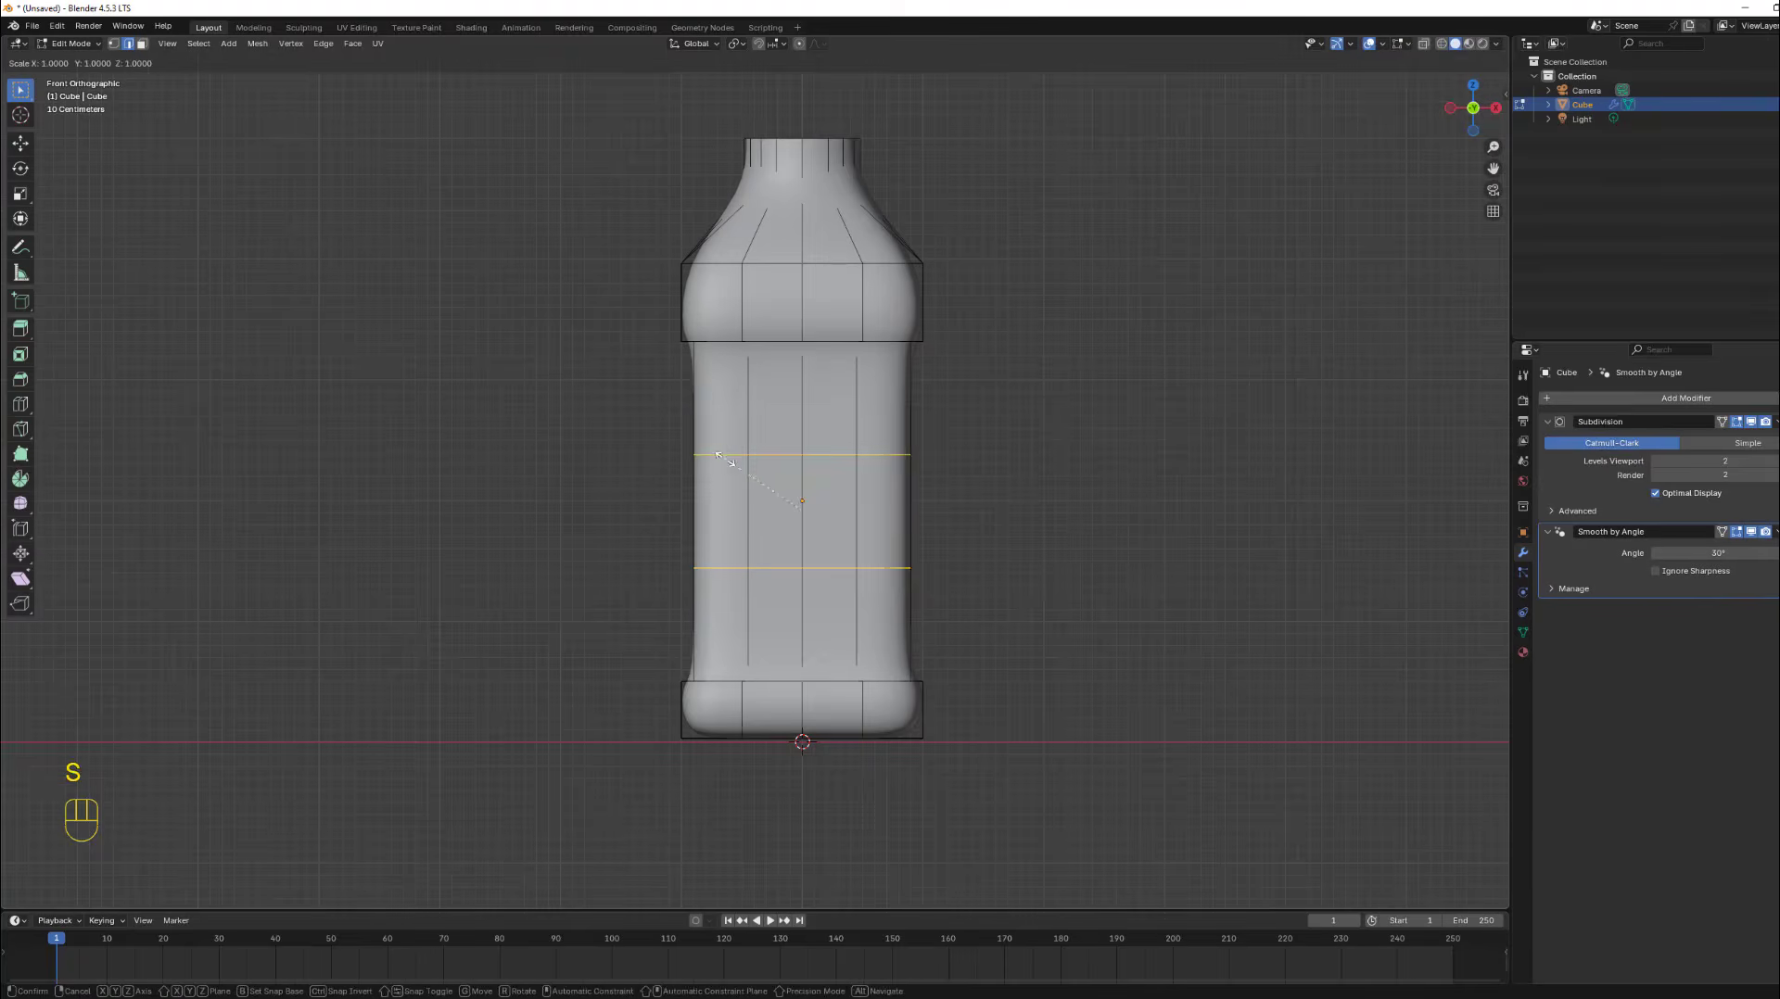
Scale the two body loops apart along Z by about 2.71 to sharpen the recess ends, and return to Object Mode.
key(s)
key(z)
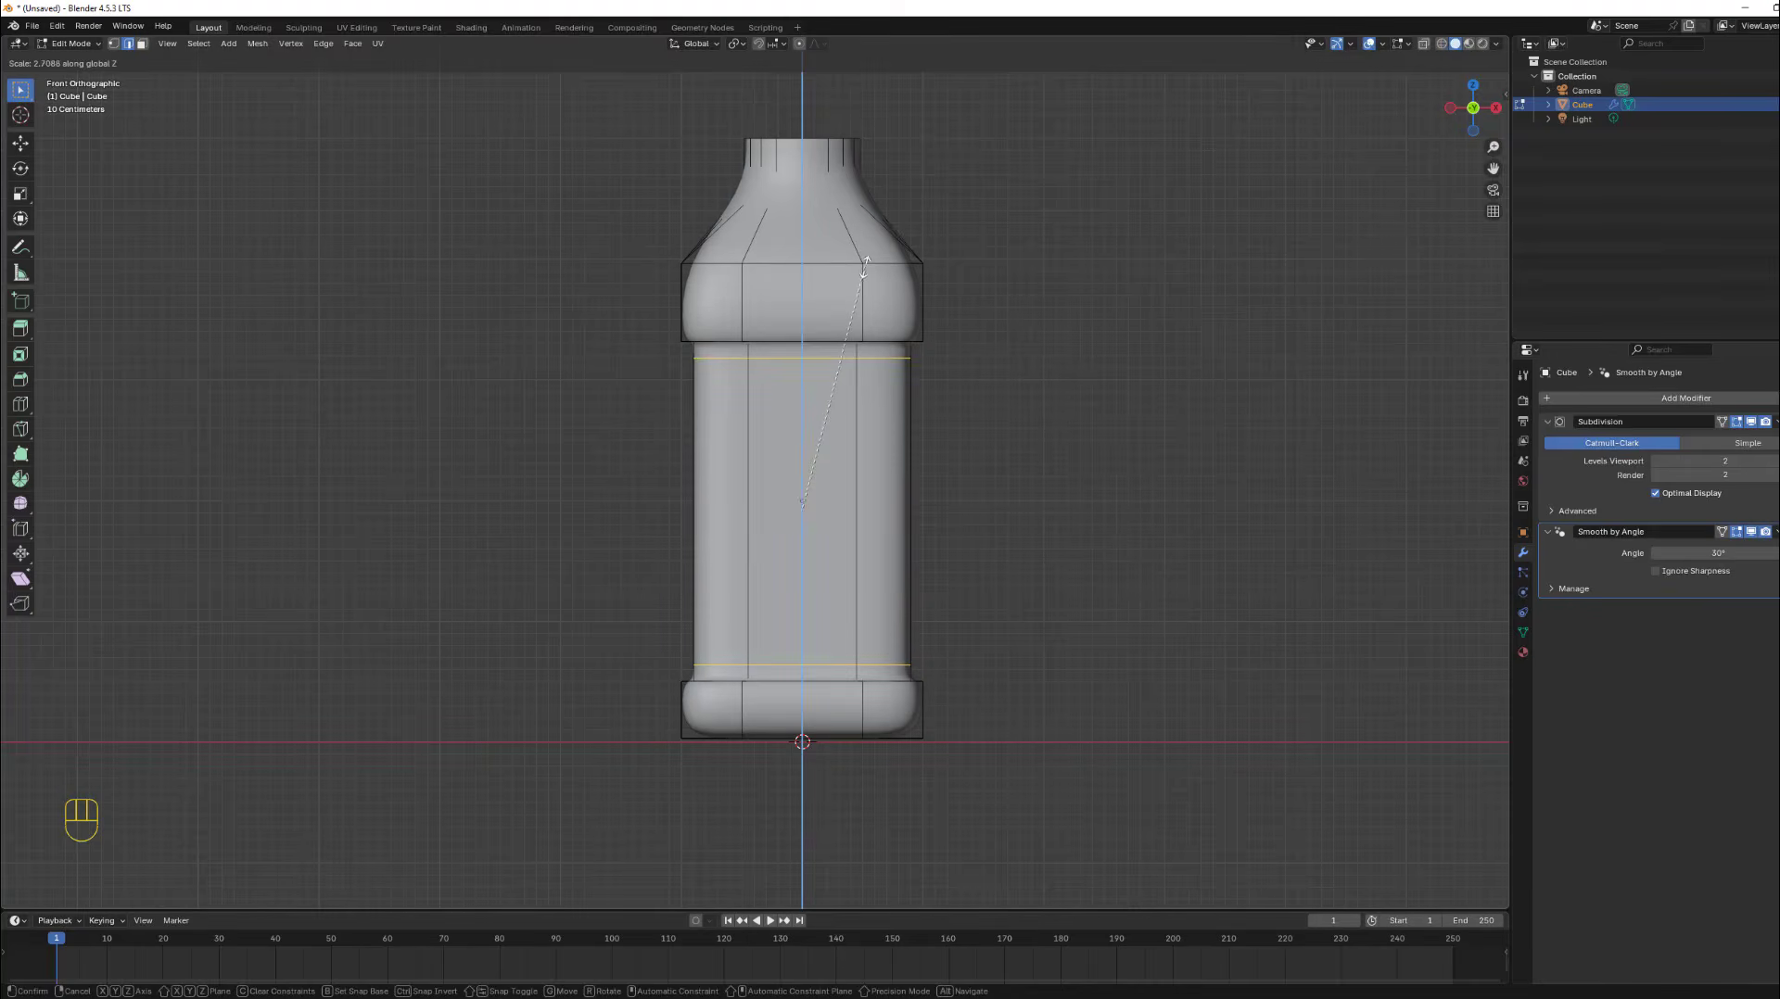
click(865, 266)
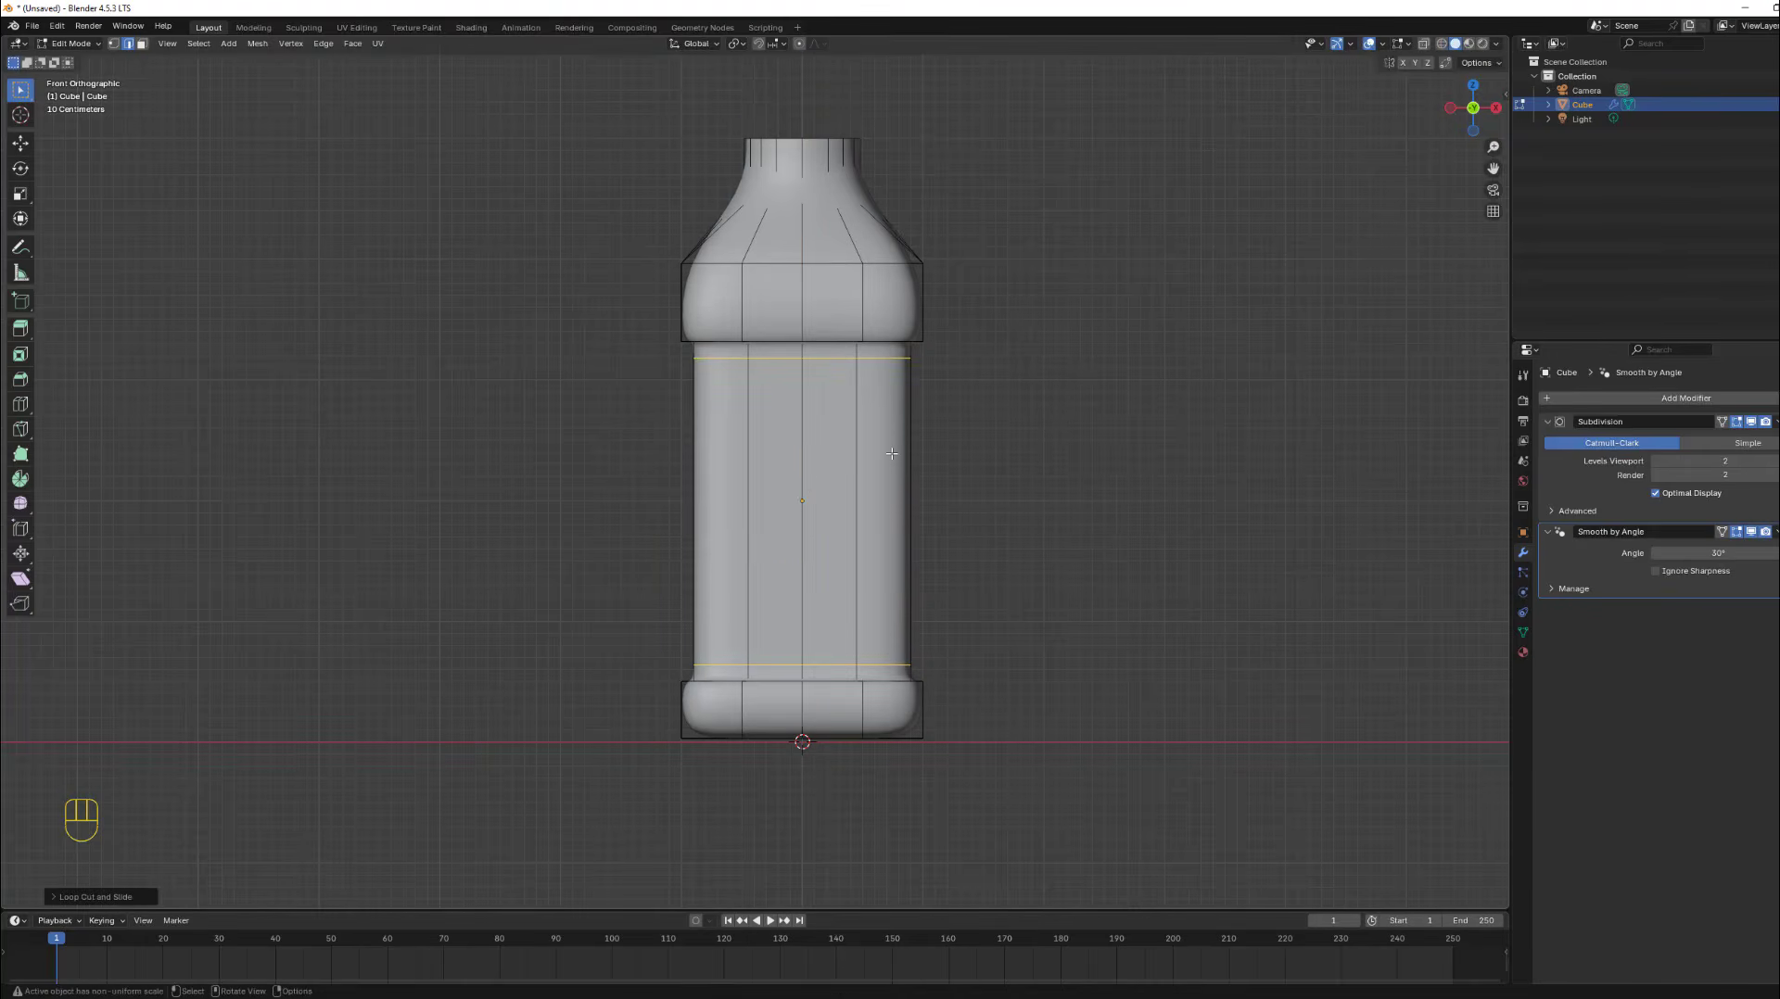
key(Tab)
scroll(888, 454, down, 3)
middle_drag(886, 457, 807, 431)
scroll(814, 398, up, 2)
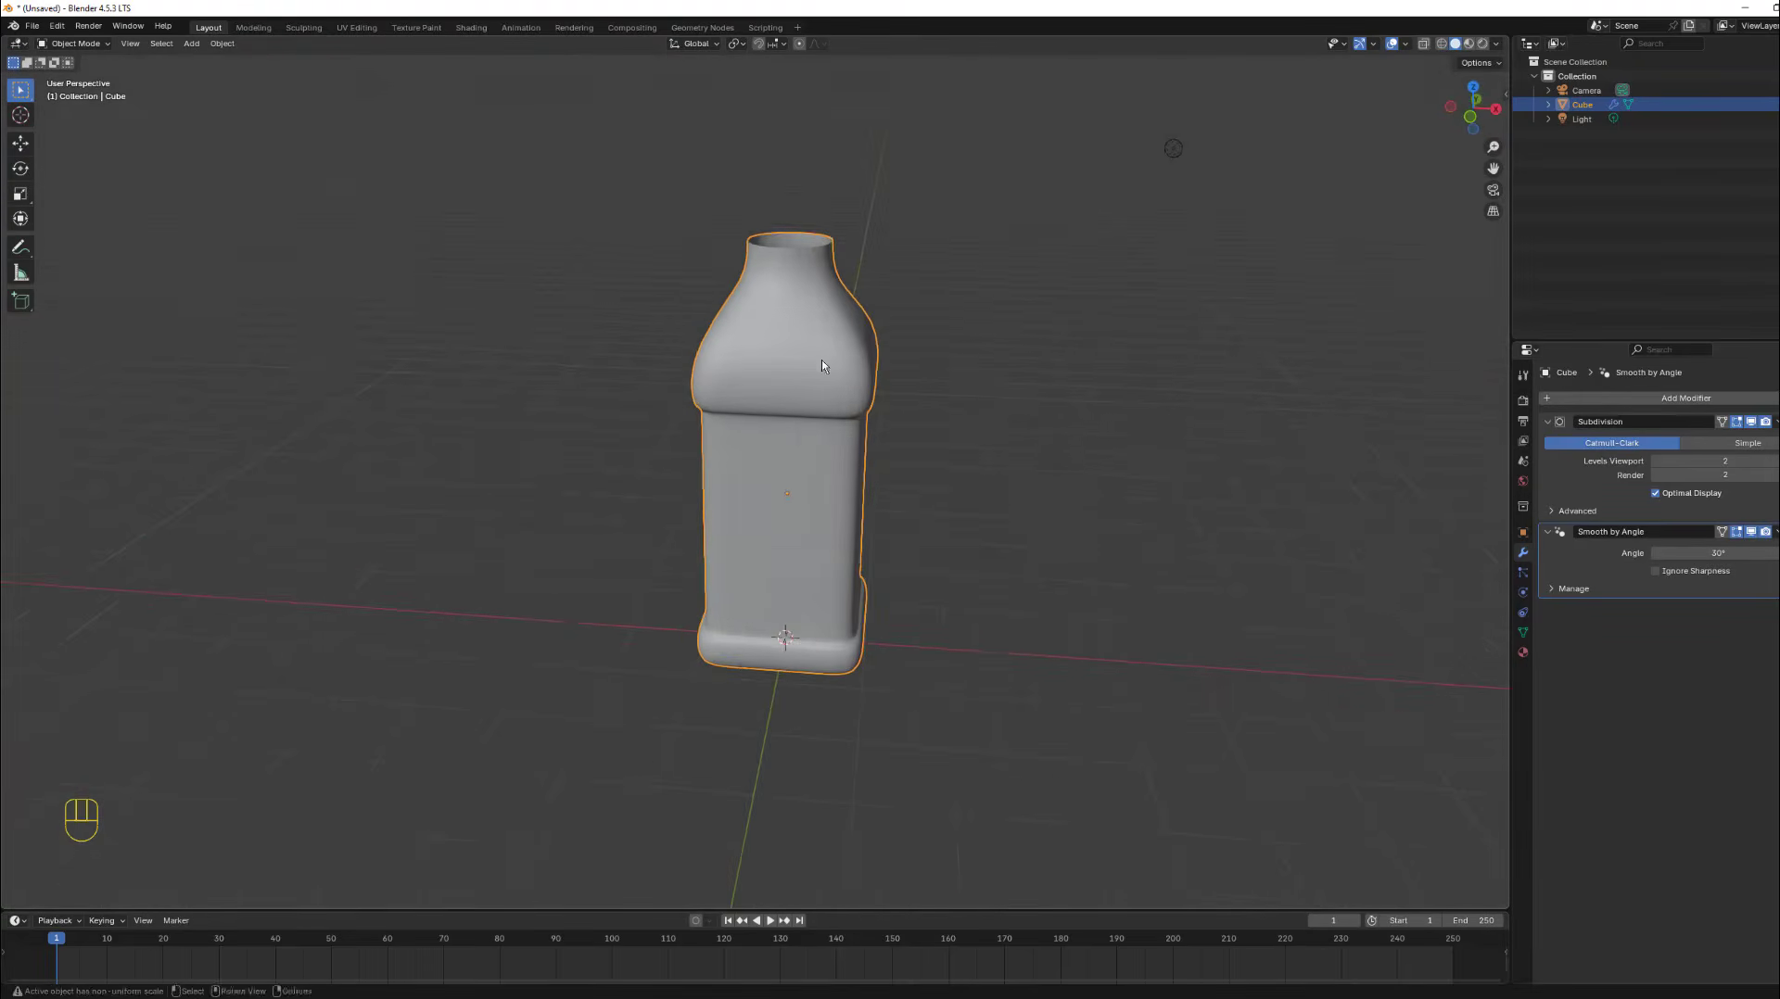
shift+middle_drag(821, 365, 856, 459)
From the front view, add a mesh circle at the bottle's base for the cap.
click(1475, 115)
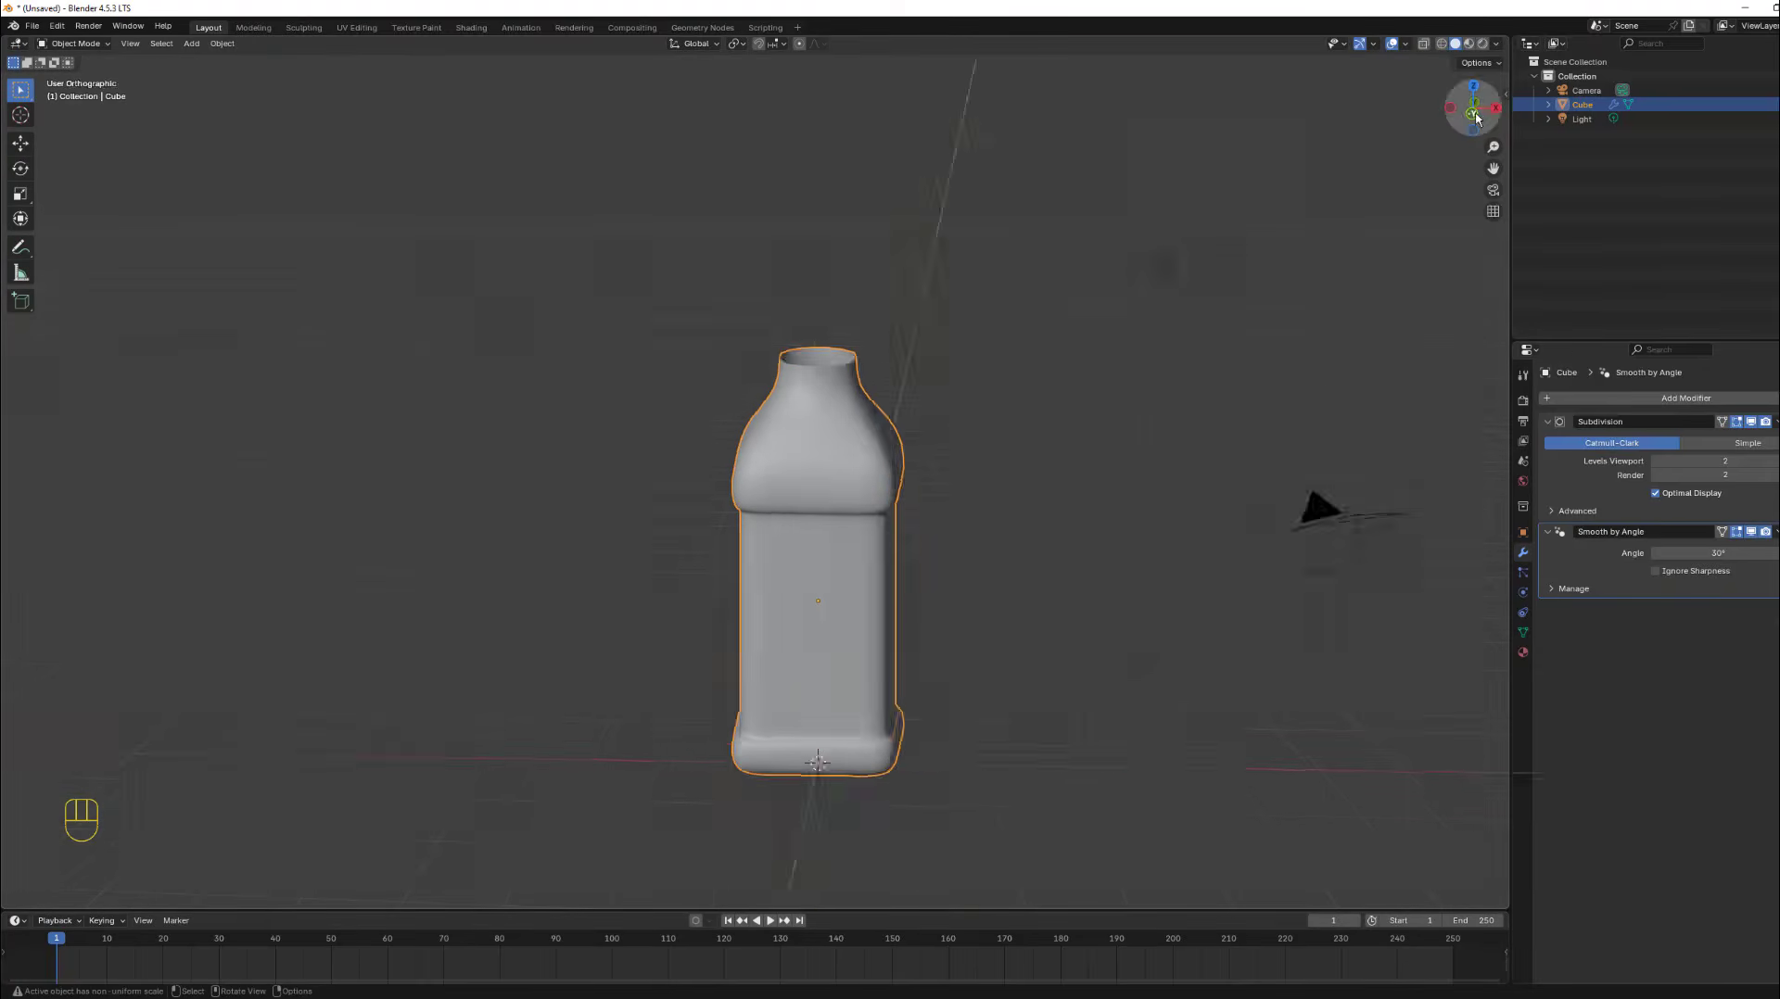
scroll(874, 365, up, 3)
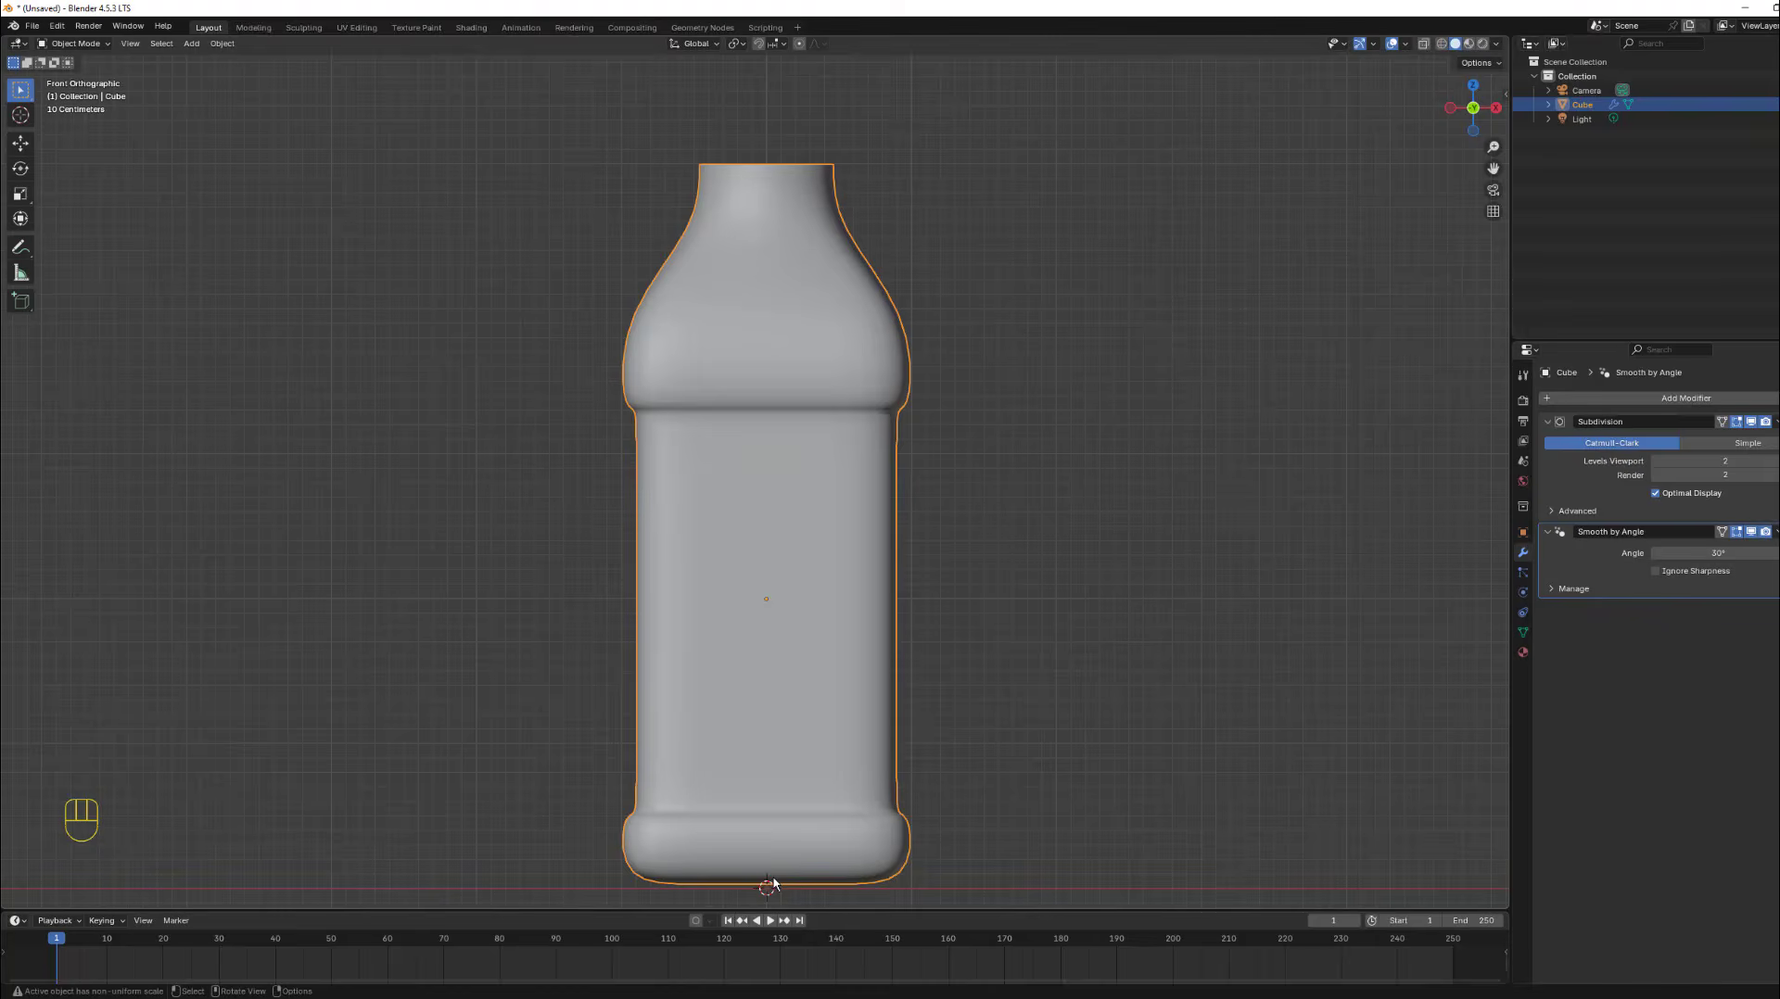
key(shift+a)
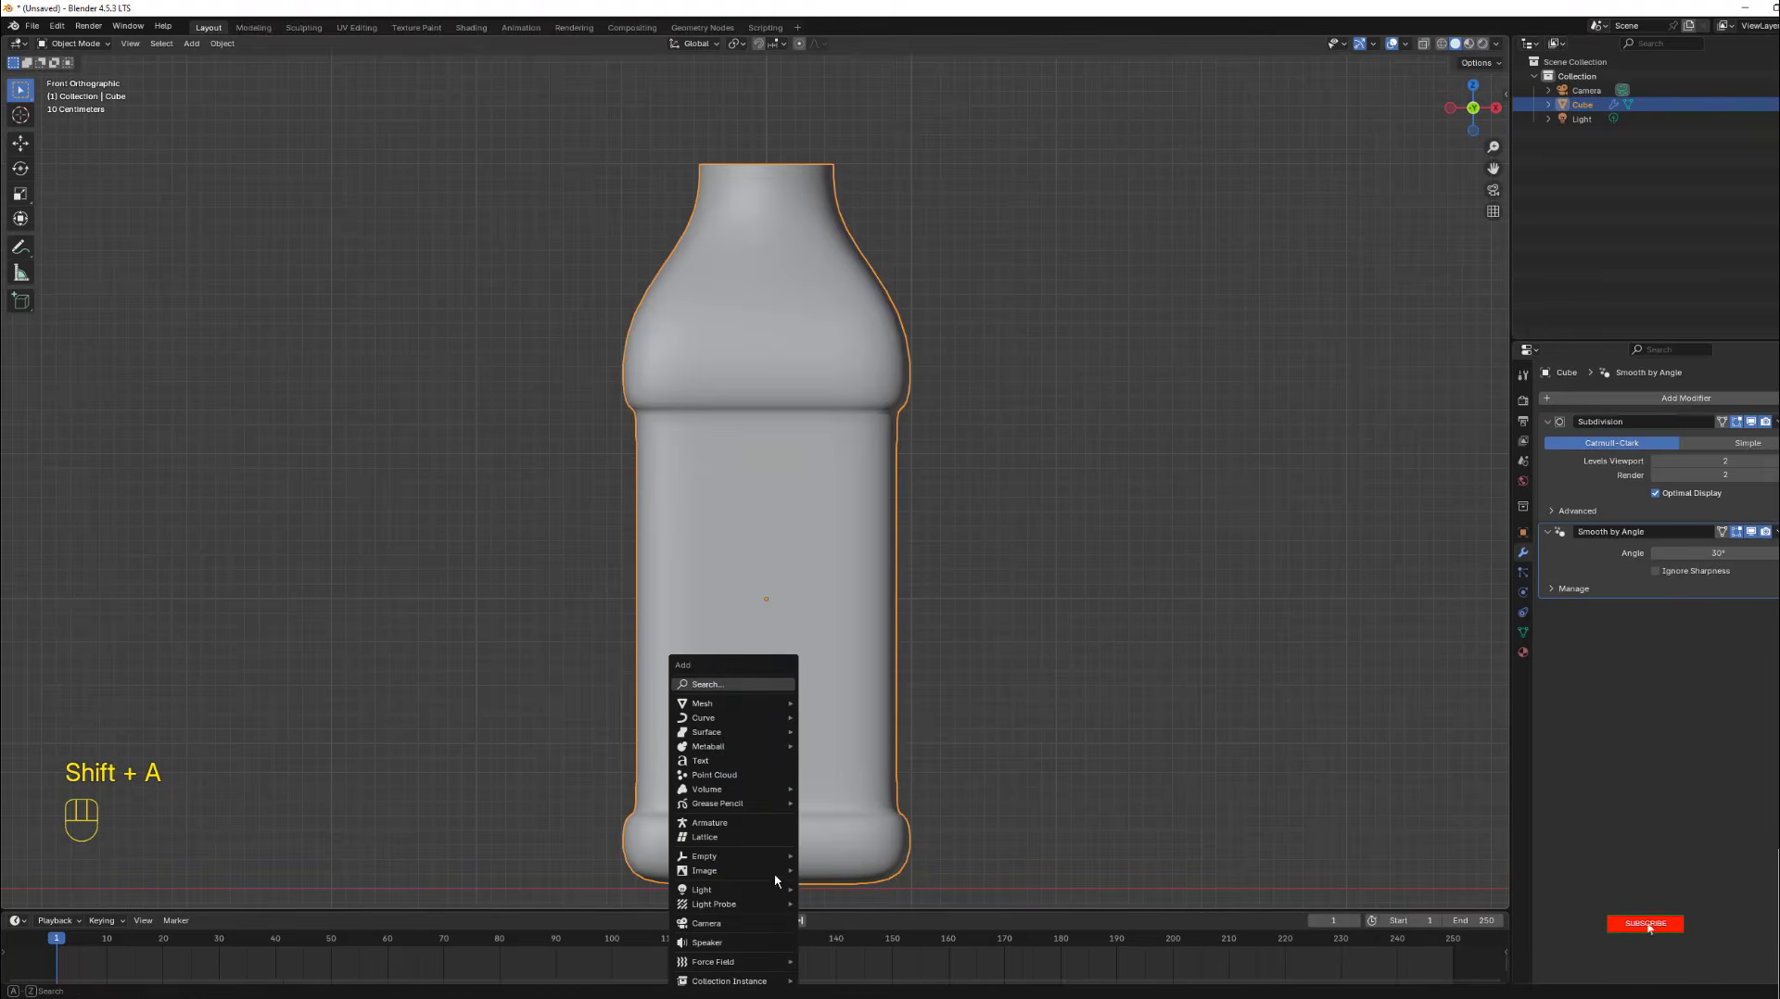
mouse_move(737, 706)
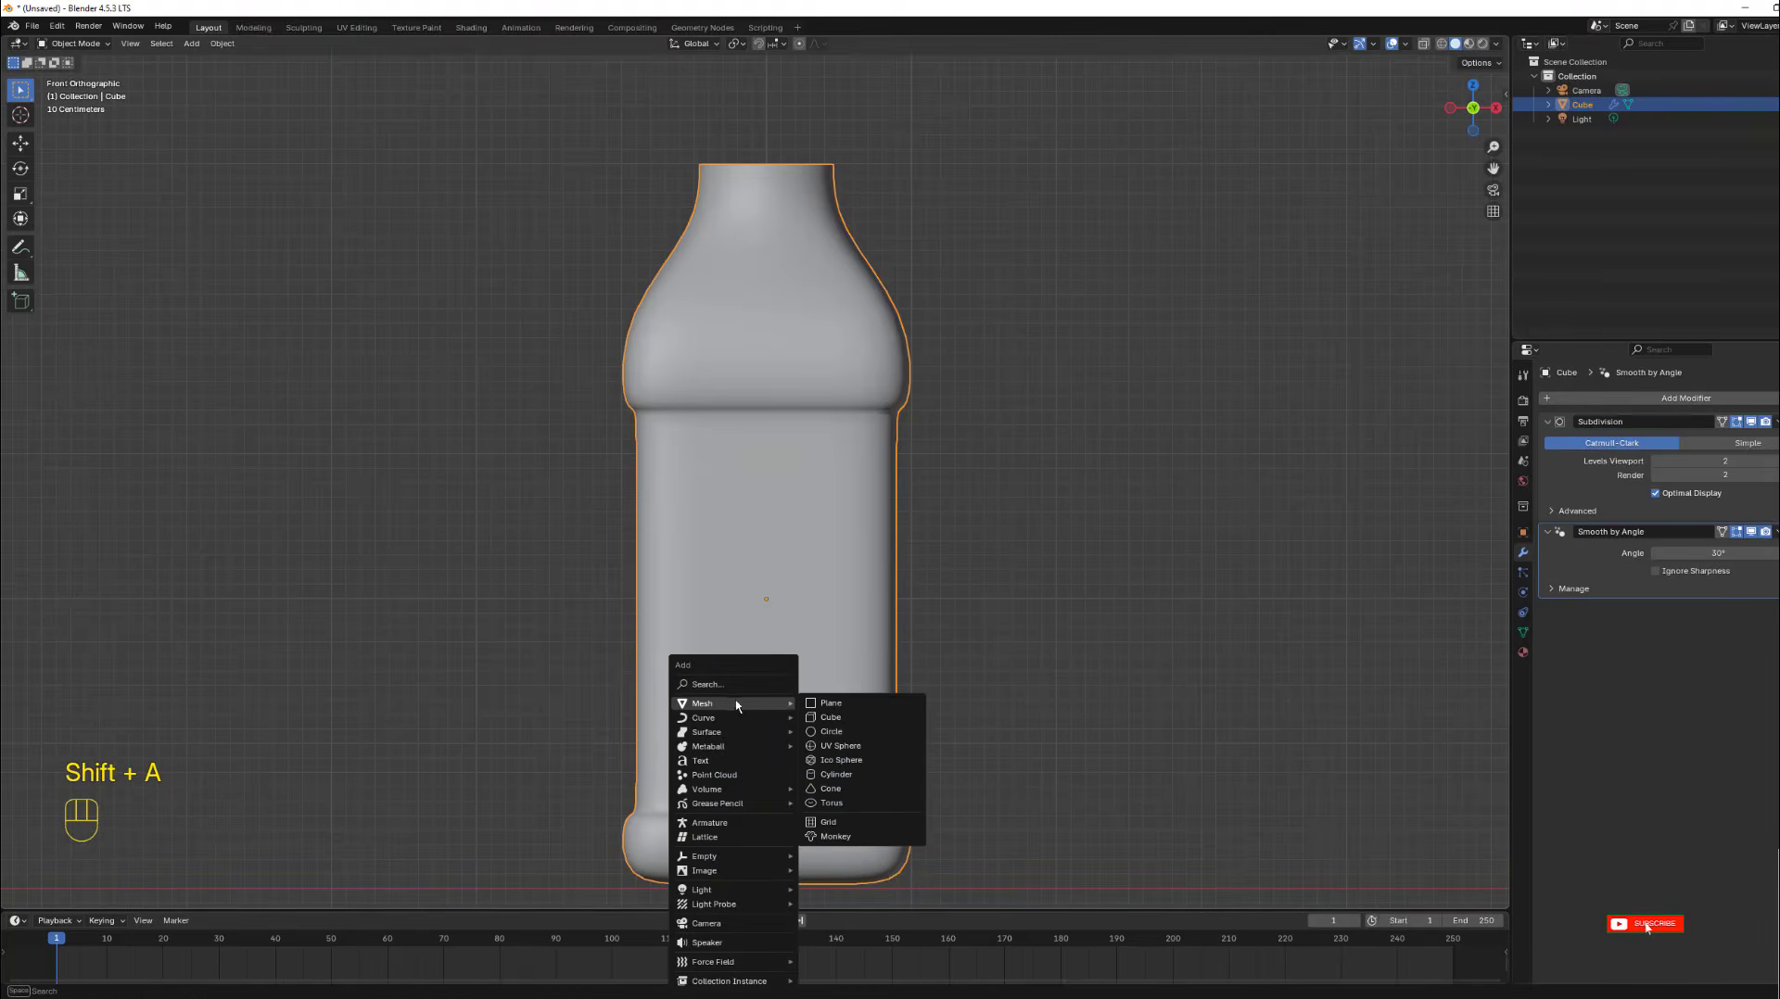
click(830, 731)
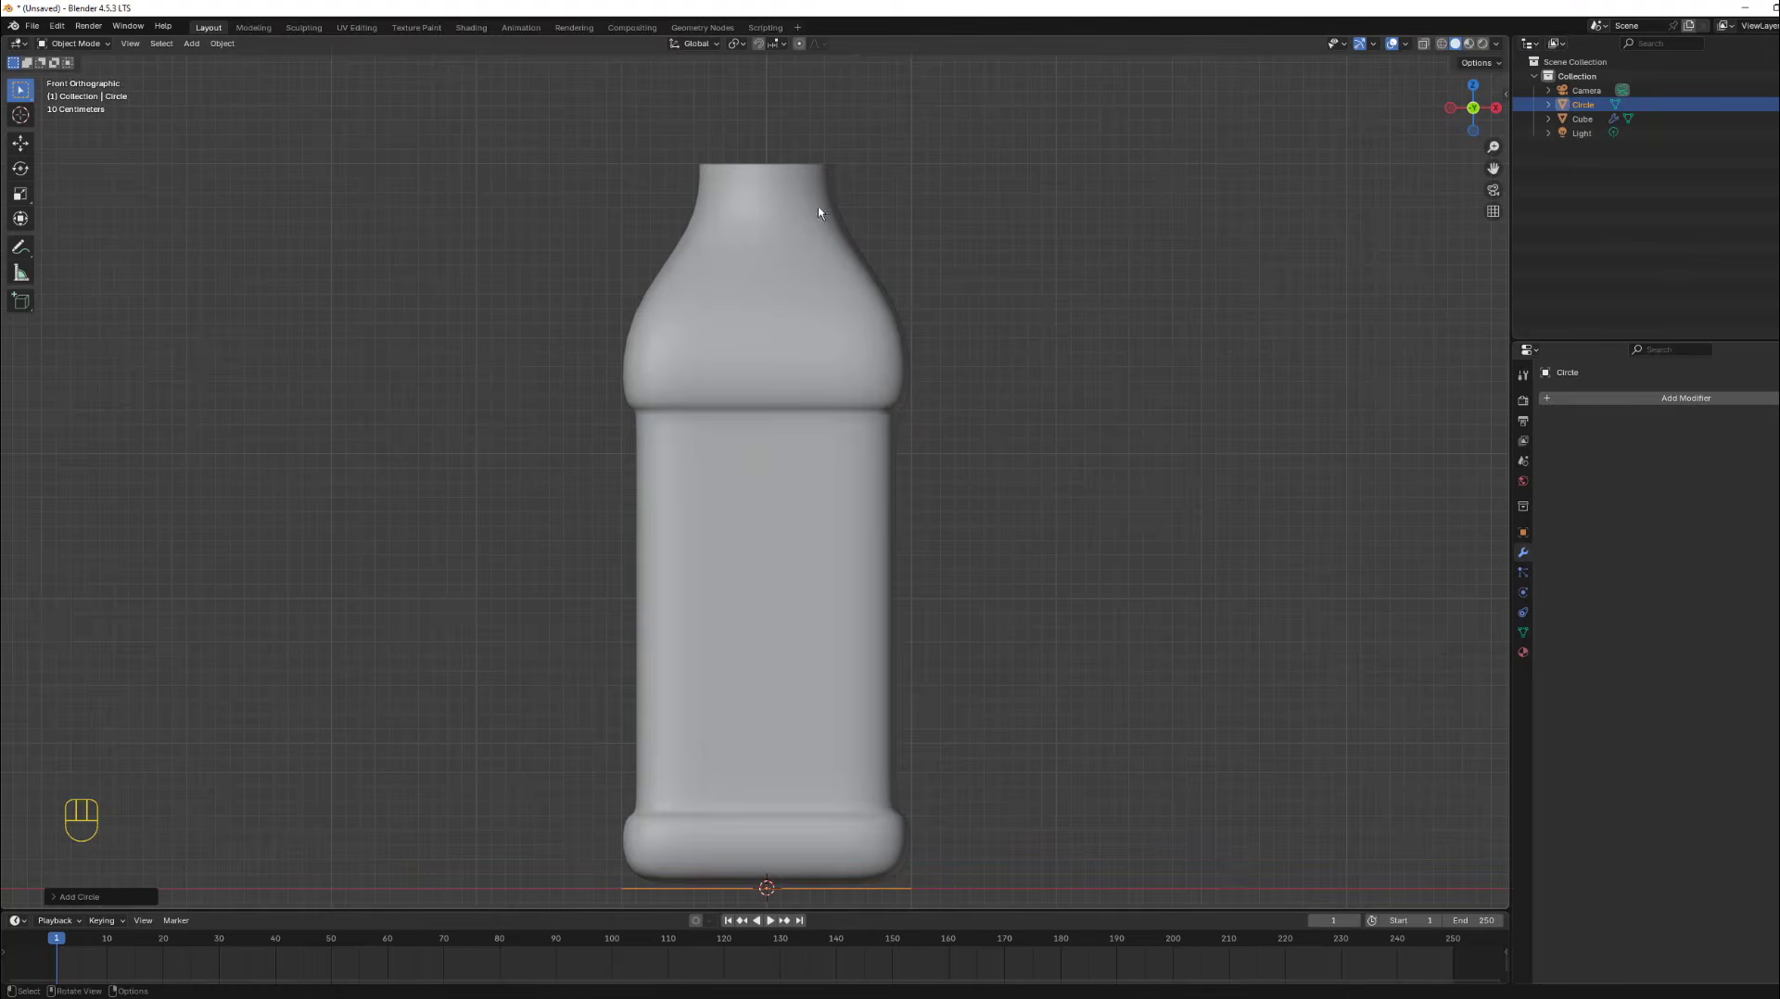
Enable snapping to edges and move the circle up along Z by about 5 m onto the neck's top rim.
click(760, 46)
click(780, 47)
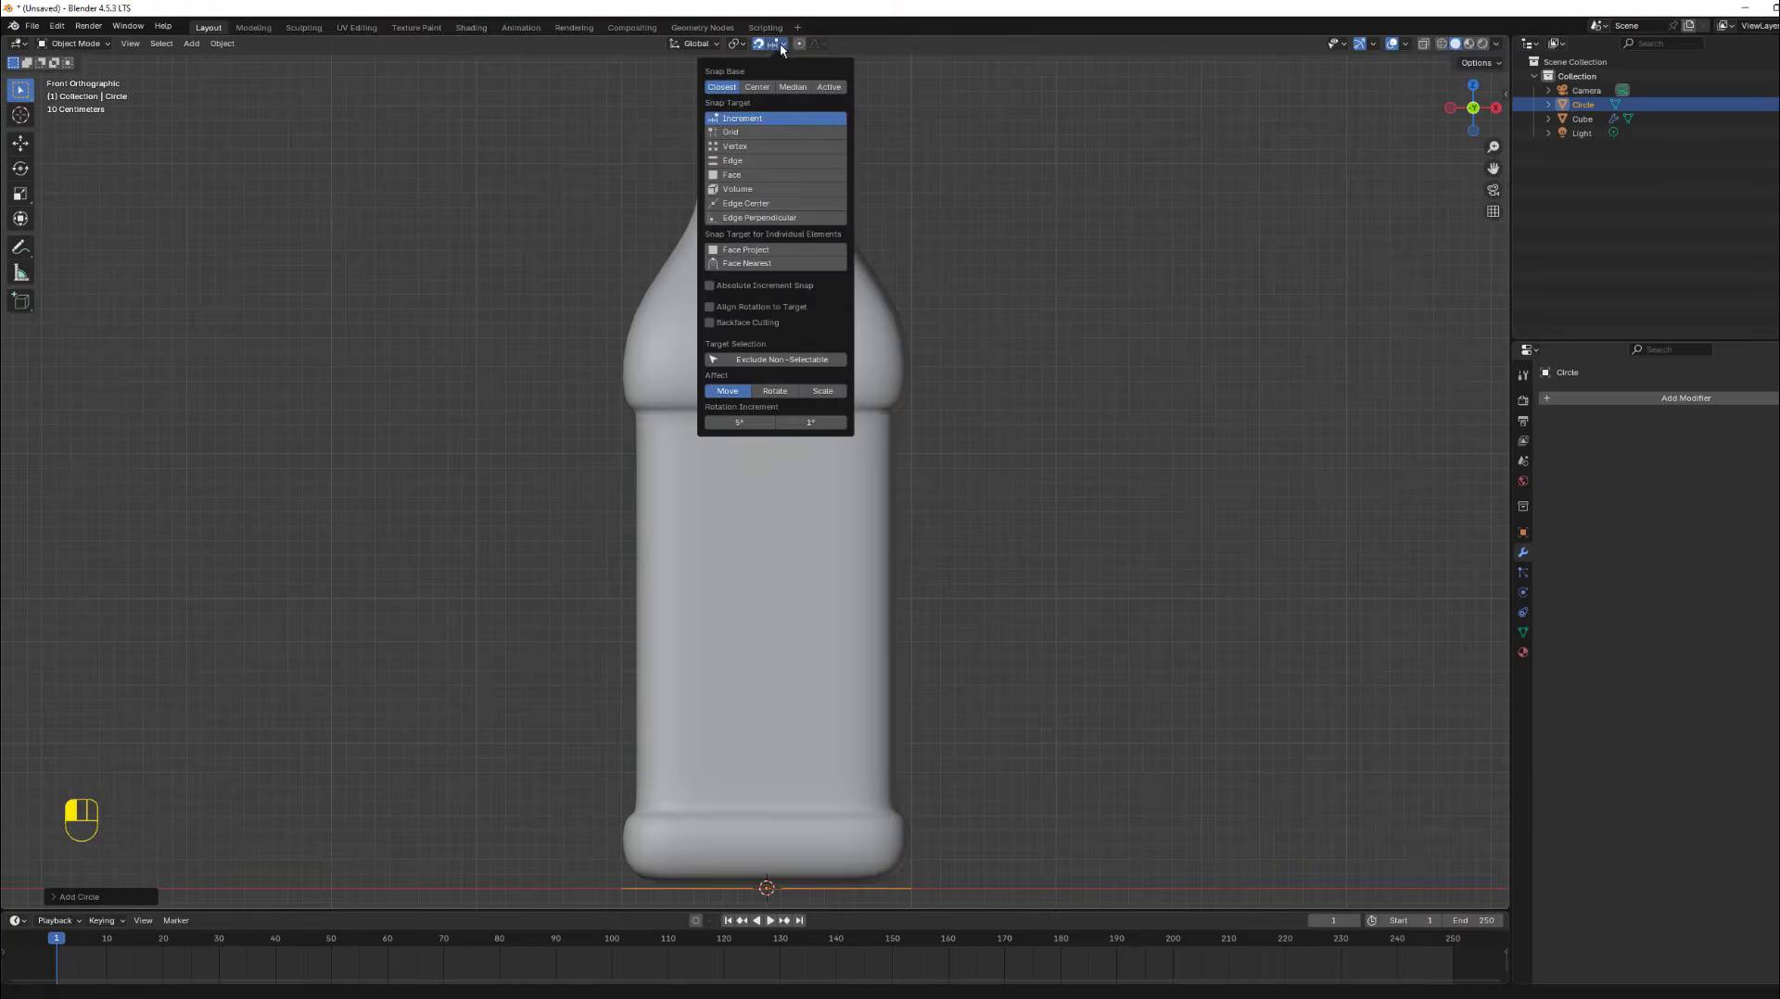
click(742, 162)
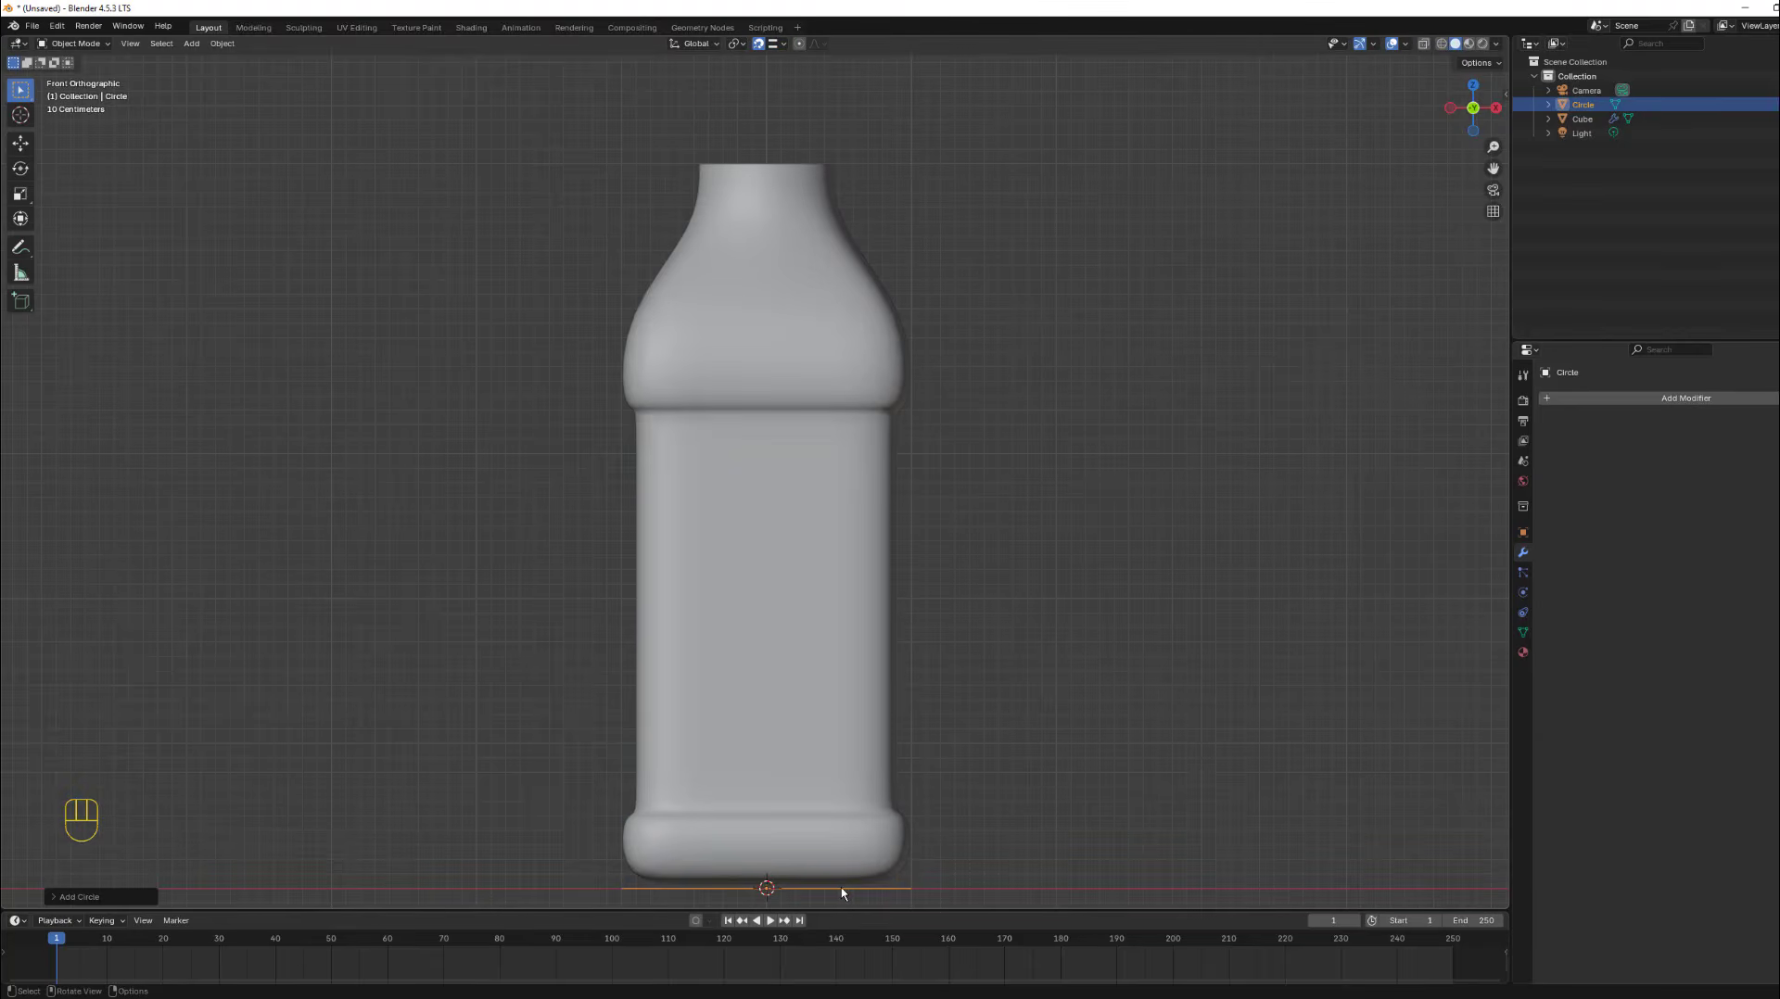
key(g)
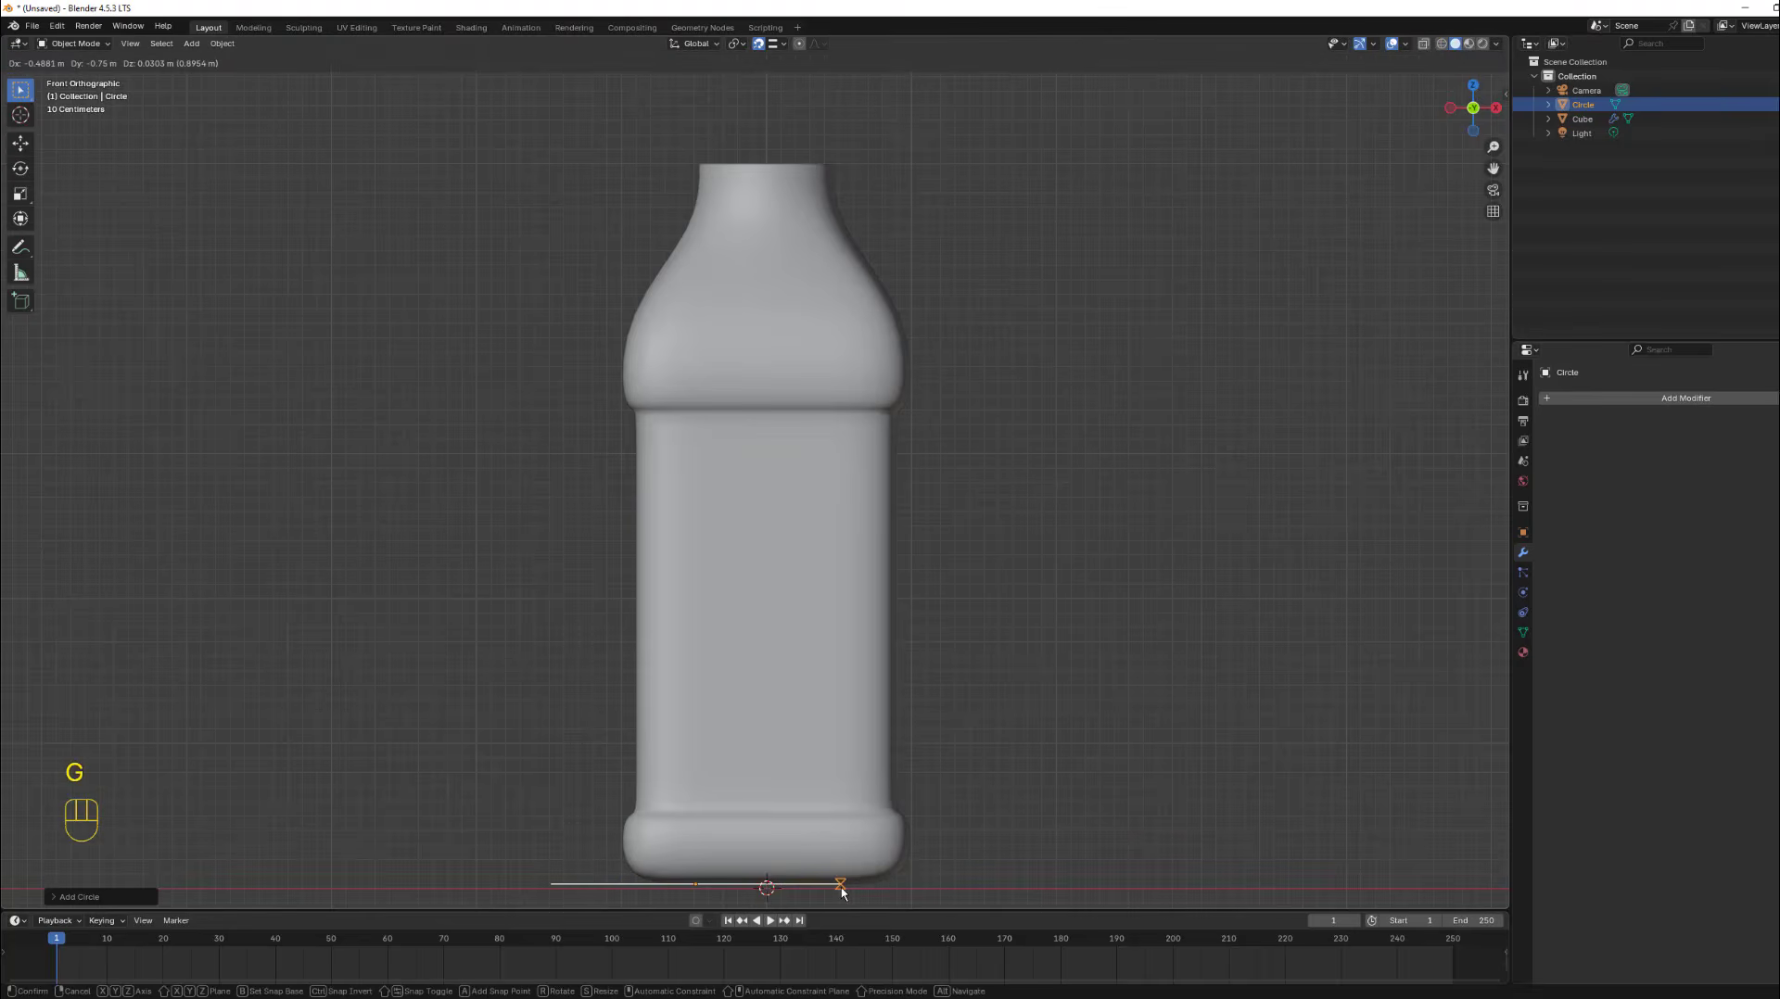
key(z)
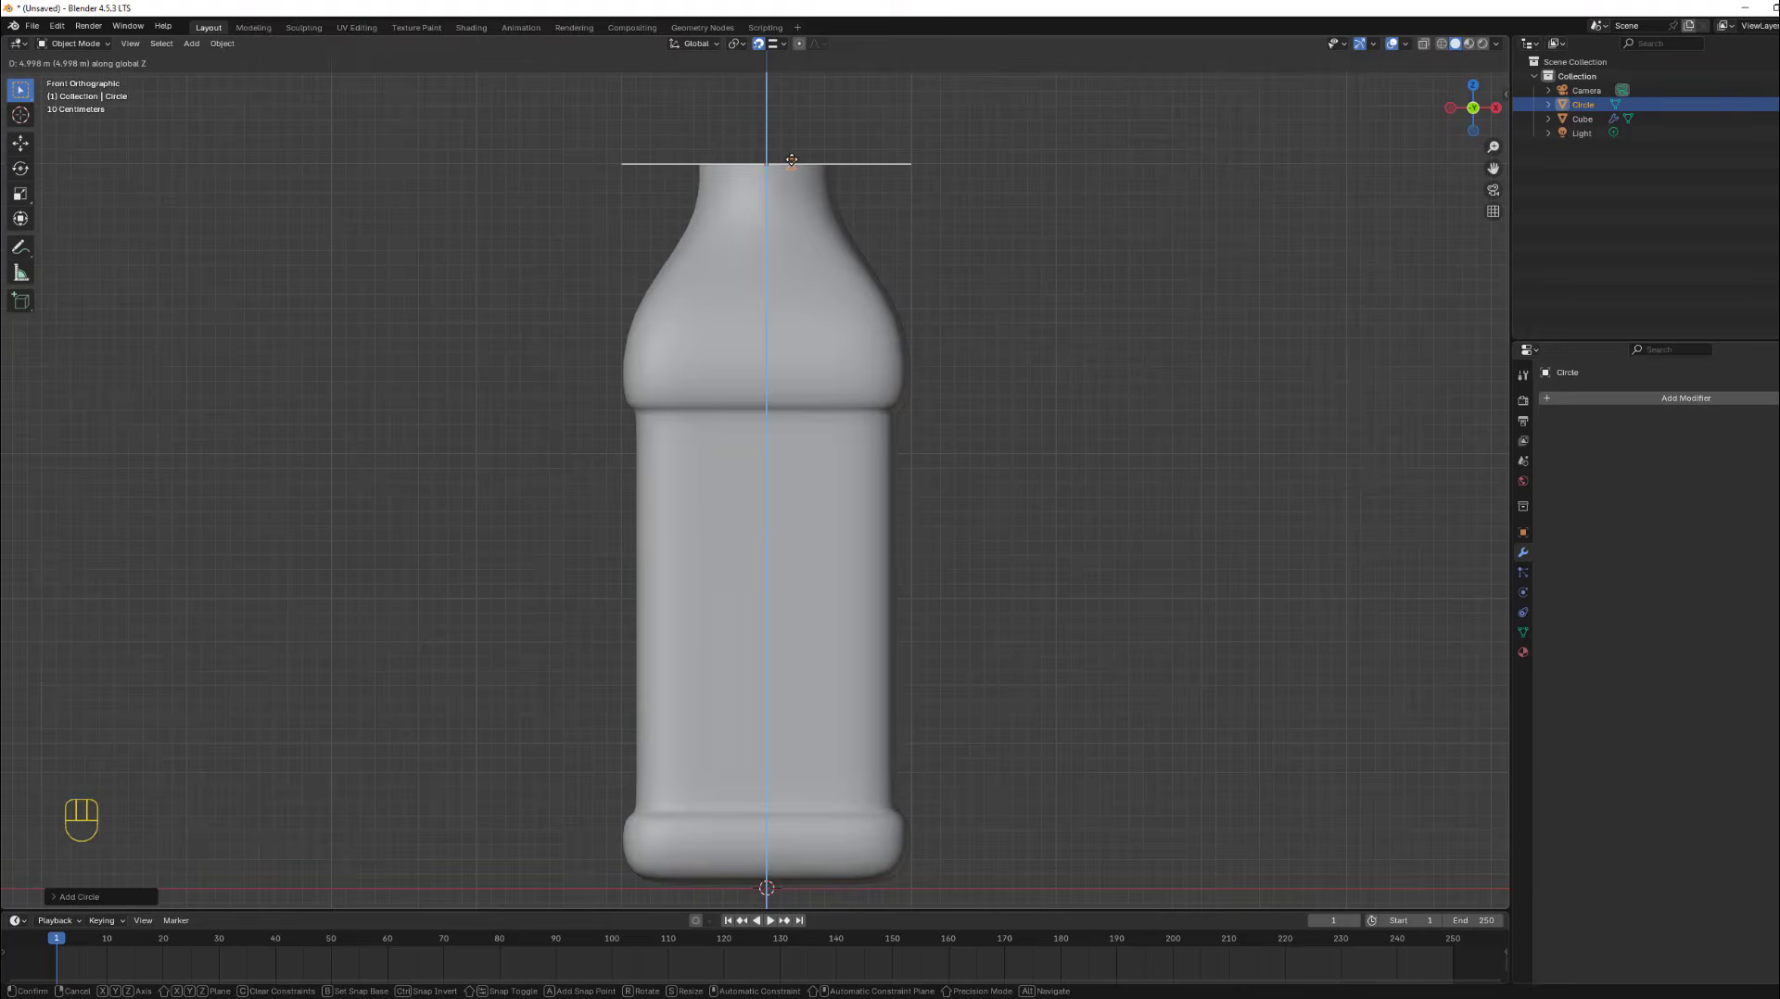
click(792, 161)
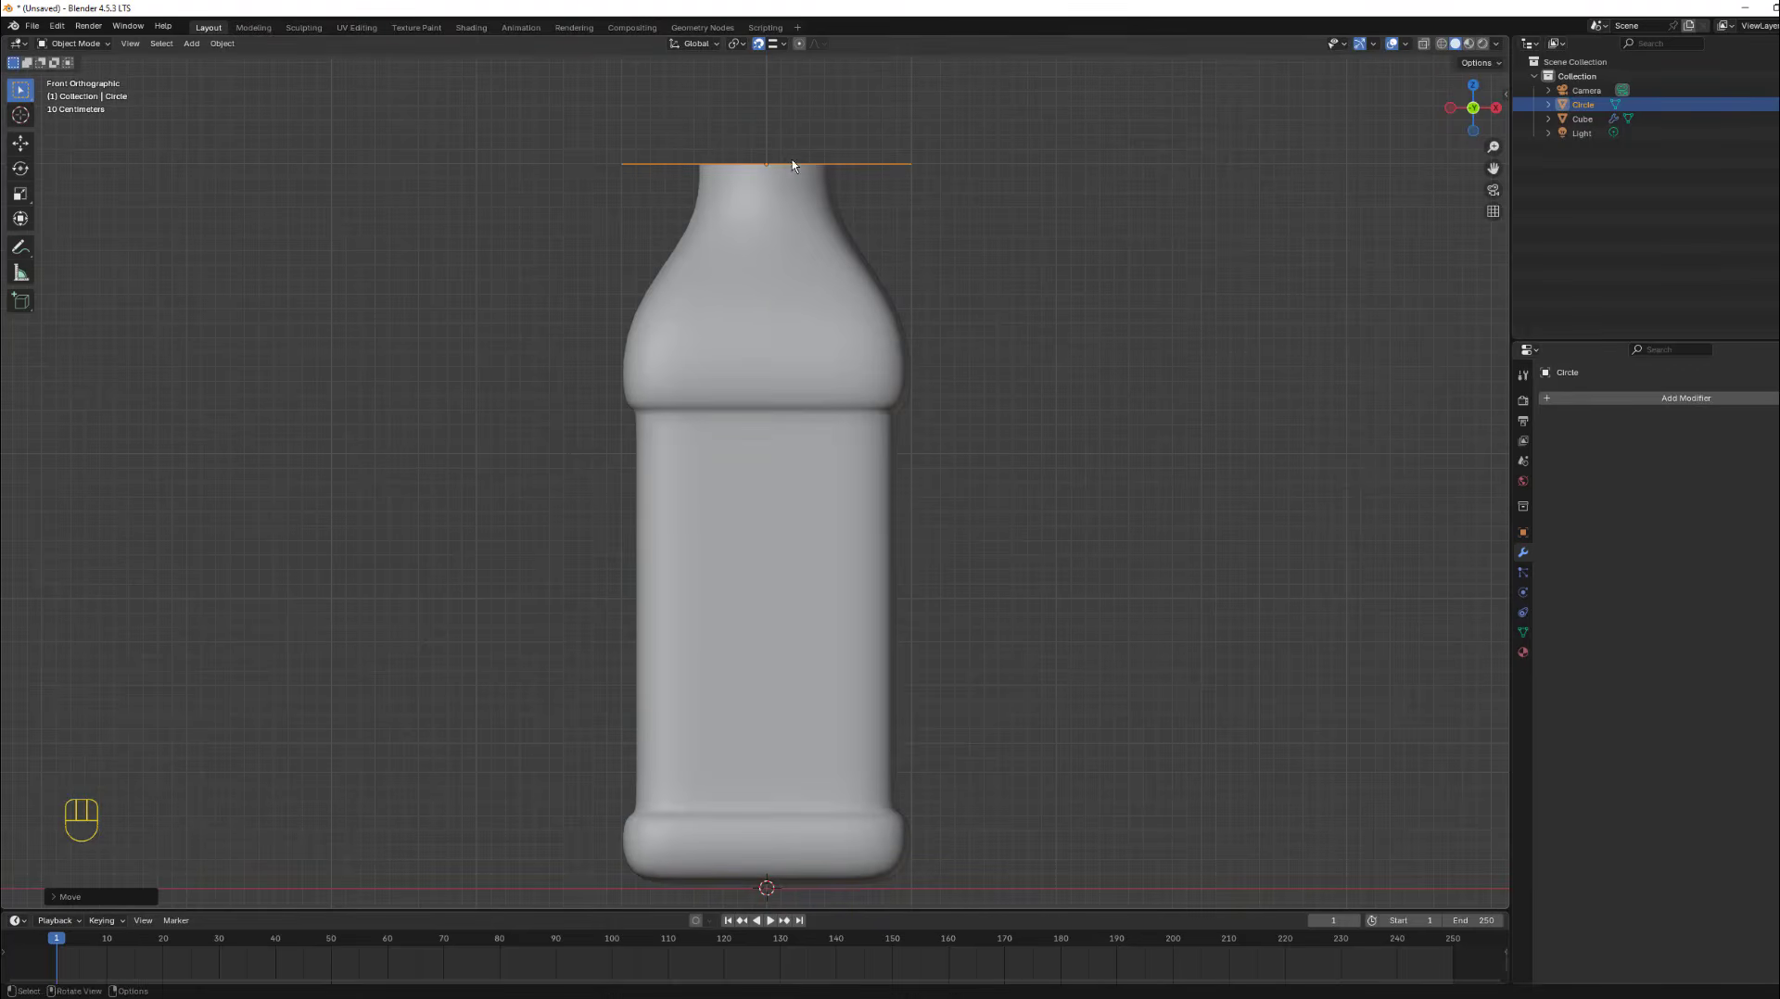
From the top view, scale the circle by about 0.469 to match the neck opening, and turn snapping off.
click(1473, 88)
scroll(895, 587, up, 2)
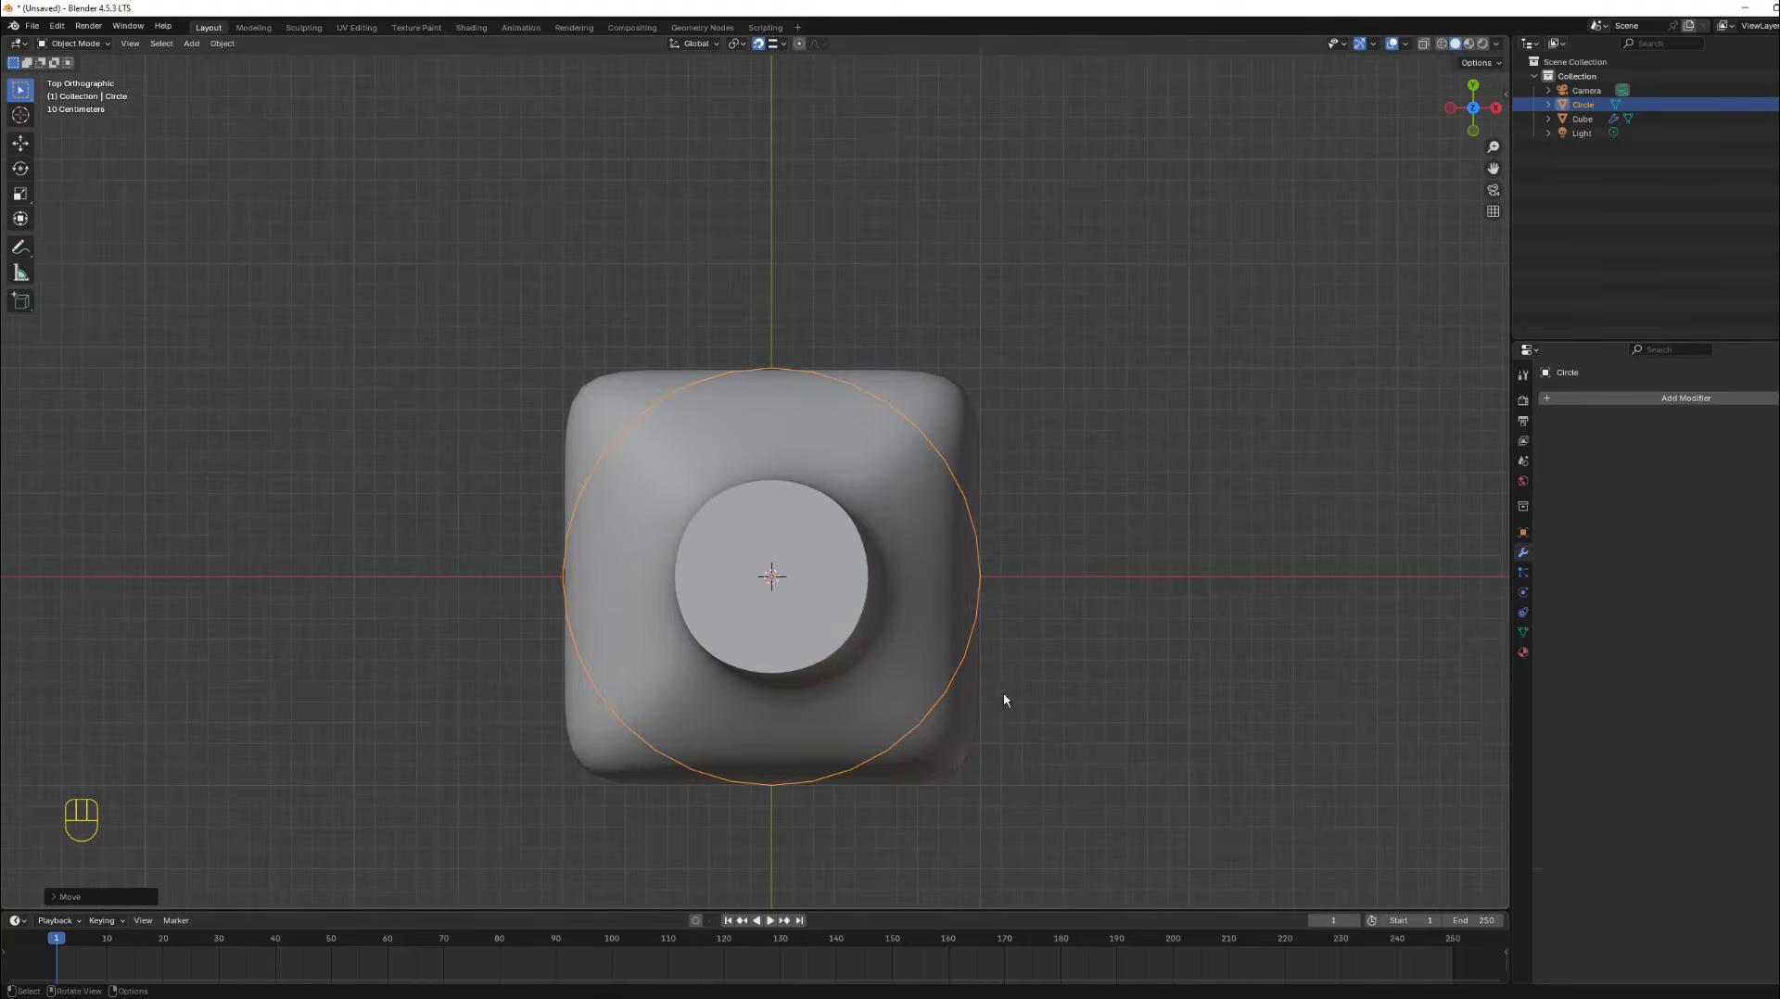
key(s)
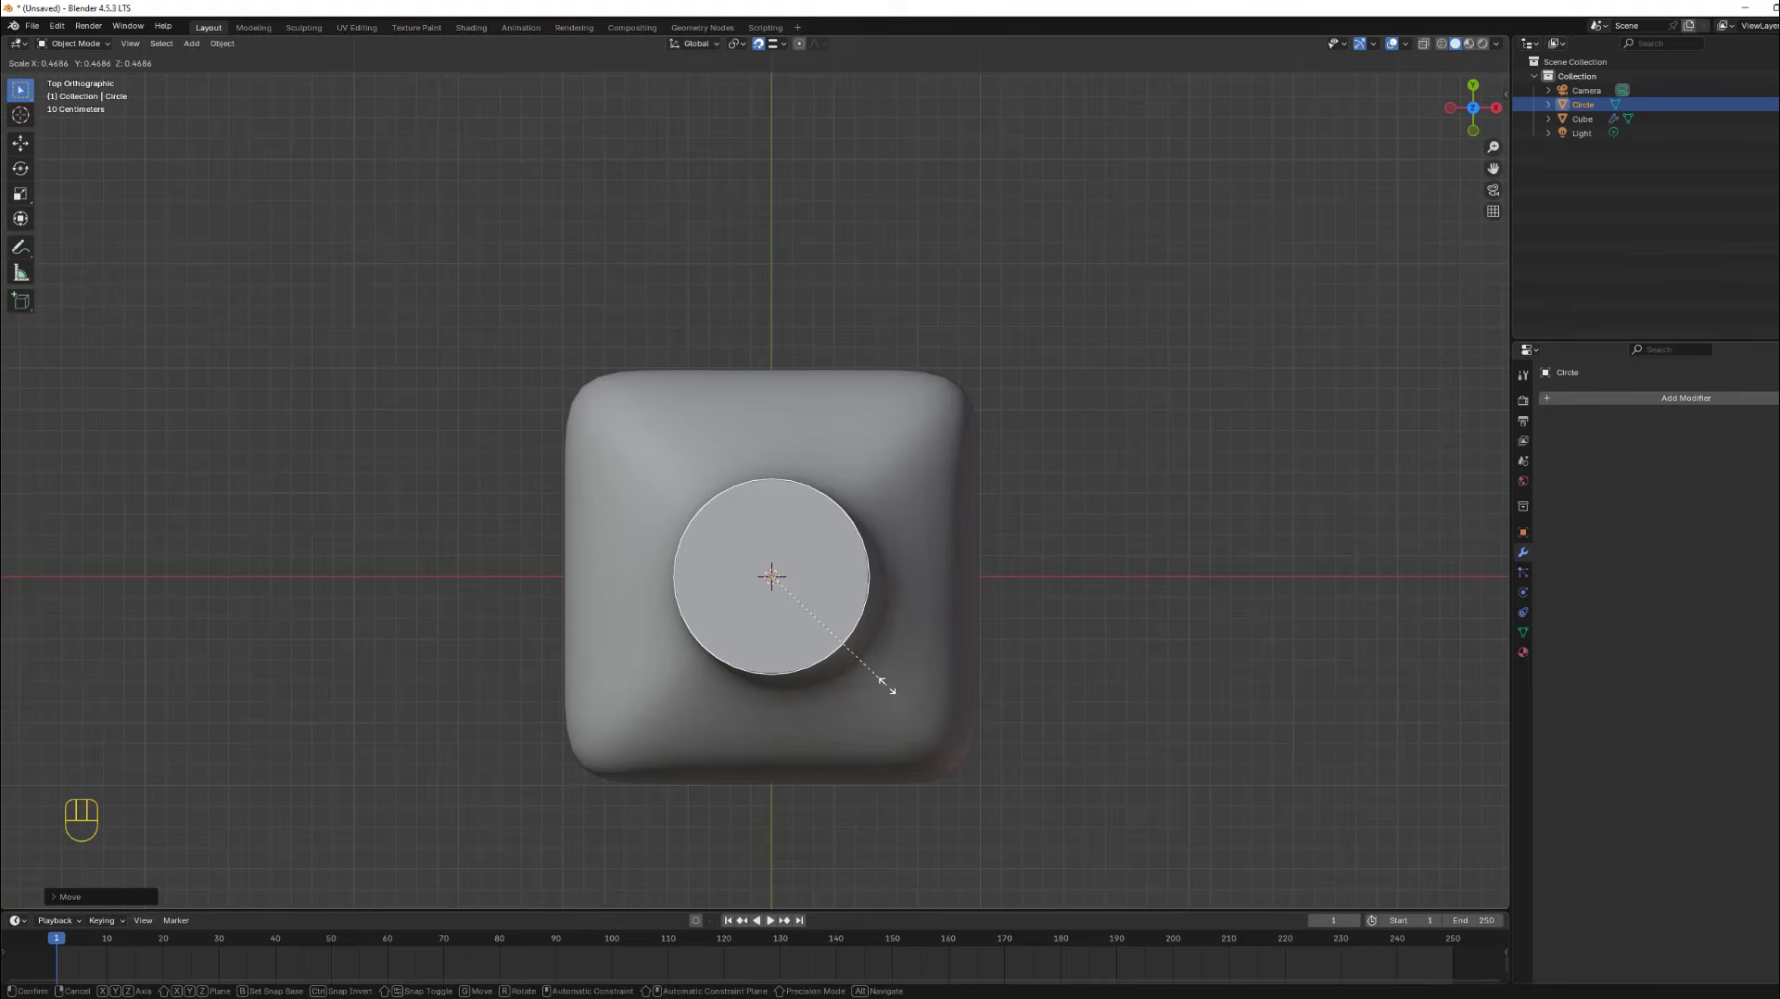
click(887, 686)
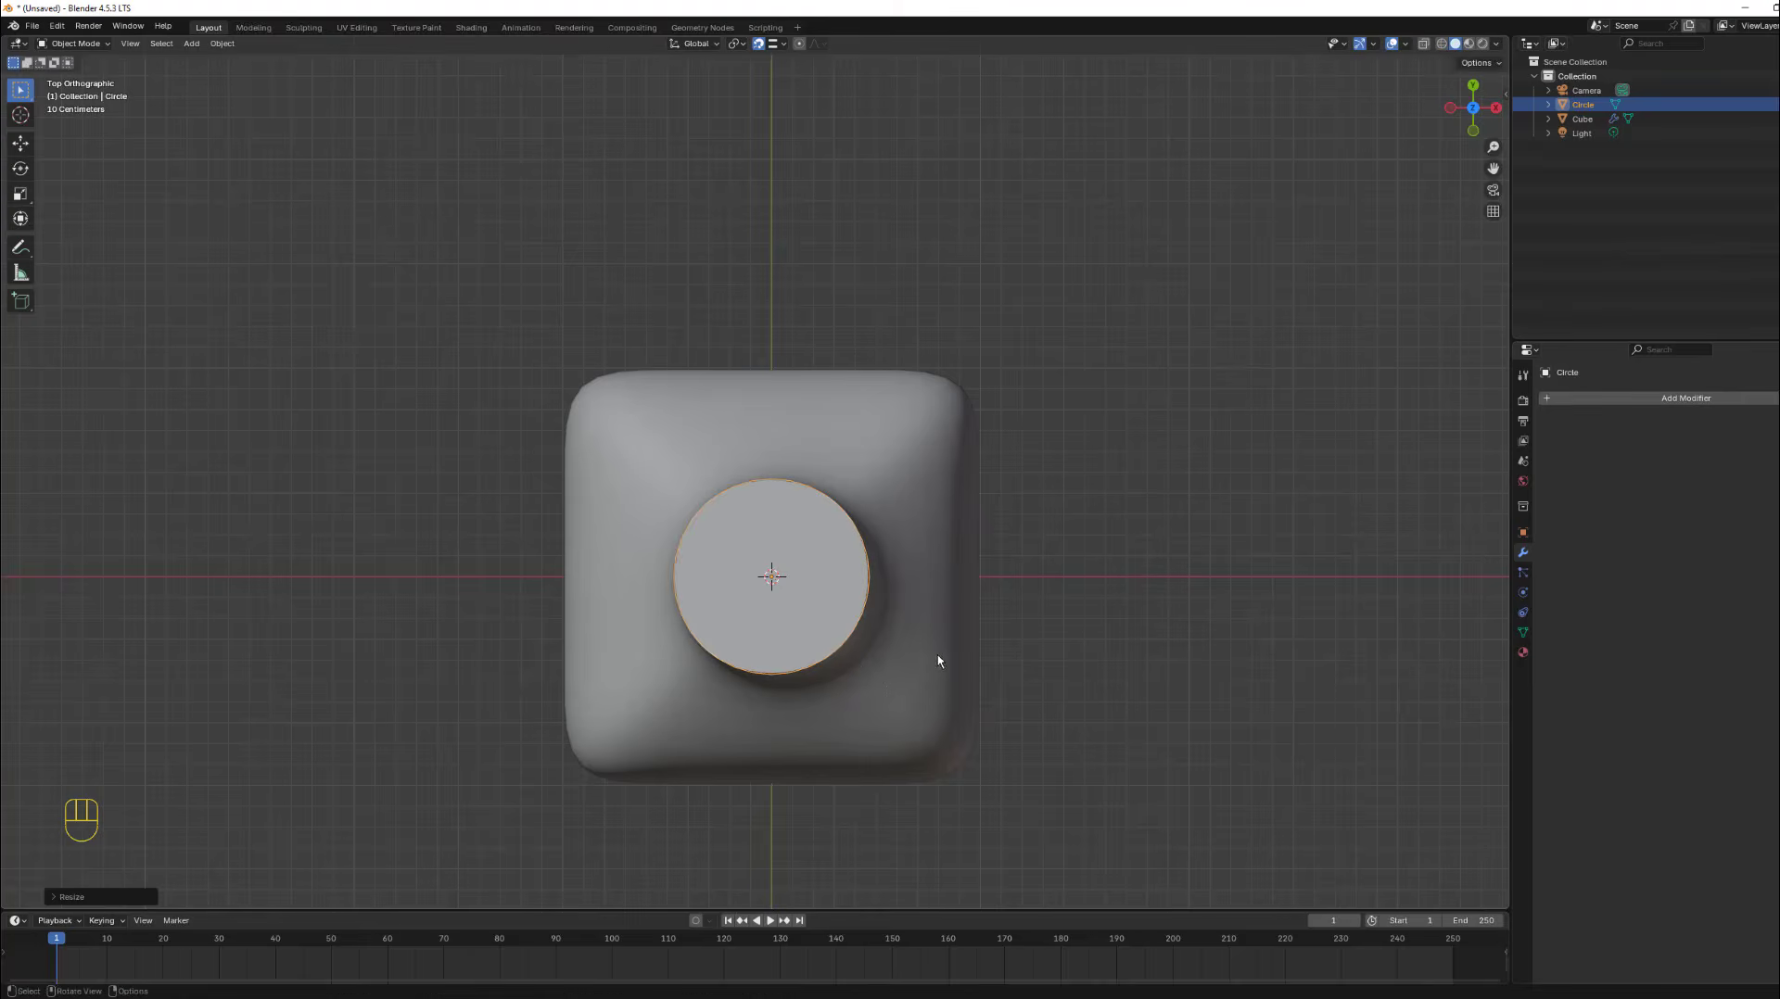
middle_drag(938, 654, 937, 590)
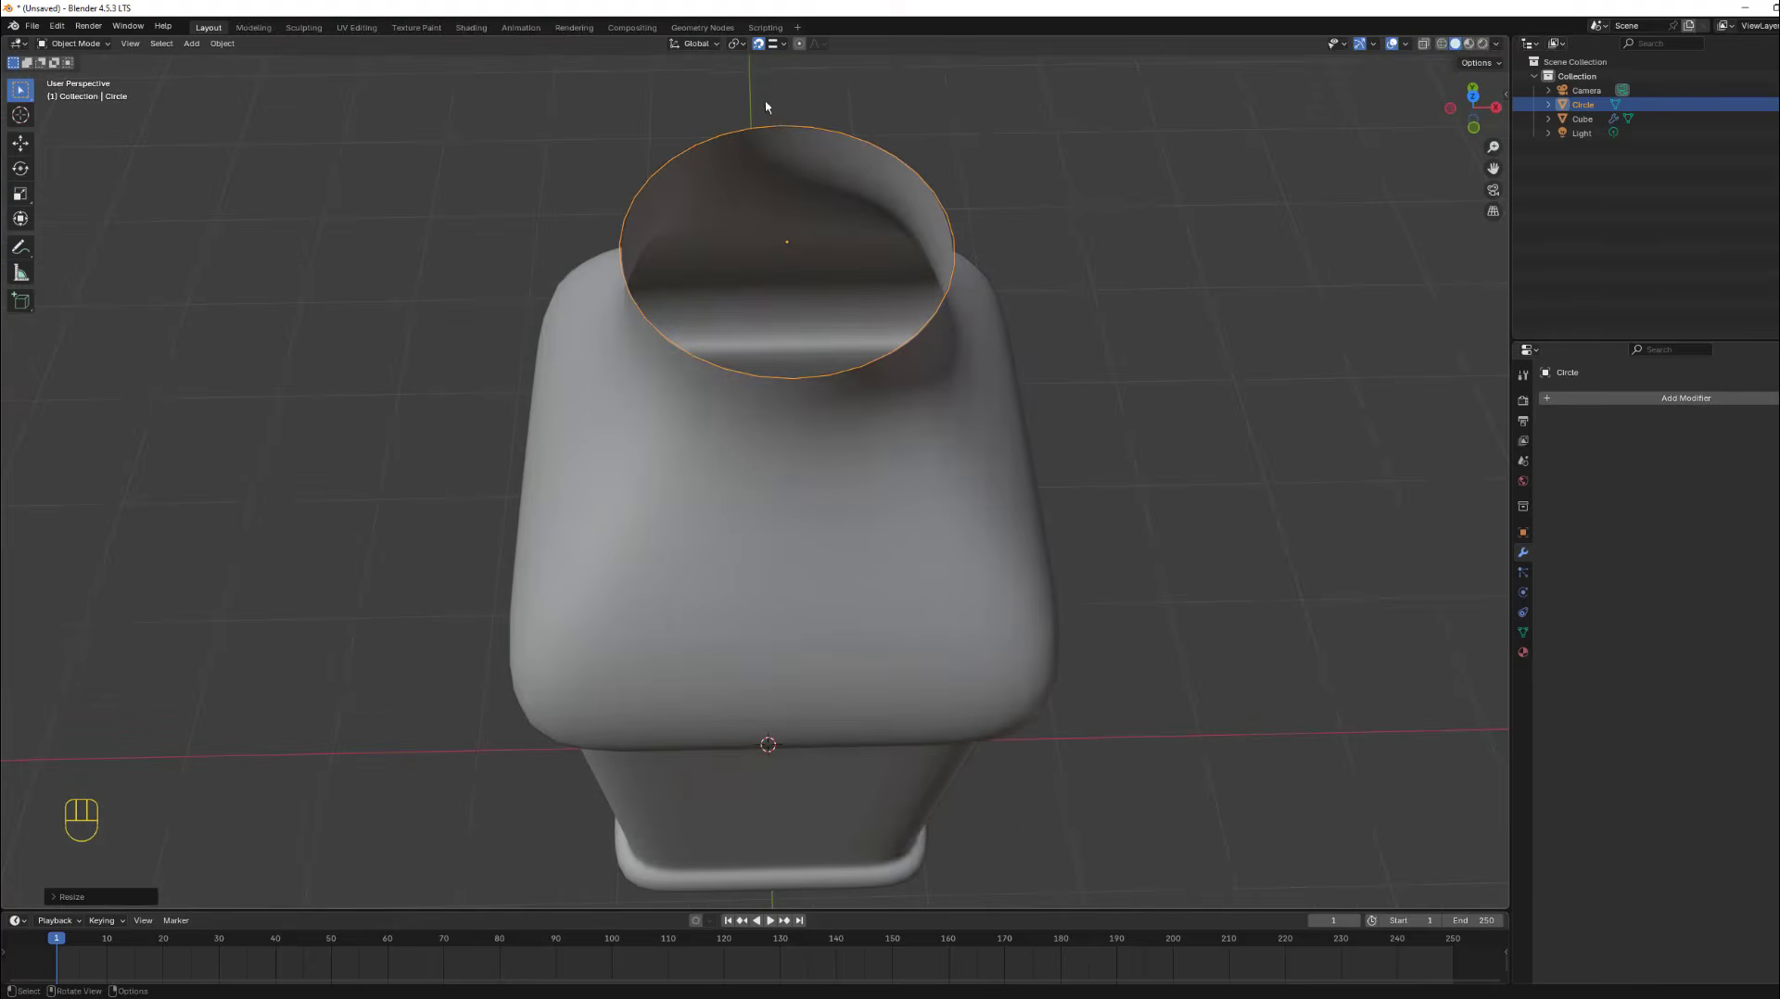
click(759, 44)
scroll(933, 396, down, 2)
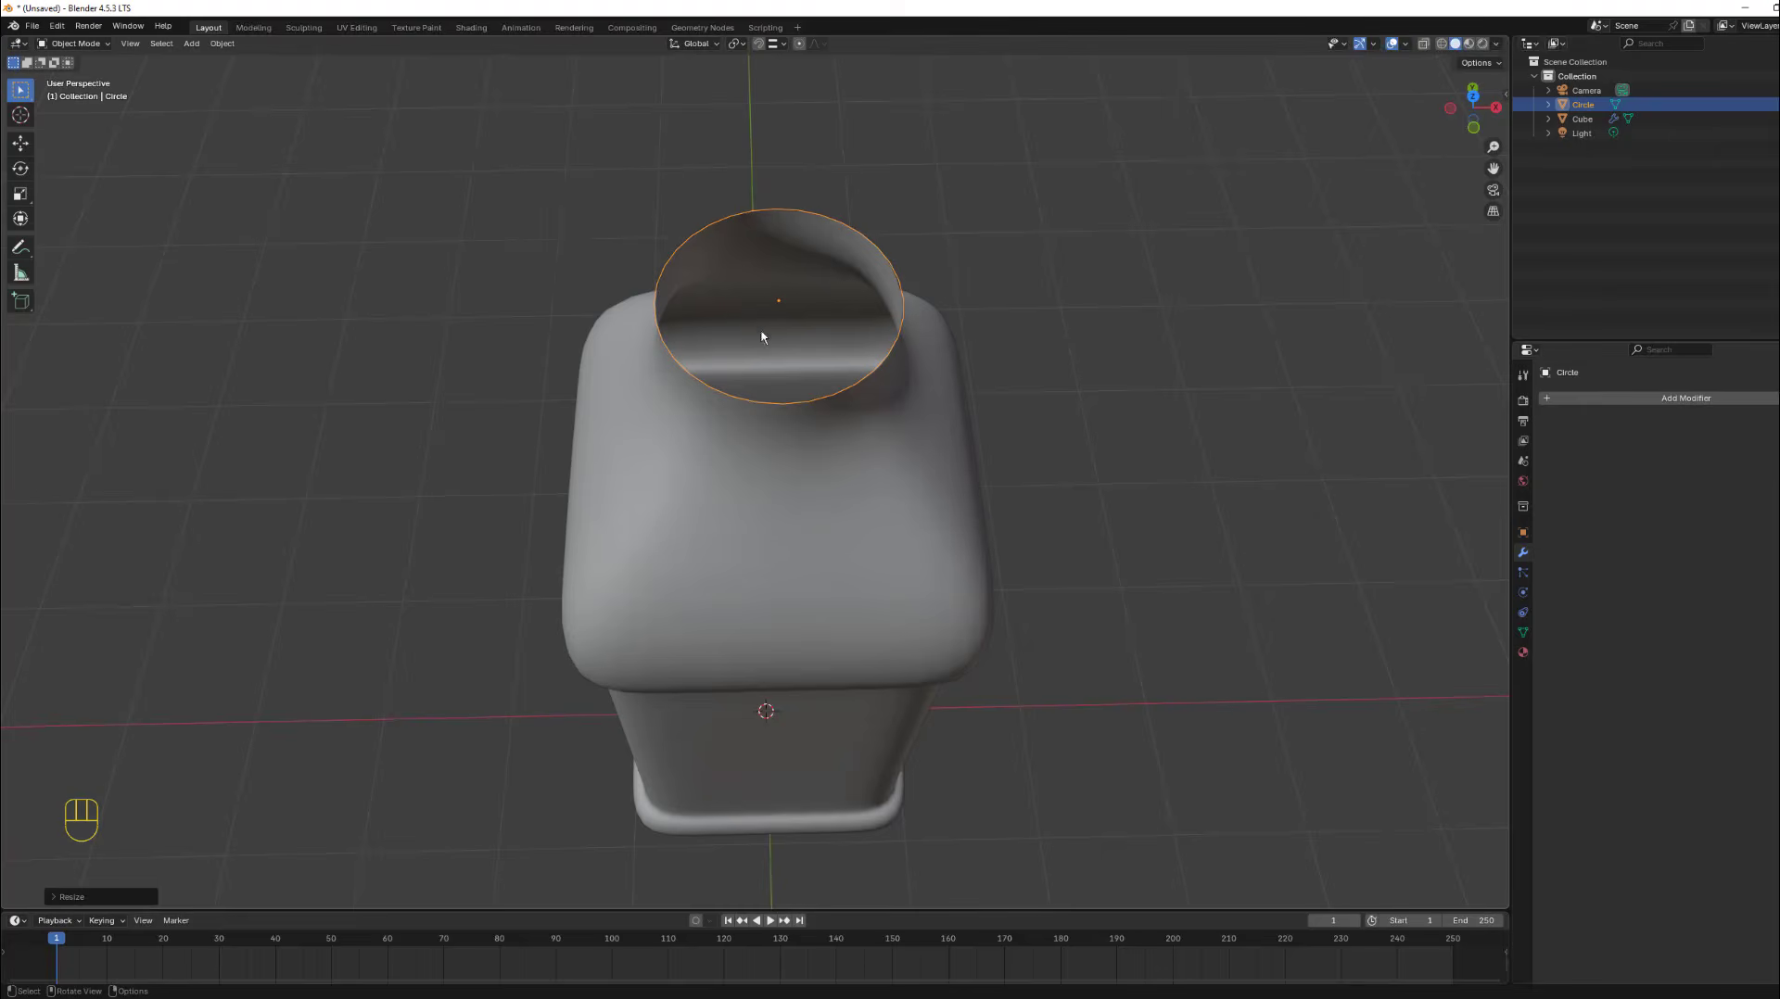
In Edit Mode, extrude the cap circle outward and scale it by about 1.06 to form a thin flat ring around the neck opening.
key(Tab)
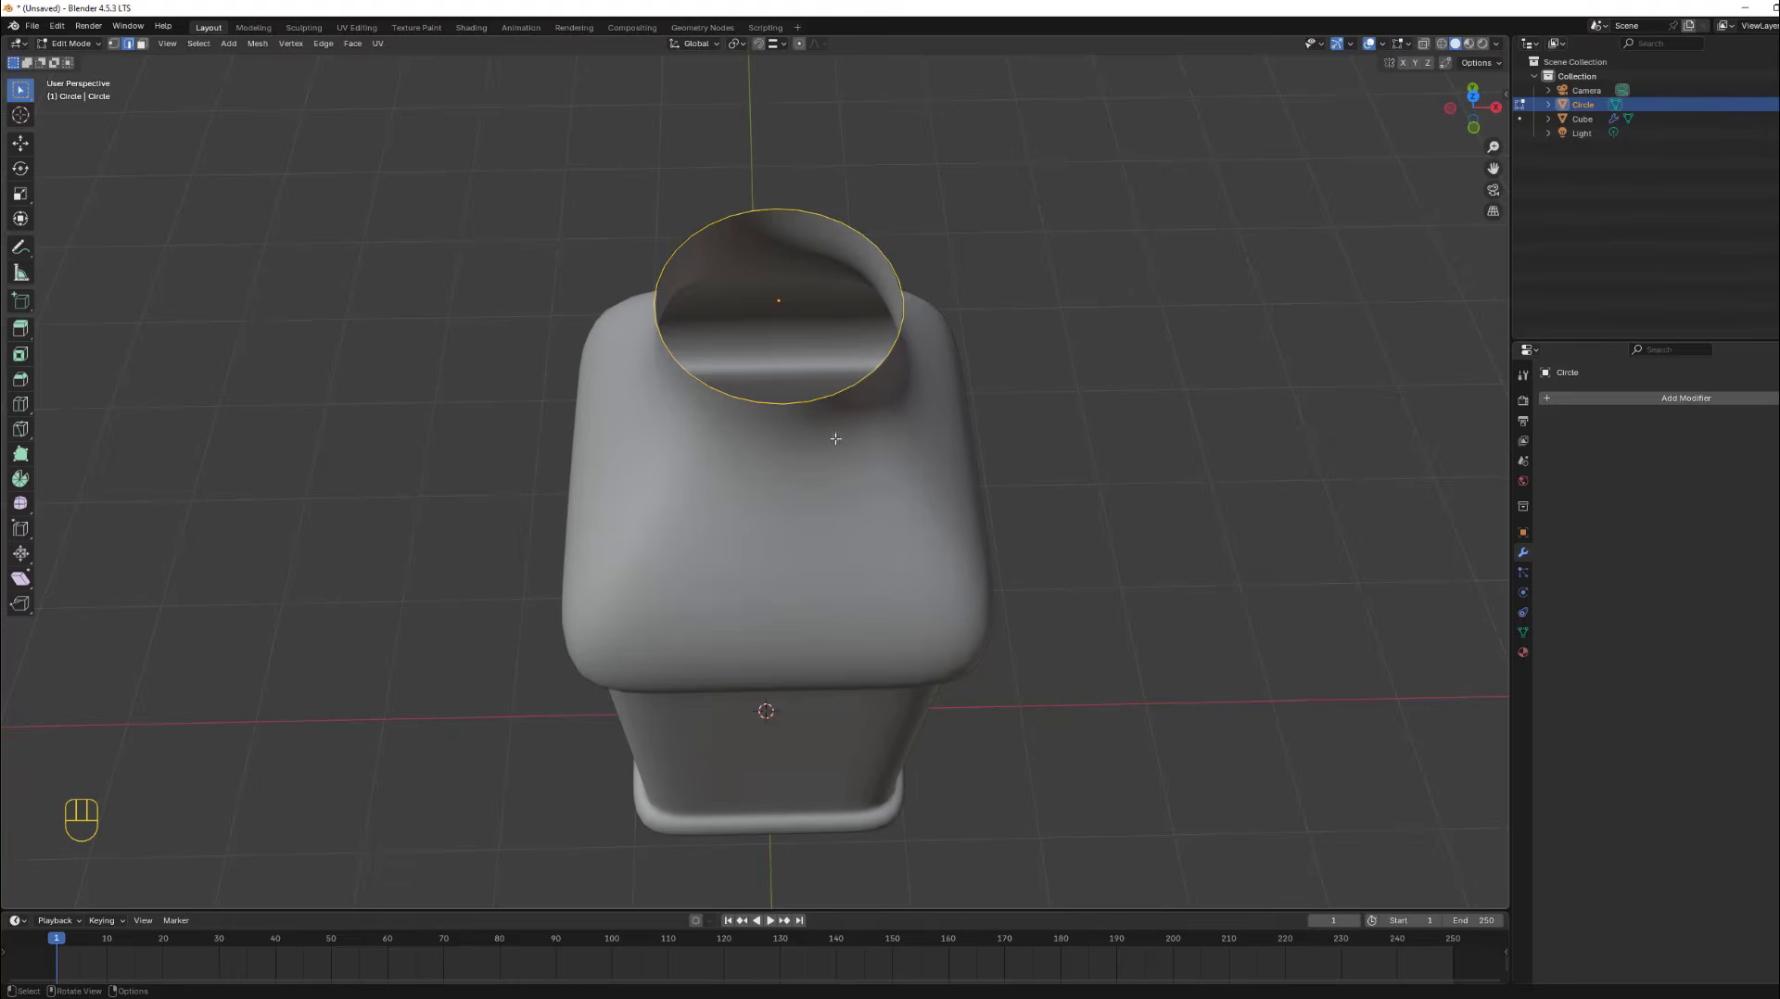
key(e)
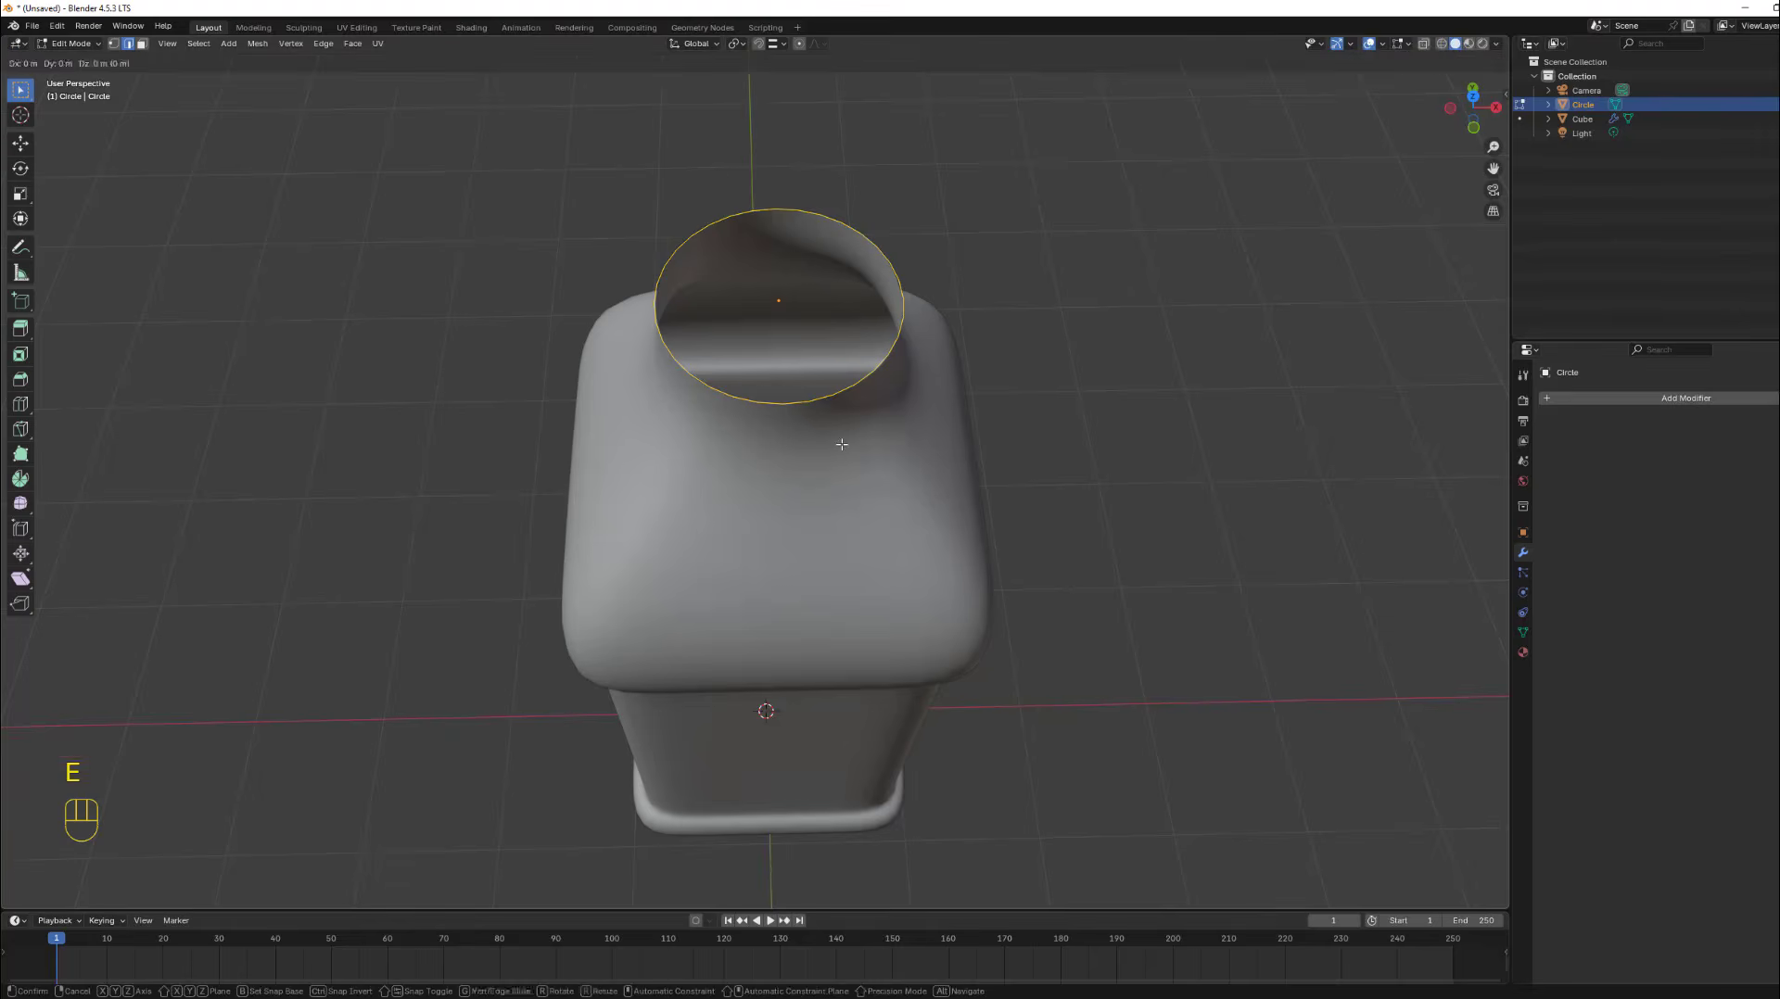
key(s)
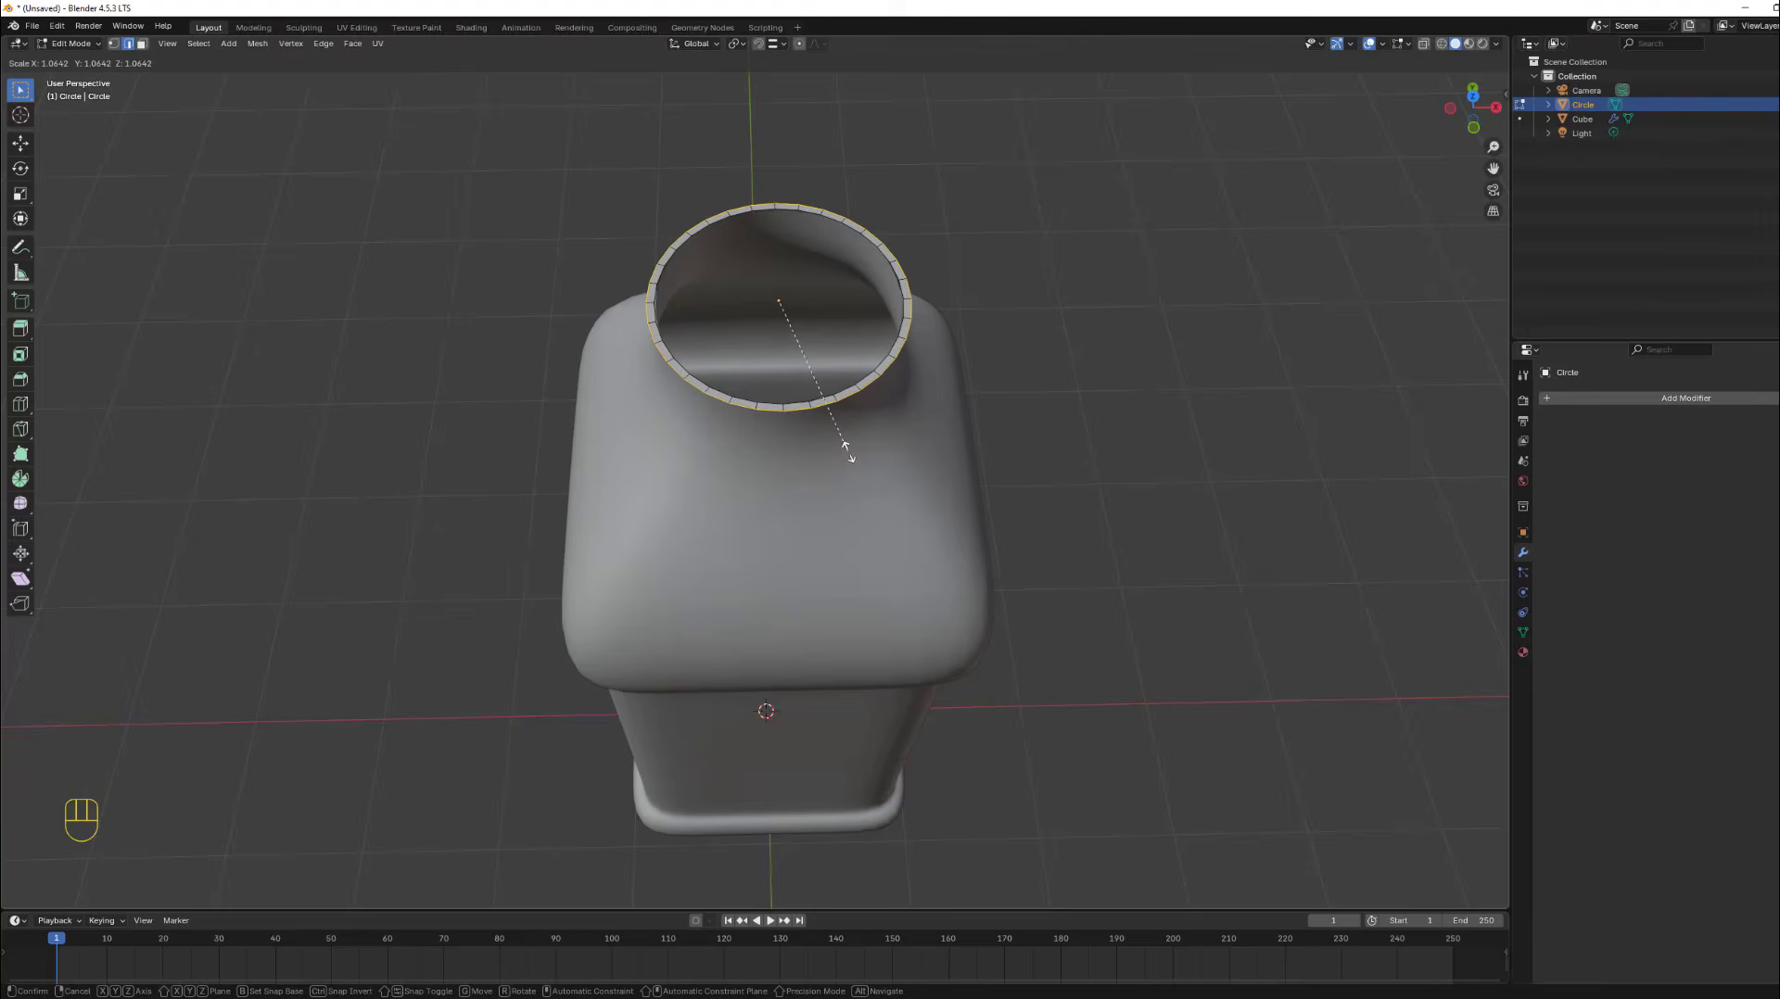
click(845, 451)
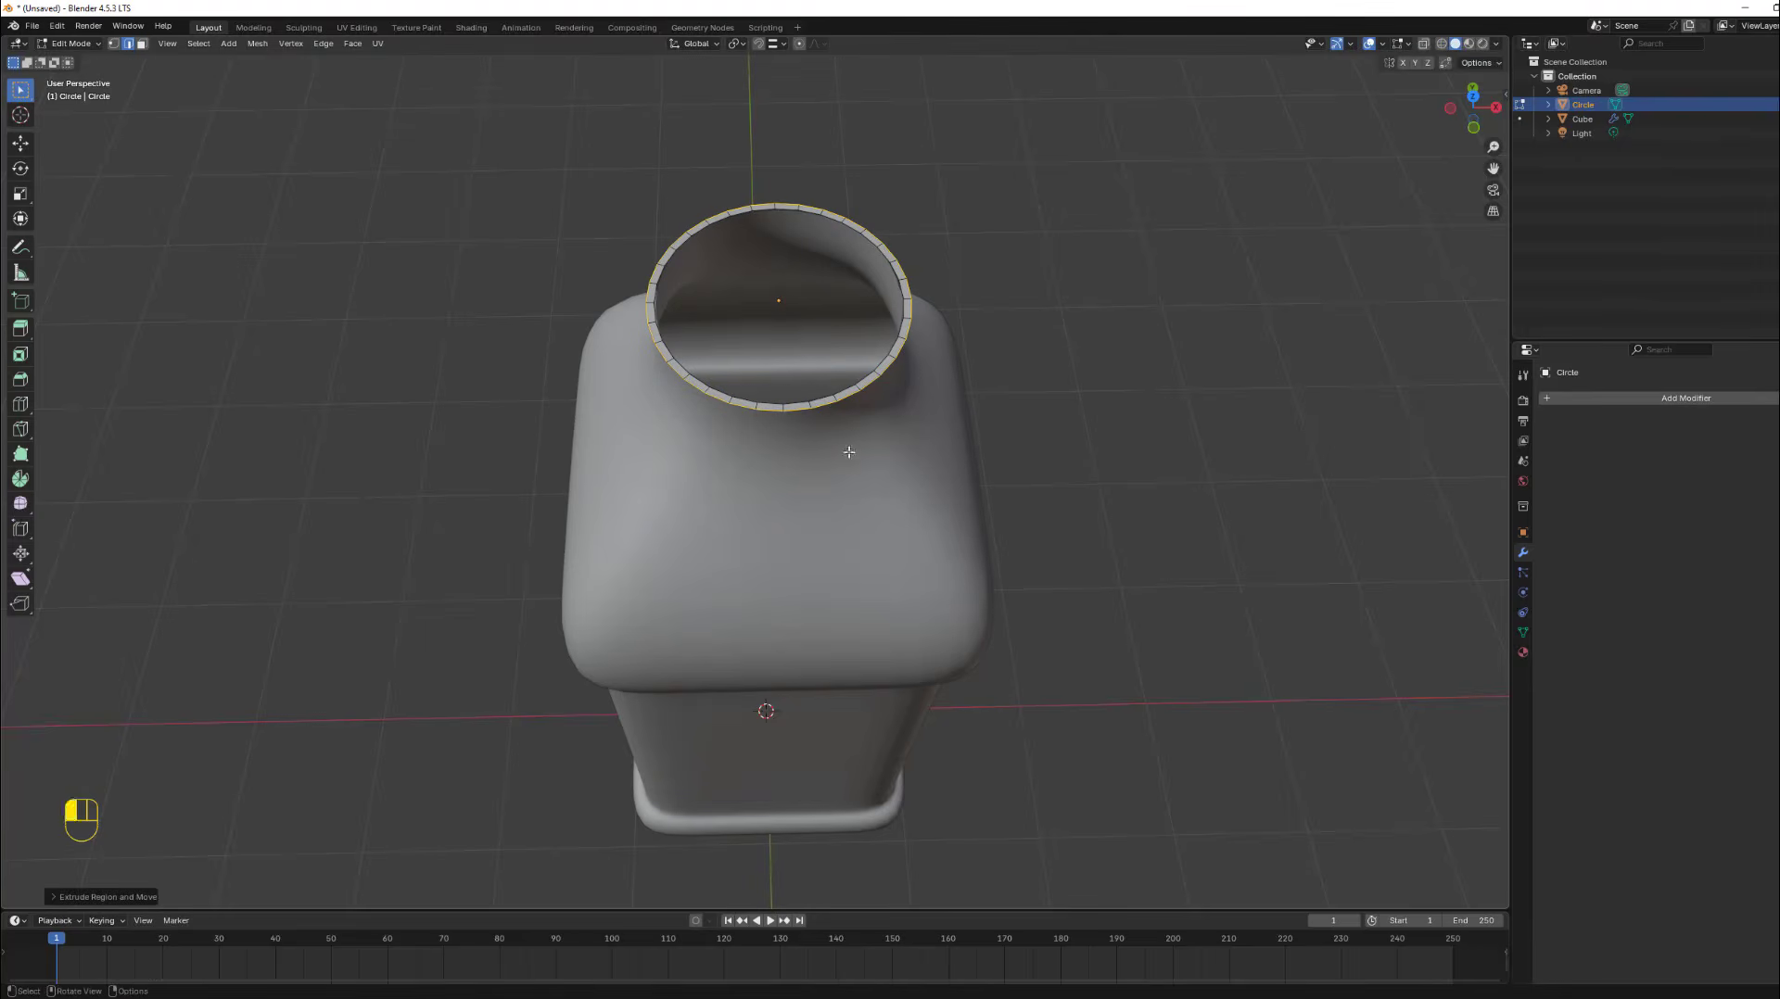
From the front view, extrude the ring's outer edge loop up along Z by about 0.2 m to form the cap's lower band.
click(1474, 128)
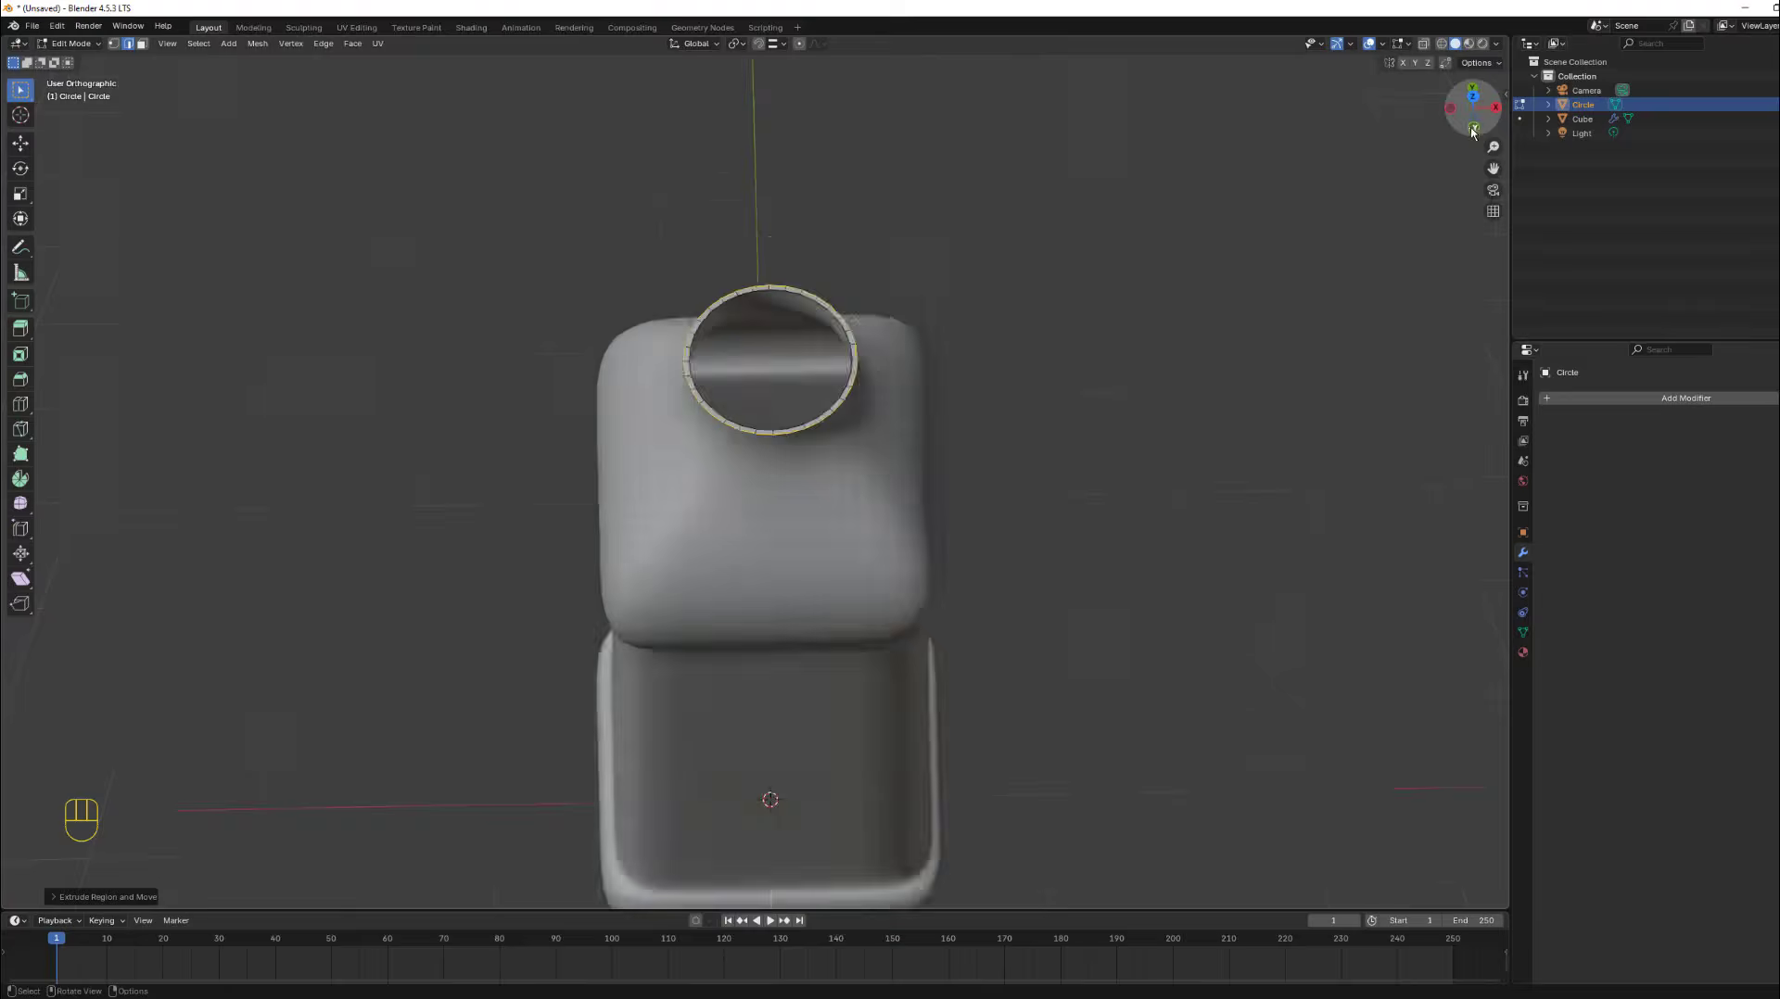
shift+middle_drag(965, 211, 954, 427)
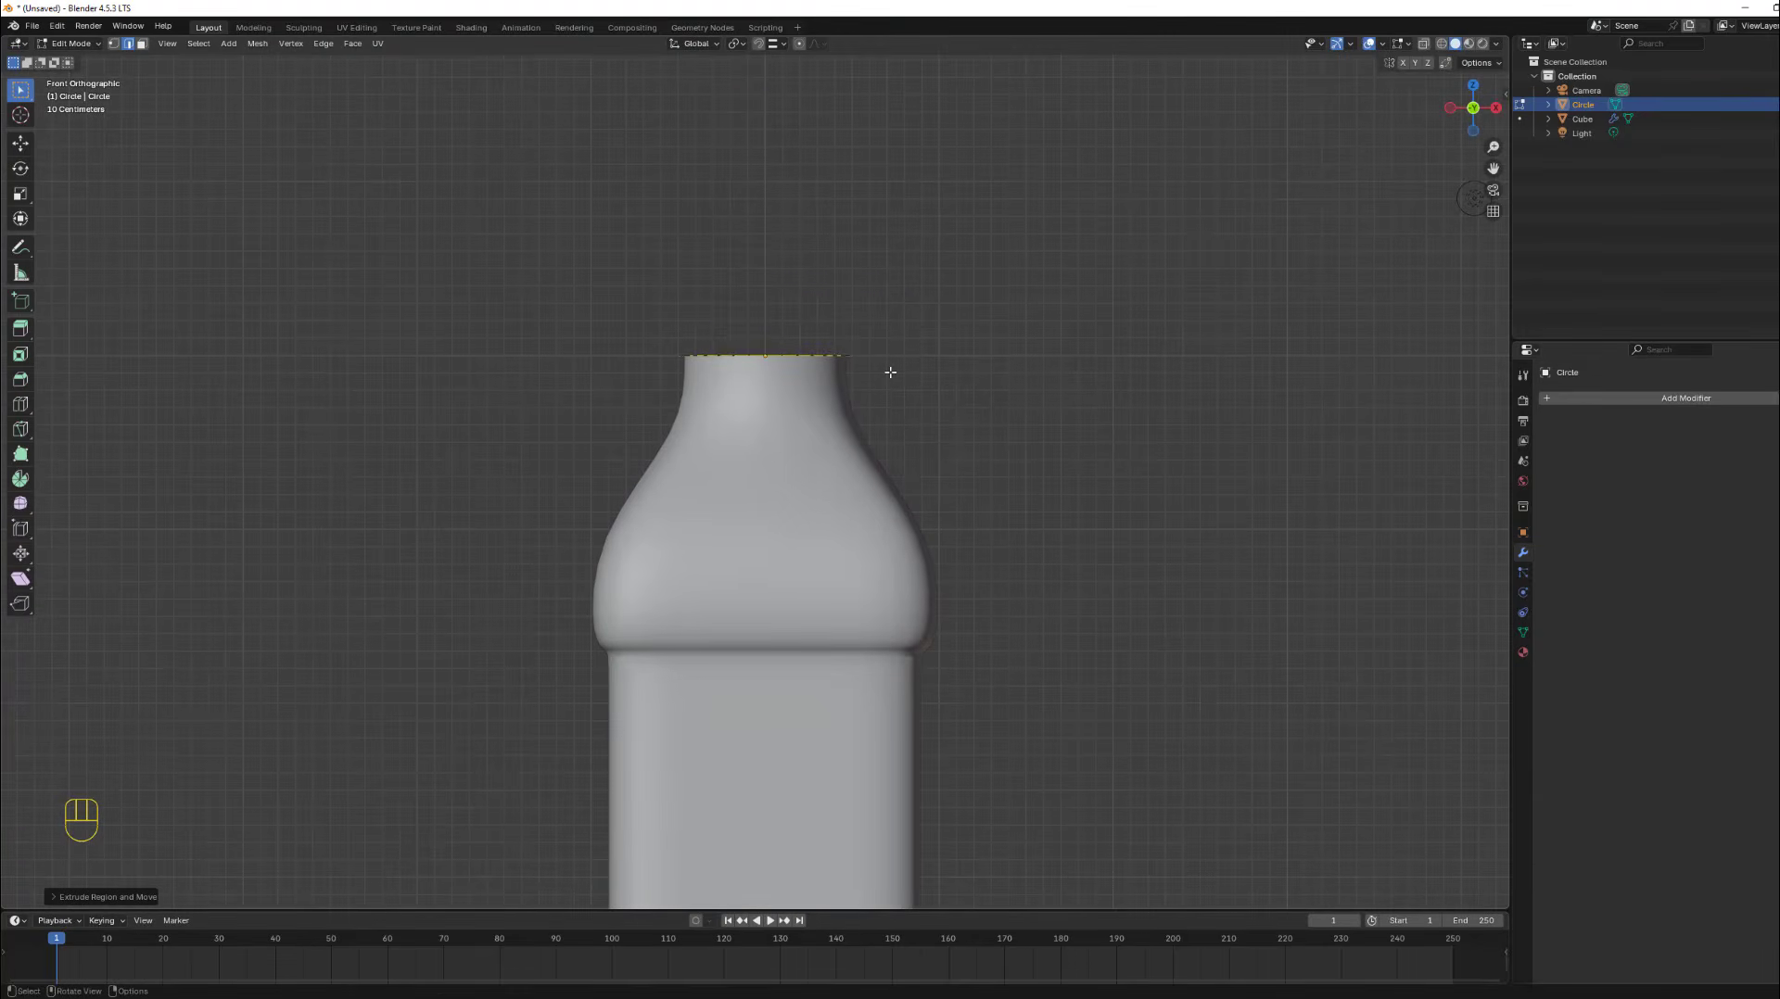
key(e)
key(z)
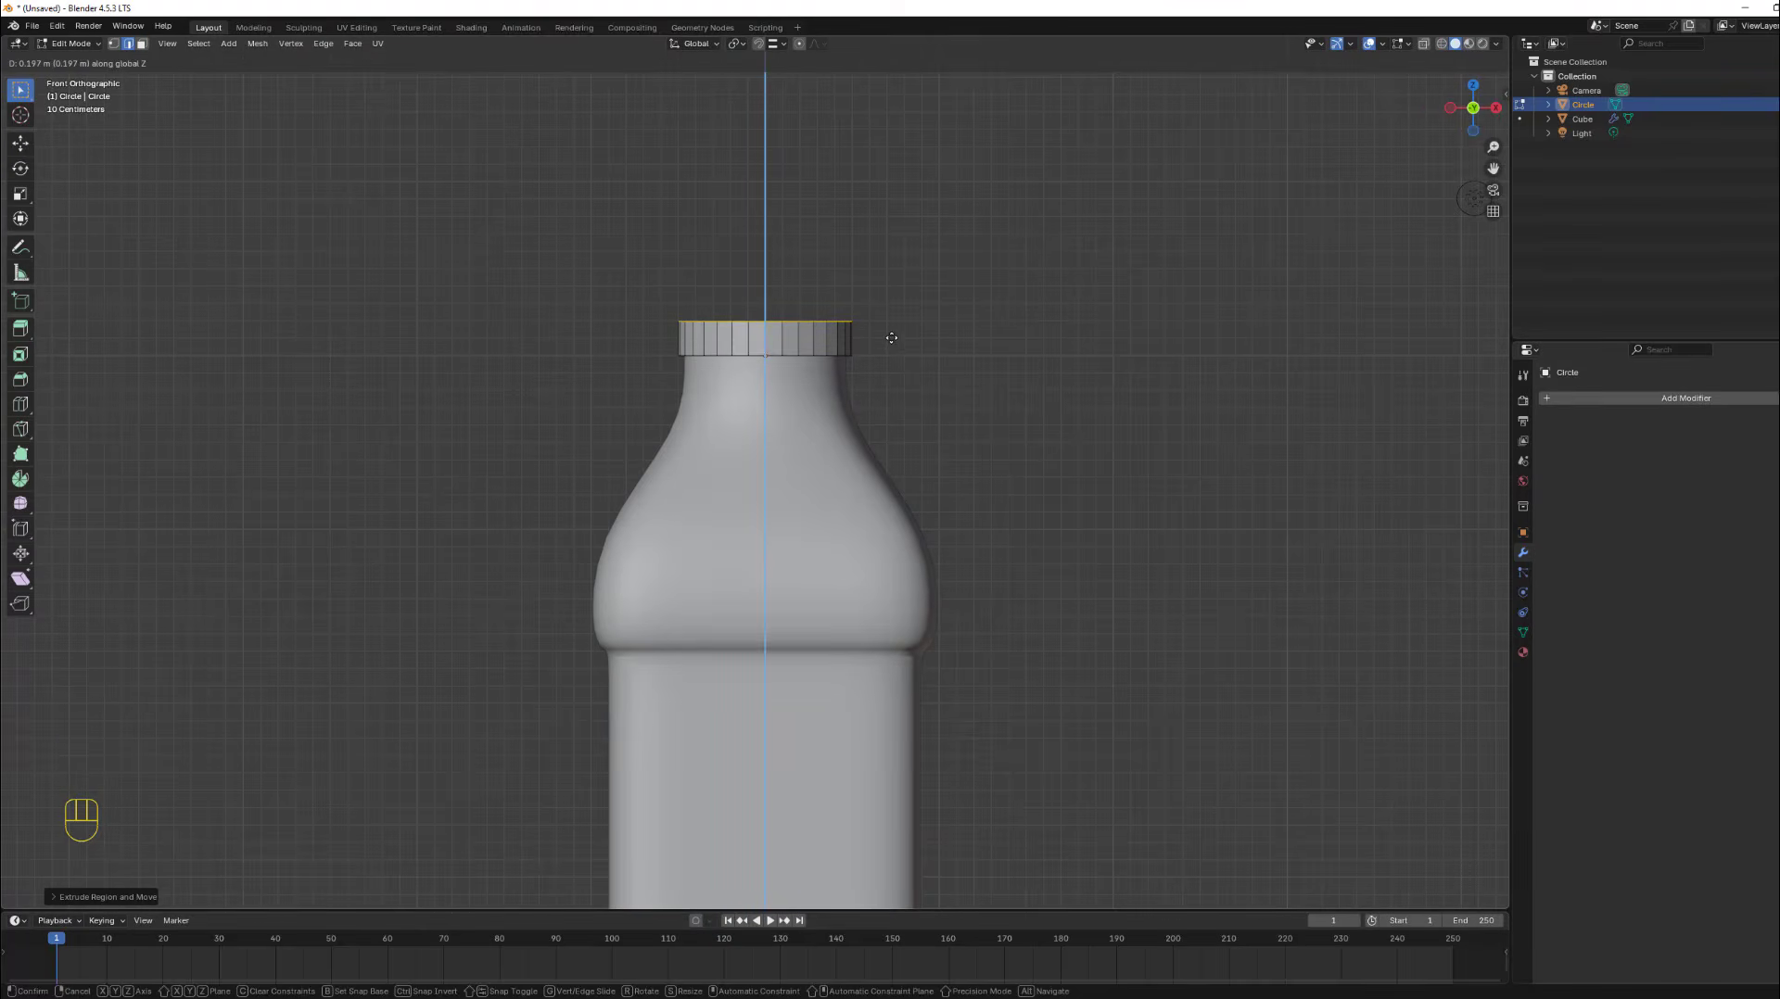
click(899, 338)
Extrude the band's top edge loop inward, scaling it to about 0.95 to create a narrow ledge.
middle_drag(908, 338, 882, 527)
key(e)
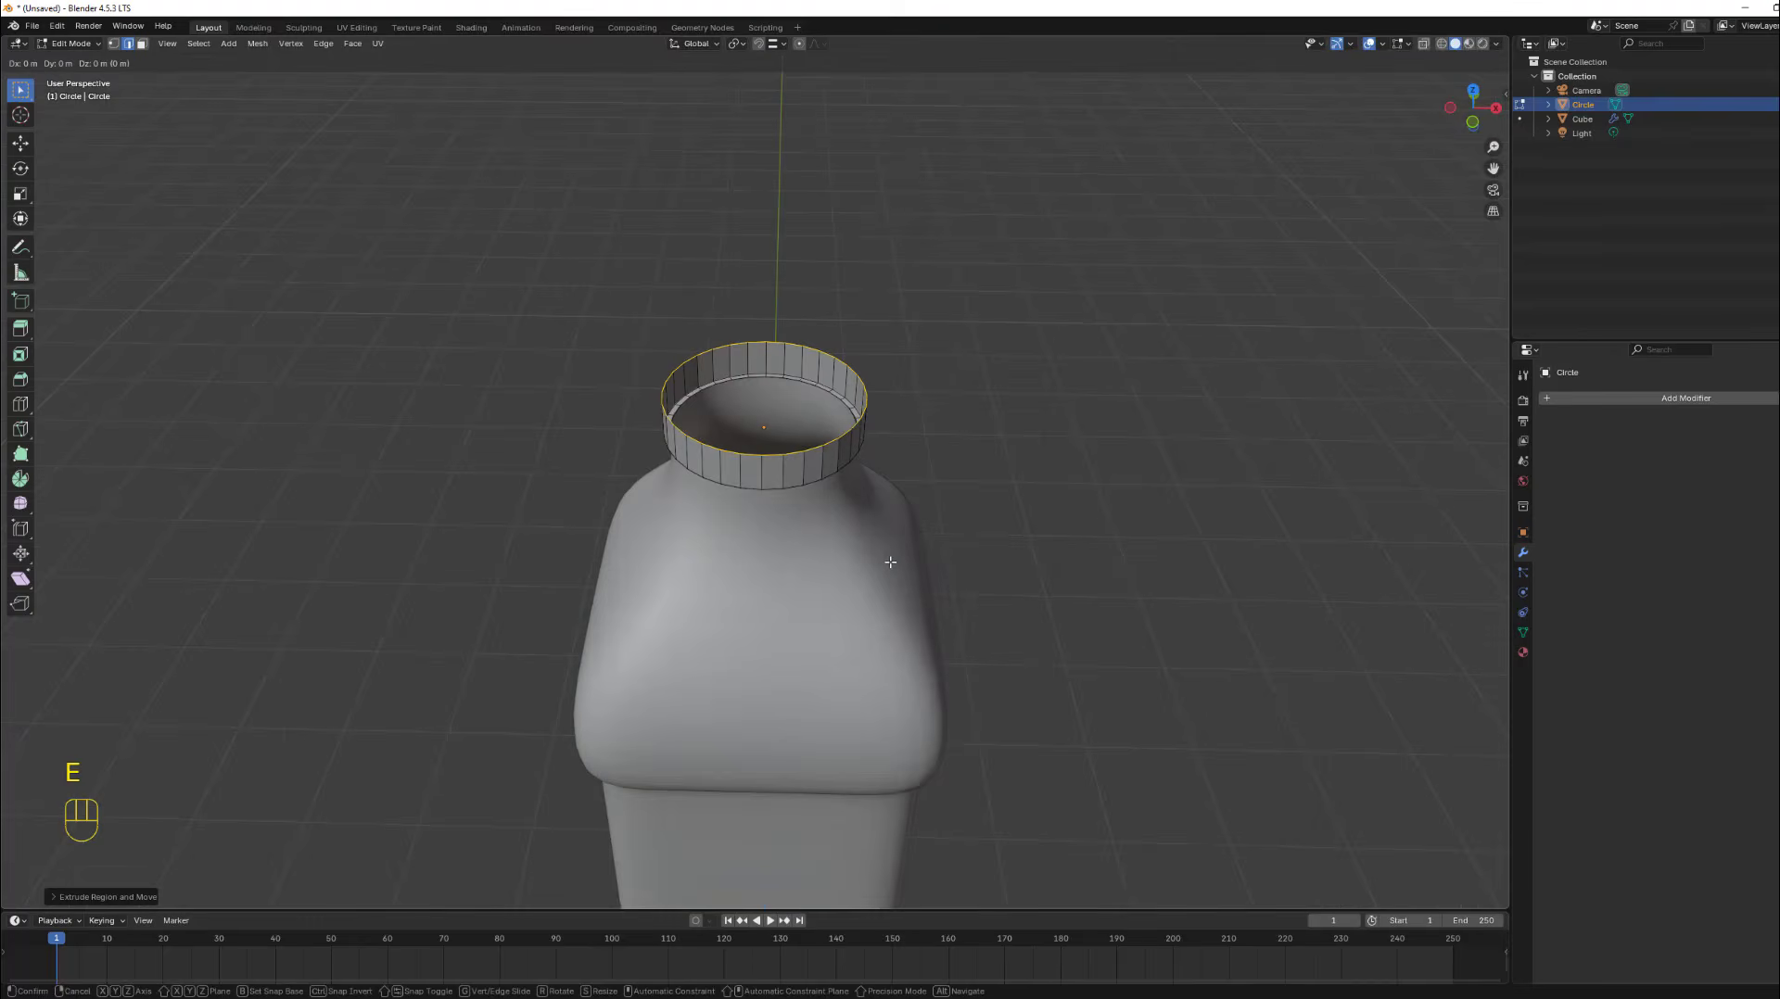
key(s)
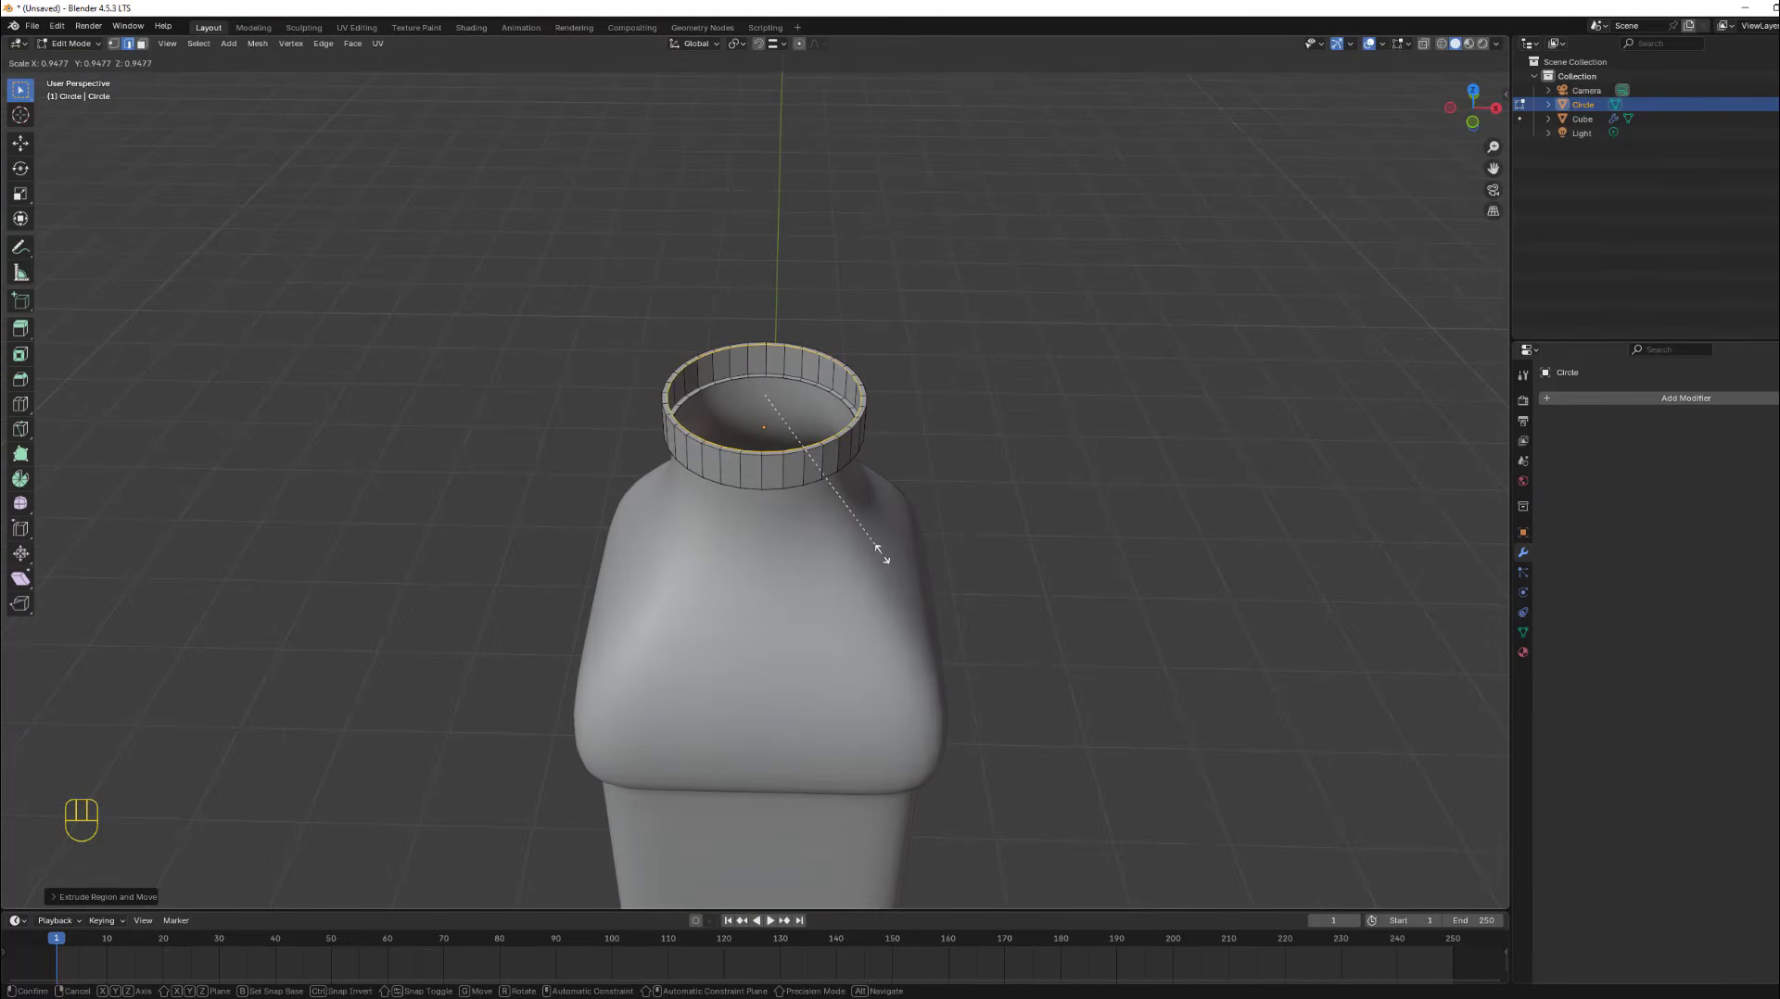
click(876, 548)
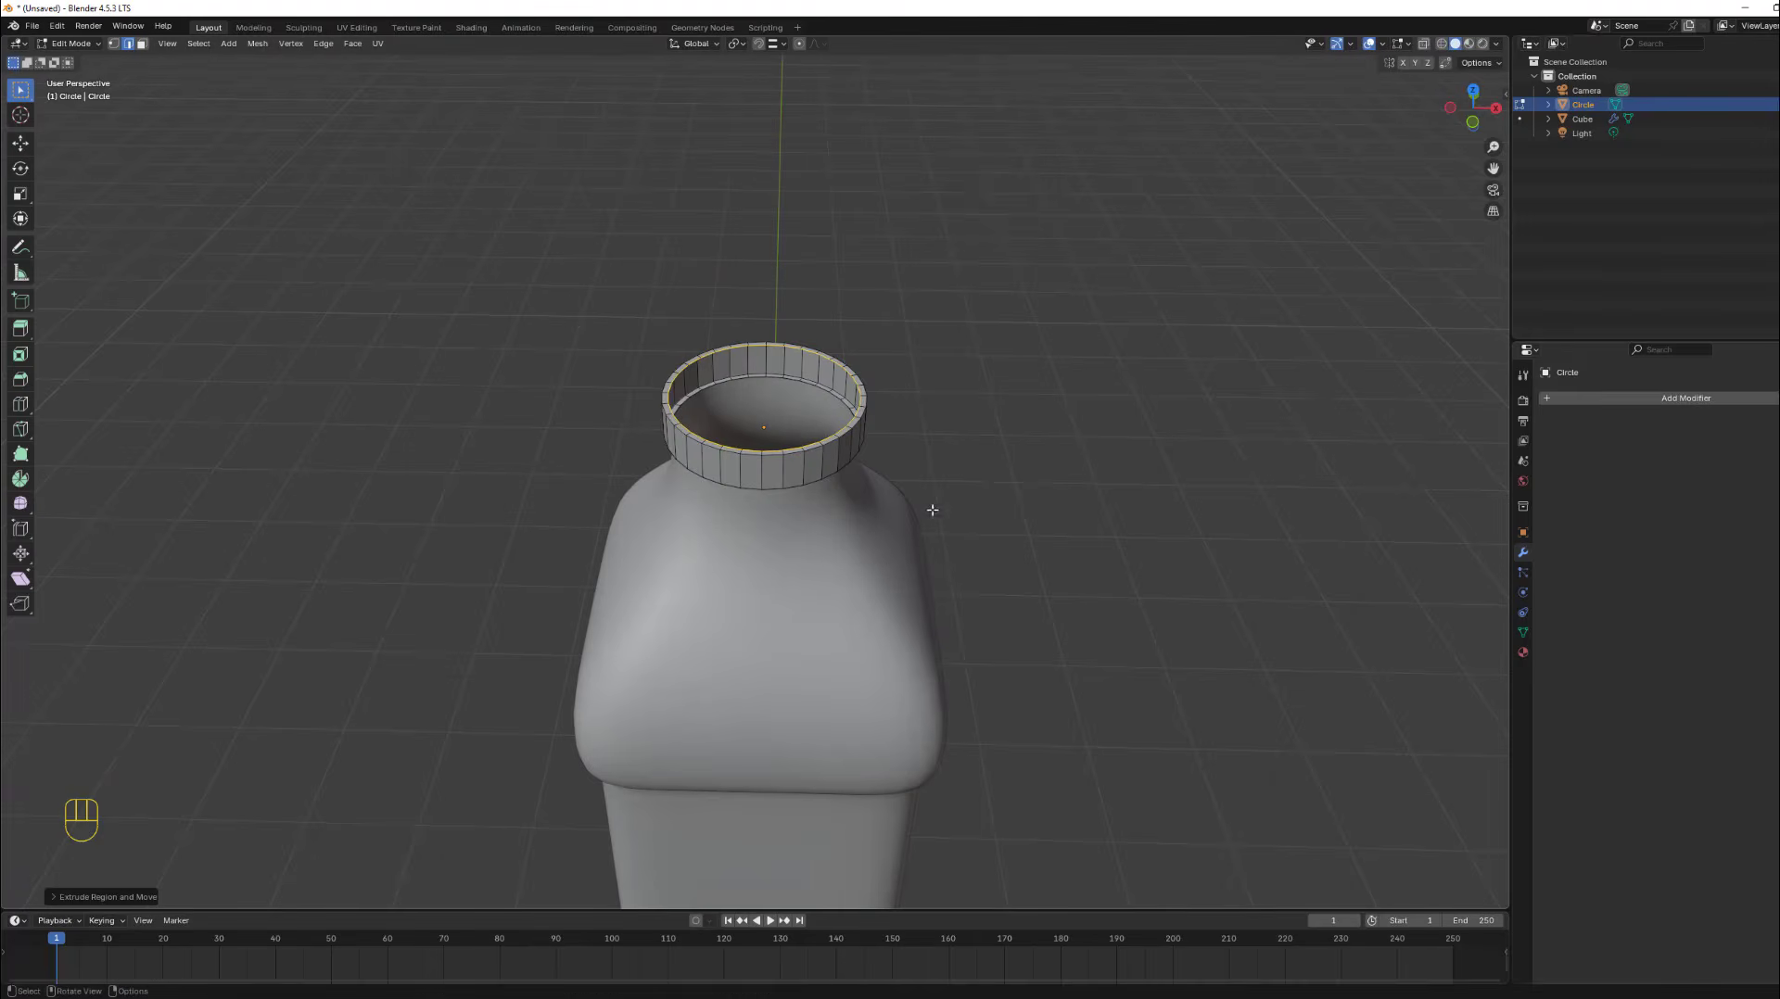
From the front view, extrude the ledge's inner edge loop up along Z by about 0.31 m to form the cap's upper wall.
click(1476, 124)
key(e)
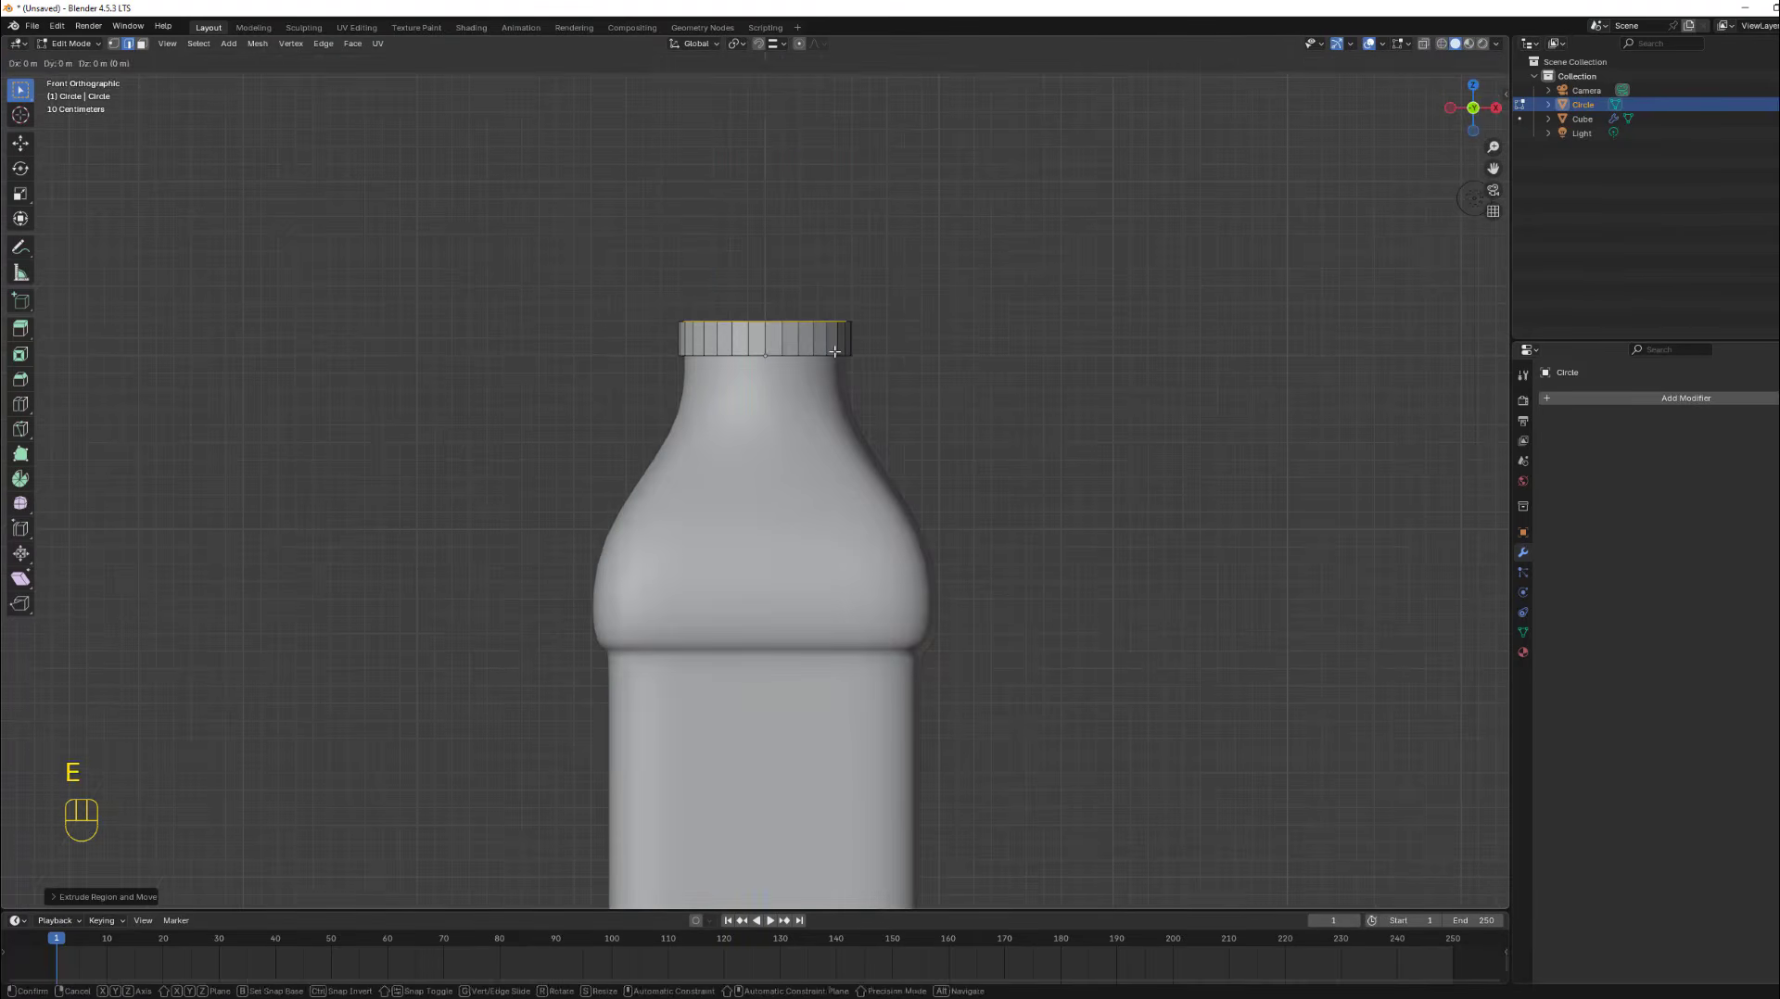
key(z)
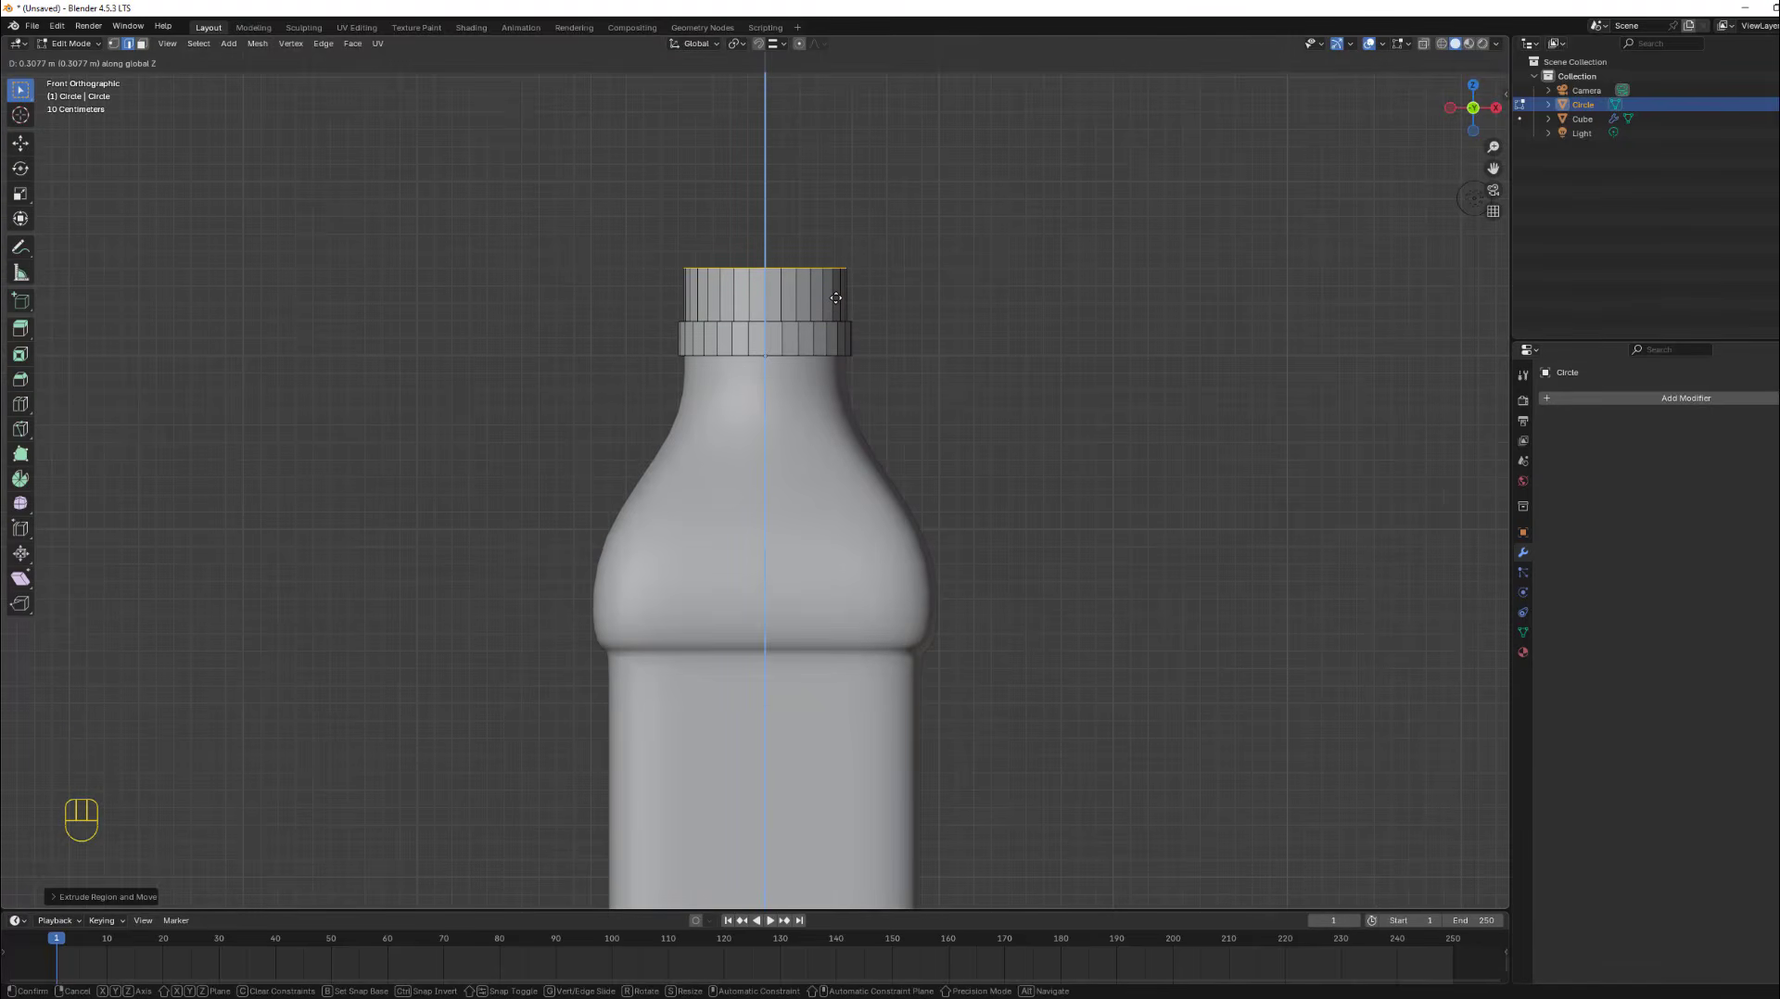
click(836, 297)
Fill the open top edge loop of the cap with a face.
mouse_move(916, 343)
middle_down()
mouse_move(814, 386)
mouse_move(719, 367)
mouse_move(906, 354)
mouse_move(1056, 397)
mouse_move(924, 390)
mouse_move(906, 349)
mouse_move(1044, 372)
mouse_move(922, 368)
middle_up()
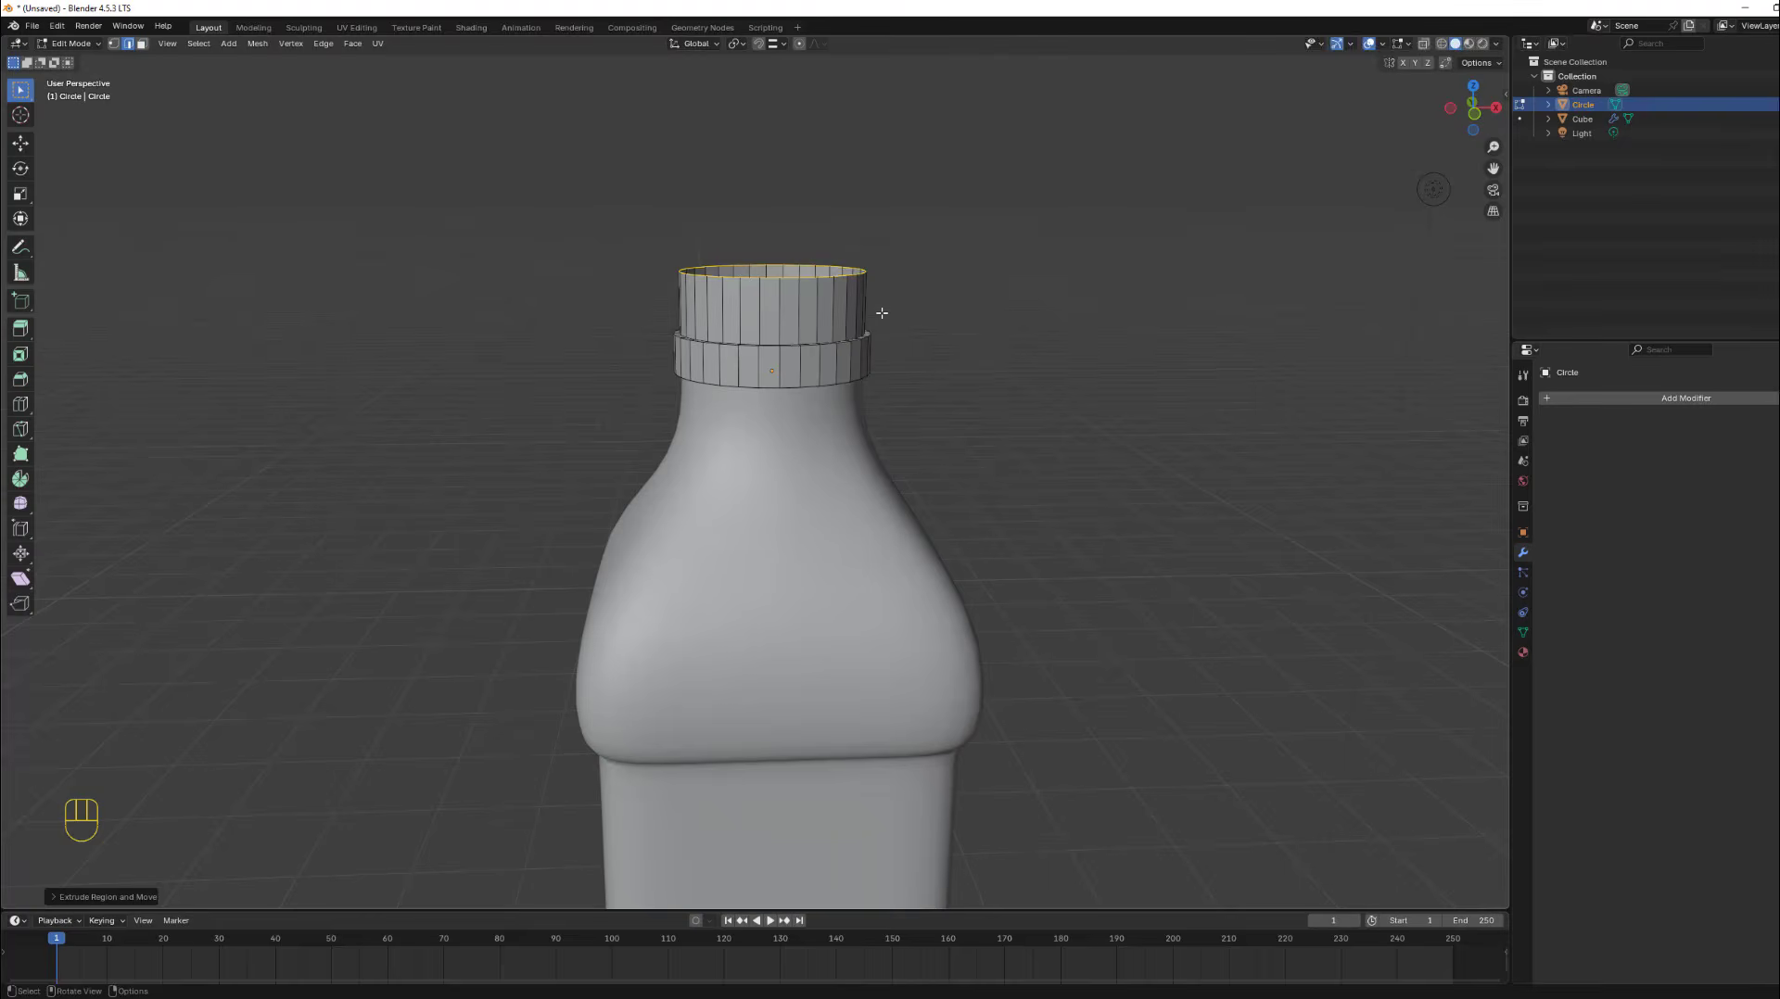
key(f)
middle_drag(879, 312, 813, 325)
shift+middle_drag(909, 288, 916, 389)
scroll(890, 394, up, 2)
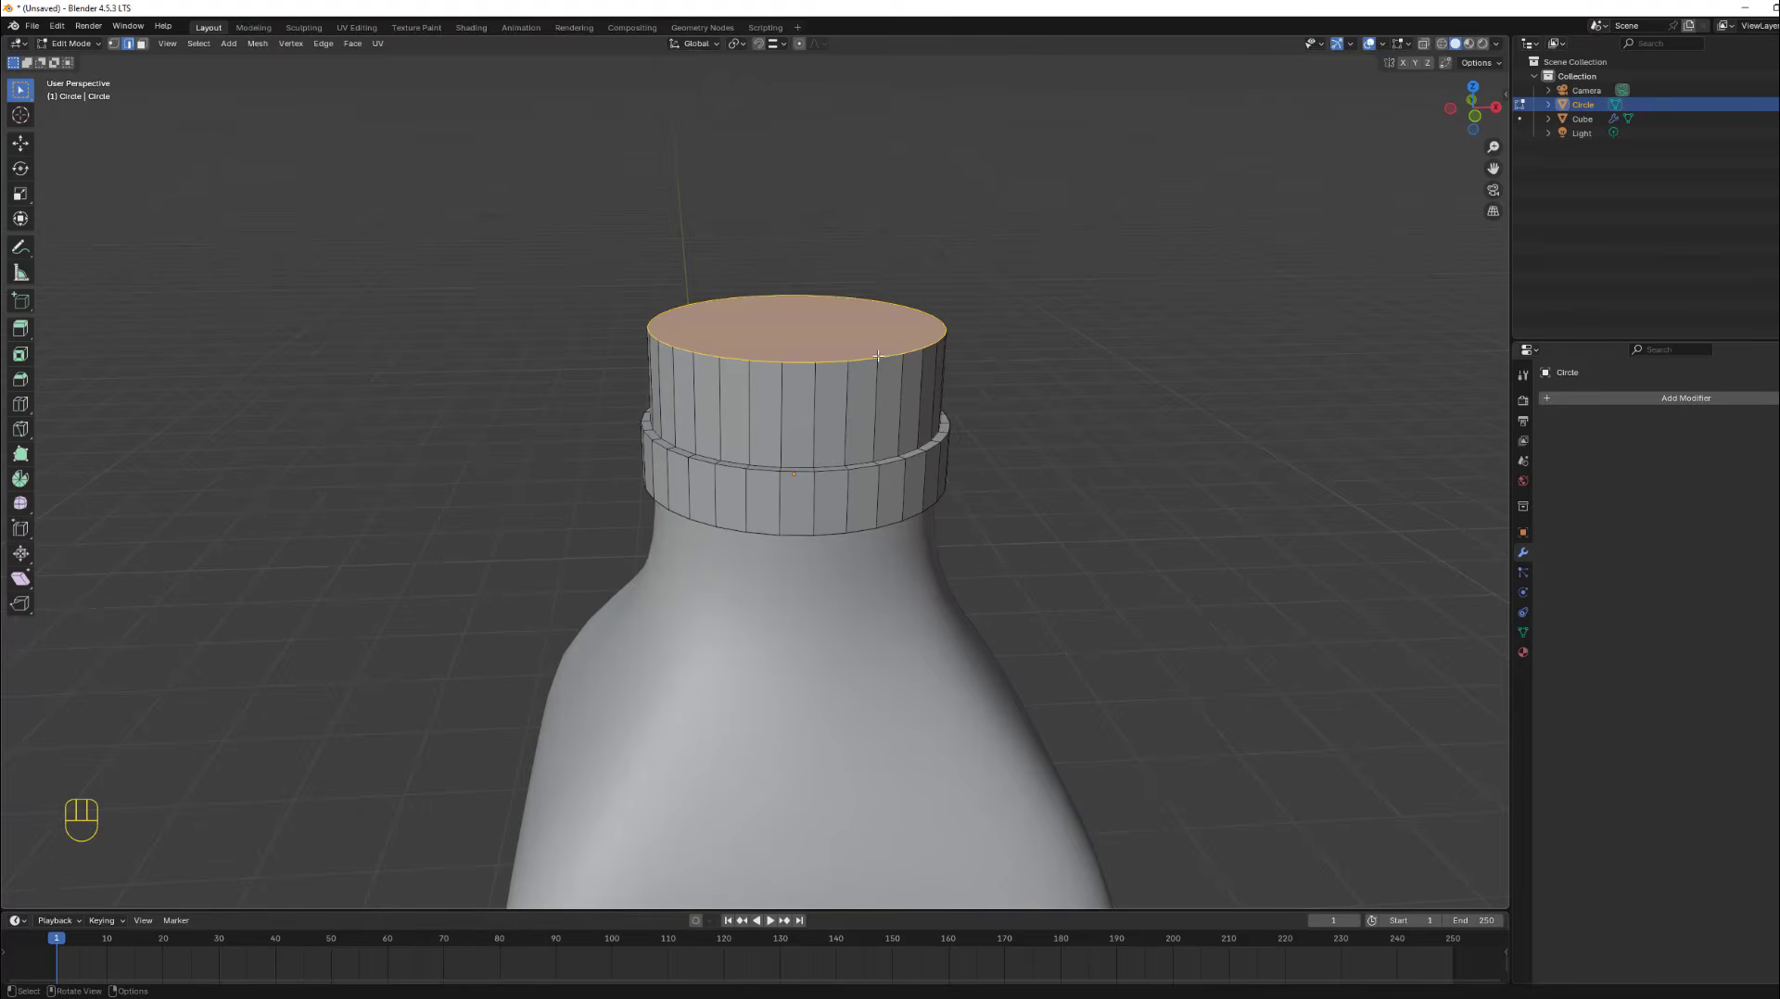
Bevel the cap's top rim by about 0.128 m with 3 segments, and return to Object Mode in the front view.
key(ctrl)
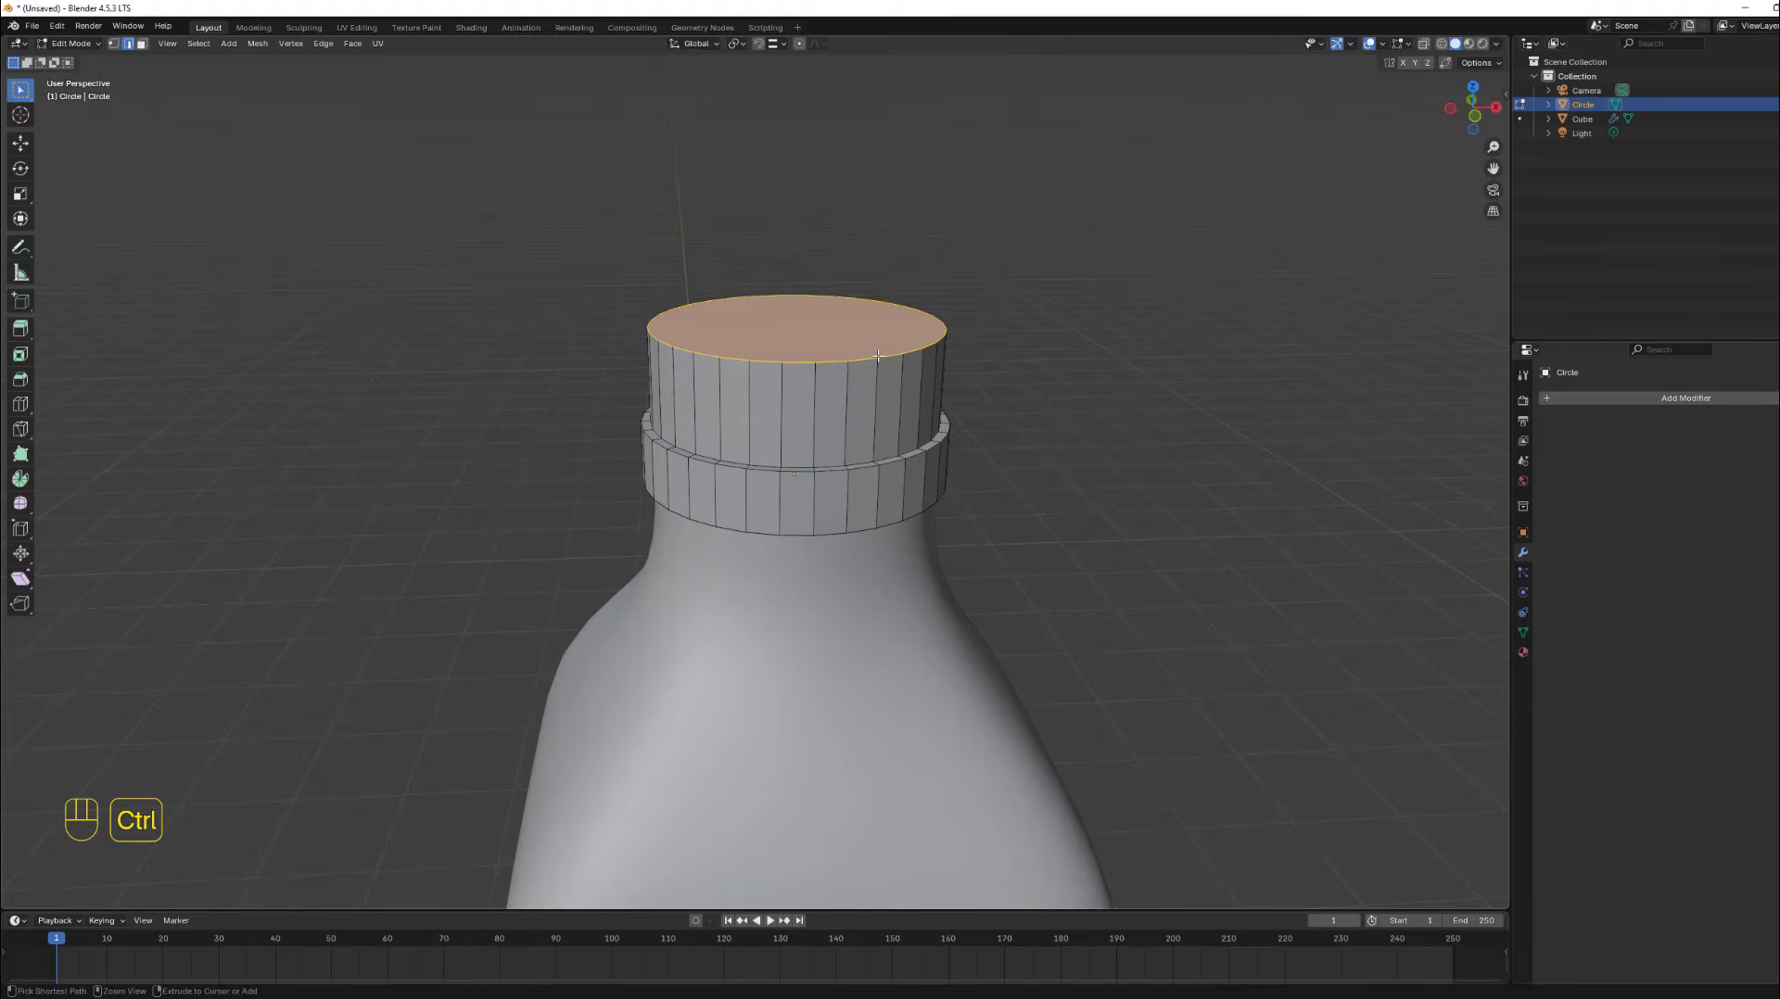
key(ctrl+b)
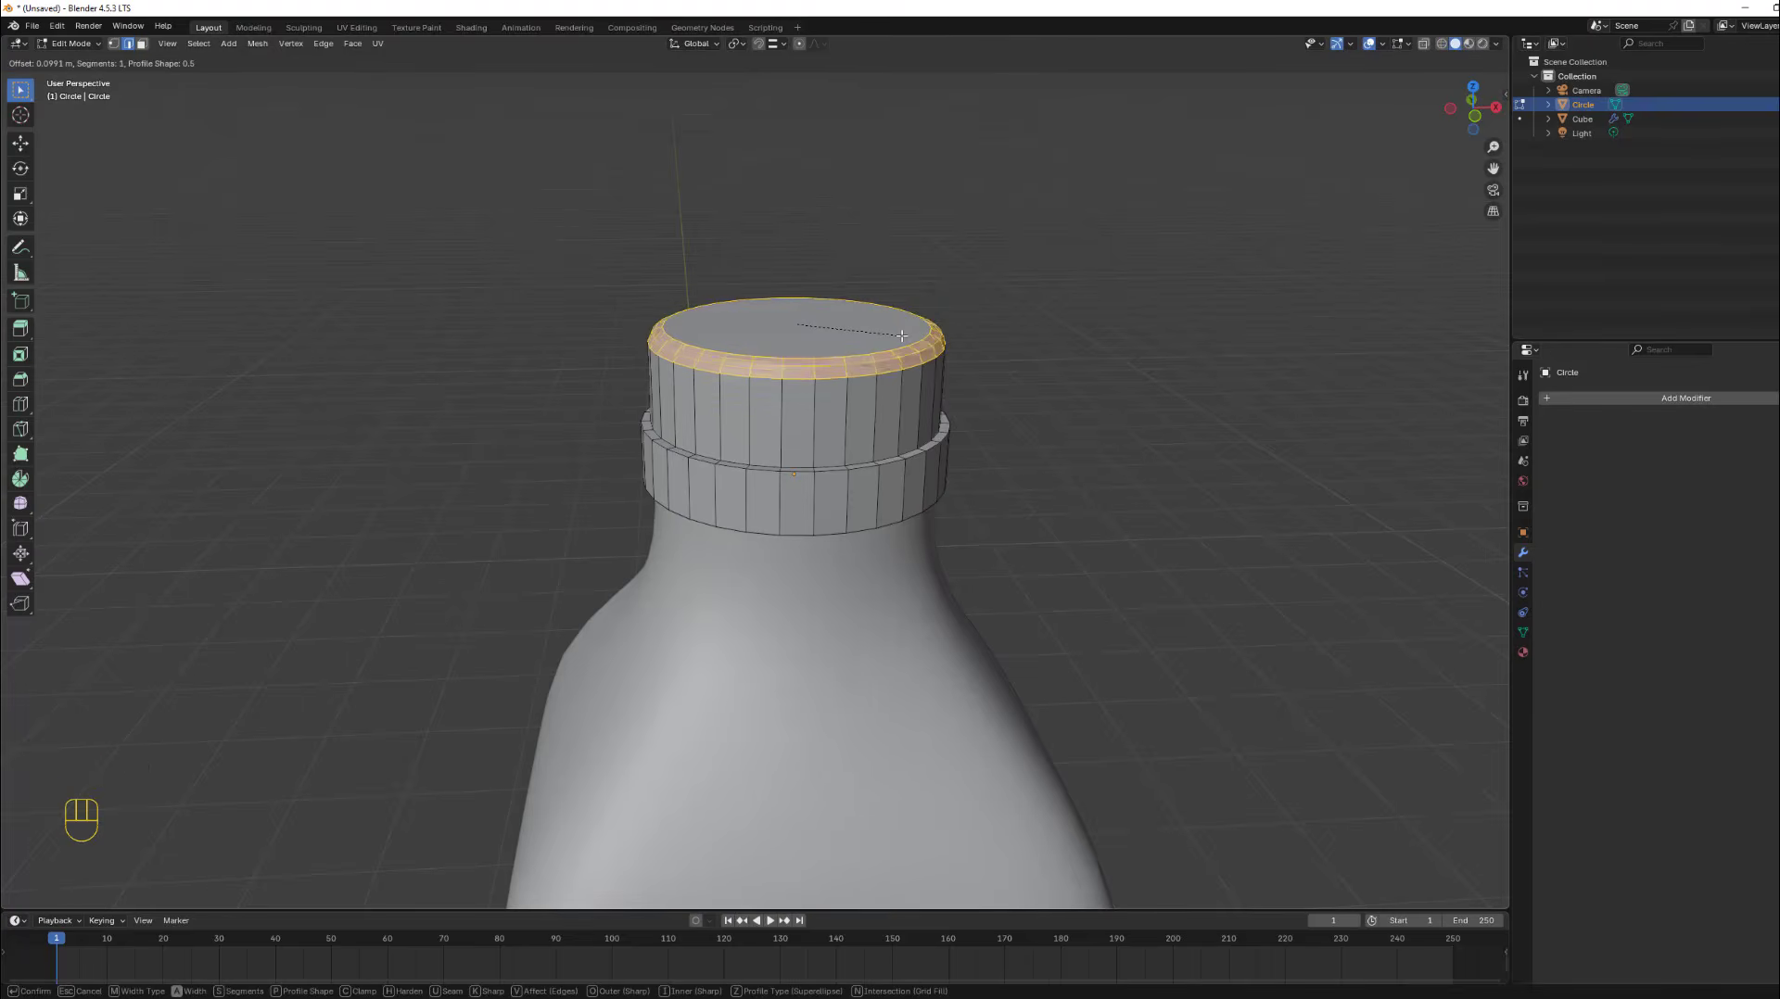
scroll(902, 335, up, 2)
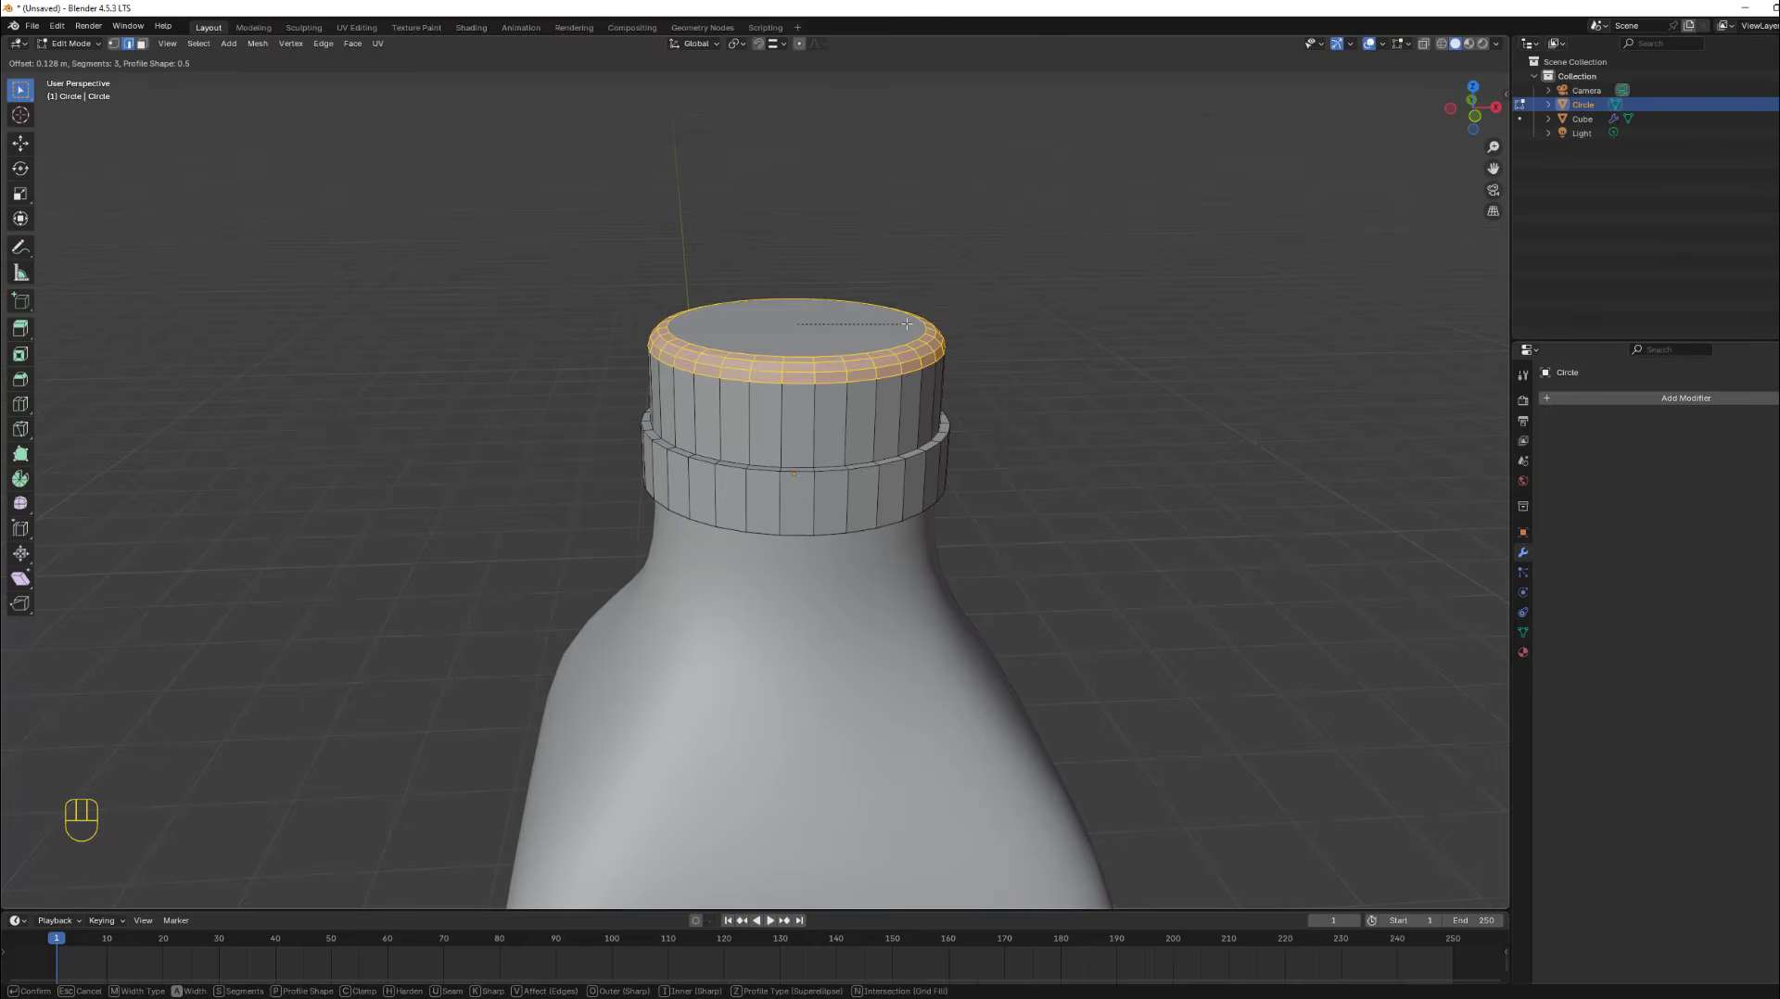
click(906, 323)
middle_drag(1077, 396, 1015, 371)
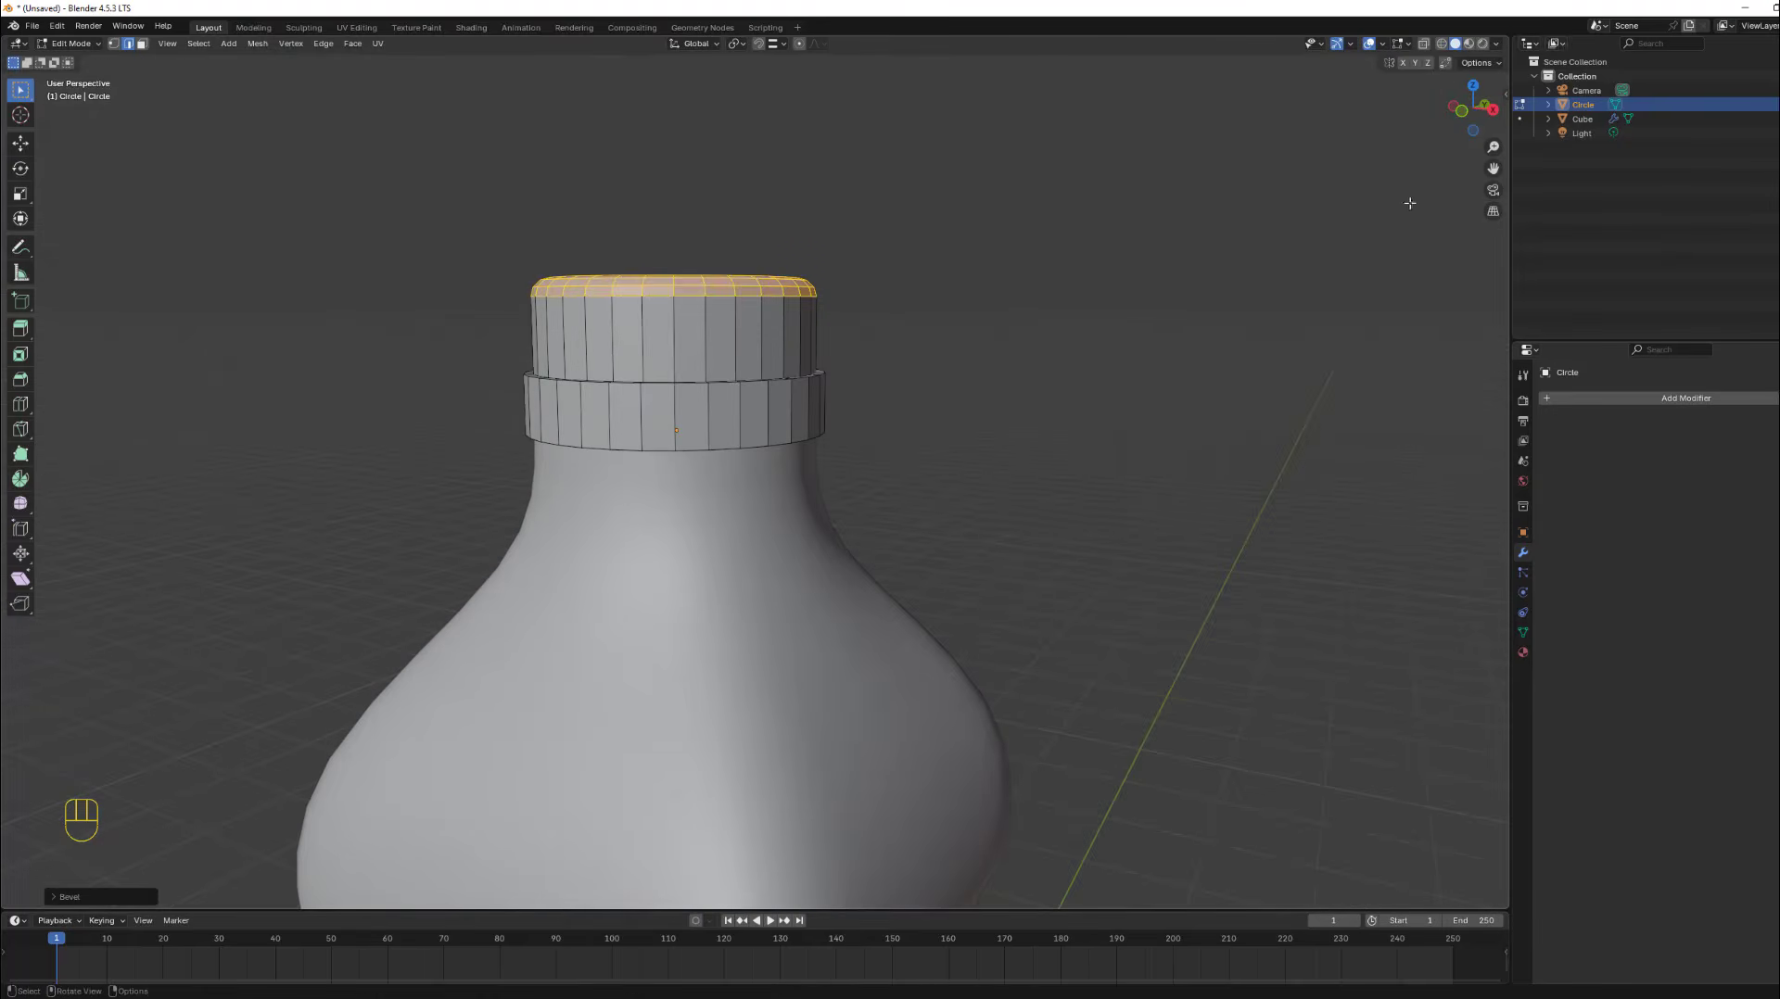
click(1461, 113)
key(Tab)
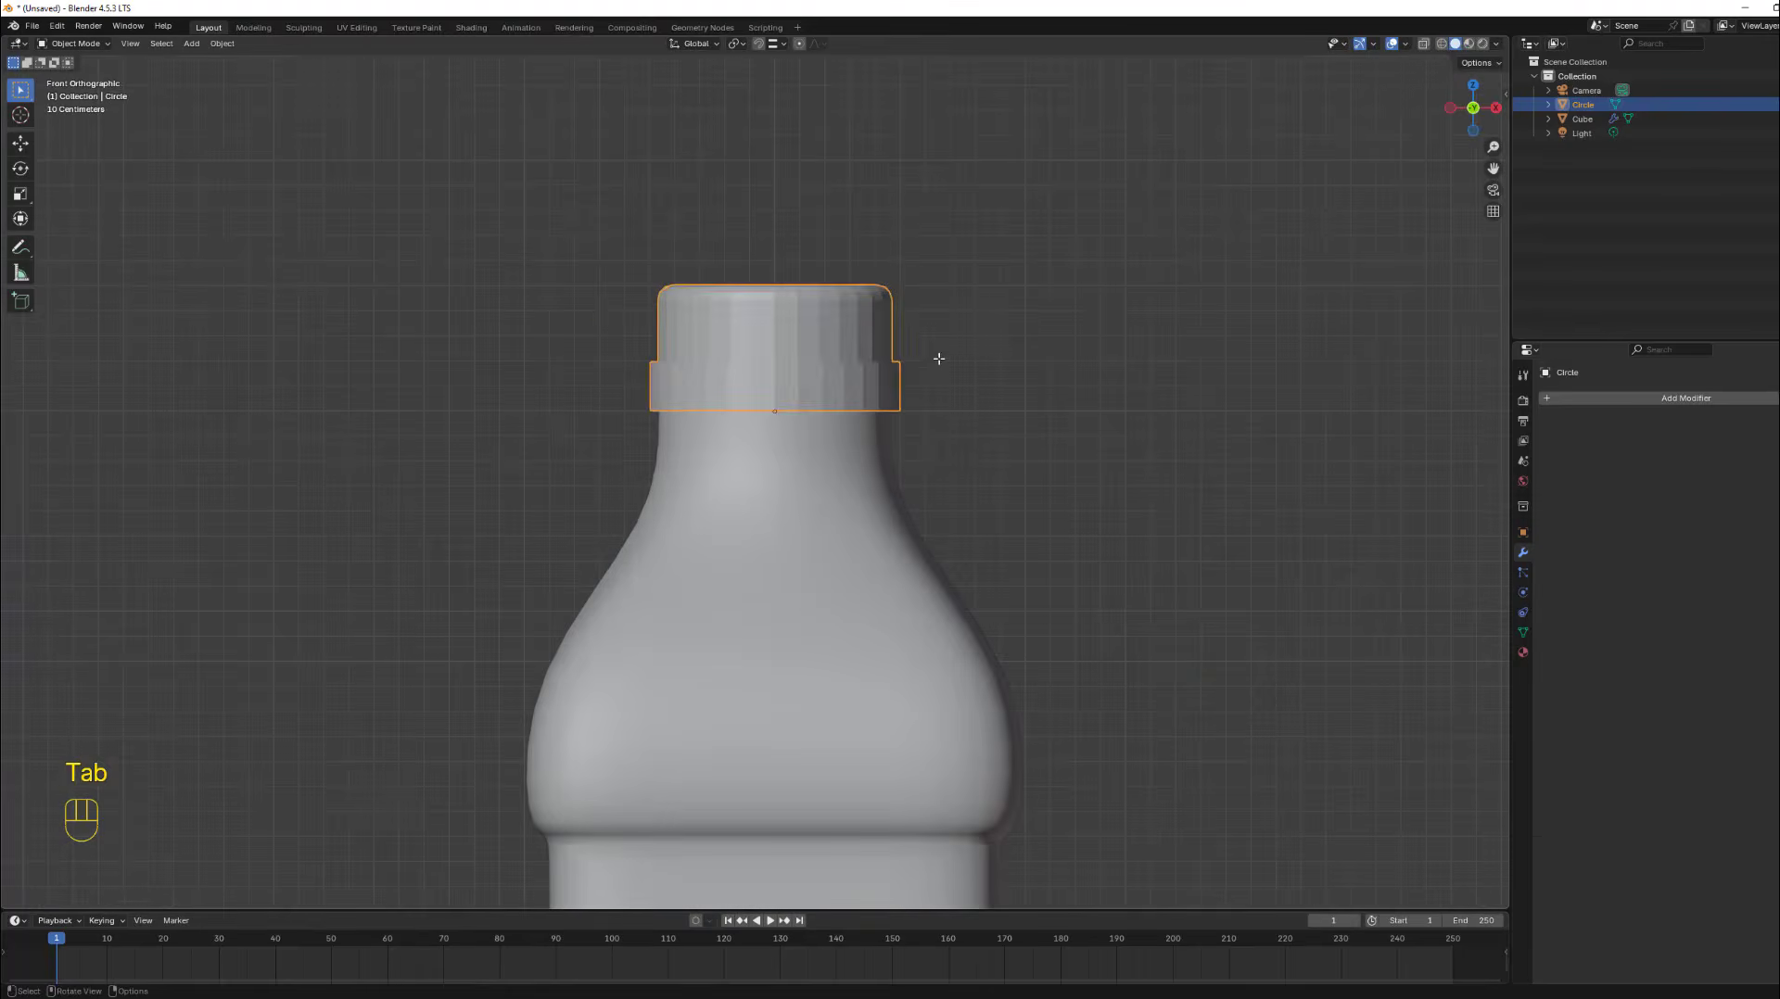
Examine the modelled cap, and switch to the reference juice bottle image to study the details of its cap.
scroll(953, 465, down, 3)
mouse_move(953, 465)
middle_down()
mouse_move(757, 464)
mouse_move(942, 462)
middle_up()
scroll(816, 413, up, 3)
middle_drag(834, 338, 832, 394)
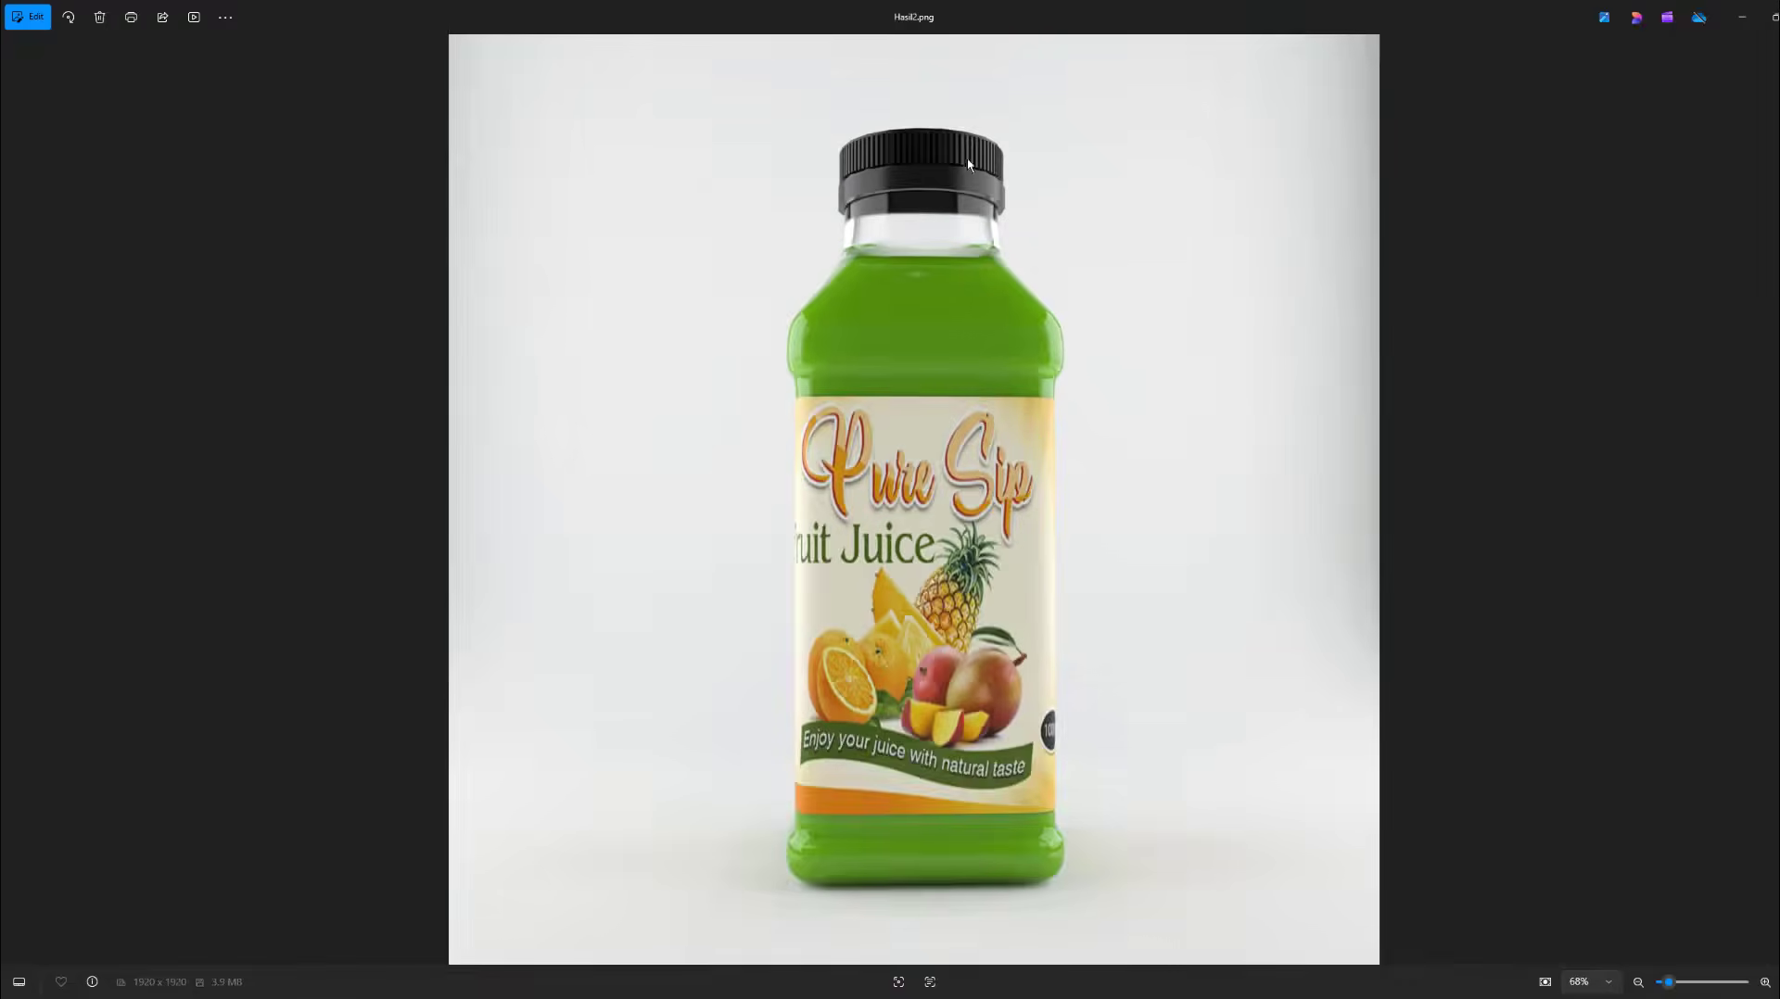
scroll(968, 165, up, 3)
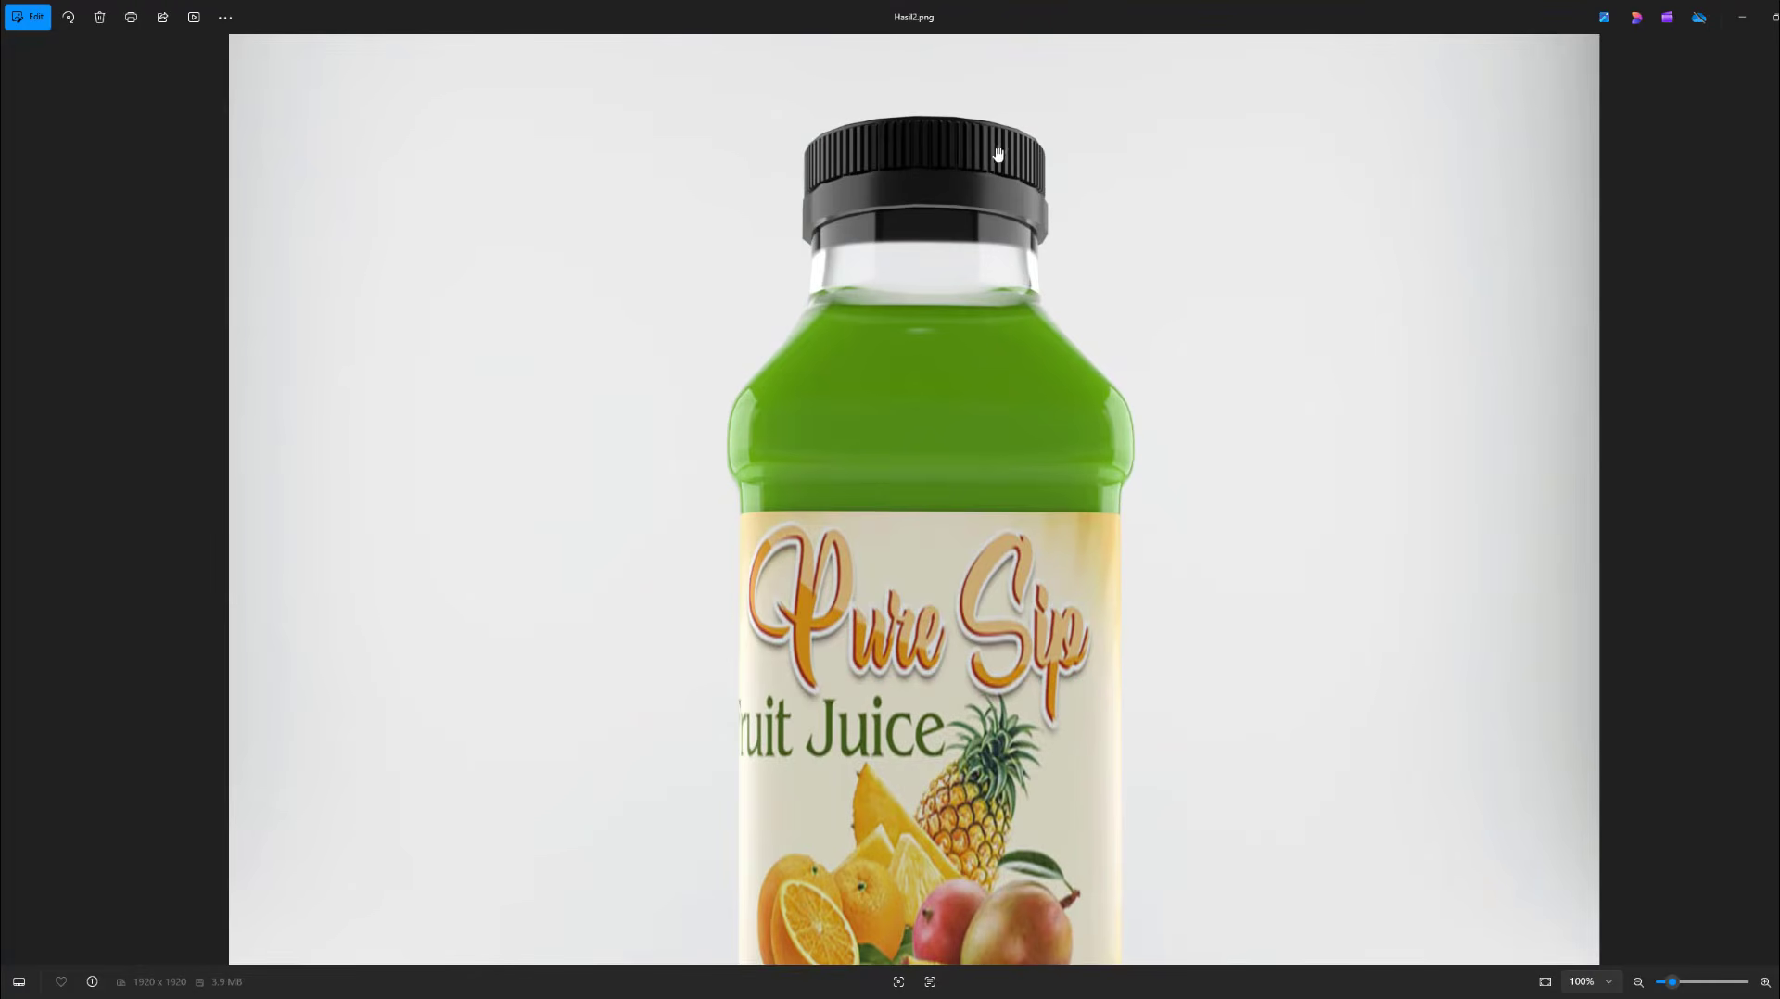
scroll(999, 162, down, 2)
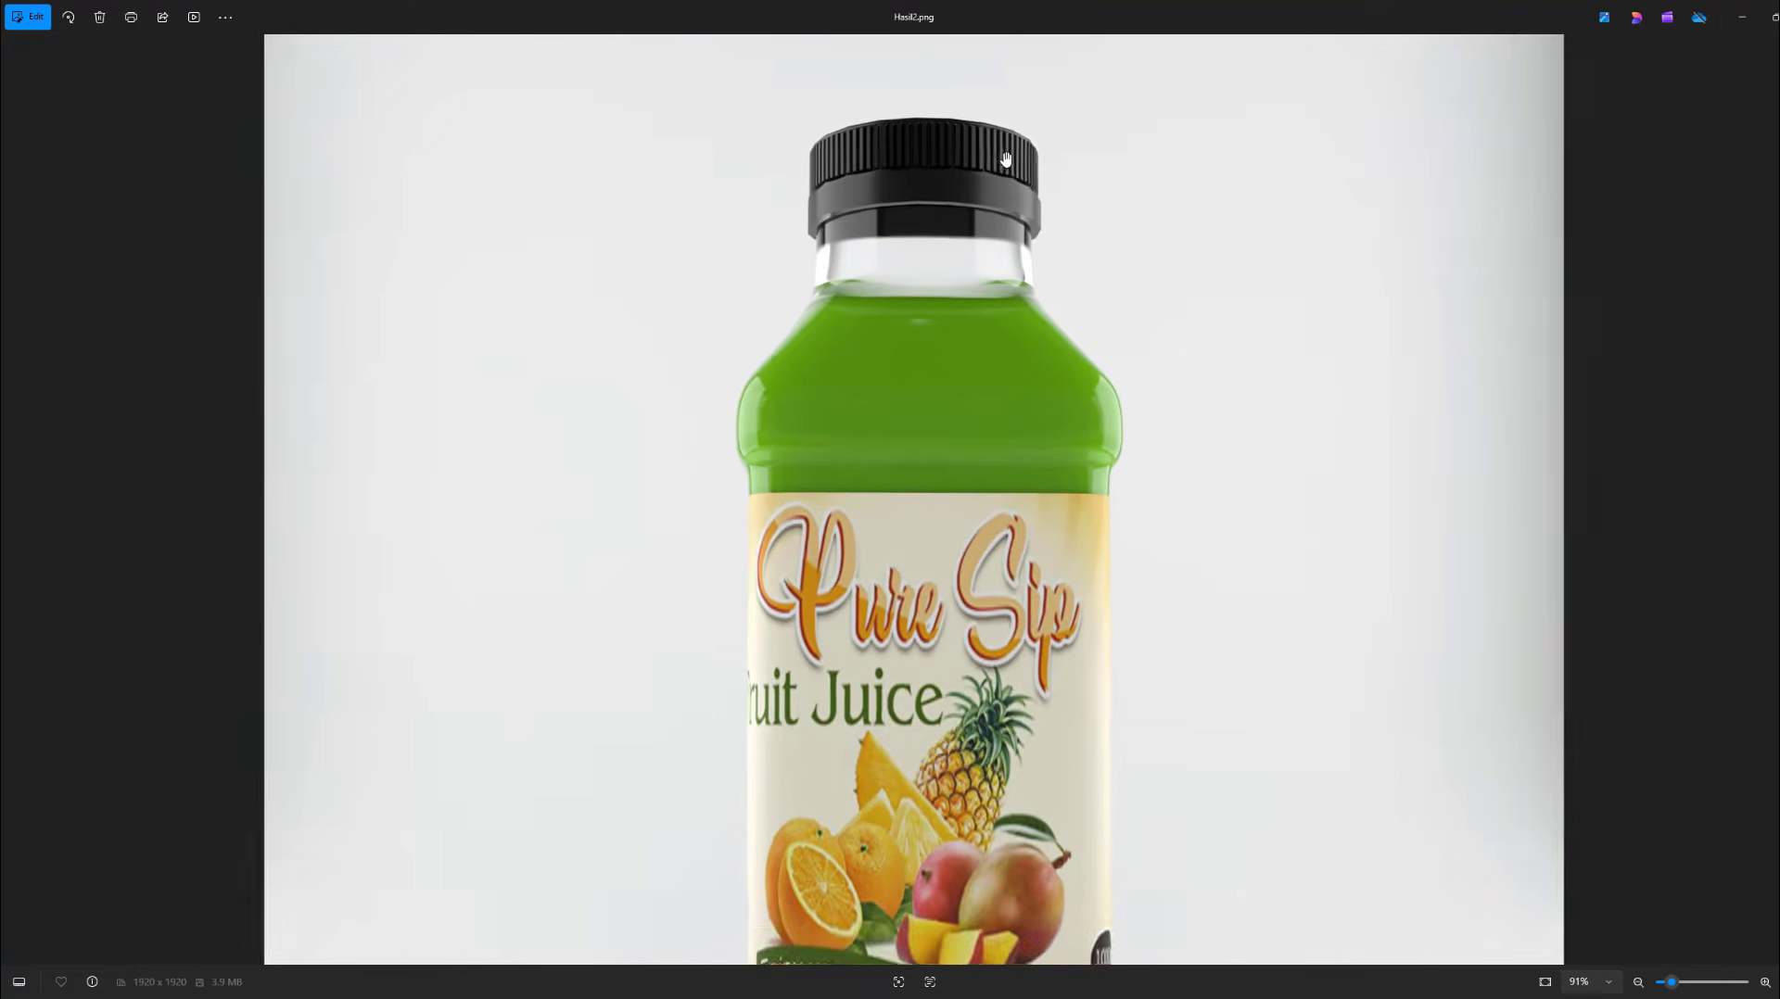
scroll(920, 373, down, 2)
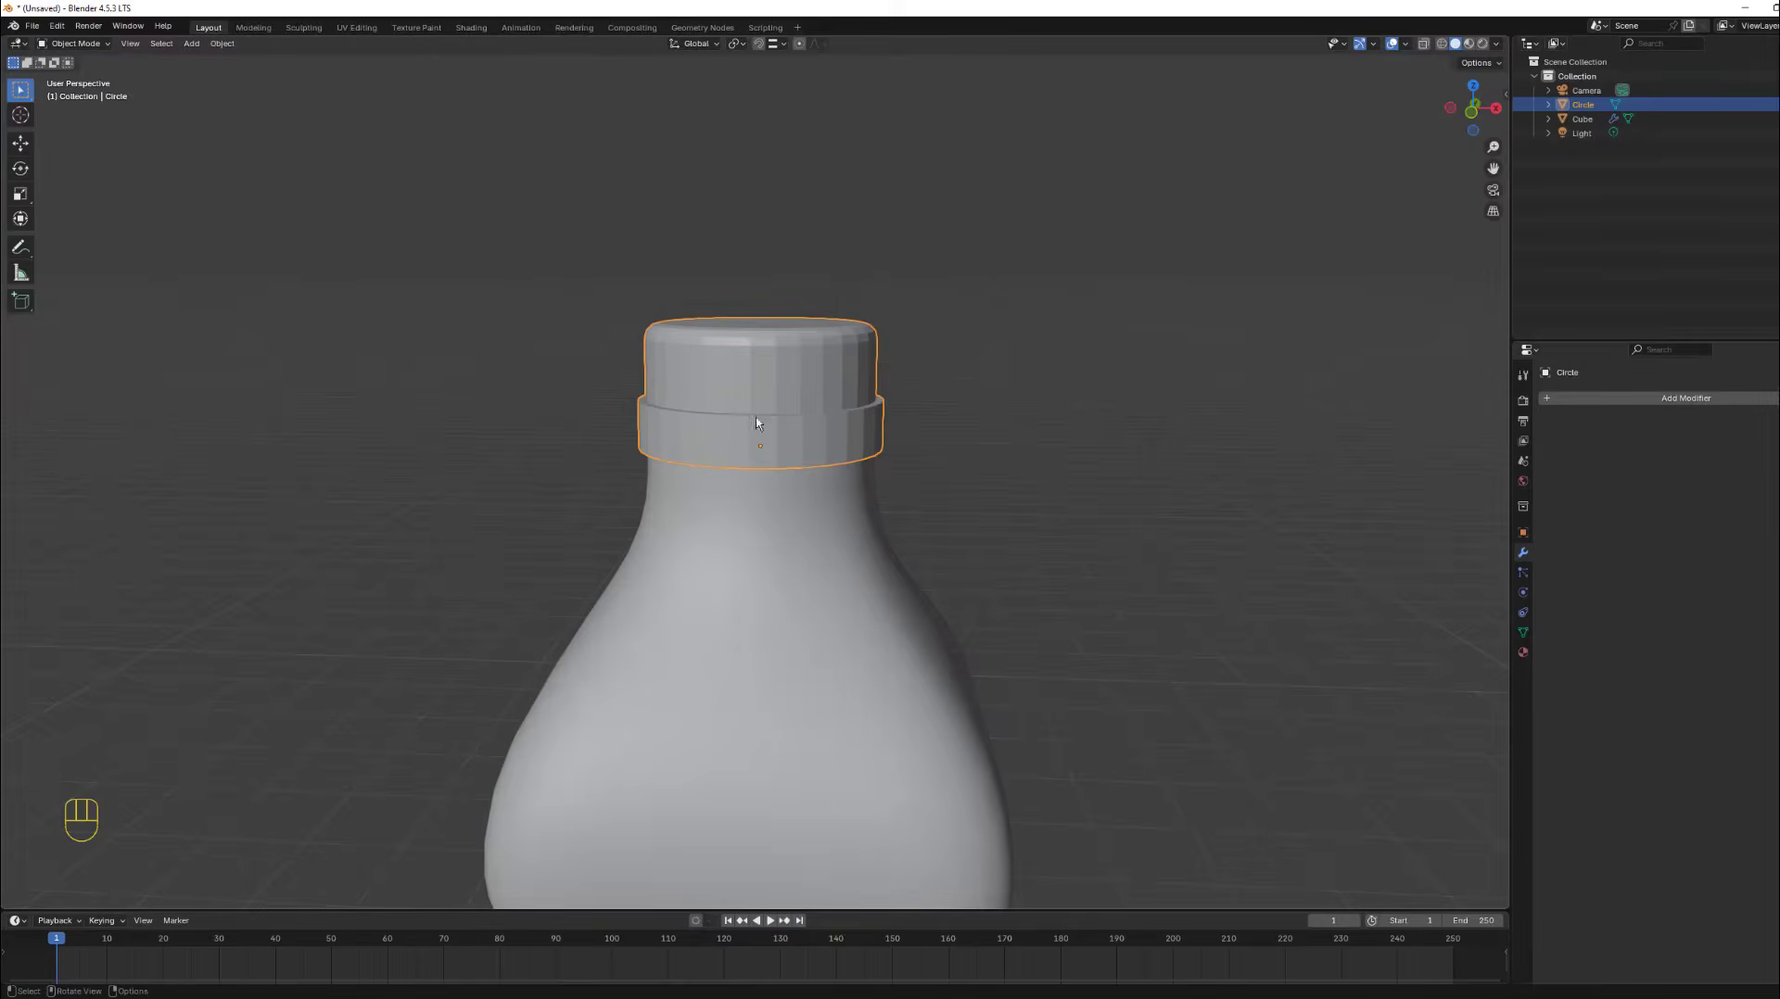
Back in Blender's Edit Mode, select a single front face on the cap's upper wall in face select mode and duplicate it in place.
key(Tab)
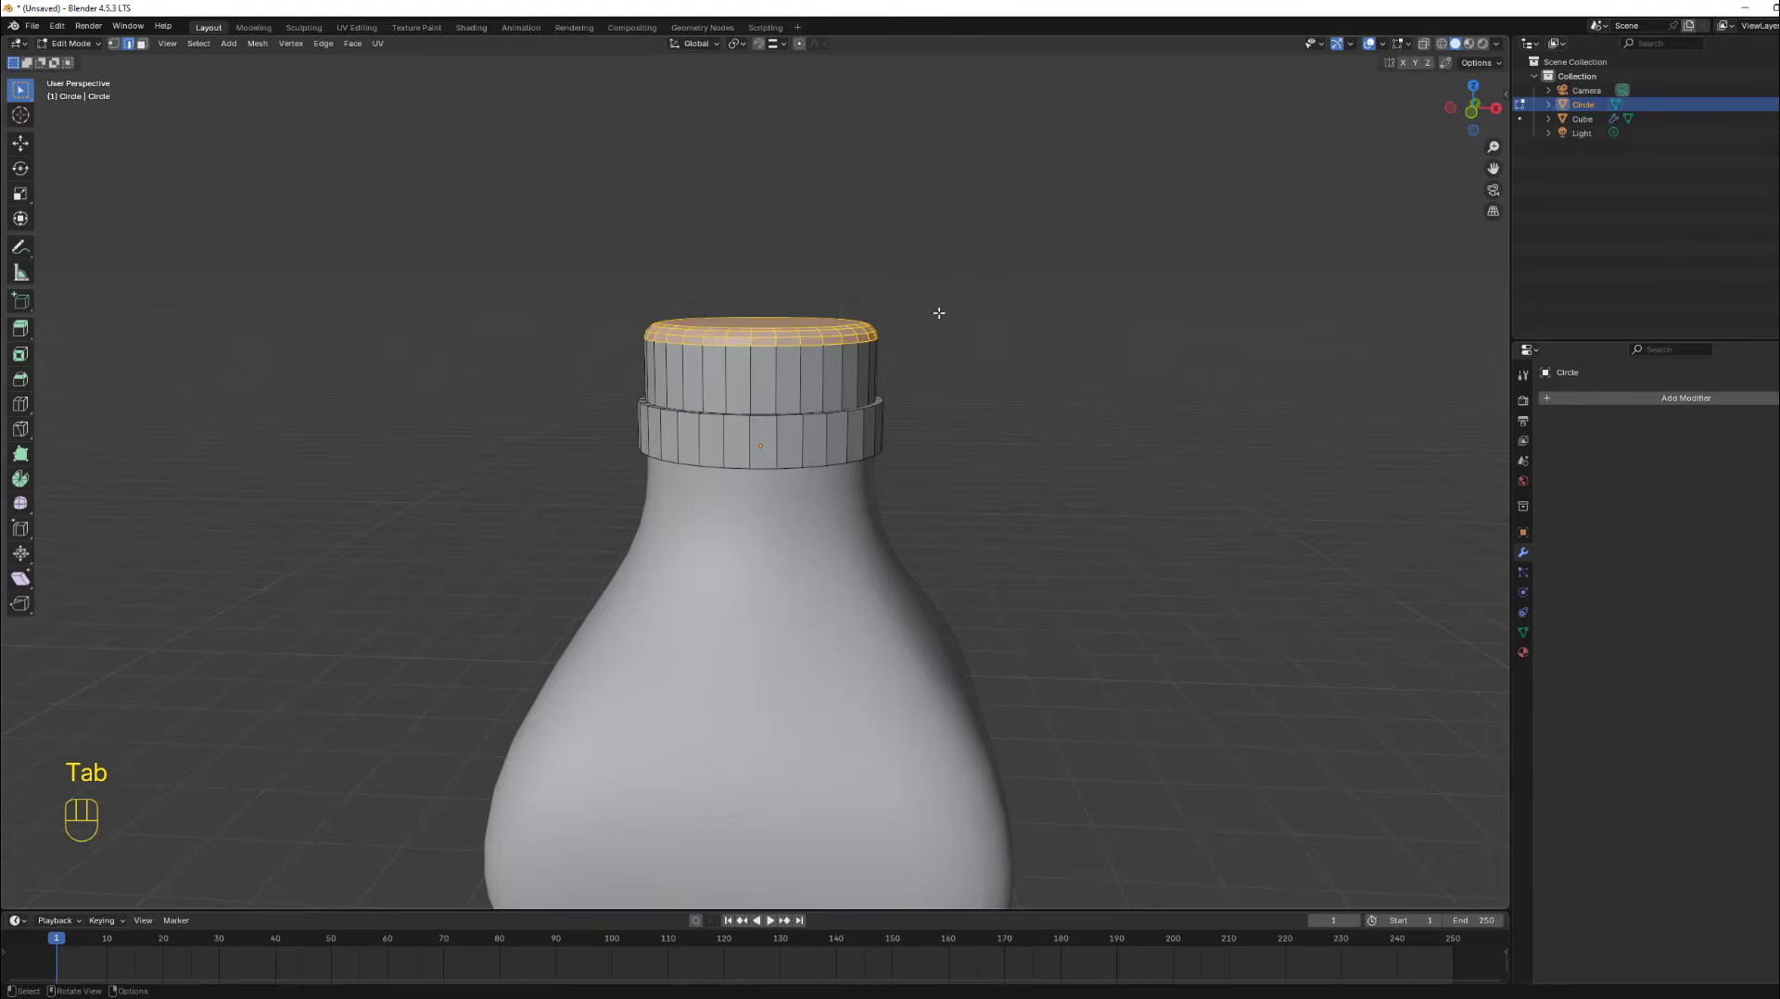
click(1471, 111)
scroll(755, 353, up, 5)
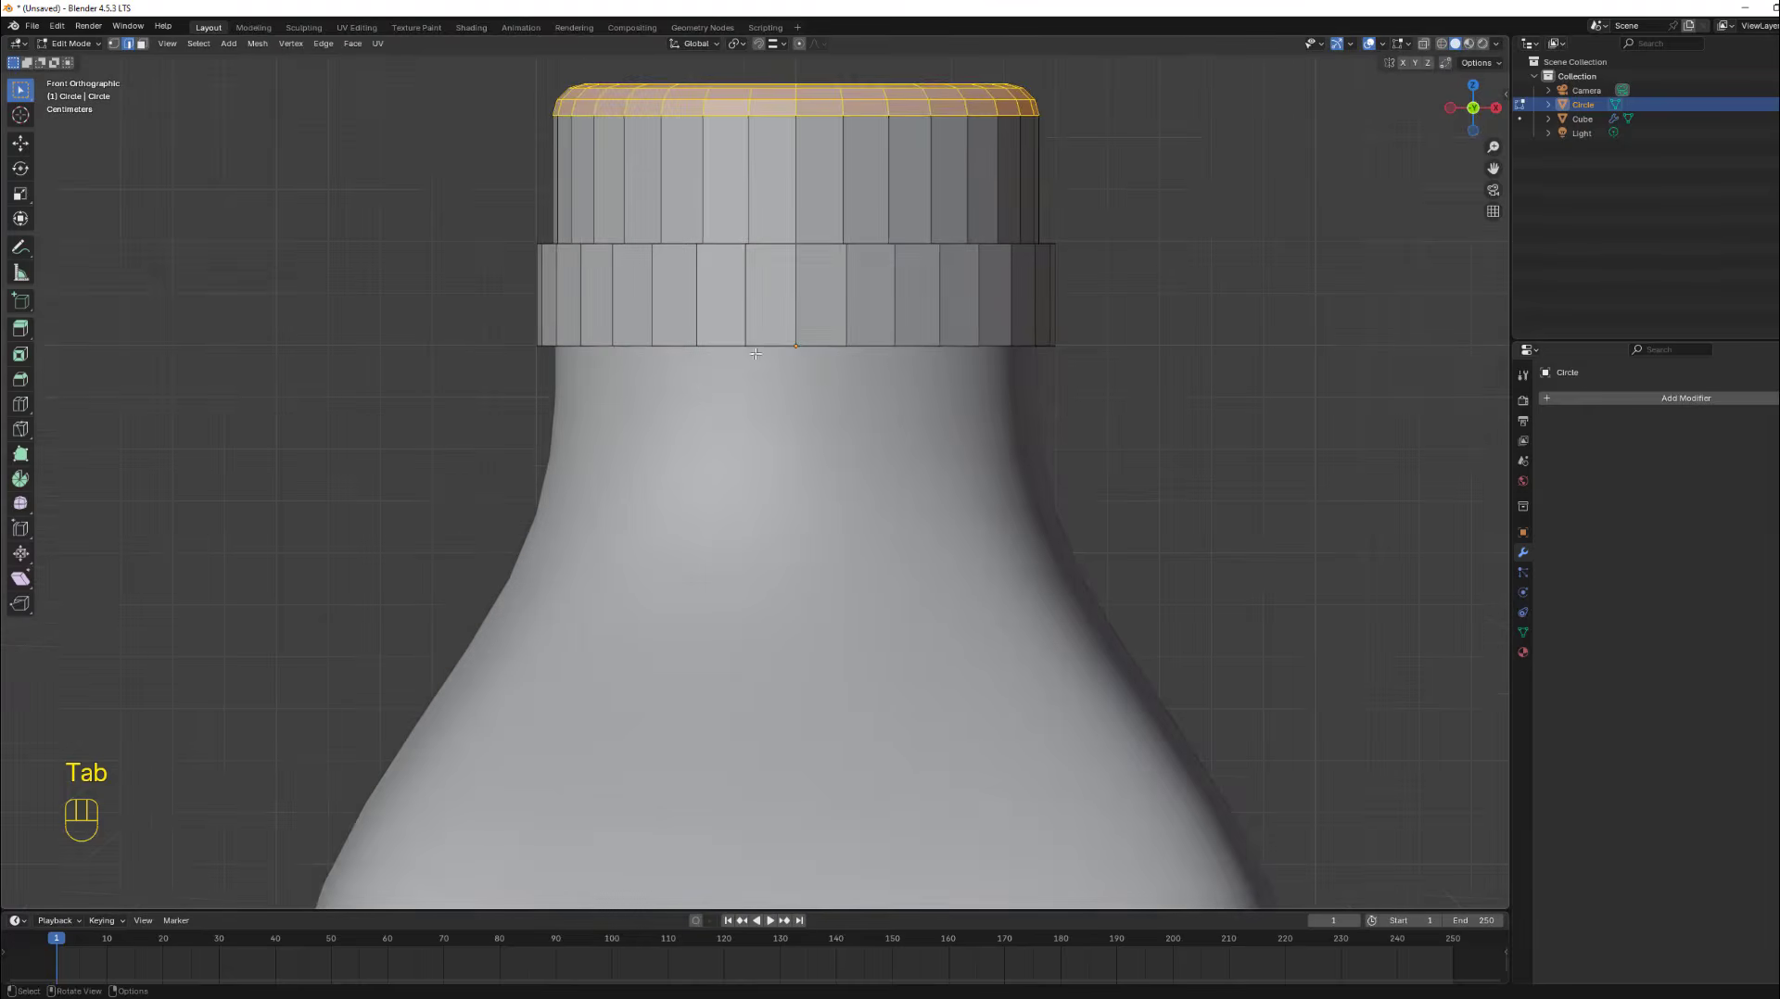
shift+middle_drag(860, 304, 800, 557)
scroll(761, 391, up, 3)
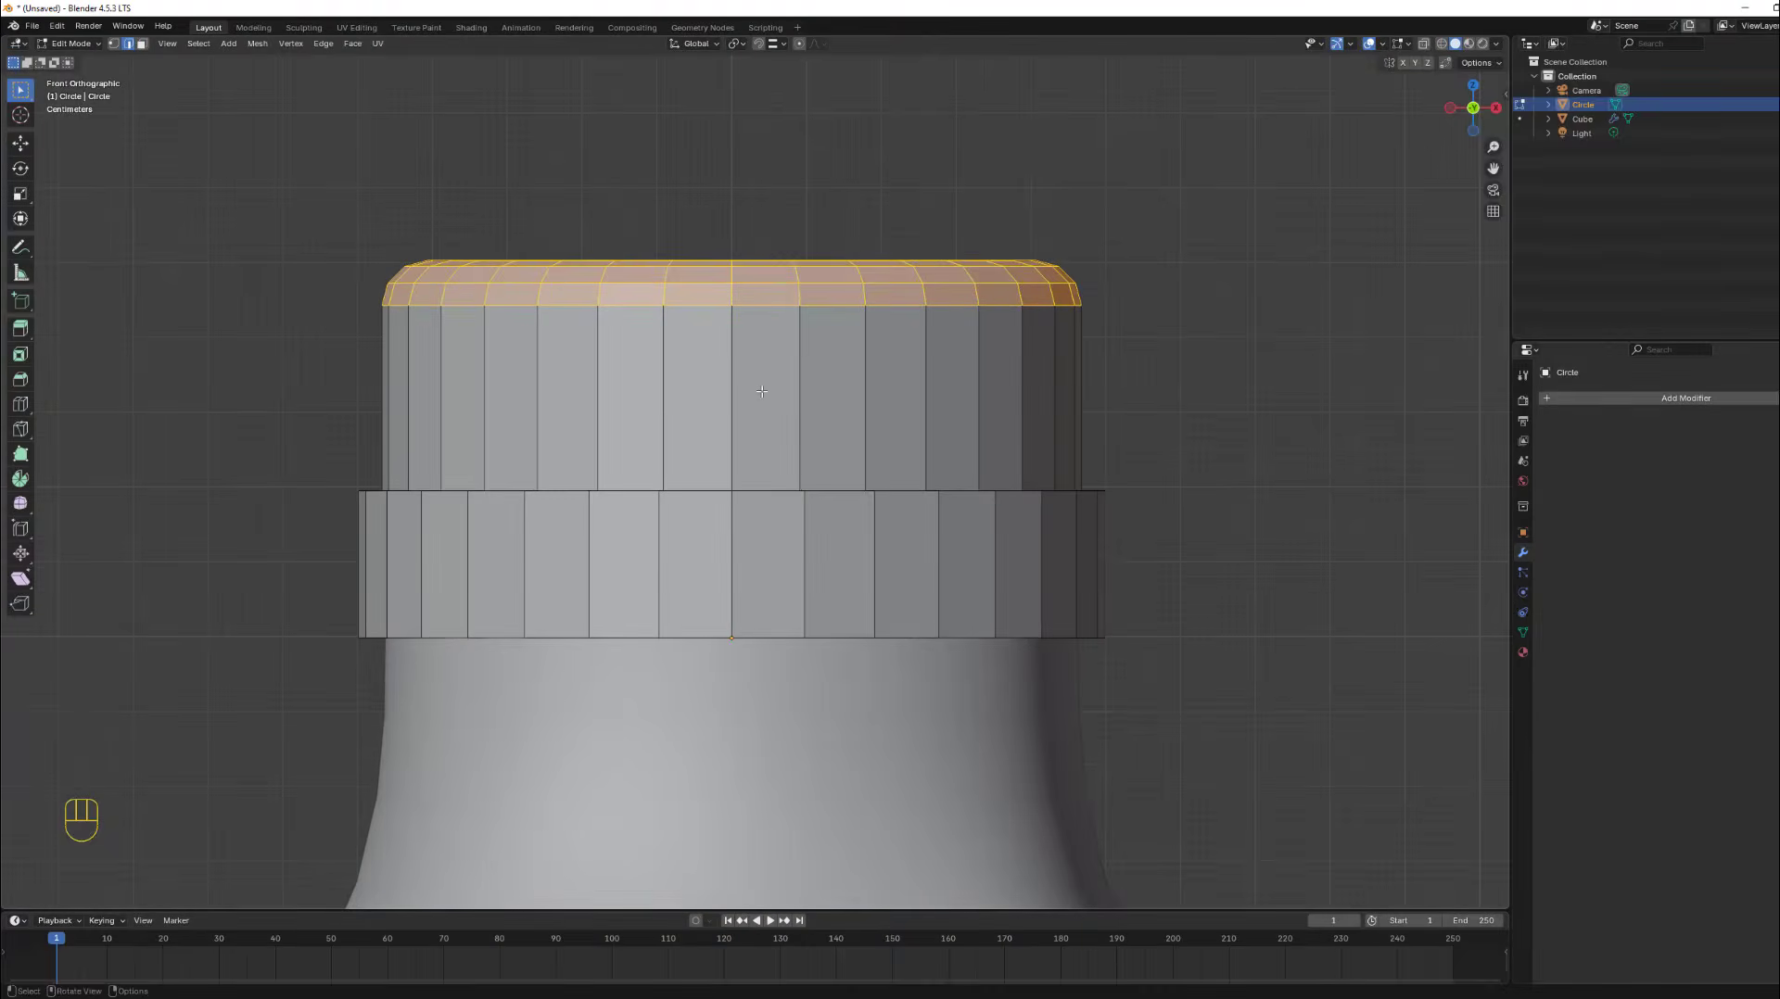
key(3)
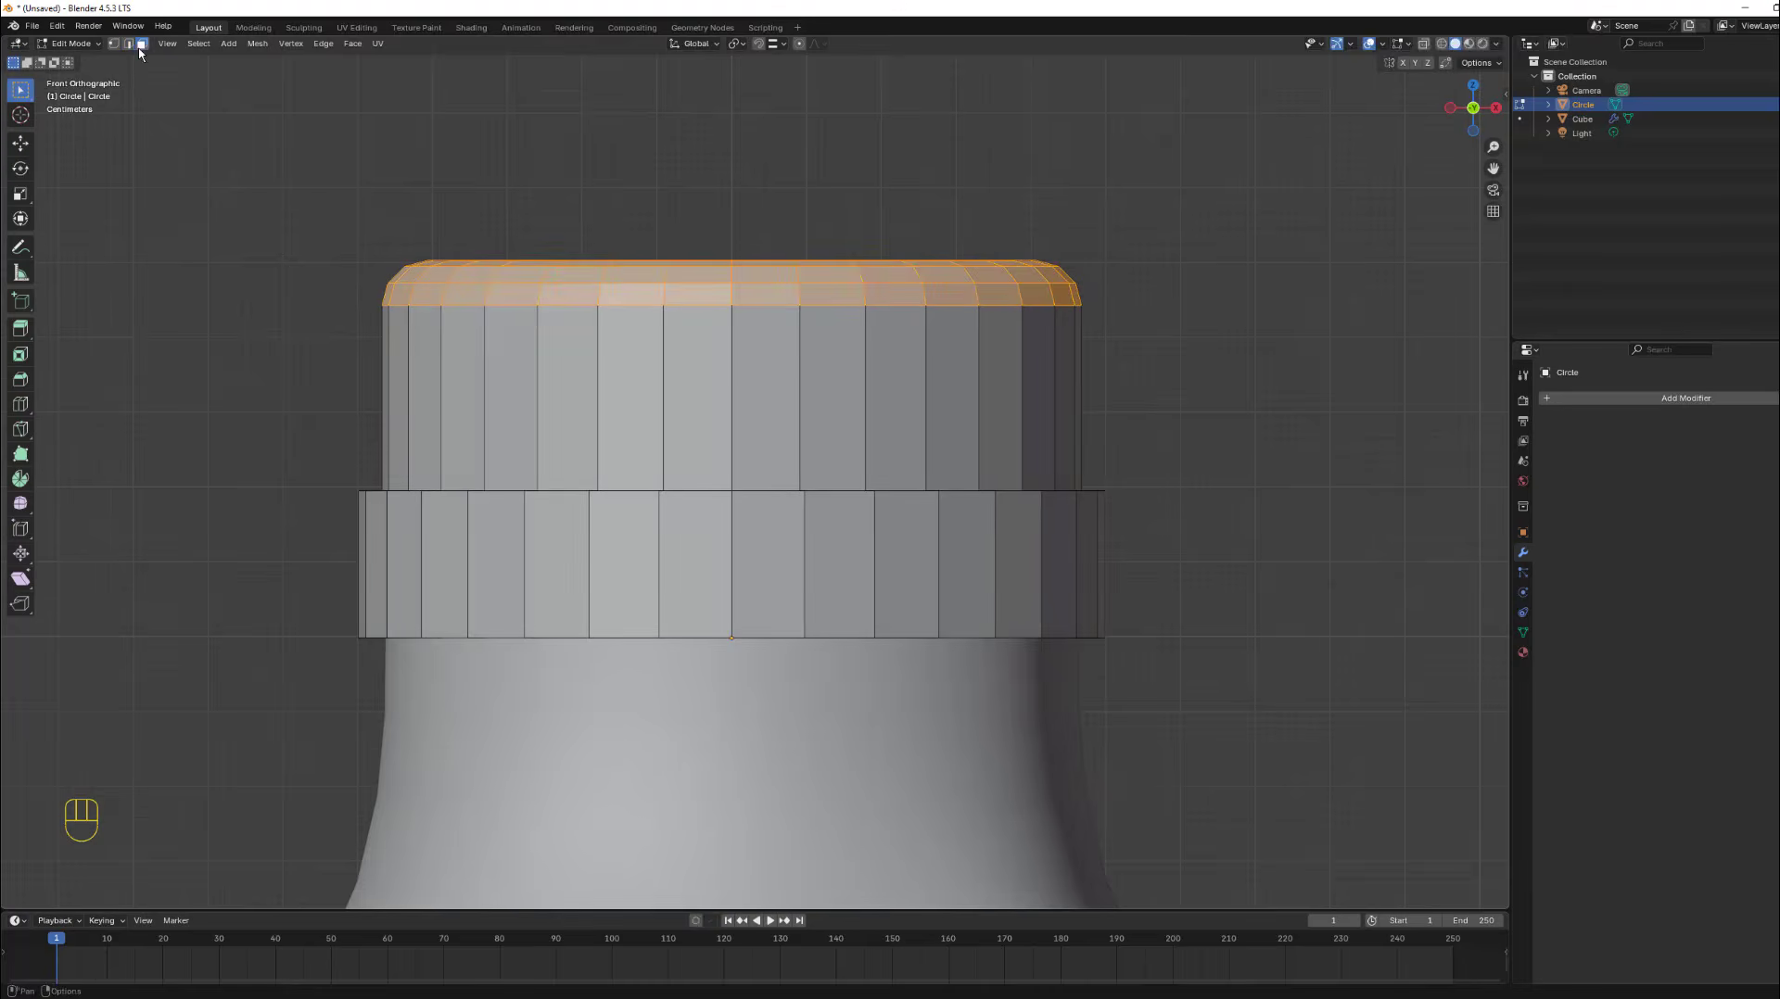
click(761, 381)
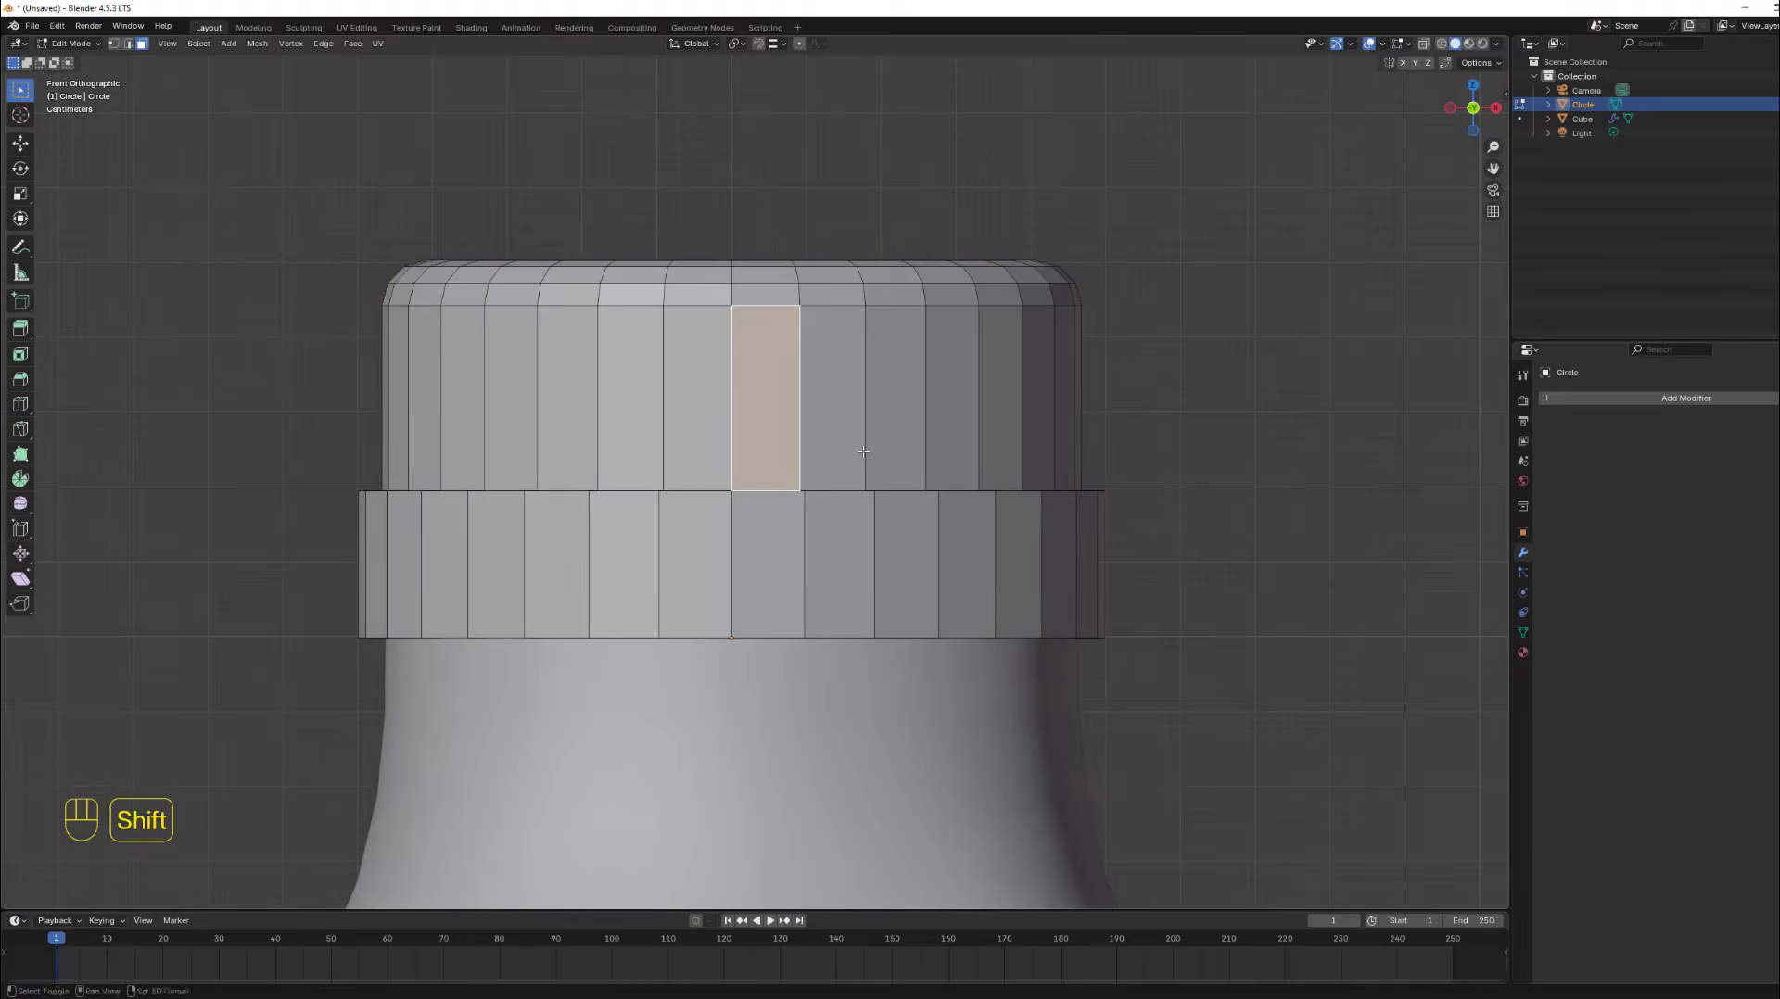
key(shift+d)
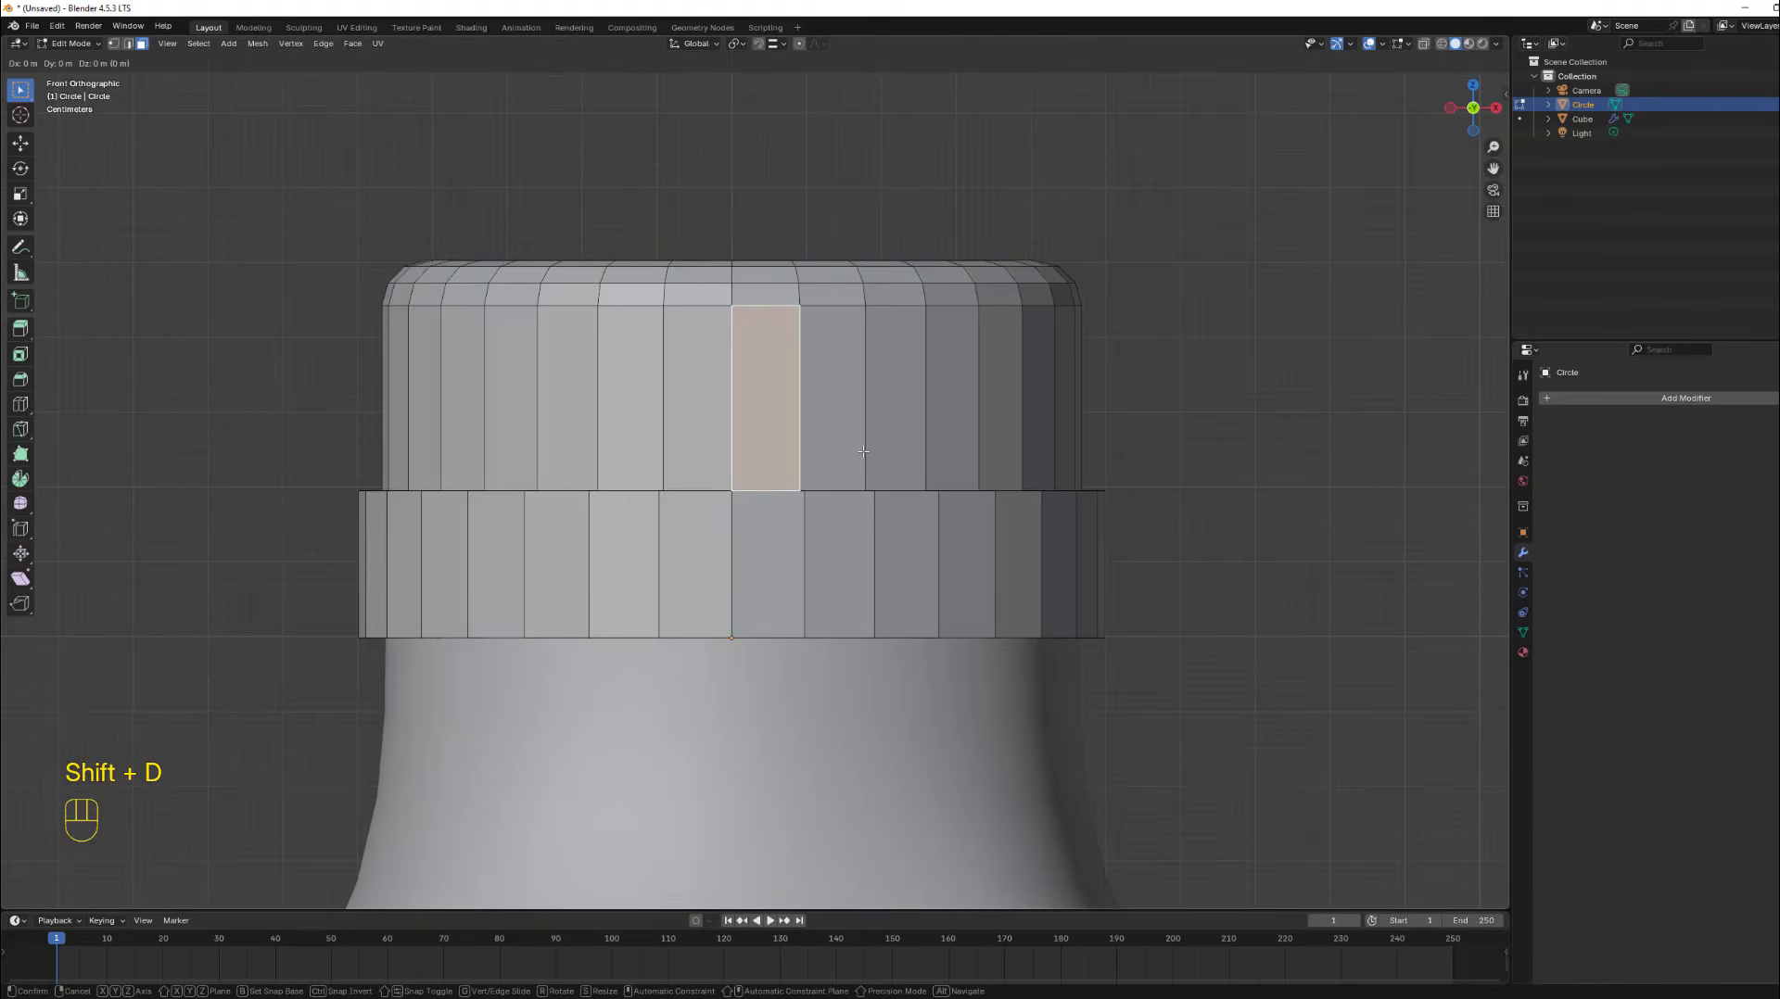
key(s)
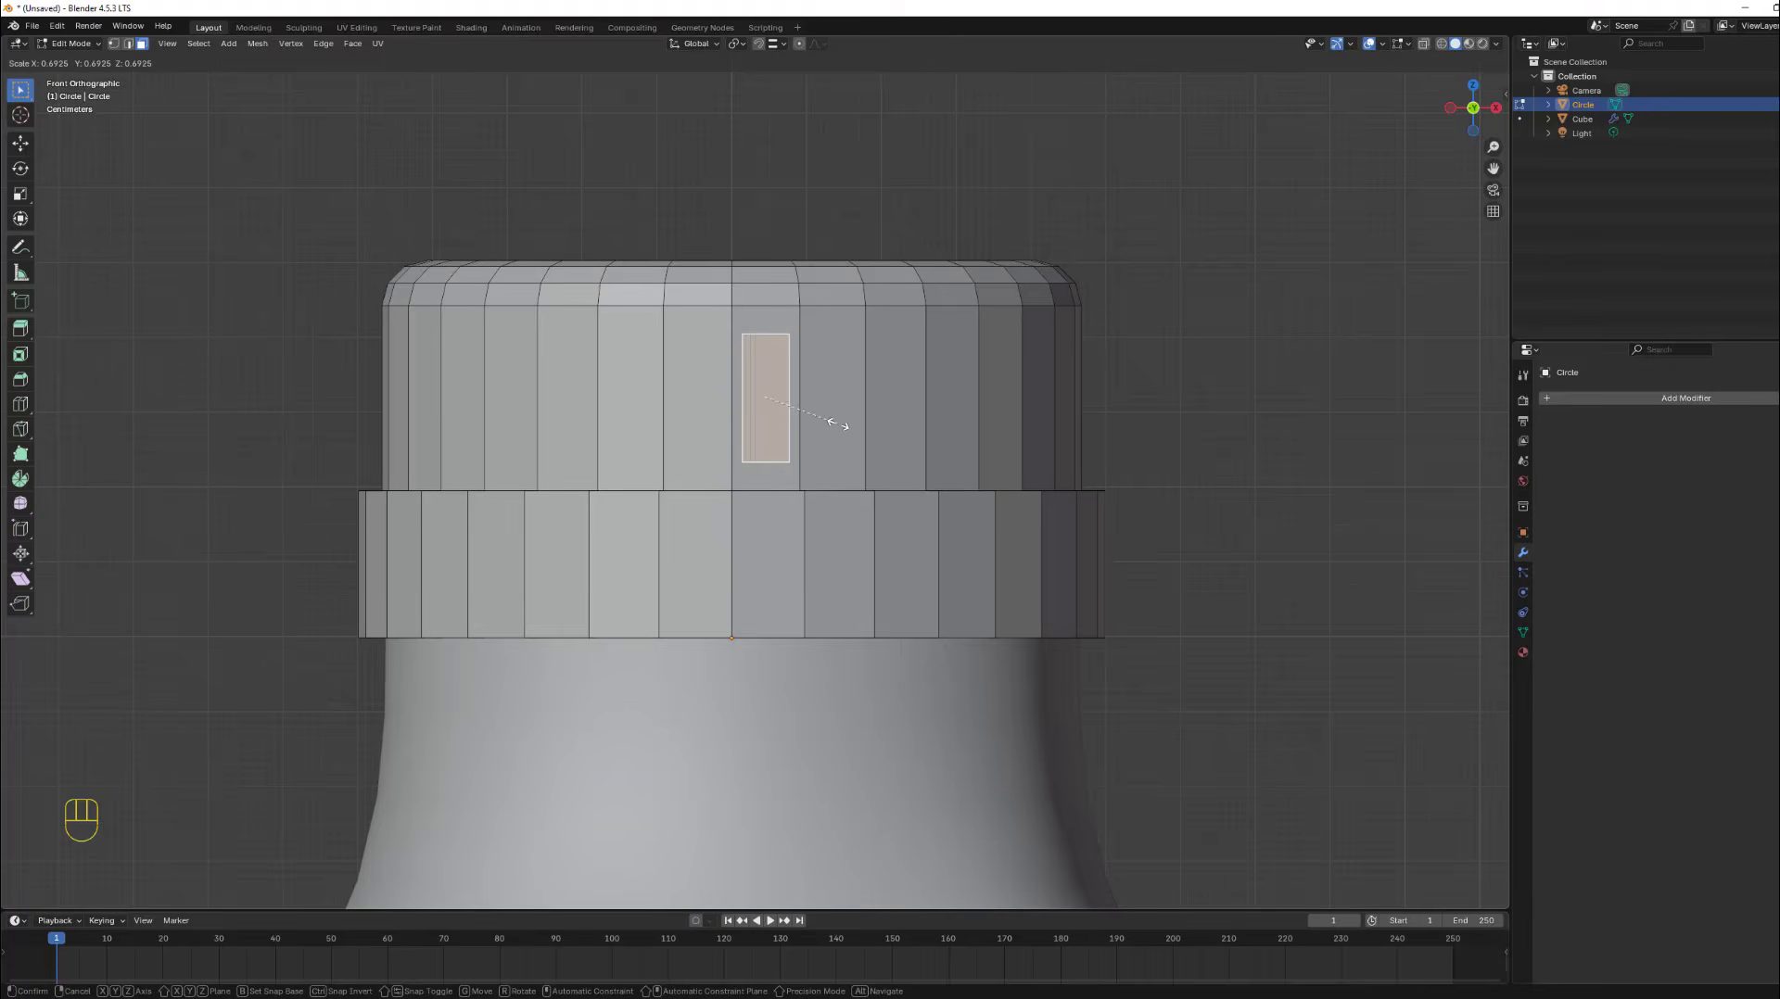
key(shift+z)
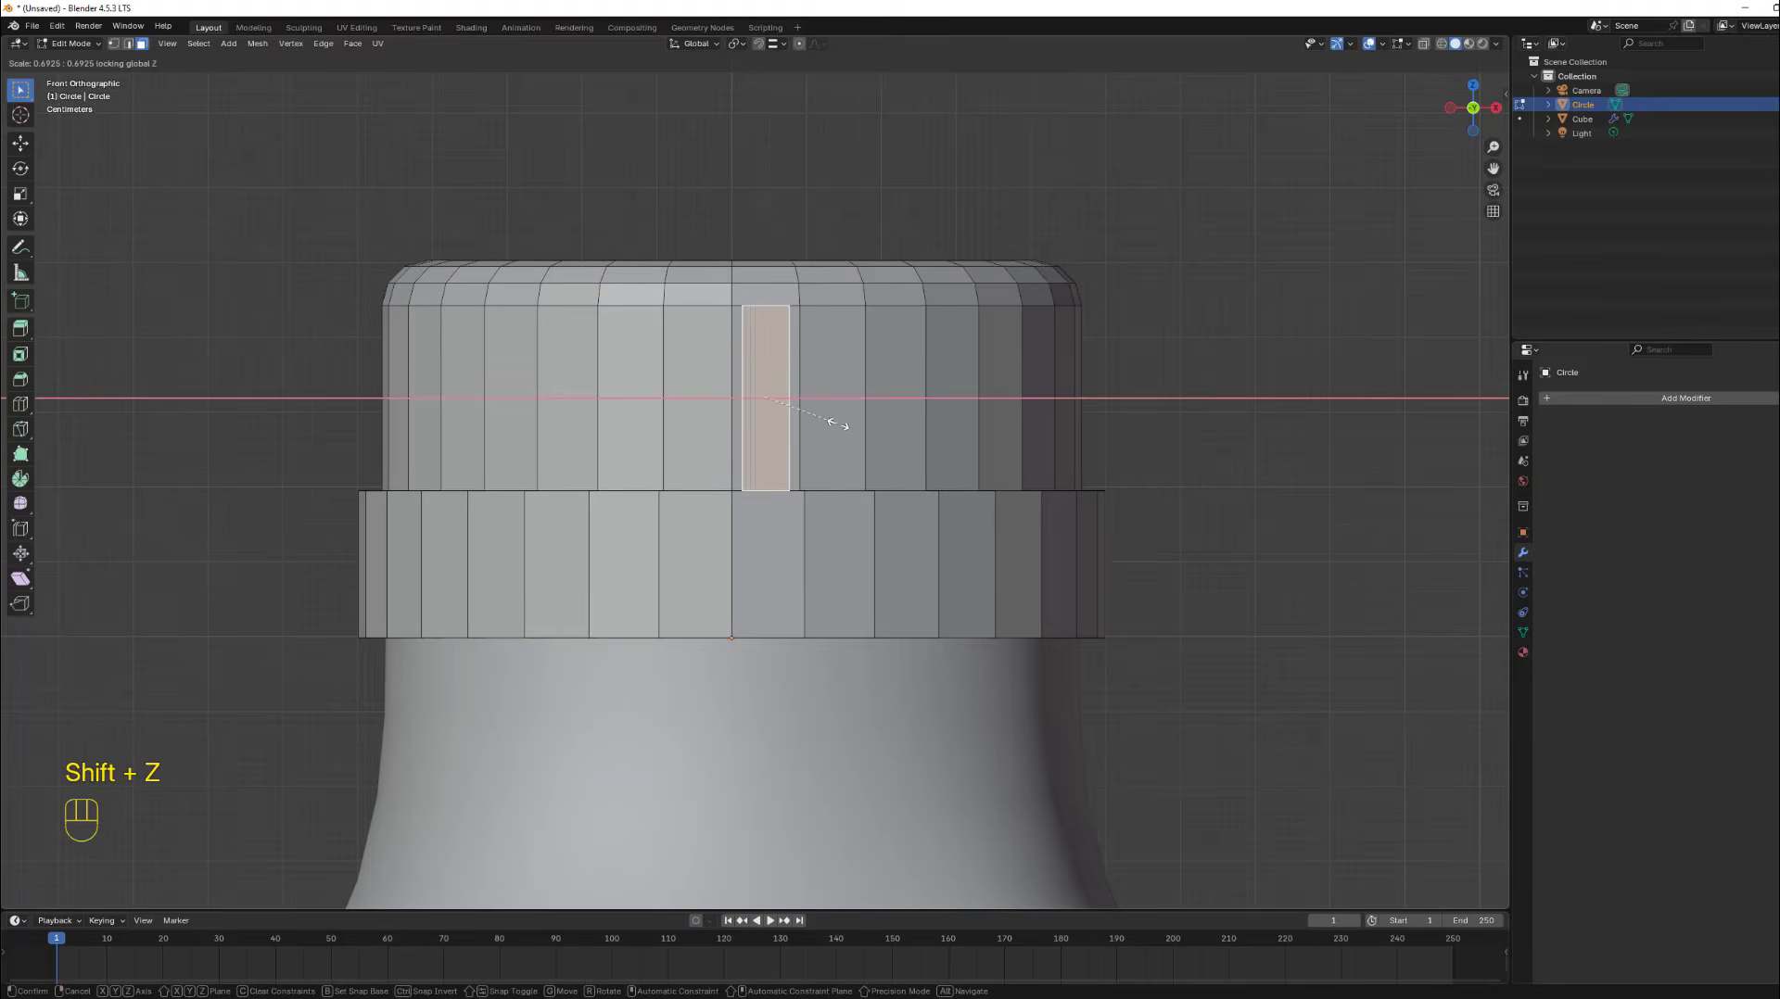
key(Escape)
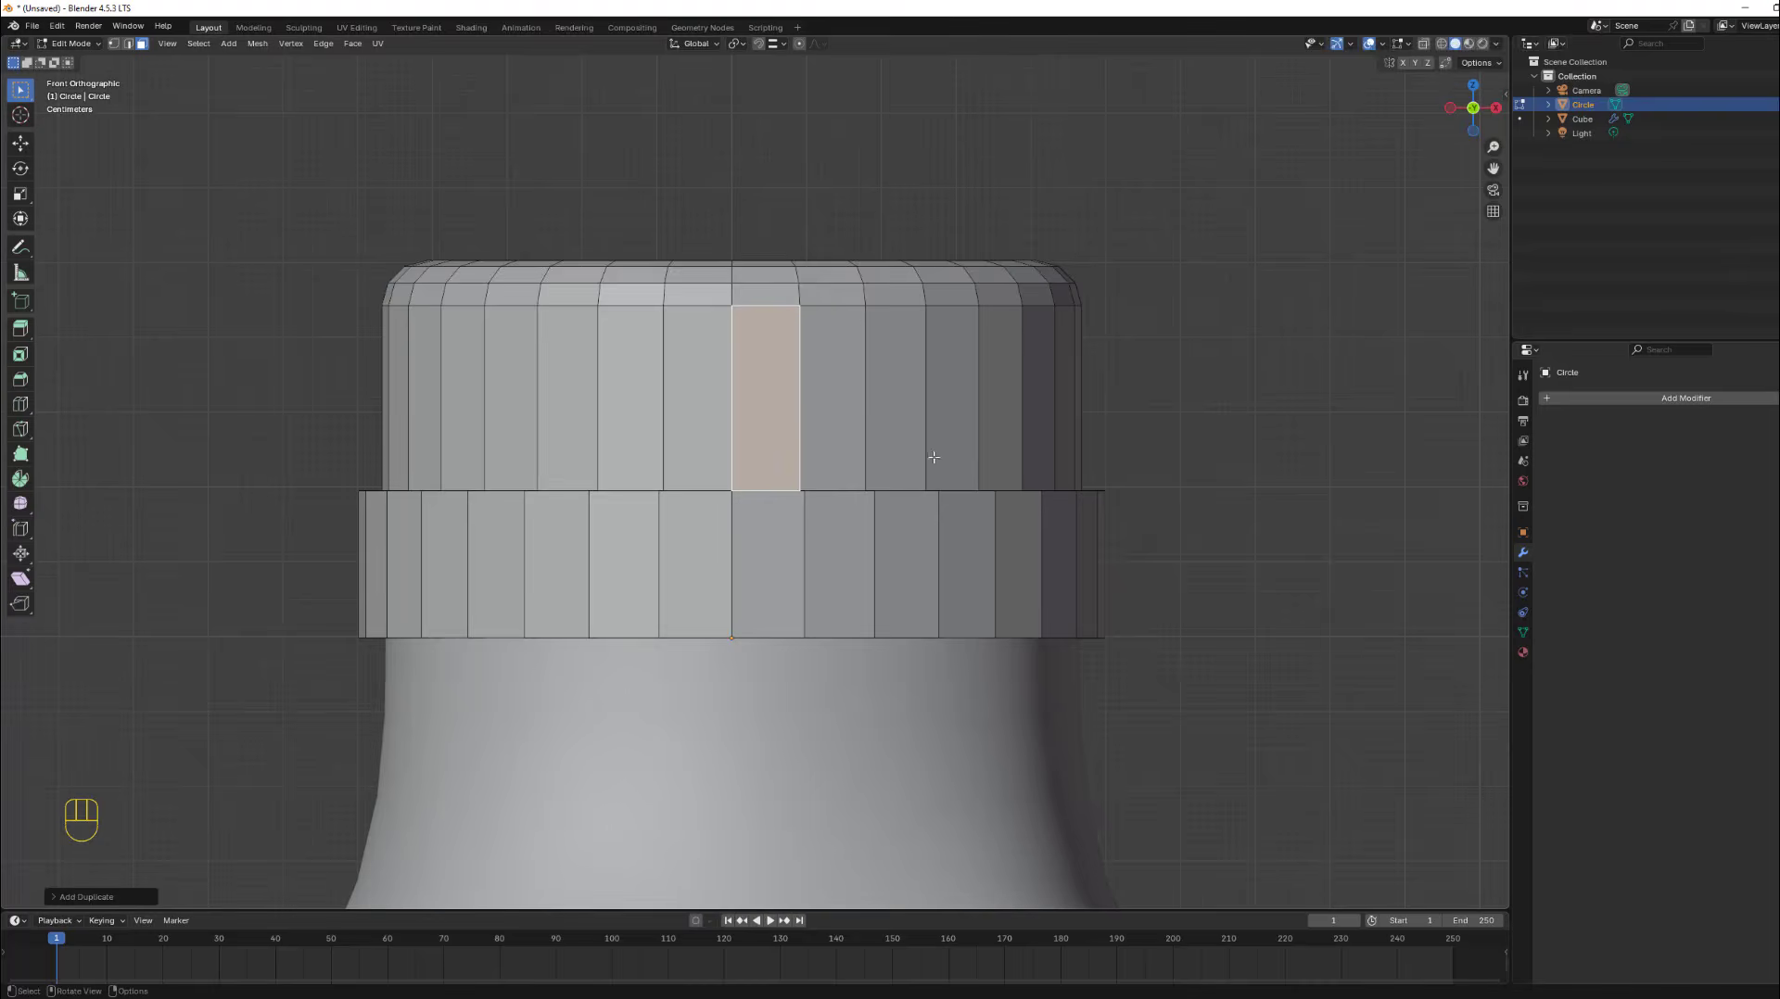
Scale the duplicated face down with the Z axis locked, making a narrow strip that keeps the full wall height.
key(s)
key(shift+z)
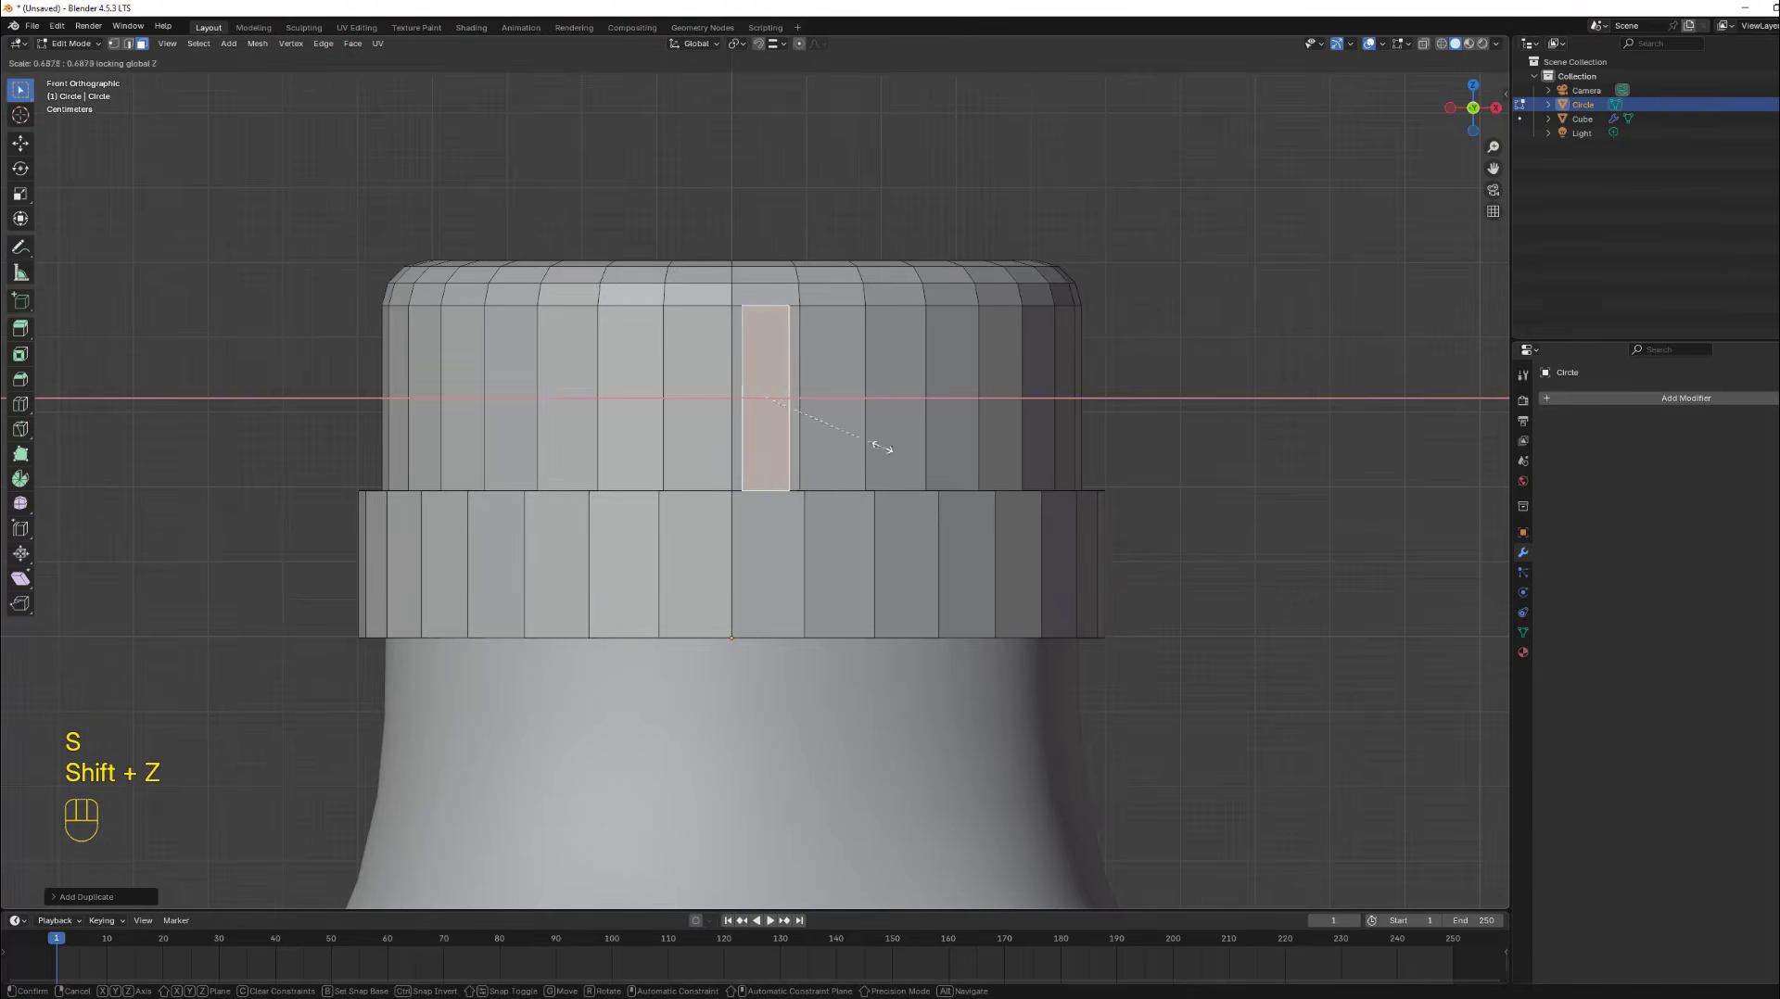
click(834, 403)
scroll(833, 417, down, 3)
middle_drag(833, 421, 981, 595)
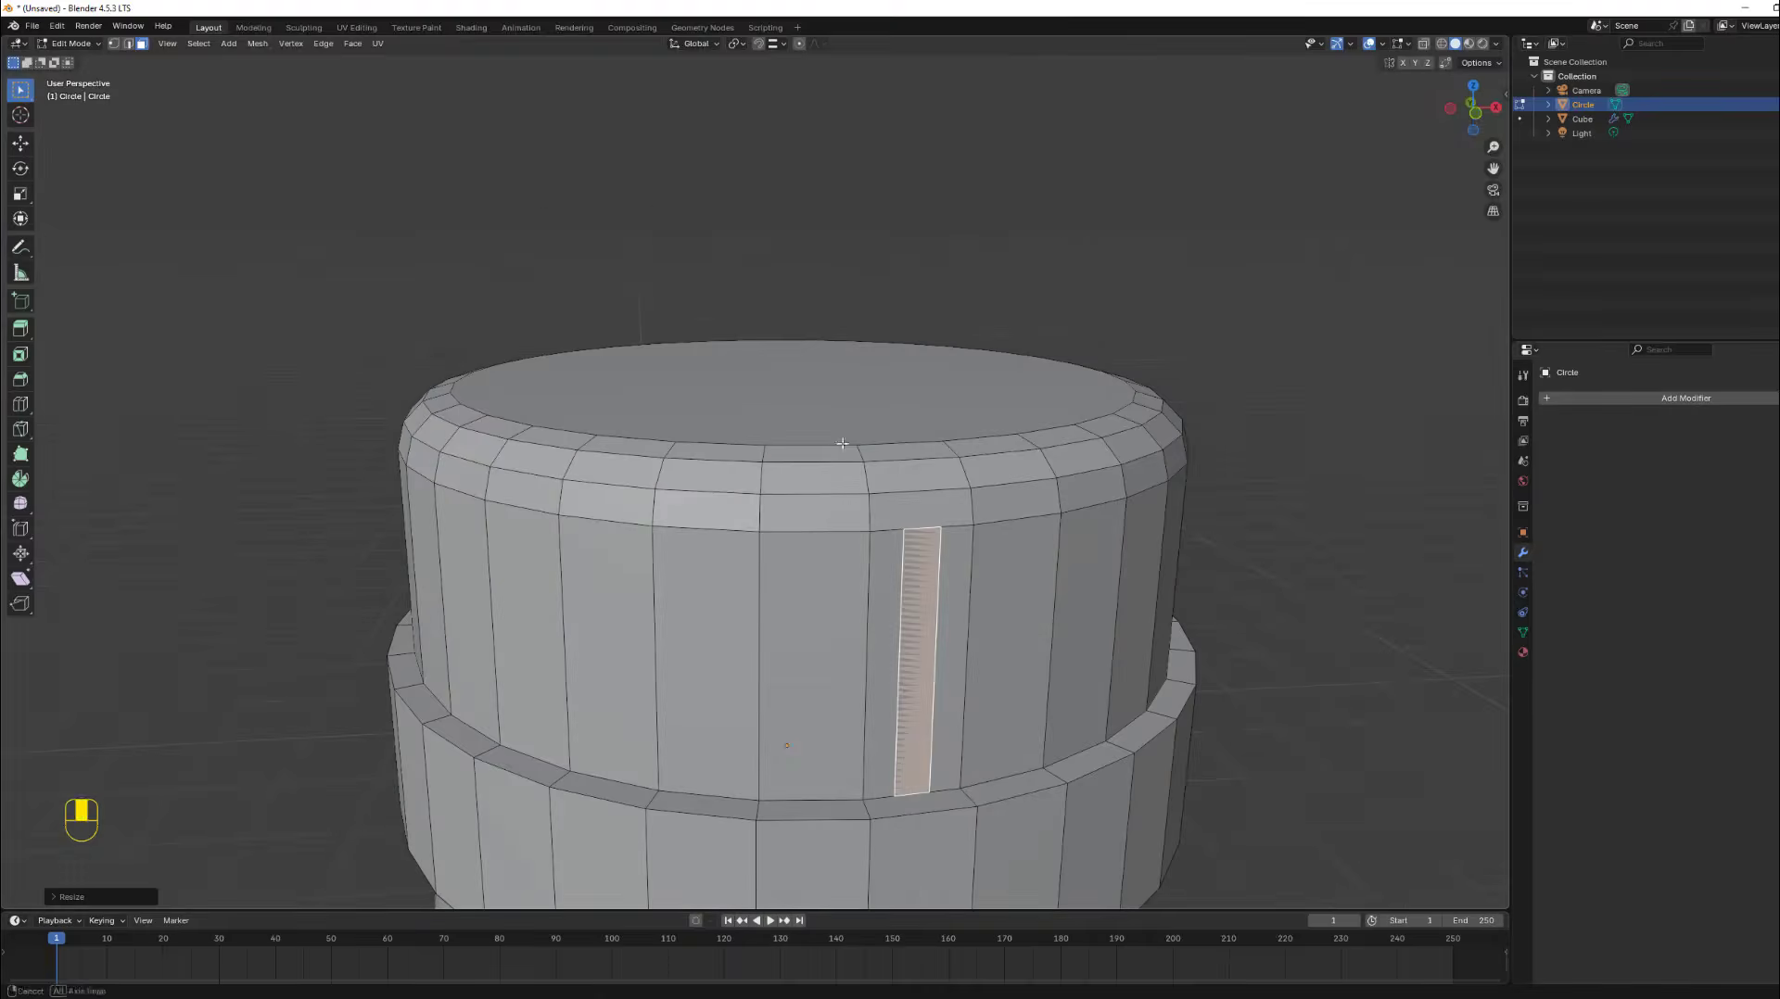
scroll(982, 595, down, 3)
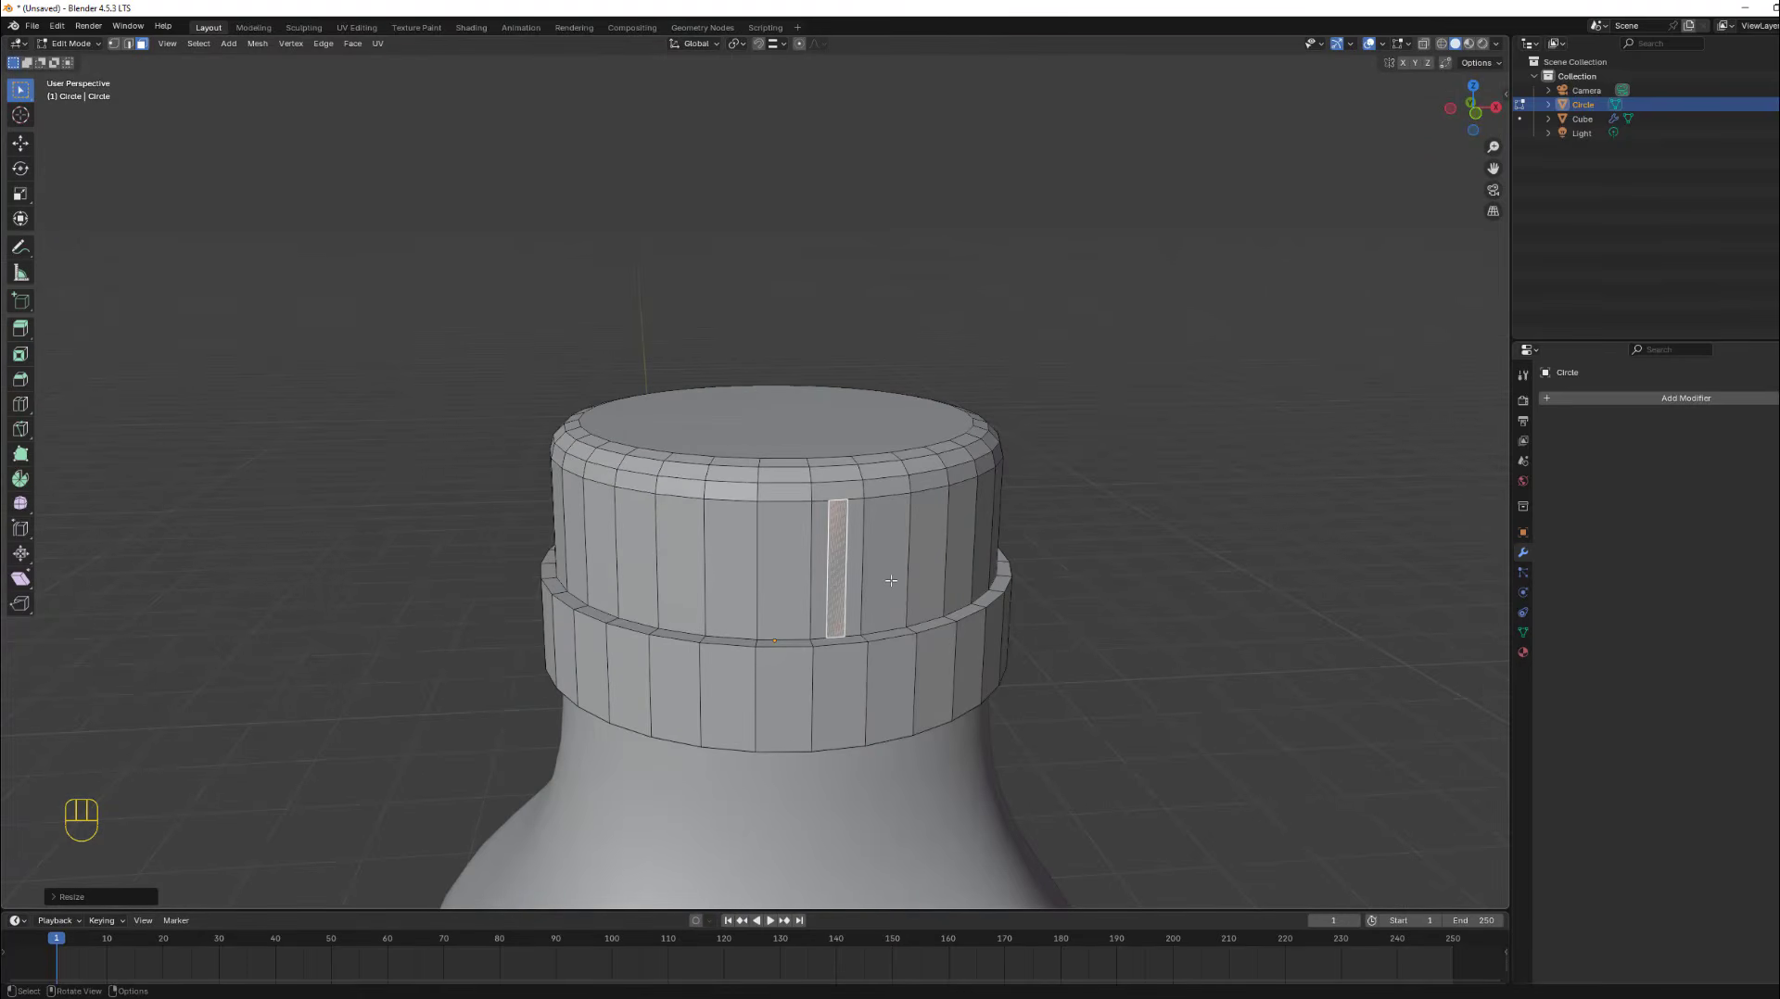
Extrude the narrow strip on the cap's upper wall outward along its normals by about 0.043 m to form a raised rib.
click(1474, 116)
scroll(781, 415, up, 5)
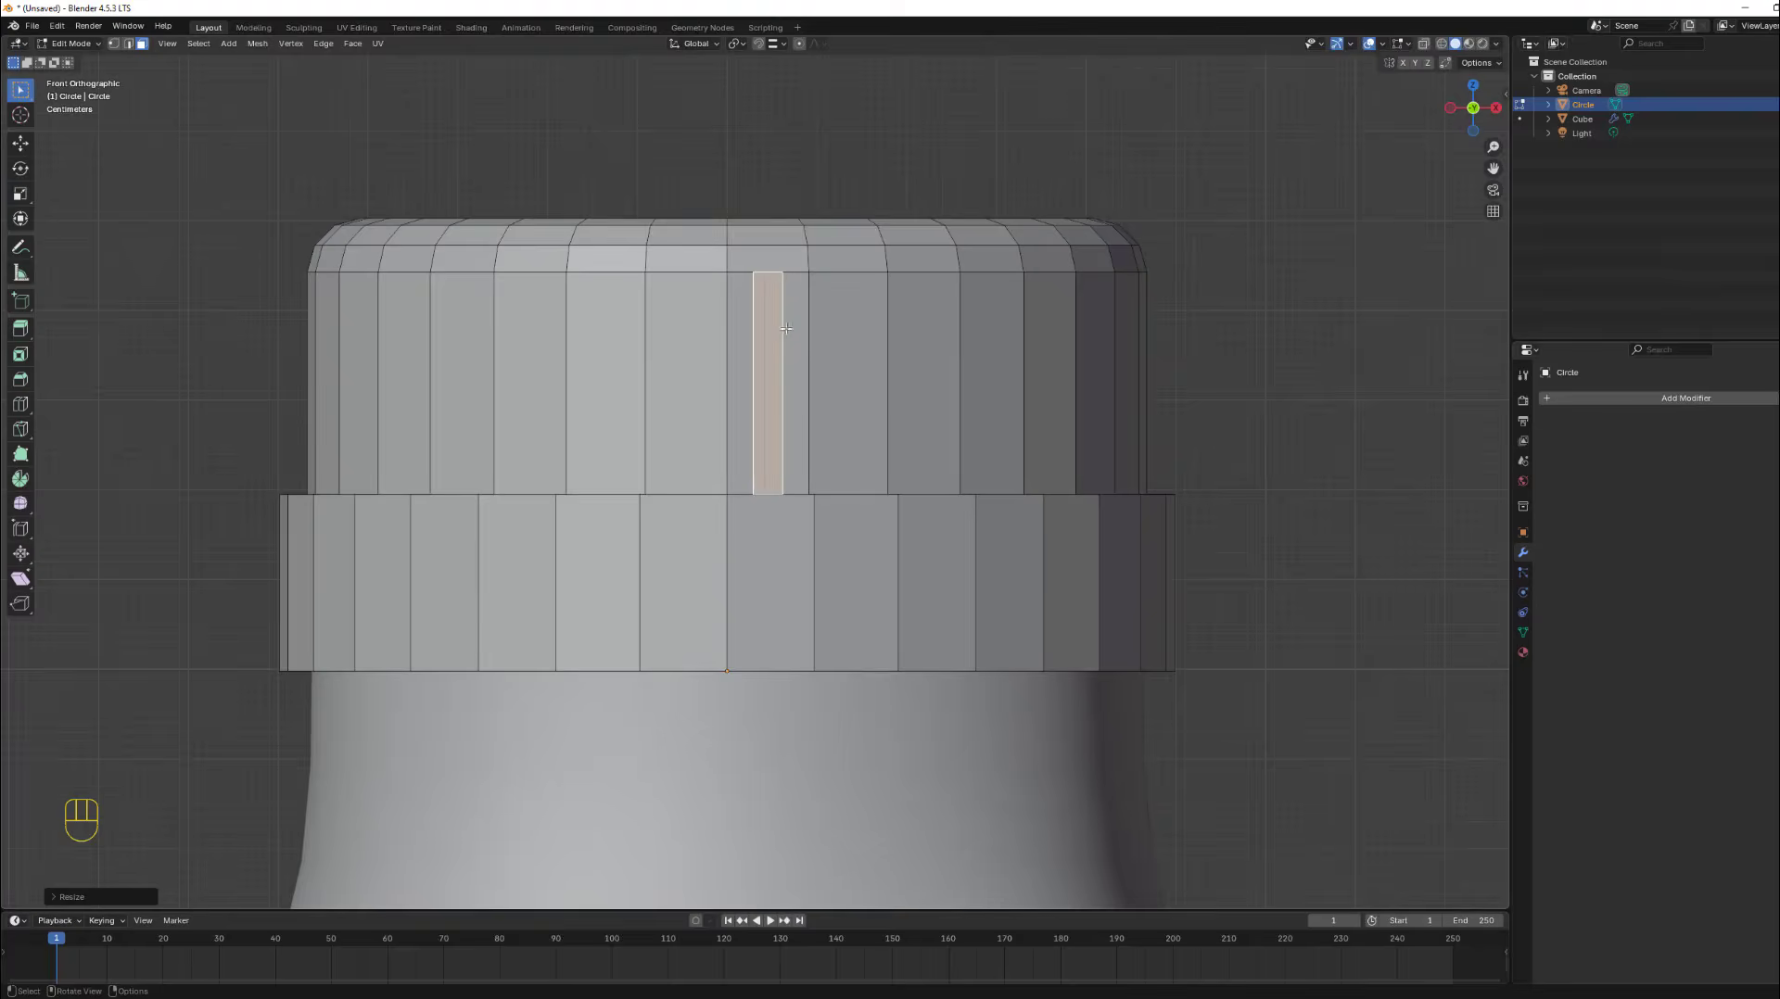
middle_drag(786, 328, 913, 472)
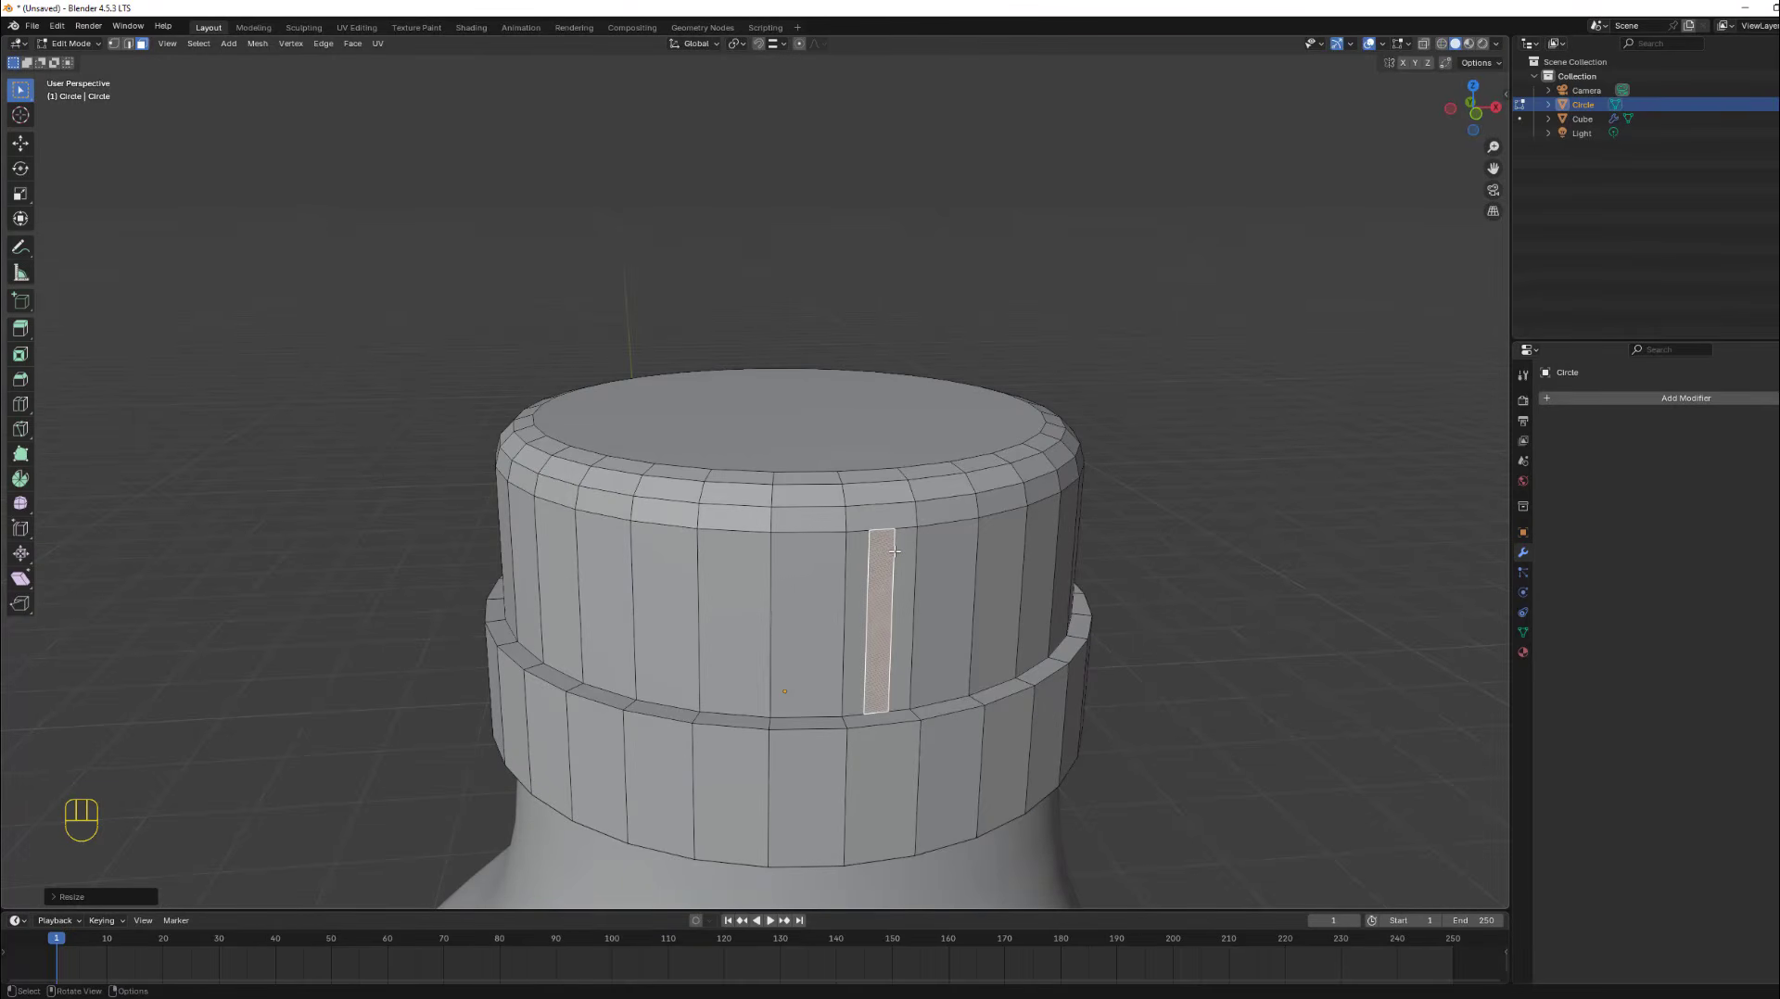
key(alt+e)
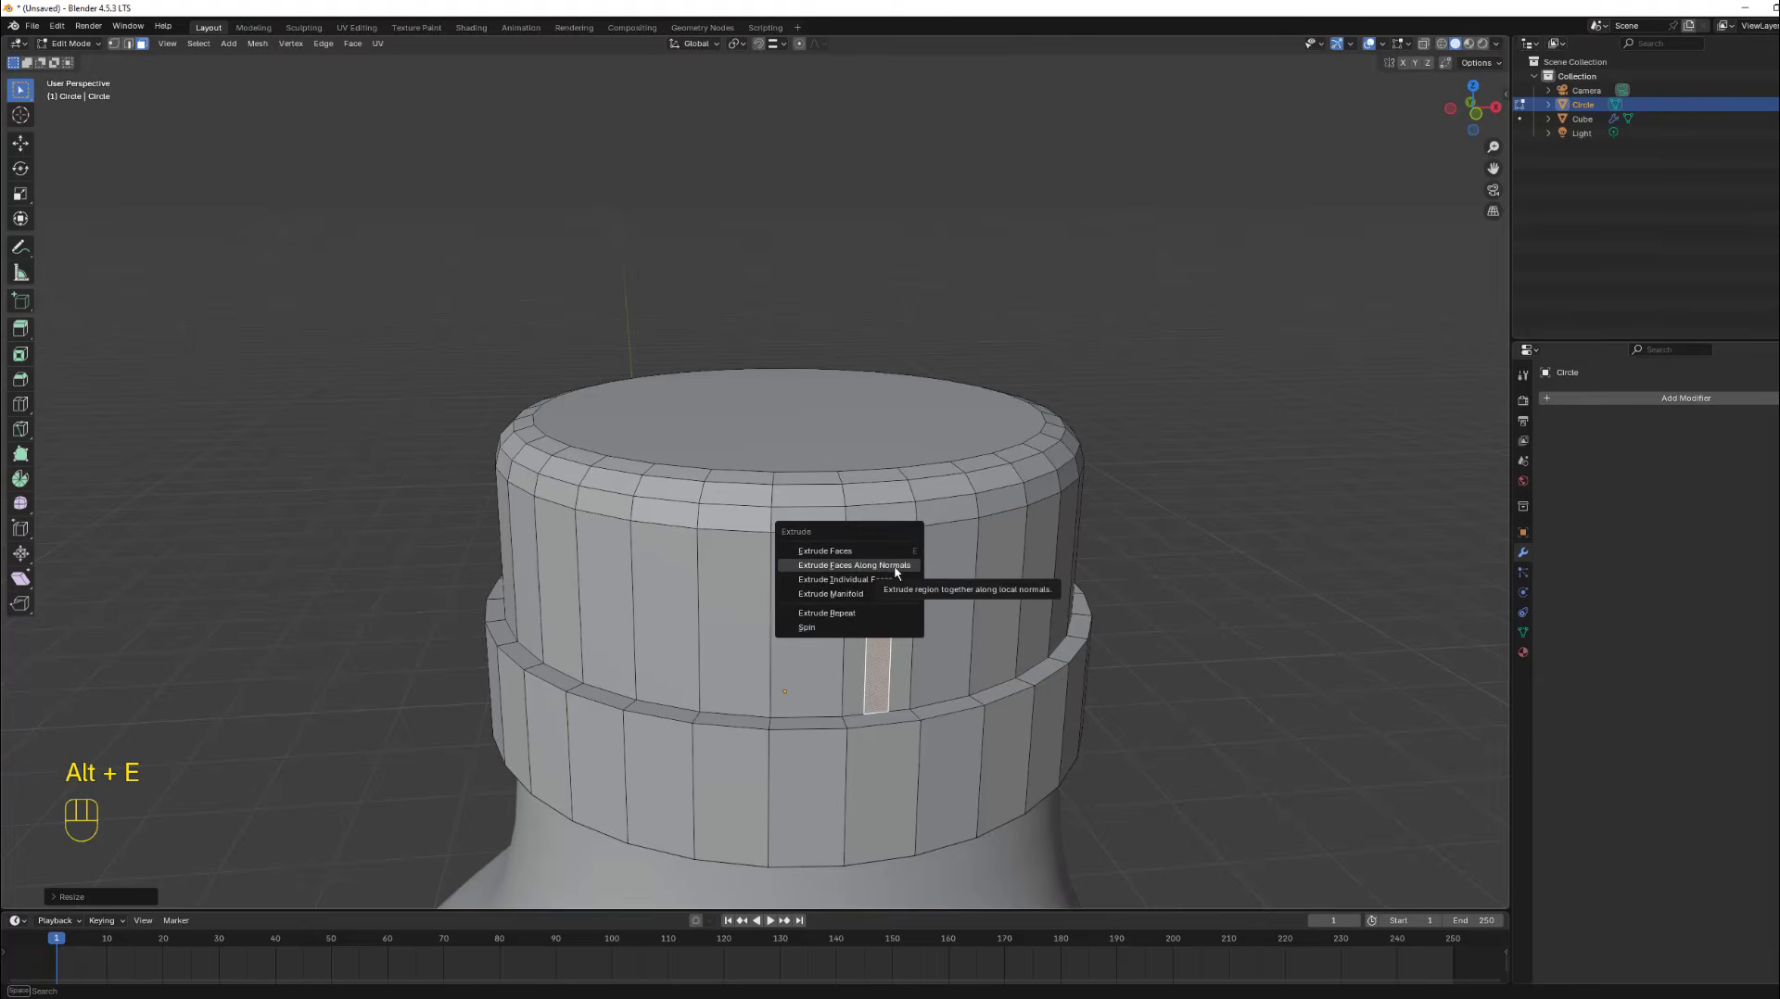
click(895, 566)
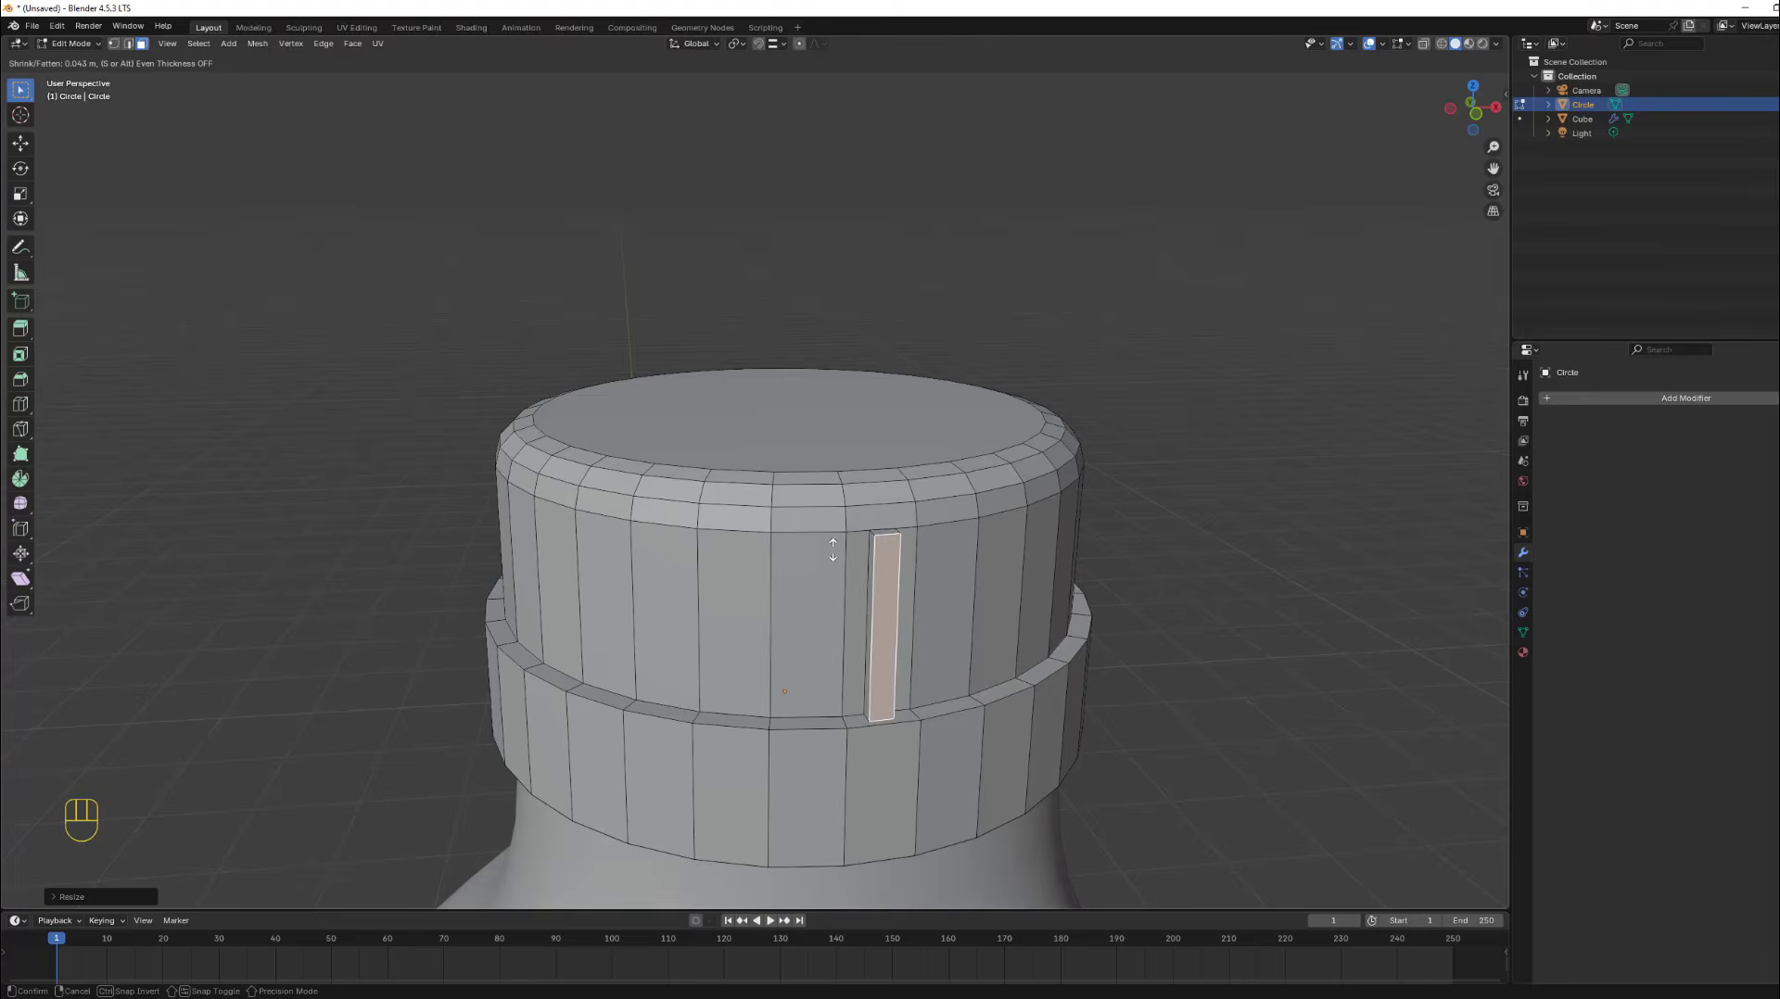
click(833, 550)
mouse_move(1068, 714)
middle_down()
mouse_move(1053, 739)
mouse_move(1050, 719)
middle_up()
scroll(1050, 720, up, 4)
scroll(835, 556, down, 4)
middle_drag(816, 547, 784, 500)
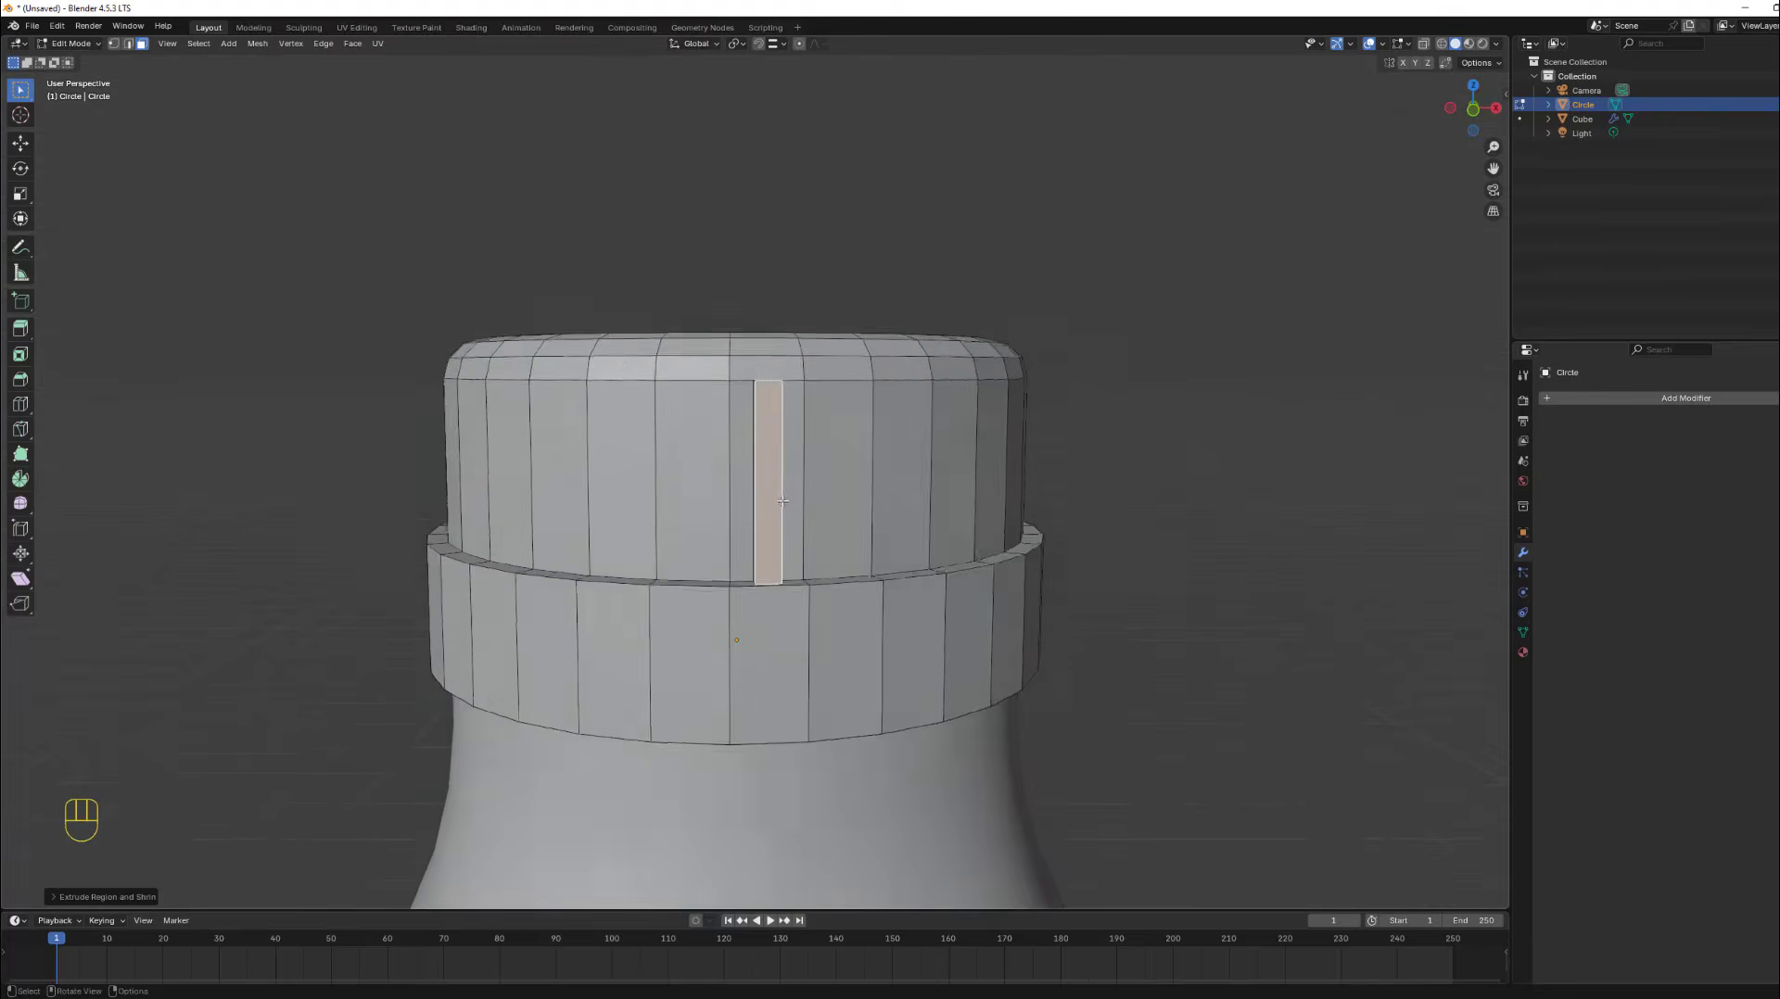
Scale the rib's outer face down slightly along the Z axis so its upper and lower ends slope.
scroll(788, 499, up, 2)
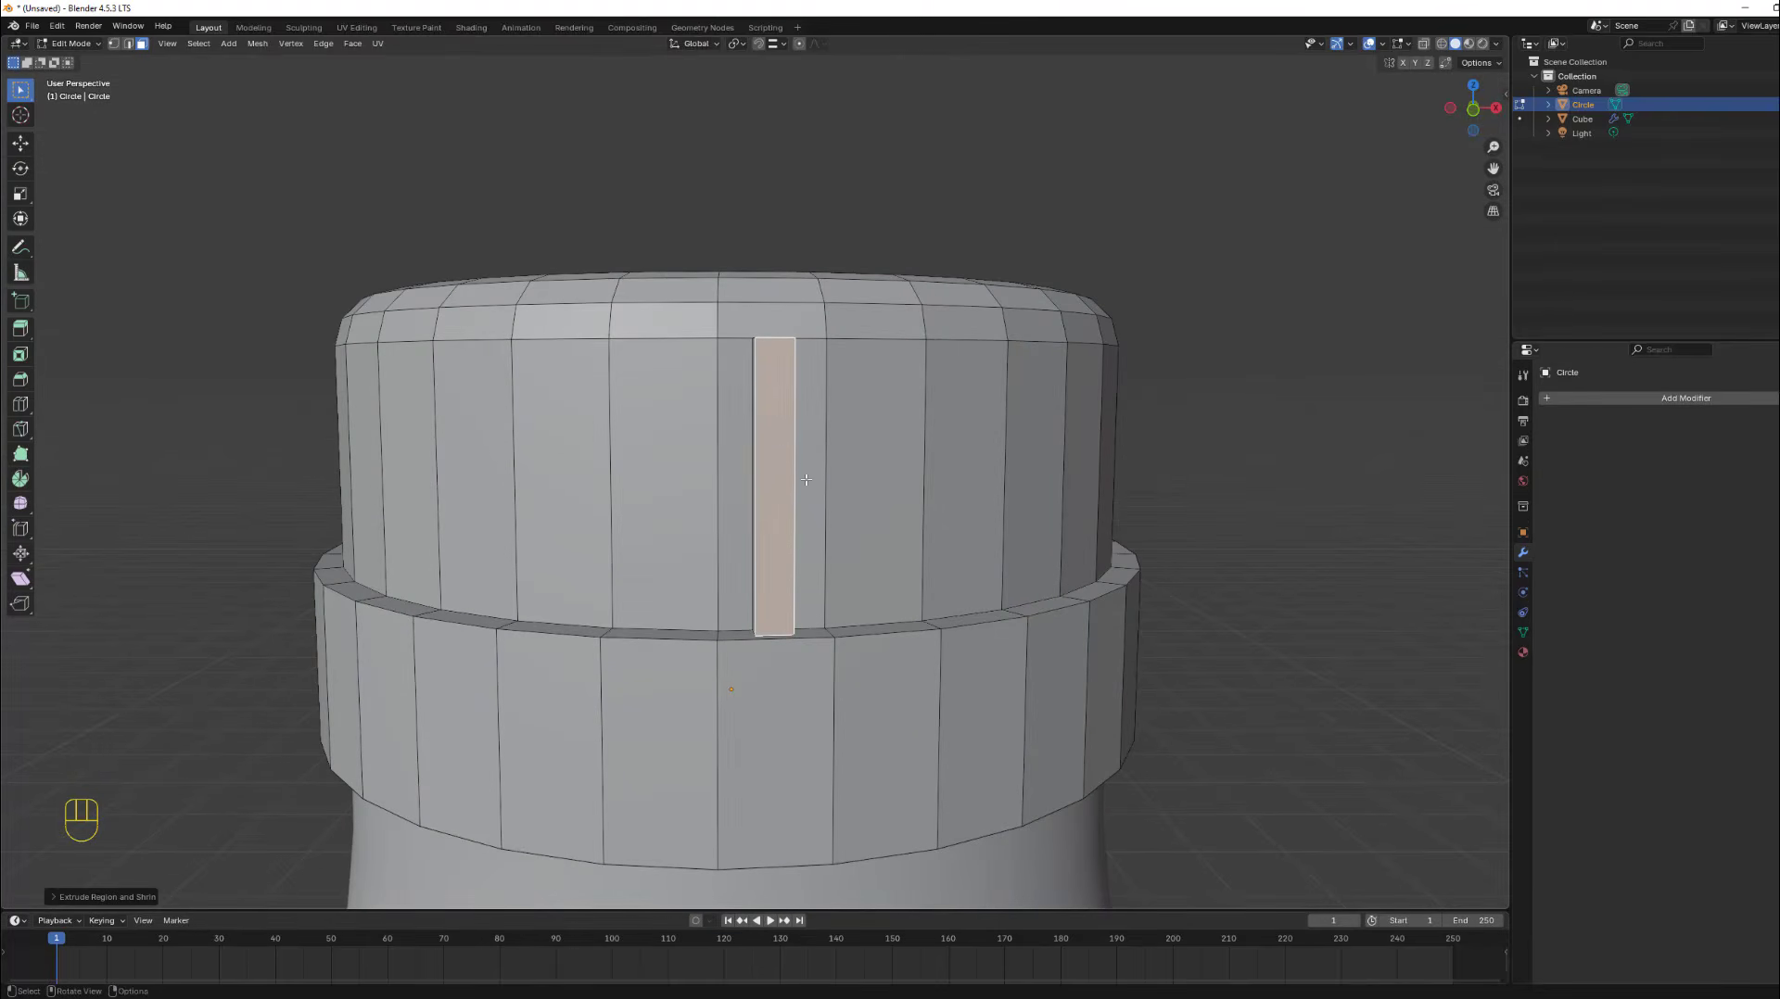
key(s)
key(z)
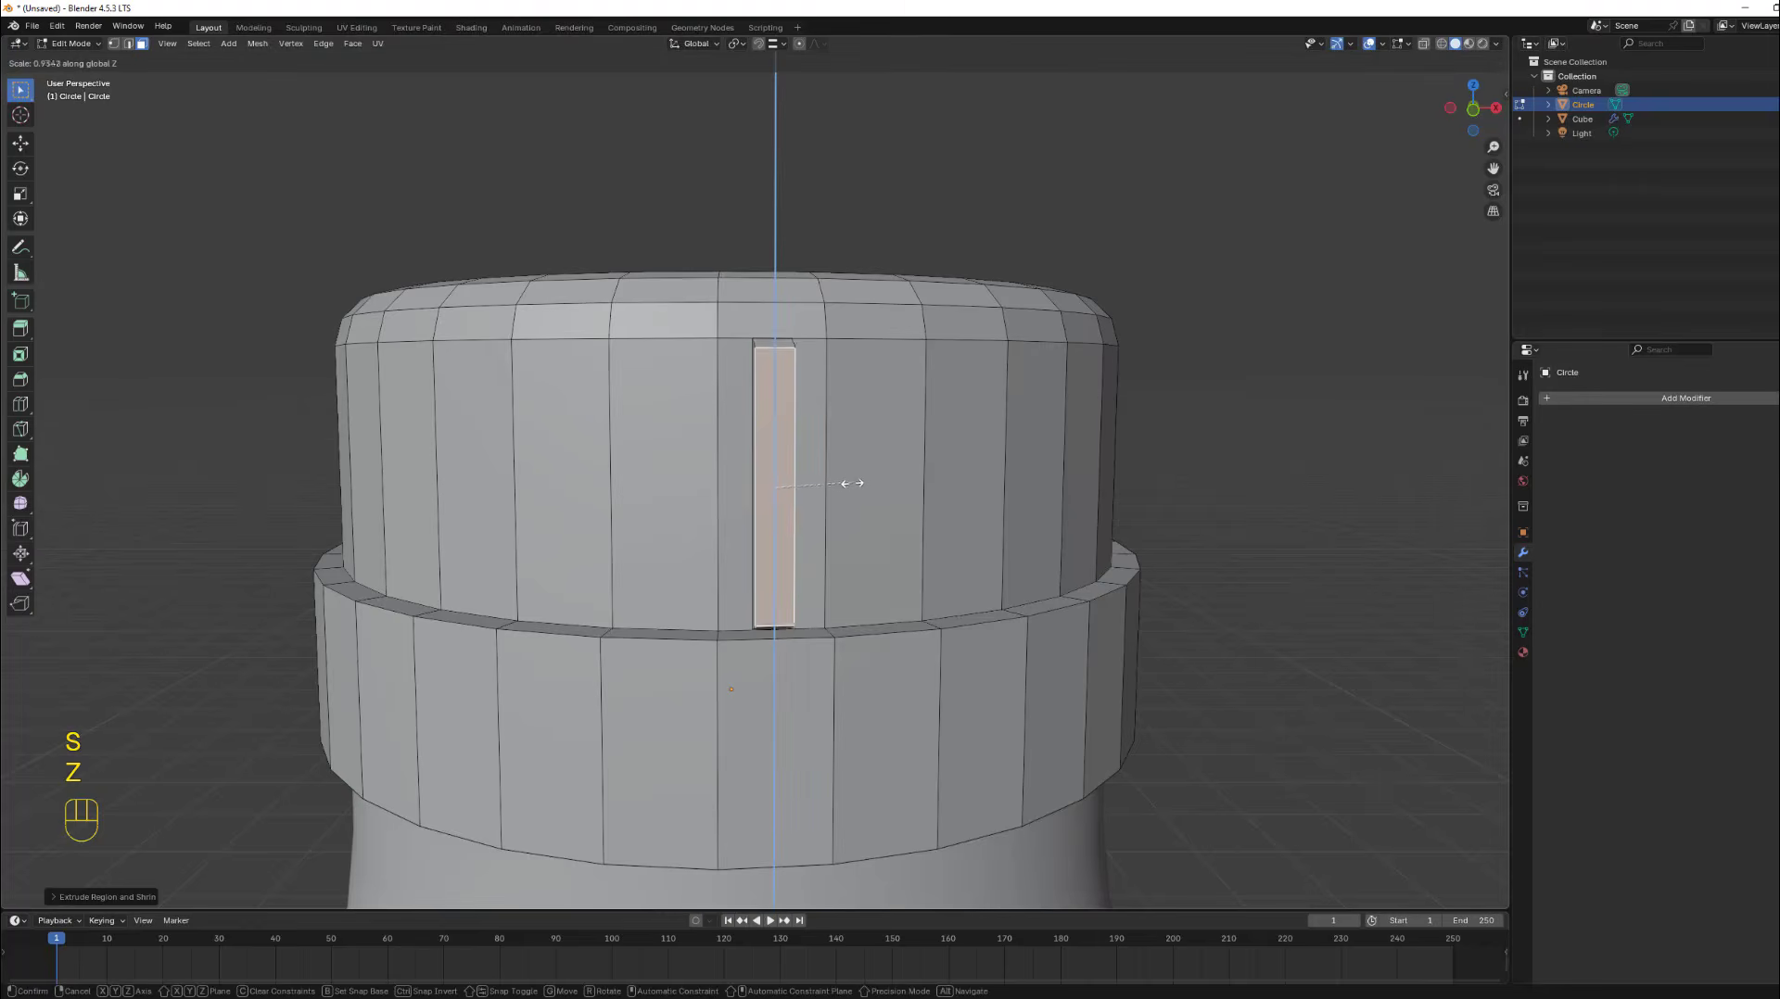
click(849, 485)
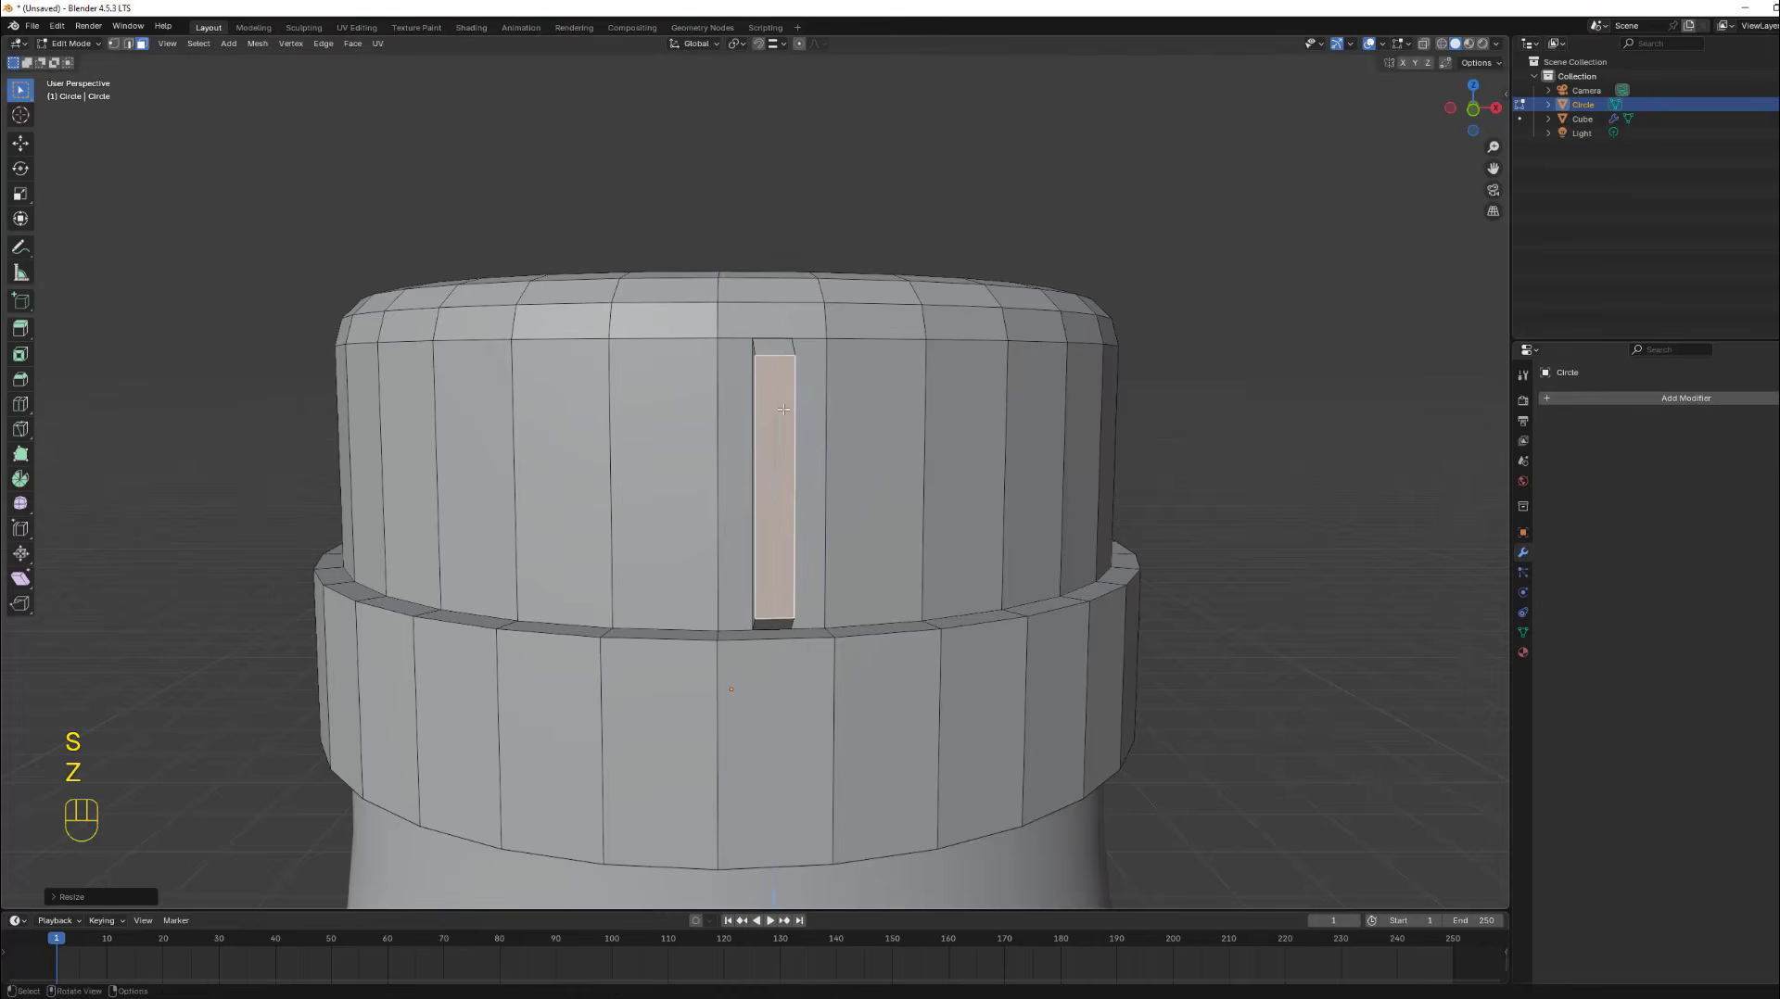
Try to narrow the rib's outer face by scaling it along the global X axis.
middle_drag(784, 409, 1031, 586)
scroll(983, 630, down, 4)
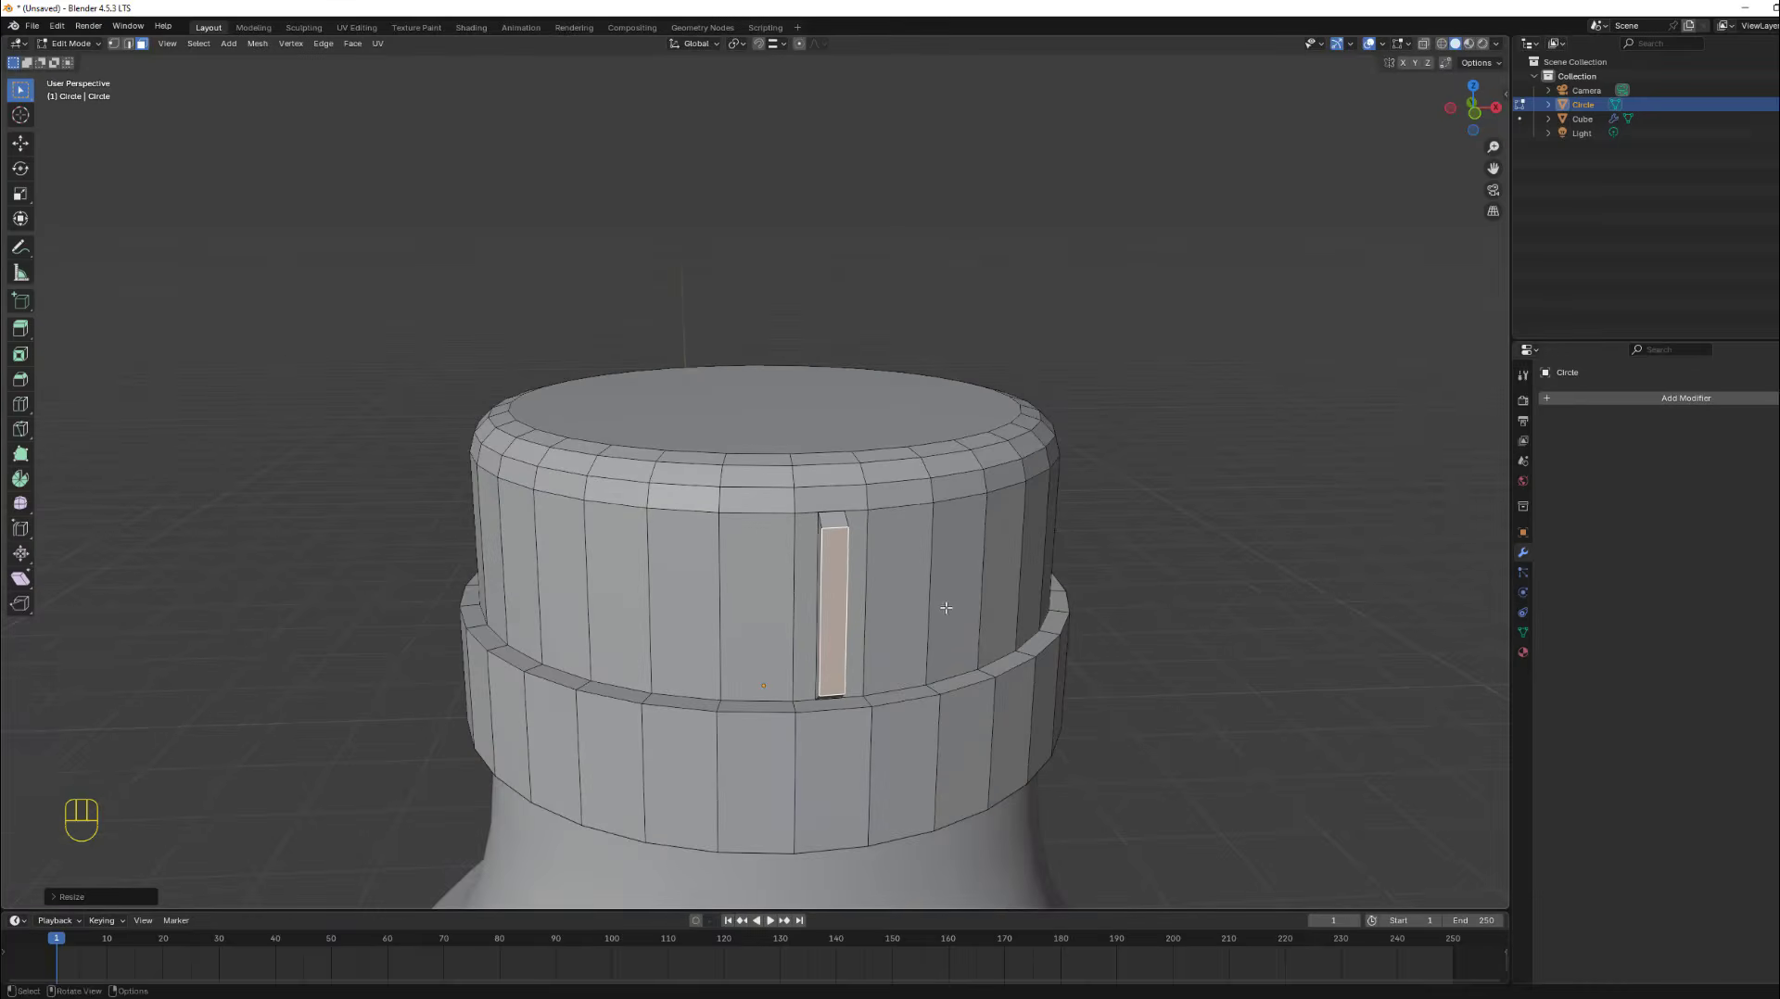
key(s)
key(x)
click(845, 611)
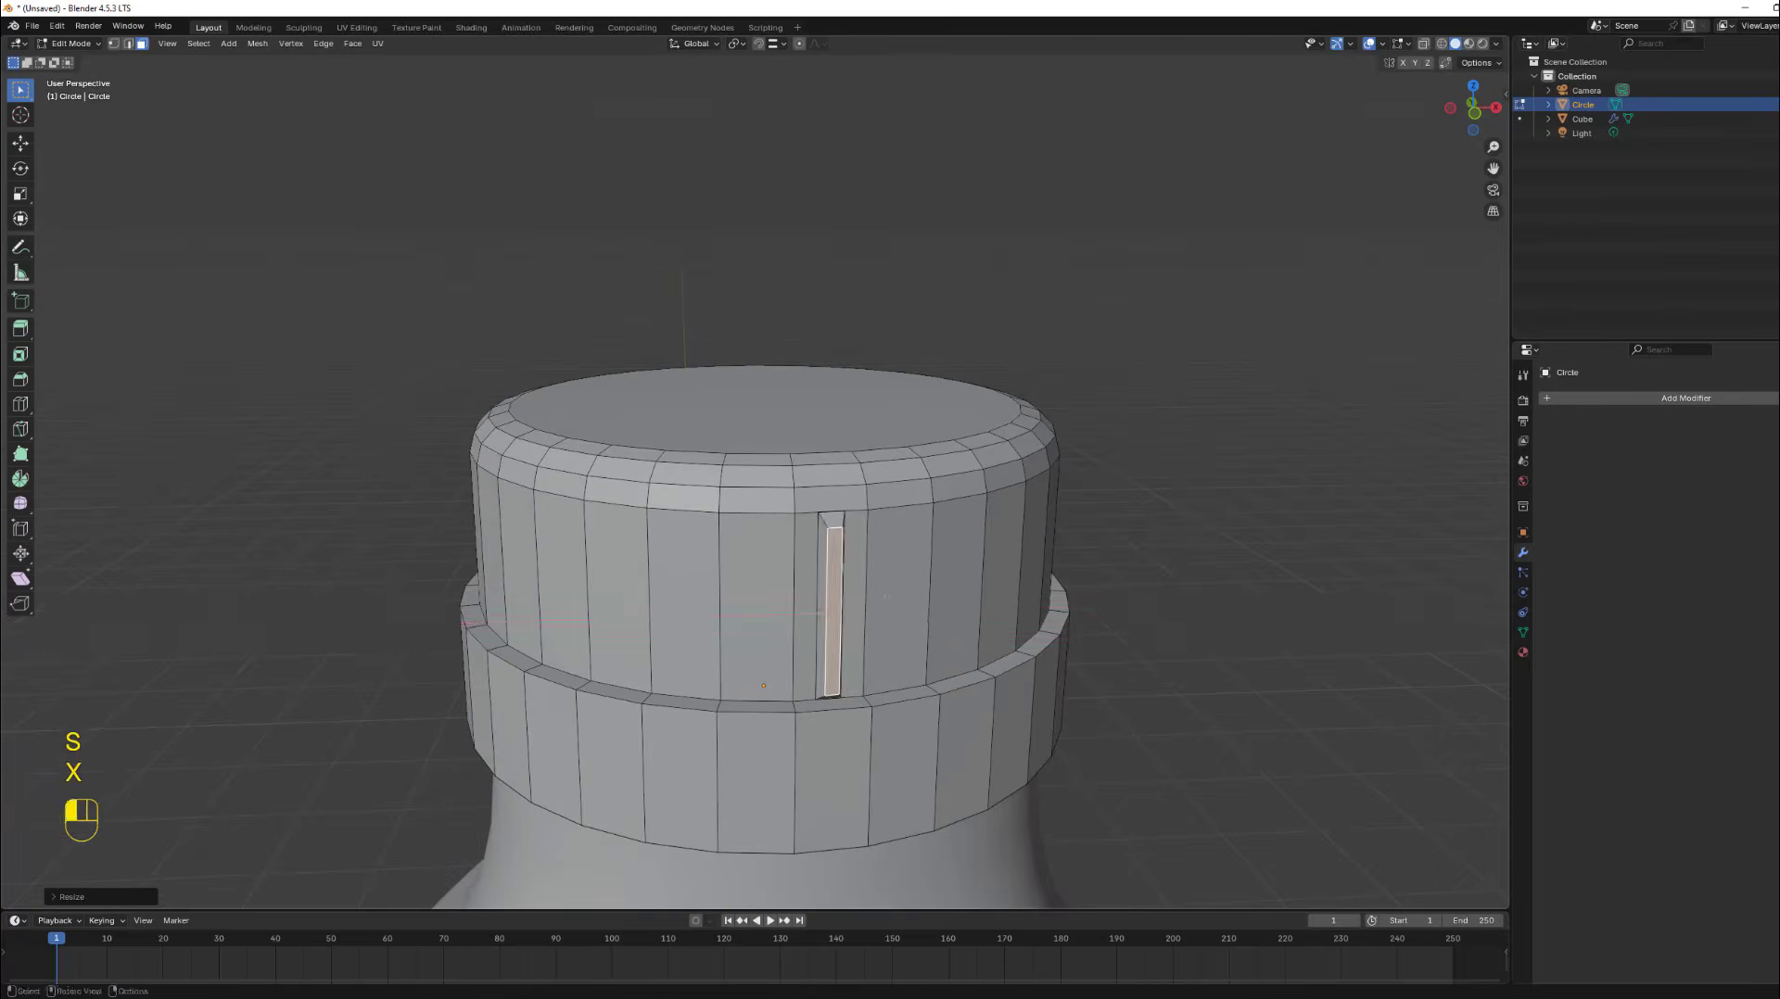
Inspect the rib's tapered profile from the top view and undo the global X scaling.
middle_drag(846, 611, 1409, 213)
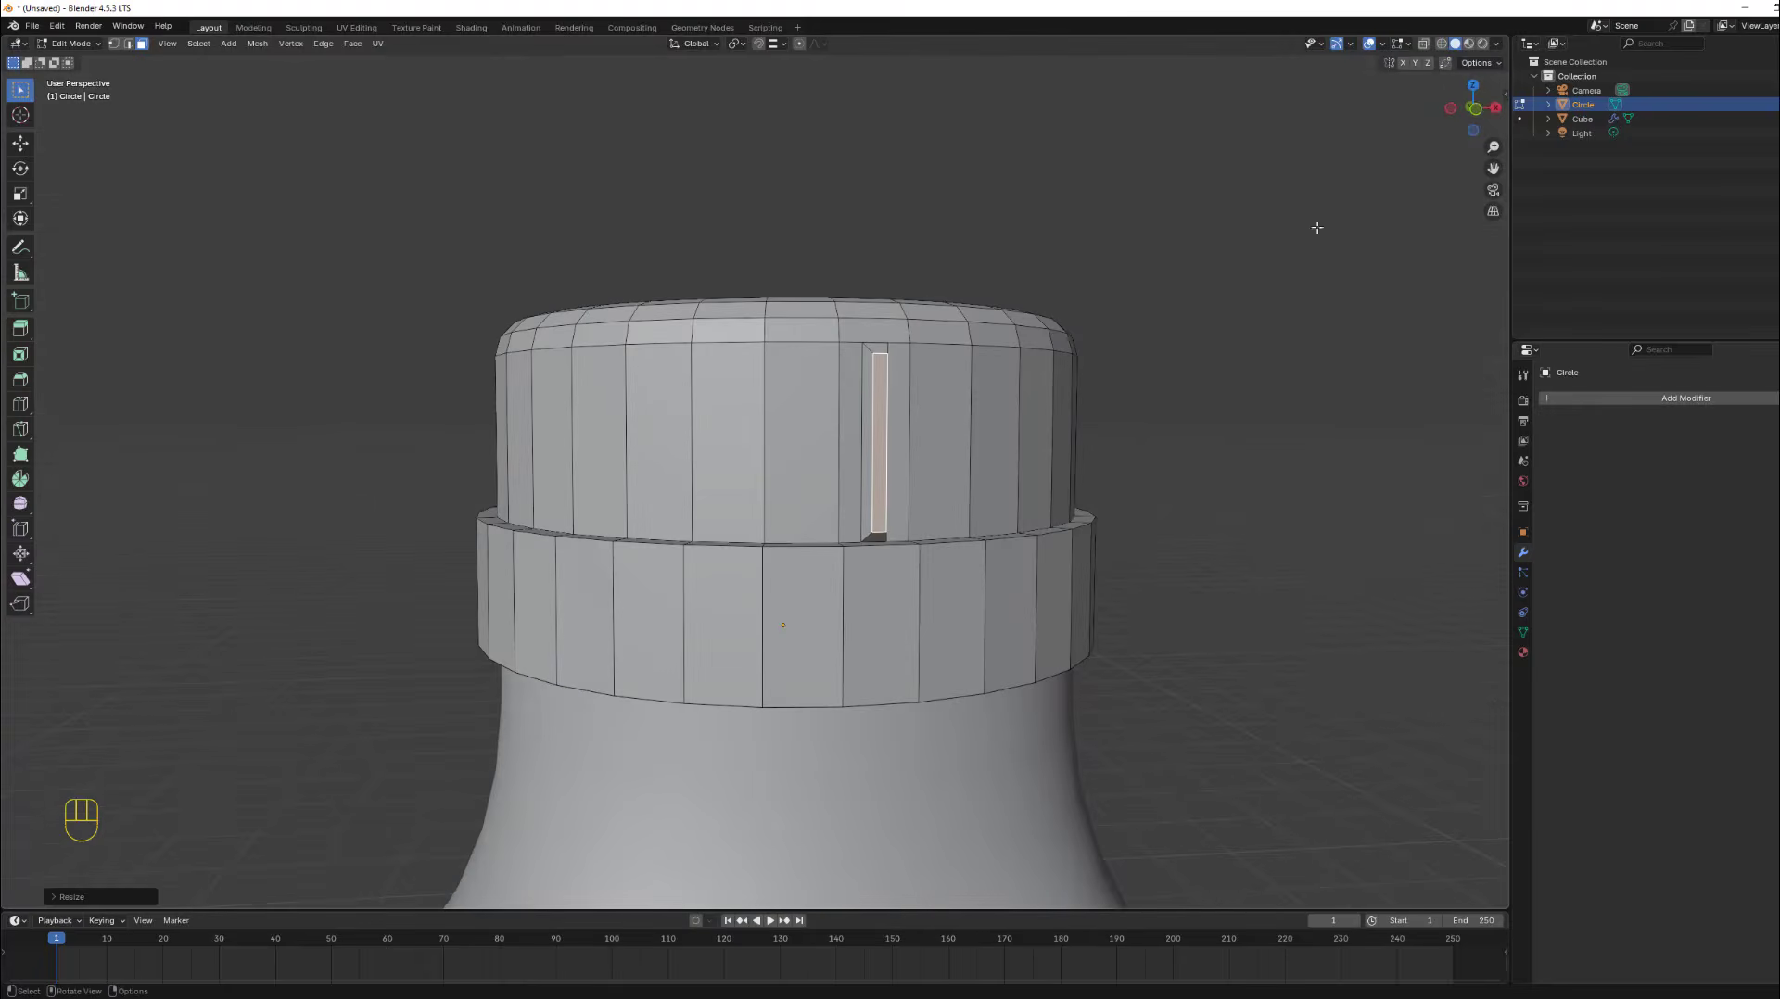
click(1474, 86)
shift+middle_drag(940, 593, 944, 341)
scroll(943, 341, up, 5)
shift+middle_drag(913, 904, 888, 523)
scroll(913, 635, up, 2)
scroll(977, 676, up, 2)
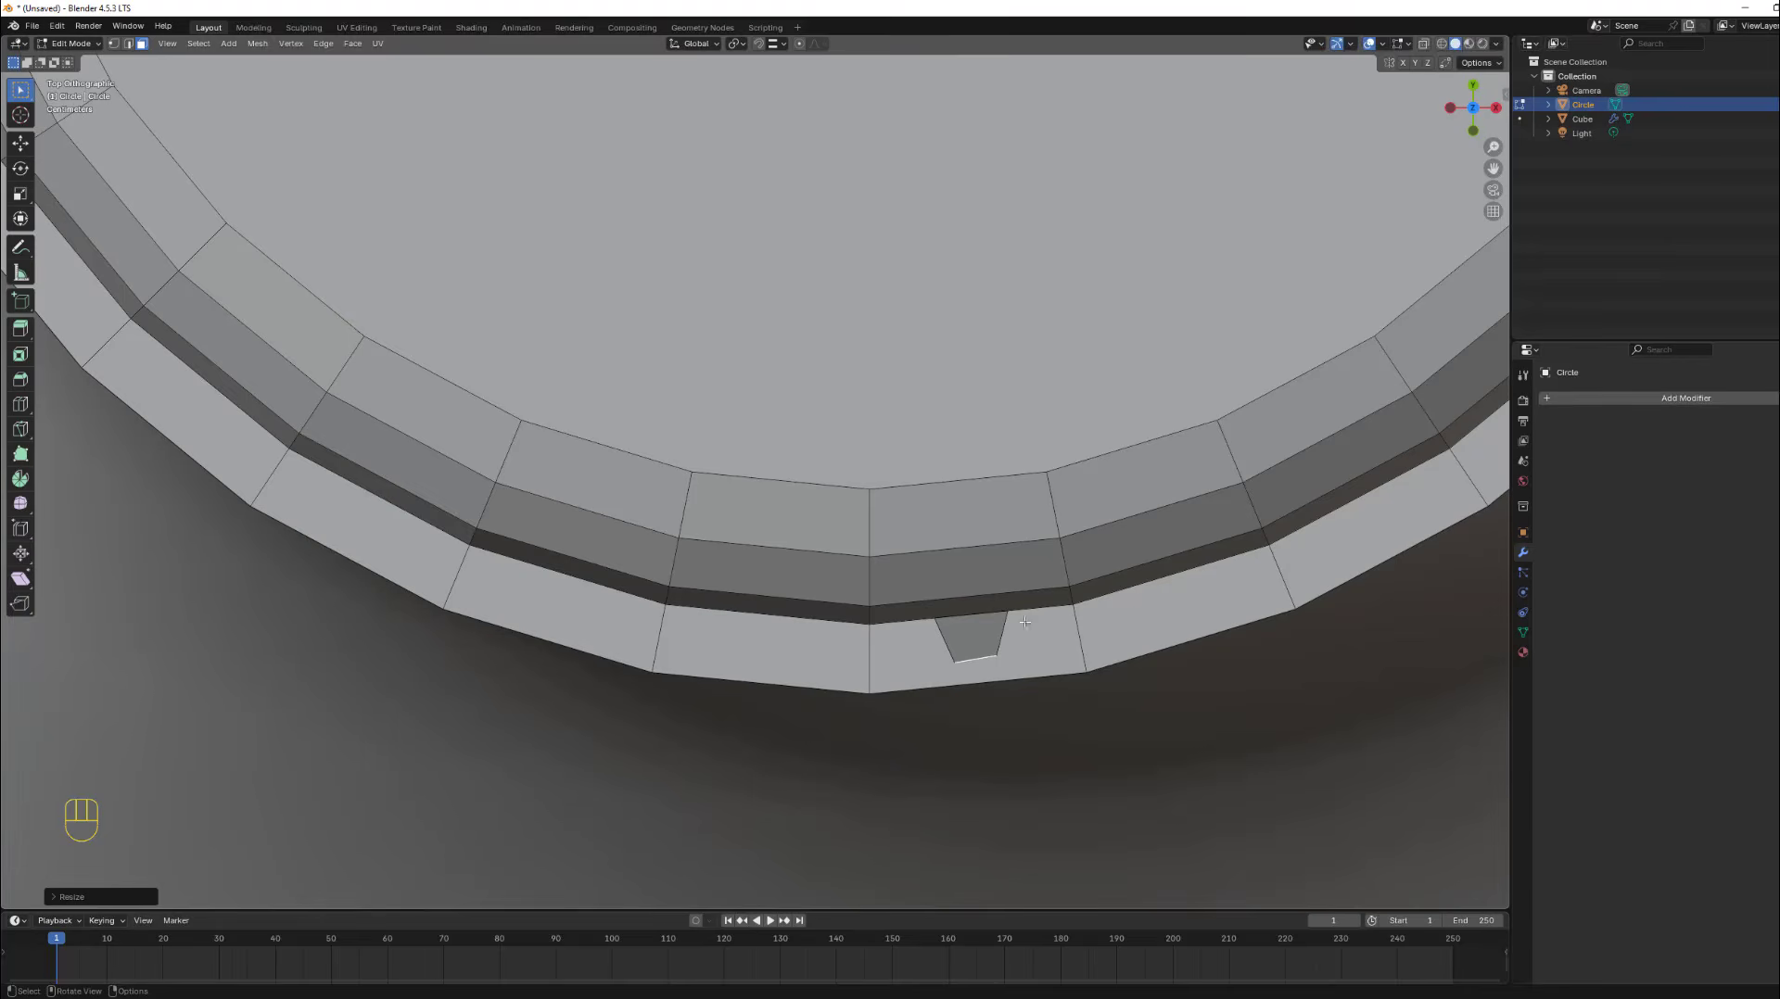
key(ctrl+z)
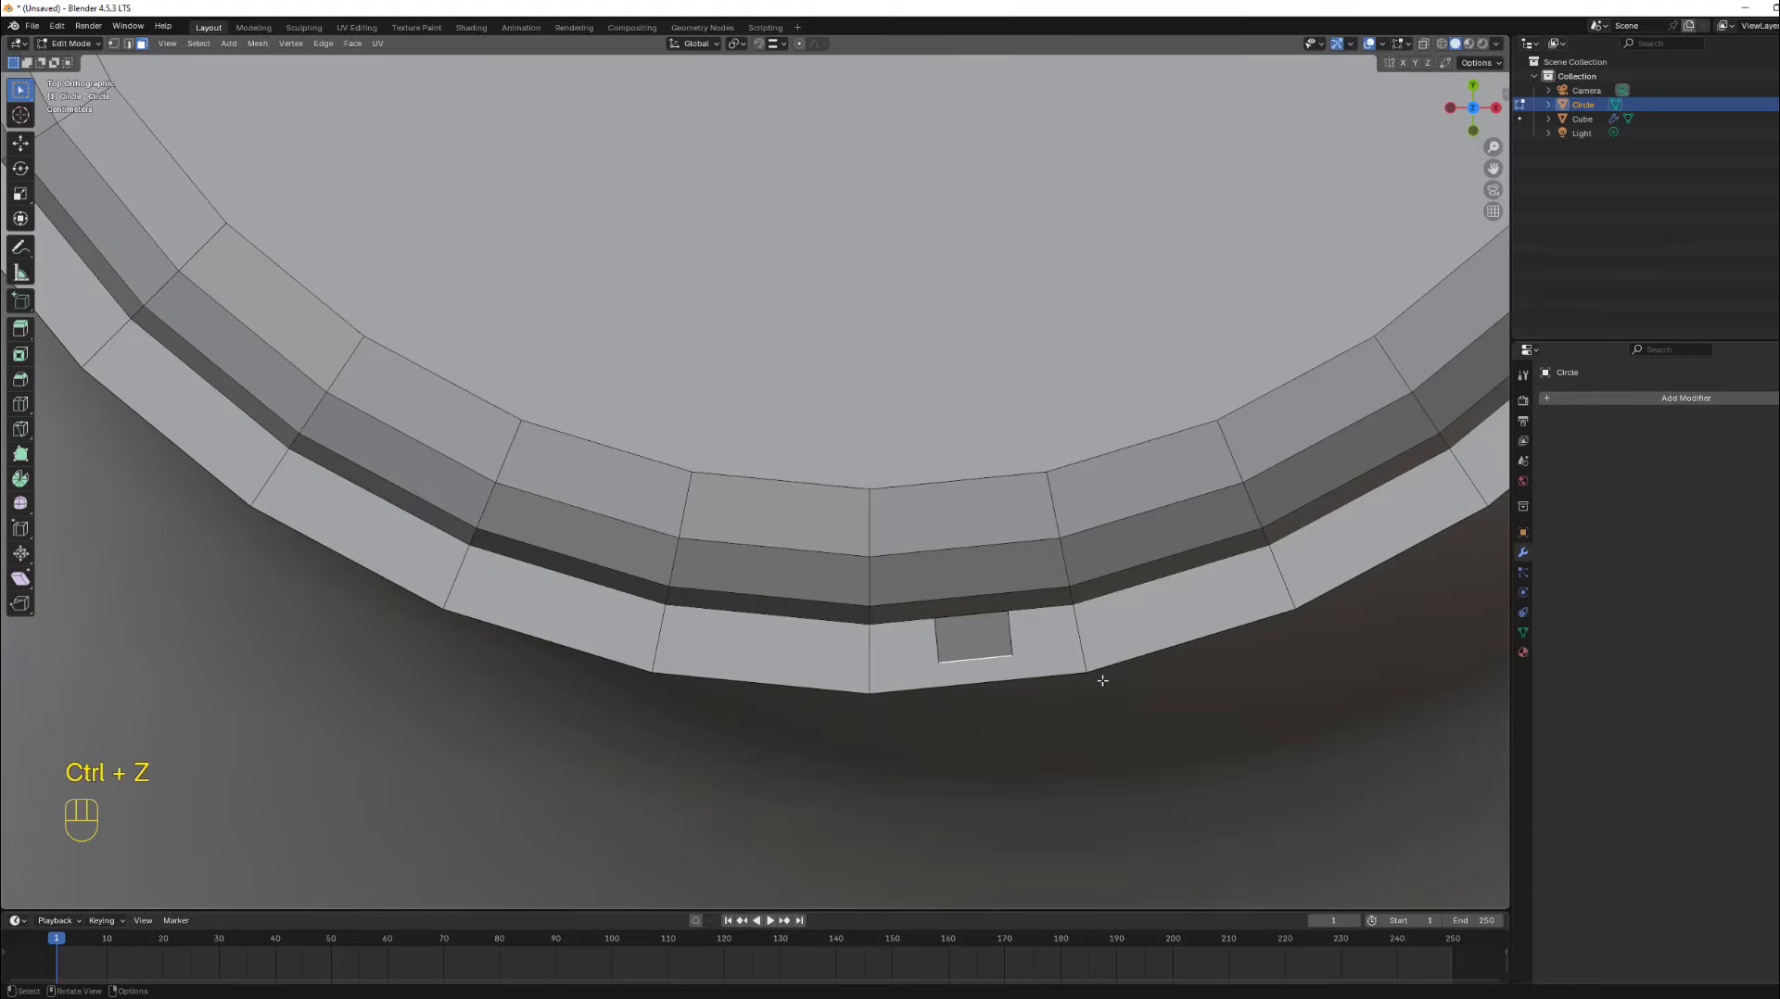
Set the transform orientation to Normal and scale the rib's outer face down along its X axis for an even taper.
middle_drag(1040, 684, 1079, 551)
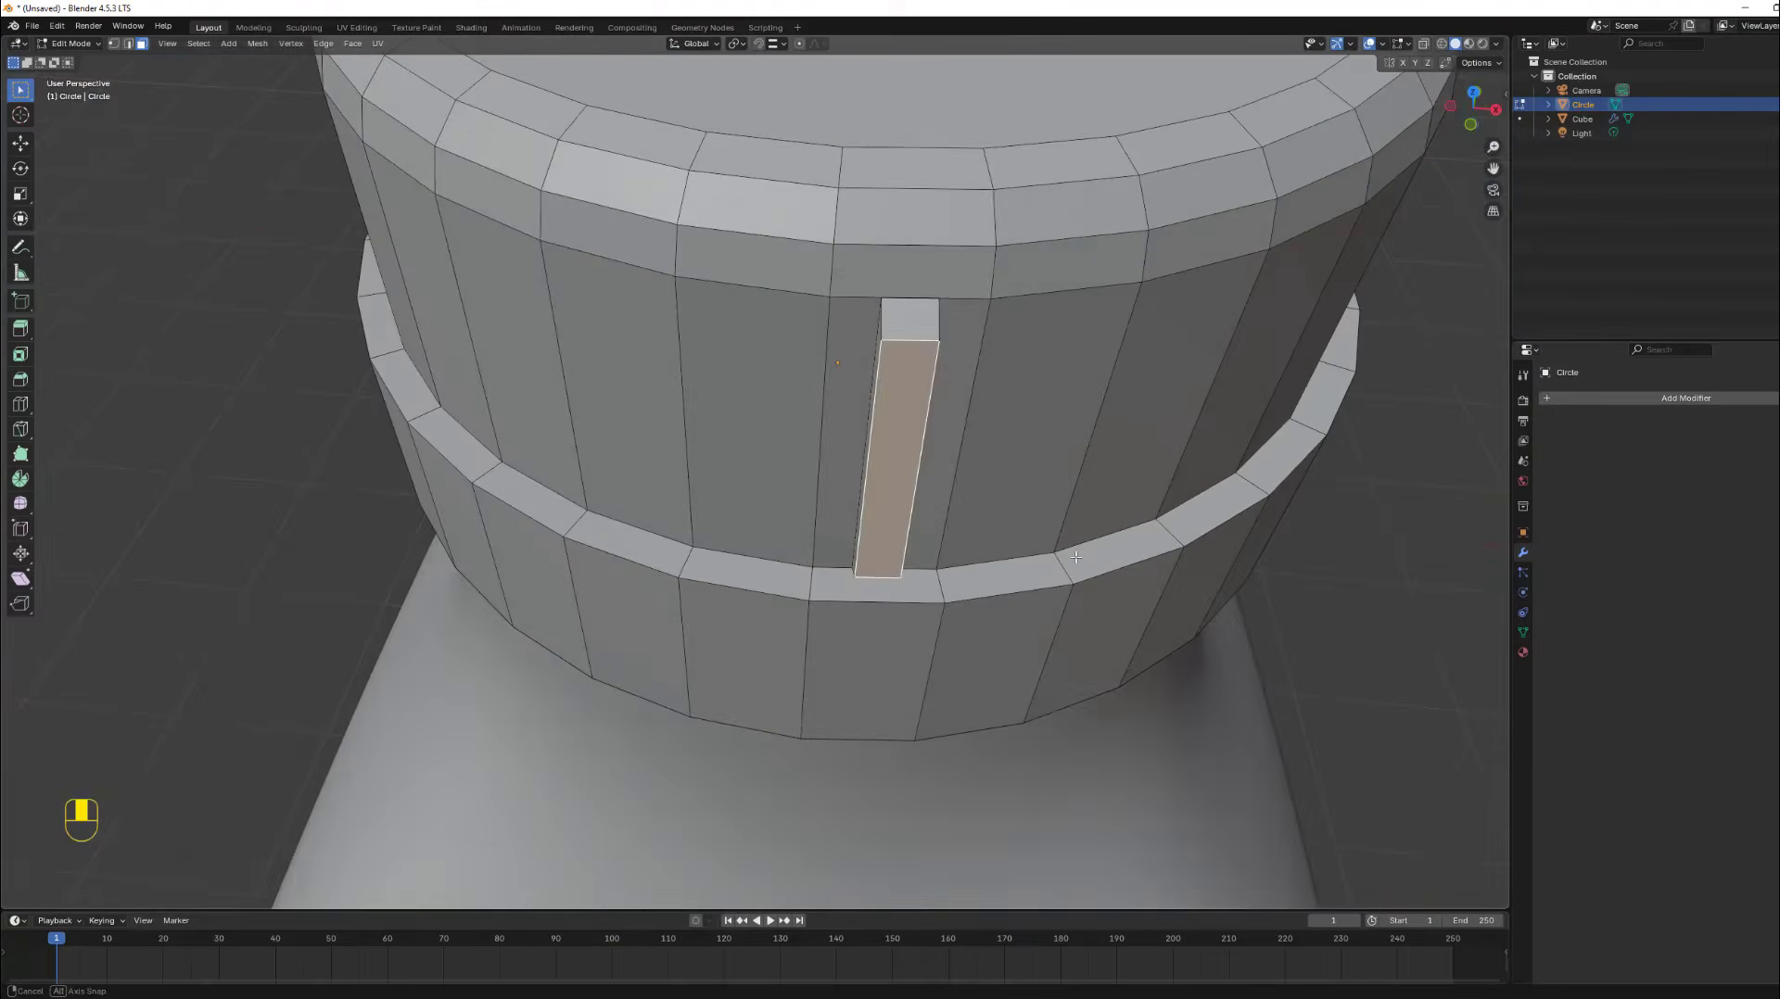
click(718, 48)
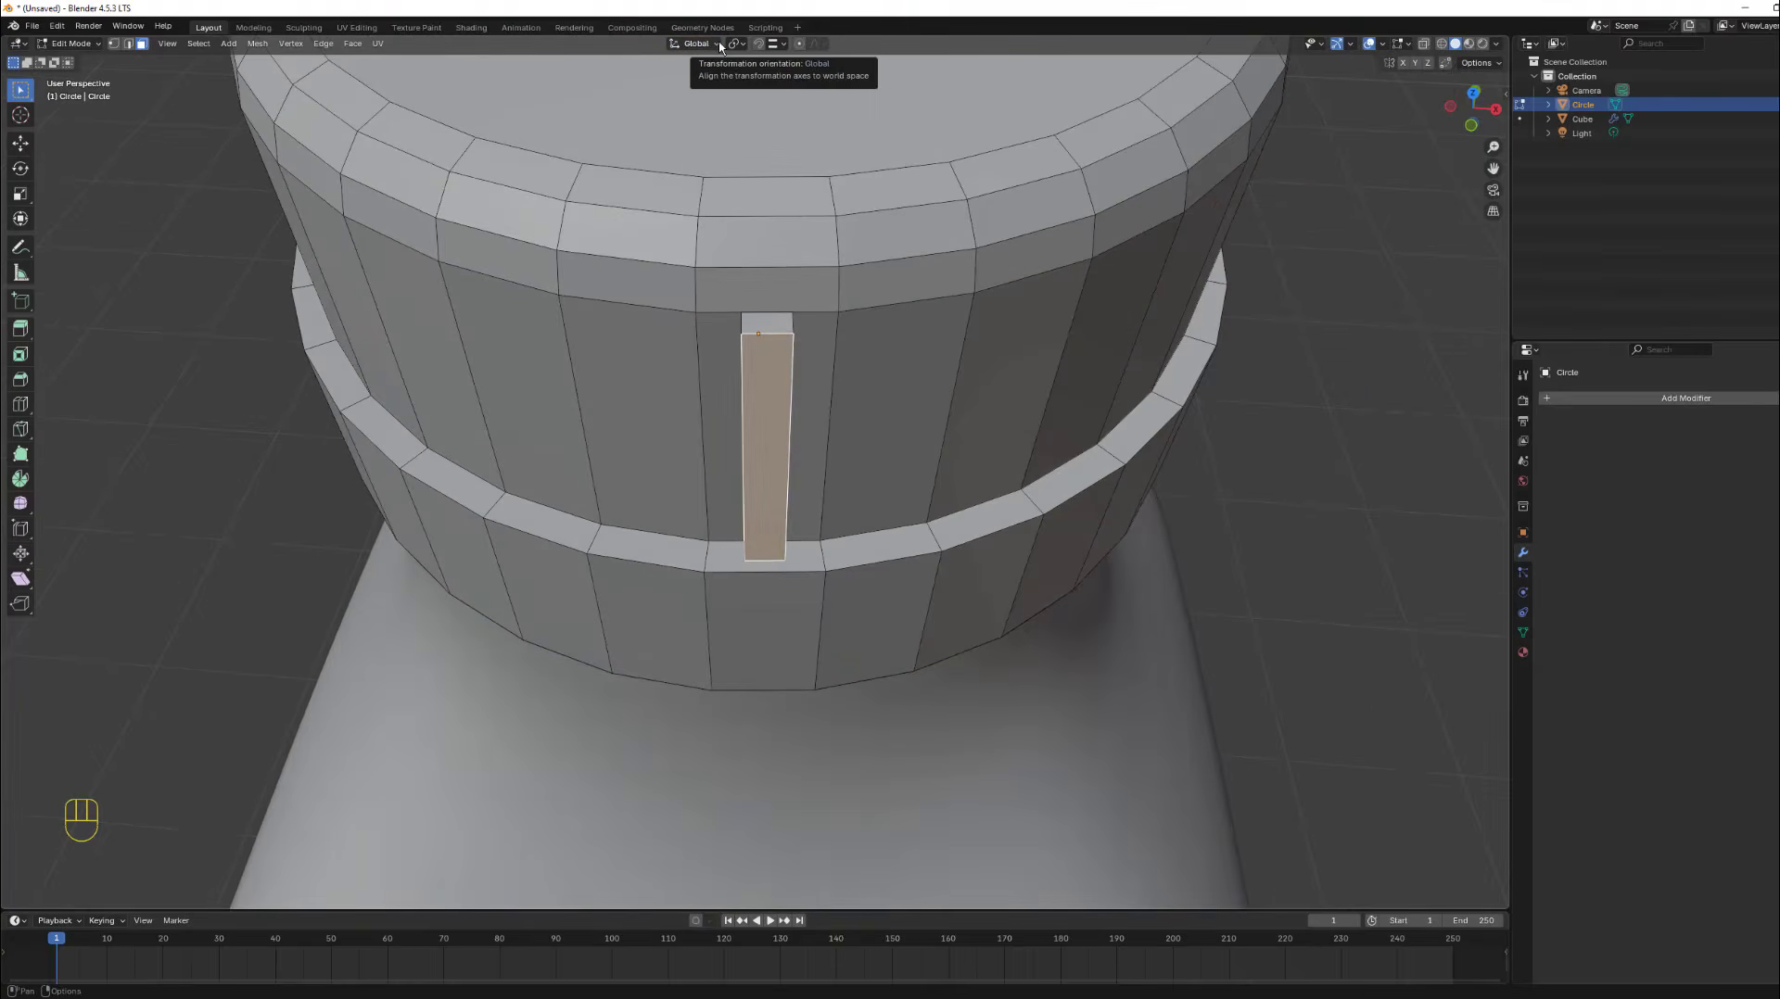
click(720, 46)
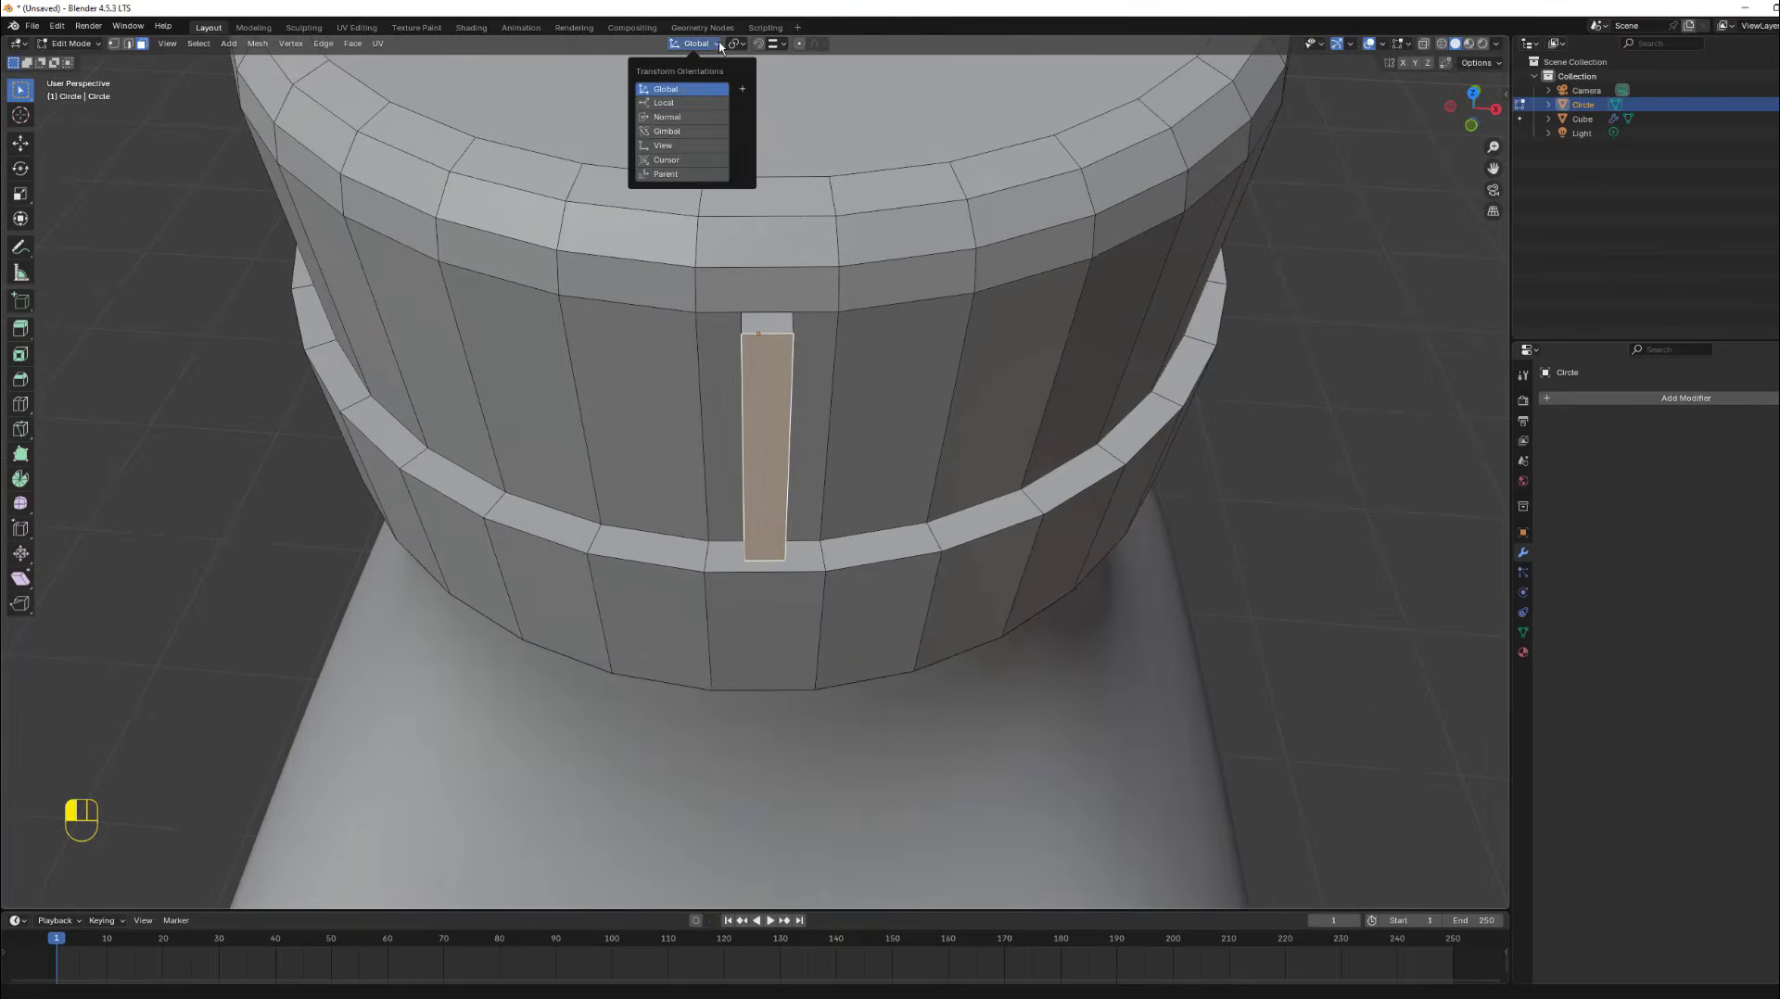
click(678, 118)
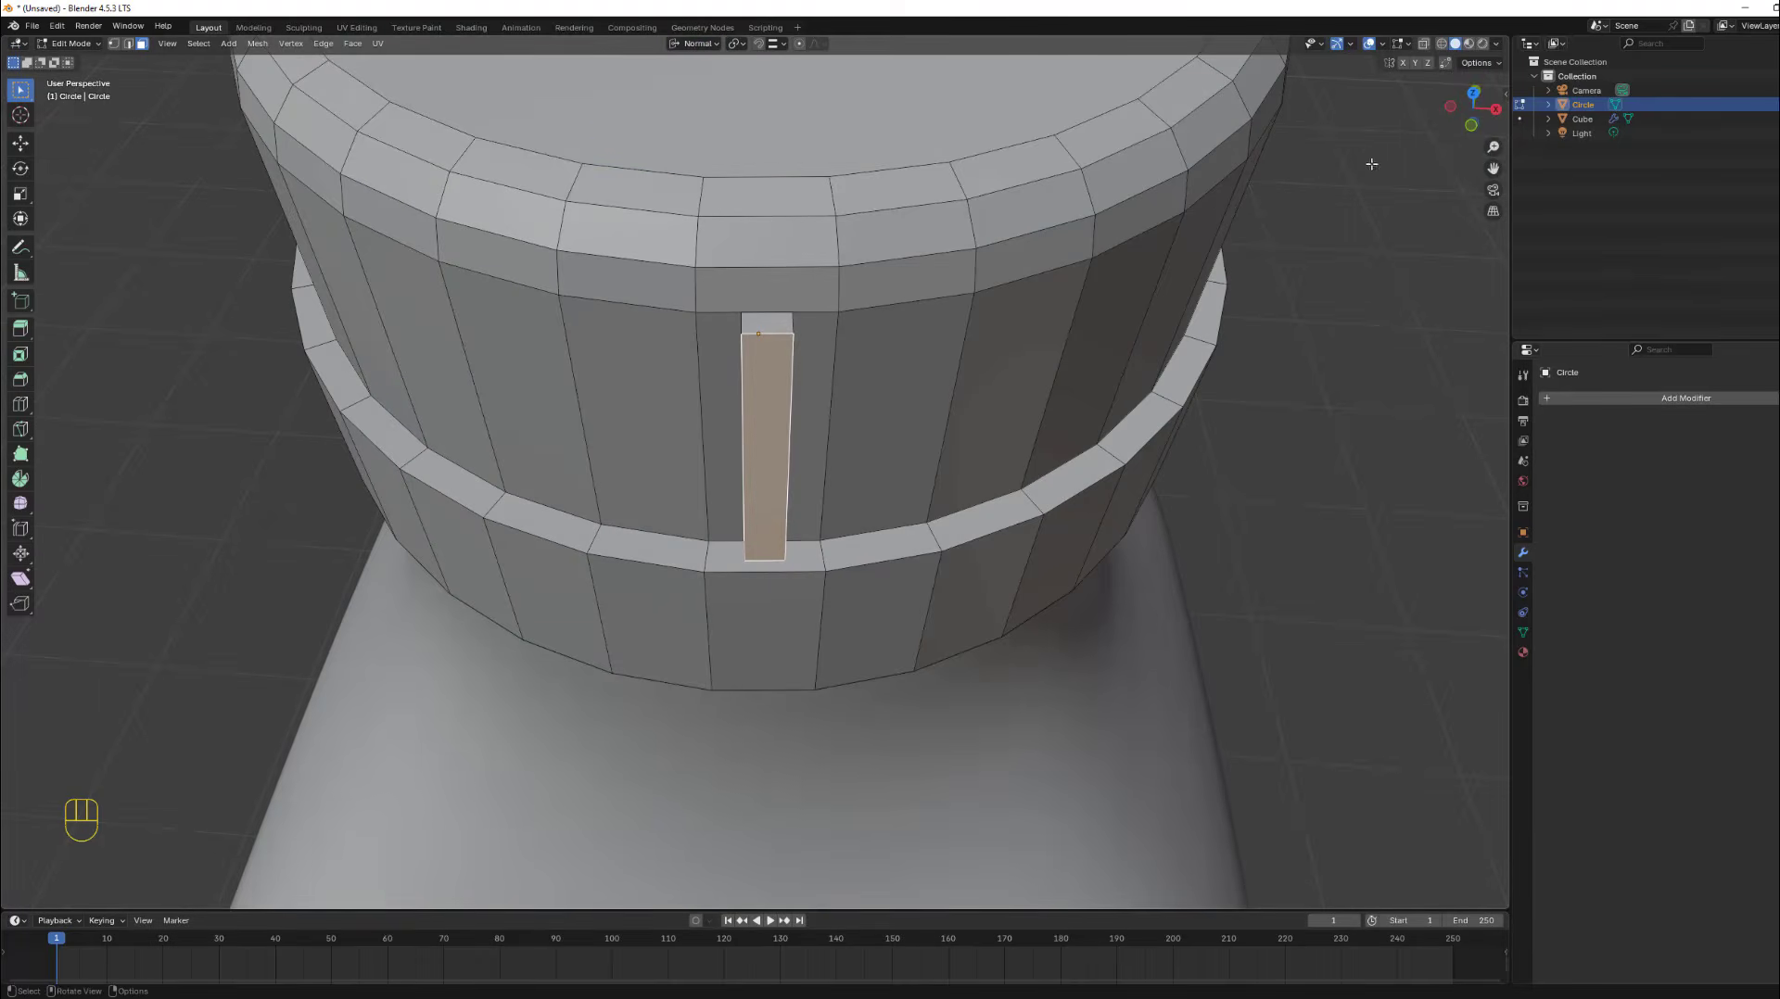
click(1474, 96)
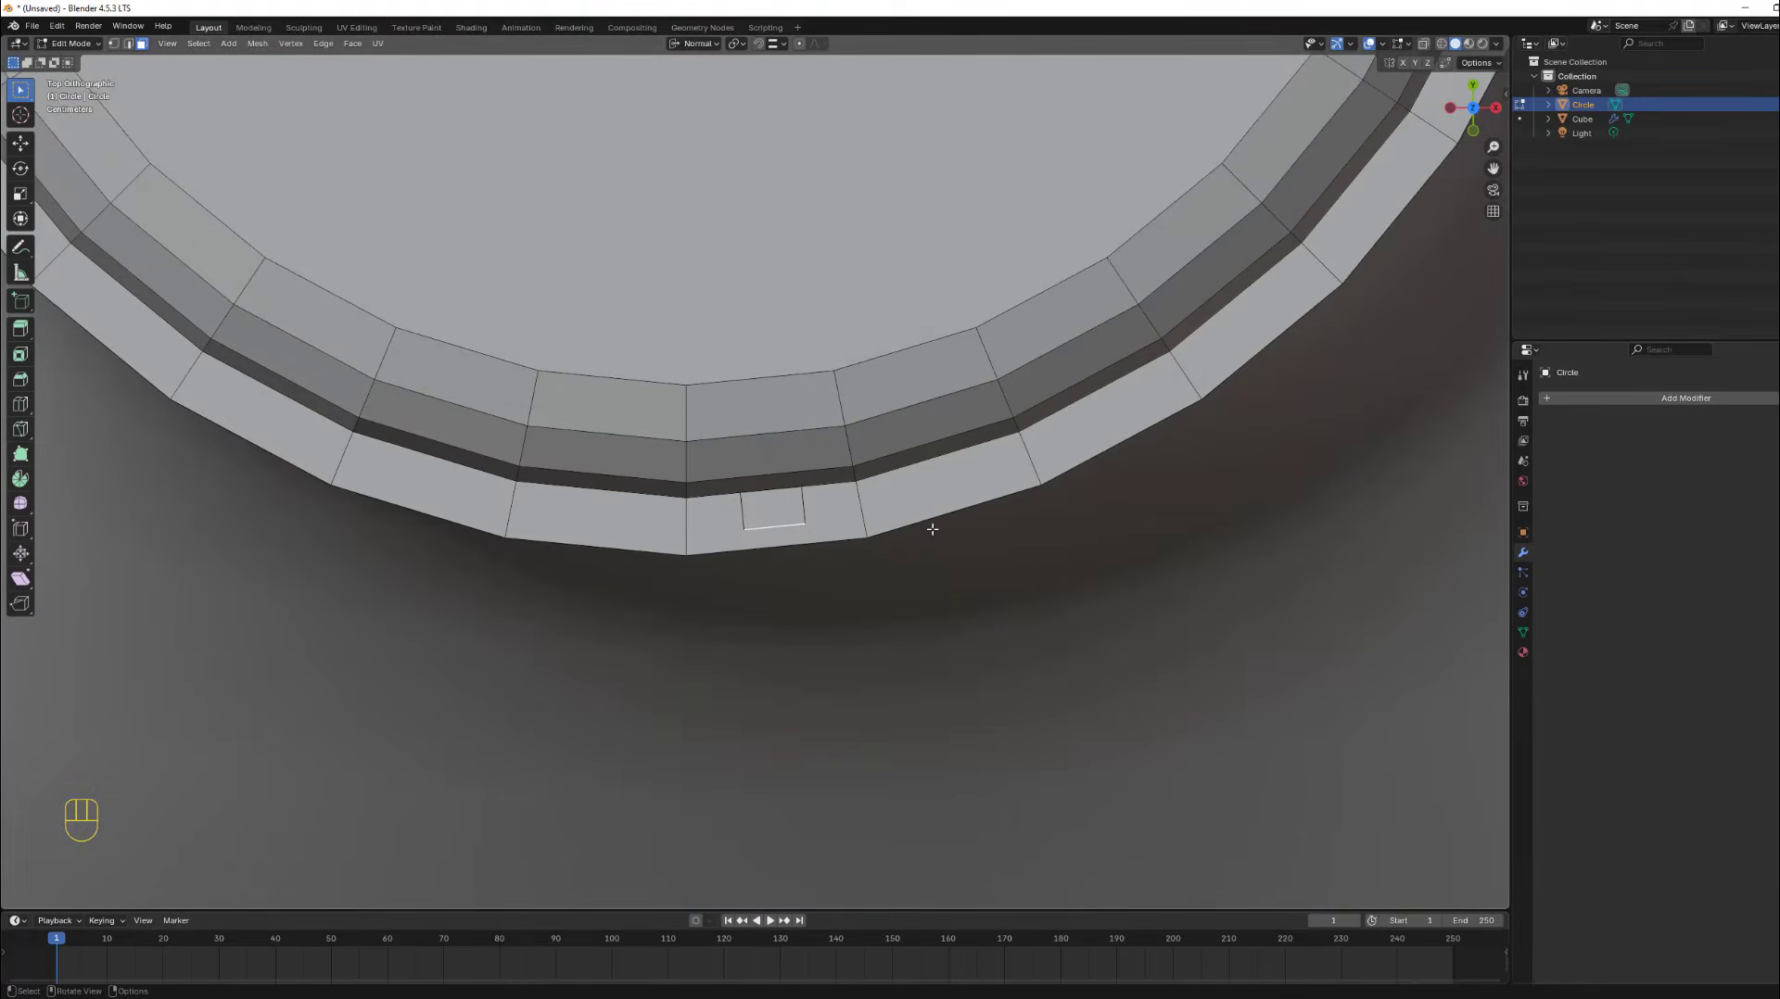
key(s)
key(x)
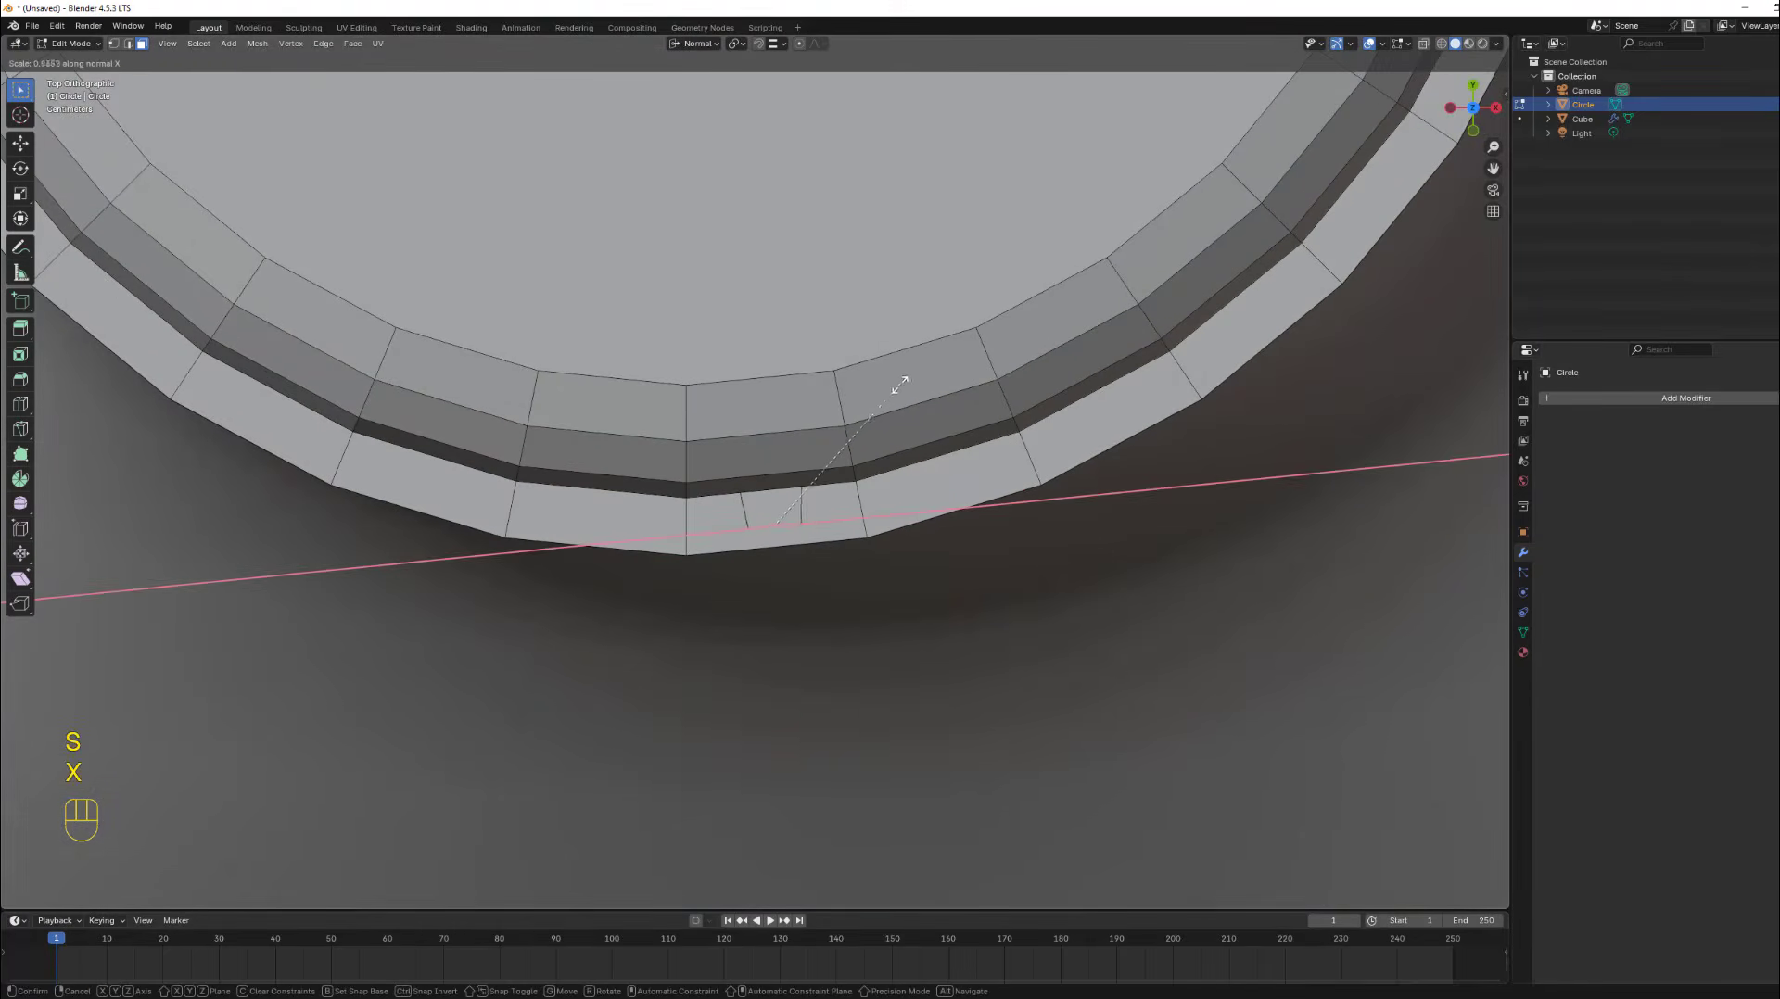
click(793, 424)
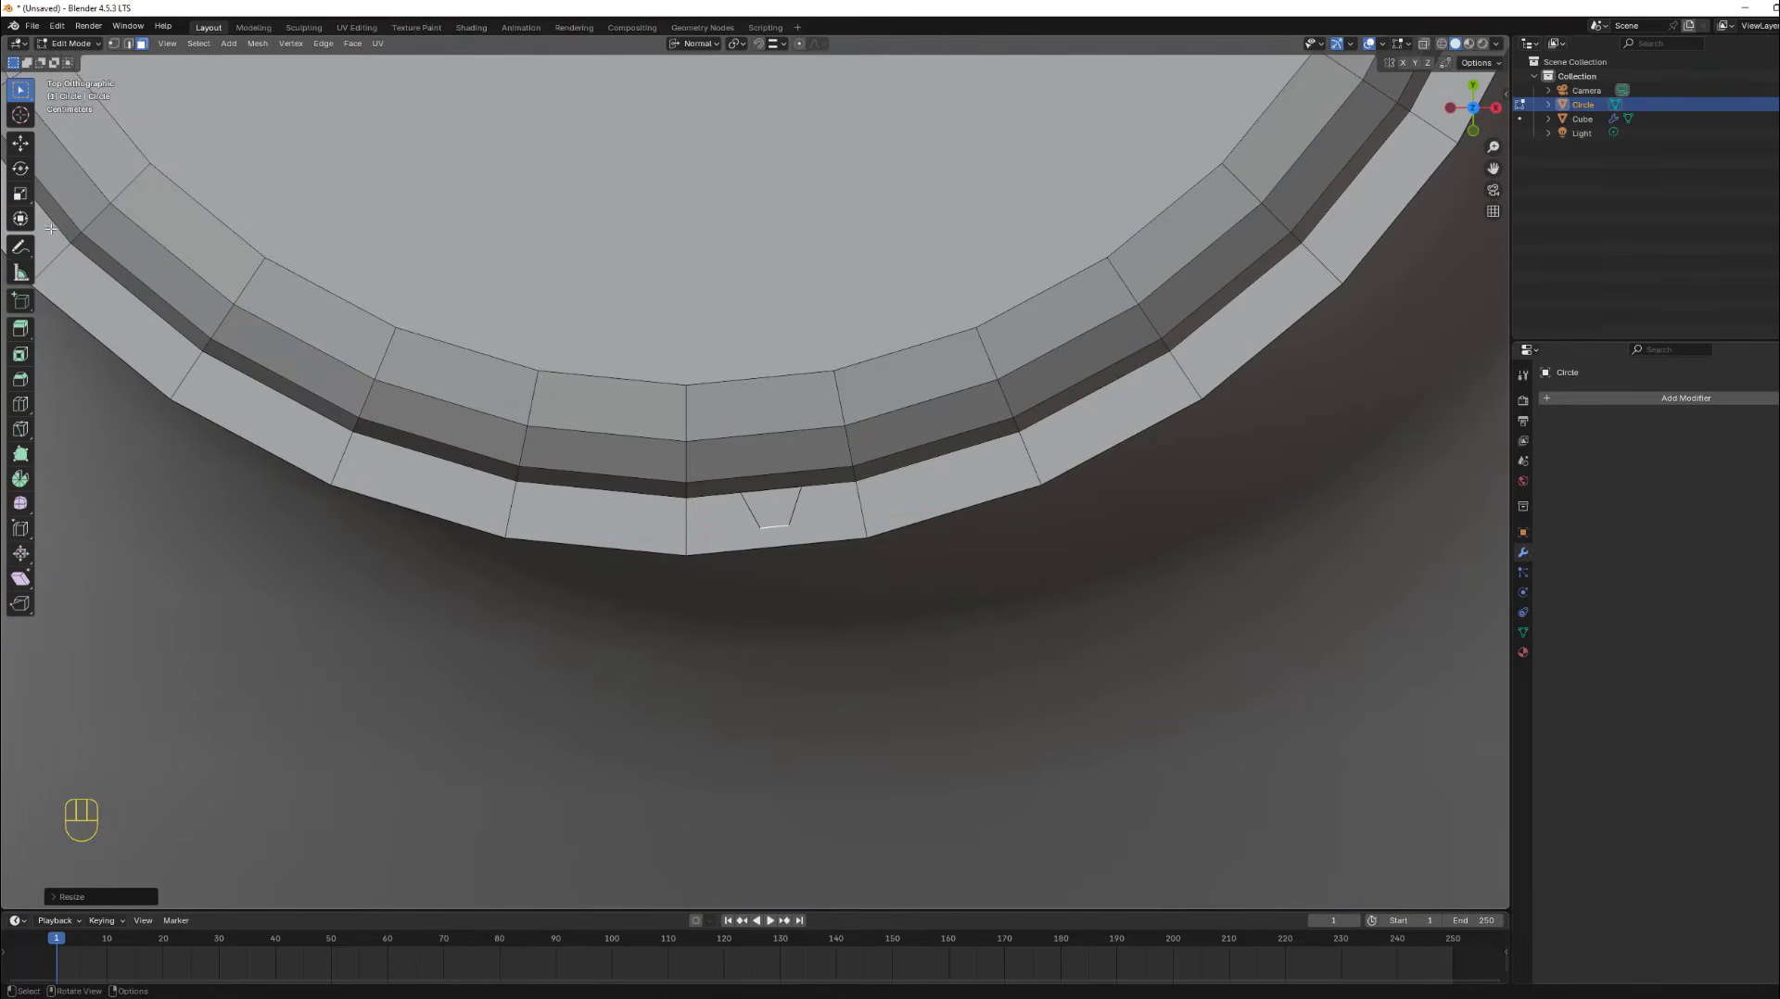
Compare the Scale gizmo's axes on the rib's face in Global, Local and Normal orientation, ending on Normal with the selection tool active.
click(23, 195)
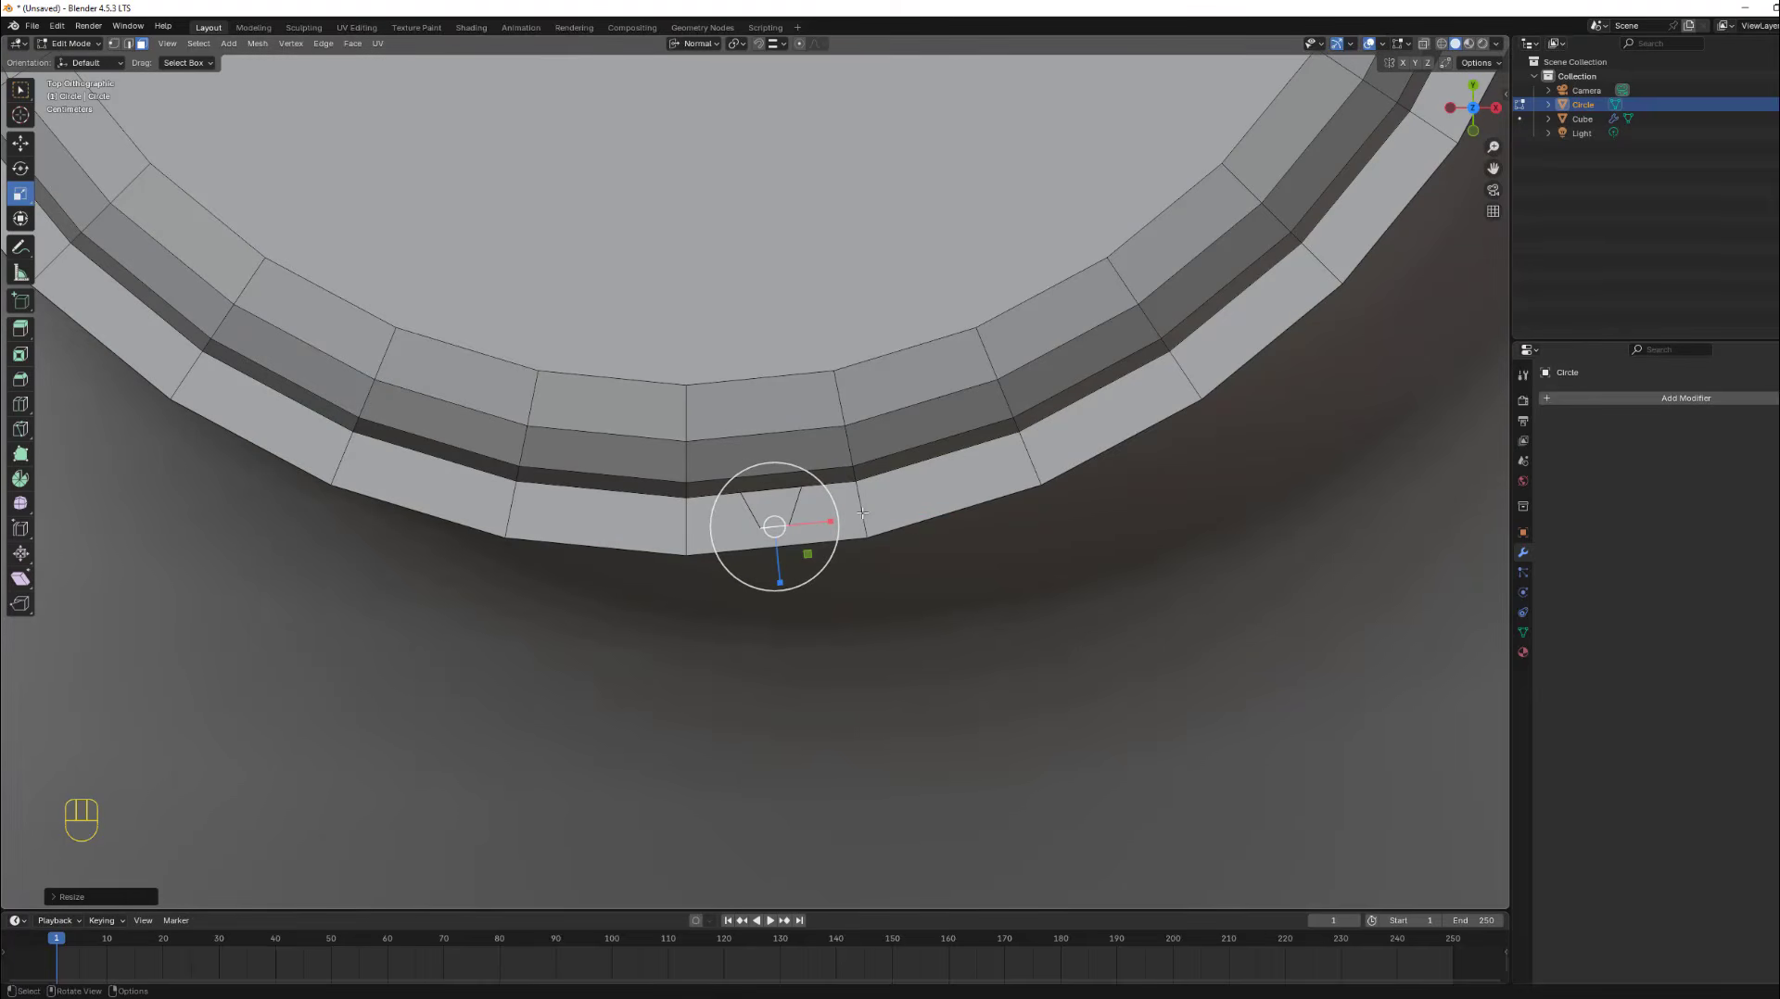
click(714, 45)
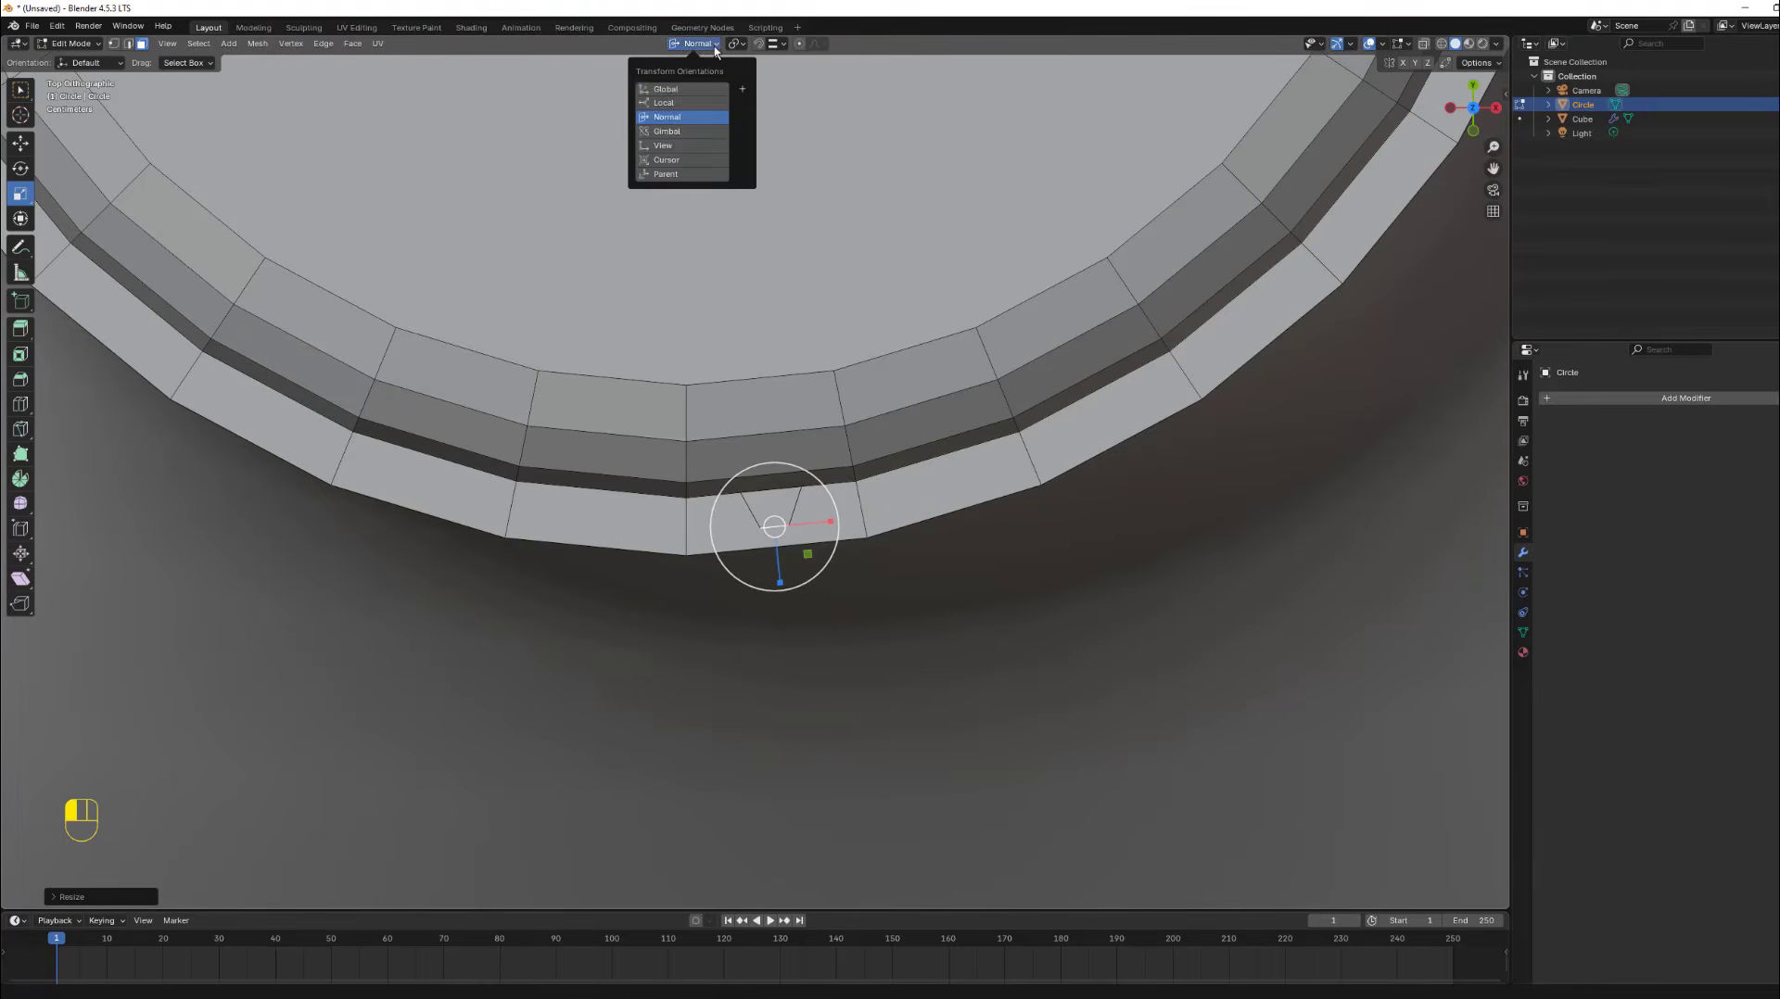
click(669, 92)
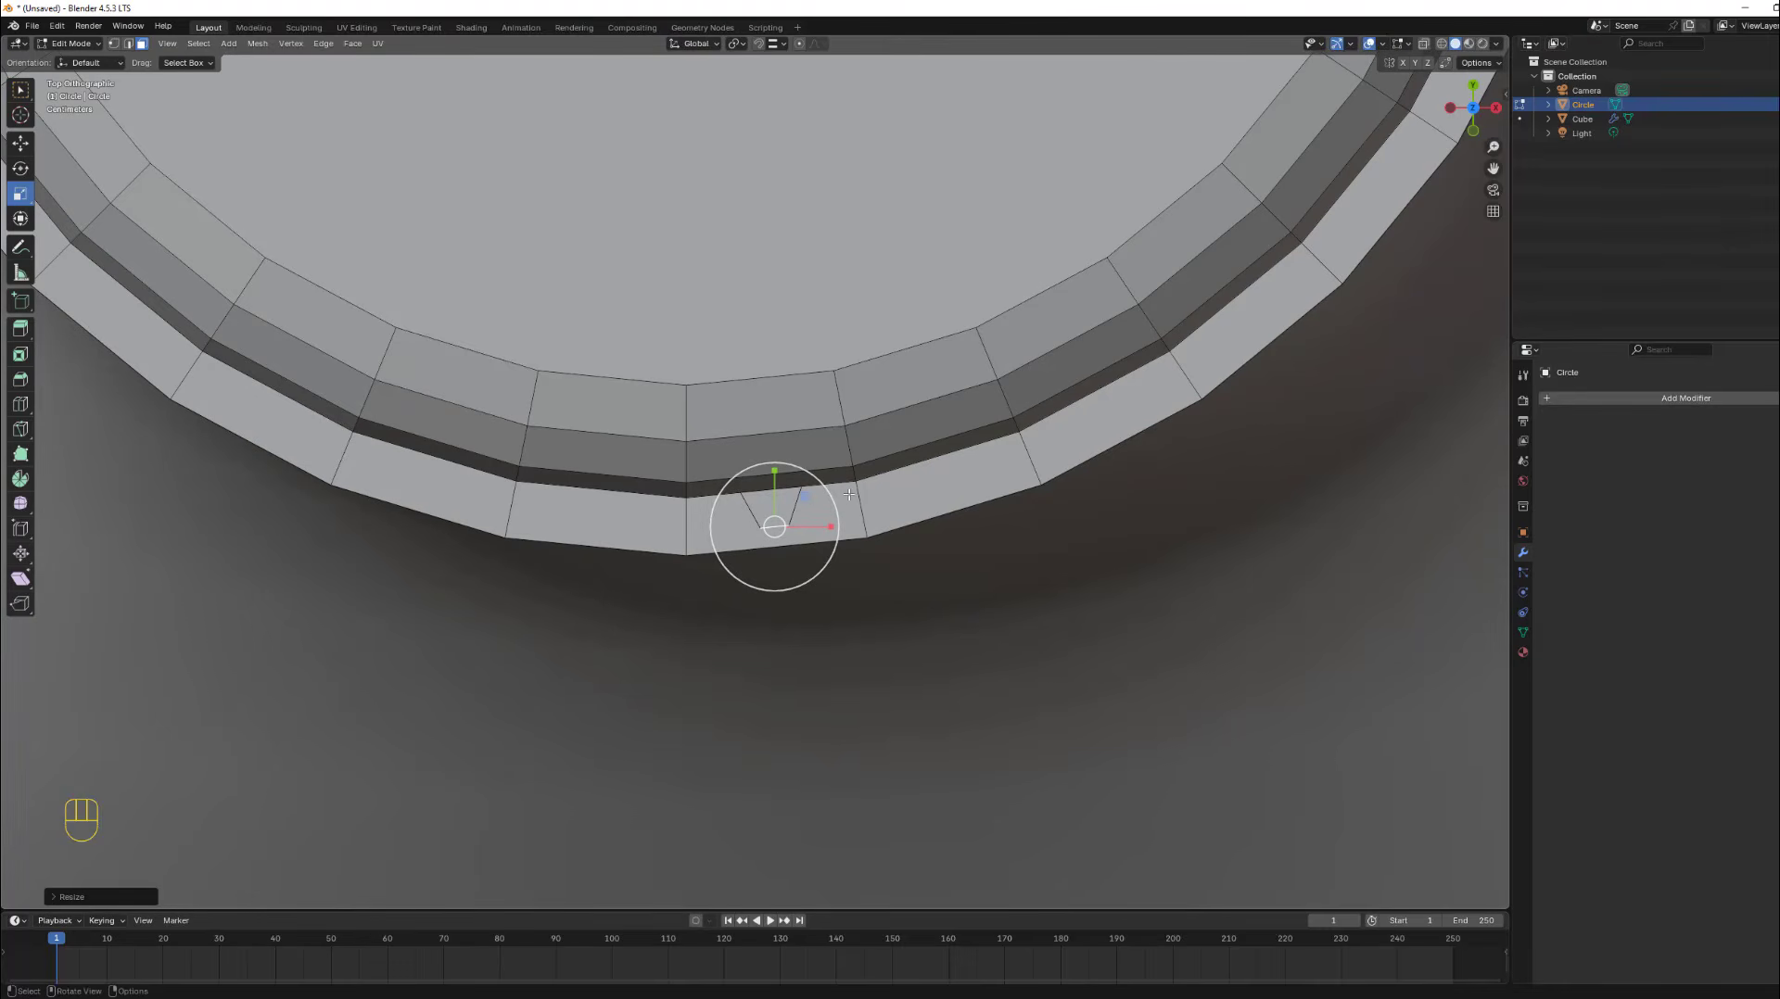
scroll(769, 278, down, 8)
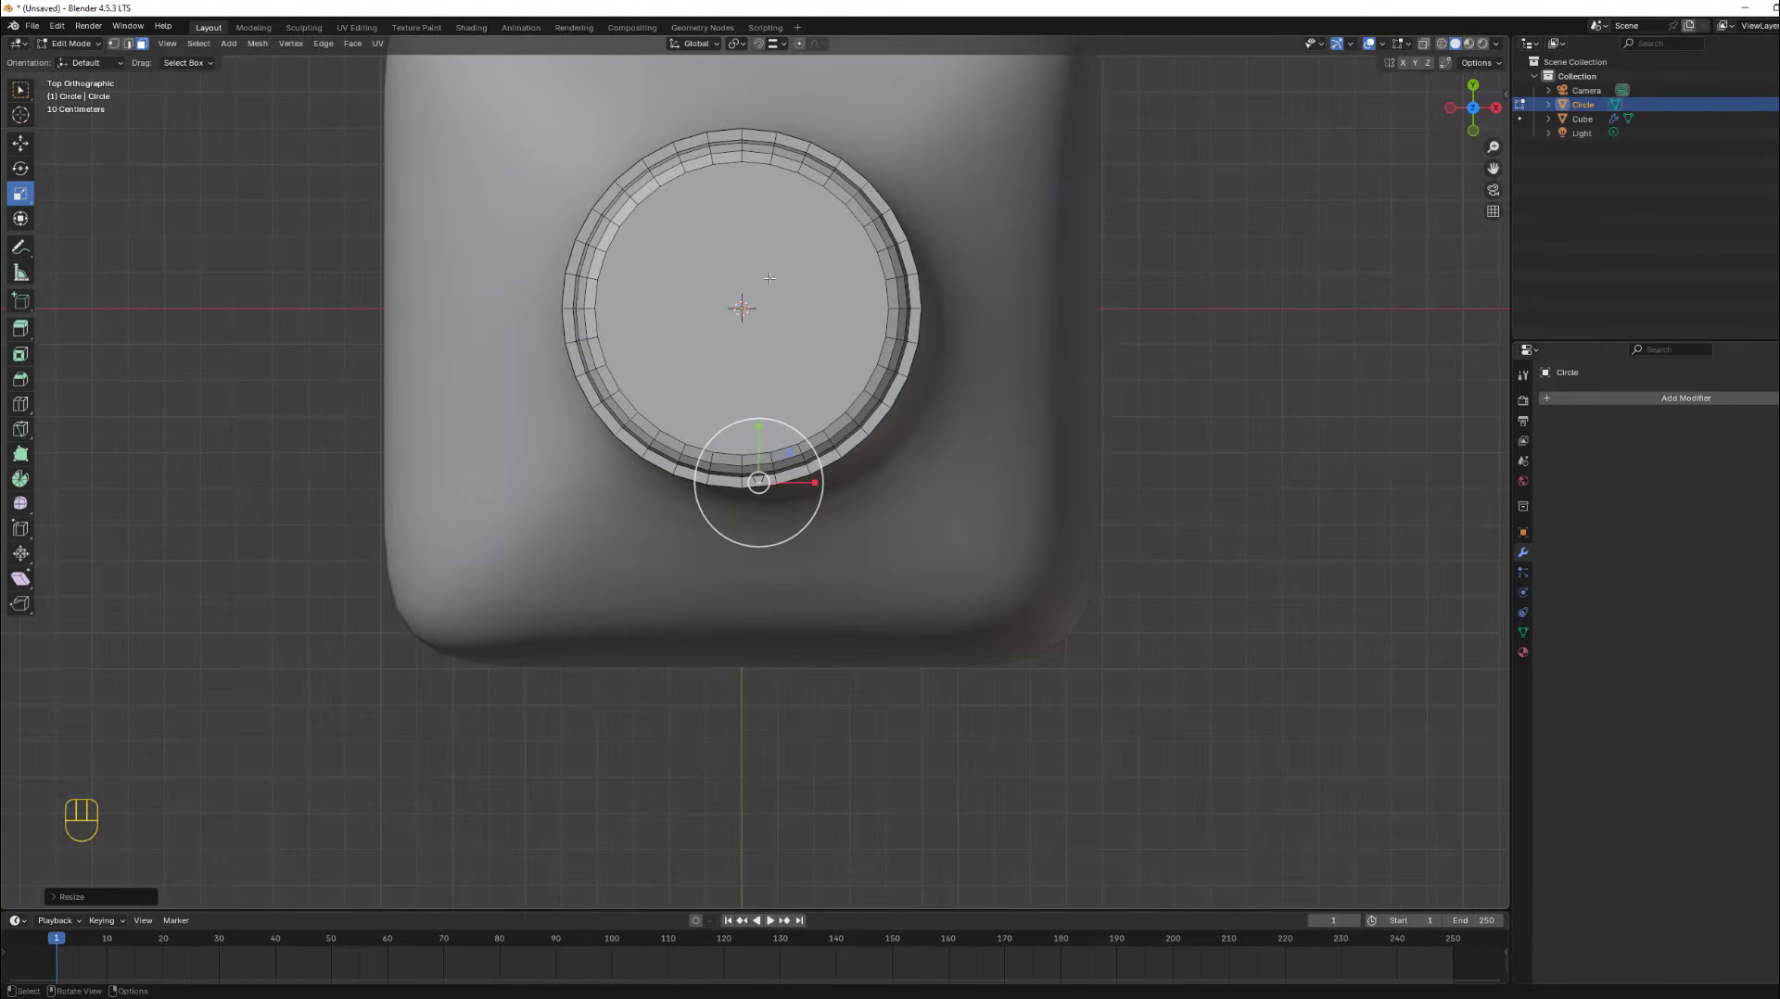
click(715, 45)
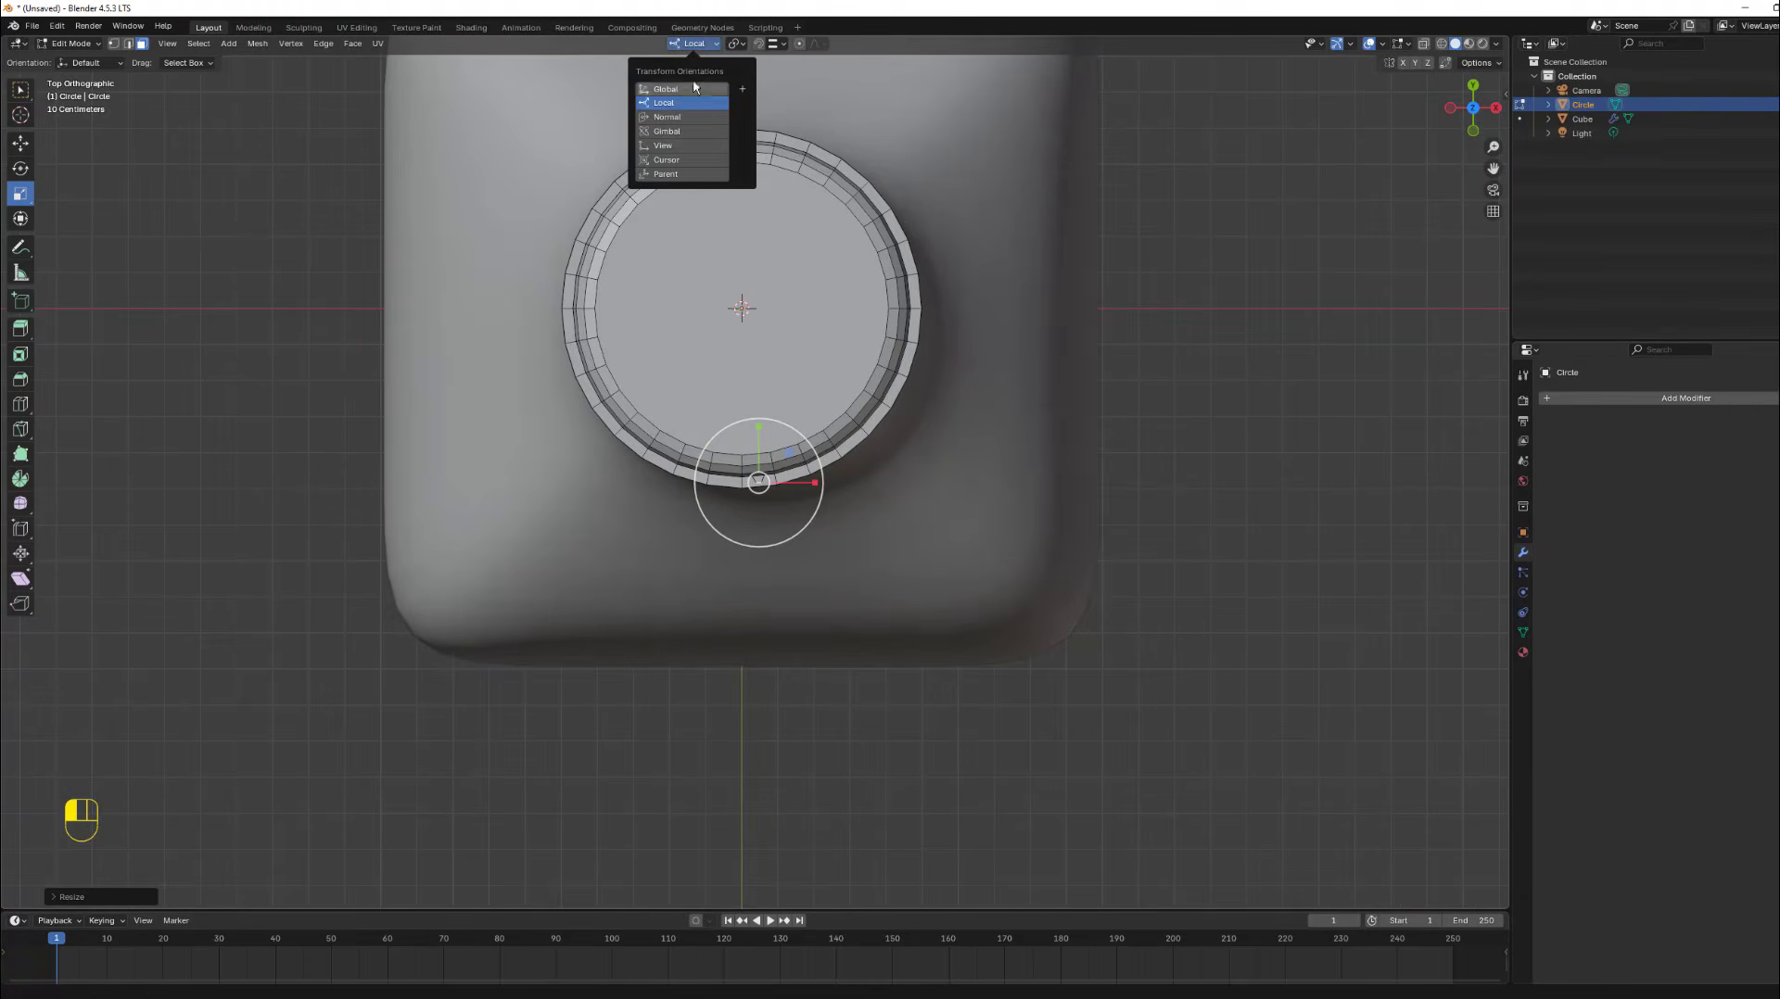
click(679, 117)
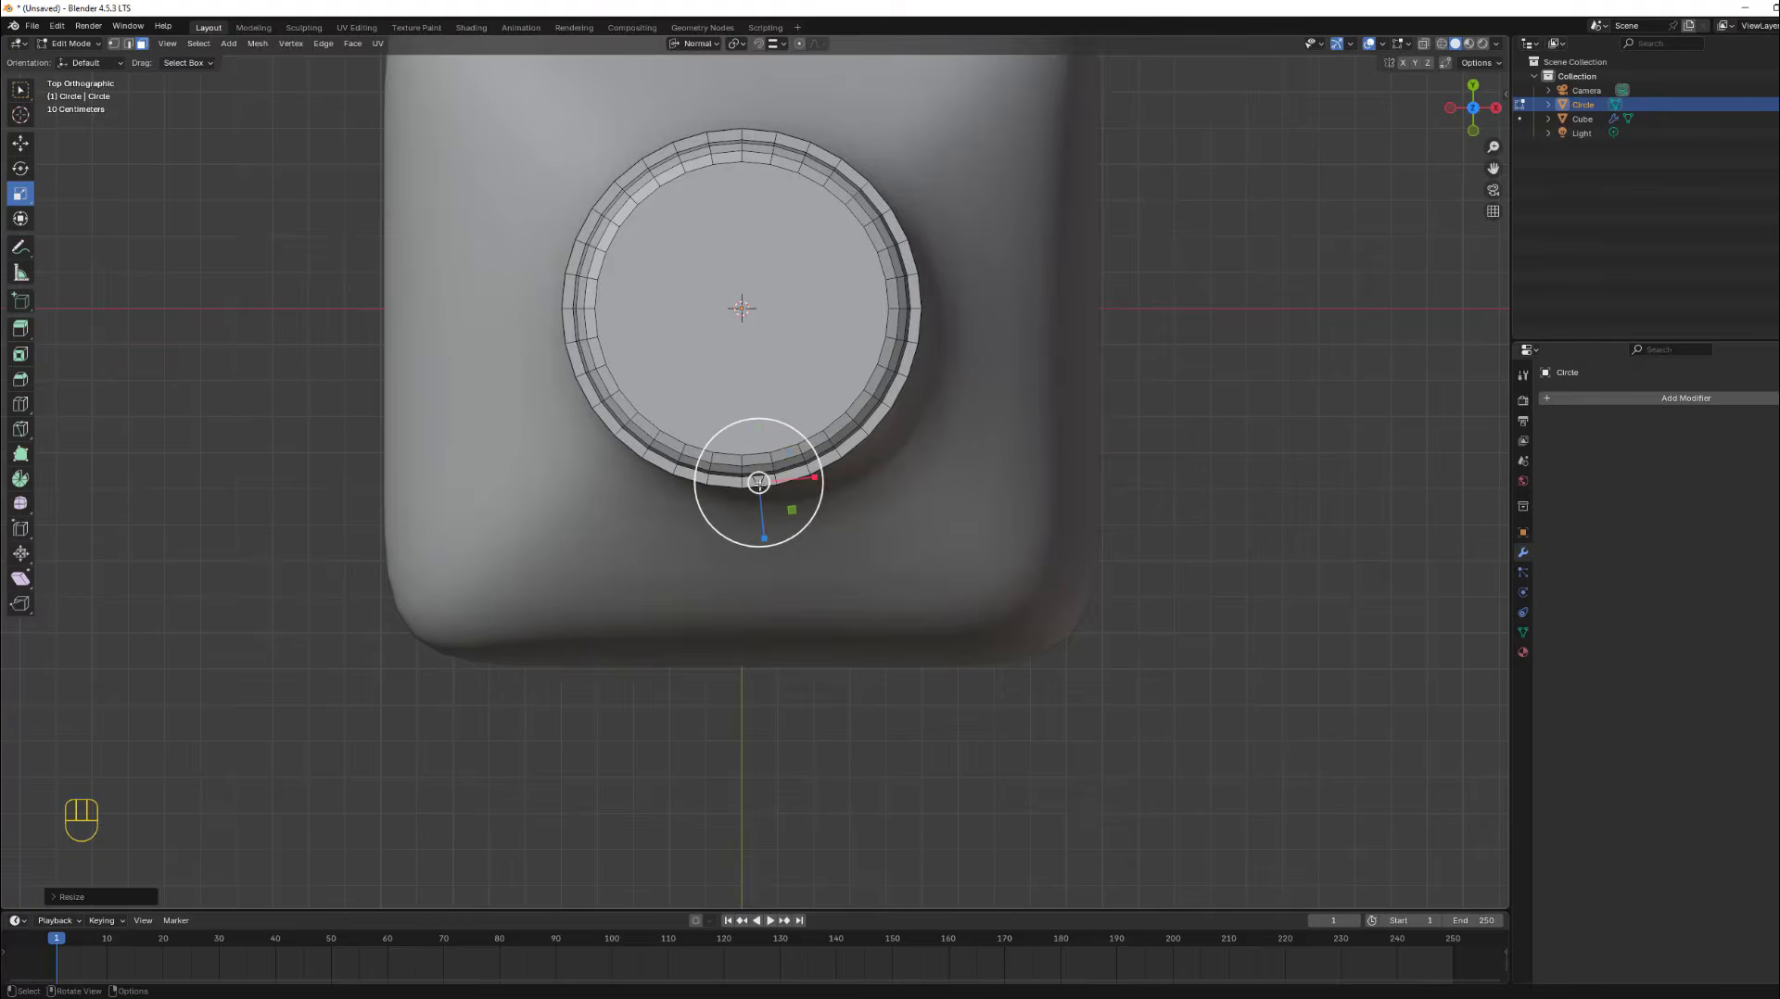
scroll(760, 482, up, 7)
scroll(773, 489, down, 6)
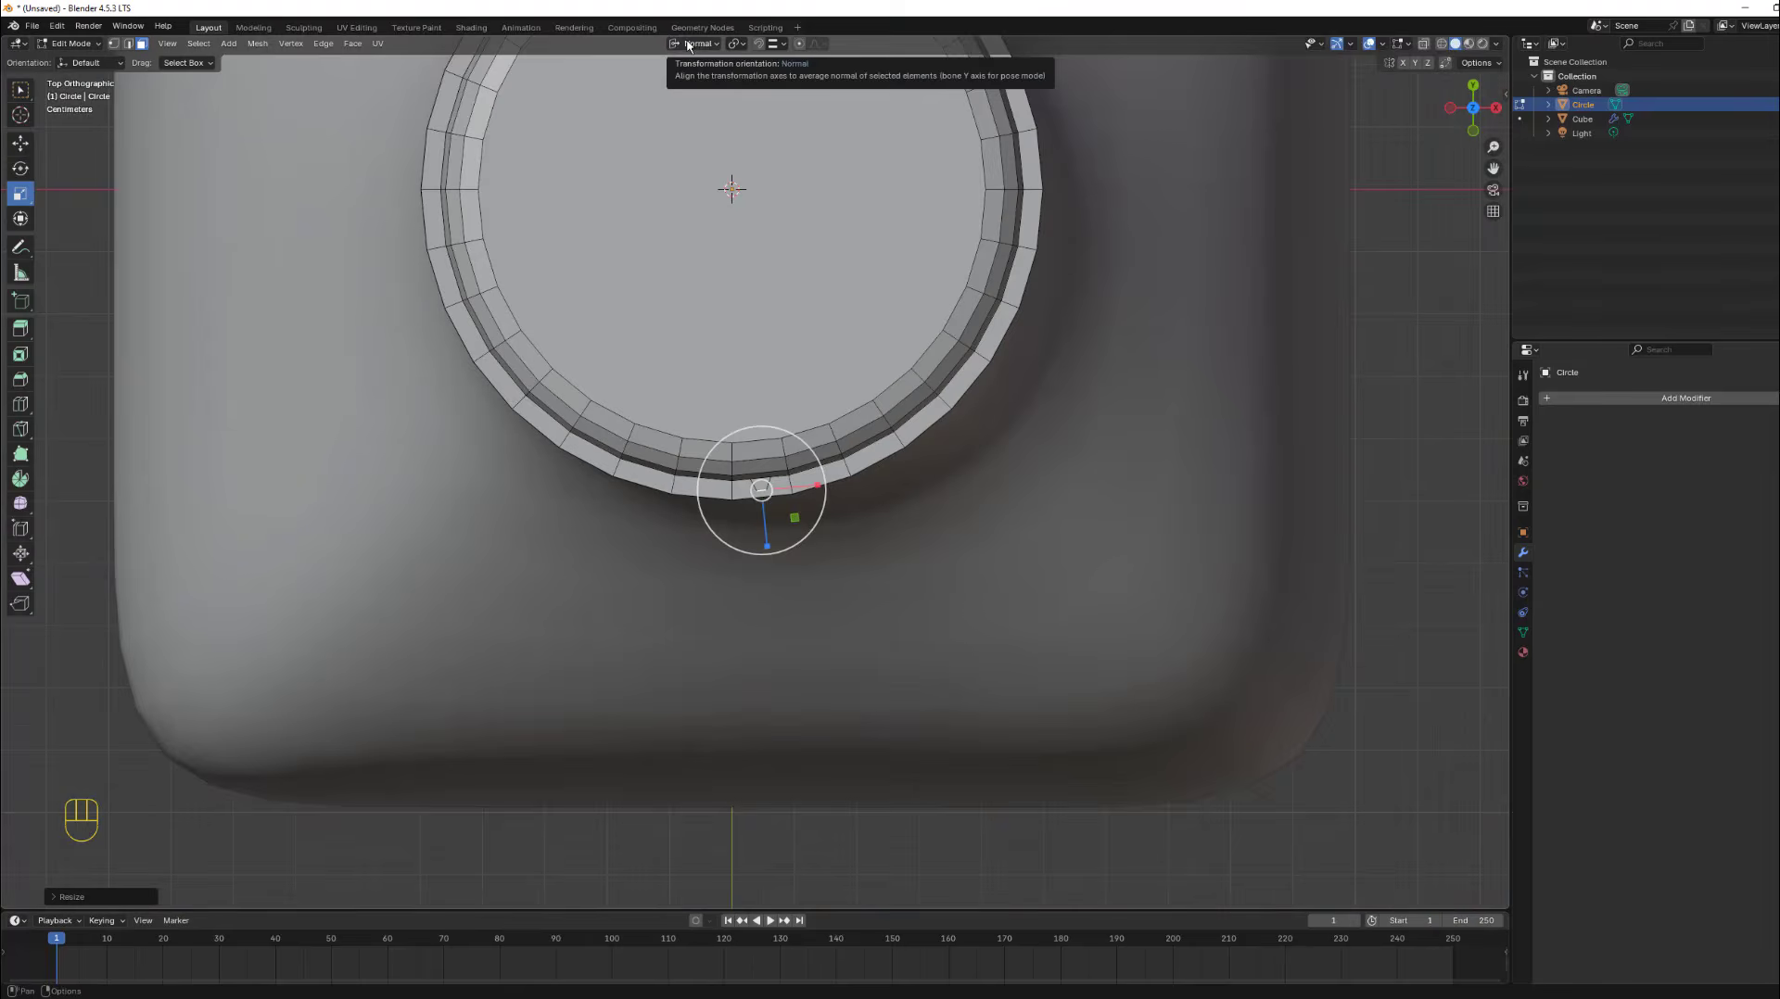
click(21, 90)
scroll(755, 470, up, 7)
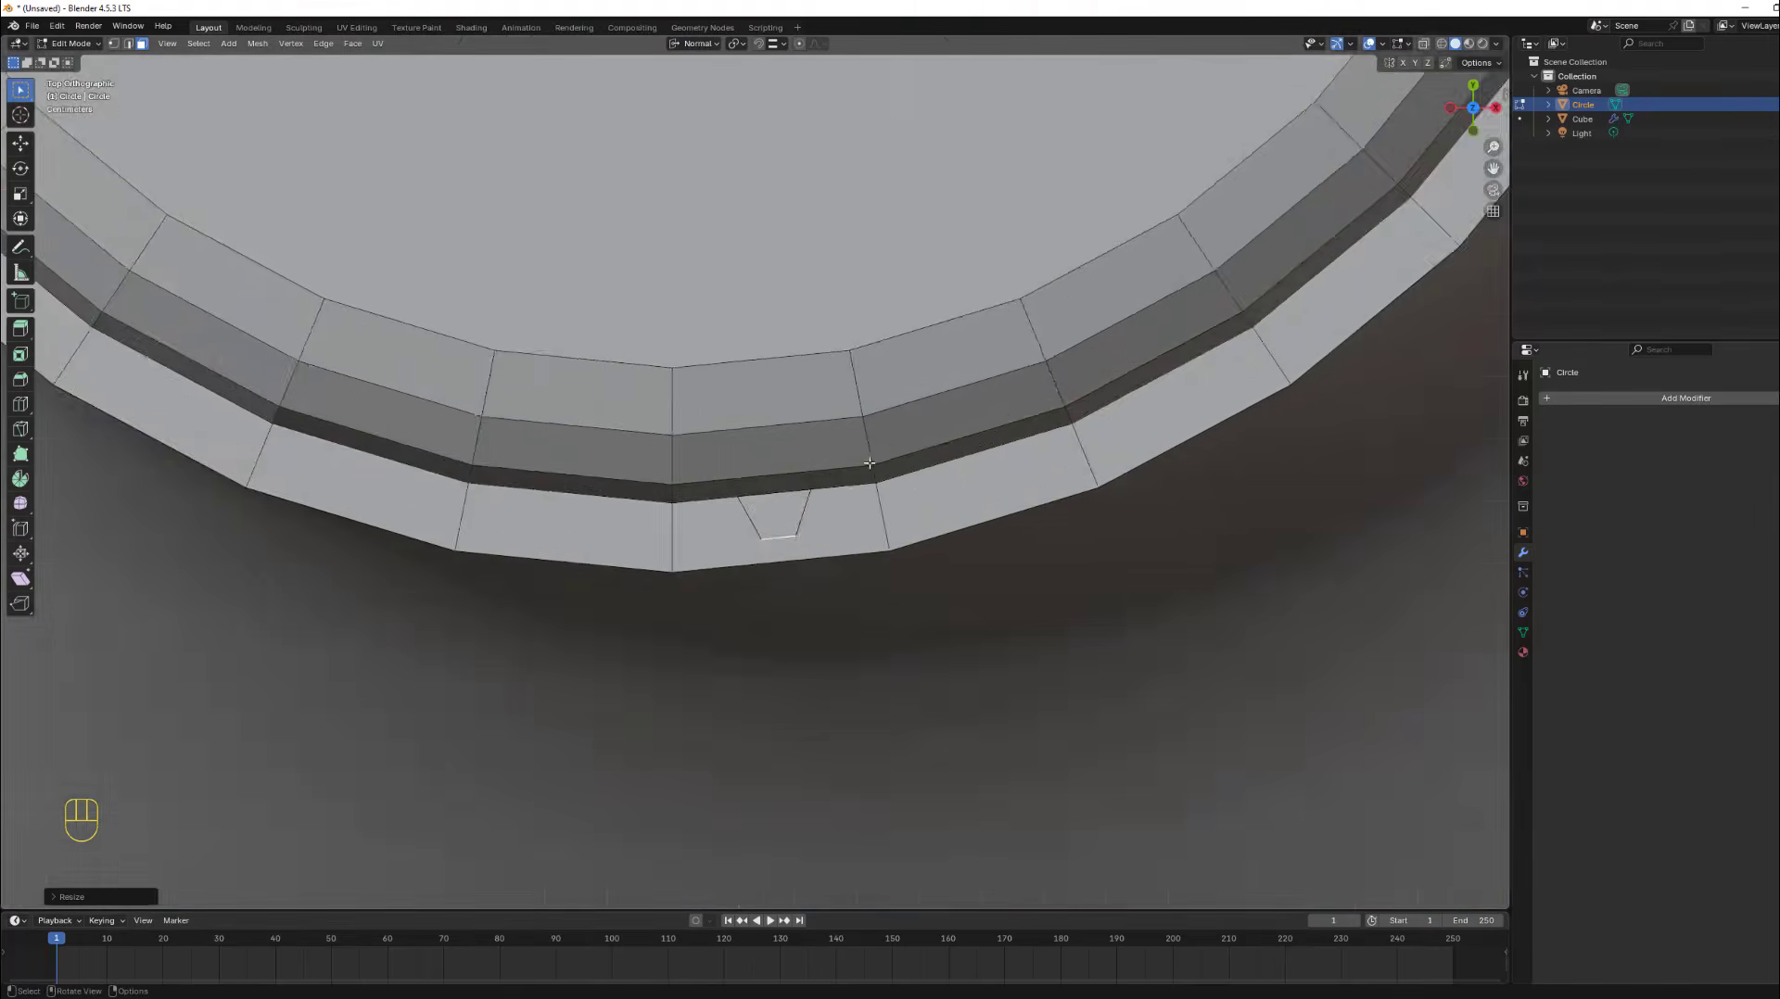
Select all linked faces of the tapered rib and view the cap from the top.
middle_drag(795, 515, 788, 388)
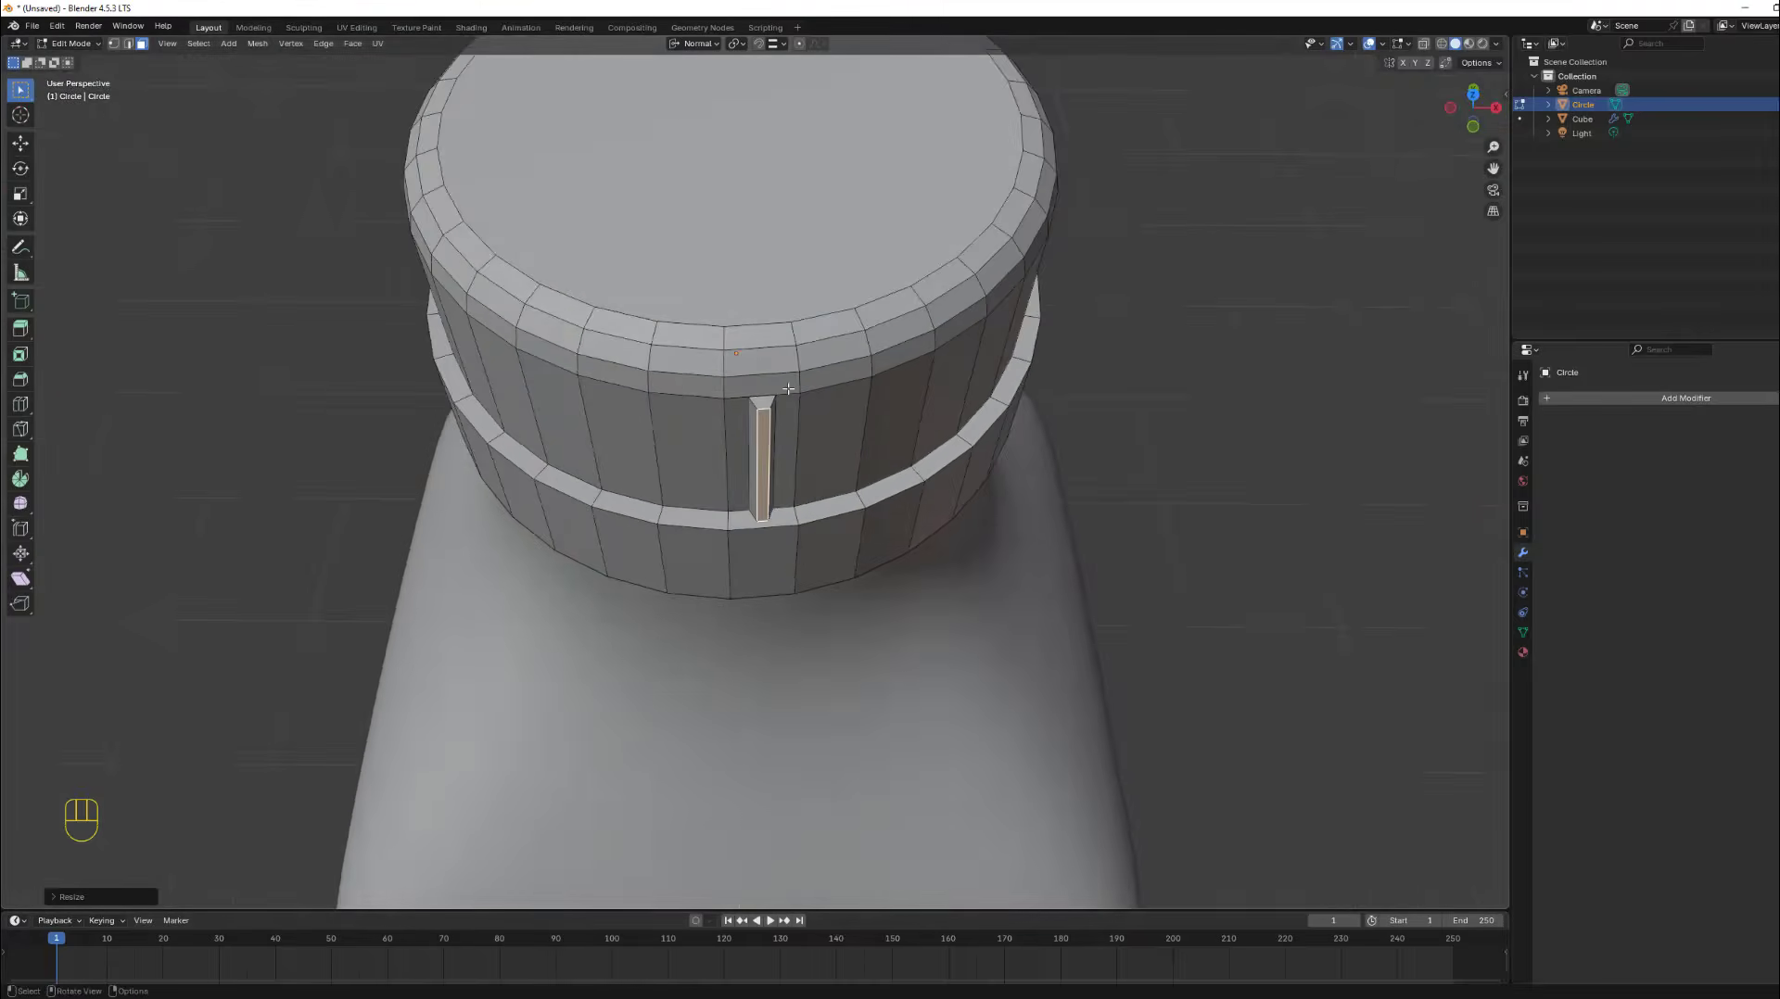
scroll(751, 443, up, 2)
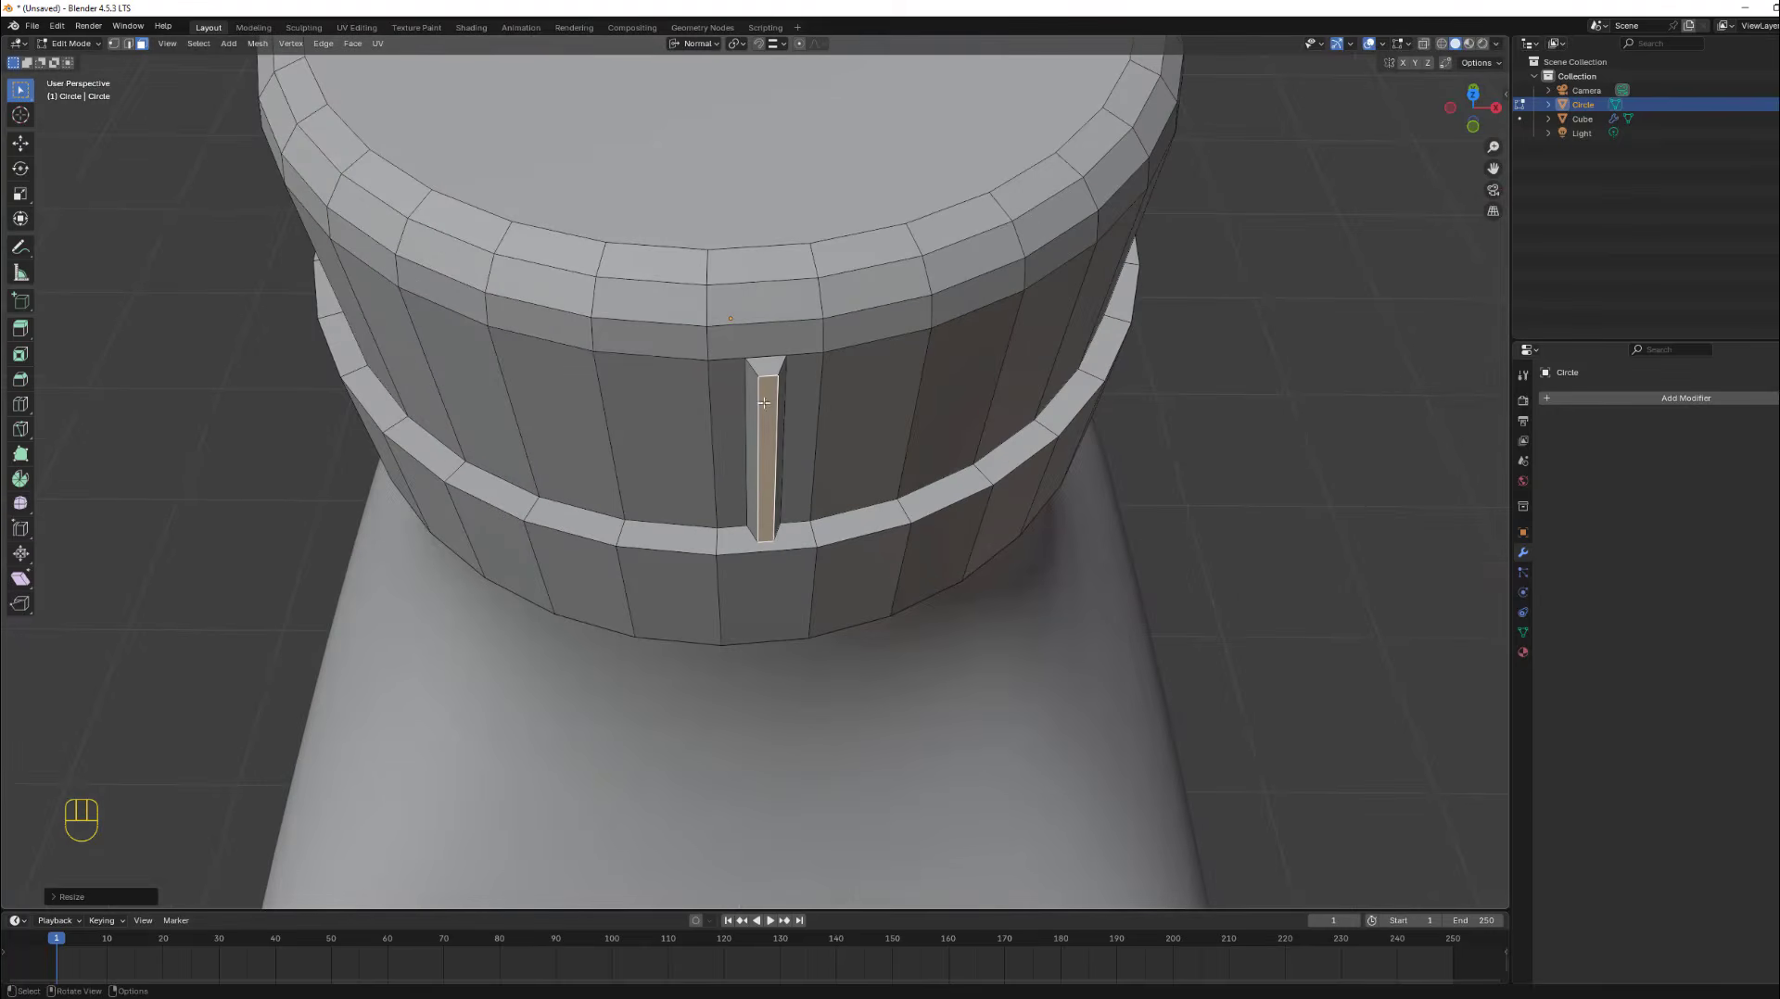
middle_drag(766, 400, 765, 399)
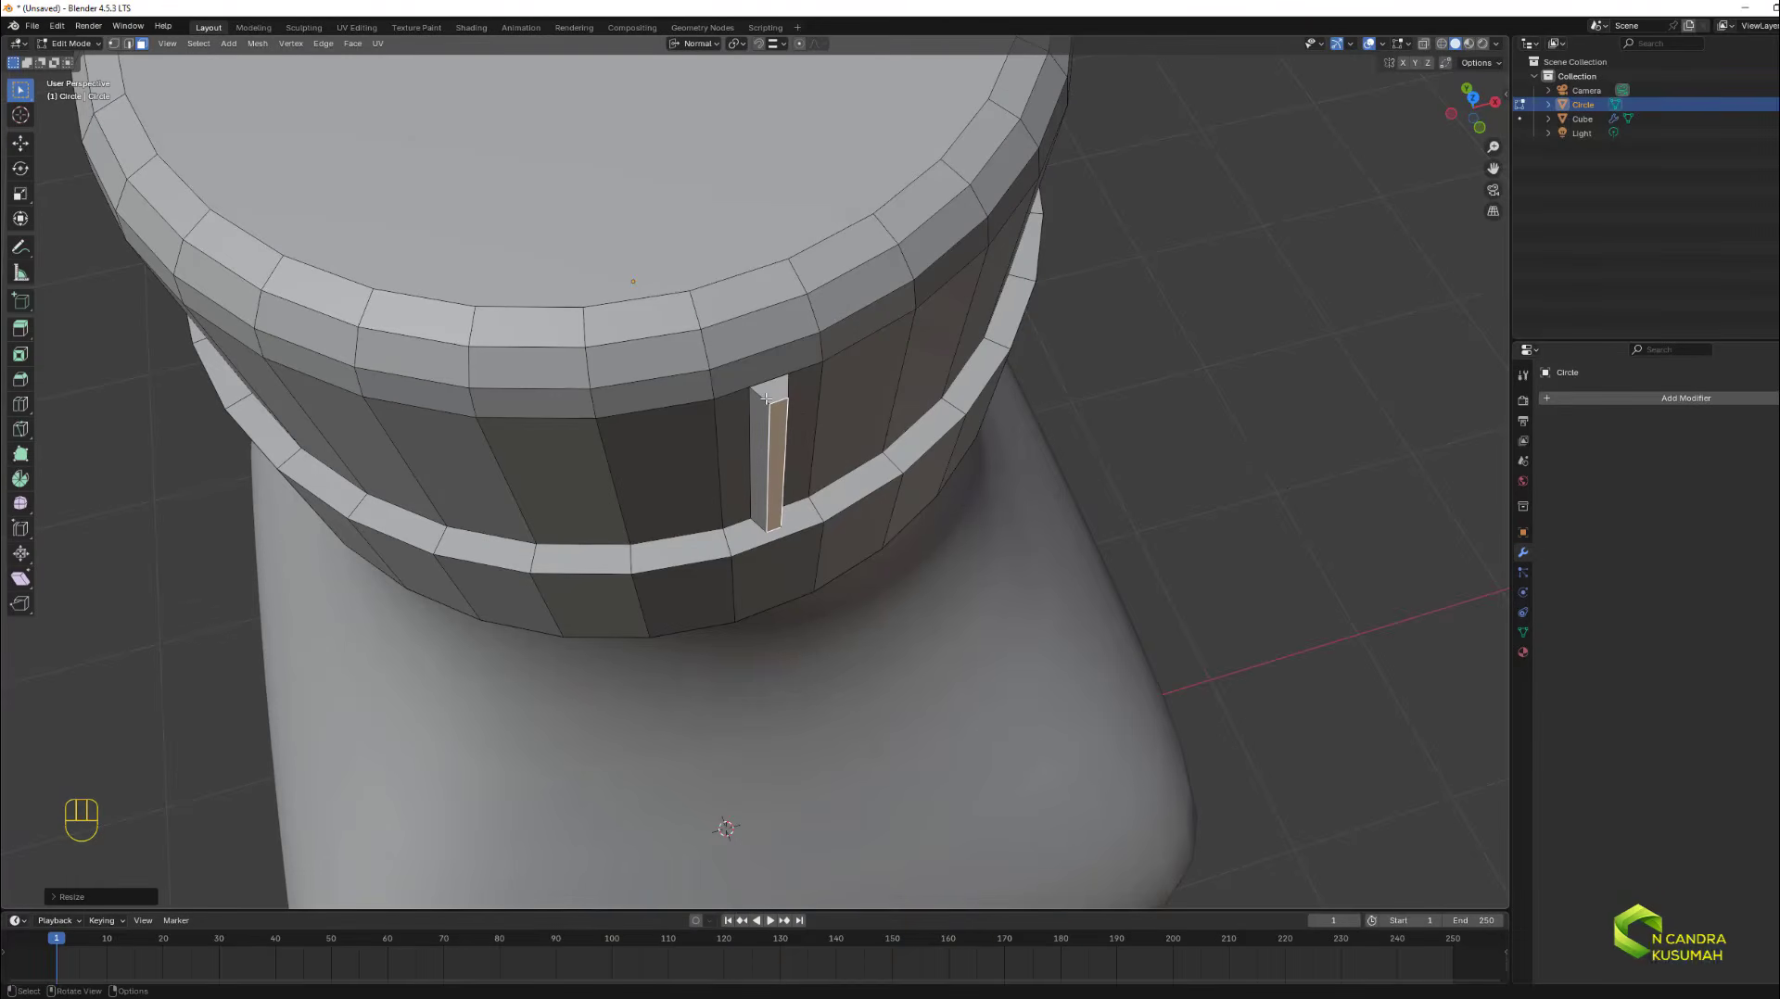
key(l)
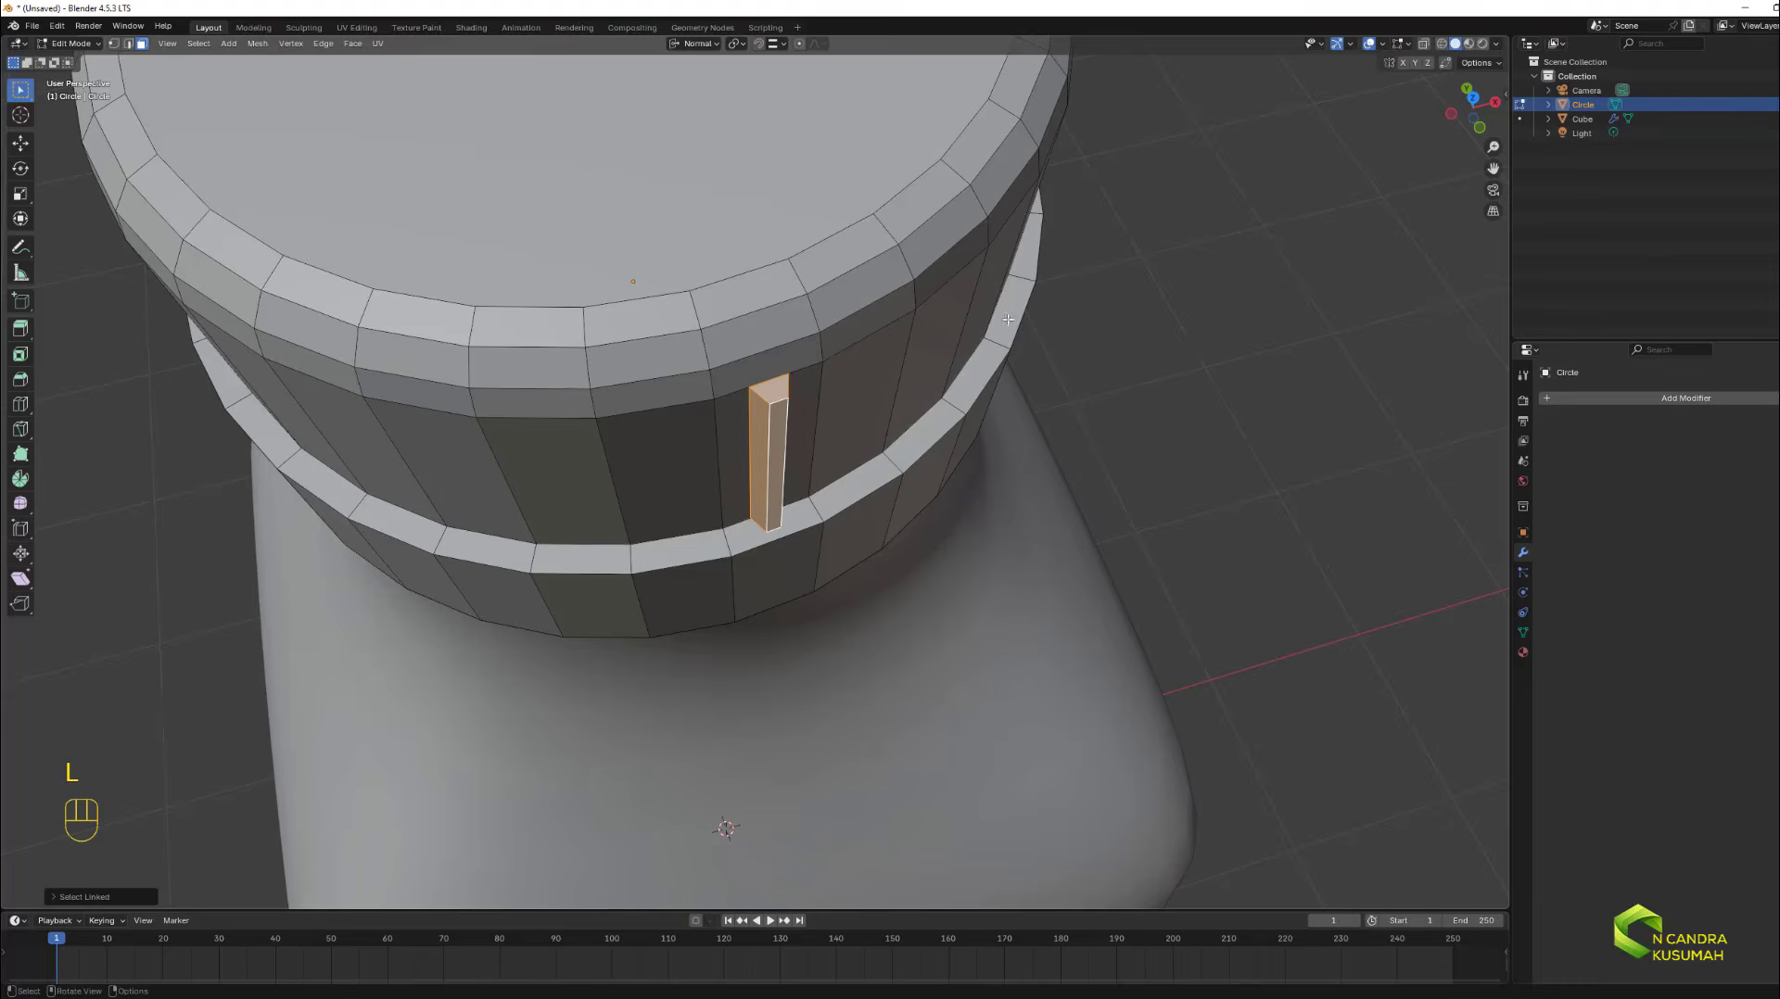
click(1473, 97)
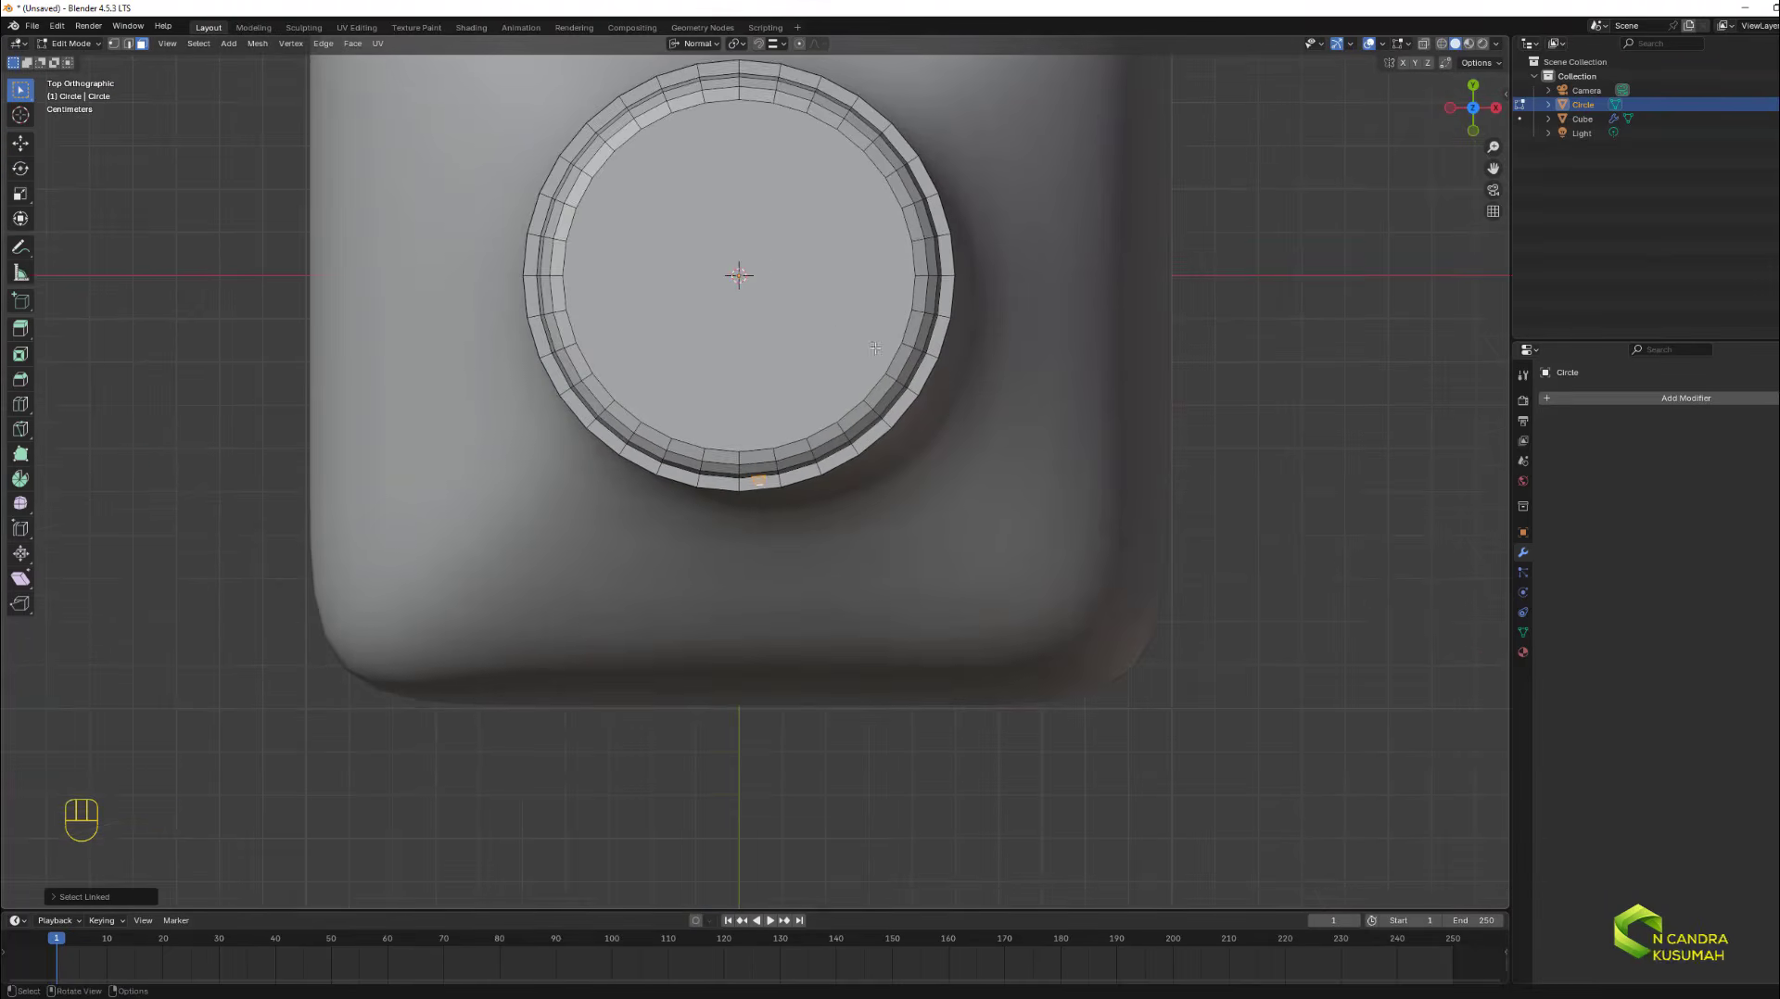
shift+middle_drag(875, 348, 875, 451)
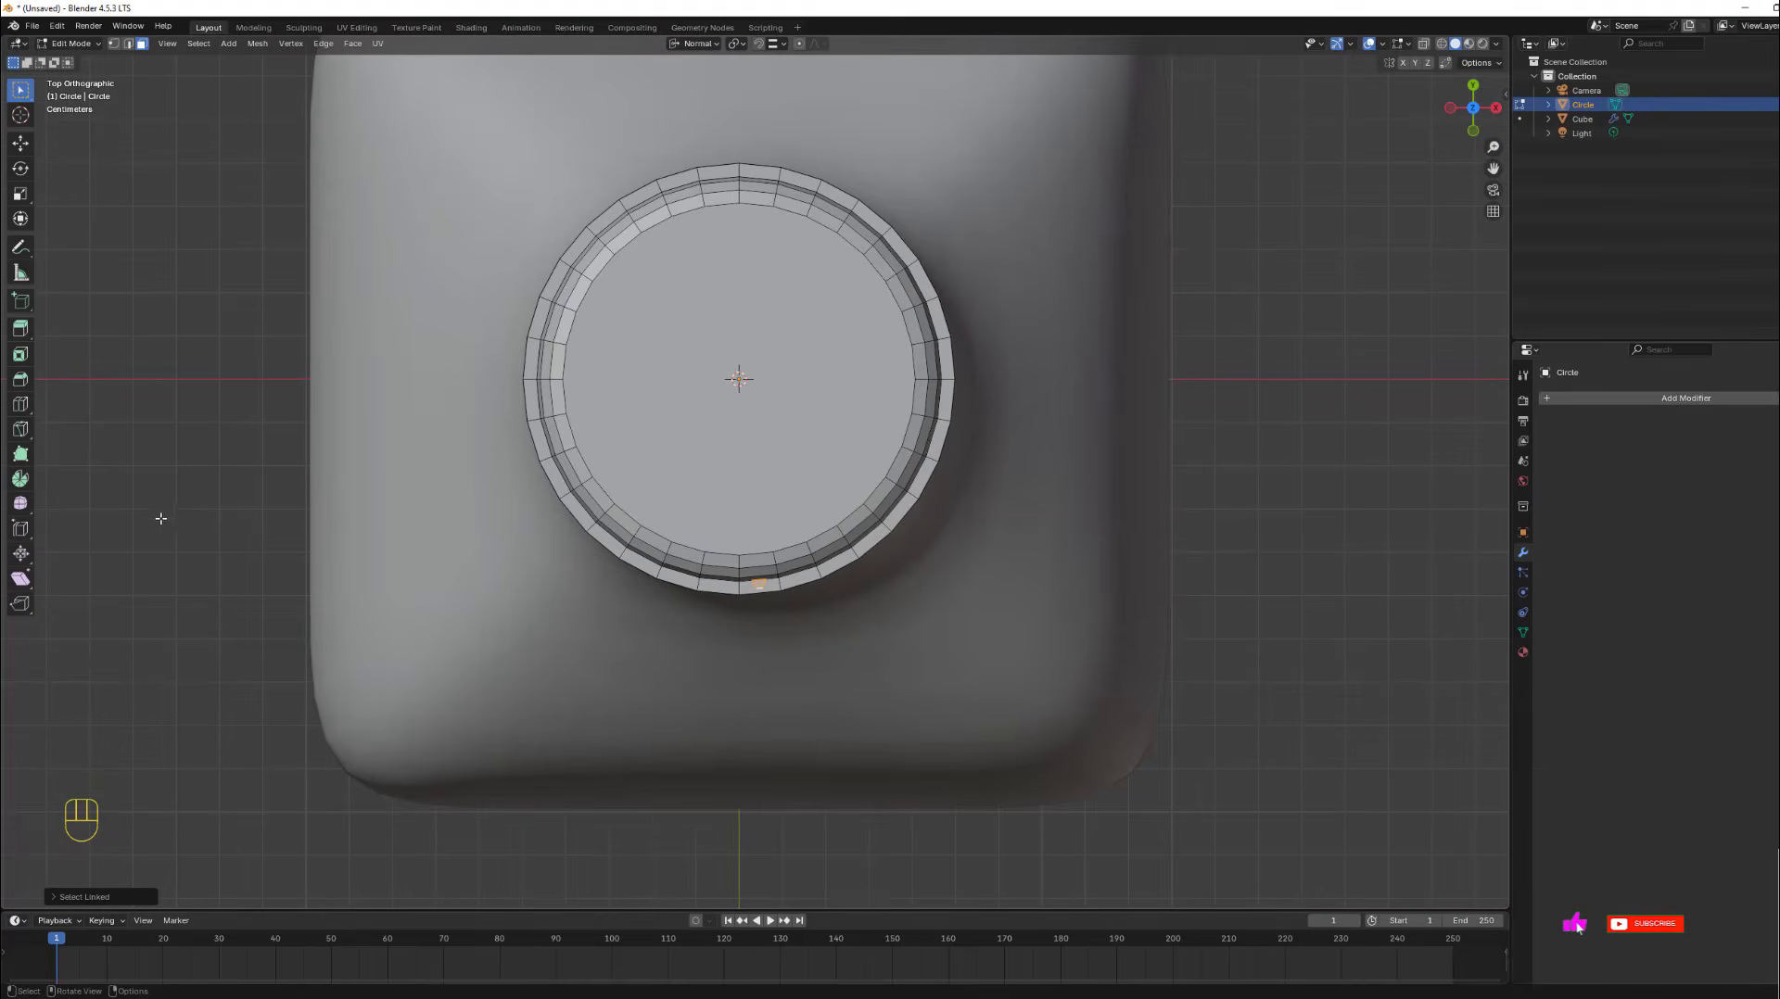
Set up the Spin tool with 99 steps around the Z axis and switch the transform orientation to Global.
click(20, 480)
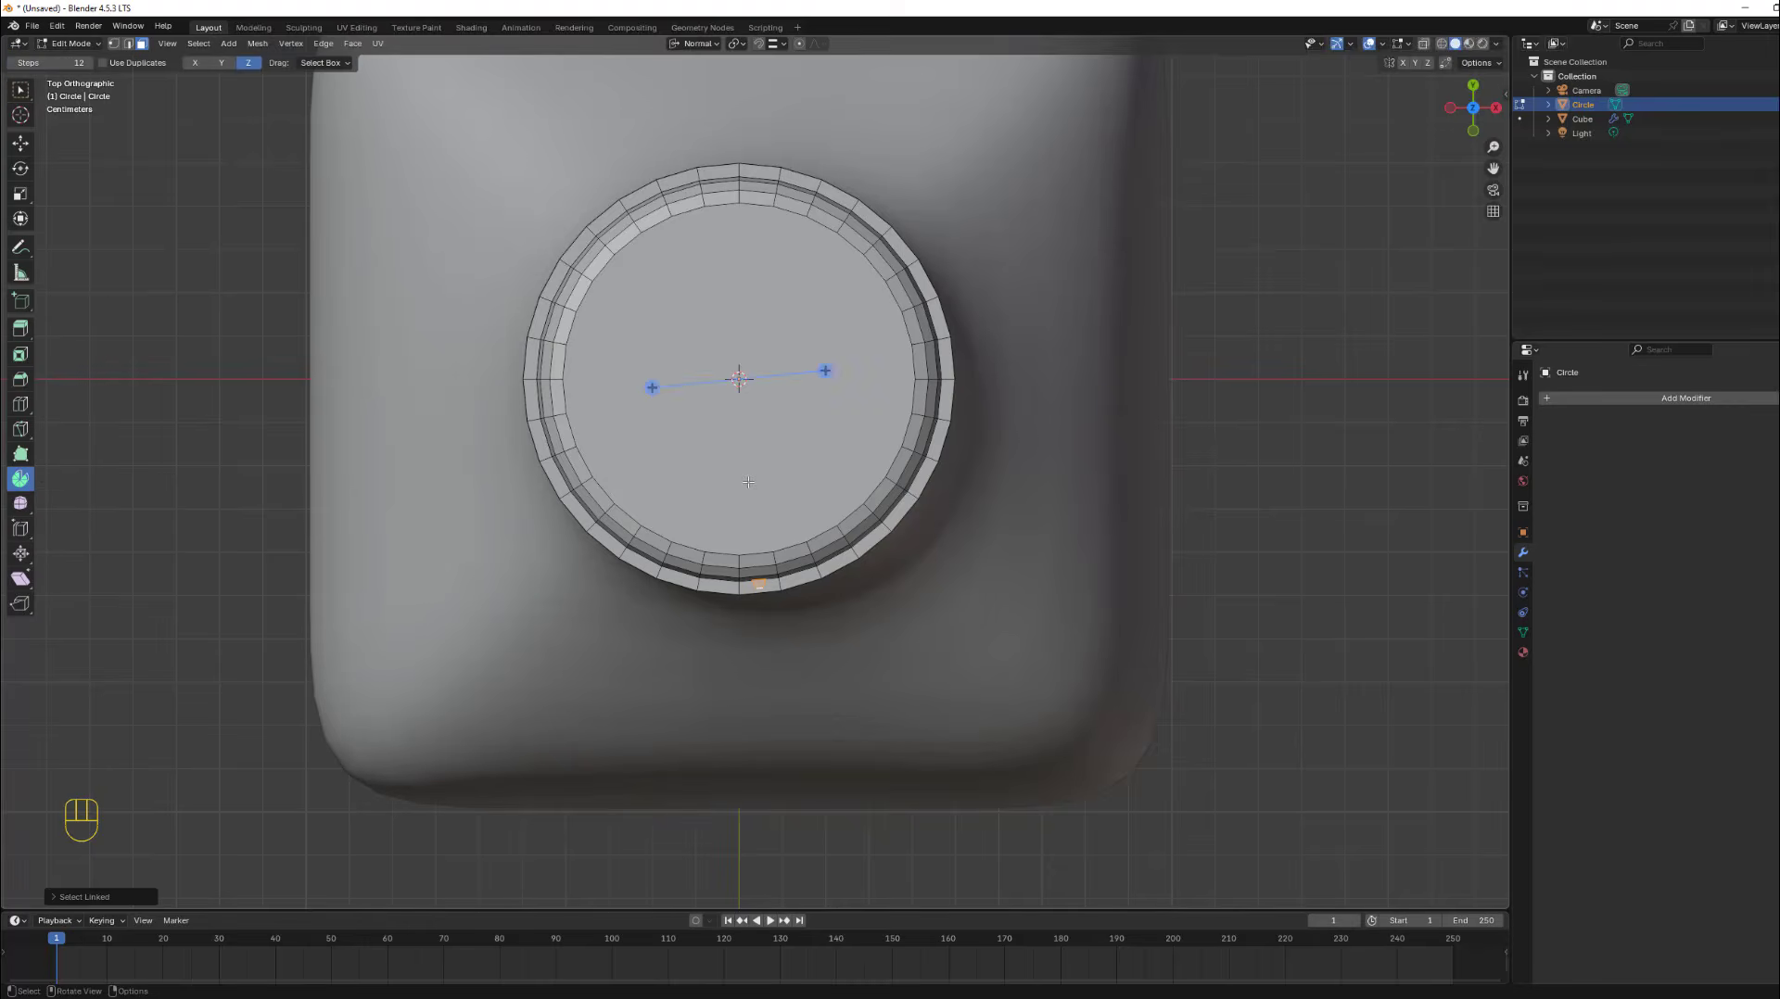
click(52, 67)
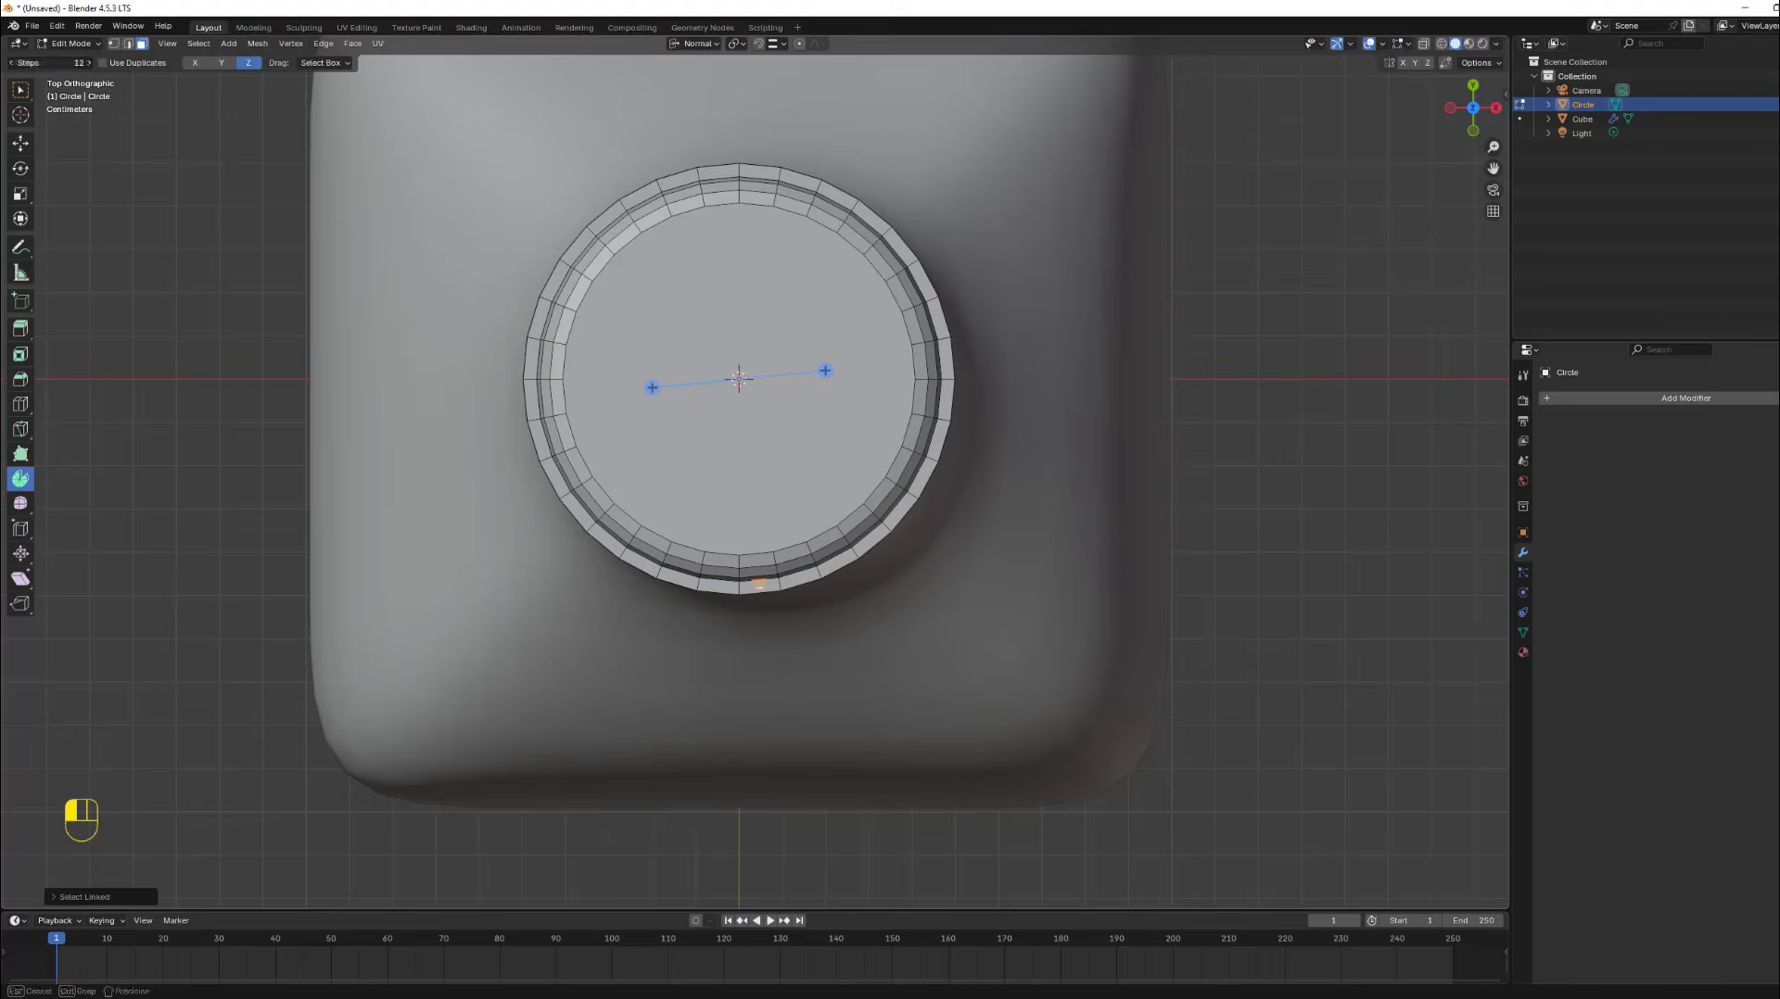
text(99)
click(739, 378)
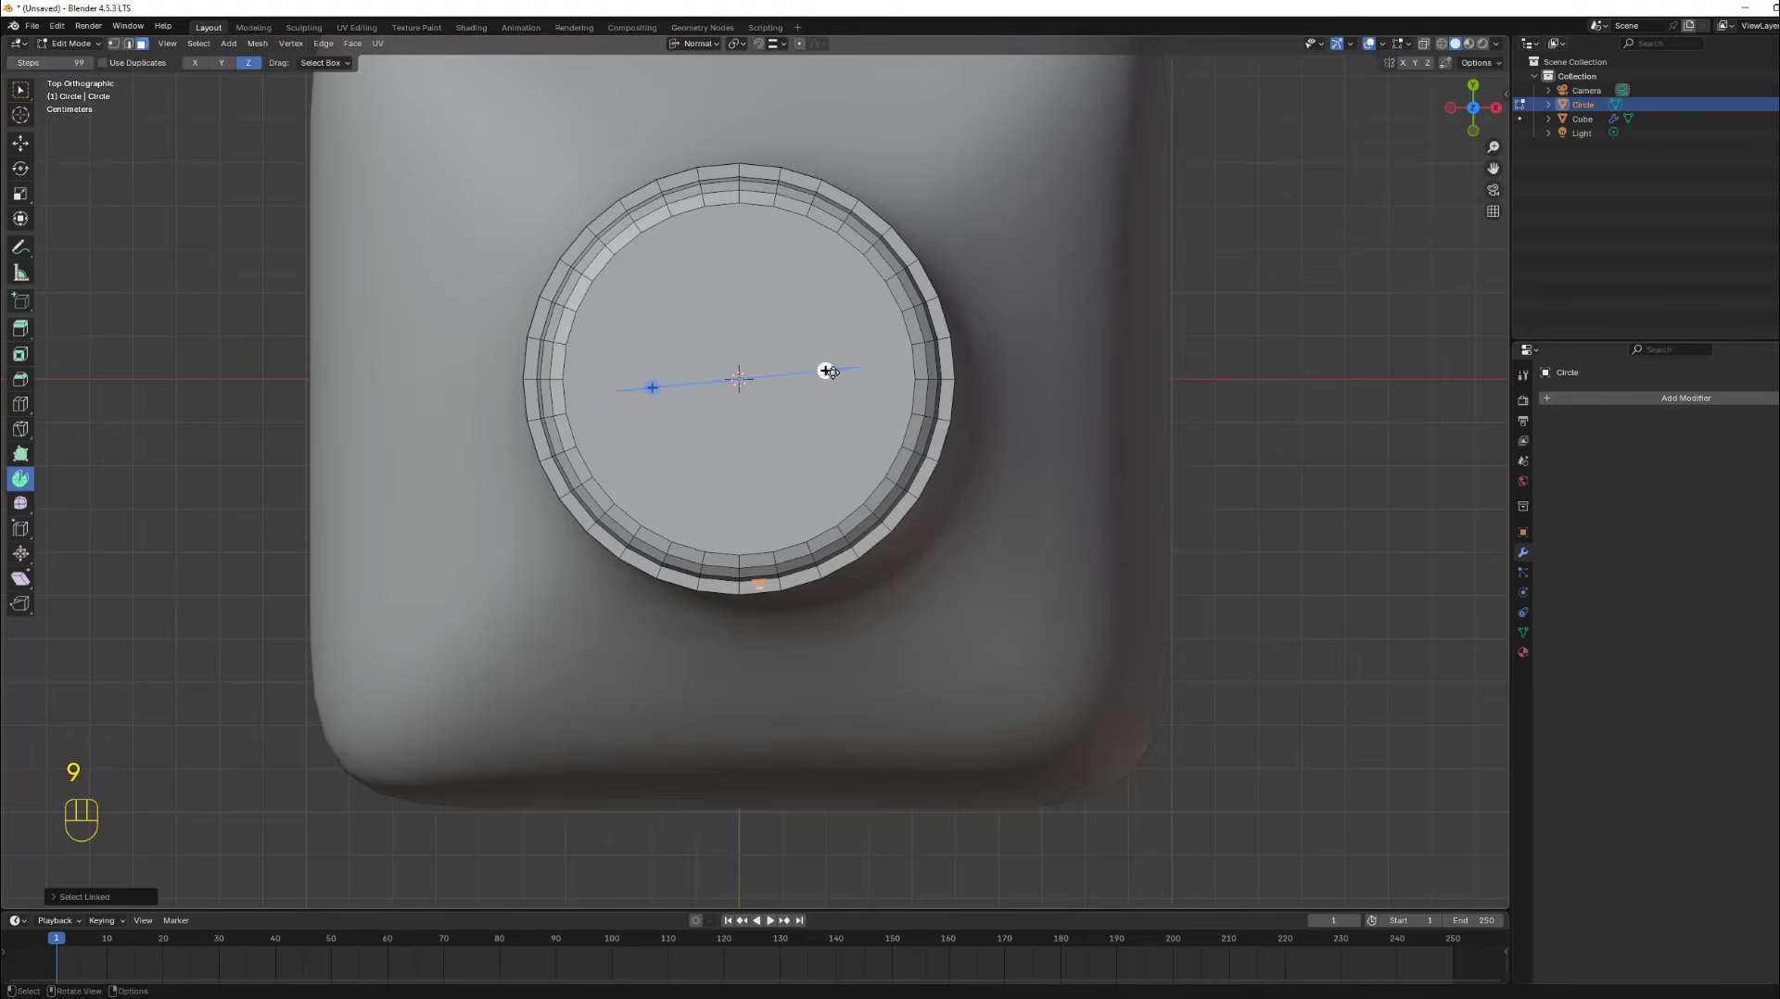
drag(825, 370, 814, 329)
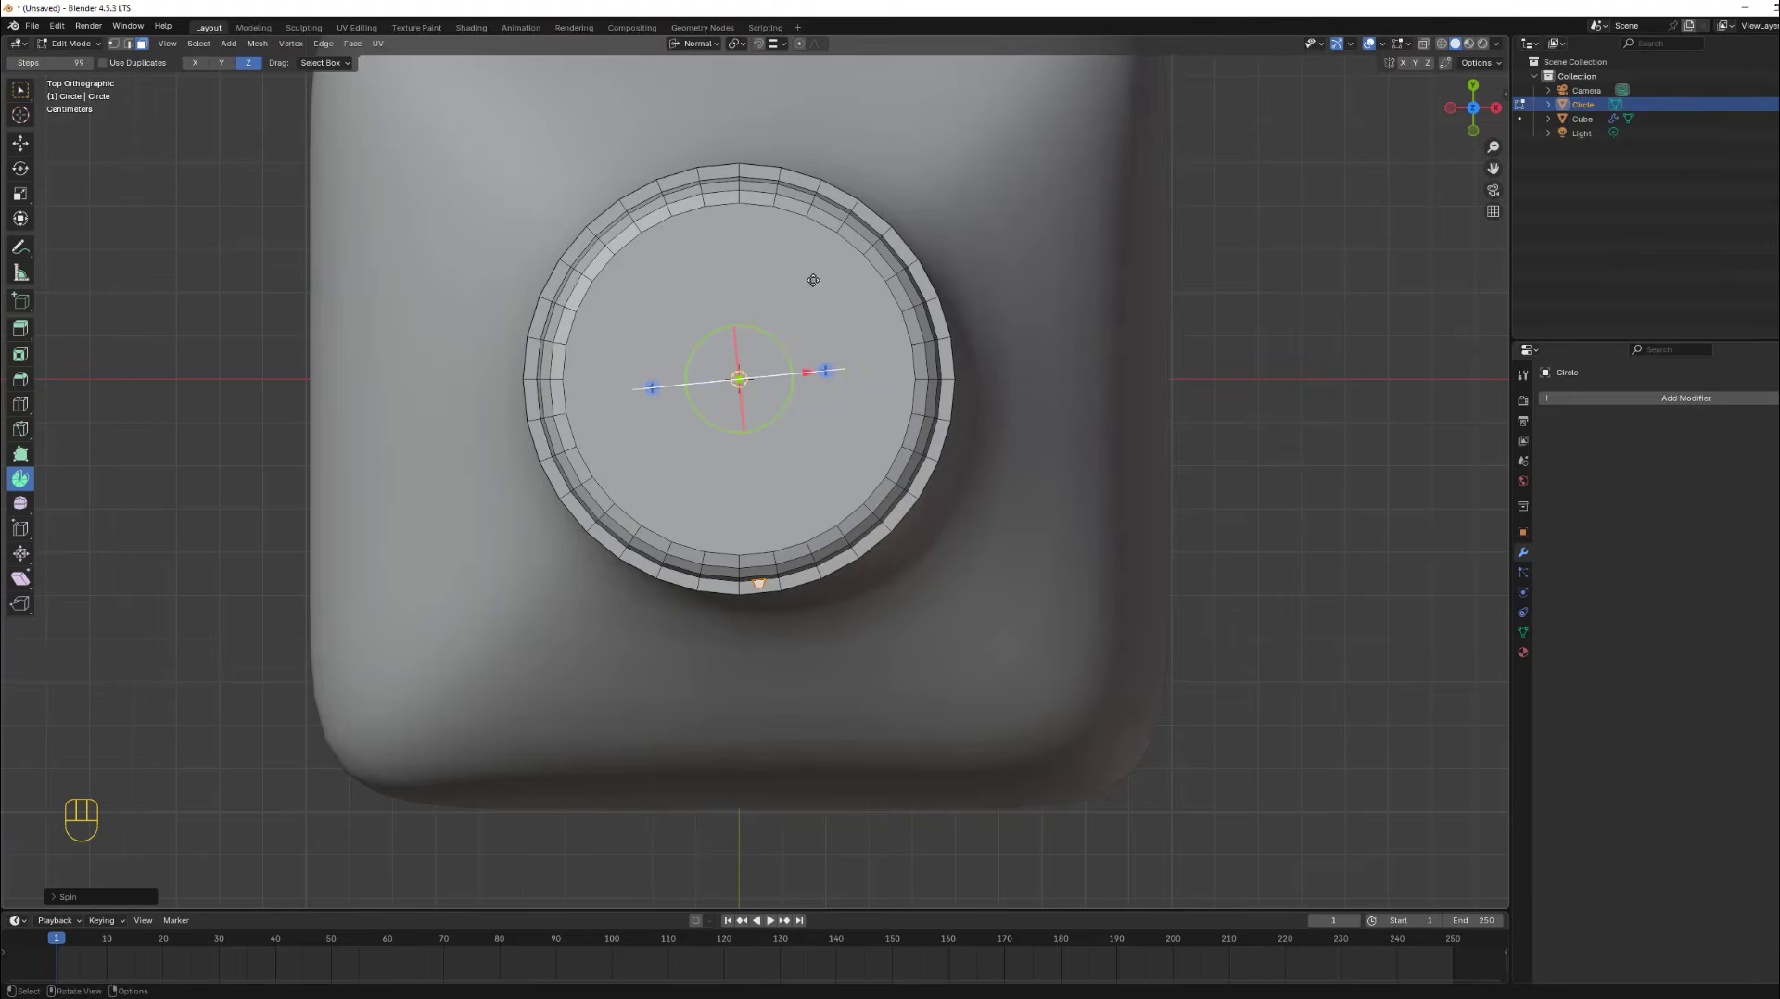
click(716, 46)
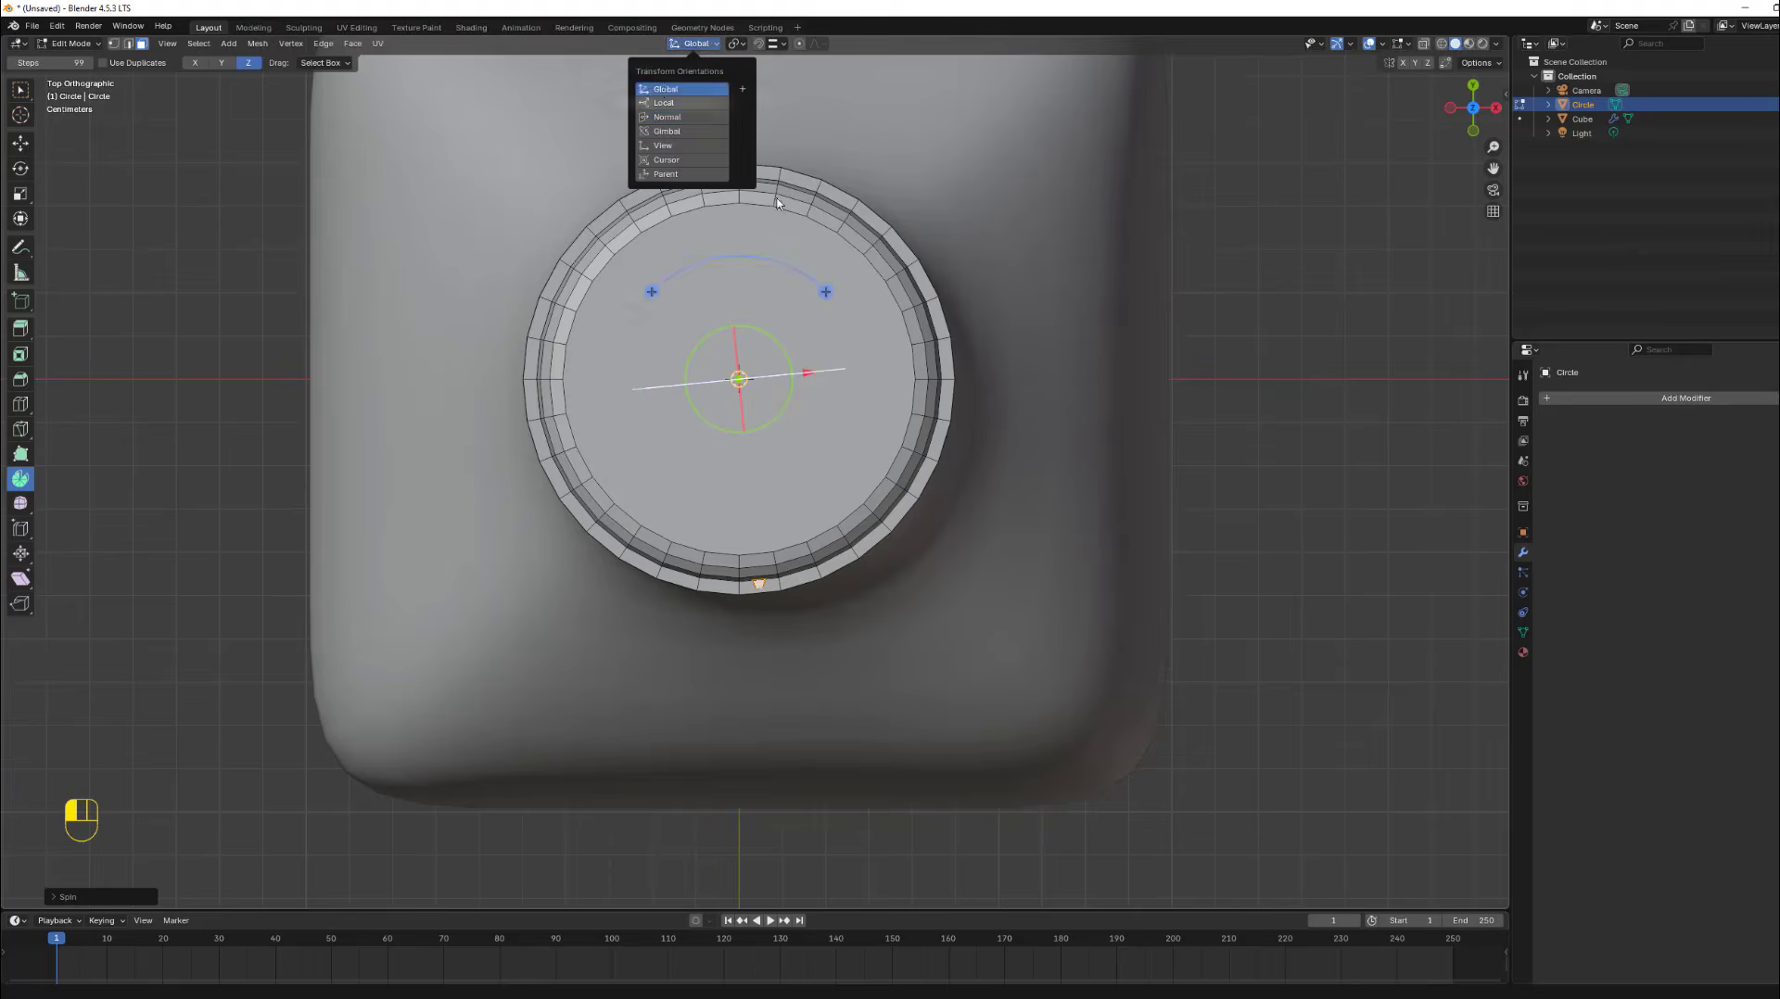
click(666, 90)
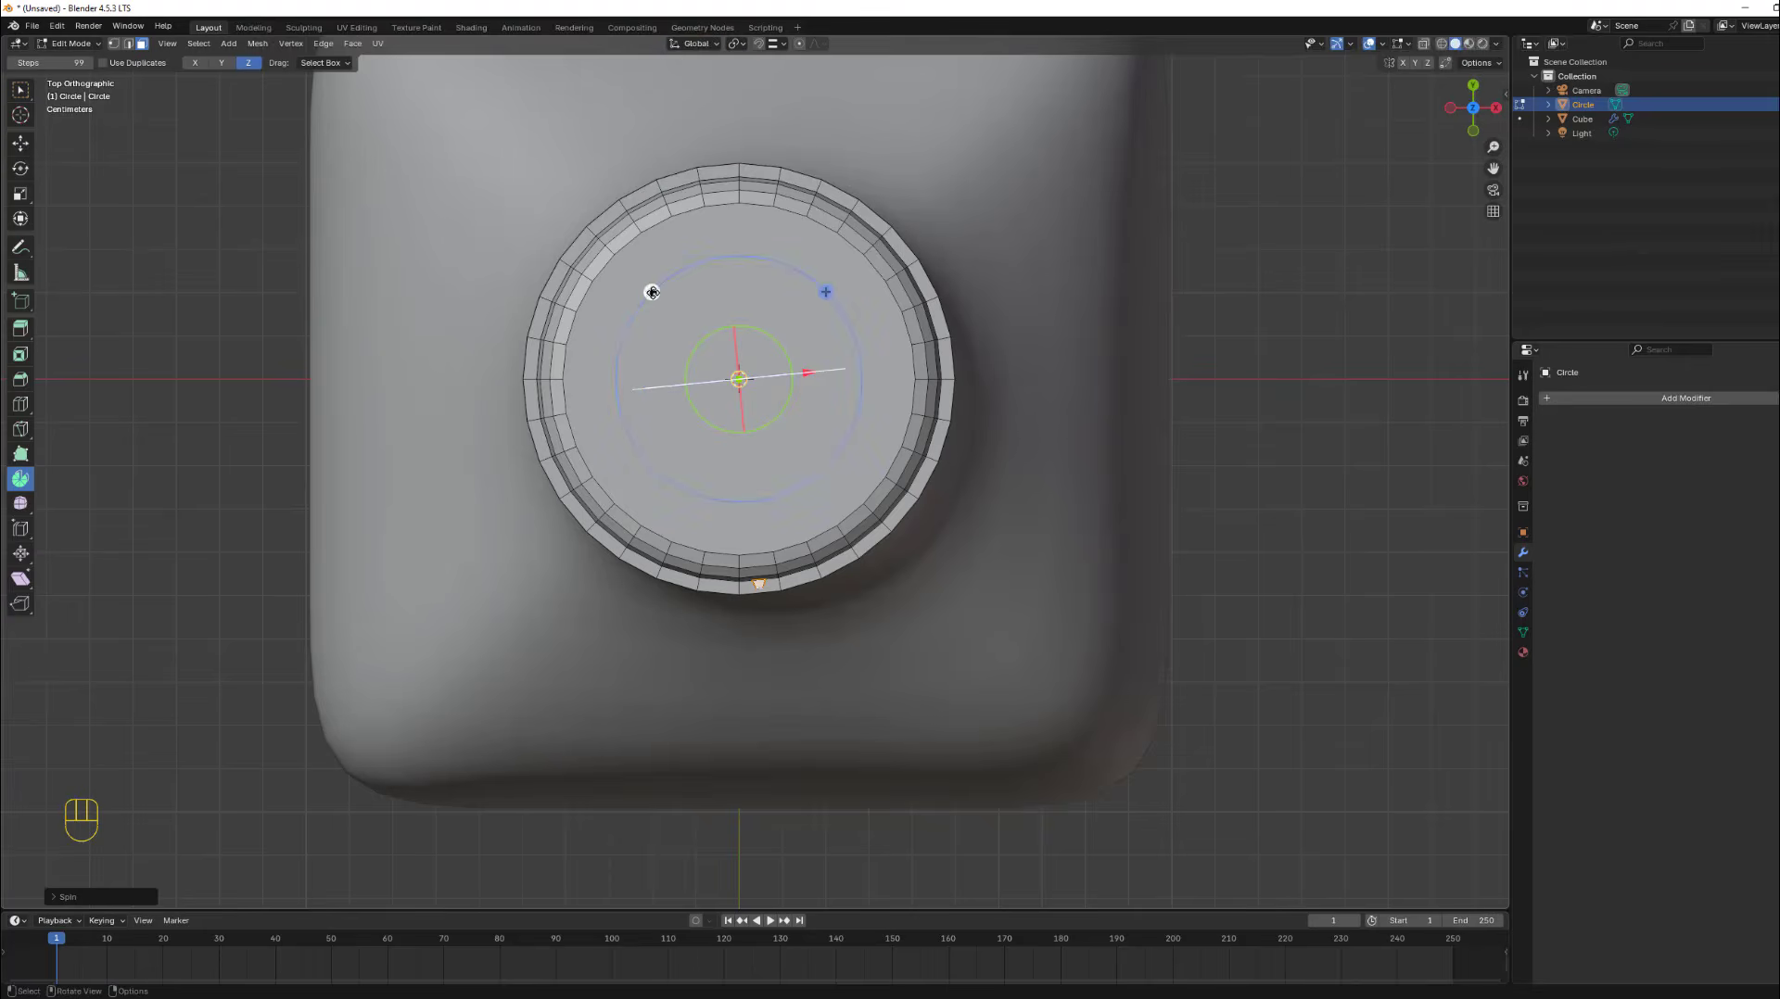
Try spinning the rib around the cap's upper wall in 99 steps and undo the spin after checking the rib overlap.
mouse_move(652, 292)
mouse_down()
mouse_move(596, 448)
mouse_move(832, 443)
mouse_move(850, 290)
mouse_move(797, 267)
mouse_move(643, 269)
mouse_up()
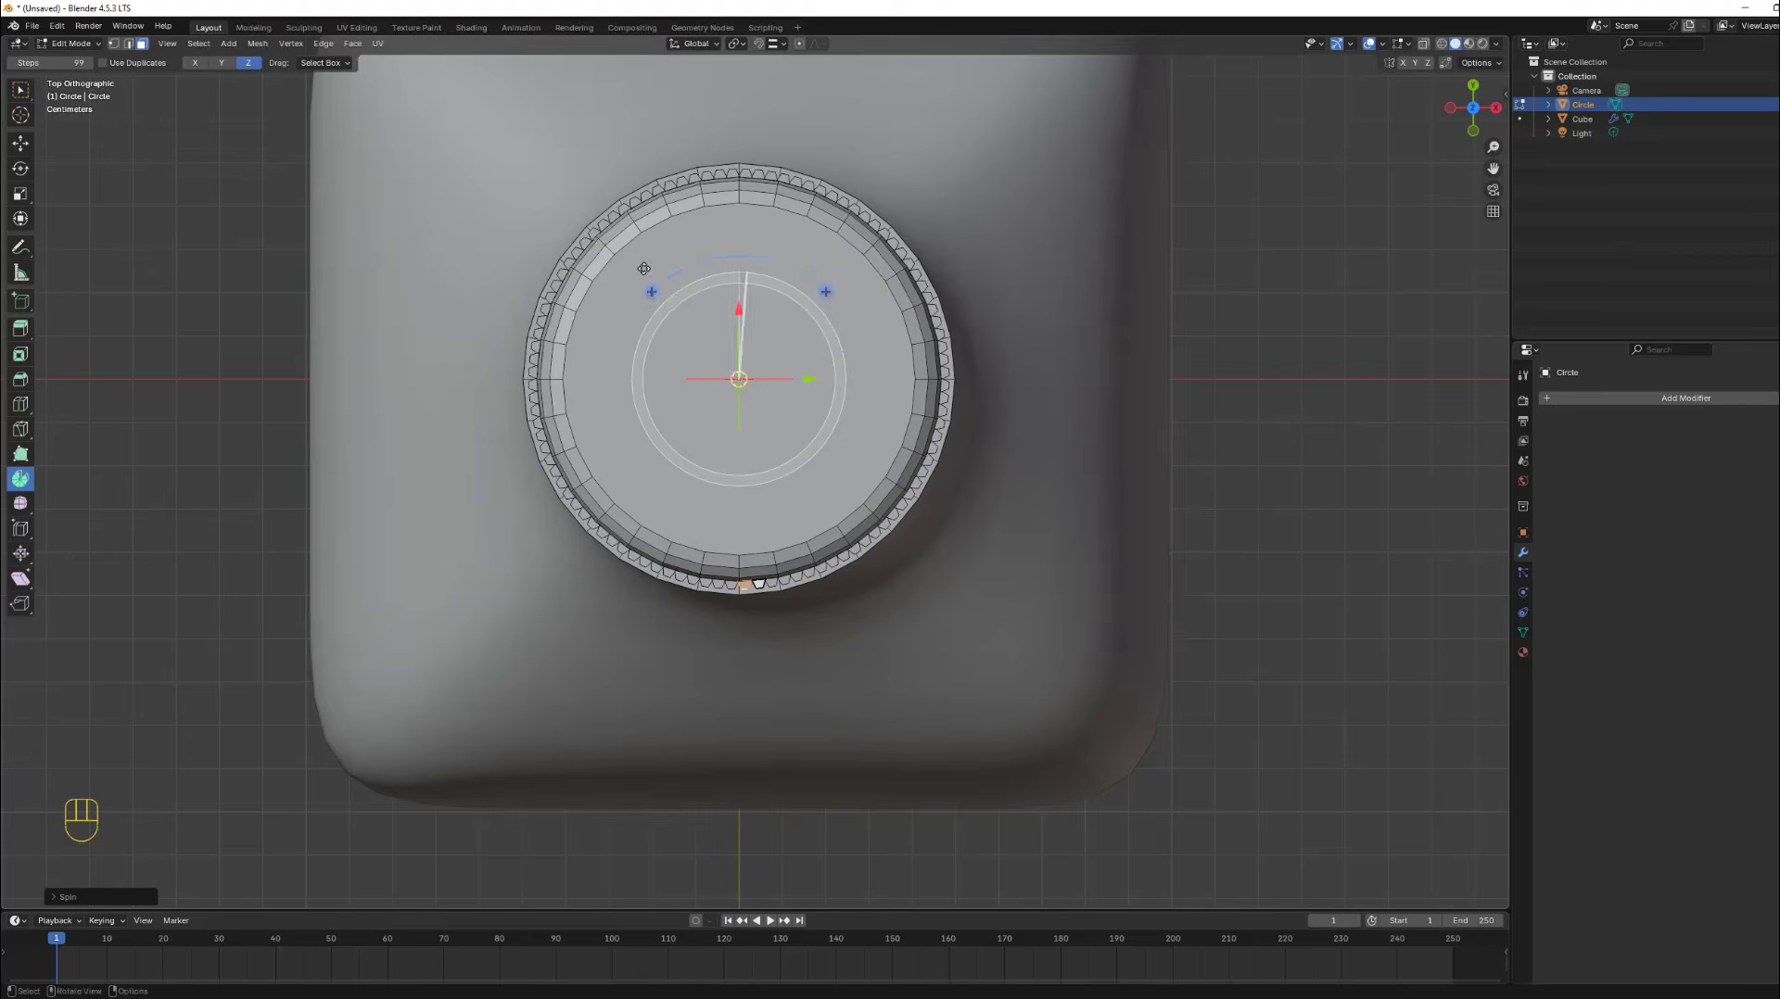
middle_drag(915, 555, 691, 441)
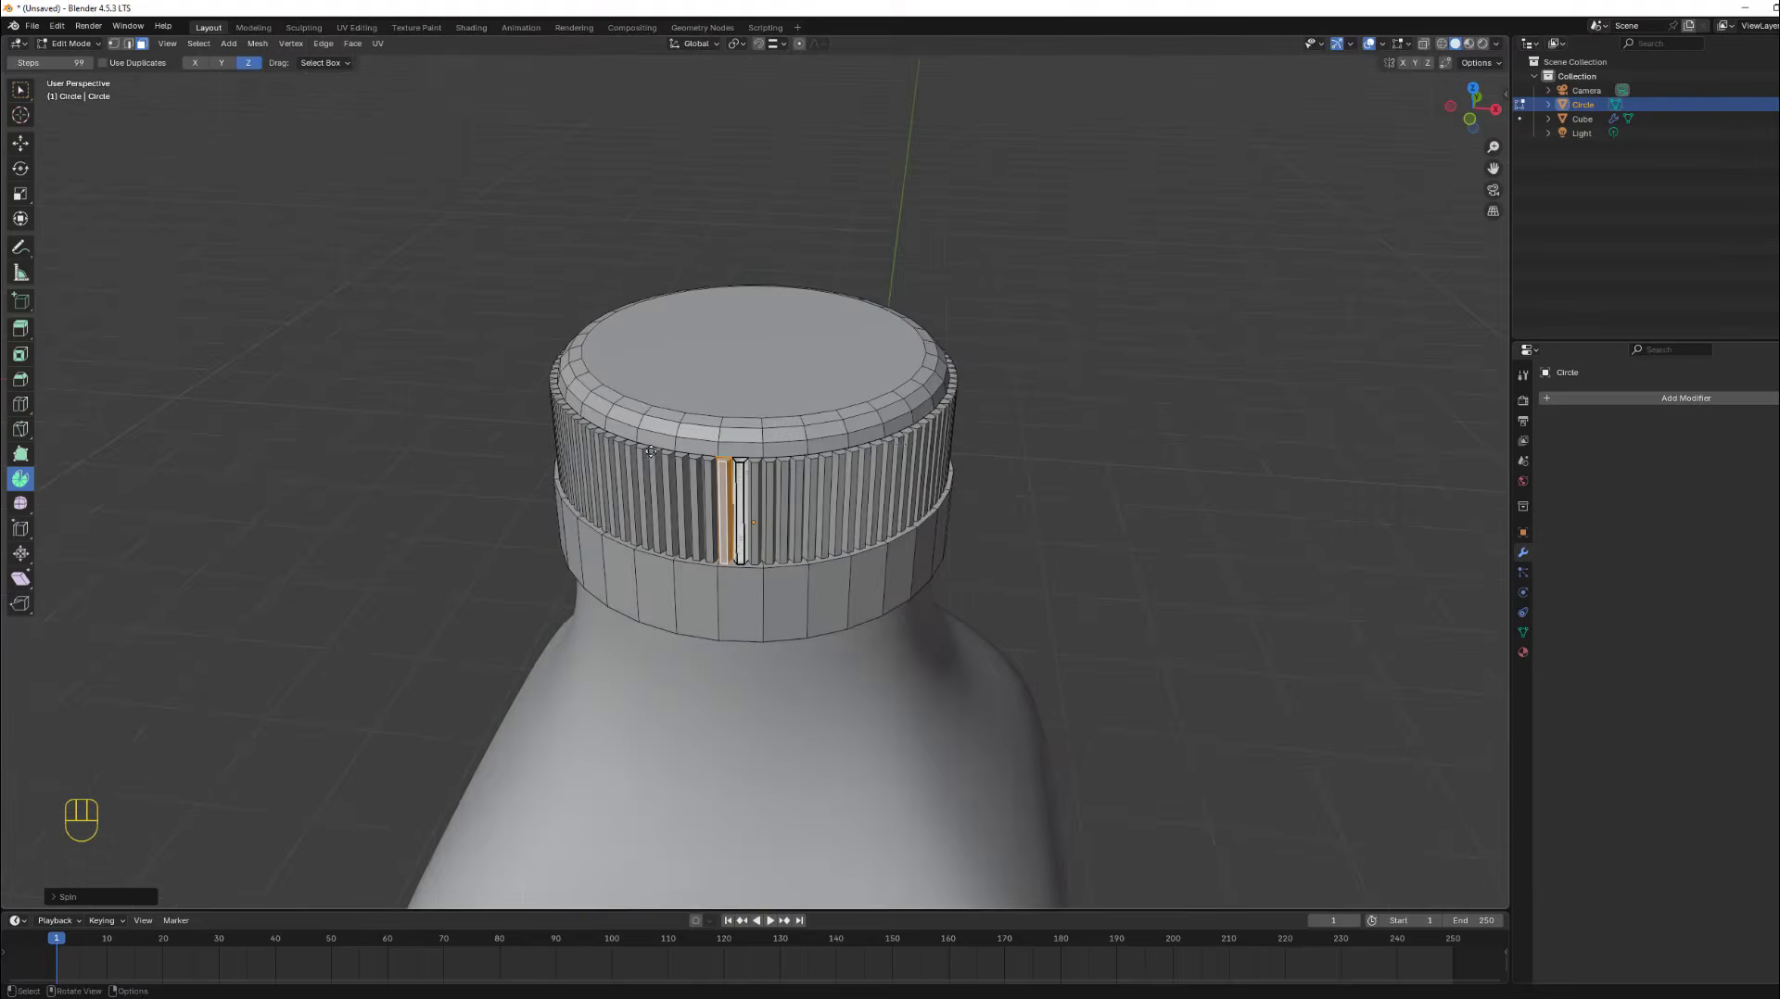
scroll(691, 441, up, 4)
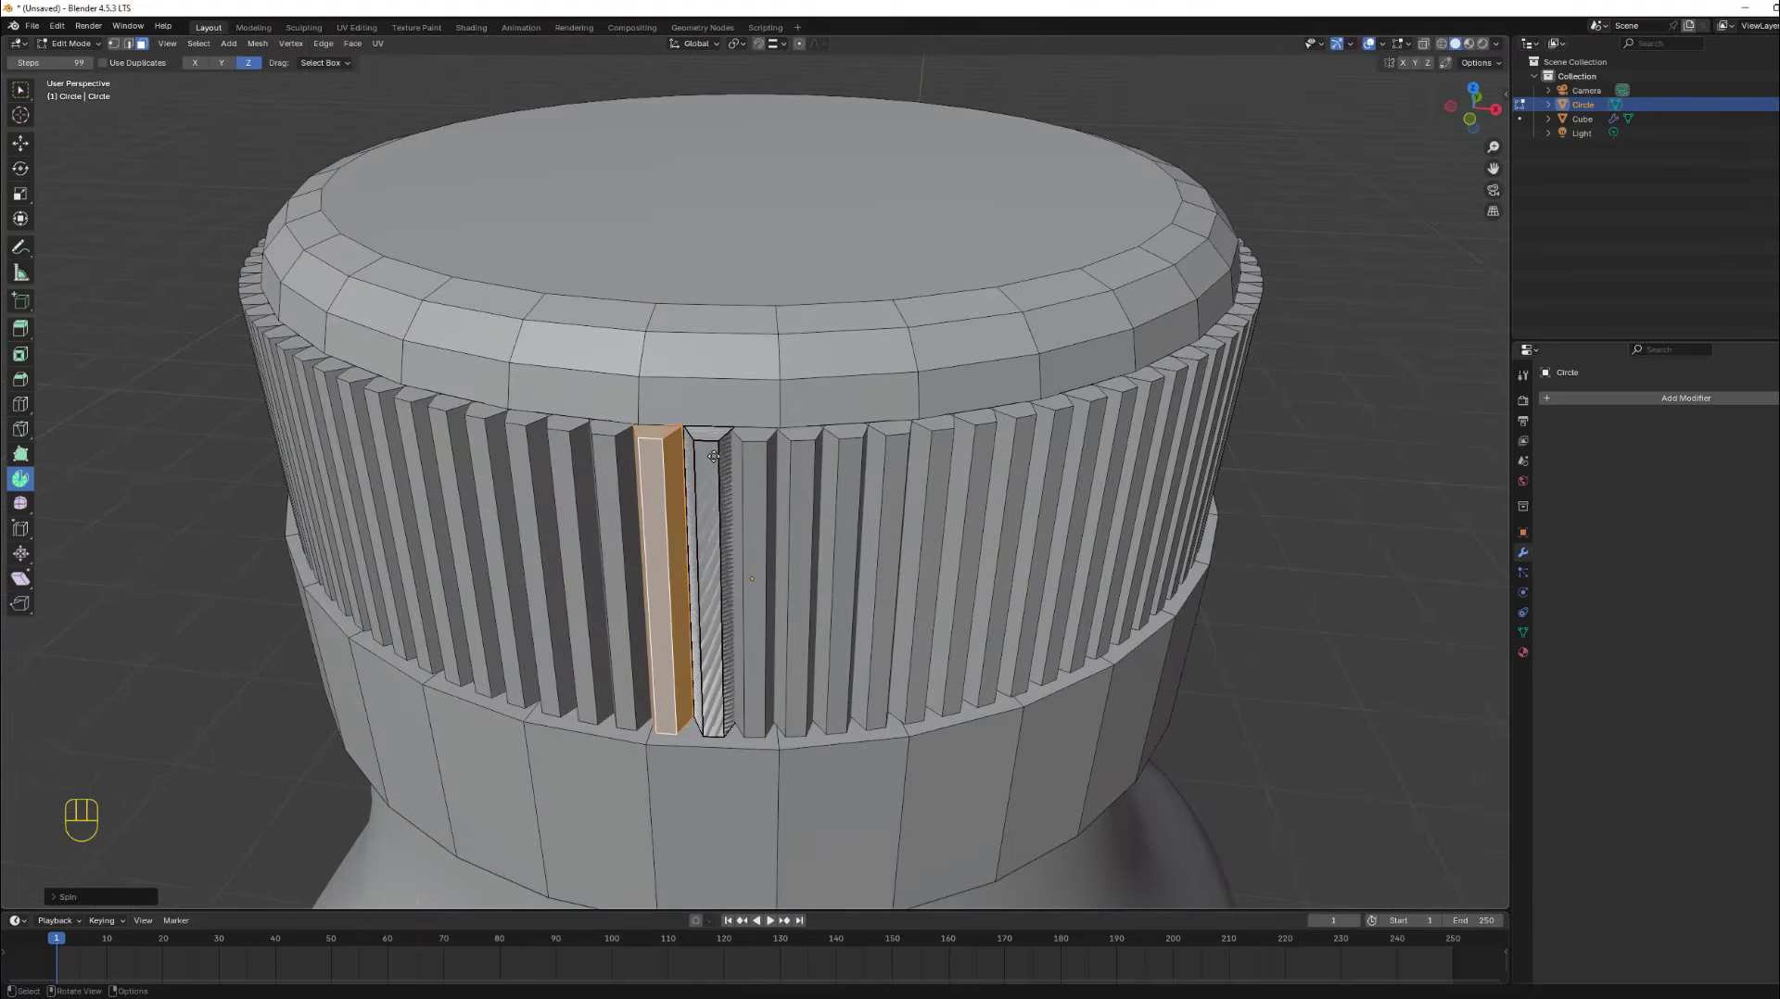
scroll(710, 479, up, 2)
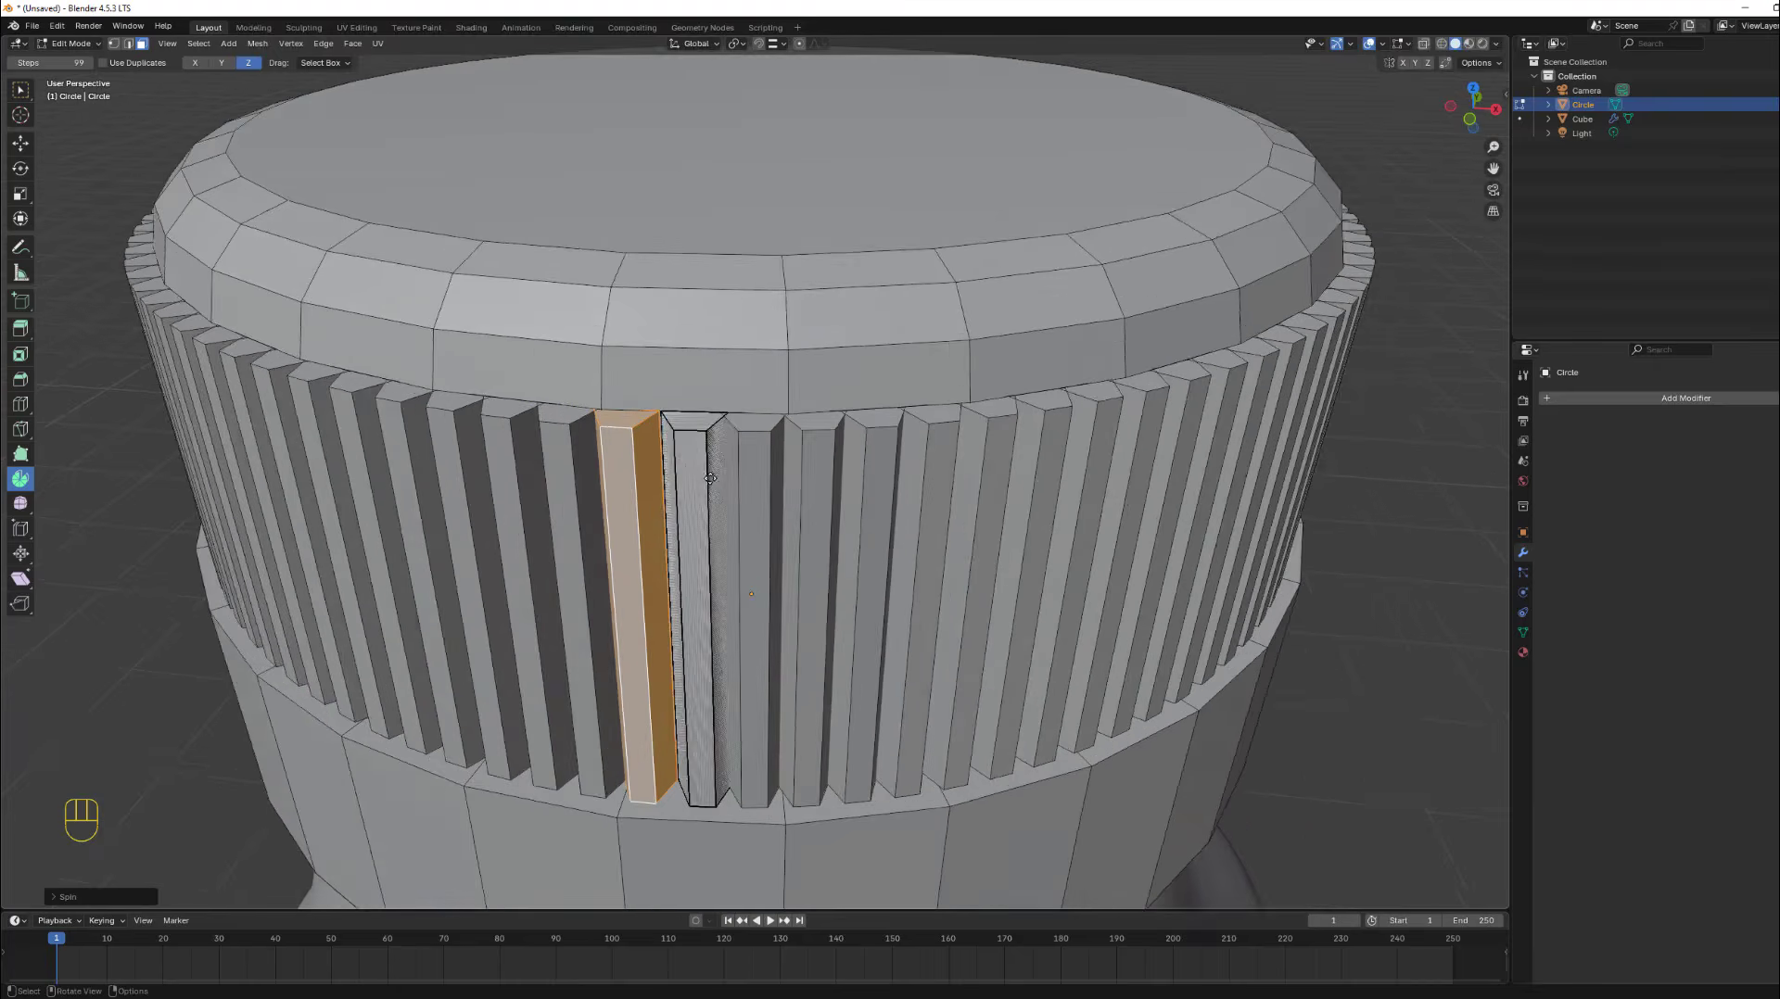
scroll(708, 475, down, 3)
middle_drag(711, 478, 729, 520)
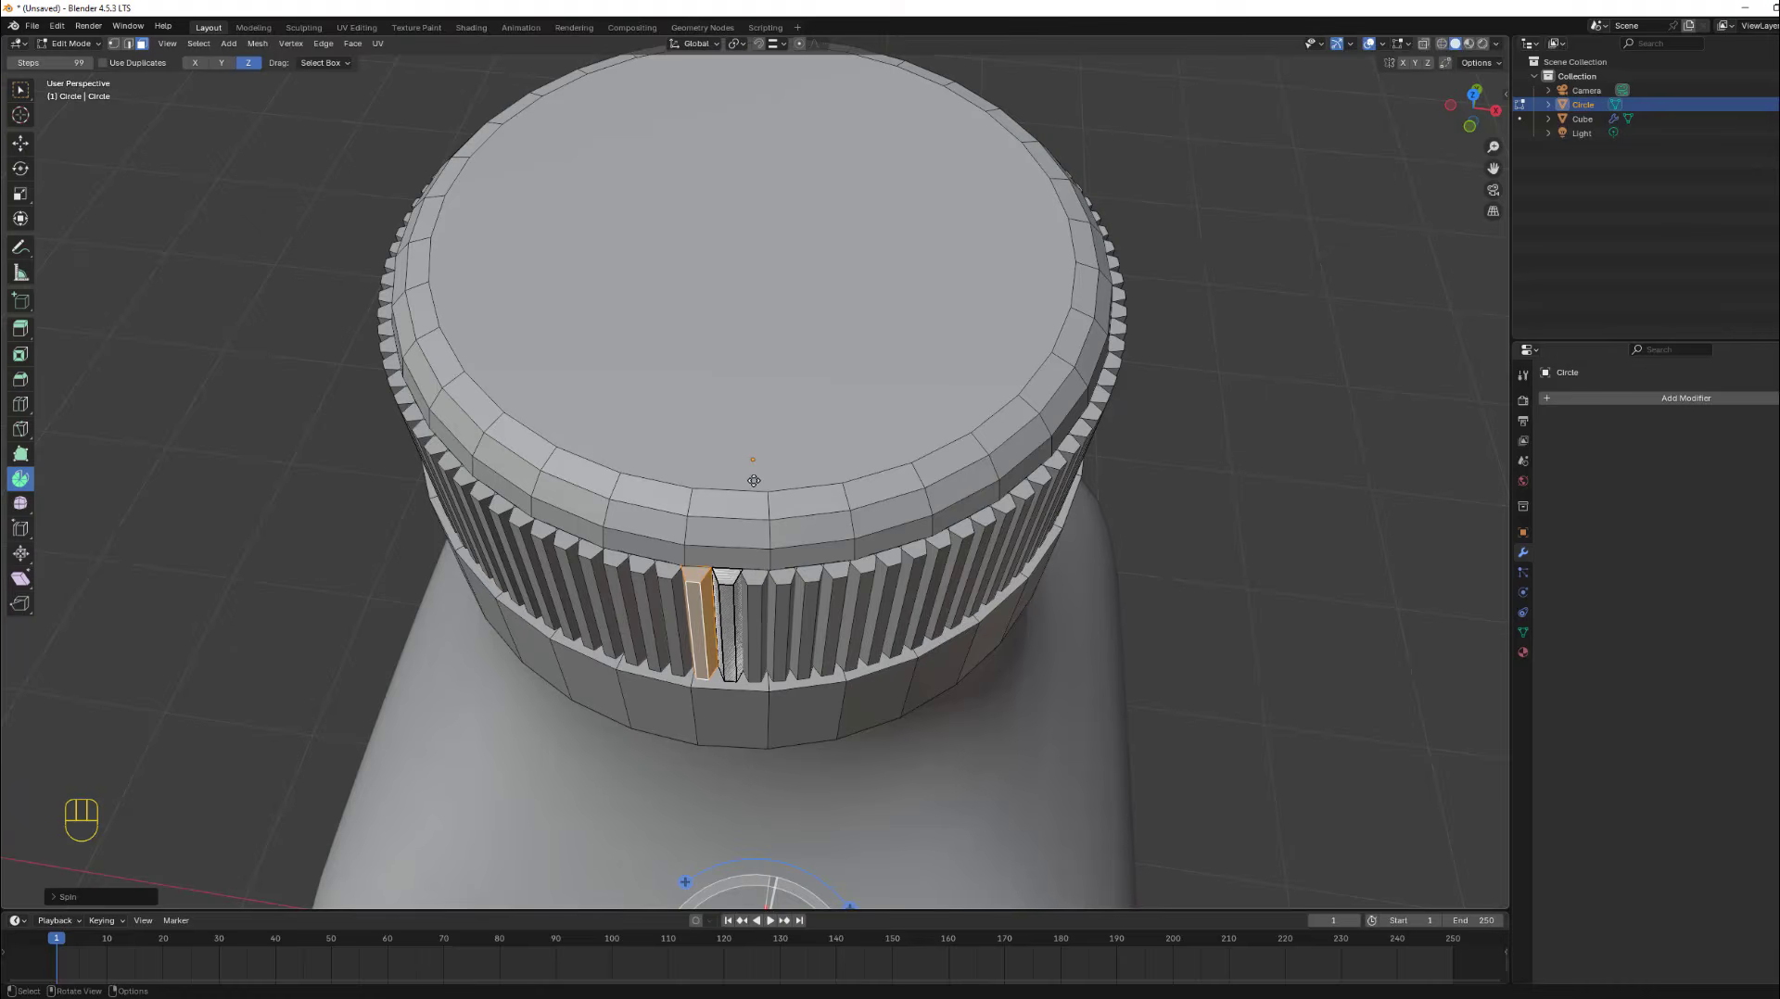
key(ctrl+z)
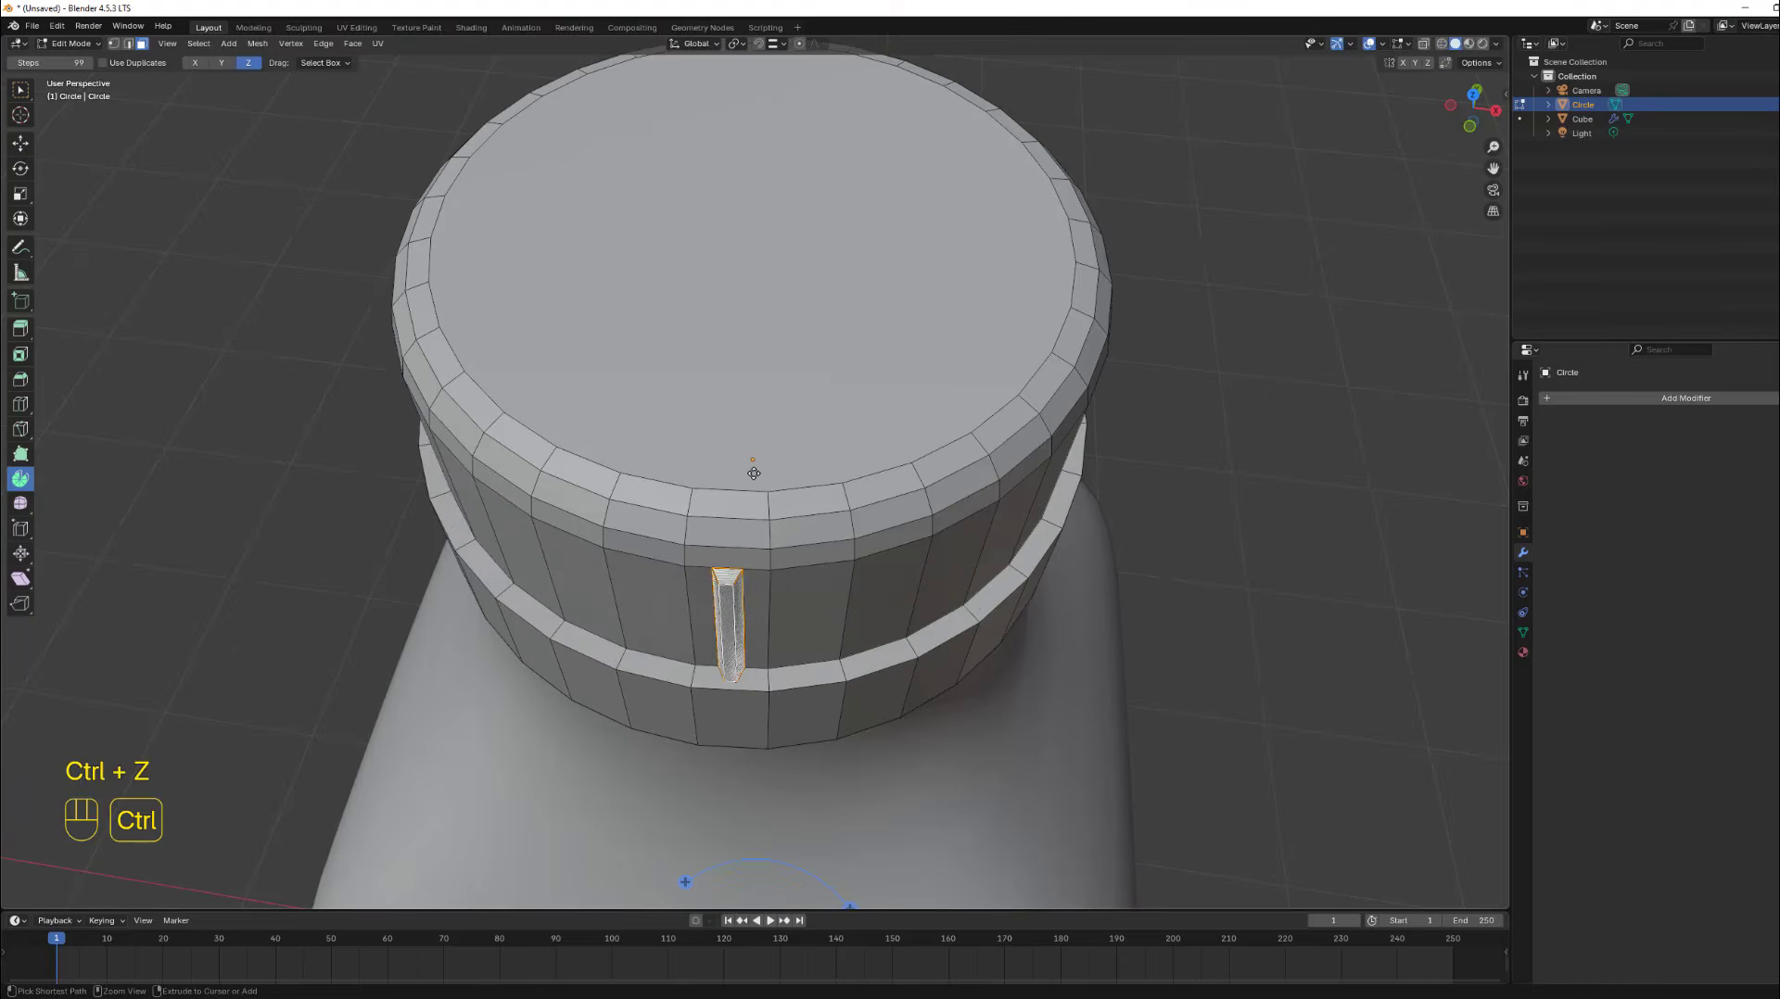
key(ctrl+z)
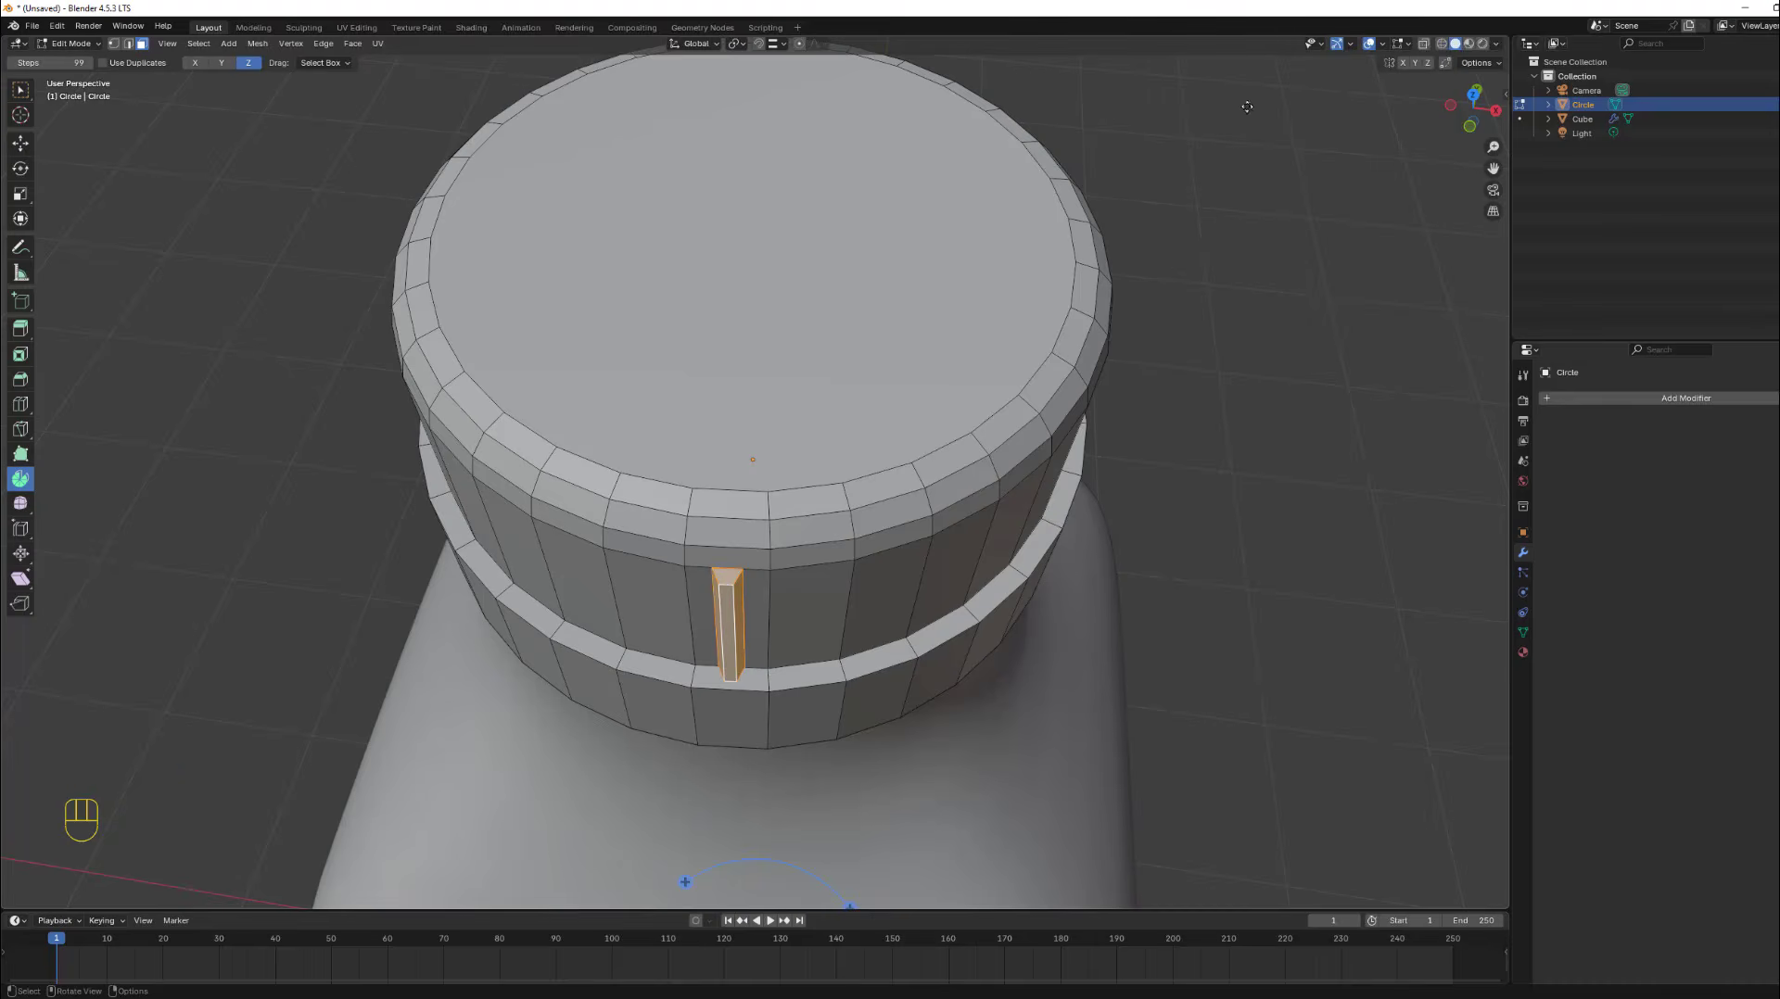
Spin the selected rib around the cap from the top view again with 99 steps and check the rib spacing up close.
click(1475, 97)
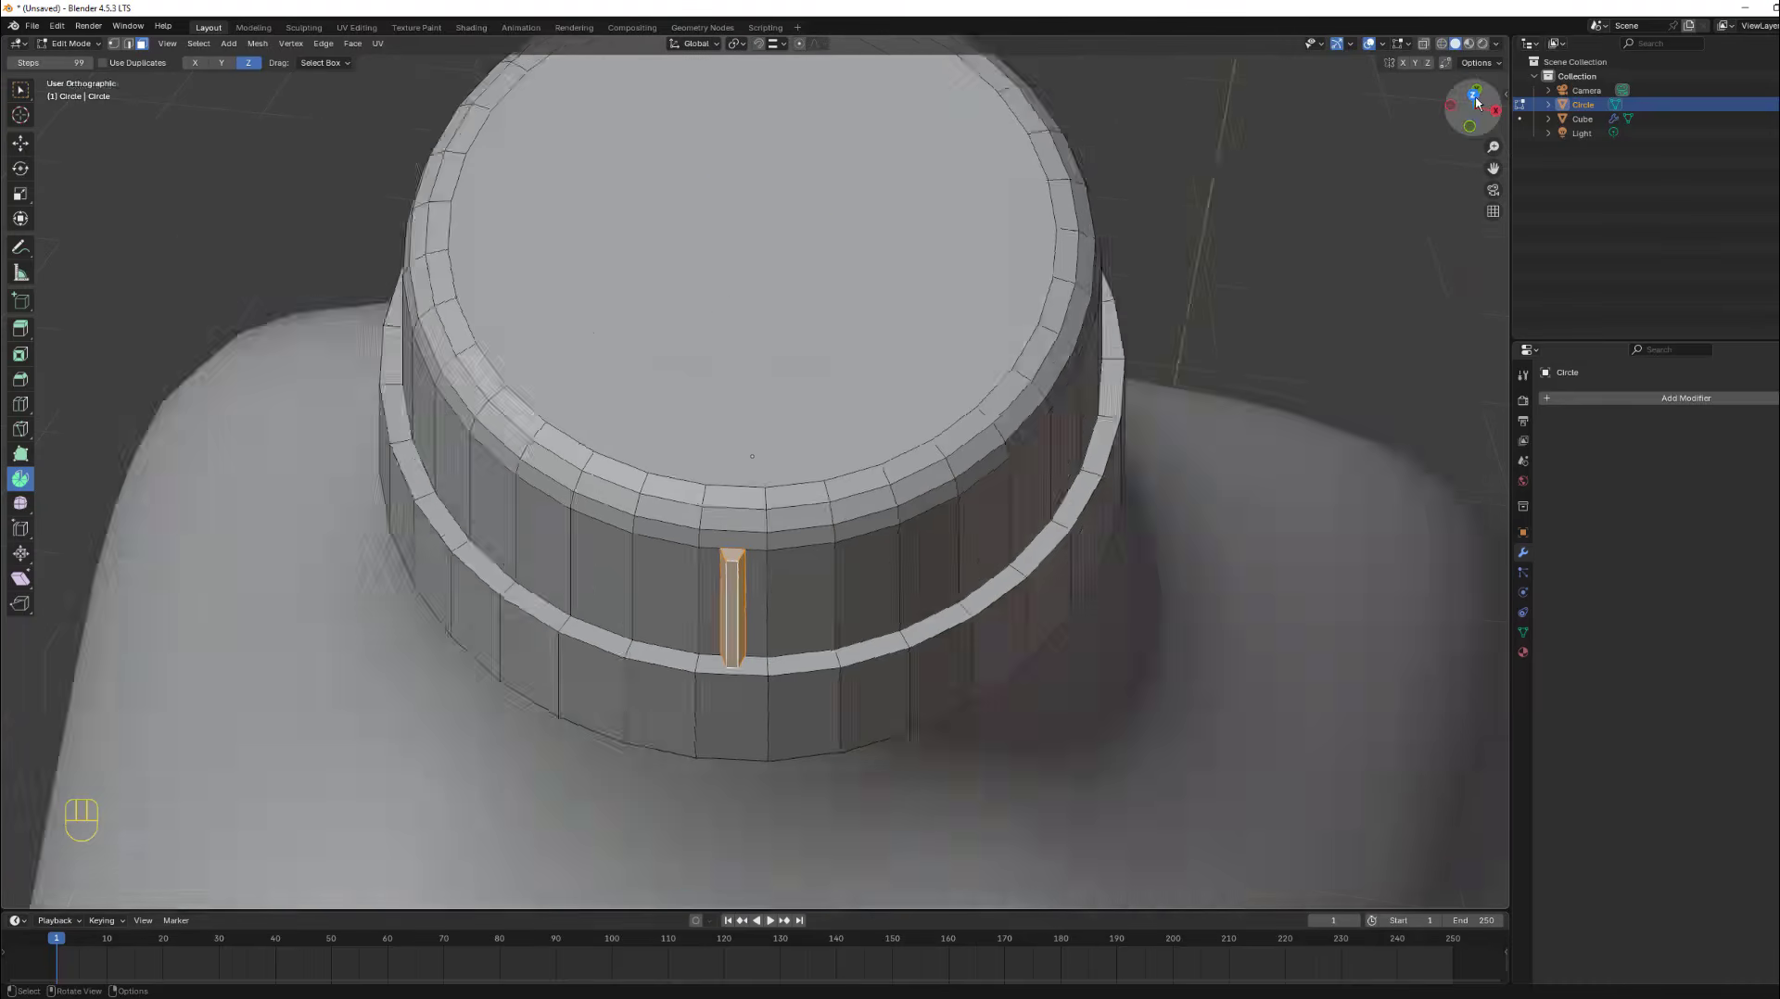
scroll(587, 333, down, 2)
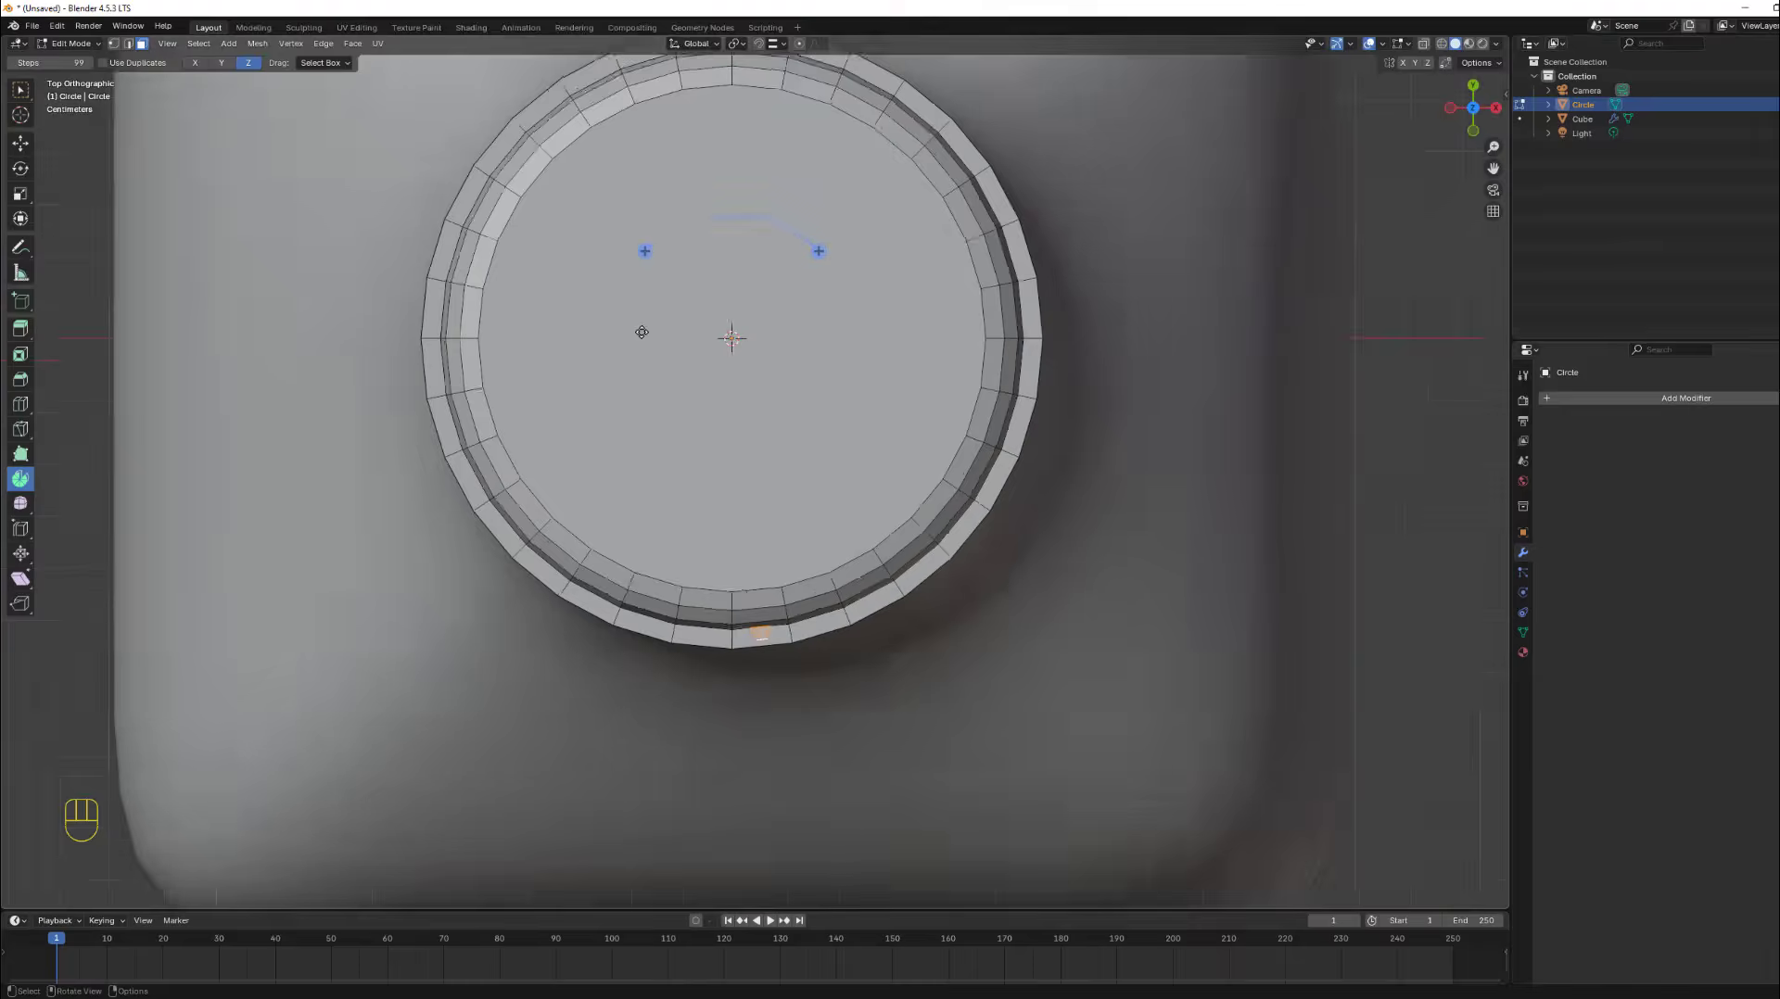
drag(648, 269, 626, 228)
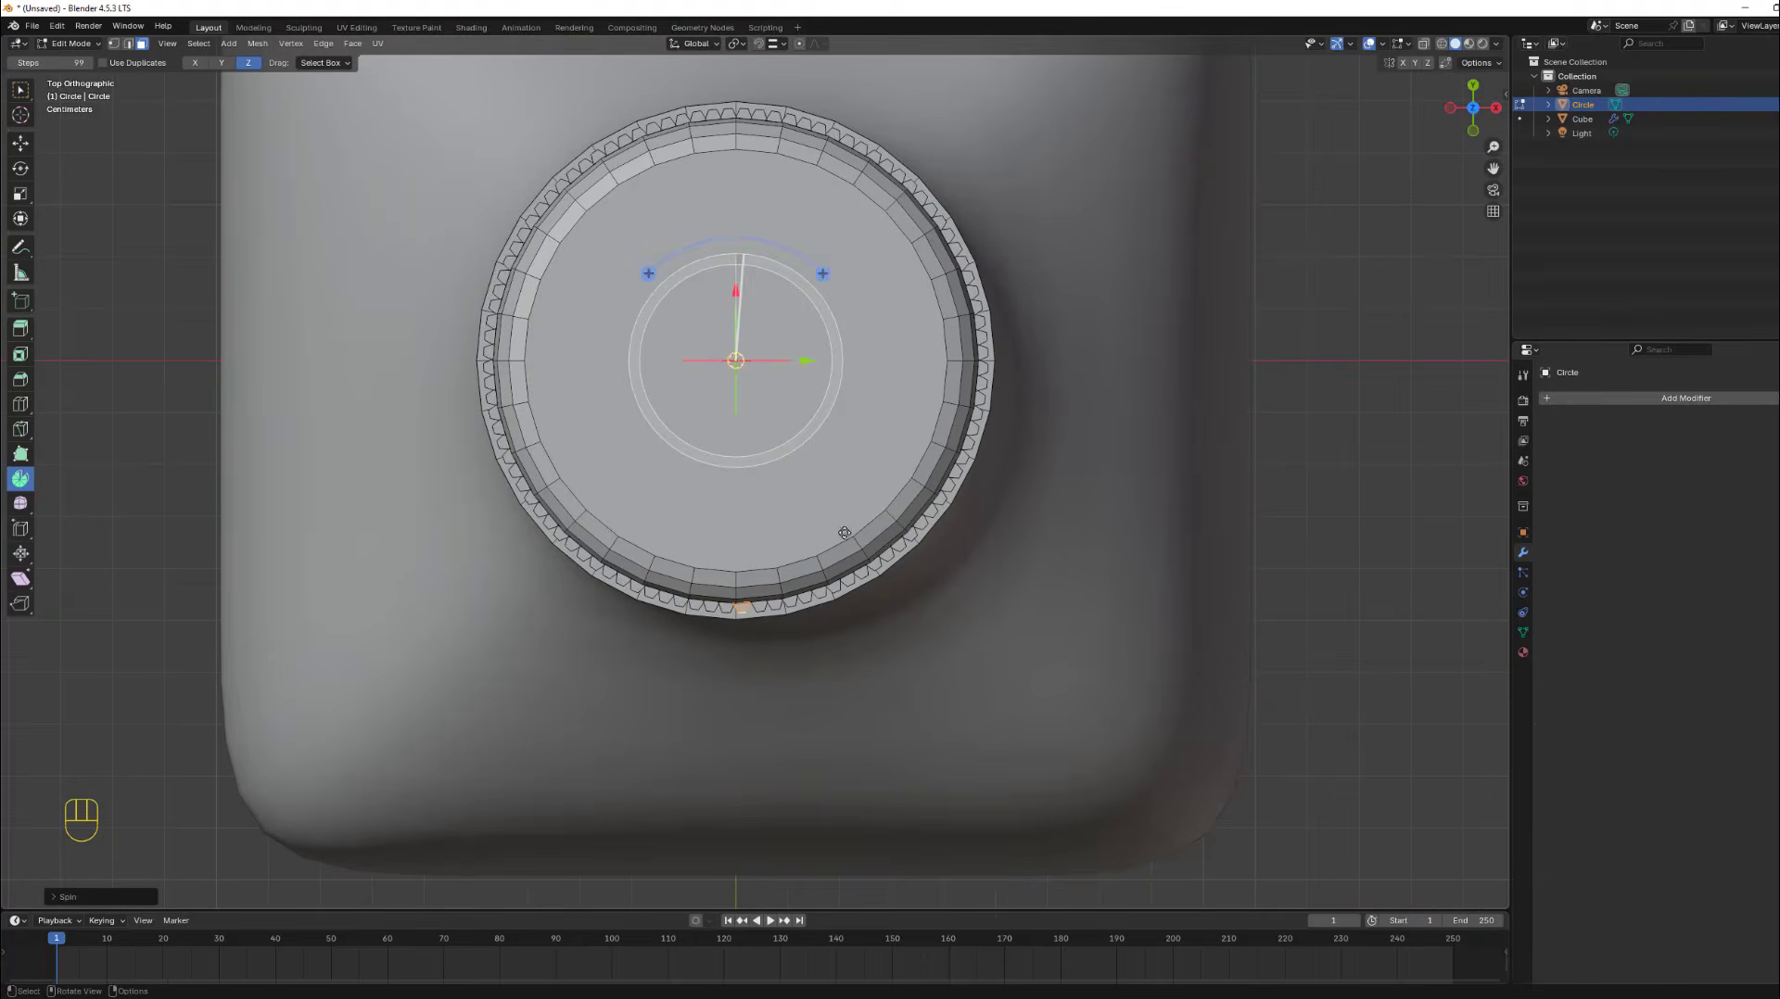
scroll(843, 534, up, 4)
middle_drag(896, 607, 707, 677)
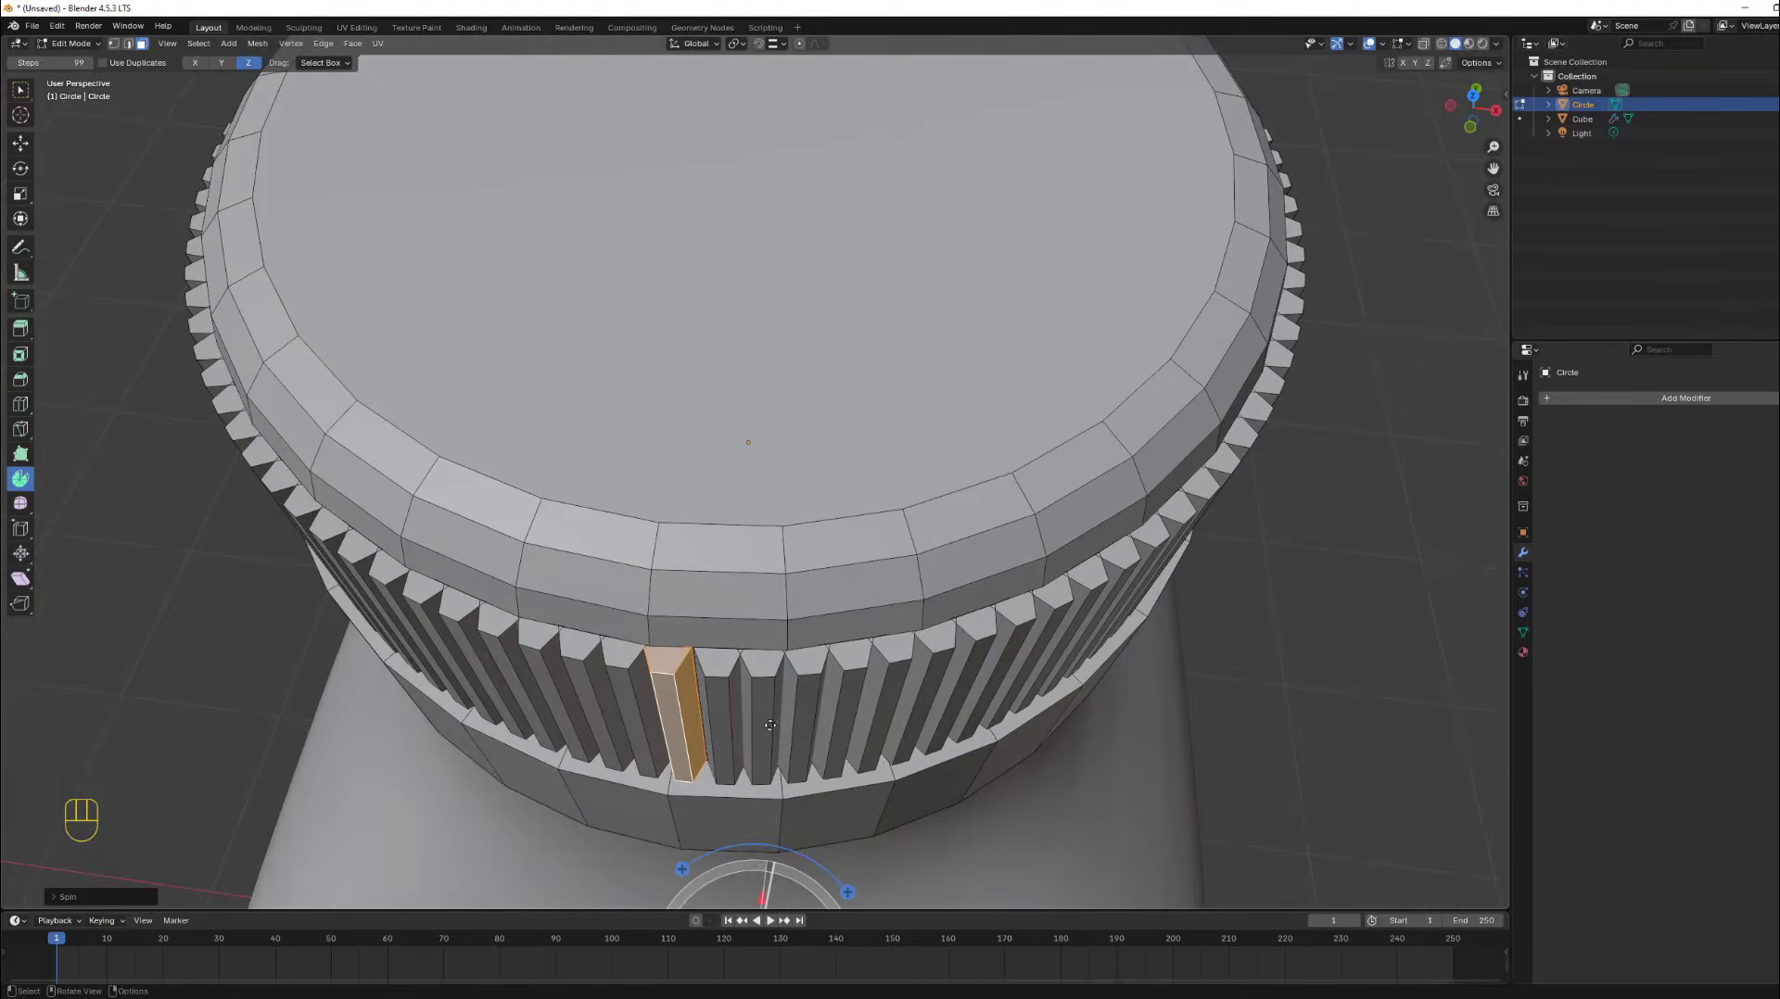
scroll(707, 677, up, 3)
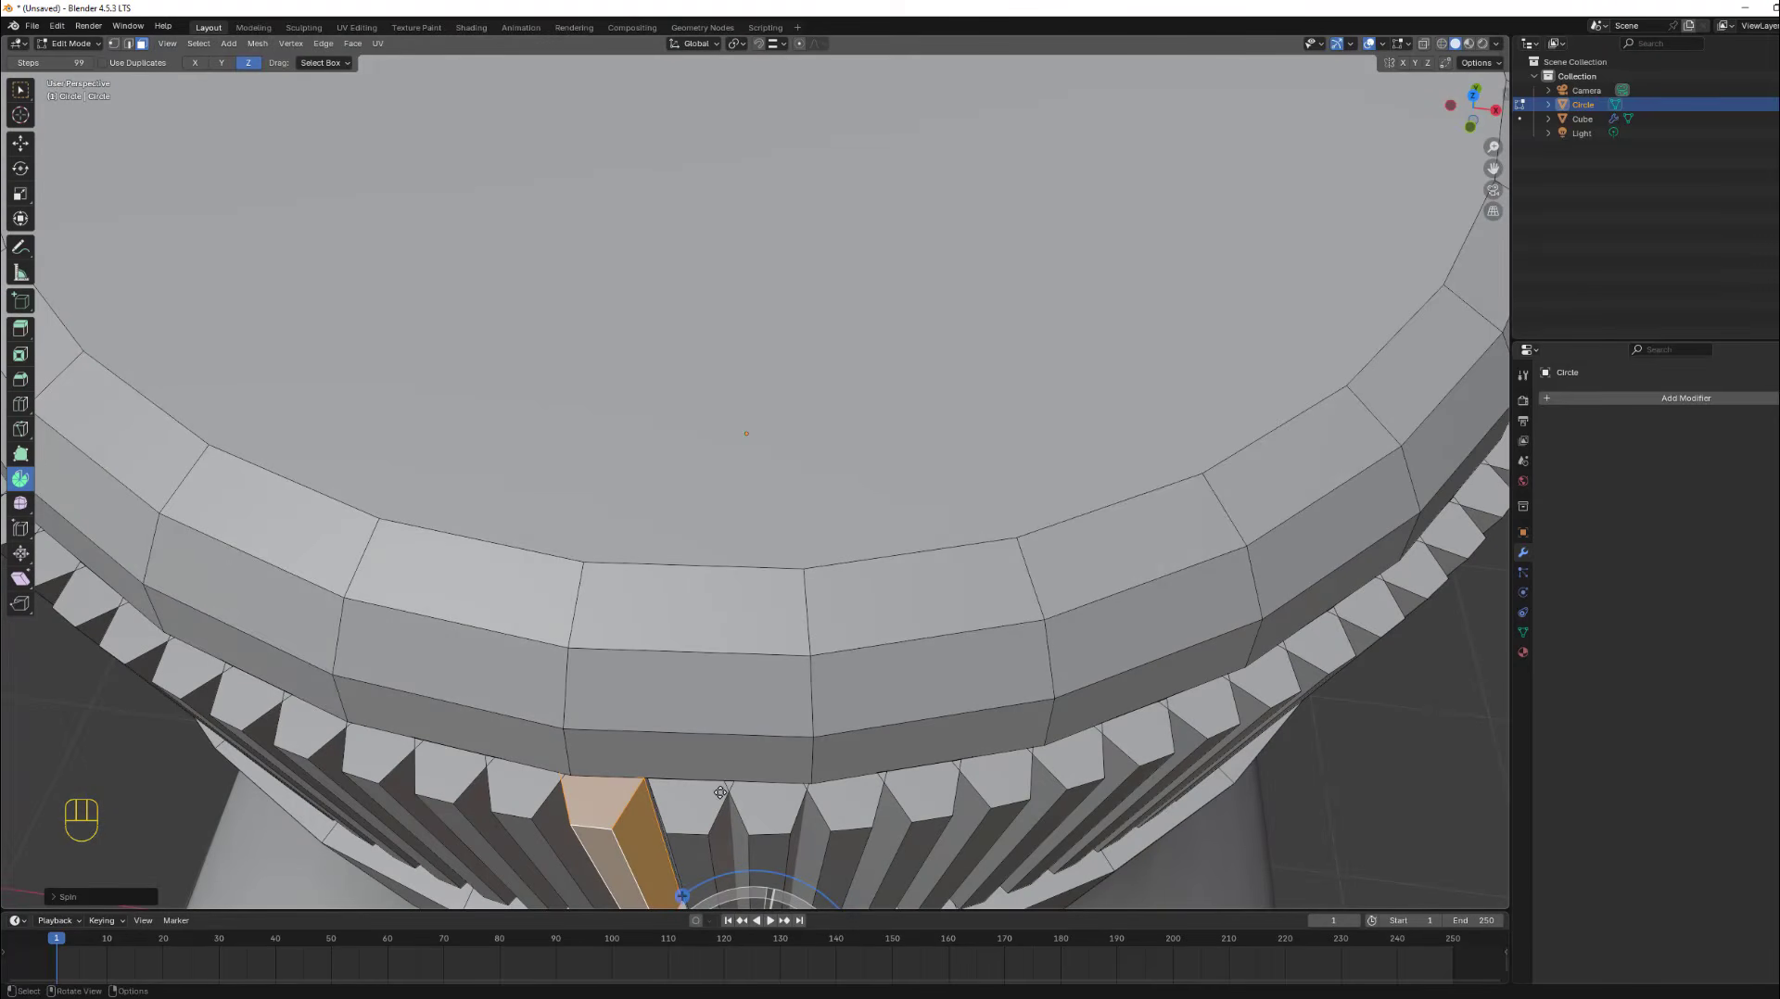
Set the Spin tool's steps to 95 and undo the 99-step spin of the rib.
click(51, 62)
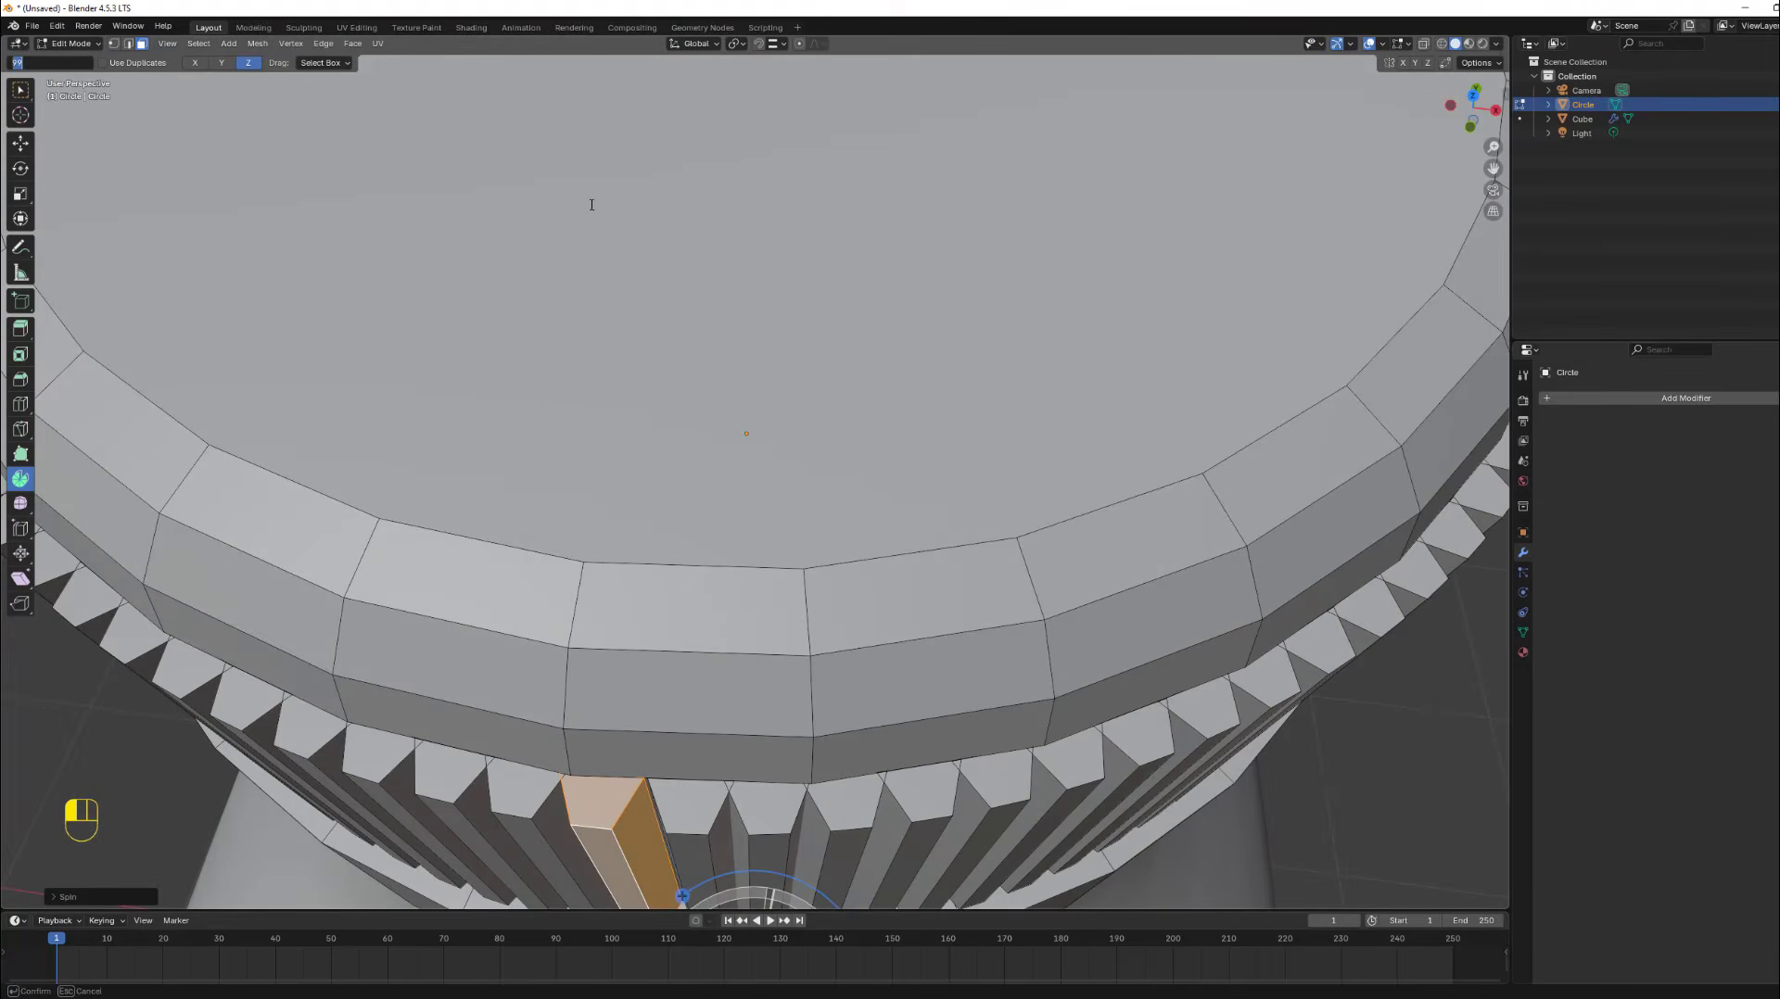
key(Return)
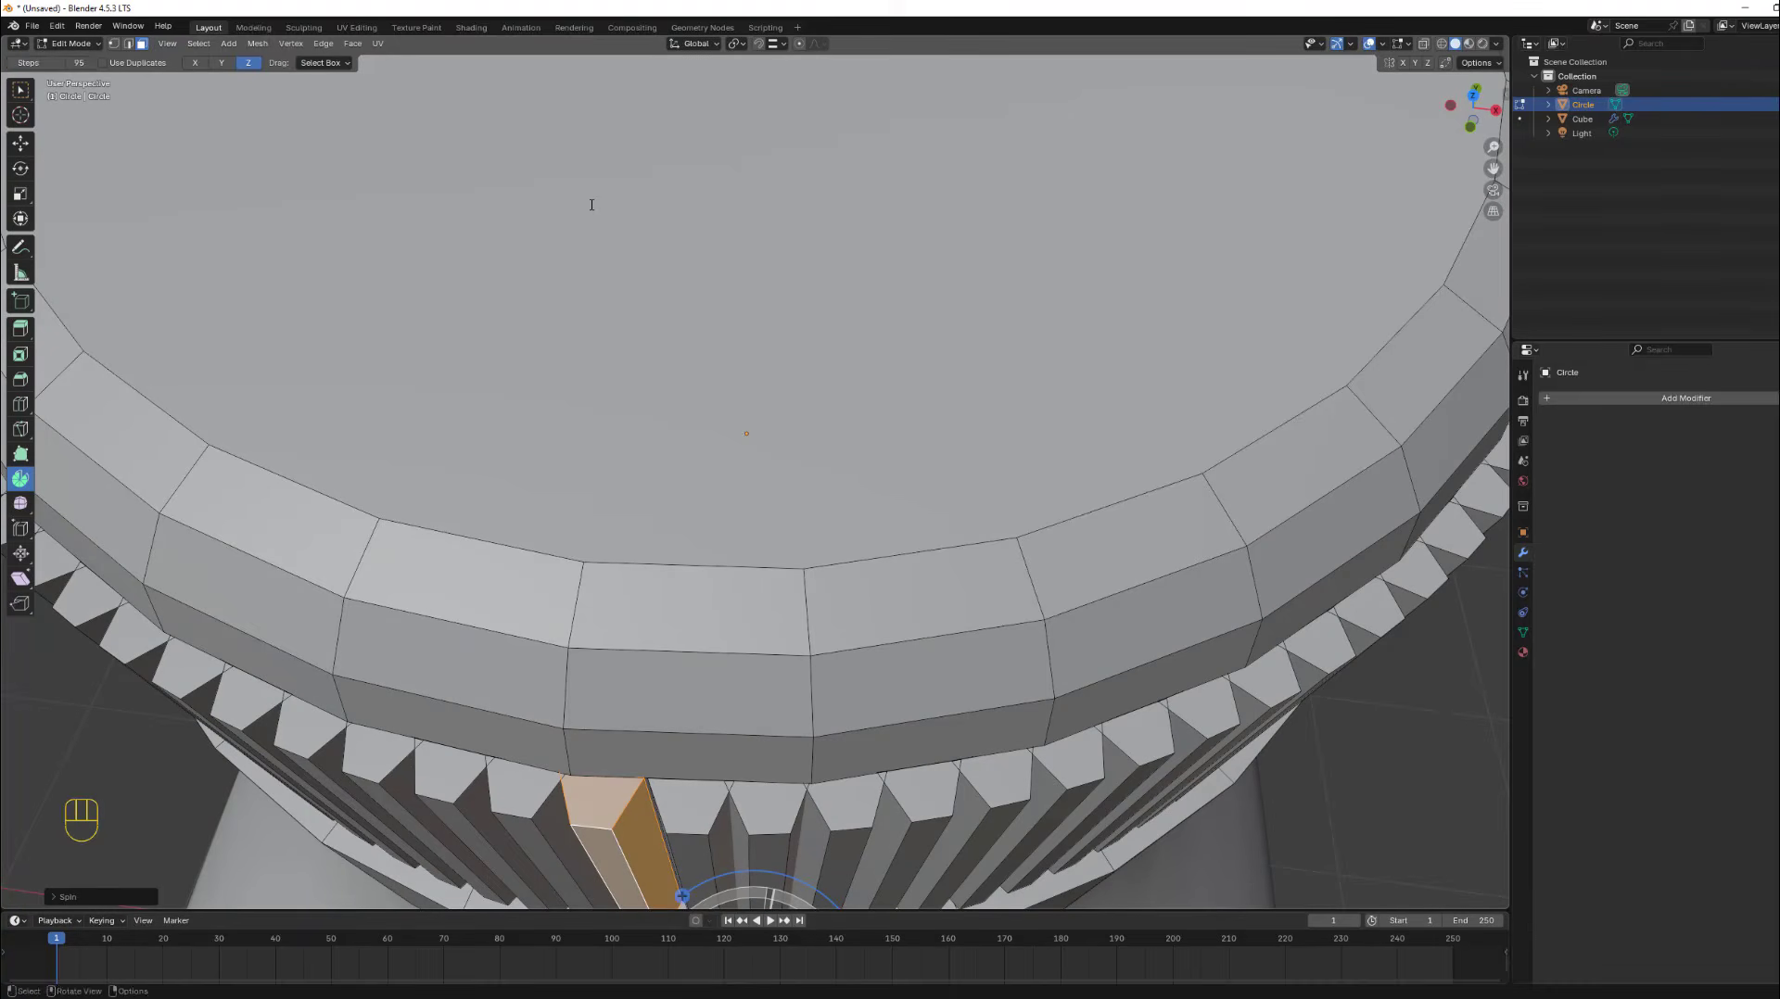
scroll(674, 157, down, 5)
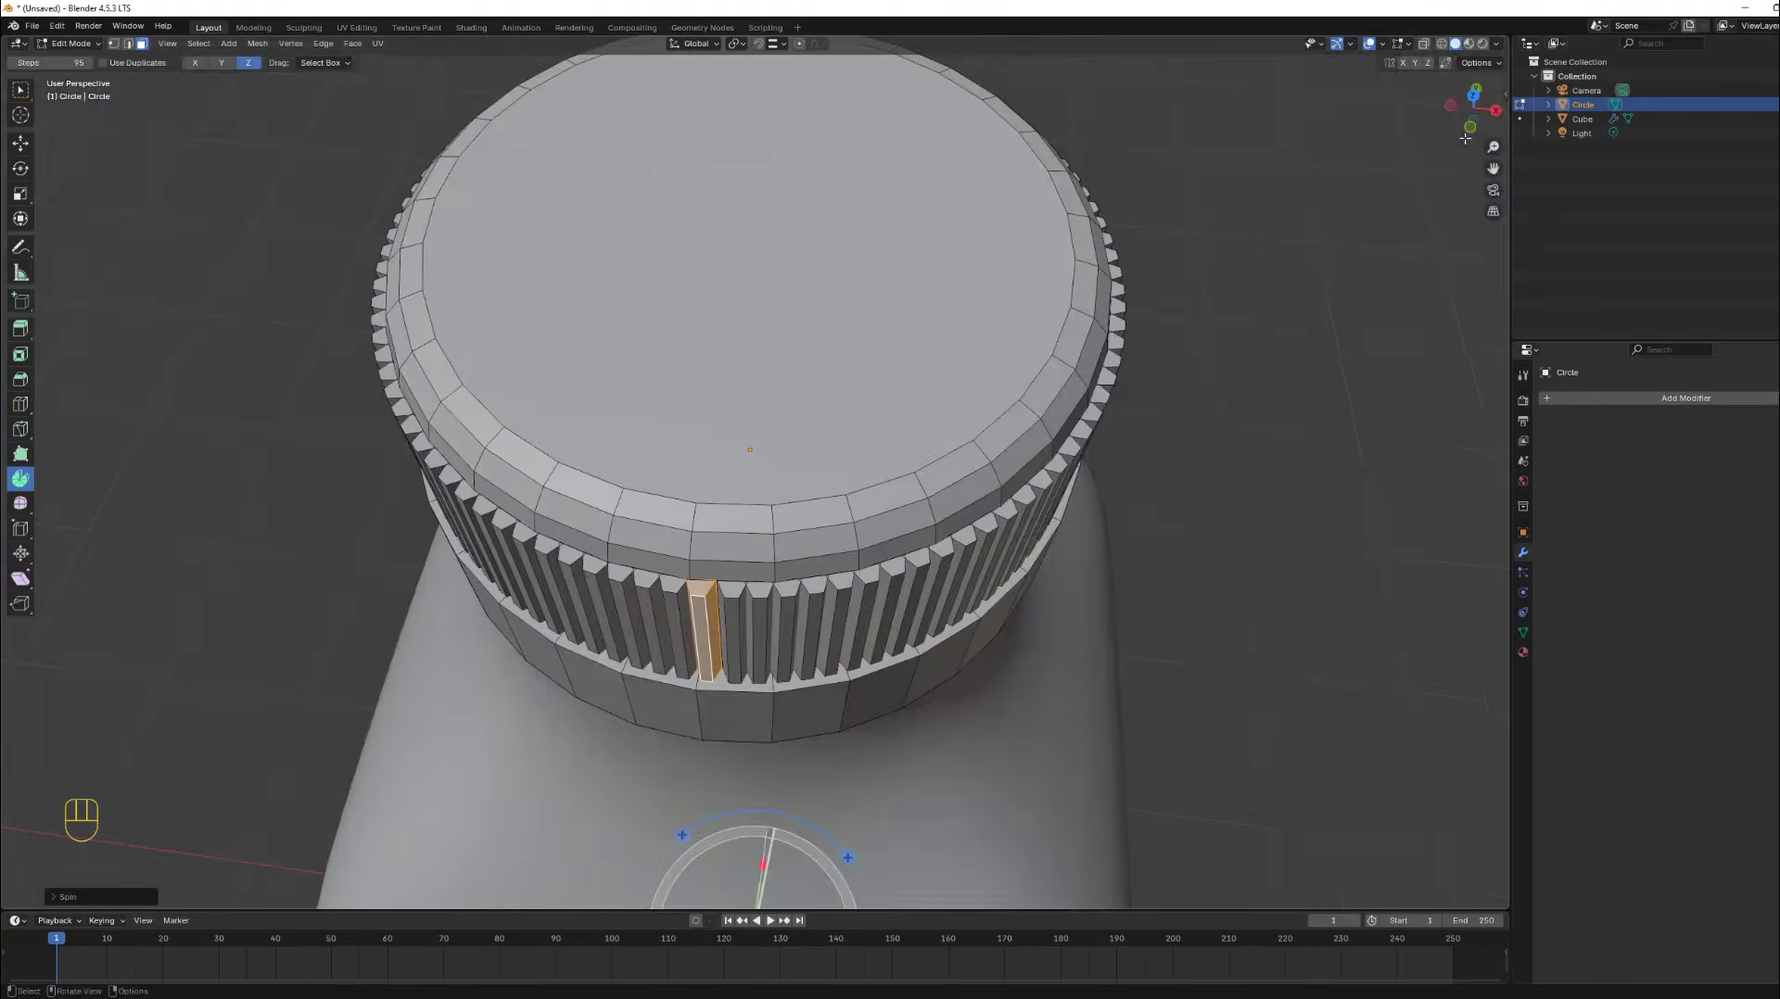
click(1473, 96)
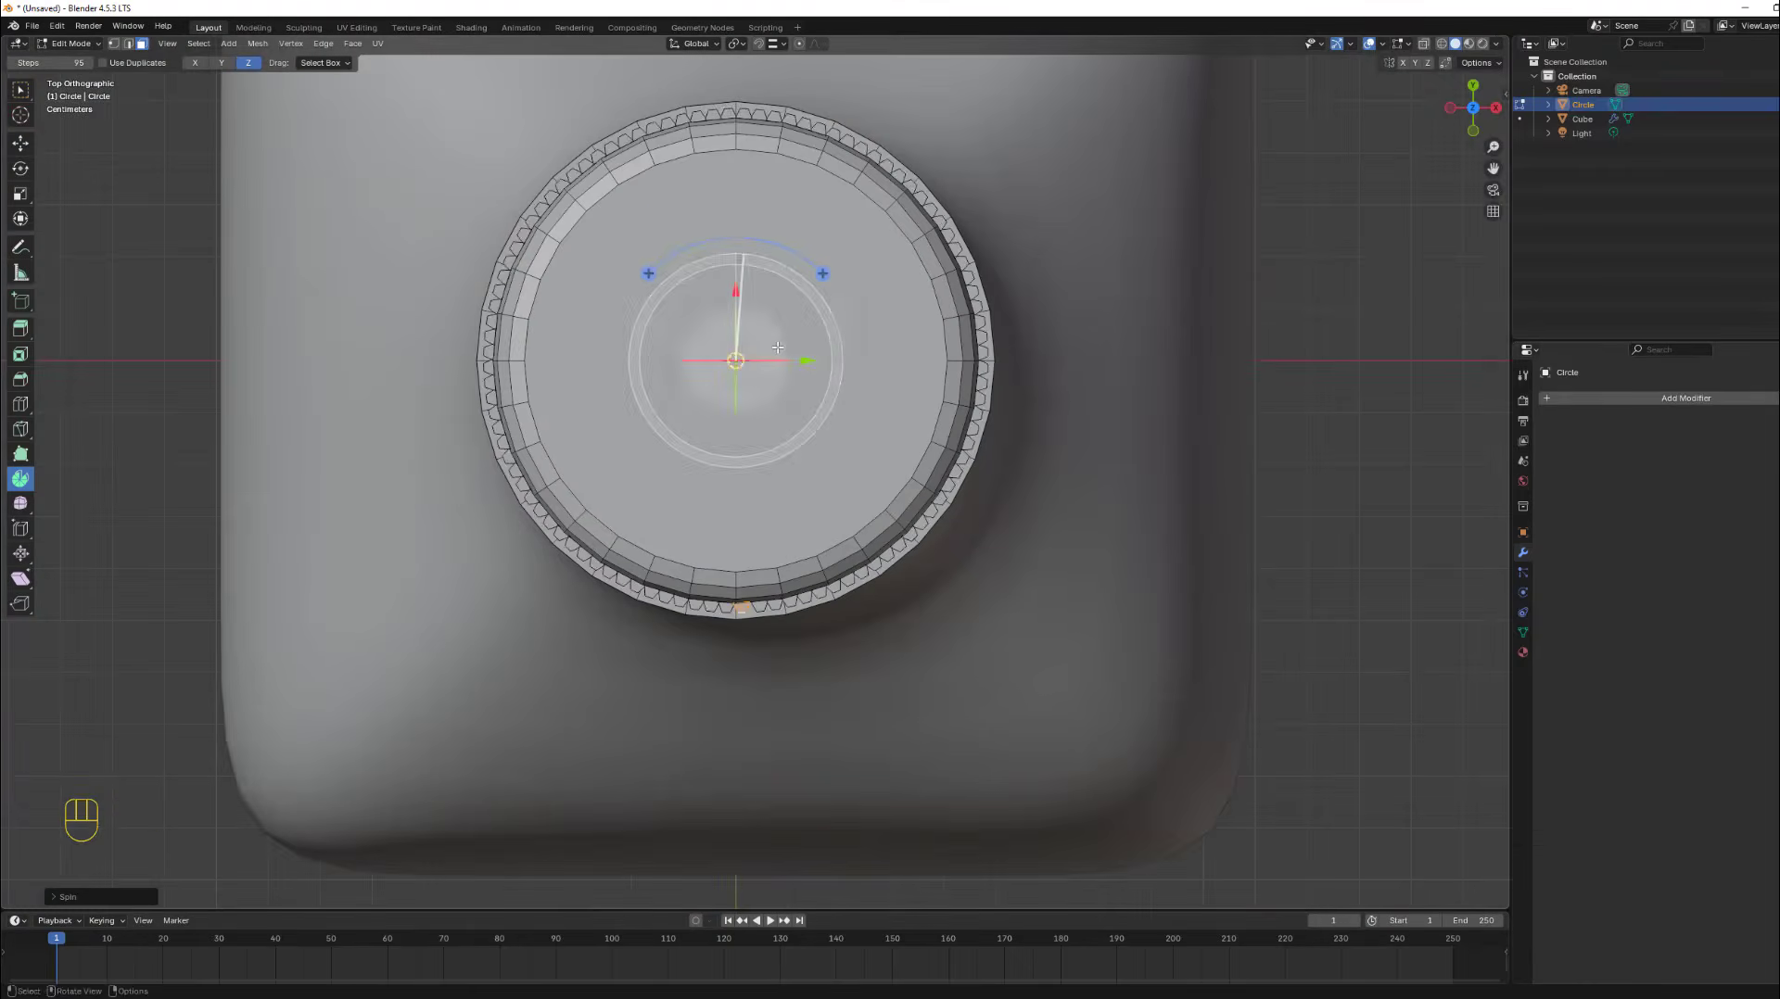
key(ctrl+z)
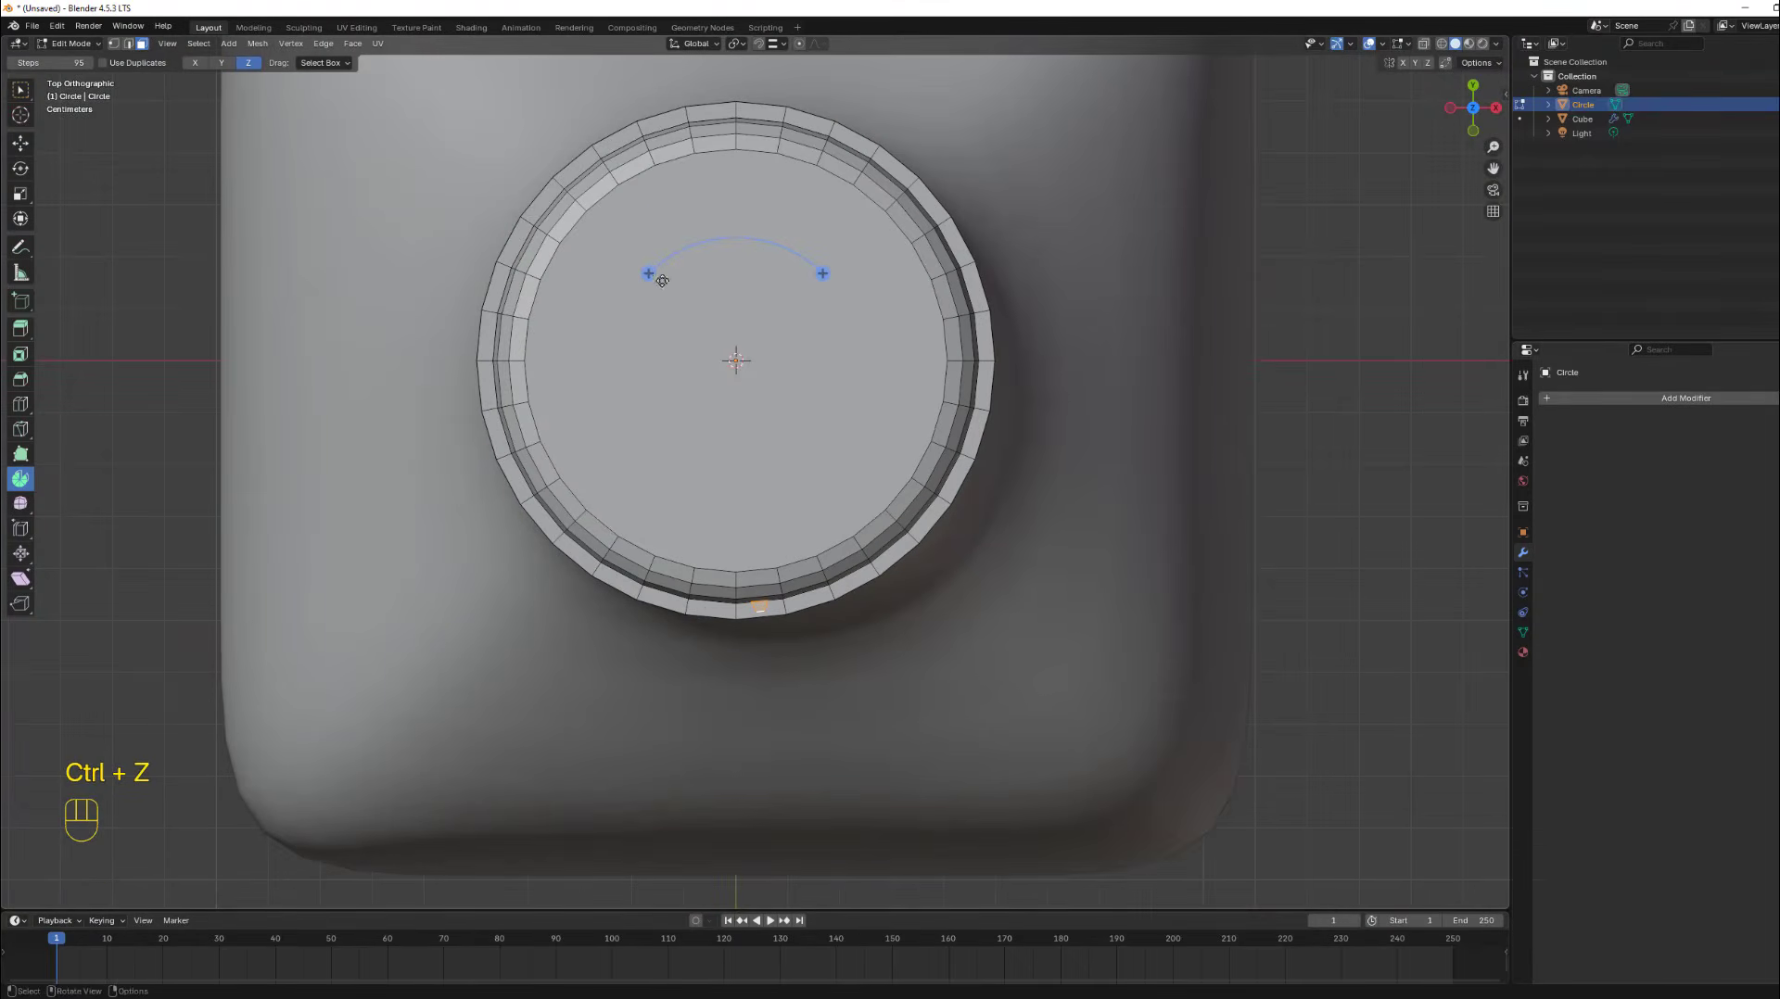
Spin the rib around the cap with 95 steps and check the gaps between the ribs from the top.
mouse_move(647, 272)
mouse_down()
mouse_move(716, 469)
mouse_move(930, 267)
mouse_move(729, 211)
mouse_move(635, 238)
mouse_up()
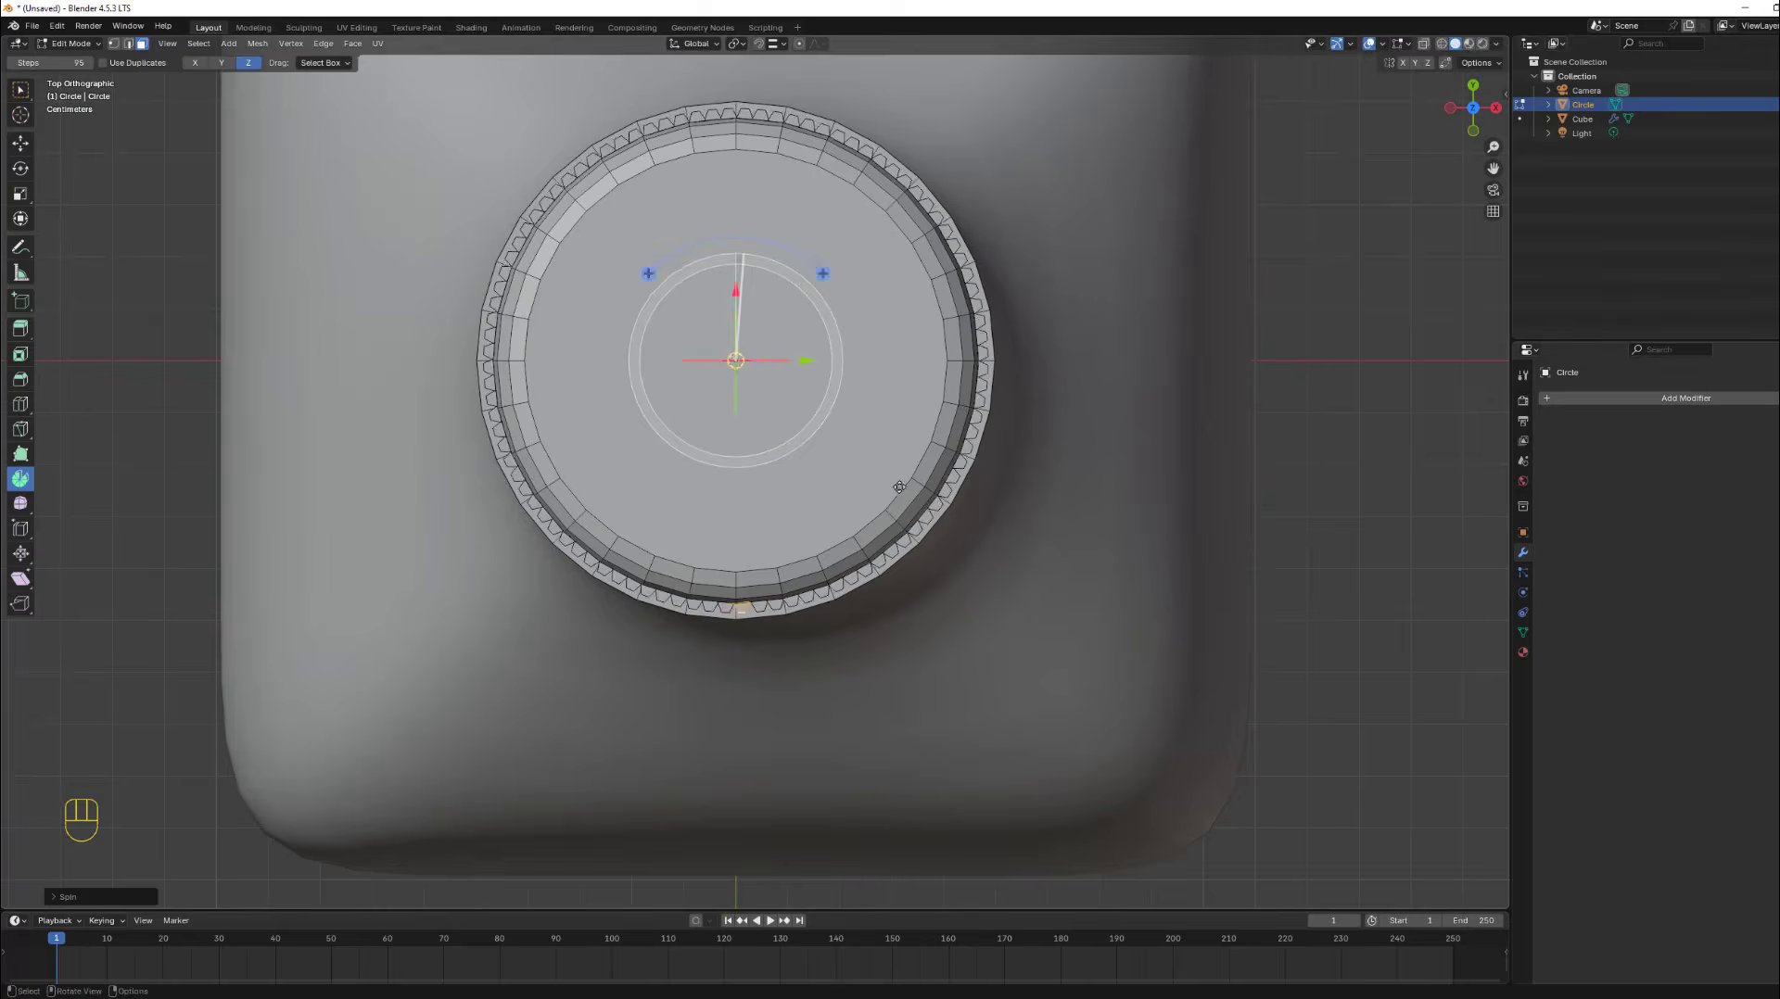
scroll(965, 548, up, 5)
scroll(1231, 677, up, 2)
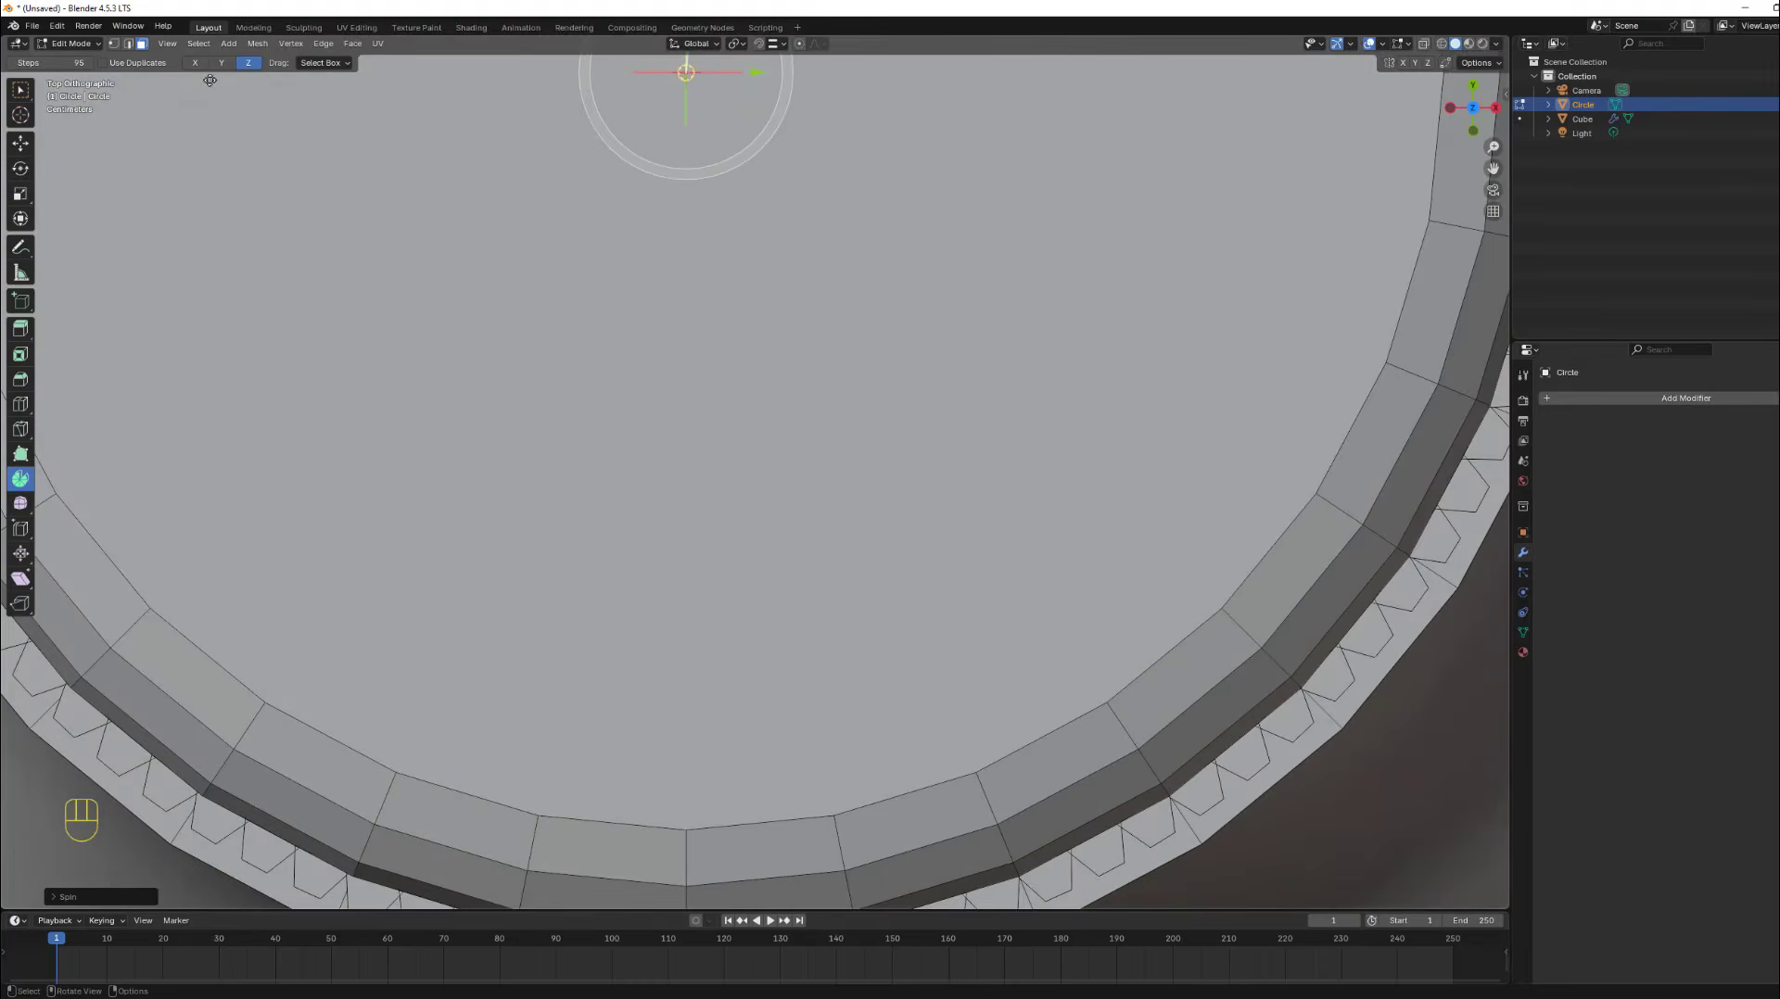
Set the Spin tool's steps to 90 and undo the 95-step spin of the rib.
click(93, 63)
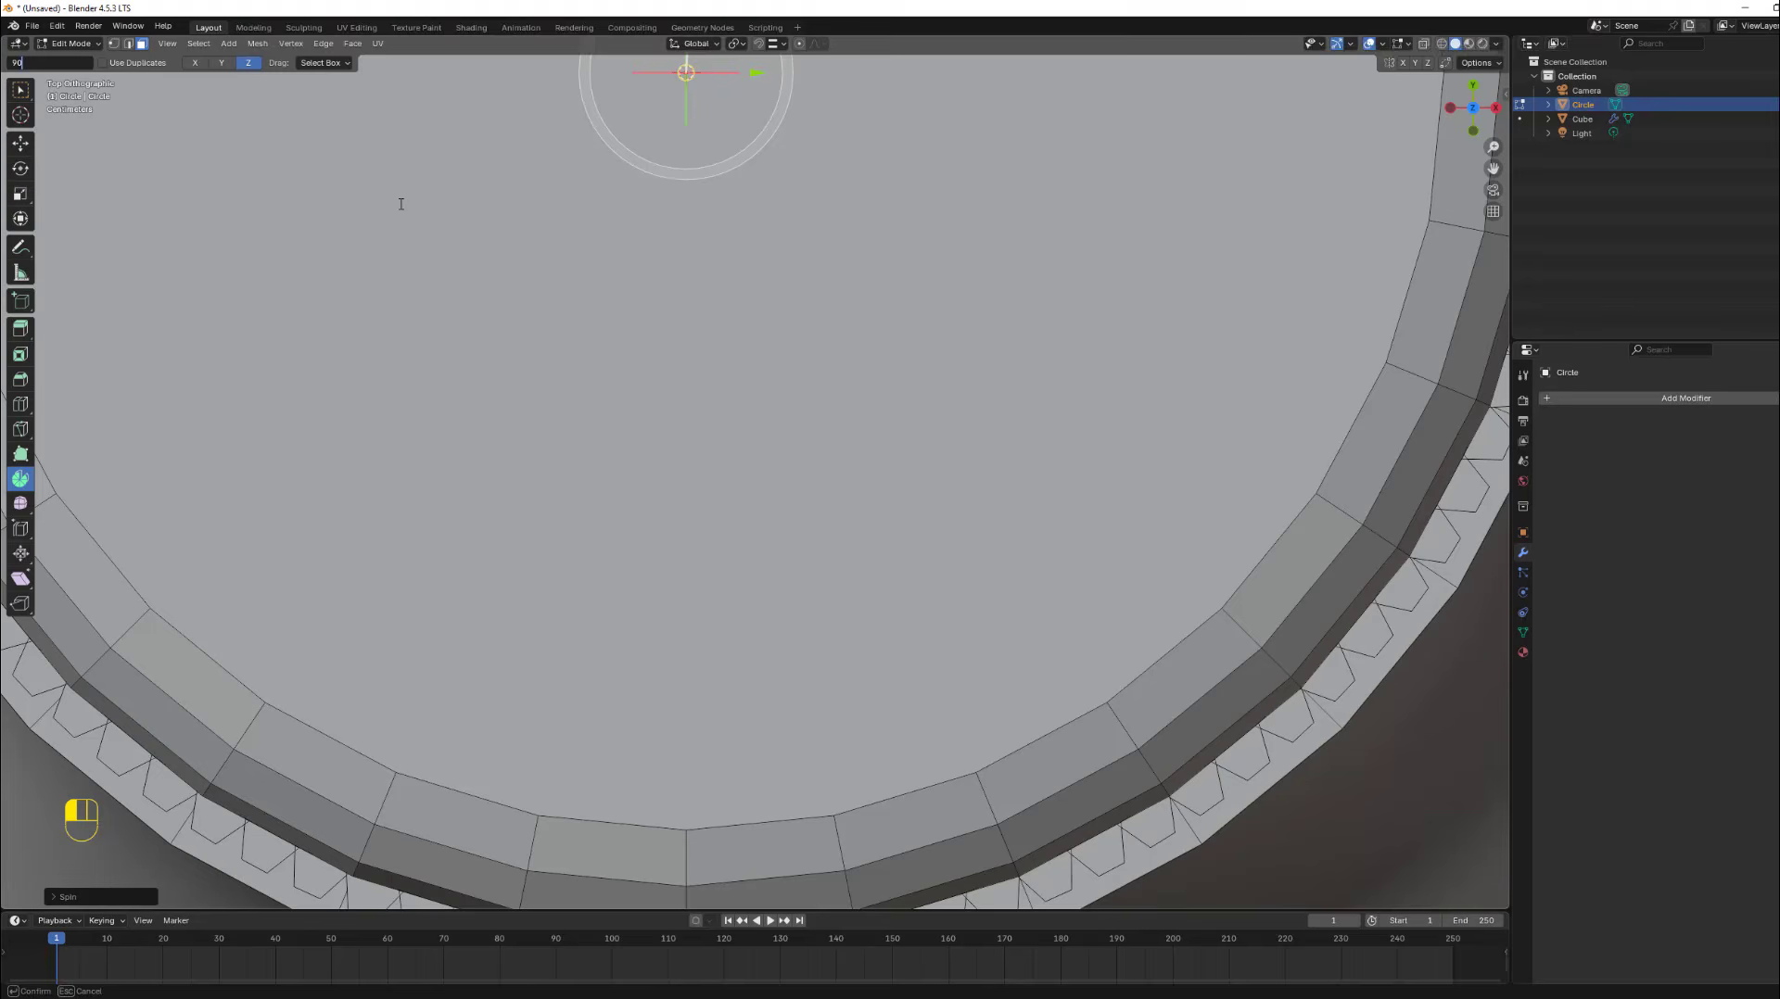
click(401, 204)
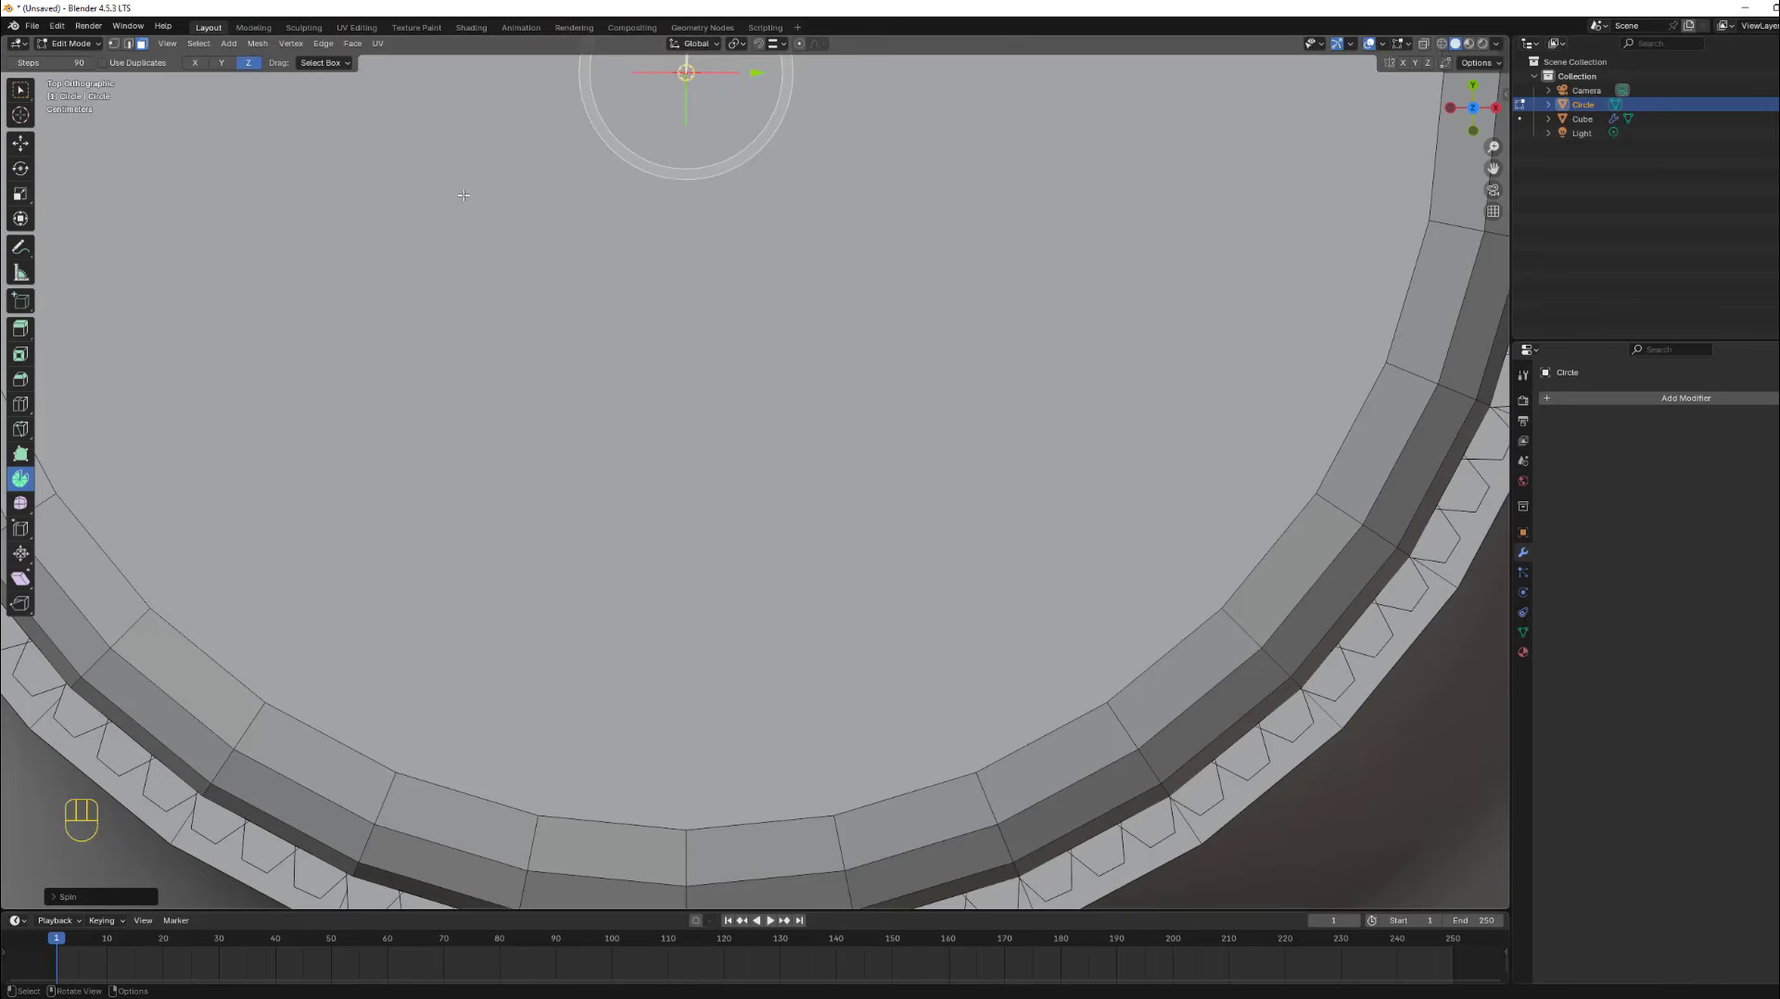
scroll(464, 195, down, 4)
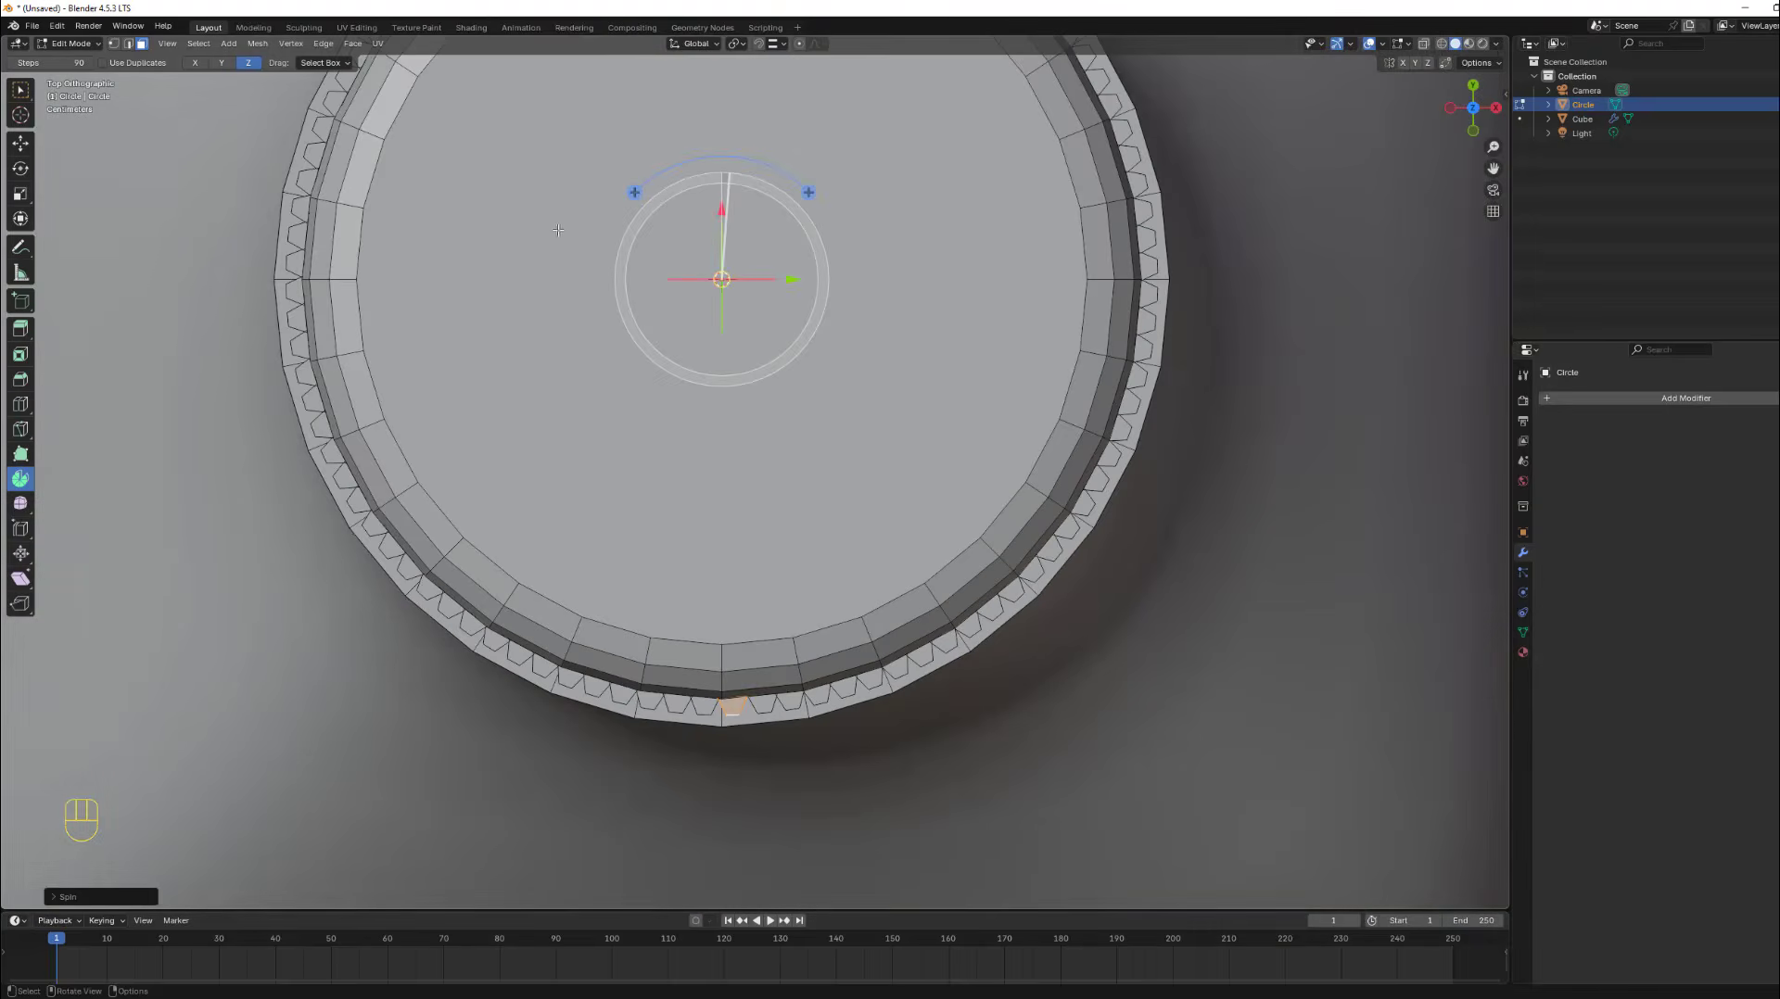
key(ctrl+z)
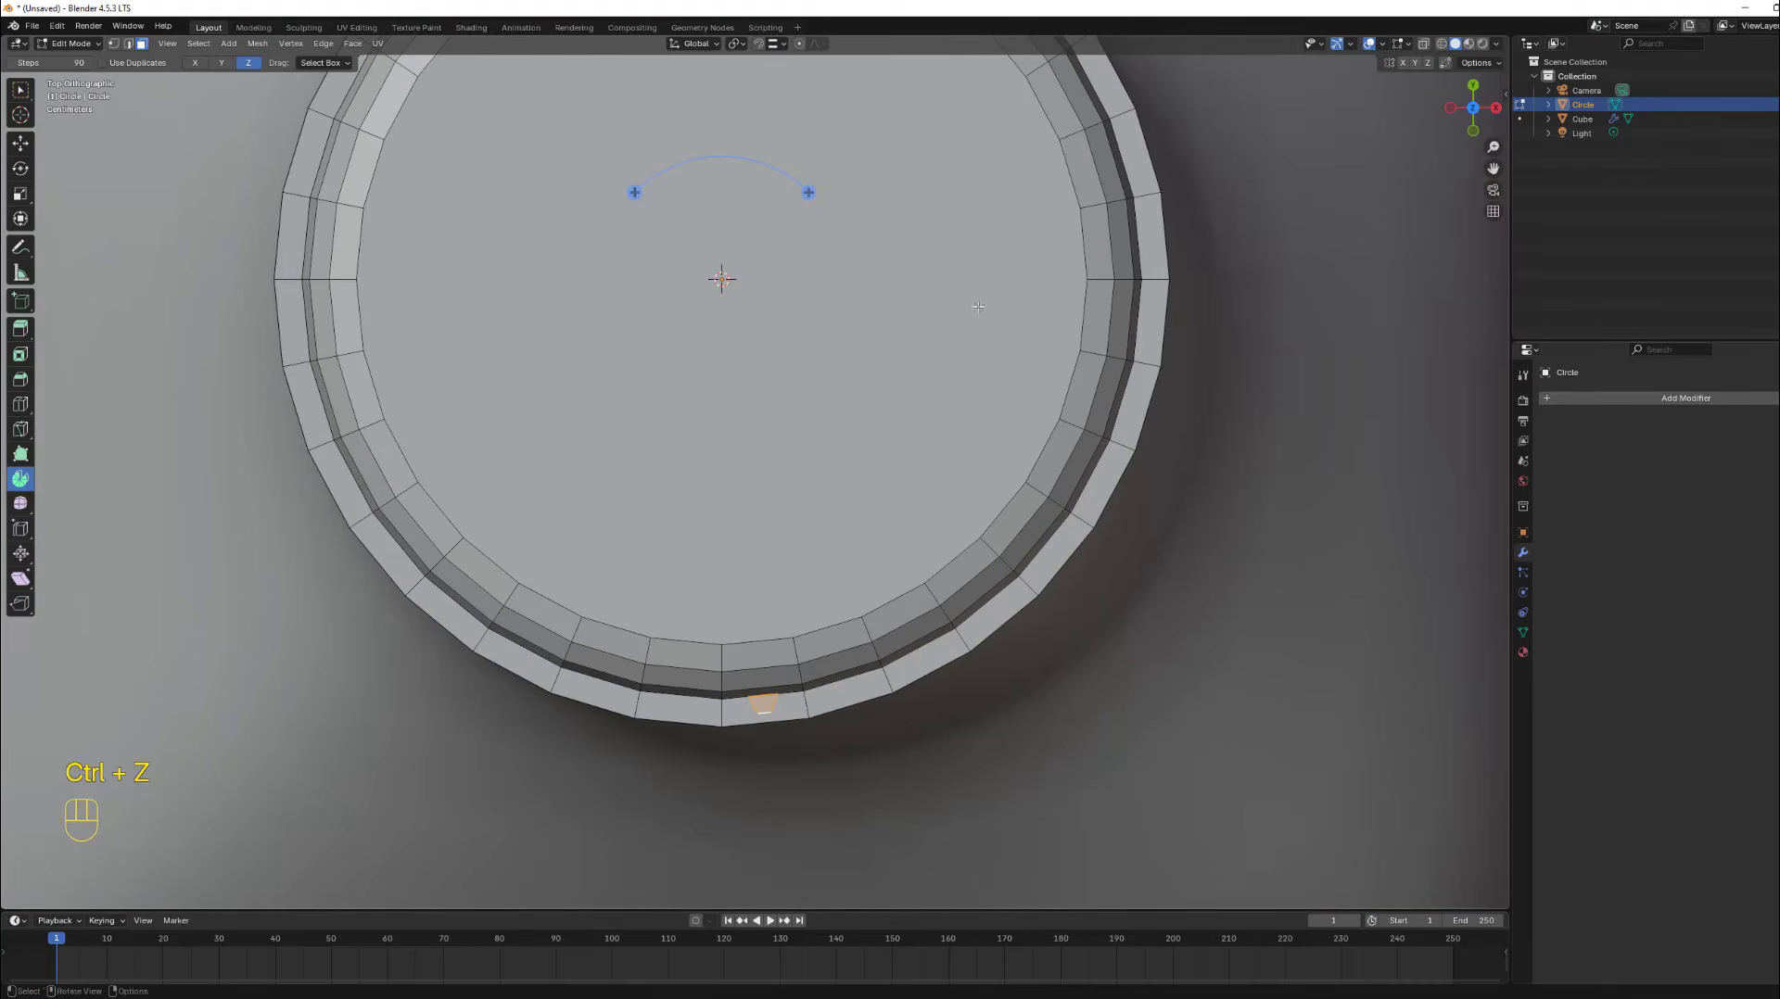
Spin the selected rib around the cap with 90 steps and check the rib spacing up close.
shift+middle_drag(1064, 355, 1062, 426)
scroll(1061, 425, down, 3)
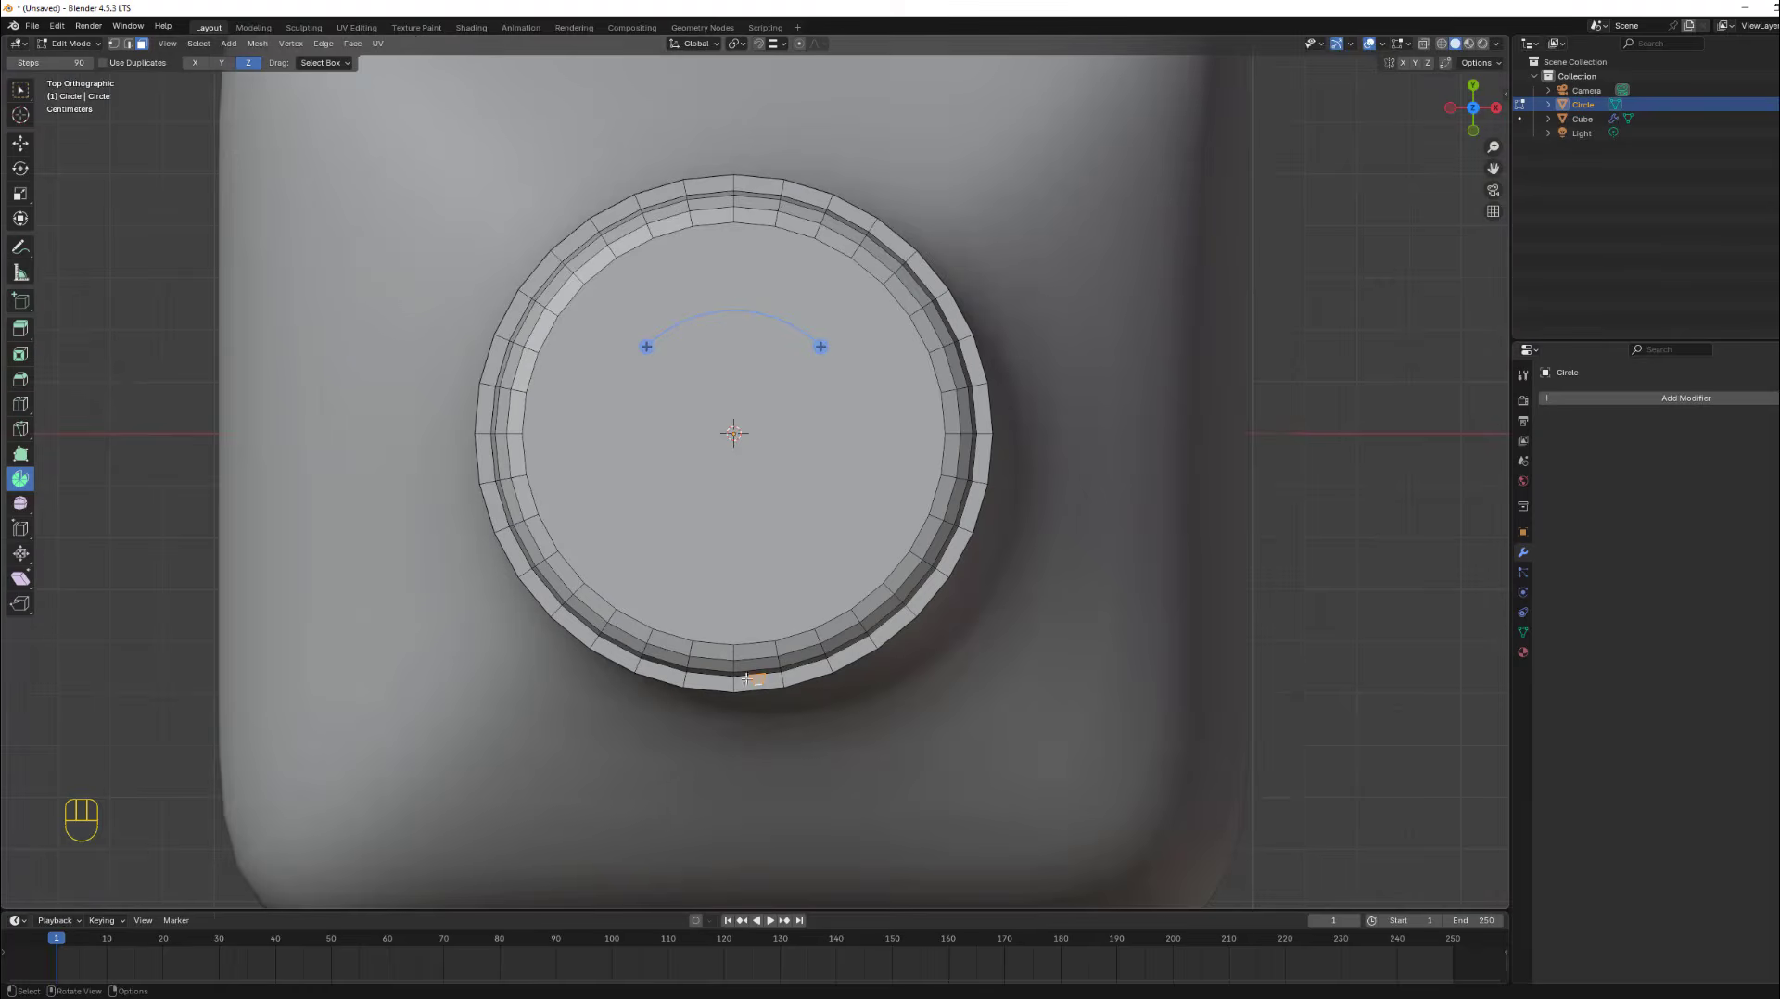
drag(645, 347, 623, 308)
scroll(1014, 665, up, 4)
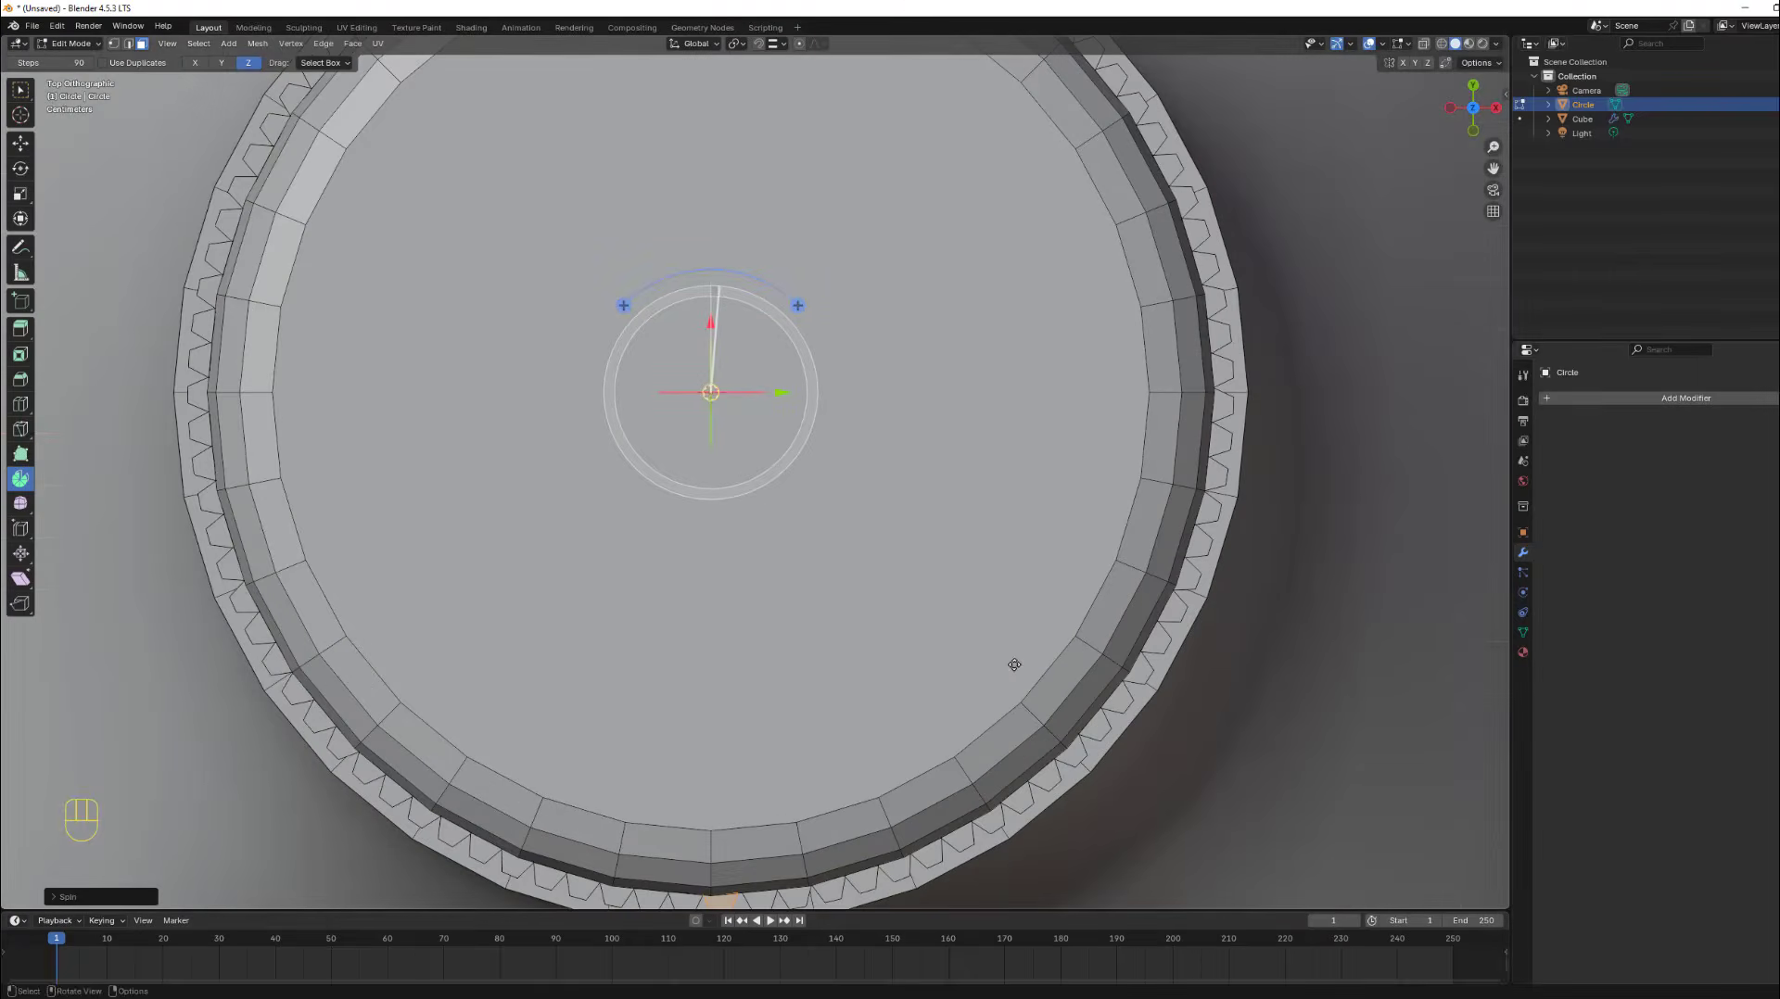
scroll(1167, 714, up, 2)
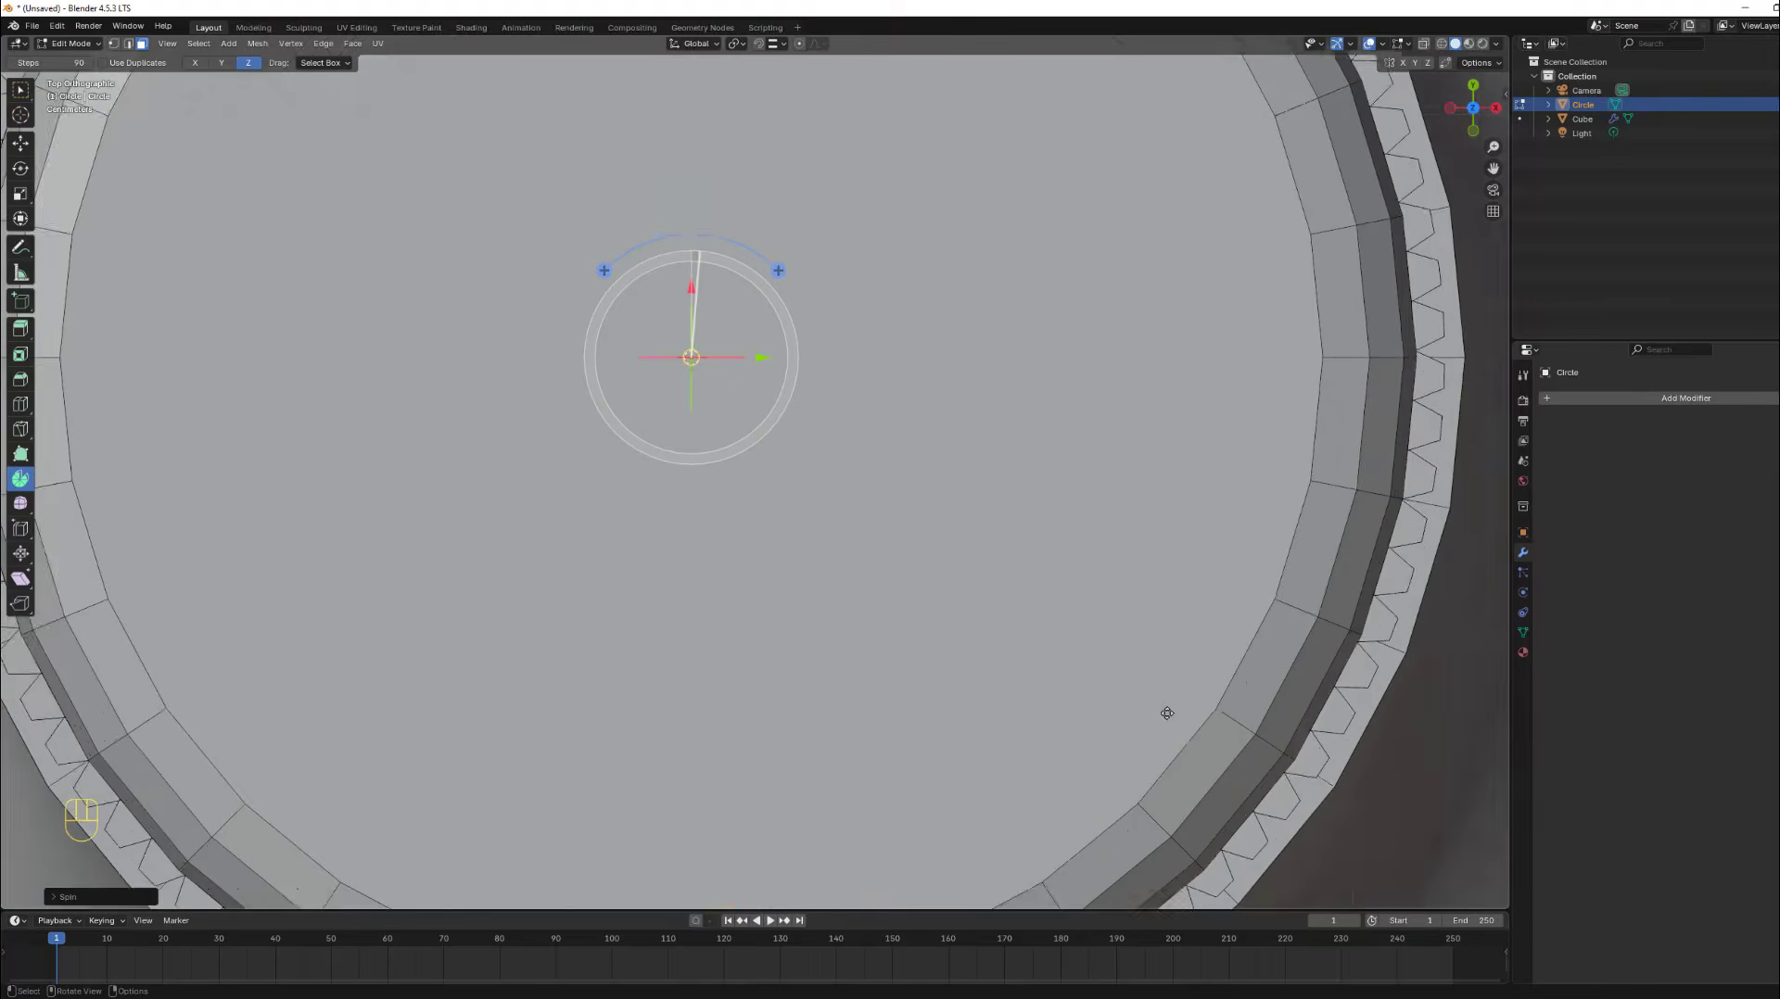
scroll(1107, 674, down, 5)
middle_drag(779, 232, 667, 505)
scroll(774, 432, up, 3)
scroll(775, 432, up, 3)
scroll(728, 479, down, 2)
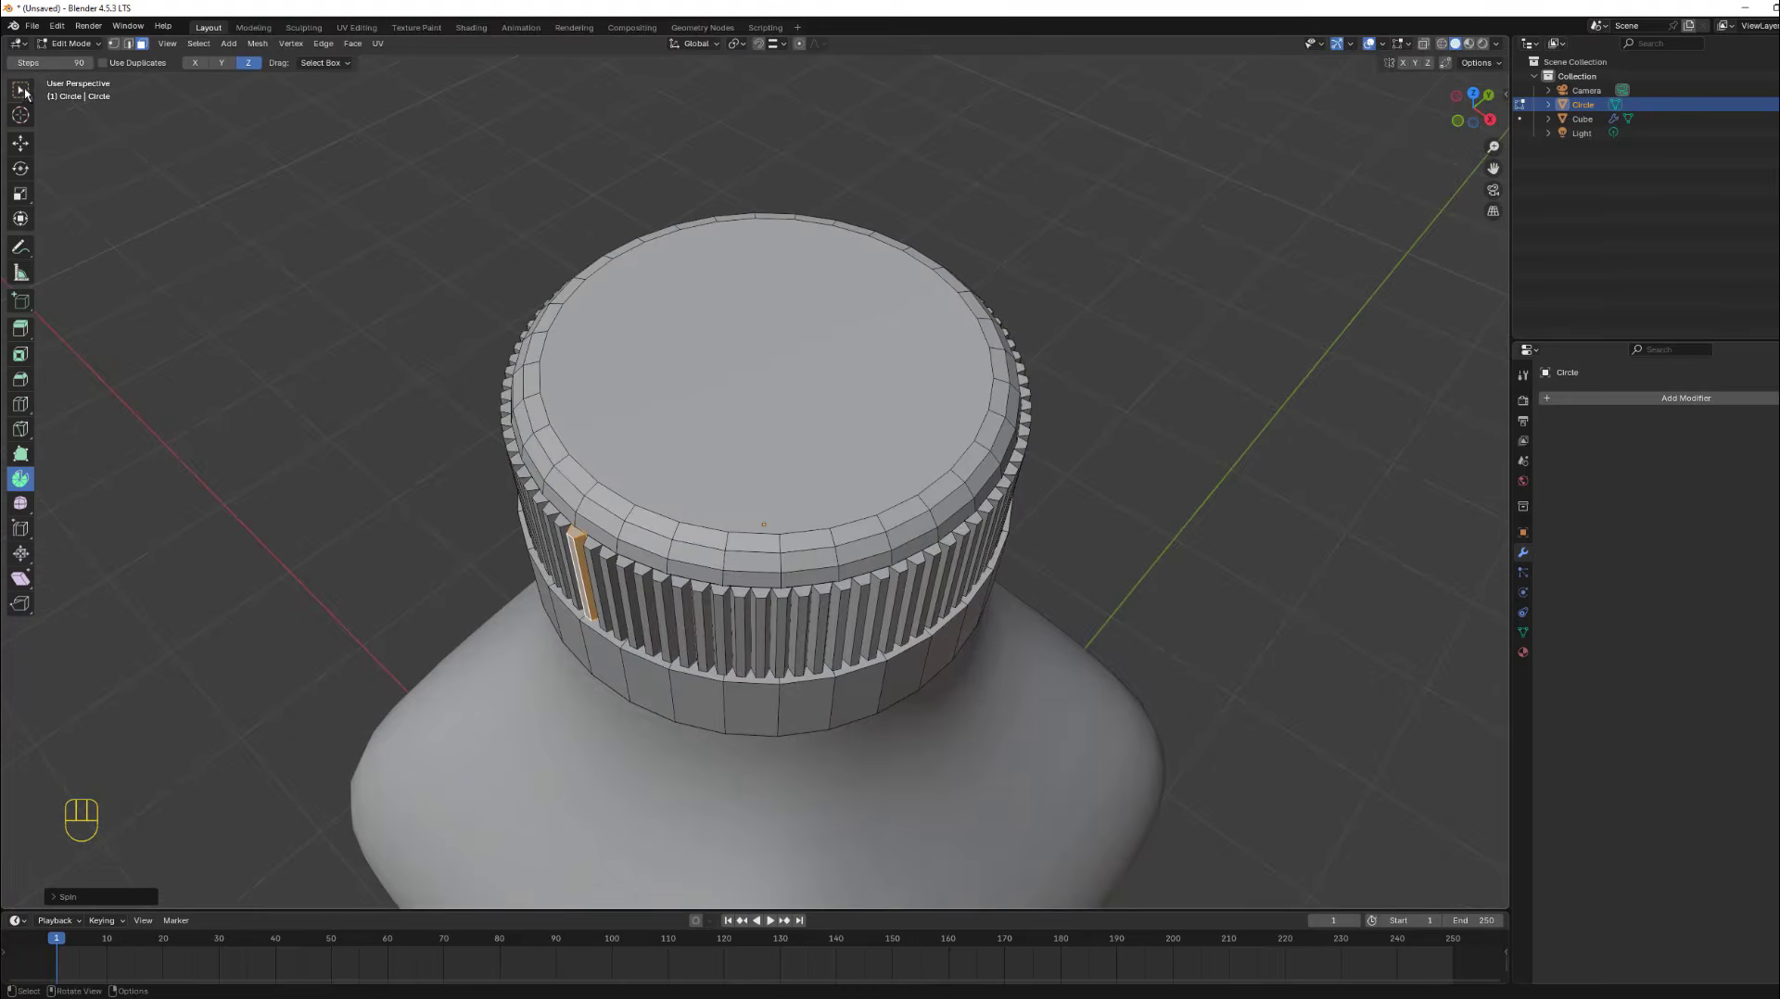
Leave the Spin tool, return the cap to Object Mode and apply Shade Auto Smooth to it.
click(20, 89)
scroll(1110, 502, down, 4)
key(Tab)
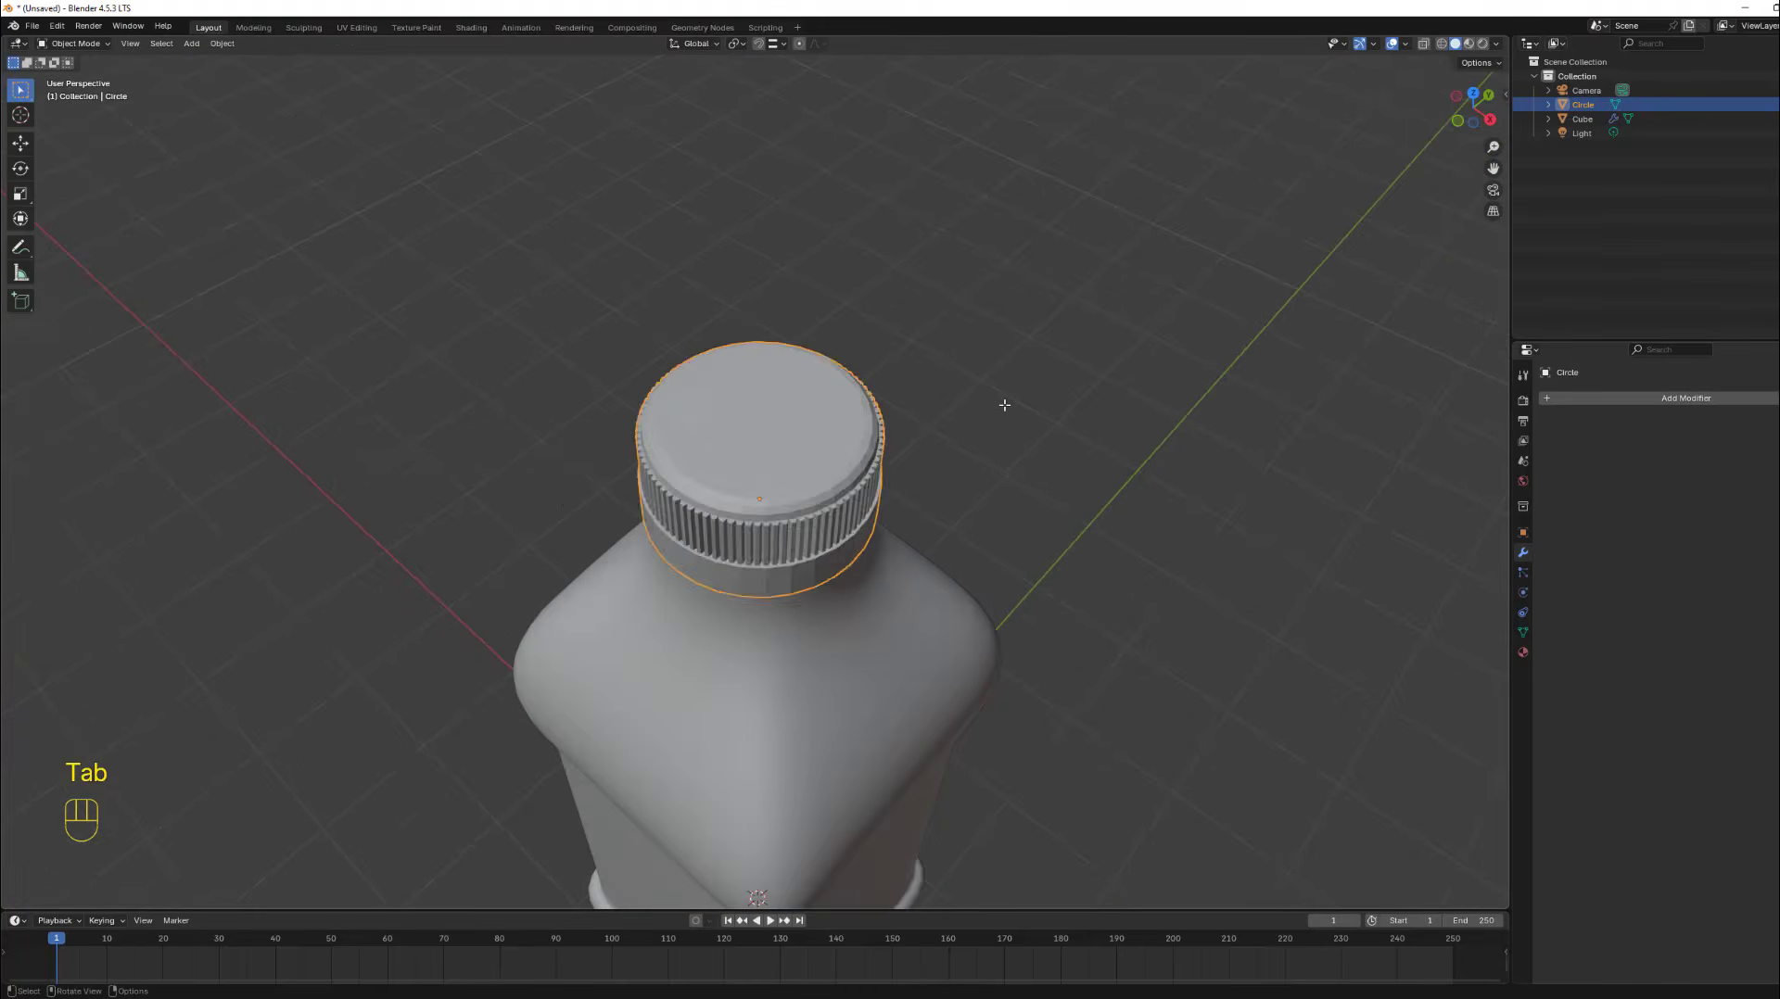
middle_drag(1001, 401, 797, 461)
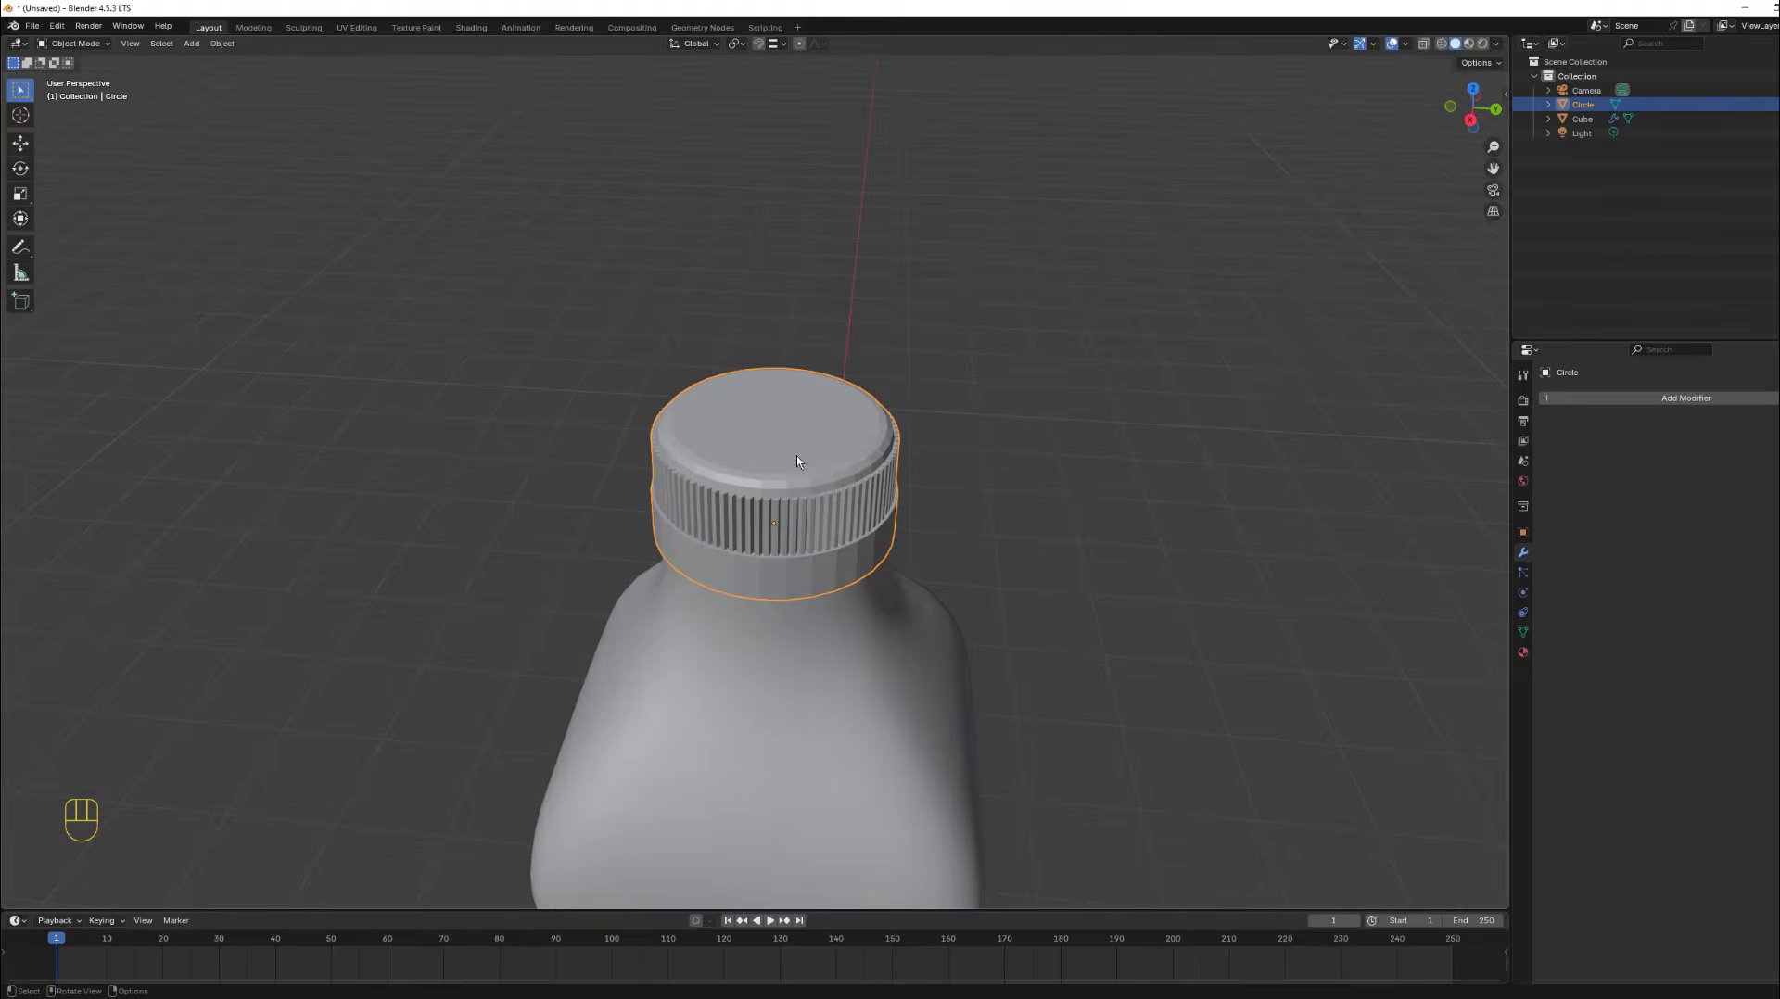
right_click(778, 410)
click(777, 408)
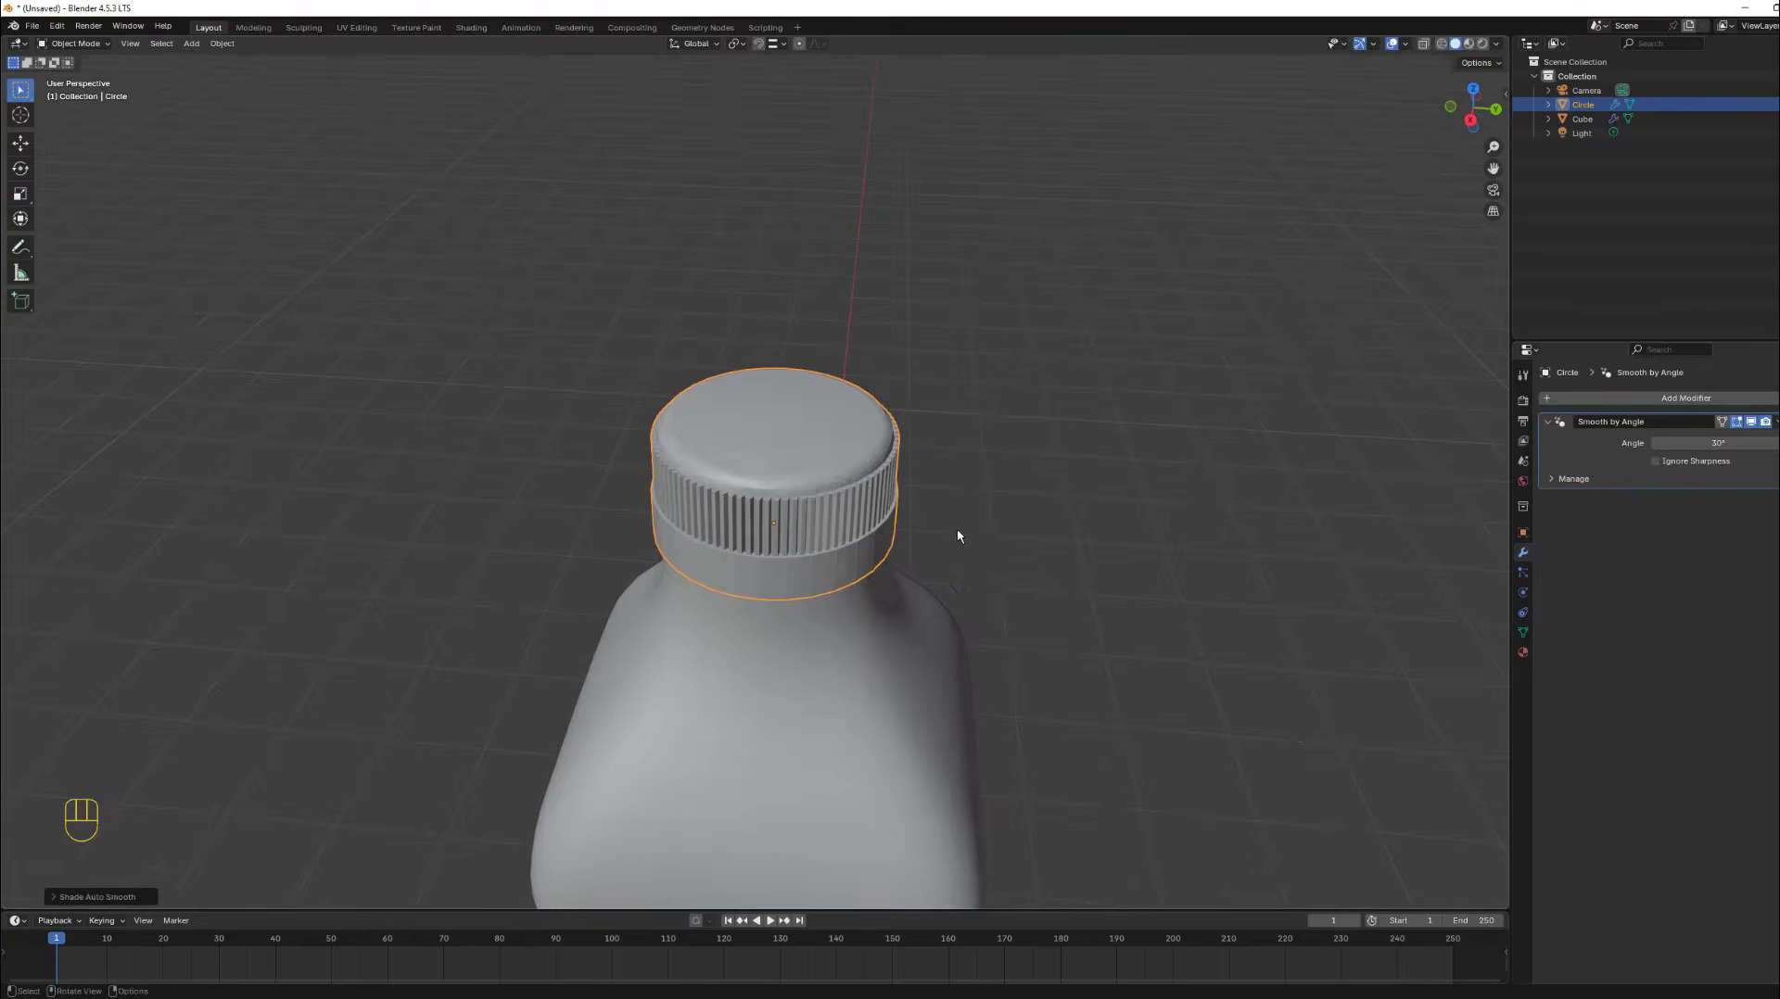
Examine the smoothed cap and the whole bottle from the front, and compare them with the juice bottle reference image.
middle_drag(957, 530, 712, 480)
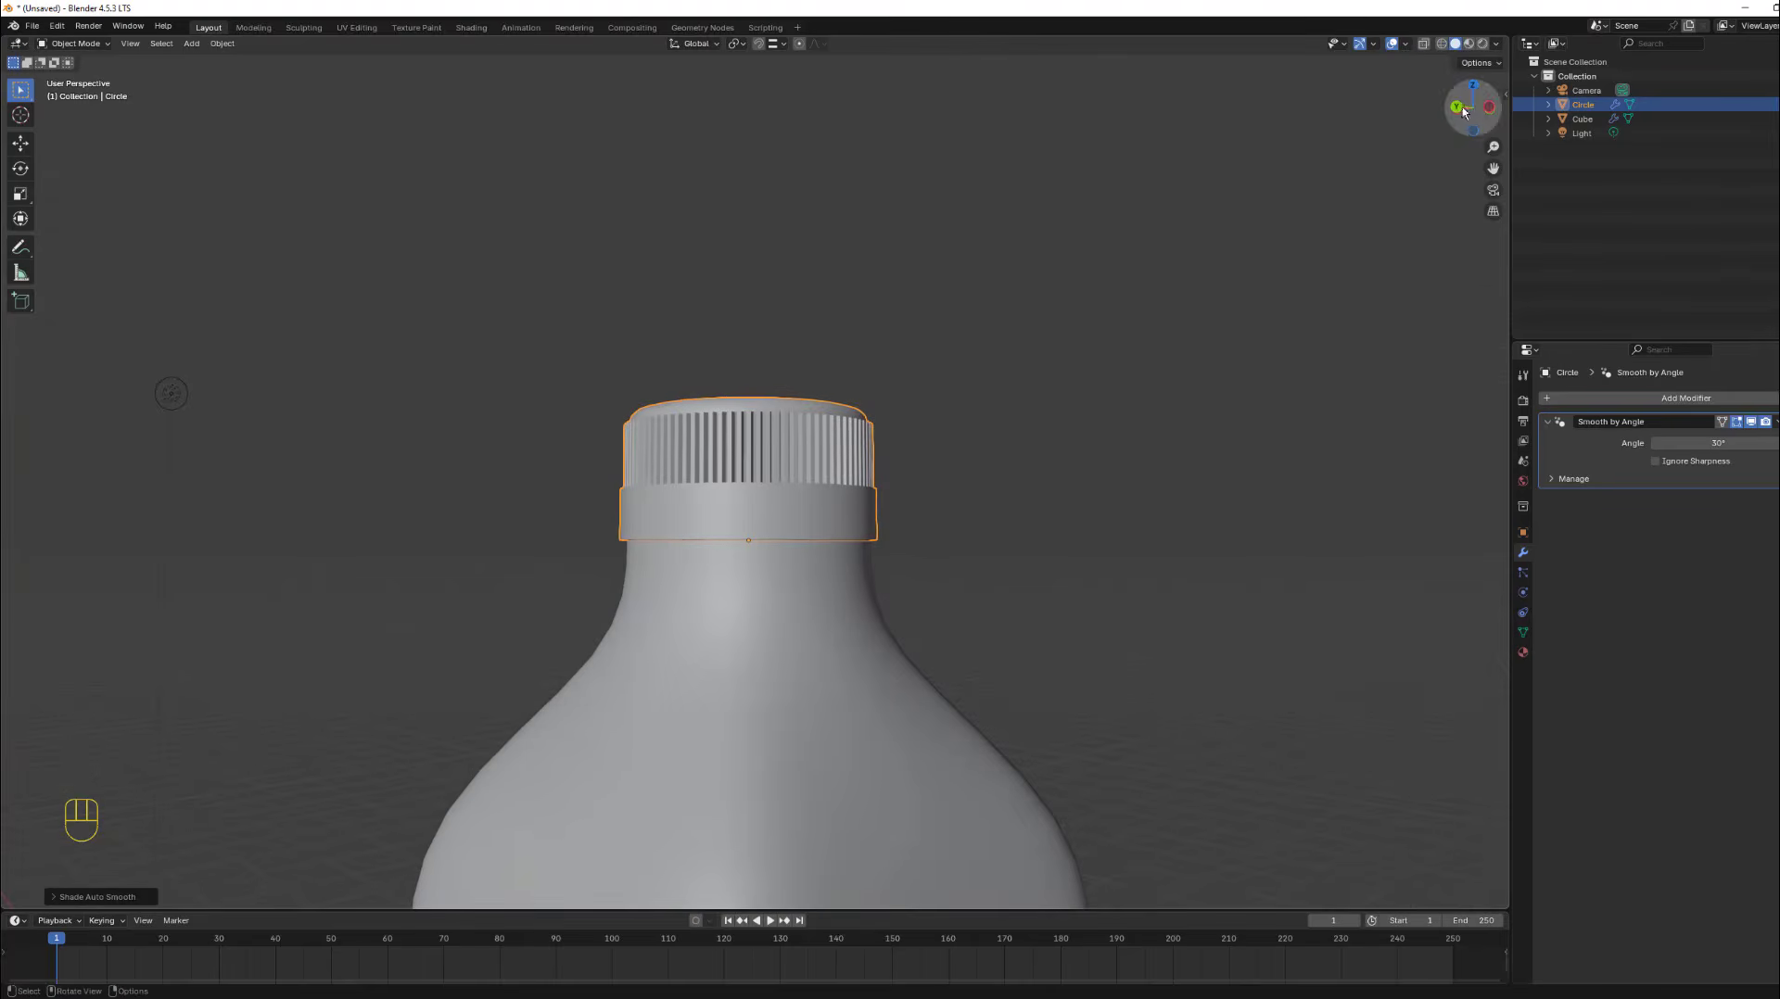
drag(1463, 111, 1483, 117)
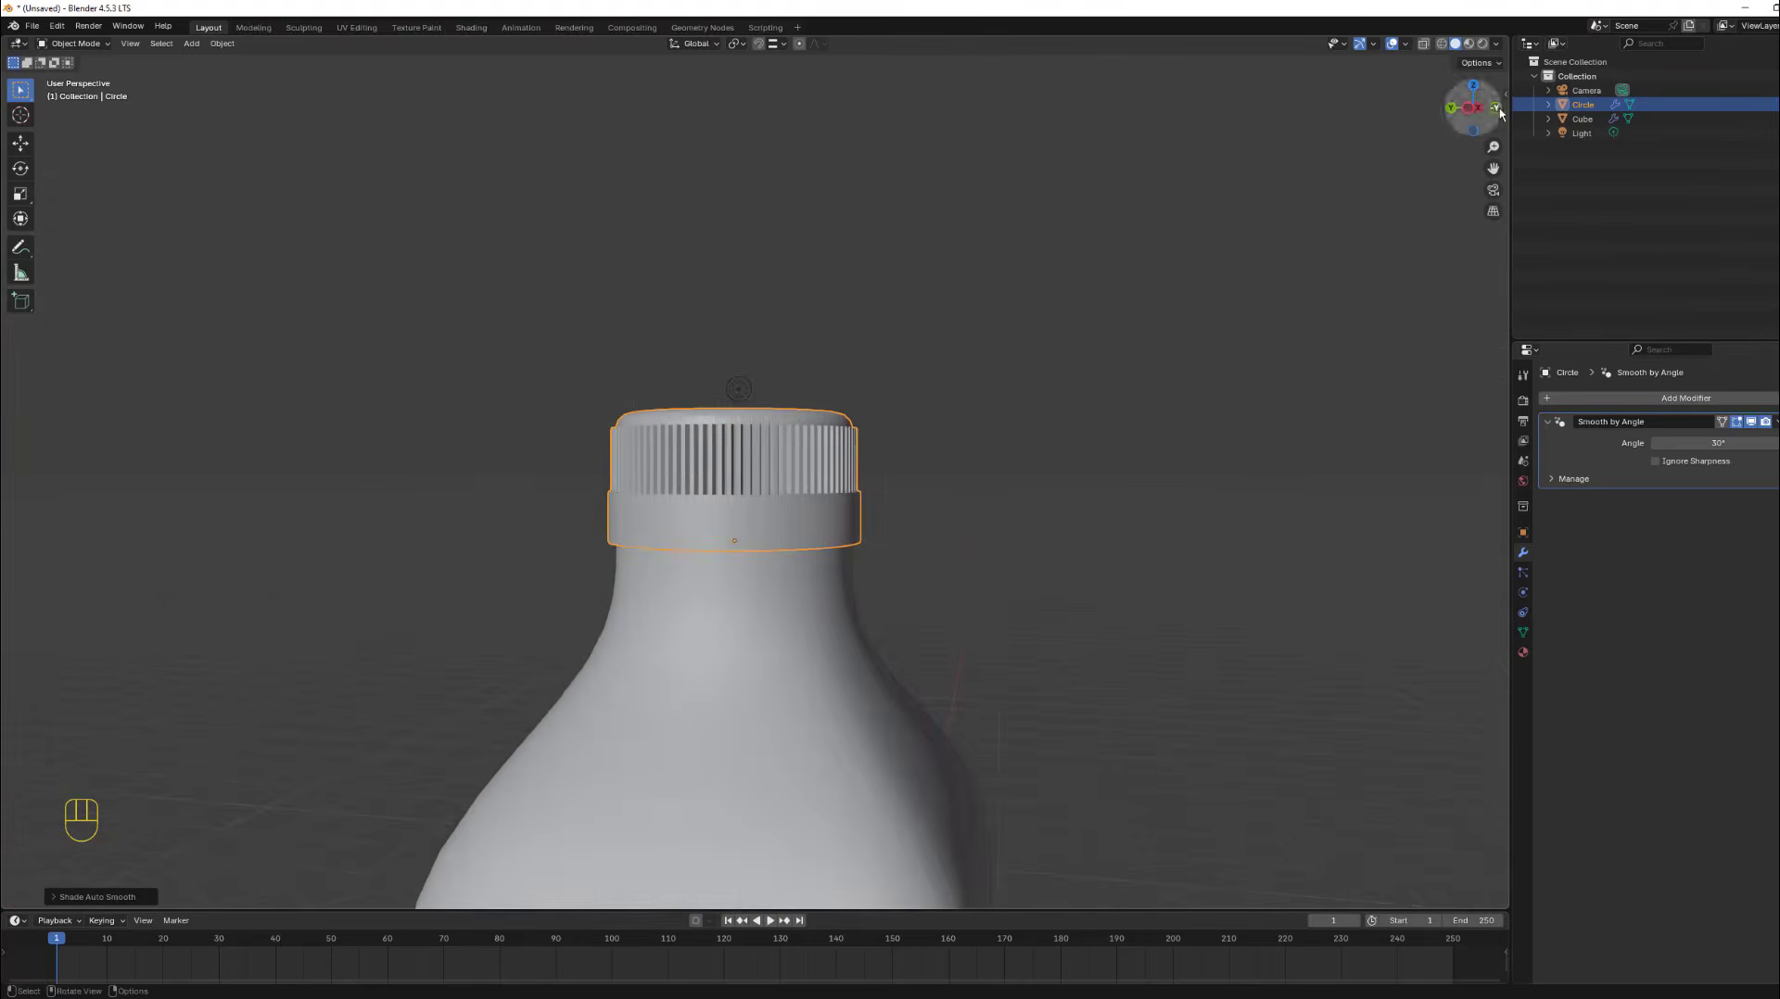
click(1495, 108)
scroll(839, 571, down, 7)
scroll(795, 649, up, 2)
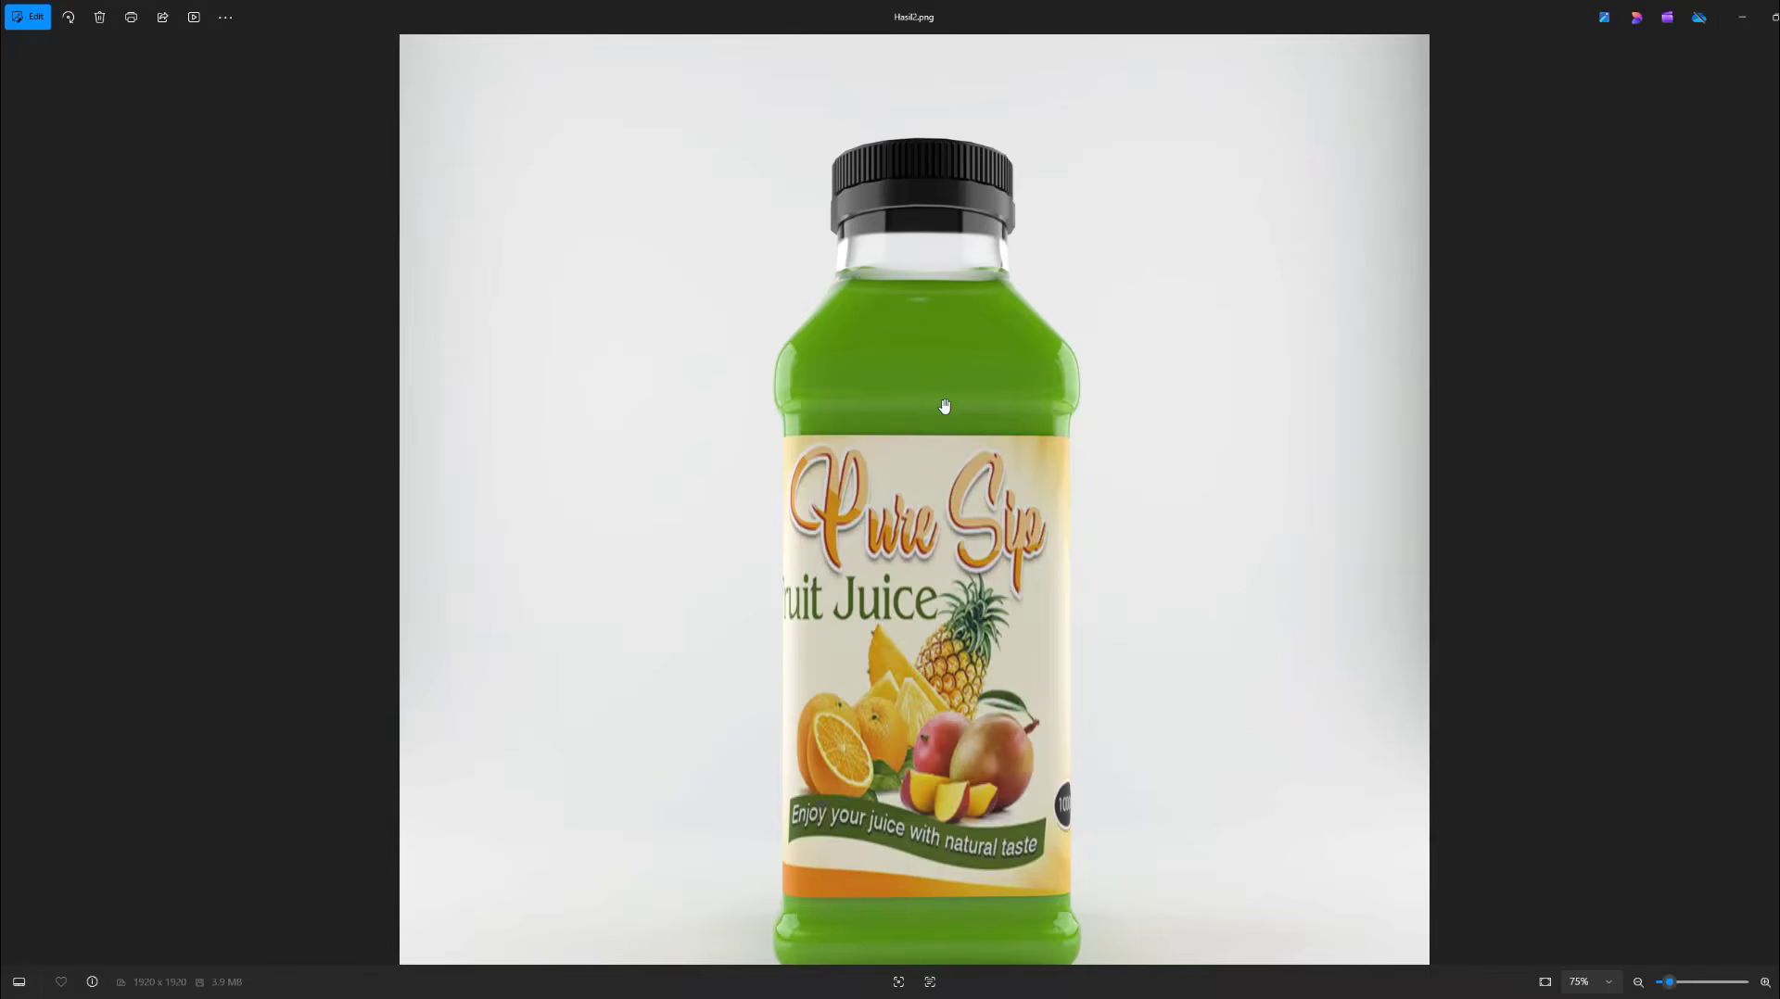
scroll(950, 401, down, 1)
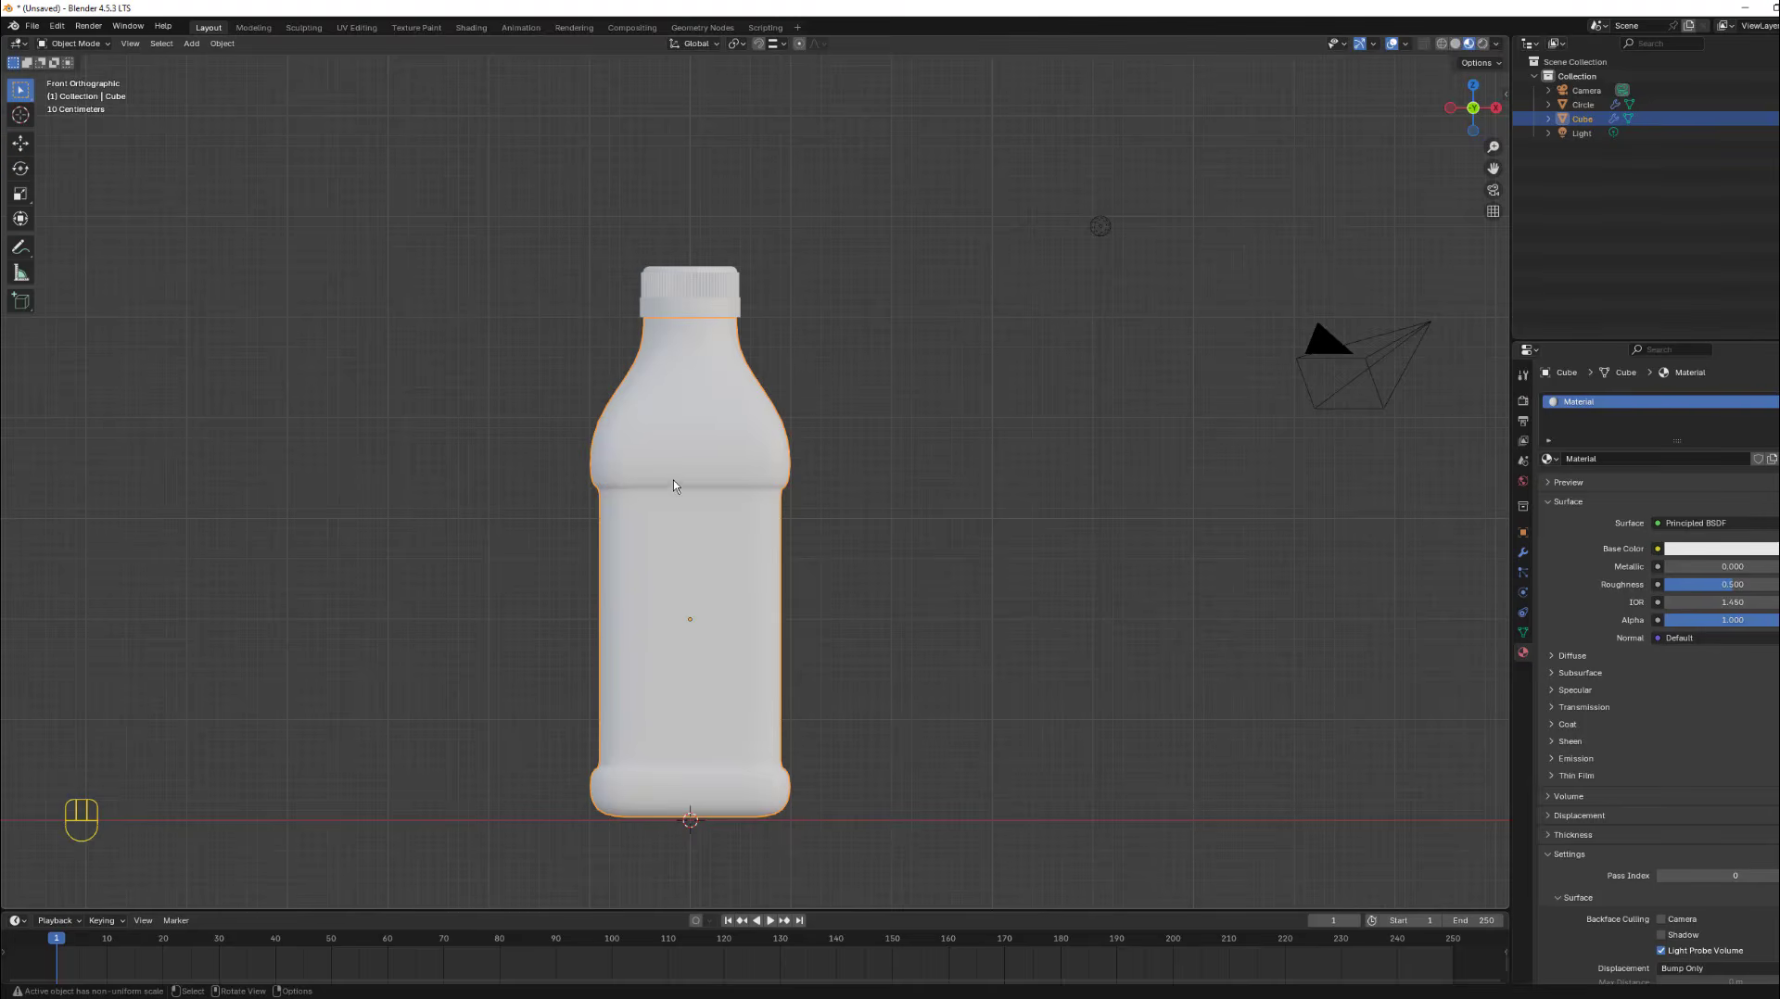
Isolate the bottle body in local view and add a Solidify modifier to it.
key(slash)
mouse_move(788, 252)
middle_down()
mouse_move(809, 369)
mouse_move(758, 347)
mouse_move(805, 286)
mouse_move(795, 270)
middle_up()
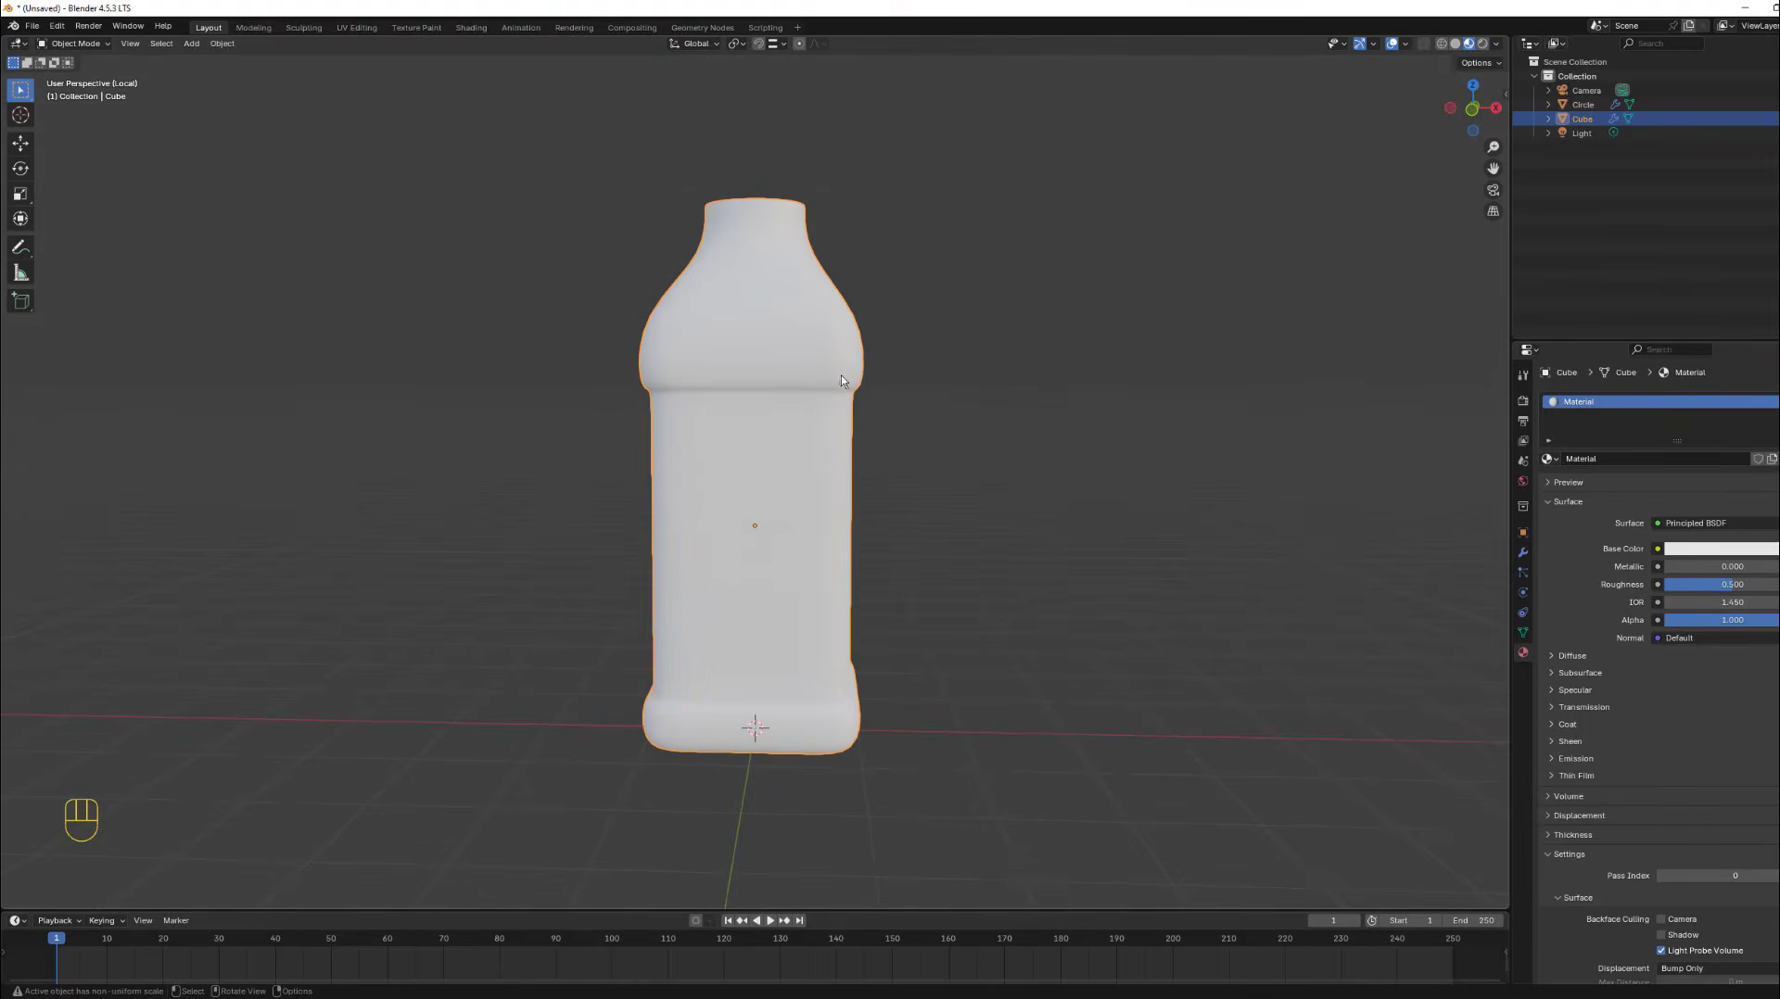
middle_drag(842, 375, 835, 371)
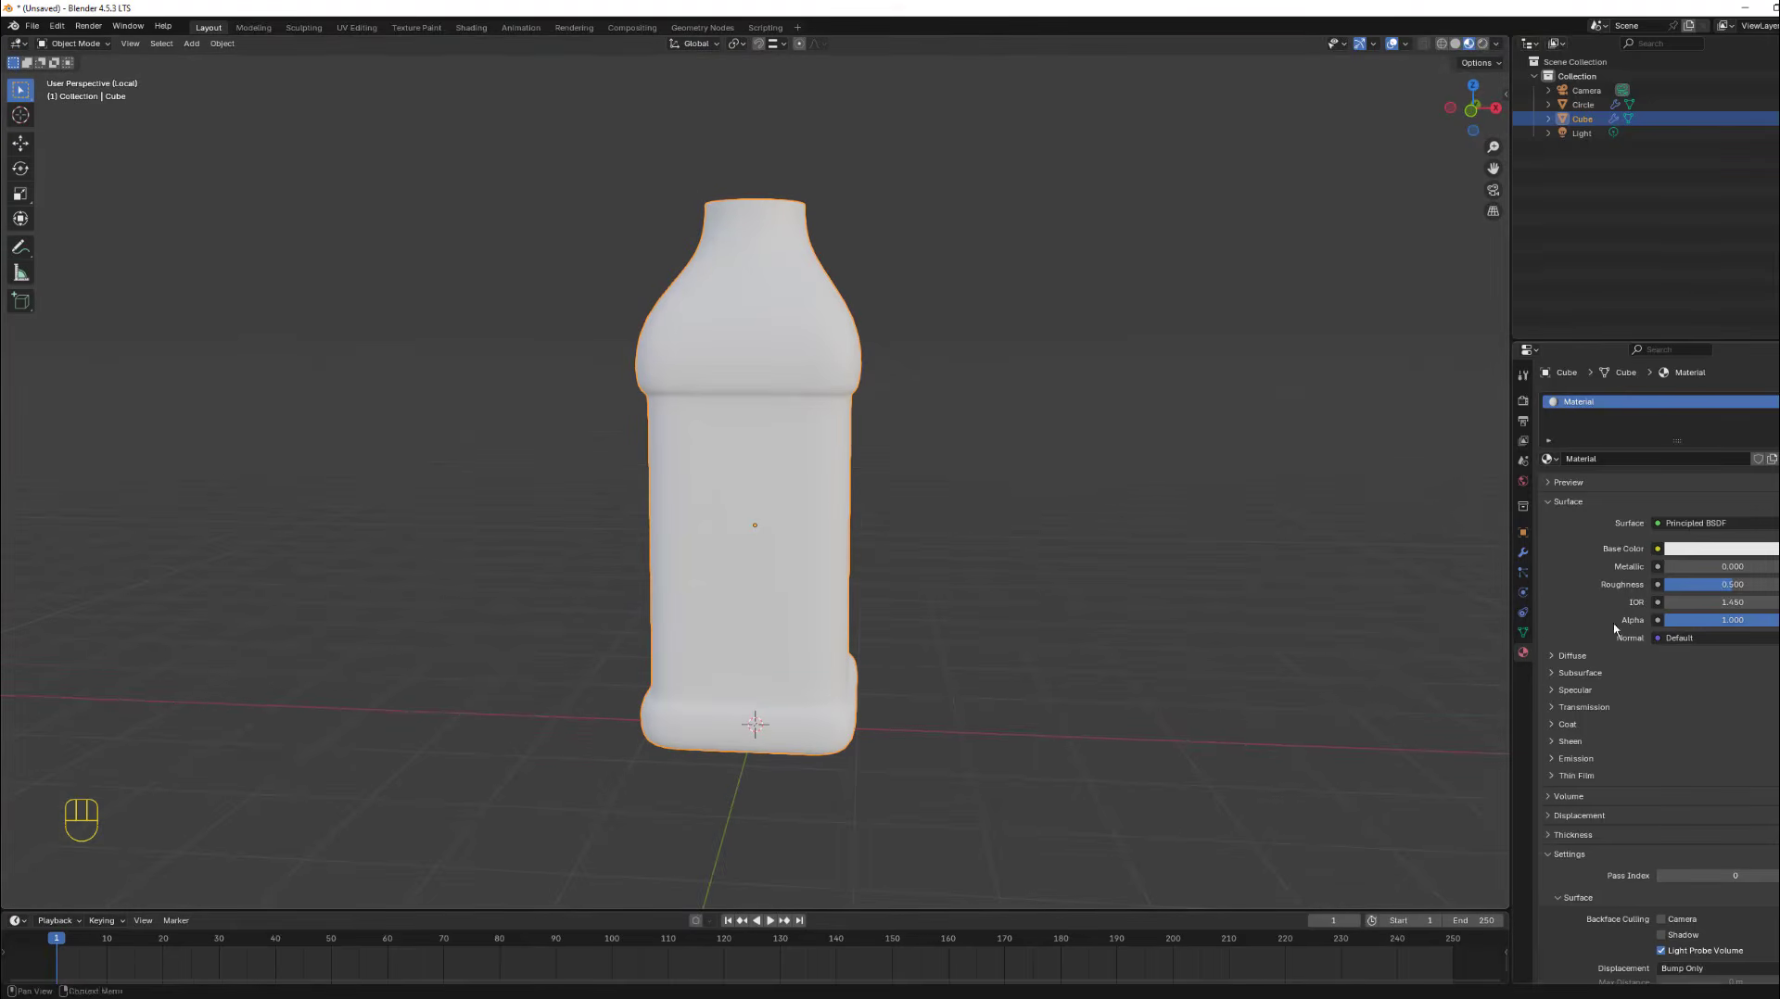
click(1522, 552)
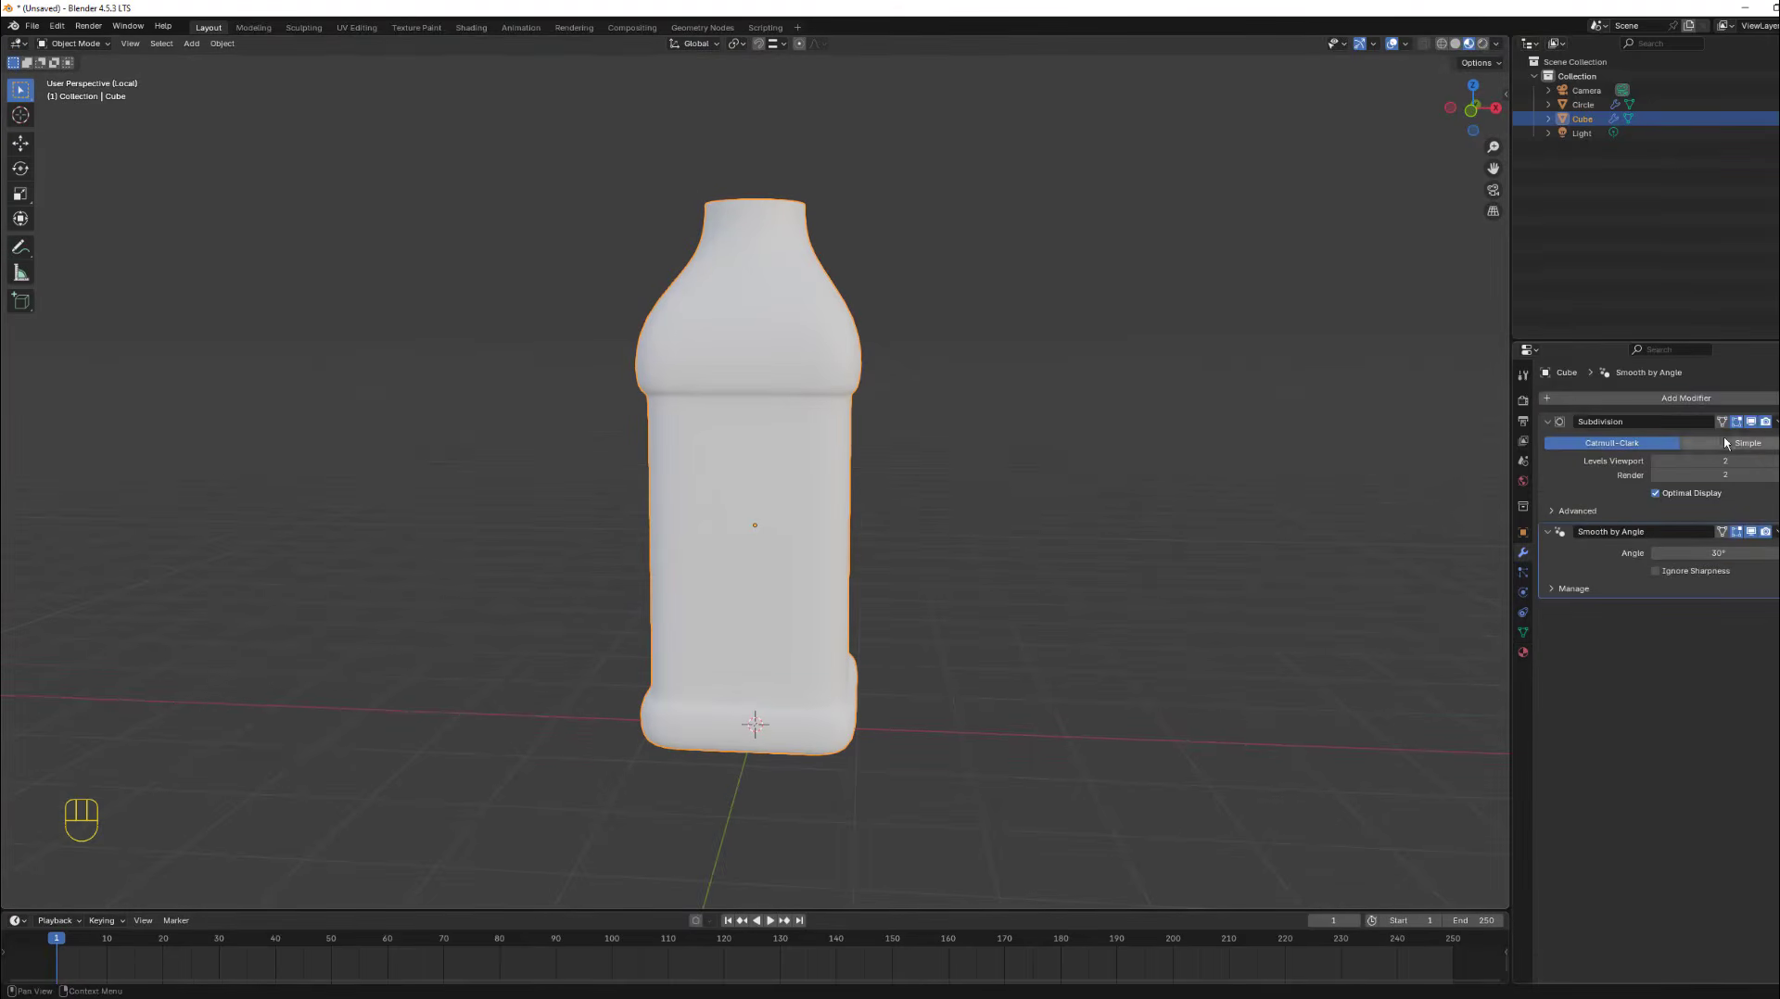
click(1695, 396)
mouse_move(1696, 394)
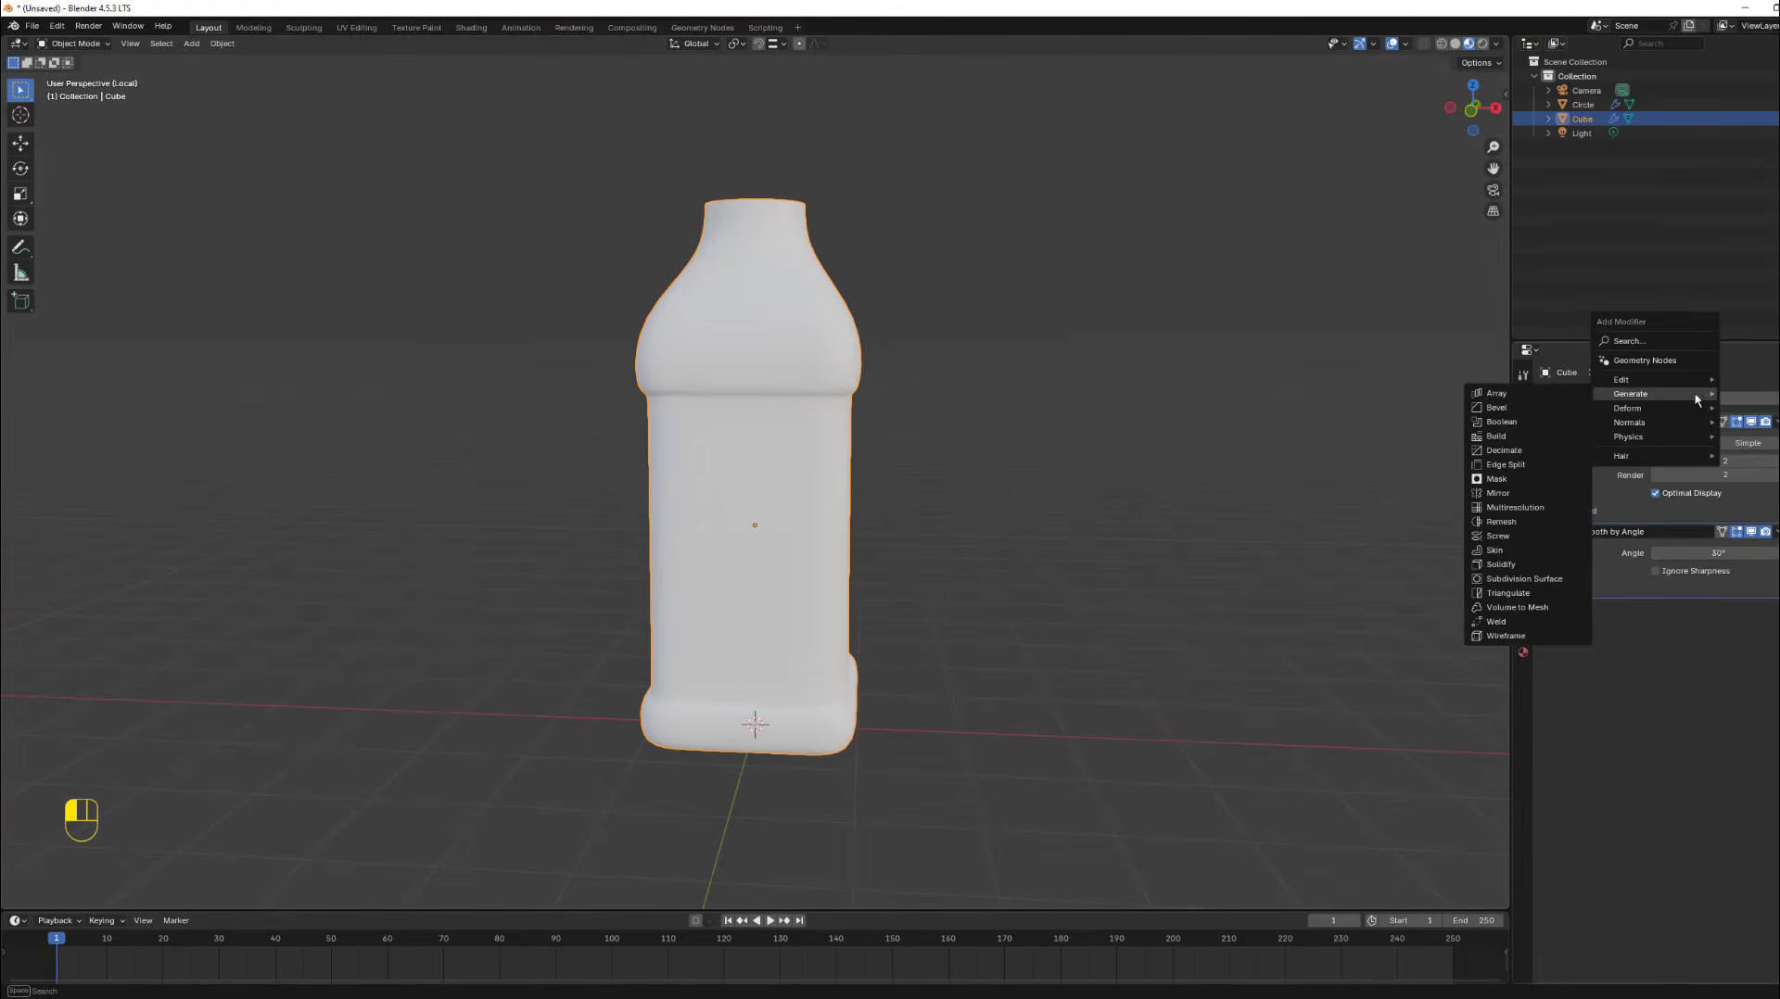
click(1518, 563)
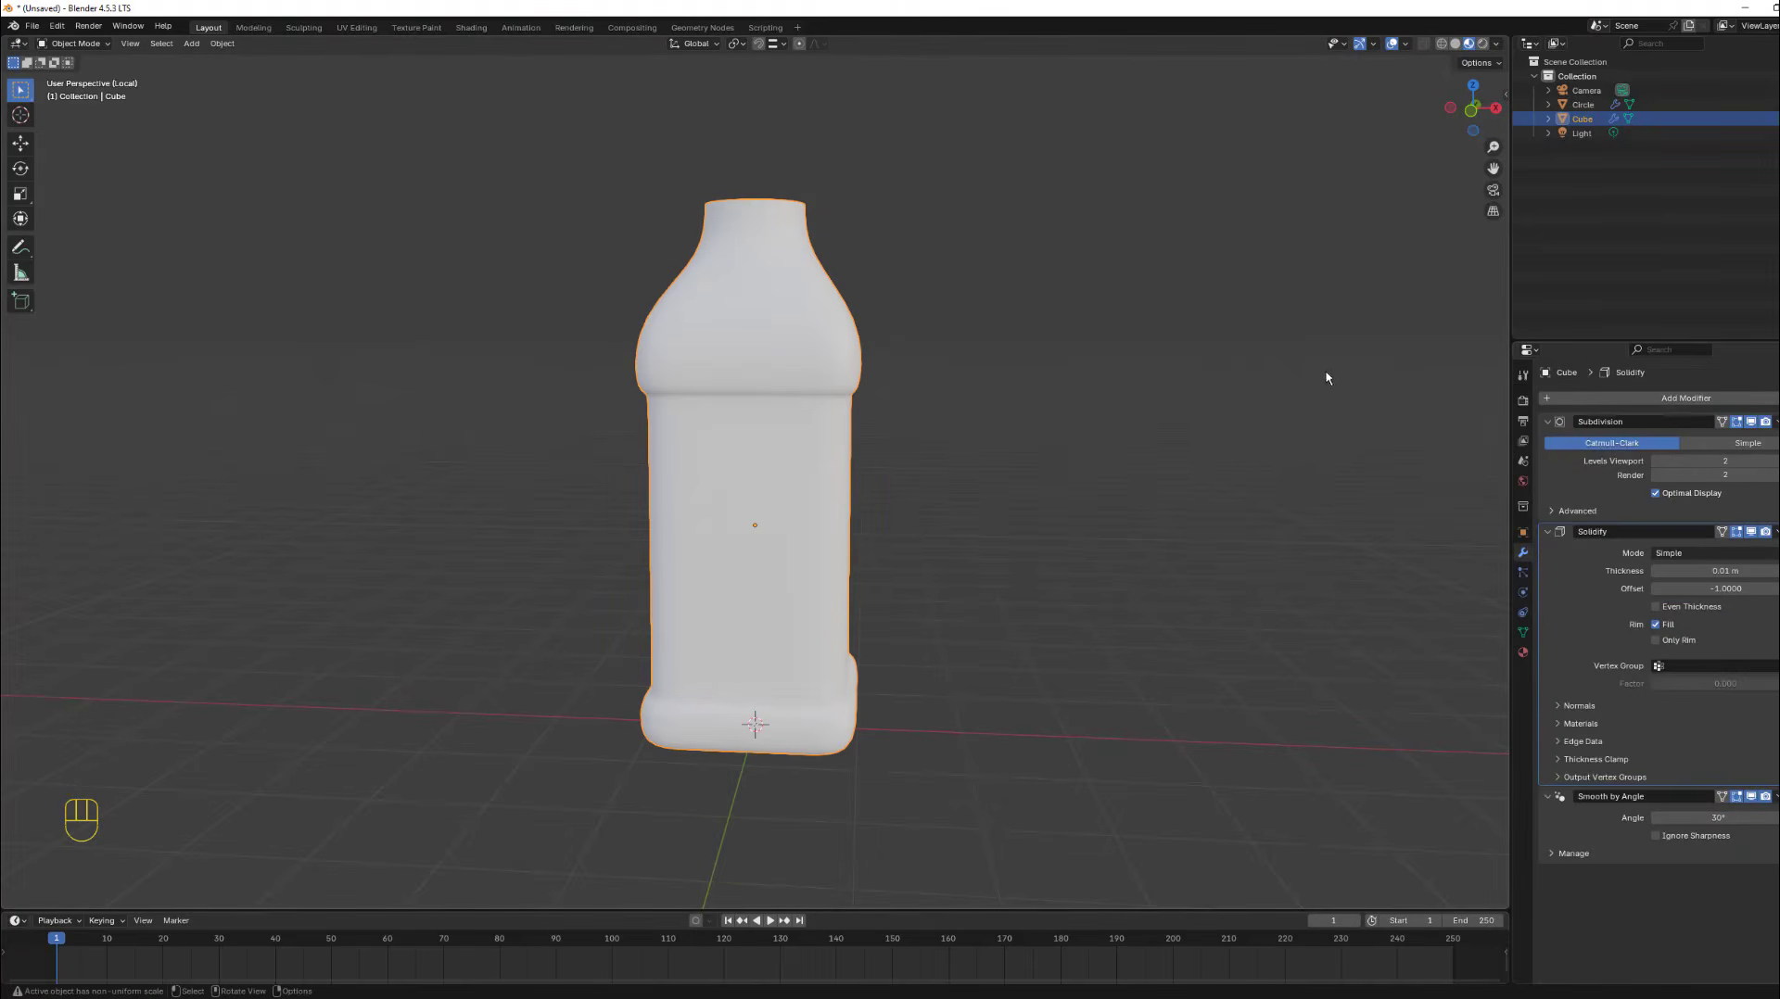
Show the bottle body in wireframe and turn off the Subdivision modifier's viewport display.
click(1442, 44)
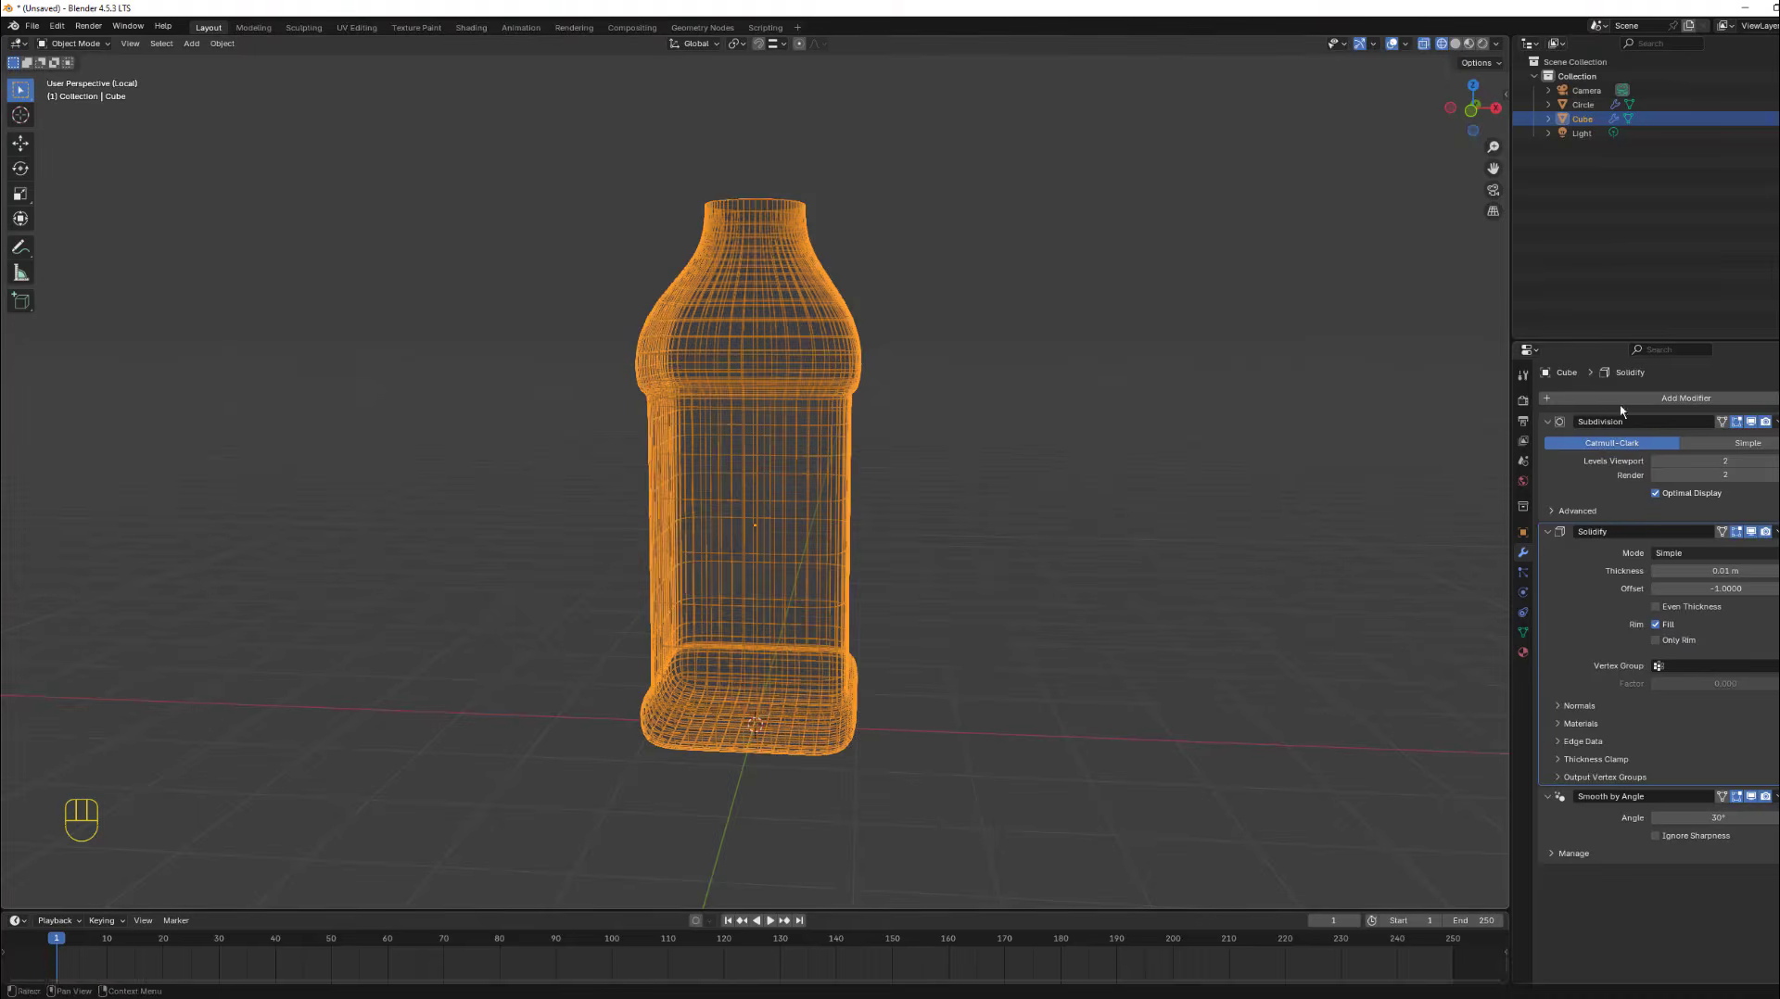
click(1751, 422)
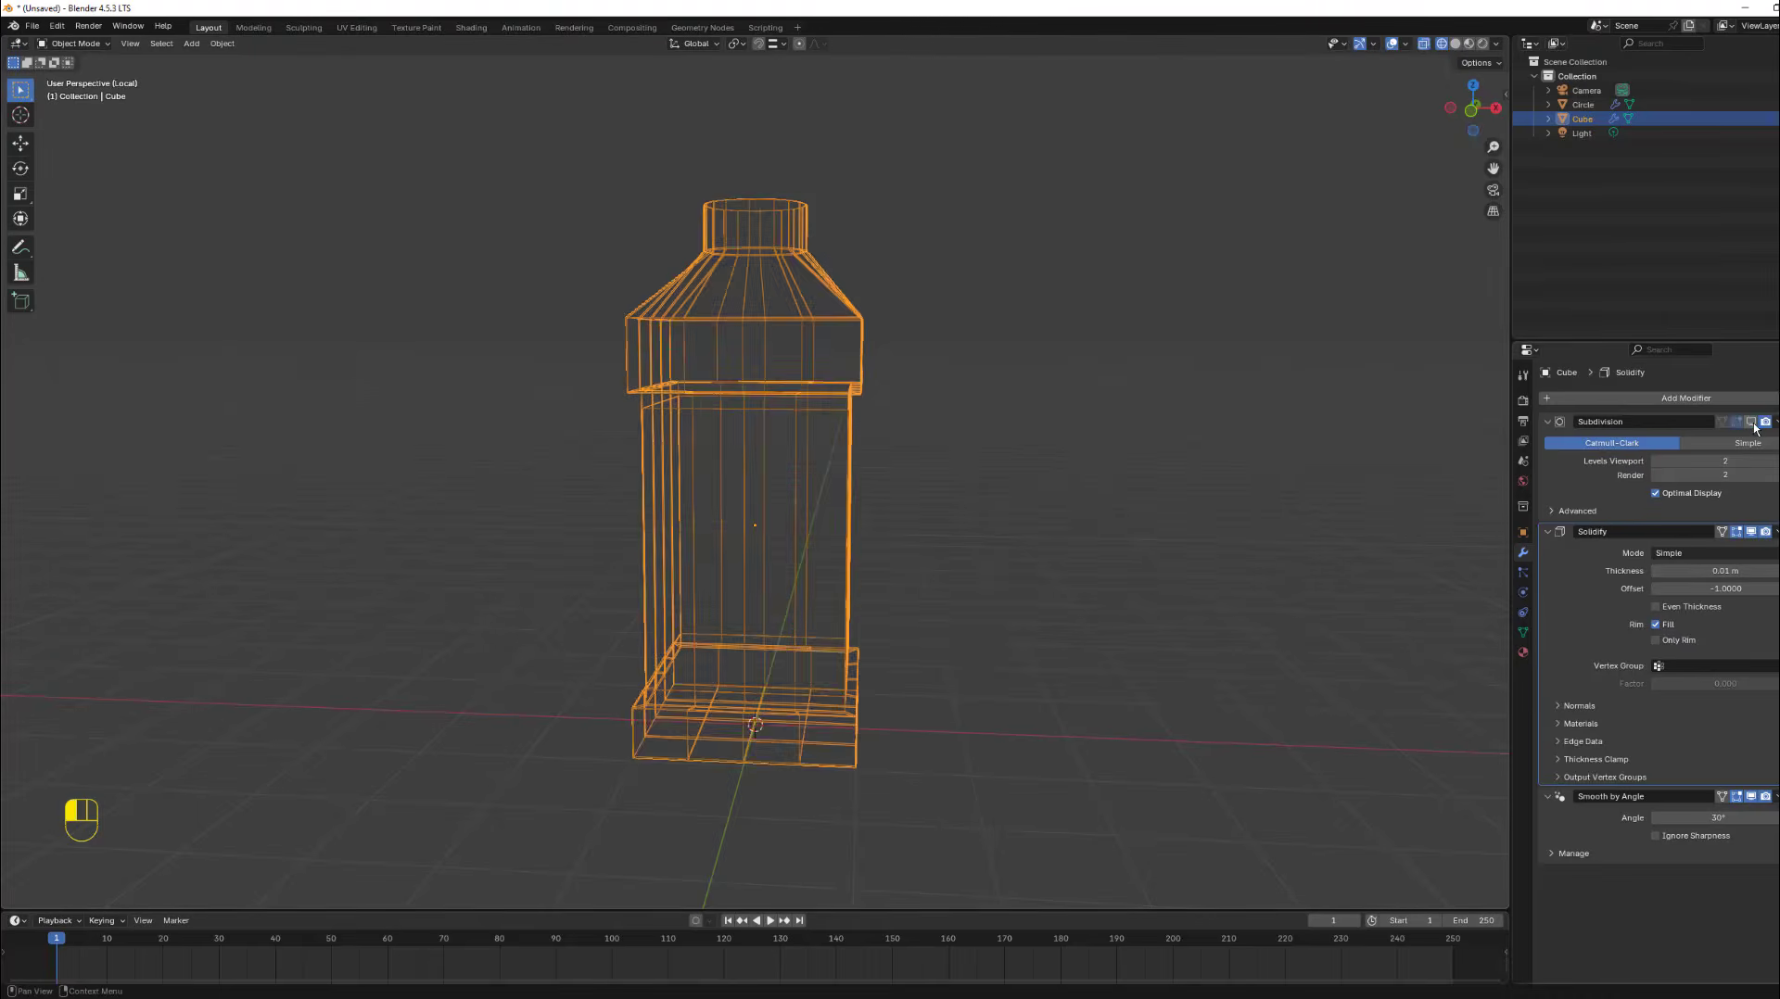
click(1476, 116)
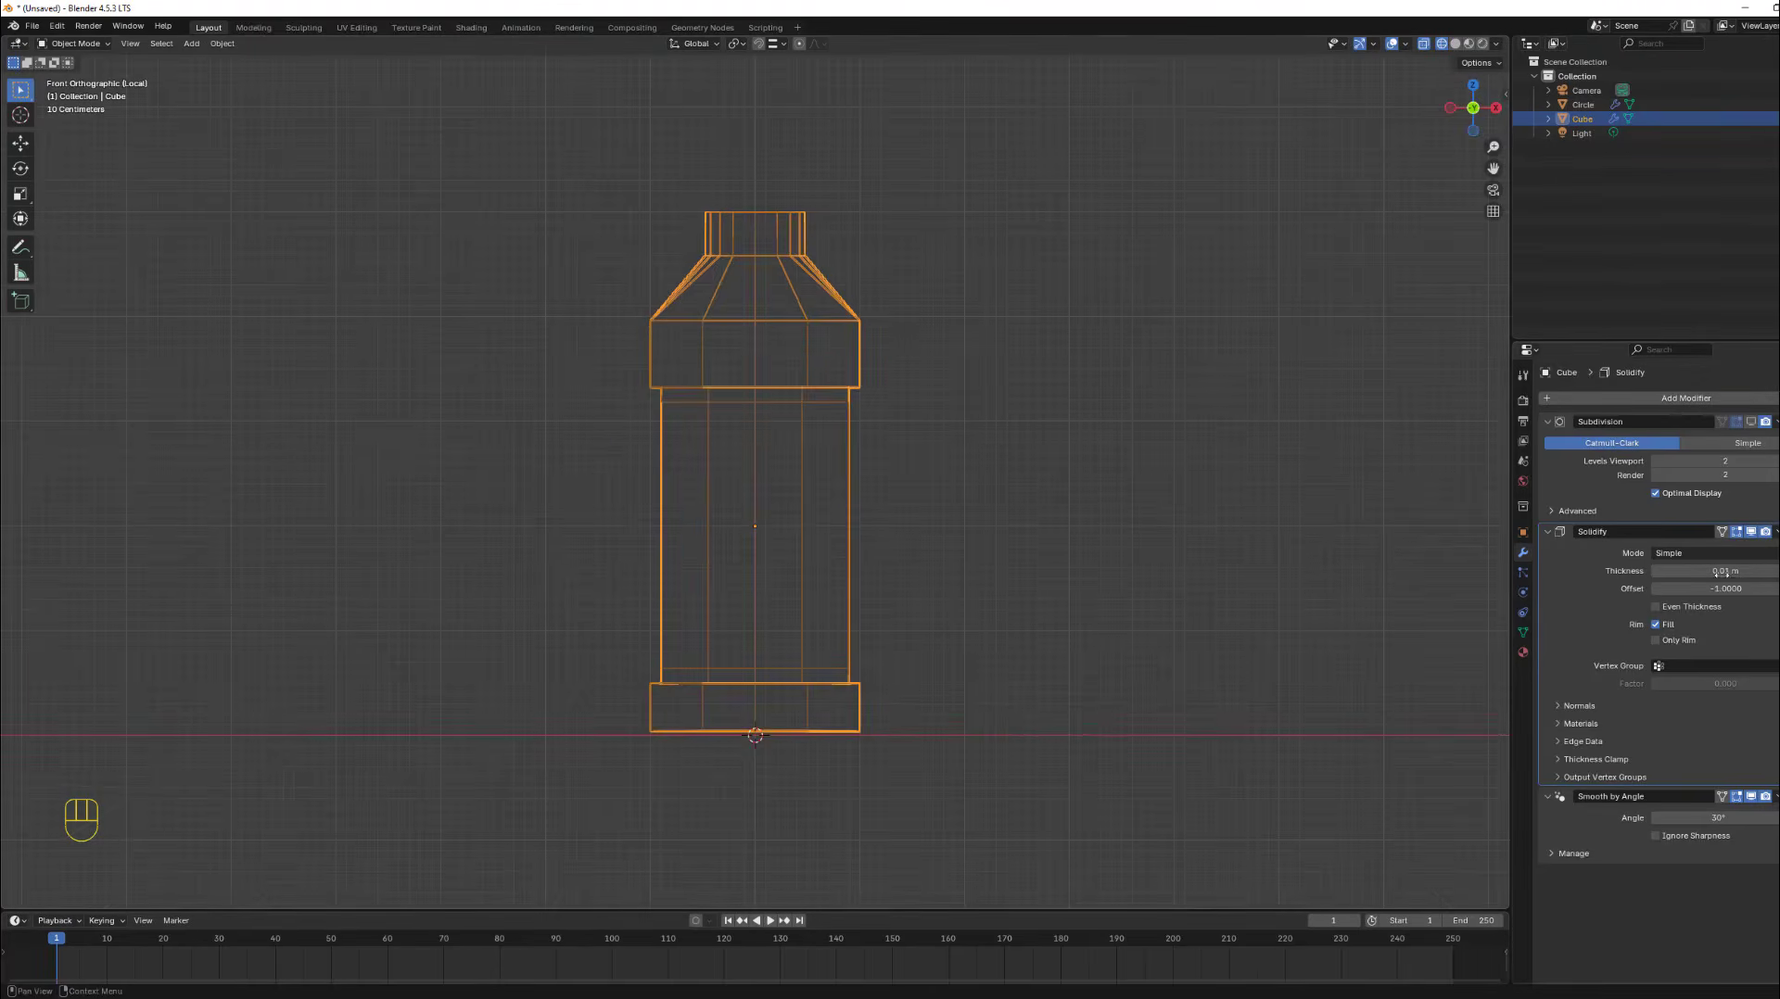
Set the Solidify thickness to 0.05 m and apply the modifier to the bottle body.
click(1777, 571)
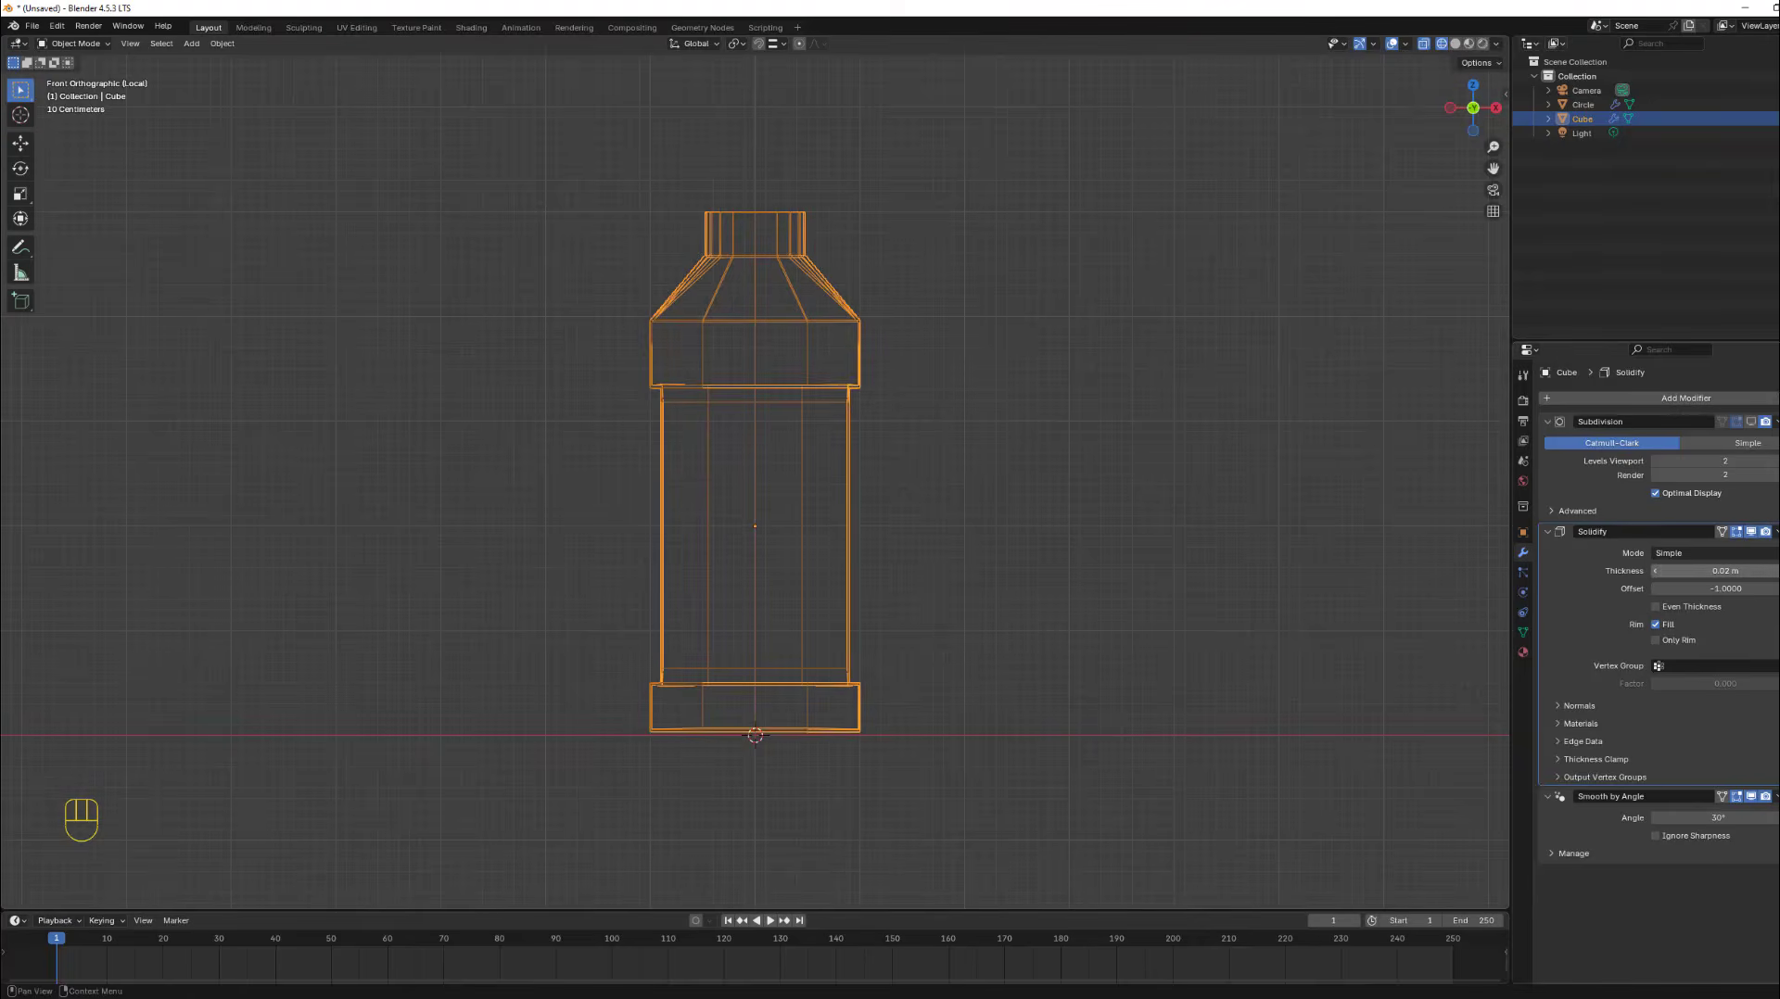
click(1777, 571)
click(1777, 571)
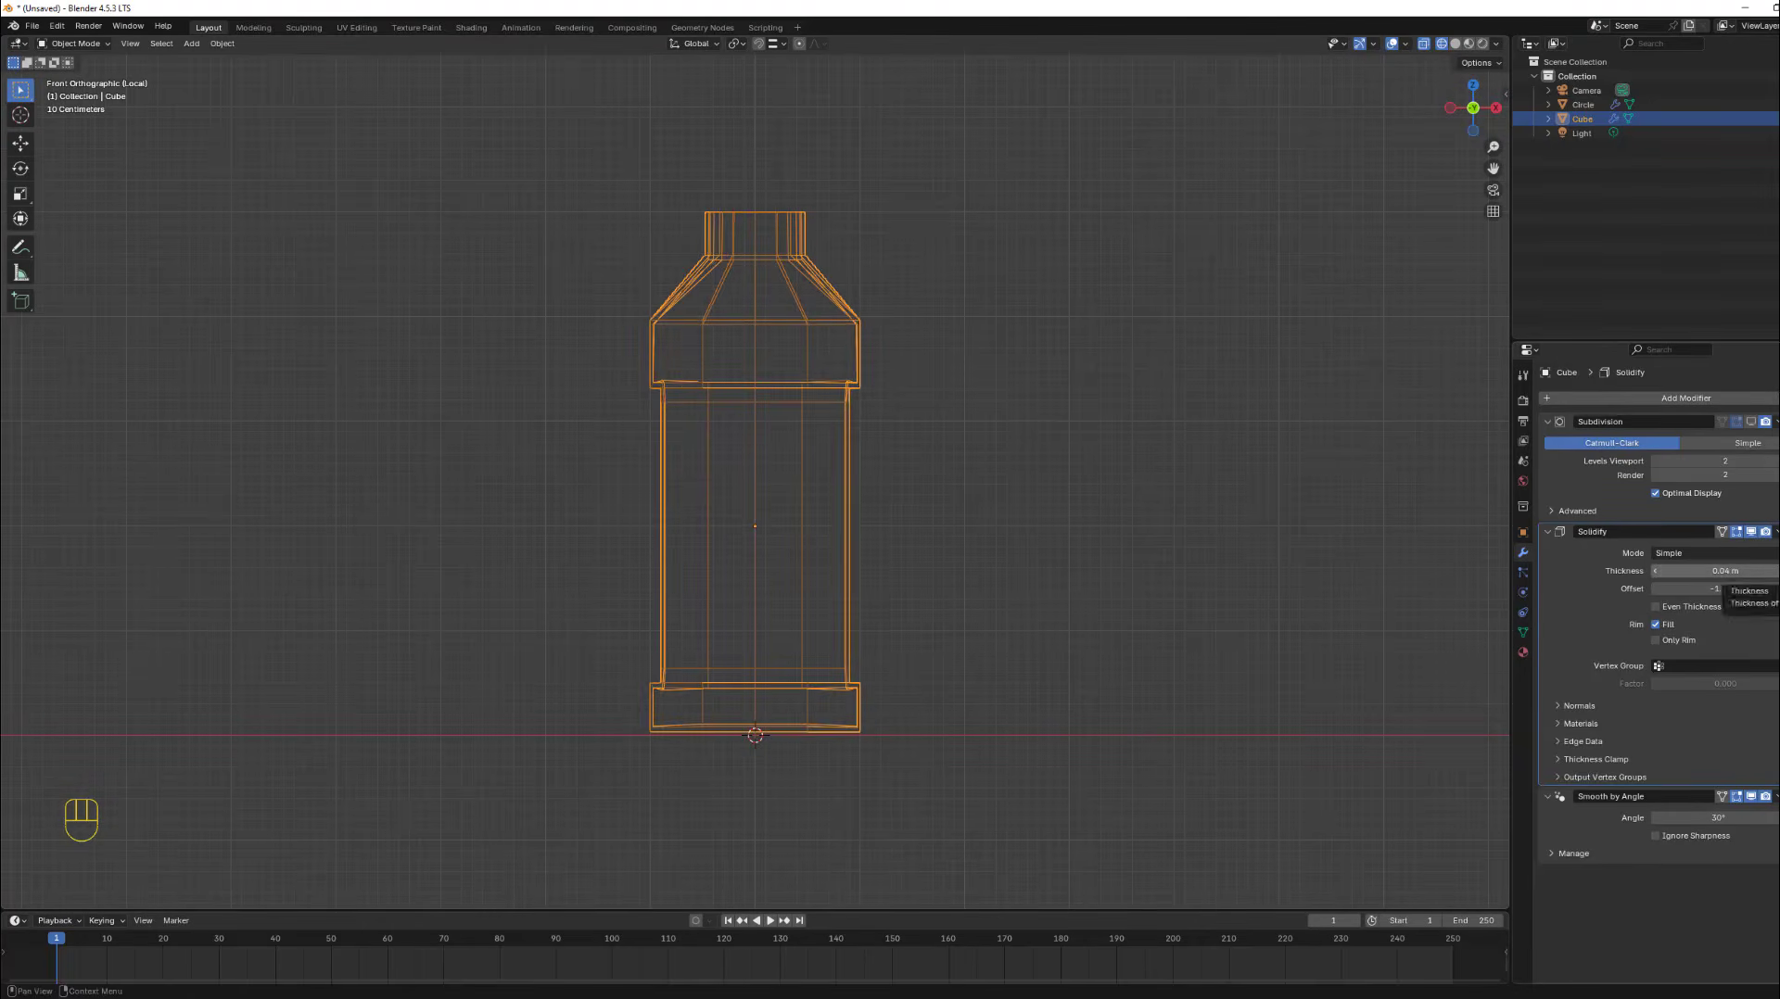
click(1777, 571)
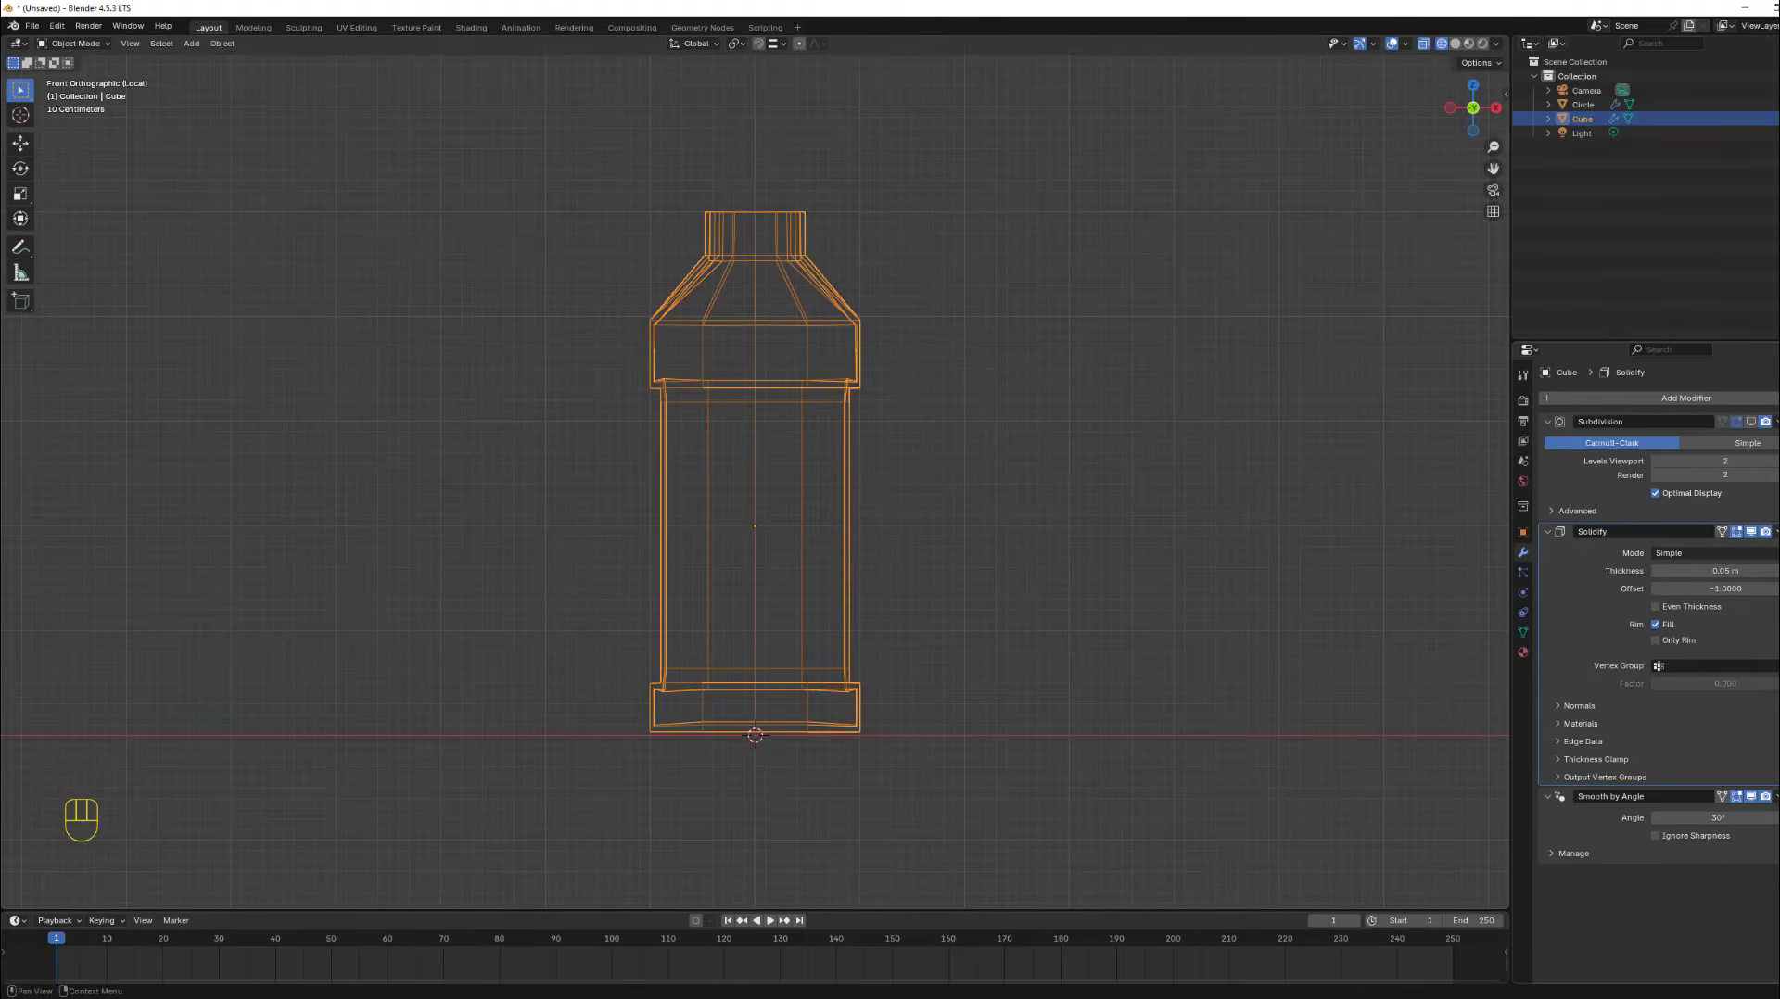
click(1775, 531)
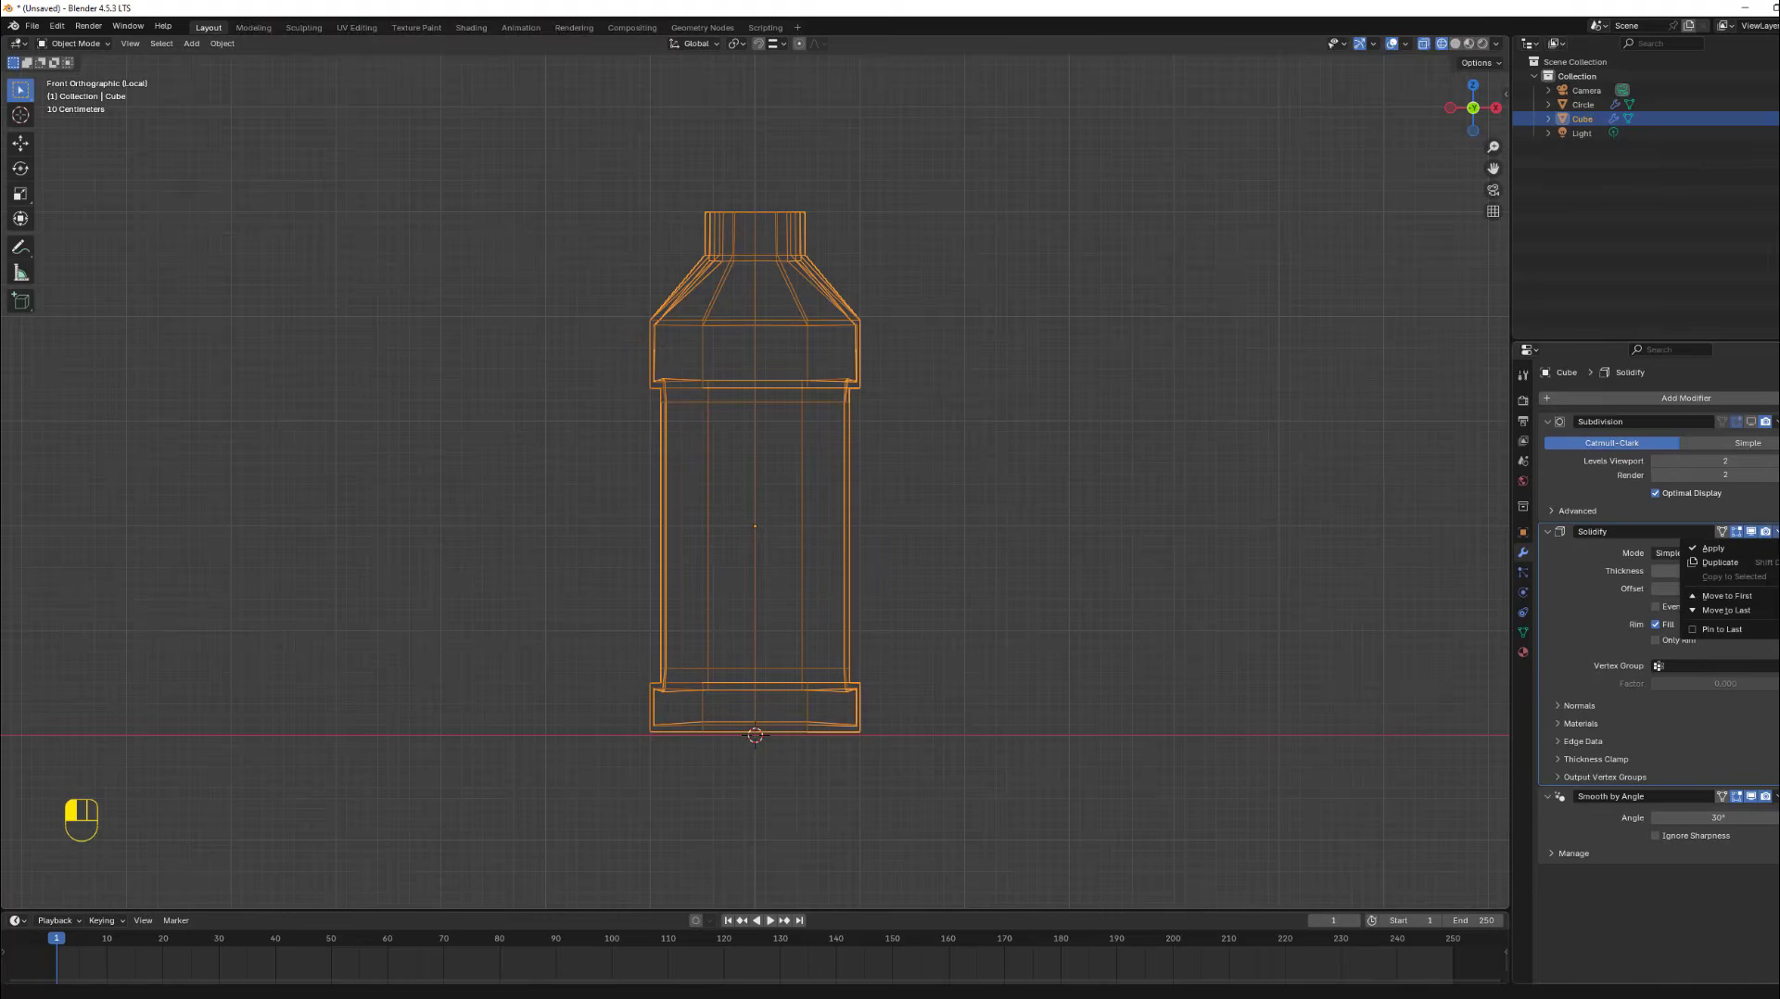
click(1724, 553)
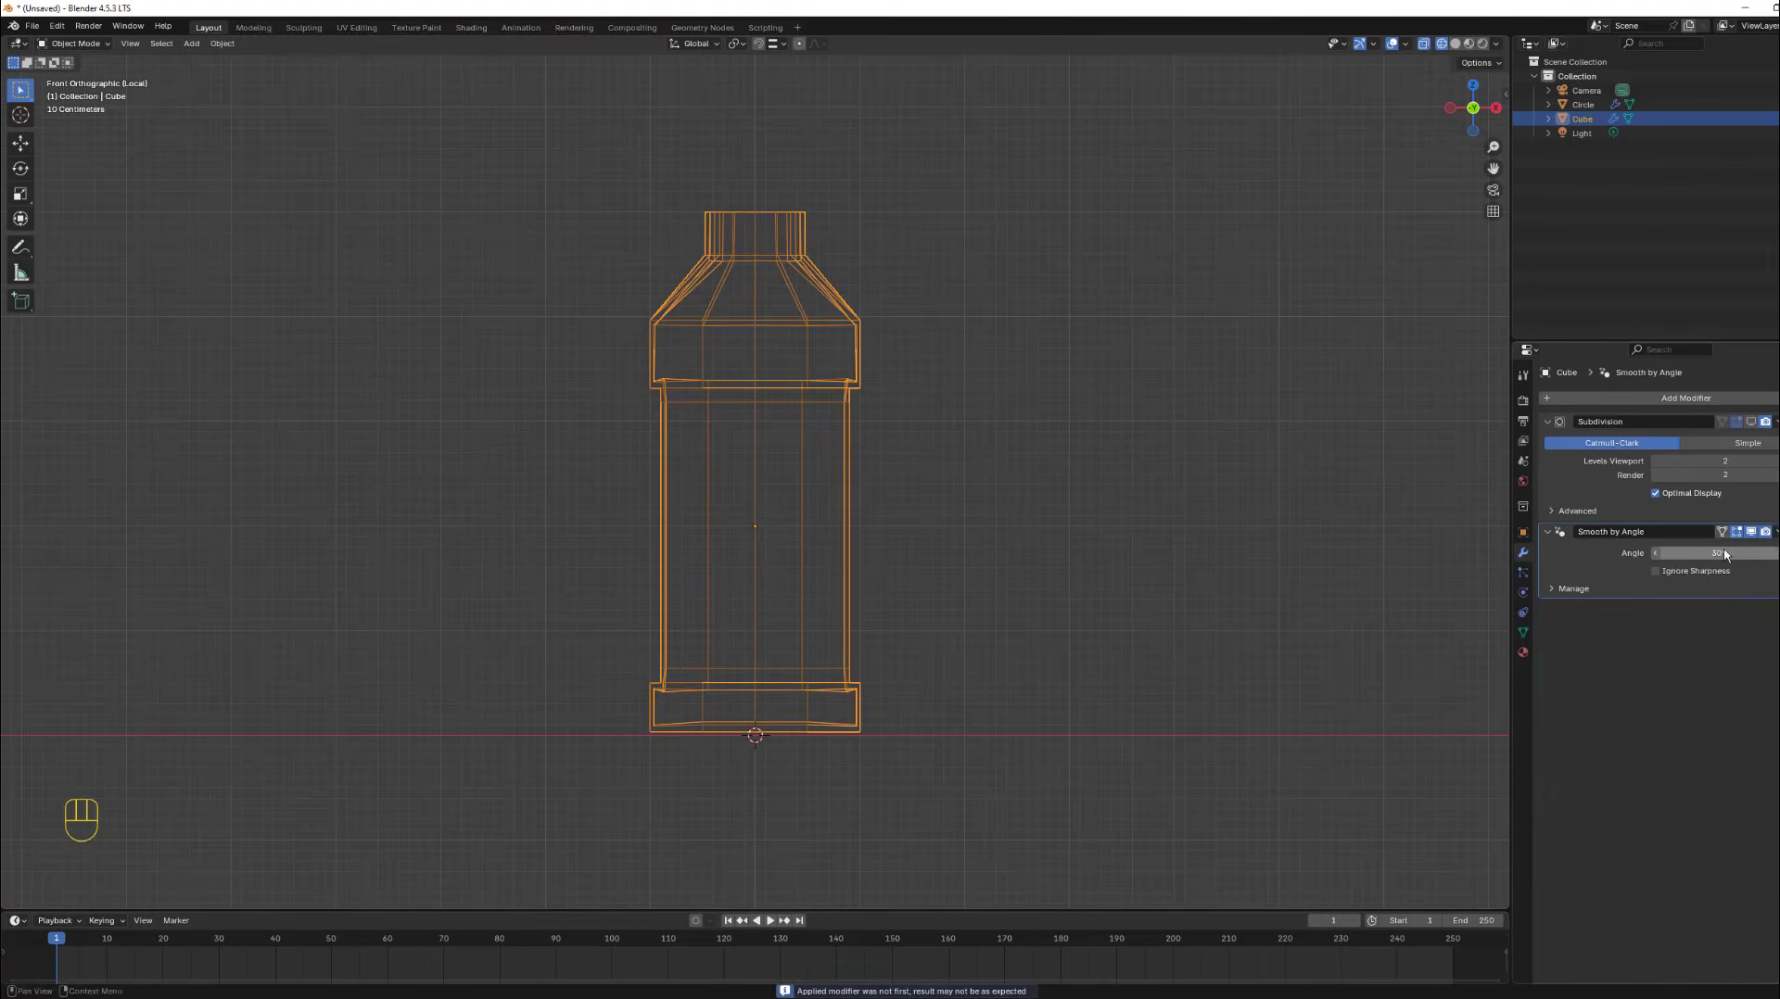
In solid shading, delete the face loops forming the rim and the inner wall of the bottle's neck.
click(1454, 45)
middle_drag(782, 424, 804, 354)
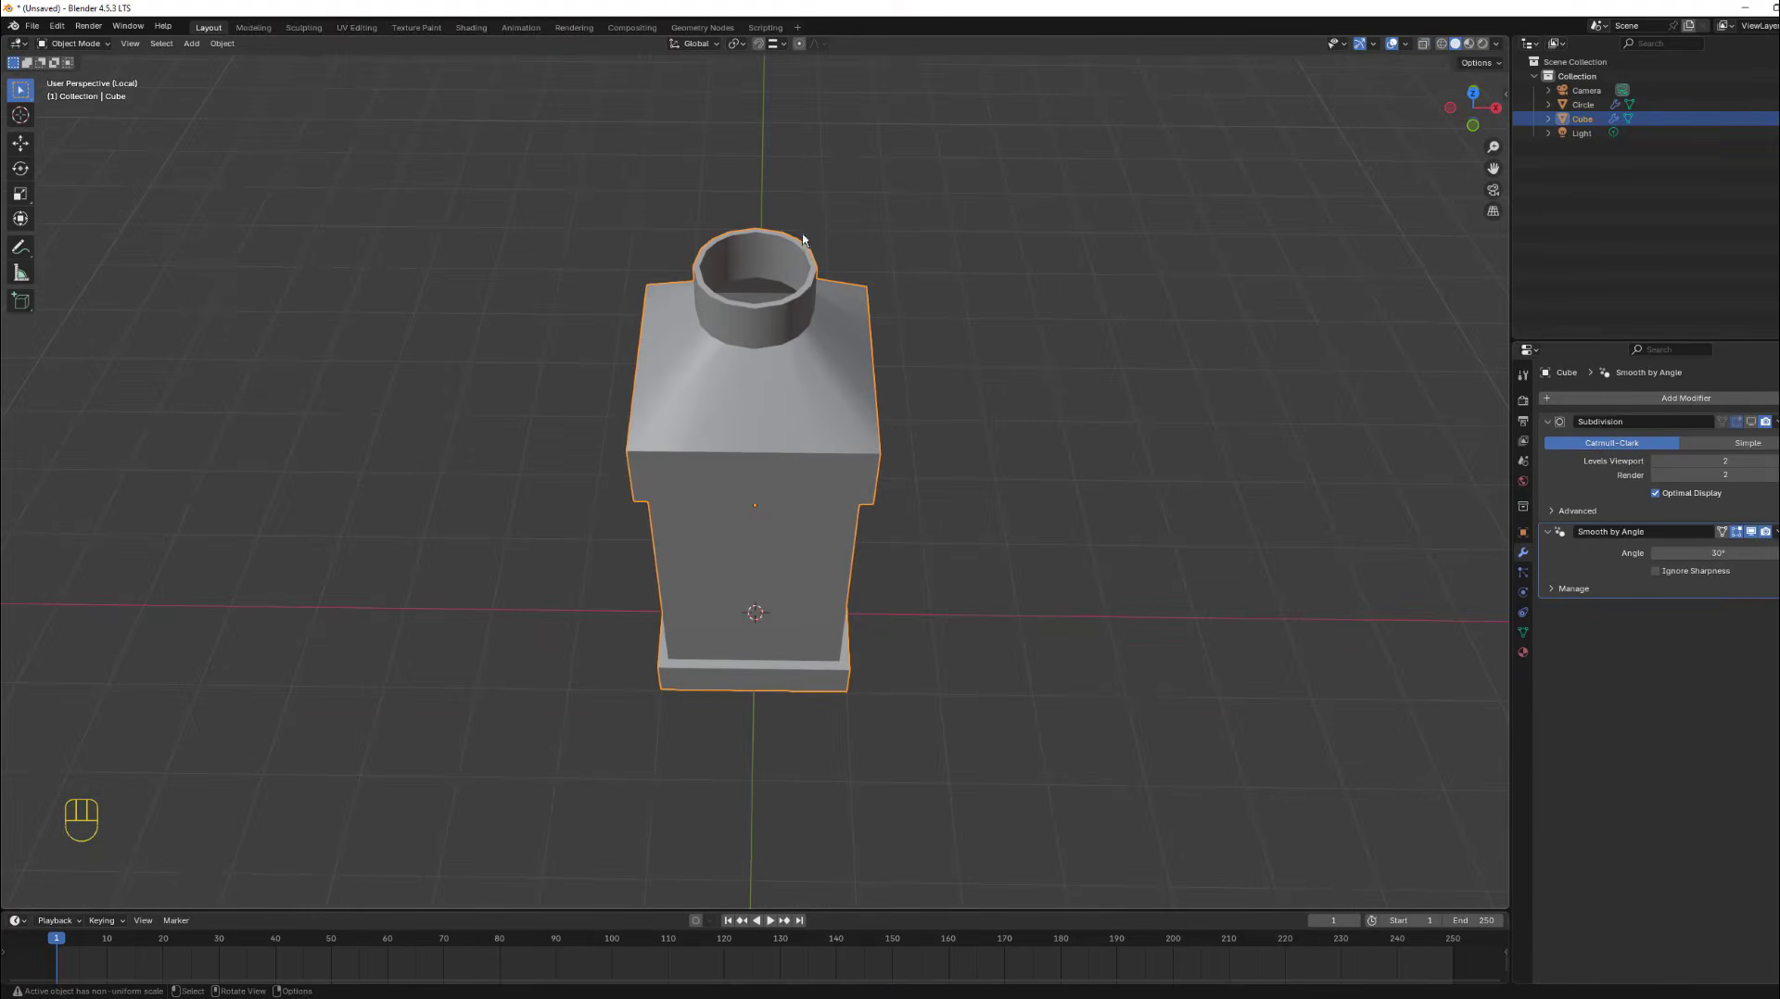
scroll(813, 270, up, 1)
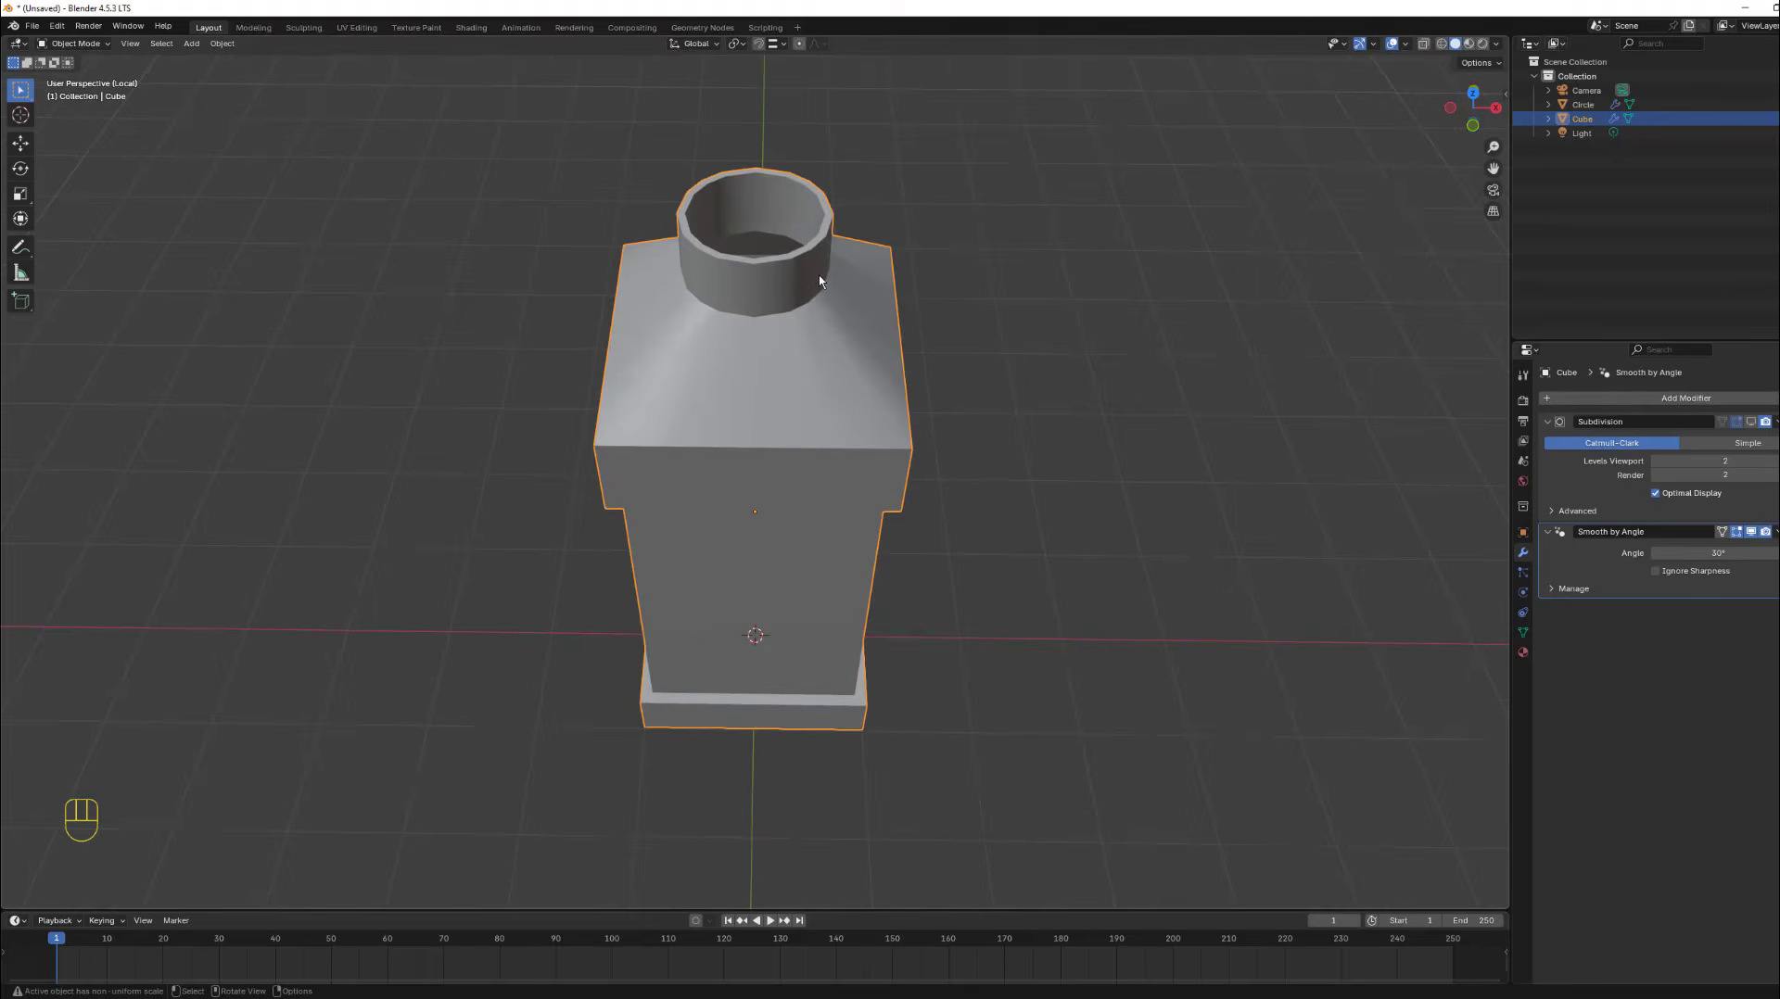
key(Tab)
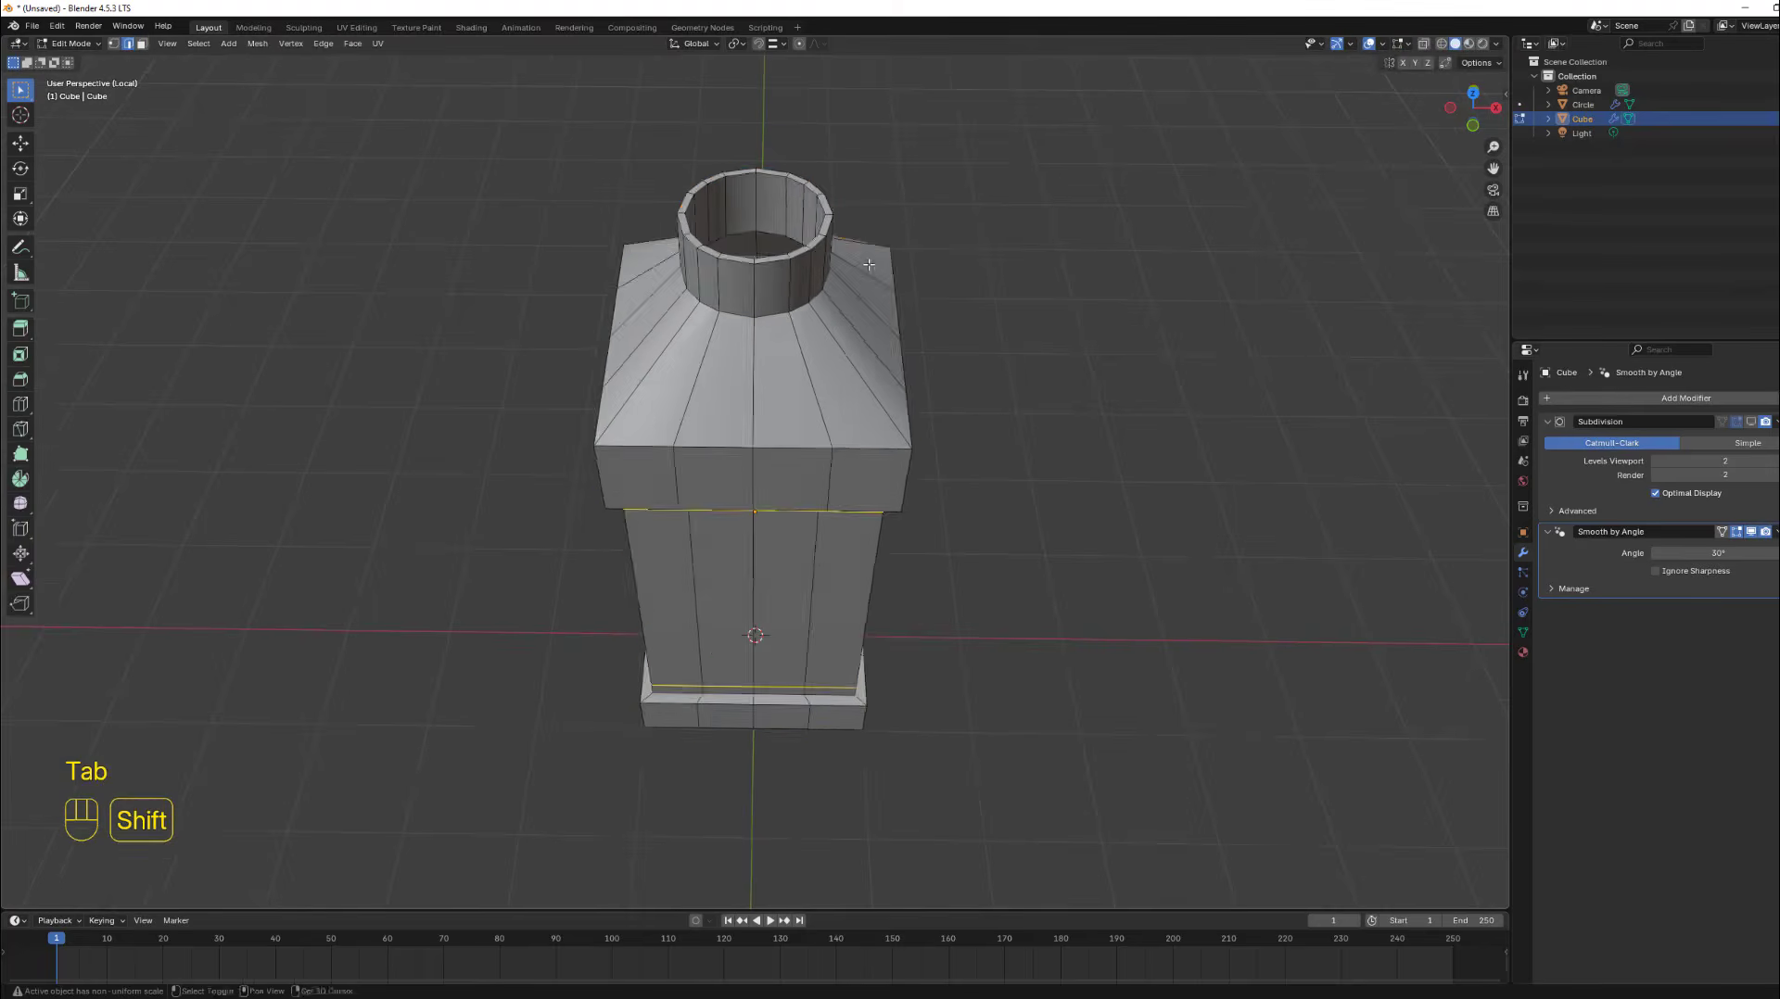
shift+middle_drag(819, 281, 804, 391)
scroll(804, 391, up, 4)
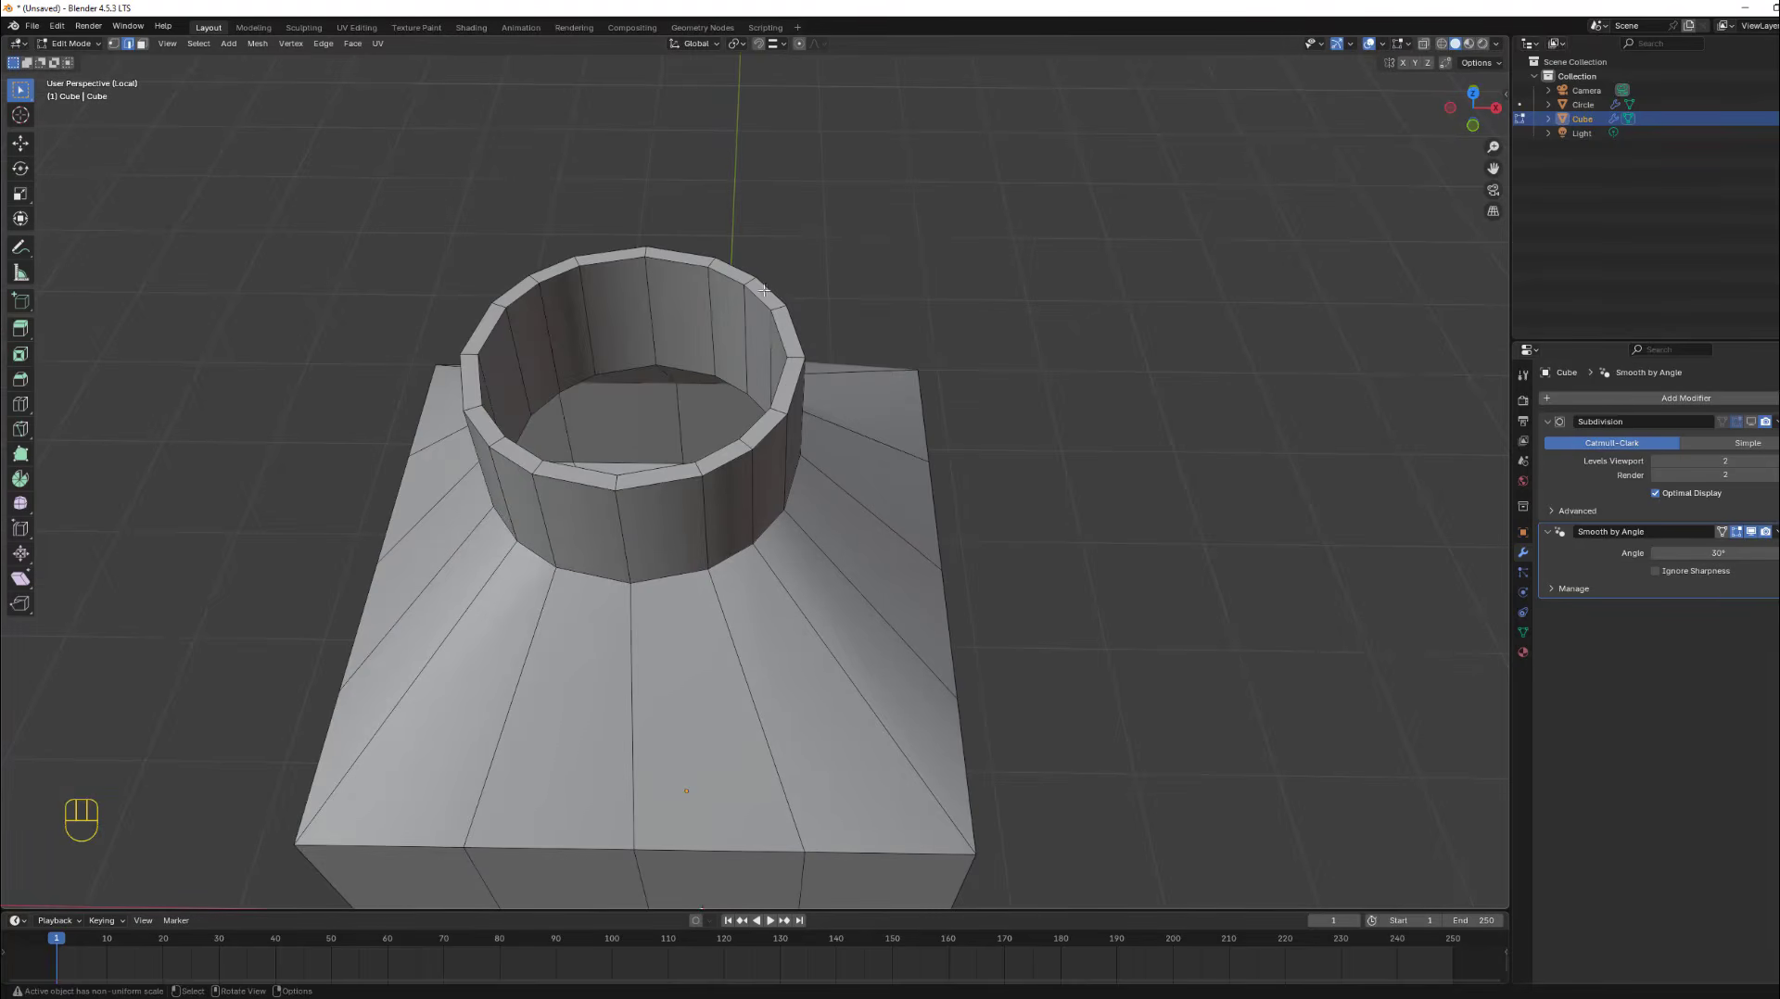
click(144, 46)
key(alt)
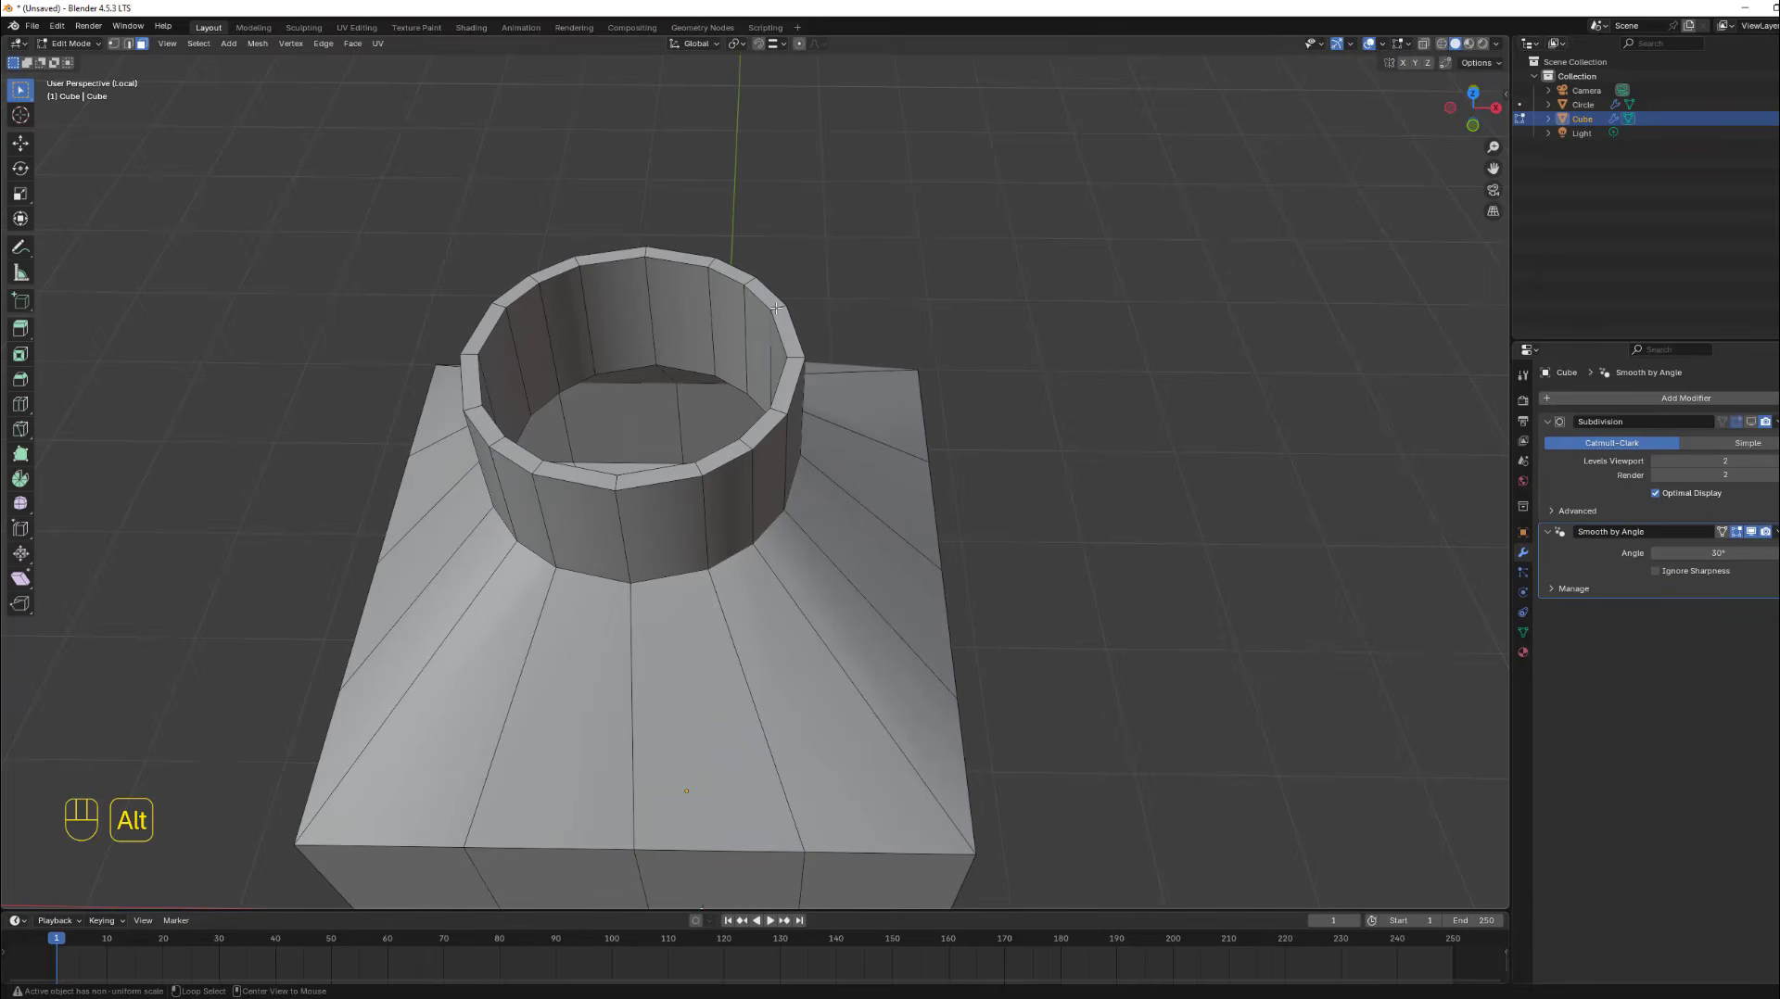
alt+click(774, 307)
key(shift)
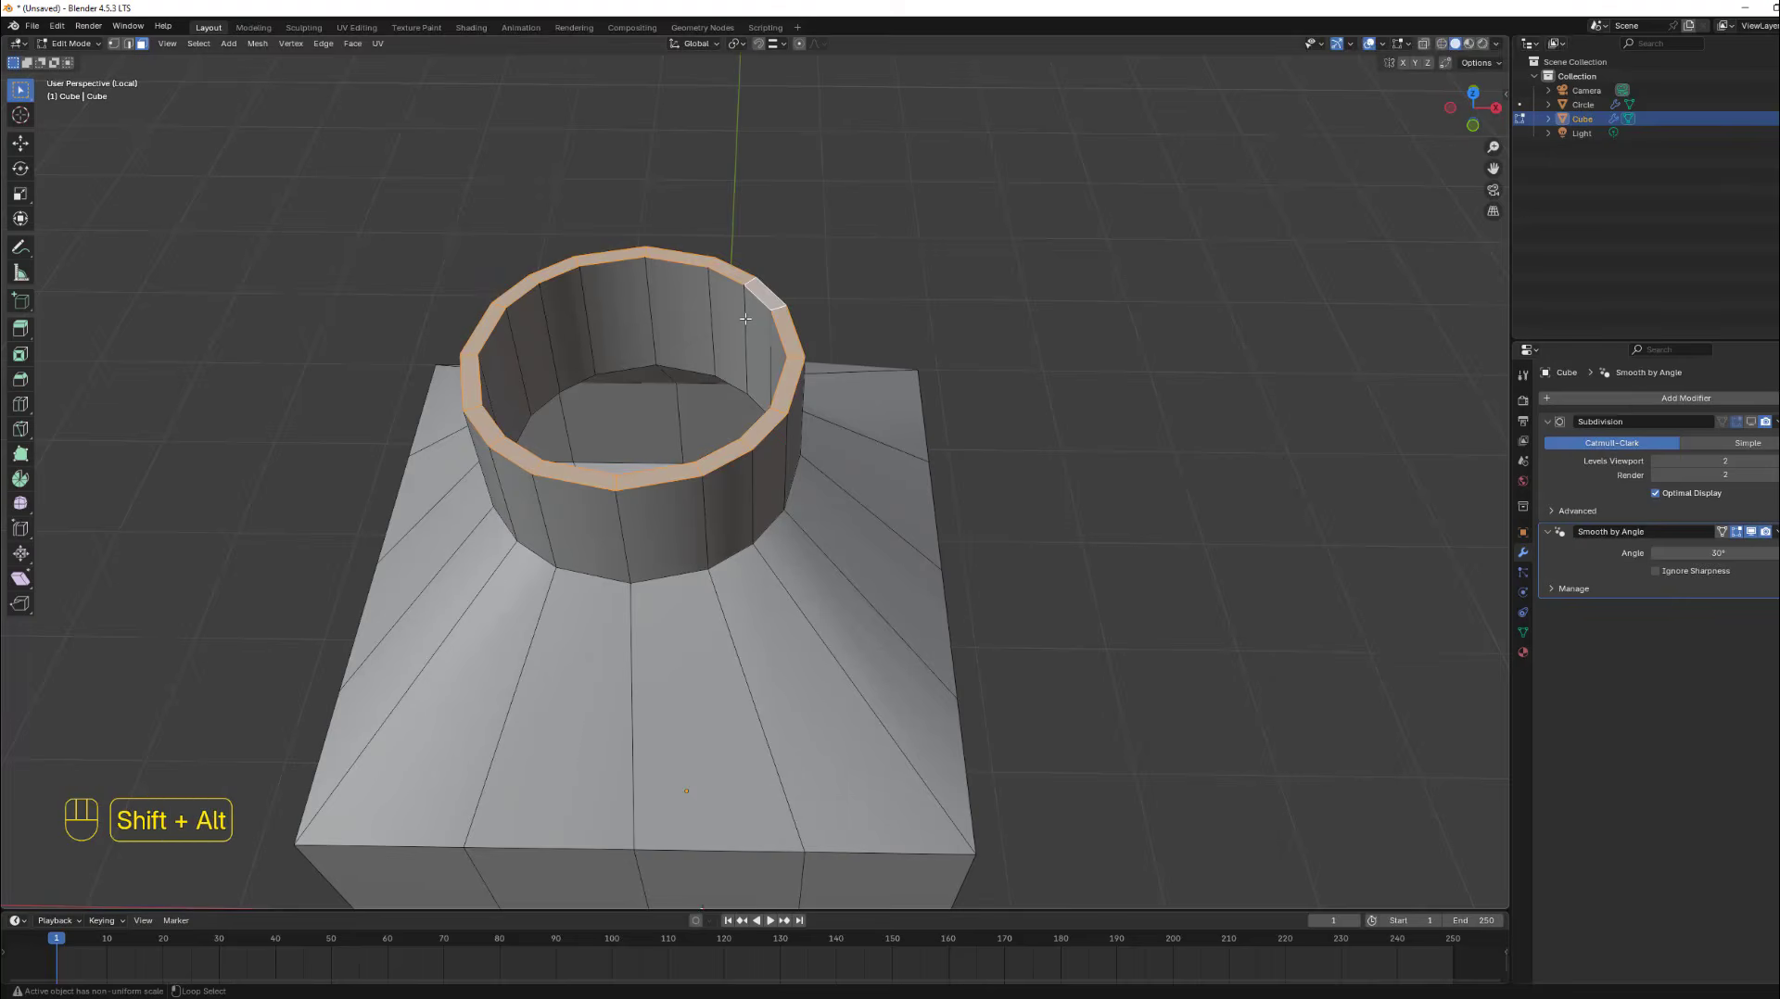
alt+shift+click(745, 318)
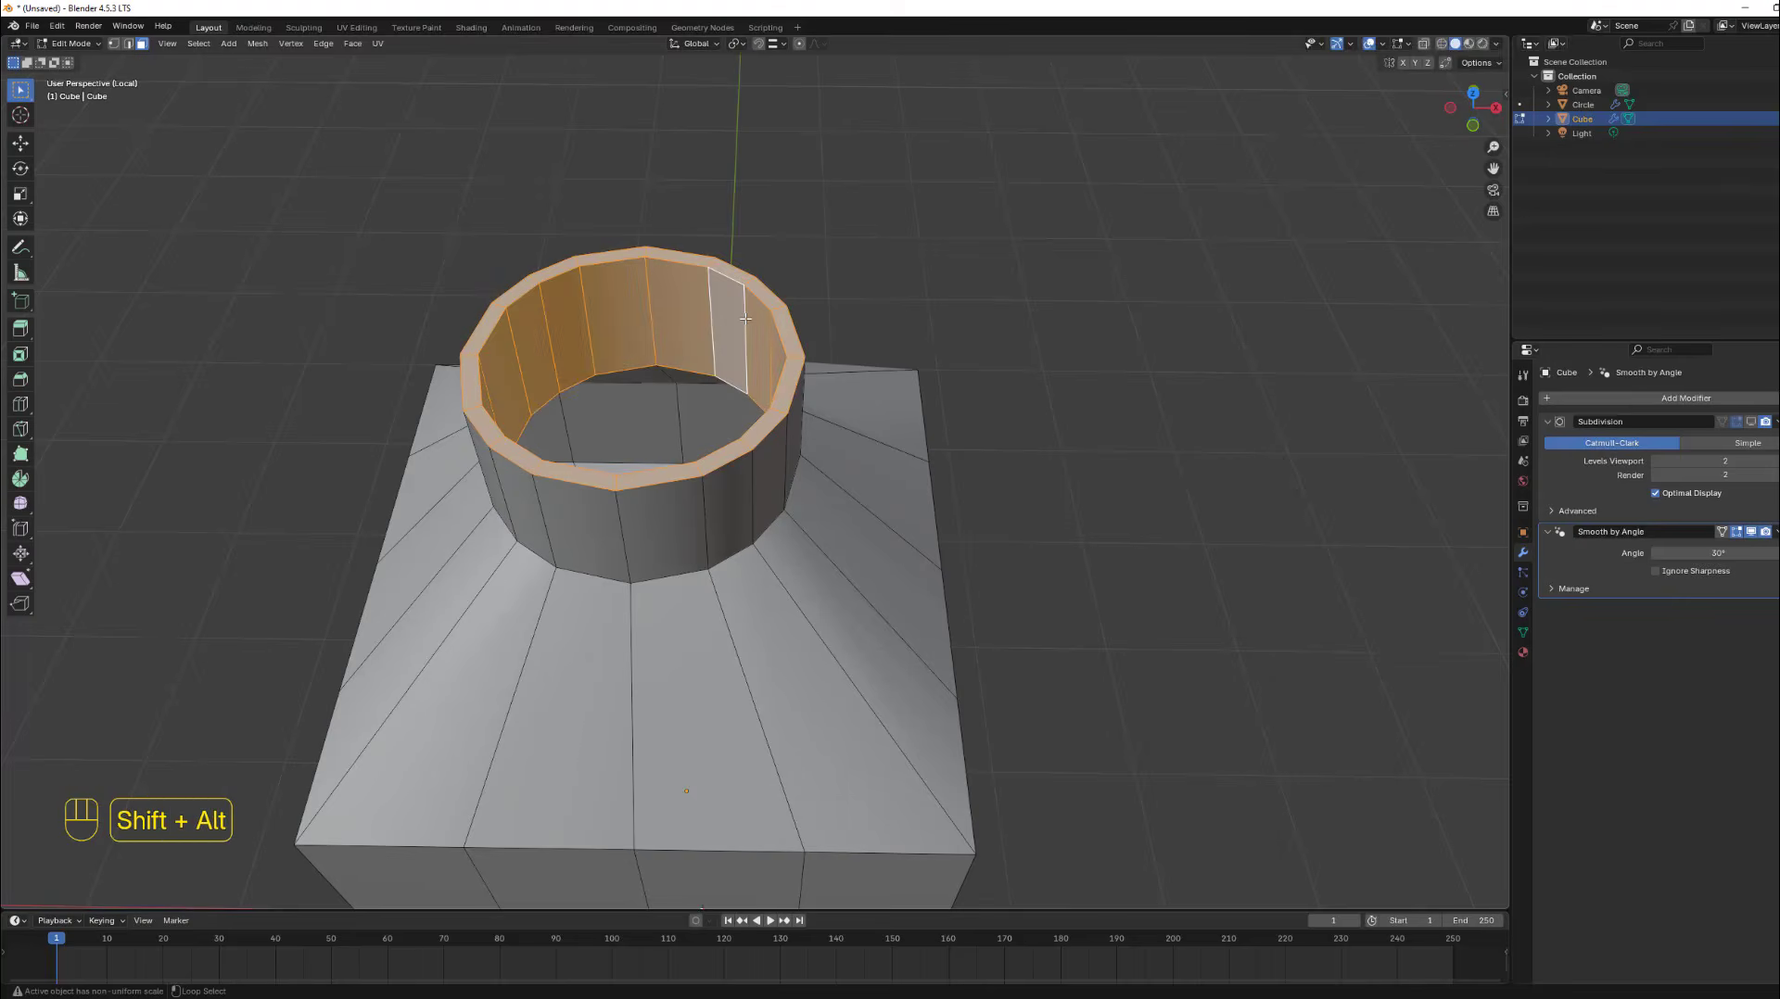
key(x)
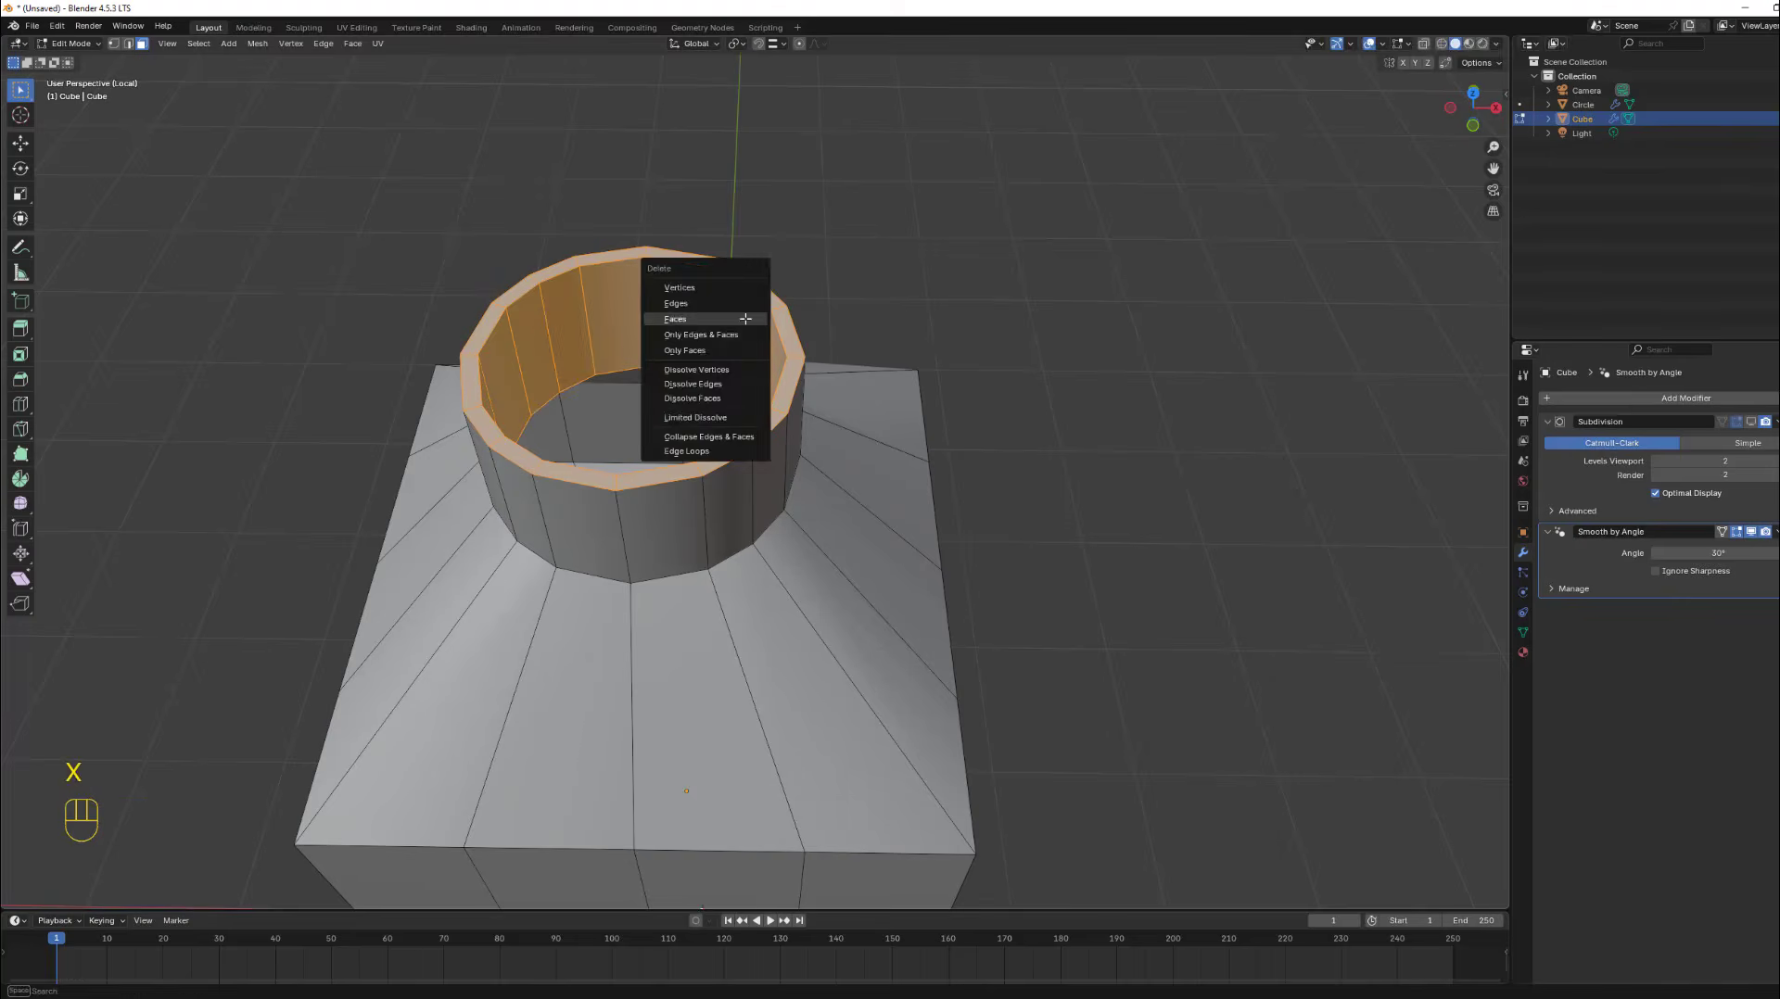
click(746, 321)
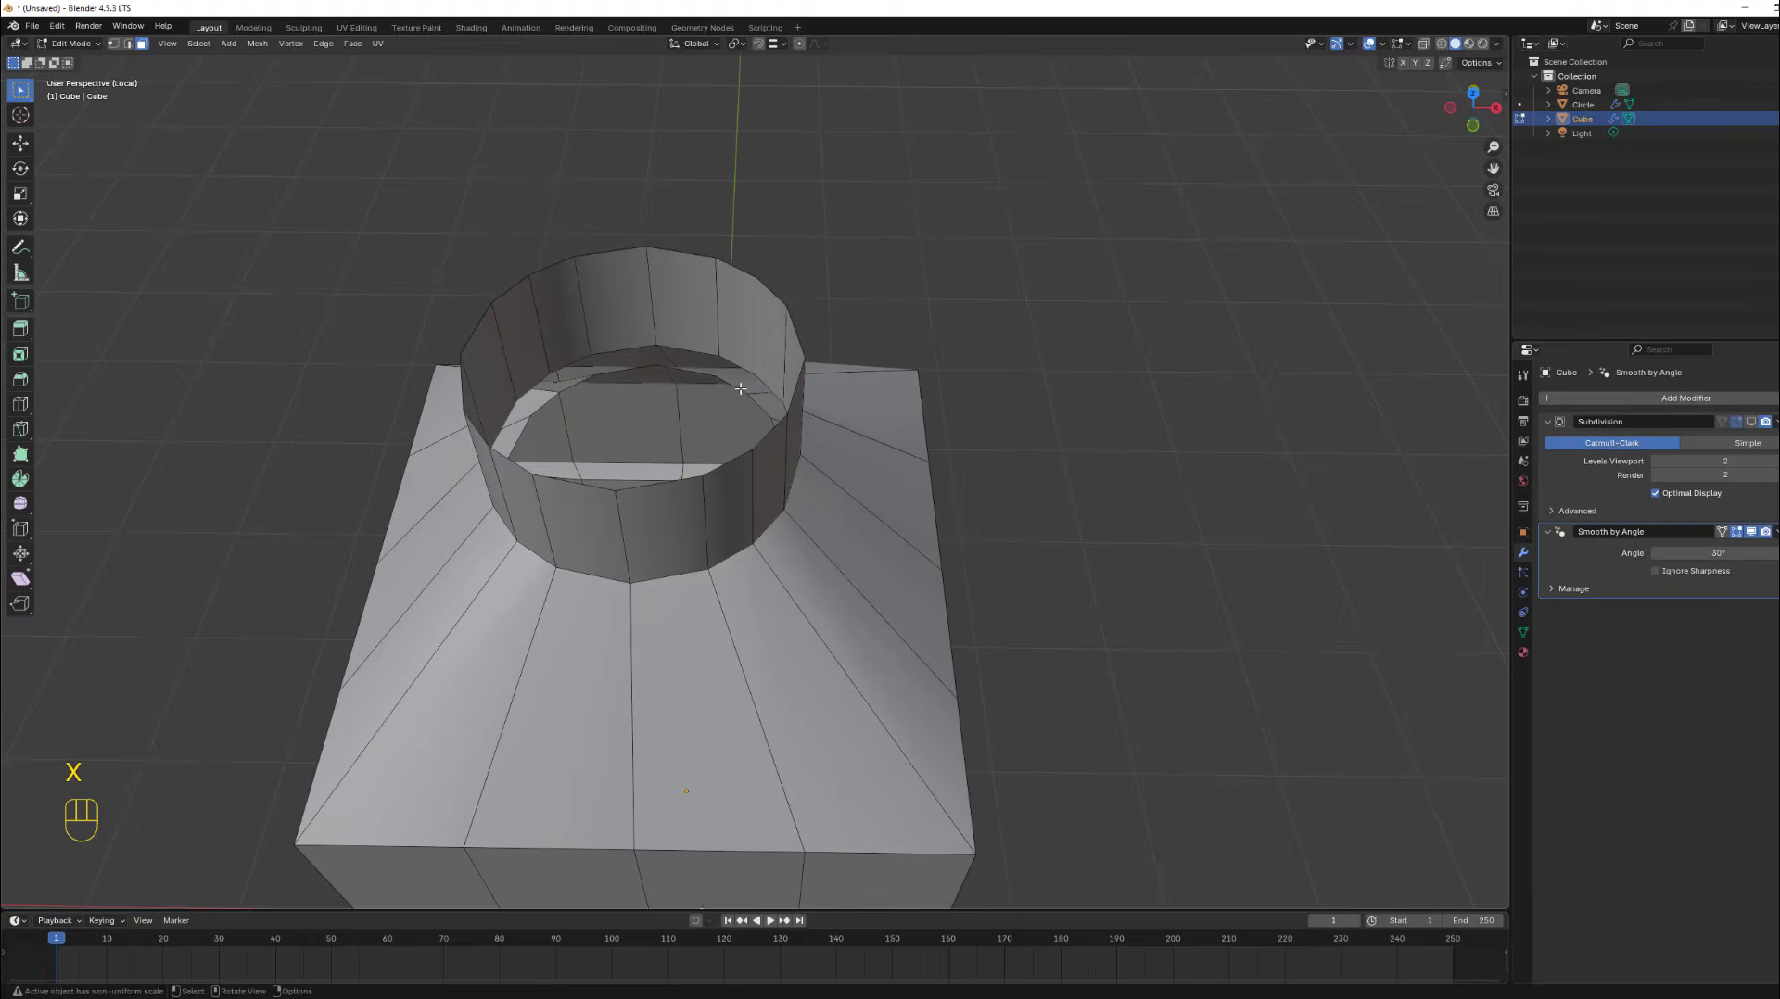
Select the whole linked outer shell of the bottle and hide it, leaving only the inner shell.
mouse_move(741, 389)
middle_down()
mouse_move(742, 422)
mouse_move(742, 339)
mouse_move(749, 366)
middle_up()
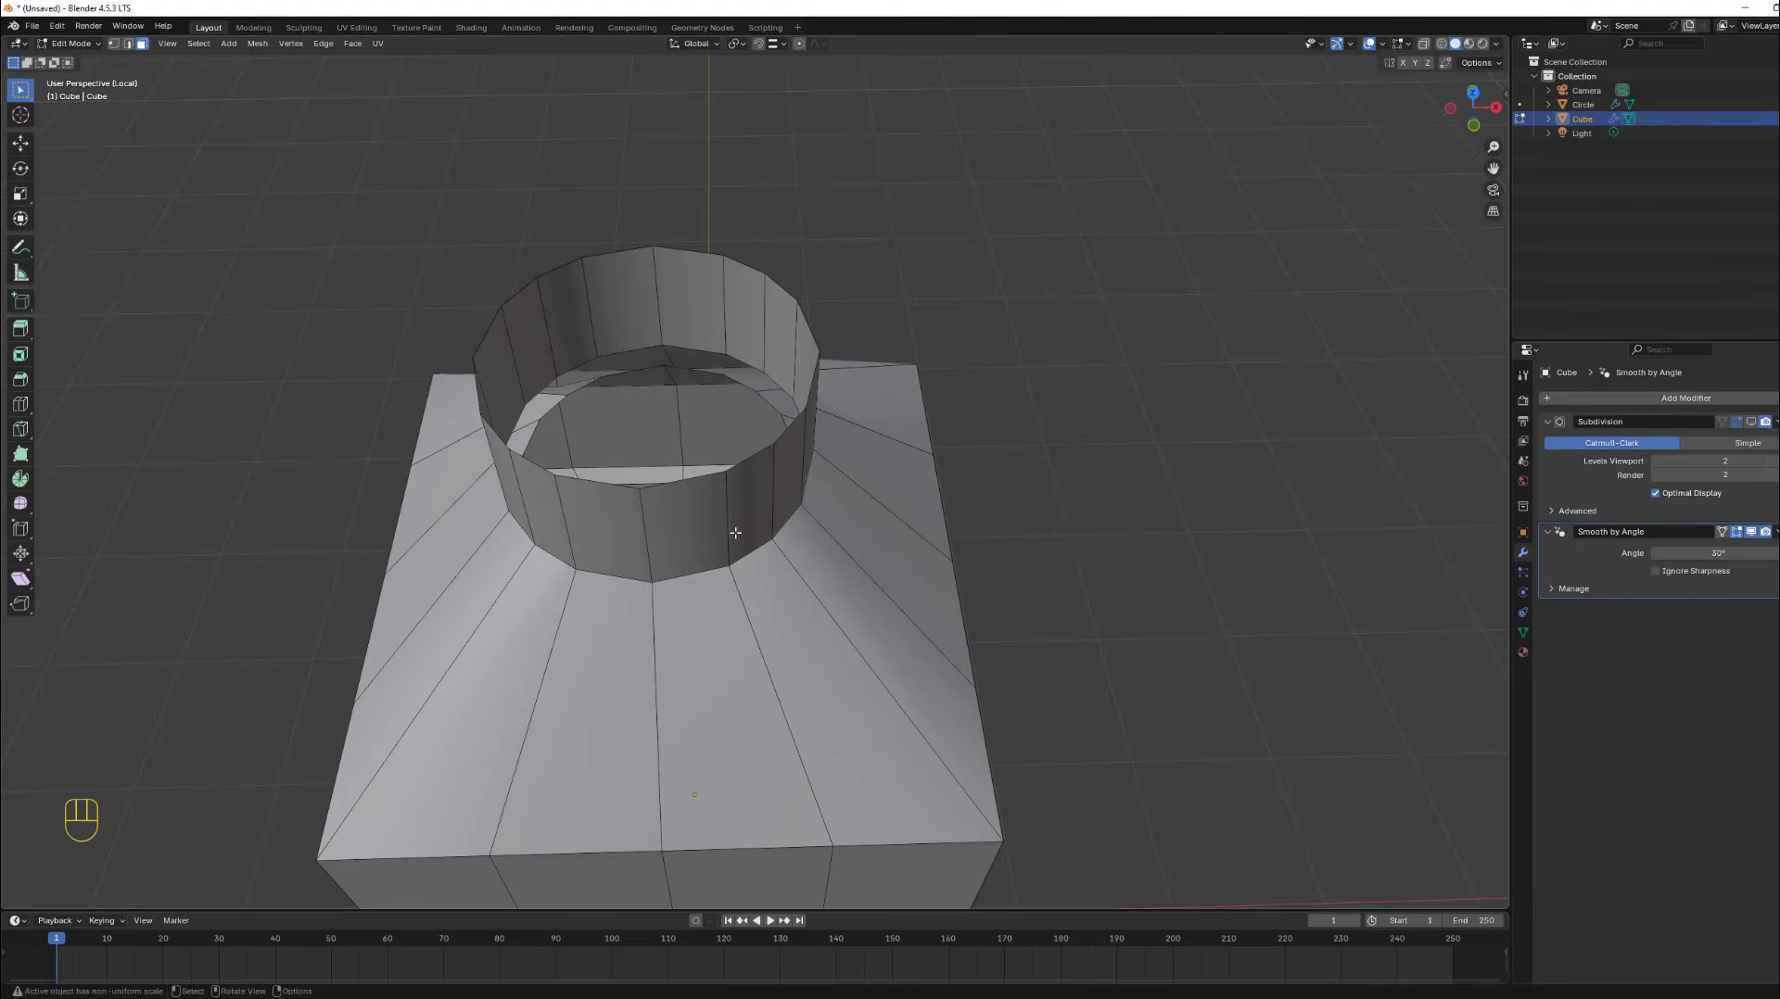
click(701, 508)
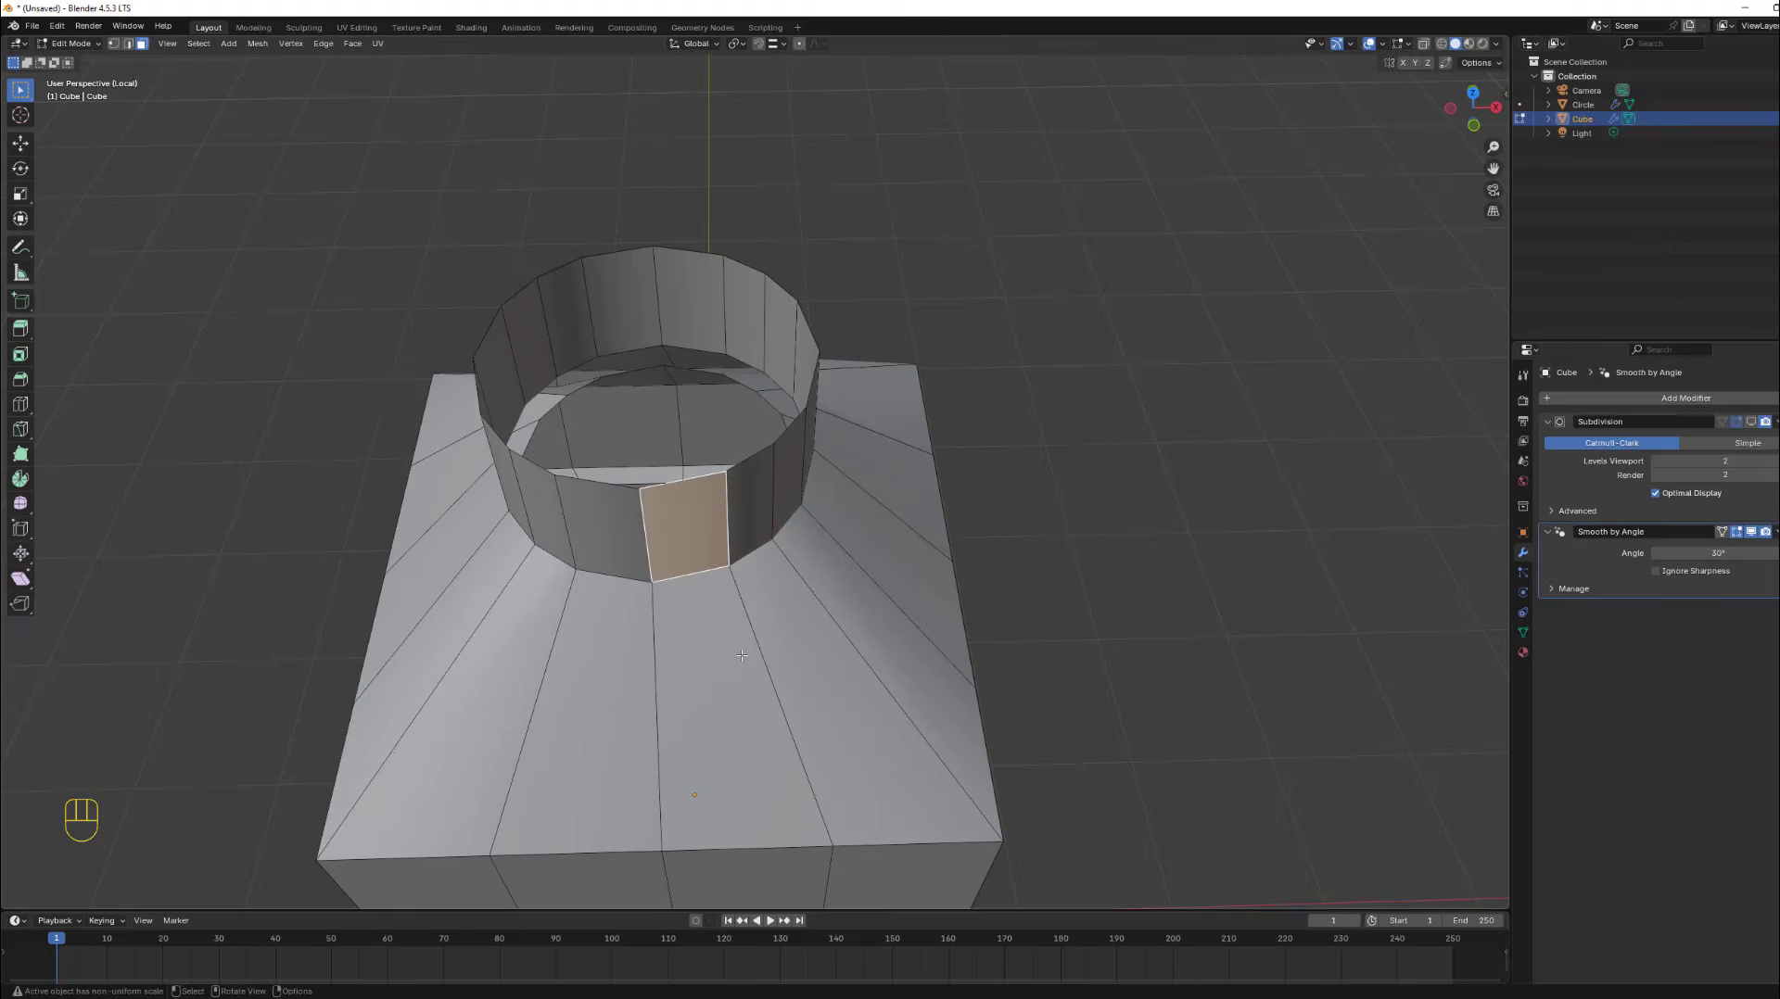
key(l)
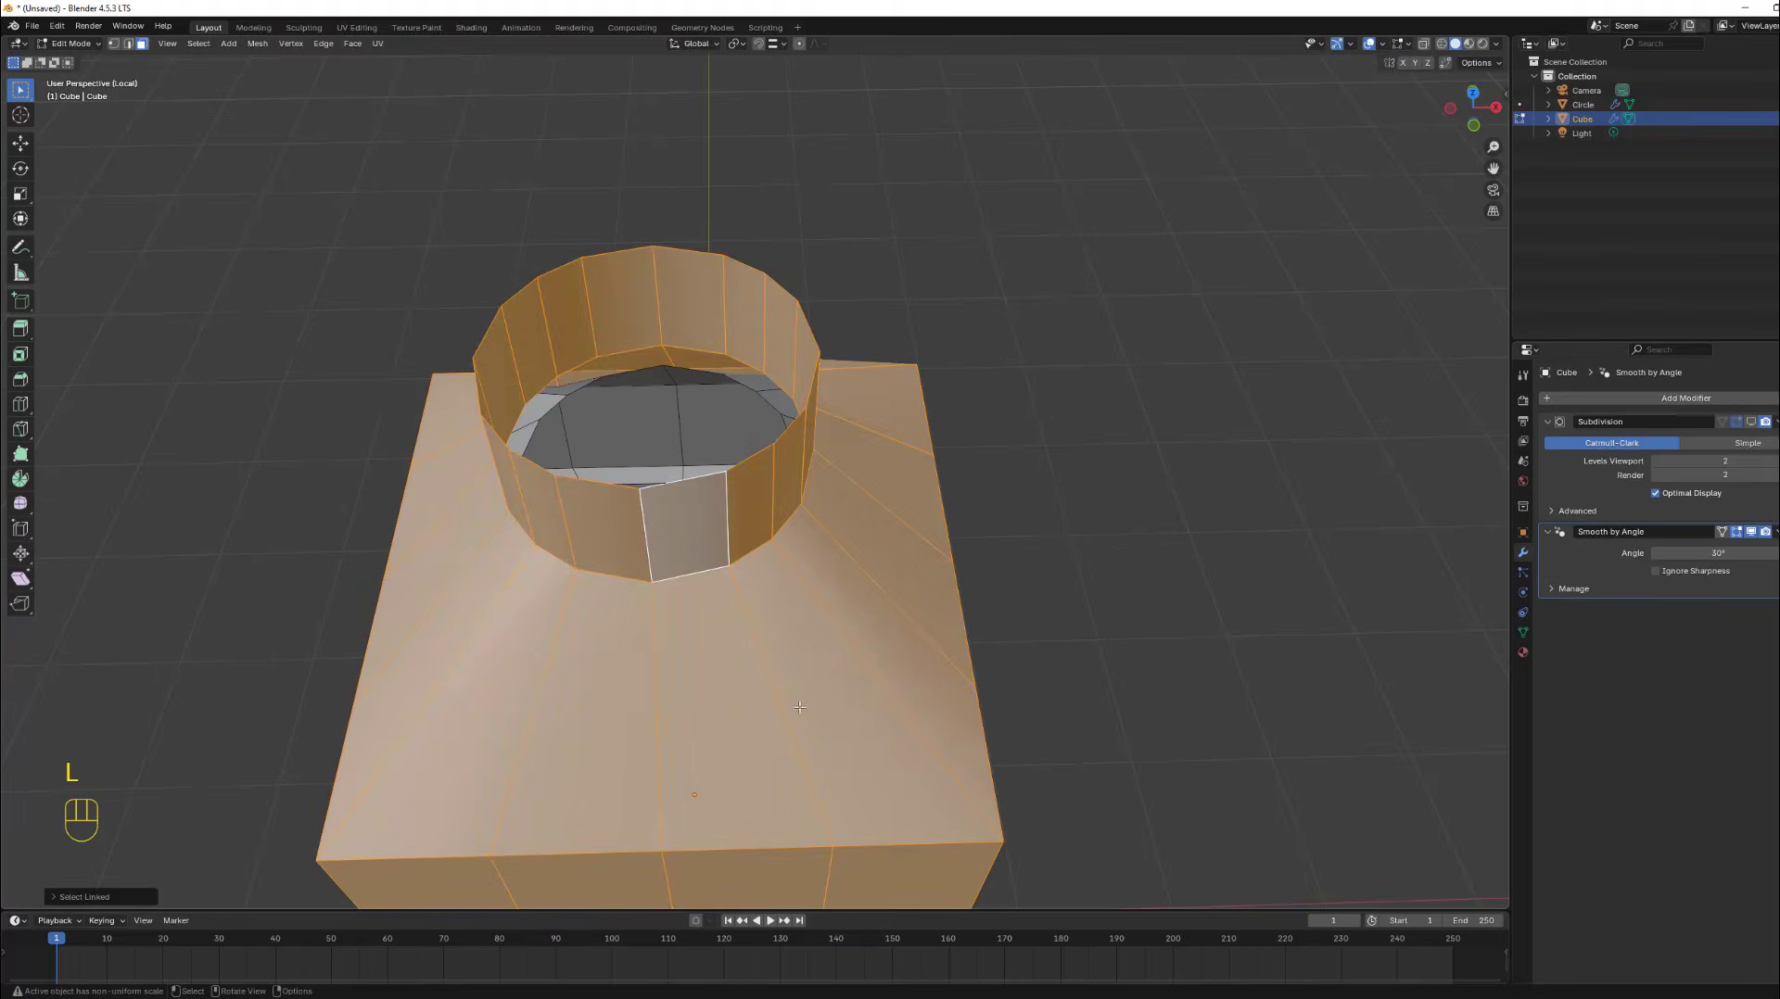
key(h)
middle_drag(808, 579, 830, 547)
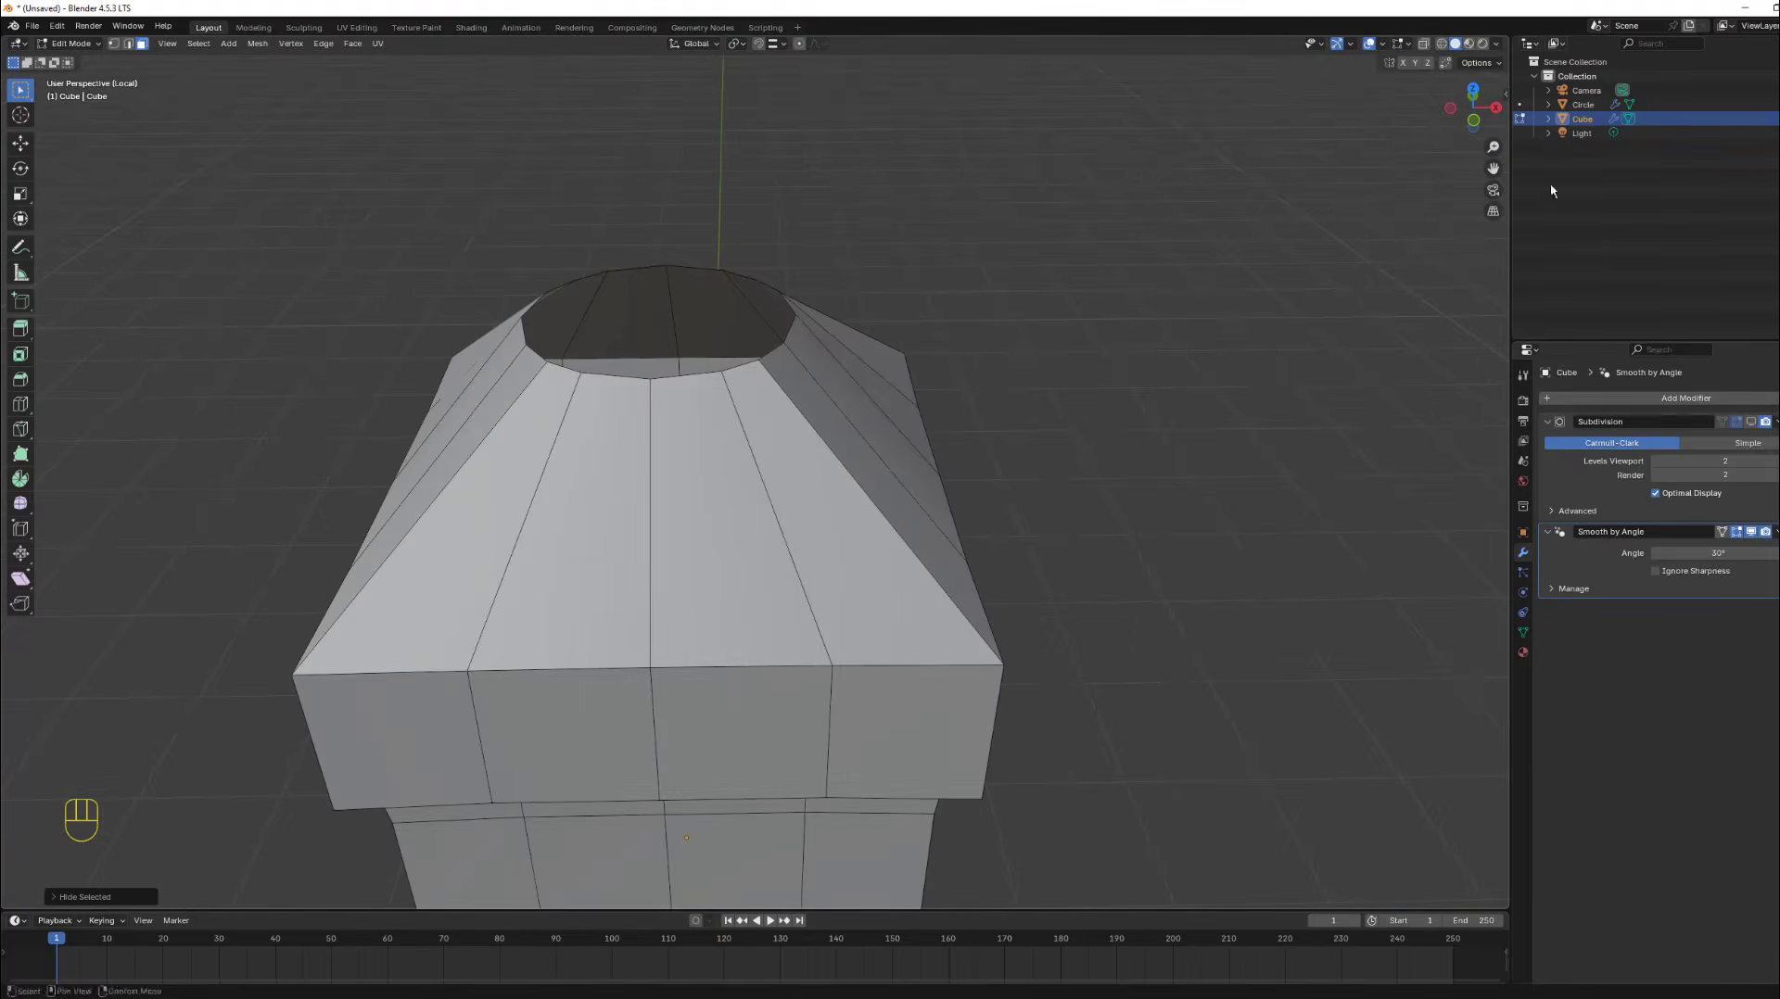
In front view, add one horizontal loop cut midway up the inner shell's sloped shoulder.
click(1473, 121)
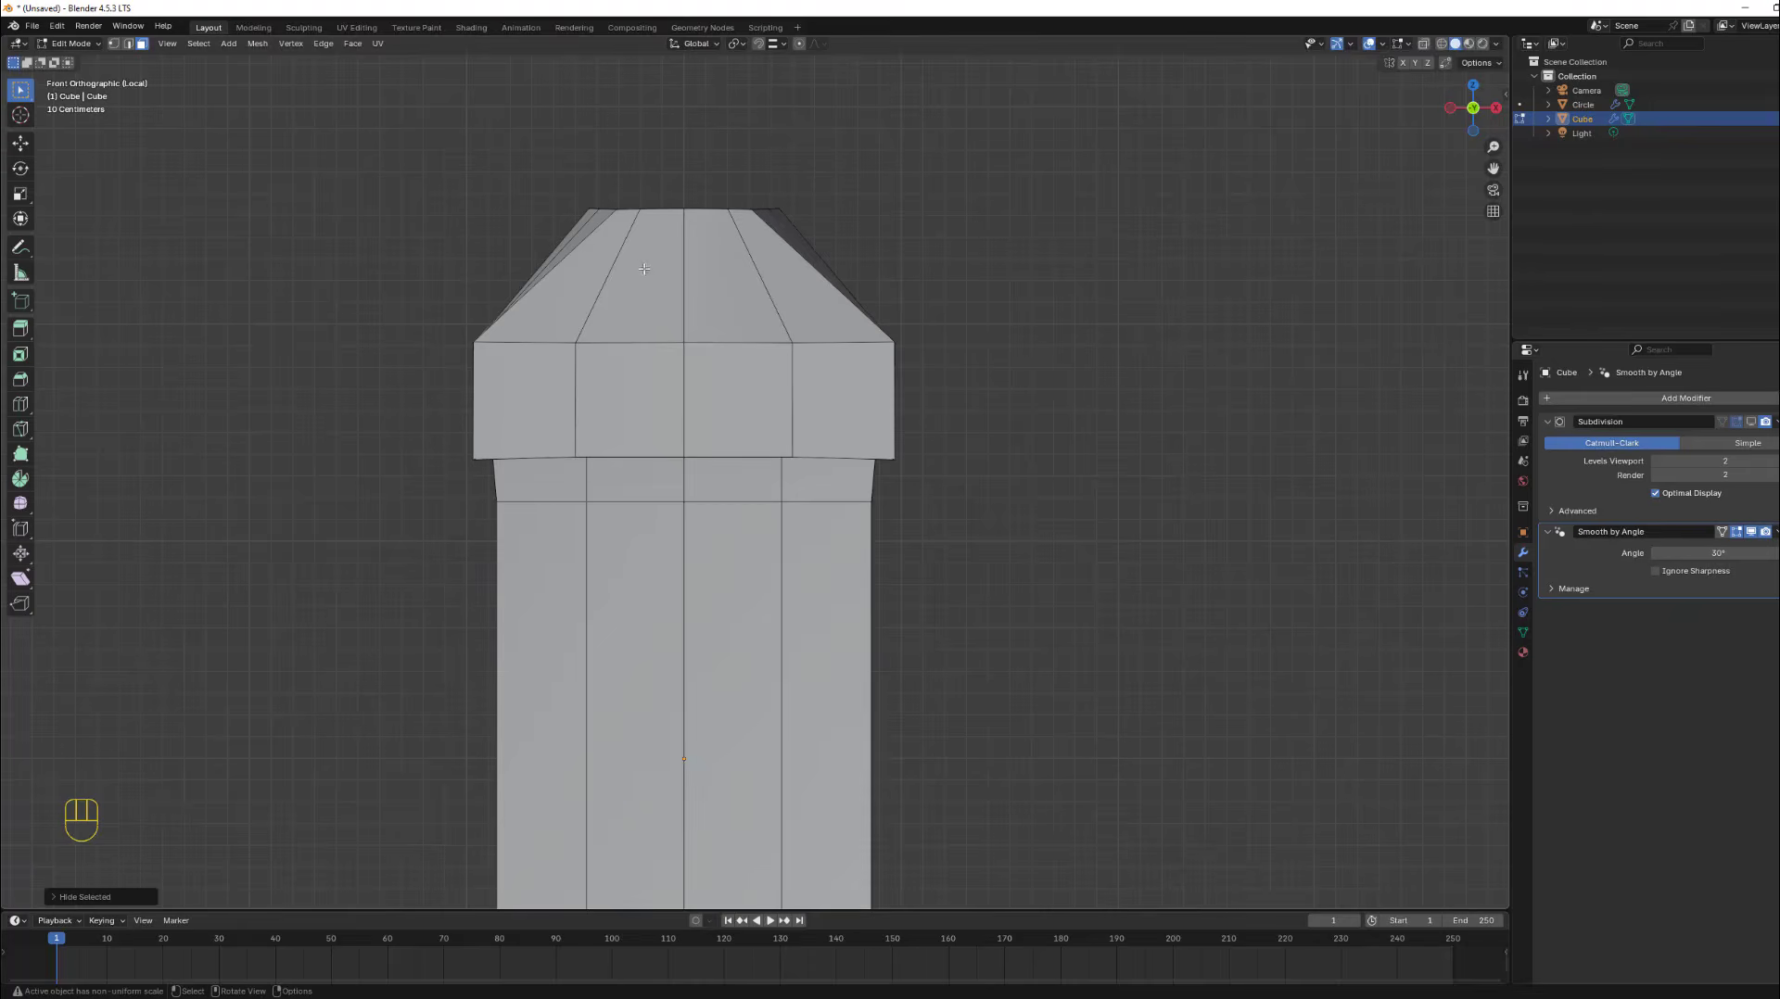
key(ctrl)
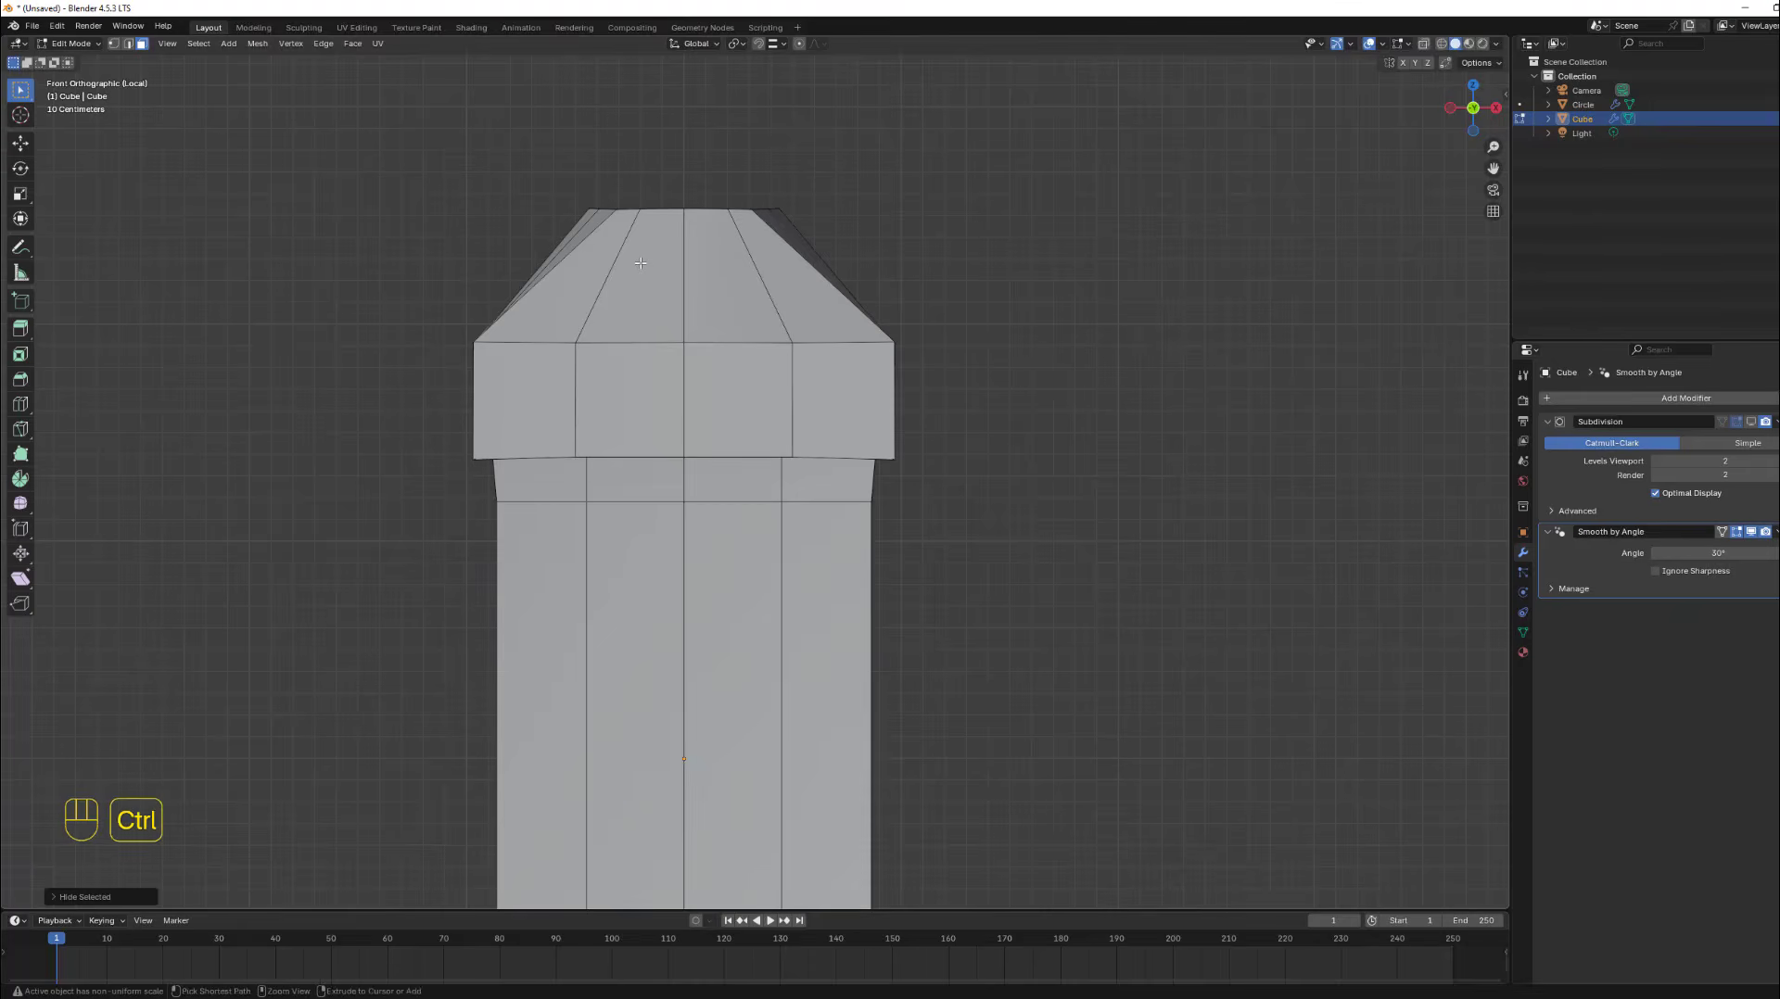
key(ctrl+r)
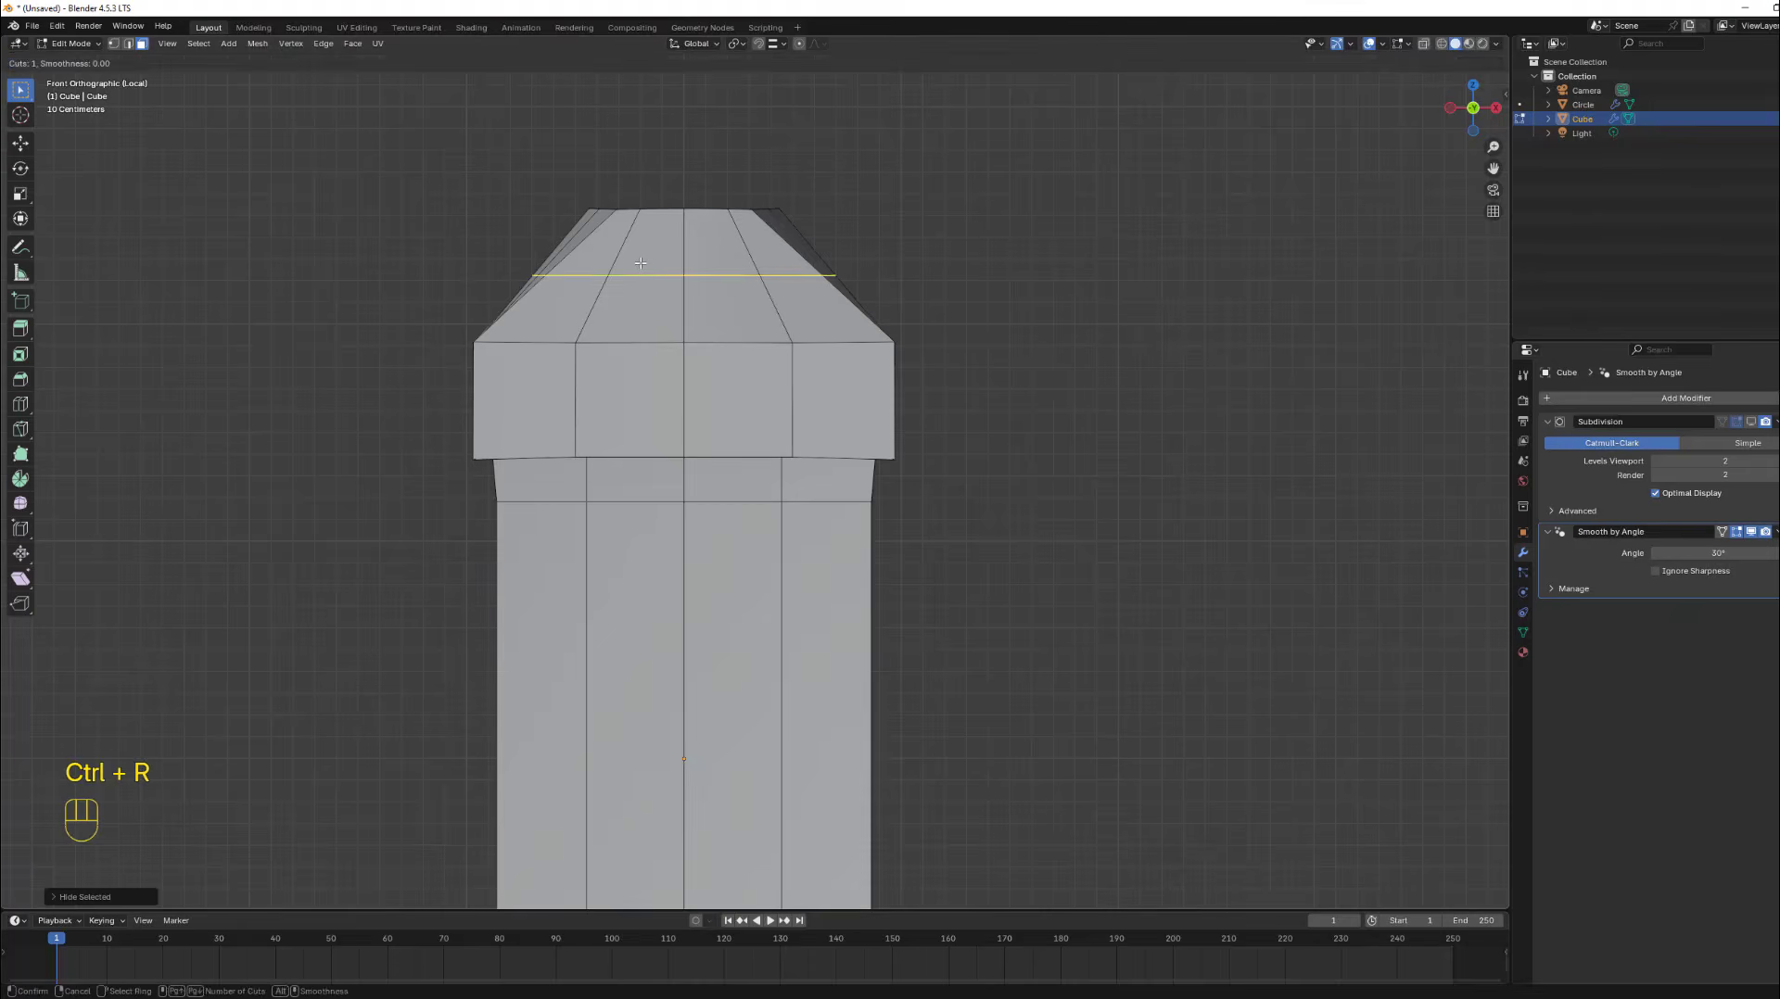
click(641, 263)
click(640, 263)
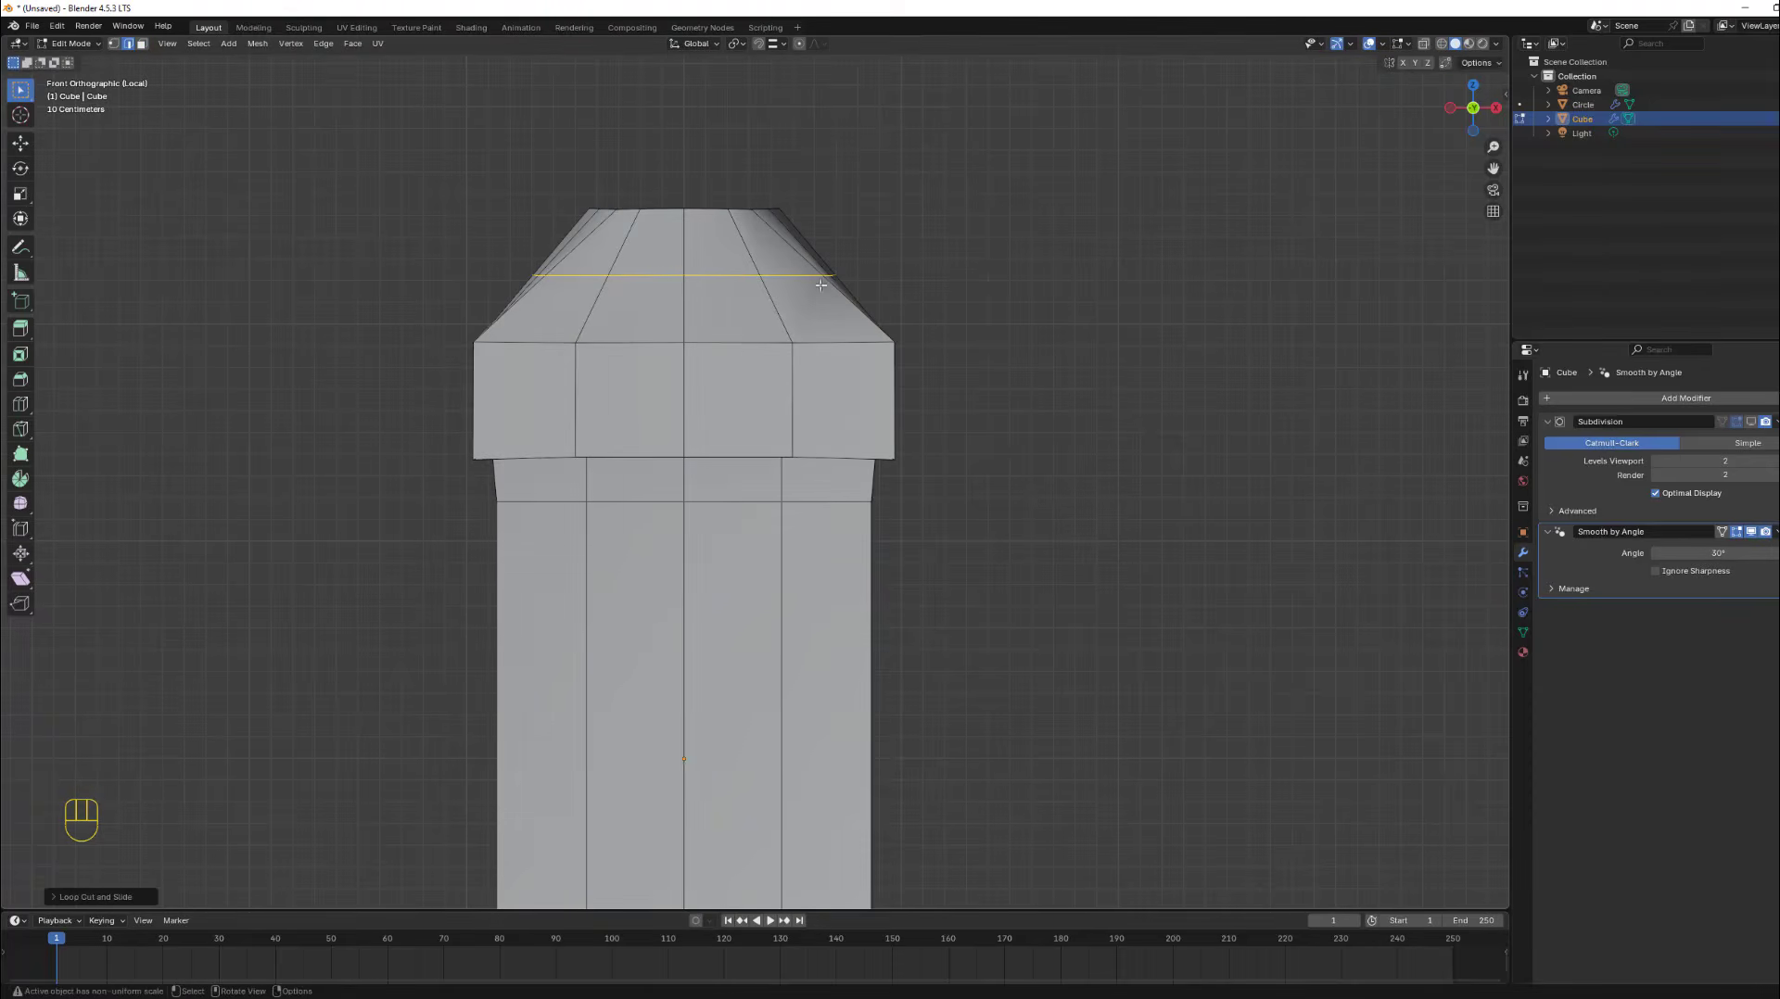
In wireframe, delete all vertices of the inner shell's top ring above the new loop.
click(117, 49)
drag(357, 133, 1010, 252)
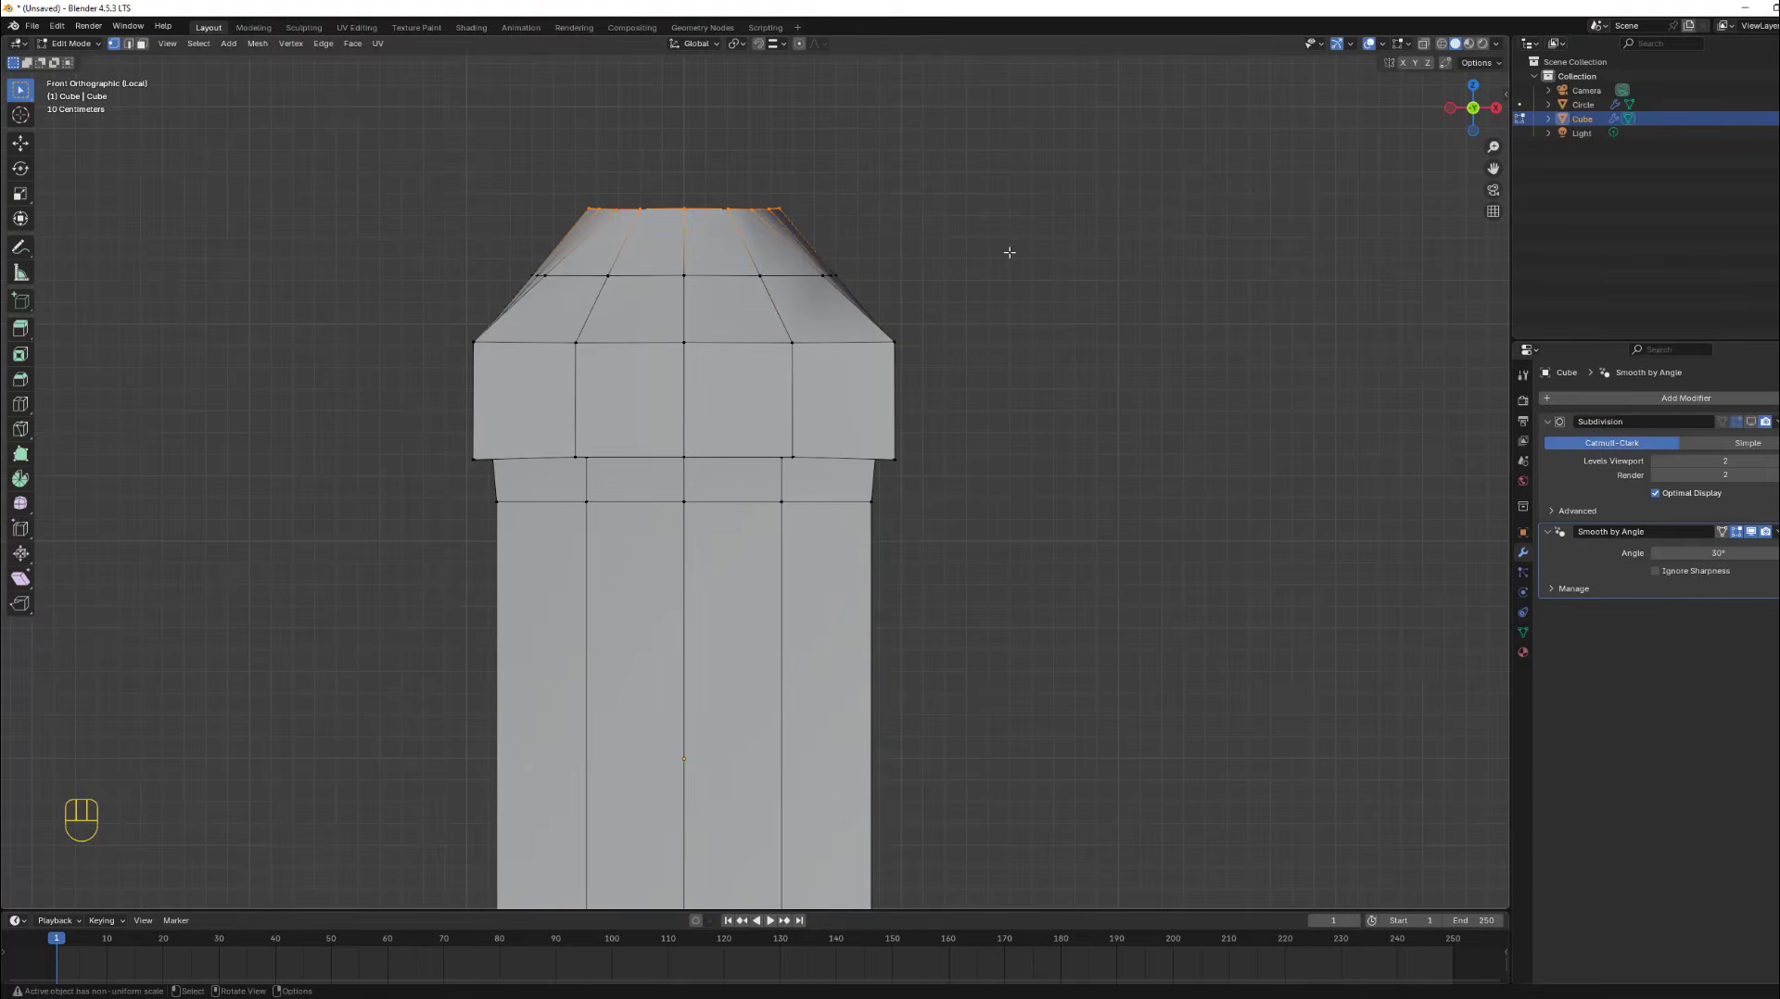
click(1441, 45)
drag(395, 172, 1083, 254)
key(x)
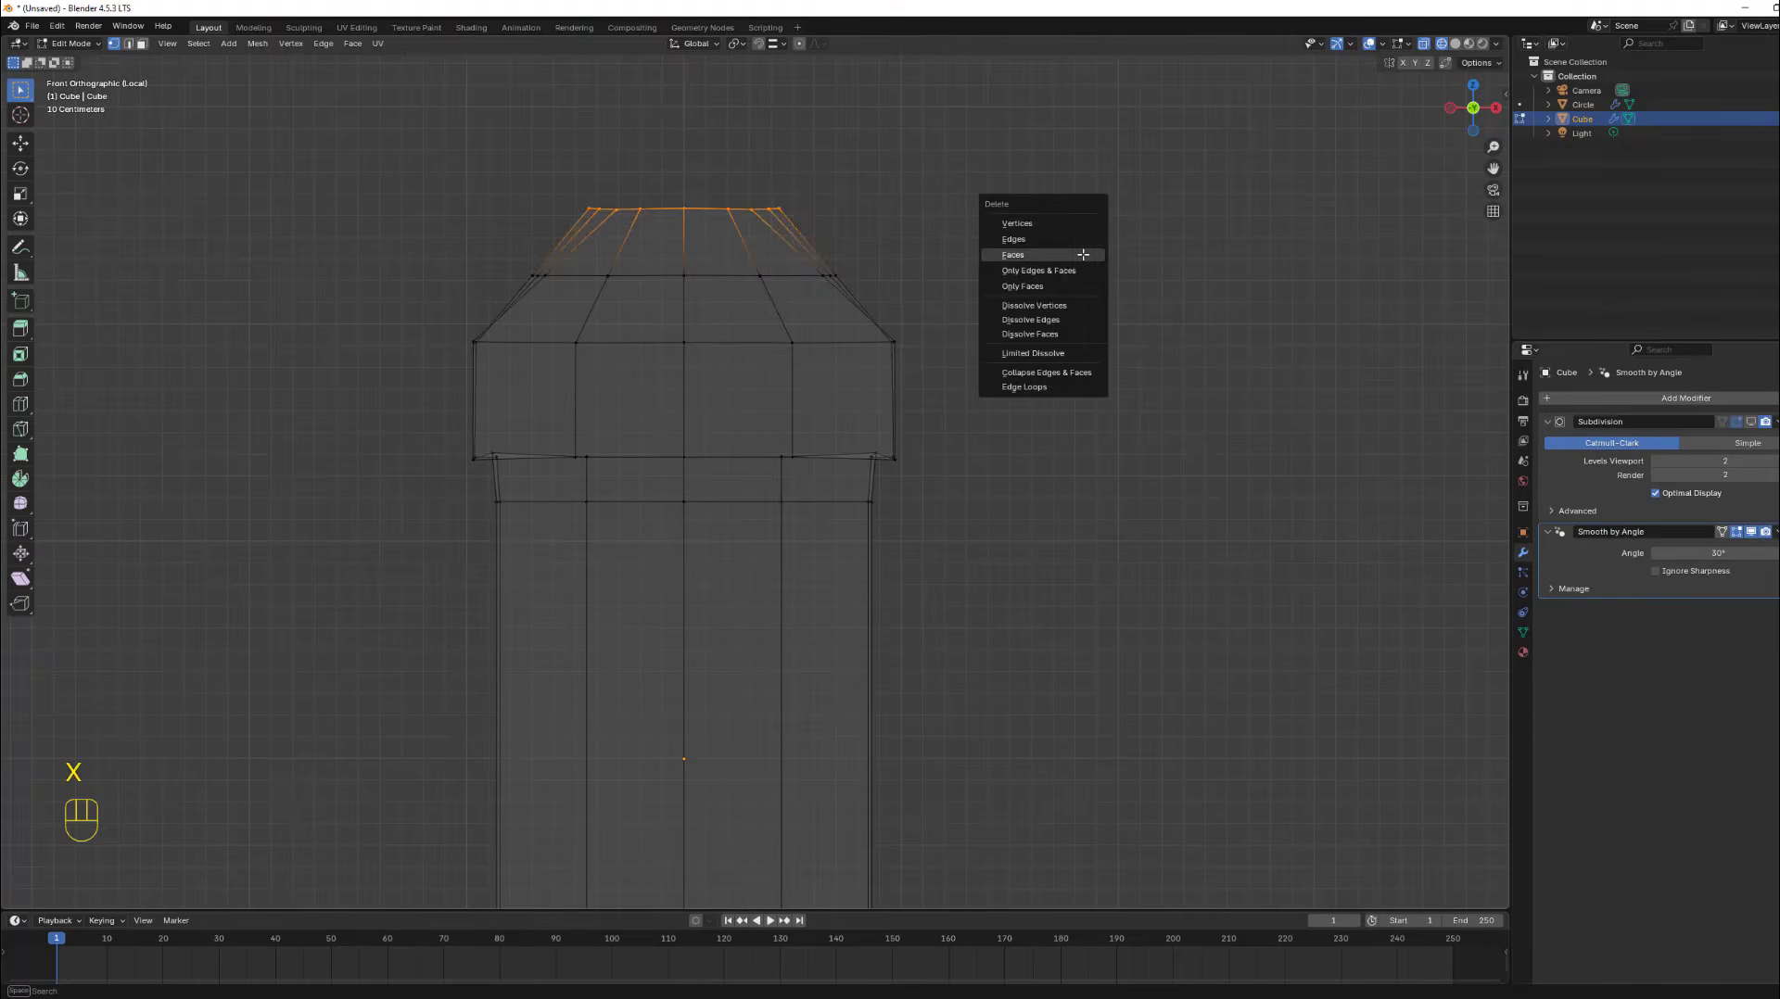
click(1060, 224)
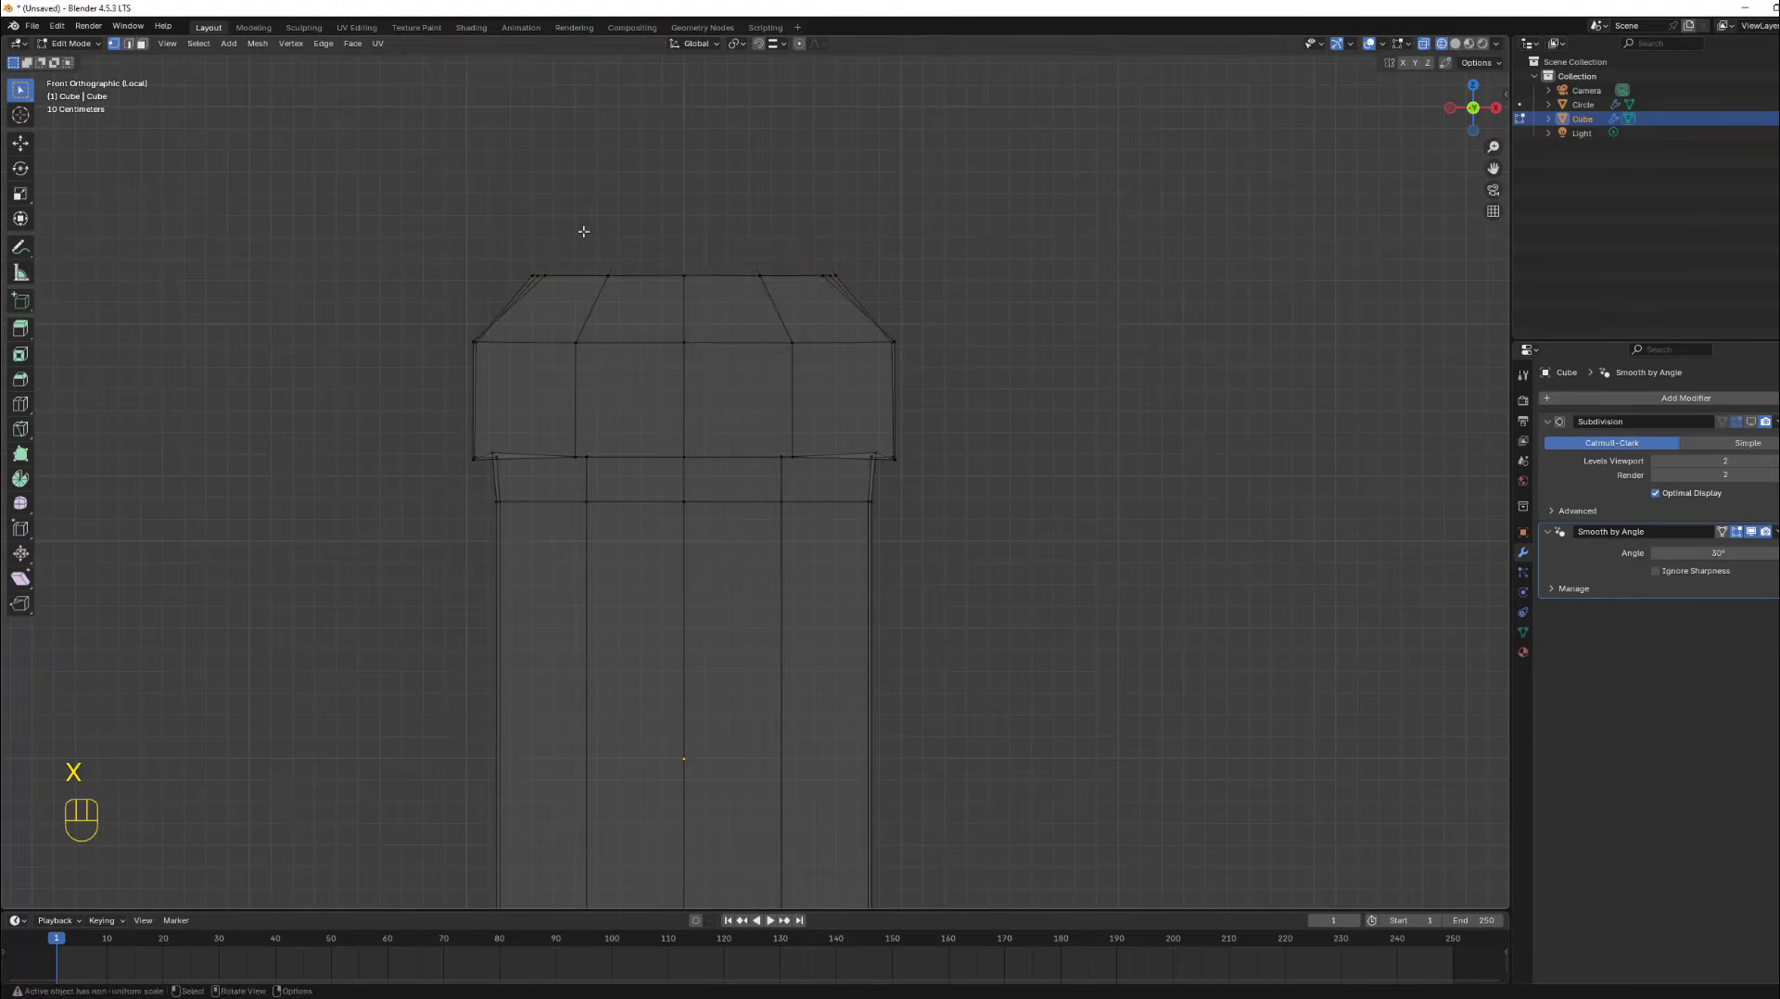
Fill the open top edge loop of the inner shell with a face and return to solid shading.
drag(416, 230, 1170, 326)
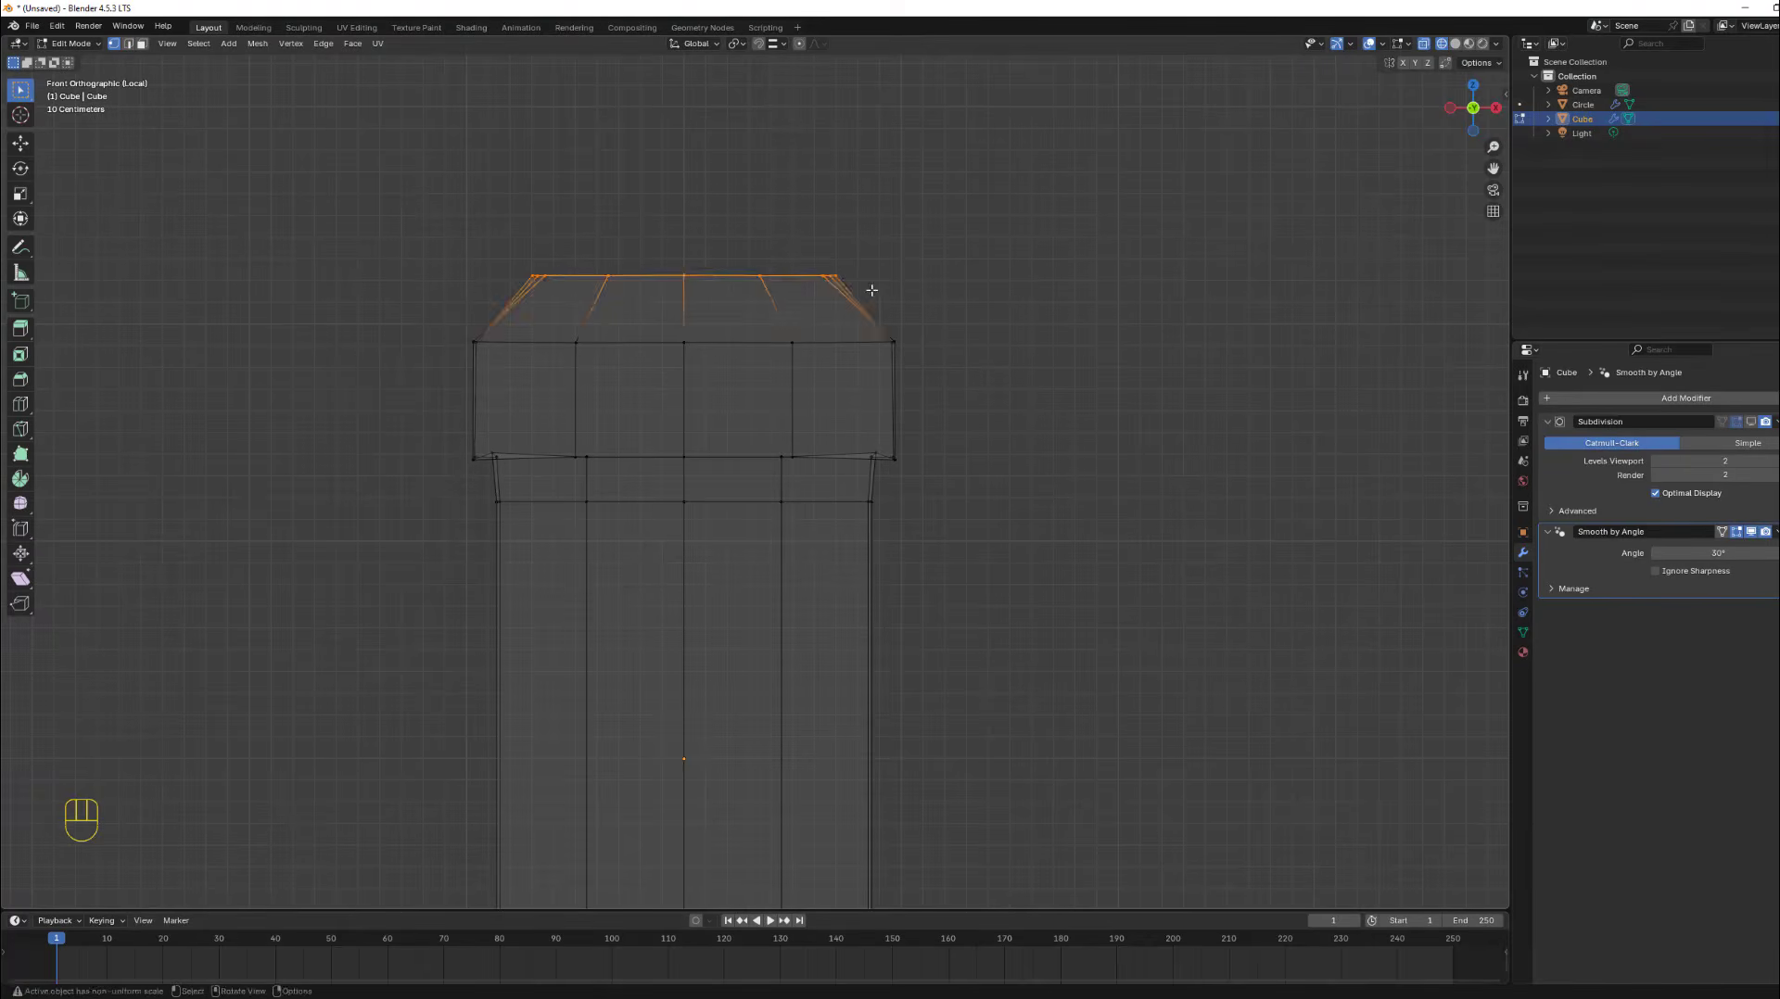
middle_drag(871, 290, 967, 335)
key(f)
scroll(967, 336, down, 4)
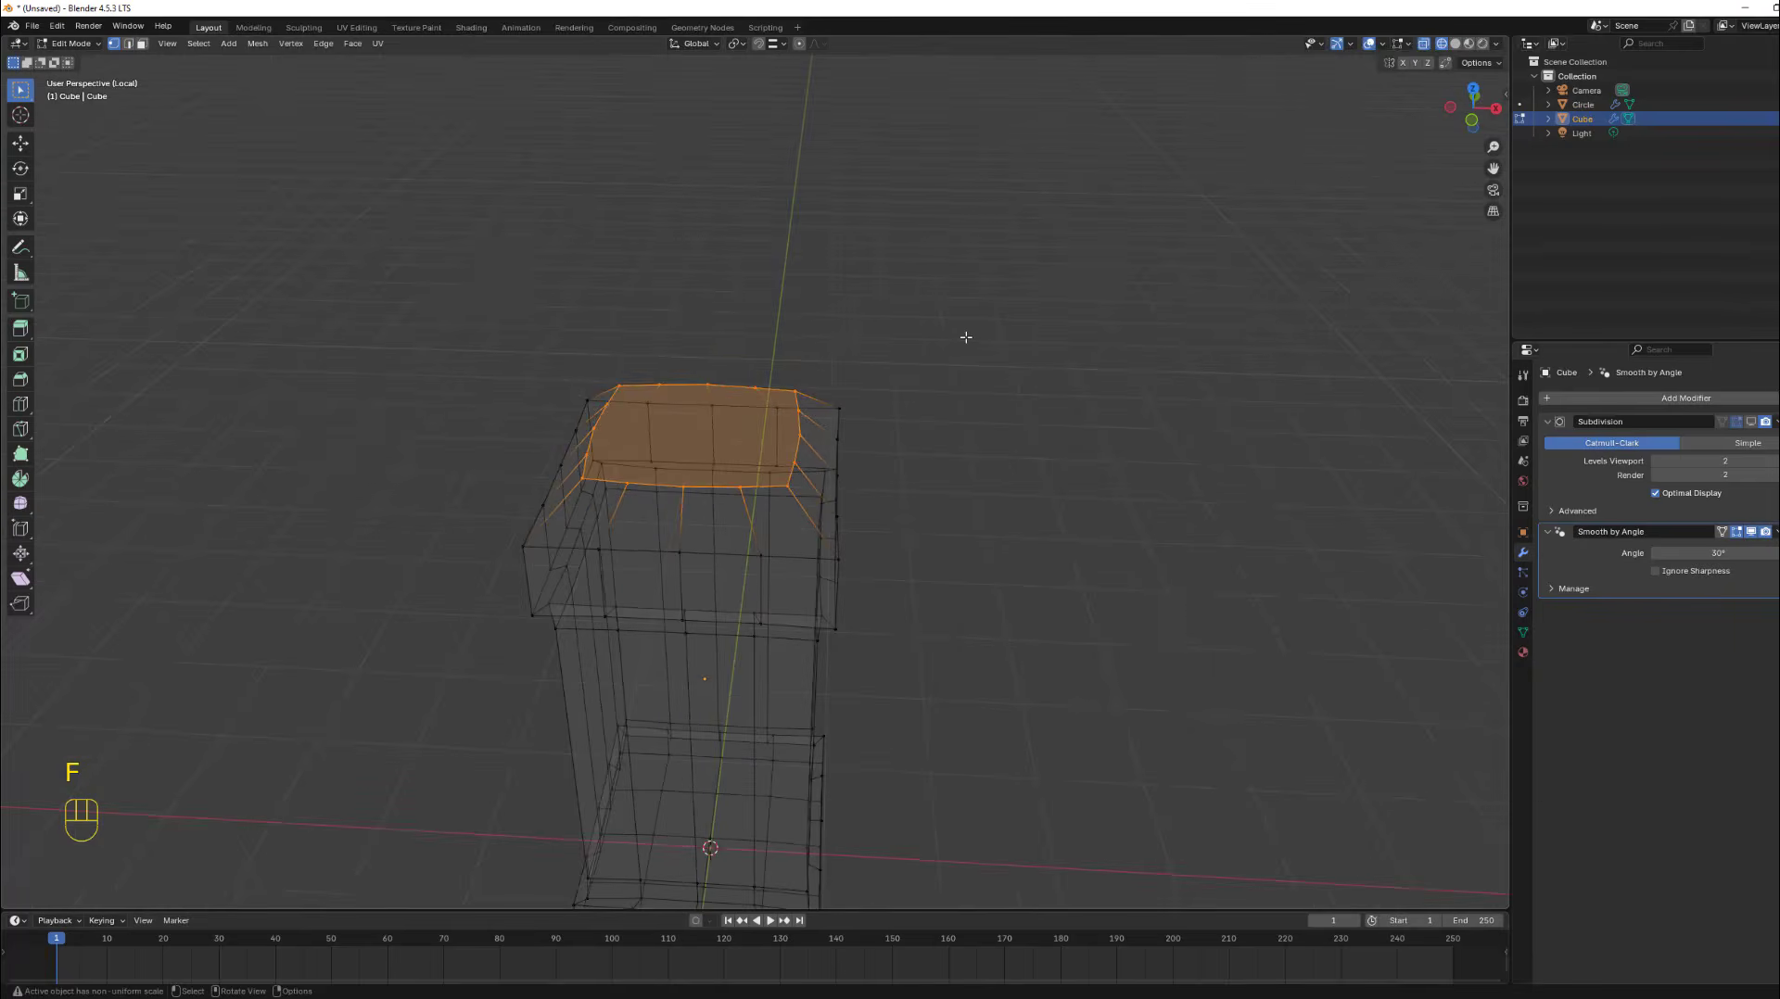
click(1455, 45)
mouse_move(925, 493)
middle_down()
mouse_move(944, 456)
mouse_move(918, 429)
mouse_move(865, 448)
mouse_move(866, 484)
mouse_move(914, 449)
middle_up()
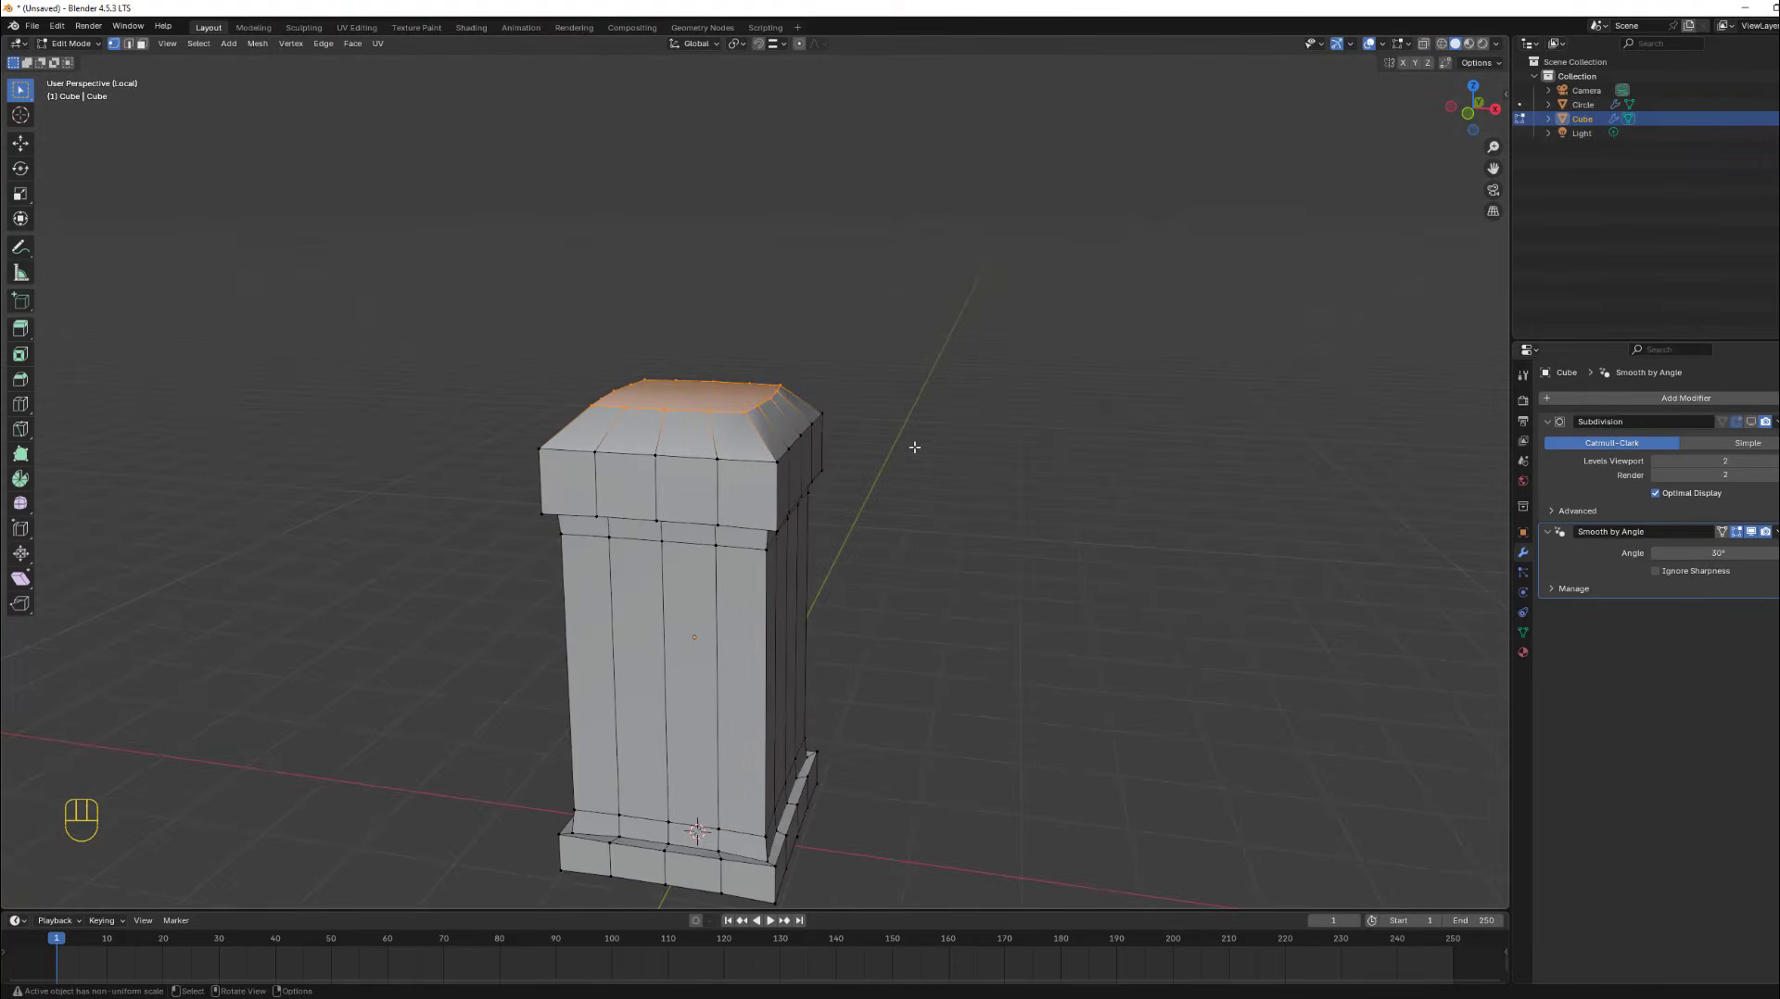
Reveal the hidden outer shell, leave local view and Edit Mode, and turn the Subdivision modifier's viewport display back on.
key(alt+h)
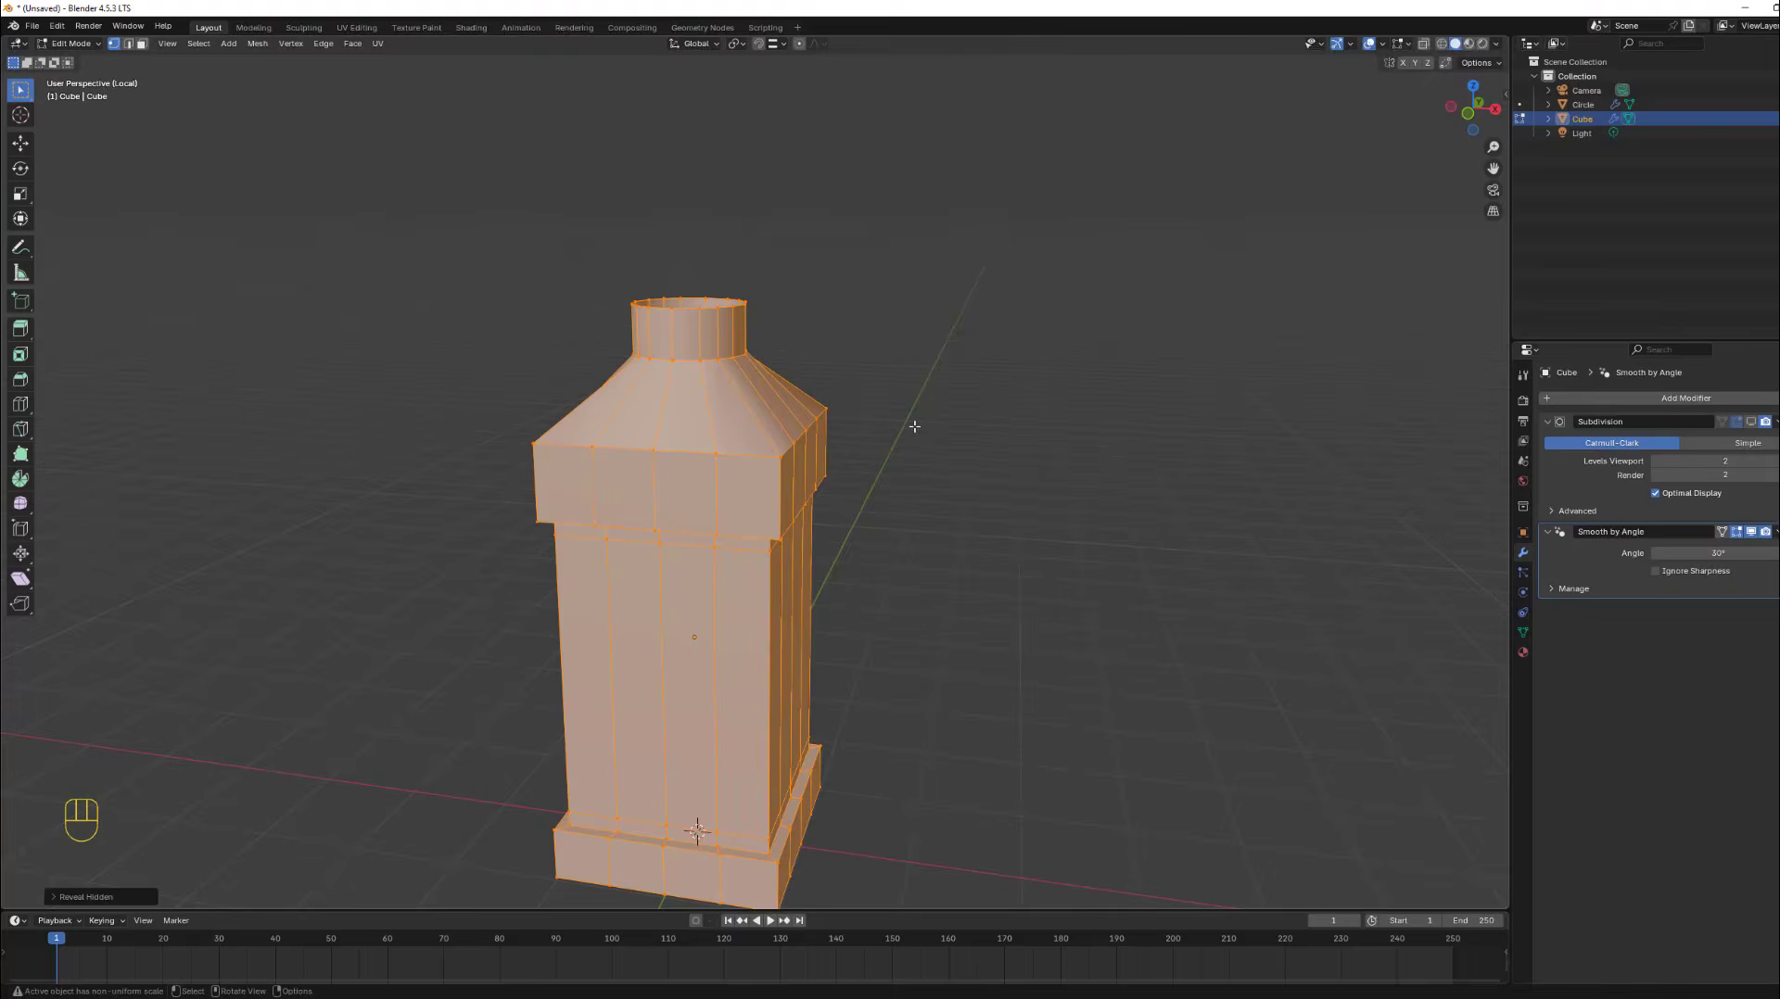
key(slash)
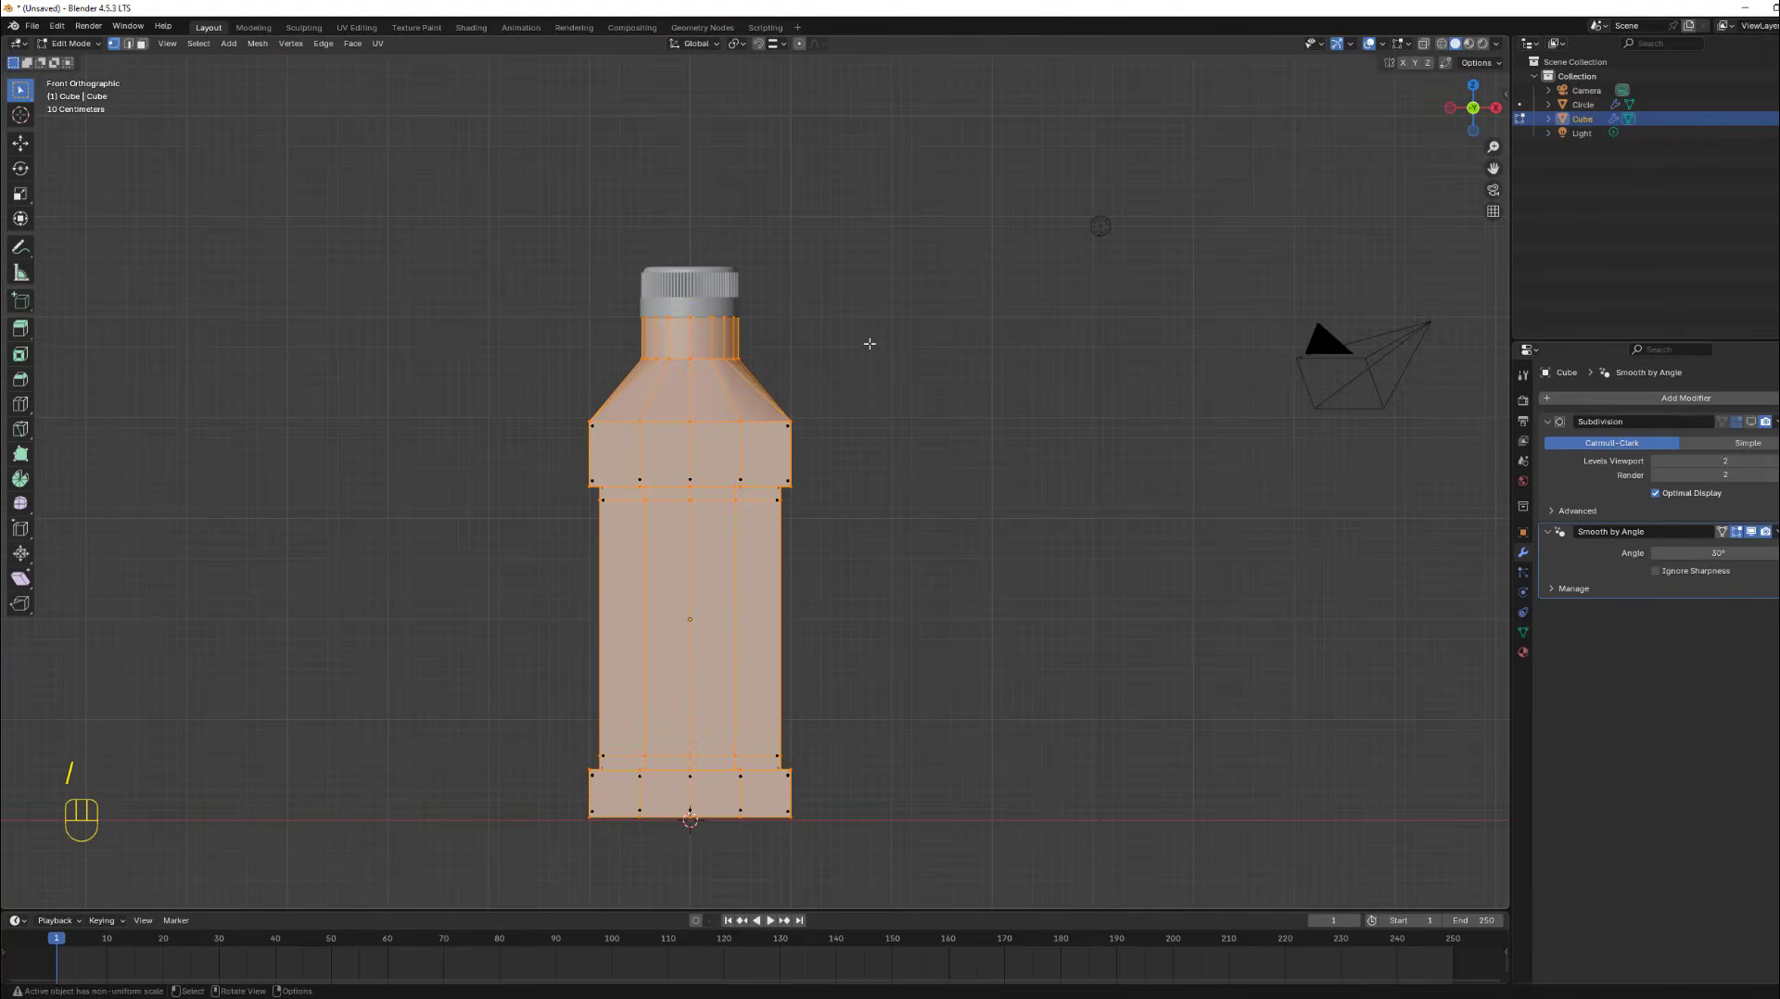
key(Tab)
scroll(808, 291, up, 2)
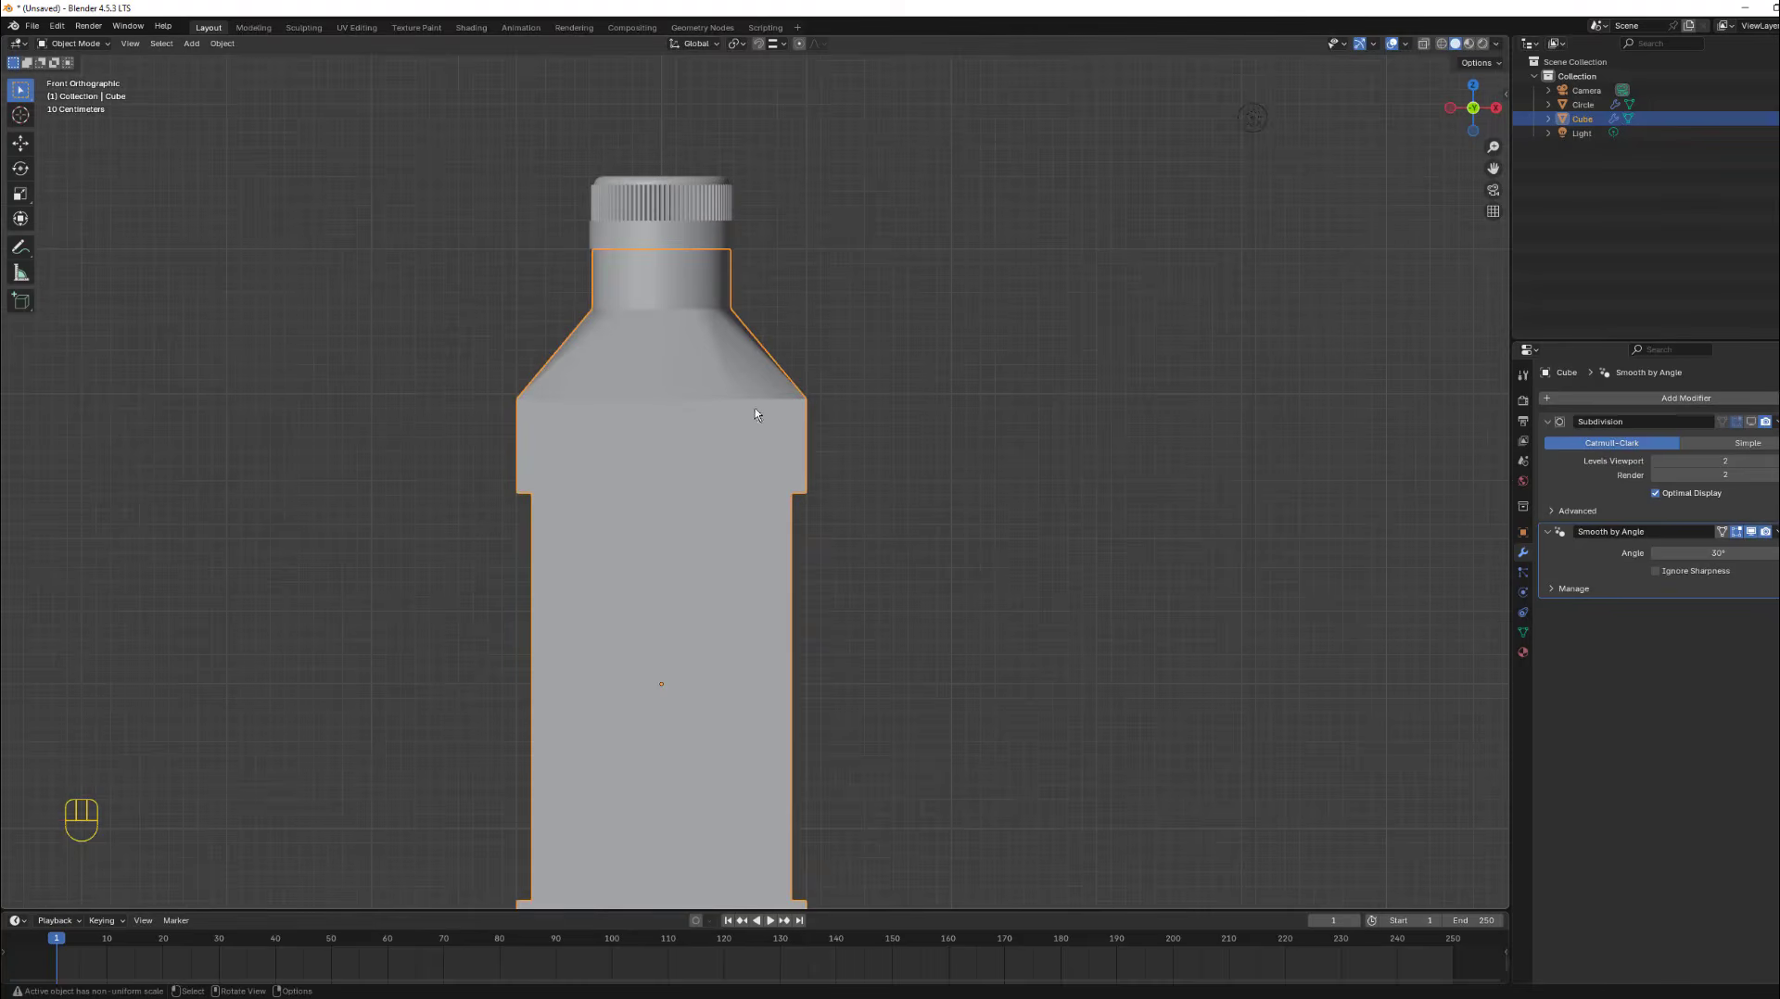
click(1750, 421)
scroll(782, 384, down, 3)
mouse_move(874, 547)
shift+middle_down()
mouse_move(834, 473)
mouse_move(847, 536)
shift+middle_up()
scroll(756, 474, up, 2)
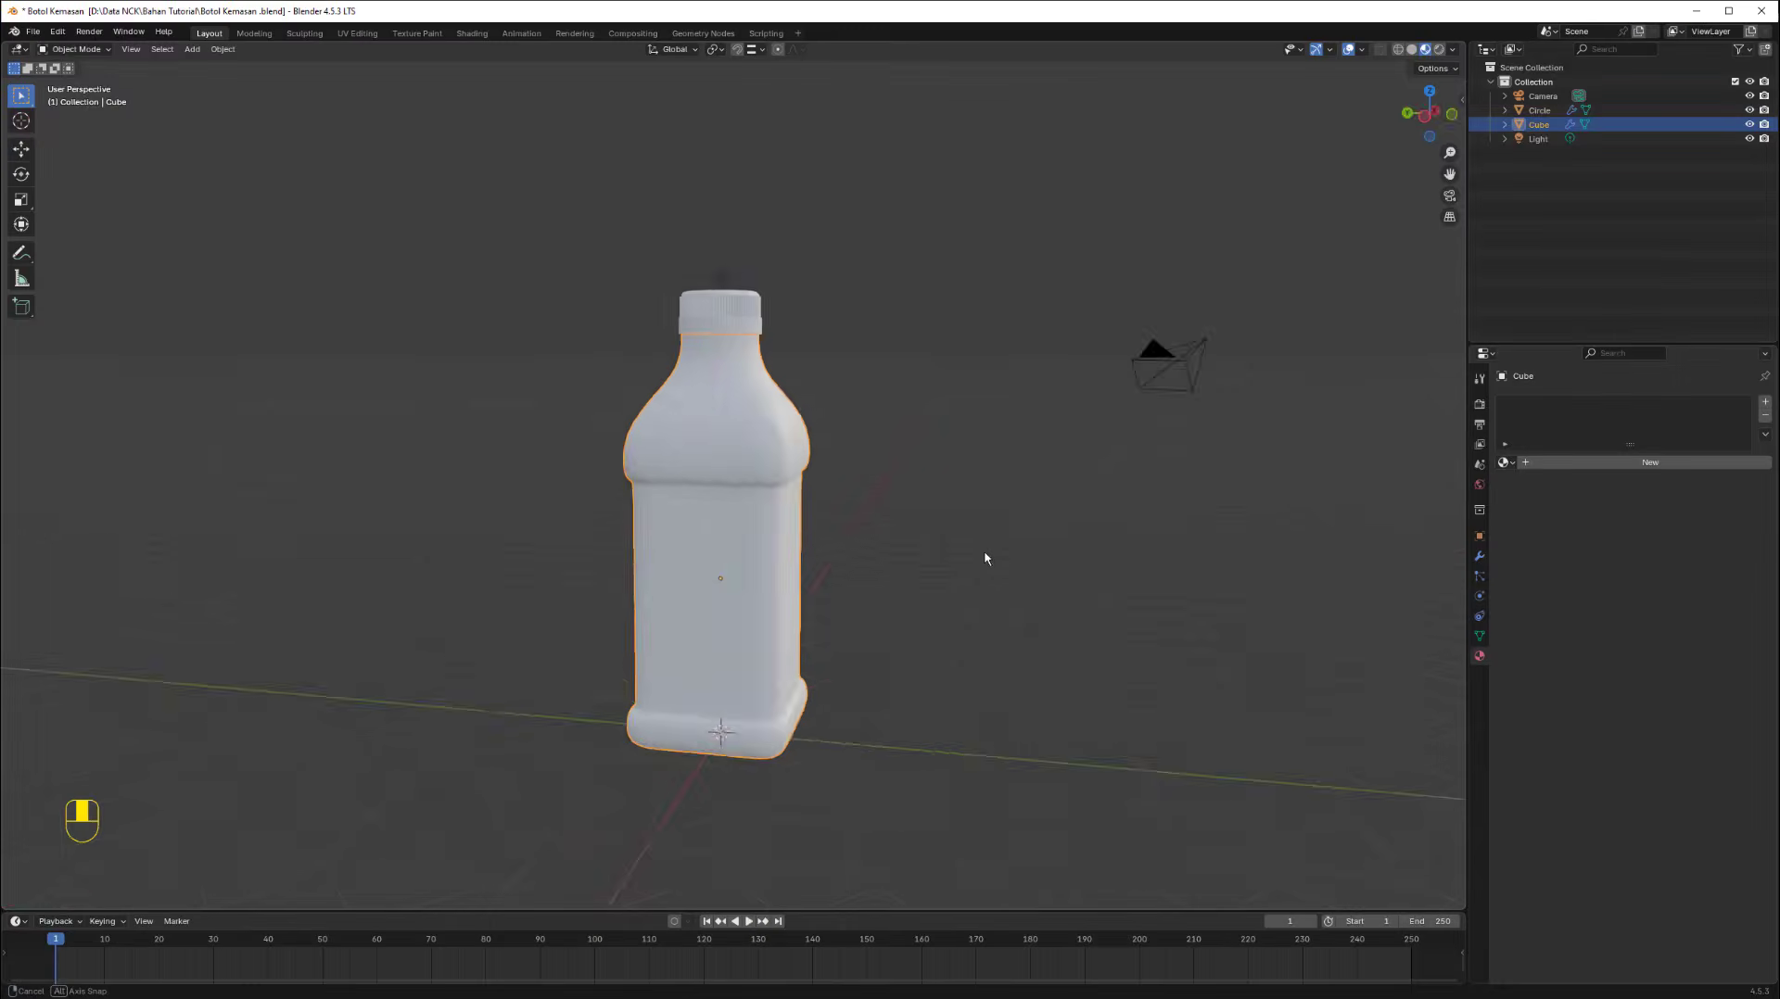
In face select mode, select the adjoining tall vertical faces that wrap around the sides of the bottle's middle section.
middle_drag(984, 552, 908, 552)
scroll(834, 565, up, 4)
scroll(753, 576, down, 3)
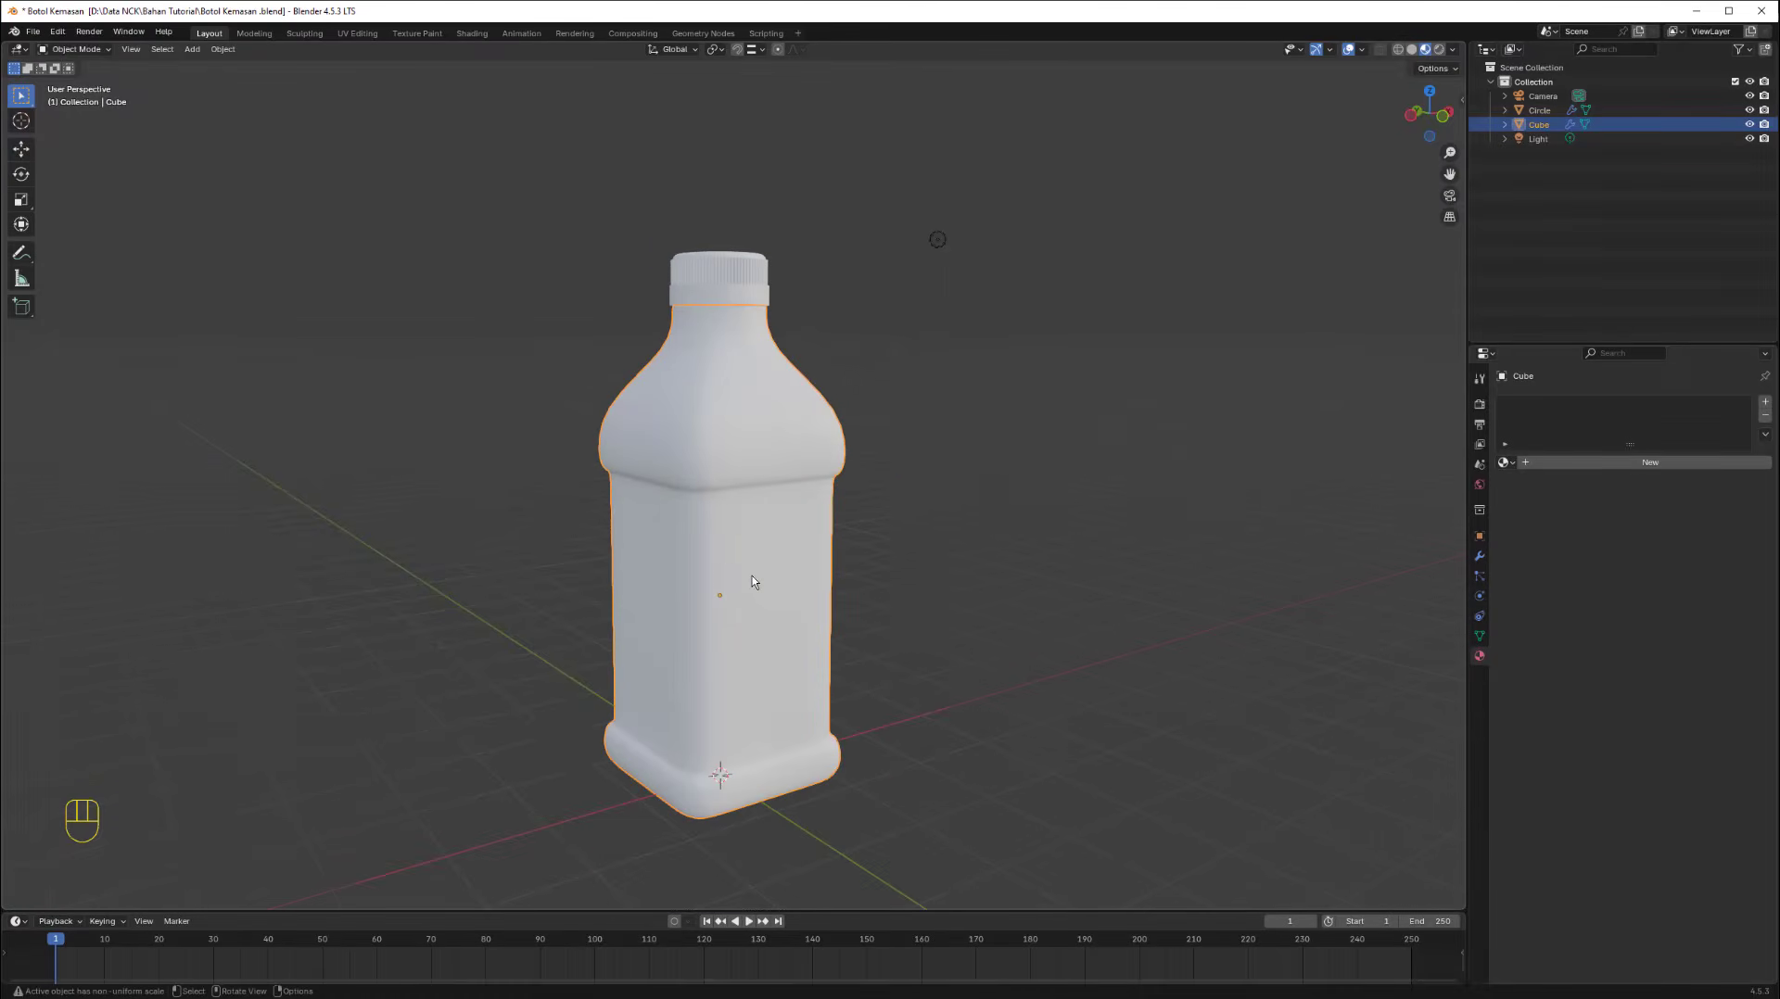
key(Tab)
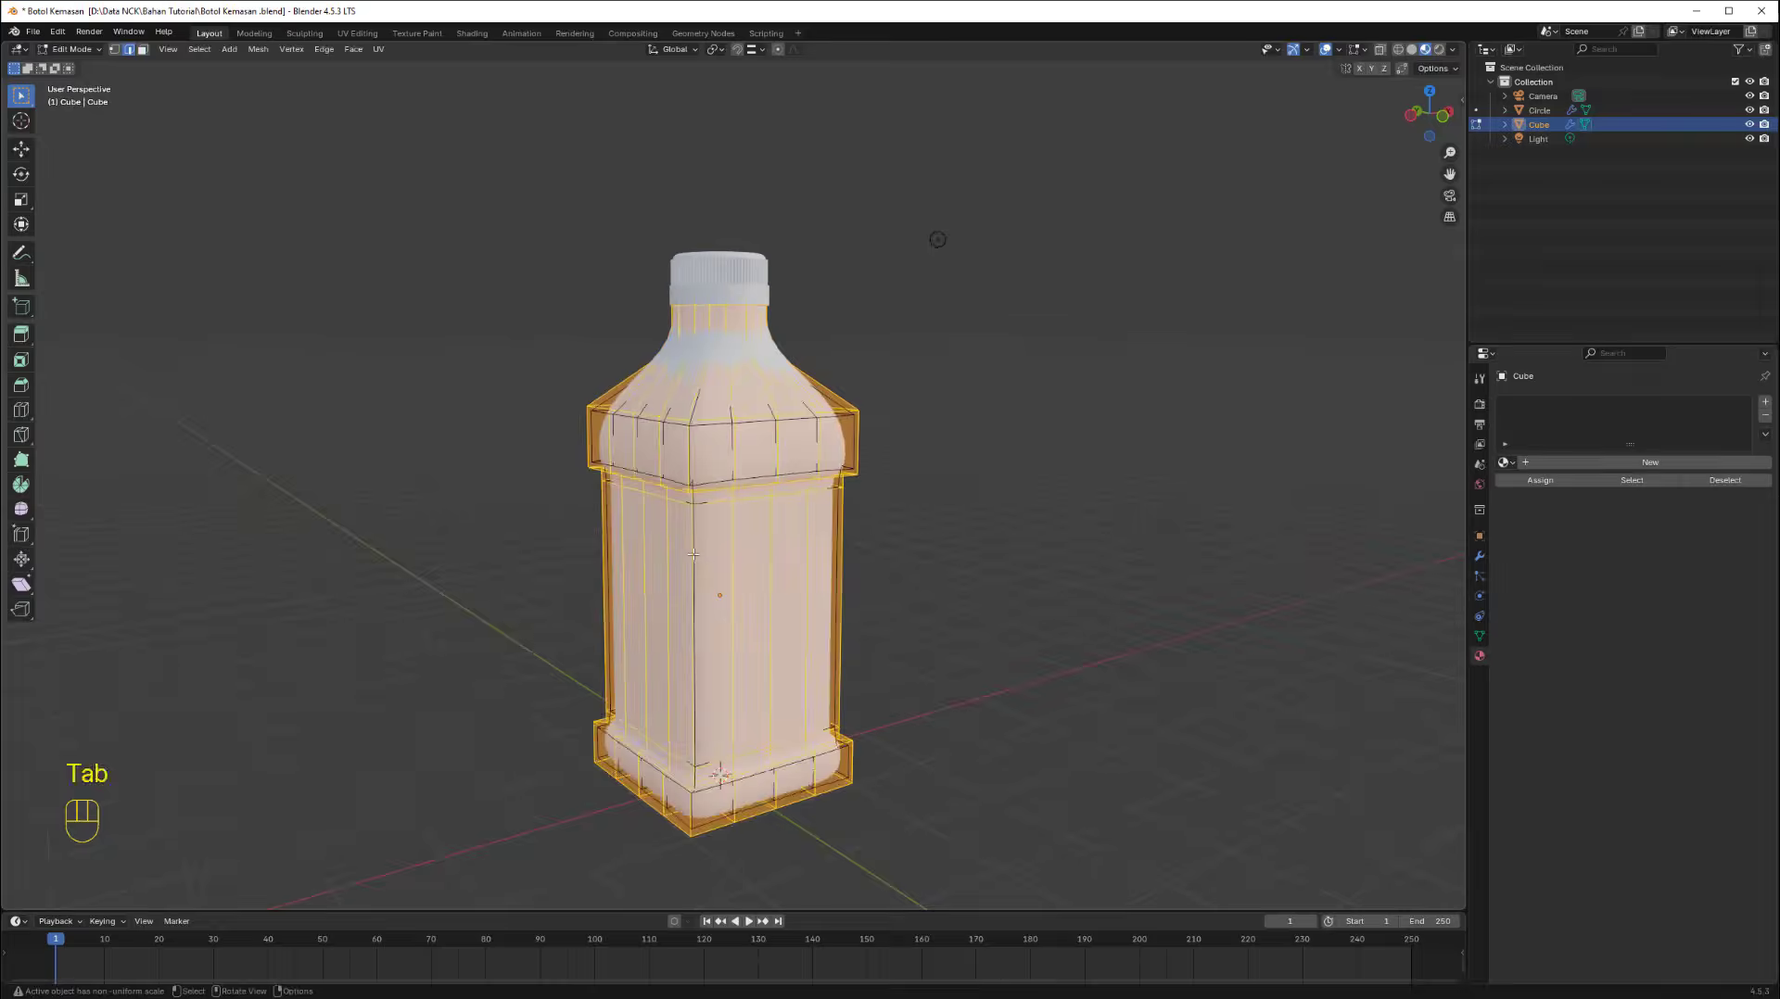
middle_drag(658, 566, 516, 483)
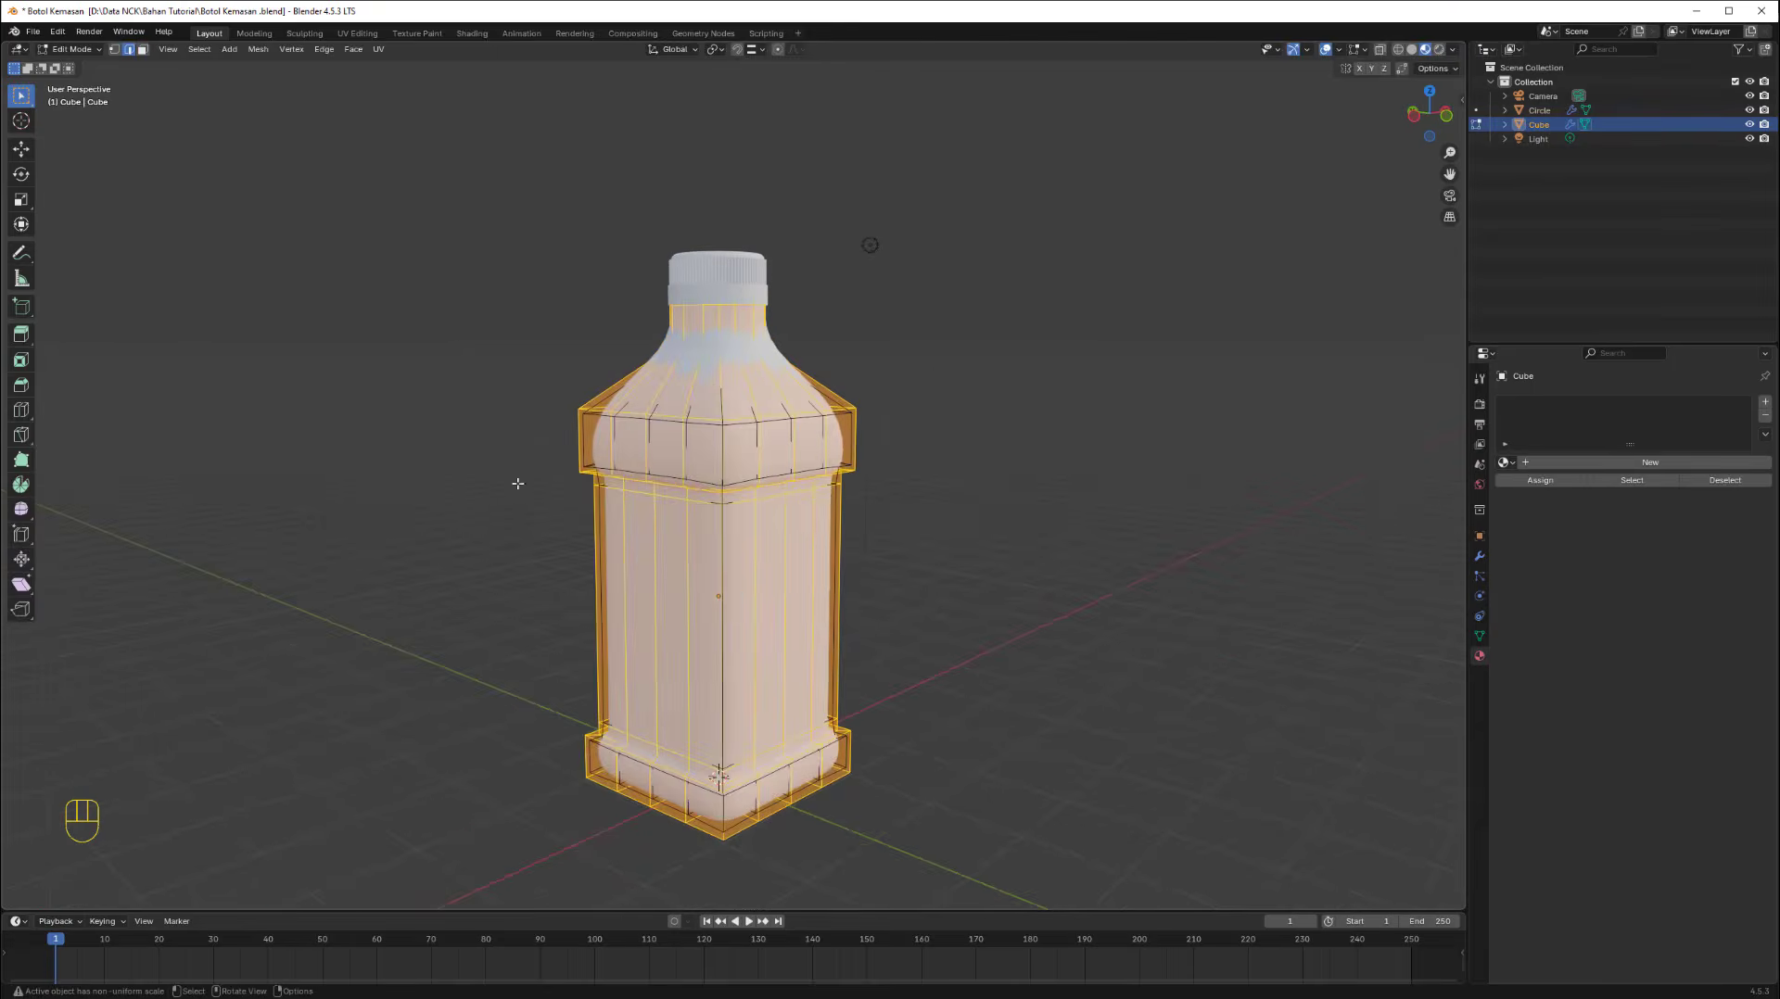
click(141, 50)
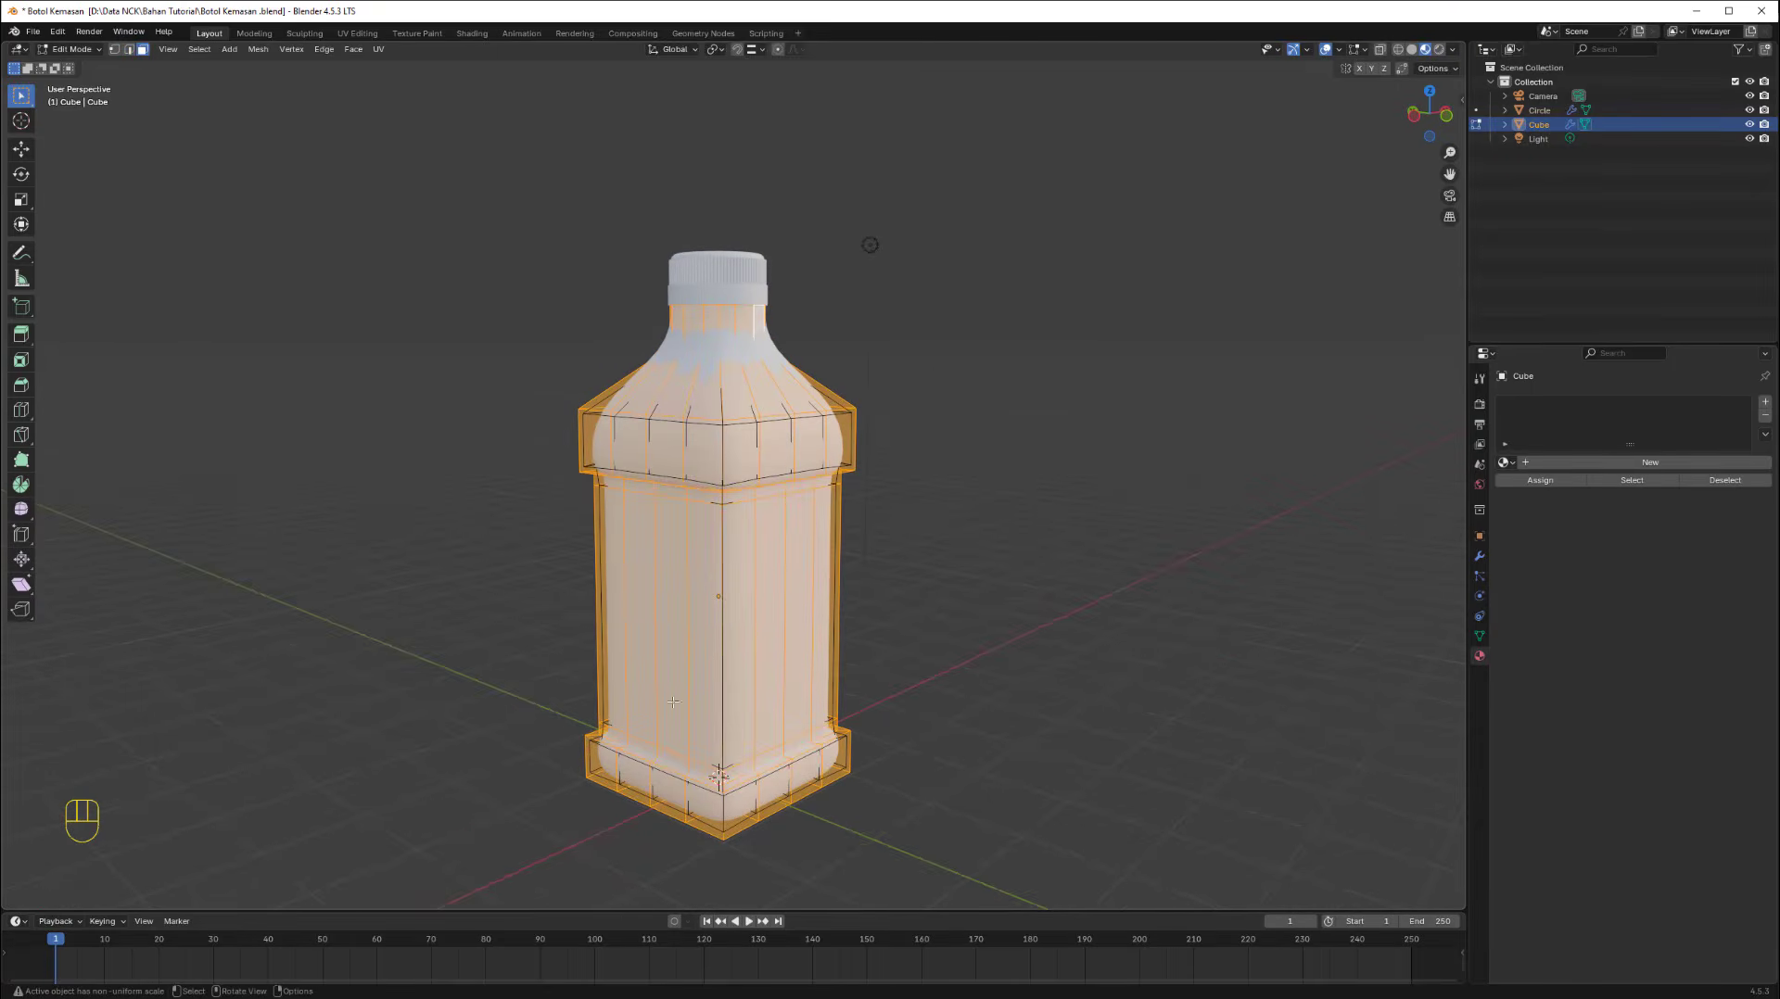
click(629, 576)
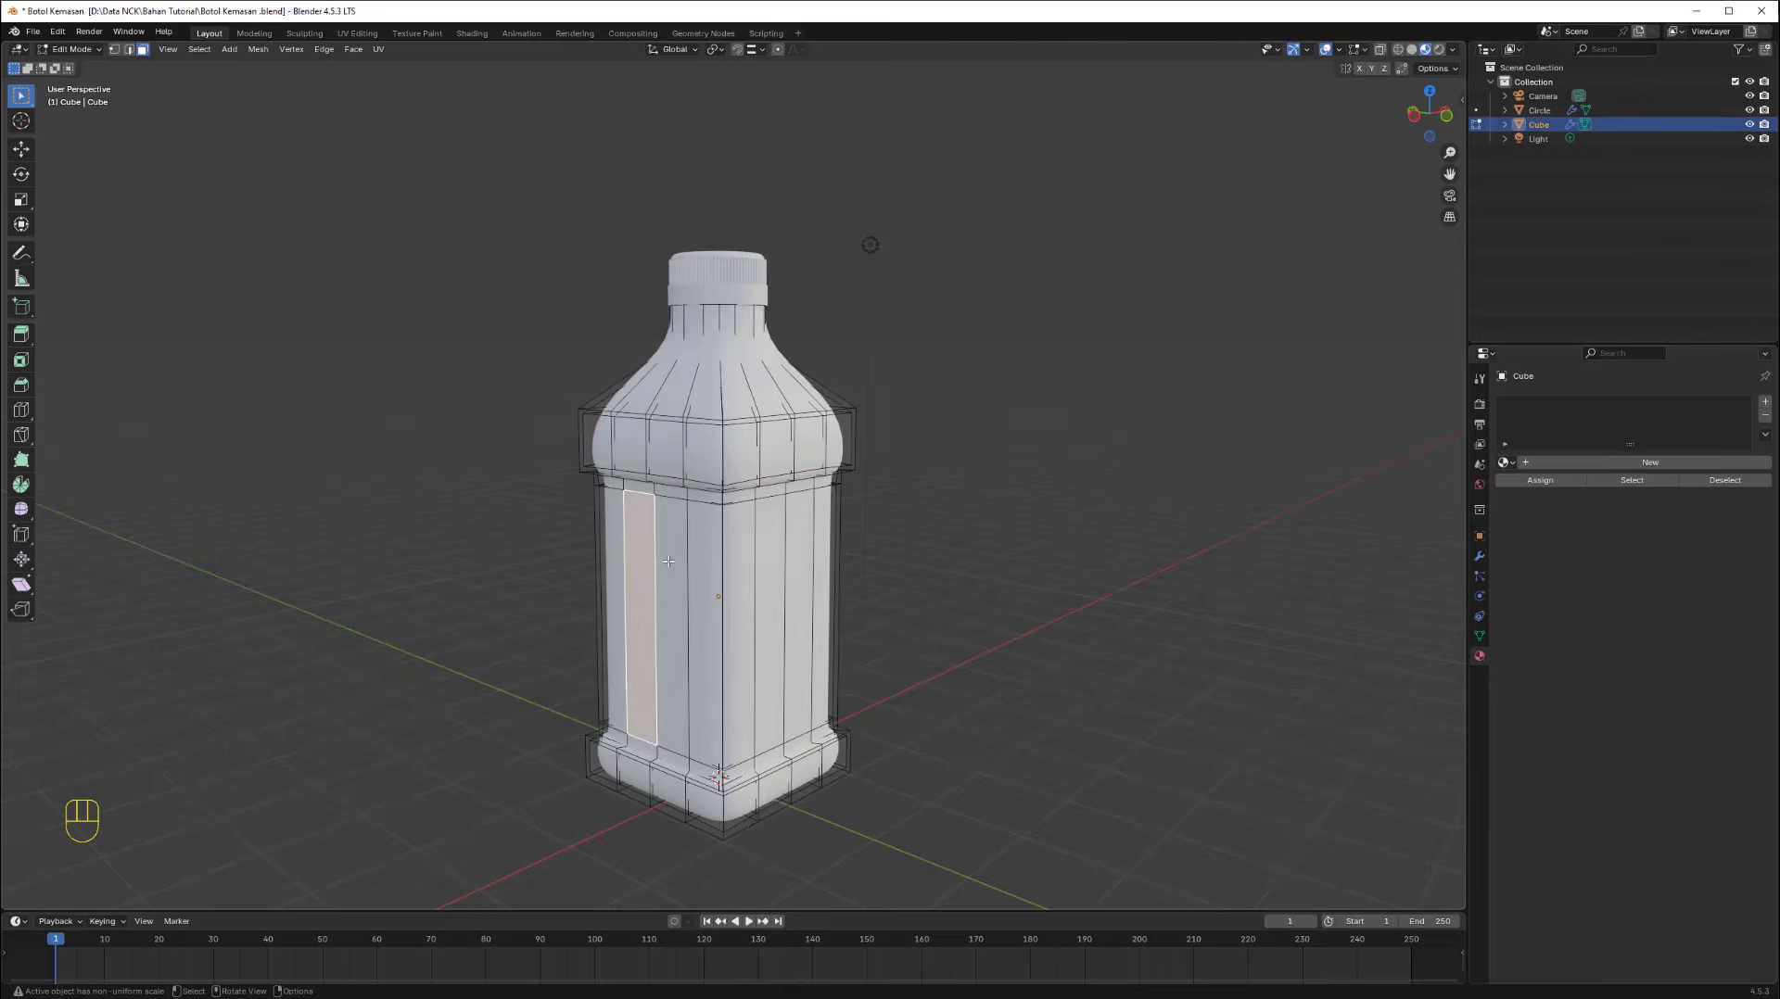
click(668, 561)
click(651, 536)
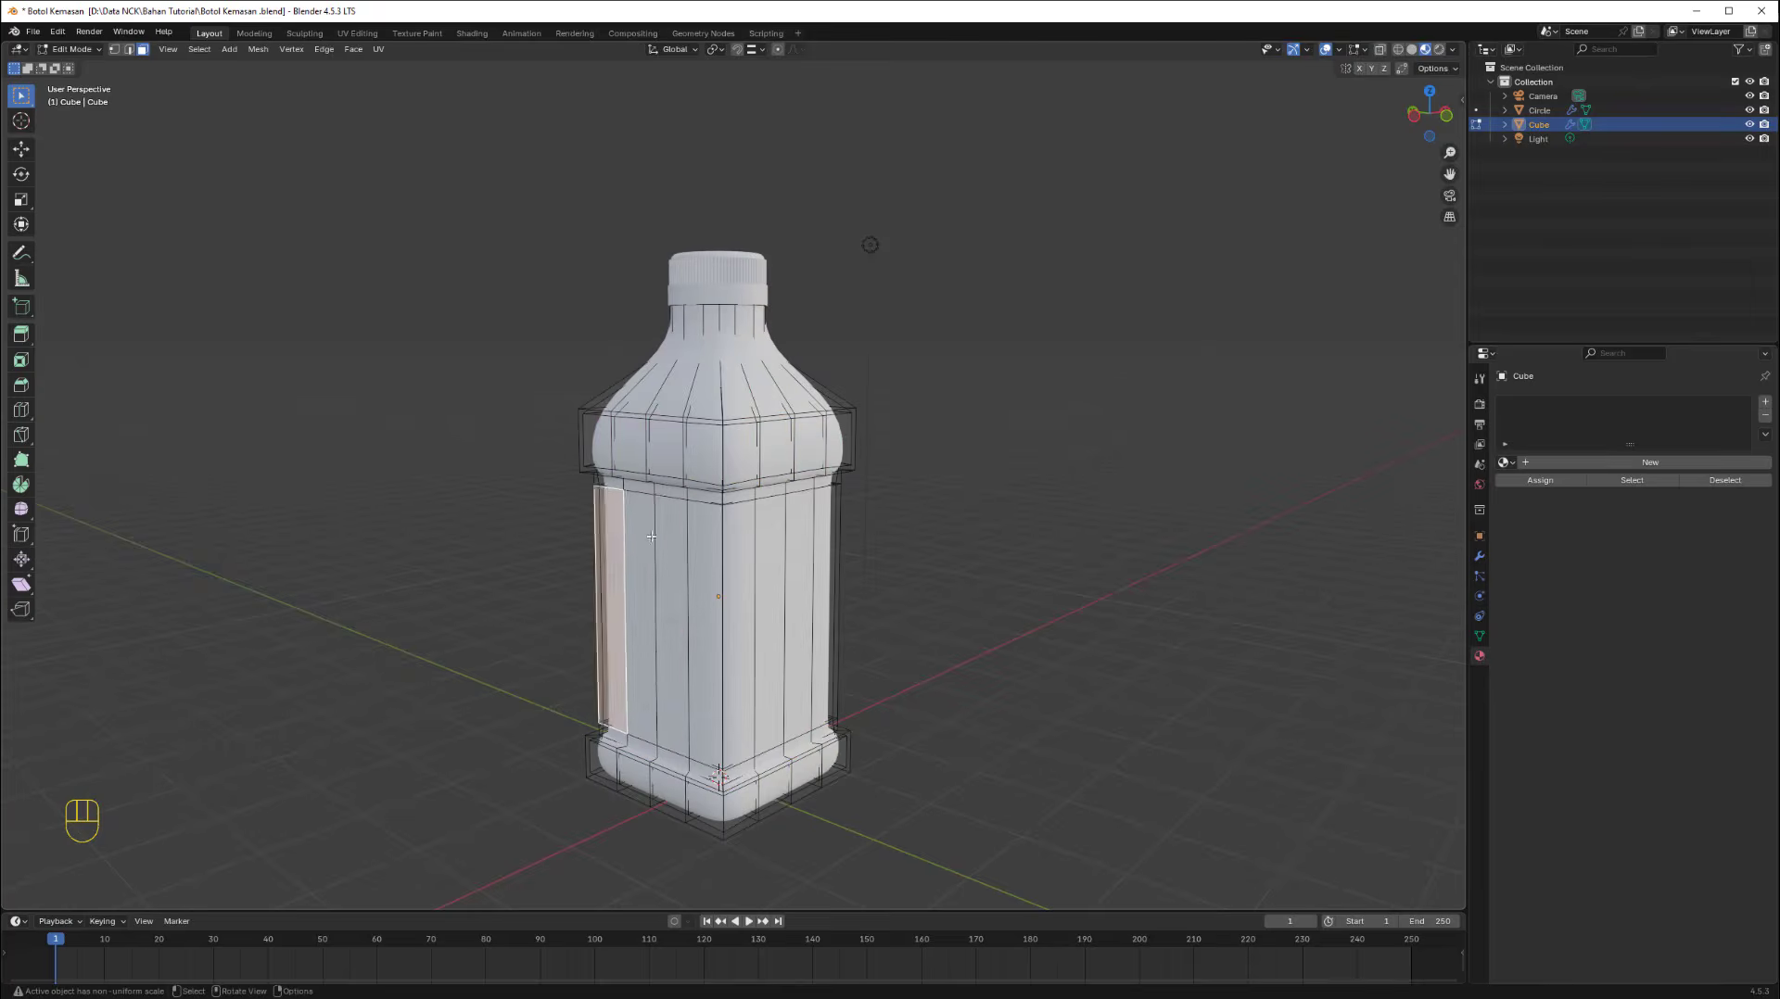
click(649, 536)
shift+click(686, 537)
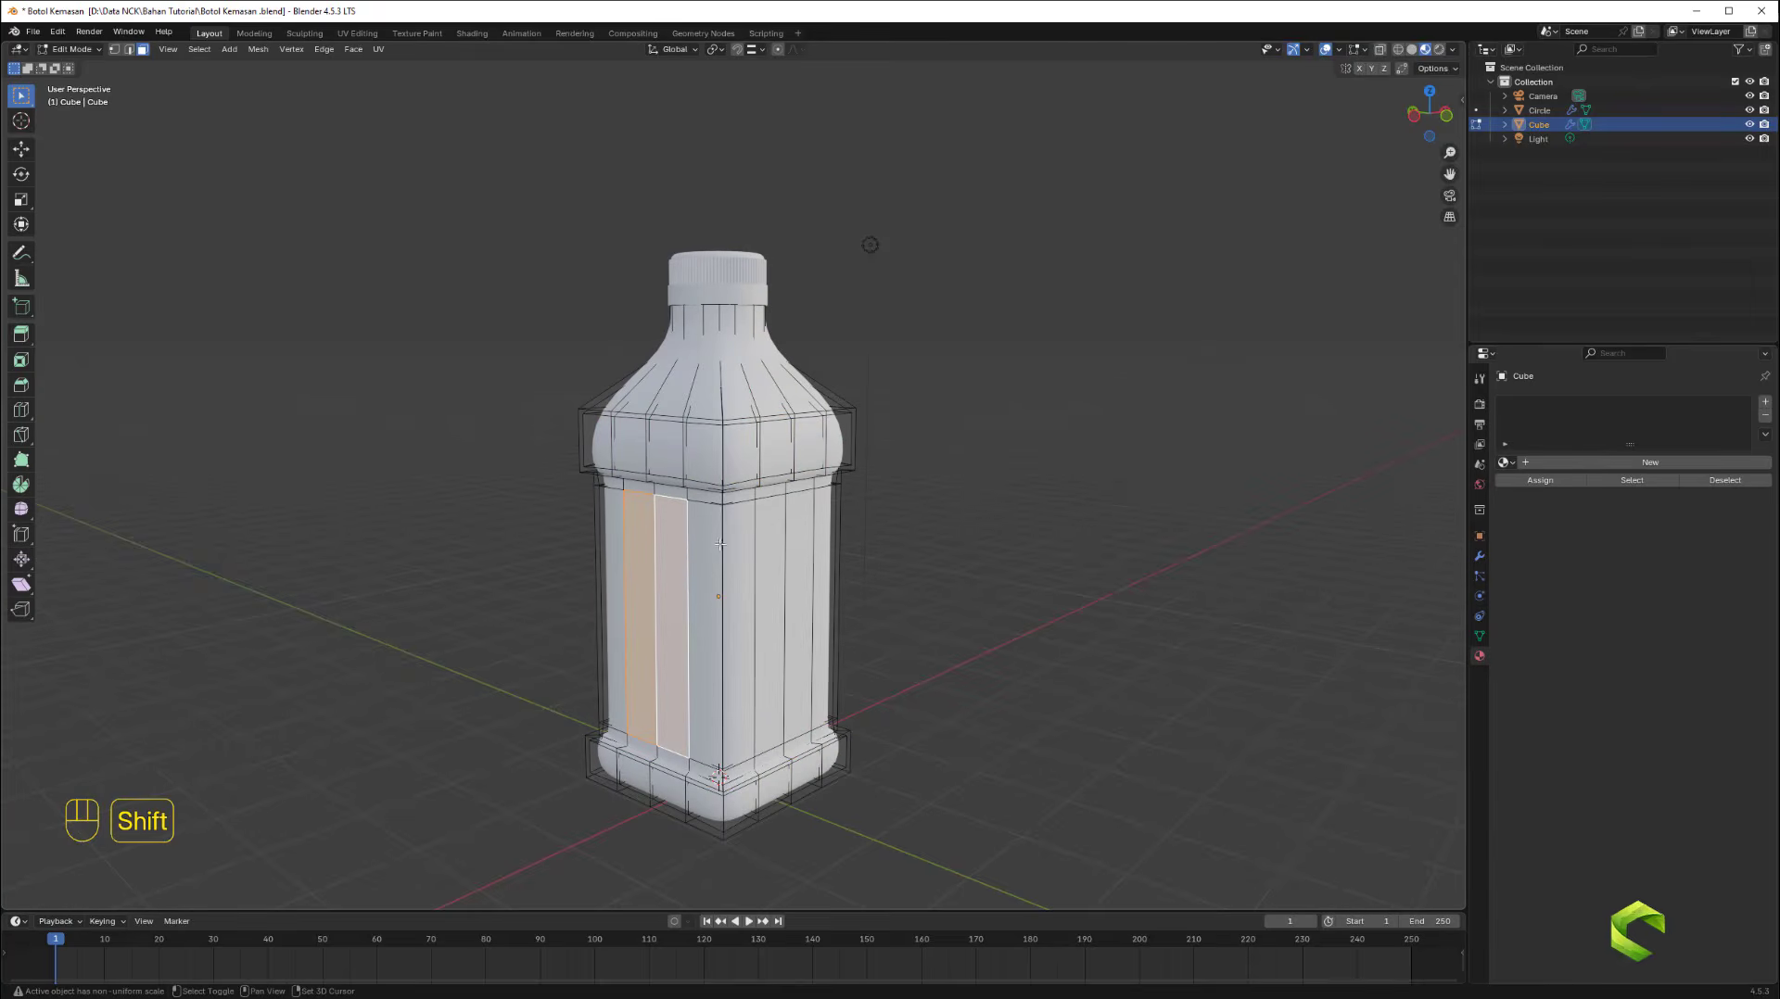
shift+click(719, 543)
shift+click(739, 542)
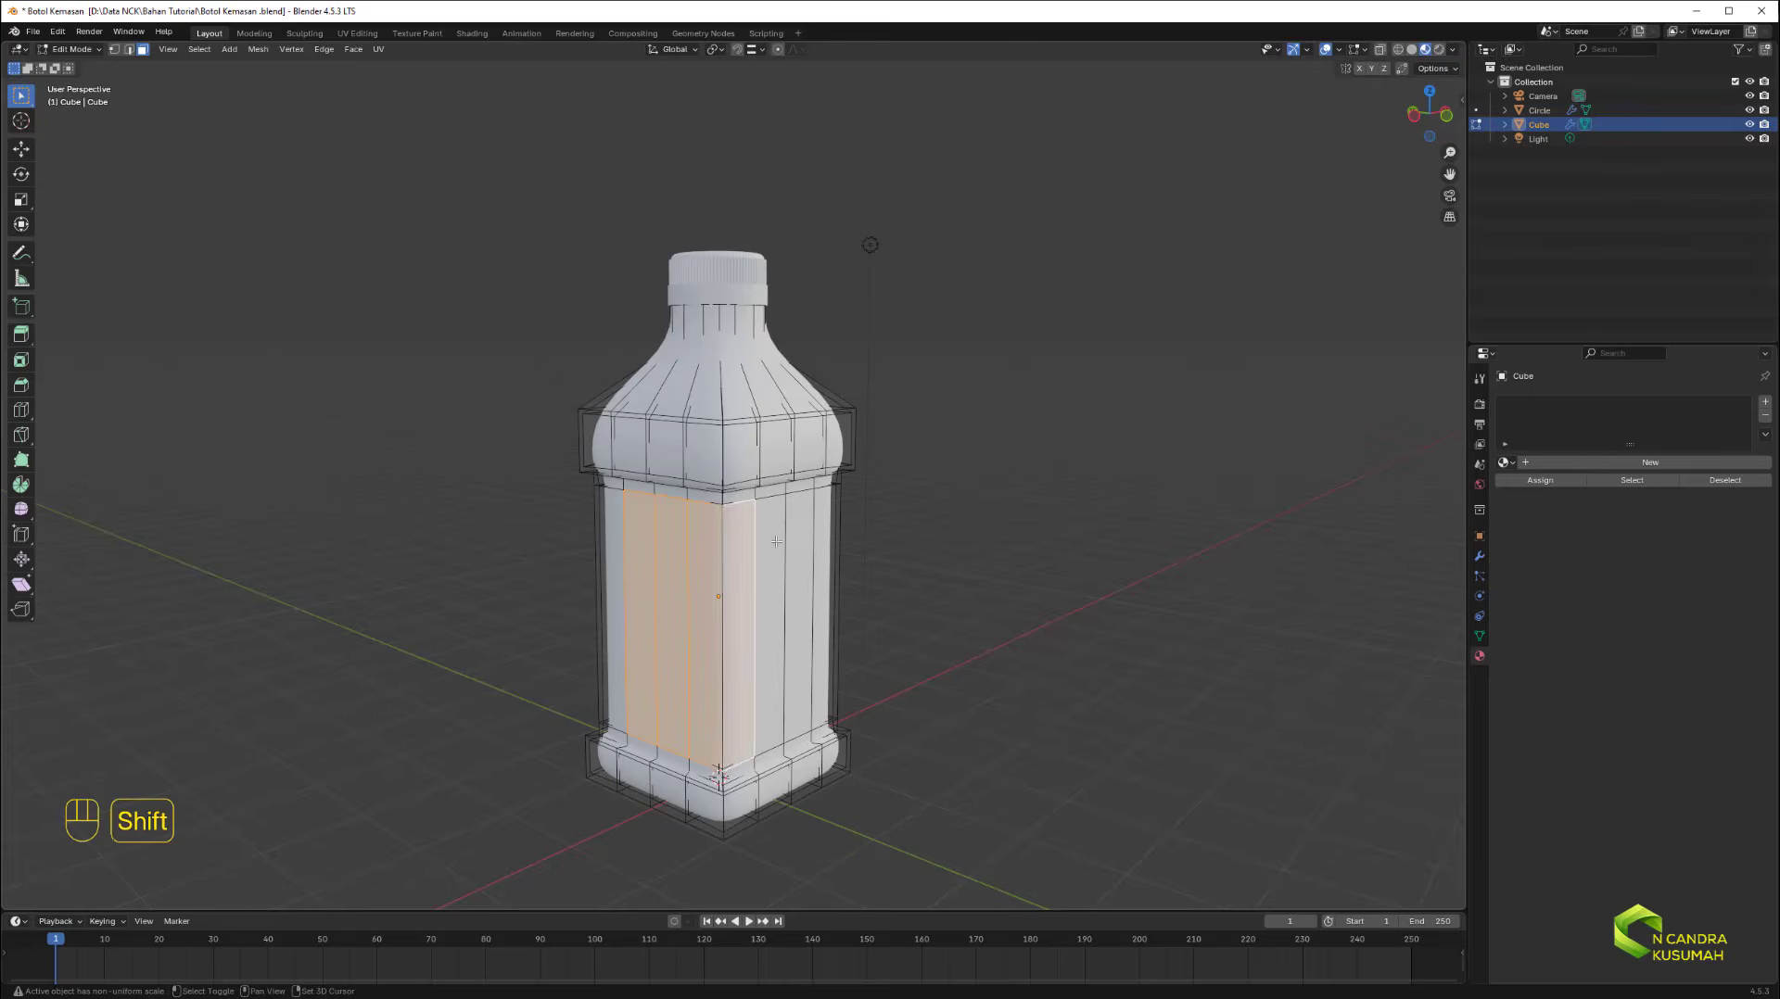
shift+click(776, 541)
shift+click(799, 532)
shift+click(828, 524)
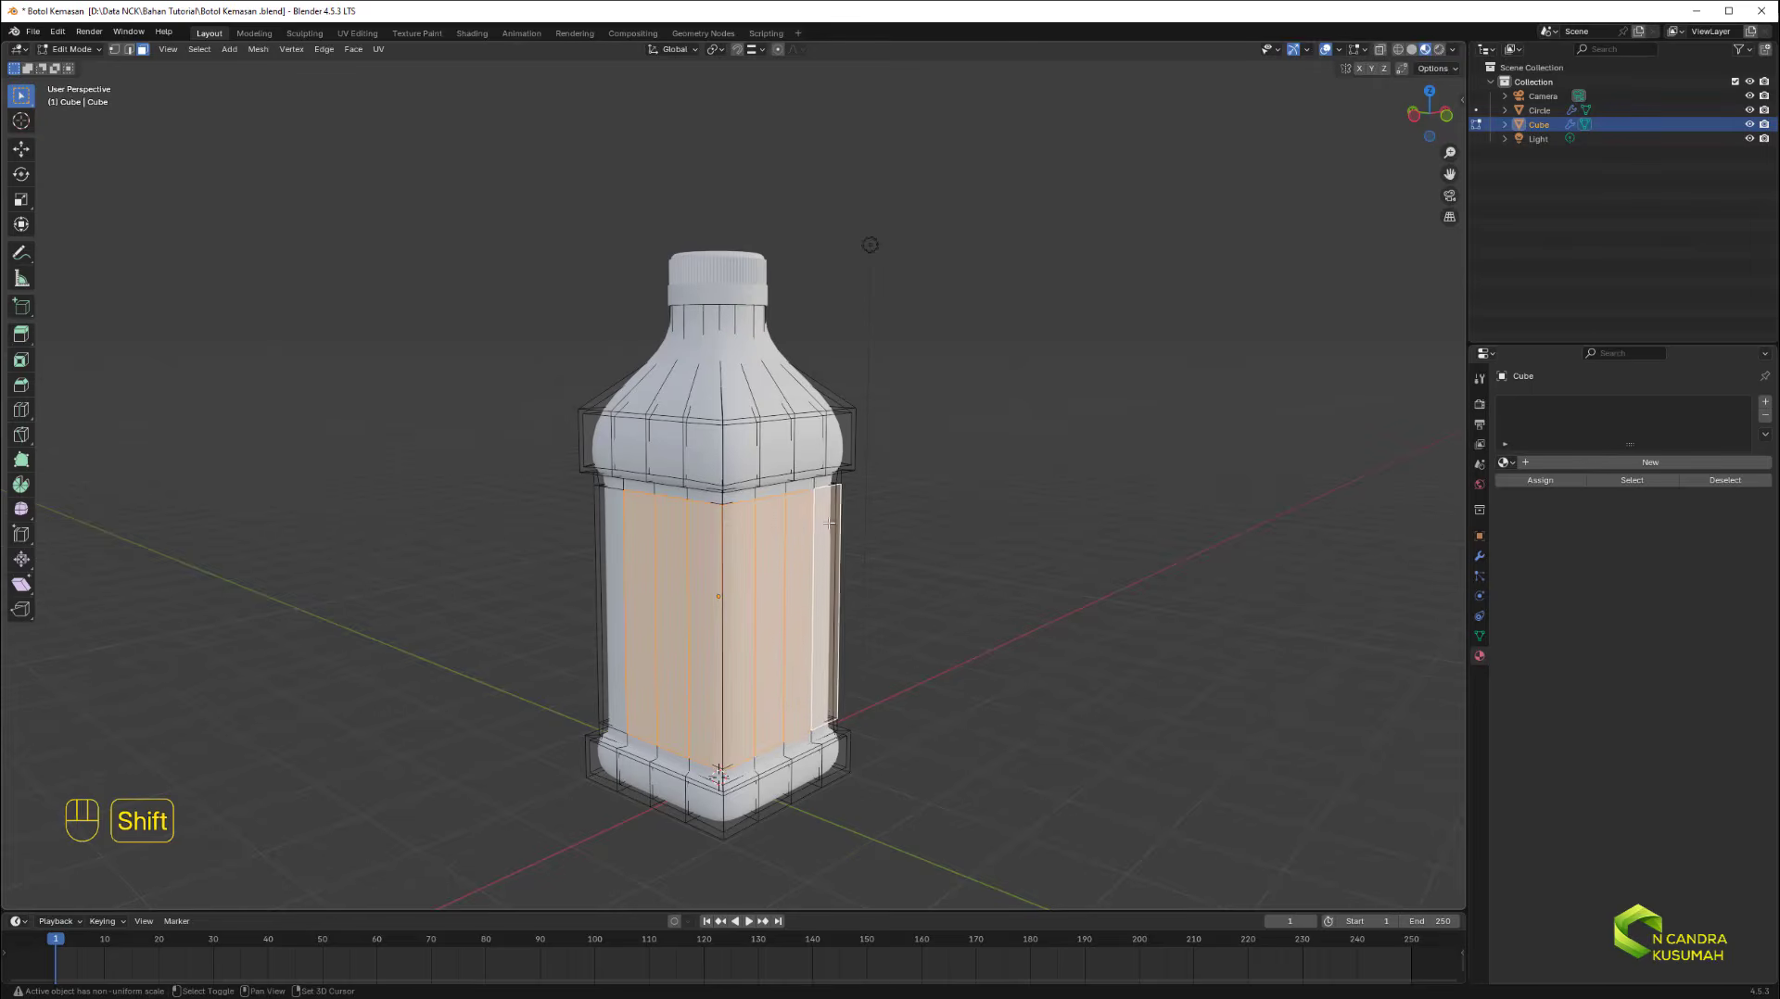
shift+middle_drag(1024, 617, 834, 609)
shift+click(712, 556)
shift+click(755, 547)
shift+click(800, 536)
middle_drag(951, 593, 1076, 587)
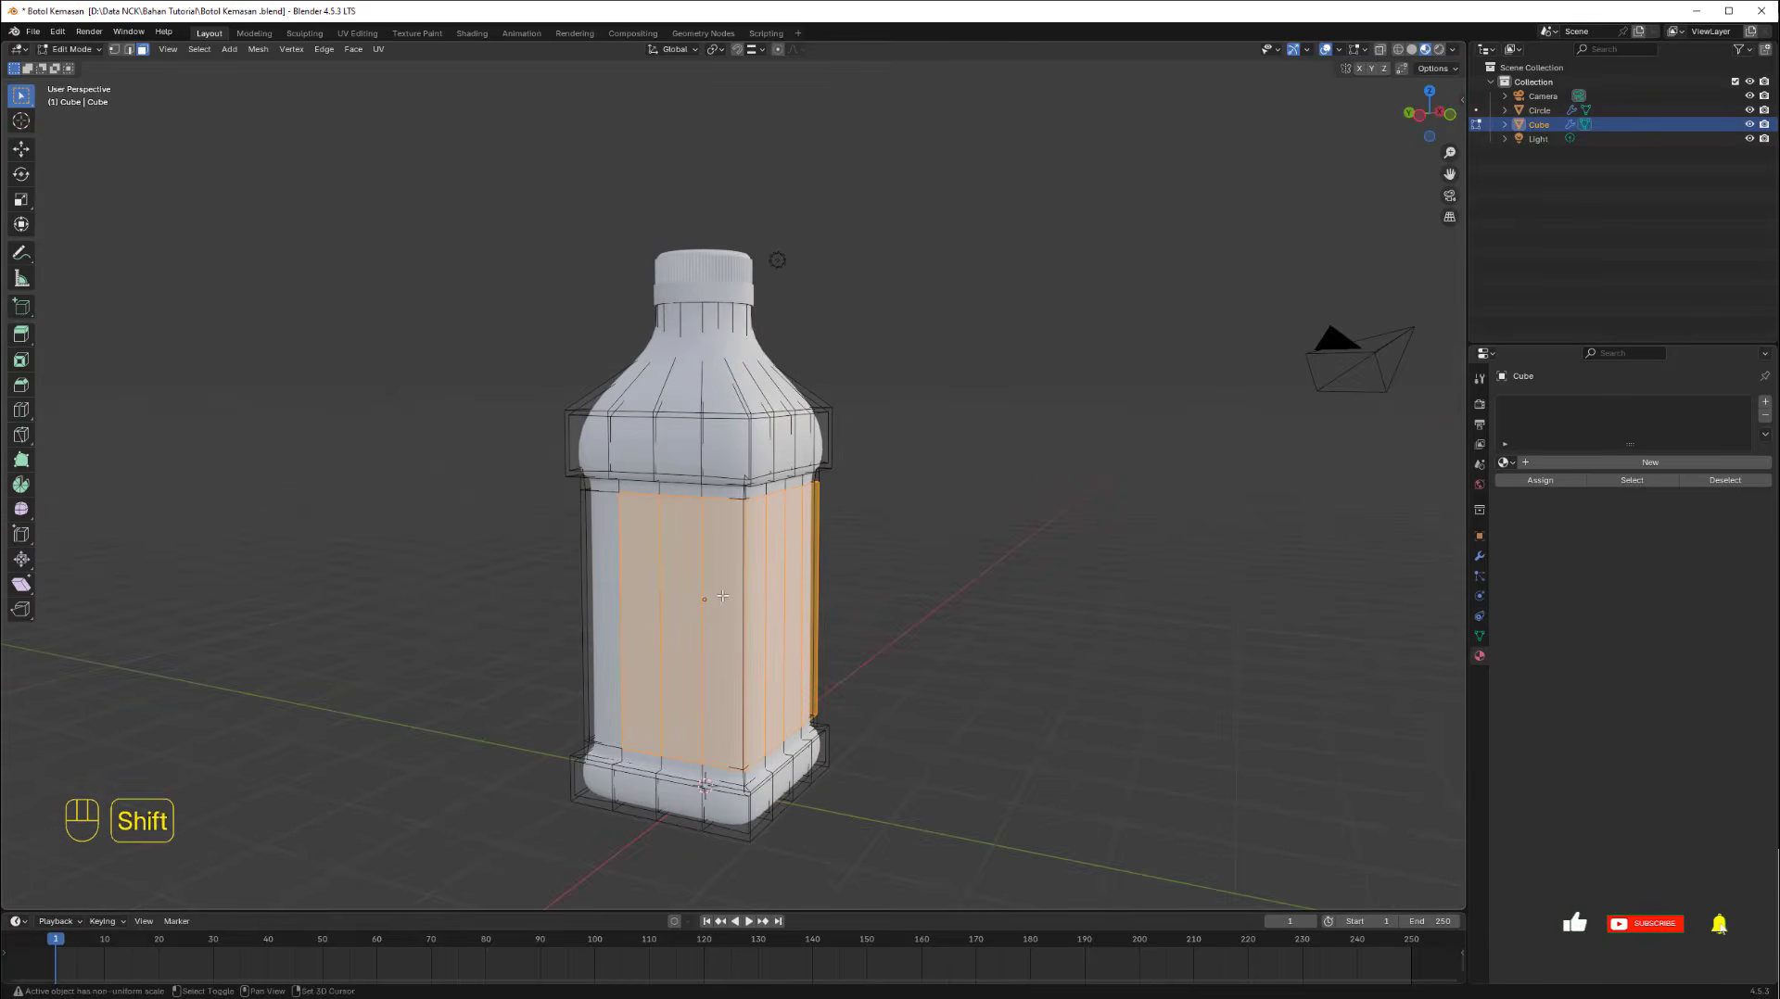
Duplicate the selected faces in place, separate the copy into its own object, and select only the bottle body in Object Mode.
key(shift+d)
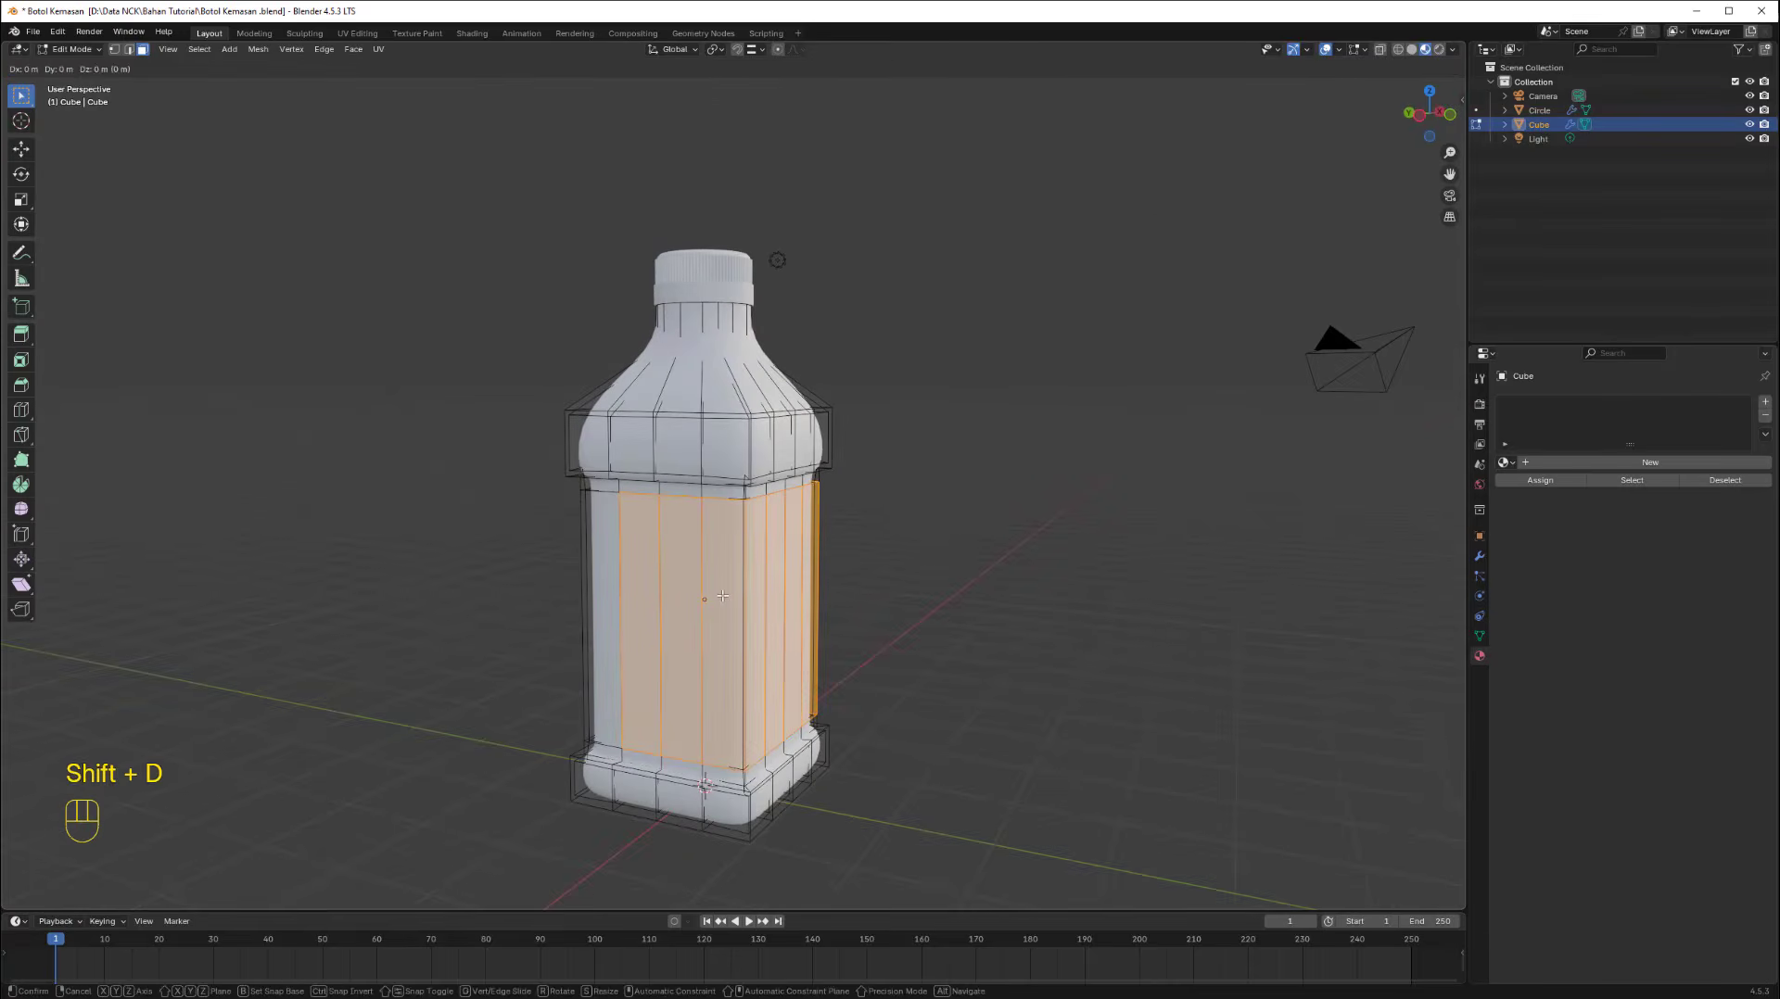
click(722, 596)
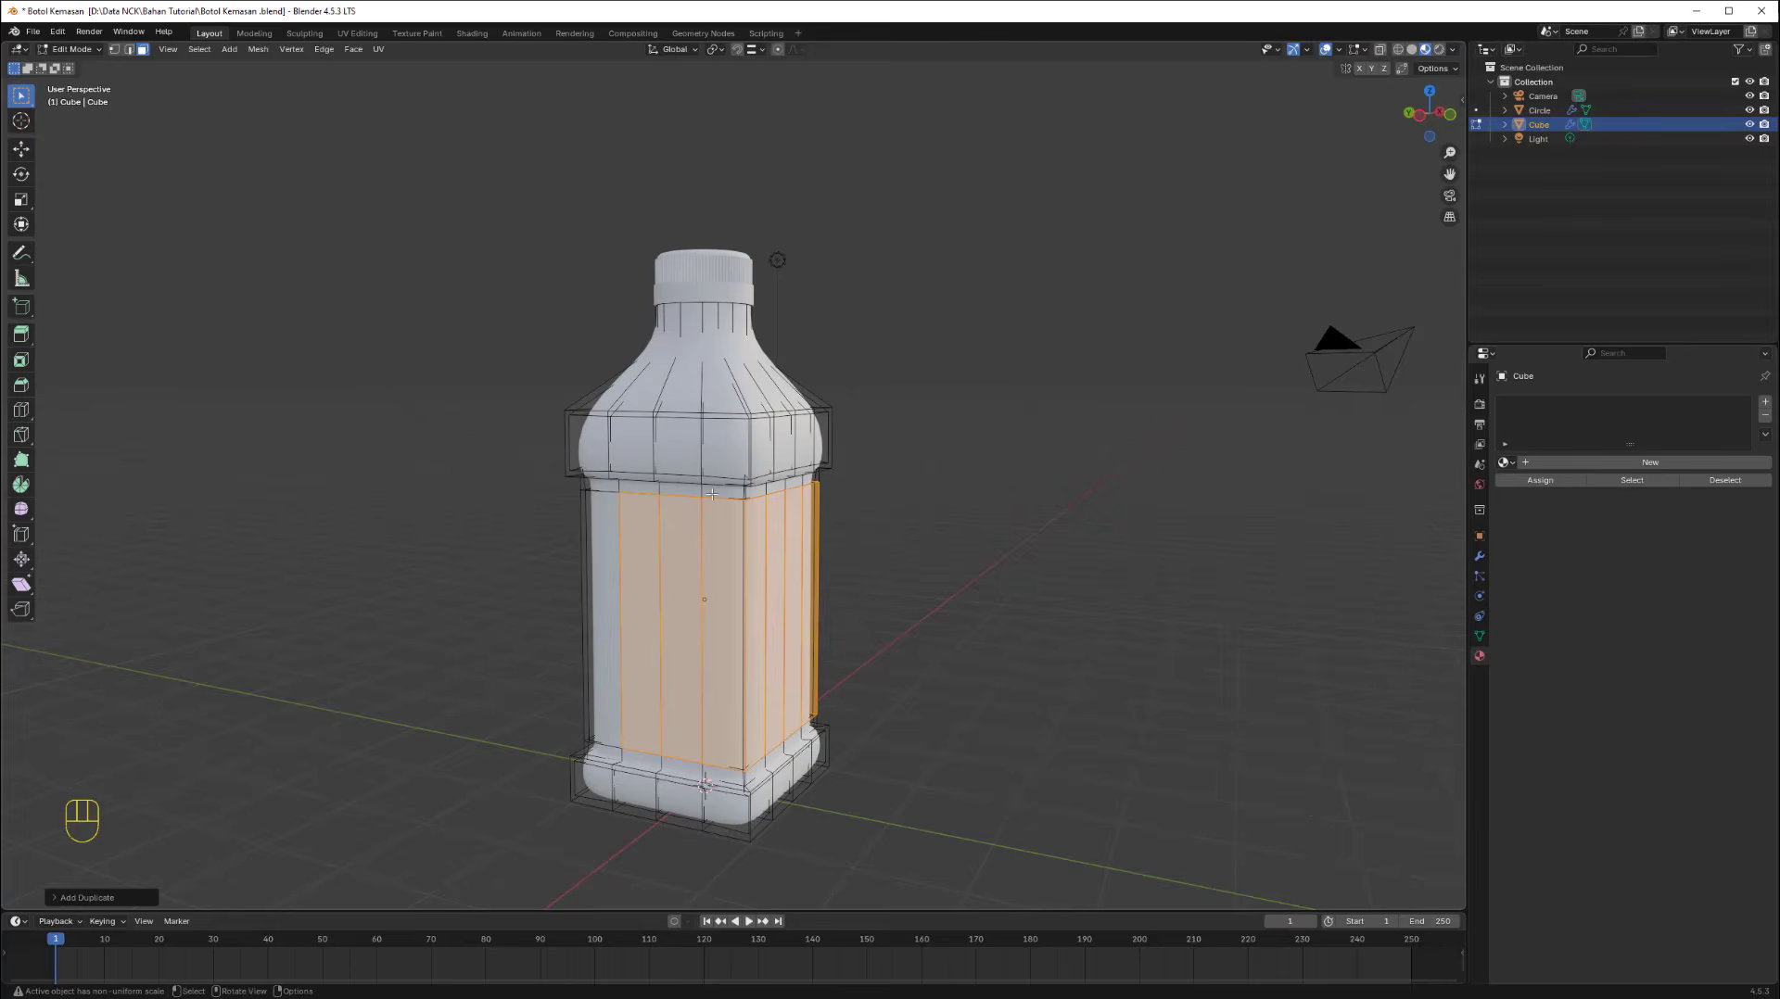
key(p)
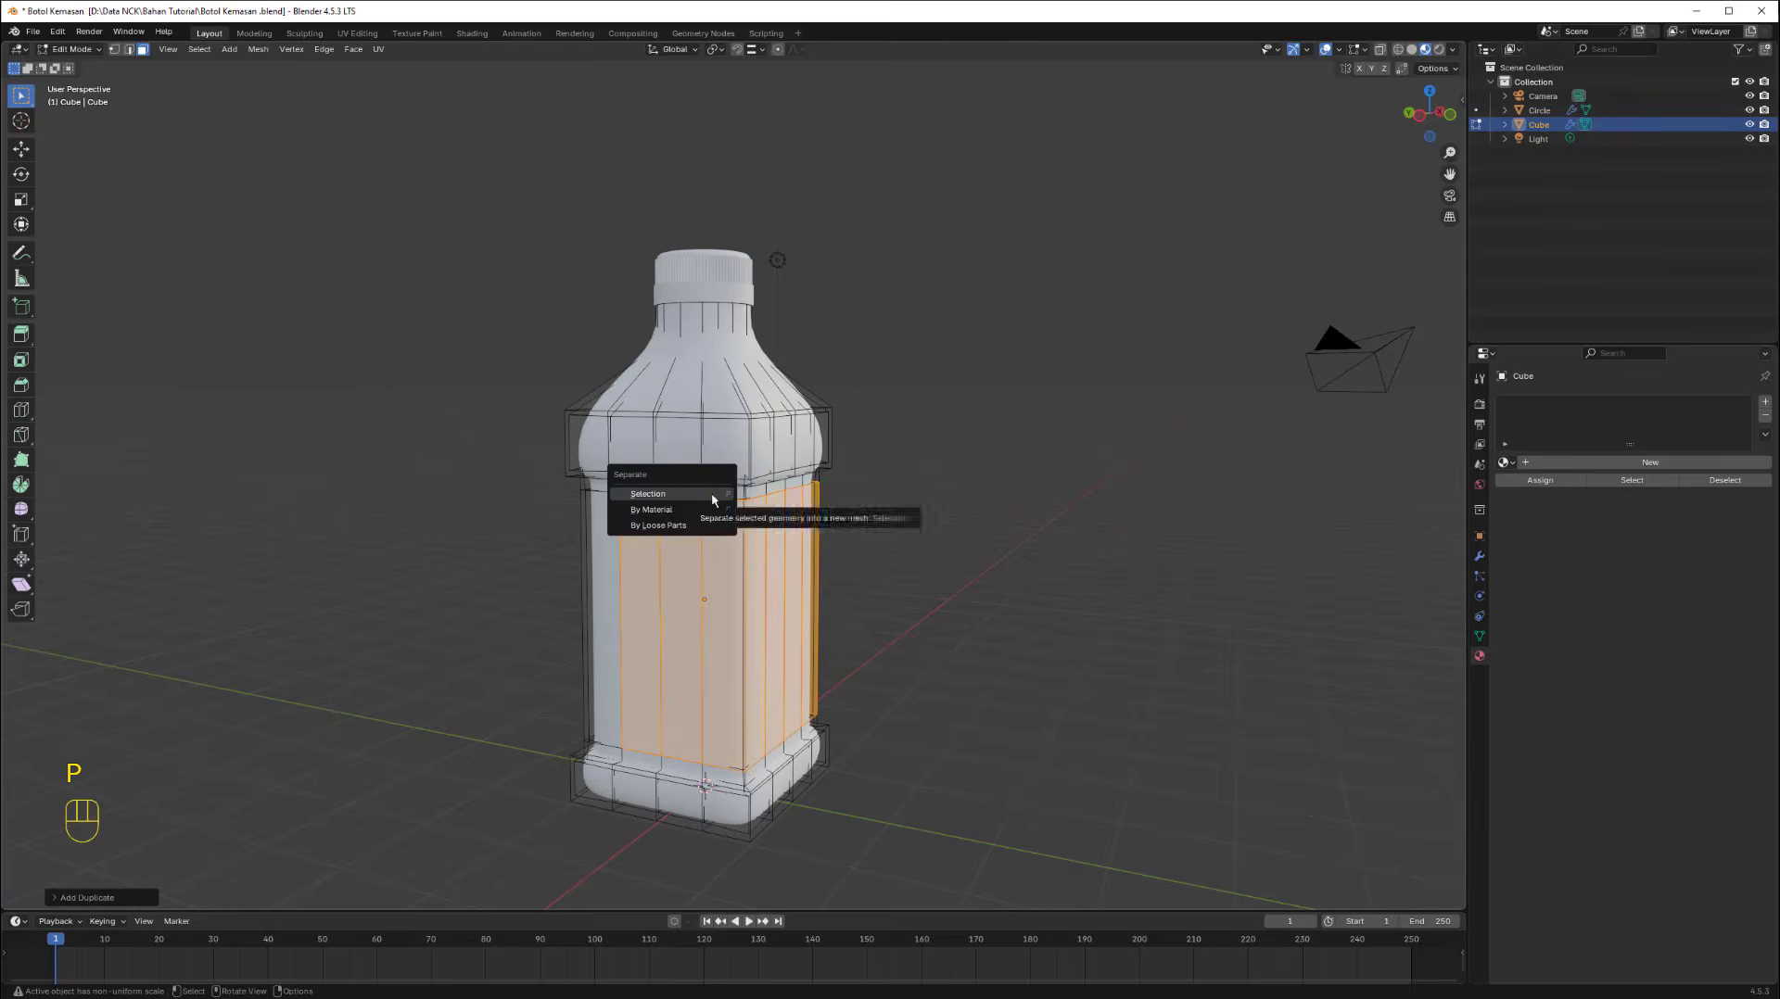
click(712, 496)
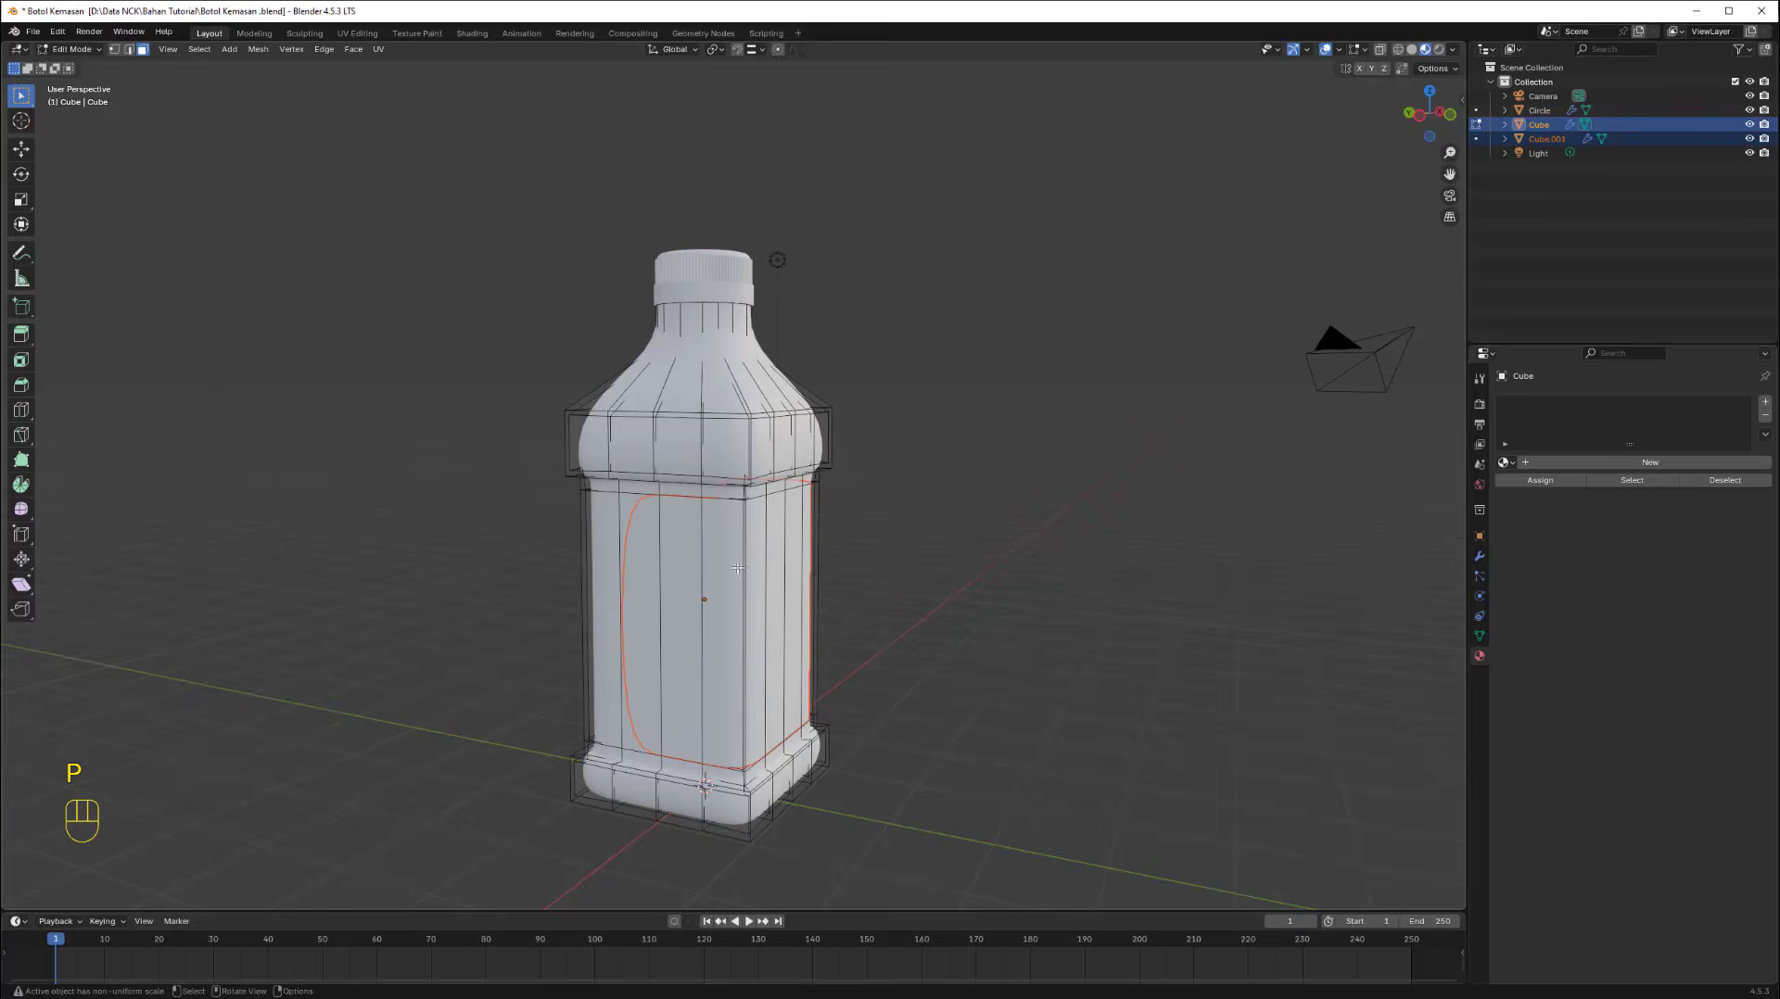
scroll(737, 568, up, 4)
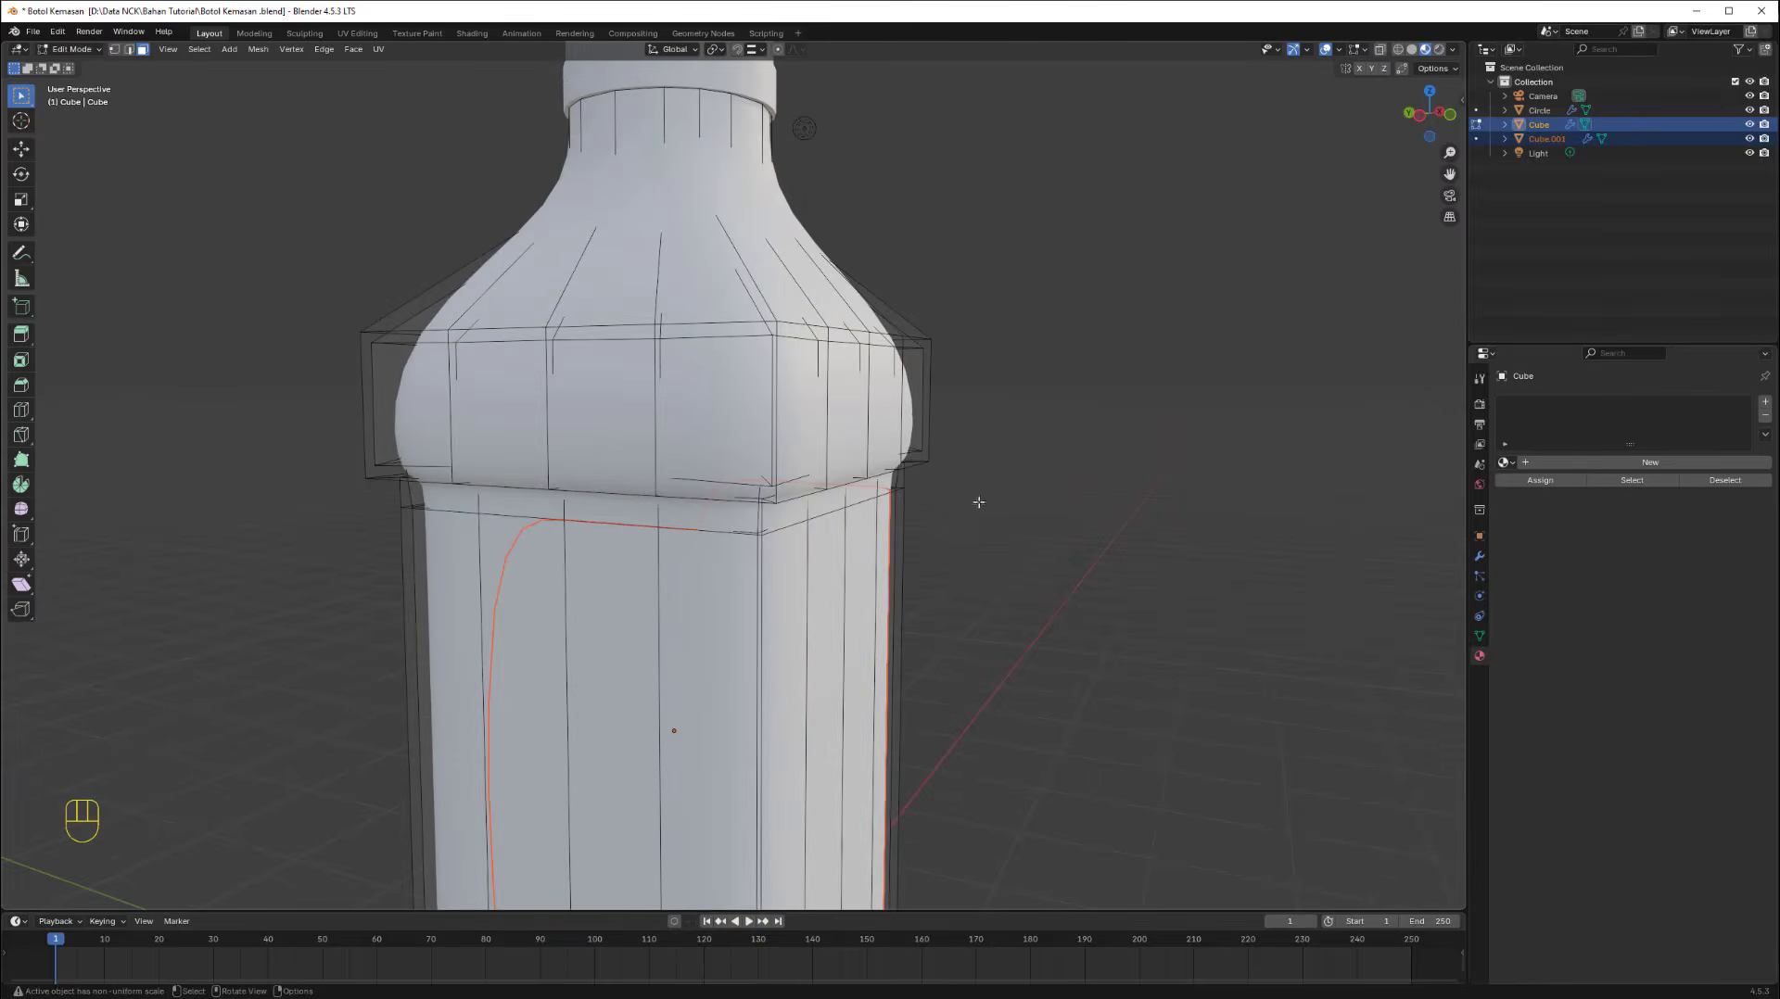
key(Tab)
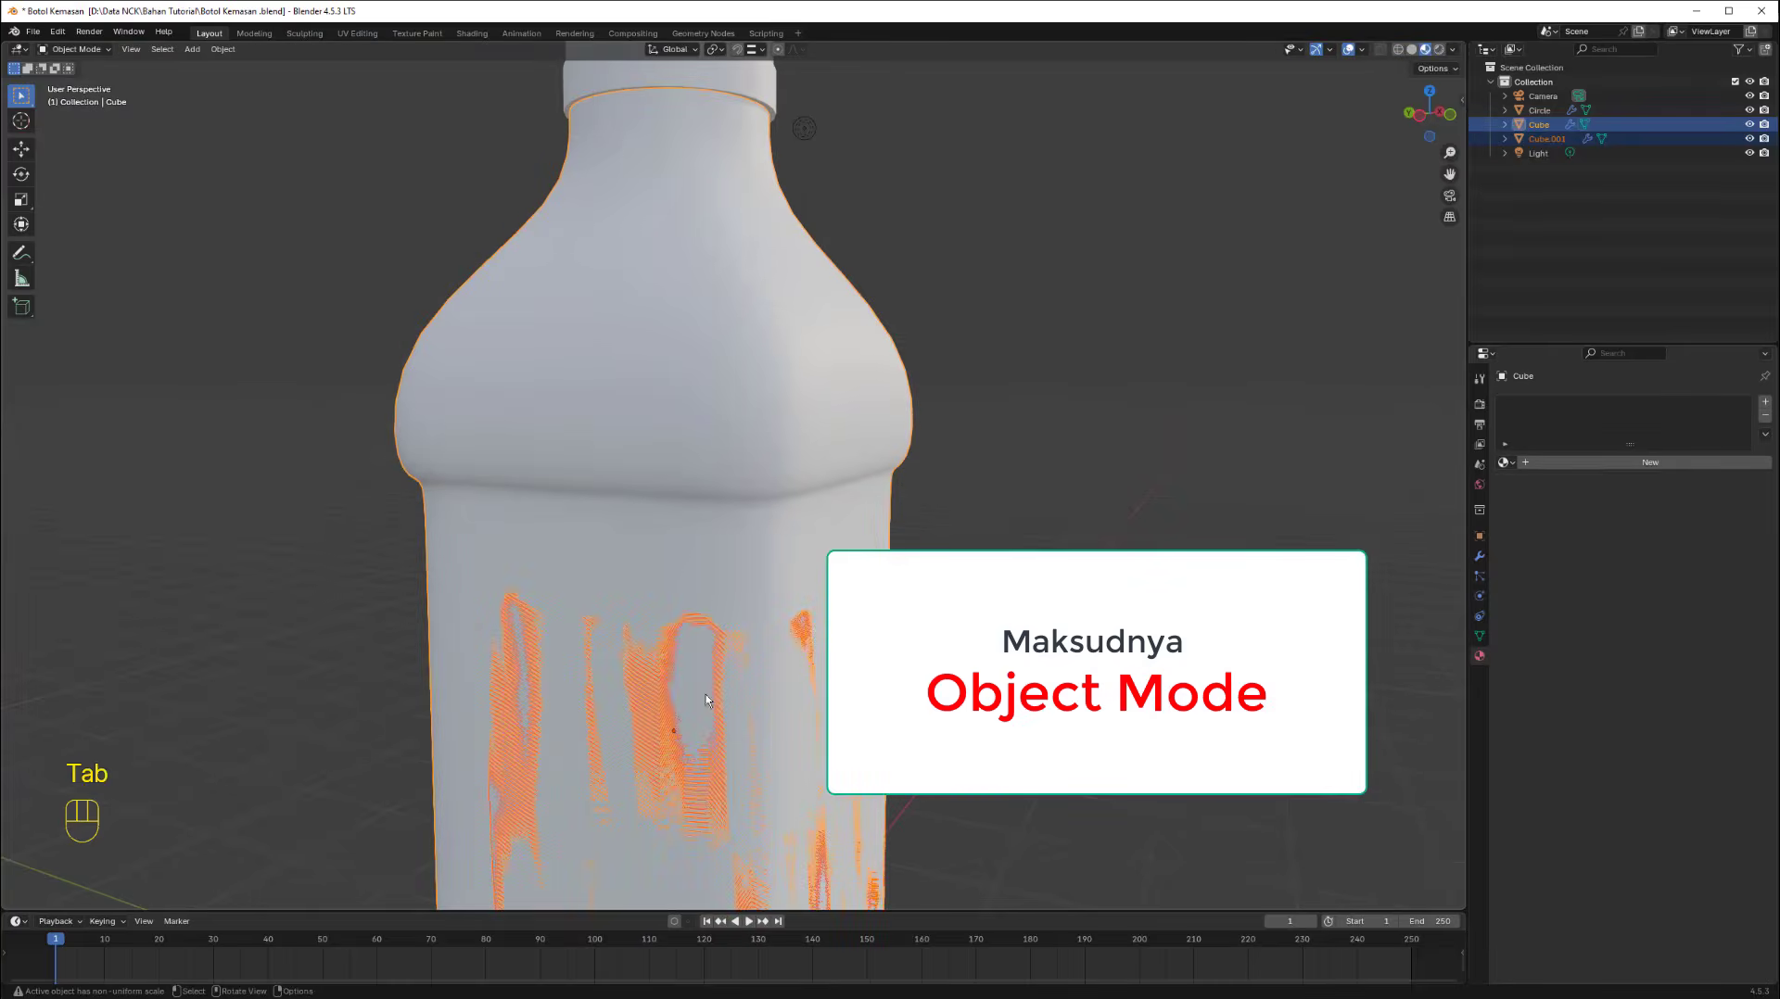
click(670, 692)
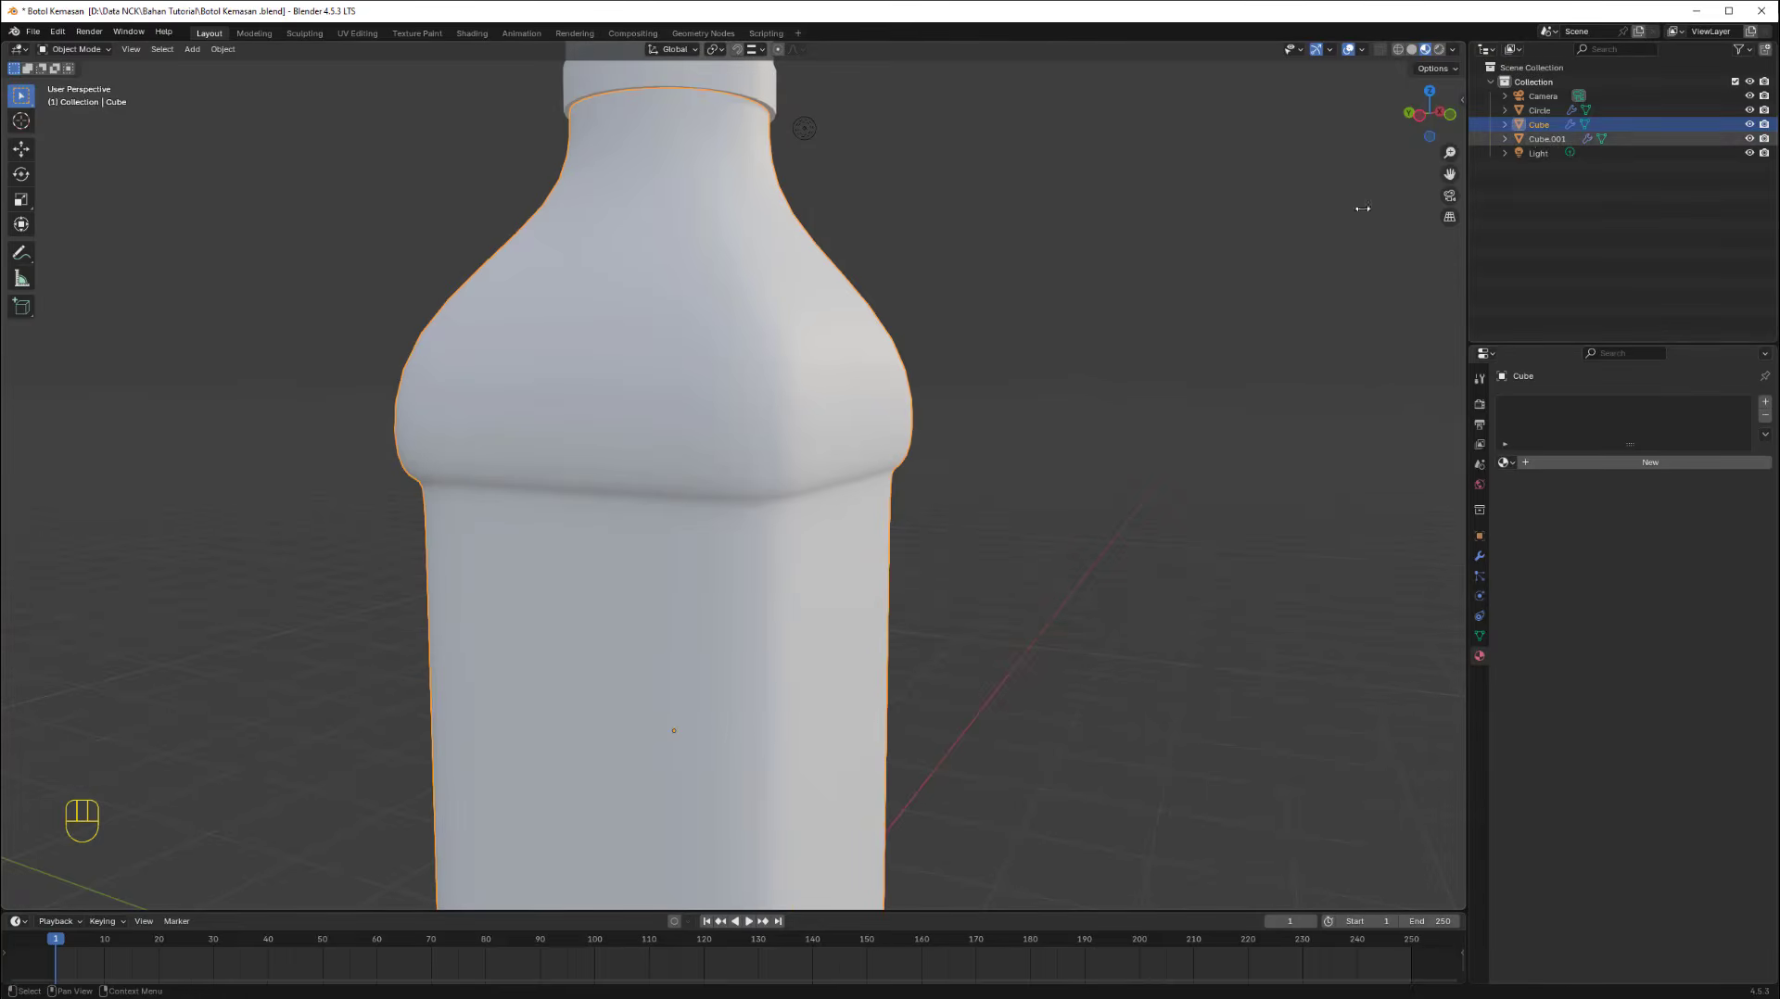
Add a Solidify modifier to the separated label object Cube.001 and set its thickness to 0.05 m.
click(1533, 138)
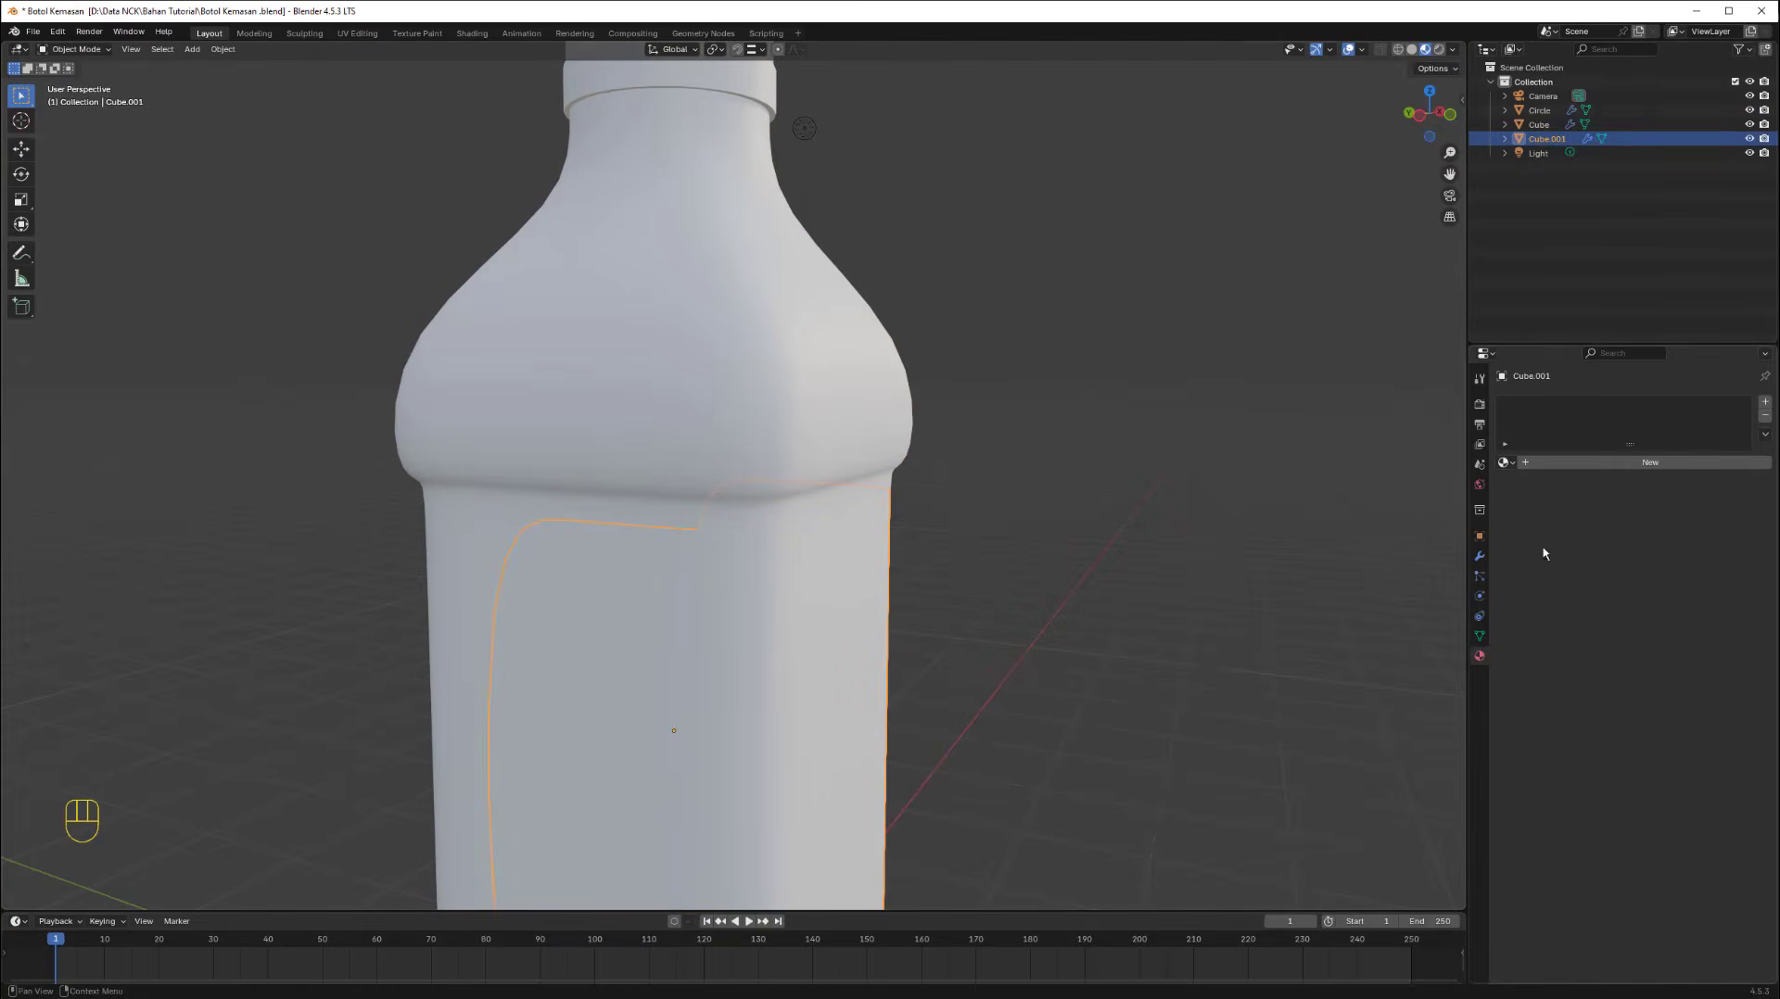
click(1480, 557)
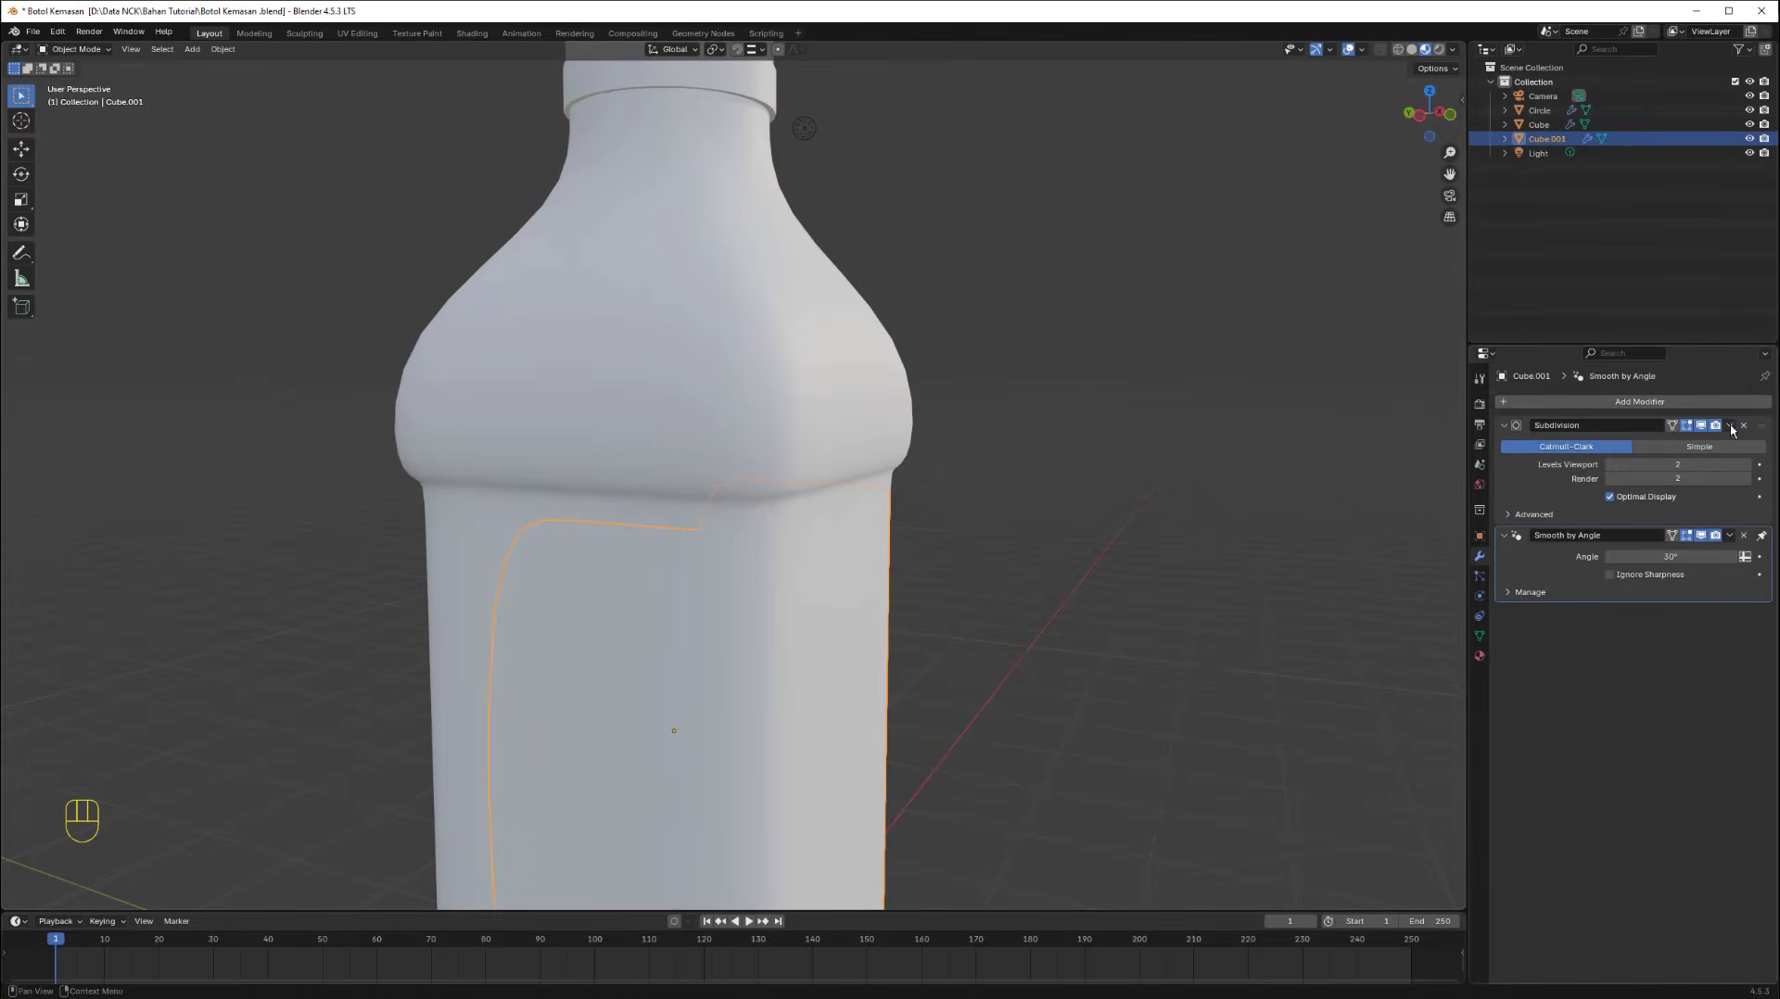
click(1675, 405)
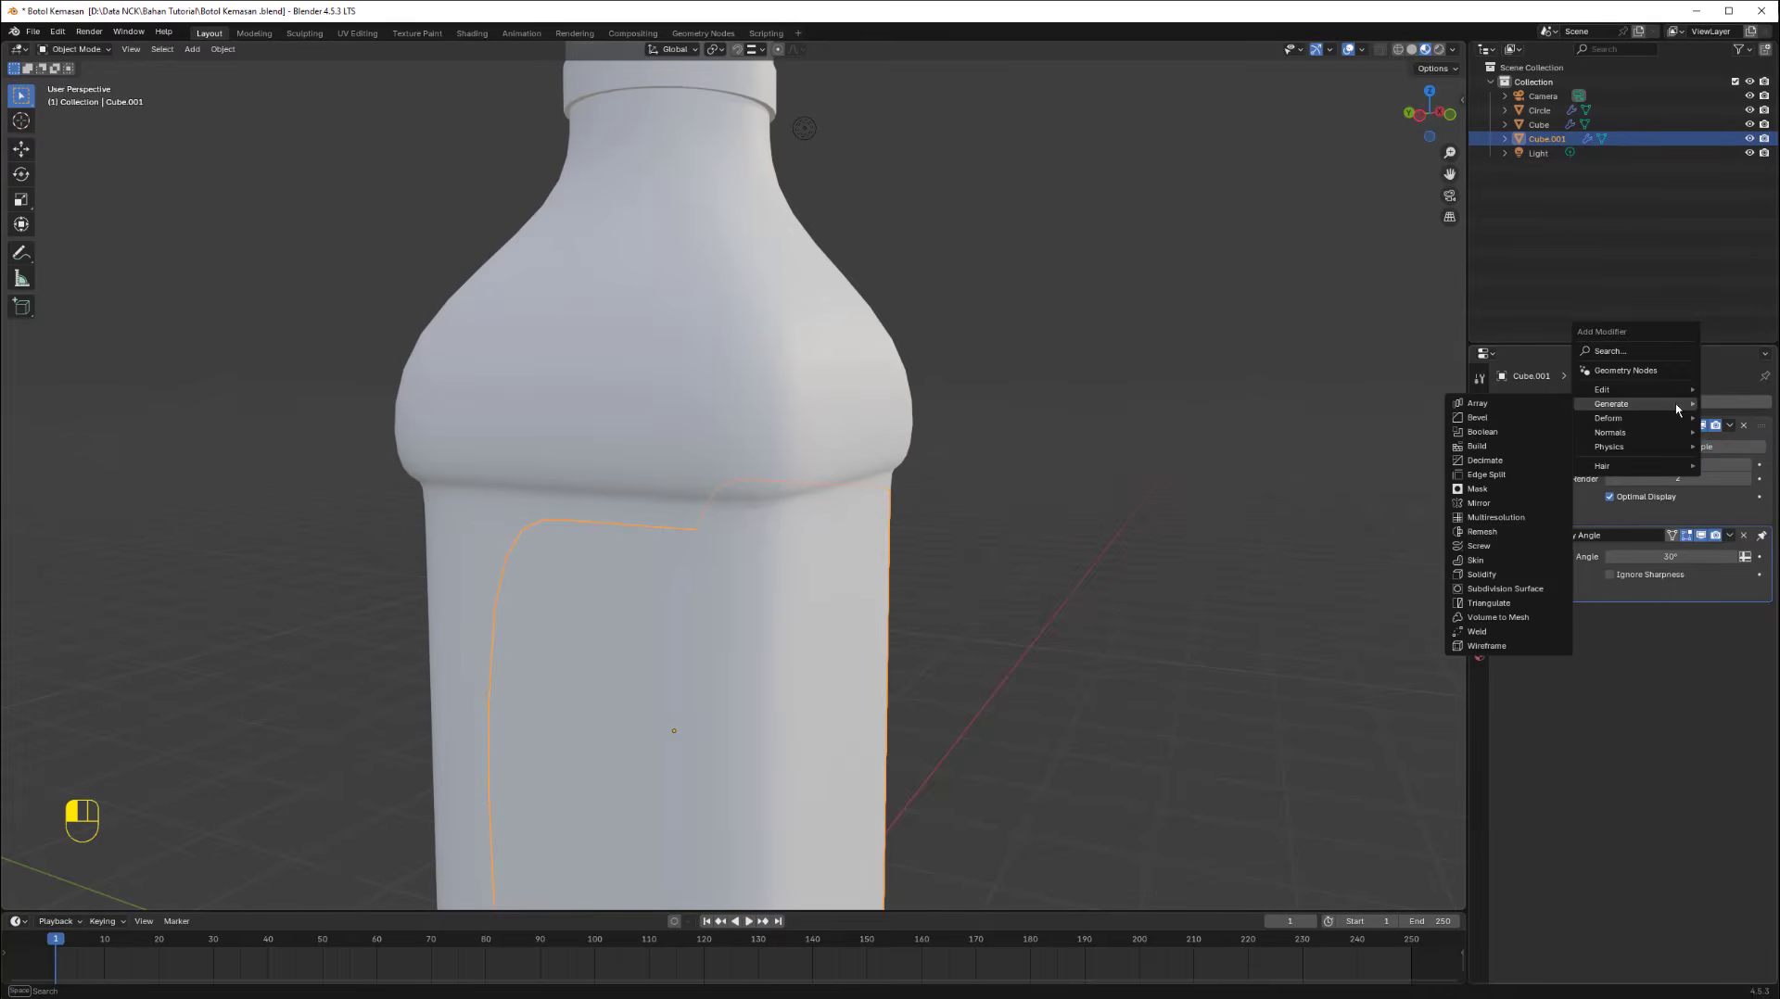
click(1481, 576)
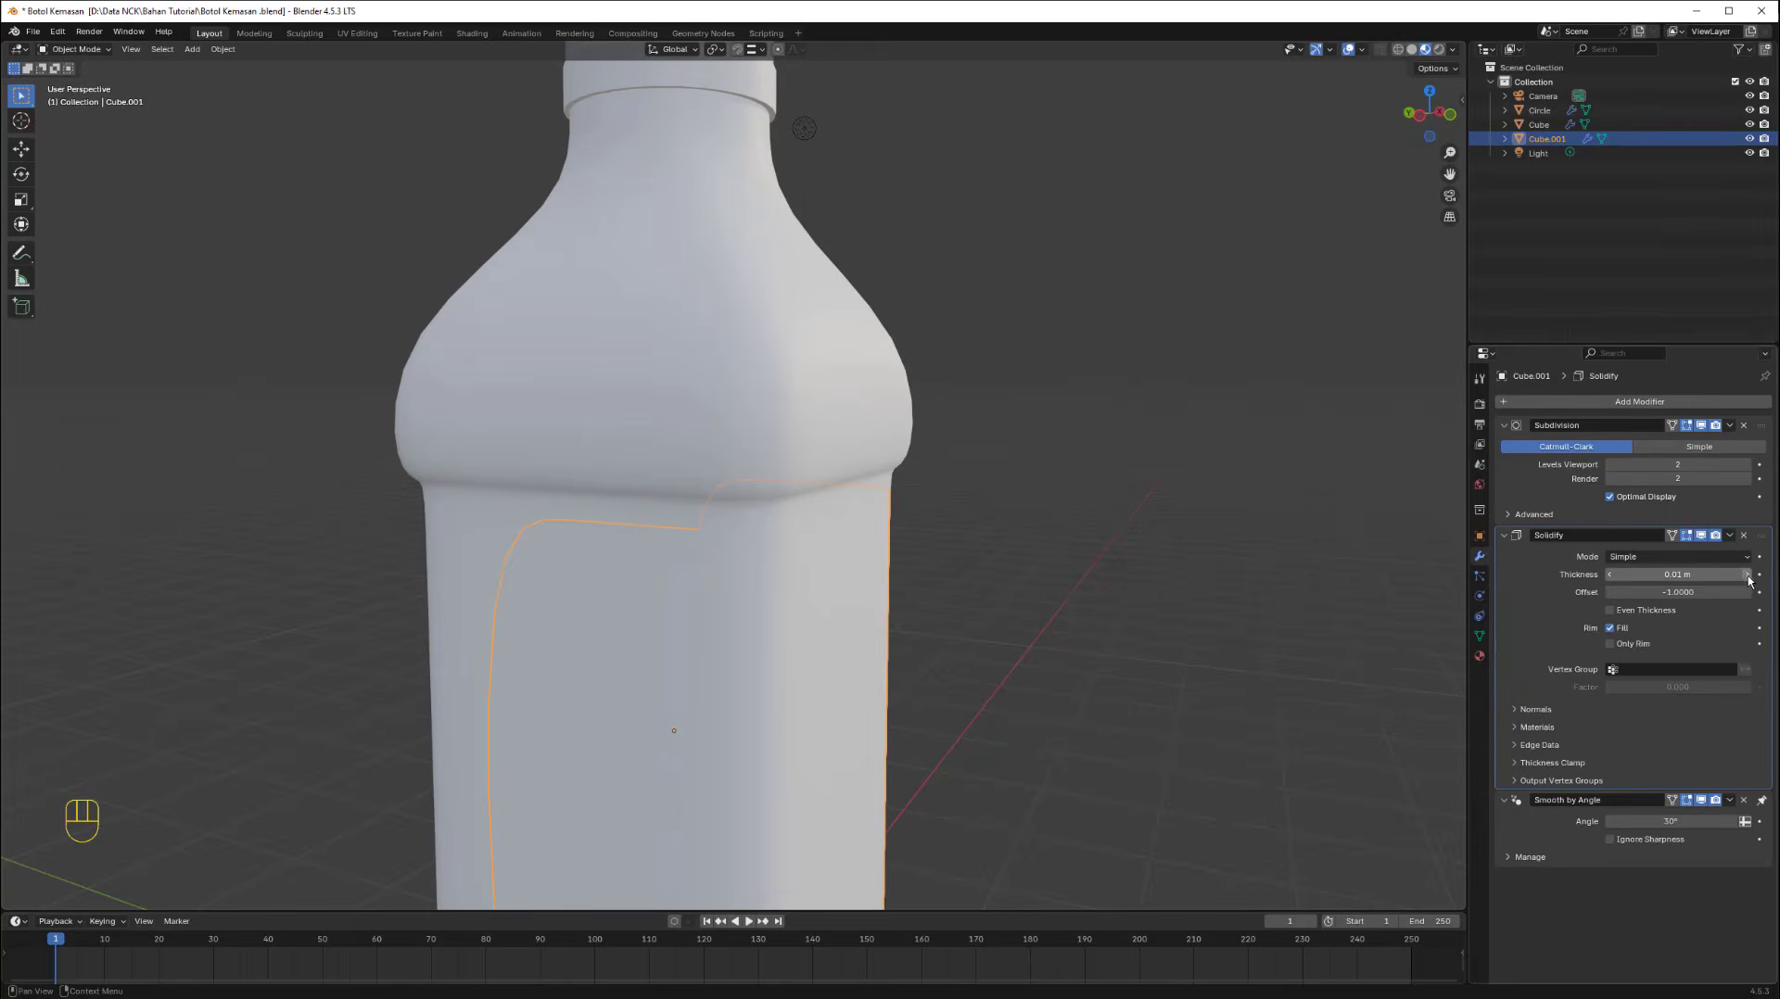
drag(1746, 578, 1761, 575)
scroll(705, 482, down, 5)
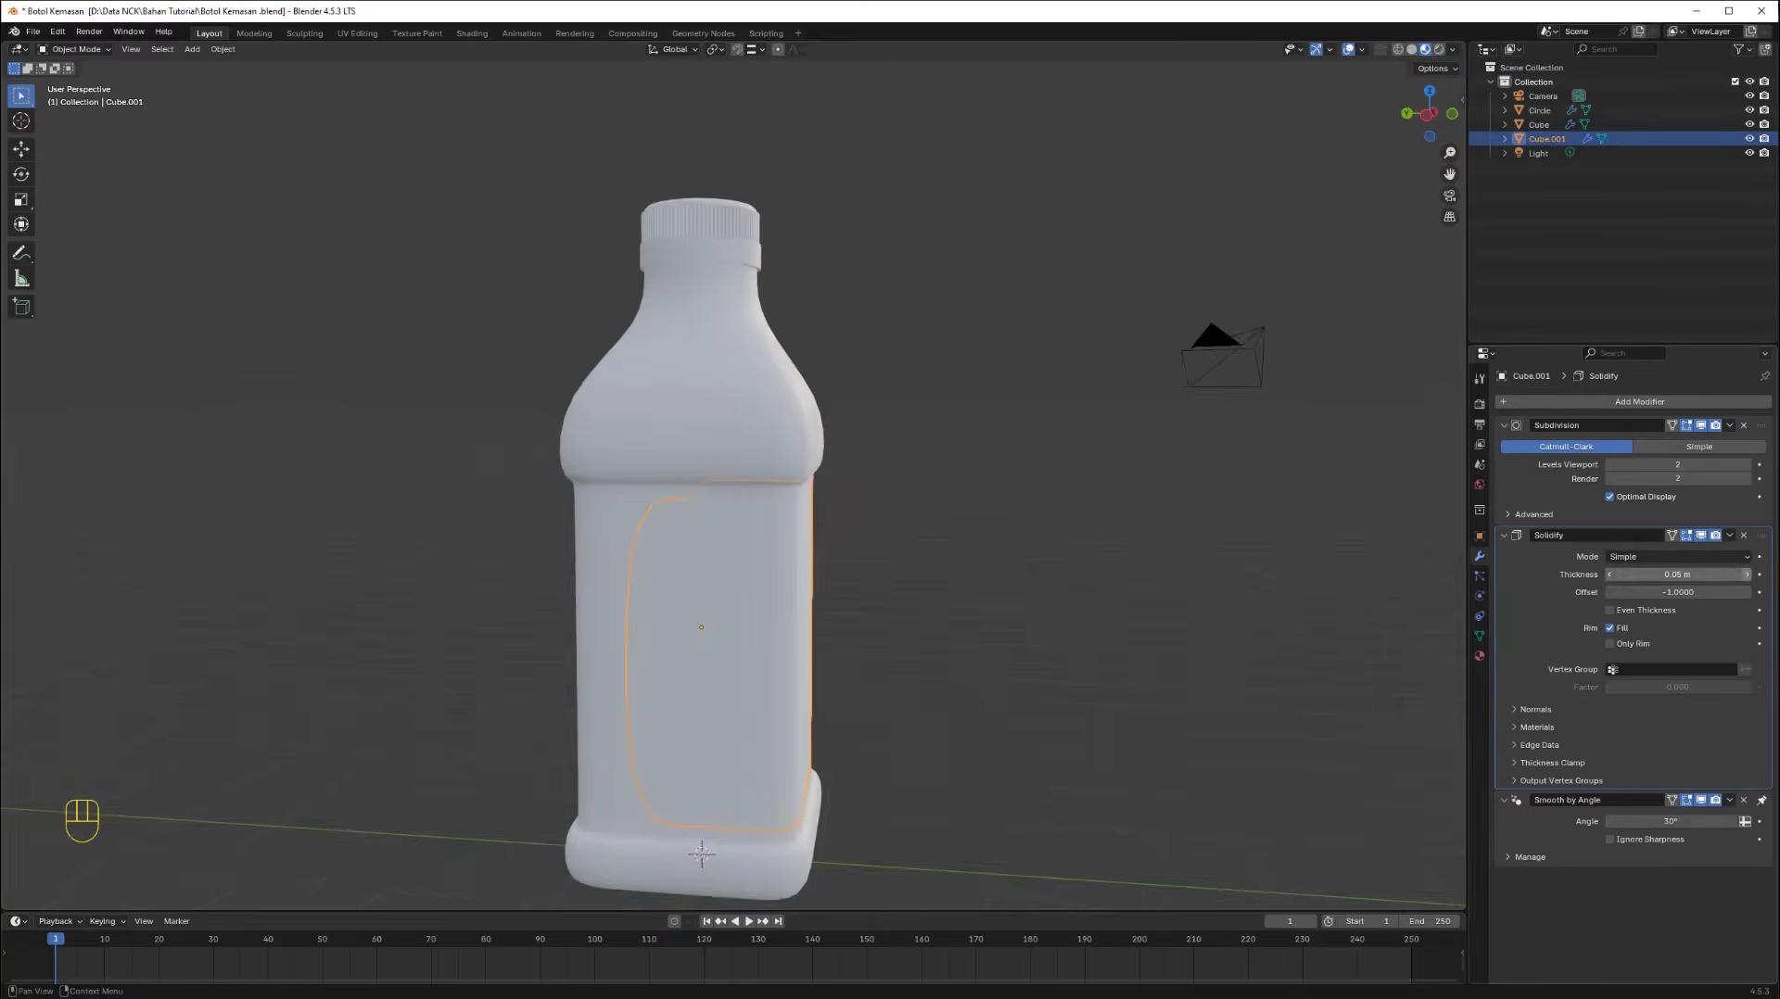
scroll(945, 536, up, 4)
scroll(945, 531, down, 3)
middle_drag(984, 504, 872, 520)
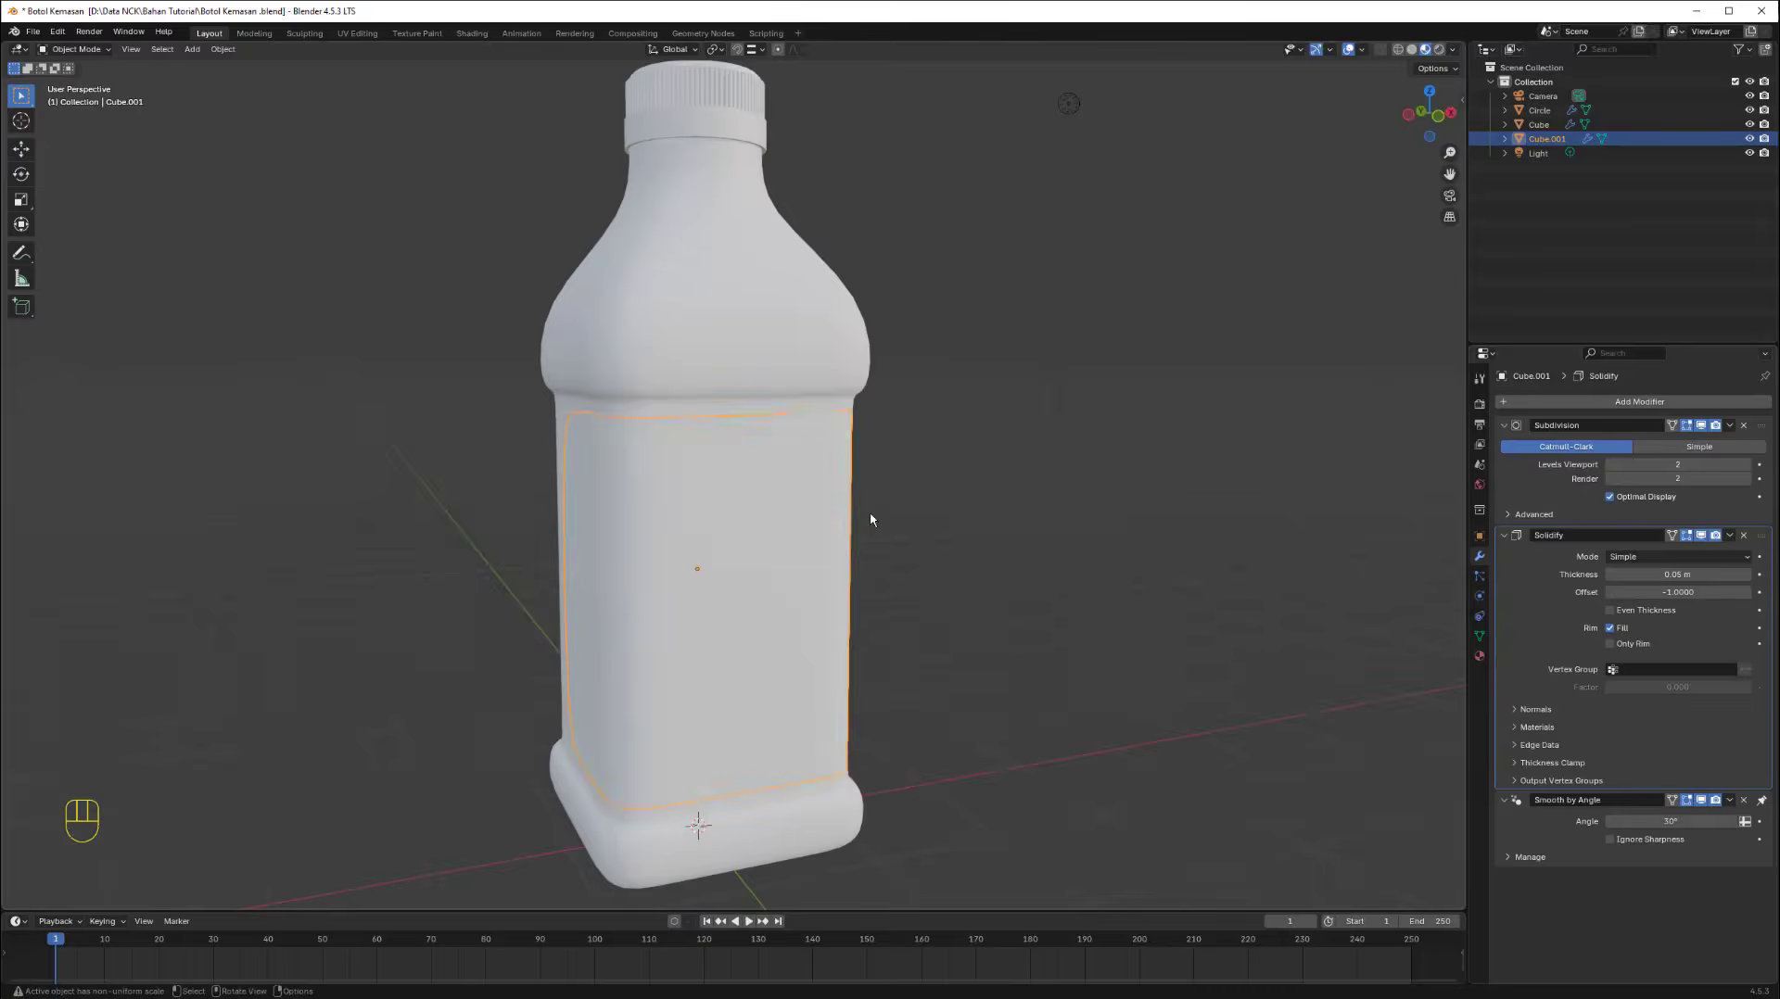
Scale the label slightly so that it fits around the straight middle section of the bottle.
key(s)
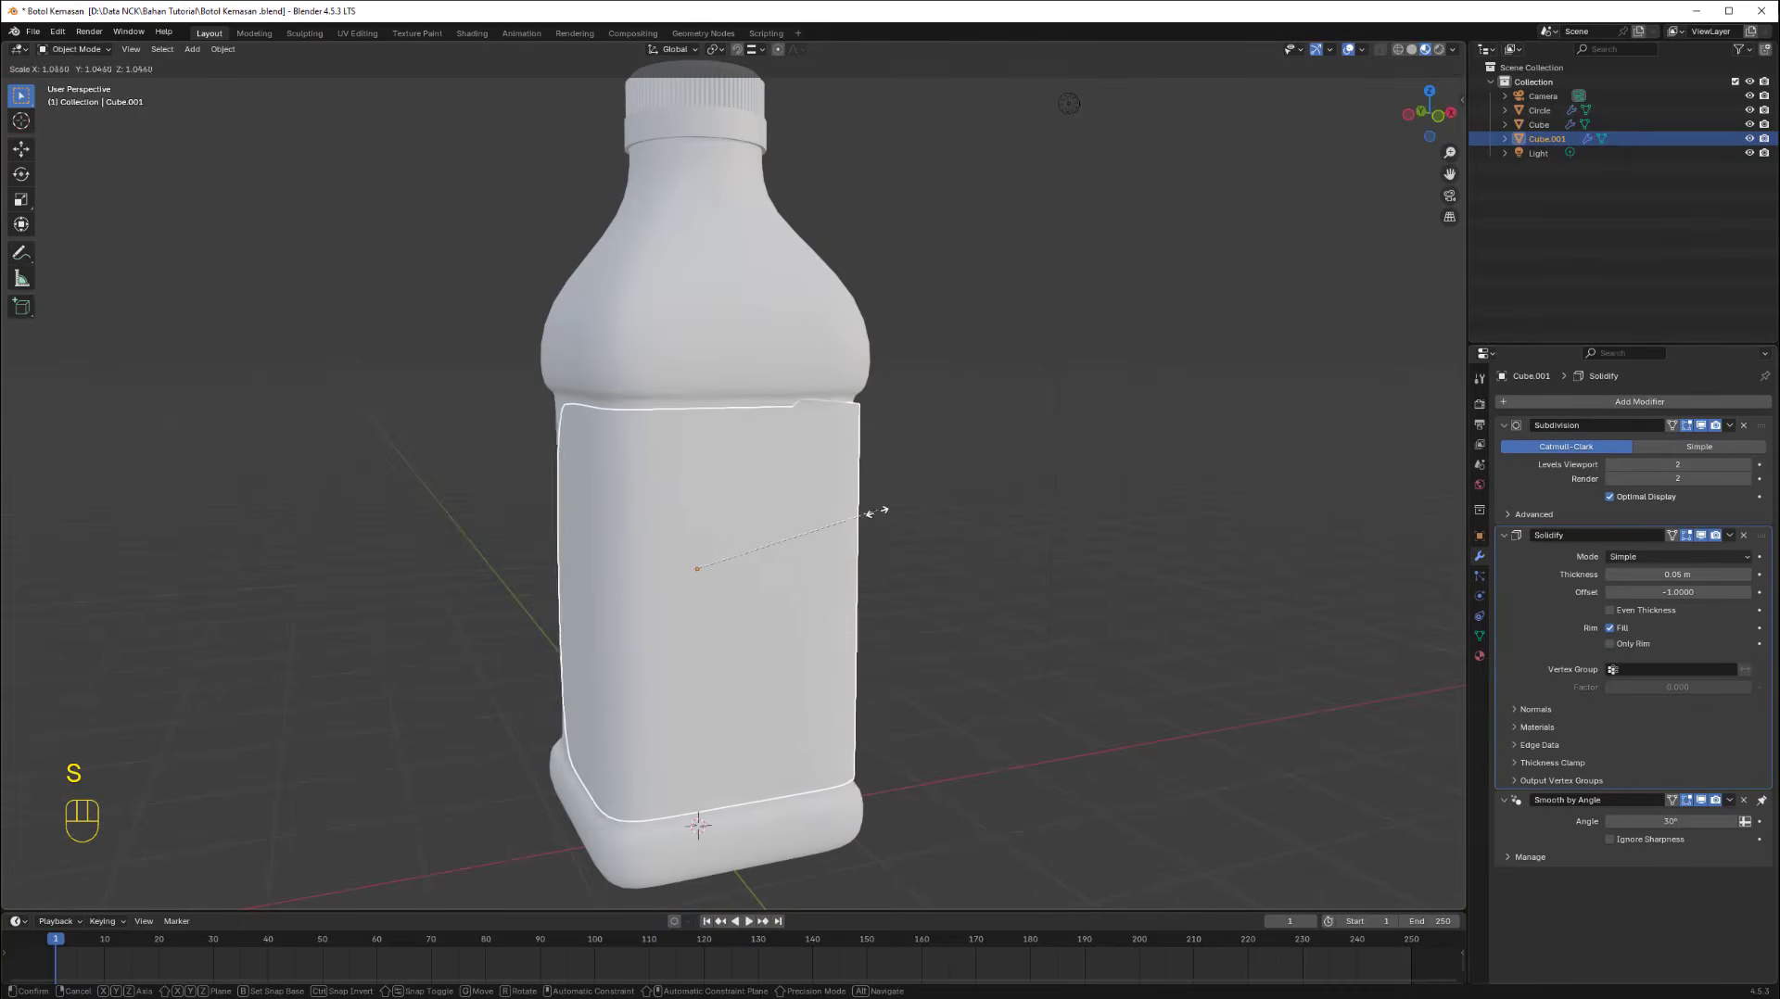
click(870, 517)
mouse_move(869, 517)
middle_down()
mouse_move(1210, 505)
mouse_move(804, 512)
mouse_move(808, 552)
mouse_move(876, 542)
middle_up()
scroll(945, 491, up, 4)
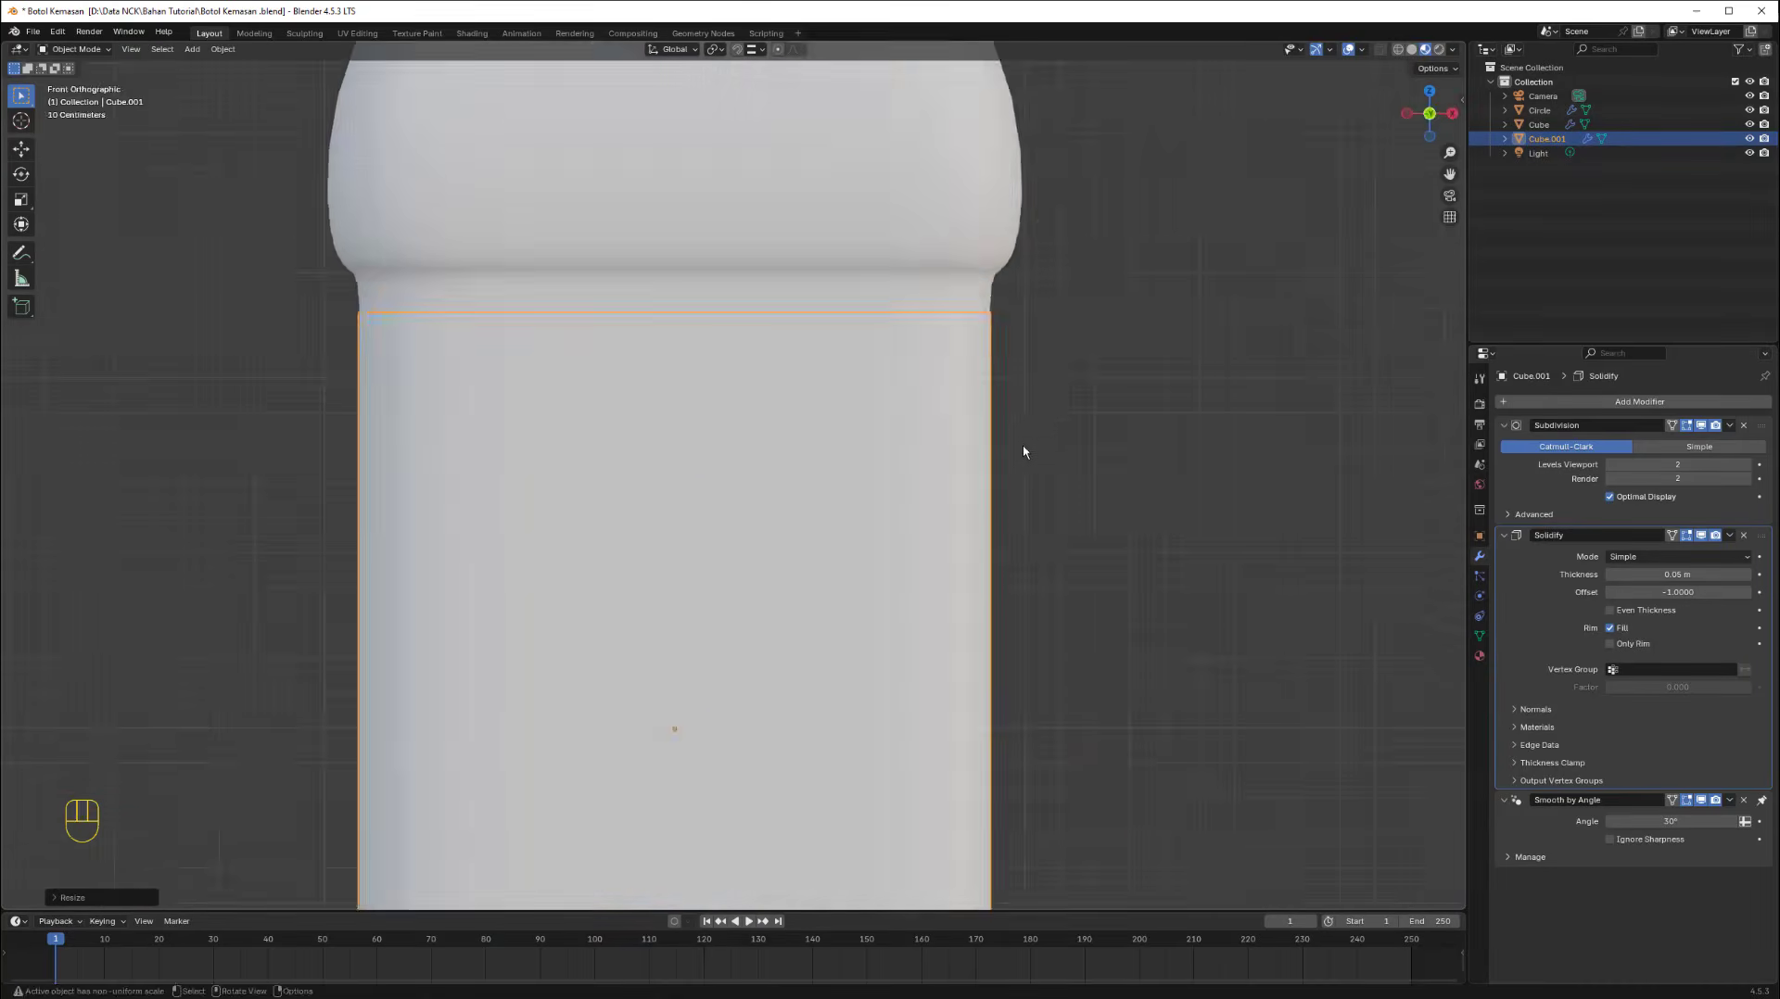
scroll(932, 476, down, 2)
middle_drag(934, 483, 864, 530)
scroll(760, 595, down, 4)
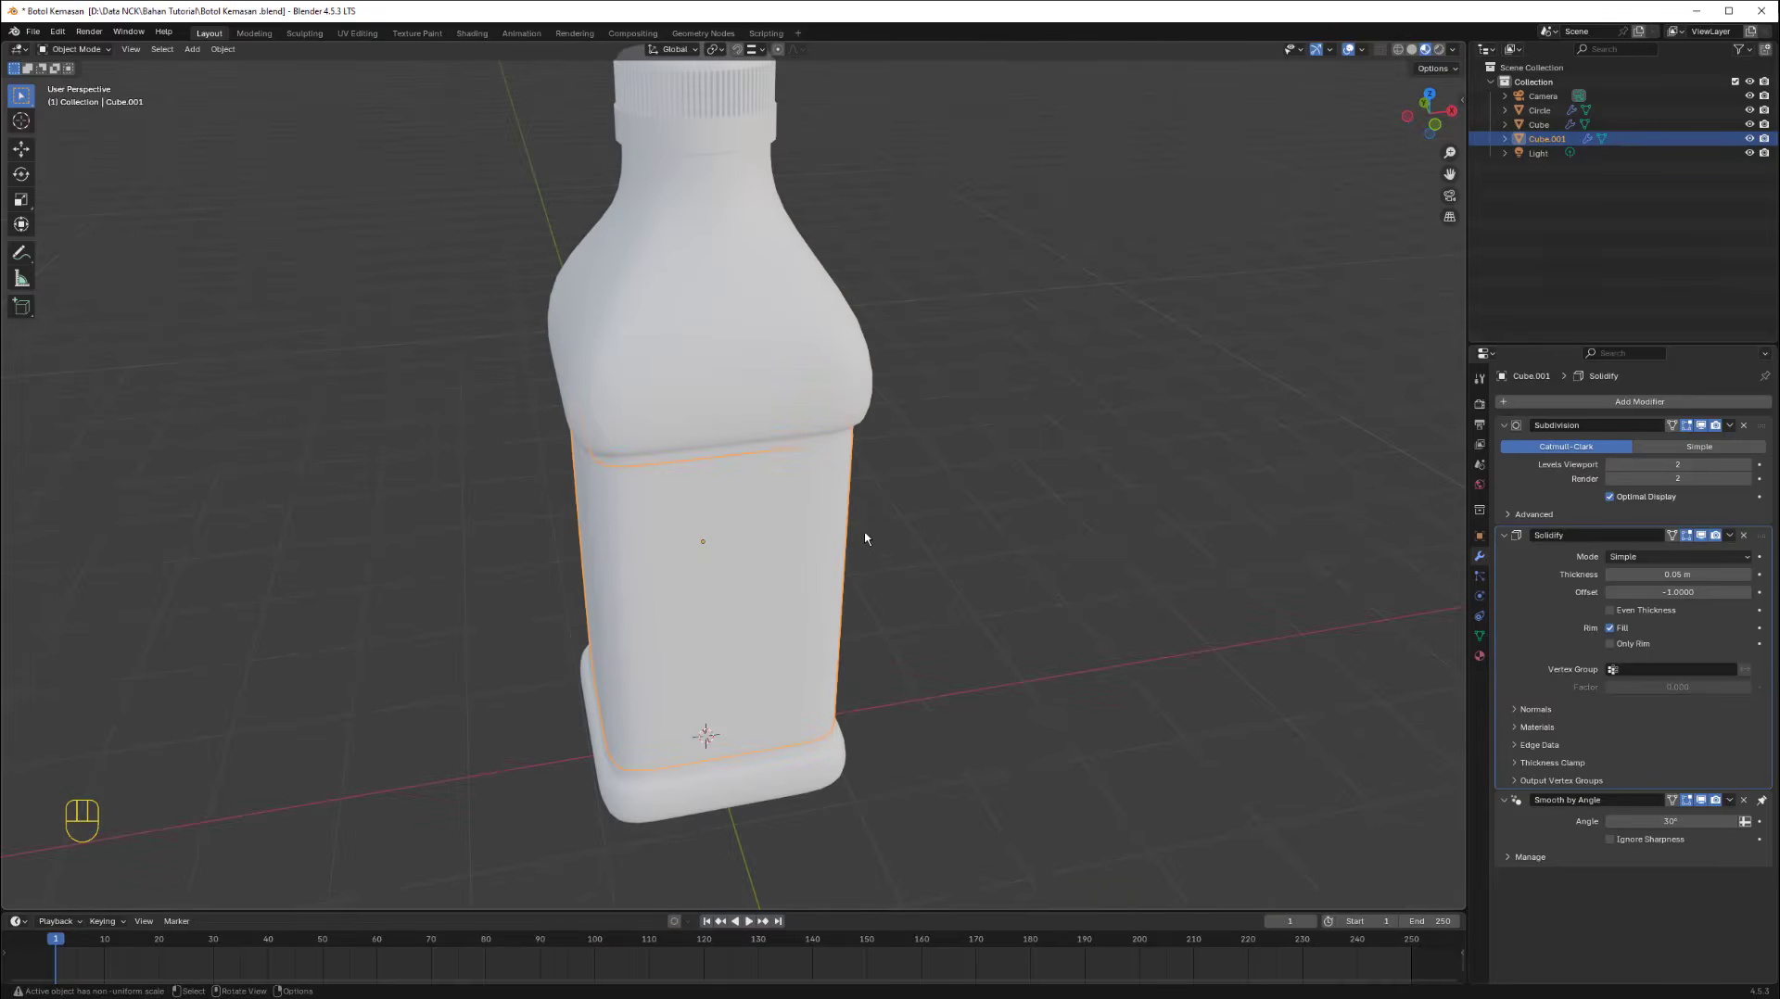
middle_drag(893, 744, 918, 516)
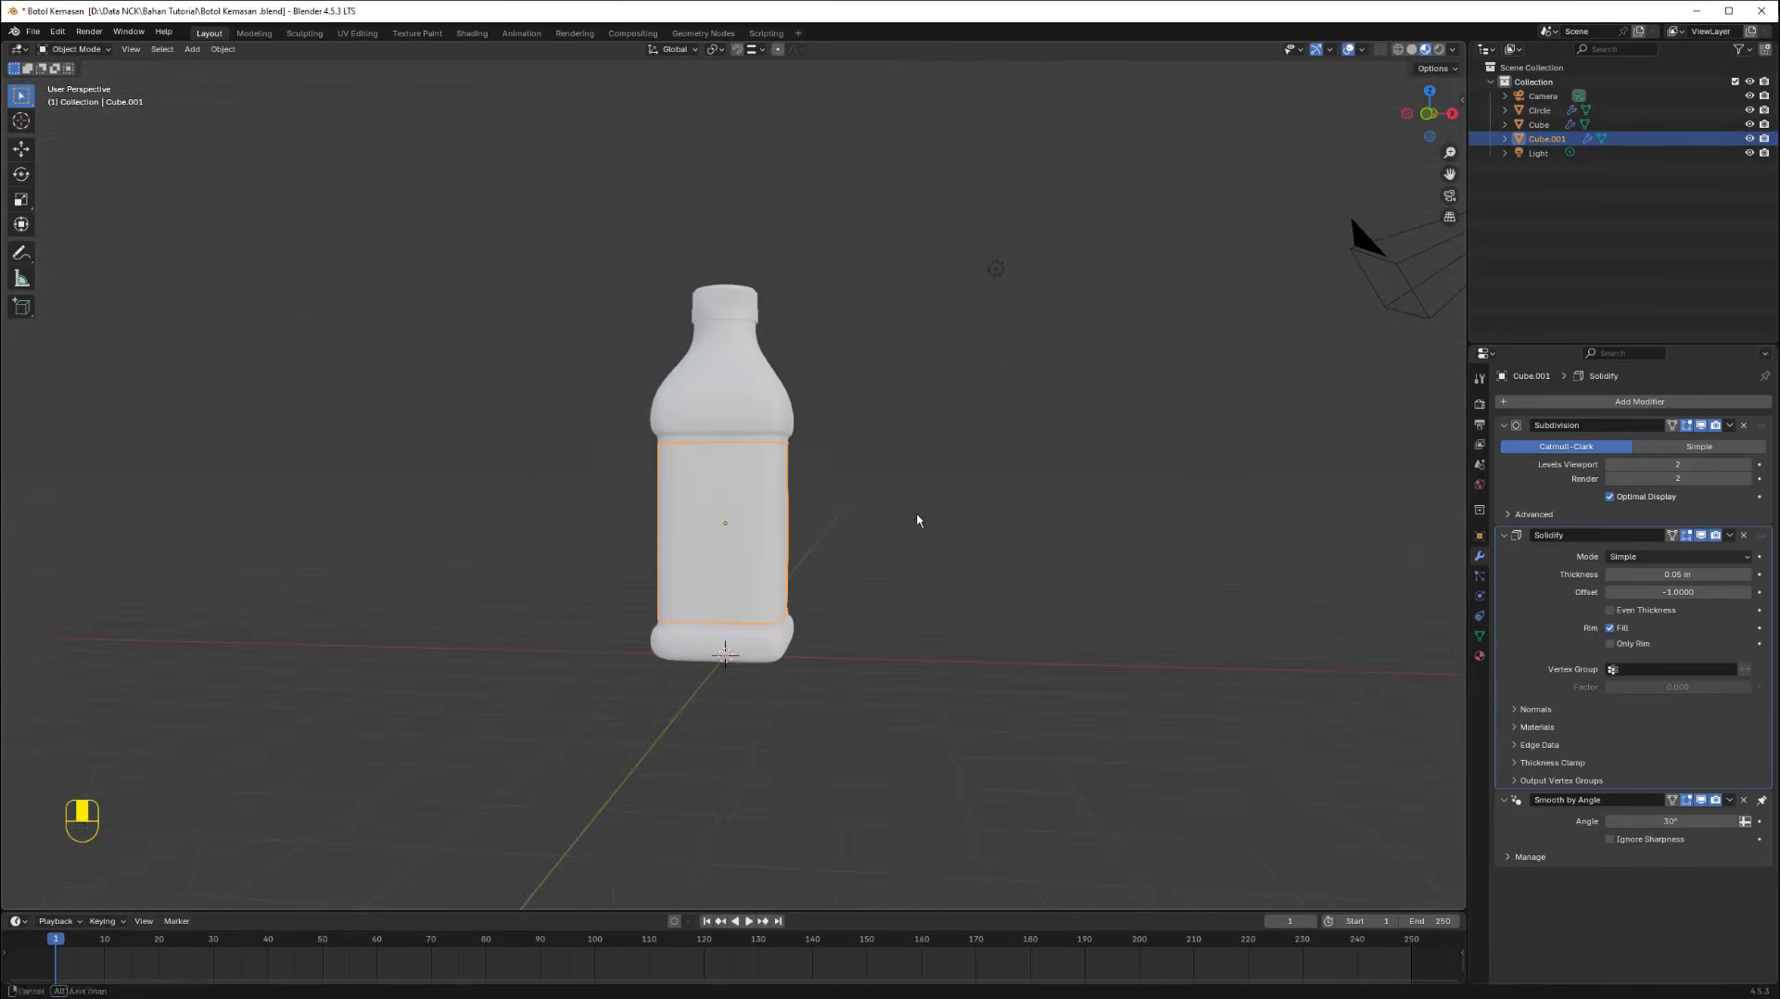
scroll(916, 512, up, 3)
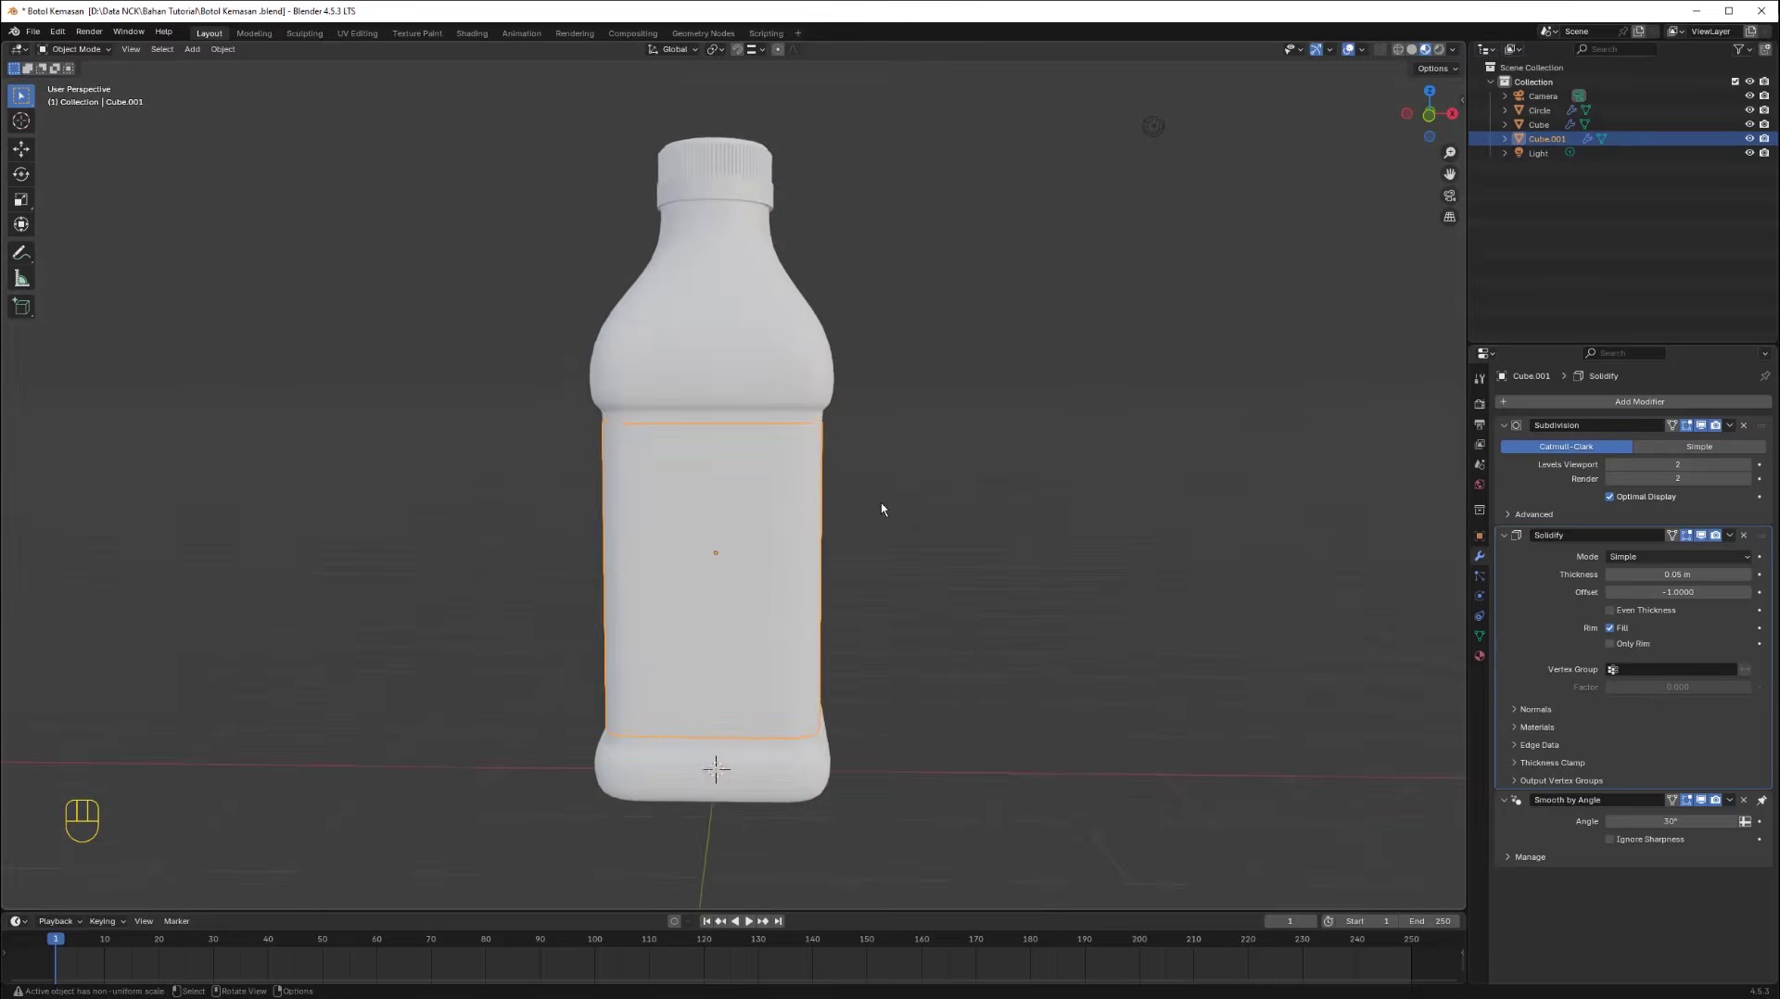
scroll(880, 503, down, 3)
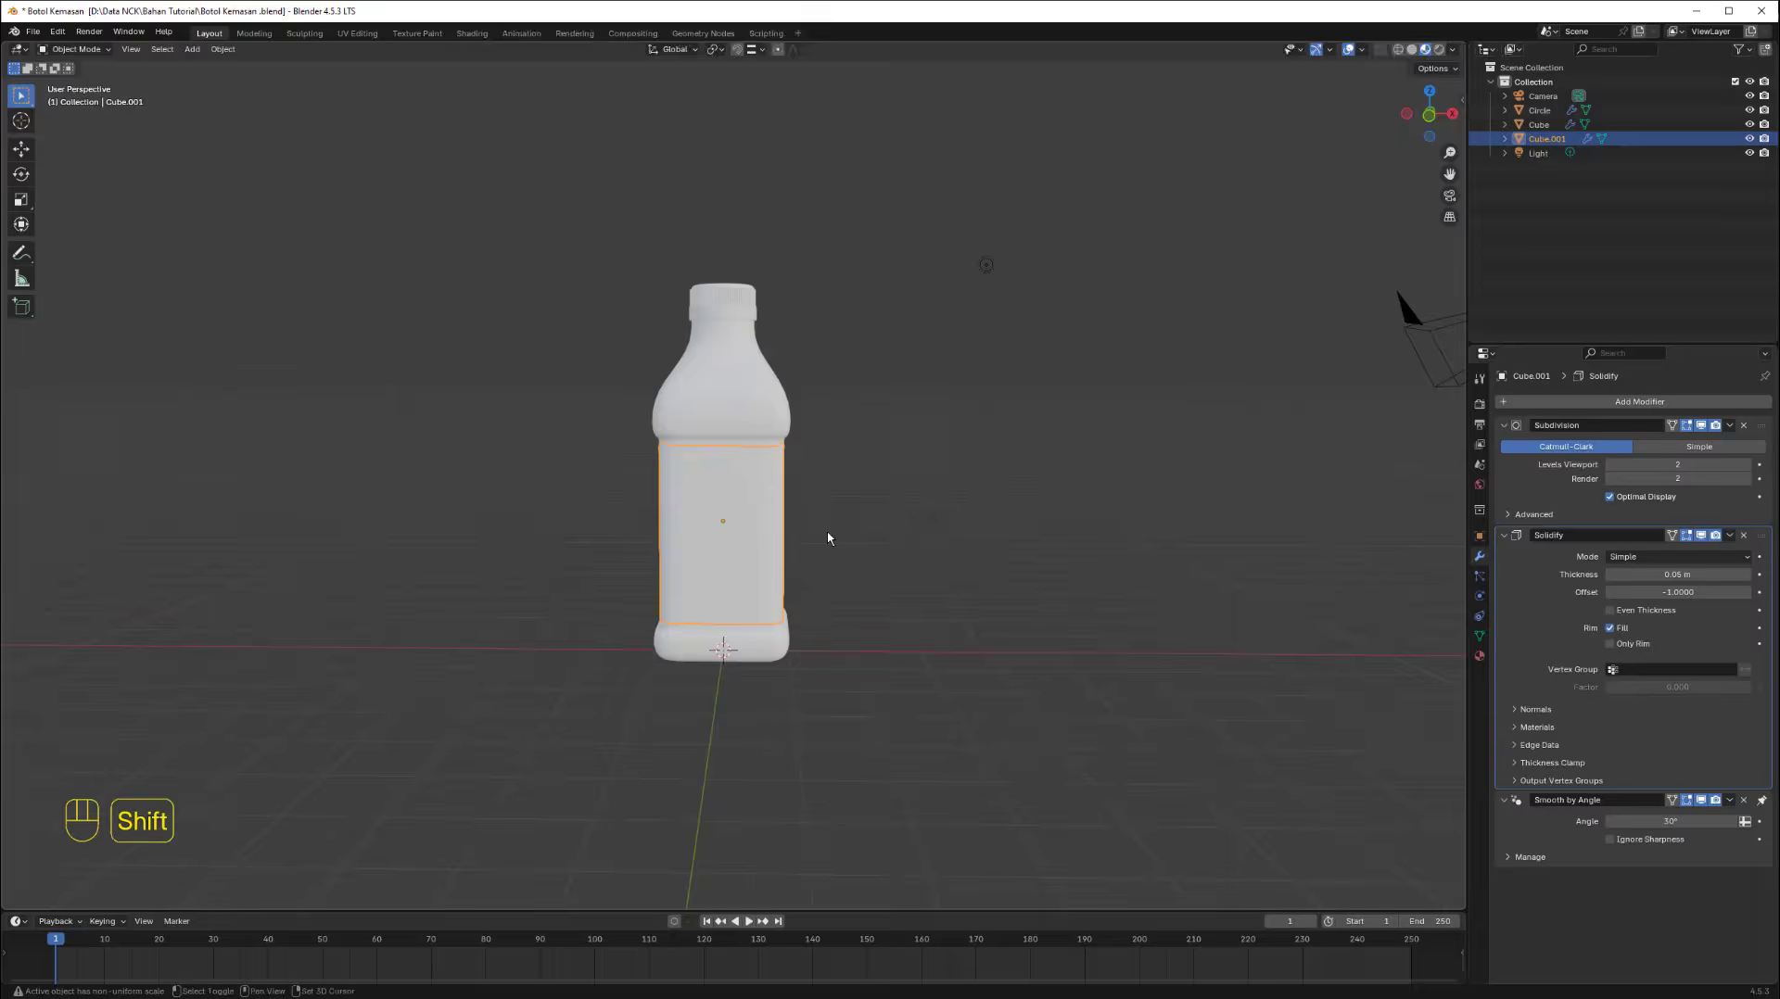
Add a plane under the bottle and scale it up to about 5 times its size as a floor.
key(shift+a)
mouse_move(827, 530)
click(894, 531)
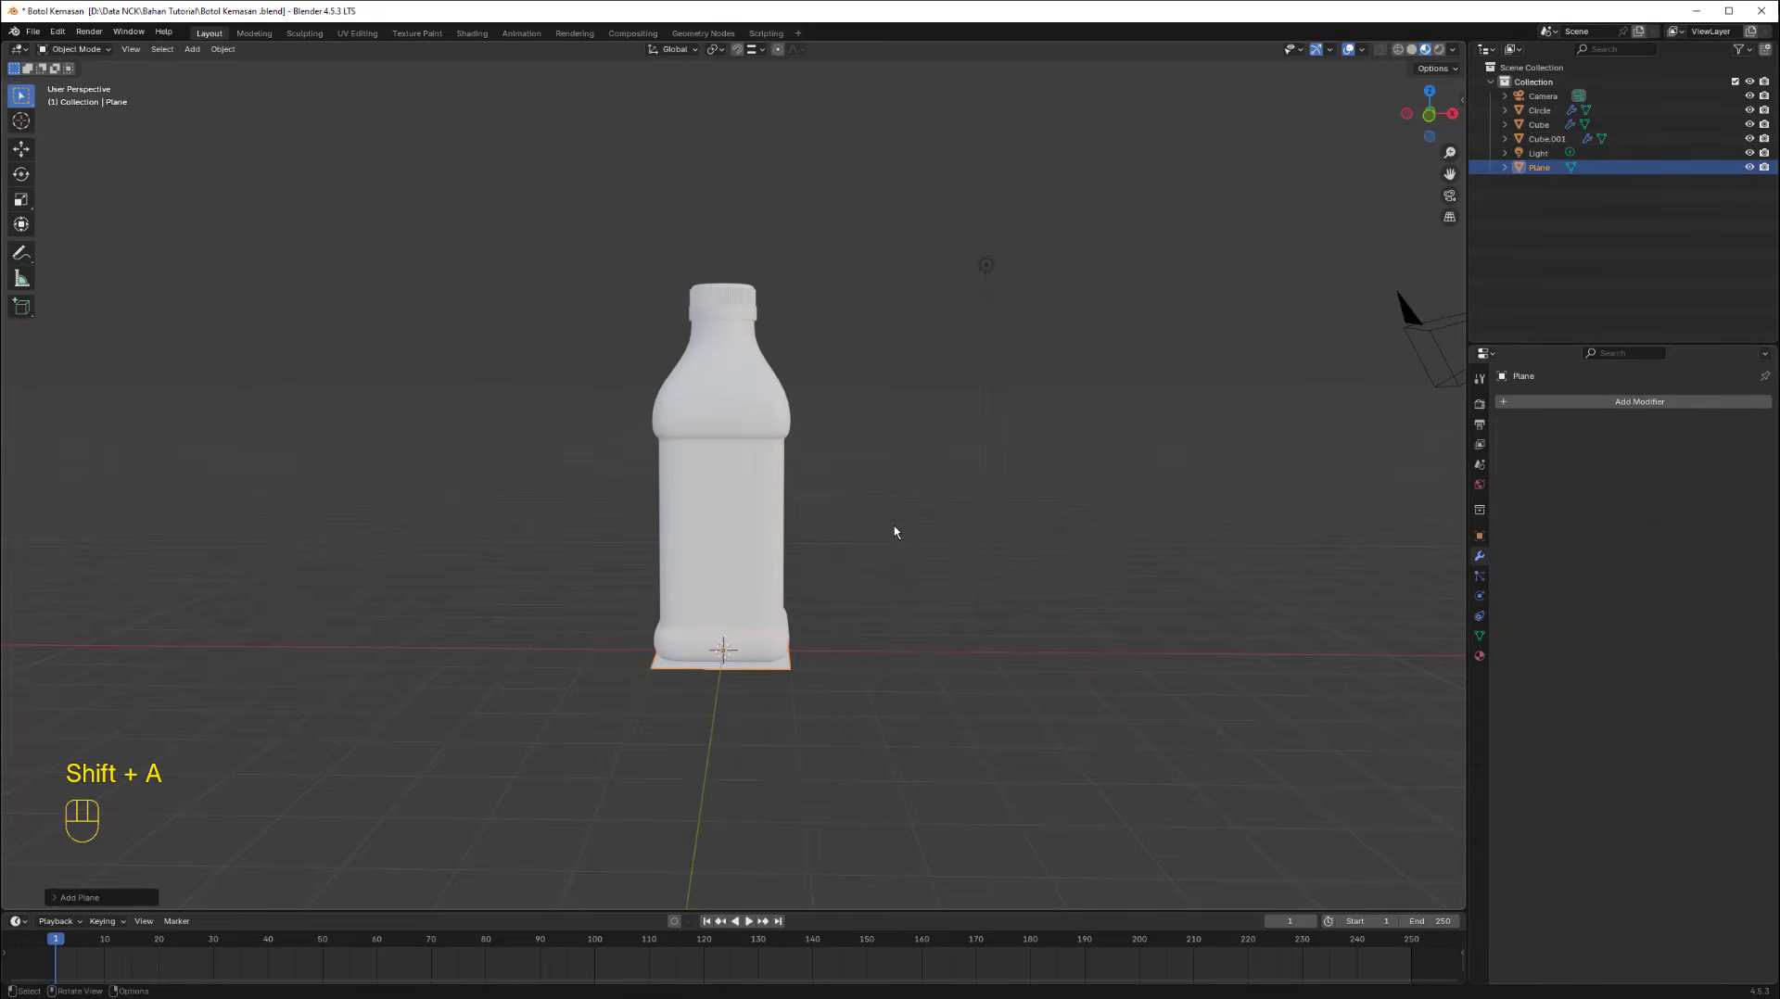
key(s)
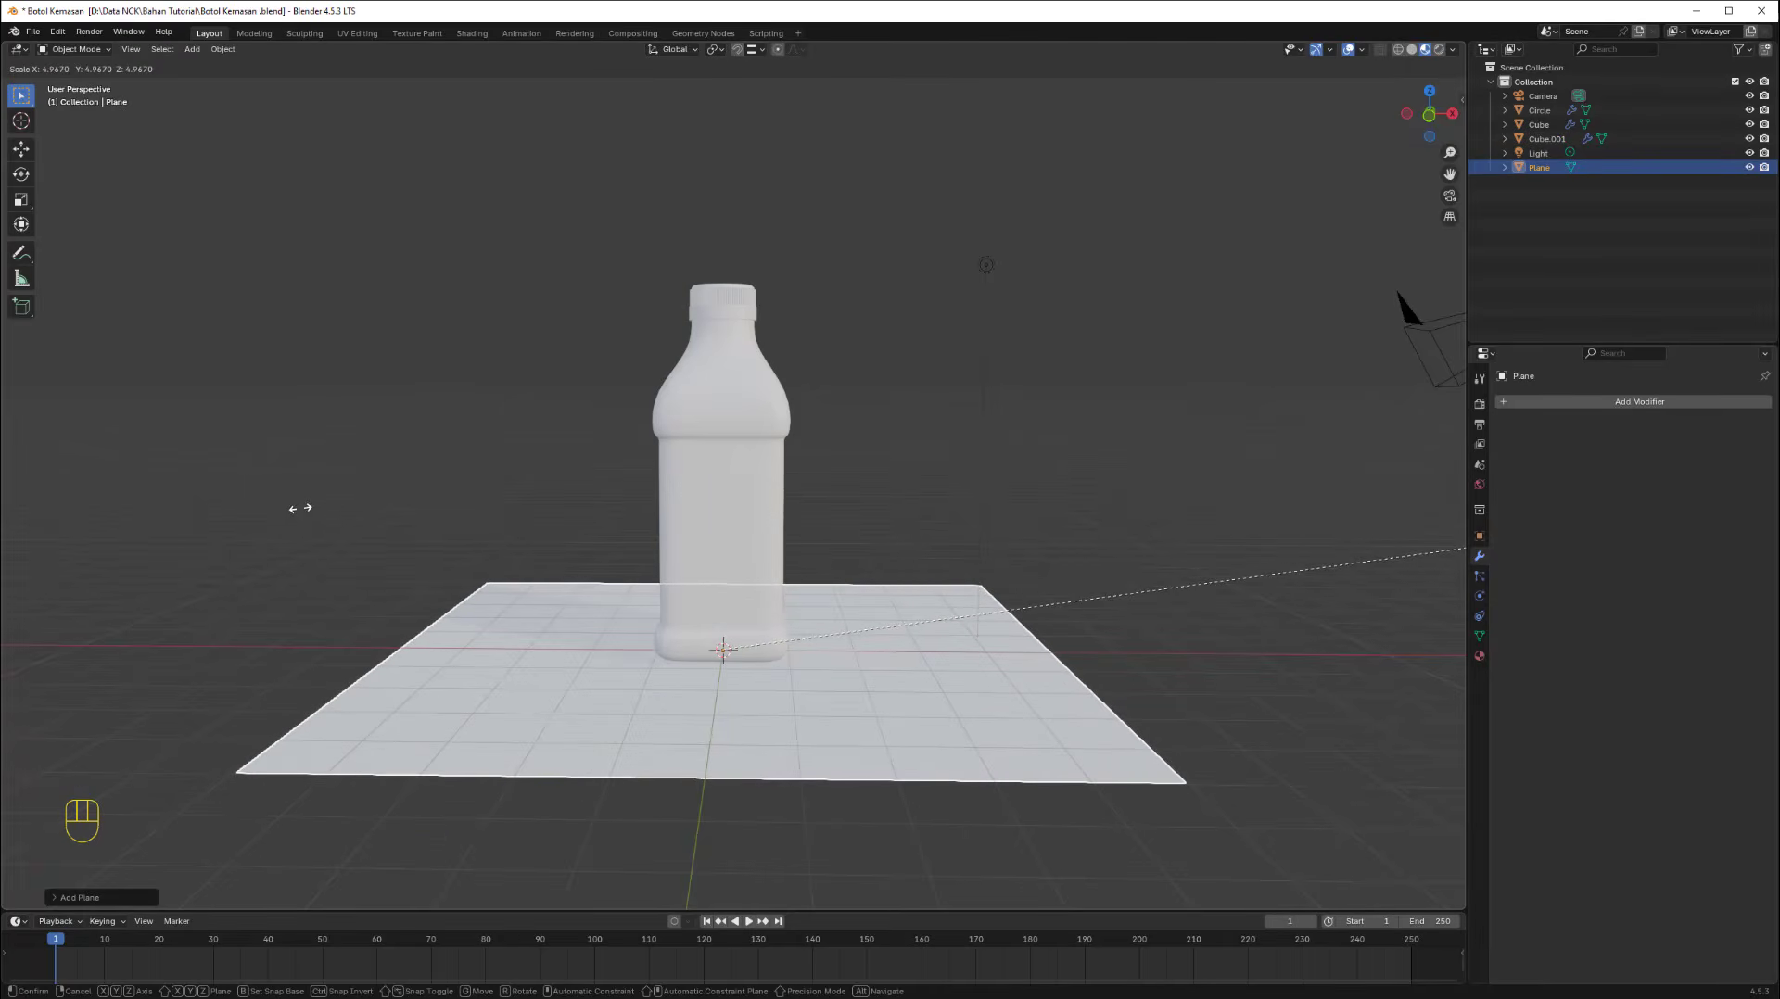
click(300, 508)
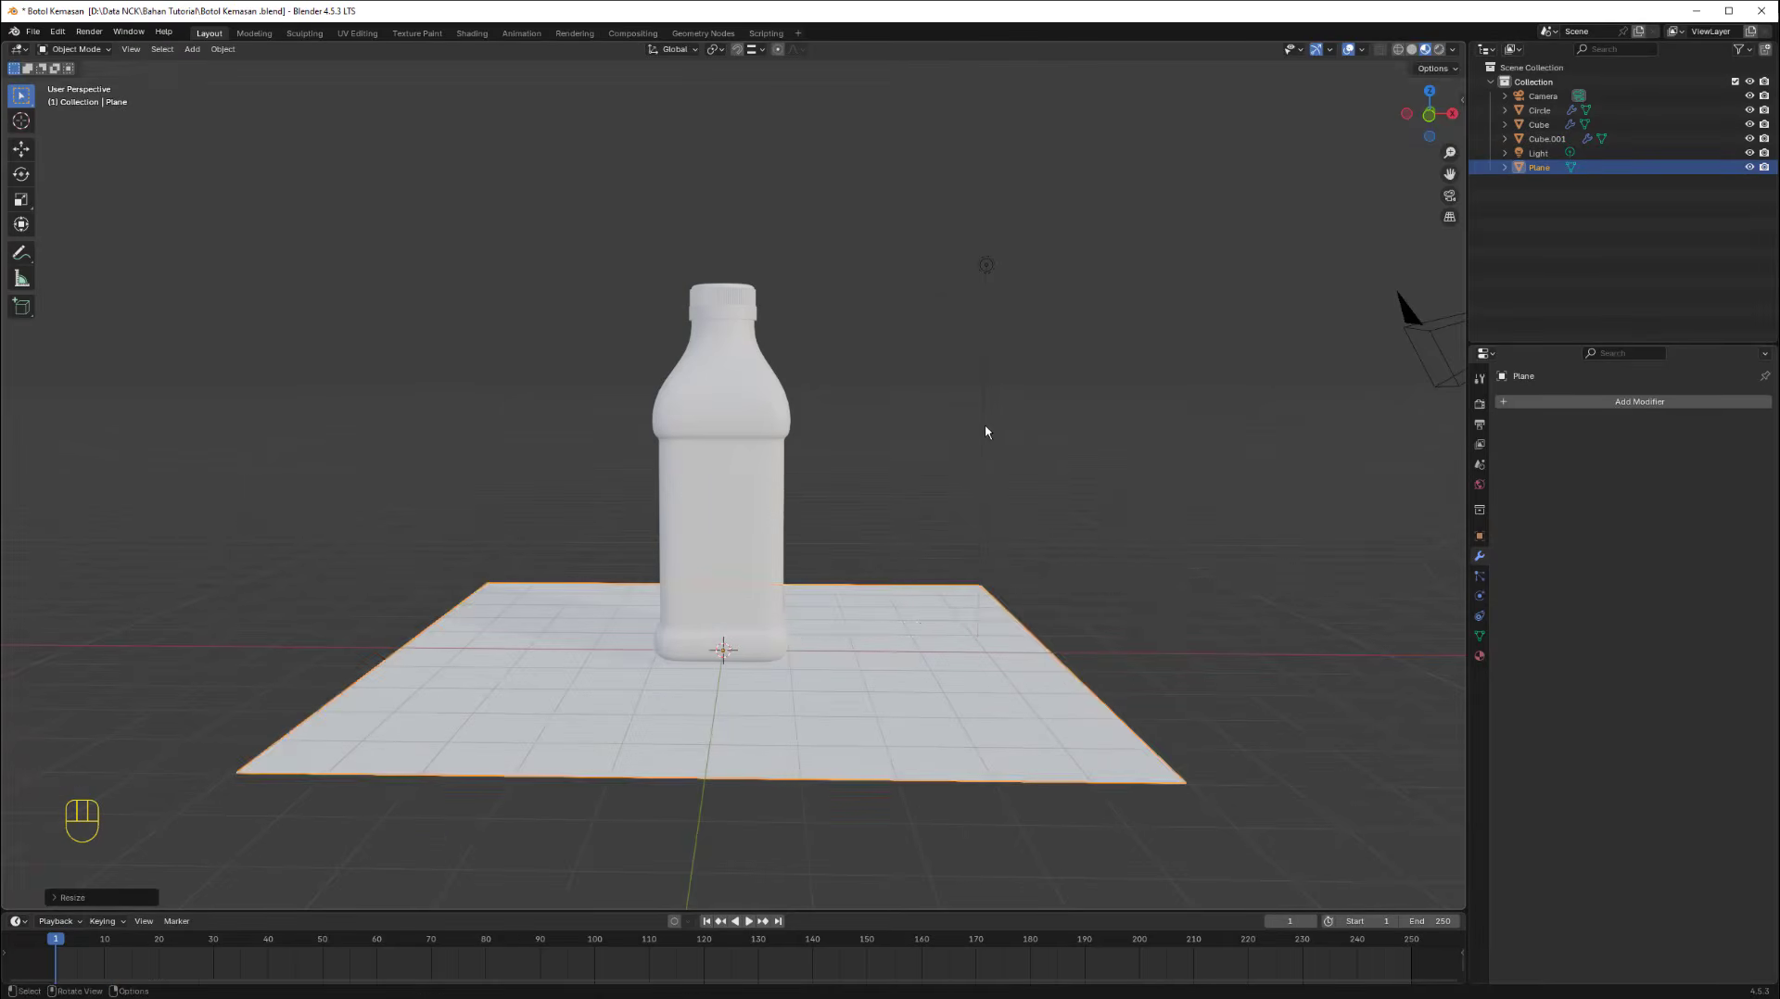
Extrude the floor plane's rear edge about 8 m straight up along Z to form a back wall.
middle_drag(984, 432, 849, 442)
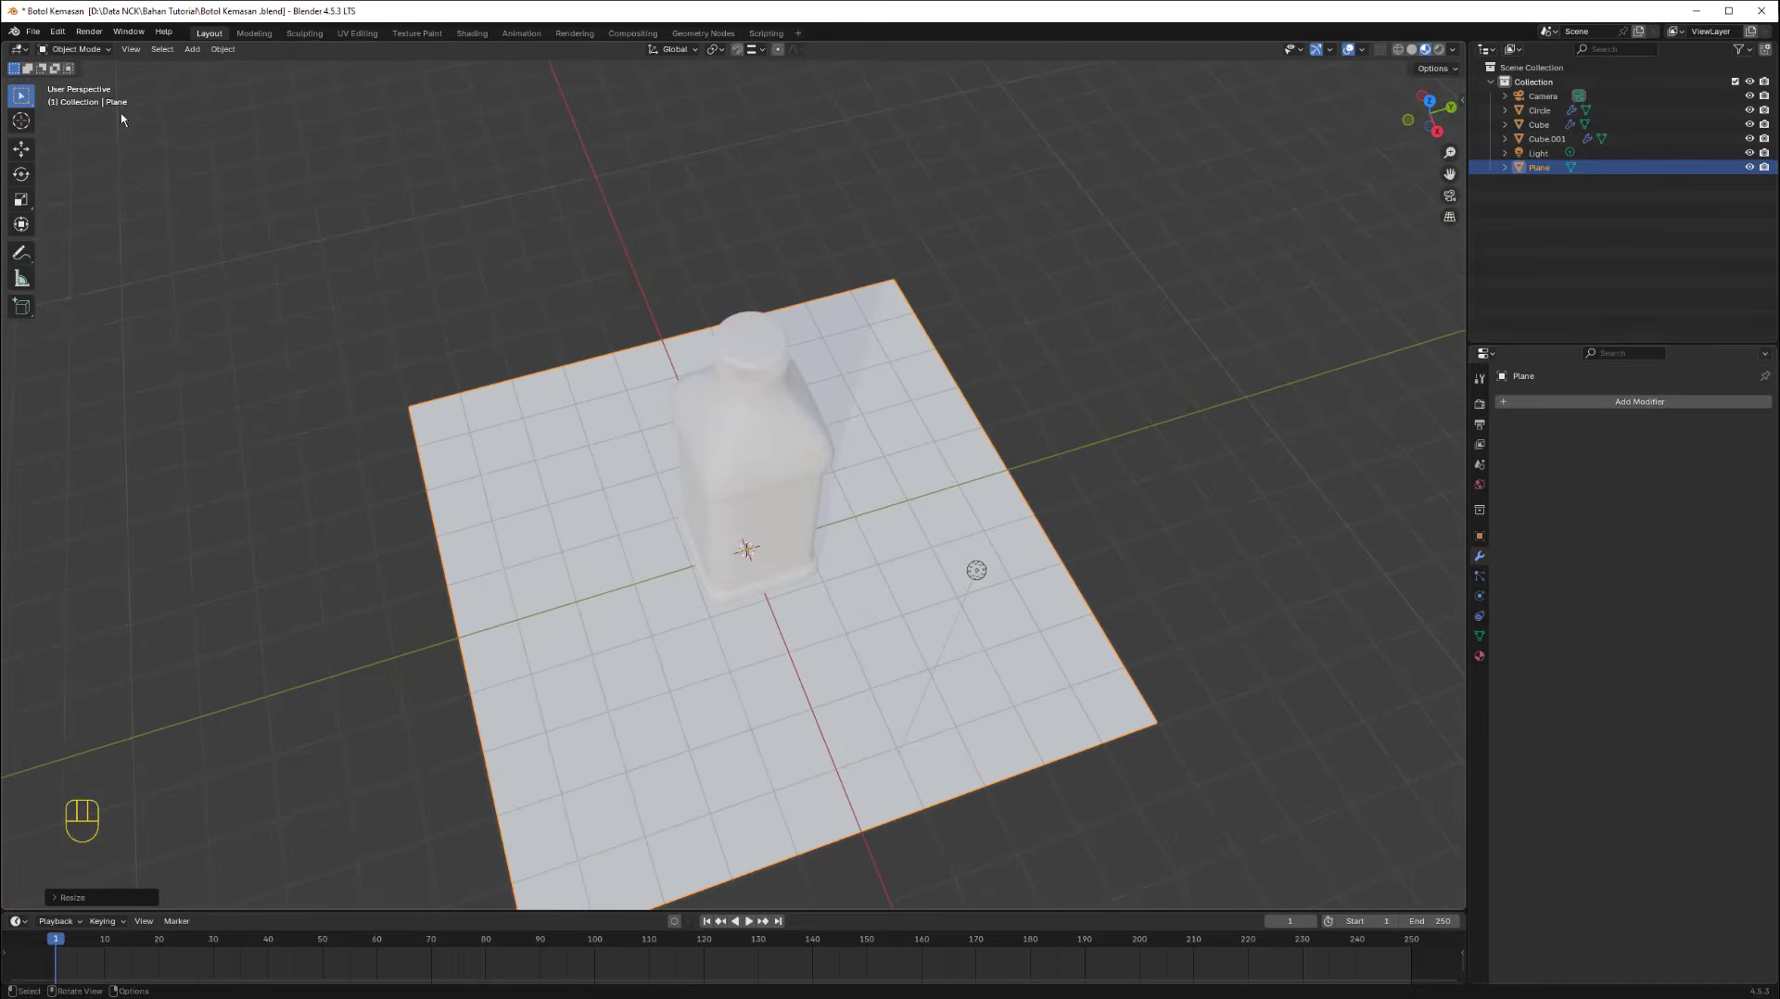
click(74, 49)
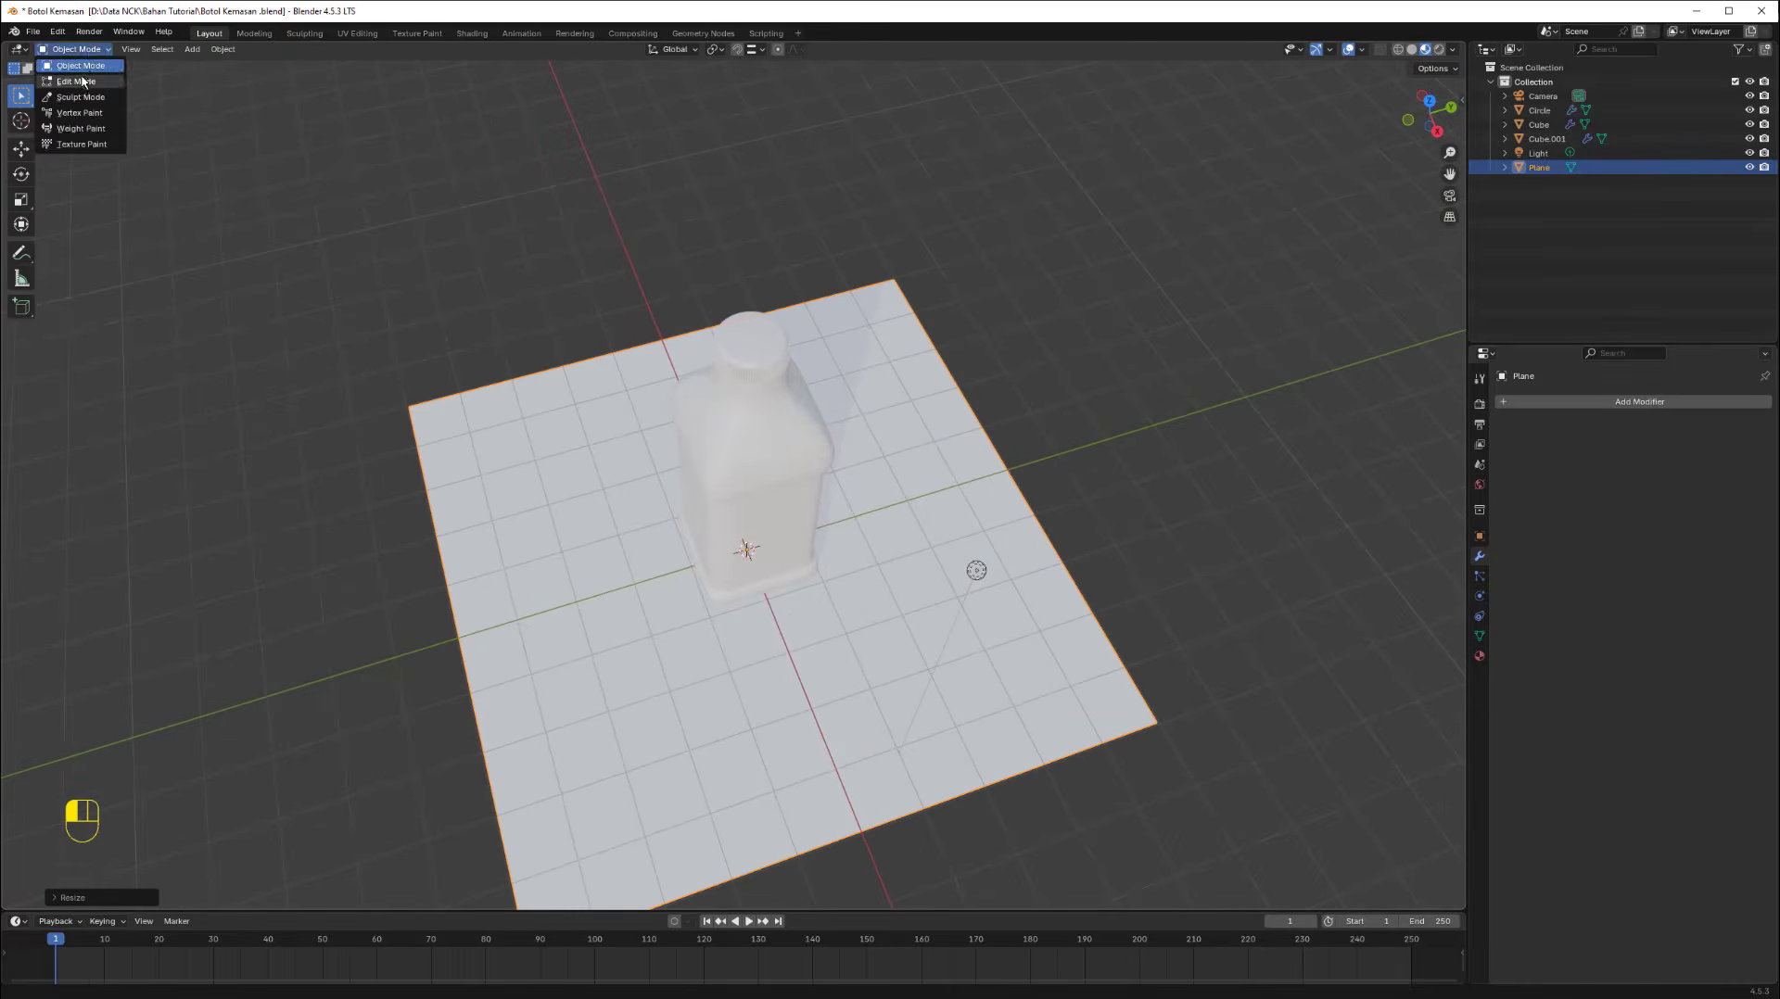
click(82, 81)
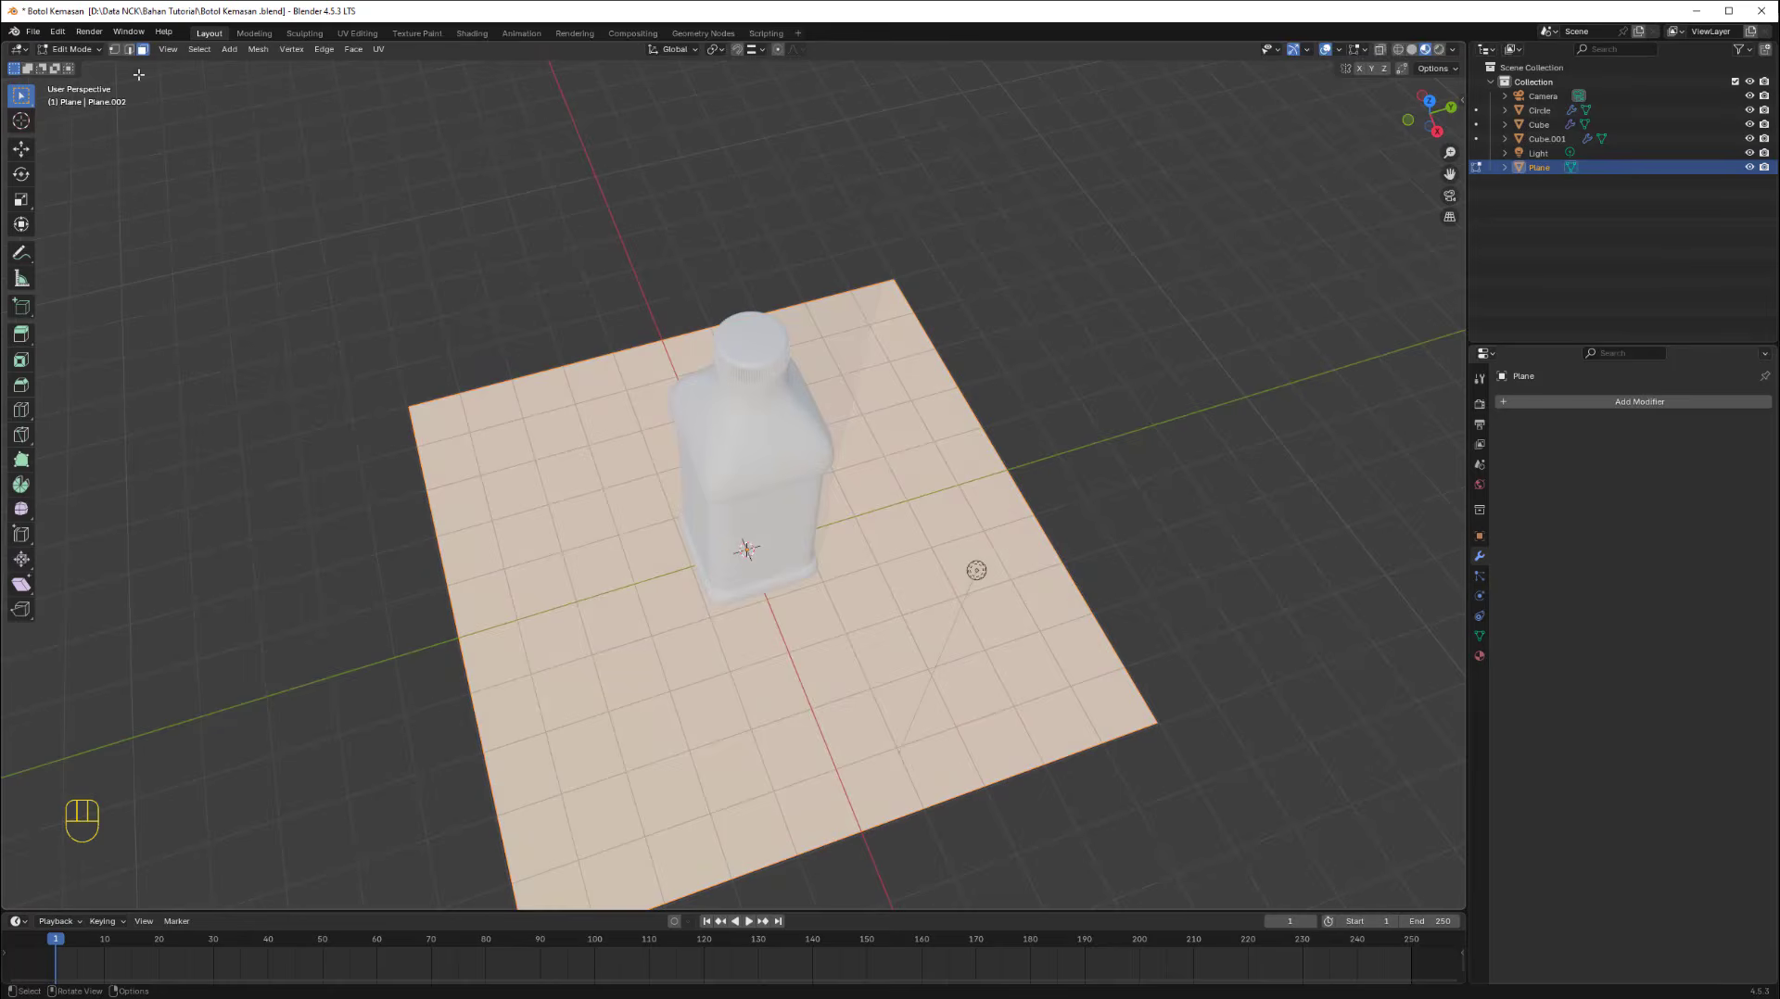
key(shift+2)
key(shift+3)
click(961, 401)
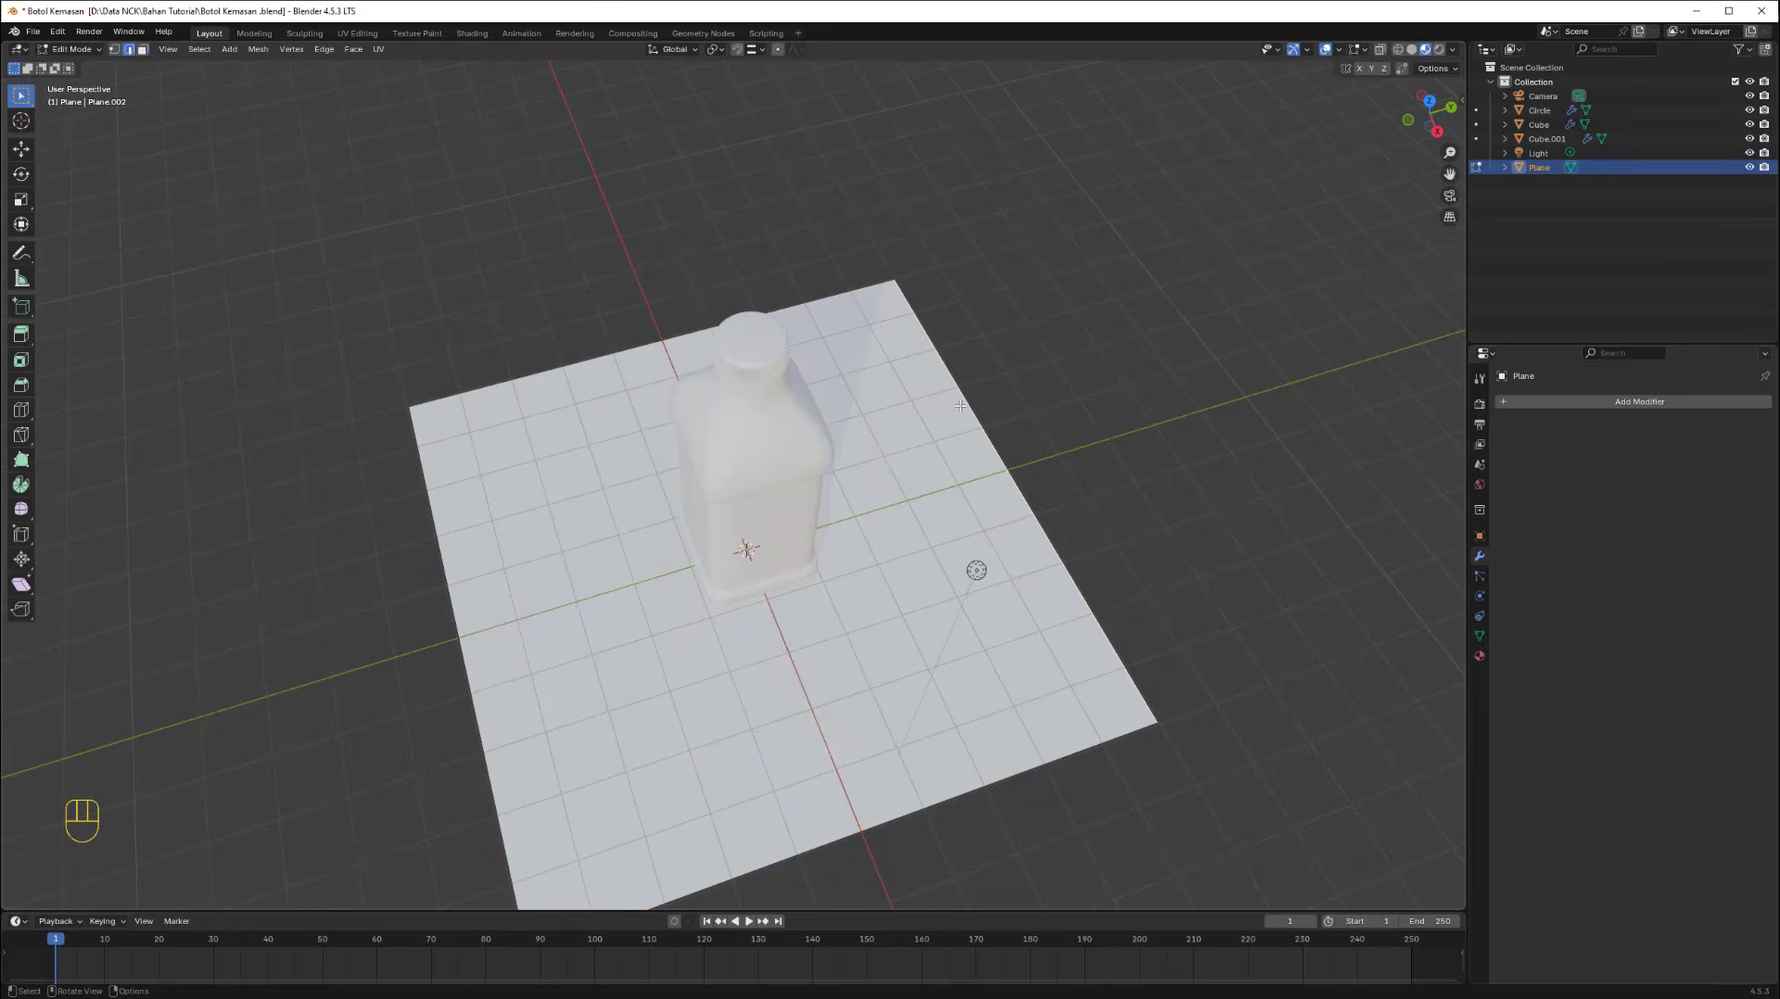
click(1411, 124)
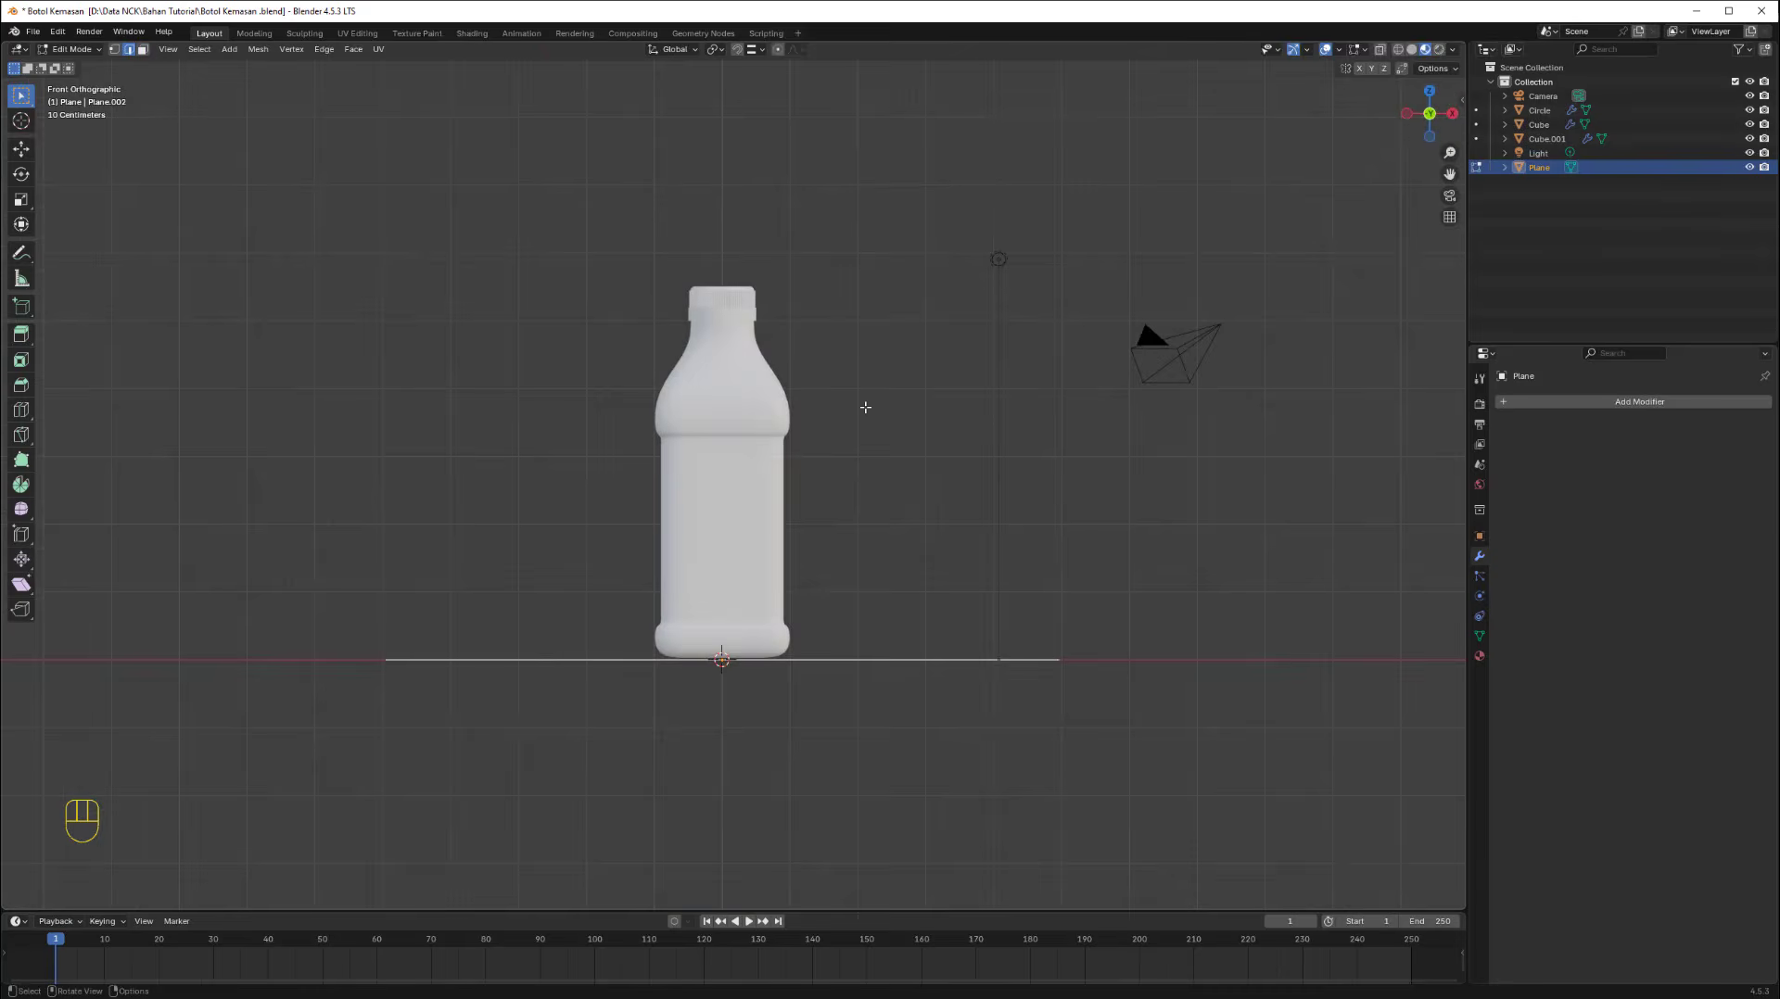
key(e)
key(z)
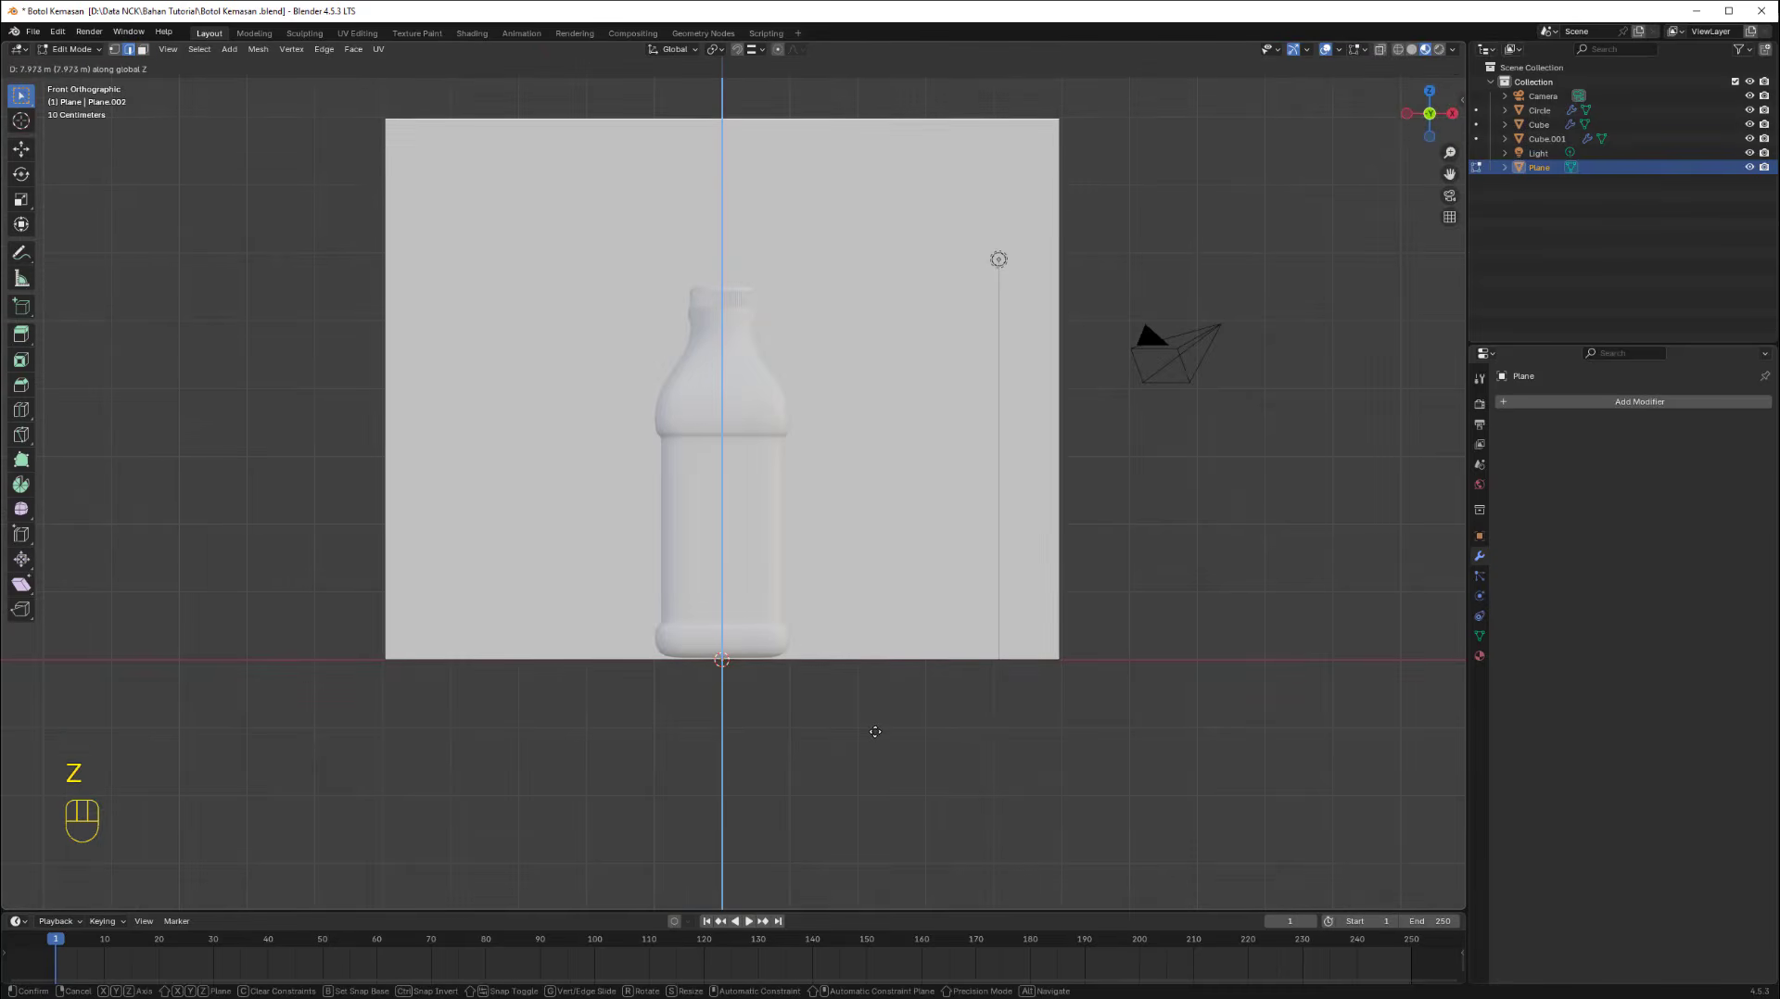
click(875, 732)
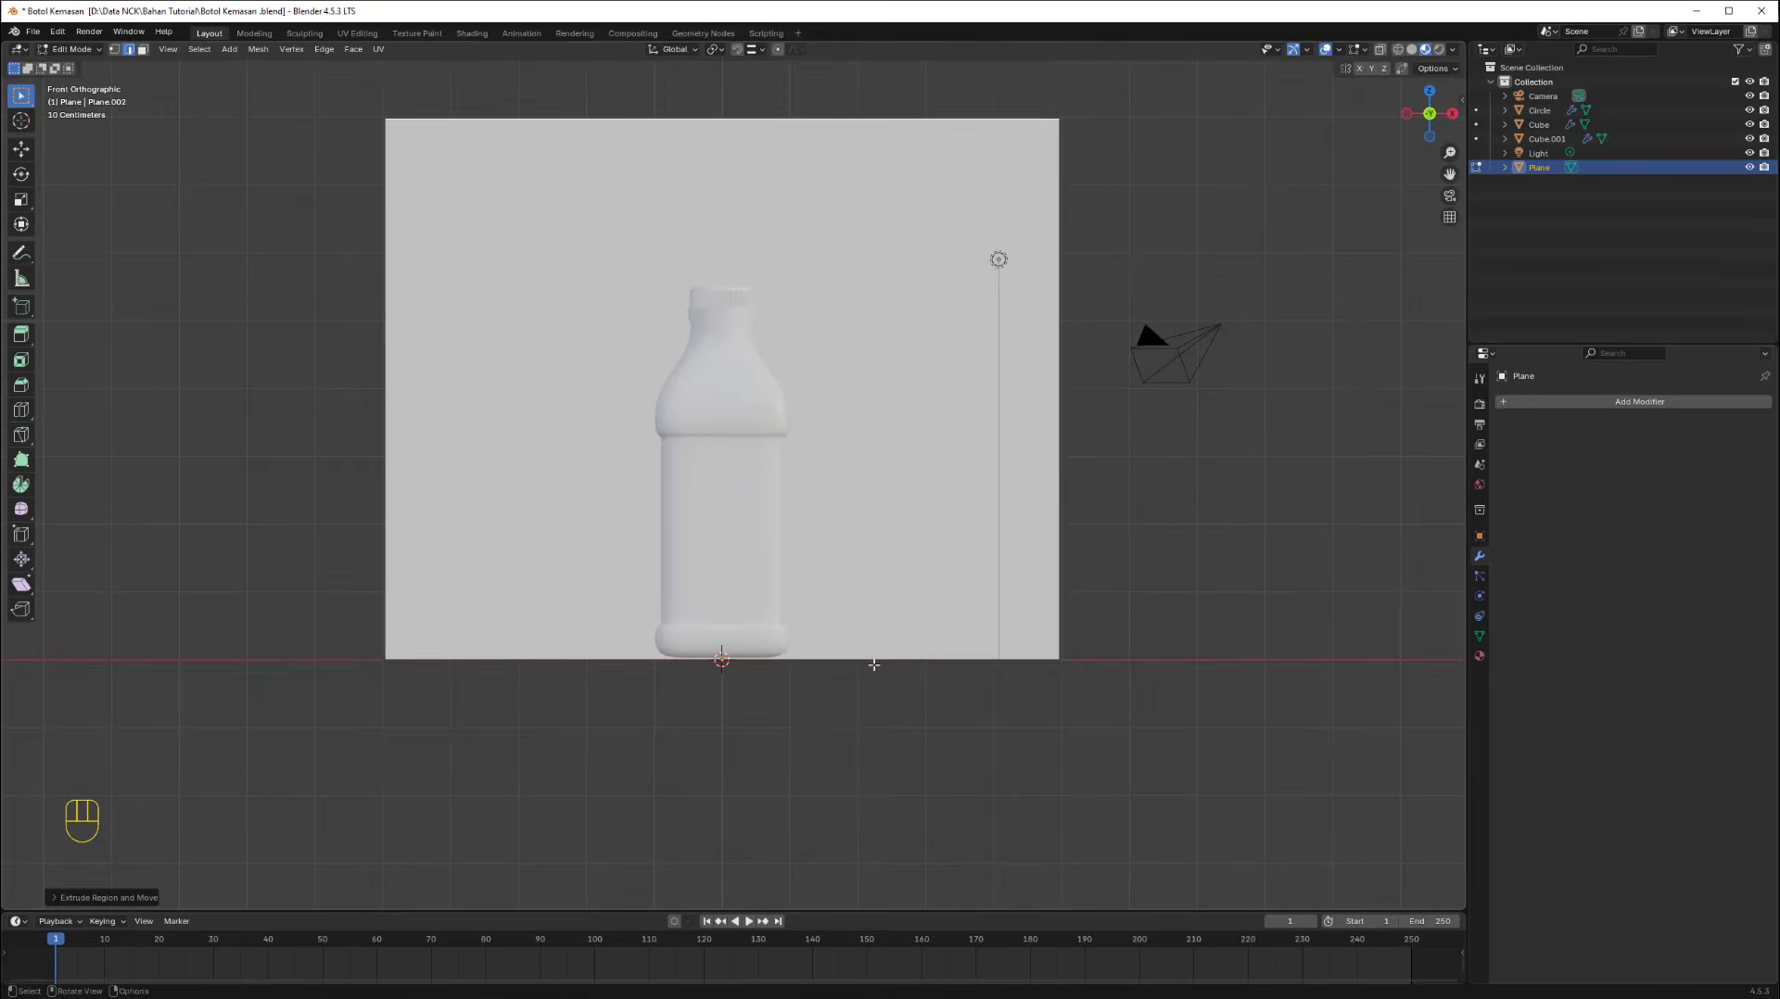
Bevel the edge between floor and back wall with several segments into a curved transition, and return to Object Mode.
scroll(814, 455, up, 1)
scroll(814, 456, down, 3)
middle_drag(814, 455, 912, 582)
scroll(907, 471, up, 4)
scroll(907, 471, down, 2)
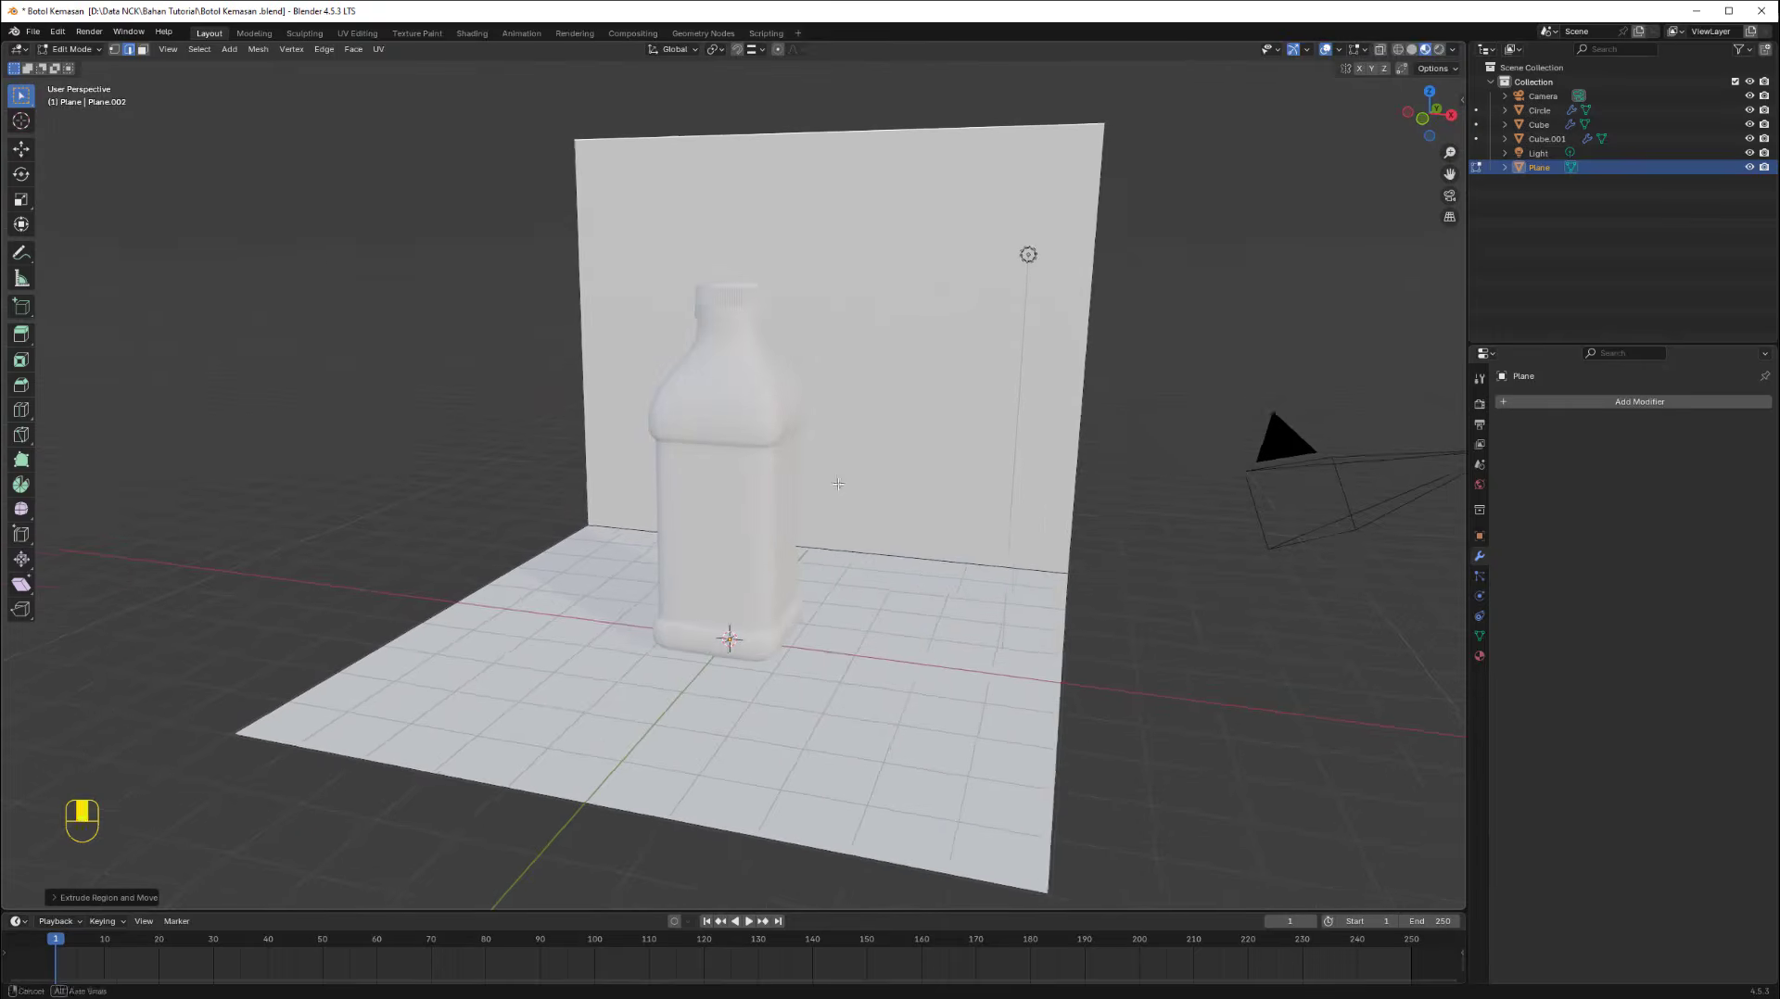
click(890, 557)
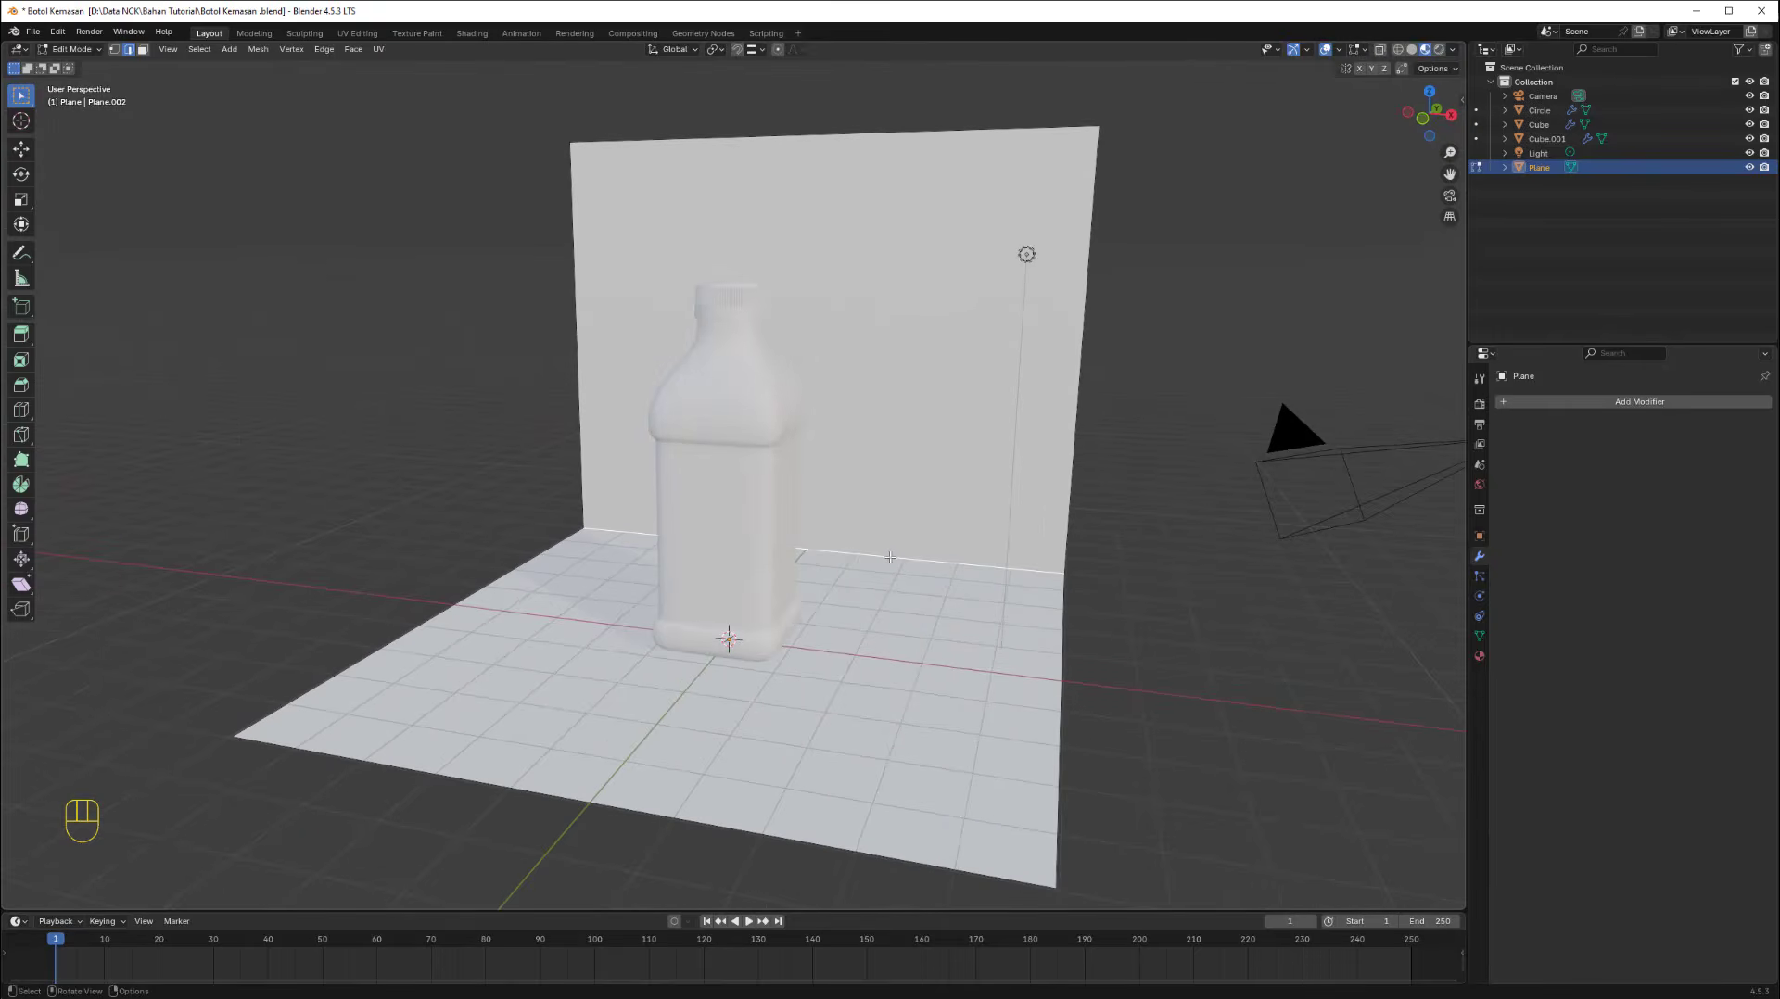
key(ctrl+b)
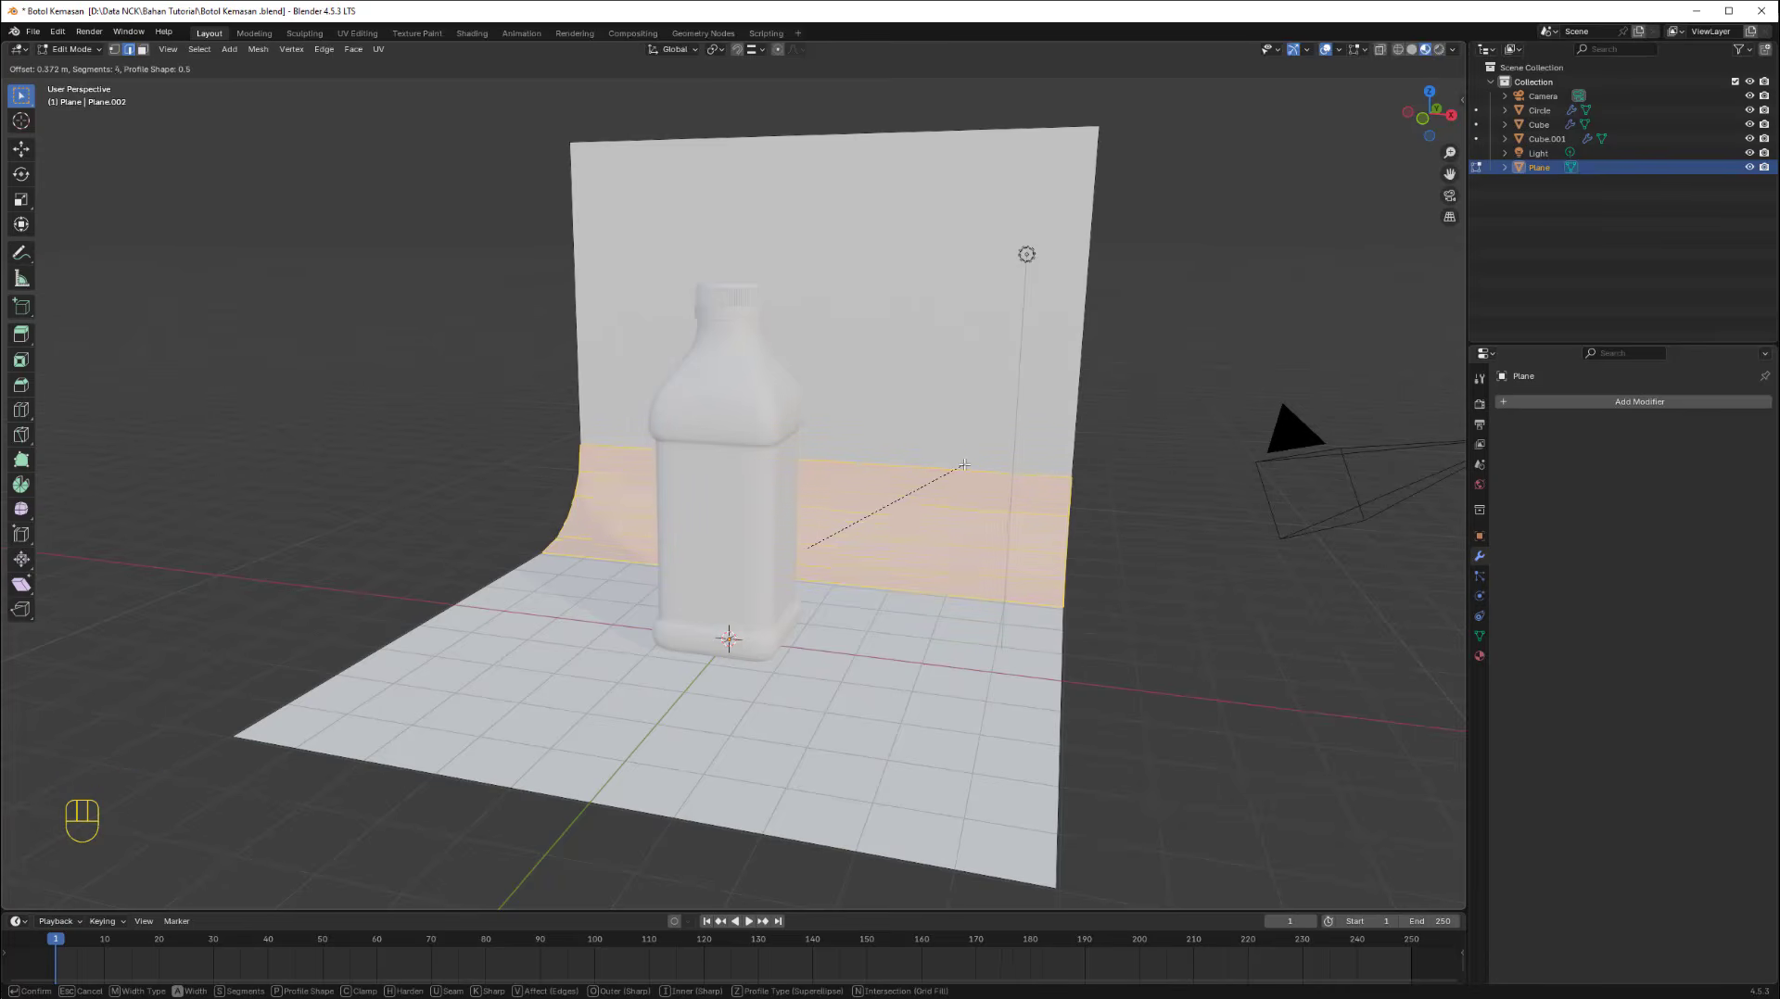
scroll(964, 464, down, 1)
click(964, 464)
middle_drag(964, 465, 931, 542)
key(Tab)
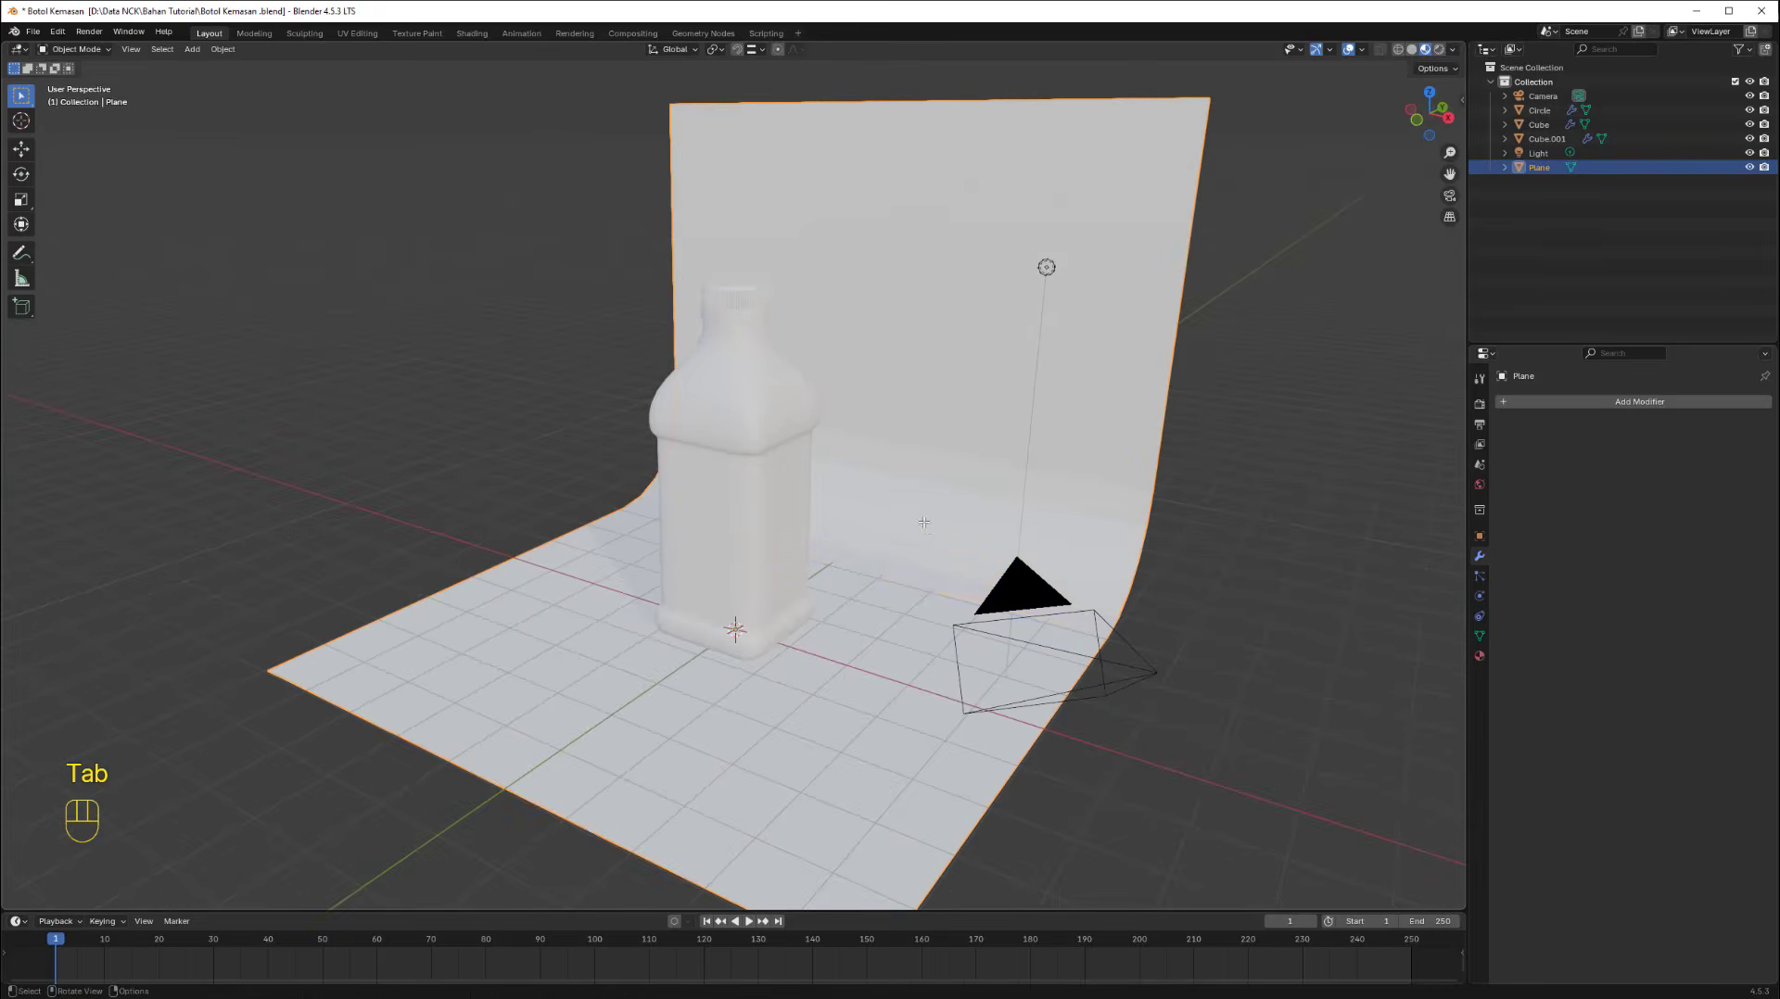
Apply Shade Auto Smooth to the curved backdrop.
right_click(942, 346)
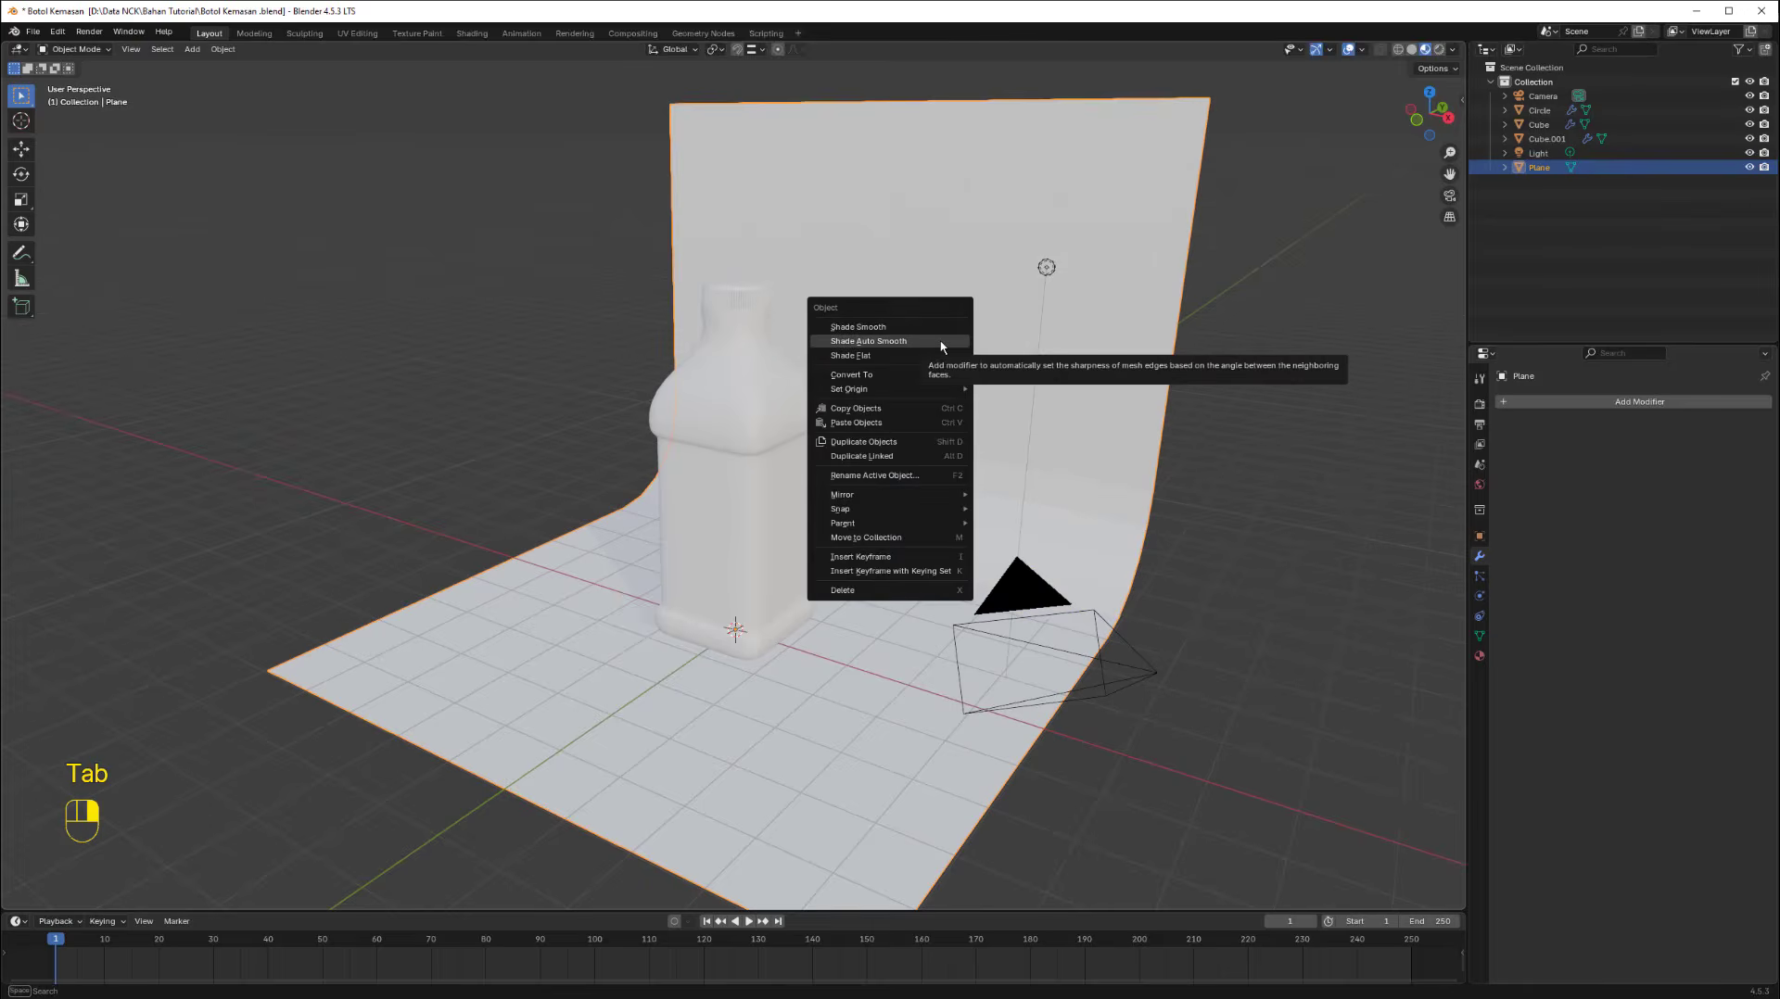
click(942, 347)
scroll(940, 443, up, 5)
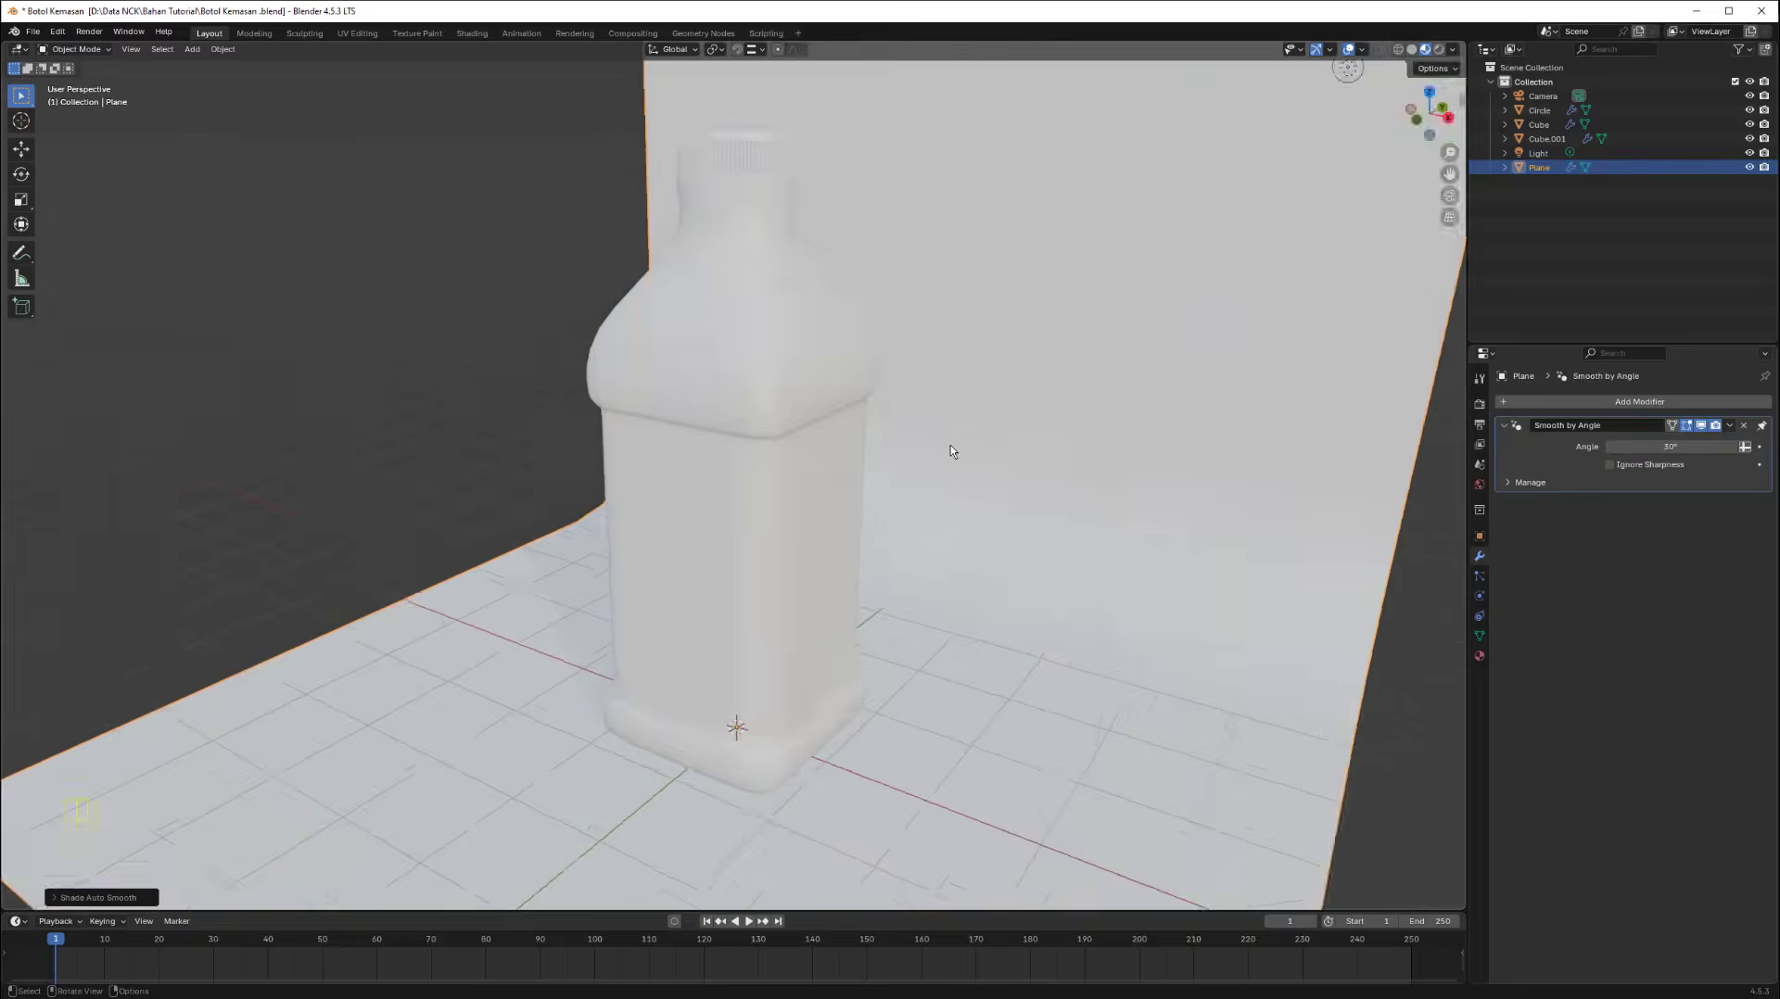
middle_drag(949, 445, 1147, 410)
scroll(1044, 429, down, 6)
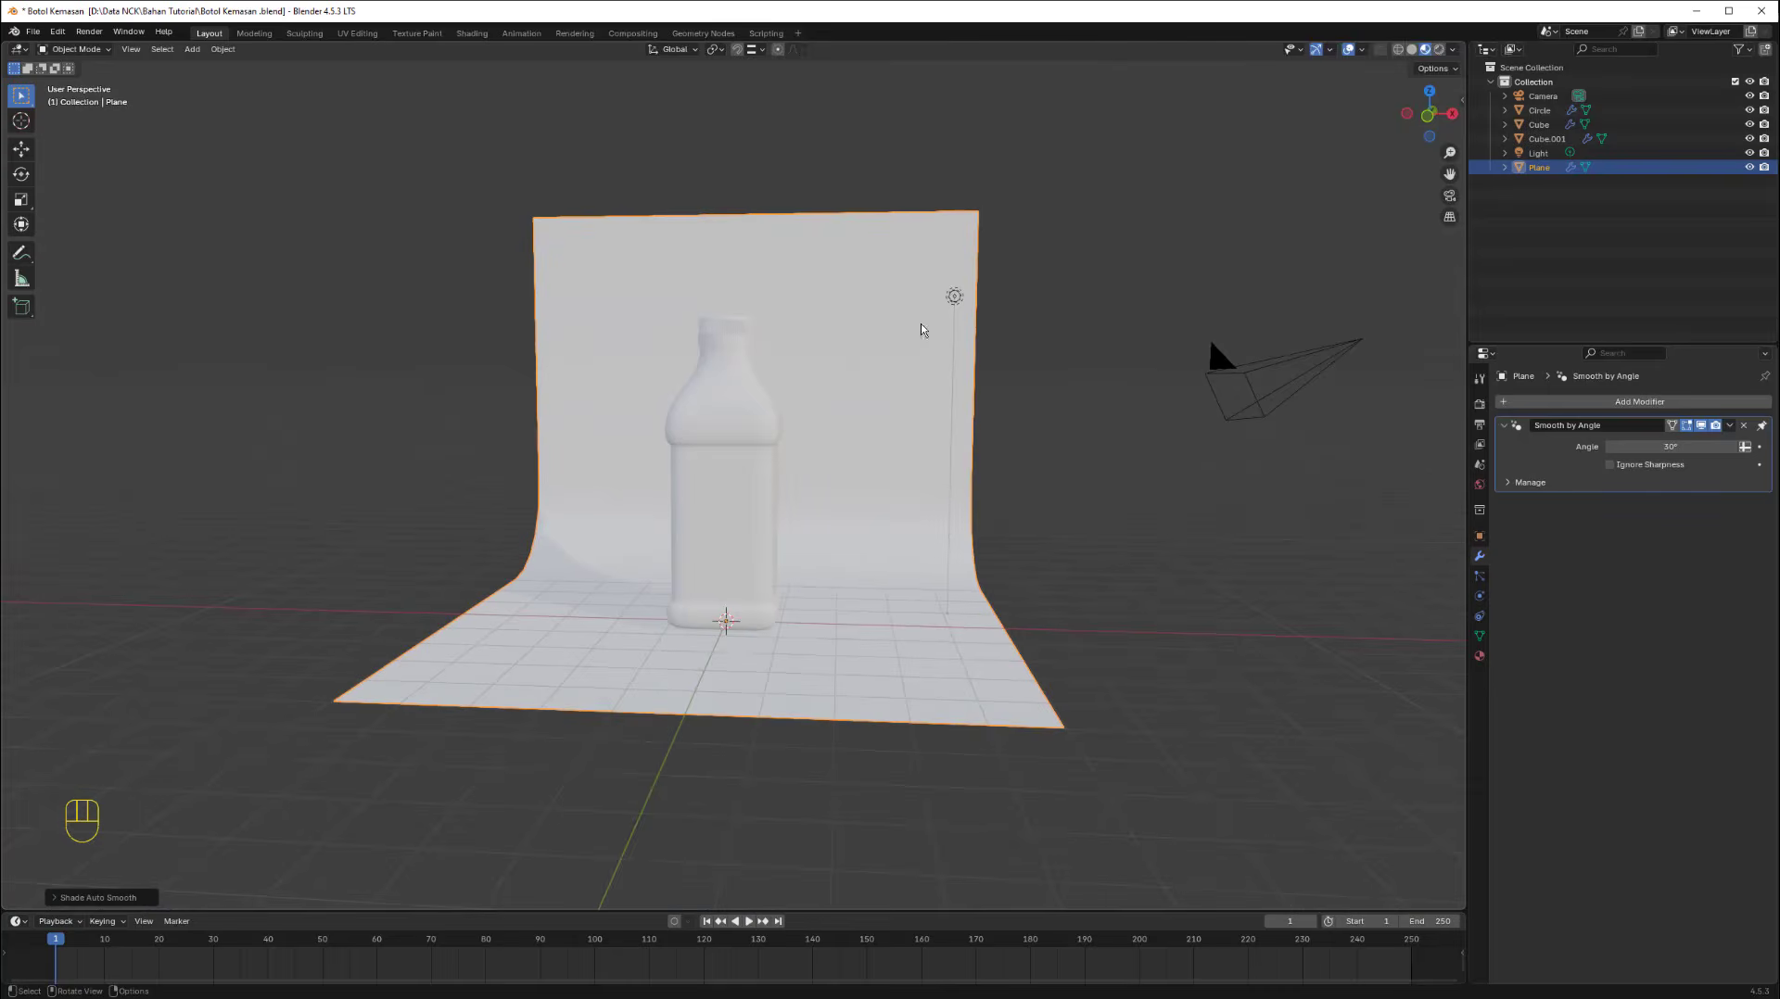
Create a new material for the backdrop and set its base color to light cyan blue.
click(1479, 656)
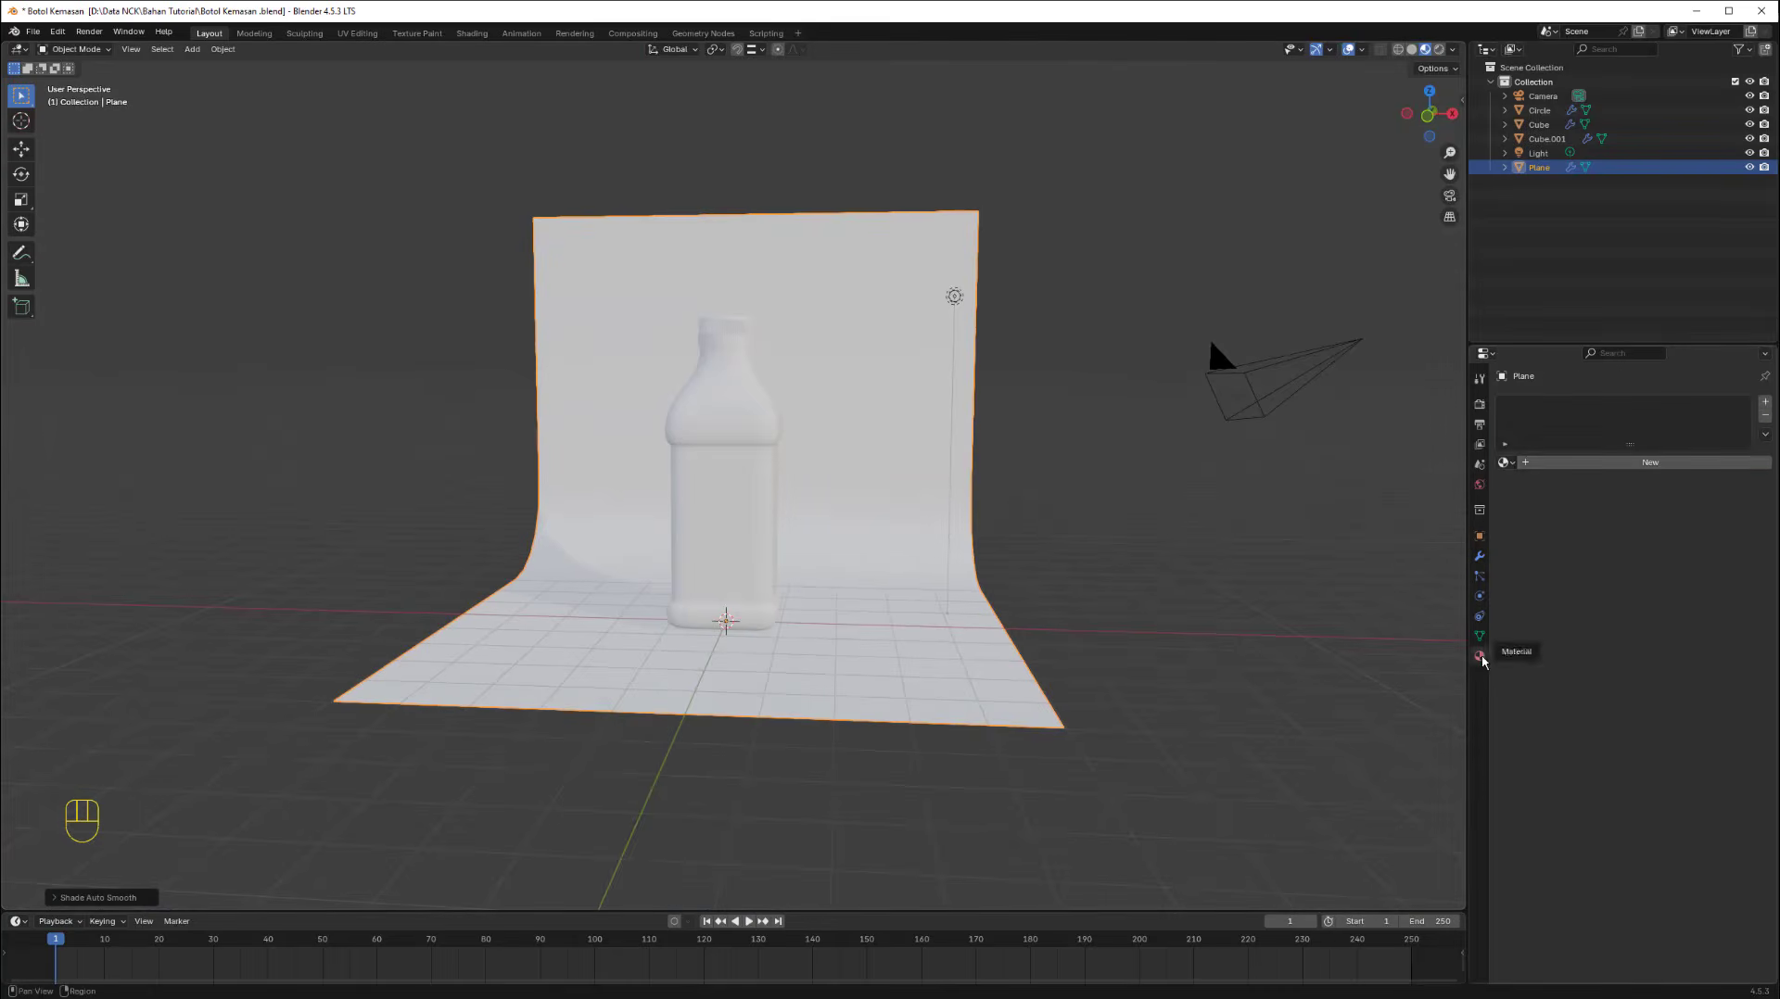
click(1634, 463)
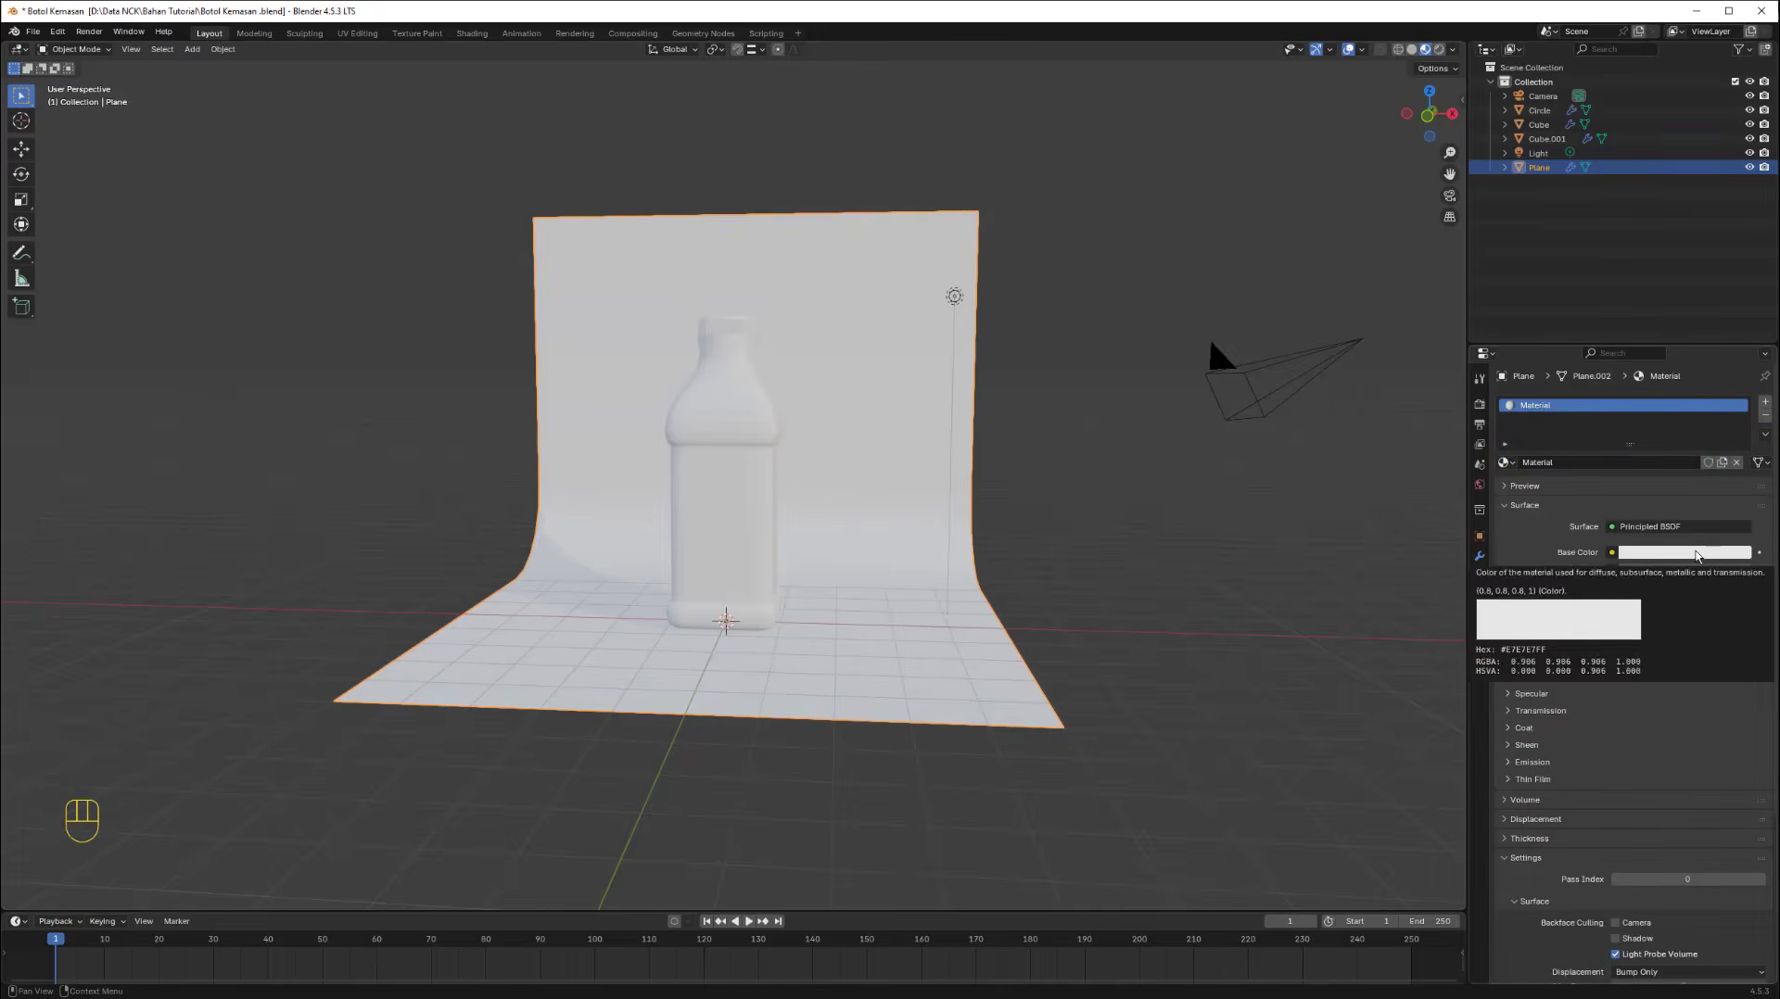
click(1695, 550)
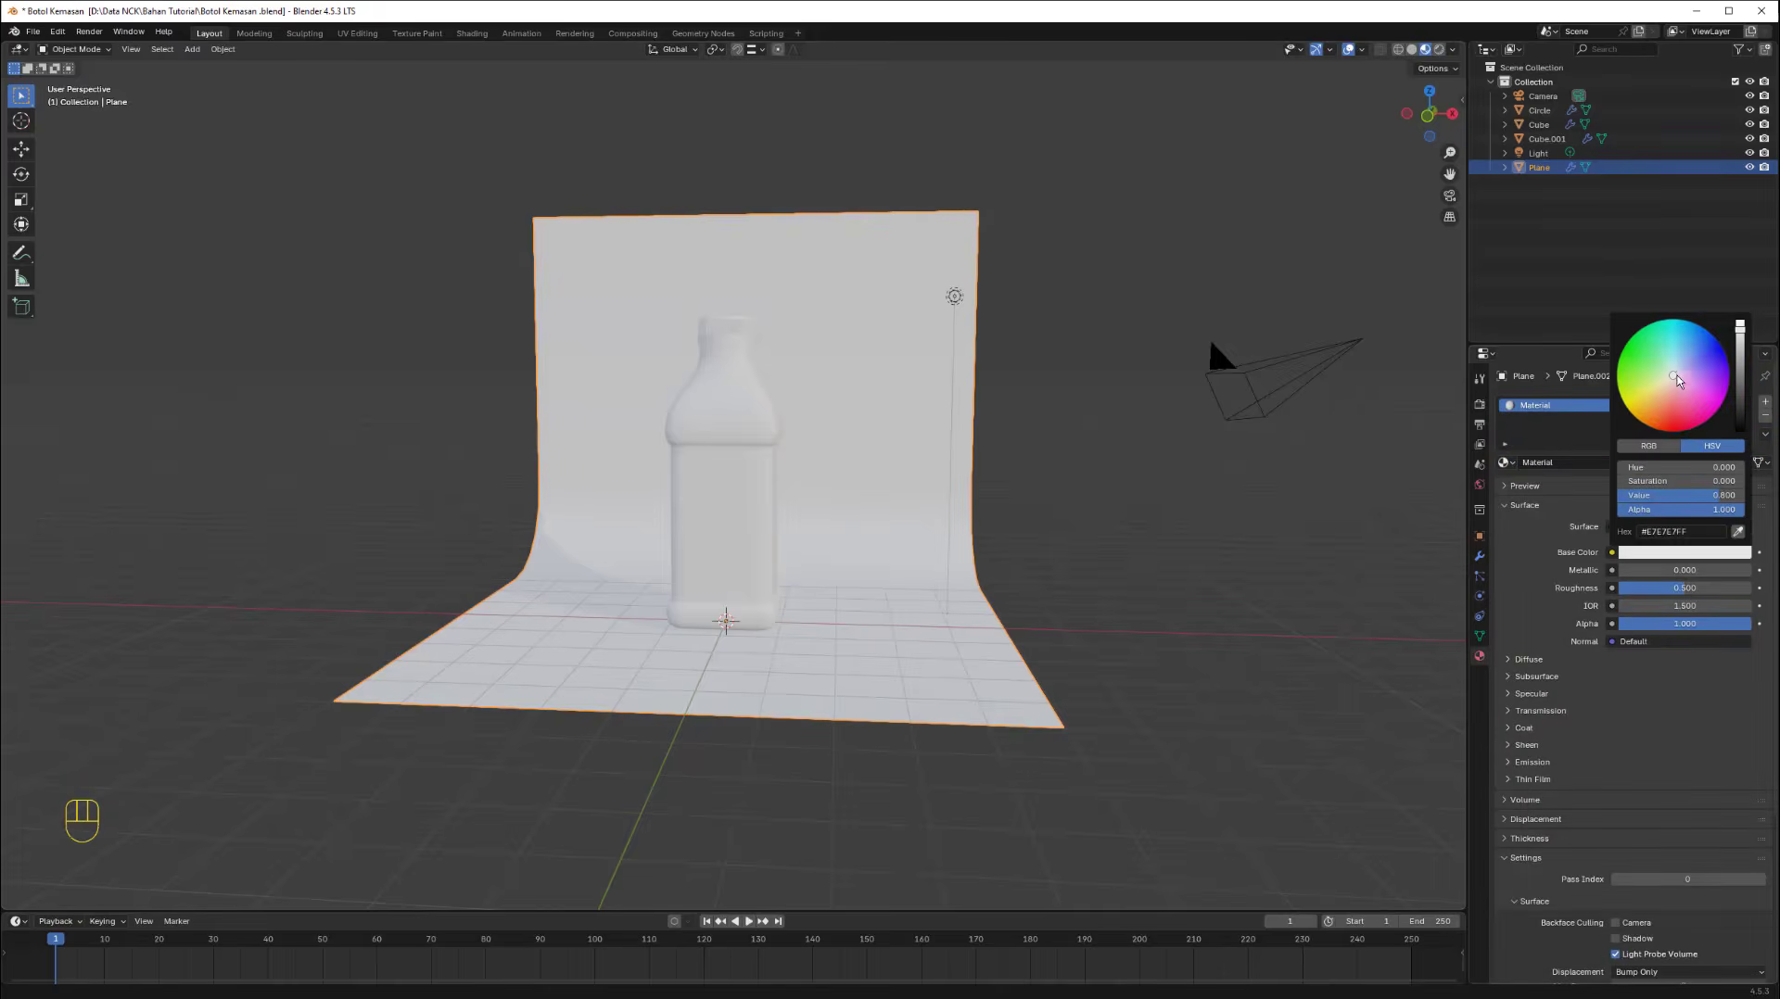
drag(1679, 380, 1673, 356)
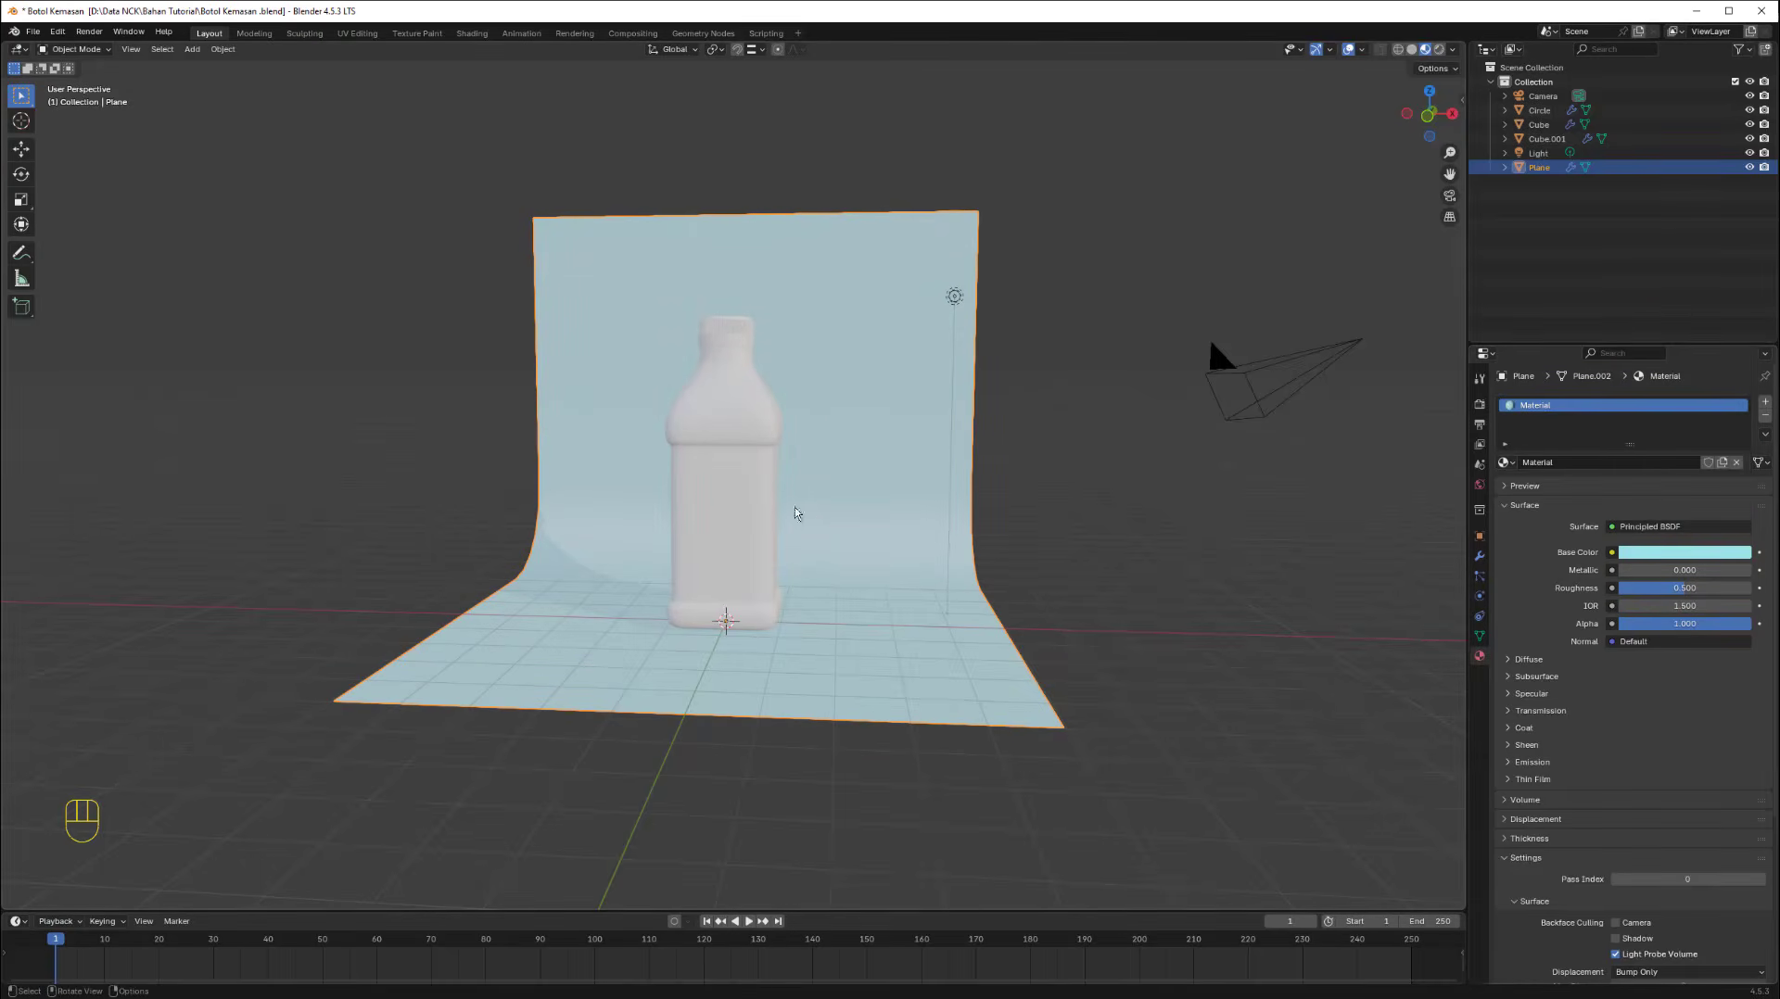
Create a new material for the bottle body and name it Glass.
click(762, 427)
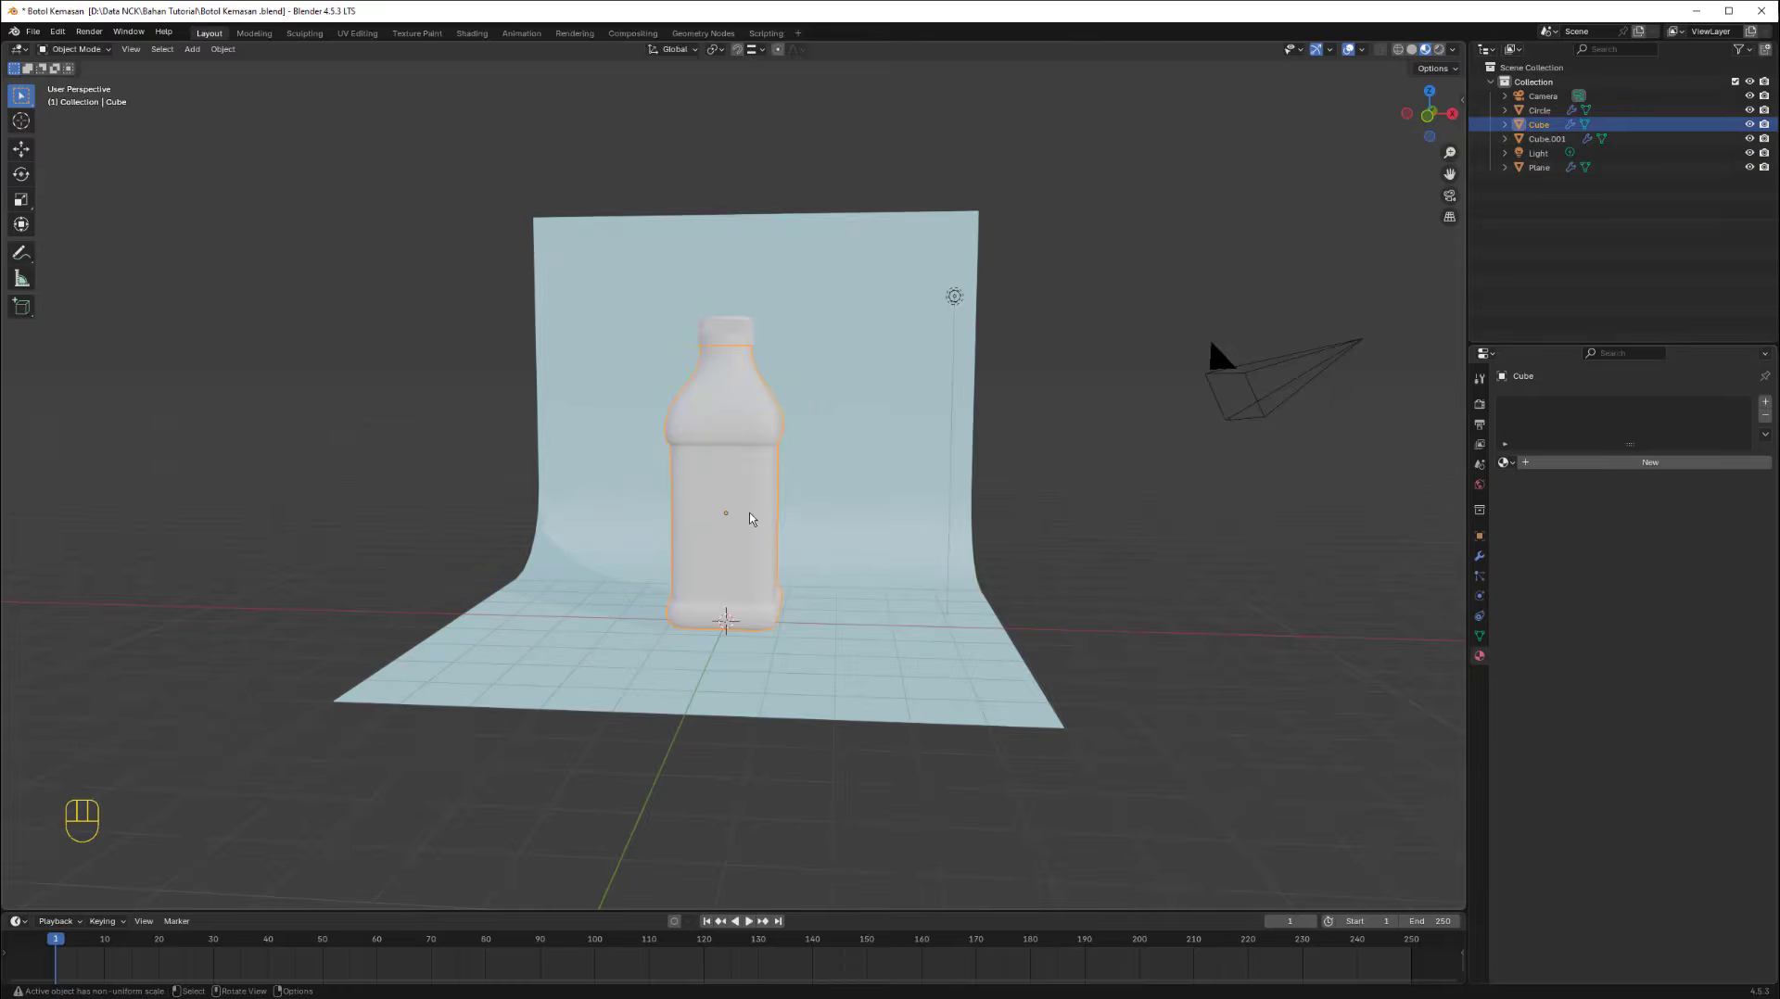
scroll(750, 517, up, 5)
scroll(792, 543, down, 3)
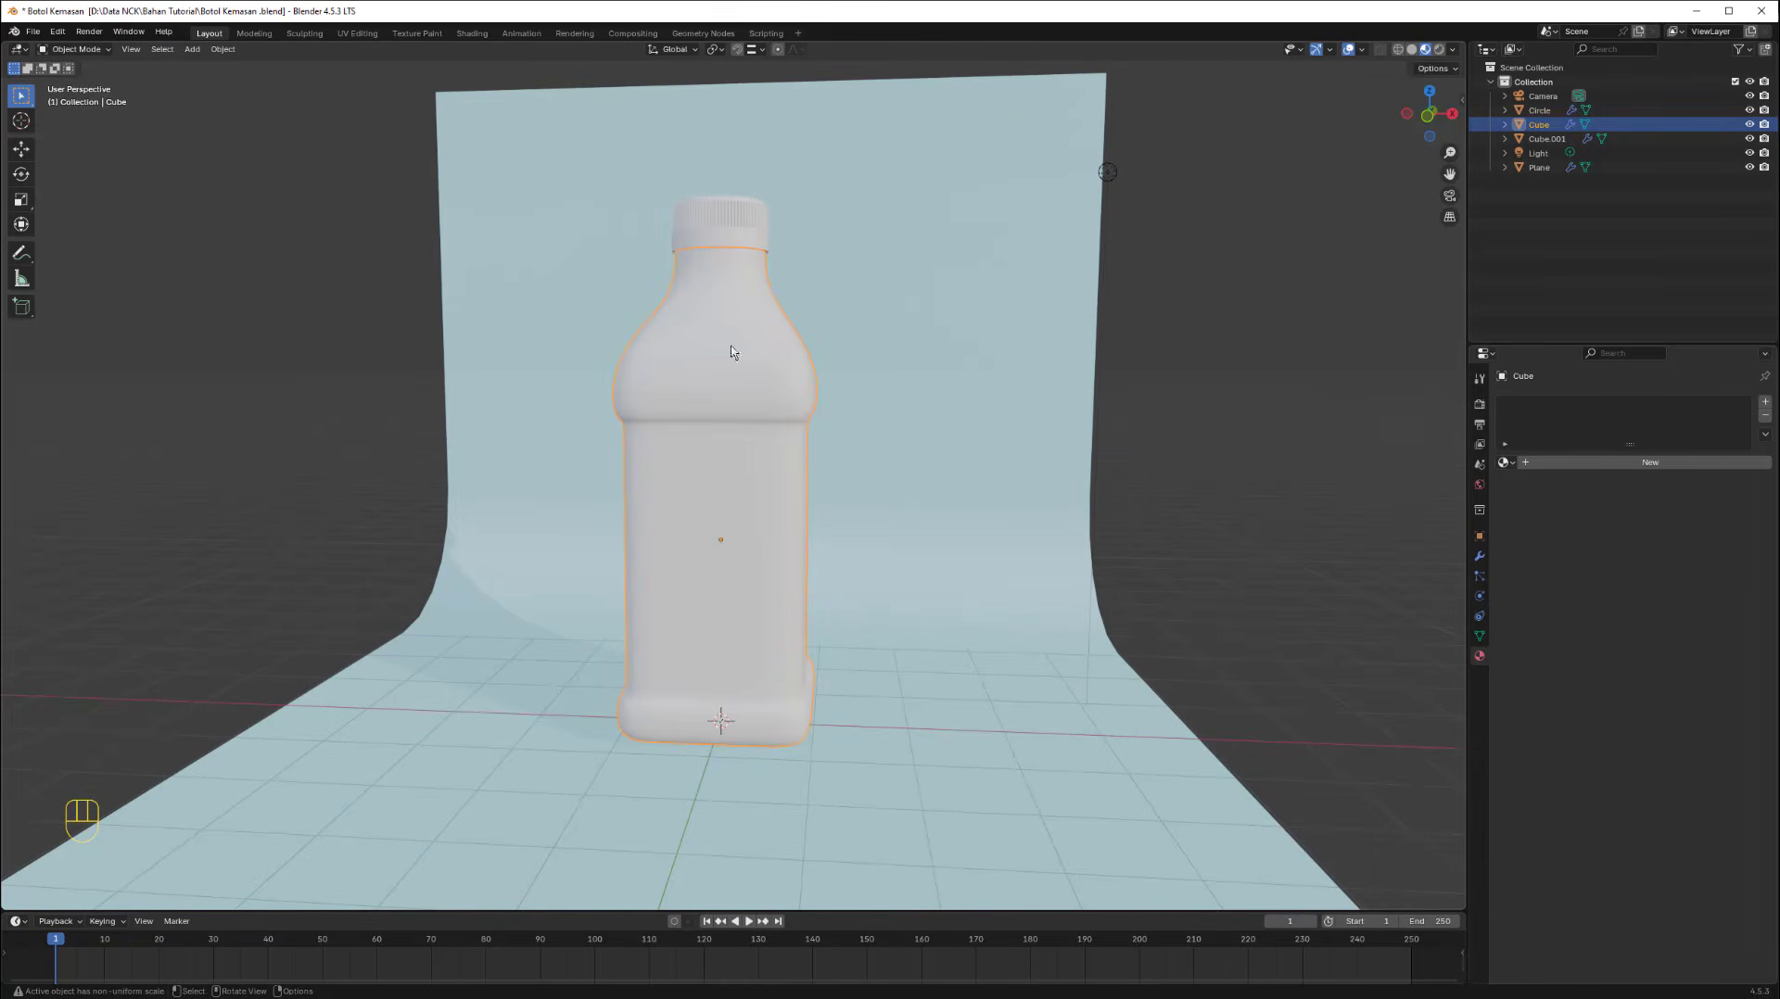
click(1656, 466)
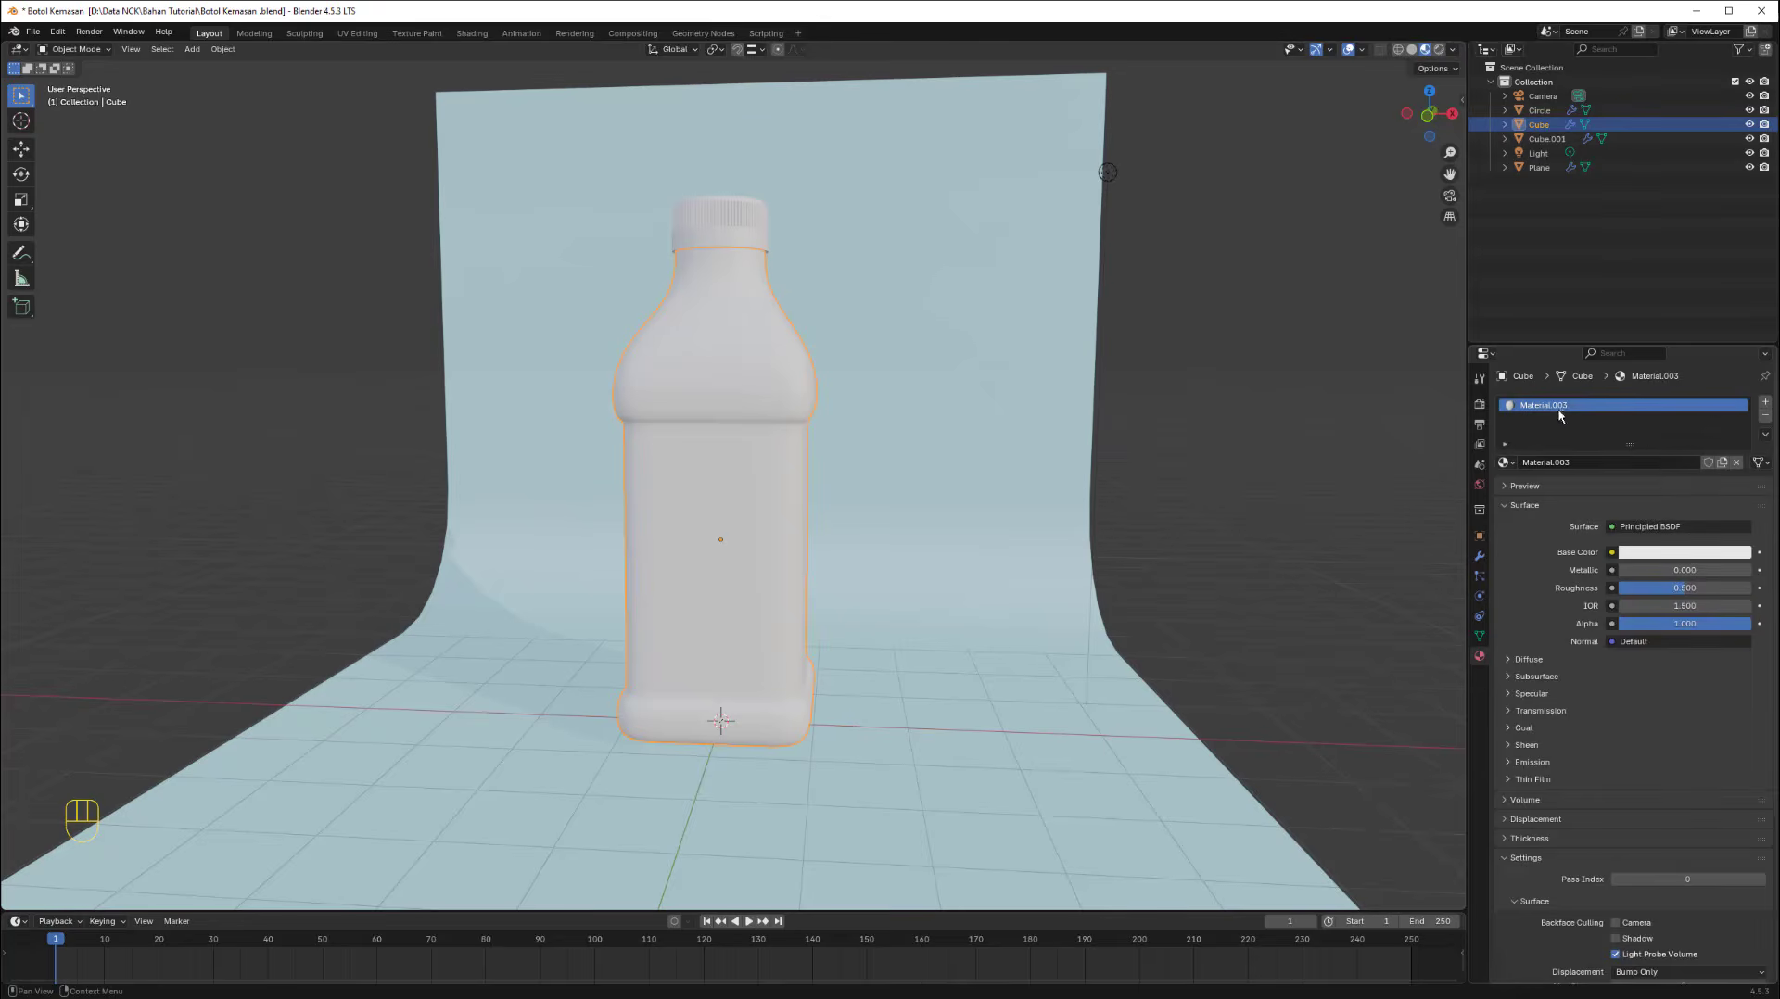
double_click(1557, 408)
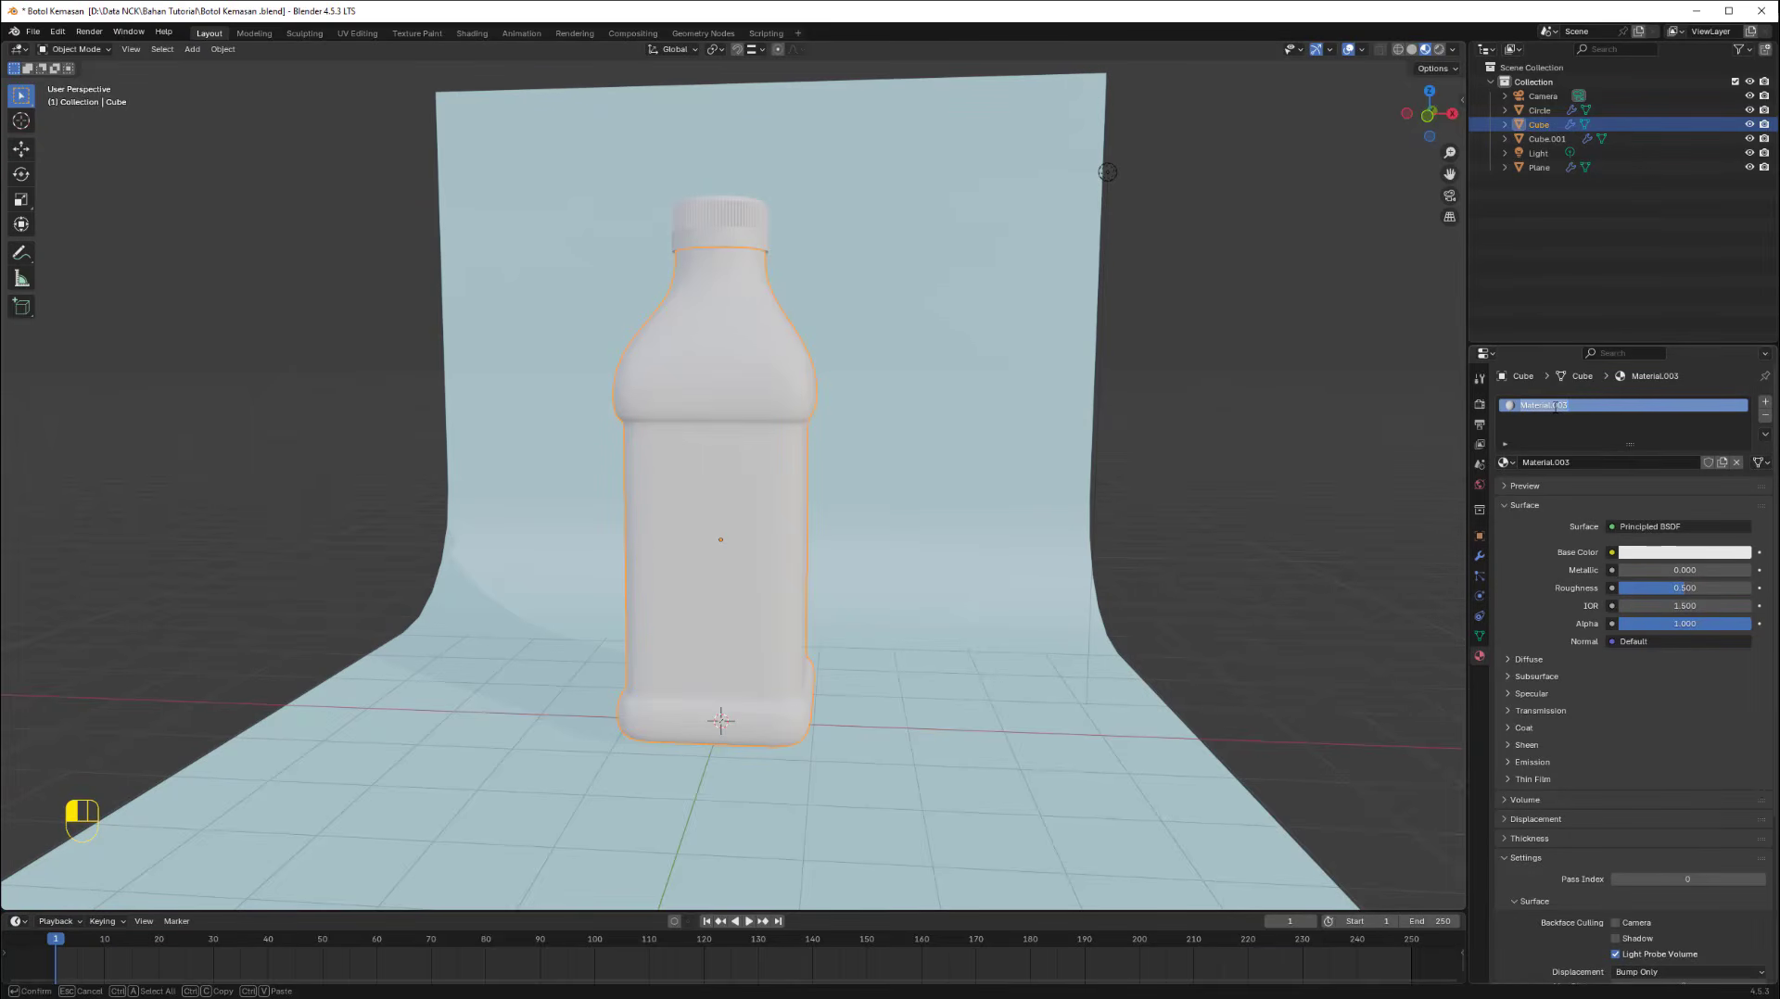
text(Glass)
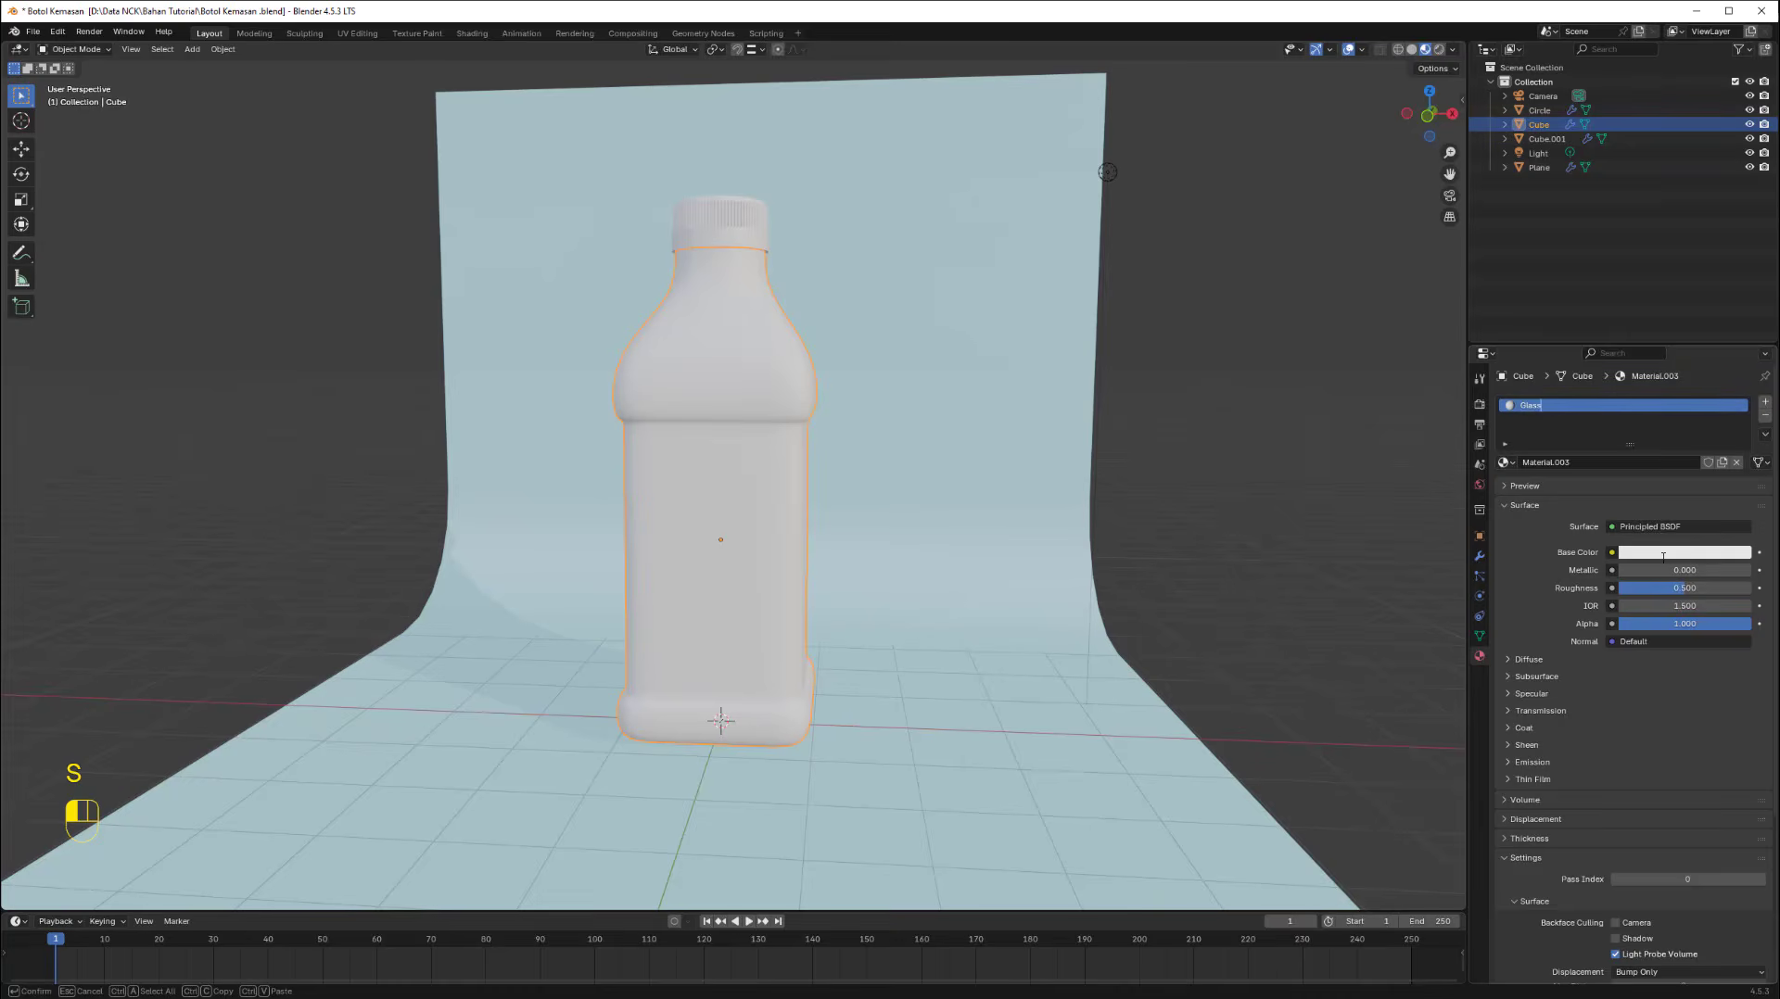
Set the bottle material's surface shader to Glass BSDF and isolate the bottle body in local view.
click(1659, 526)
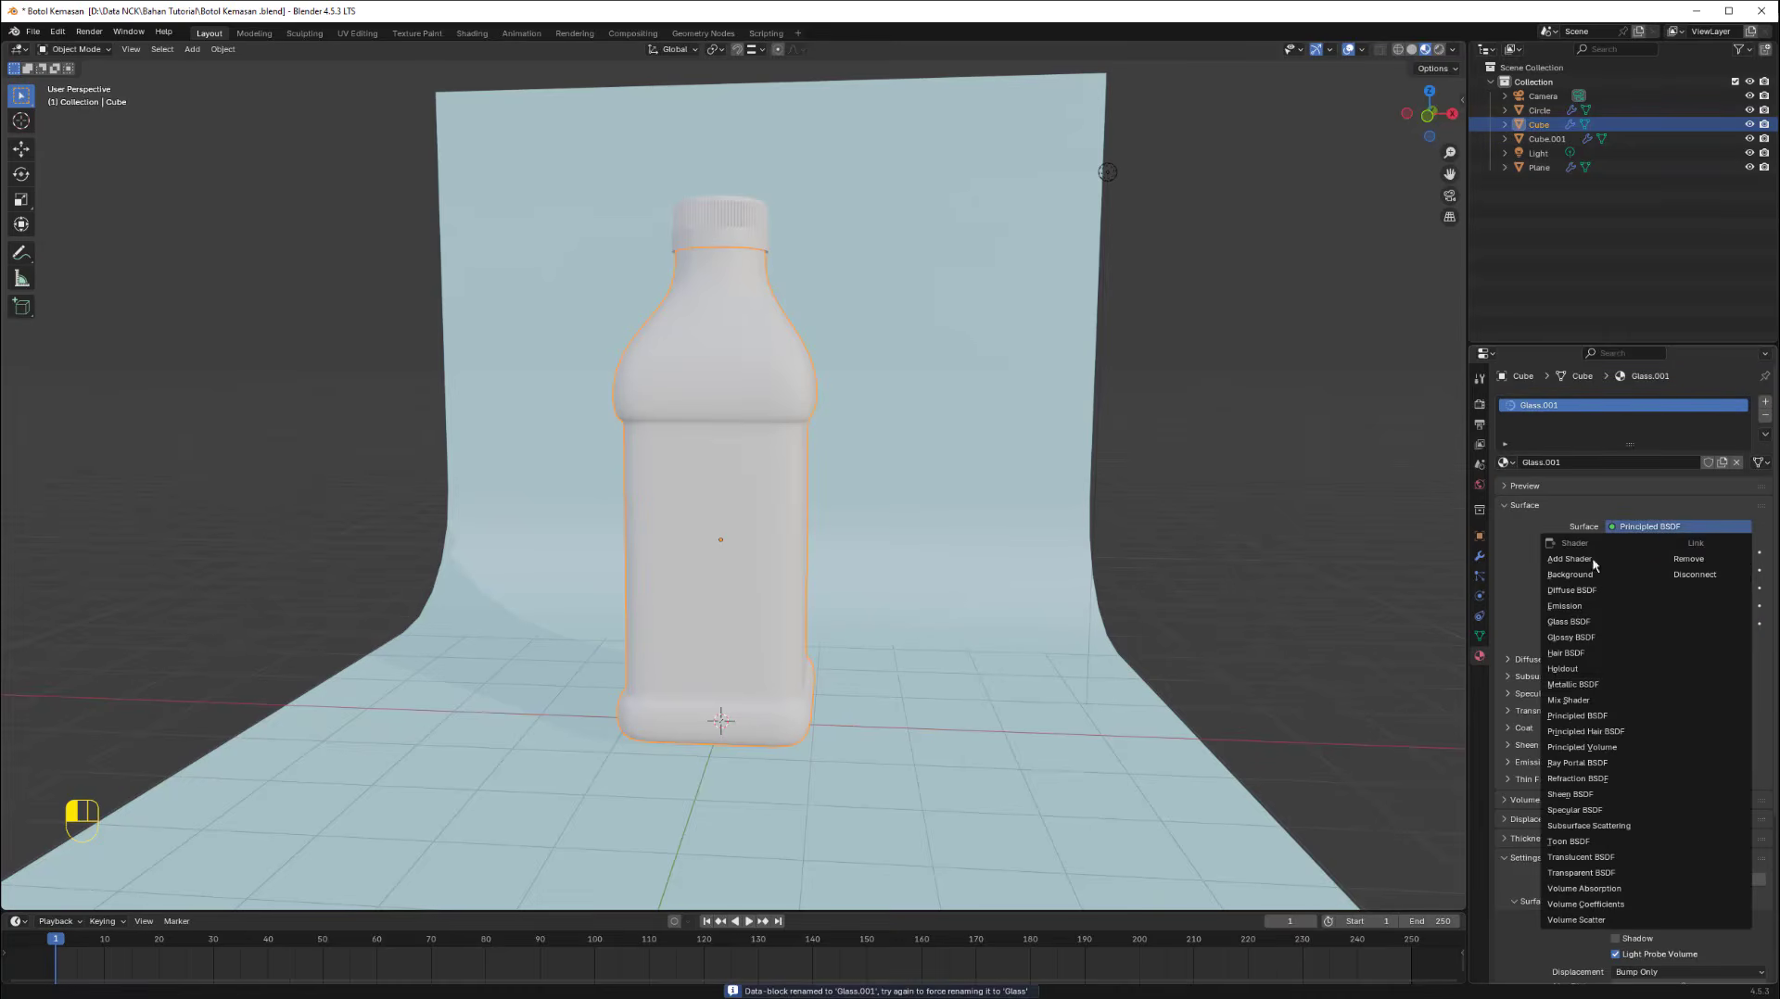
click(1573, 622)
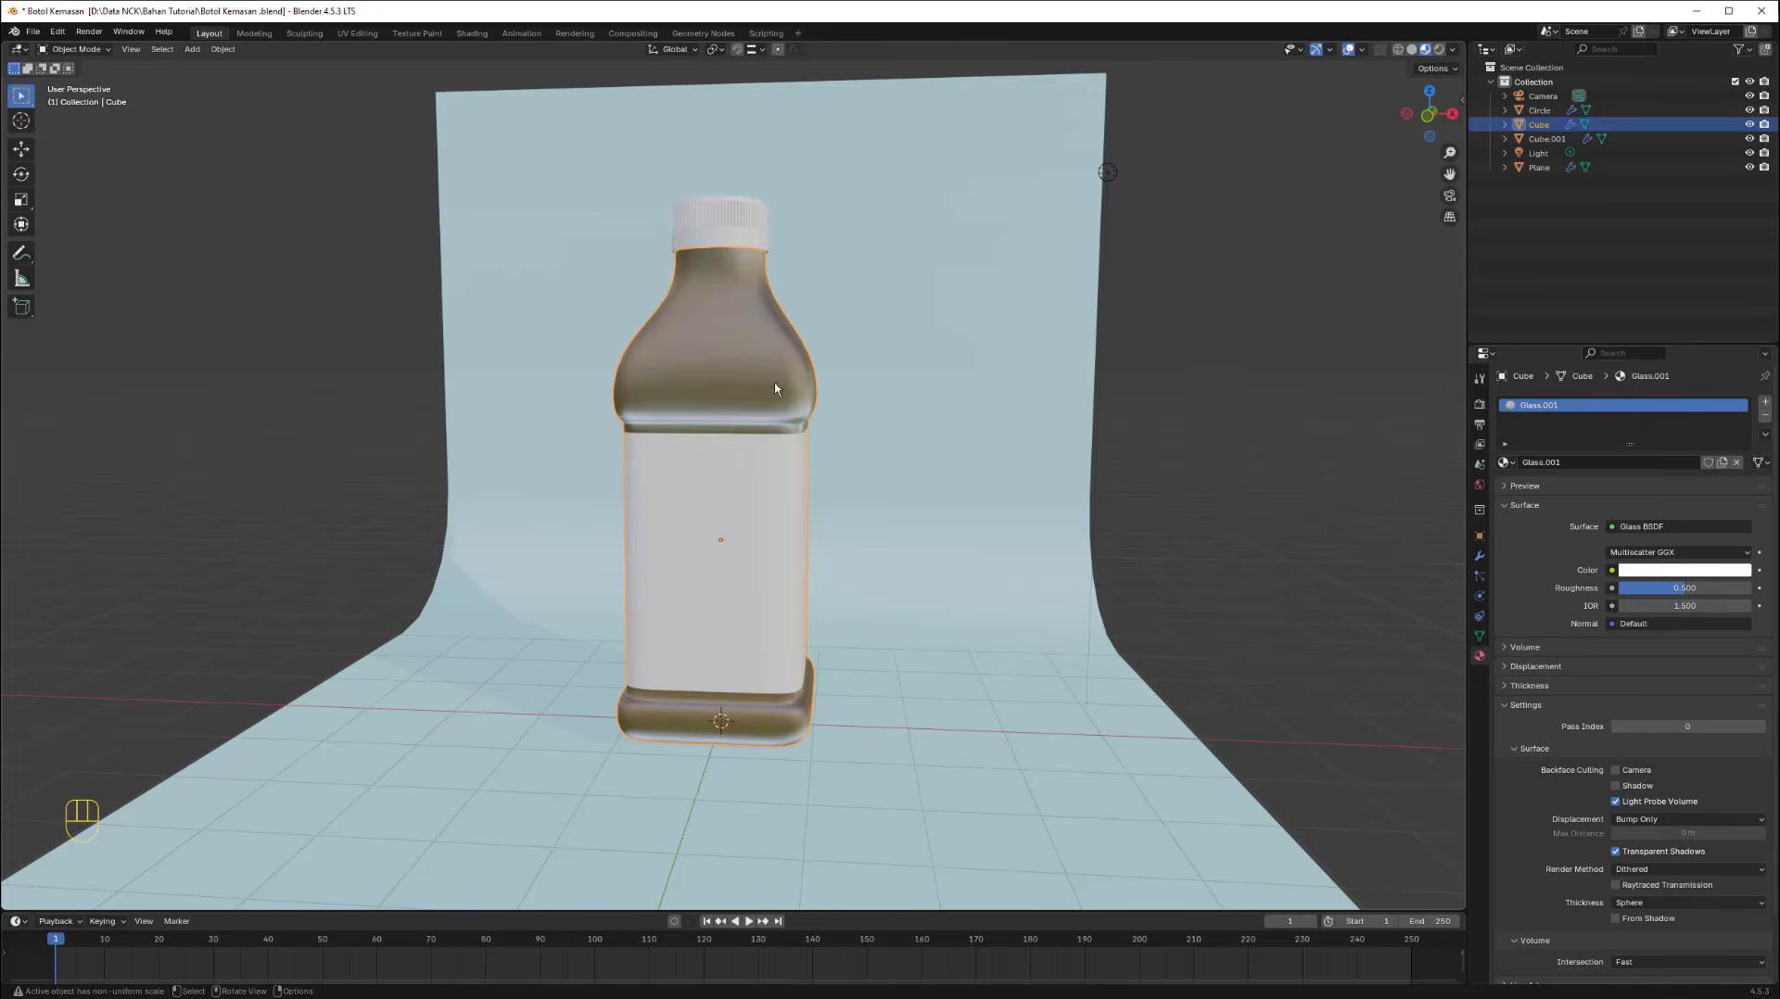
key(slash)
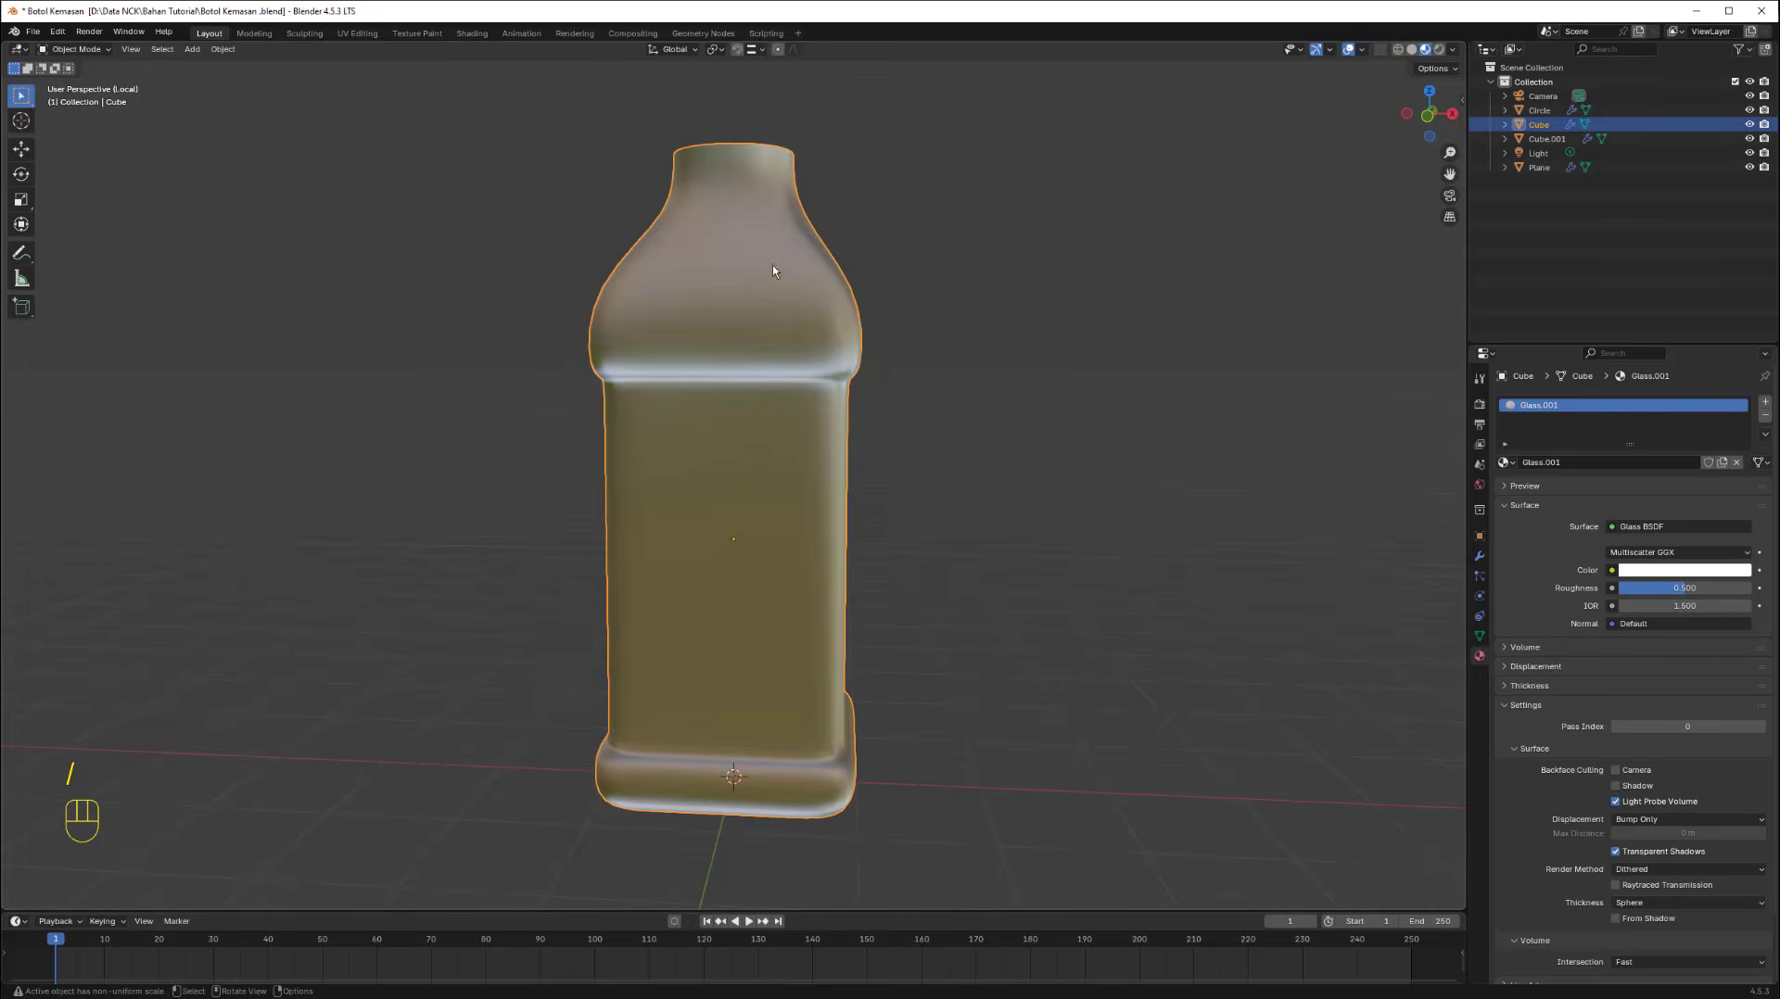
Add a second material slot to the bottle body and create a new material in it named Fluid.
mouse_move(771, 265)
middle_down()
mouse_move(778, 322)
mouse_move(756, 285)
mouse_move(770, 274)
middle_up()
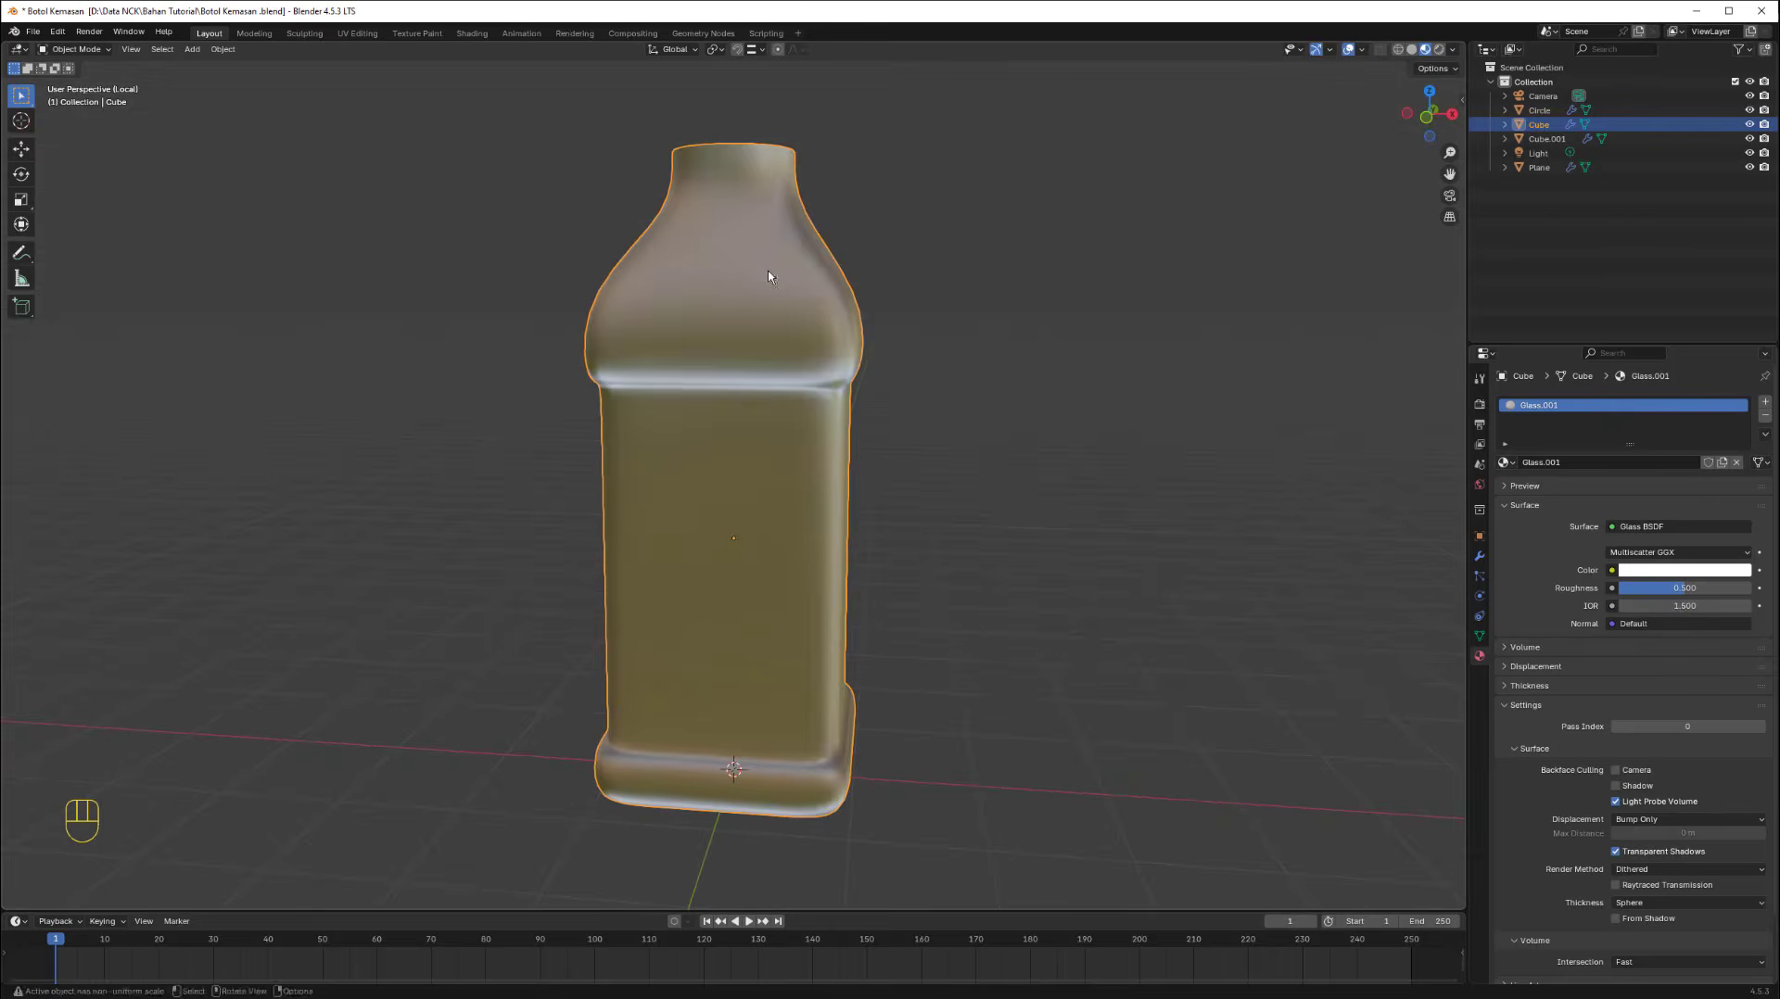
click(1765, 404)
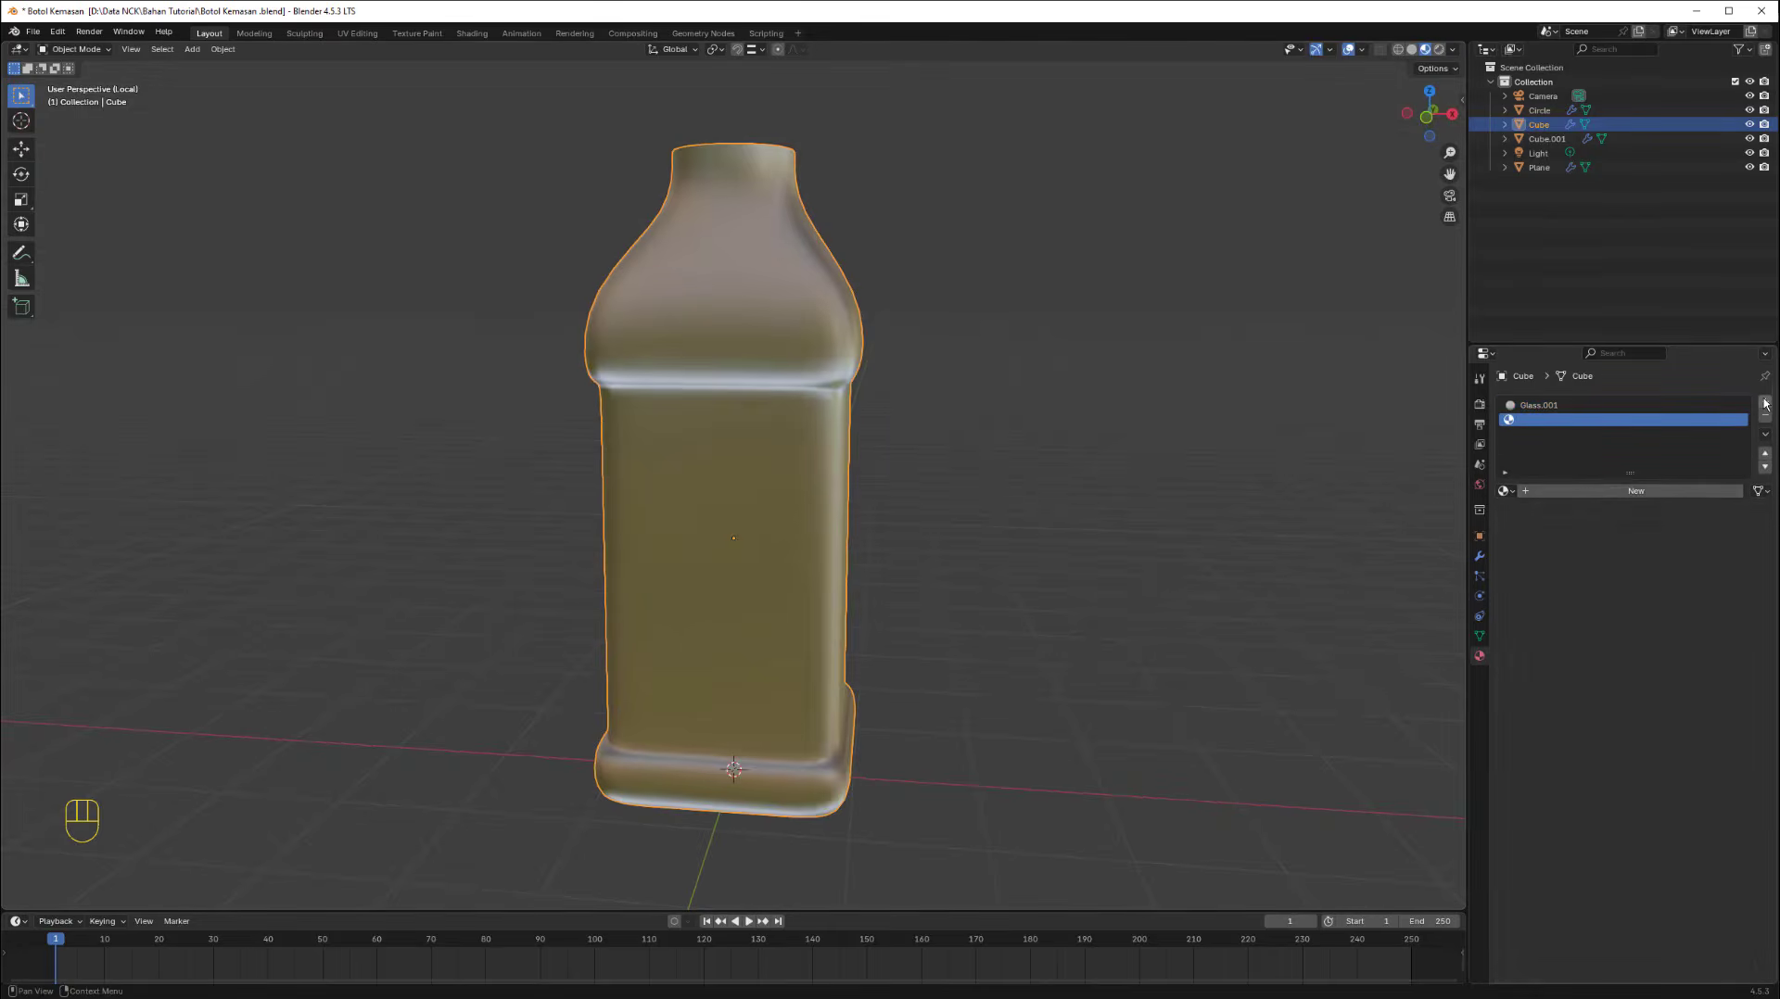
click(1645, 492)
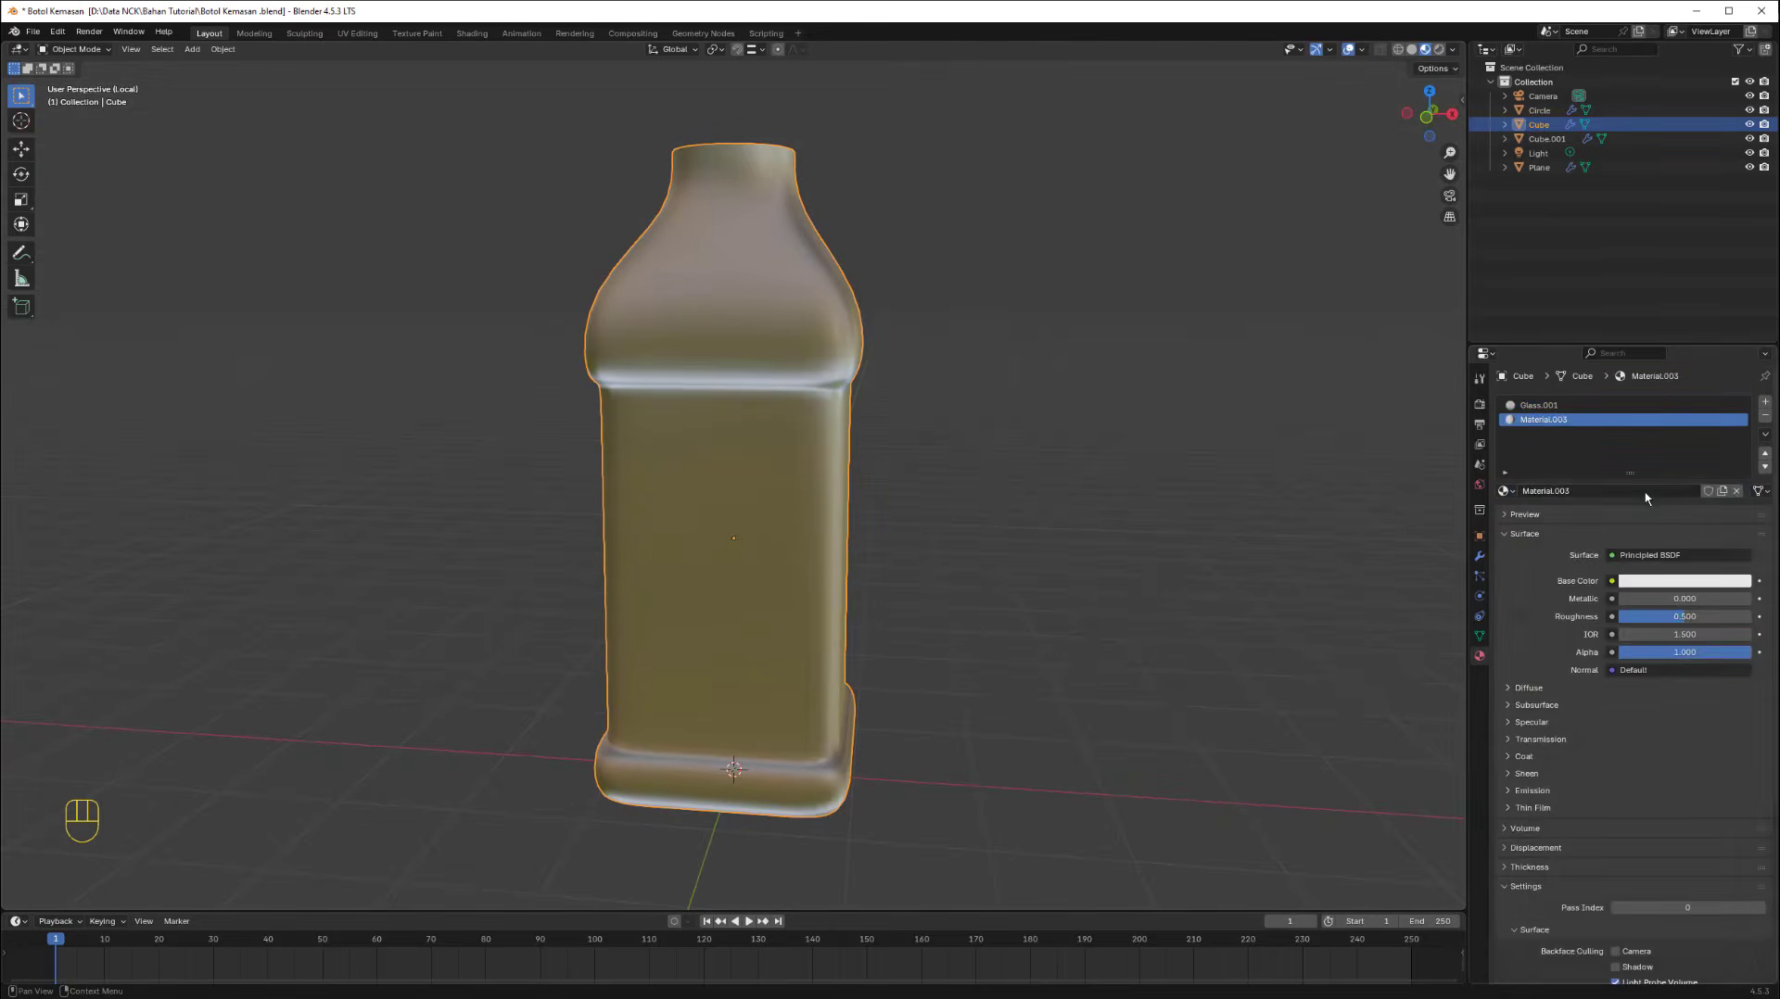
double_click(1560, 420)
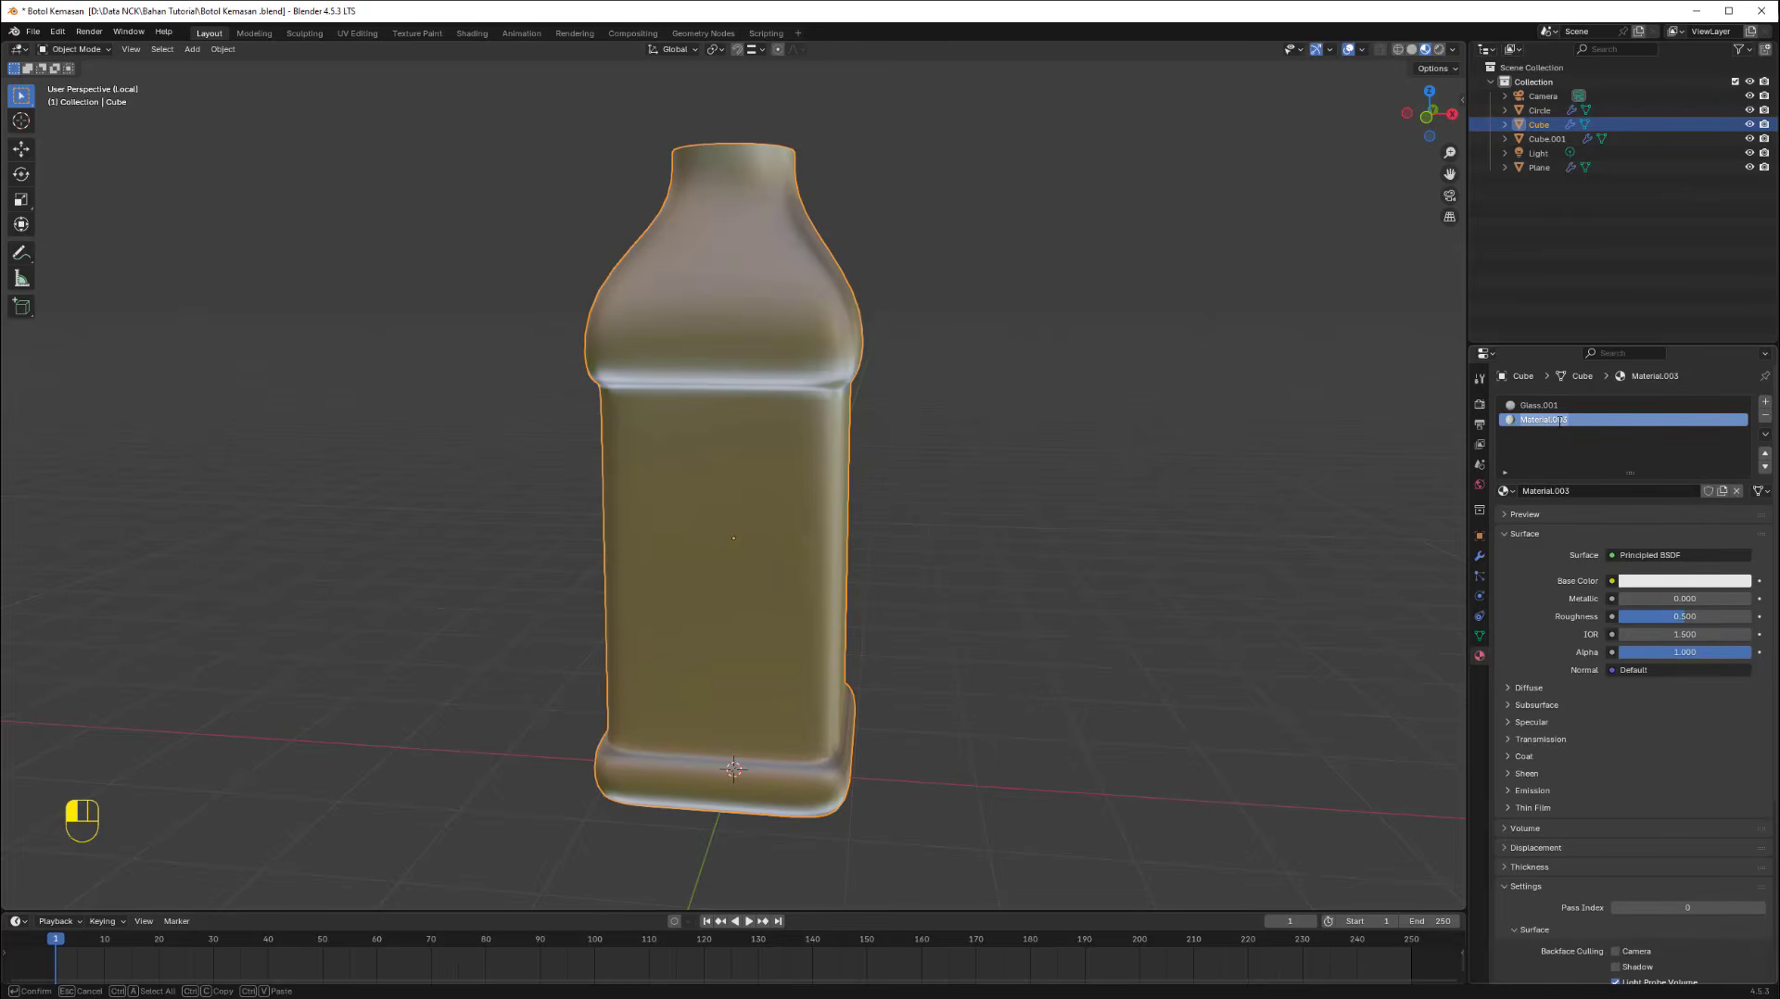
text(R)
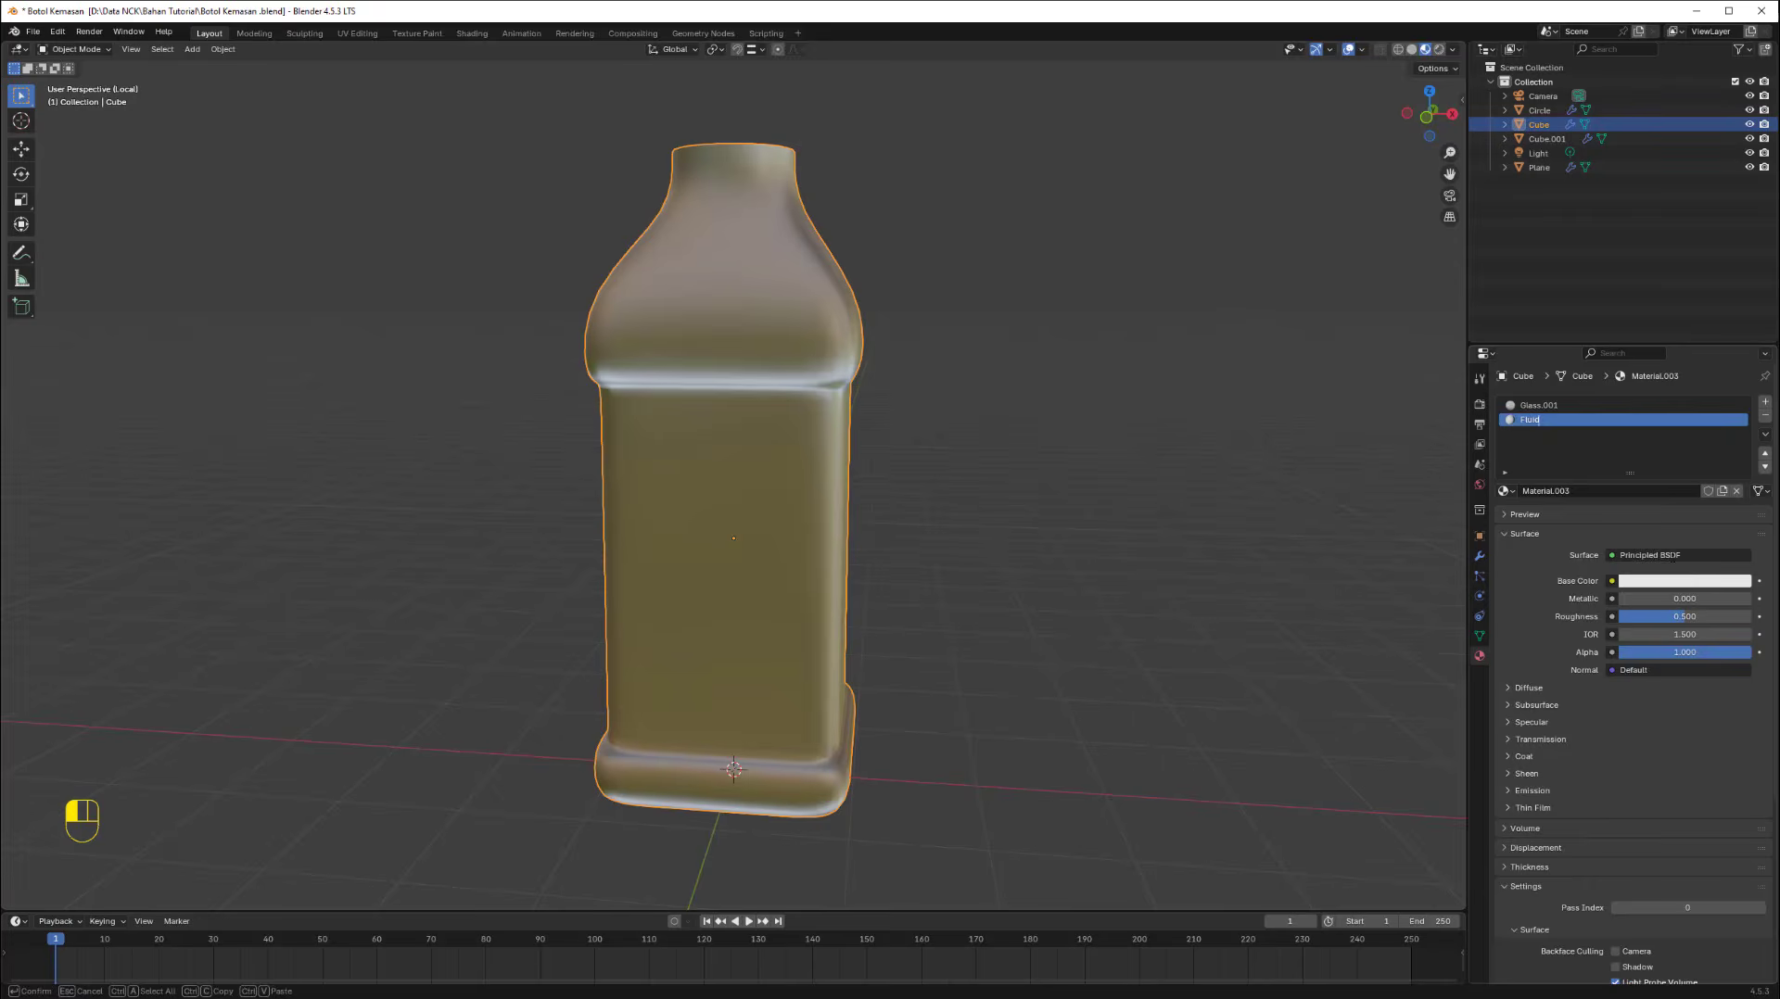
Set the Fluid material's surface shader to Glass BSDF and its color to bright lime green.
click(1671, 555)
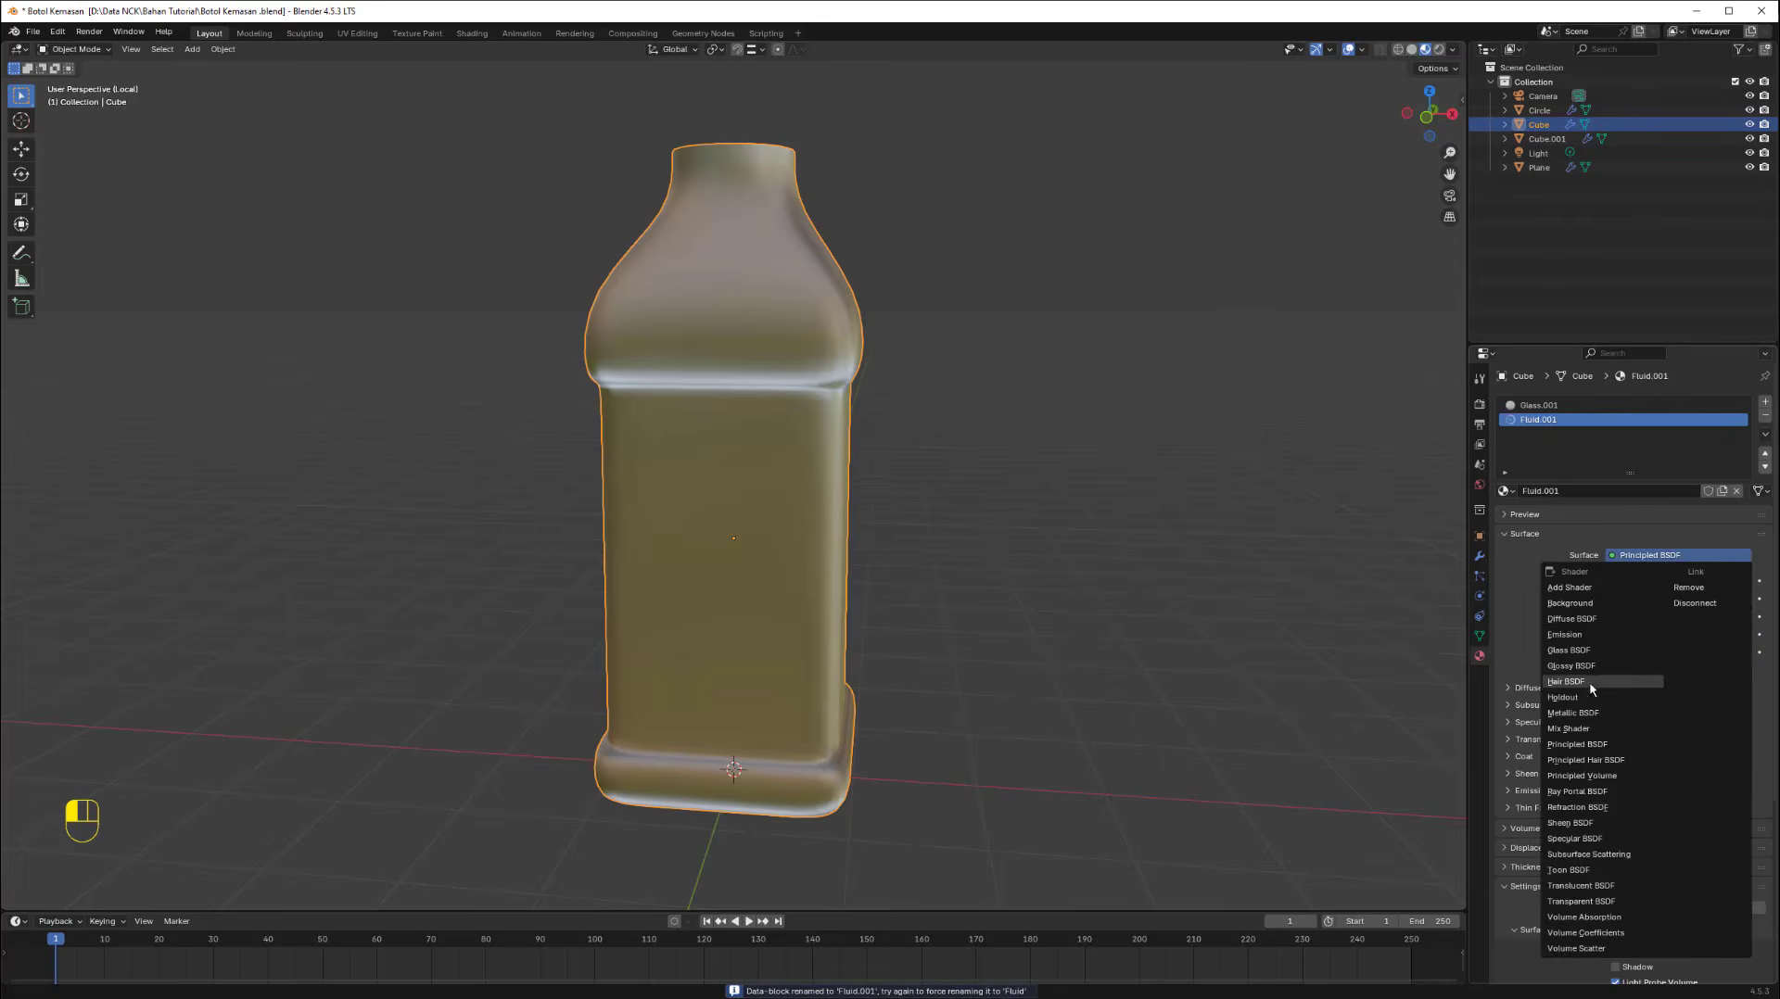
click(1576, 650)
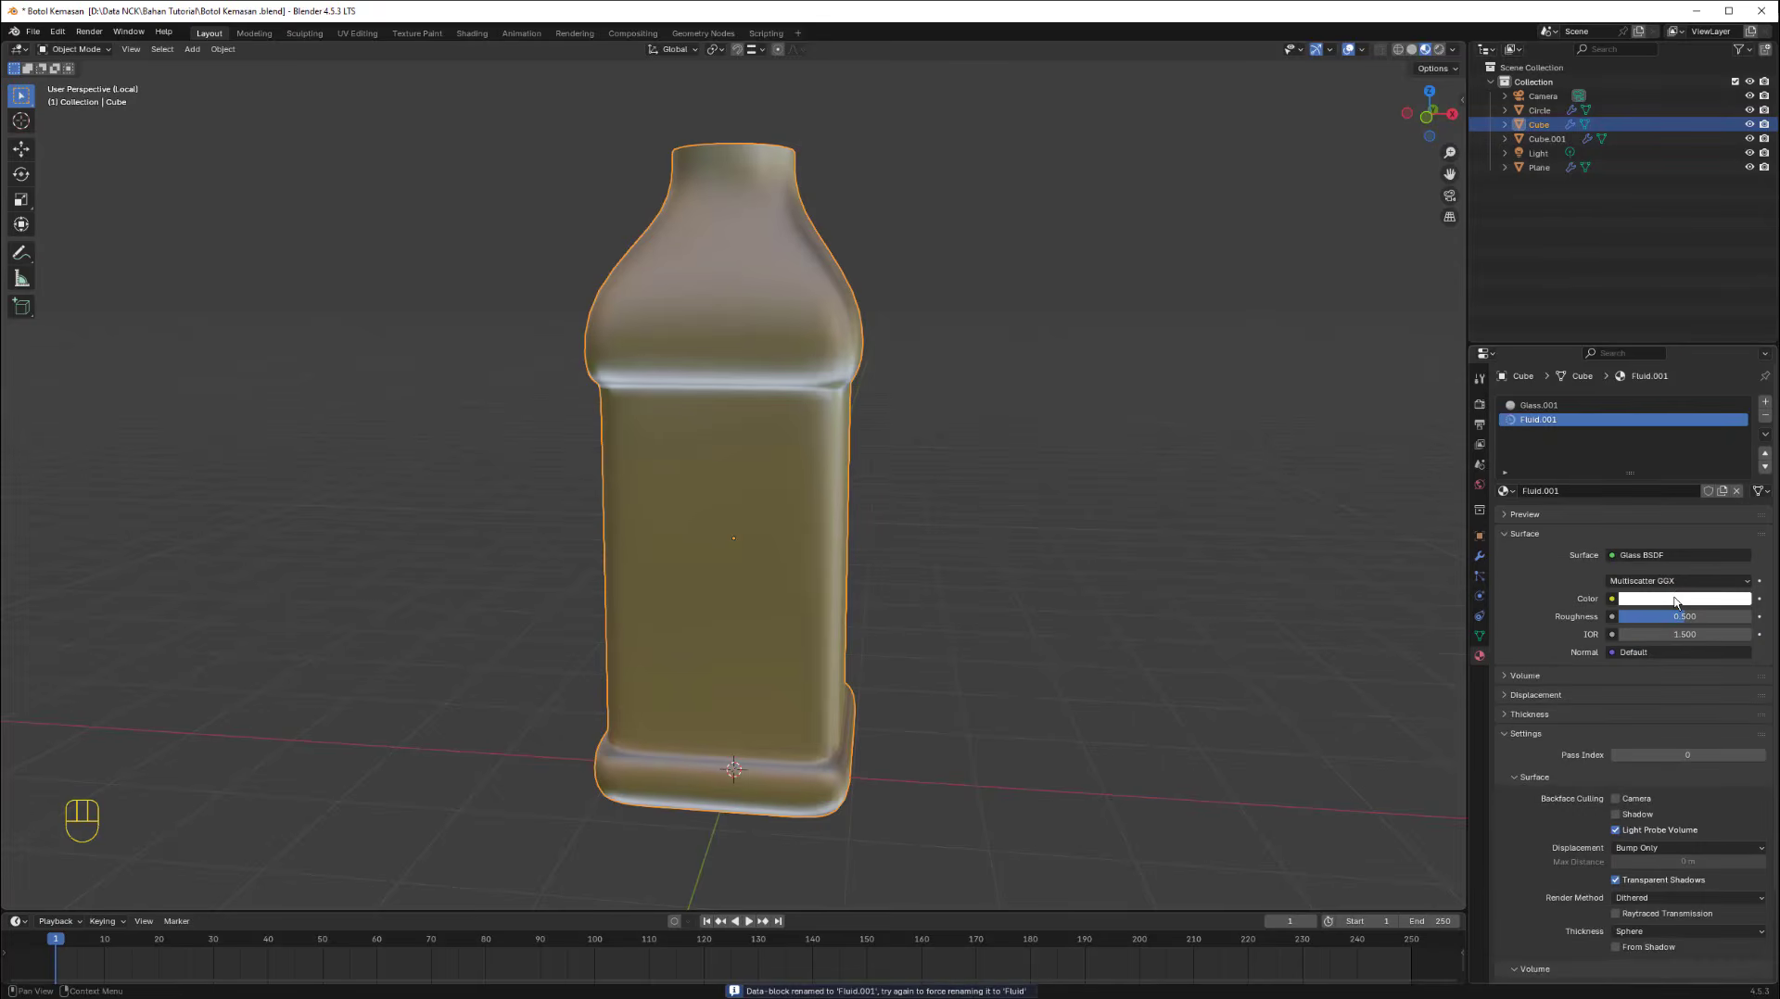
click(1676, 602)
drag(1676, 429, 1626, 429)
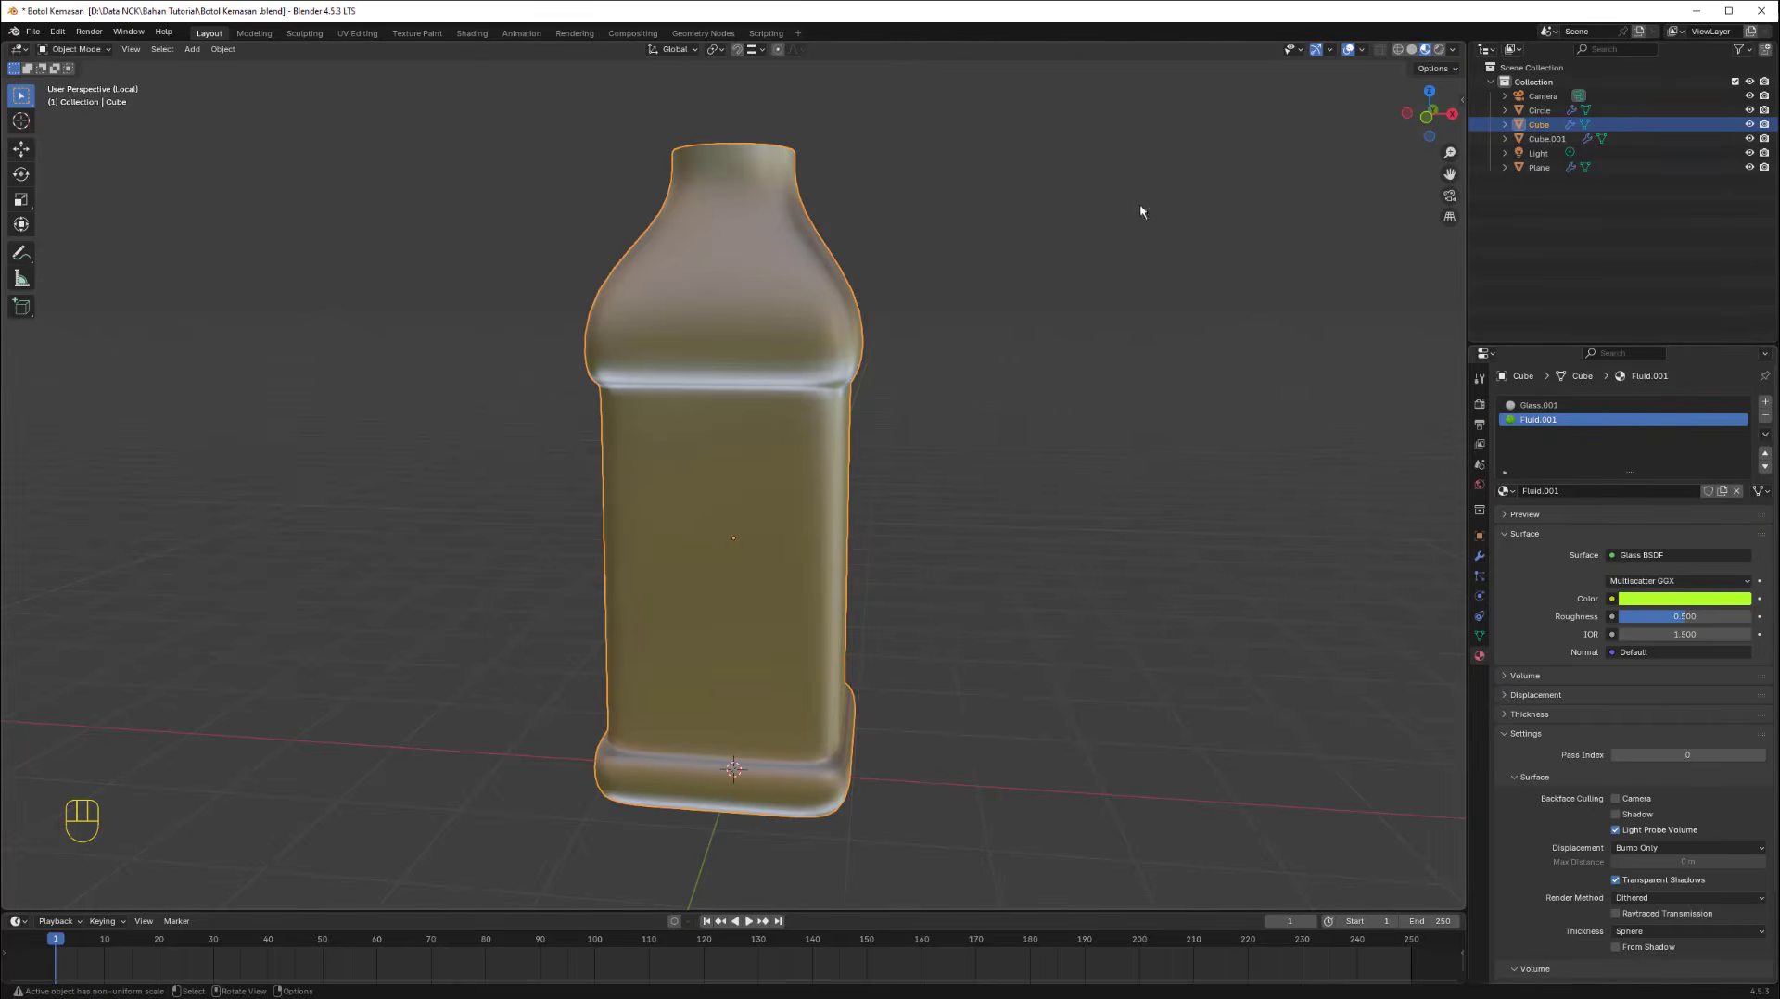
In Edit Mode with face selection, select the linked inner liquid mesh of the bottle and assign the Fluid material to it.
middle_drag(797, 328, 790, 297)
mouse_move(771, 220)
middle_down()
mouse_move(787, 297)
mouse_move(759, 267)
mouse_move(771, 241)
middle_up()
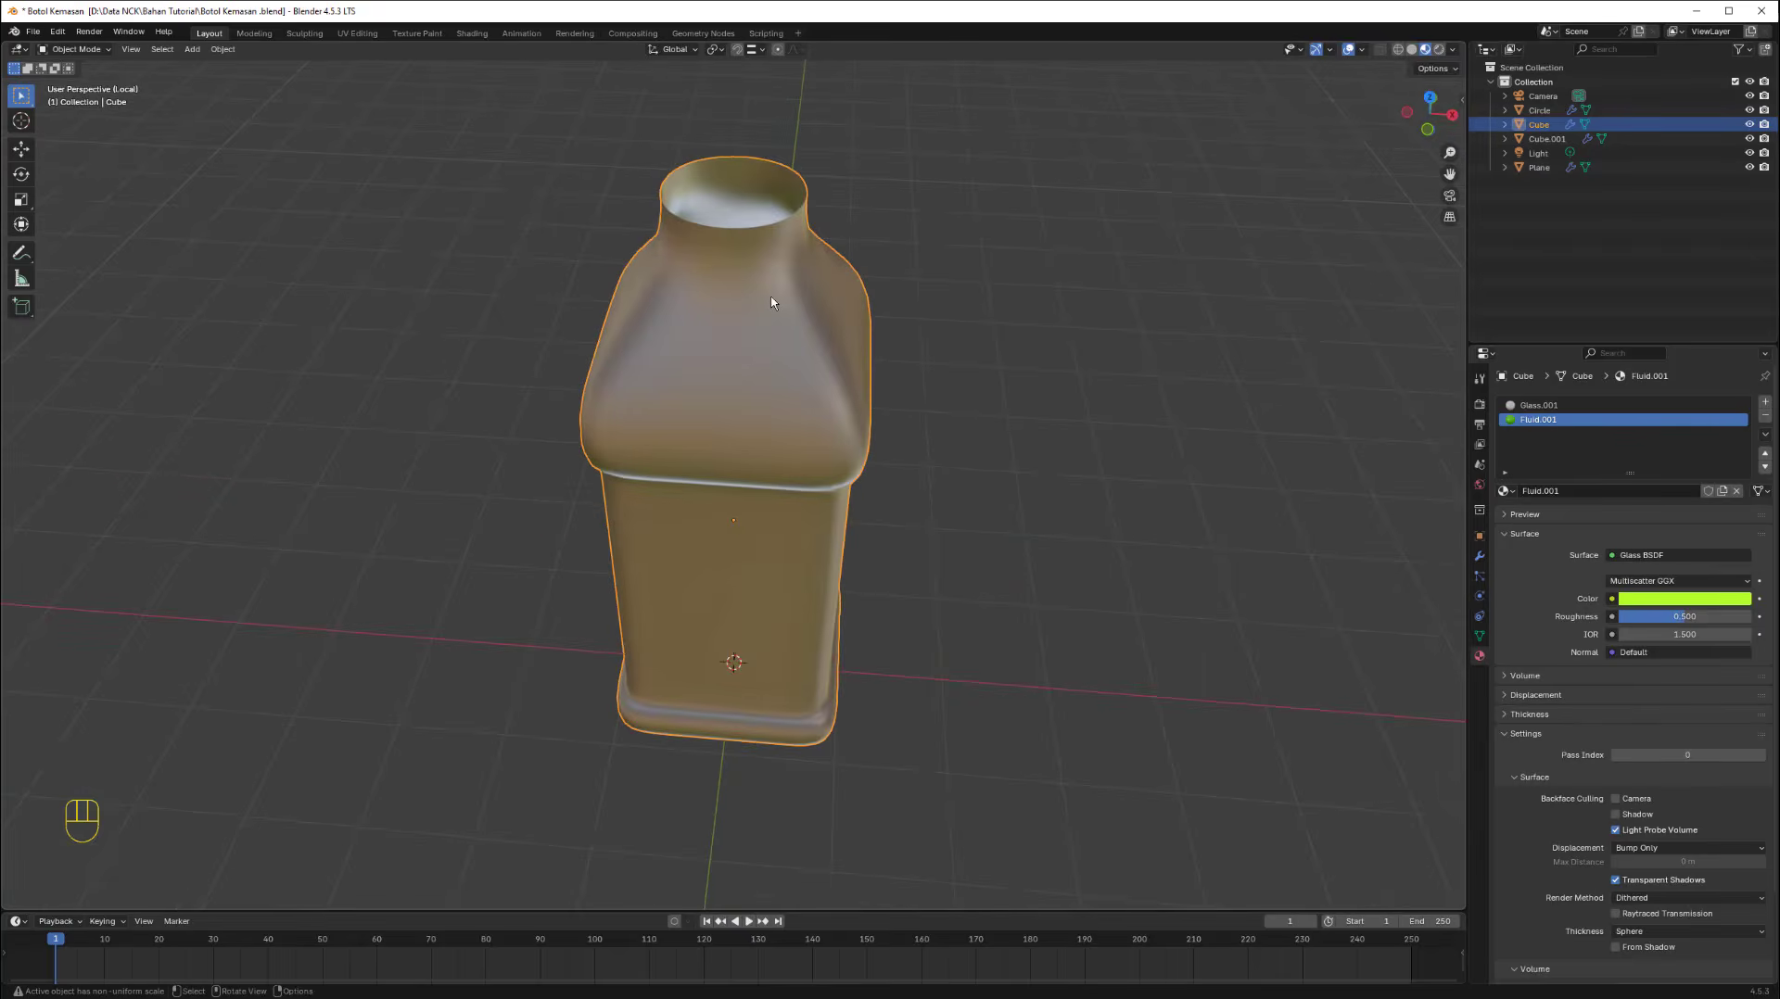
key(Tab)
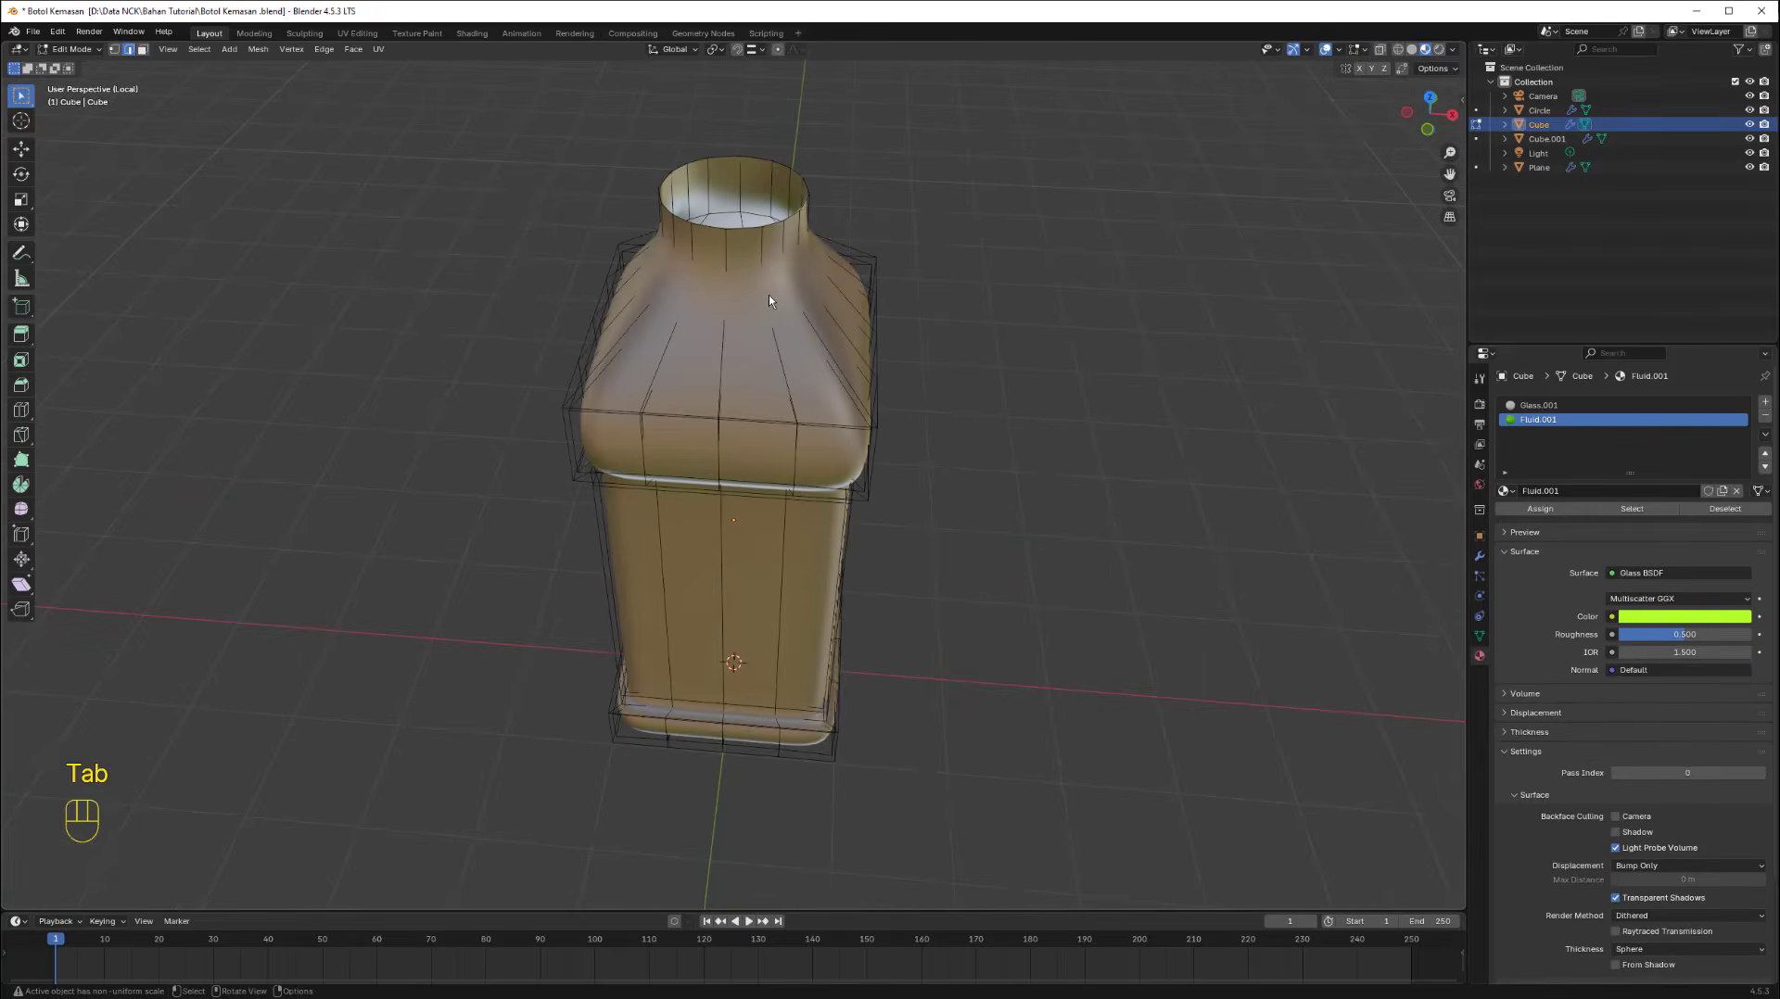
middle_drag(800, 247, 298, 136)
click(142, 49)
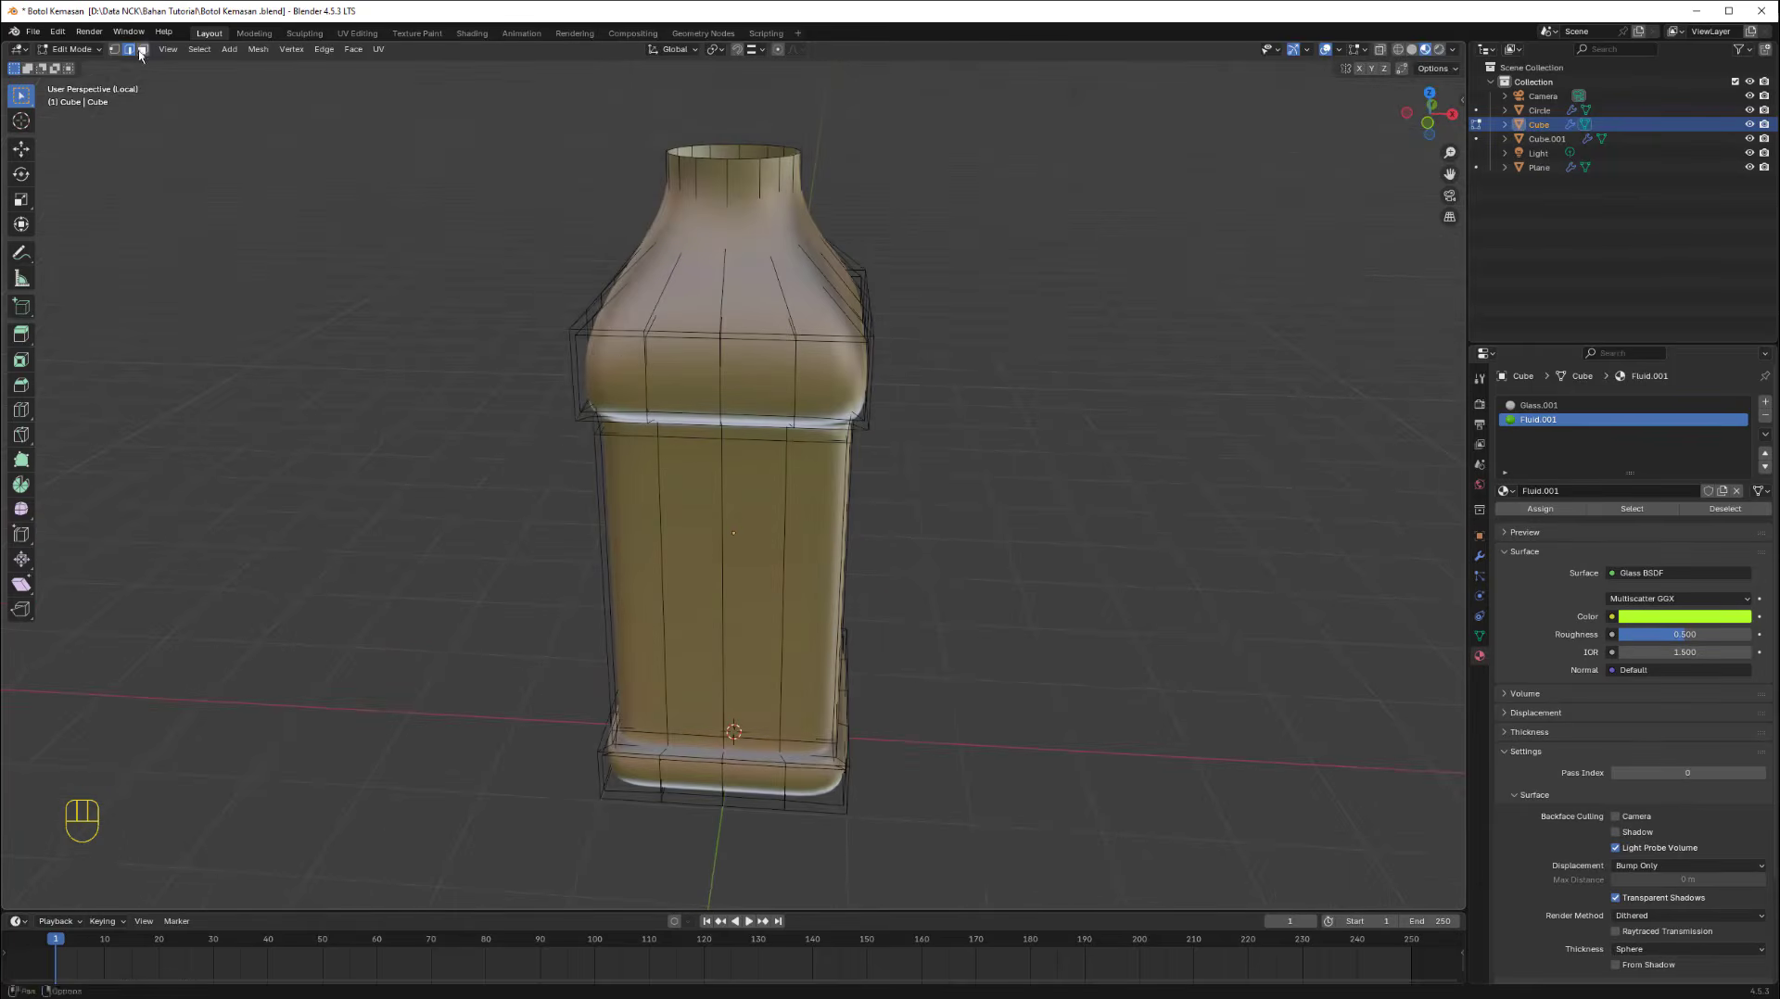
middle_drag(780, 319, 774, 396)
click(728, 314)
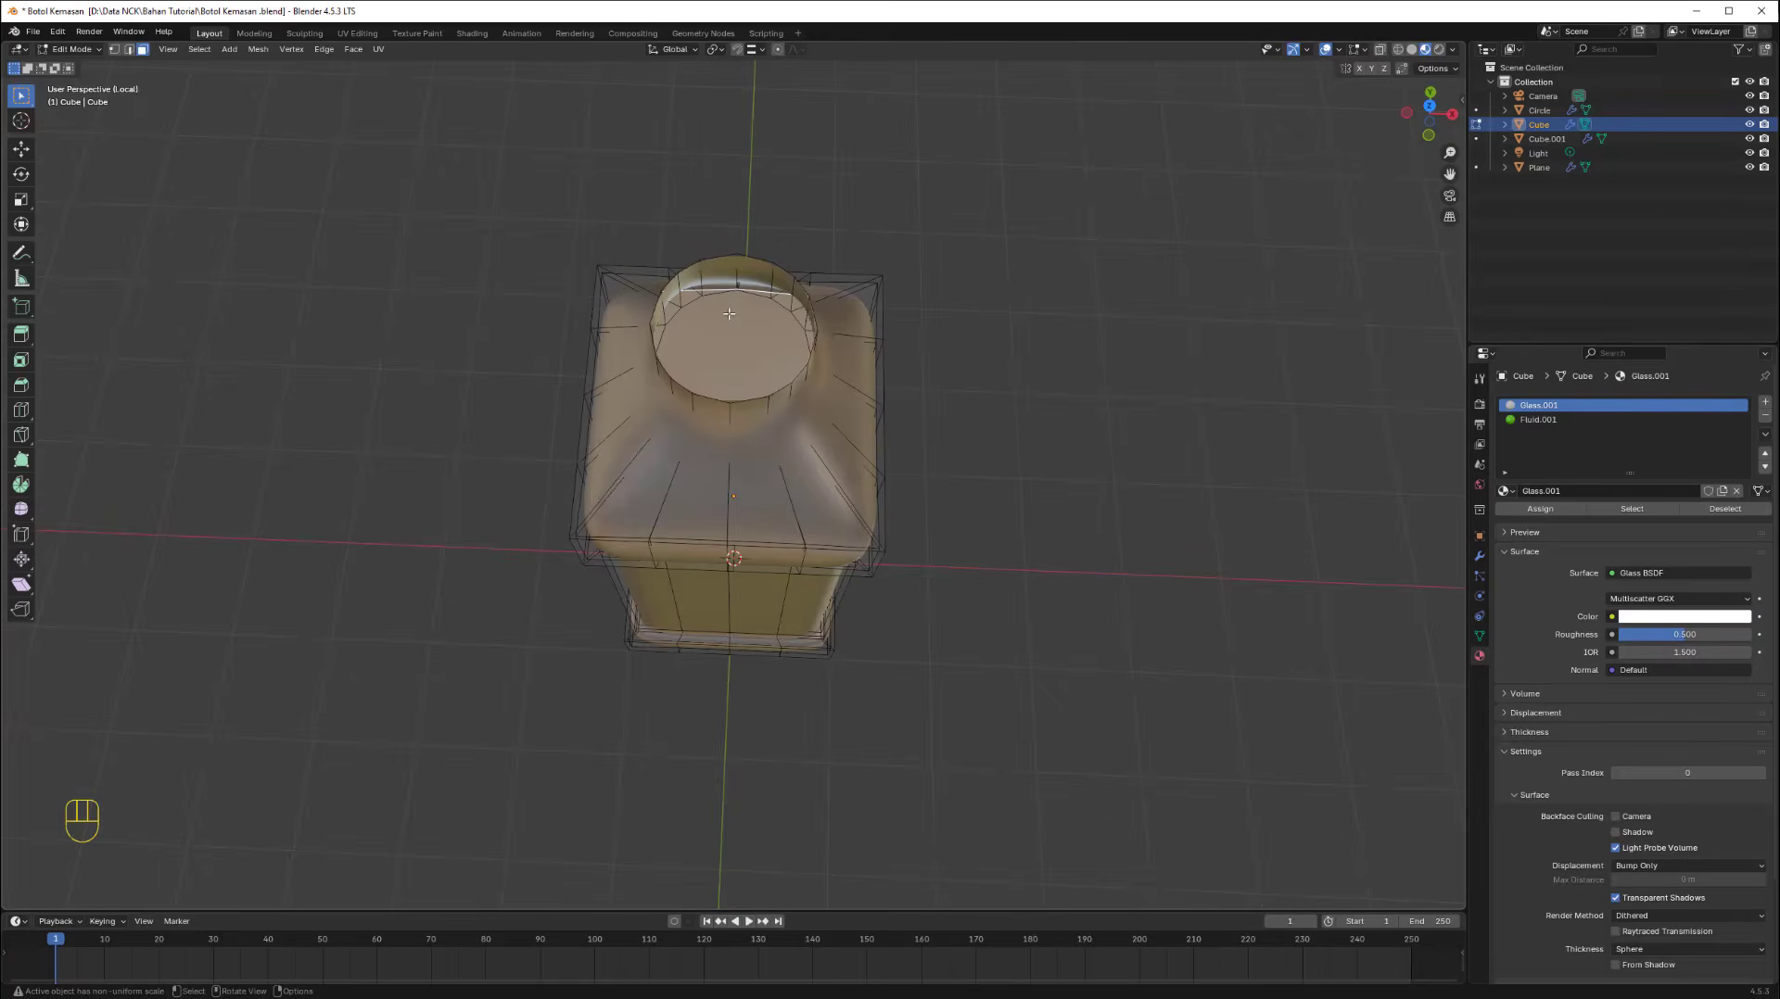
key(l)
middle_drag(810, 488, 972, 394)
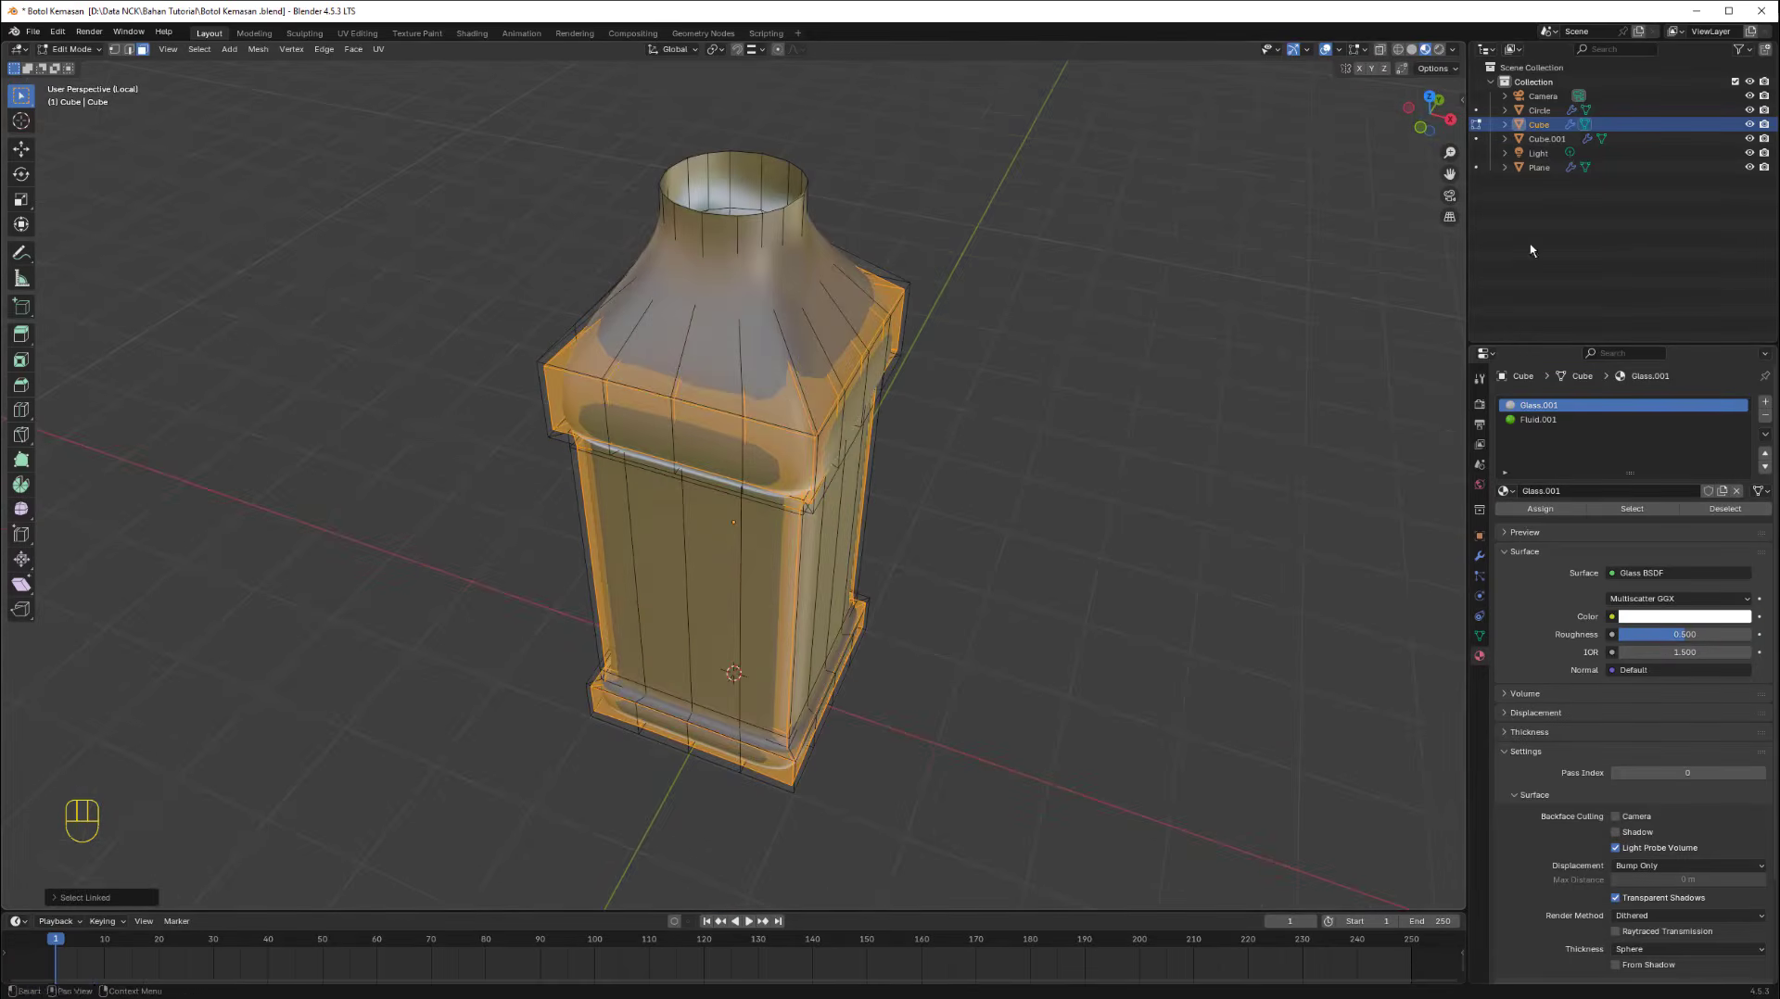
click(1540, 419)
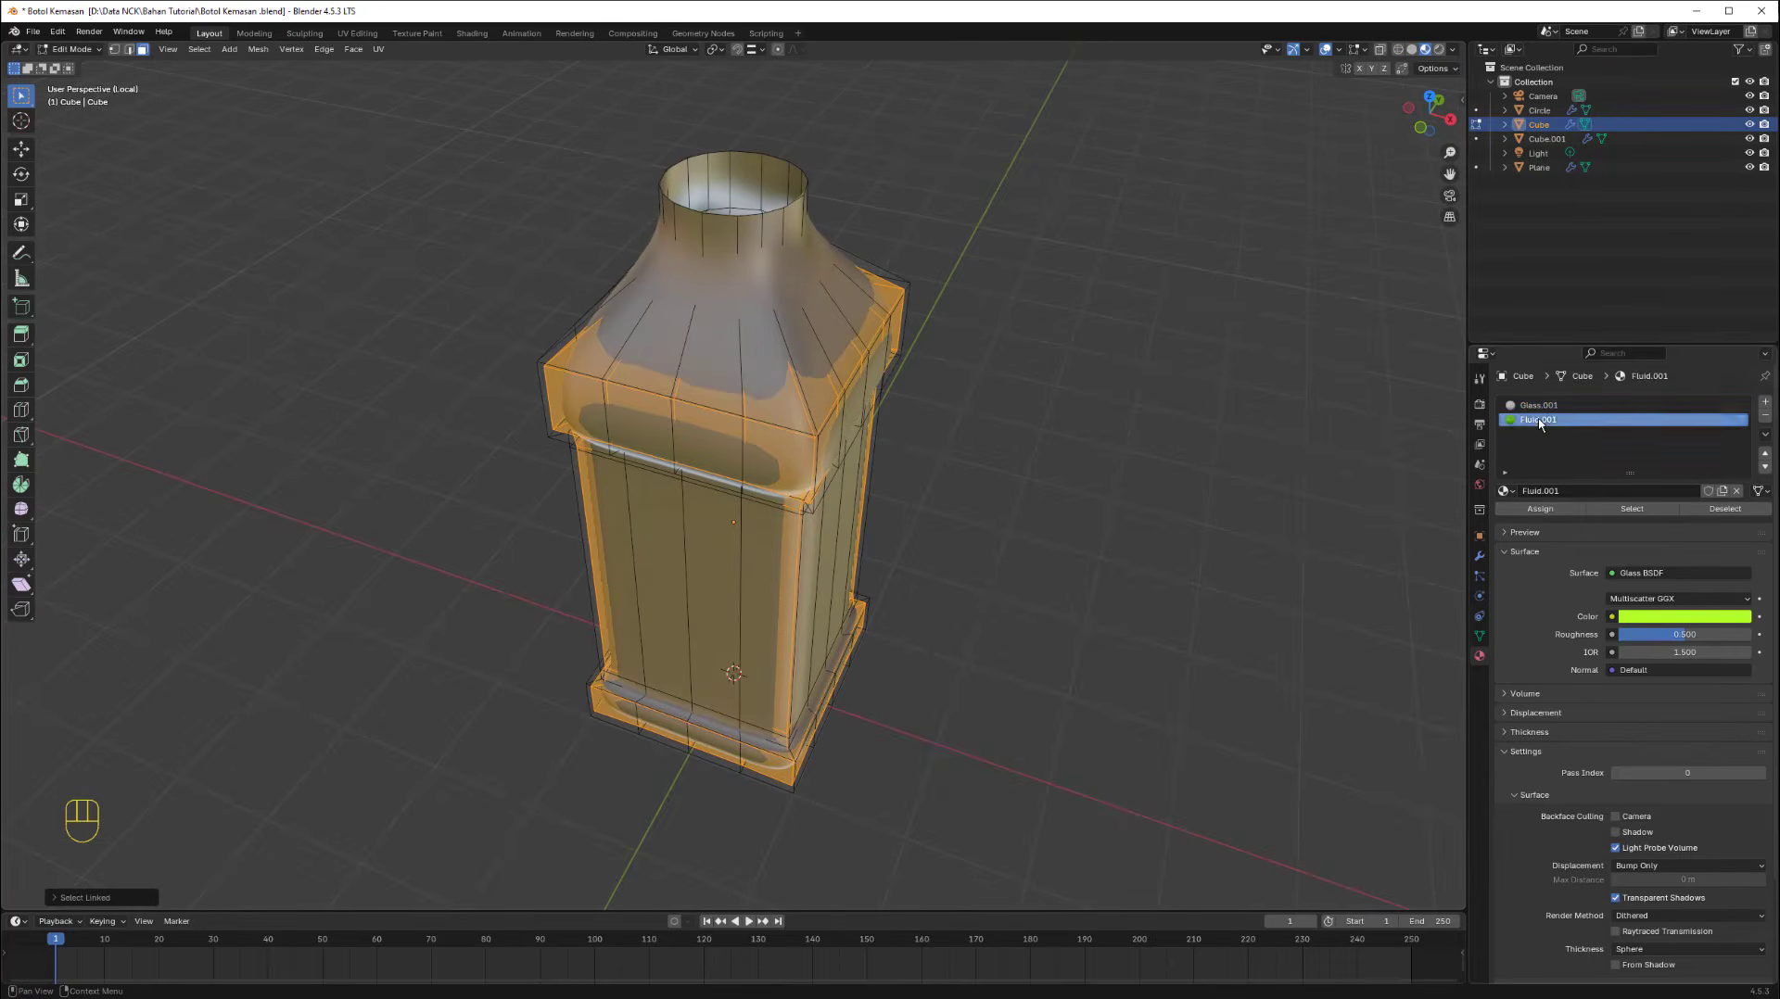
click(1541, 509)
Exit local view to bring back the whole scene and display it in Rendered viewport shading.
middle_drag(893, 266, 934, 231)
scroll(982, 370, down, 4)
middle_drag(982, 370, 961, 364)
key(KP_Divide)
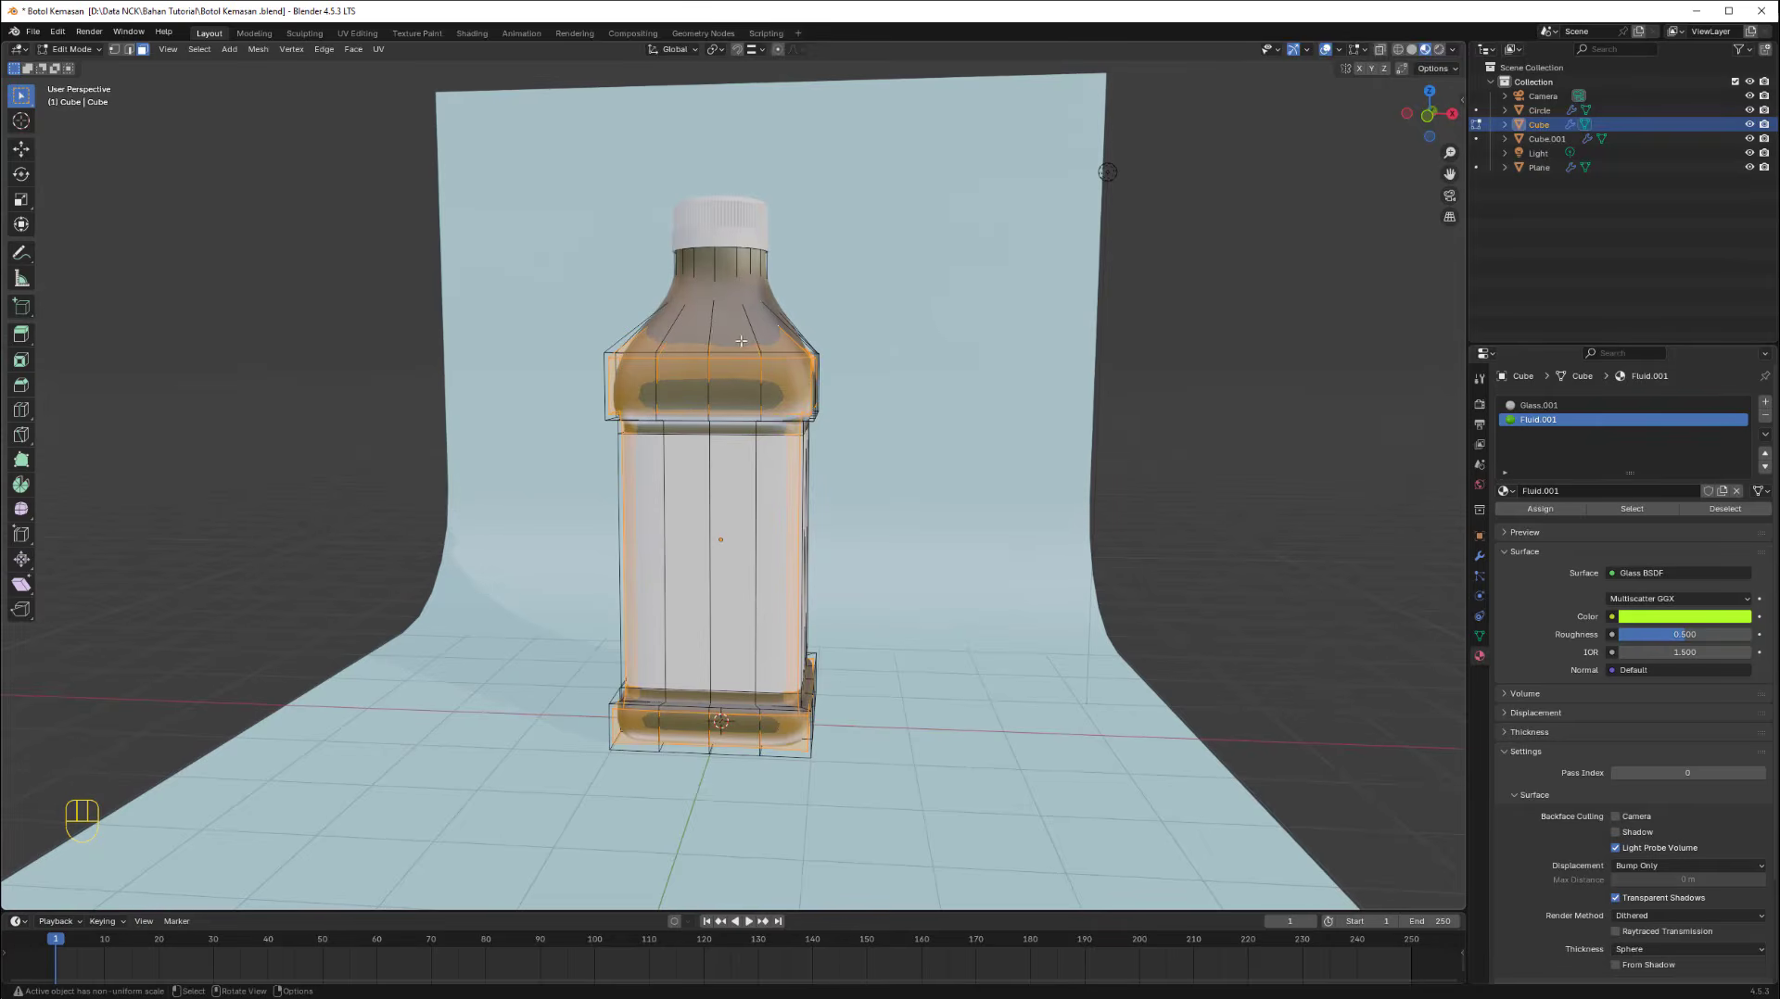
click(1437, 53)
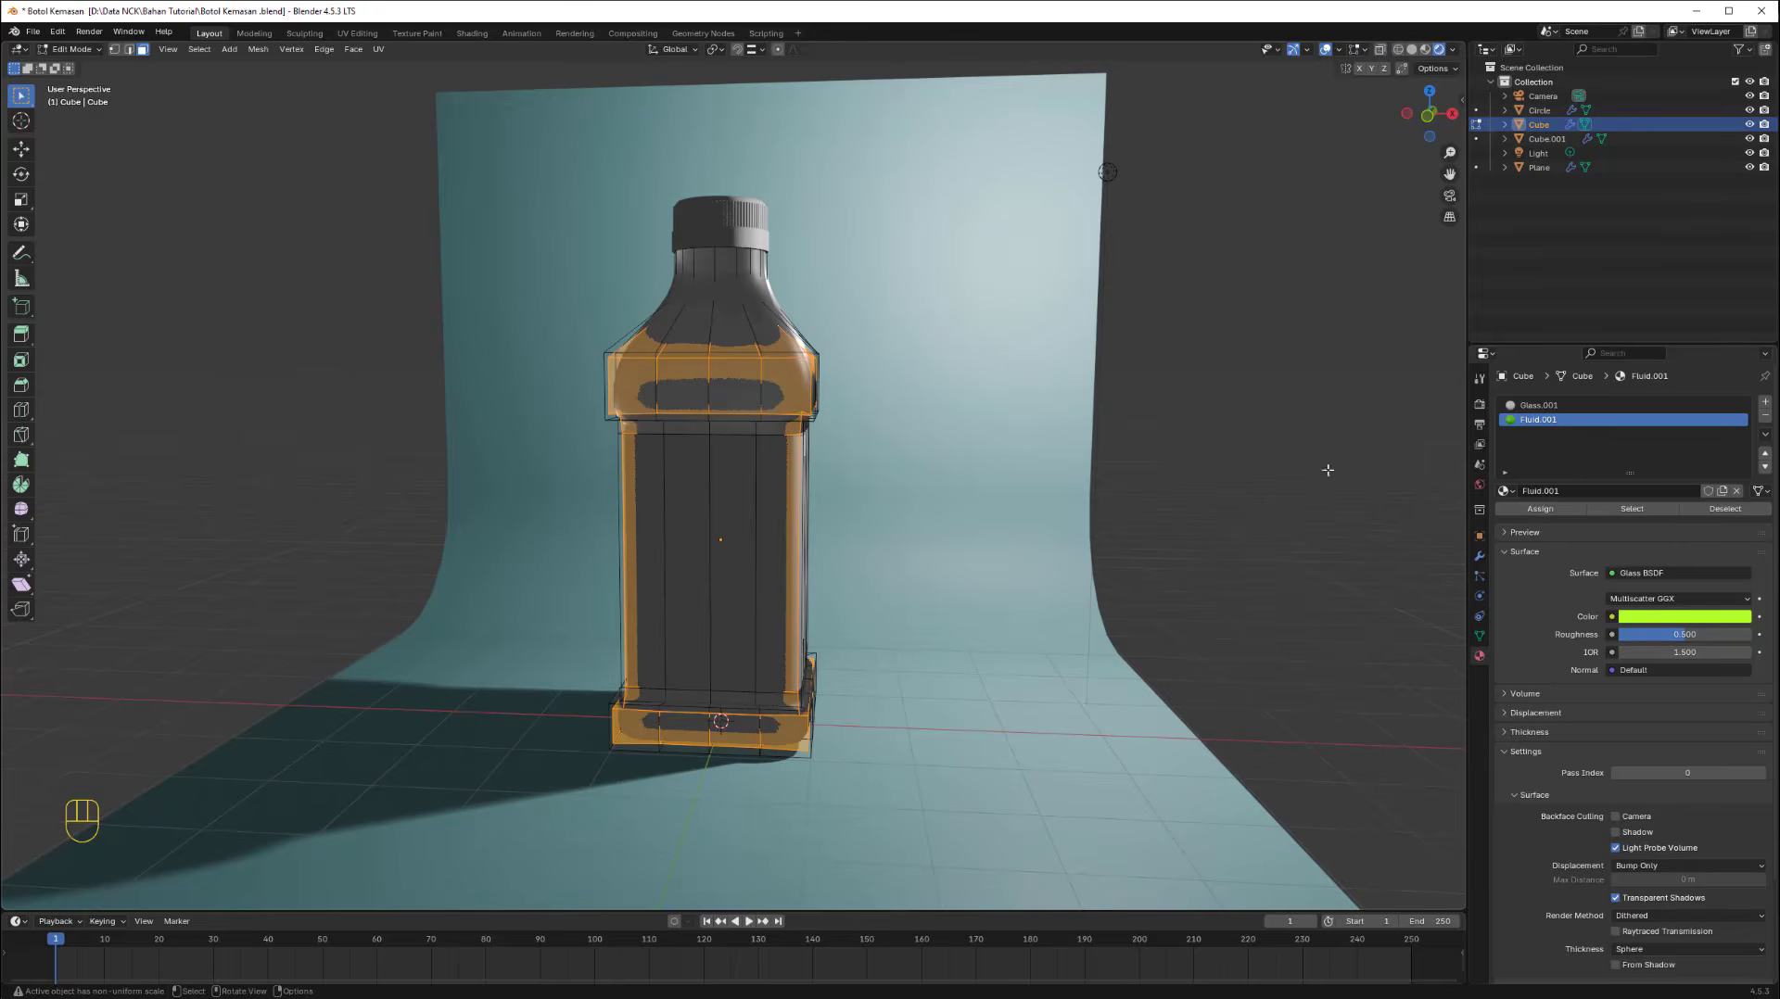
Preview the bottle's materials with the Cycles render engine, leave Edit Mode and return the engine to EEVEE.
click(1479, 405)
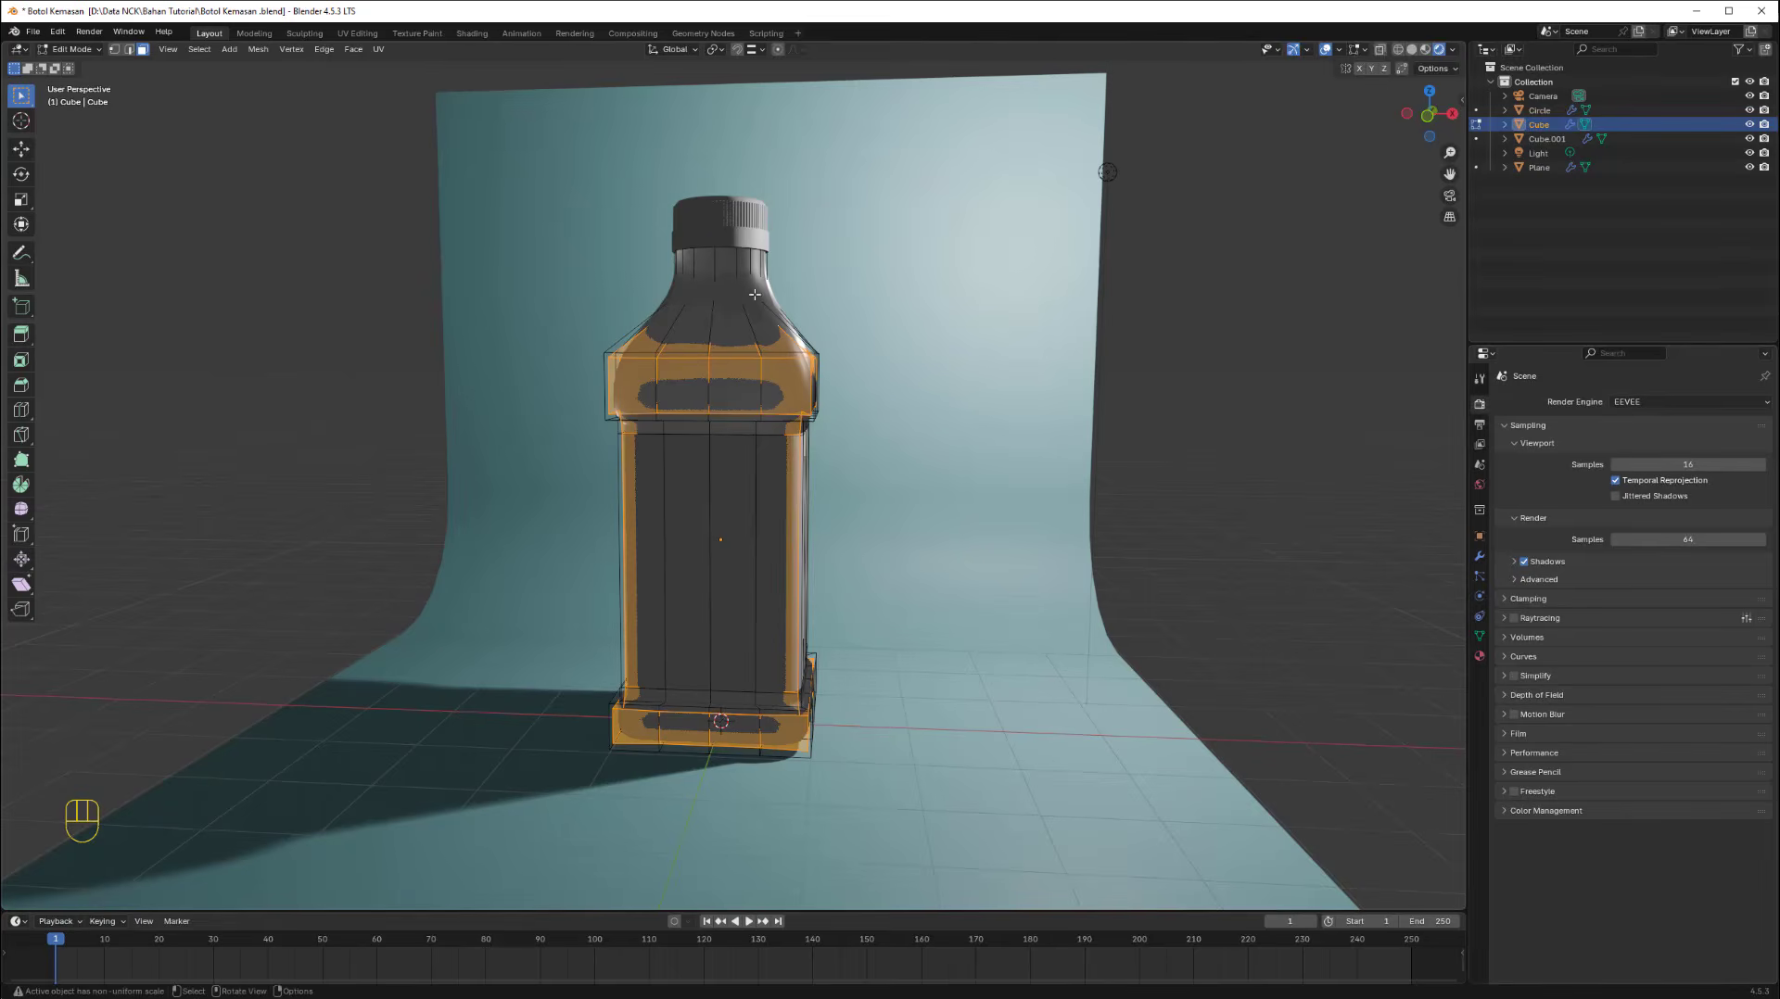
click(1689, 399)
click(1645, 450)
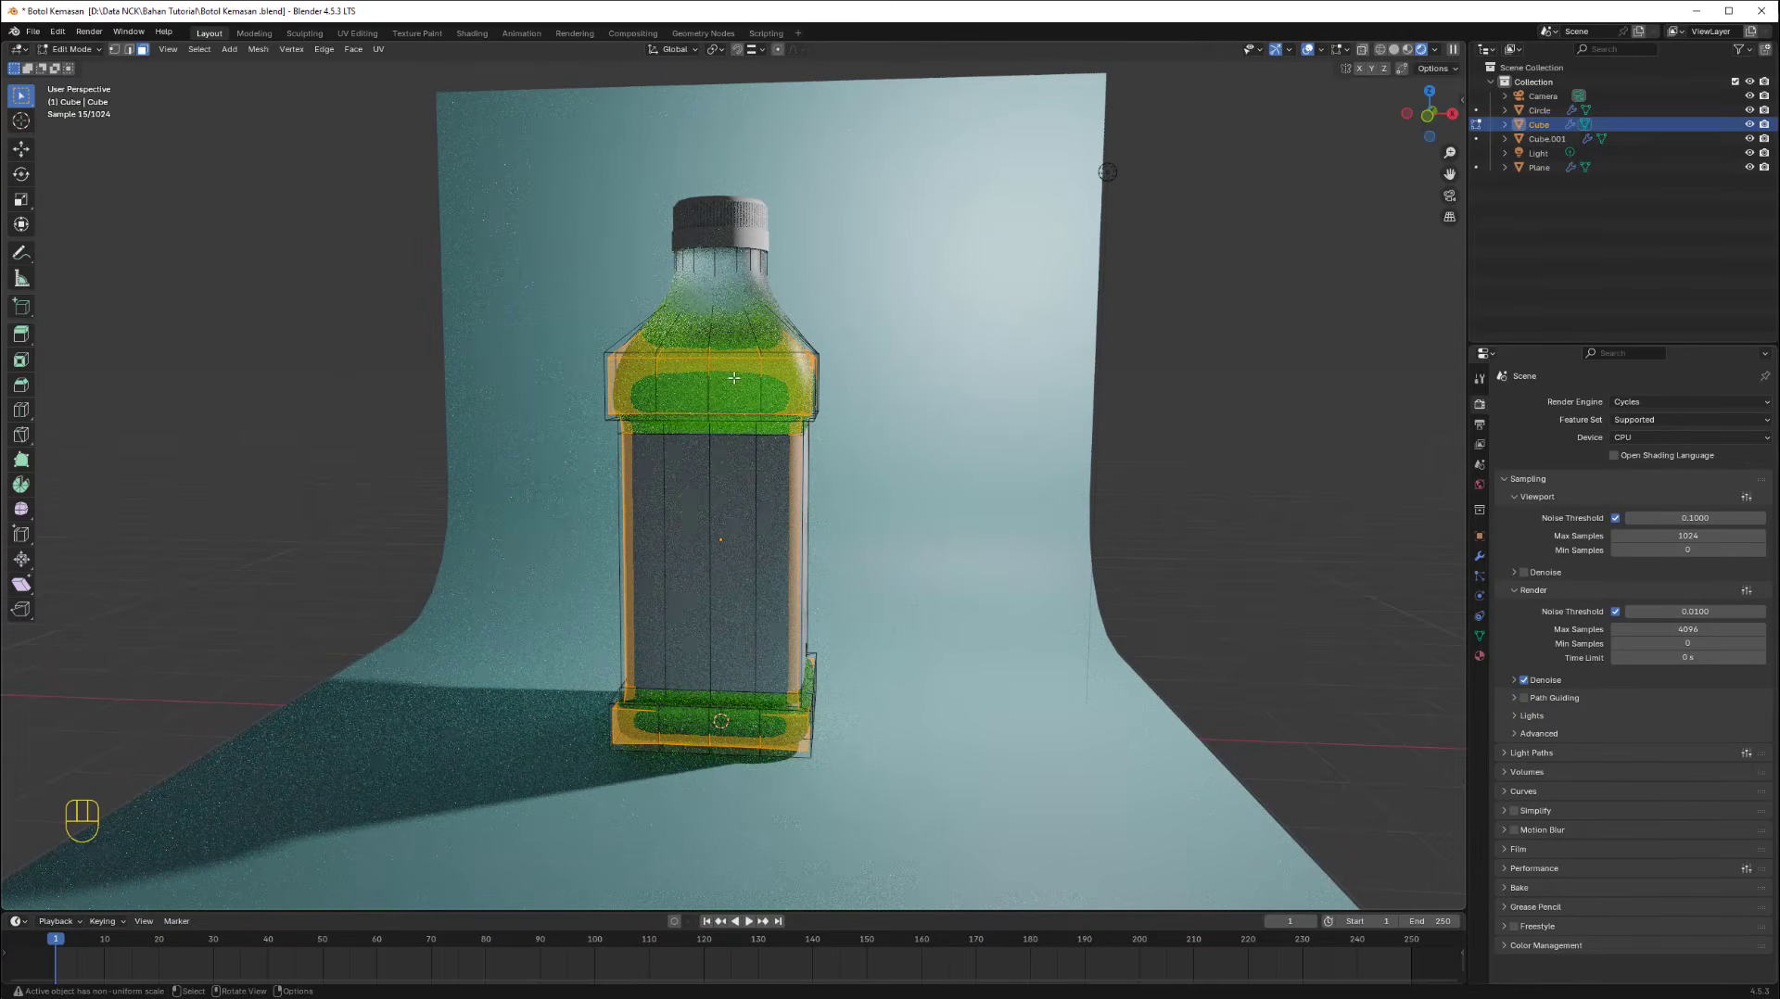
key(Tab)
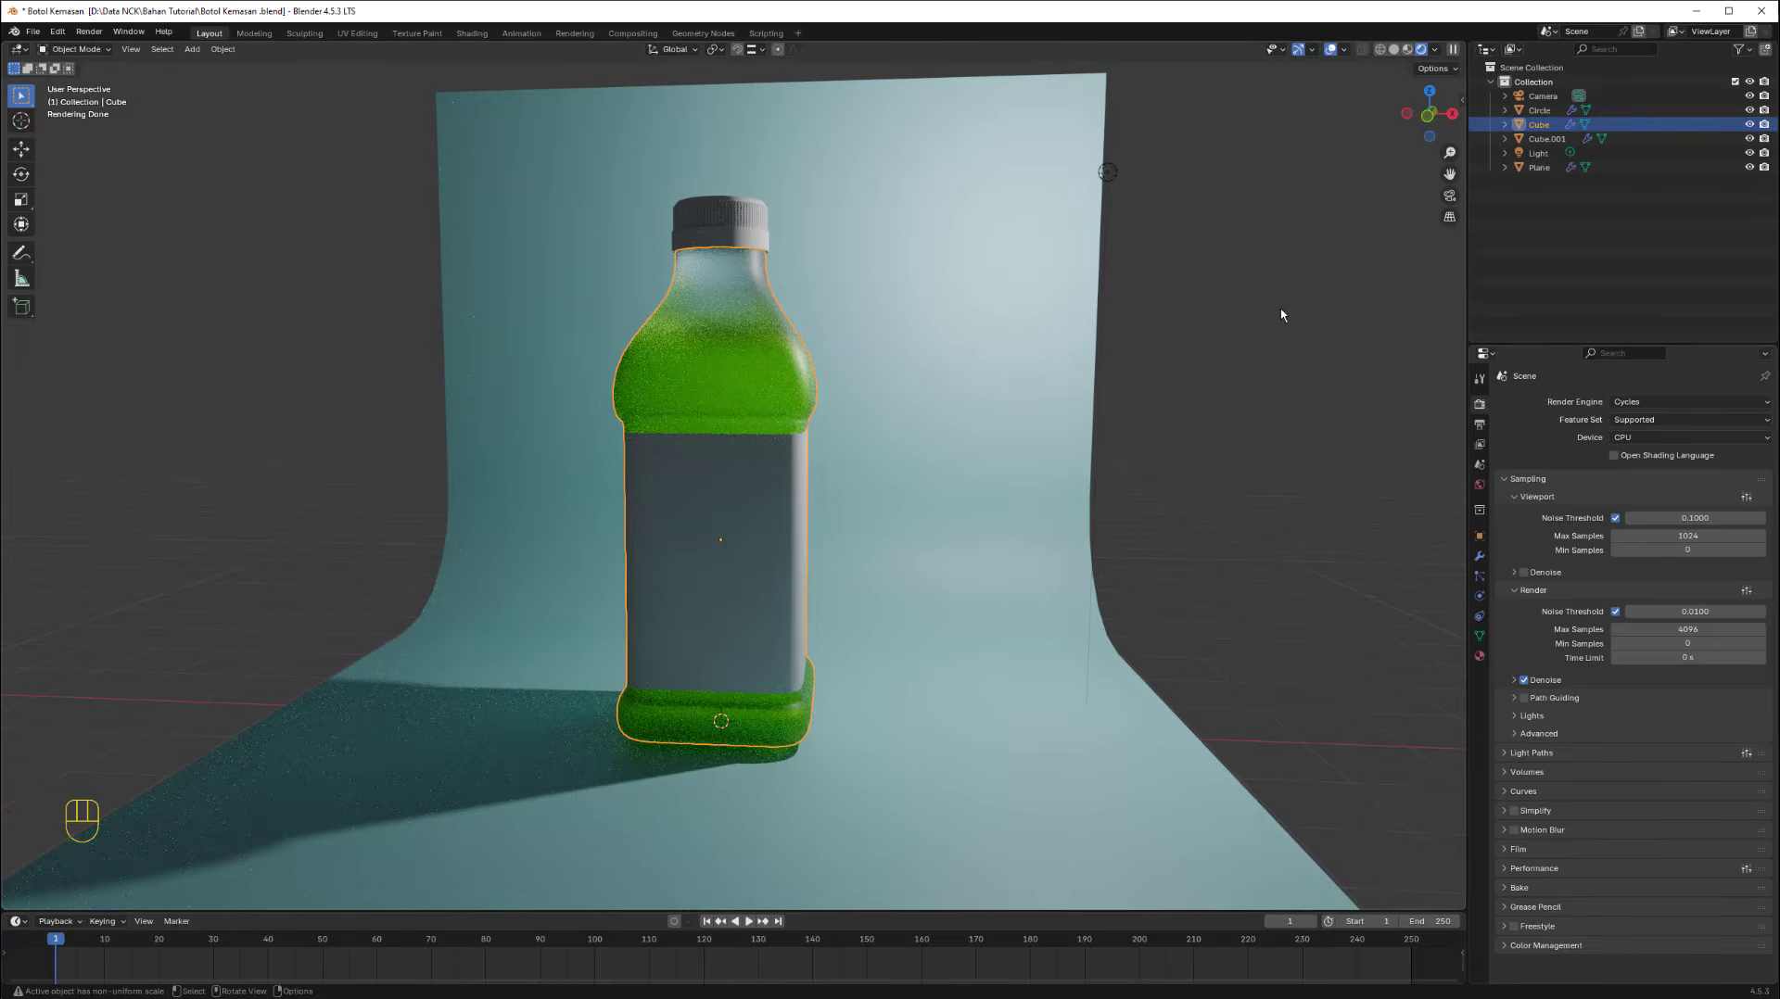
click(1687, 403)
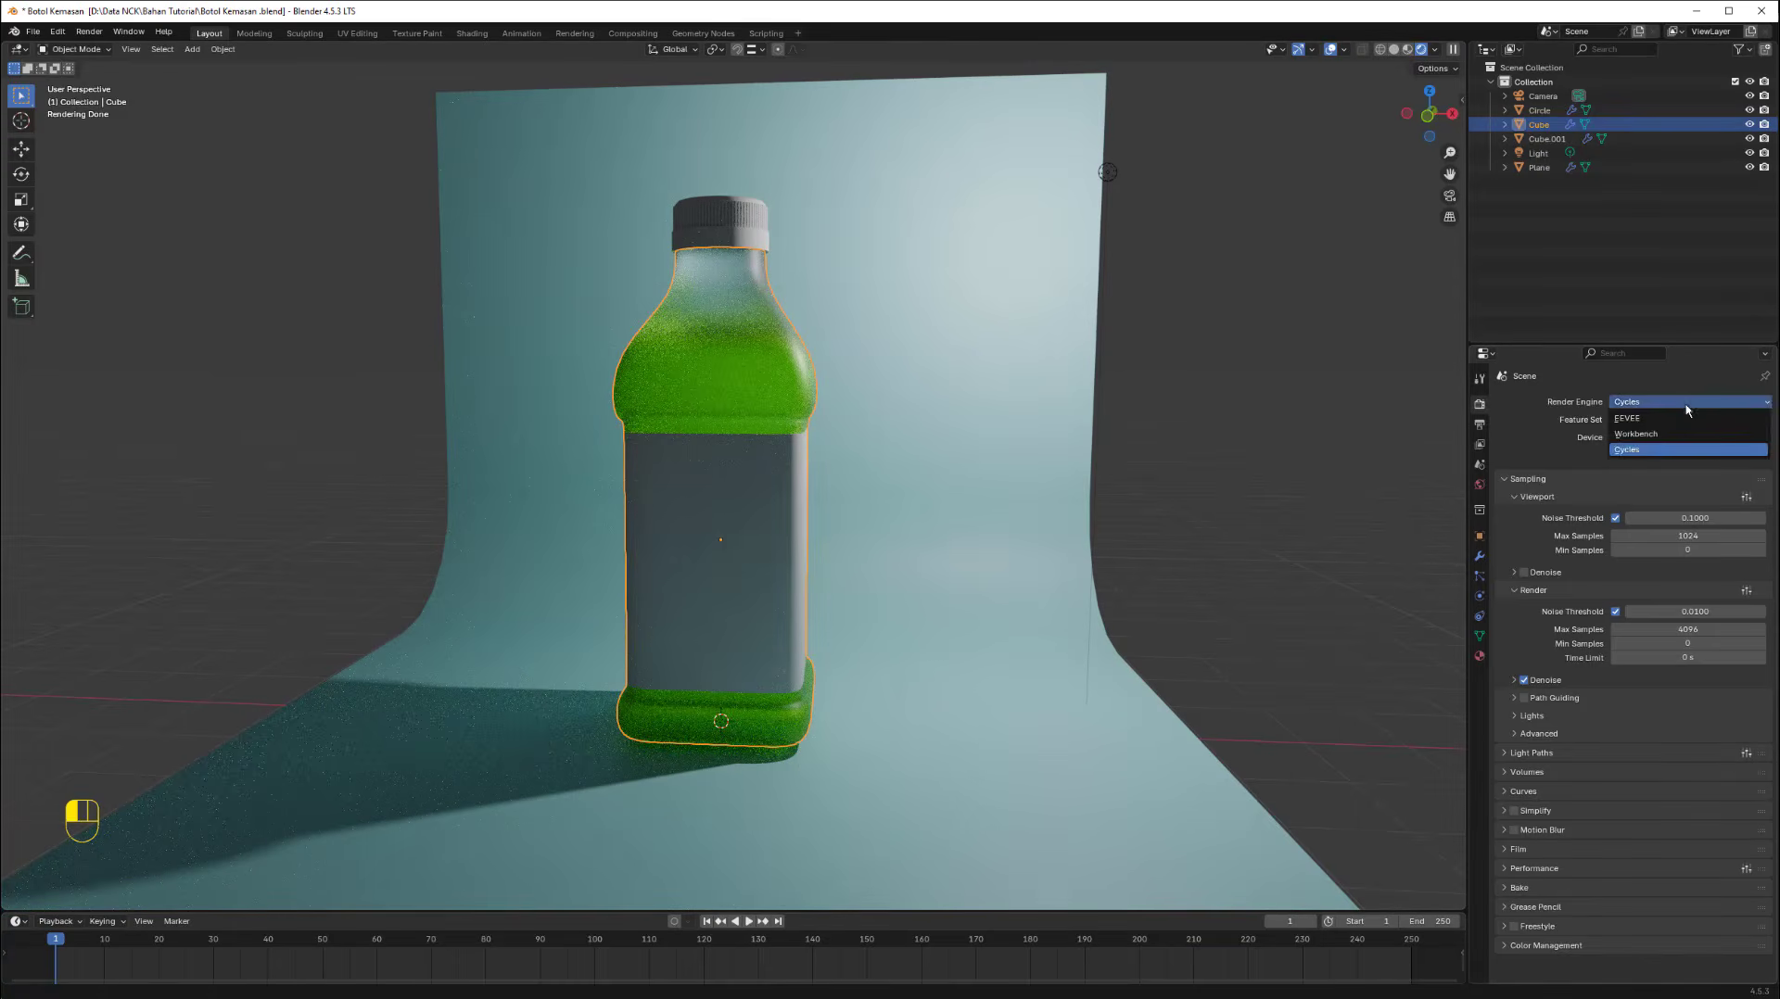
click(1659, 418)
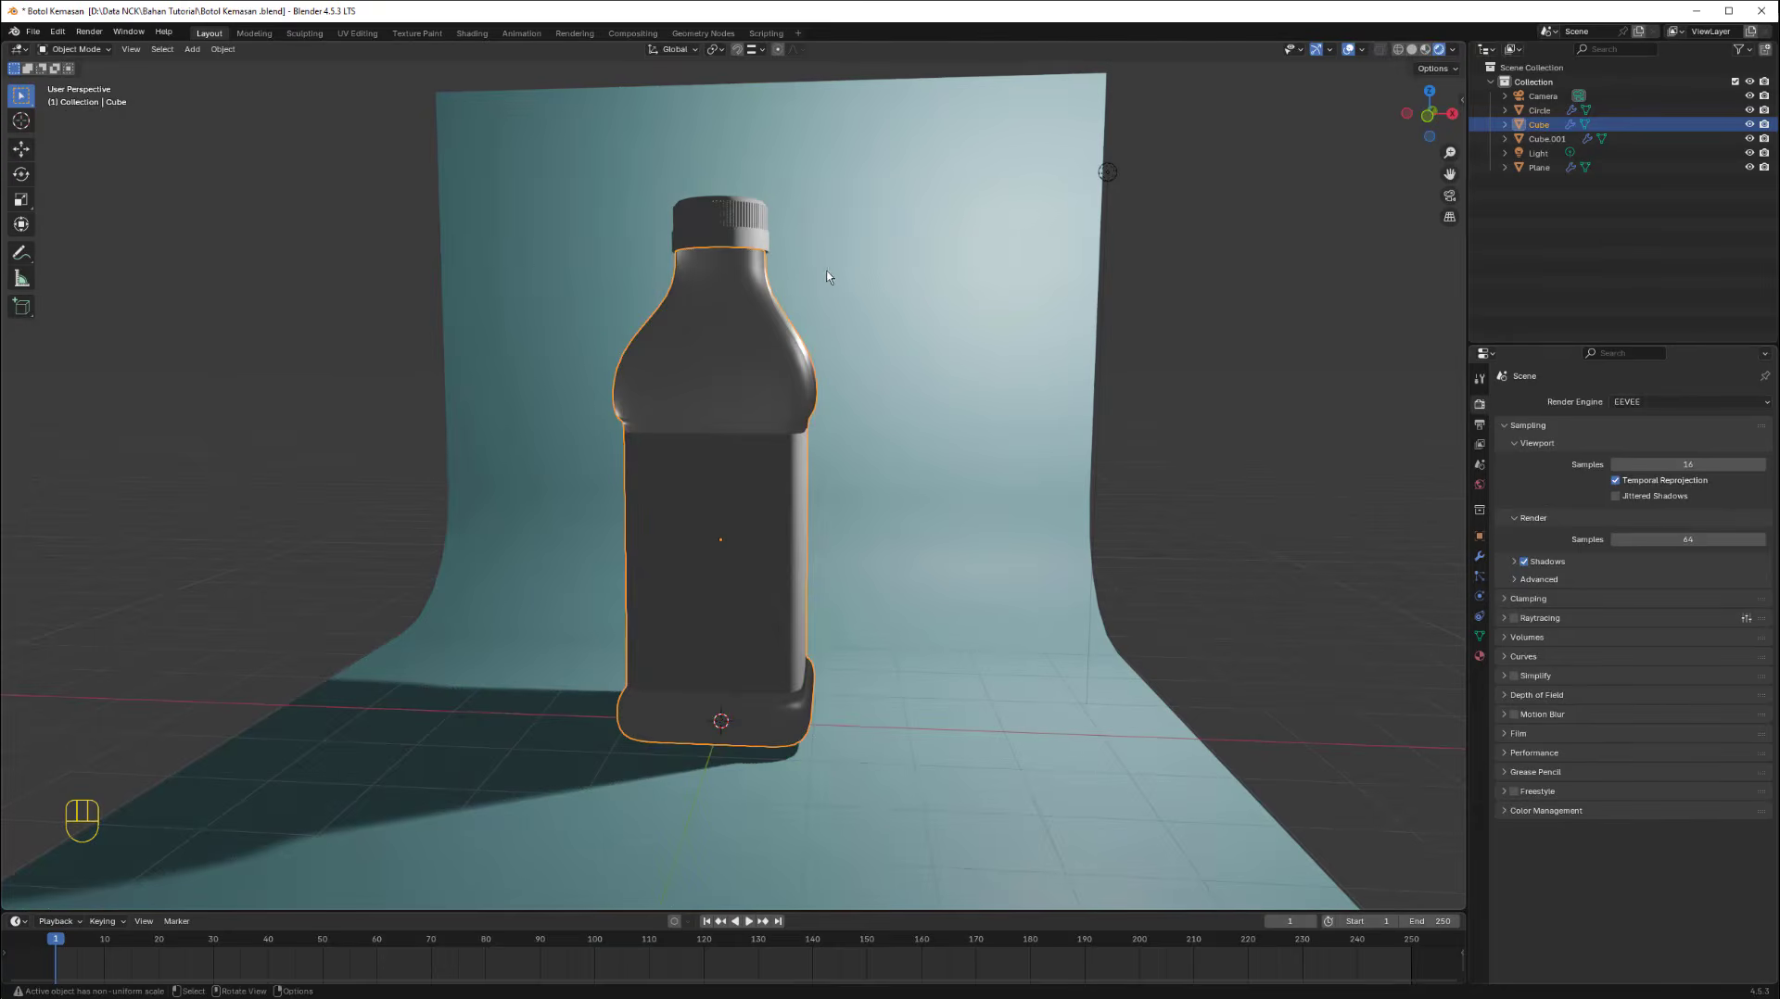
Switch to the Shading workspace, display the bottle in Rendered viewport shading and show its material settings.
click(472, 34)
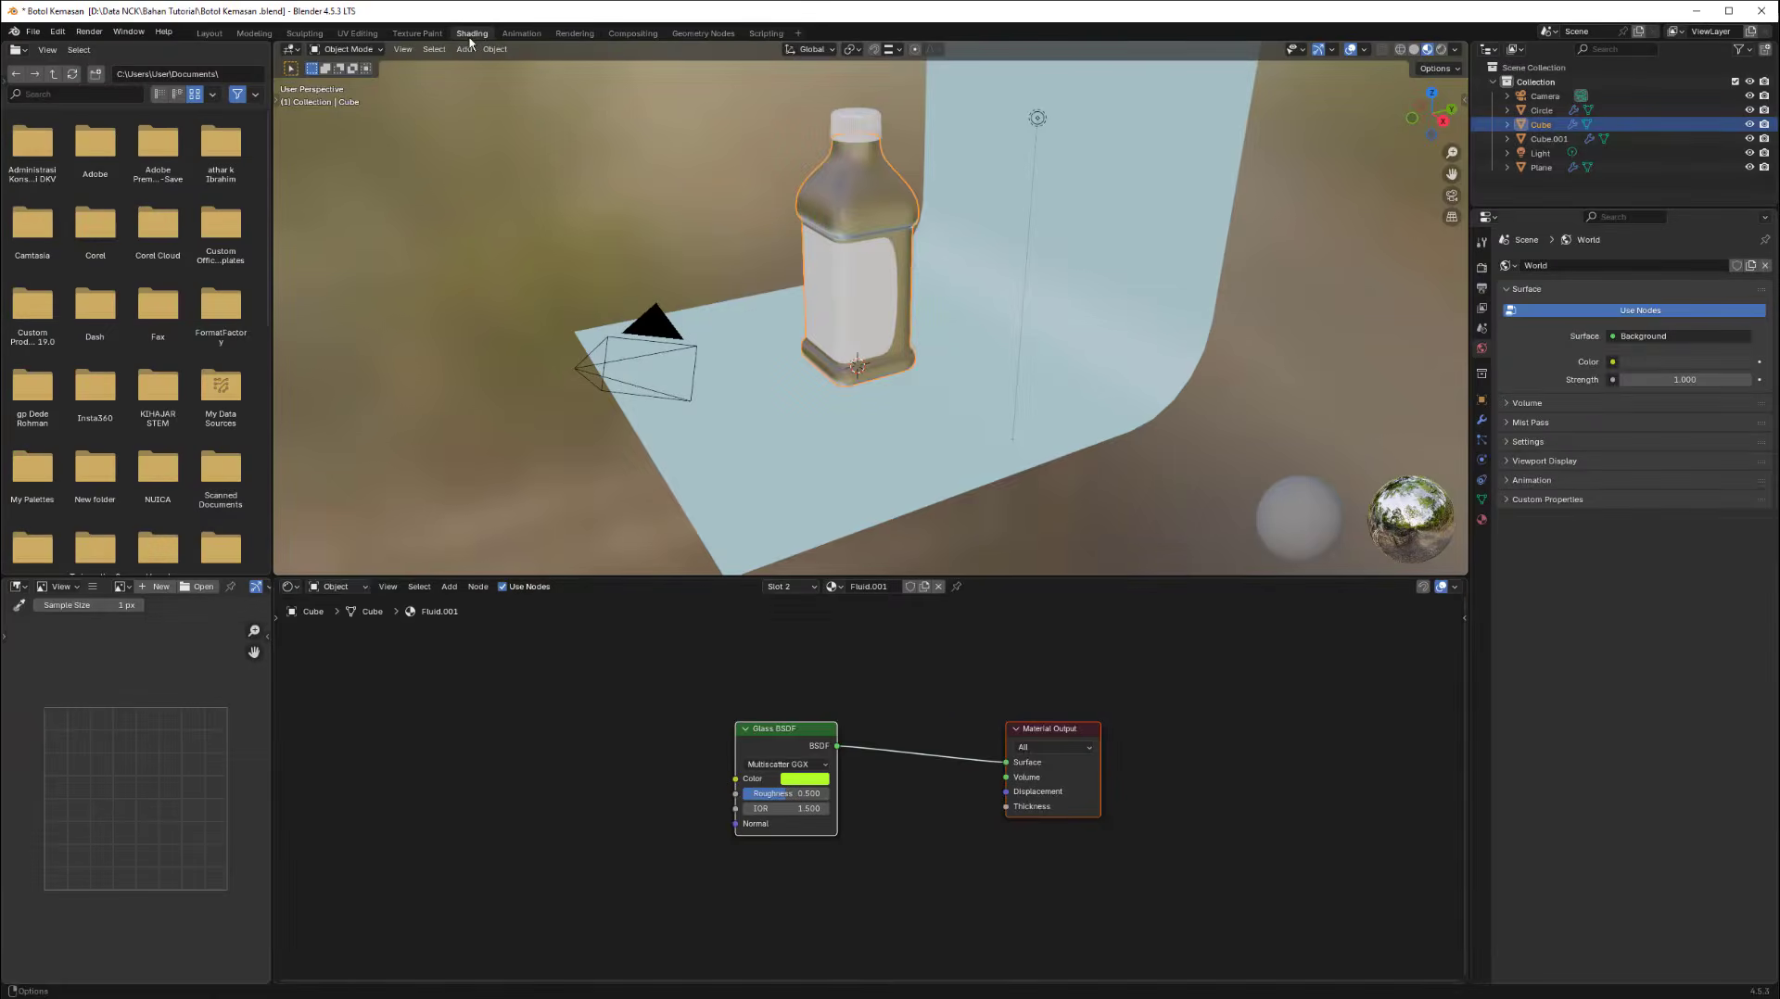
middle_drag(815, 731, 773, 731)
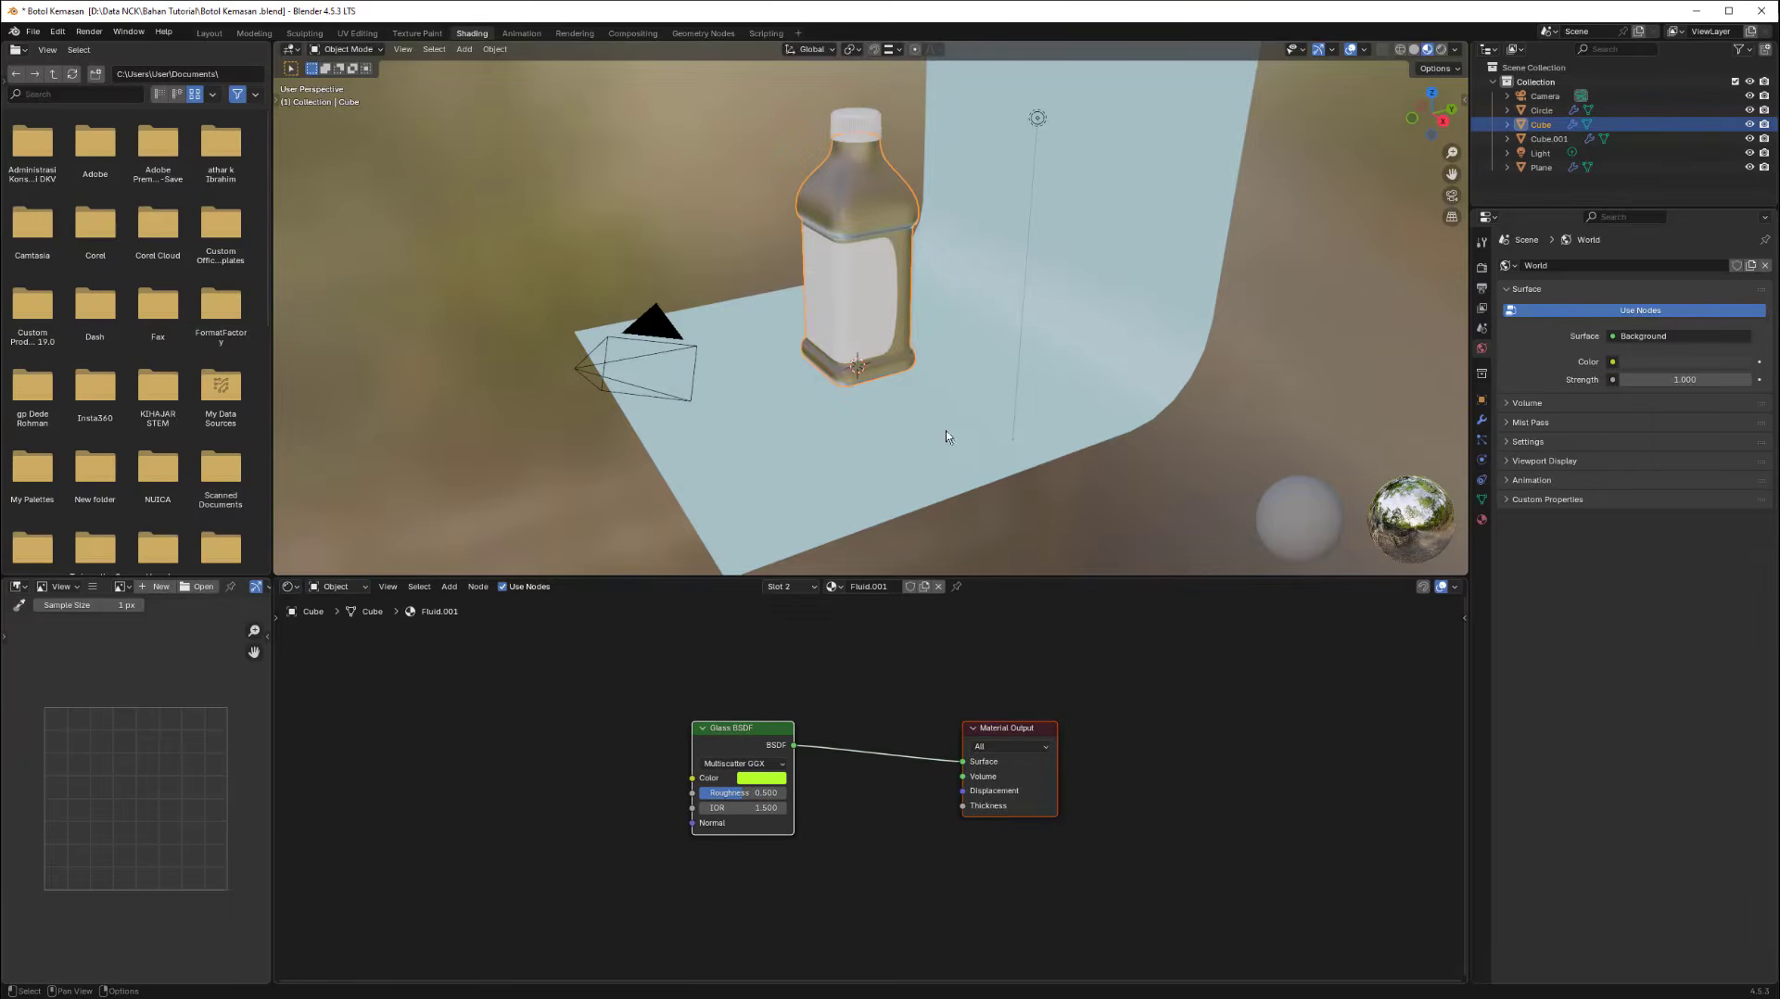
middle_drag(945, 436, 905, 166)
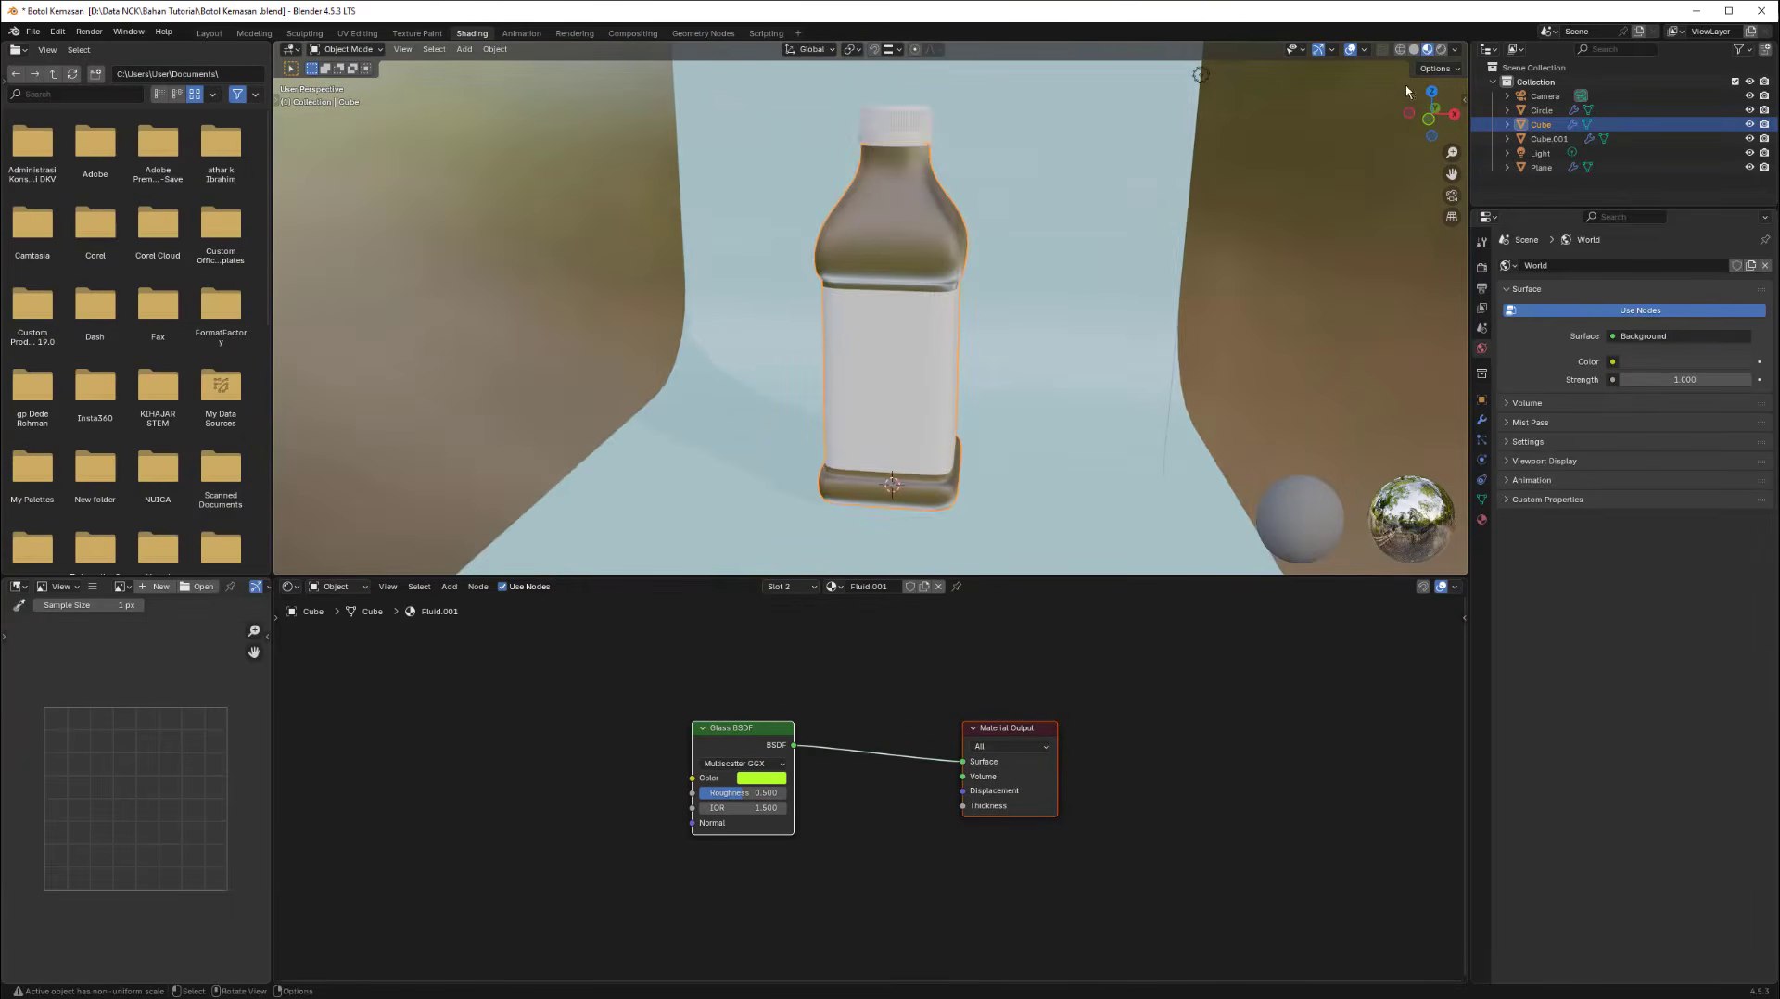
click(1440, 49)
click(1481, 519)
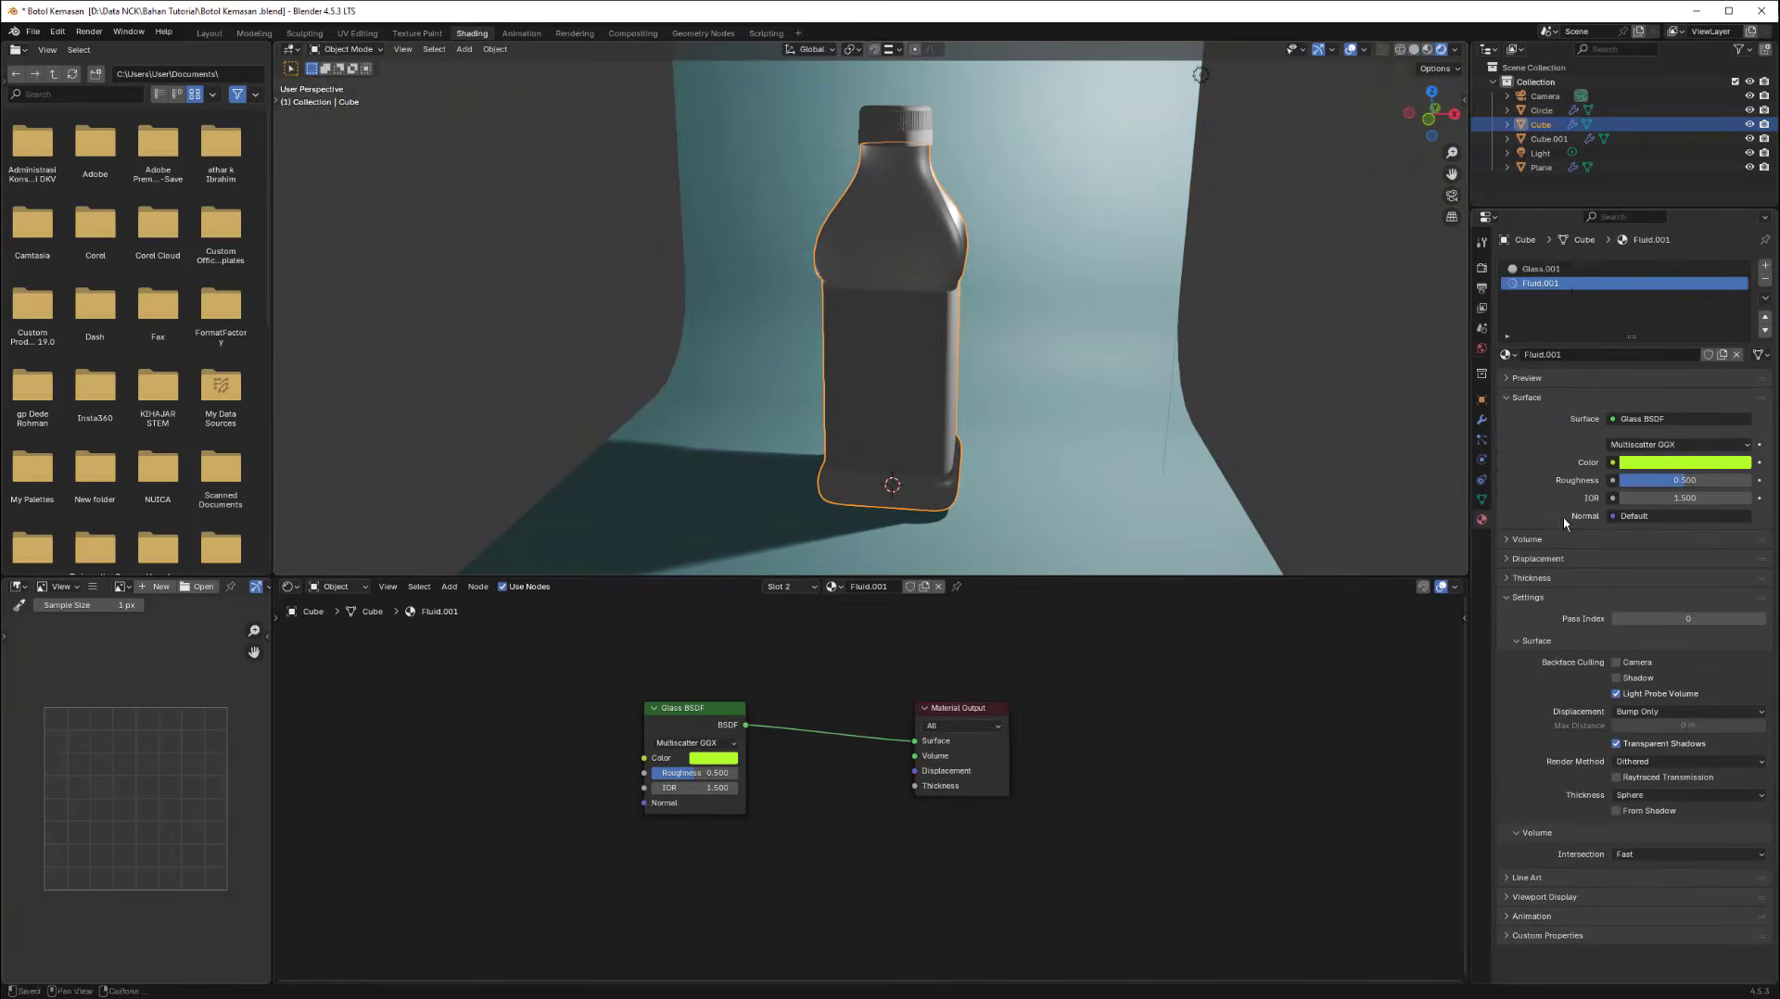
In the bottle's Glass material, insert a Mix Shader node between the Glass BSDF and the Material Output.
click(1545, 269)
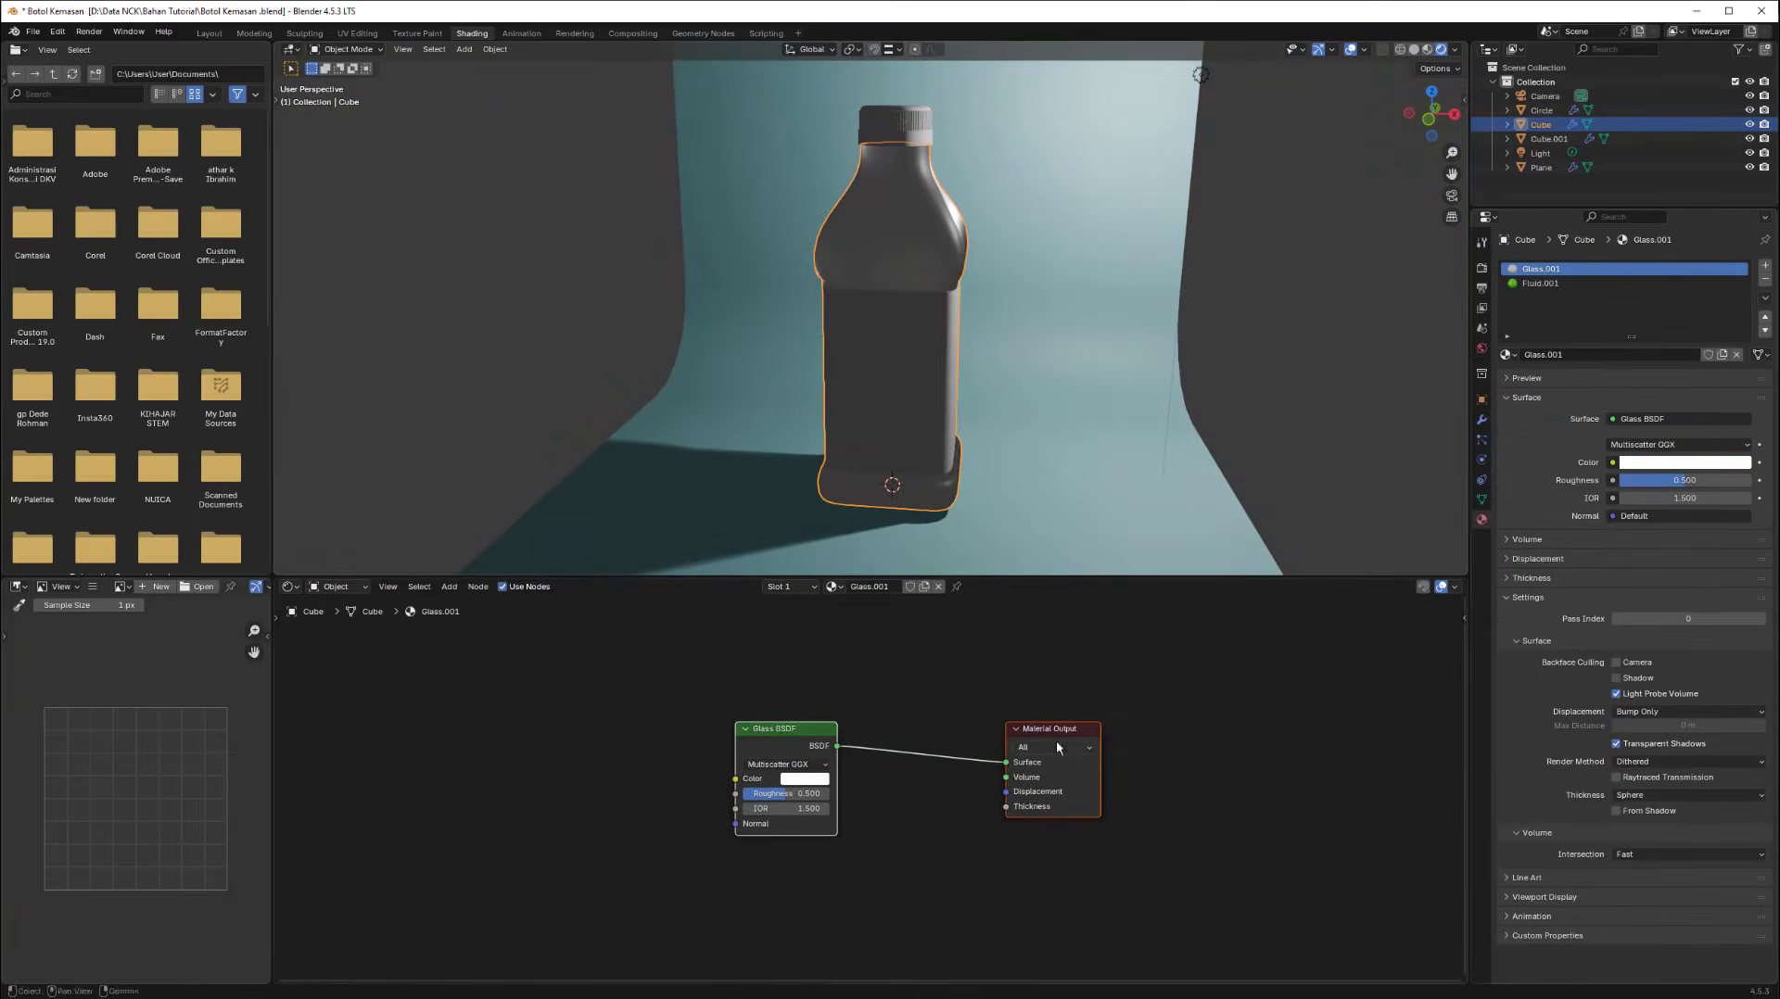
middle_drag(902, 861, 851, 831)
click(851, 831)
key(shift+a)
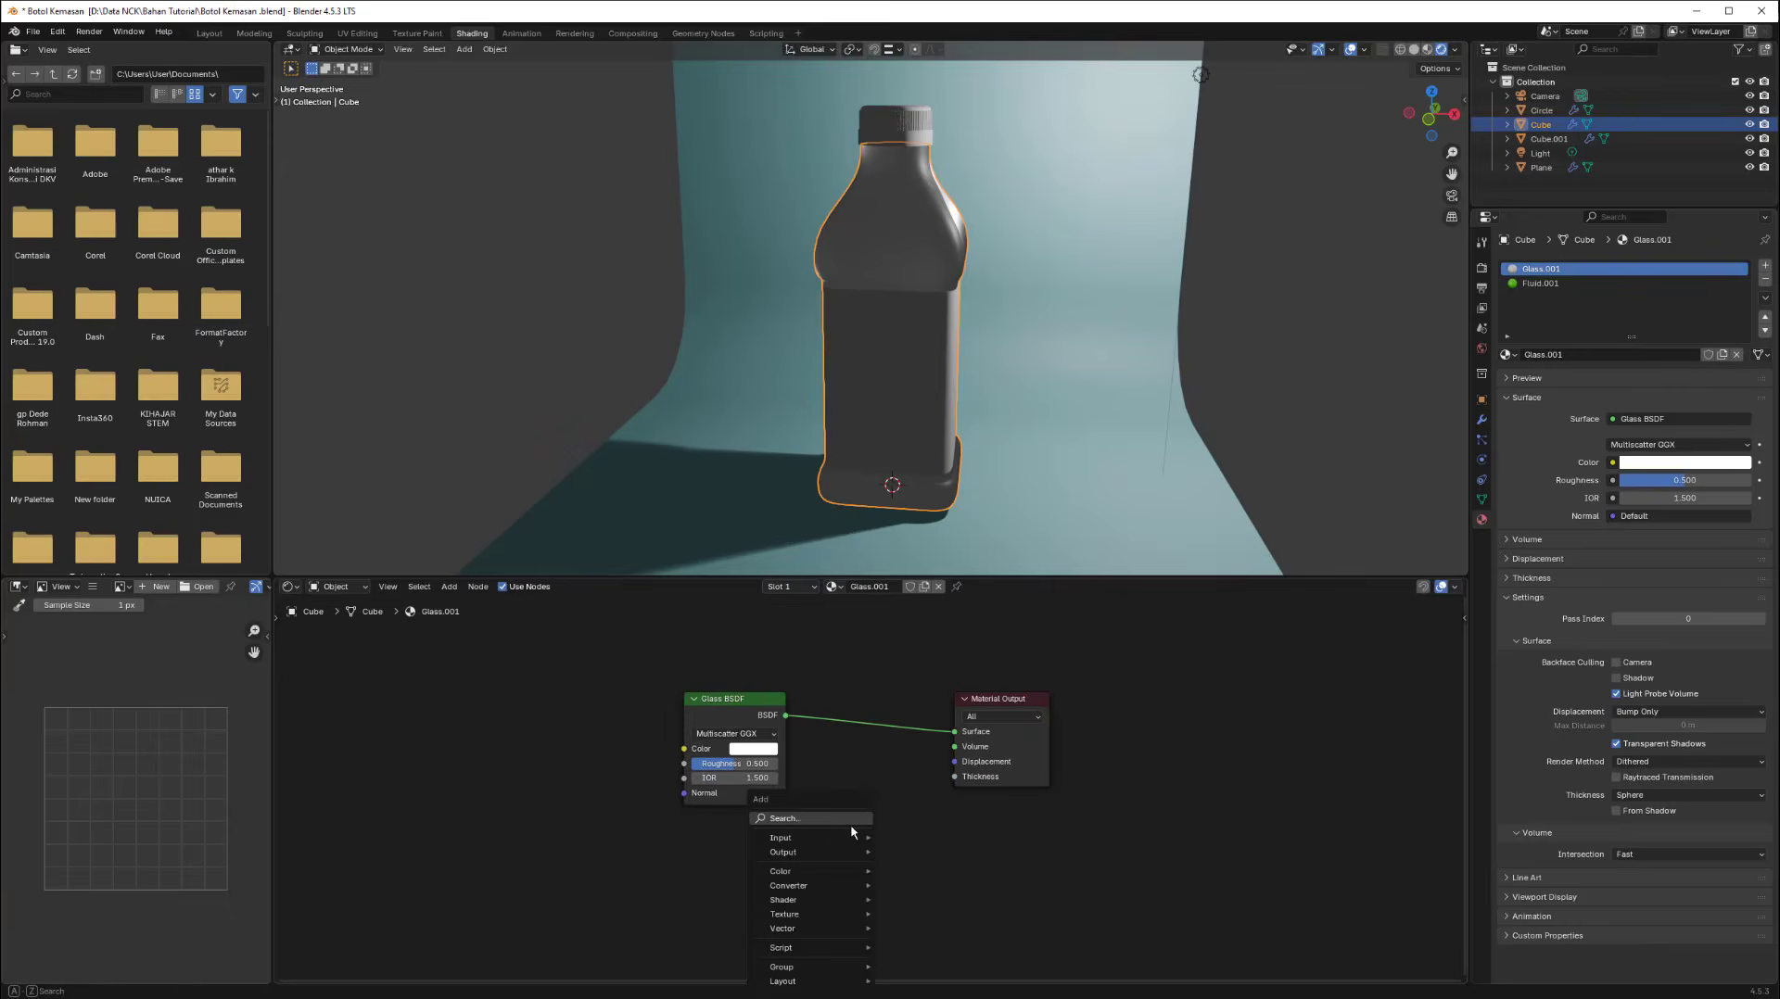
text(m)
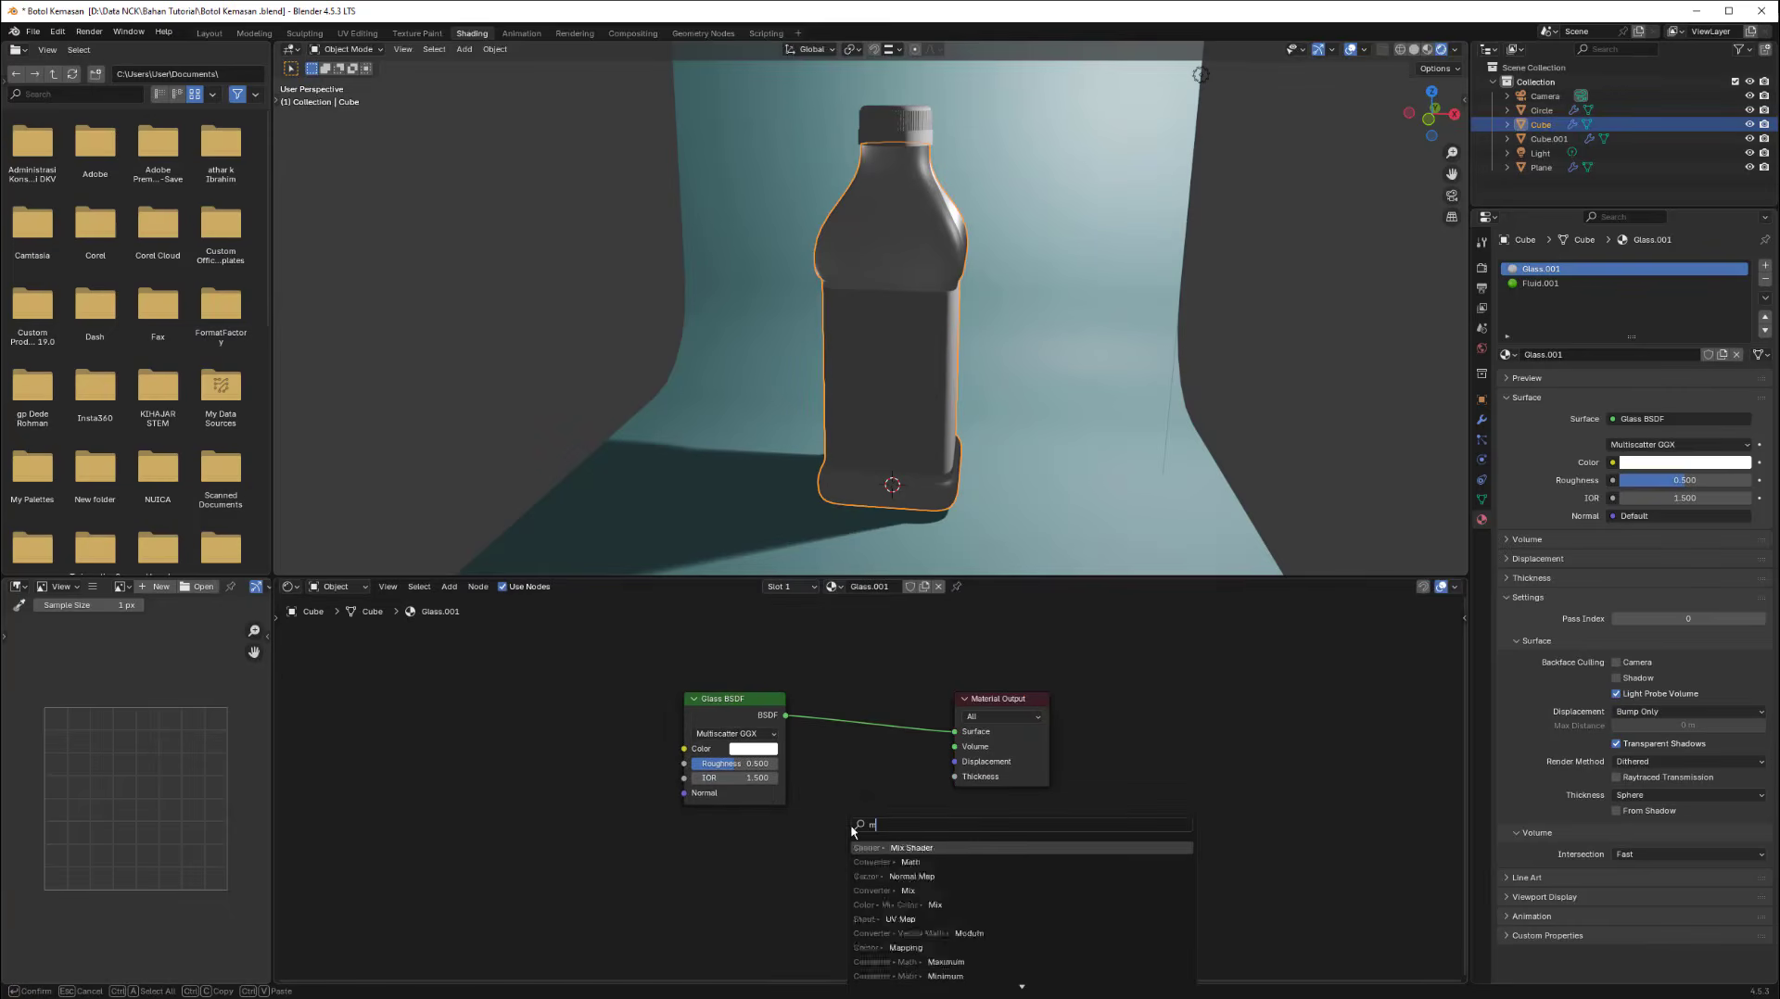
text(ix)
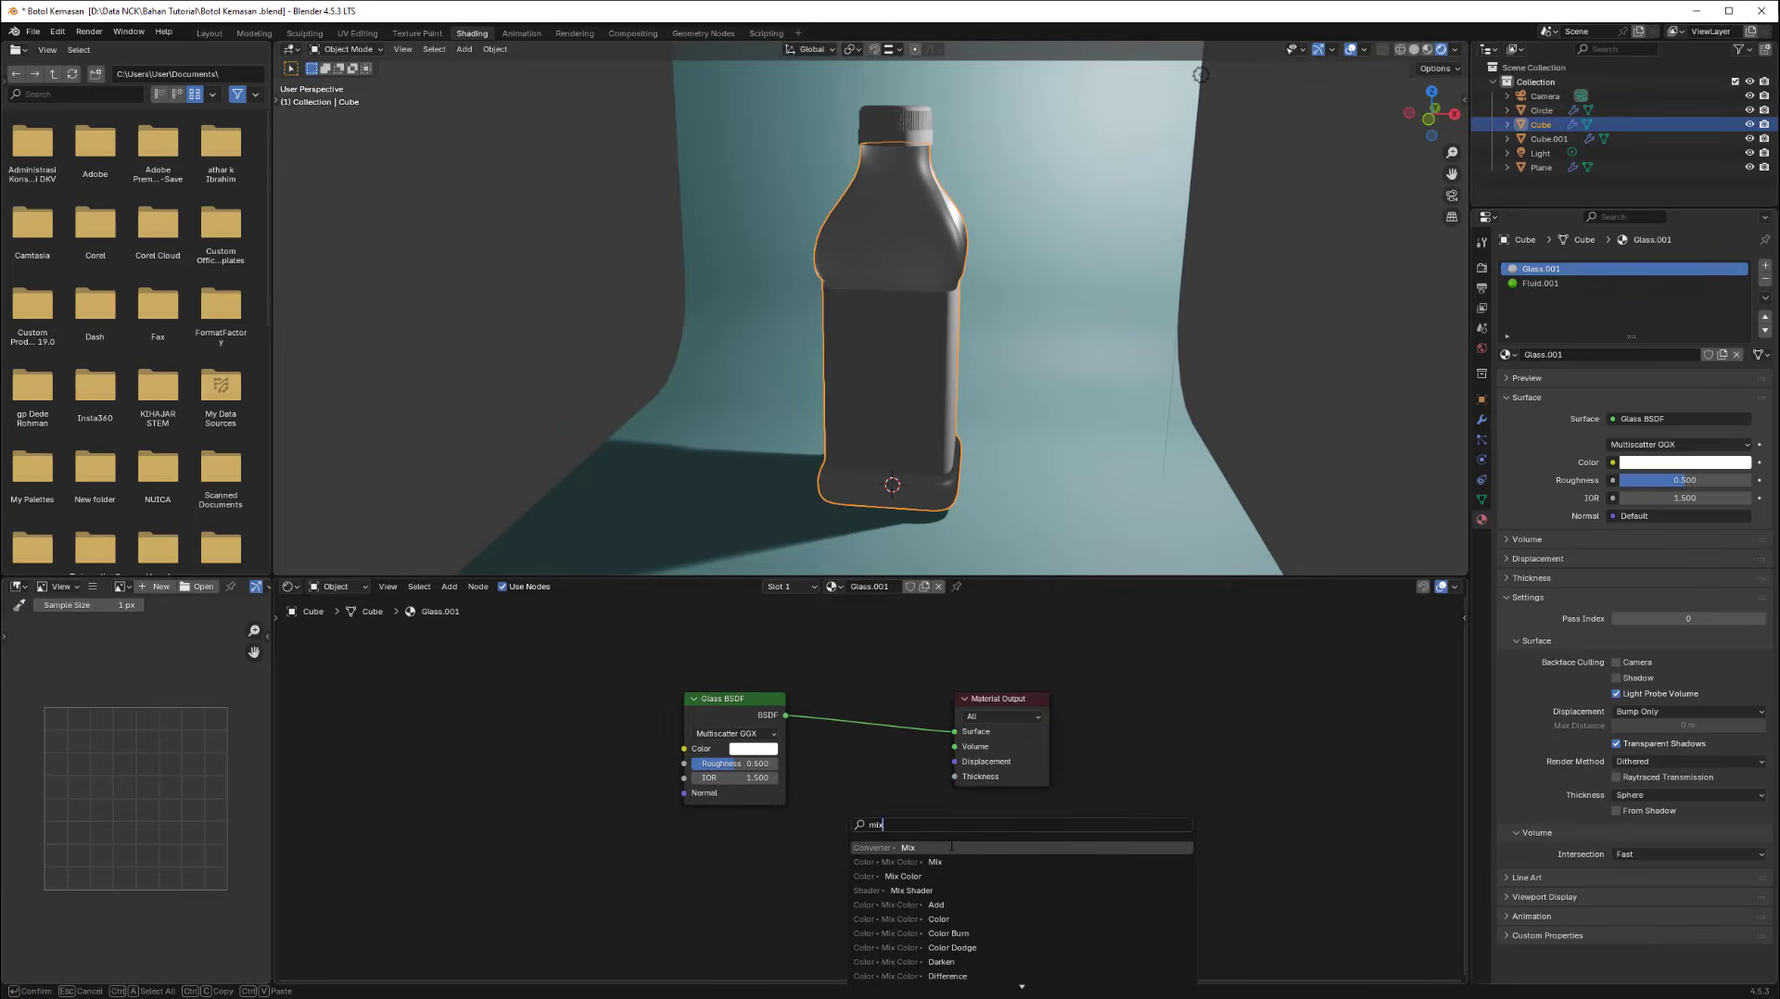
click(932, 890)
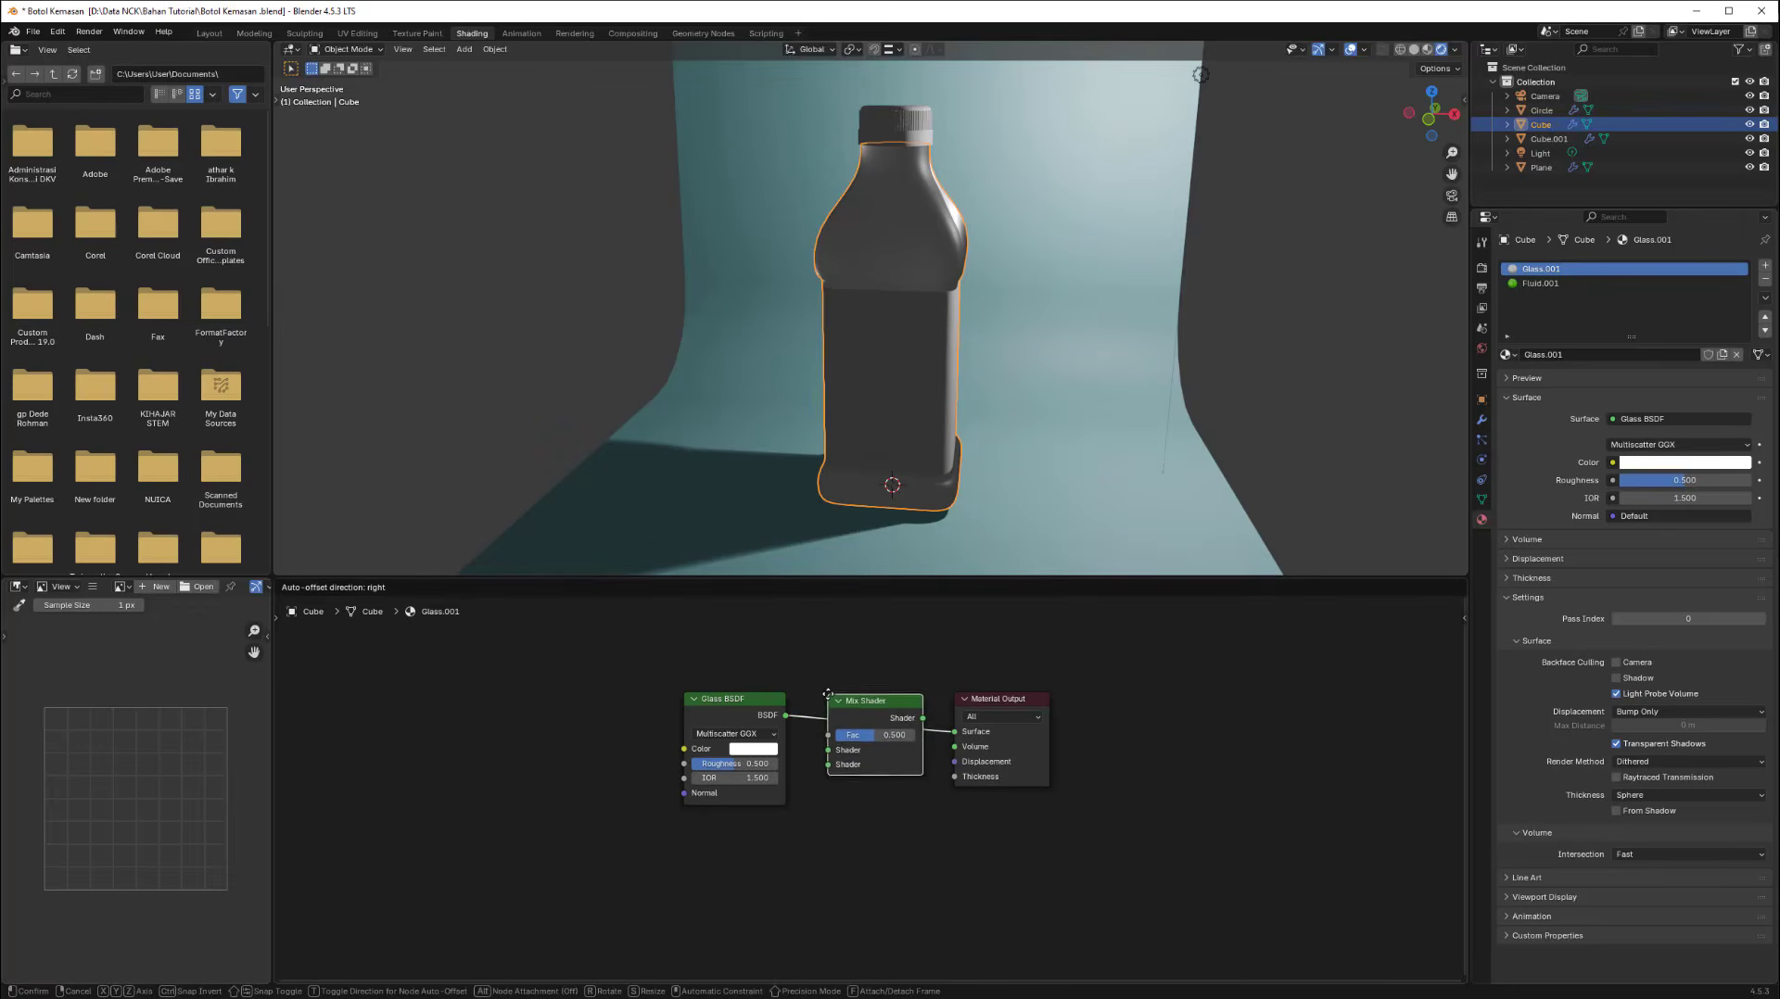
click(832, 693)
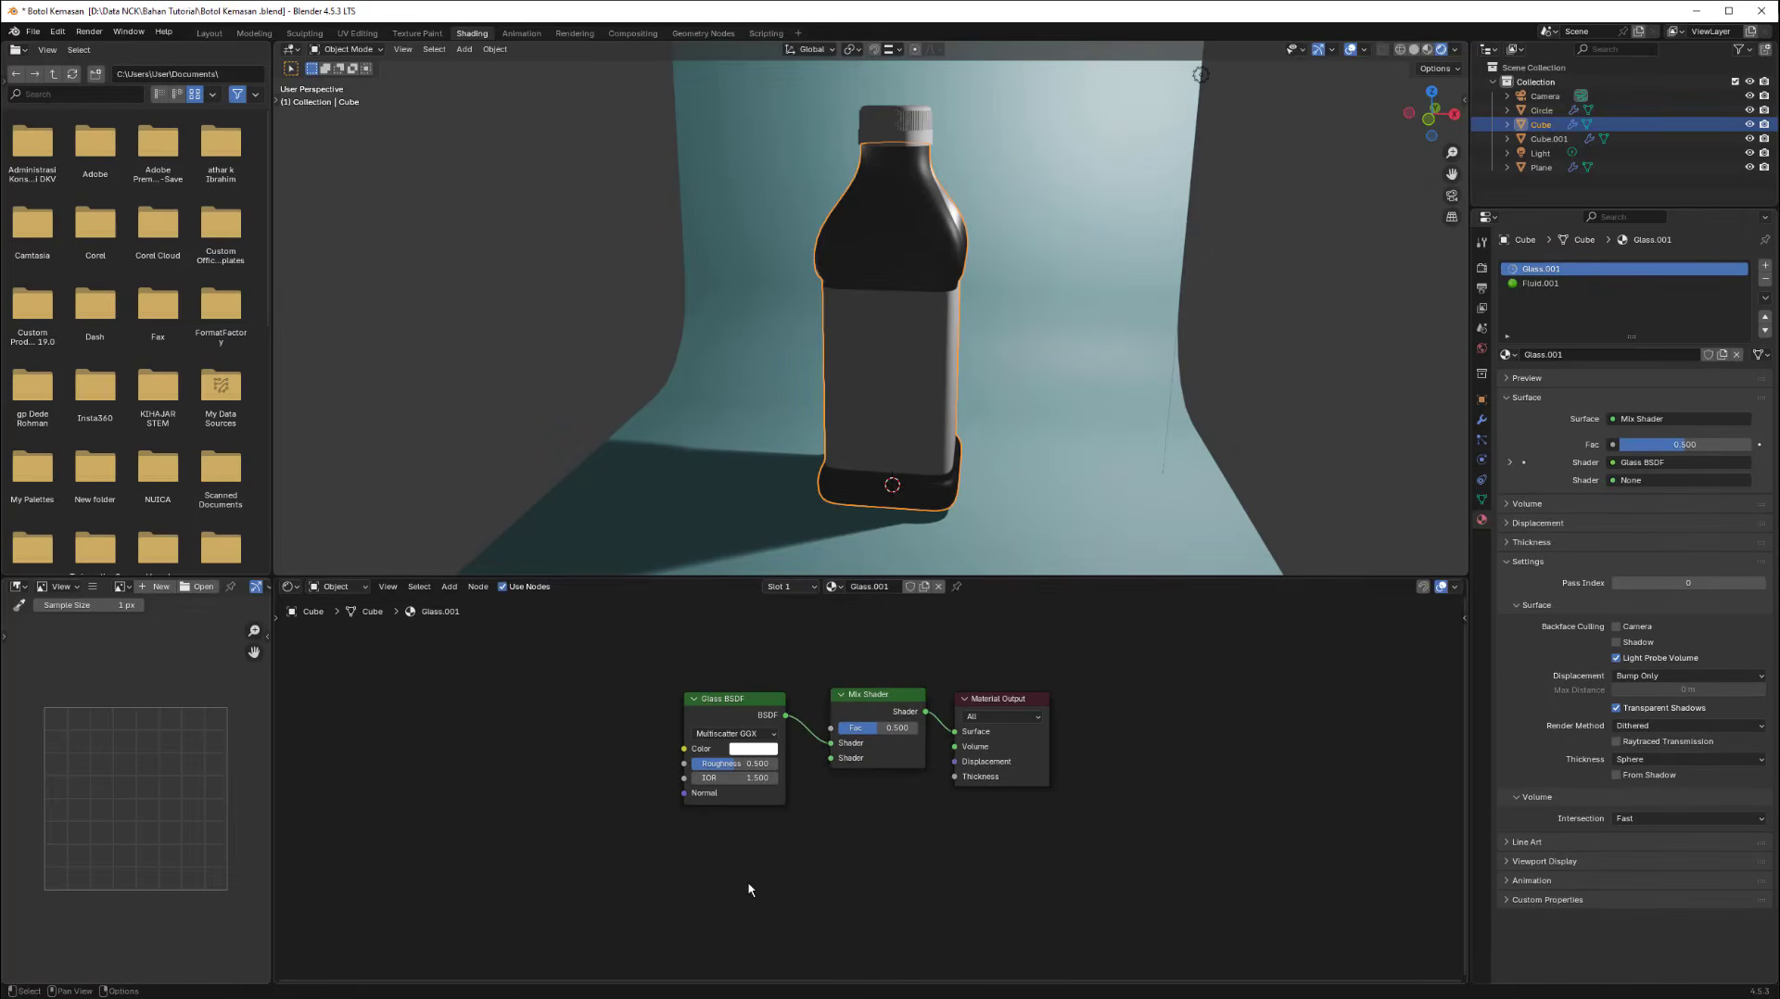
Add a Transparent BSDF node below the Glass BSDF and connect it to the Mix Shader's second shader input.
key(shift+a)
mouse_move(749, 887)
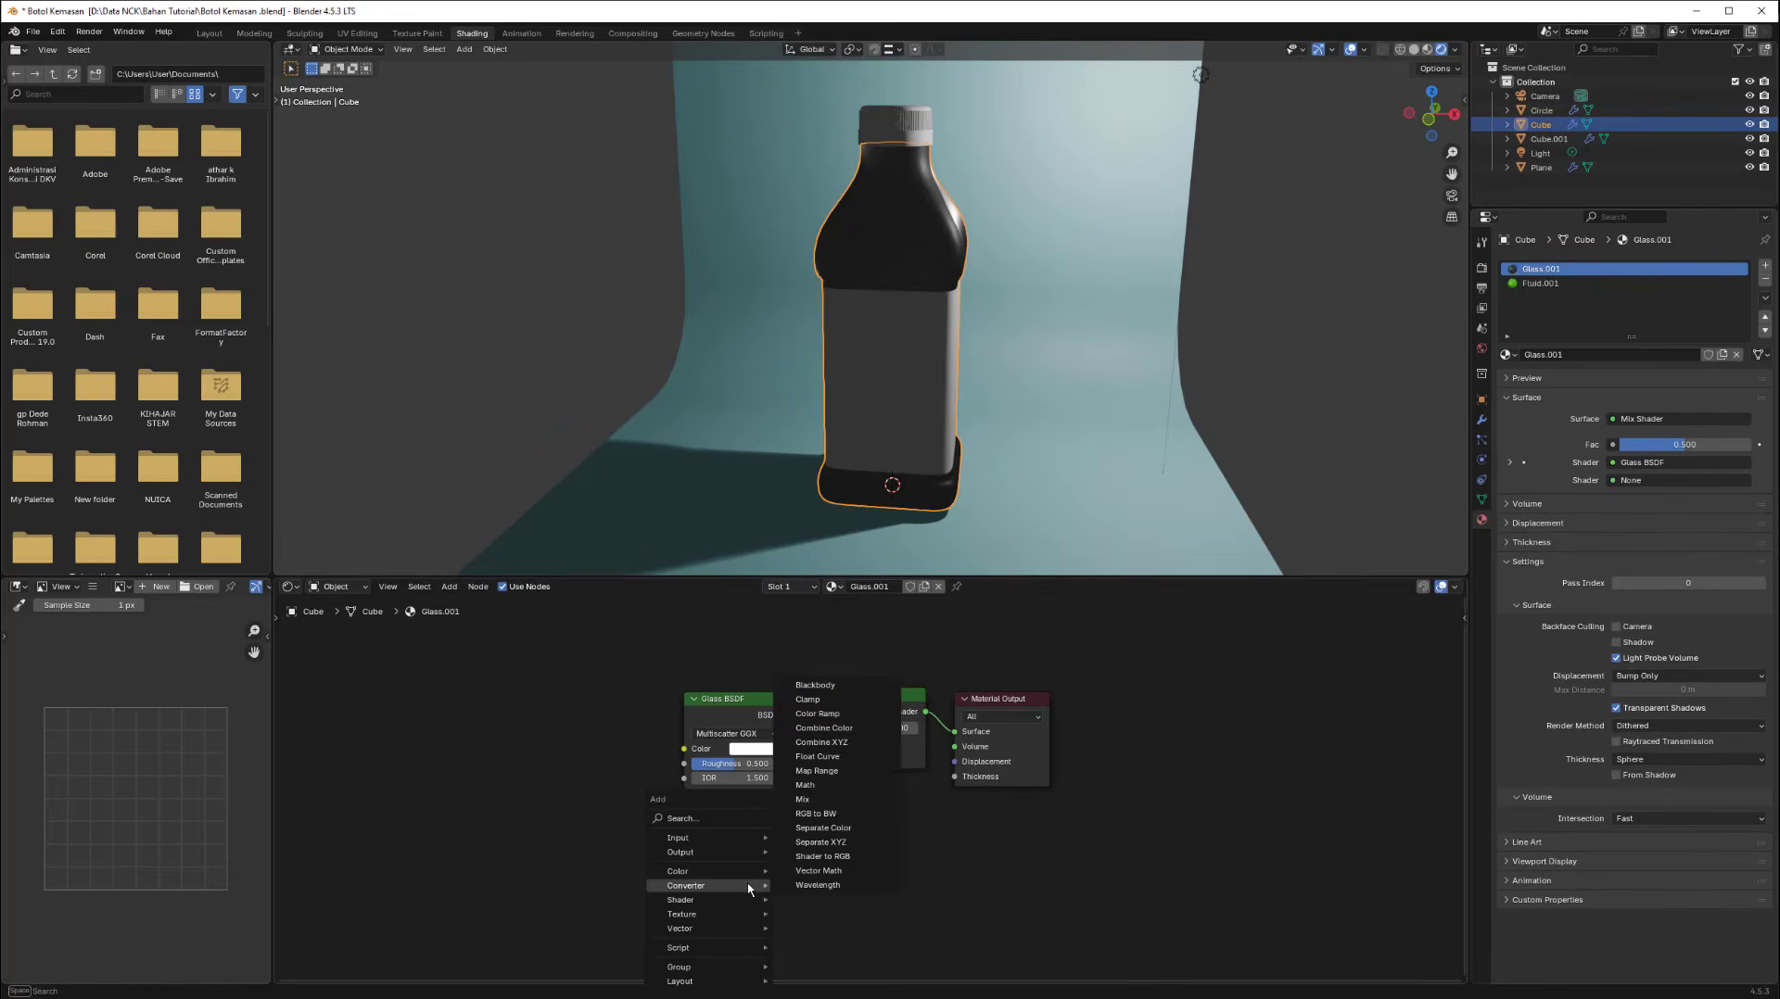
text(tran)
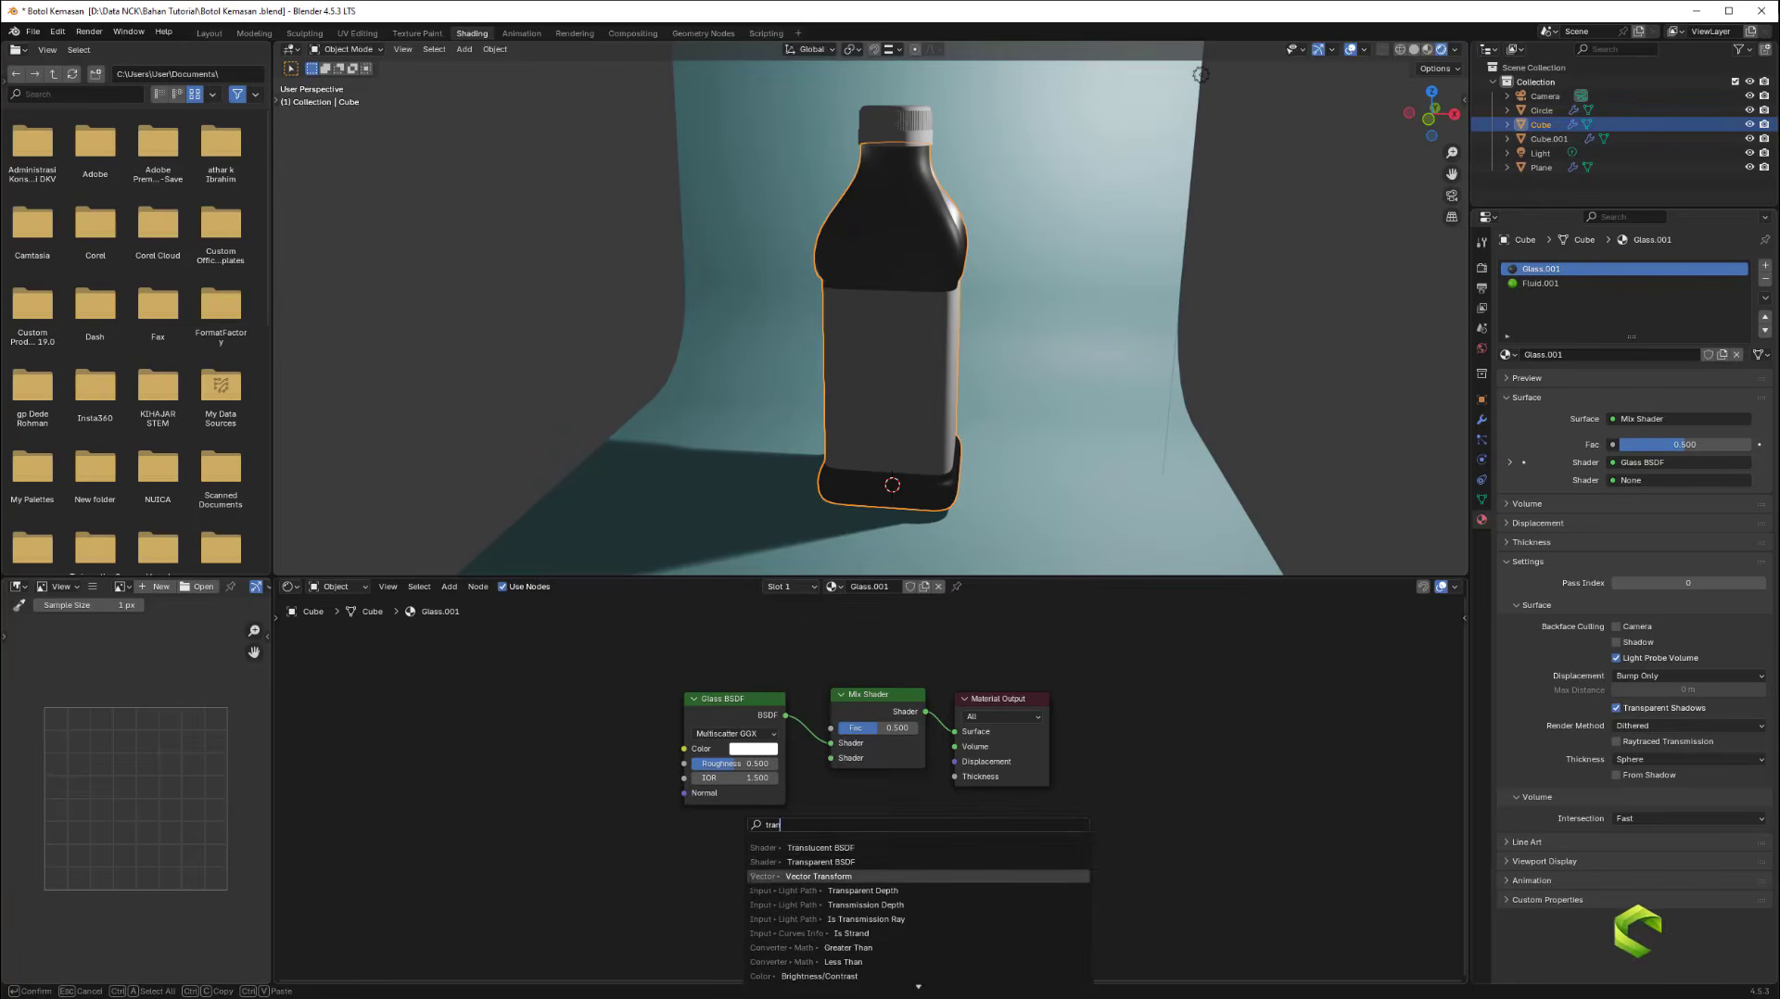
click(751, 862)
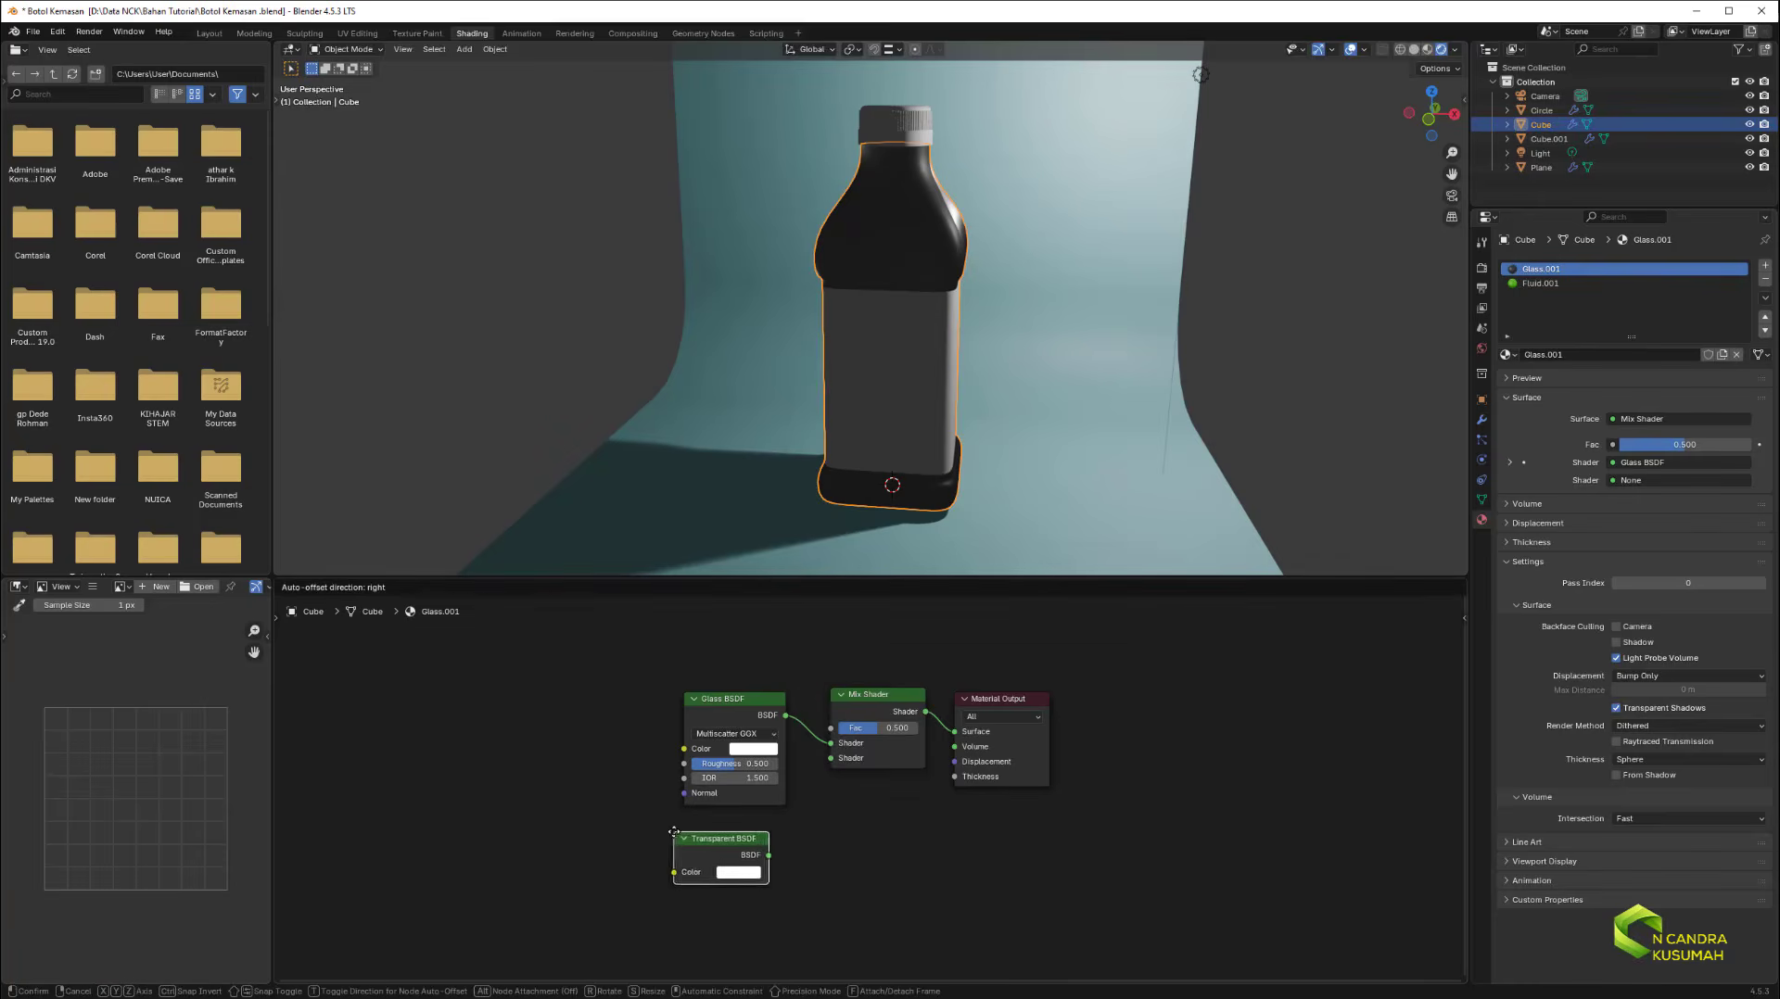
click(686, 827)
drag(784, 852, 830, 758)
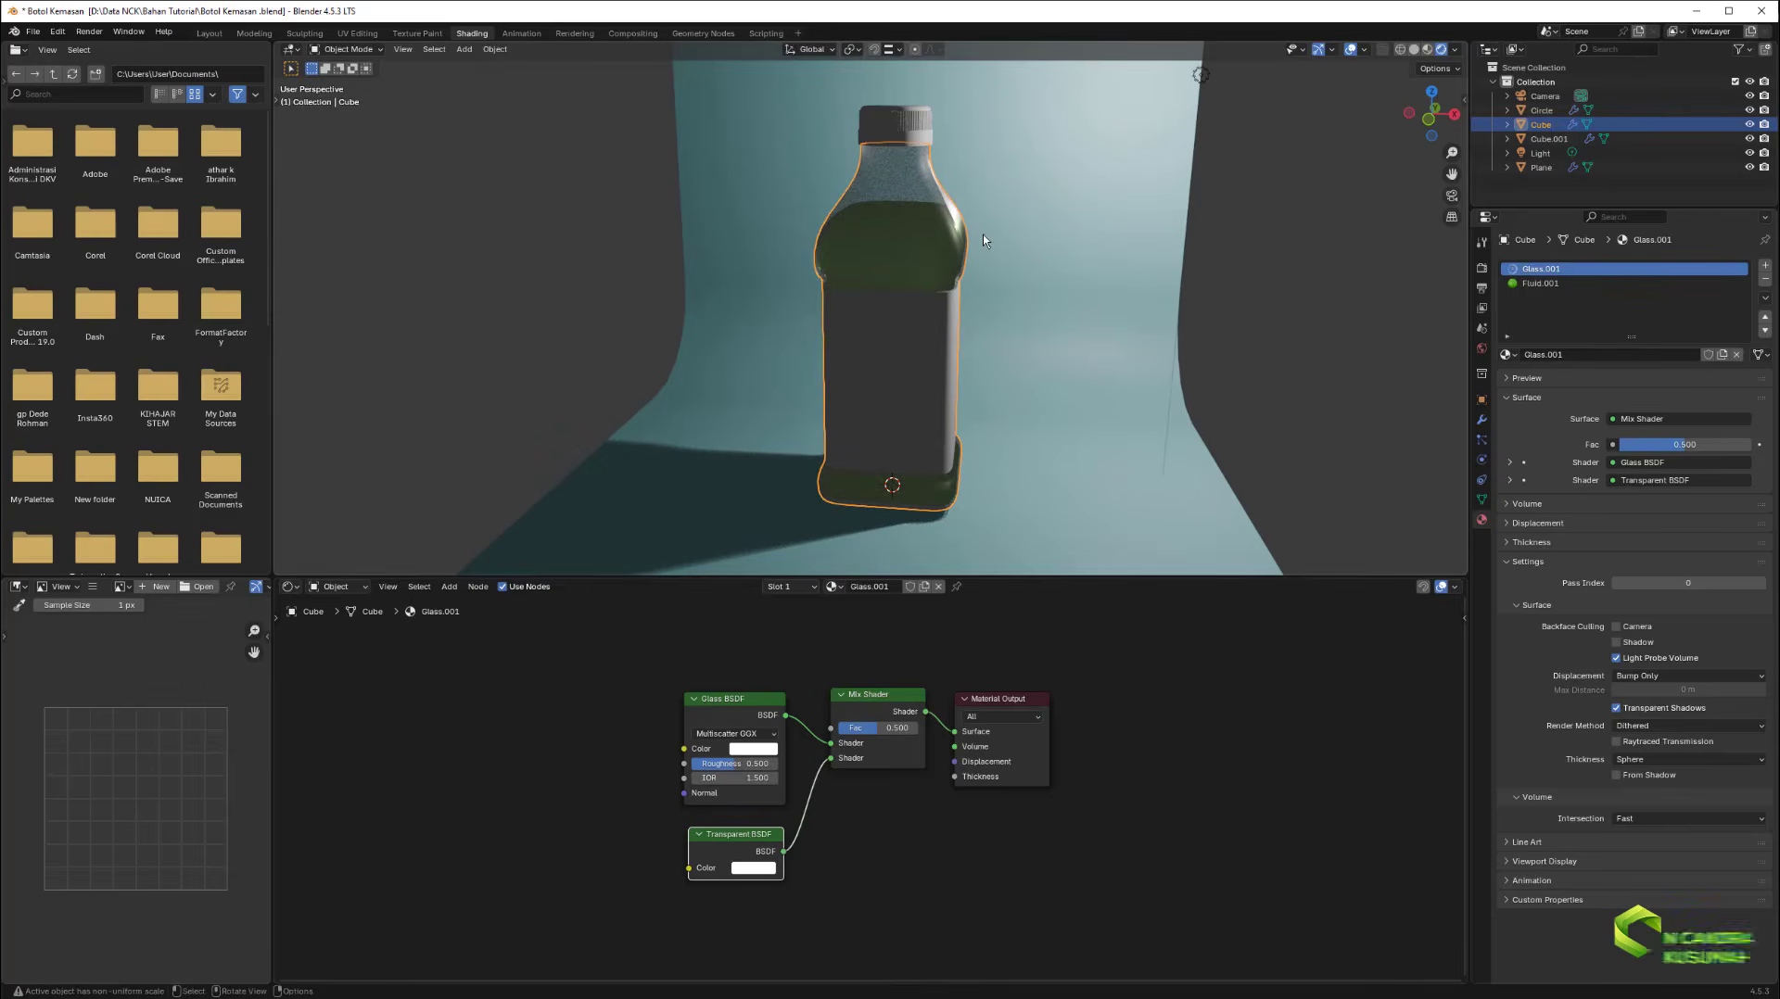
Preview the bottle's mixed glass and transparent material with the Cycles render engine and return the engine to EEVEE.
middle_drag(967, 249, 992, 299)
scroll(981, 203, up, 4)
scroll(981, 202, down, 3)
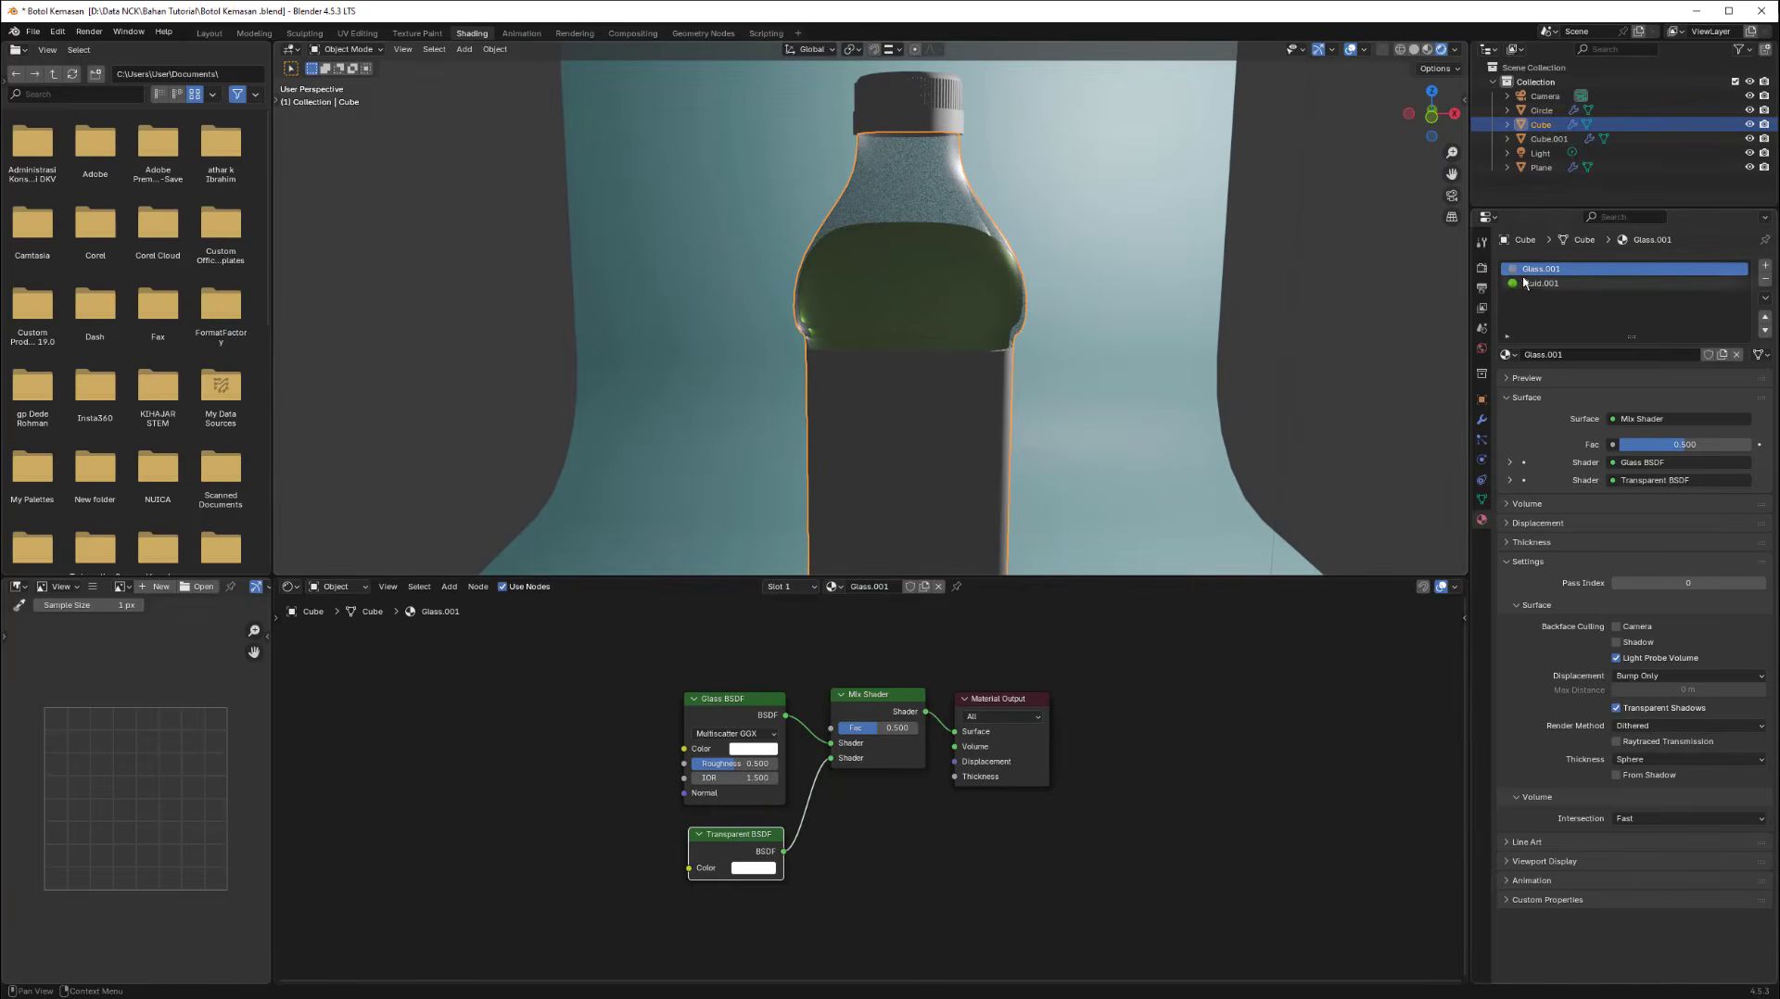
click(1481, 267)
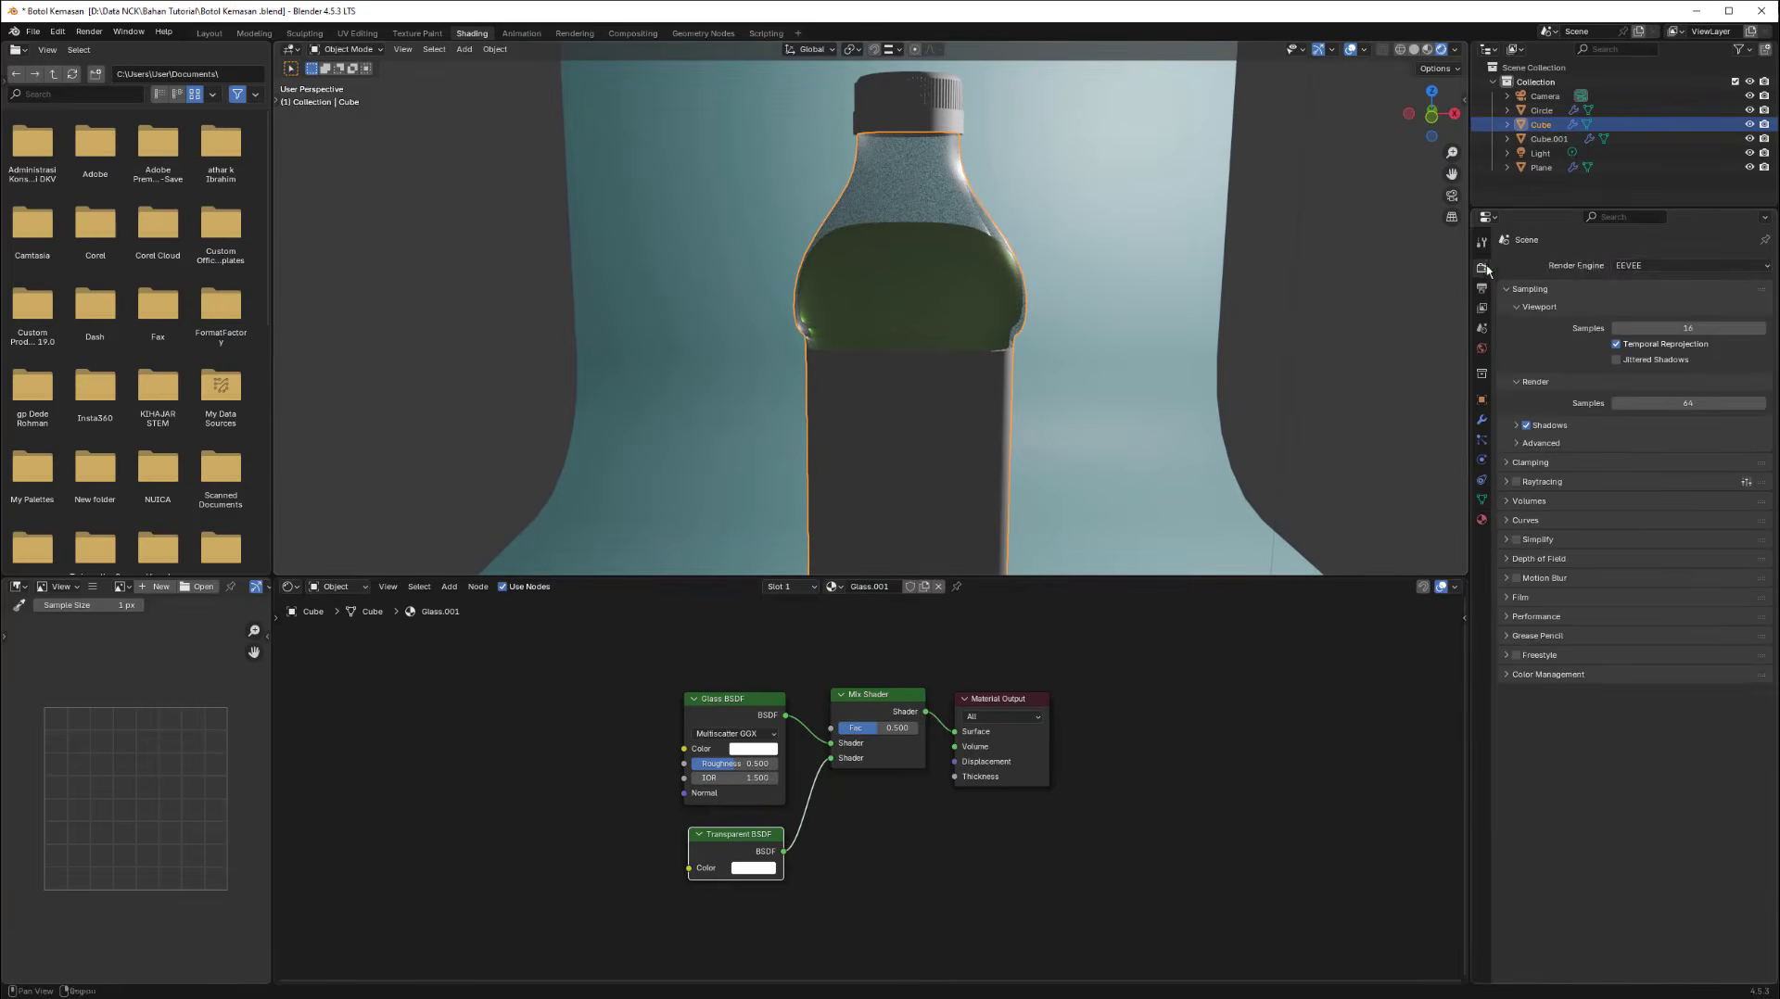
click(1622, 268)
click(1632, 269)
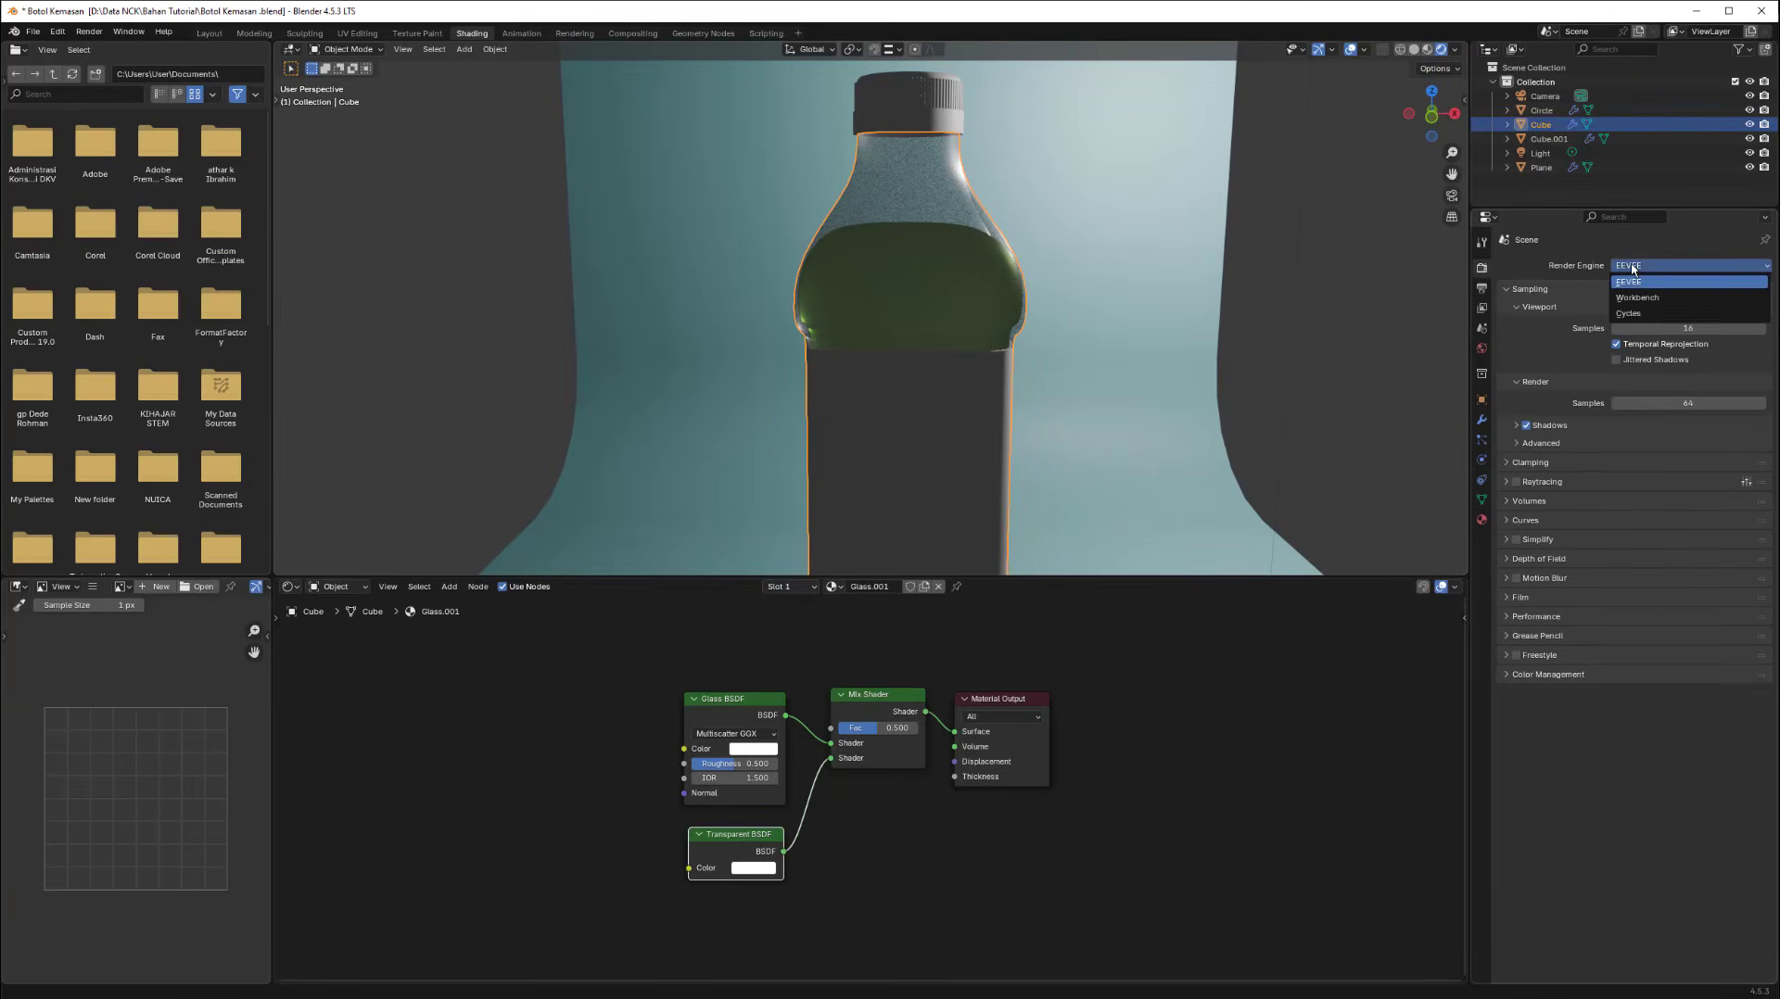
click(1629, 313)
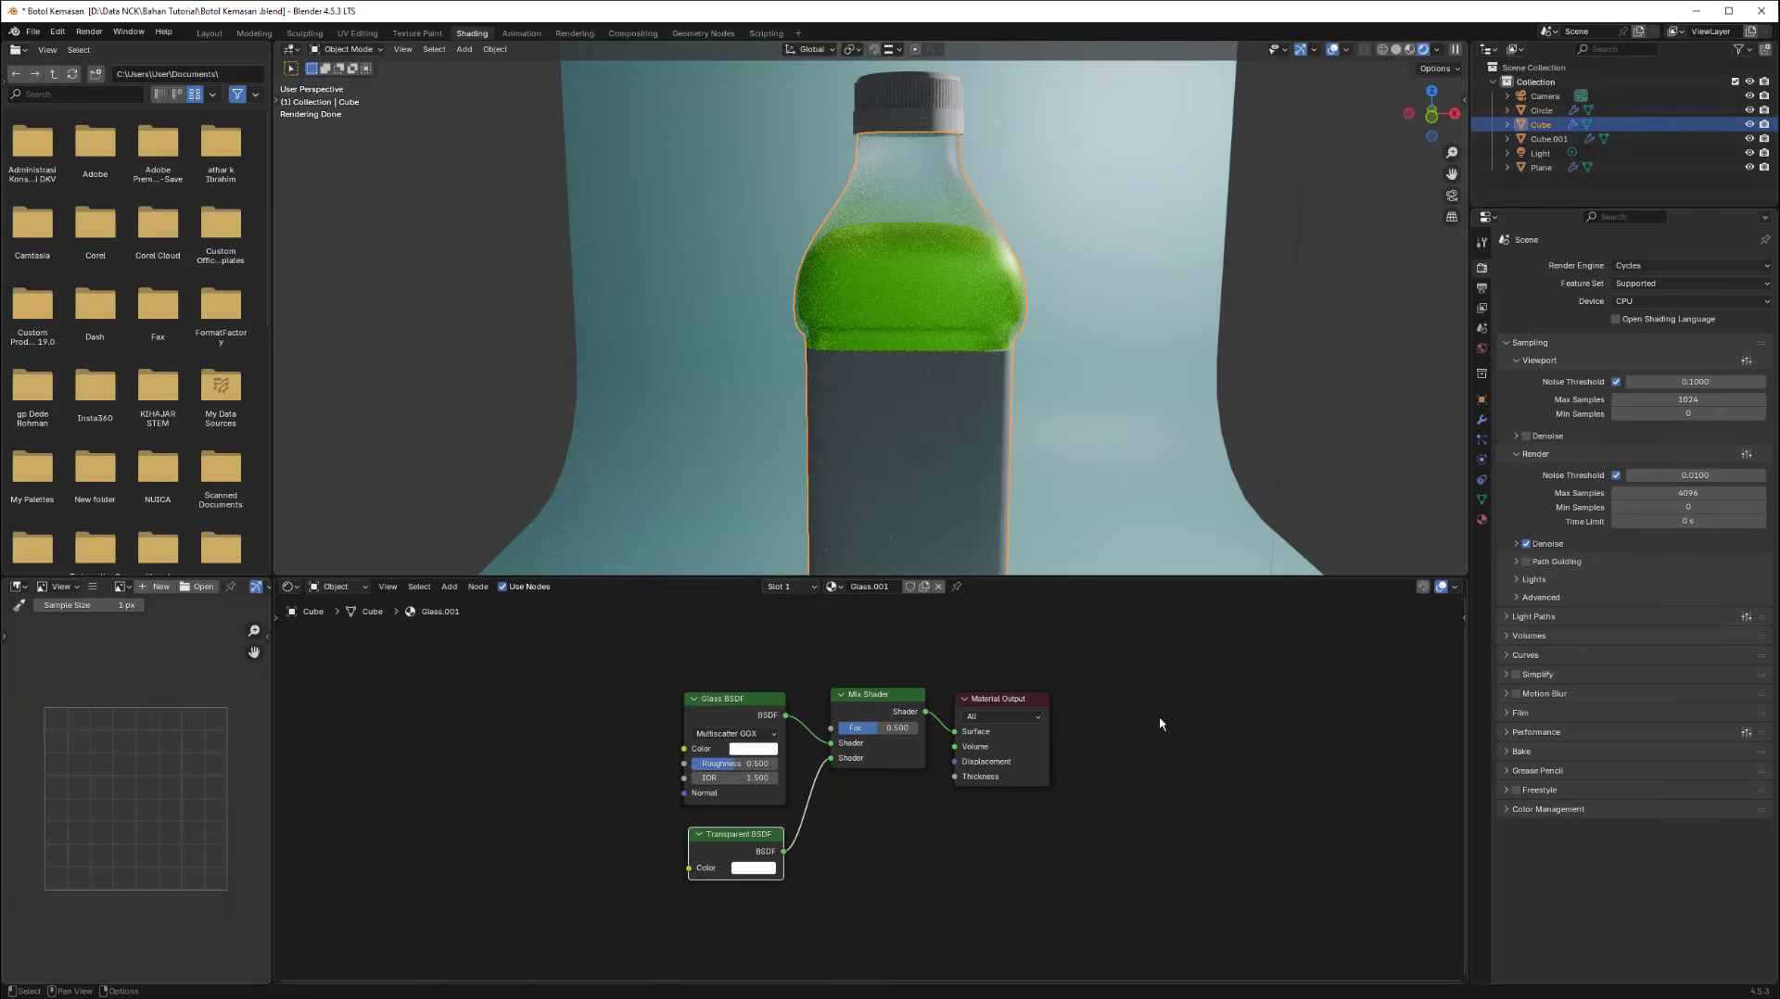
click(1630, 268)
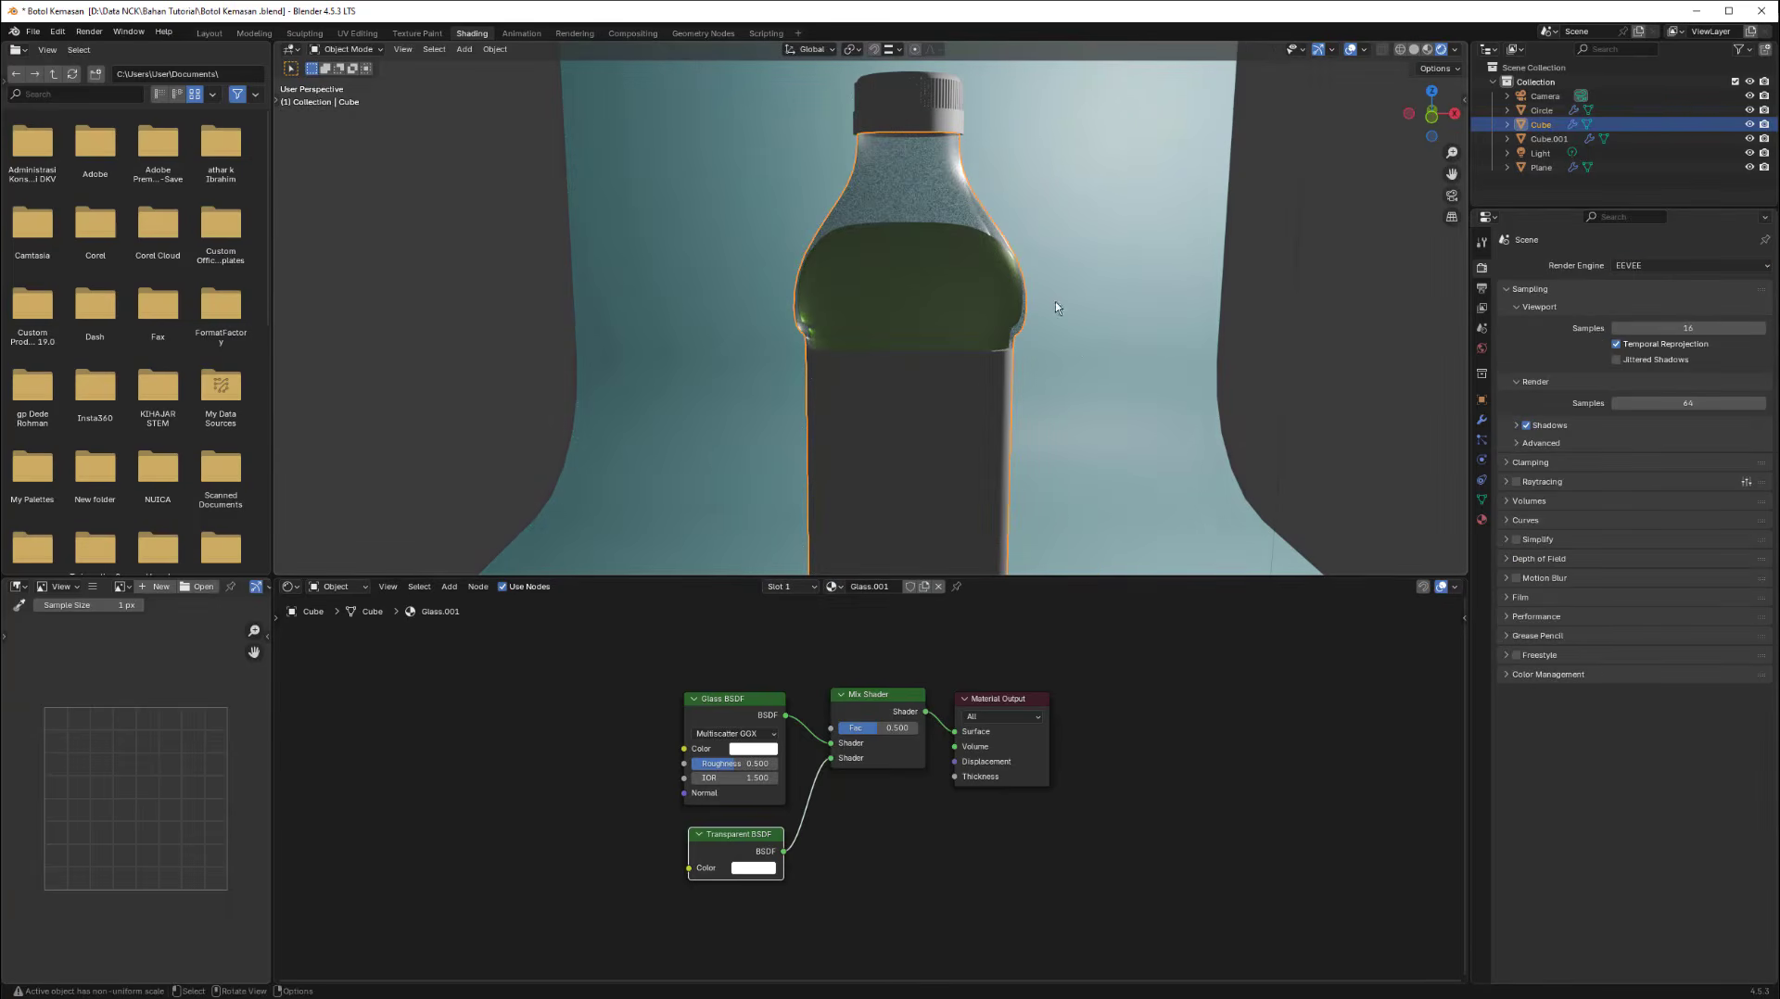
Select the bottle cap and display the scene in Material Preview shading.
scroll(1075, 350, down, 4)
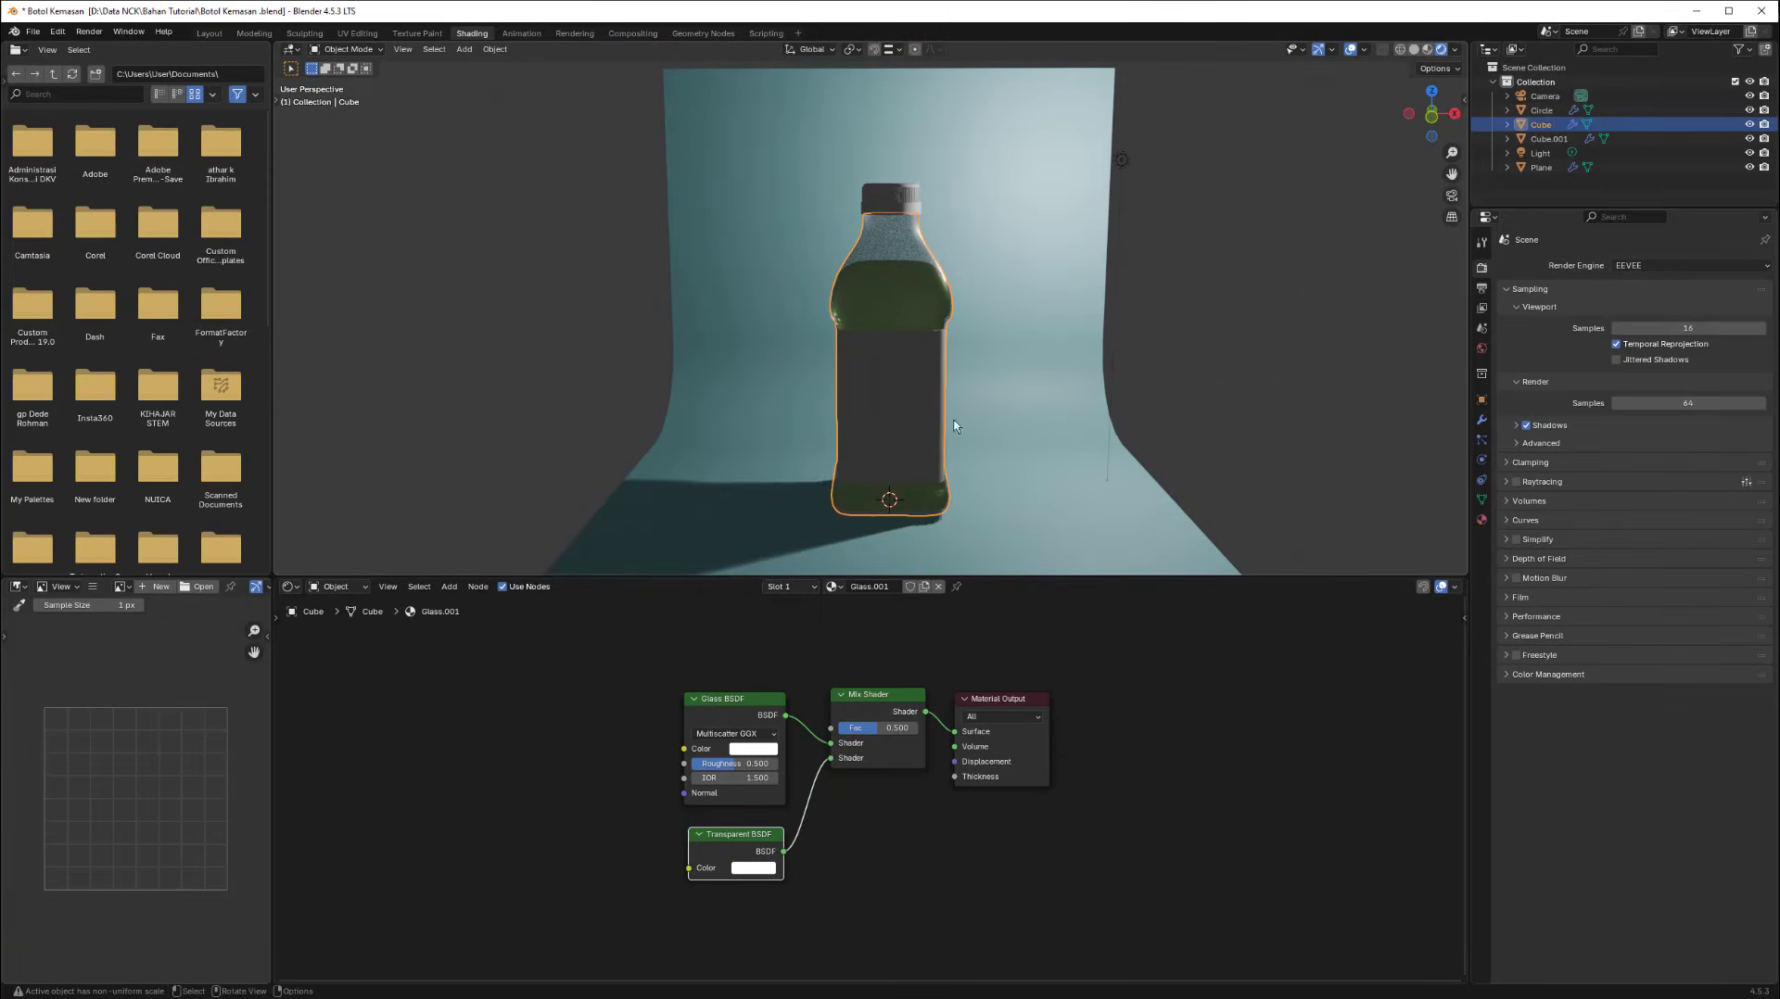
middle_drag(943, 423, 983, 415)
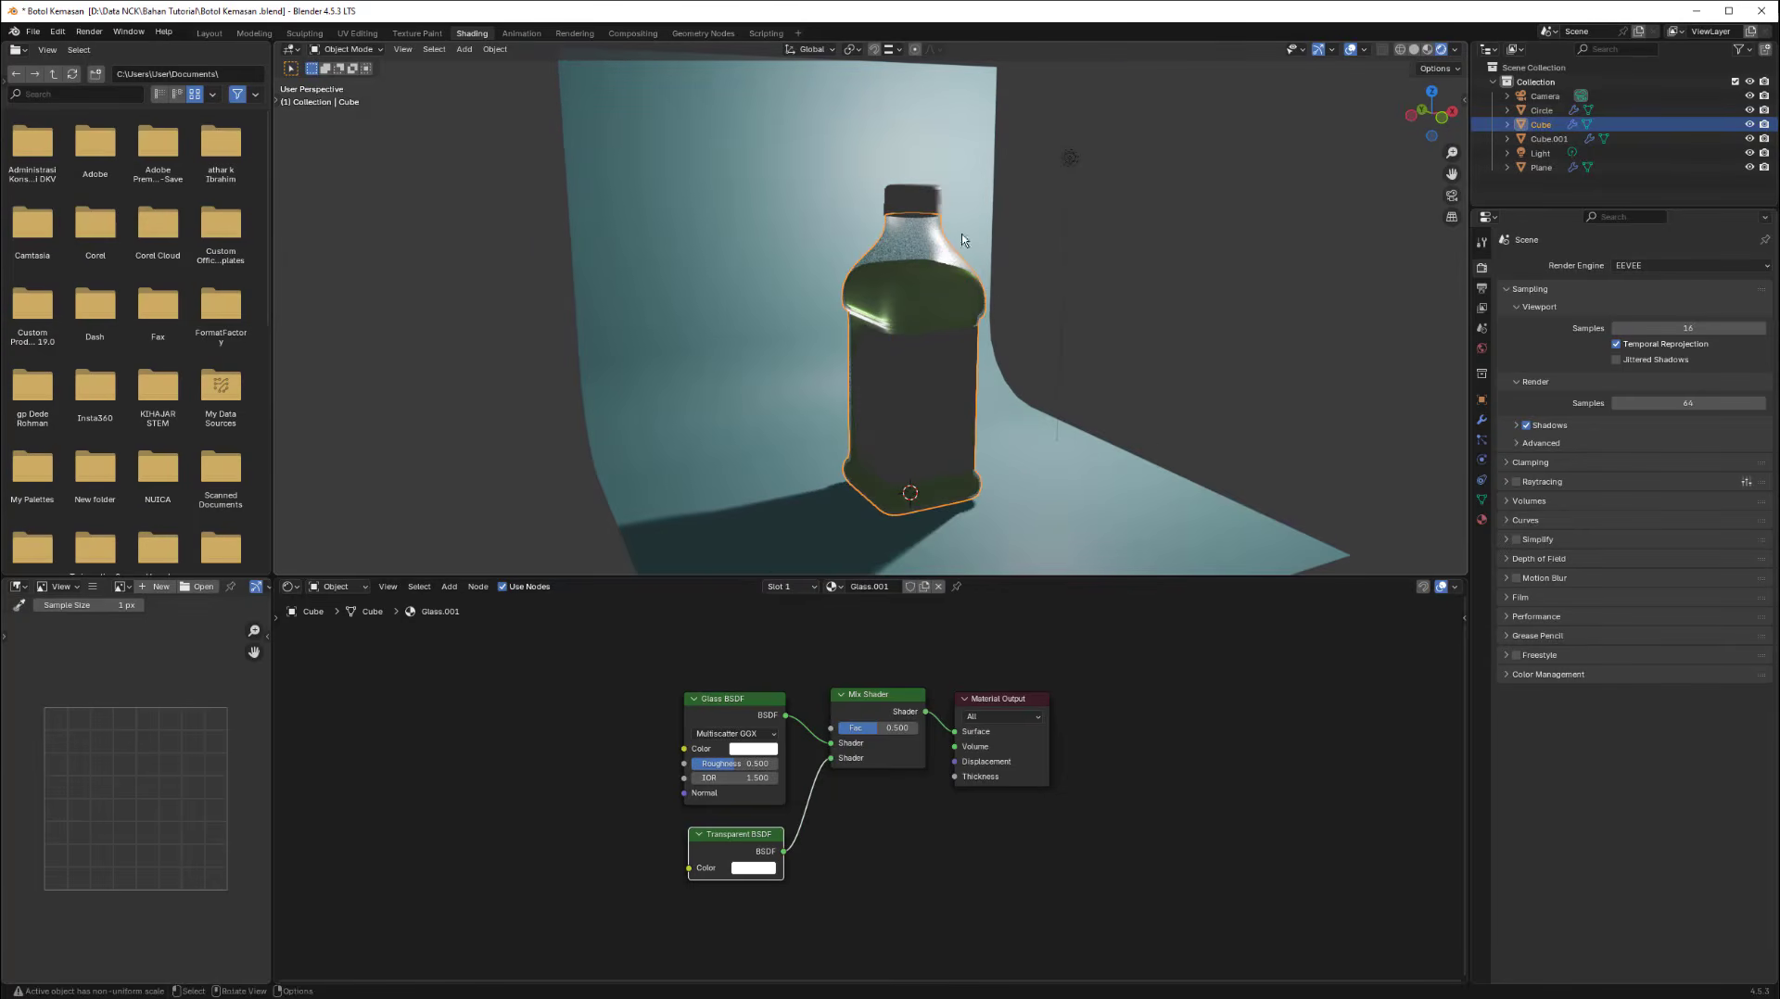
click(930, 196)
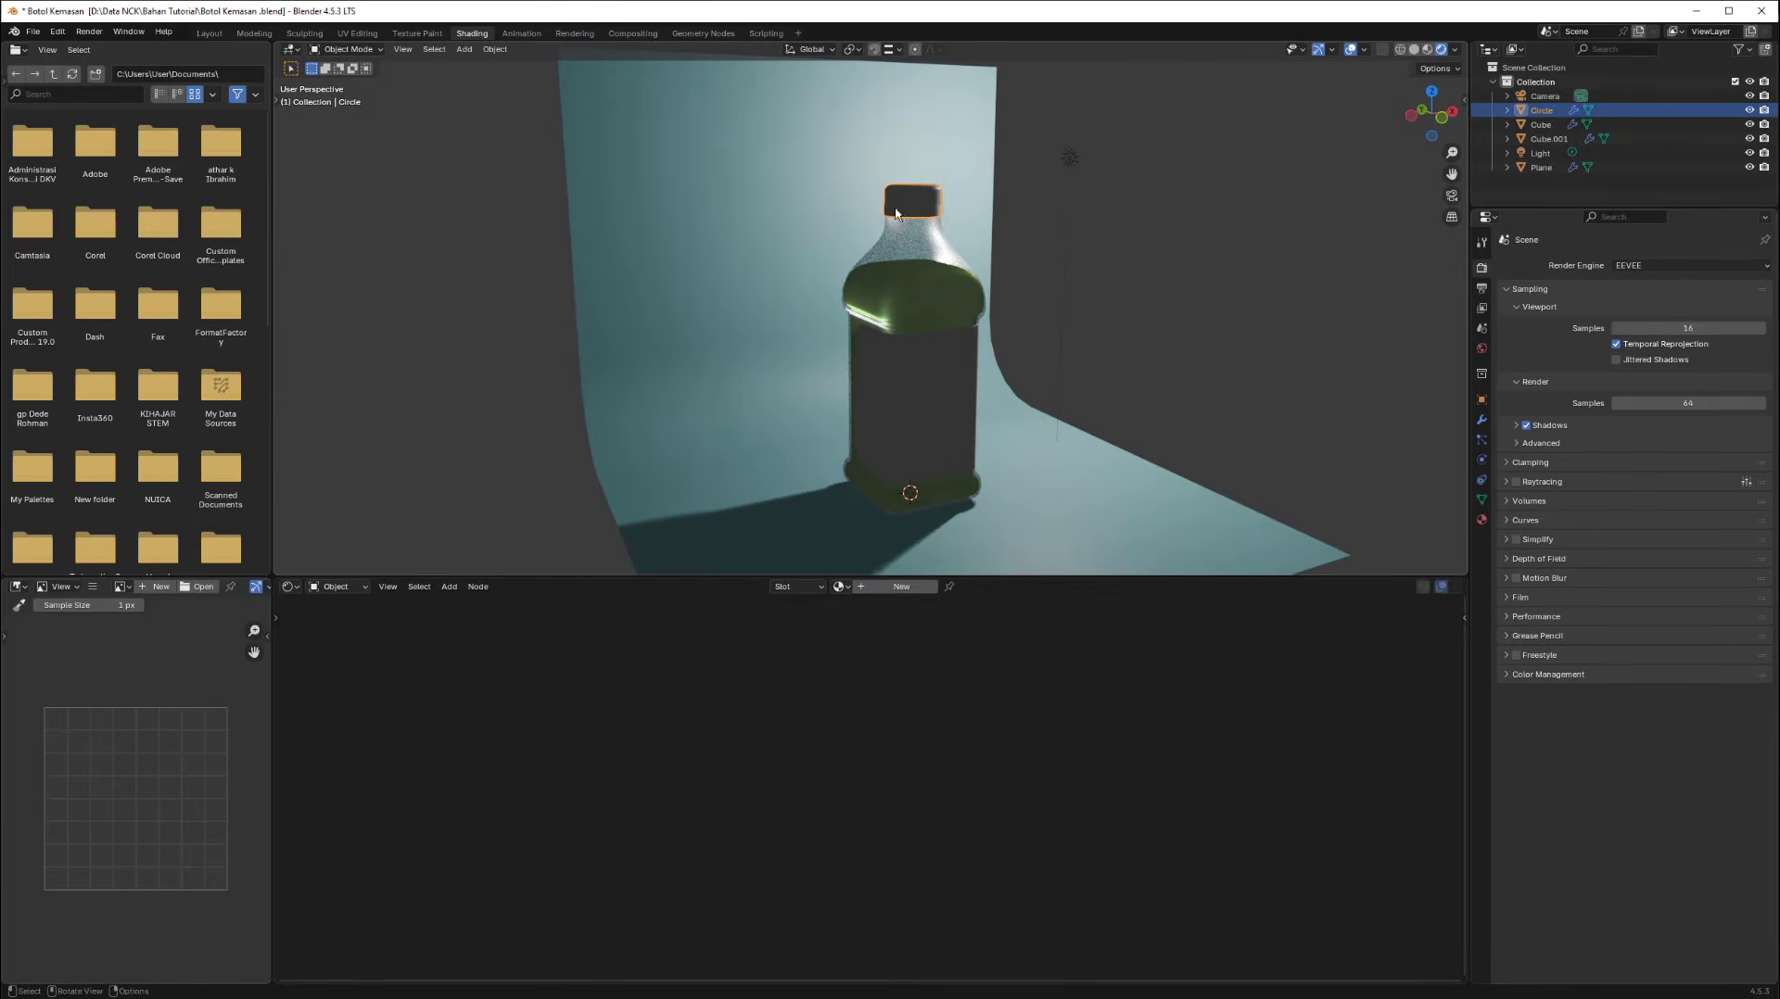
middle_drag(1003, 262, 988, 260)
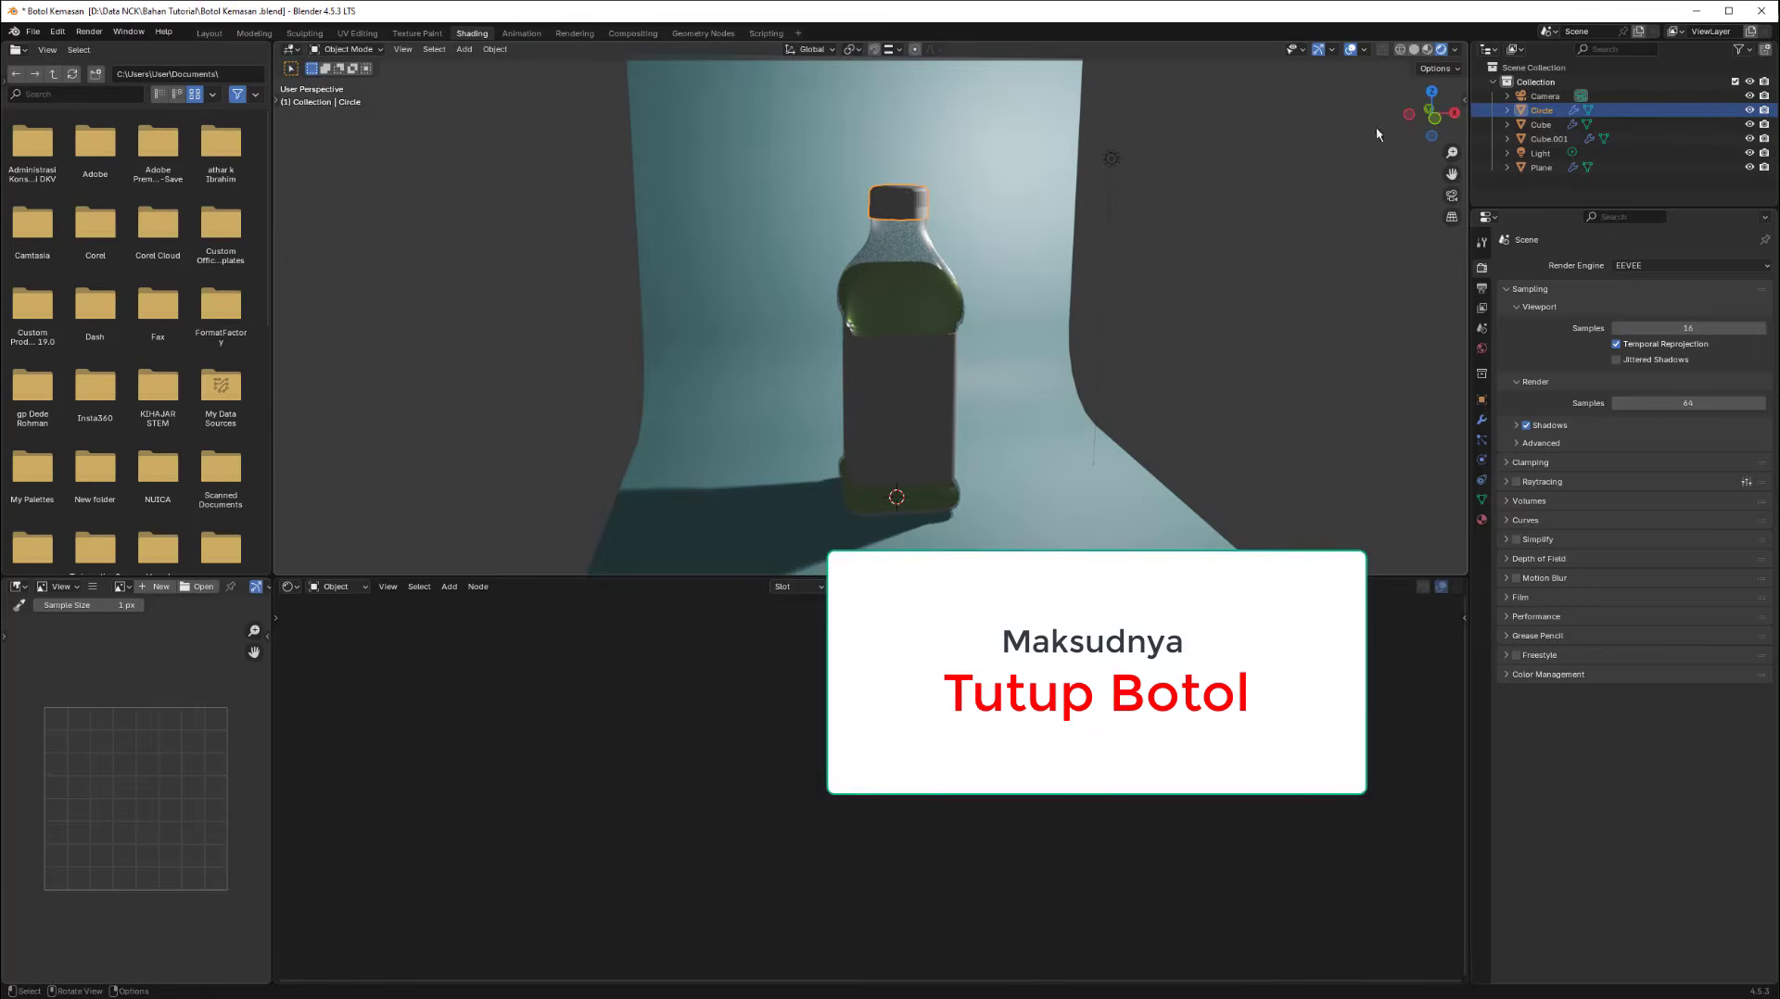
key(z)
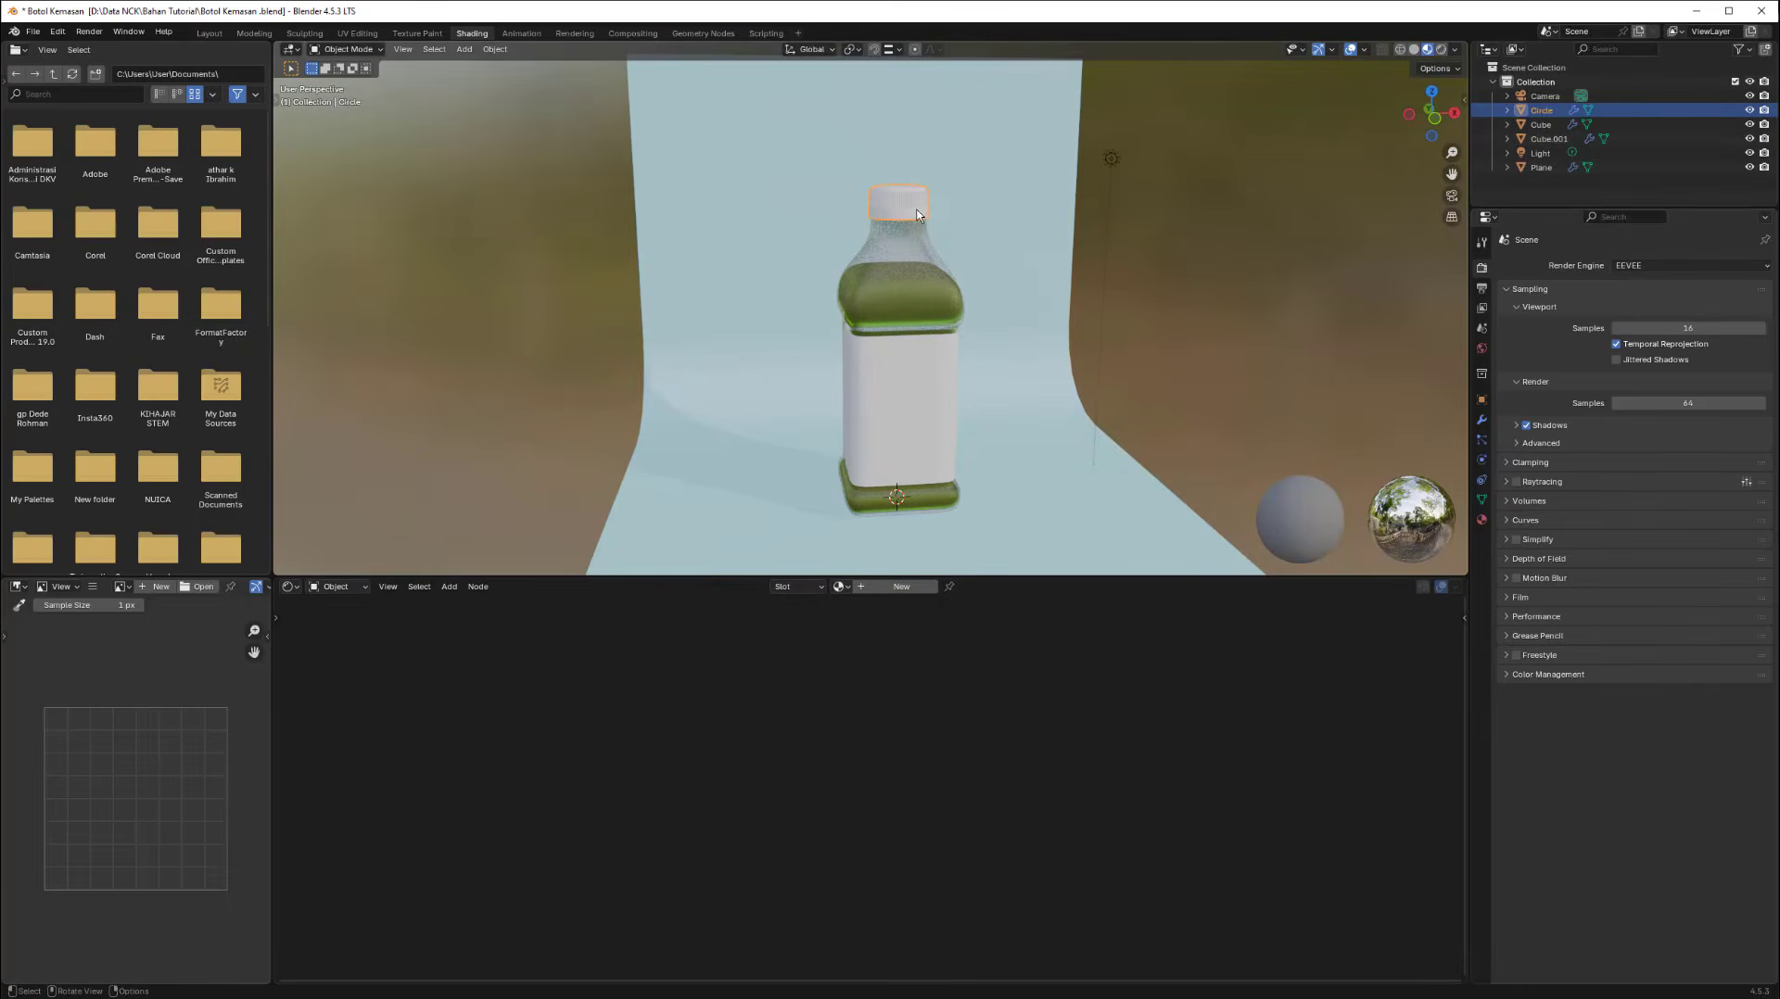
scroll(924, 210, up, 3)
scroll(1040, 280, up, 1)
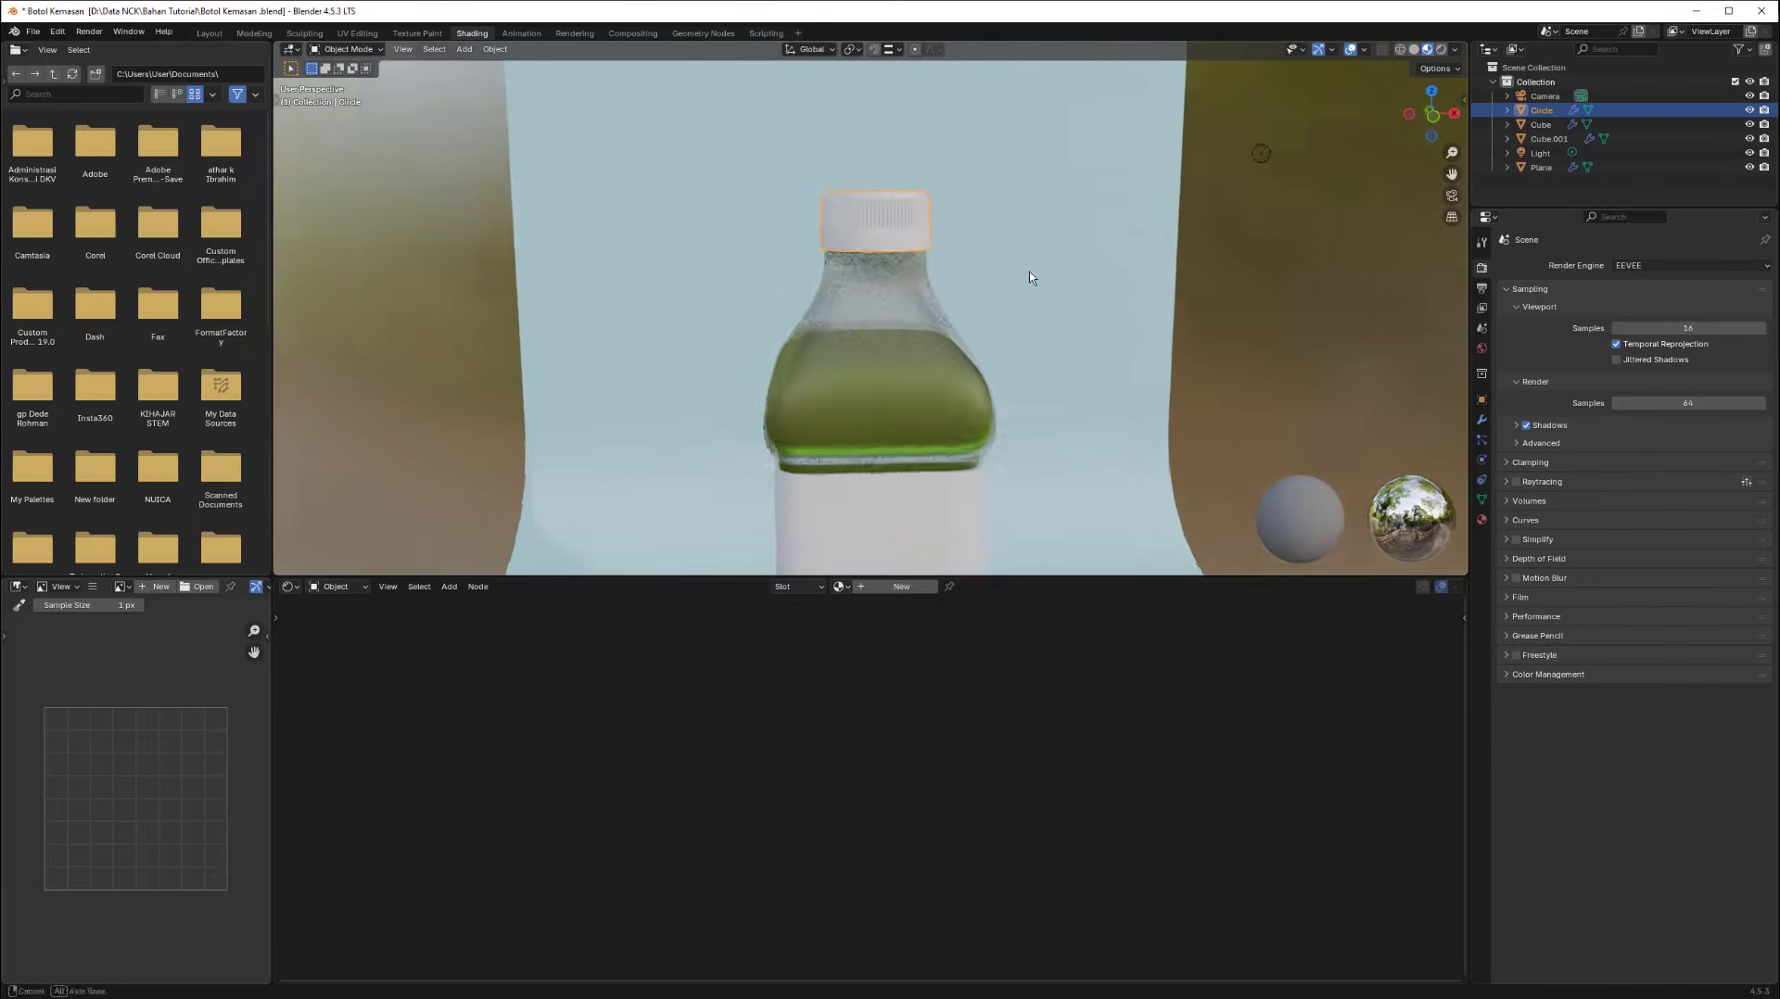
scroll(1040, 280, up, 2)
Create a new material named Tutup on the bottle cap and set its base color to black.
click(1481, 520)
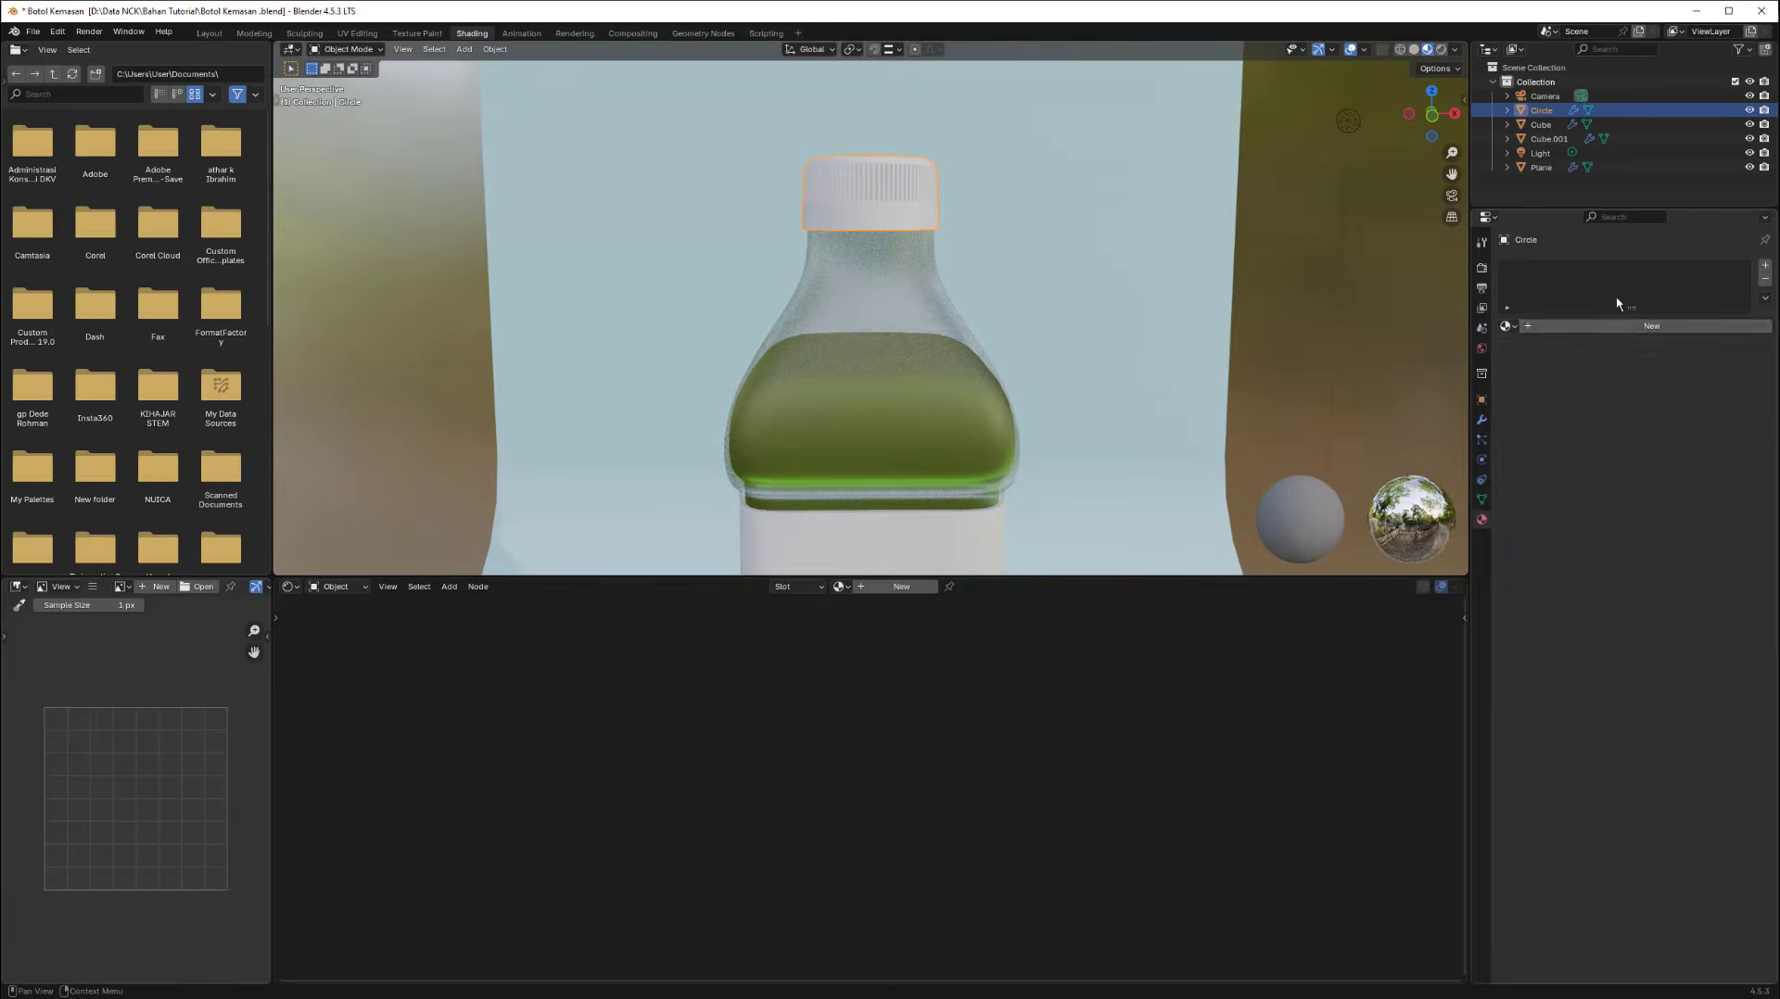
click(1617, 326)
double_click(1557, 269)
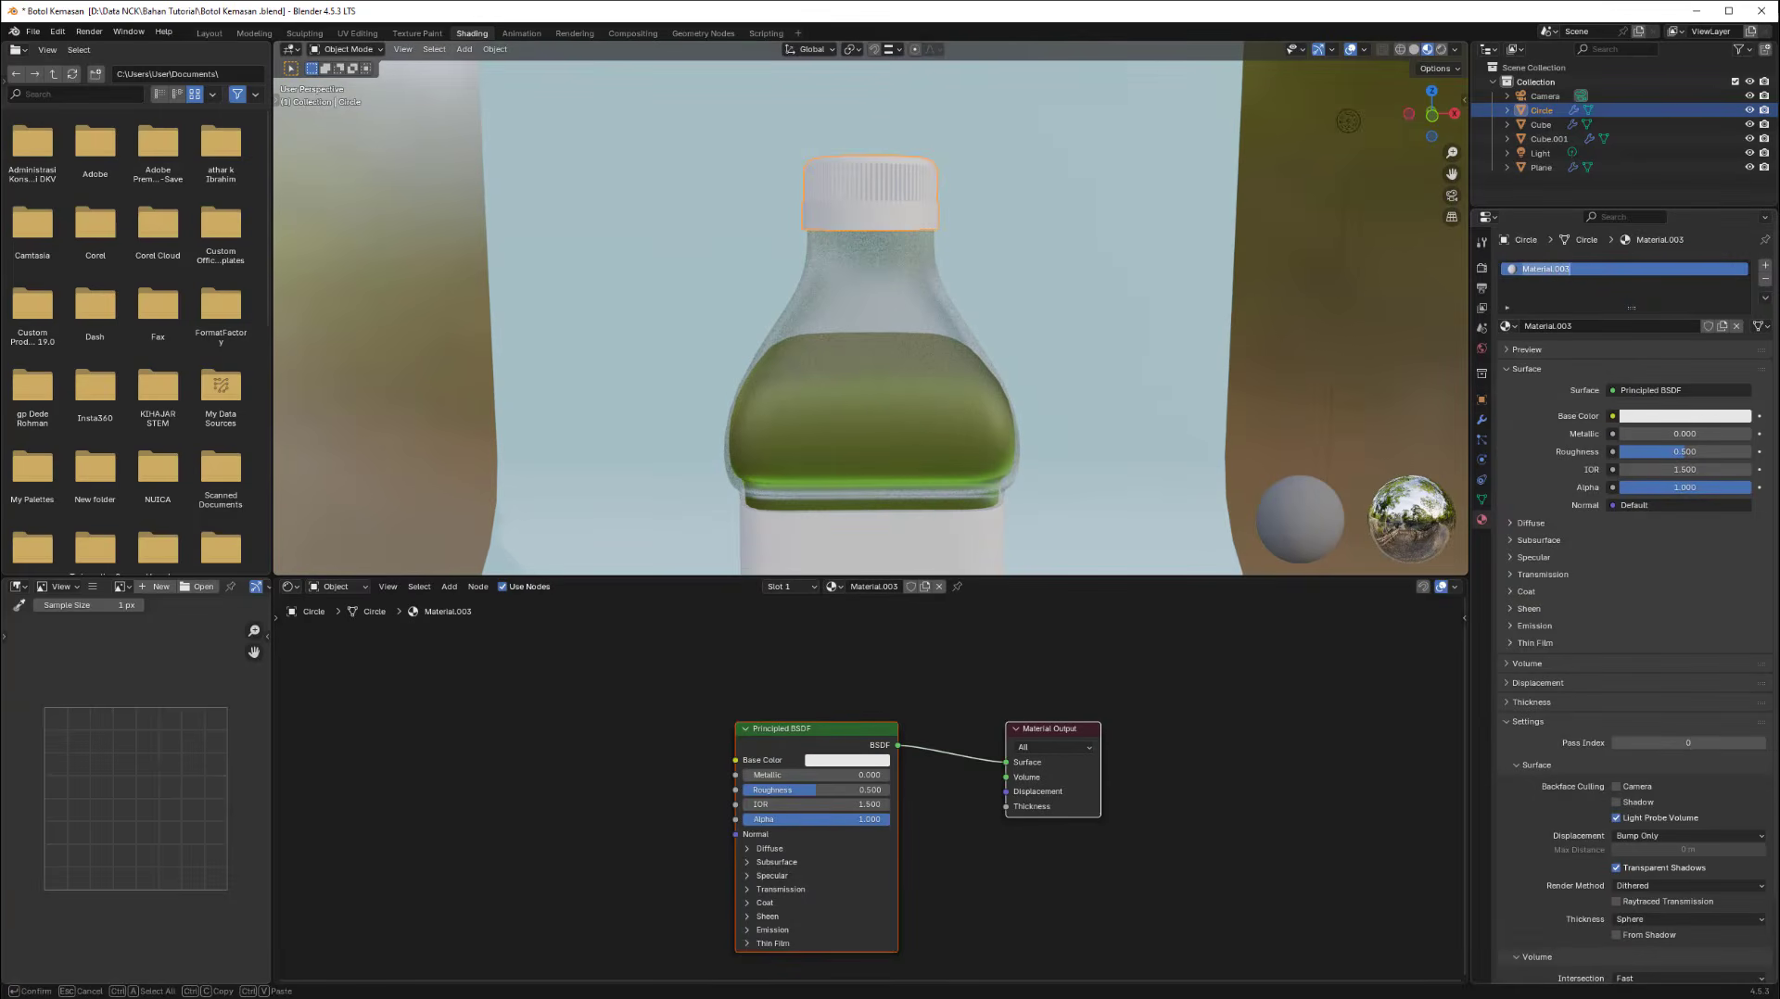
text(Tutup)
click(1662, 417)
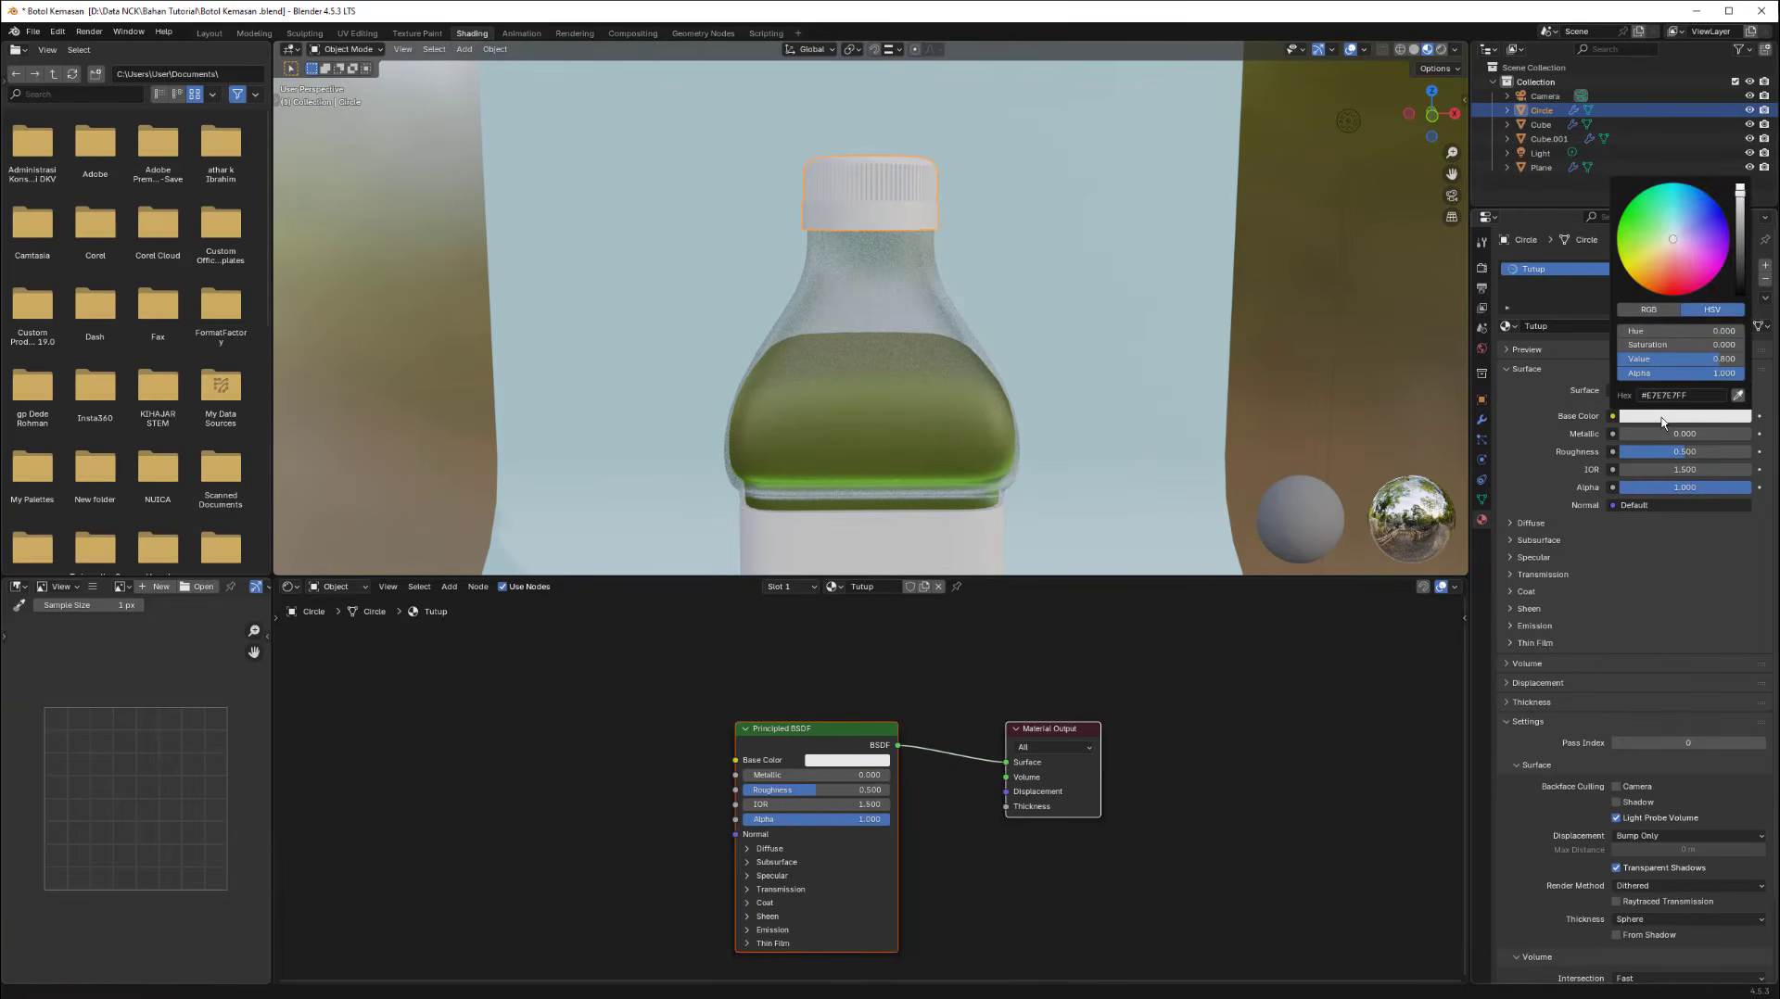
drag(1741, 191, 1740, 293)
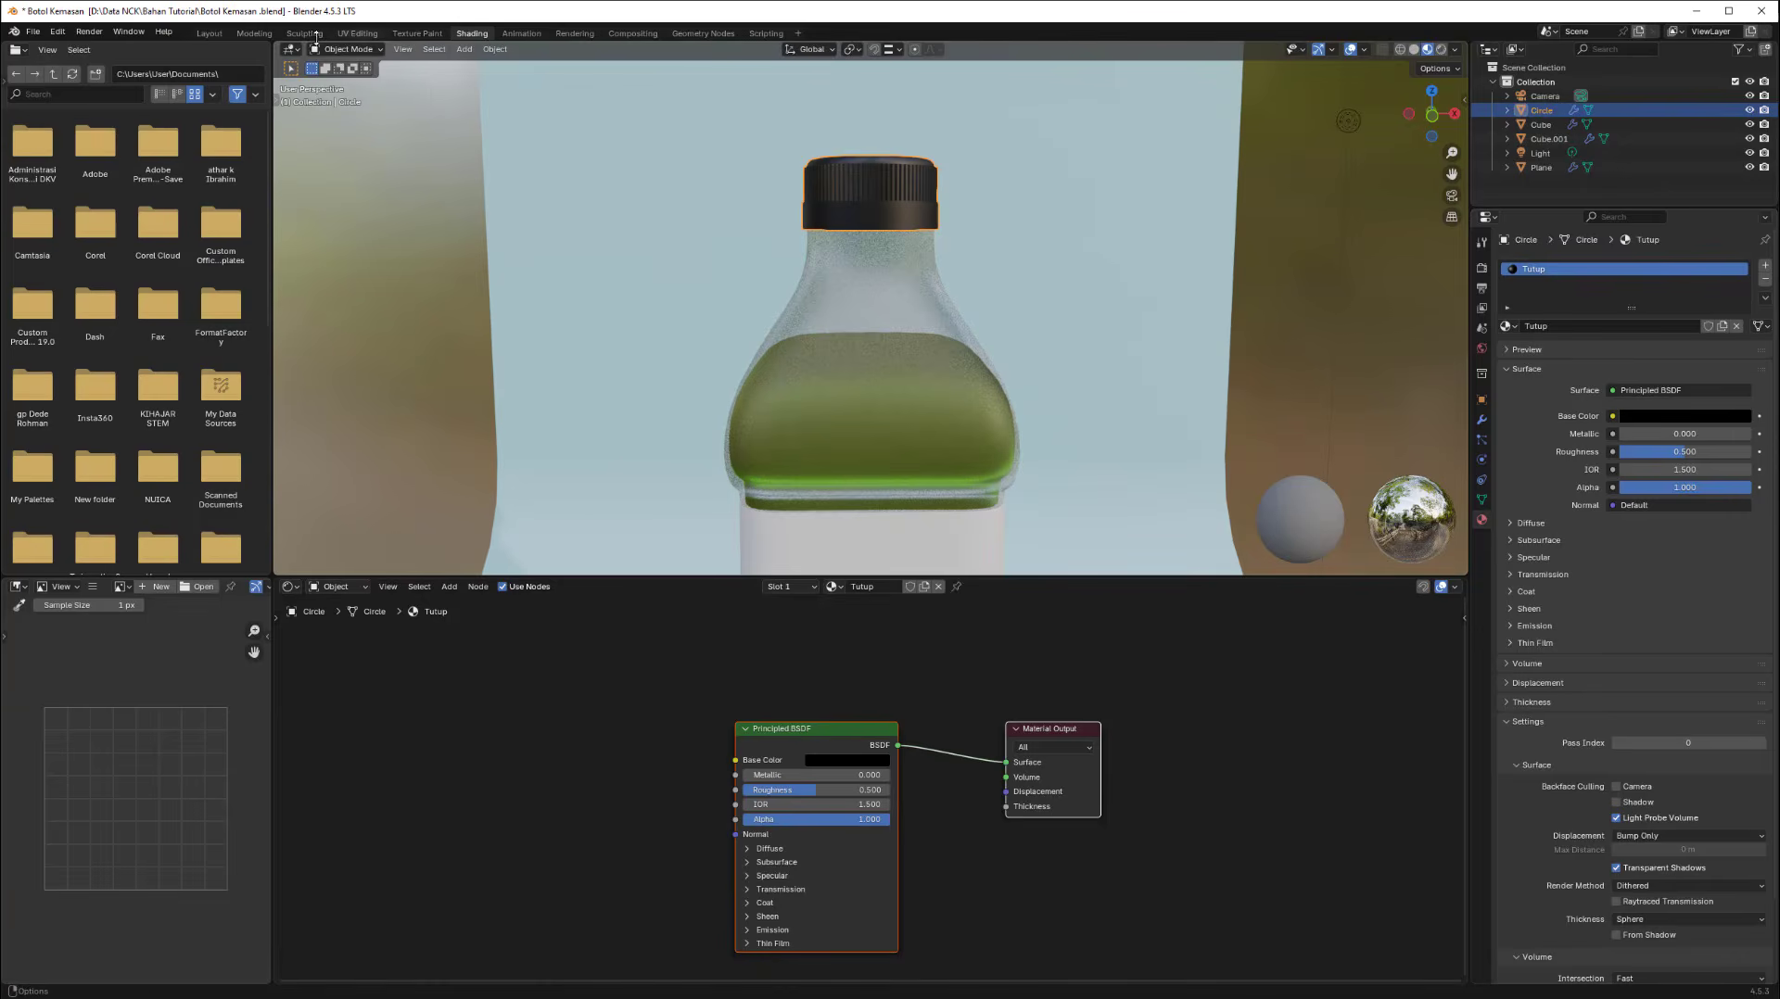
Switch to the Modeling workspace and show the bottle in Material Preview shading.
click(263, 35)
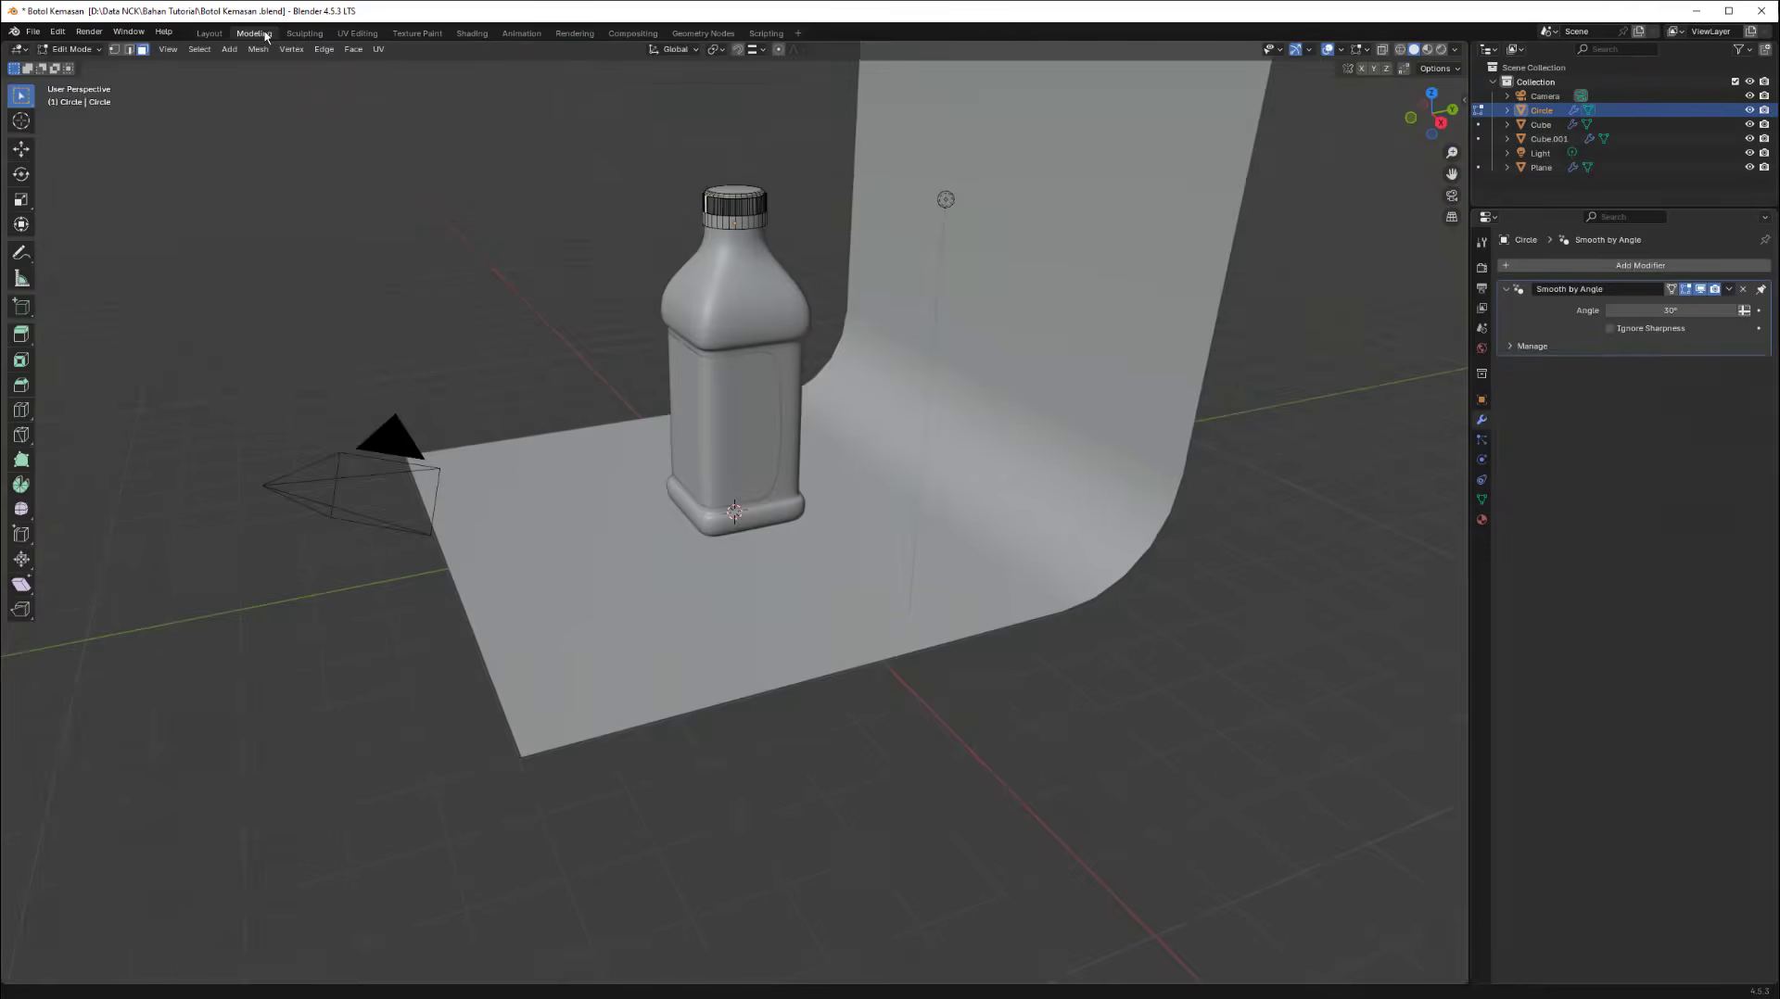
click(1428, 50)
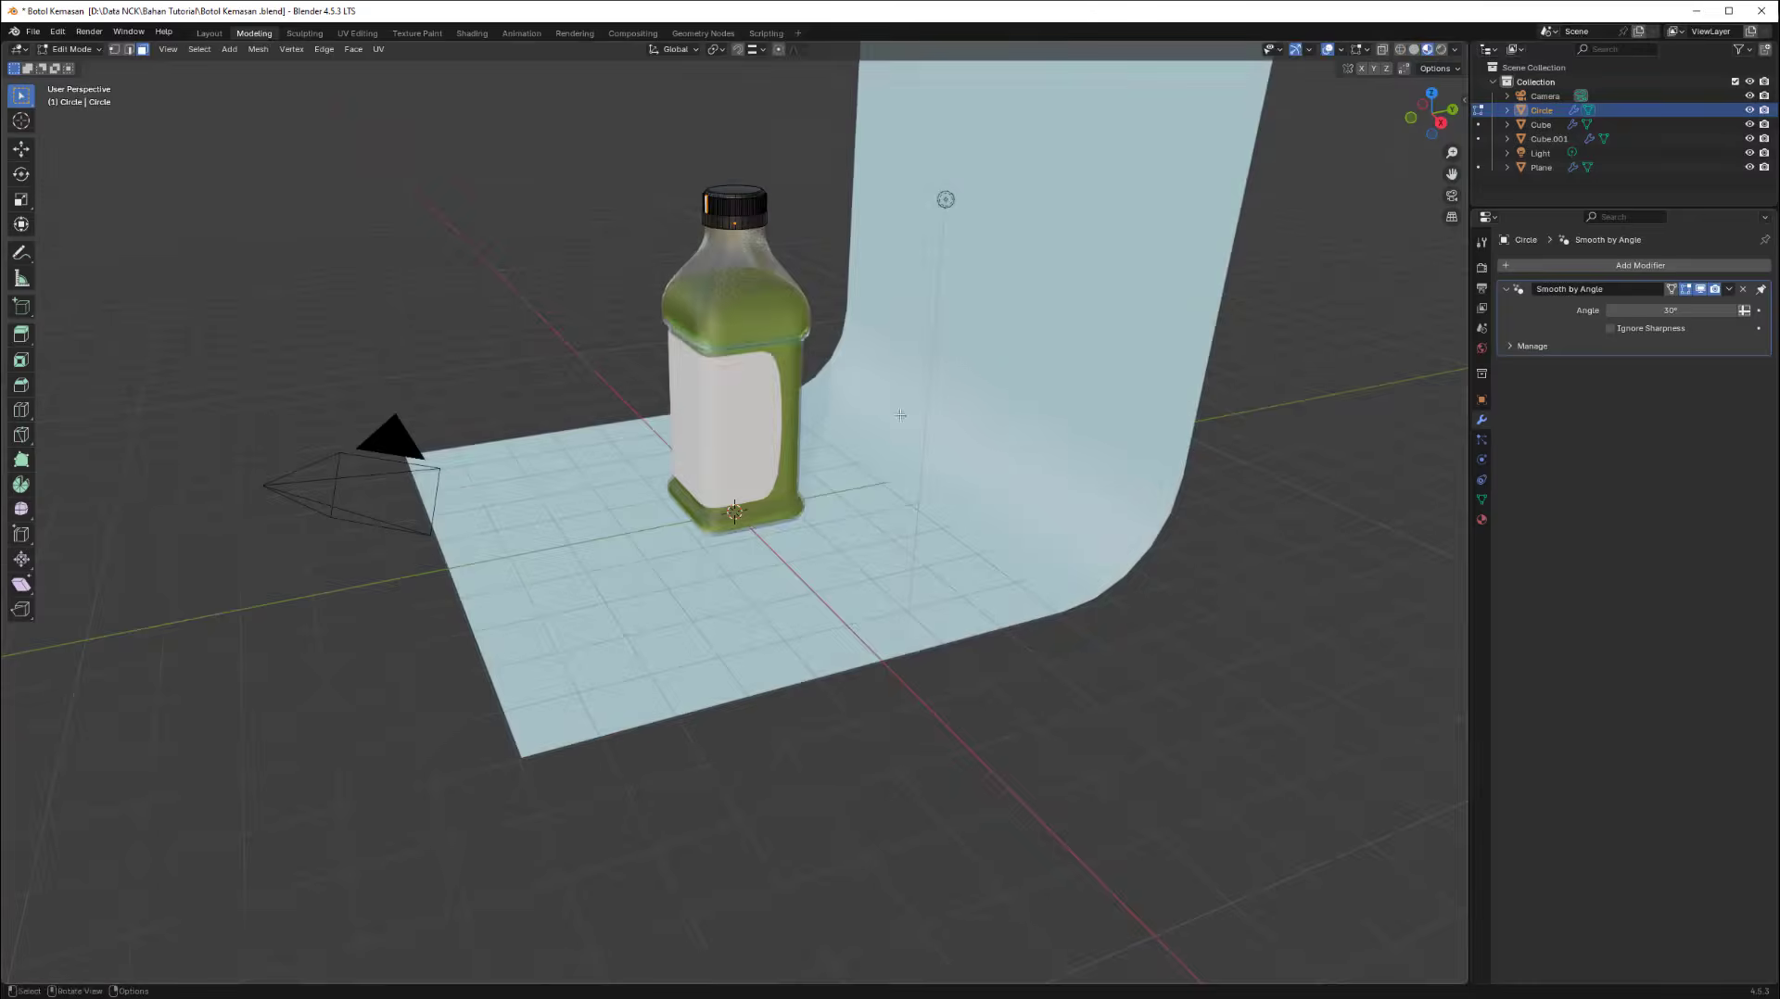
scroll(788, 399, up, 4)
scroll(779, 399, down, 2)
mouse_move(764, 397)
middle_down()
mouse_move(892, 415)
mouse_move(937, 373)
mouse_move(717, 320)
middle_up()
scroll(937, 372, up, 3)
scroll(927, 373, down, 3)
shift+middle_drag(717, 320, 717, 400)
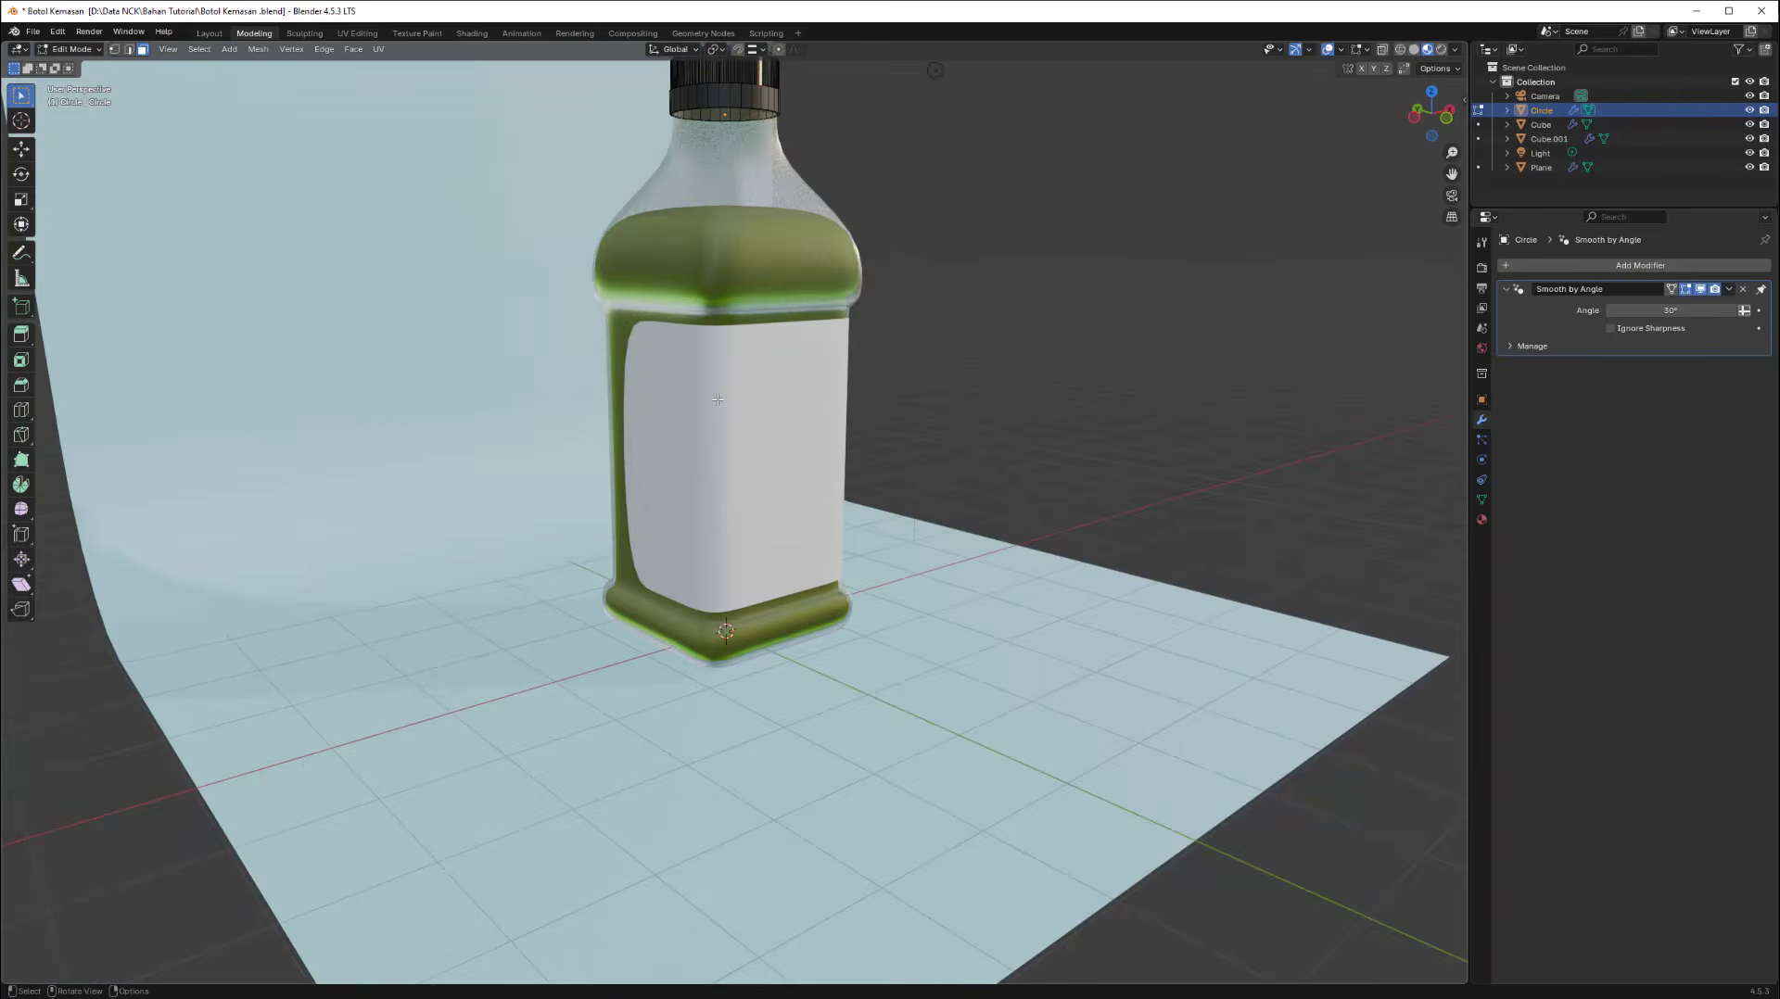
Leave the cap's Edit Mode, select the white label around the bottle and enter Edit Mode on it.
key(Tab)
click(710, 399)
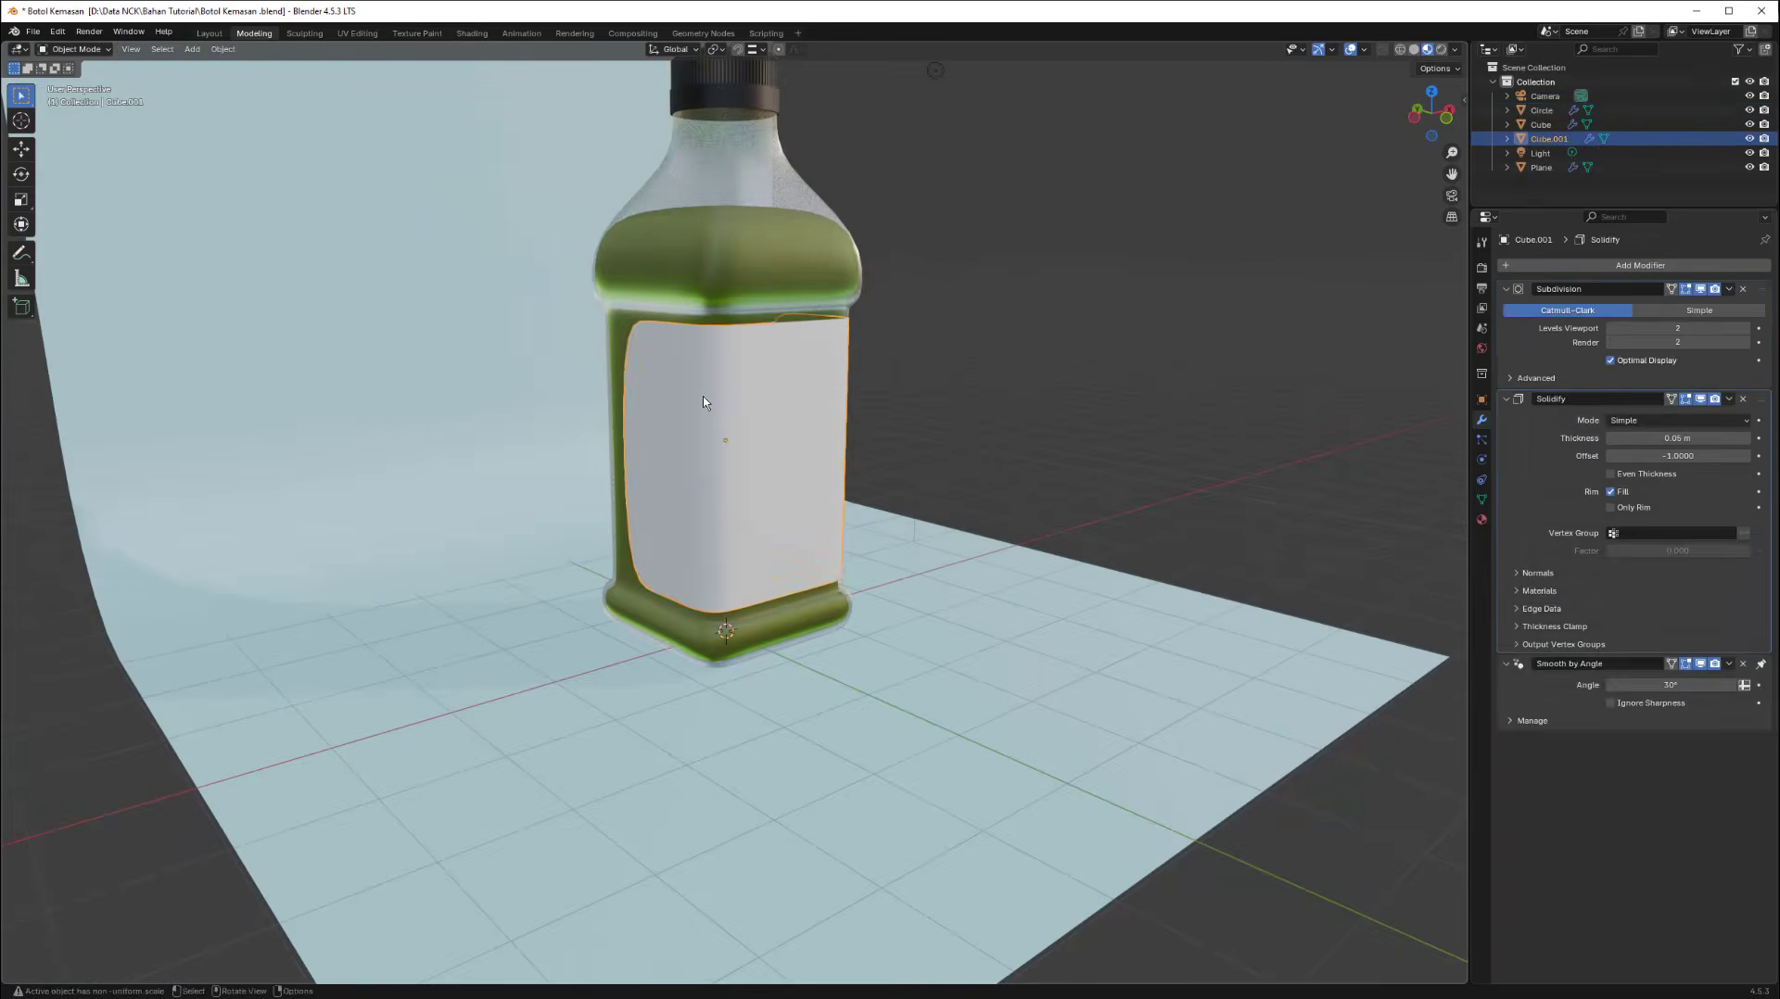
scroll(710, 399, up, 2)
middle_drag(713, 401, 725, 407)
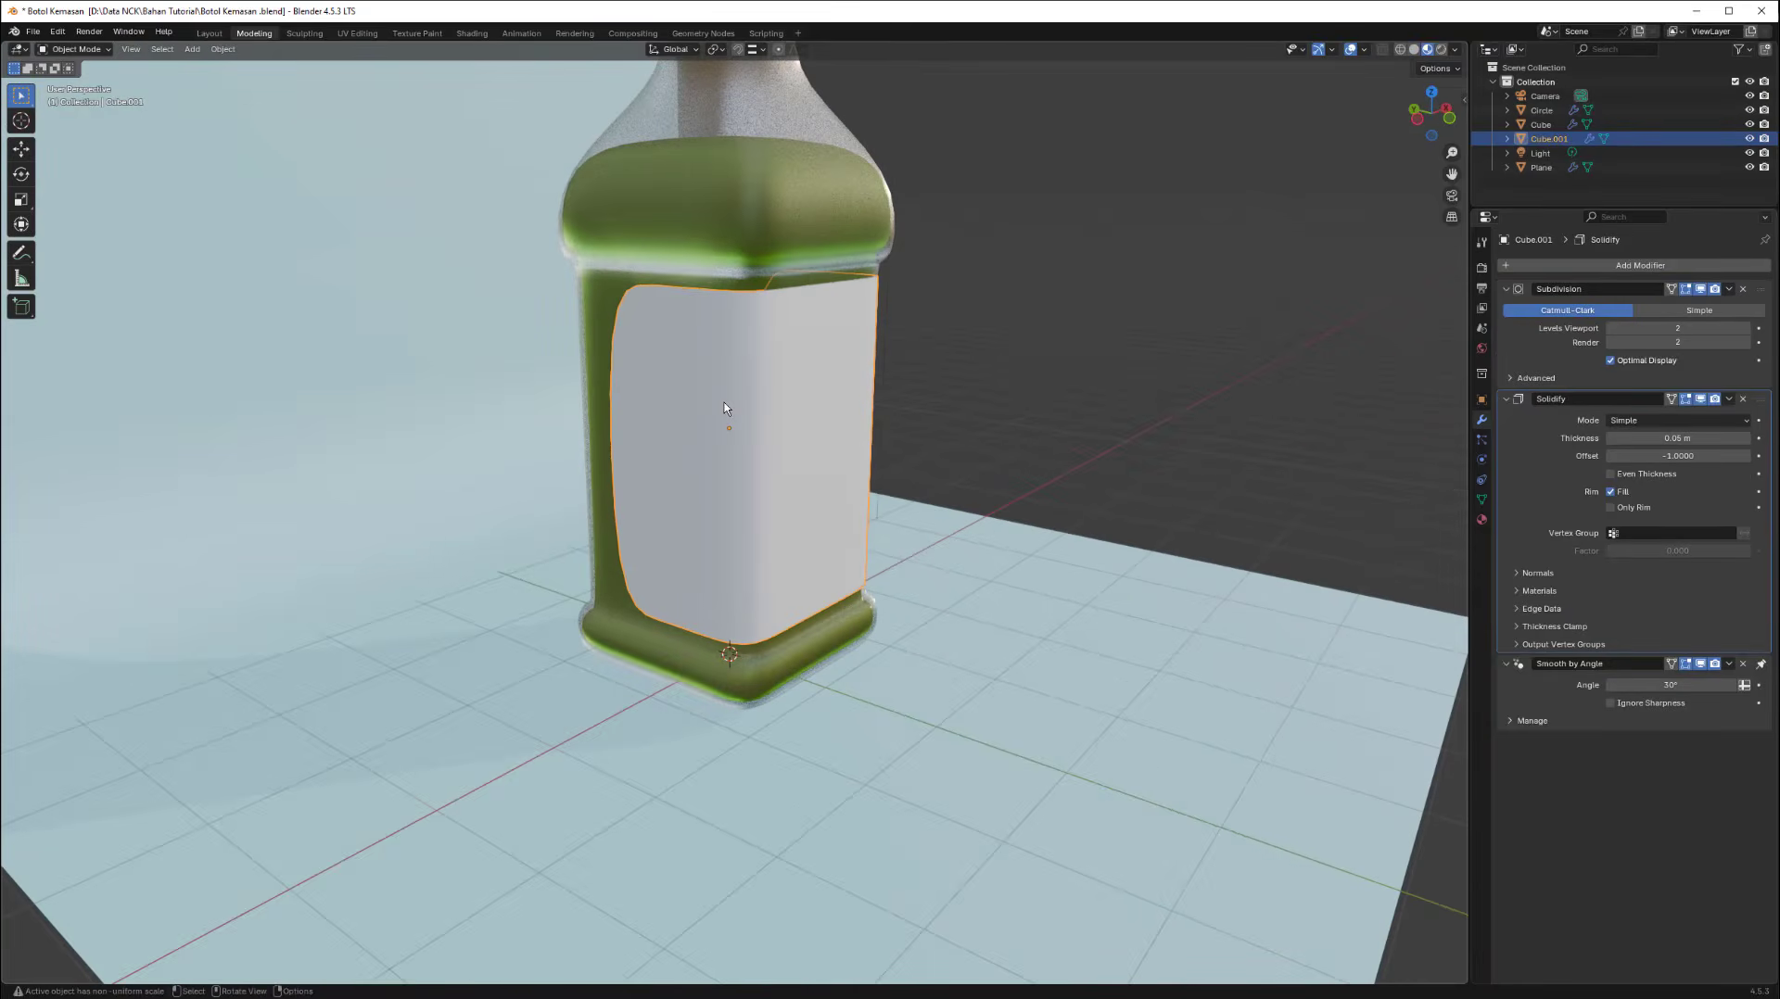
key(Tab)
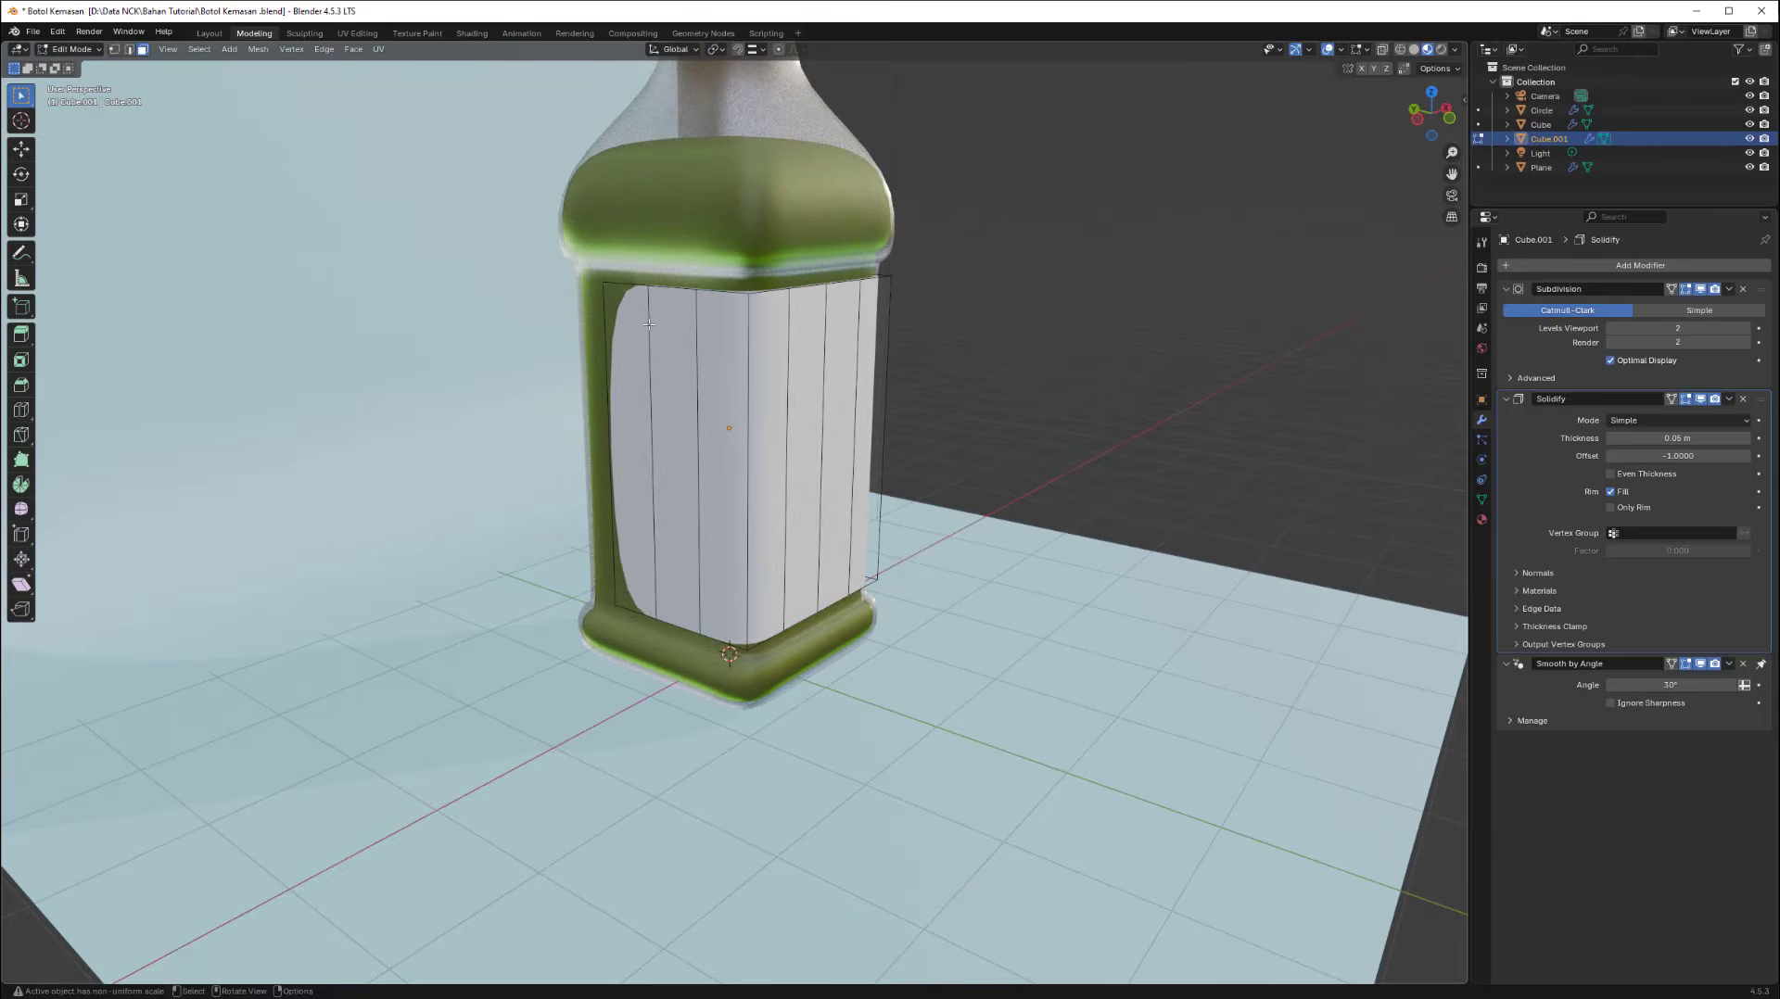
Add a vertical loop cut to the label and slide it close to the end edge to sharpen its rounded corners.
middle_drag(649, 323, 668, 292)
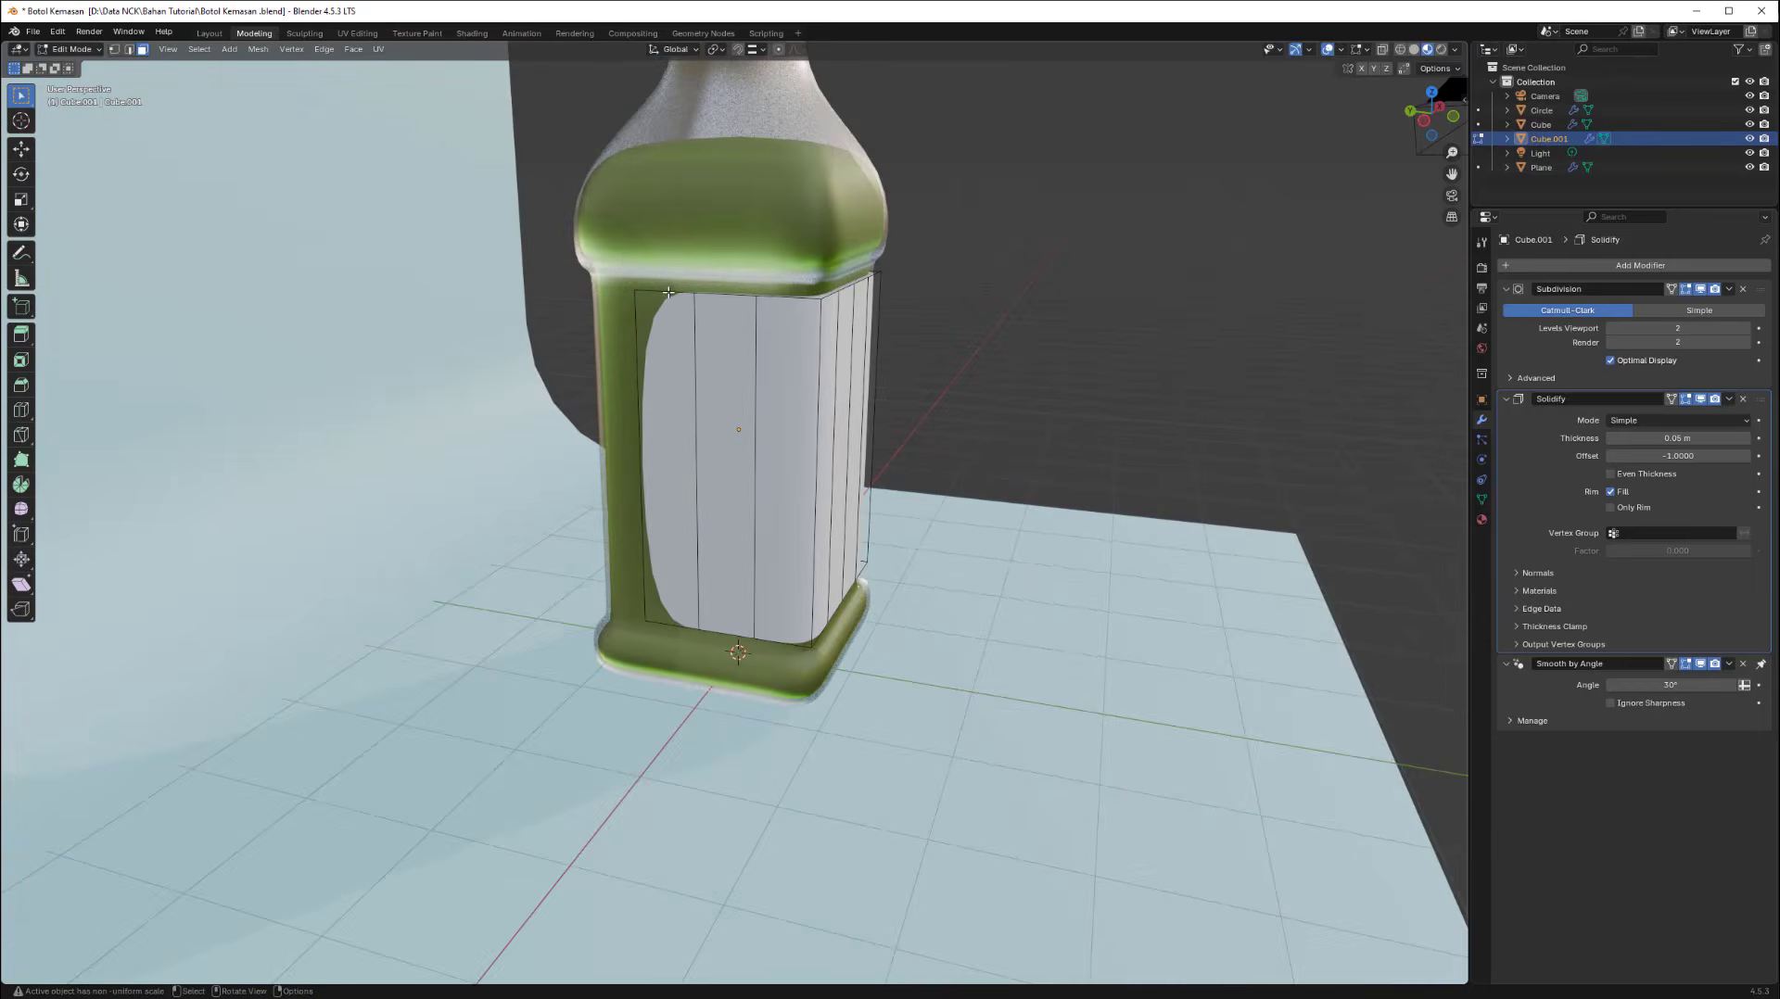
key(ctrl+r)
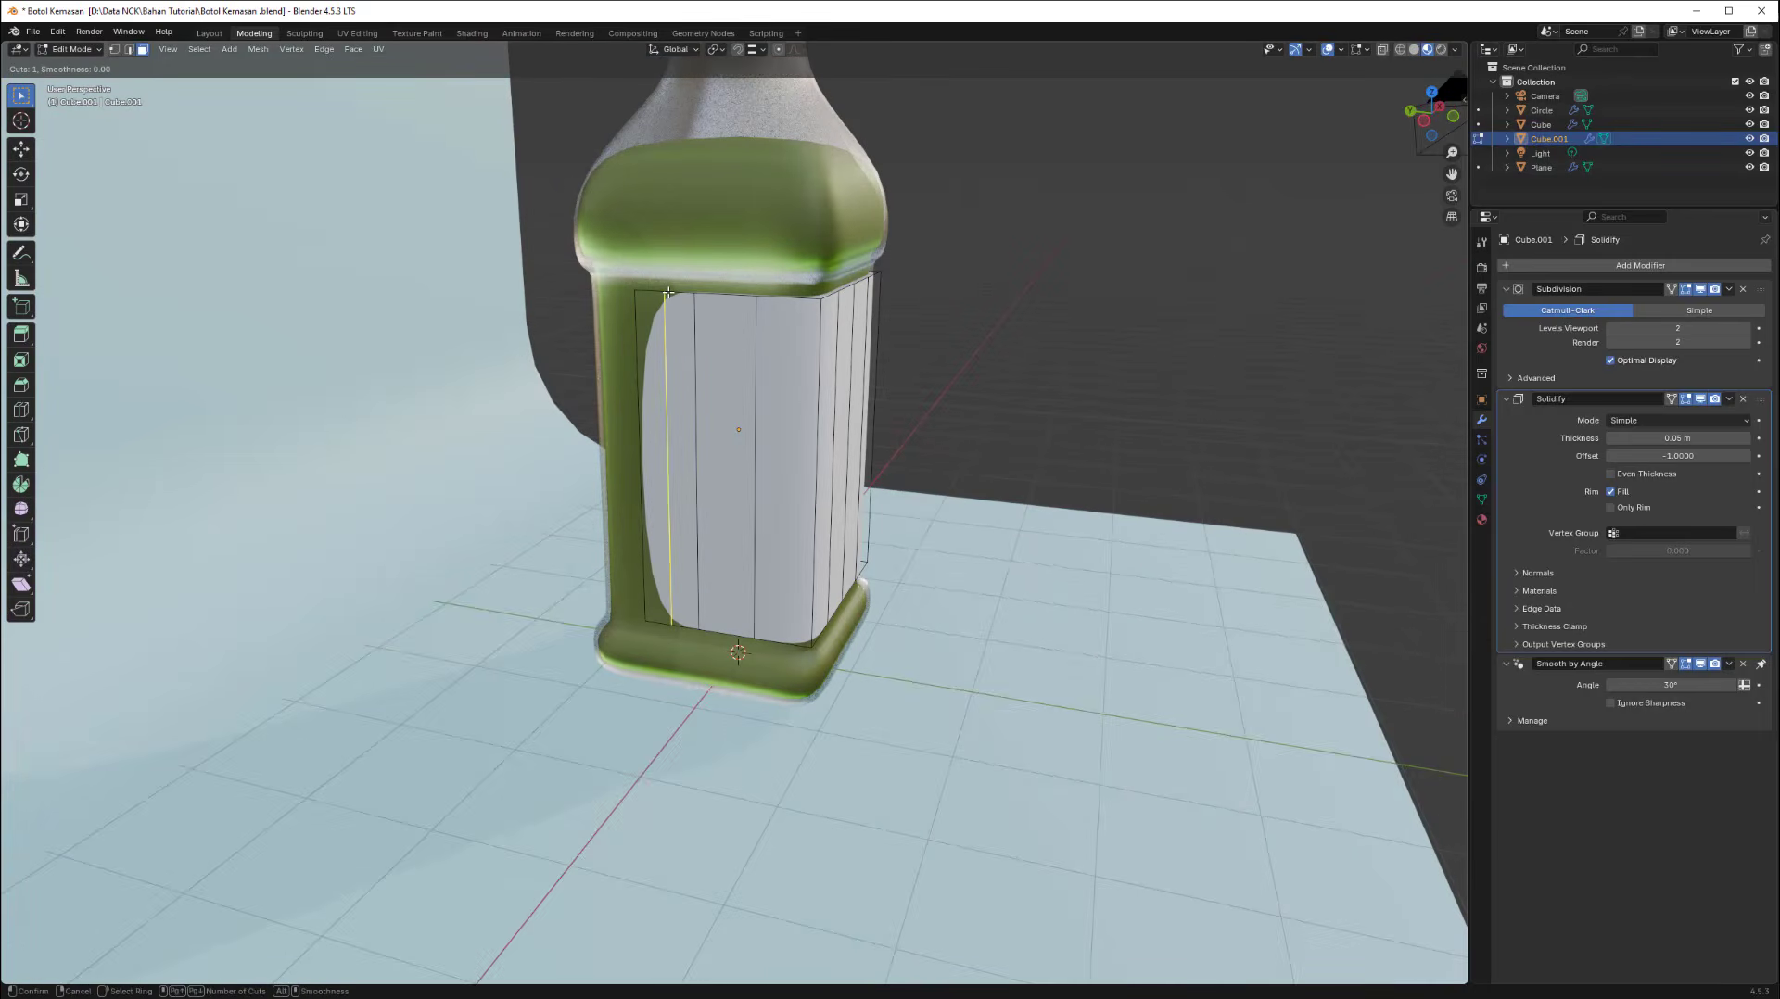
click(668, 292)
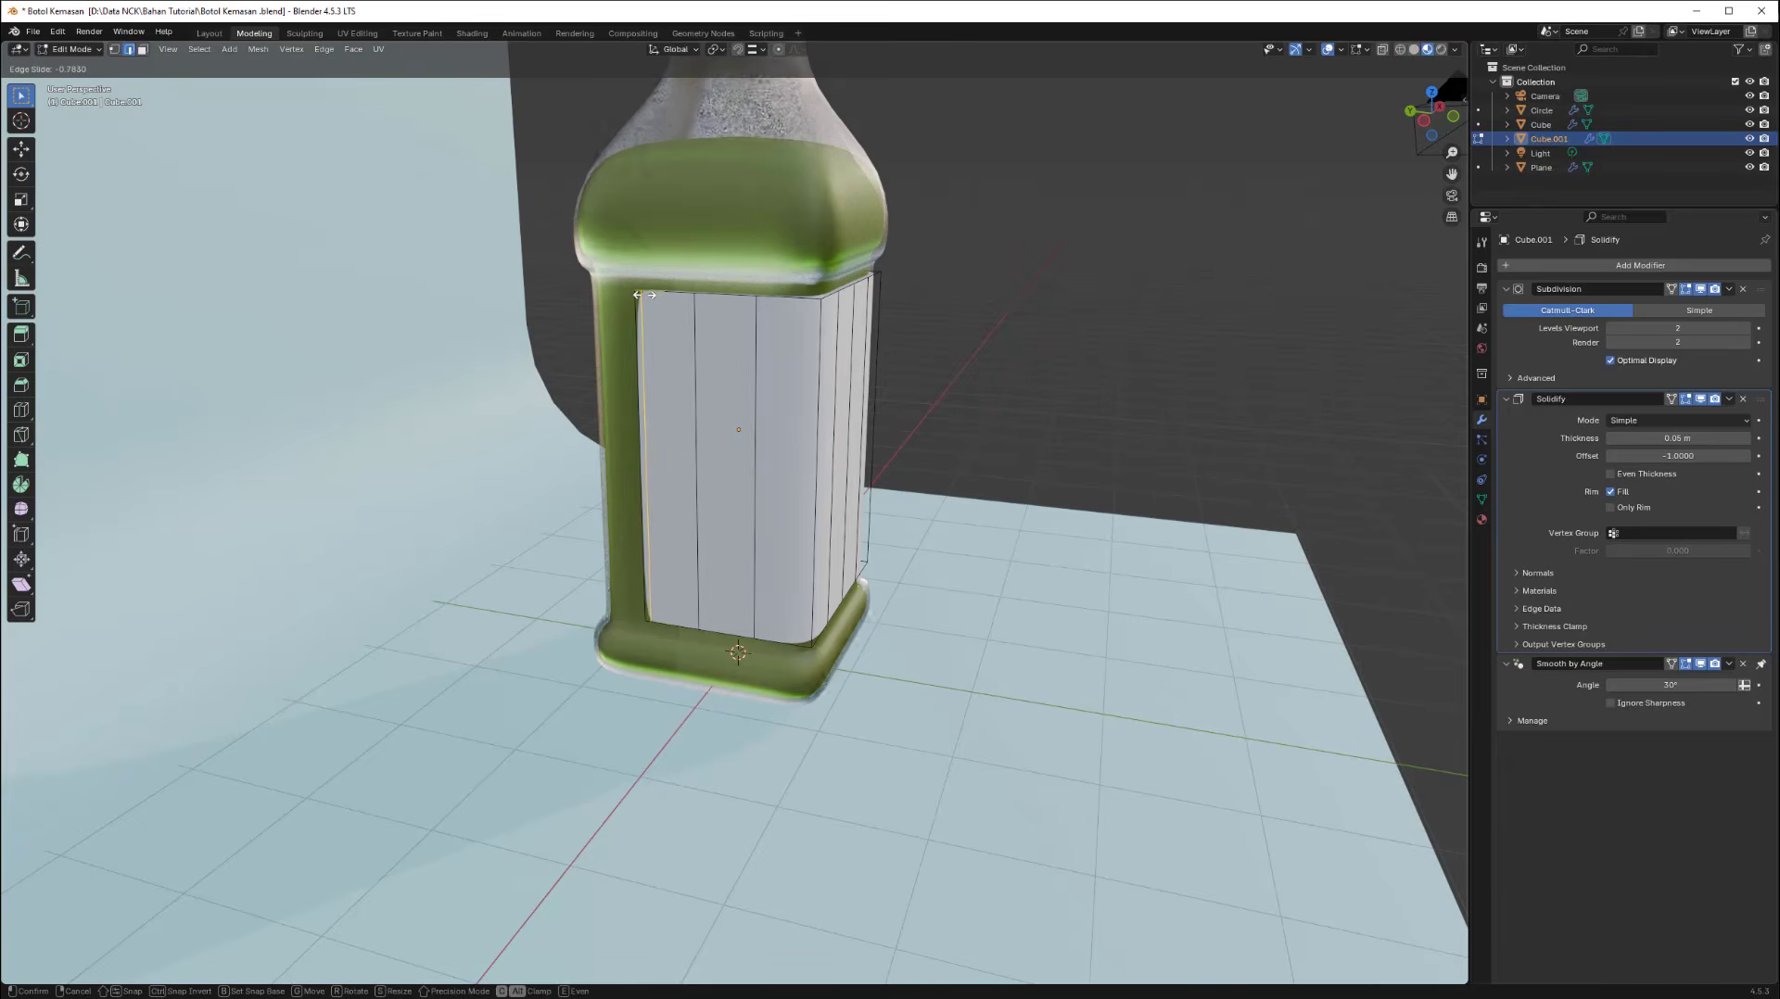
click(643, 294)
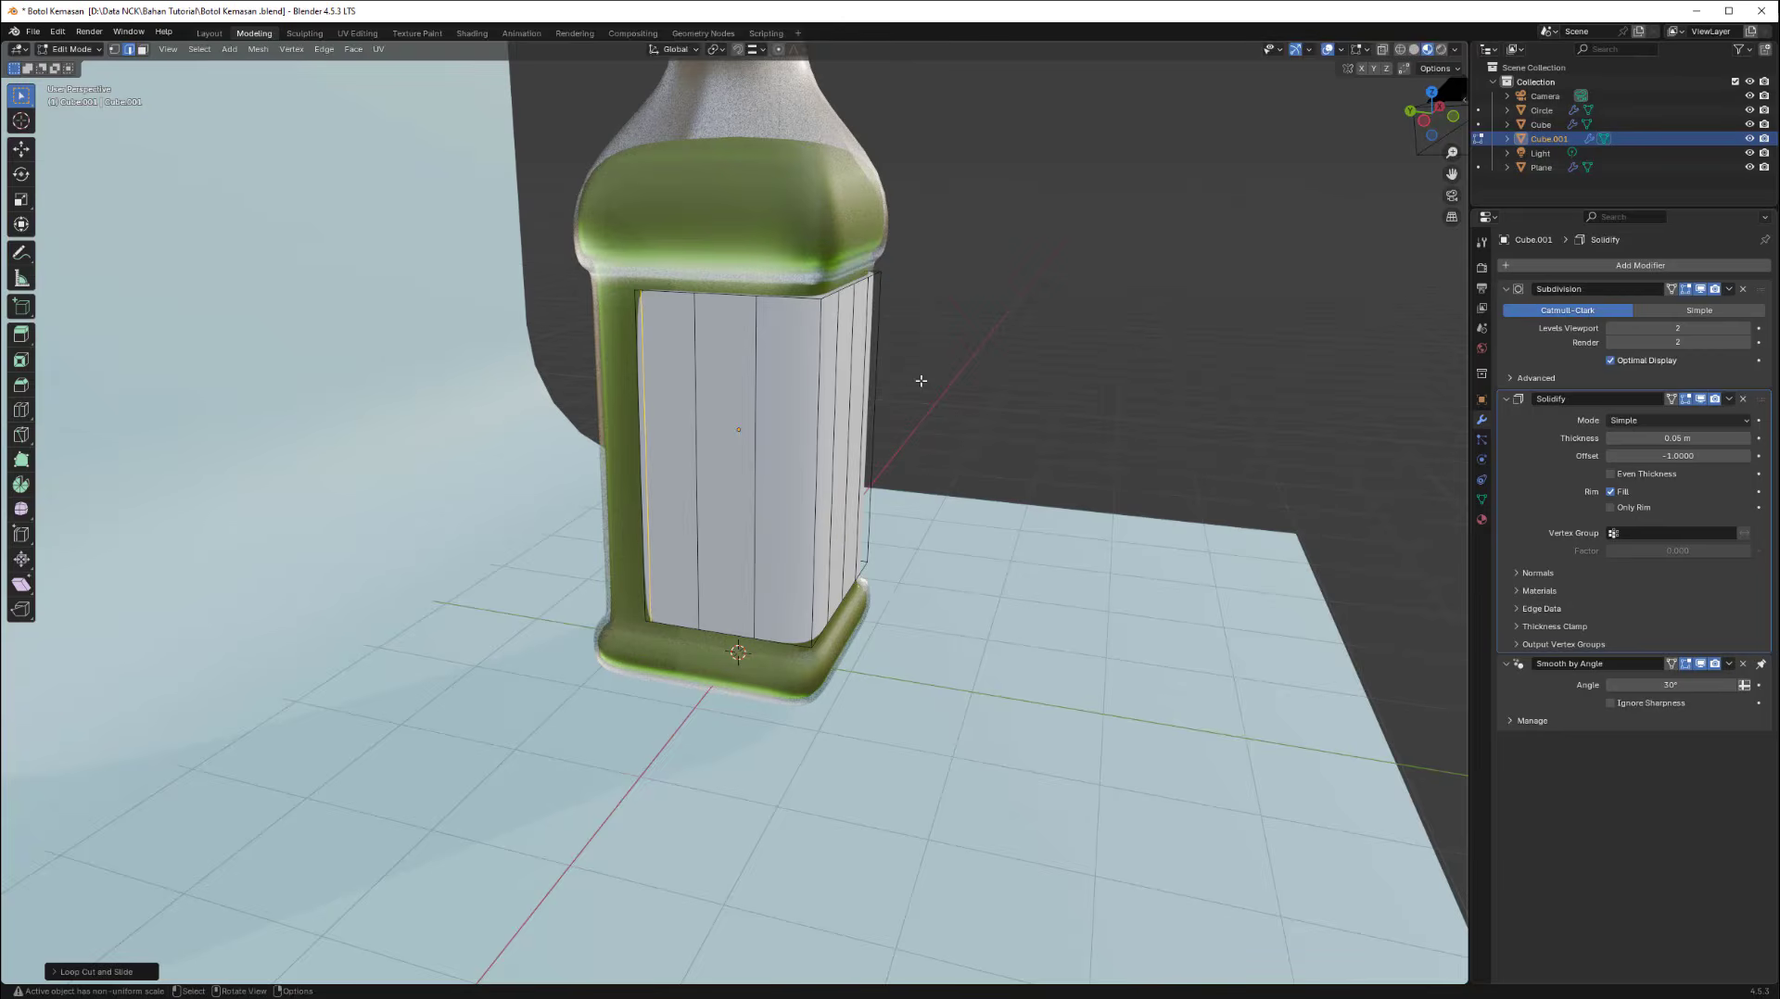
Add a vertical loop cut close to the label's opposite end edge and nudge it slightly.
middle_drag(920, 380, 746, 289)
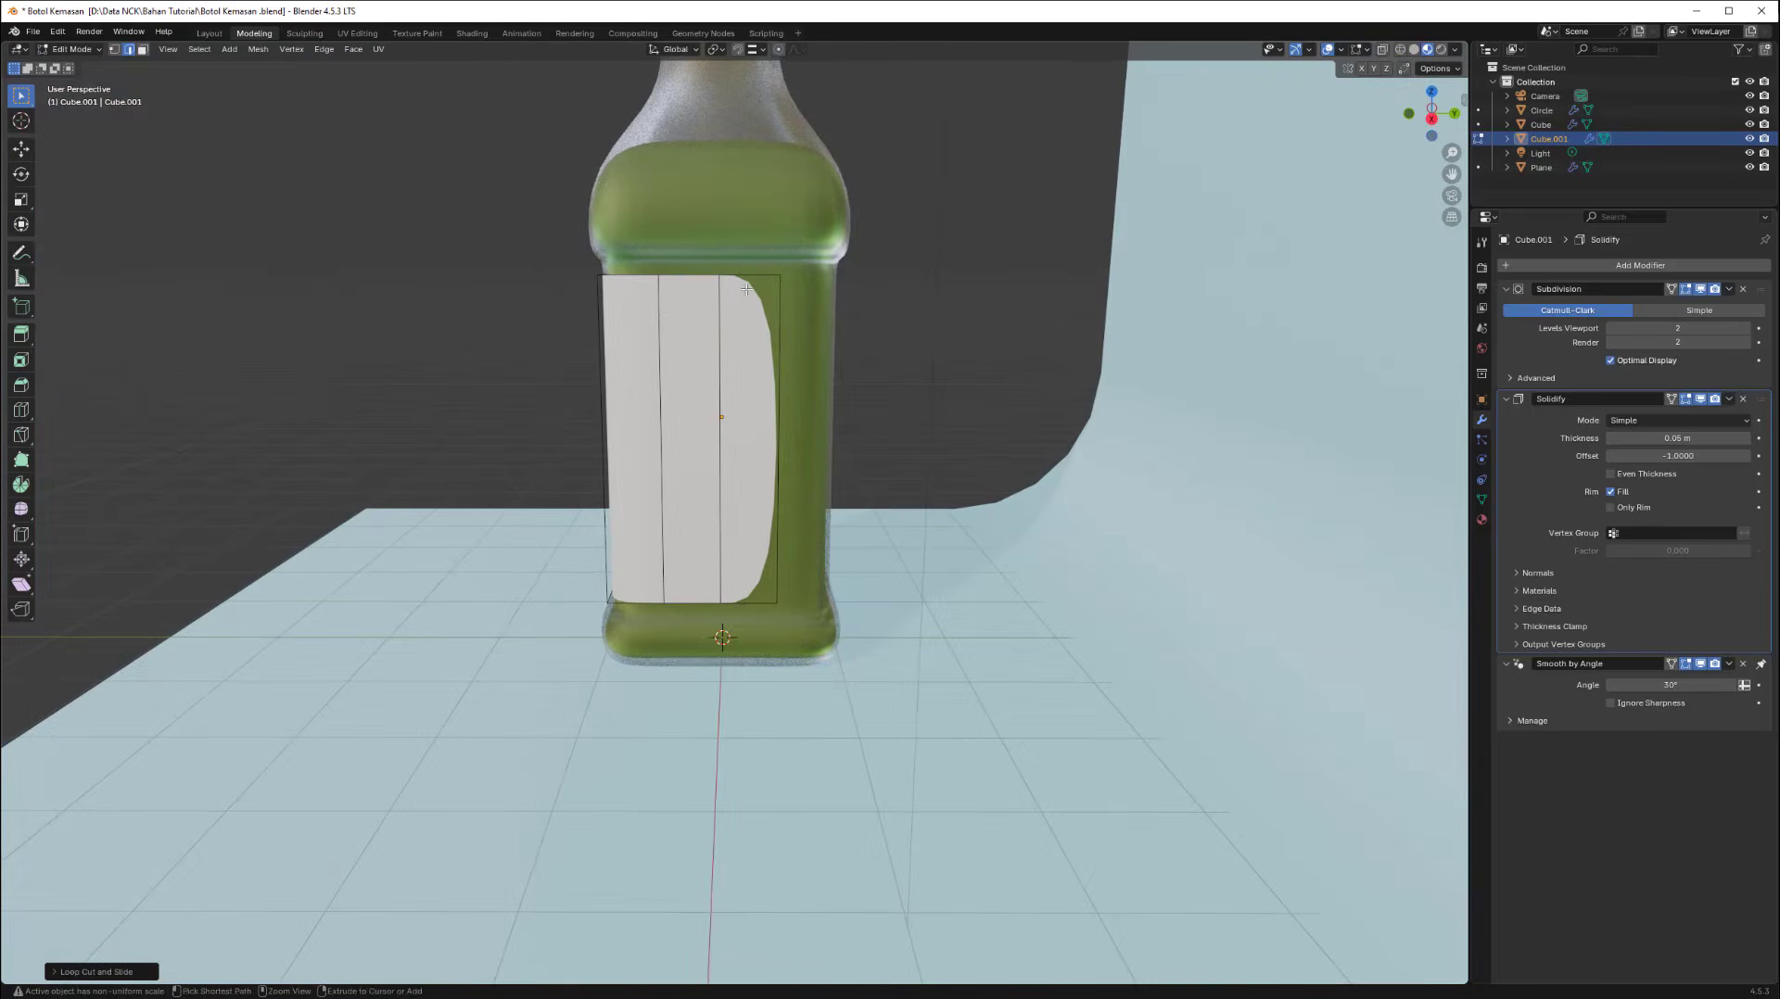
key(ctrl+z)
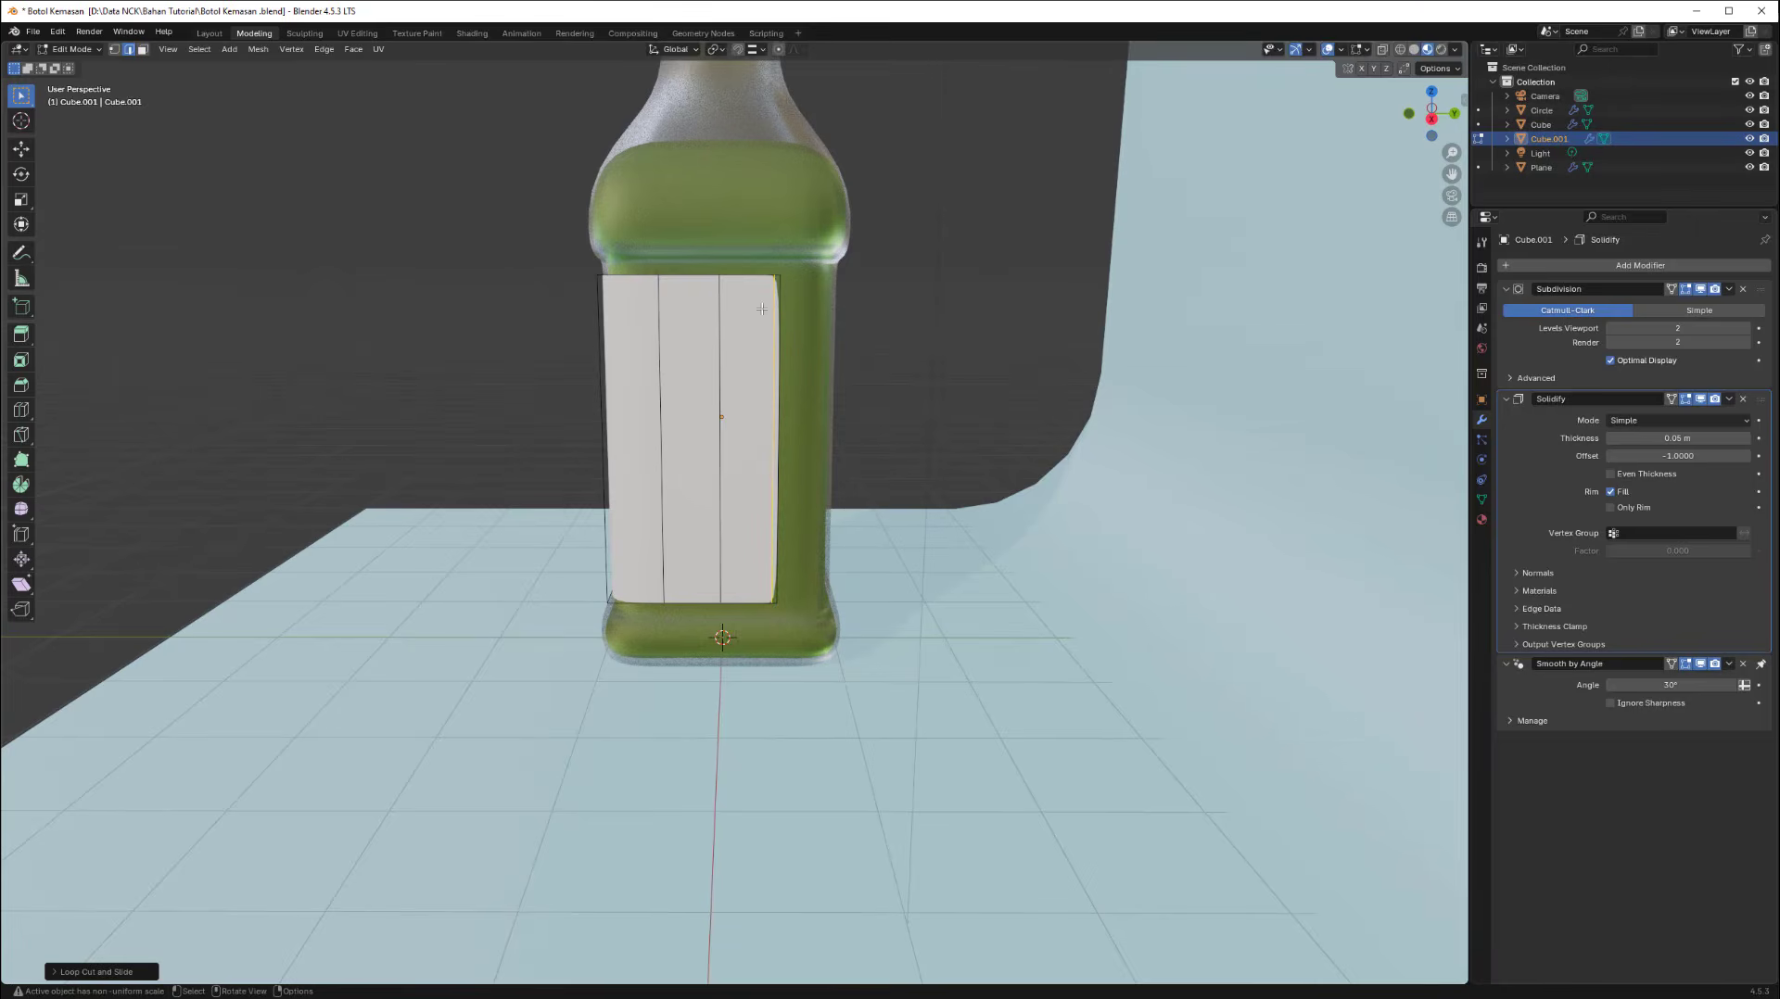
key(g)
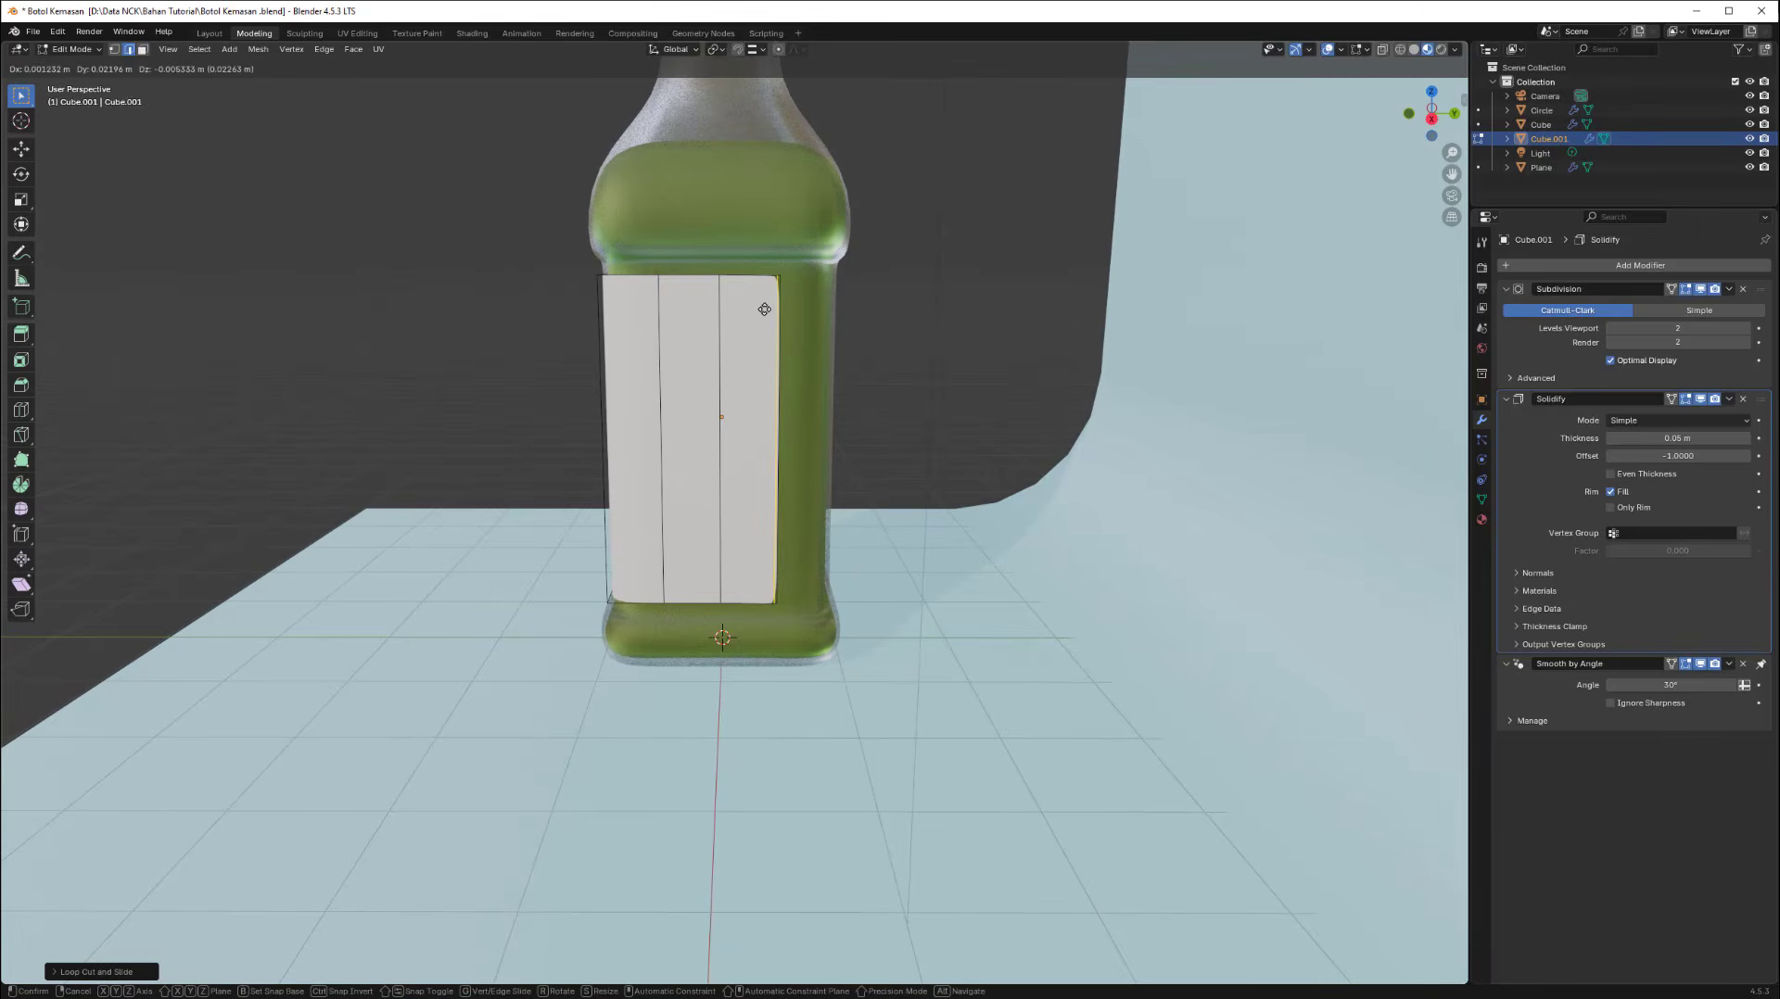
click(763, 309)
middle_drag(764, 309, 711, 348)
Add two horizontal loop cuts around the label, scale them about 2.9 along Z toward its upper and lower edges, and leave Edit Mode.
key(ctrl+r)
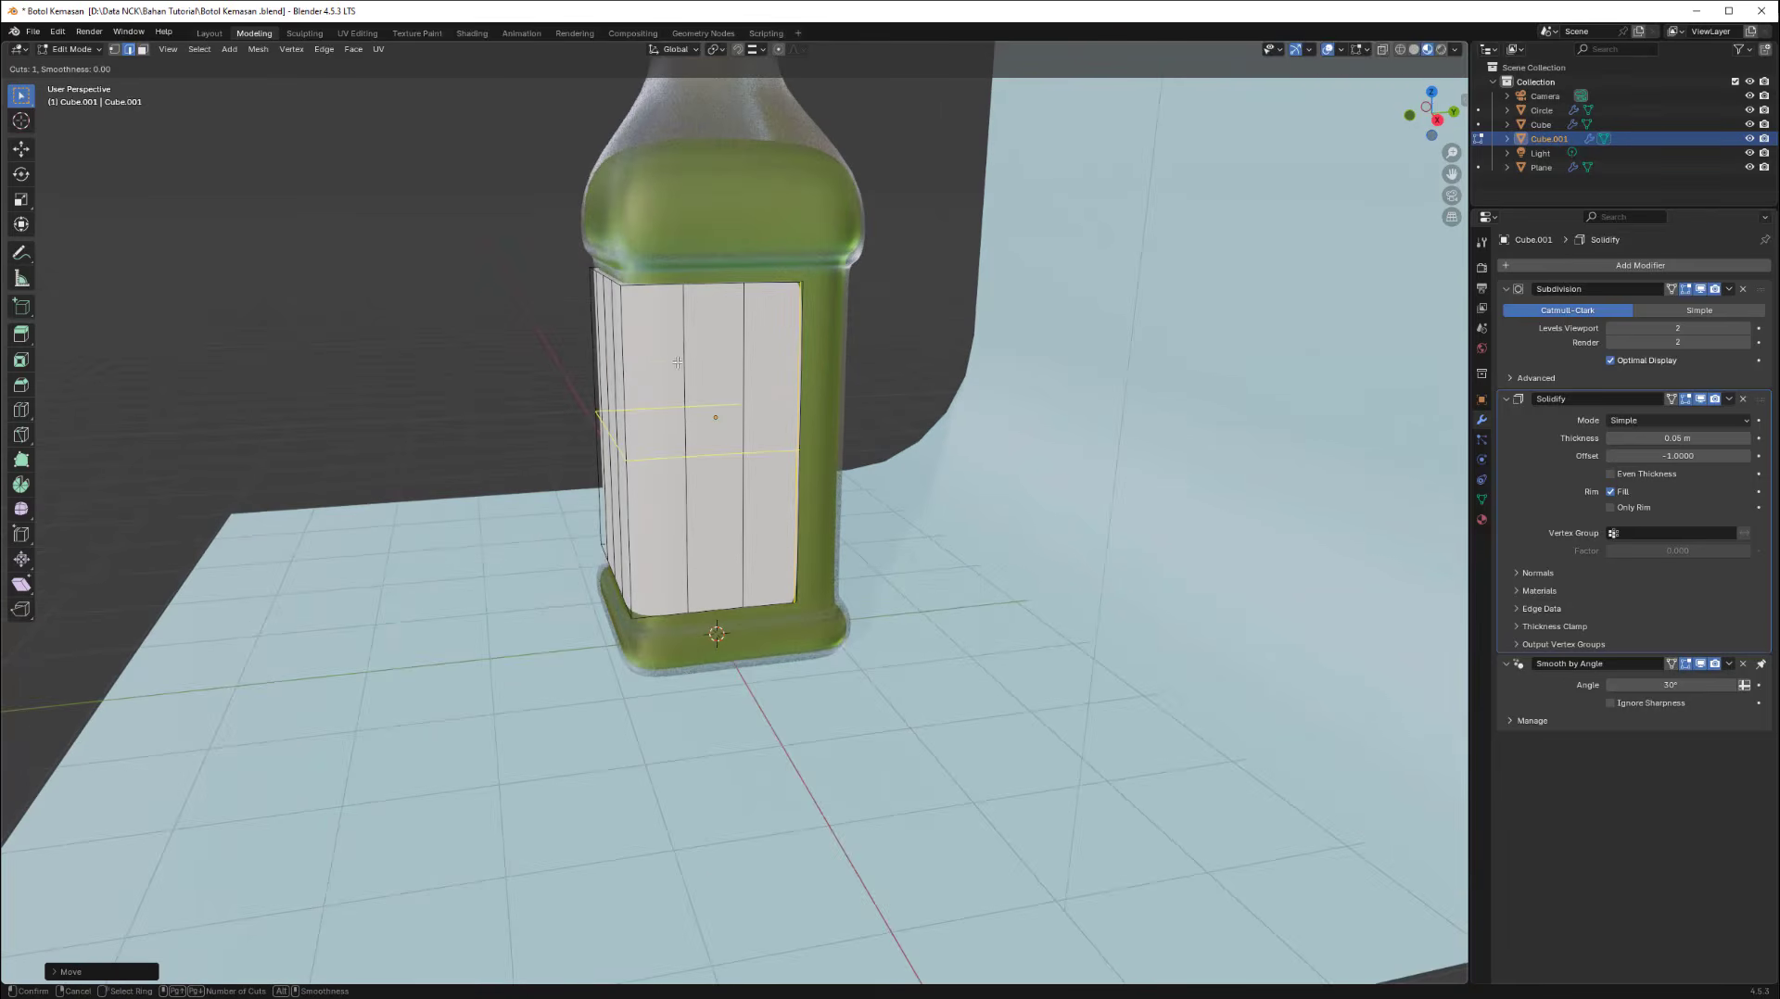
click(677, 363)
right_click(678, 363)
key(s)
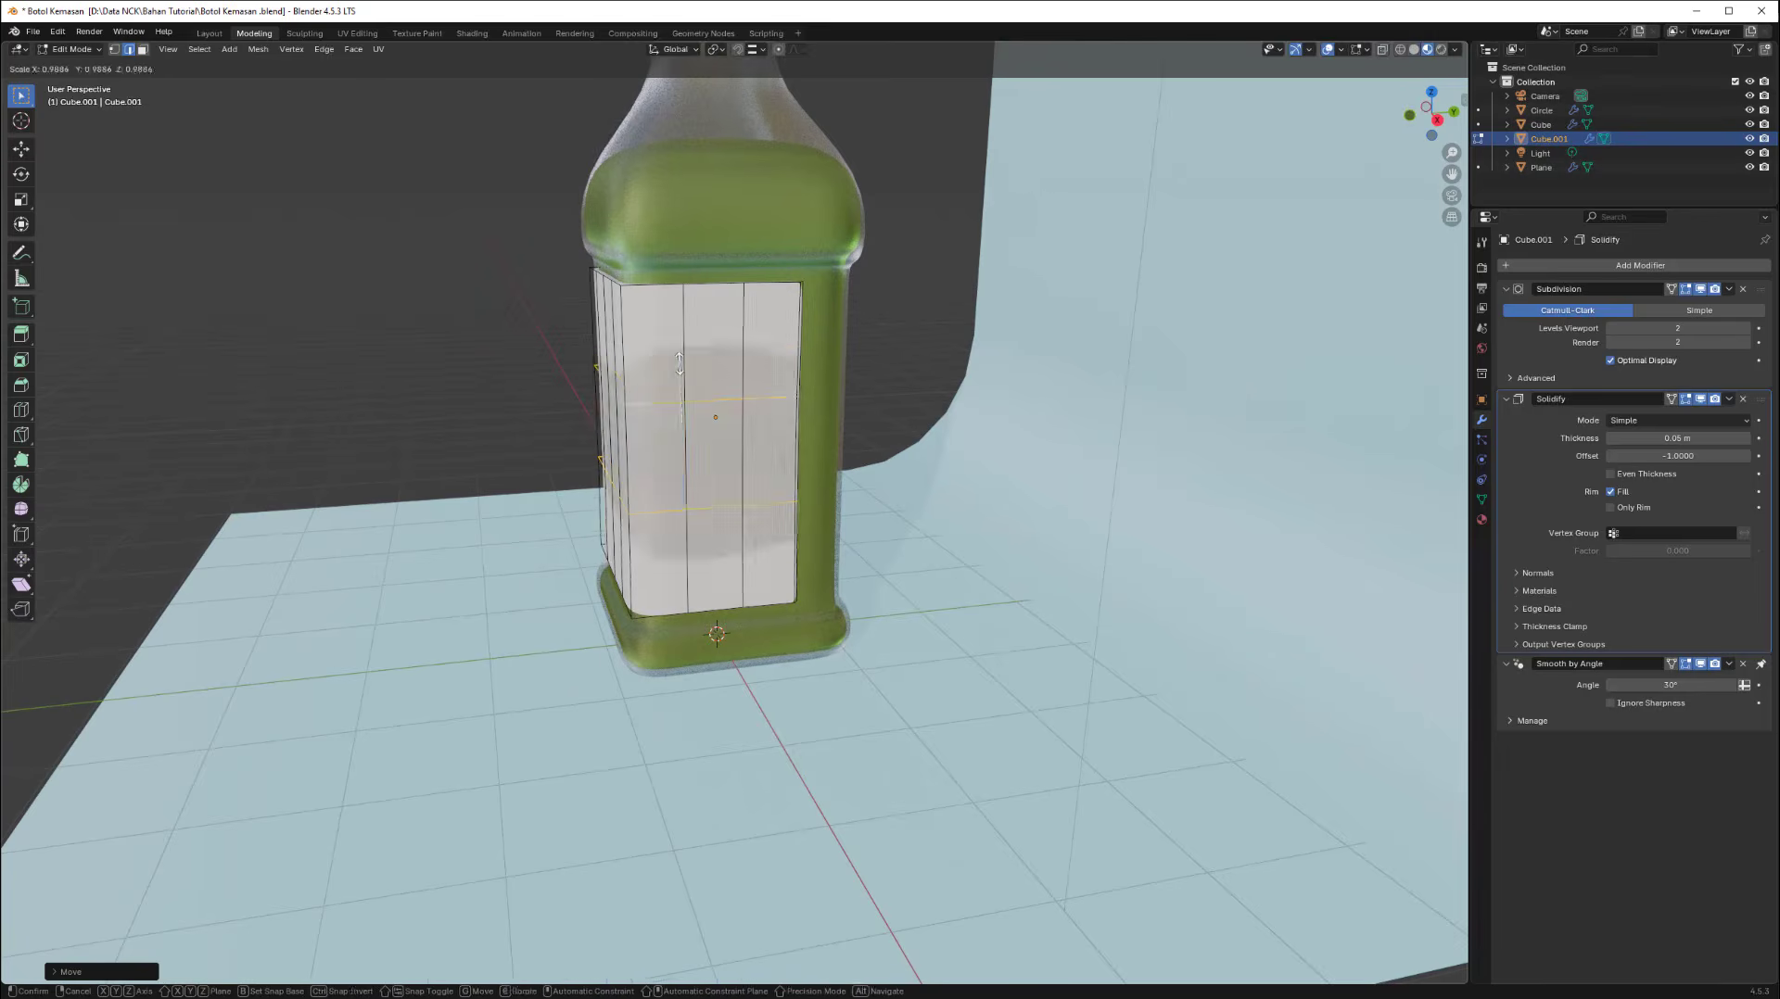
key(z)
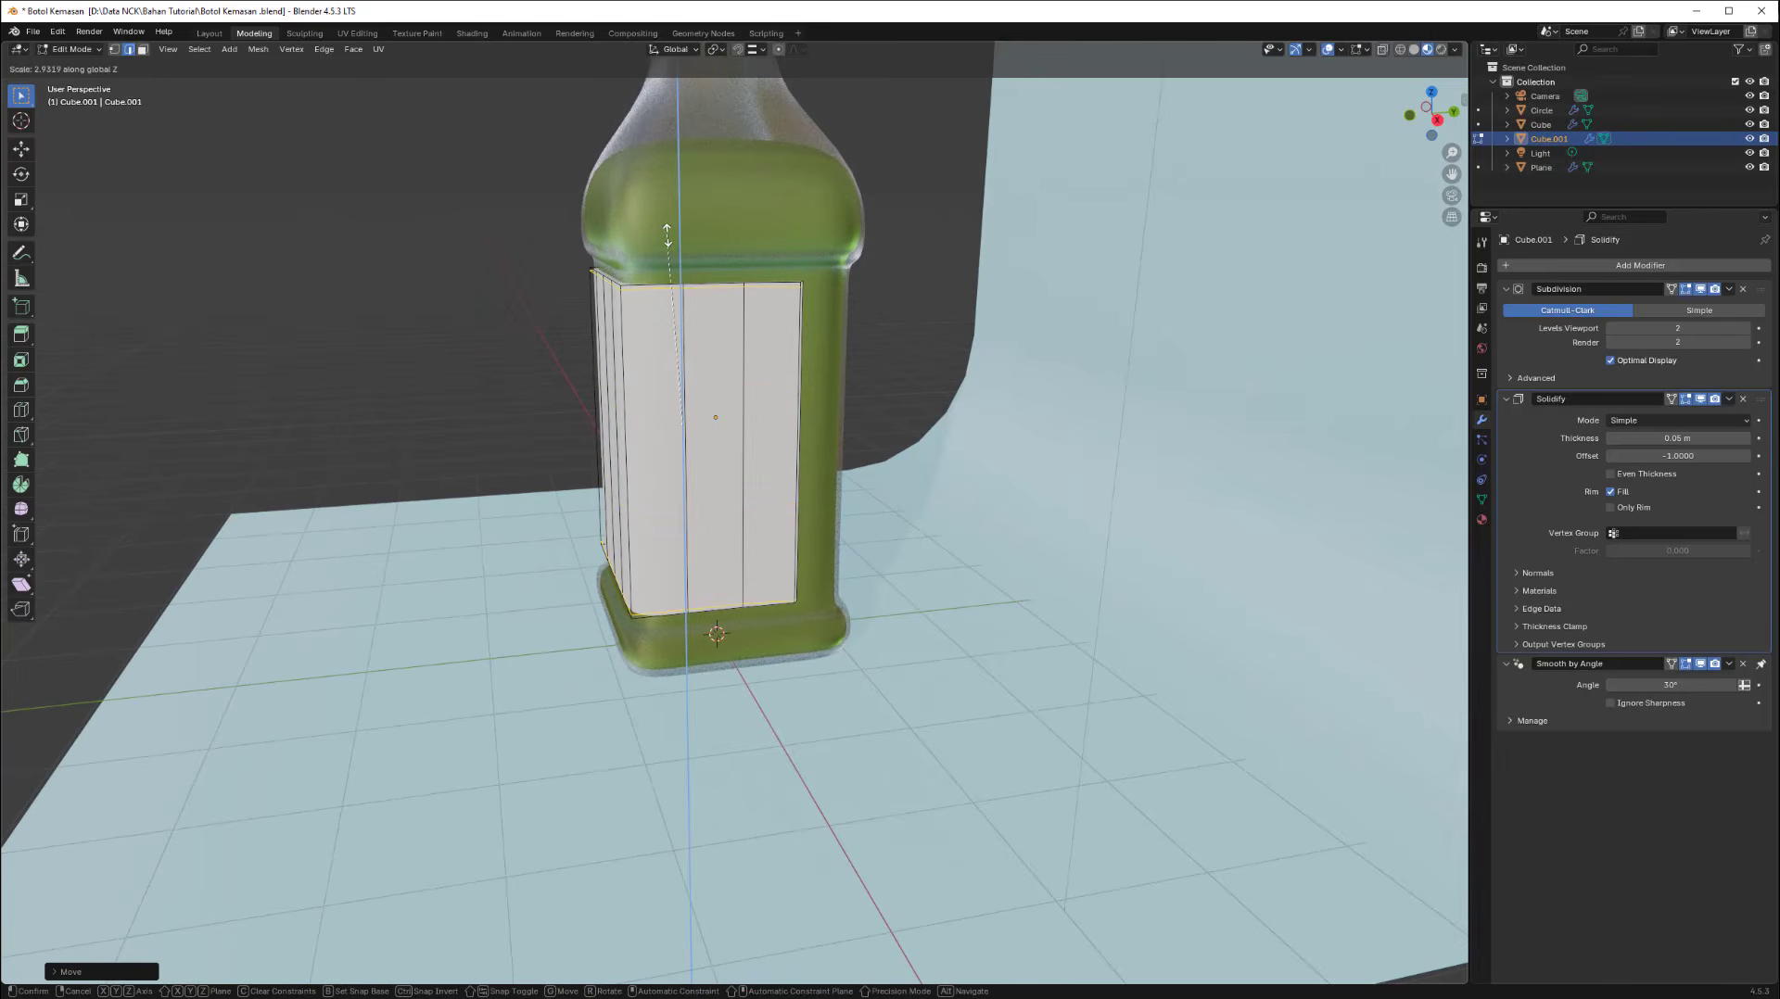
right_click(666, 235)
scroll(667, 235, down, 3)
middle_drag(667, 235, 773, 416)
scroll(836, 370, up, 5)
key(Tab)
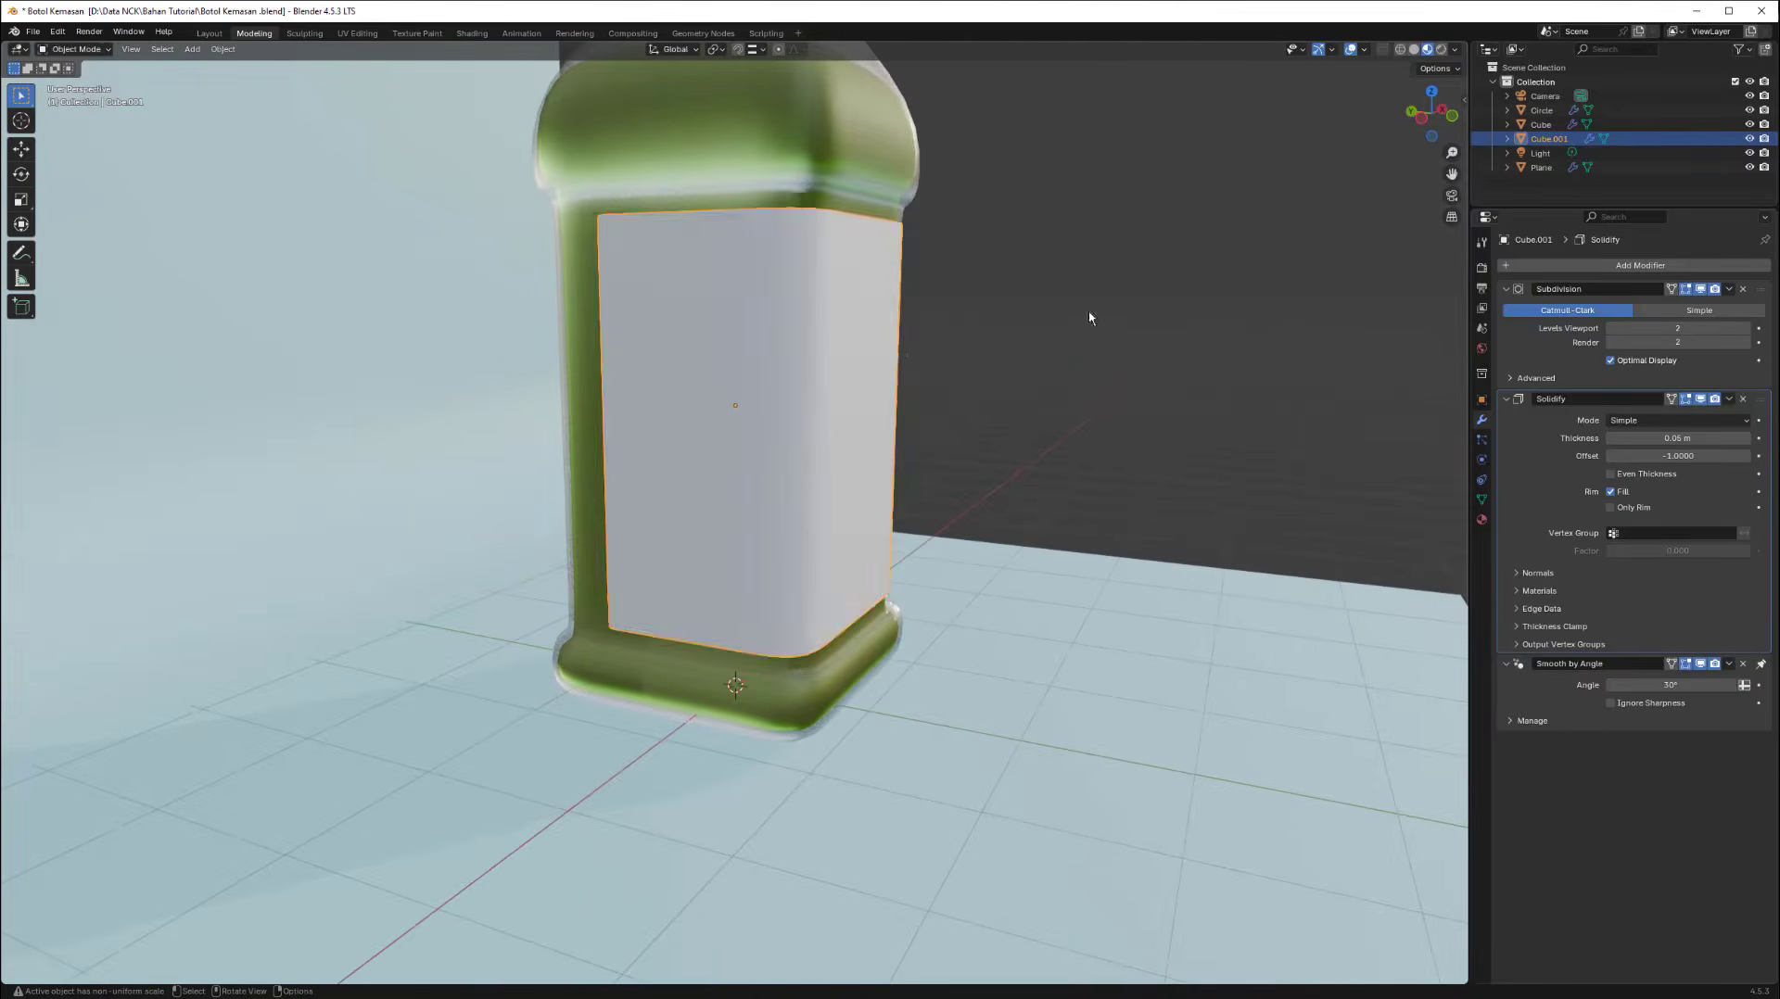
Switch to the UV Editing workspace with the label as the selected object.
middle_drag(1088, 317, 851, 309)
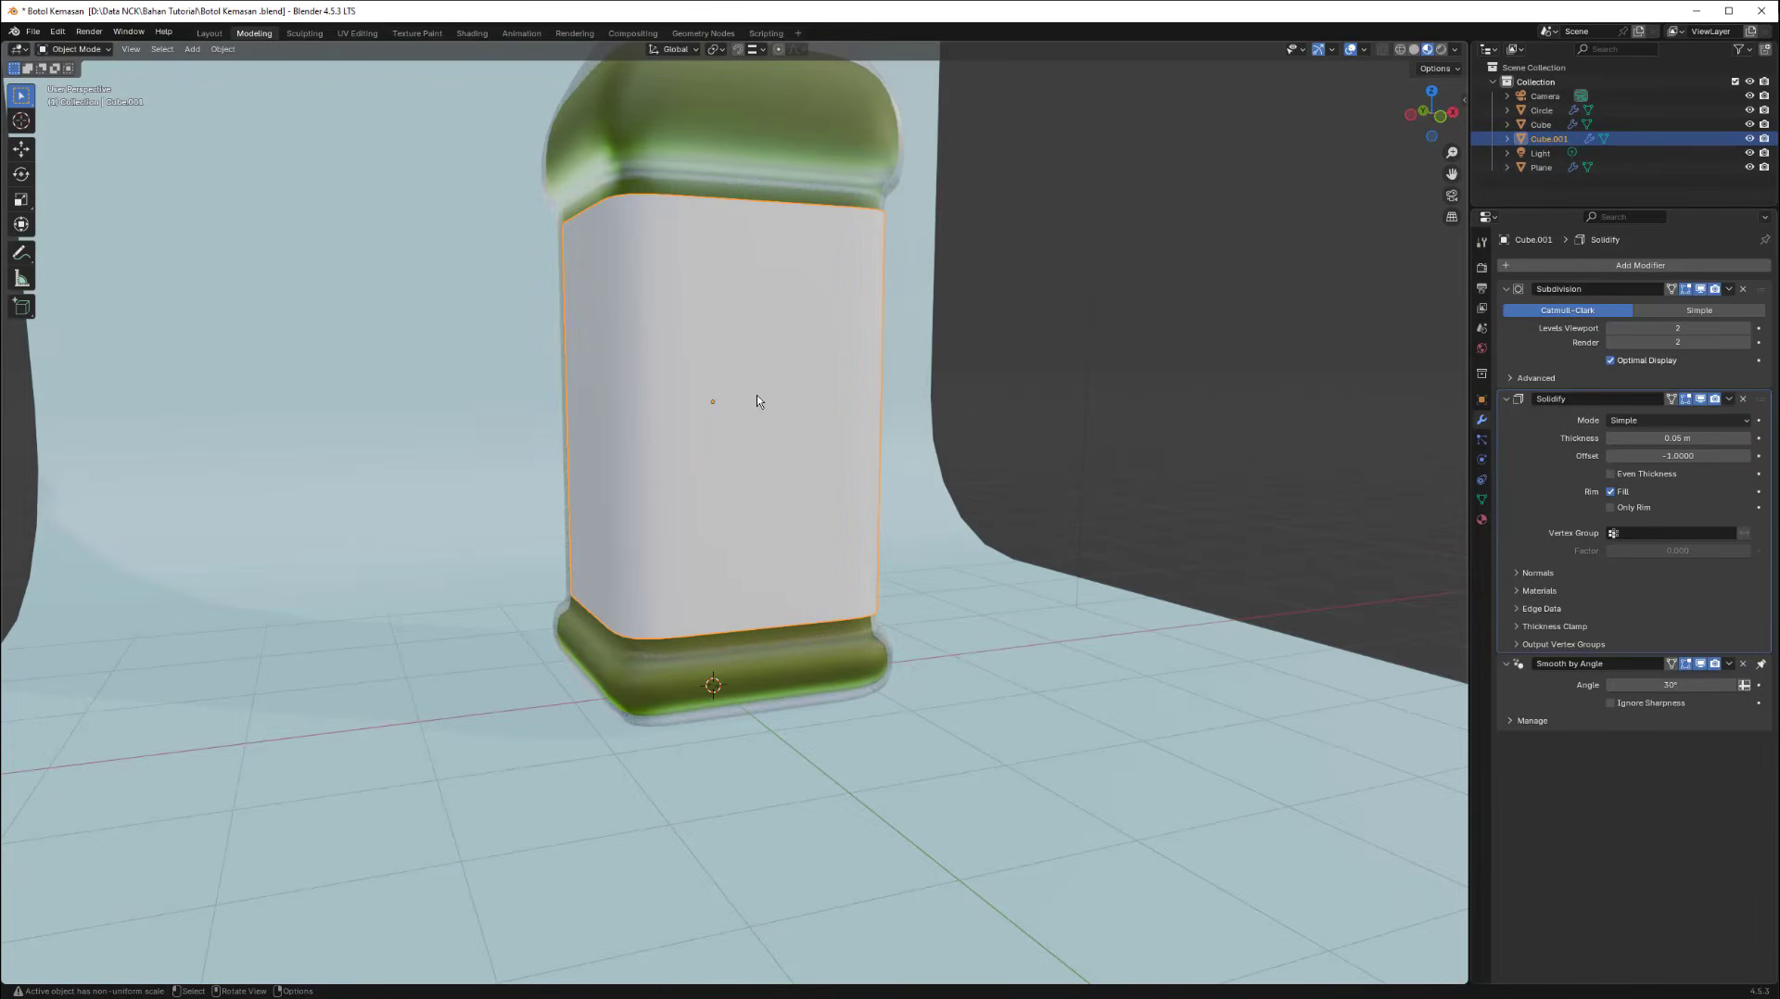
middle_drag(741, 357, 764, 372)
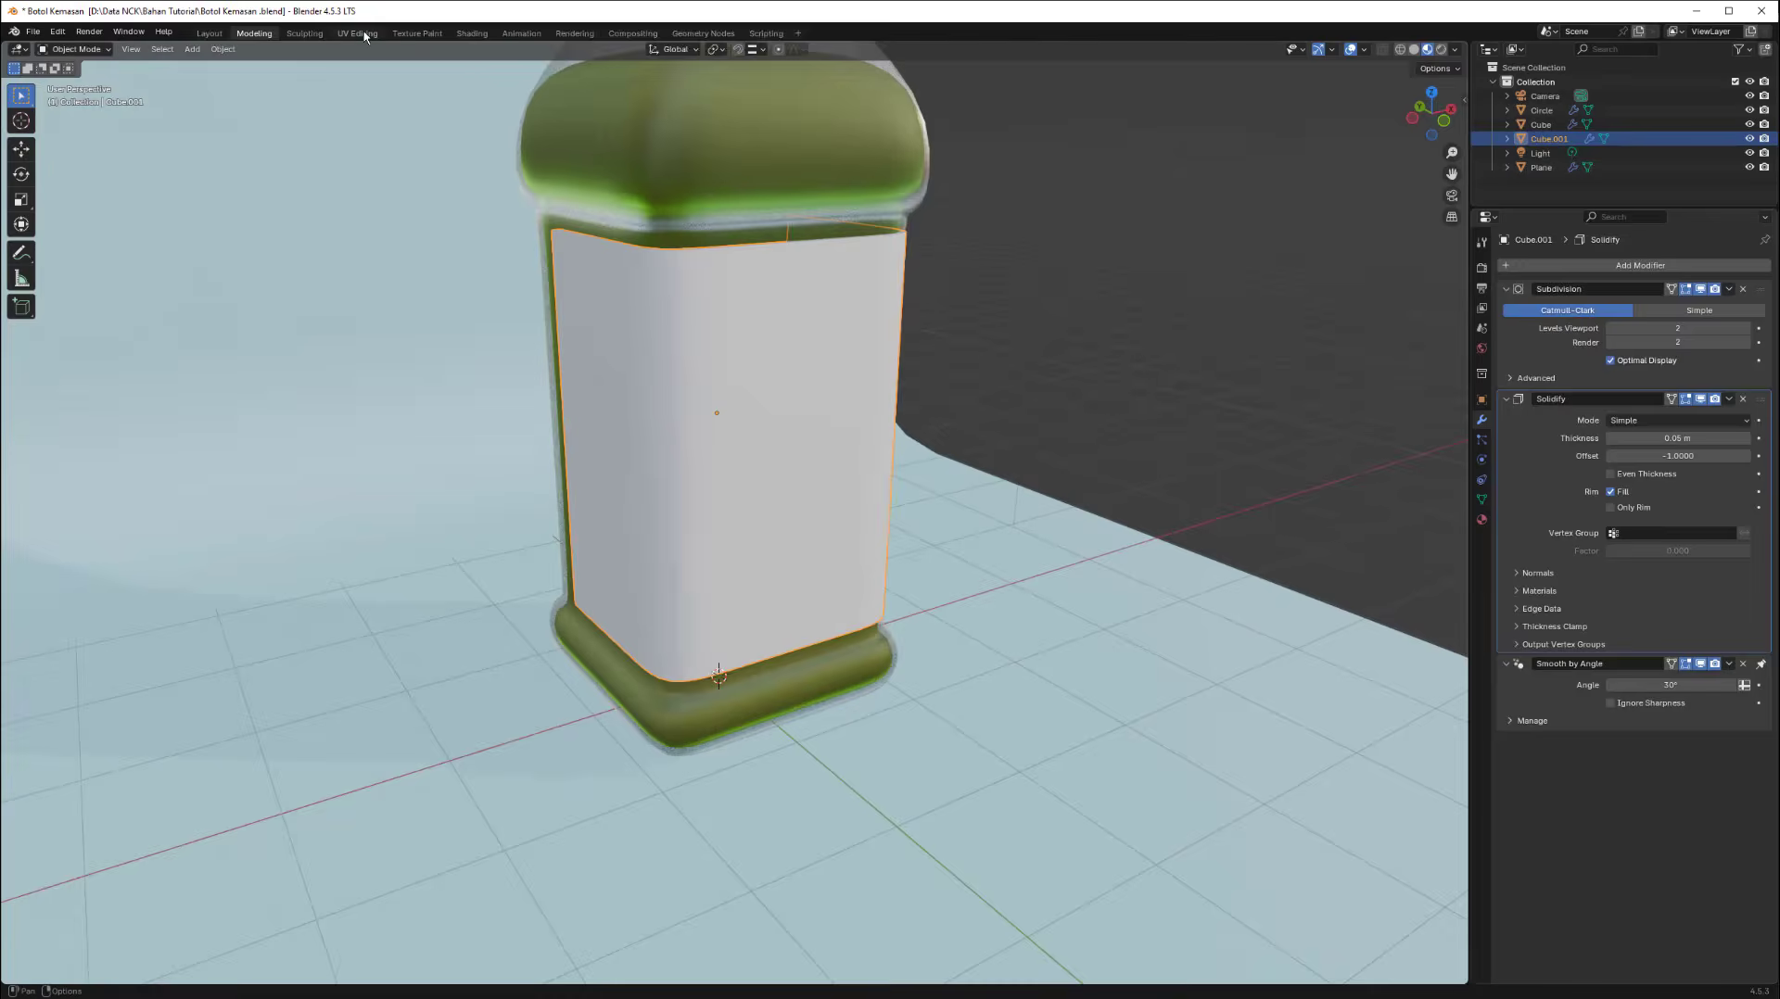
click(357, 33)
middle_drag(1107, 484, 1088, 447)
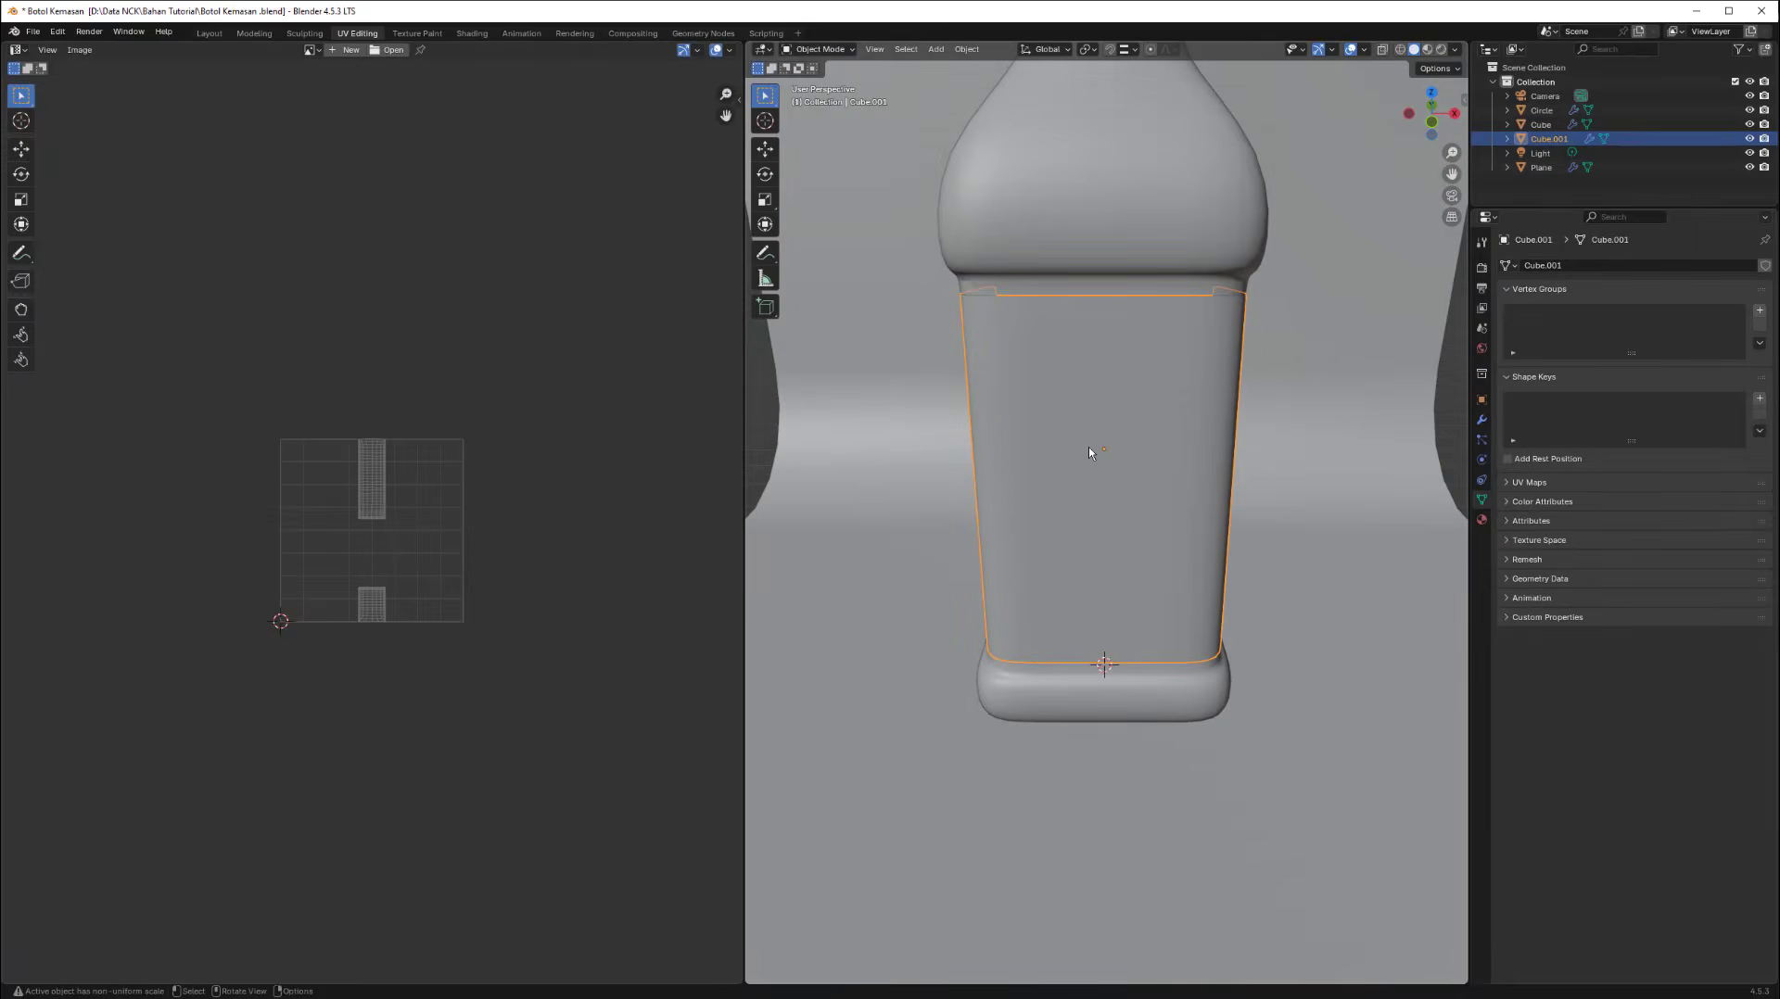
Select the label's whole mesh in Edit Mode and unwrap it with the Angle Based method.
key(Tab)
key(a)
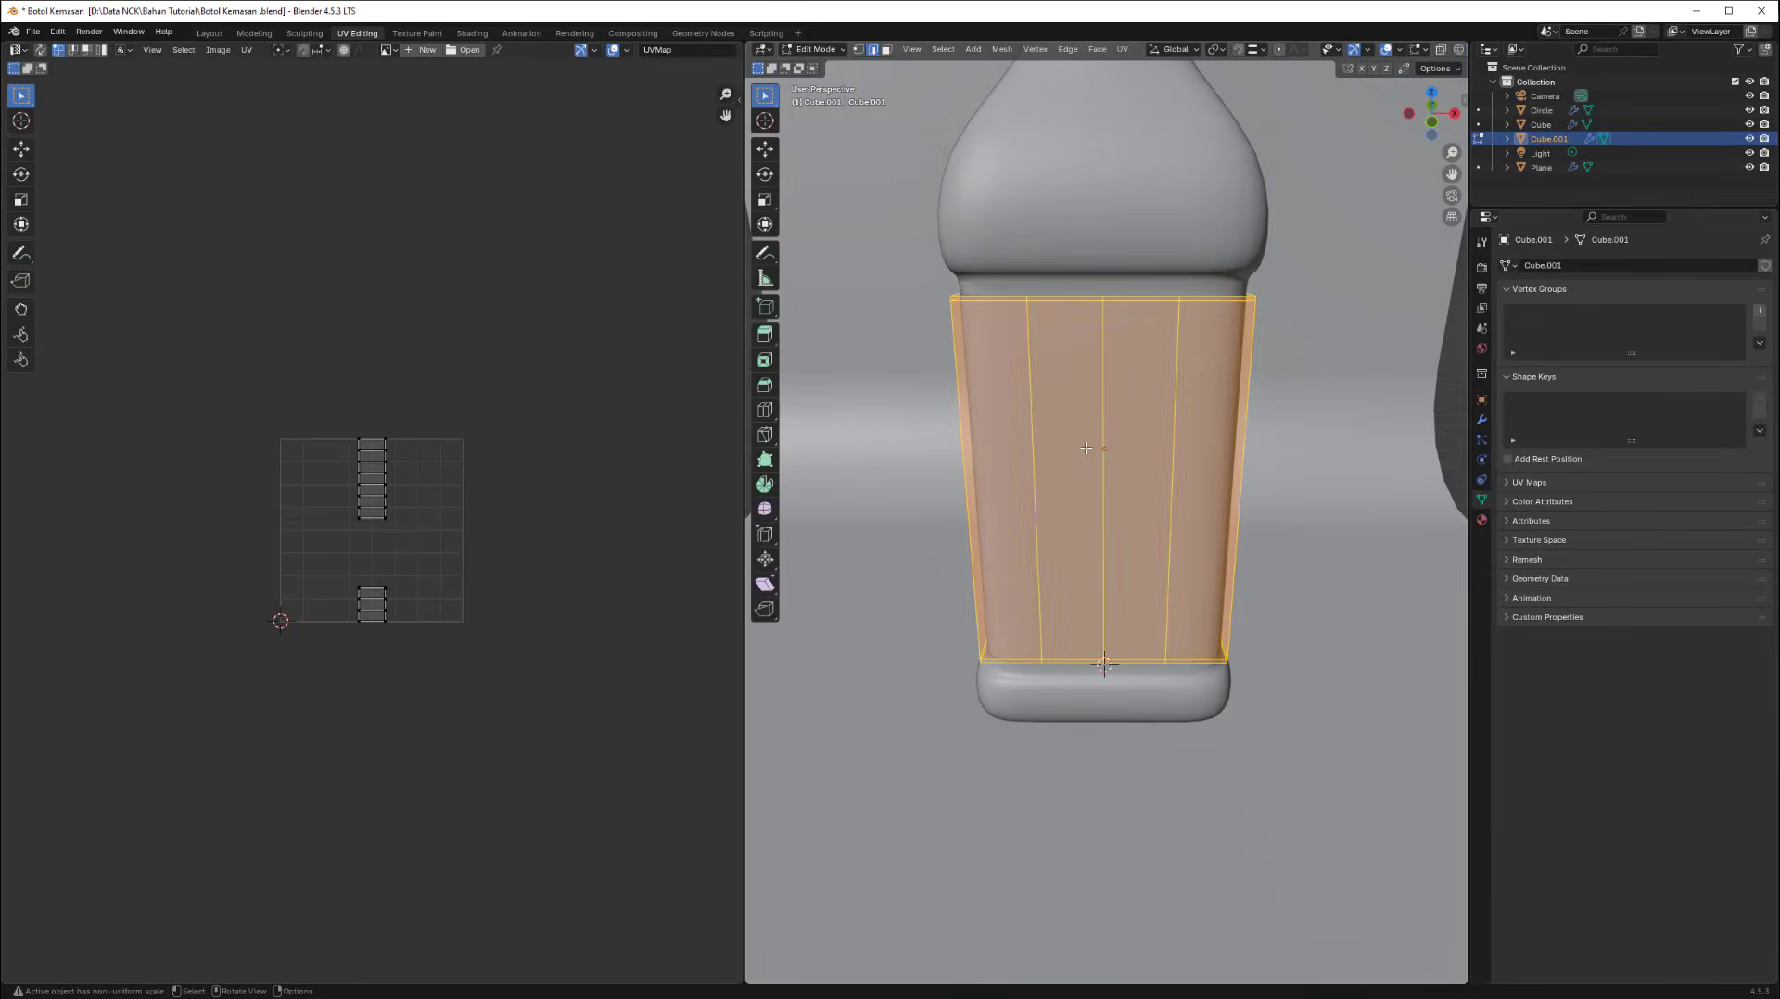
key(u)
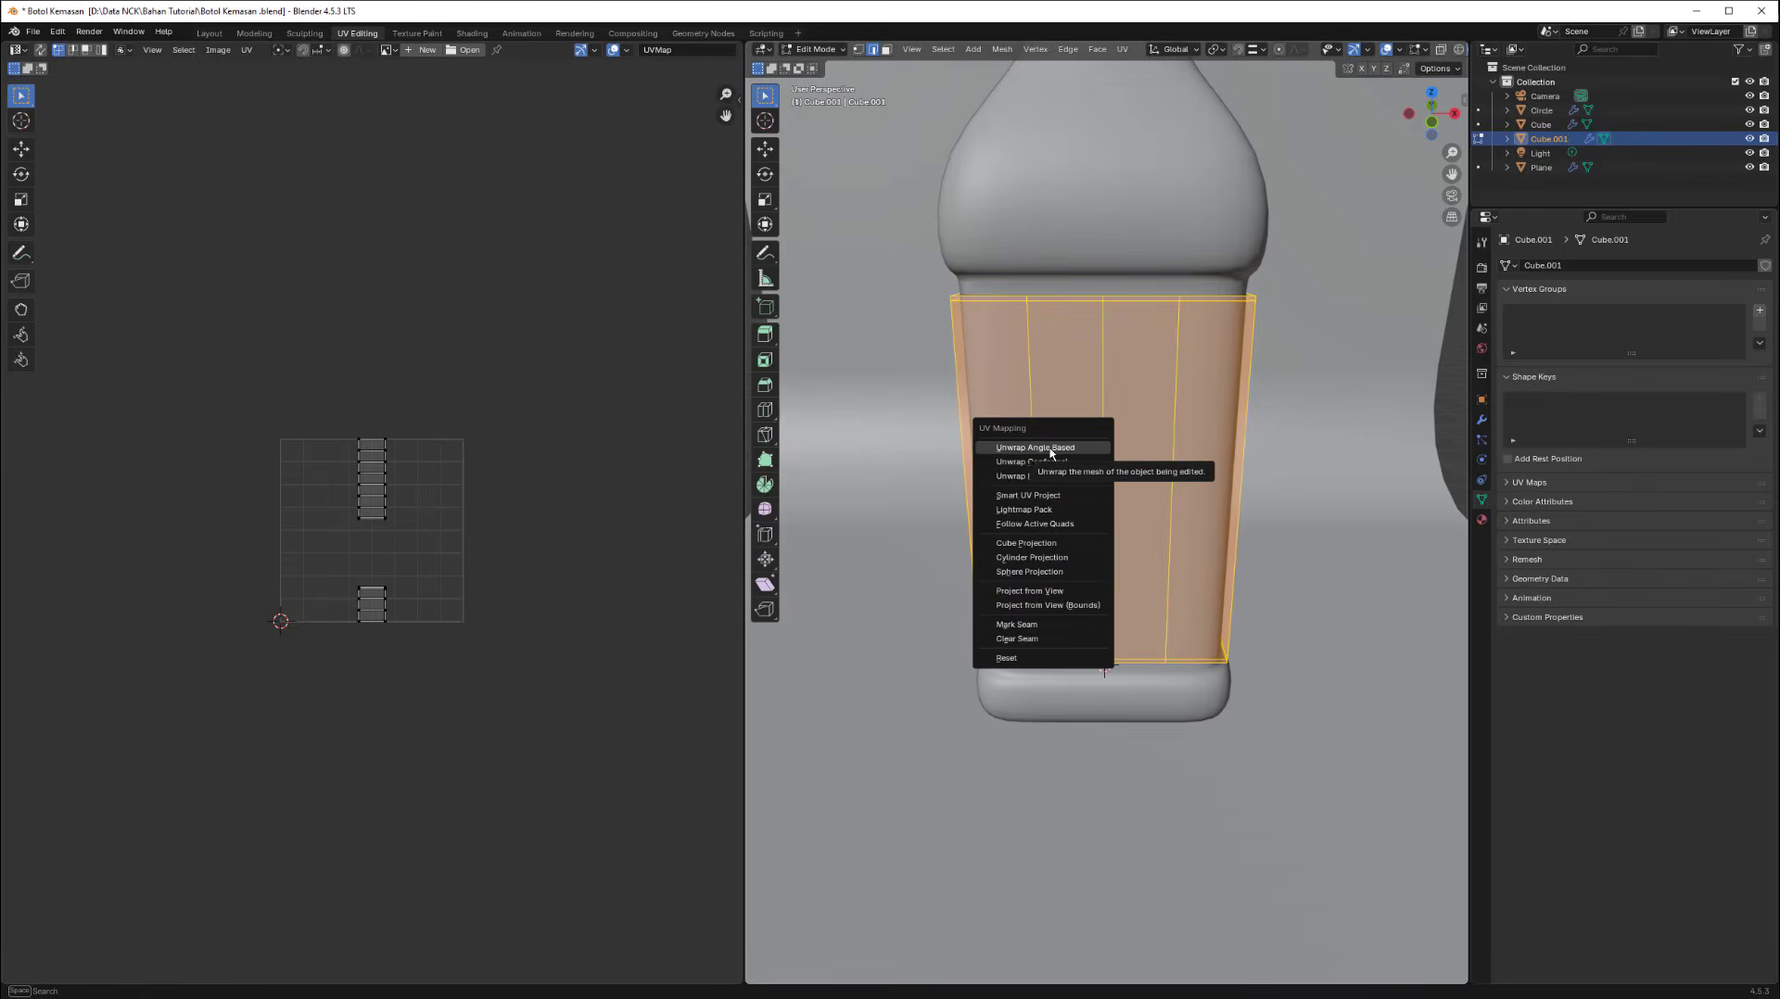
click(1050, 449)
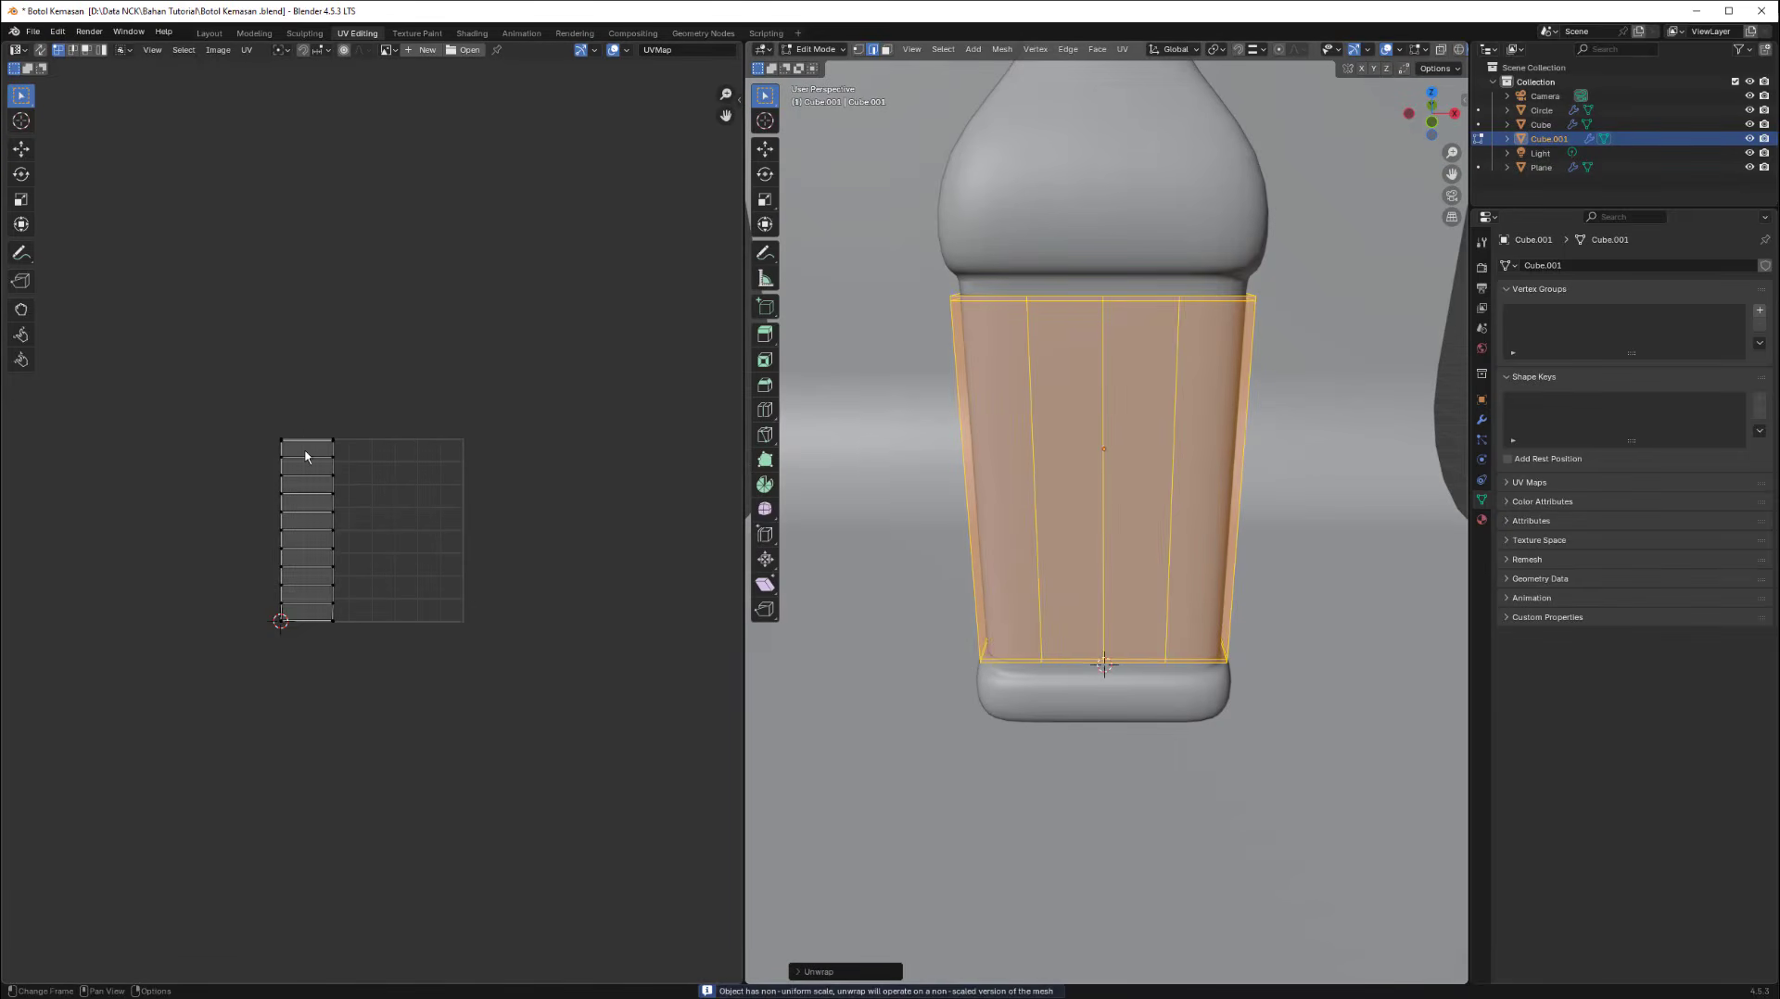
Select the label's entire UV island and rotate it 90° so the strip lies horizontally.
scroll(306, 456, up, 1)
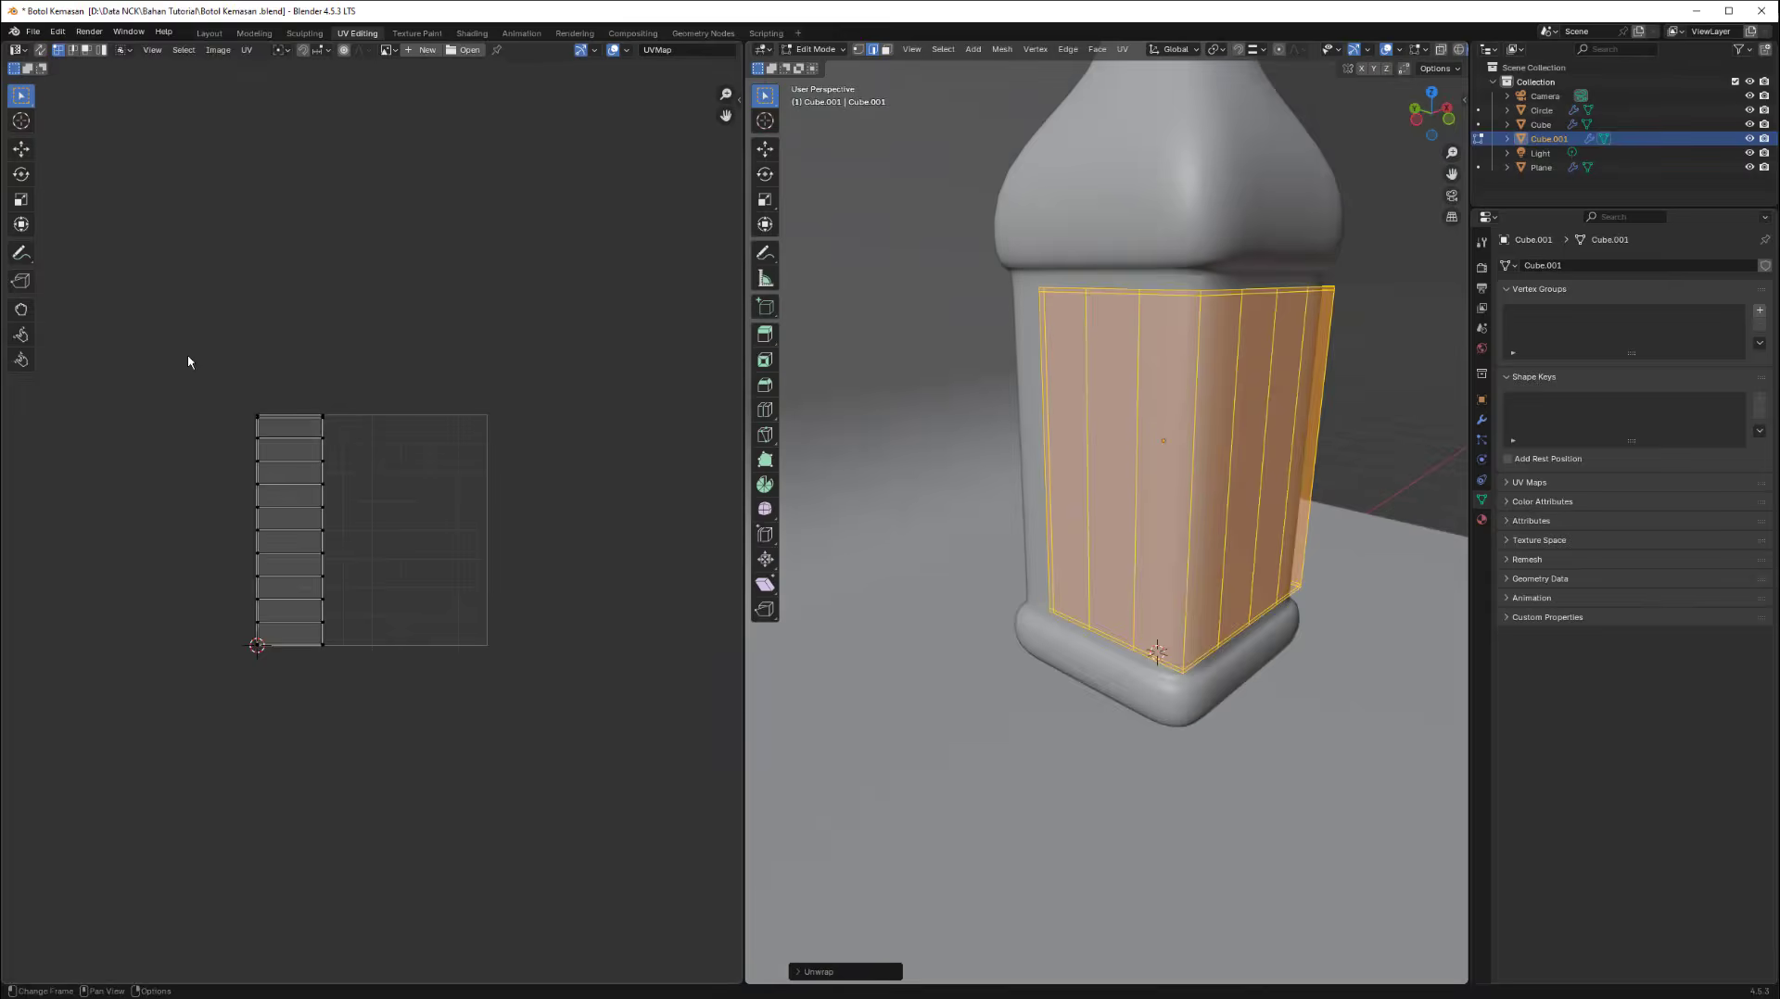
drag(188, 353, 391, 687)
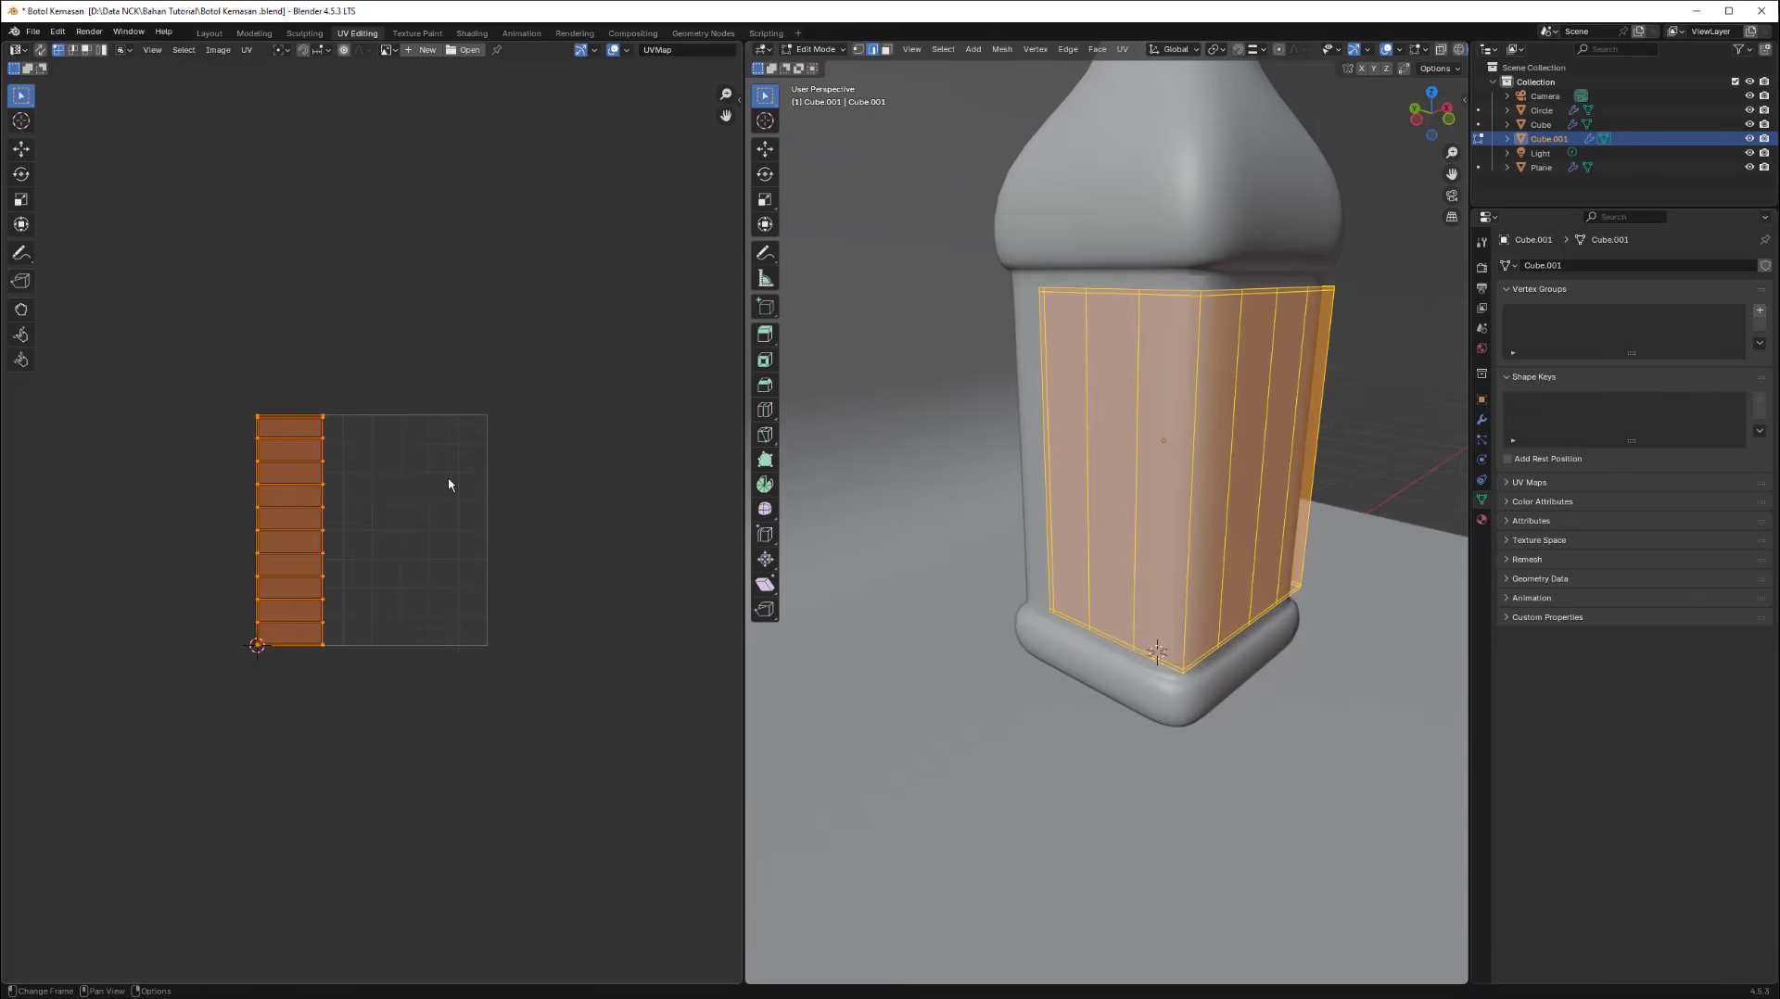
key(r)
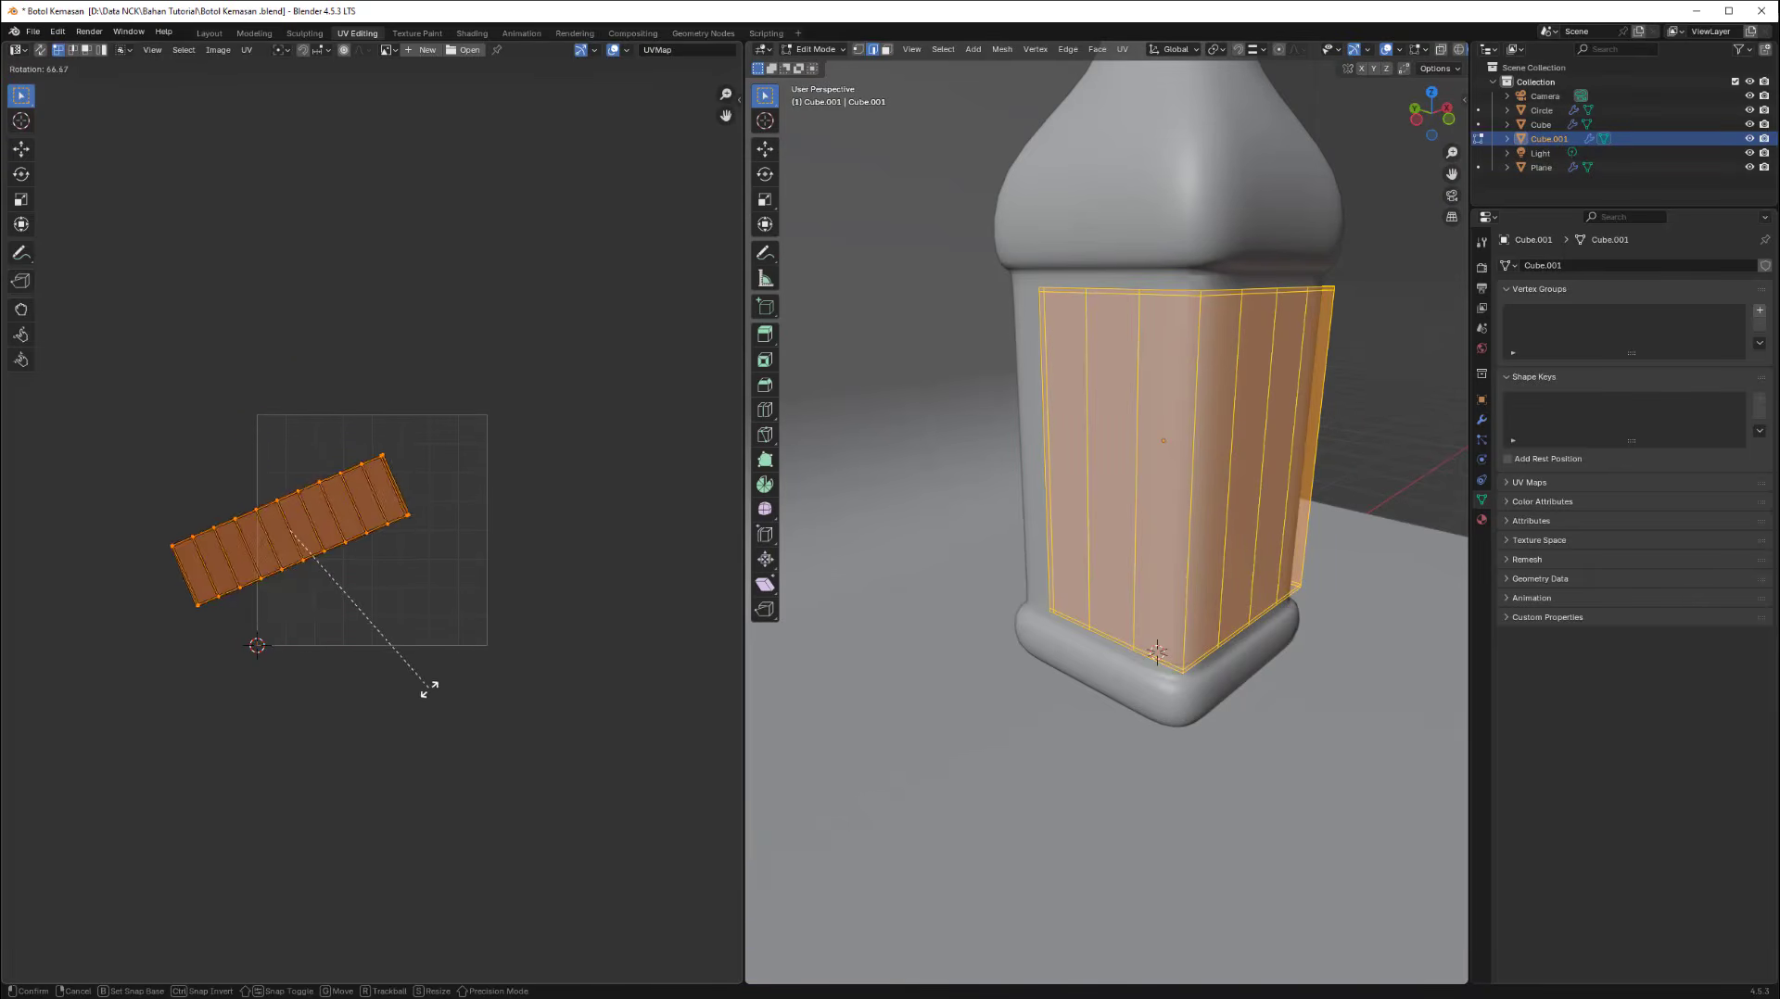
text(90)
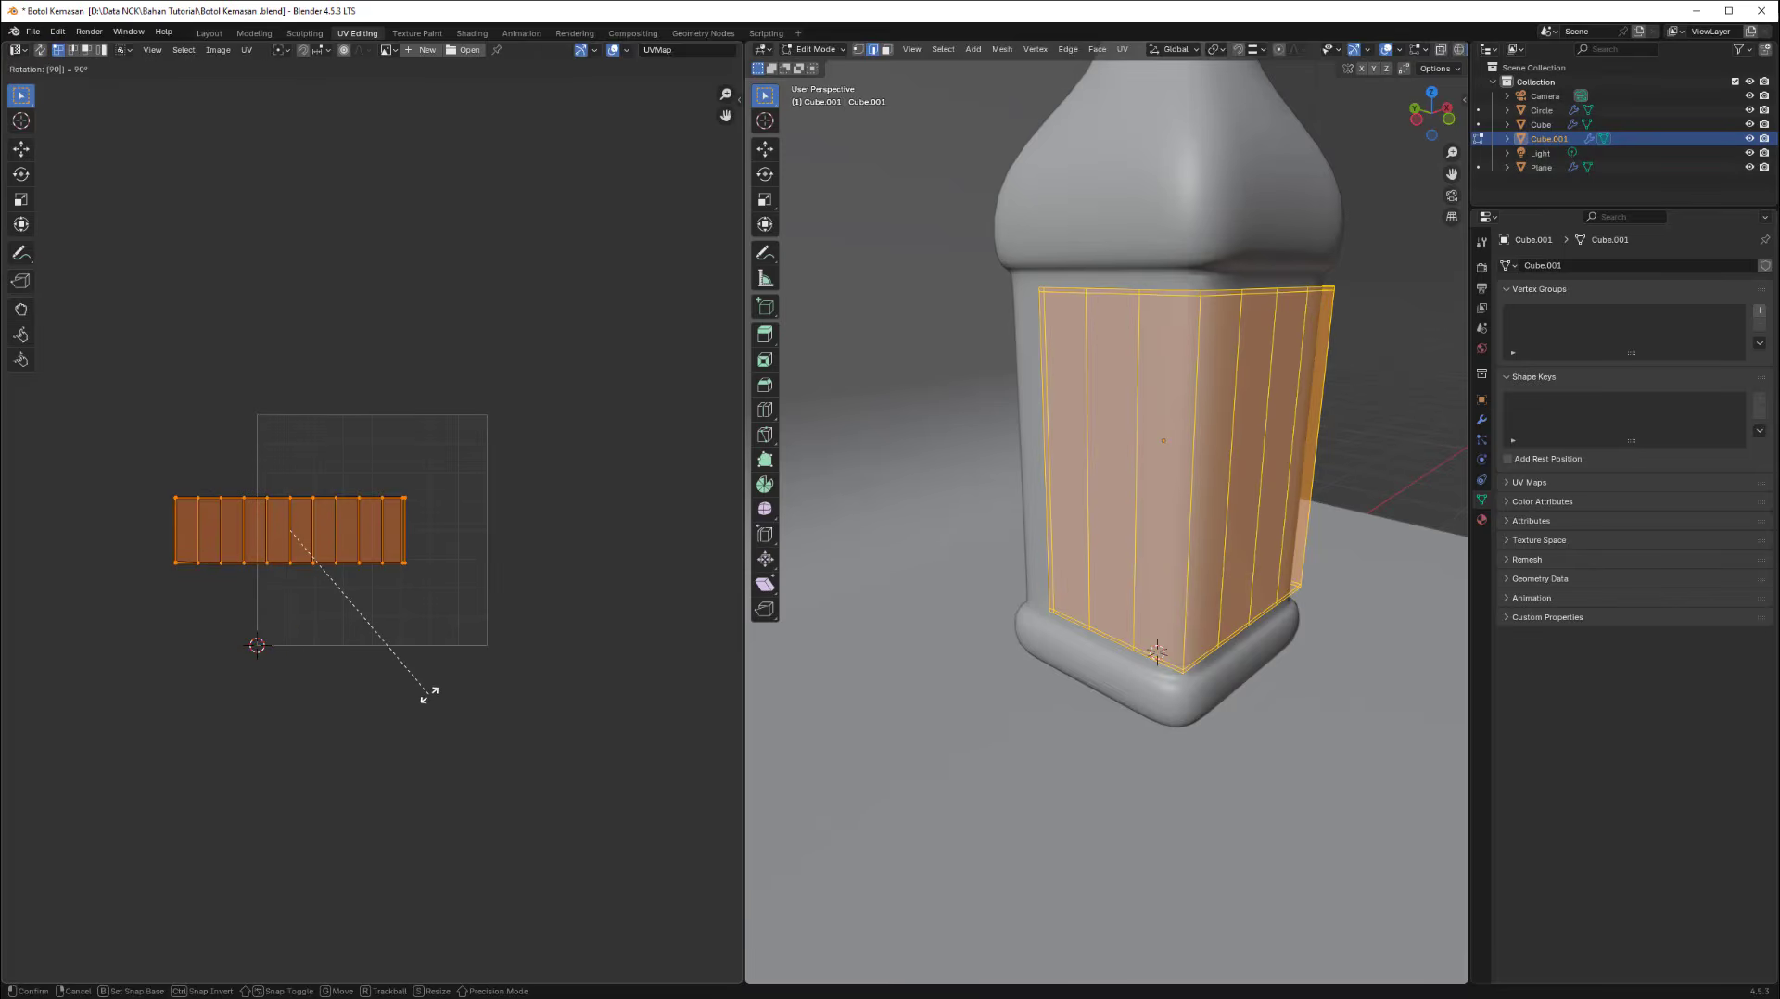
key(Return)
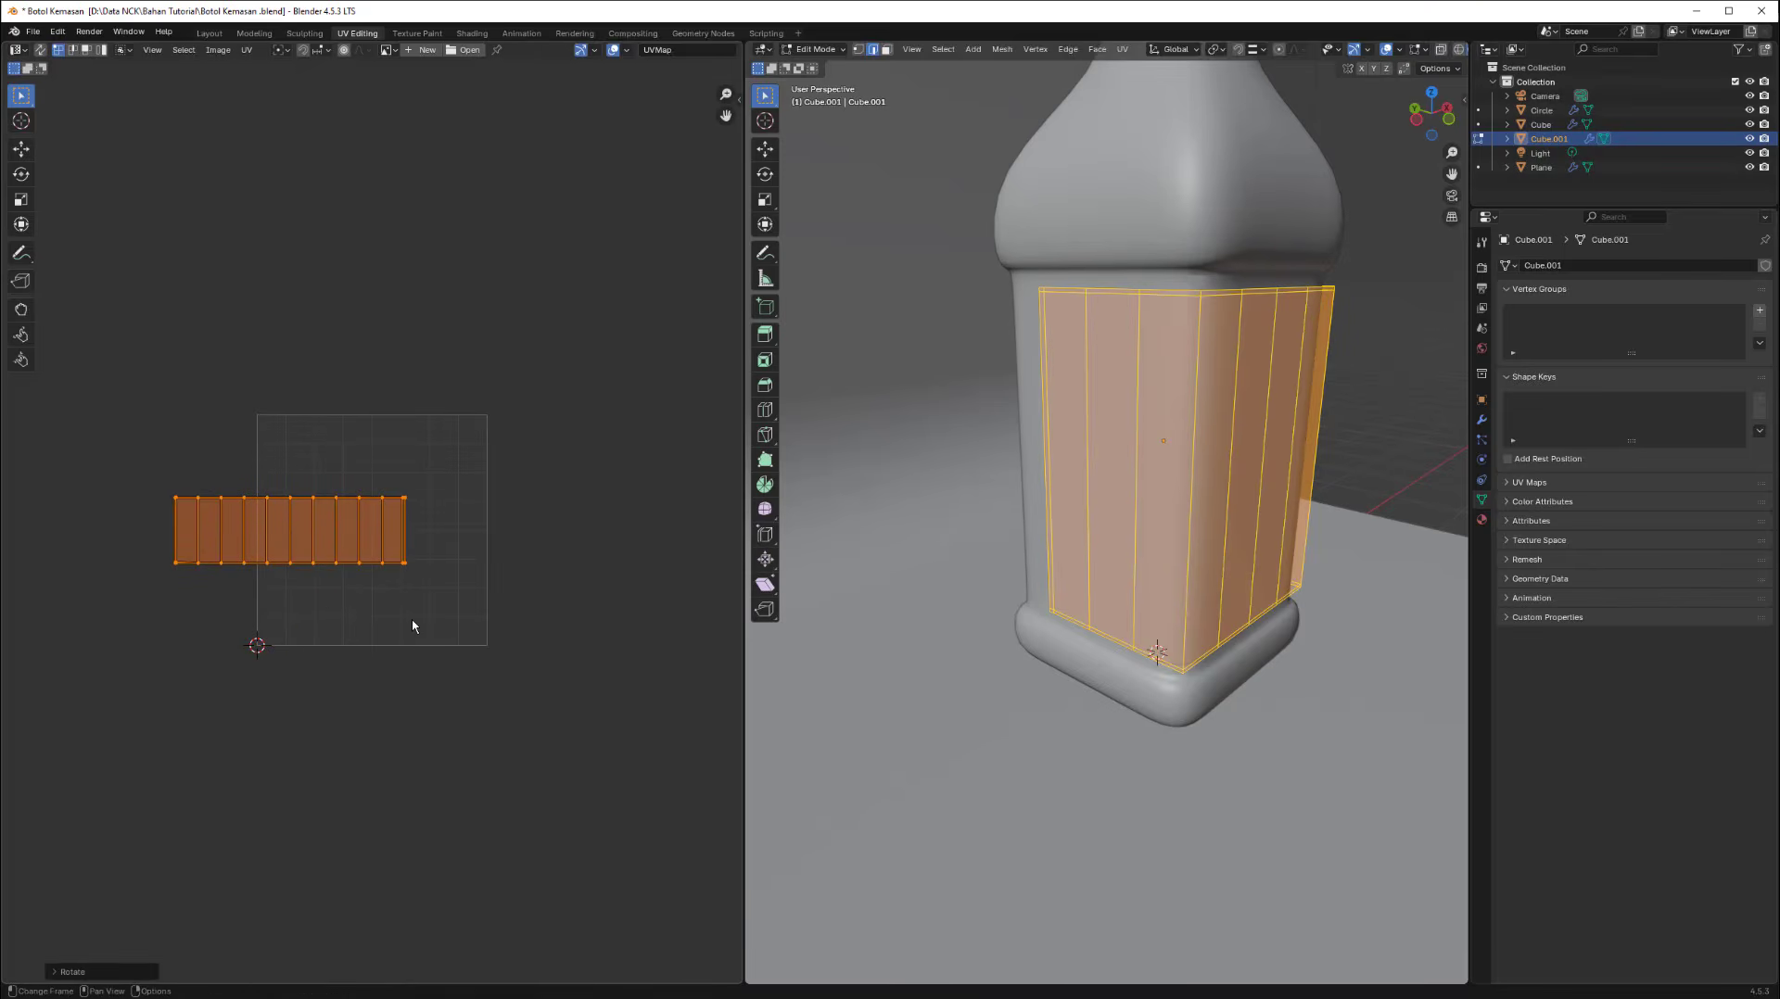
Move the label's UV strip into the UV square and scale it down slightly to leave a margin at both ends.
key(g)
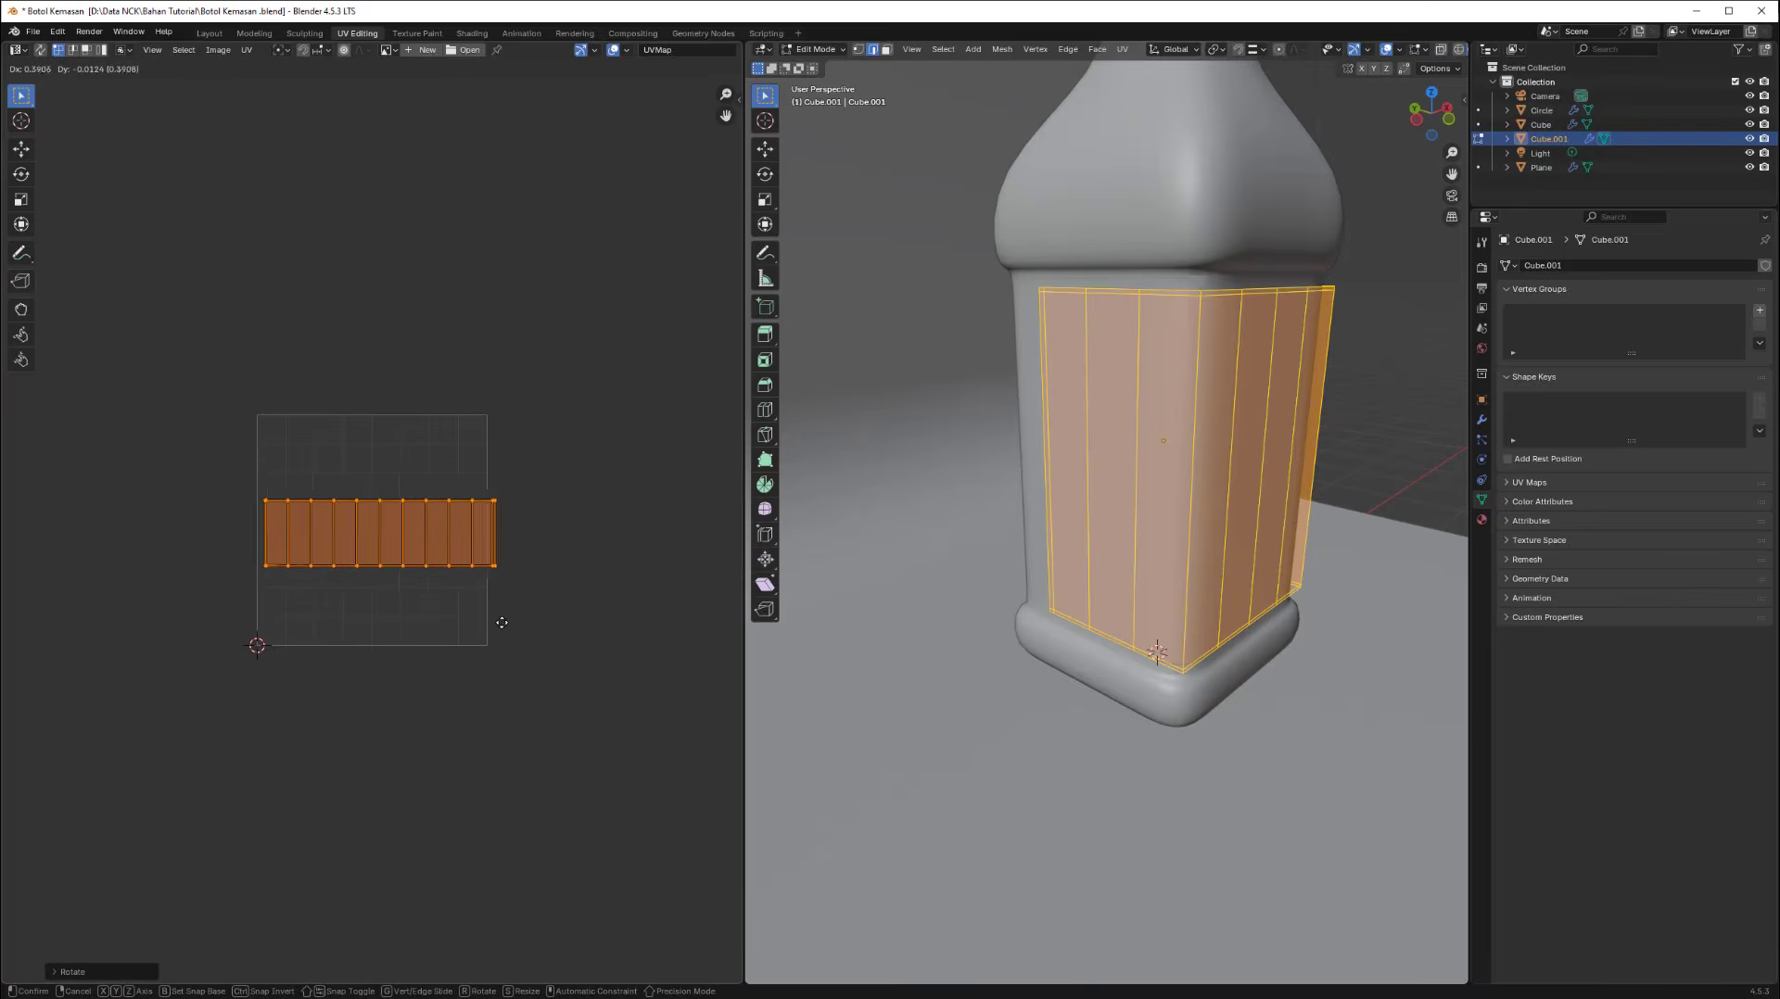
click(495, 622)
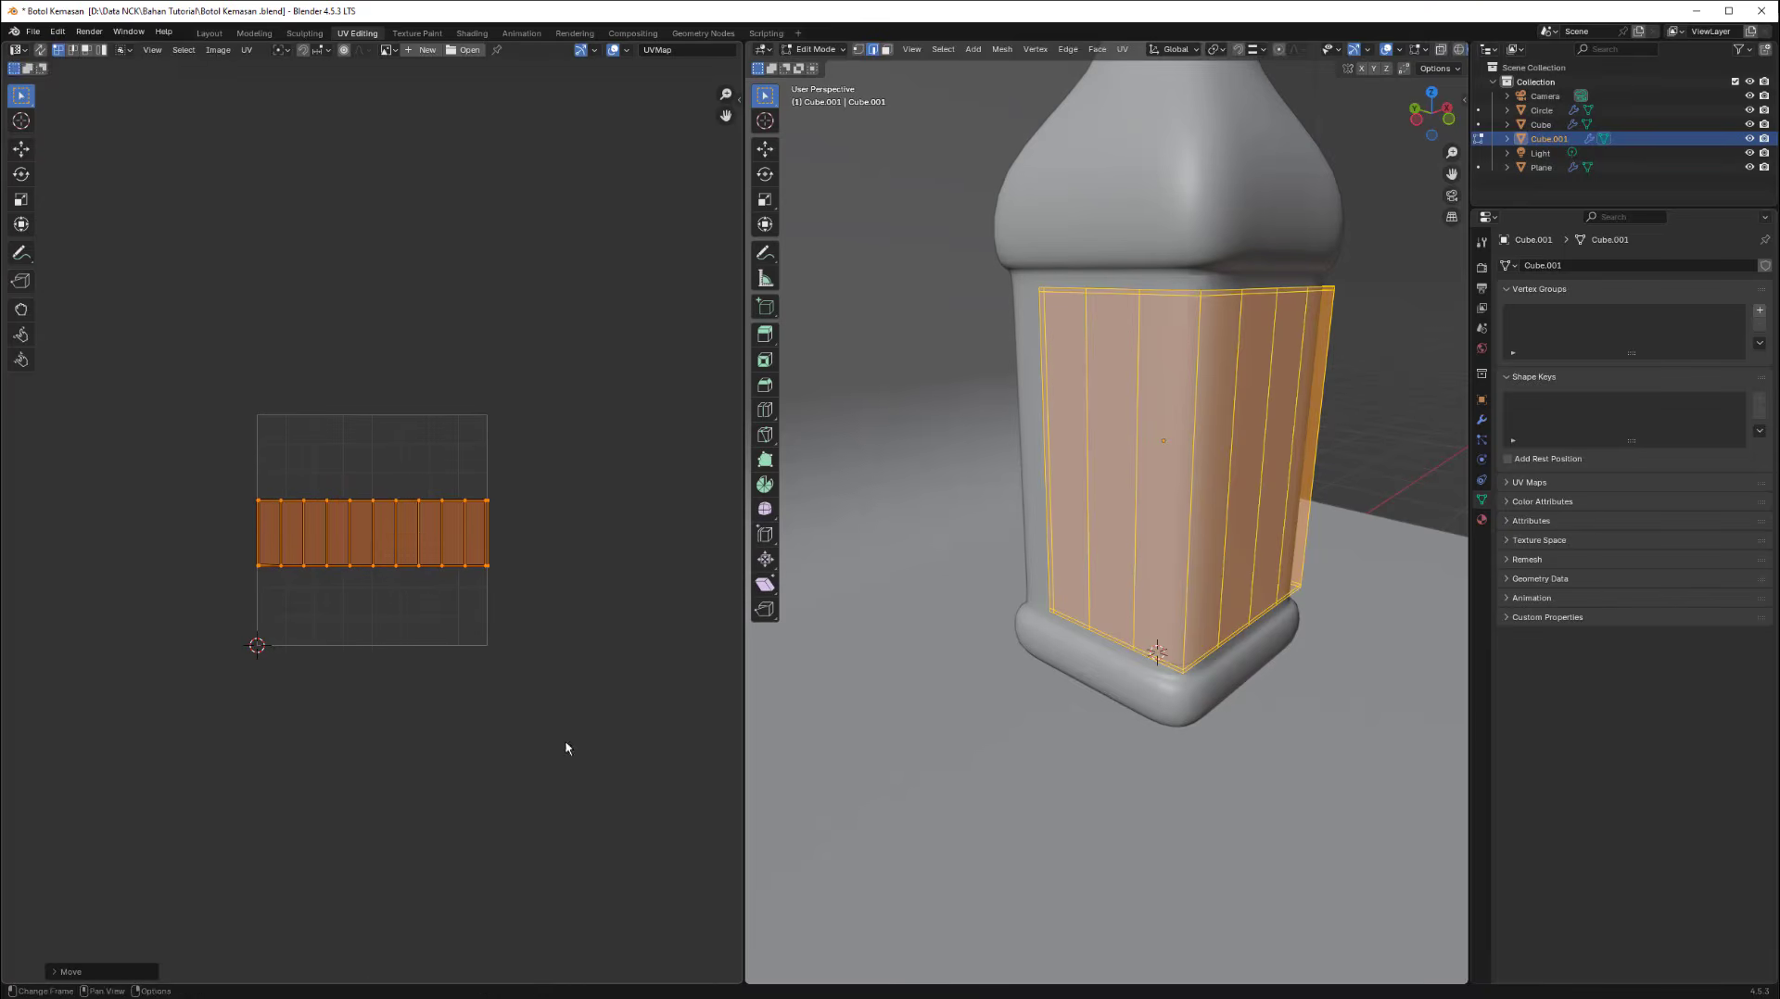
key(s)
click(558, 724)
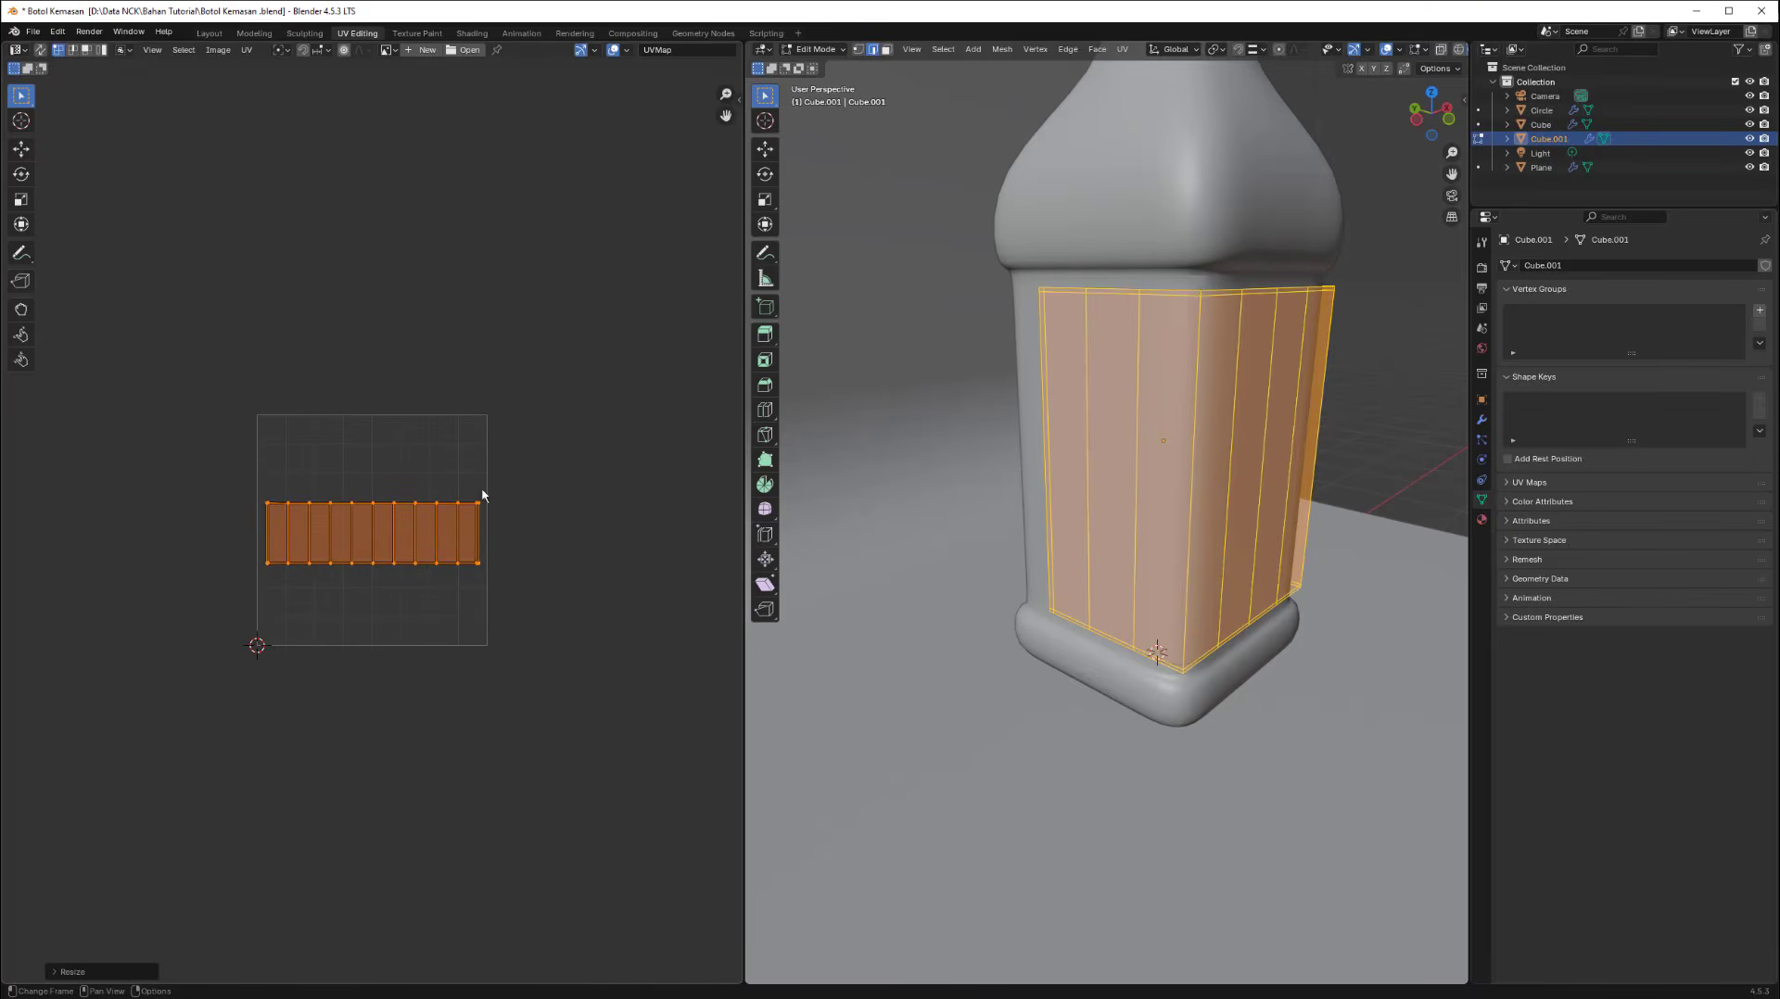
Export the label's UV layout as a 1024 × 1024 PNG named Label Kemasan Botol in the Bahan Tutorial folder.
scroll(435, 496, up, 4)
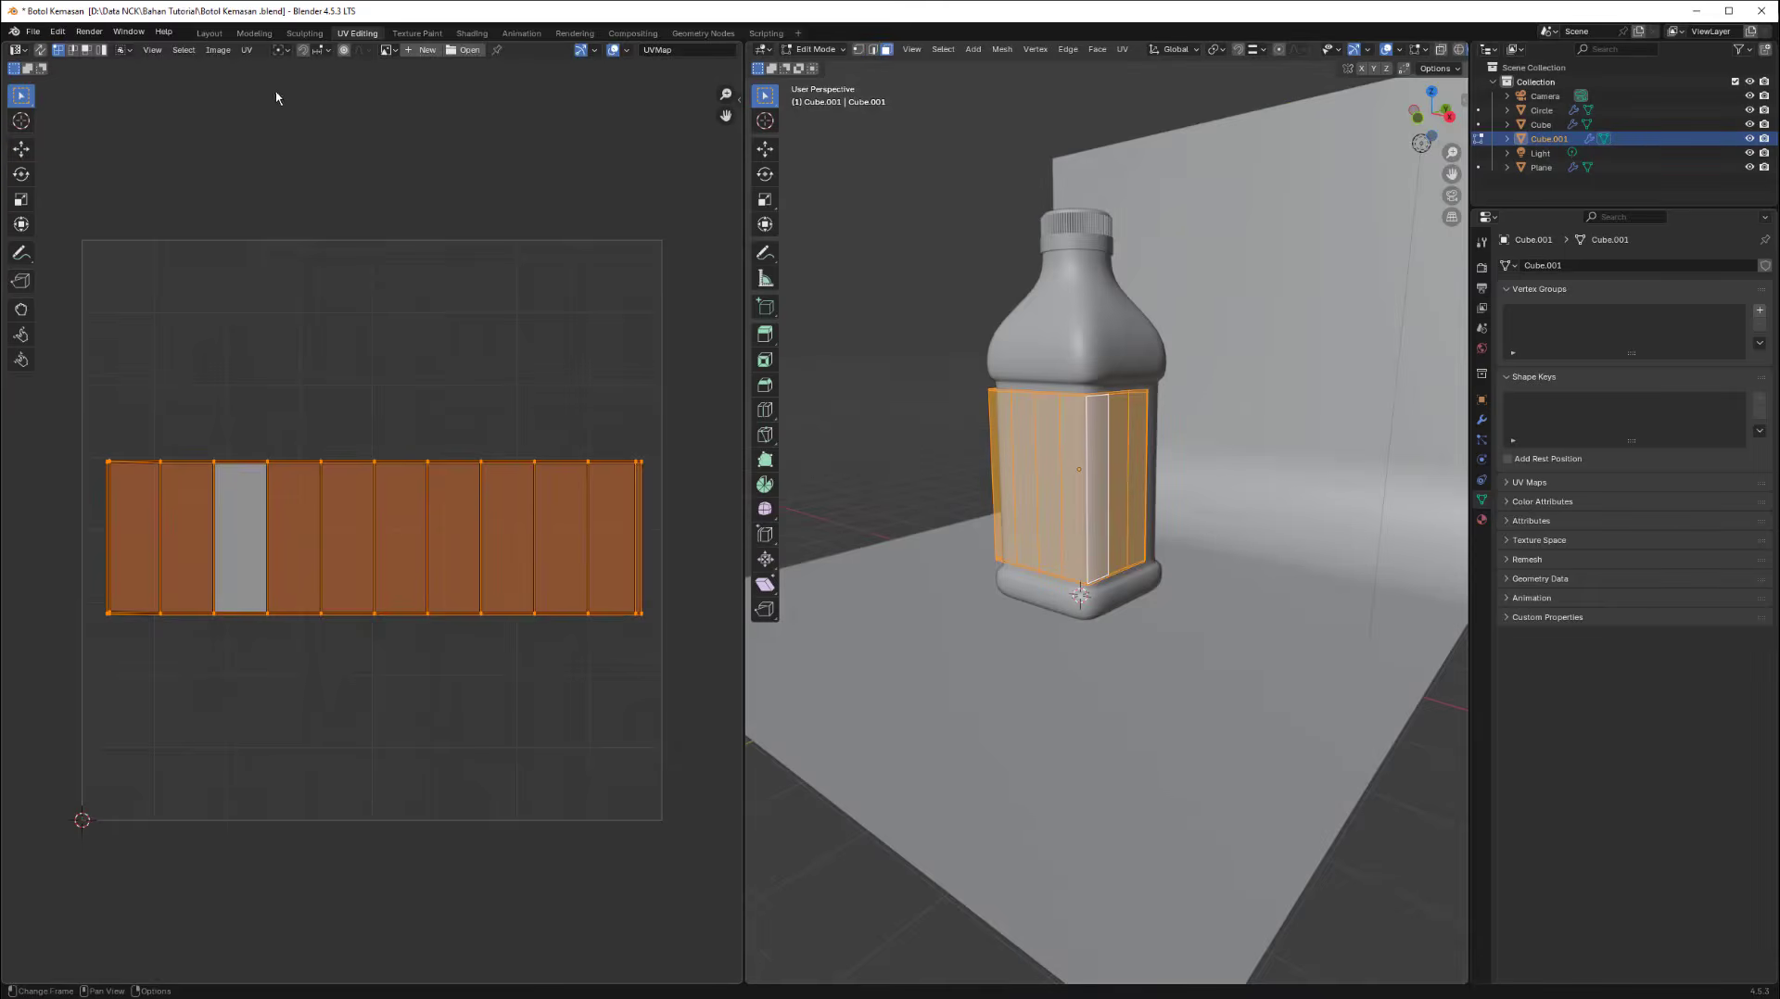
click(247, 50)
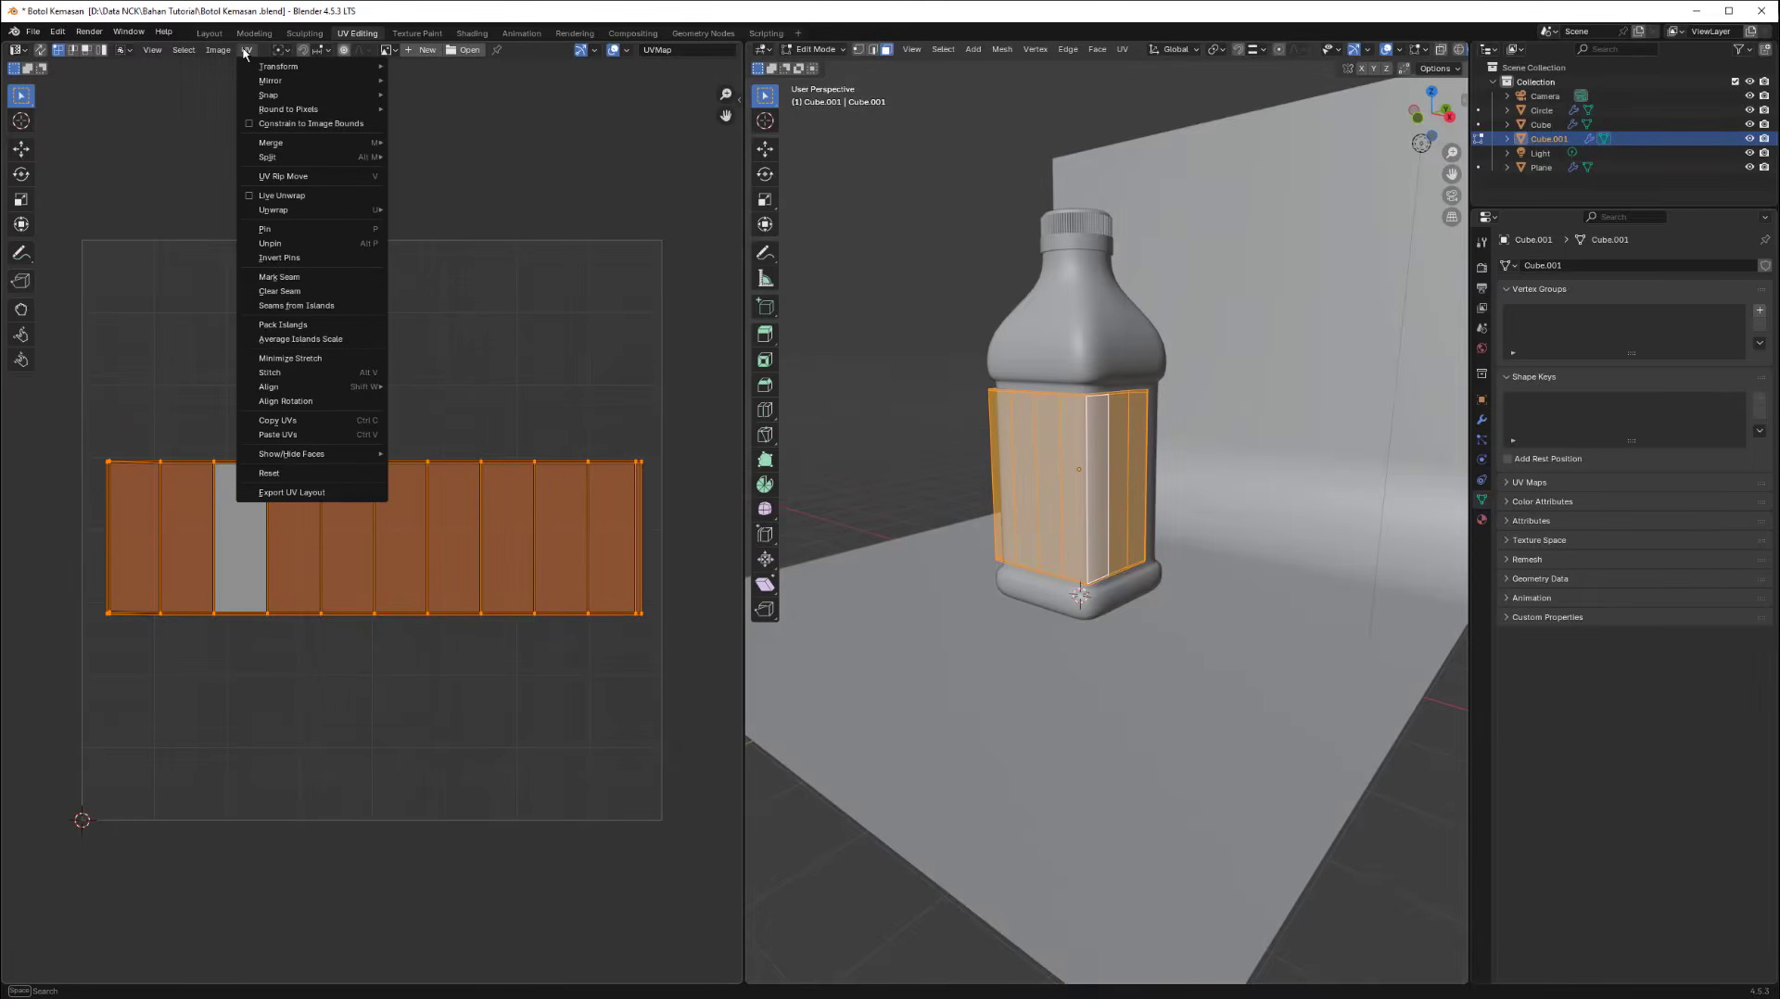
click(301, 494)
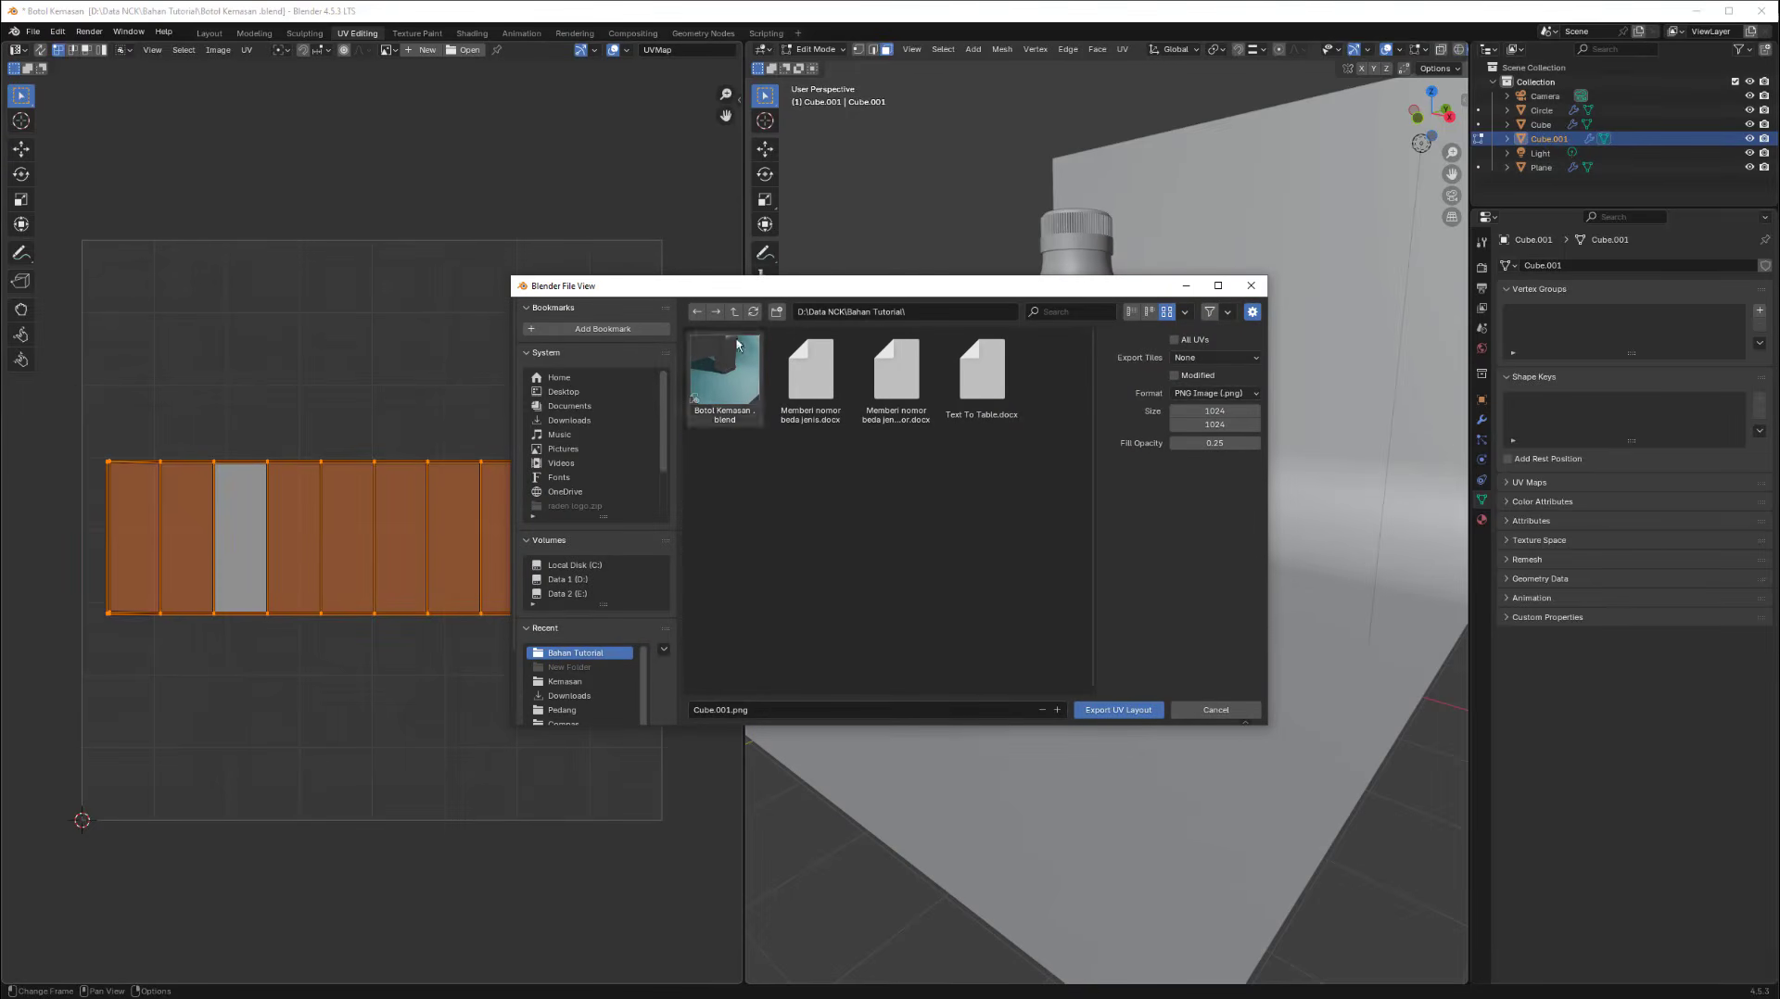
click(792, 710)
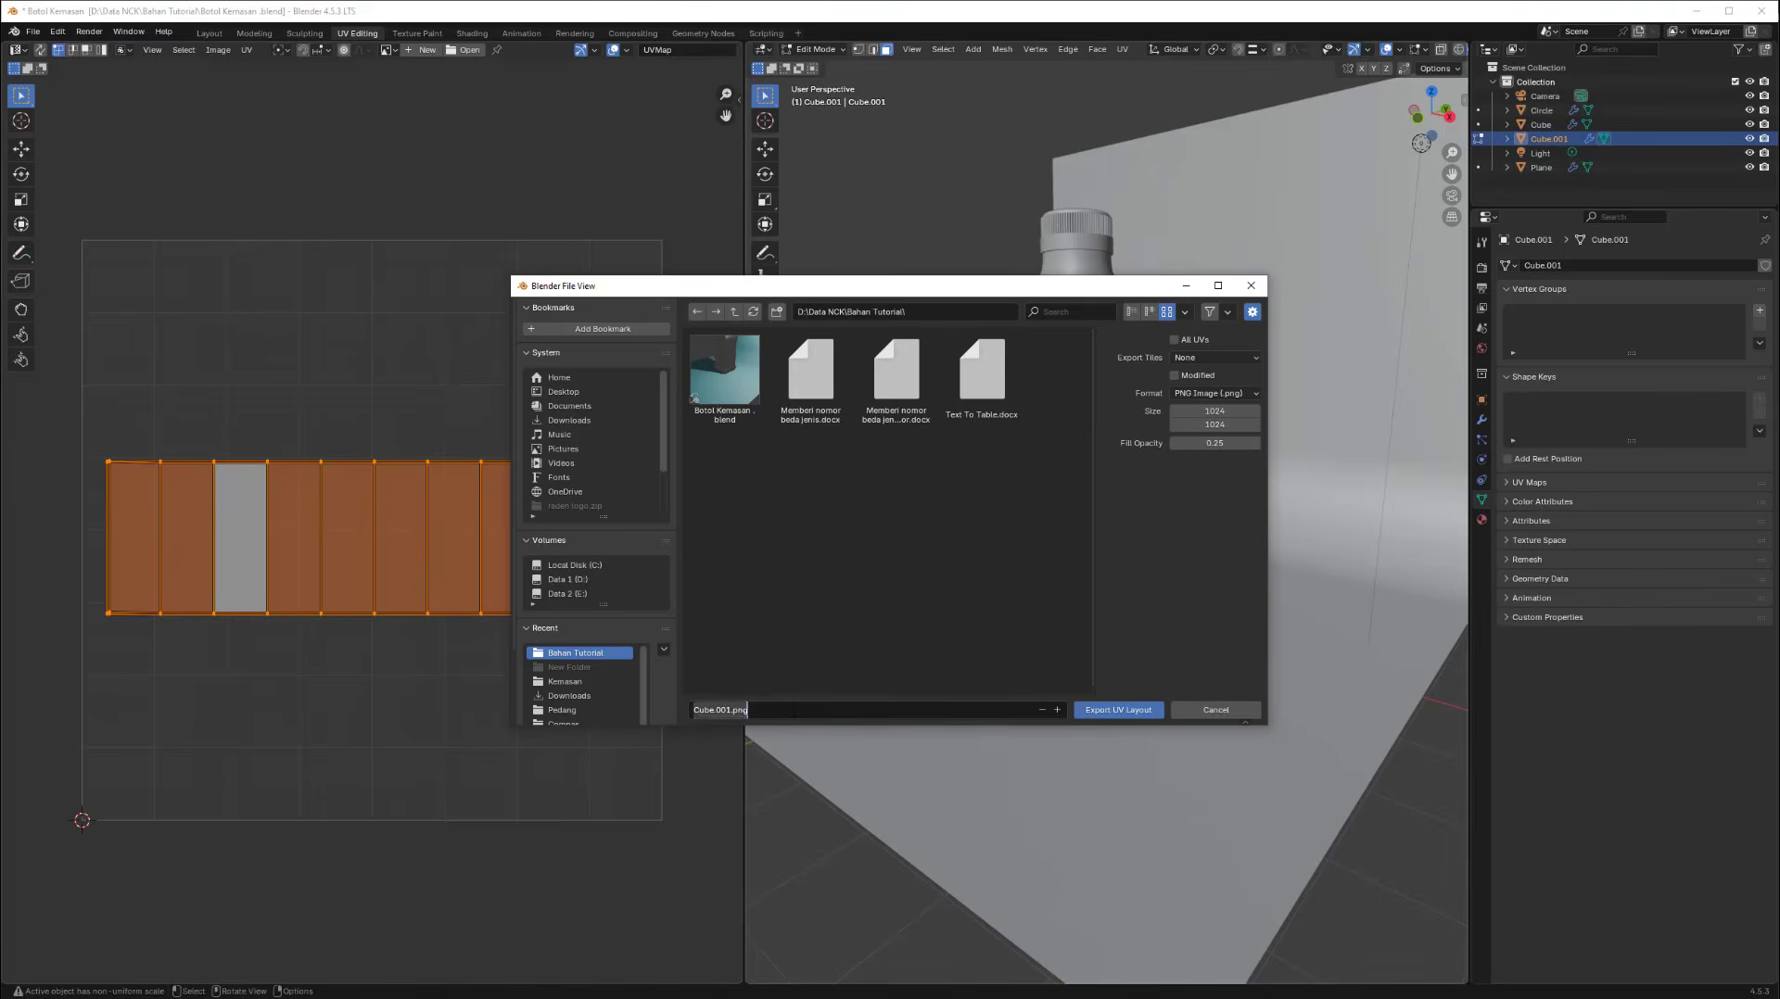
text(Label Kemasan Botol)
click(1118, 710)
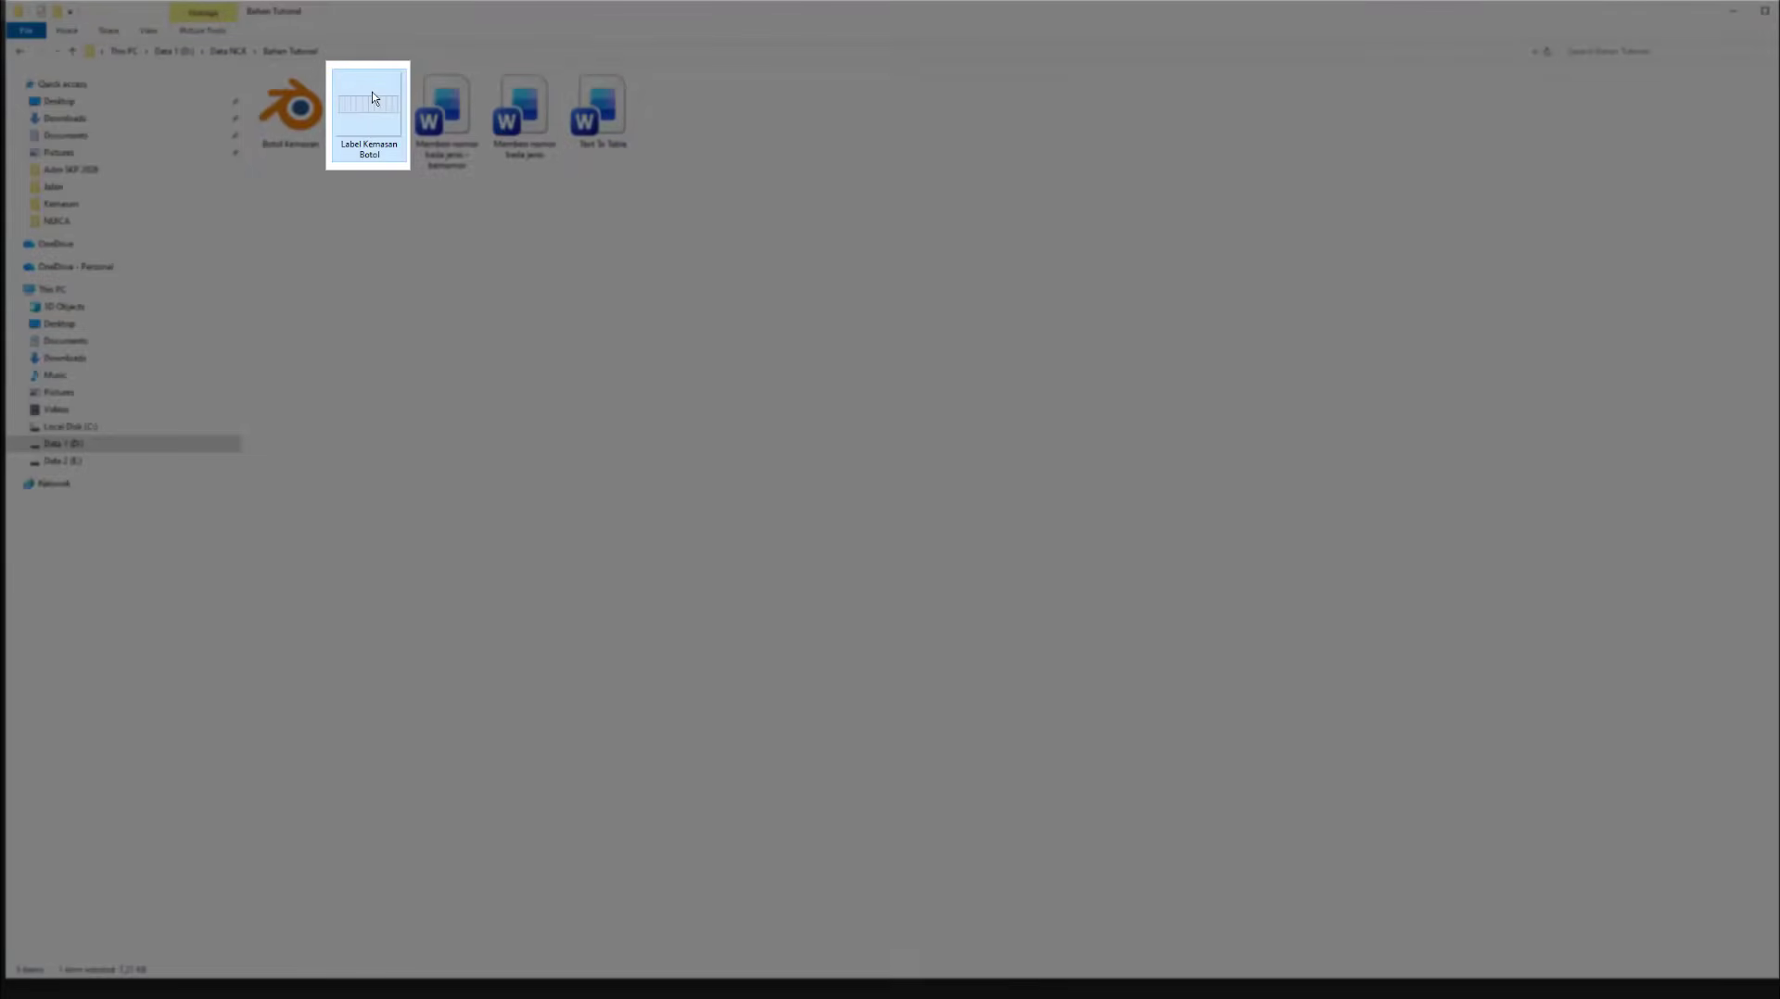
Open the Label Kemasan Botol image in Photoshop and marquee-select the whole UV strip, about 13.2 × 3.8 in.
drag(369, 99, 1039, 459)
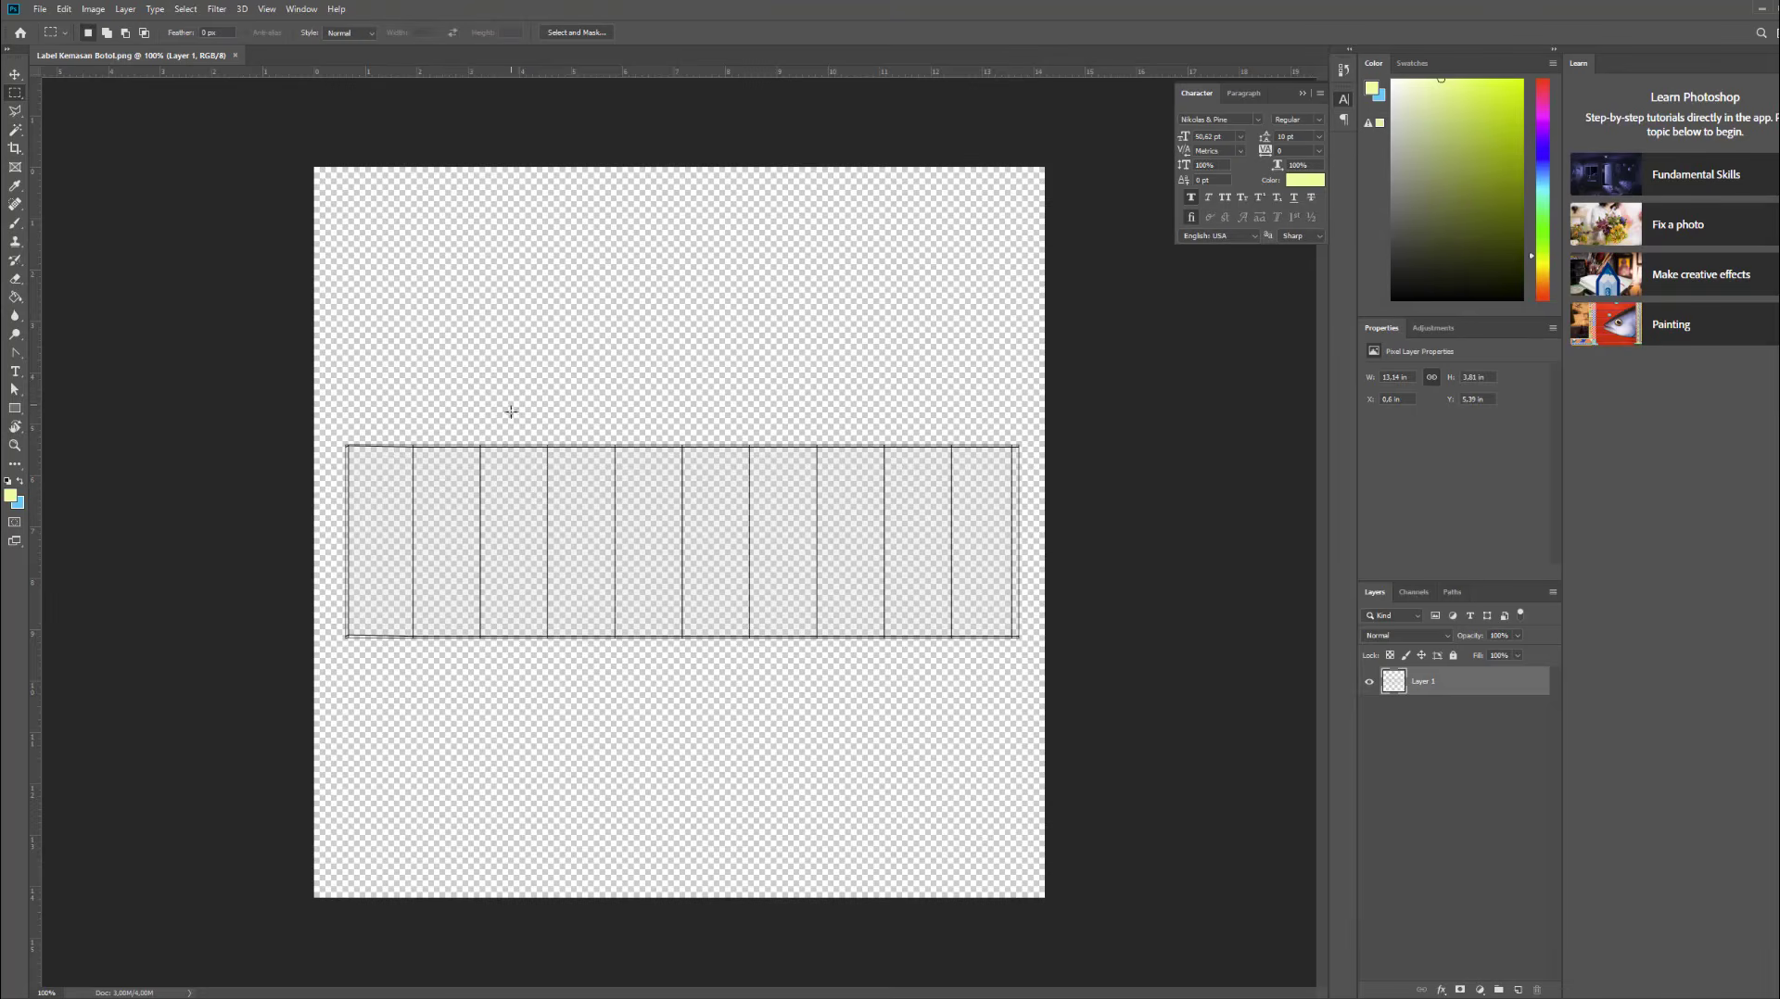
alt+scroll(507, 455, up, 2)
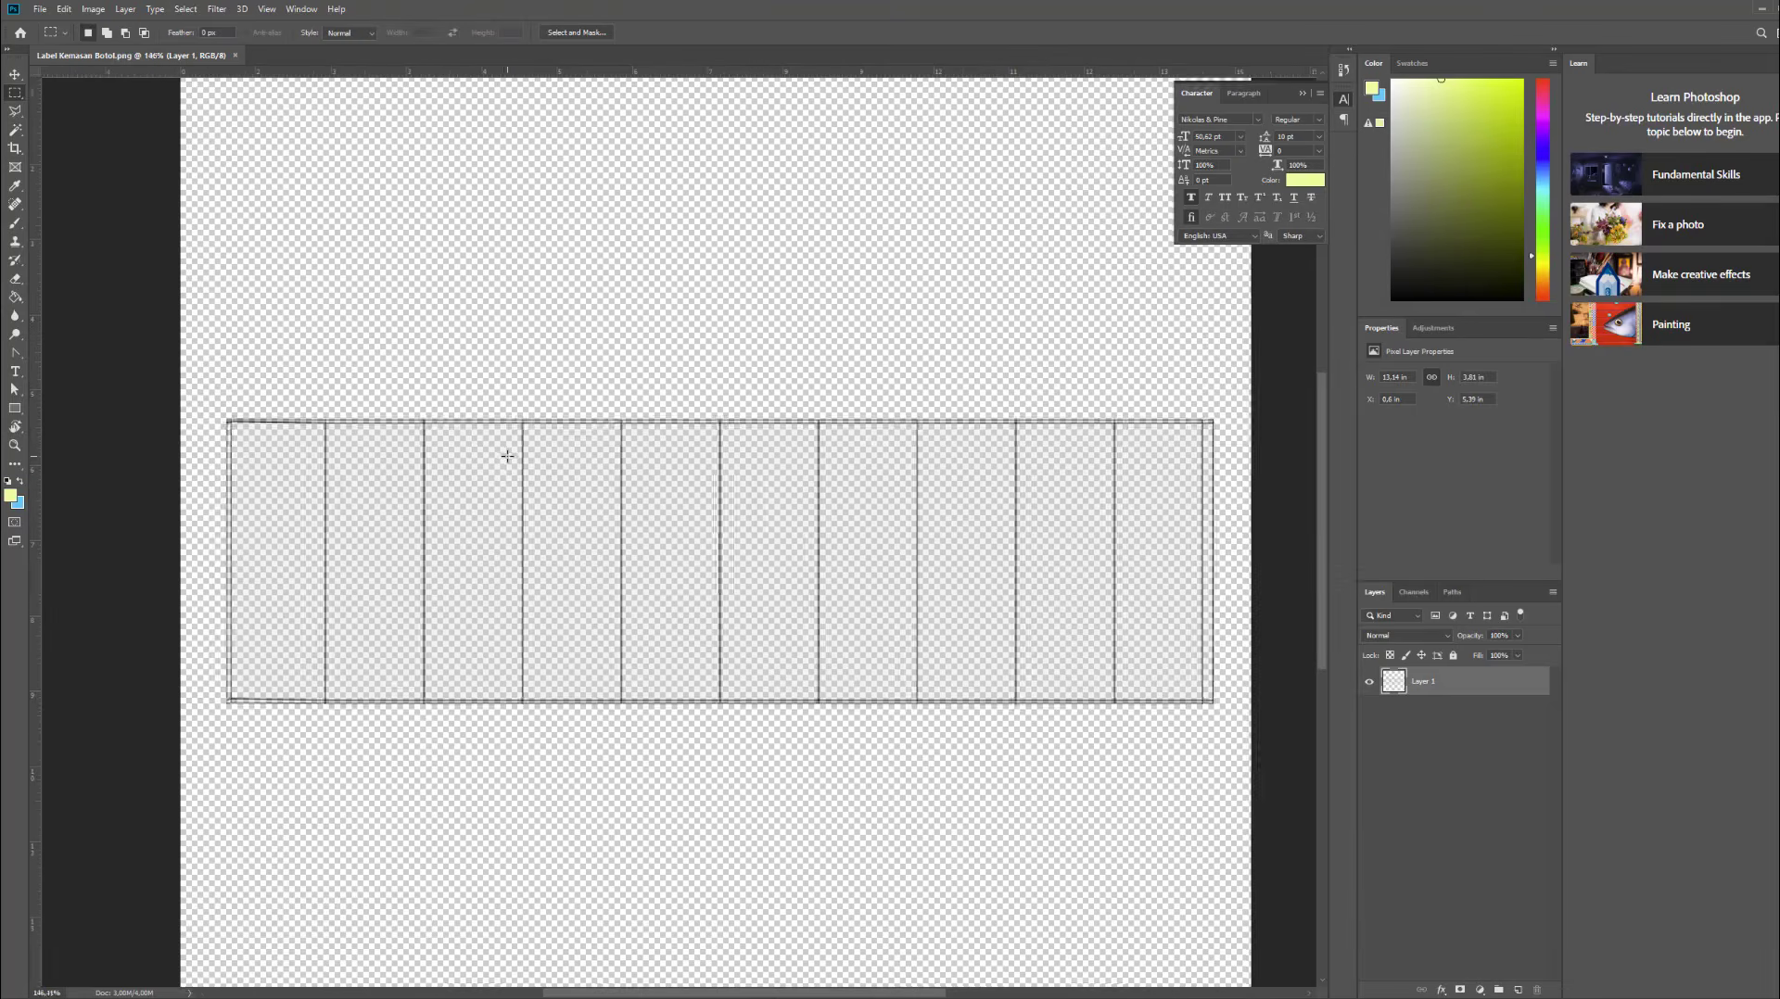
alt+scroll(508, 455, down, 1)
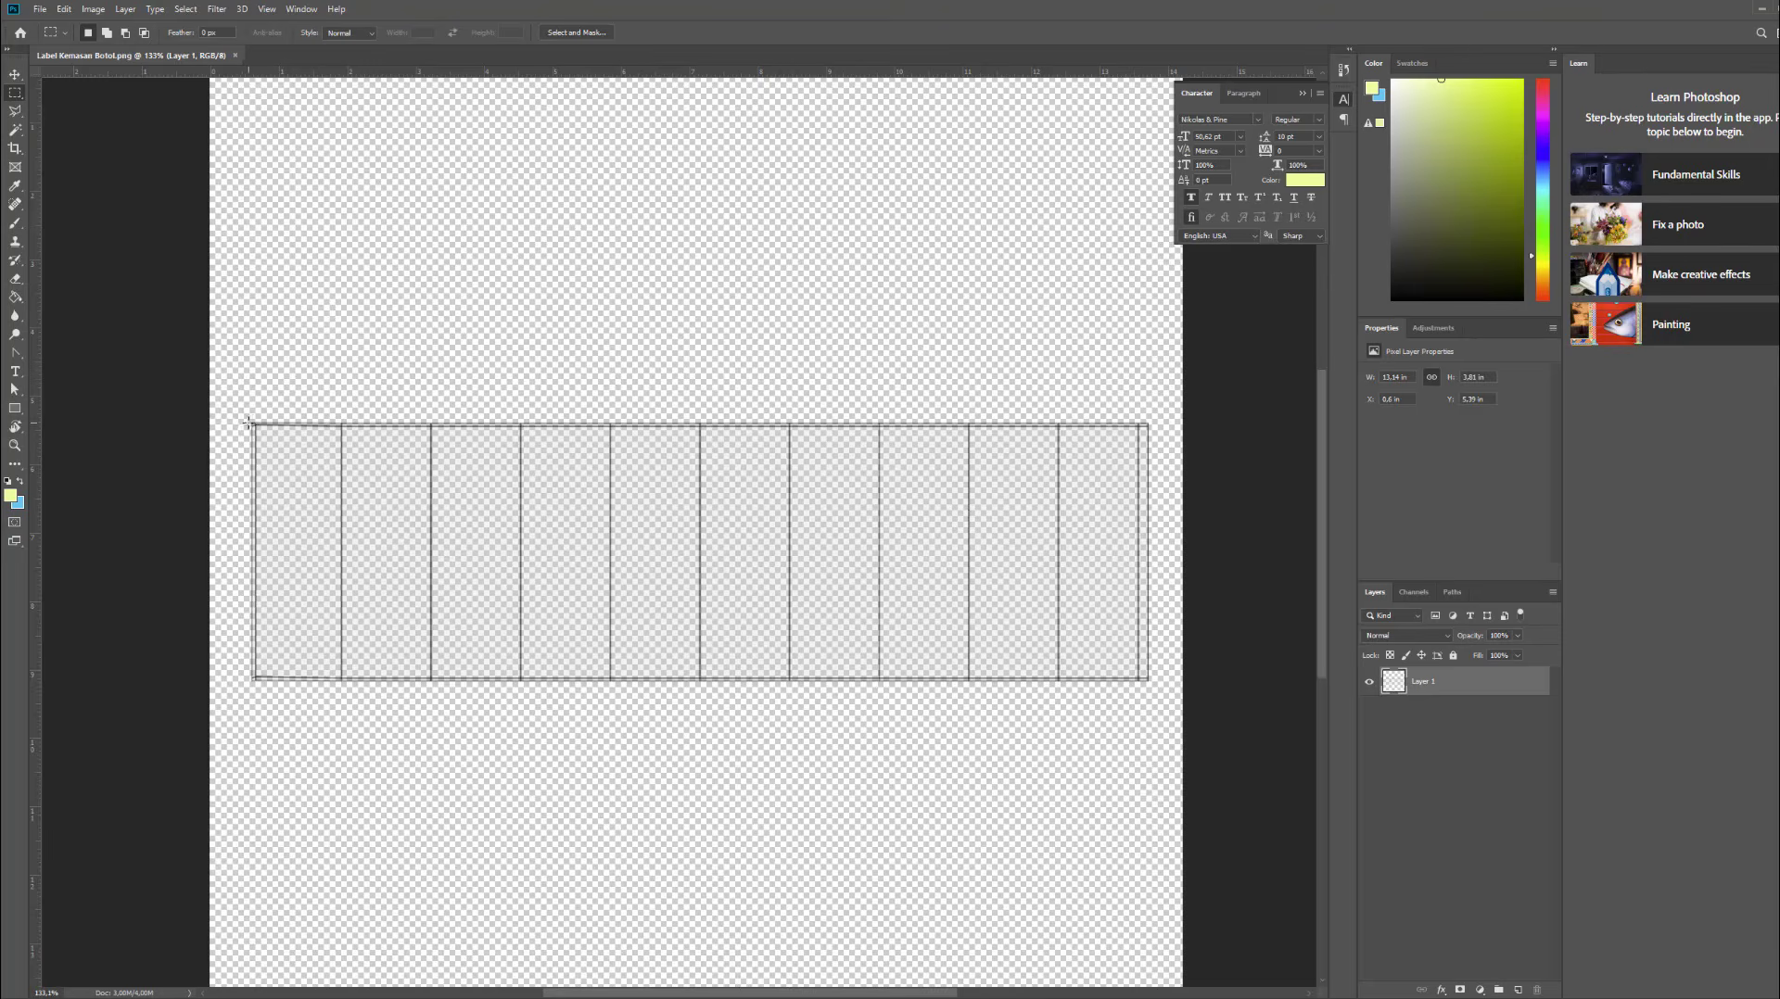
drag(251, 422, 1151, 685)
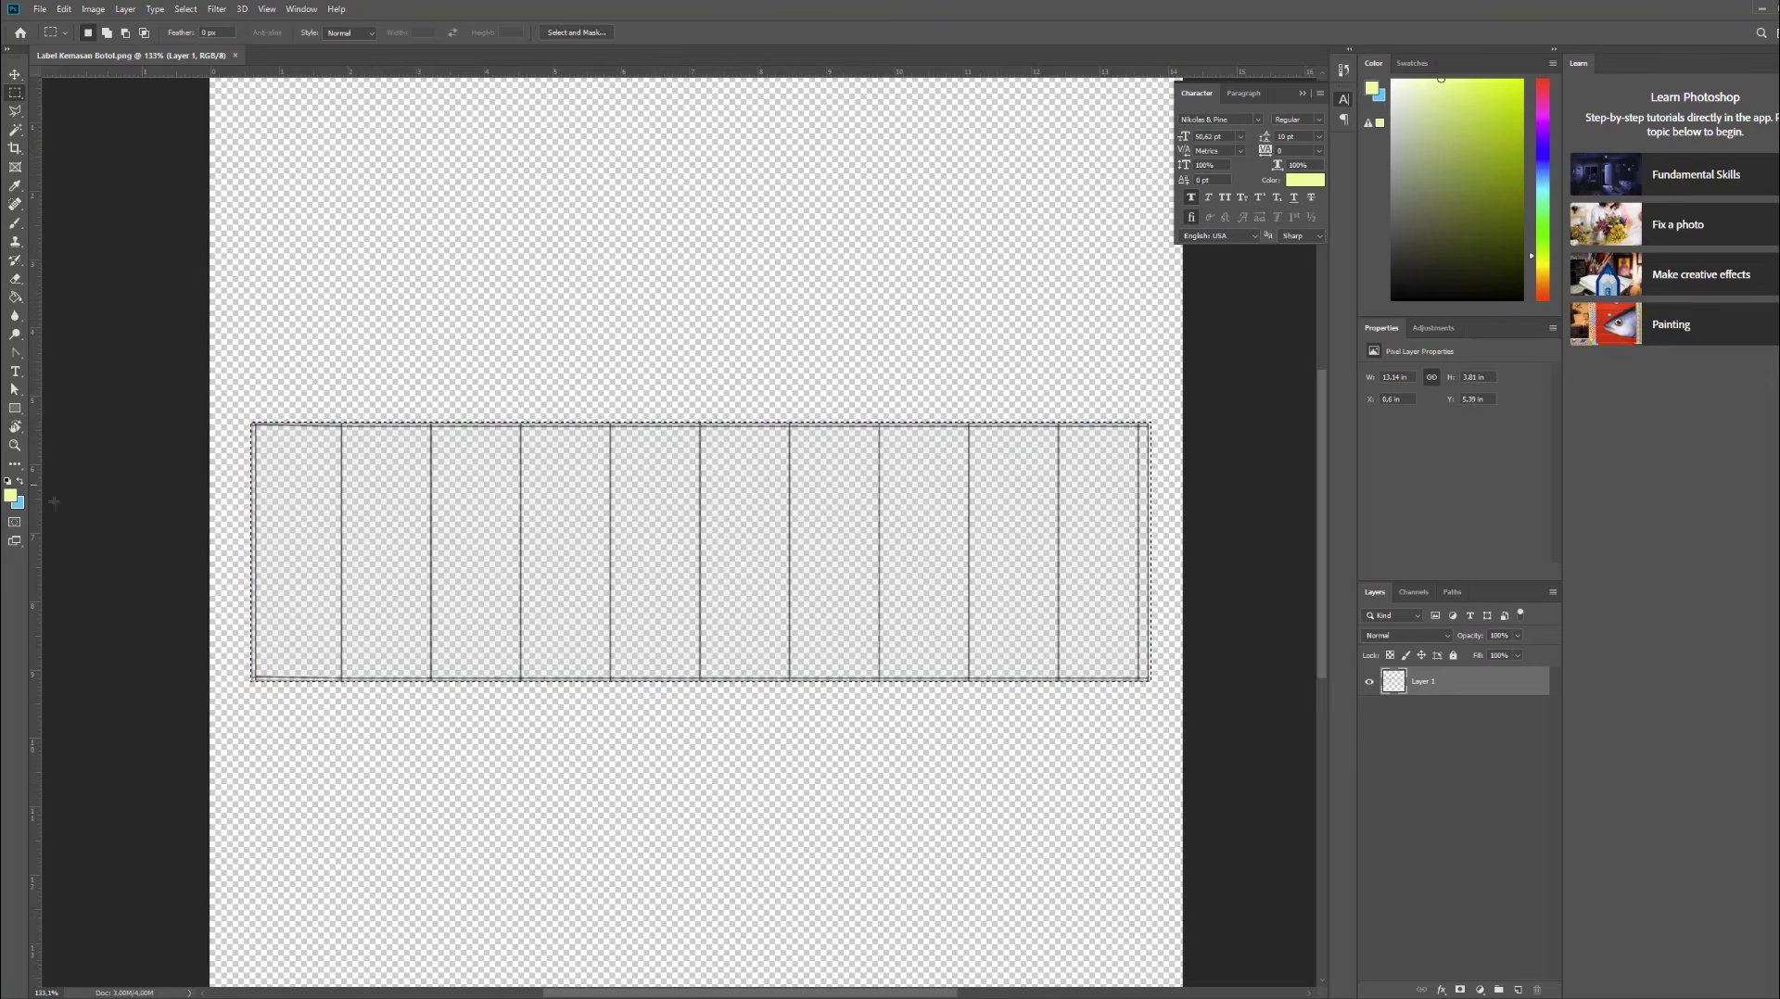
Set the foreground color to the soft yellow #f9eb79.
click(11, 495)
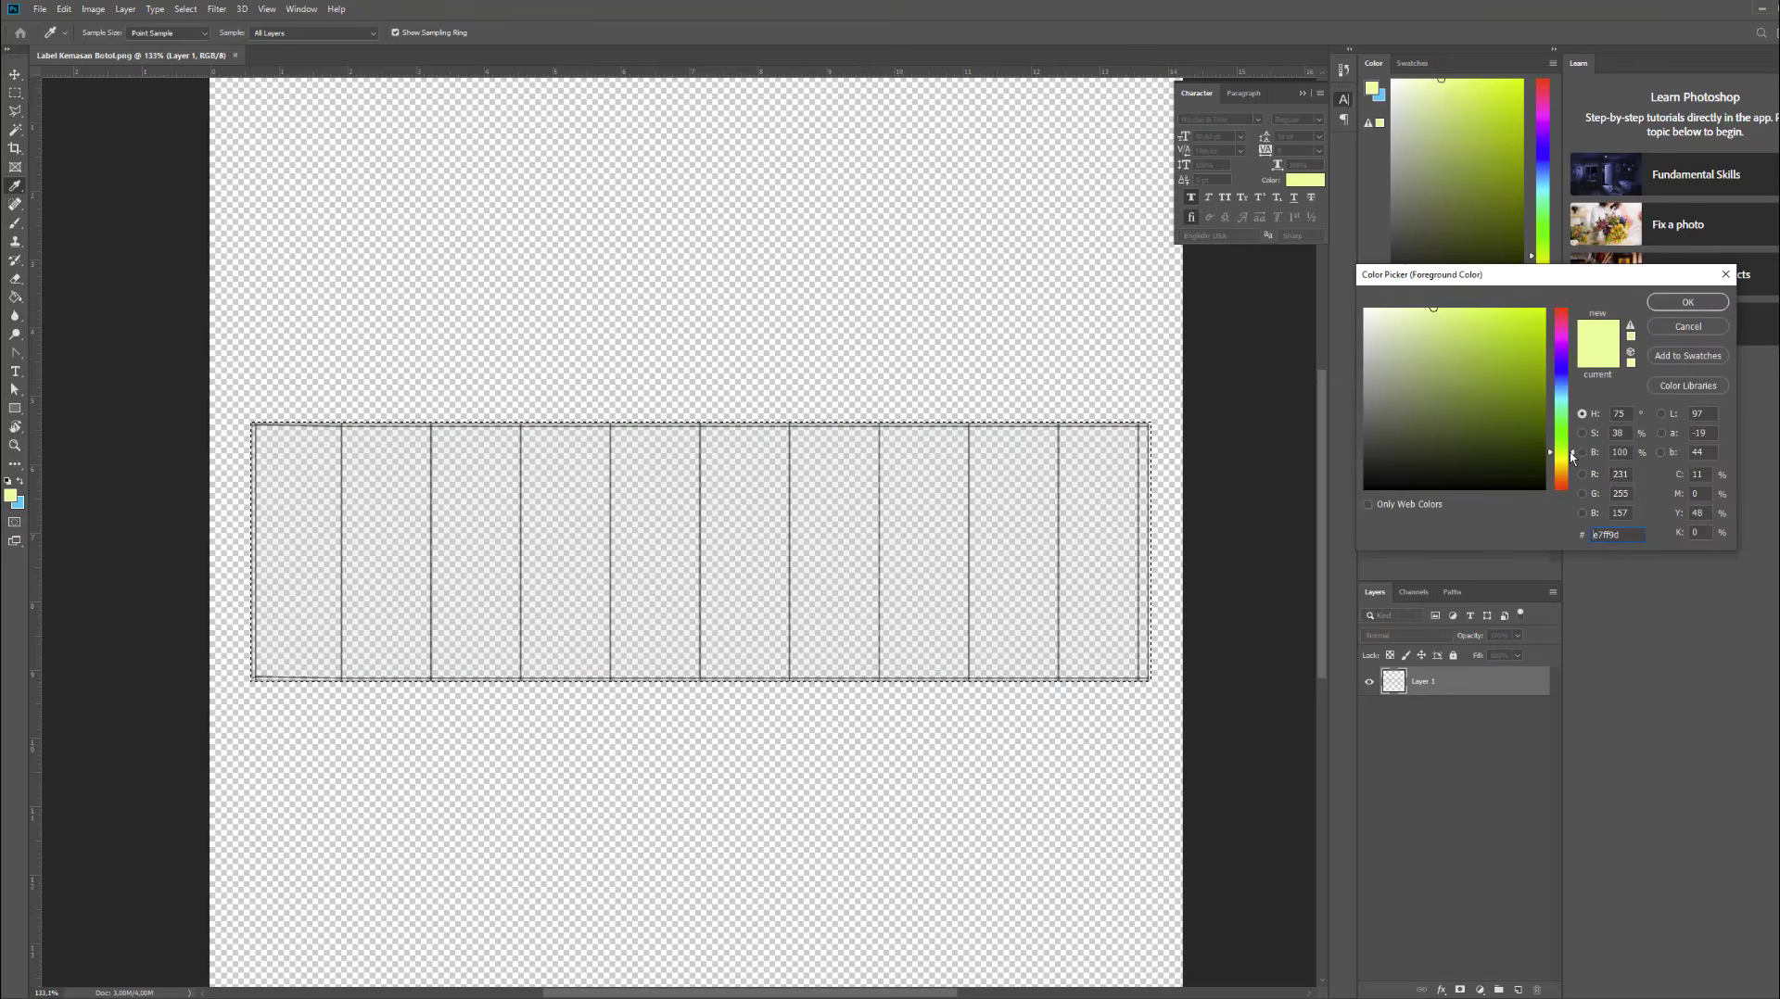
click(1570, 459)
drag(1570, 457, 1570, 460)
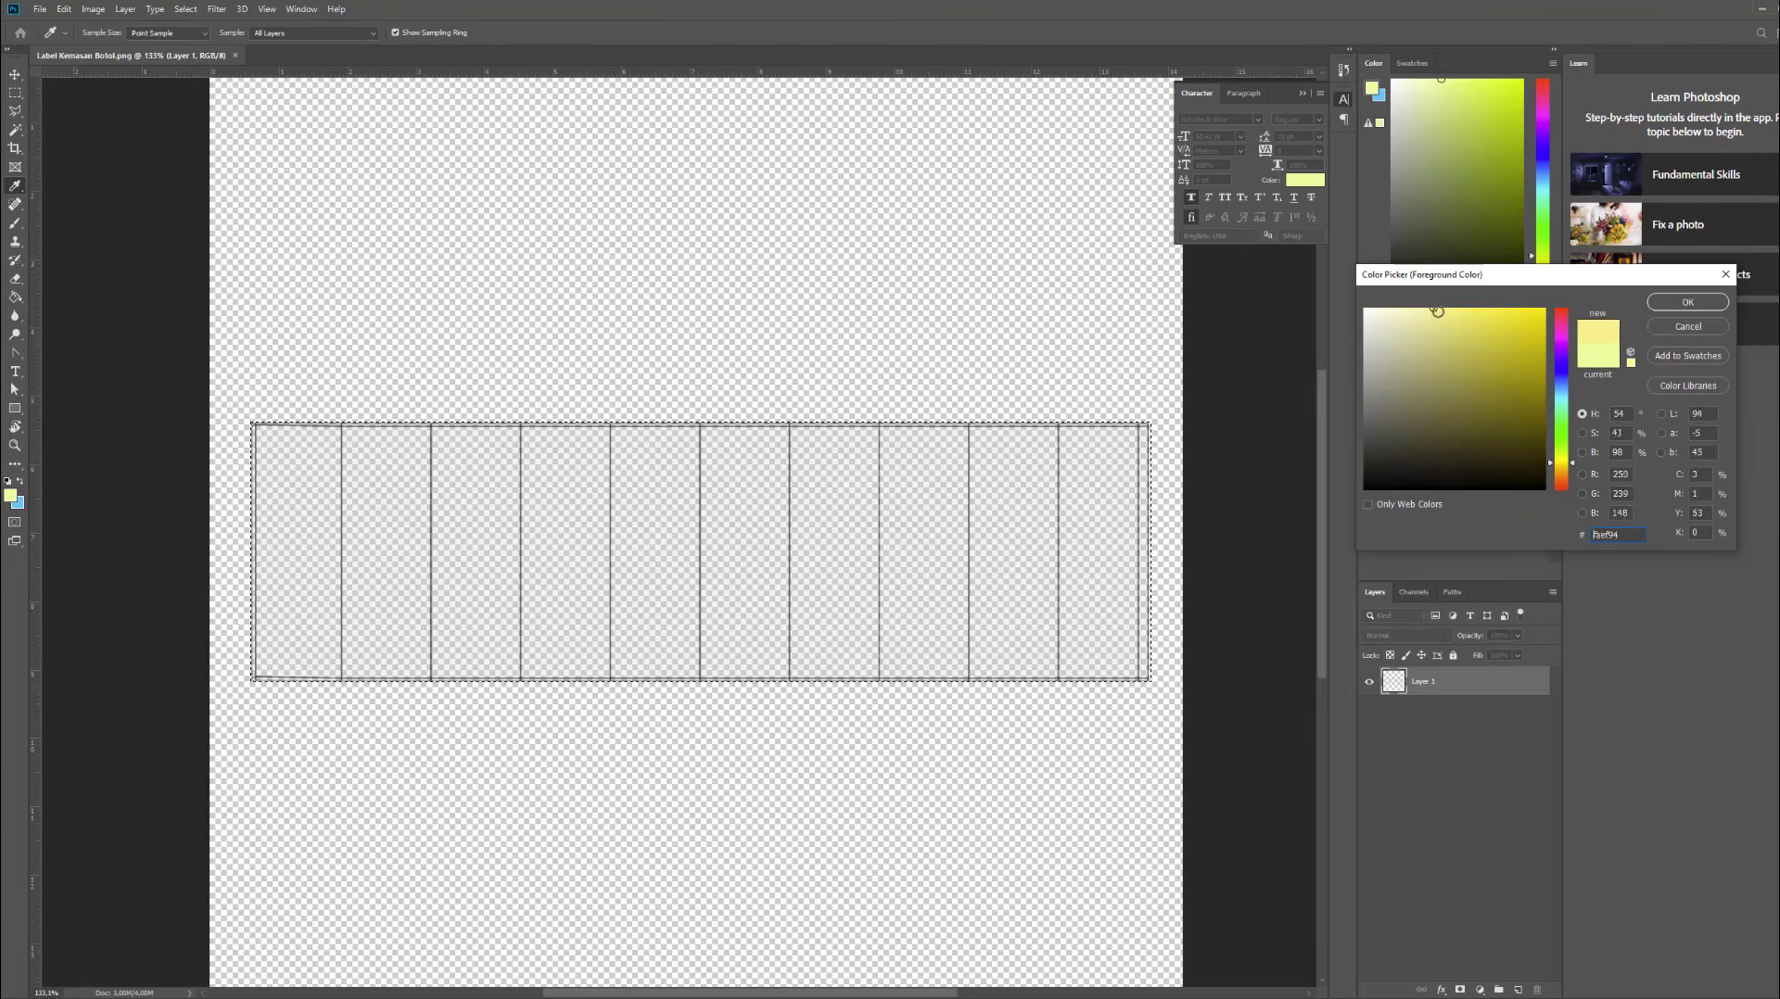
drag(1446, 312, 1460, 314)
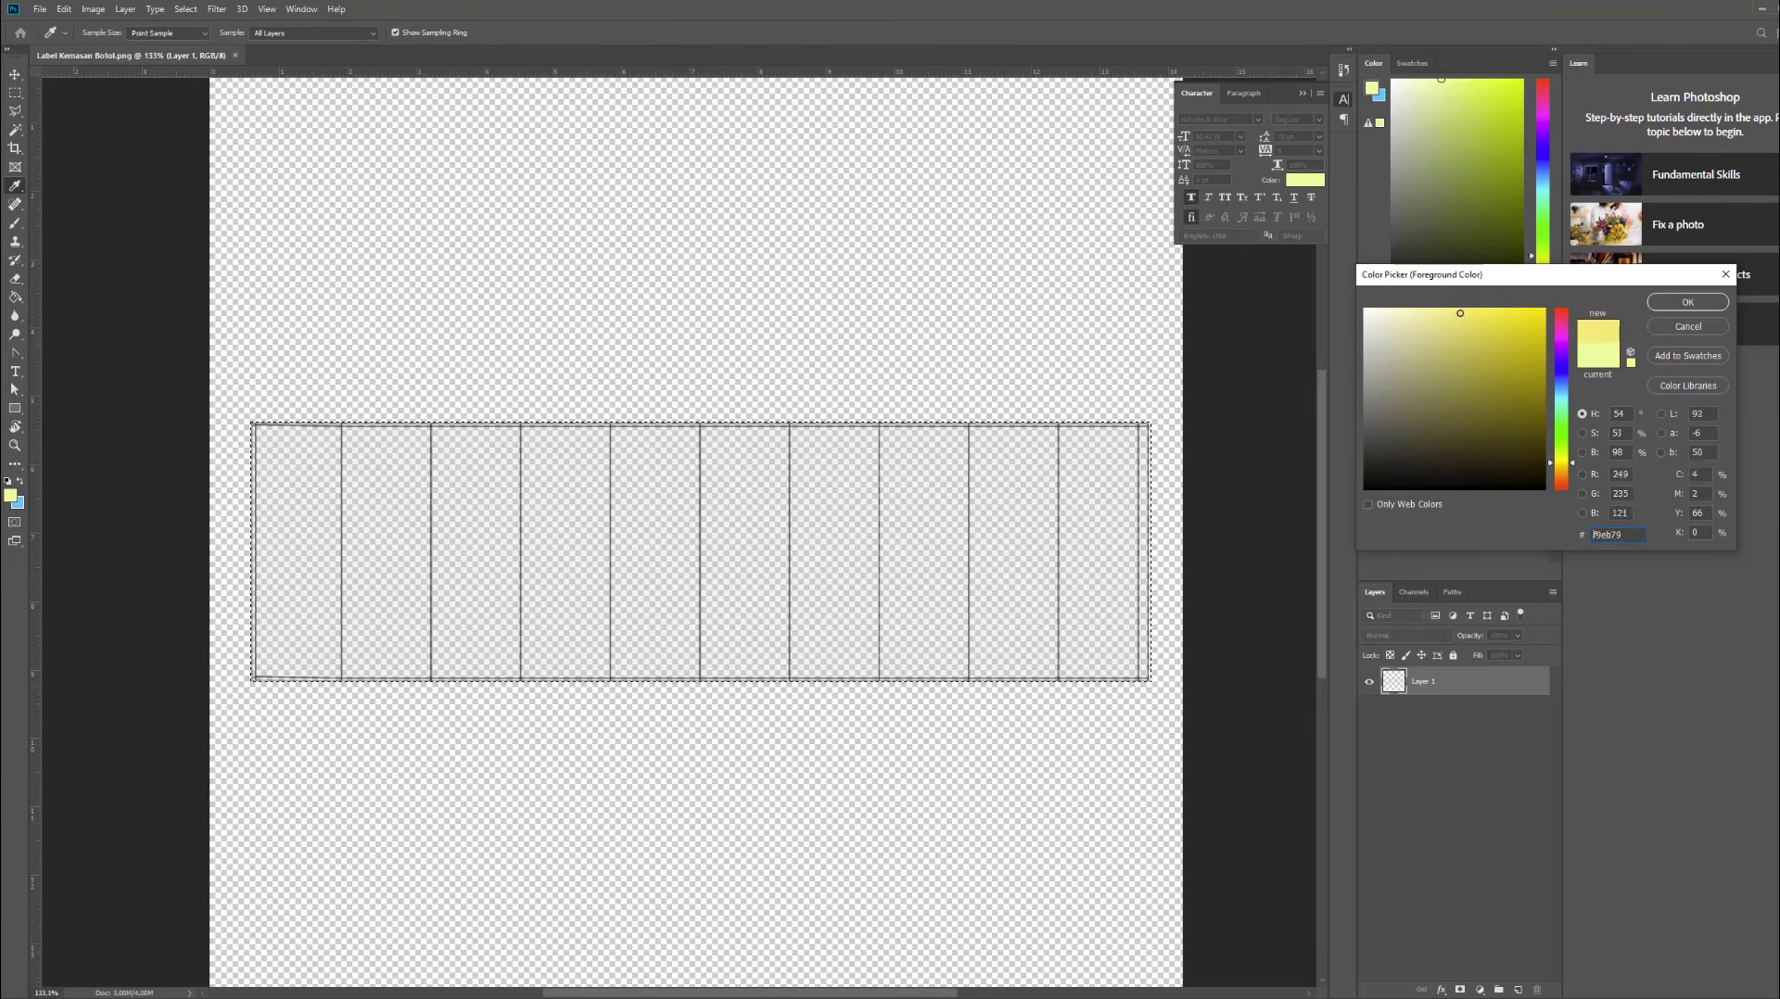
click(1679, 303)
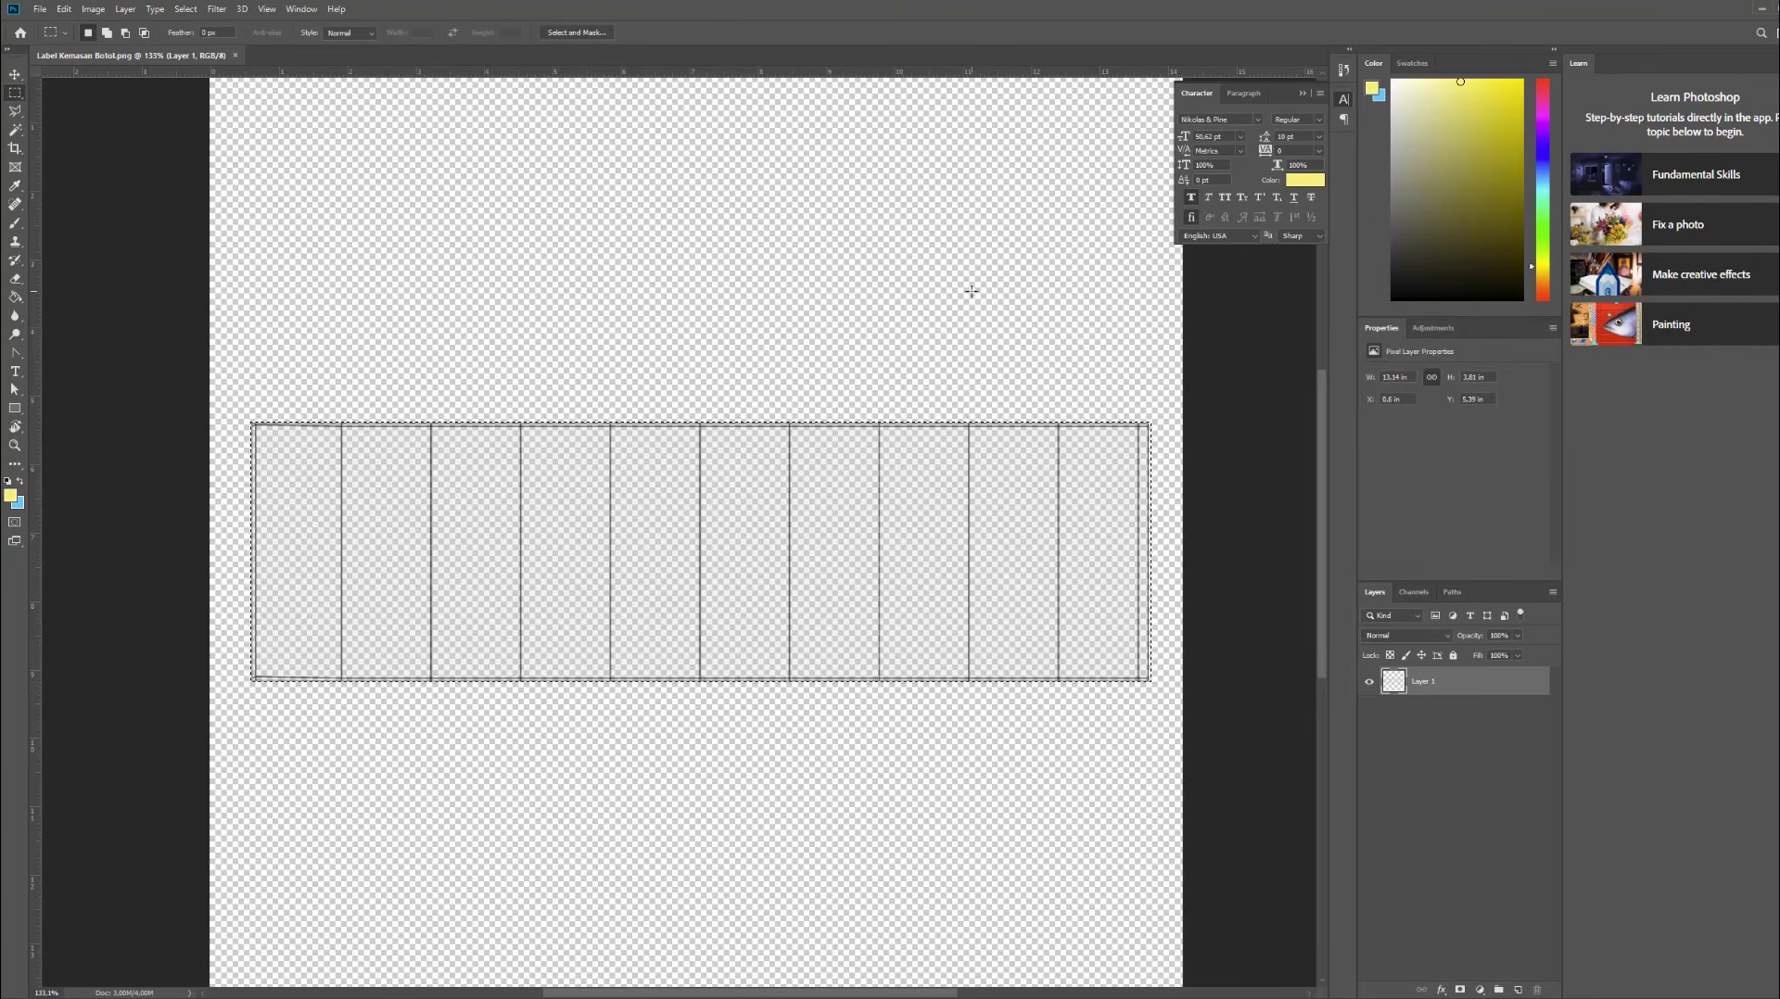
Paint the selected label strip completely yellow with the Brush tool, then clear the selection.
click(15, 223)
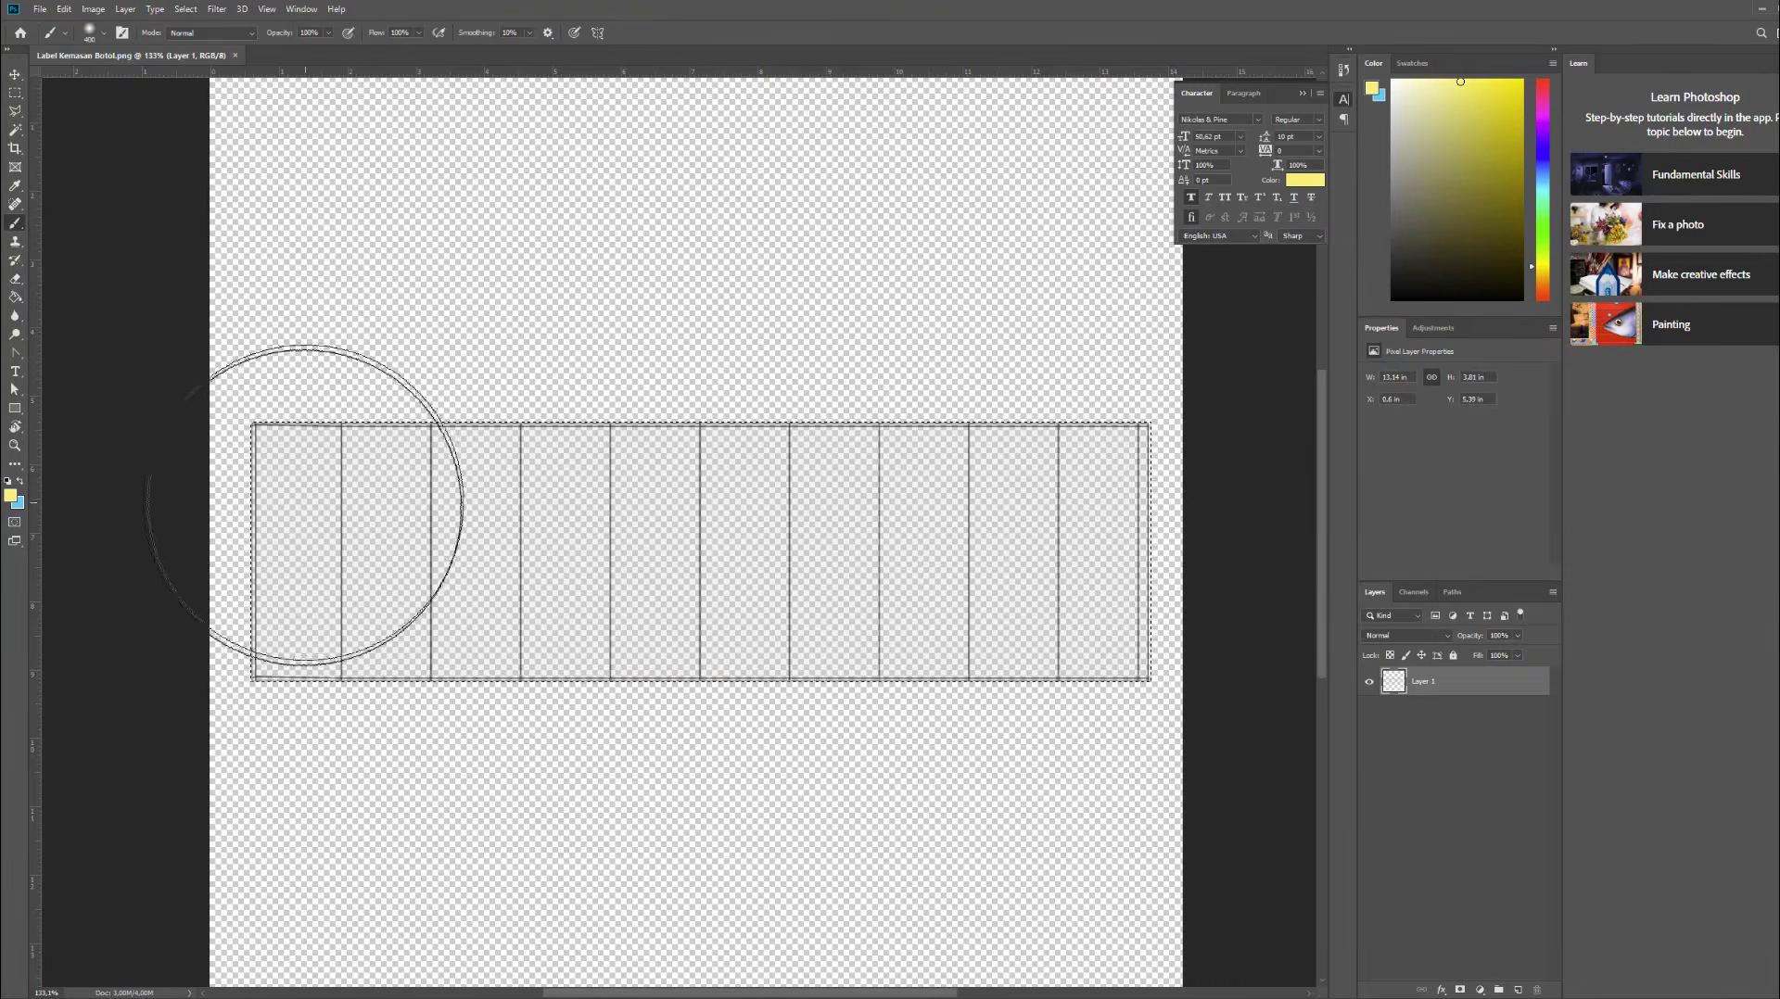
mouse_move(310, 509)
mouse_down()
mouse_move(806, 556)
mouse_move(371, 646)
mouse_move(596, 564)
mouse_move(1311, 616)
mouse_move(955, 446)
mouse_up()
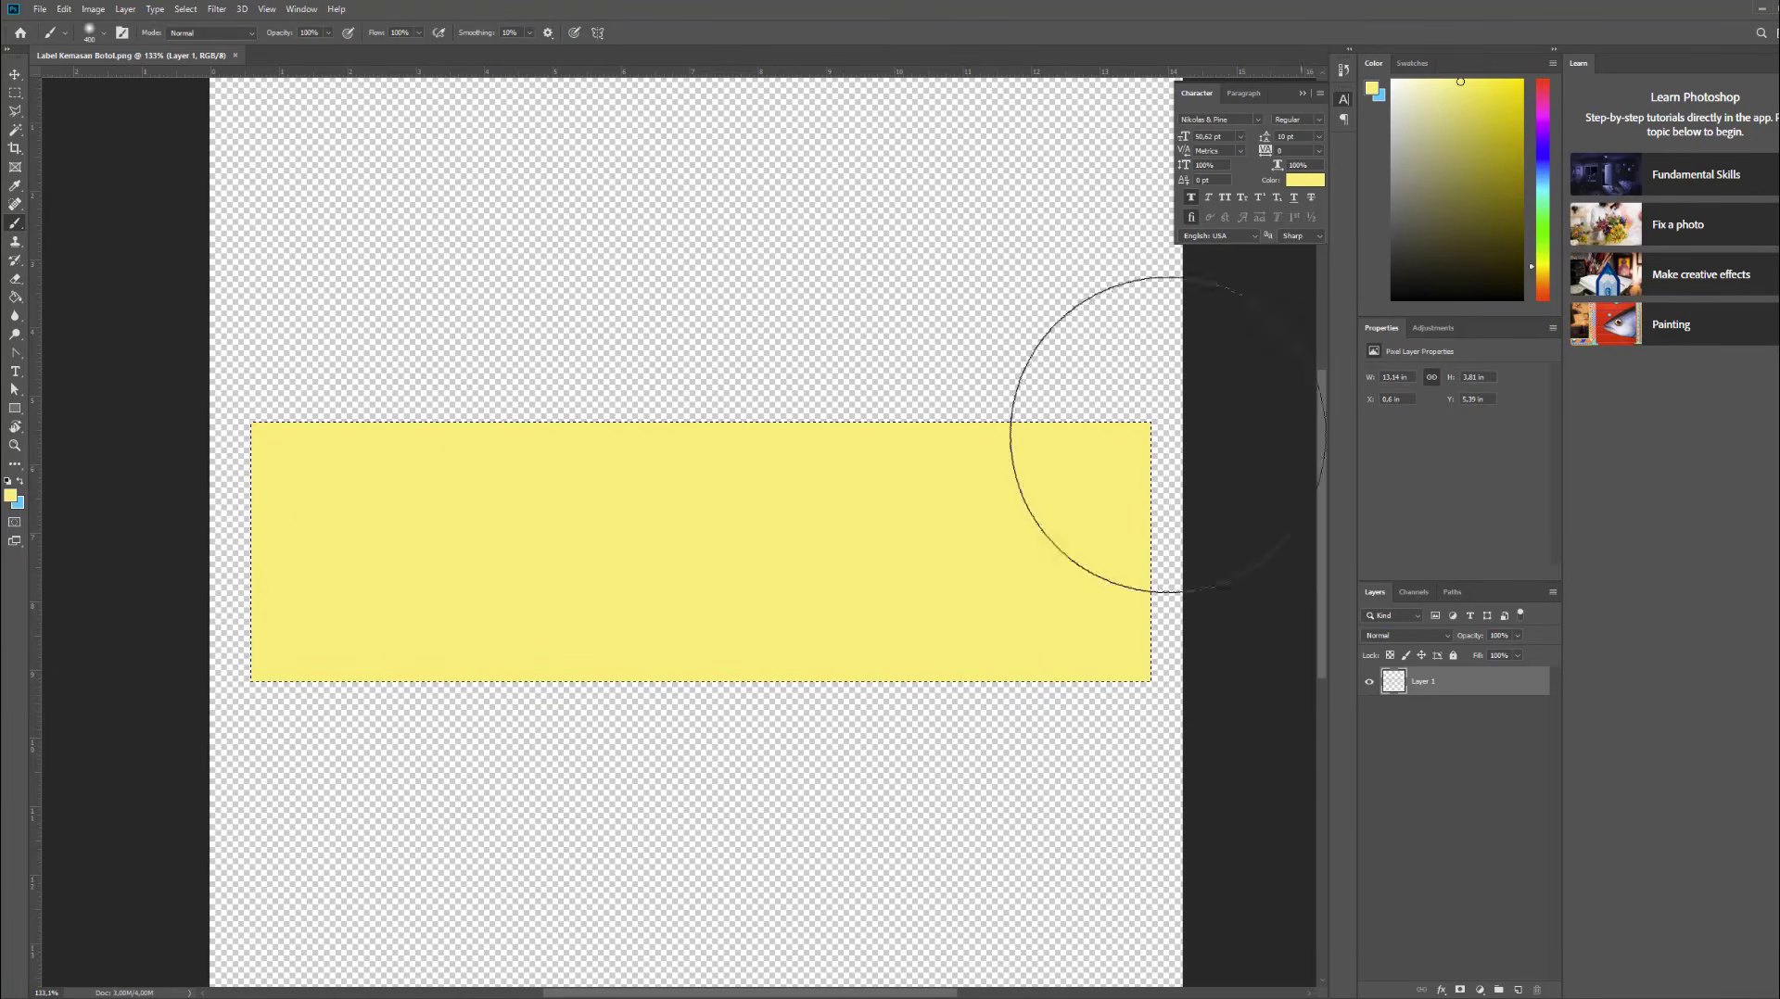
click(15, 73)
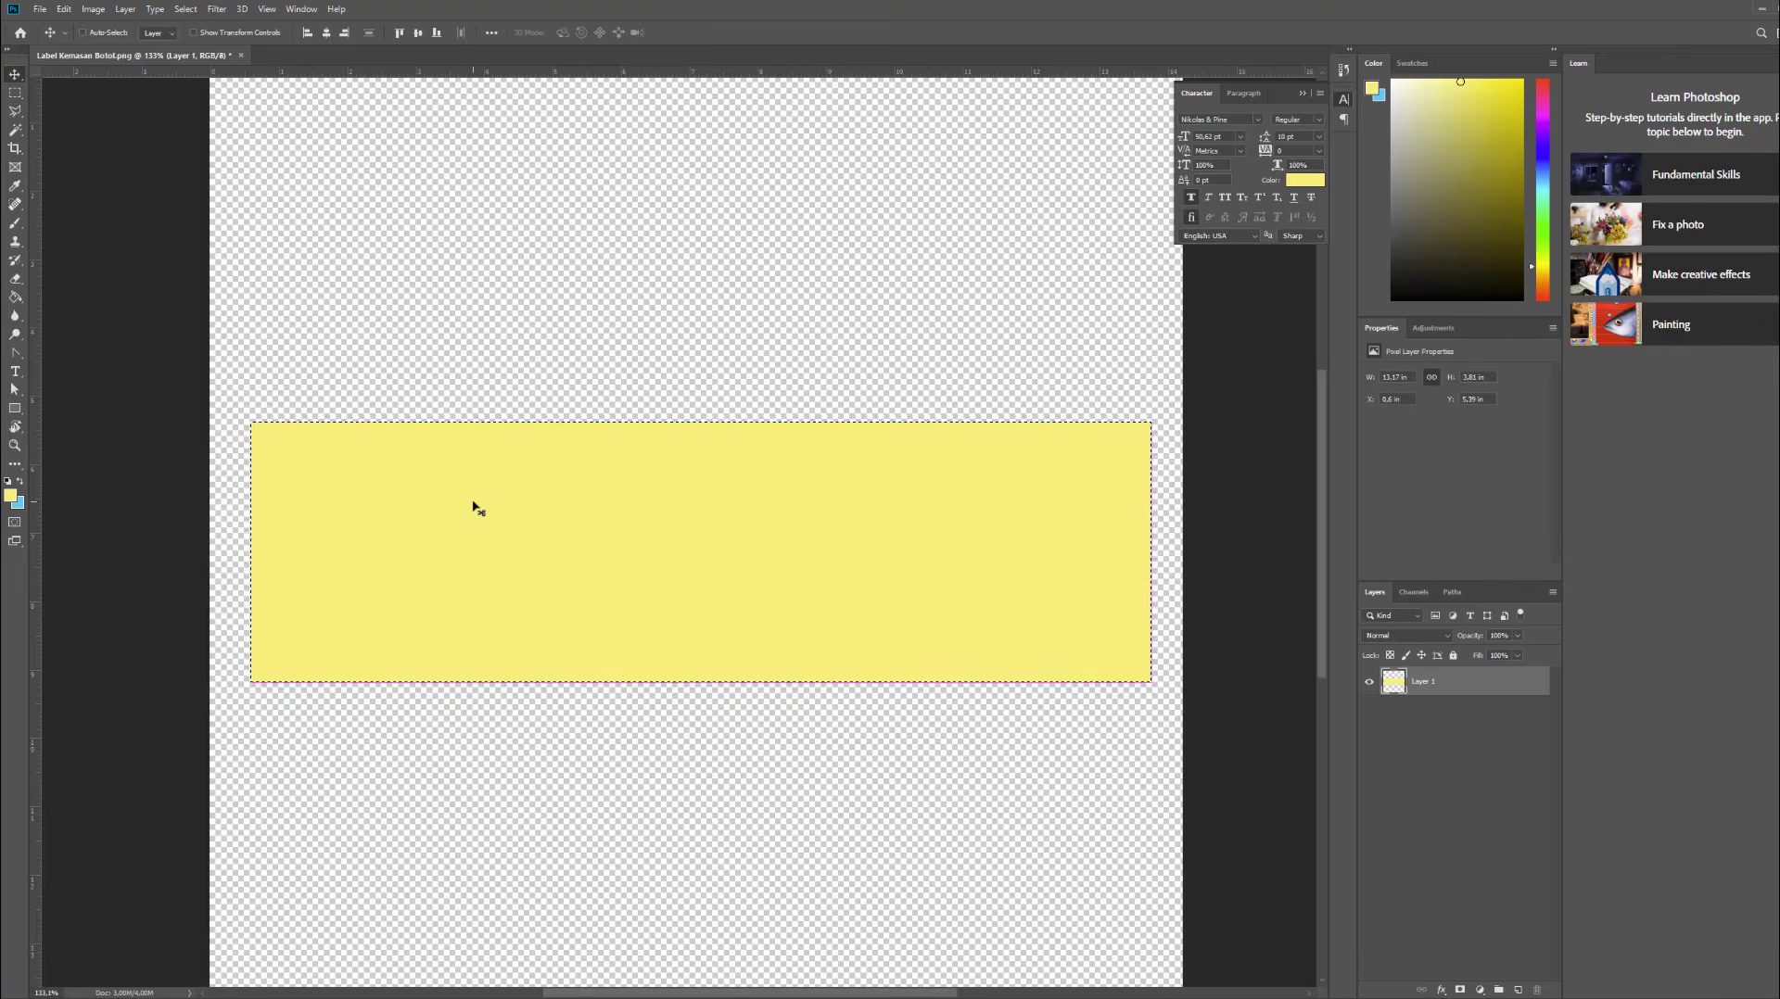
key(ctrl+d)
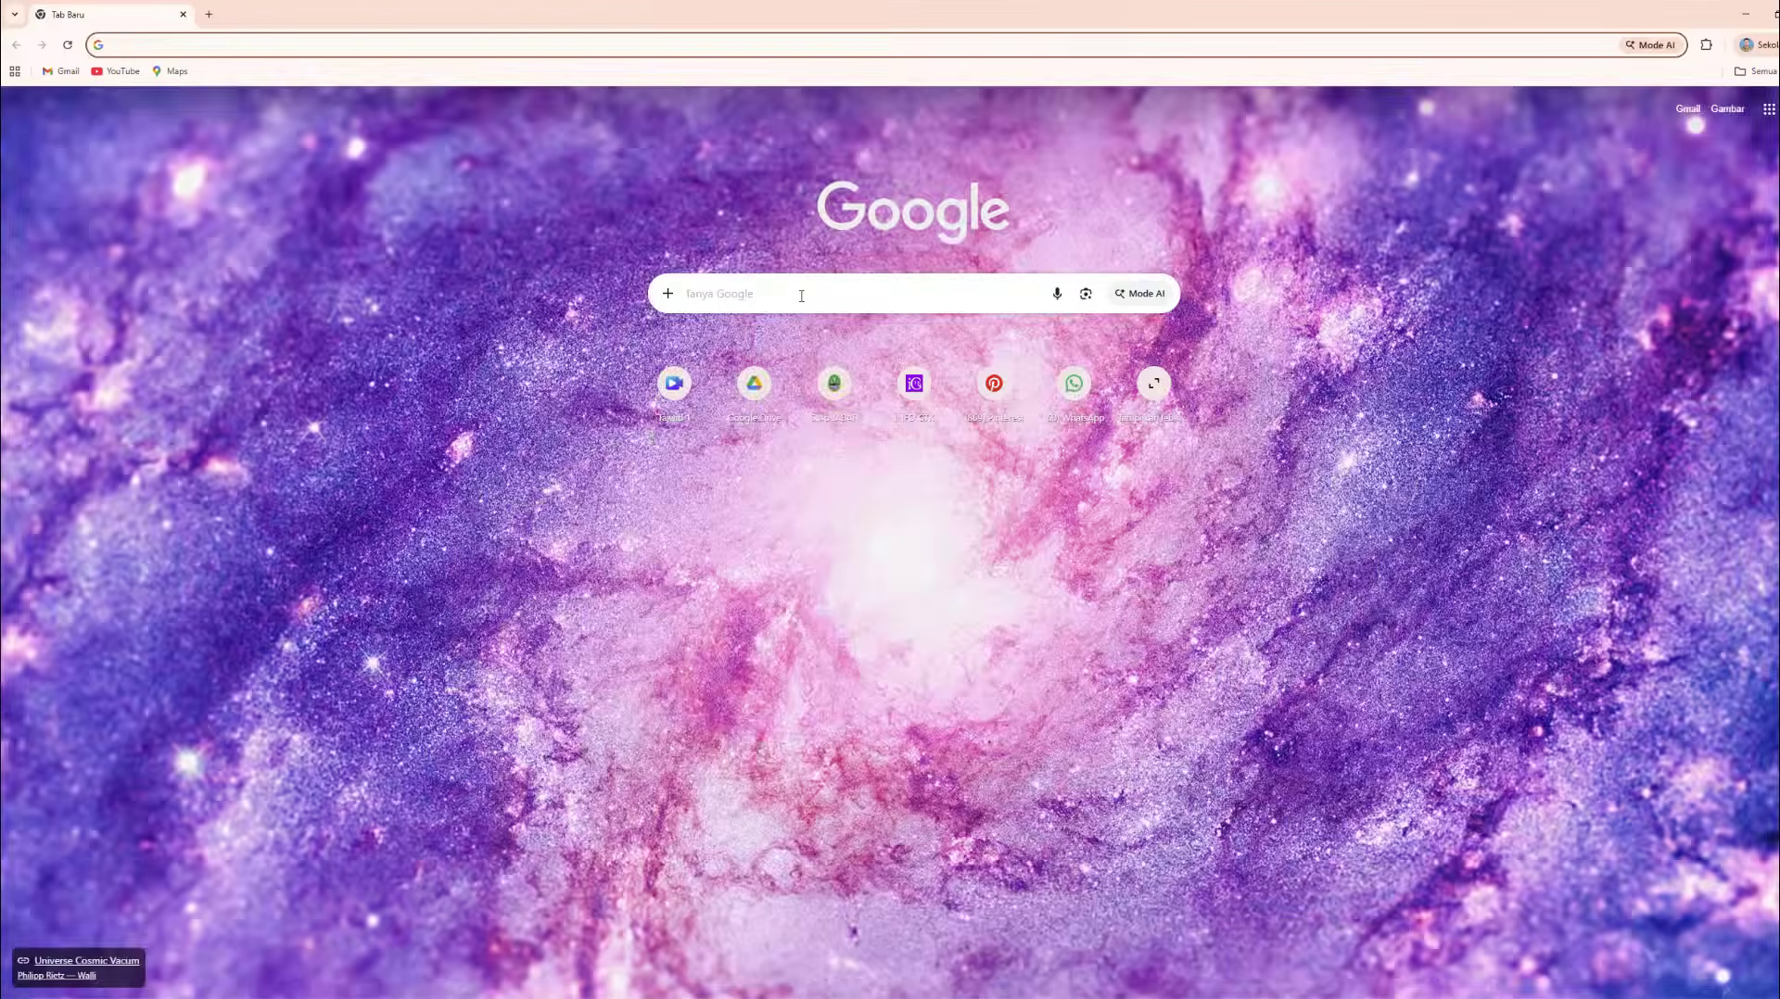
Switch to the web browser, search Google for "fruit png" and browse the fruit images on Pngtree.
click(801, 295)
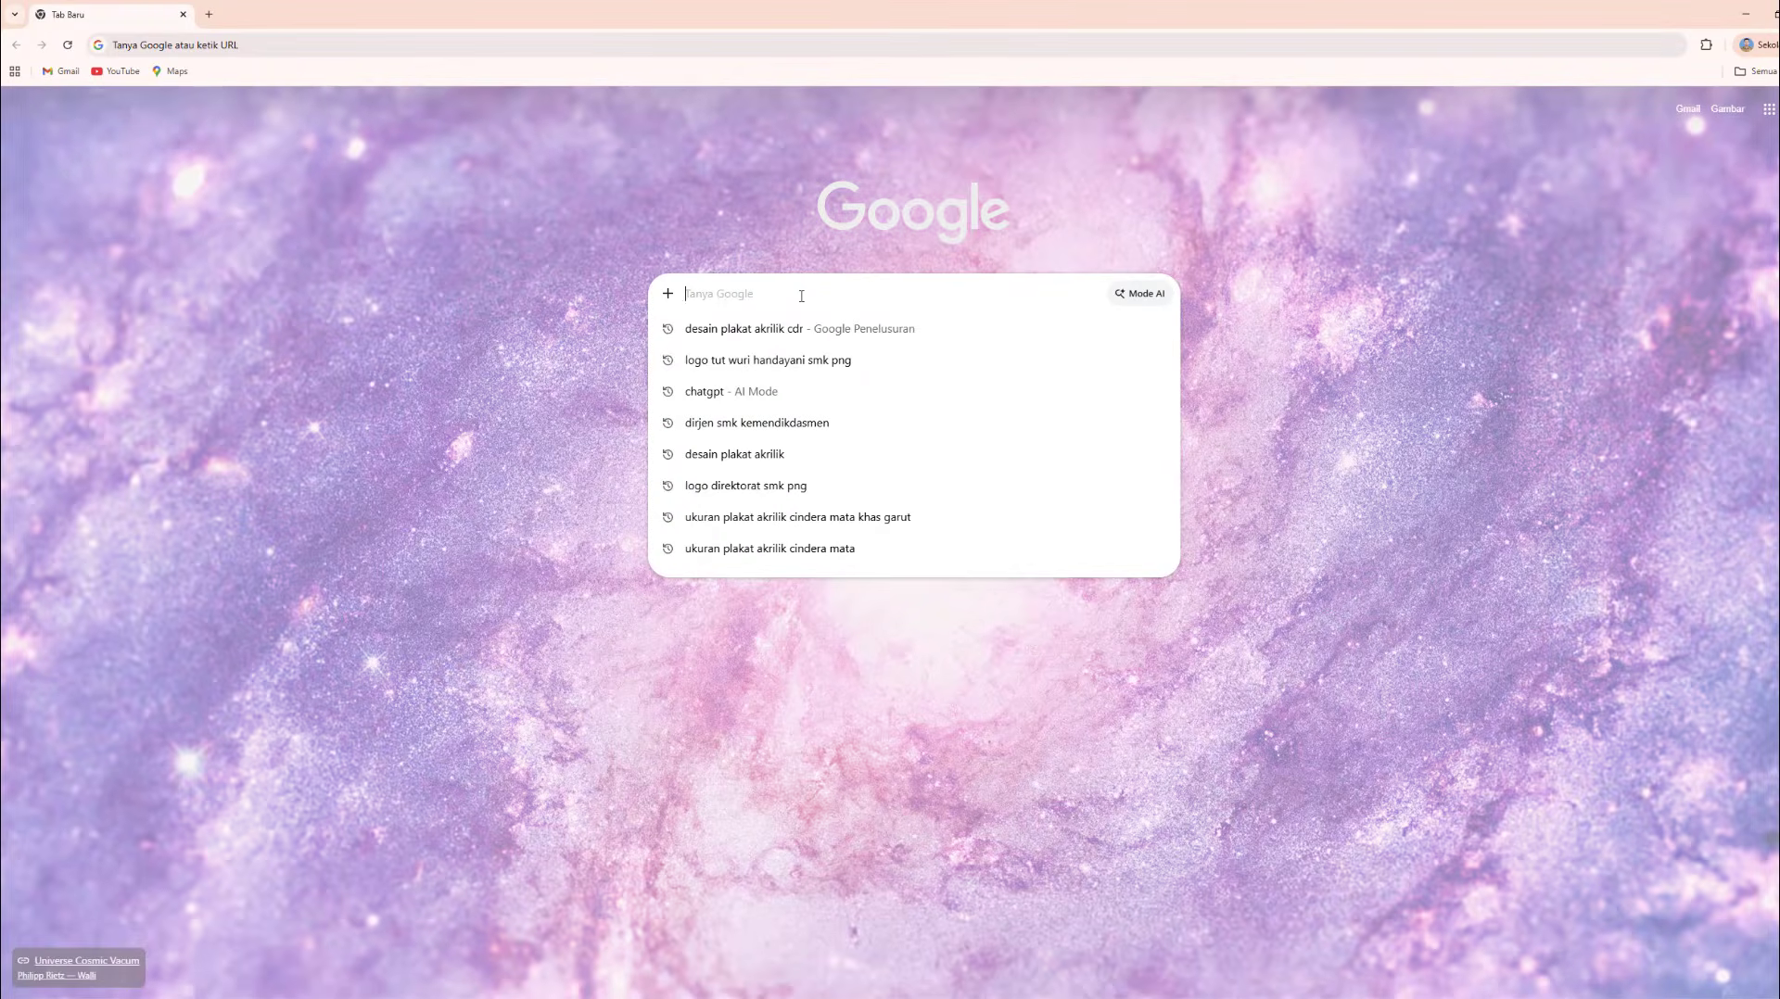
text(fruite)
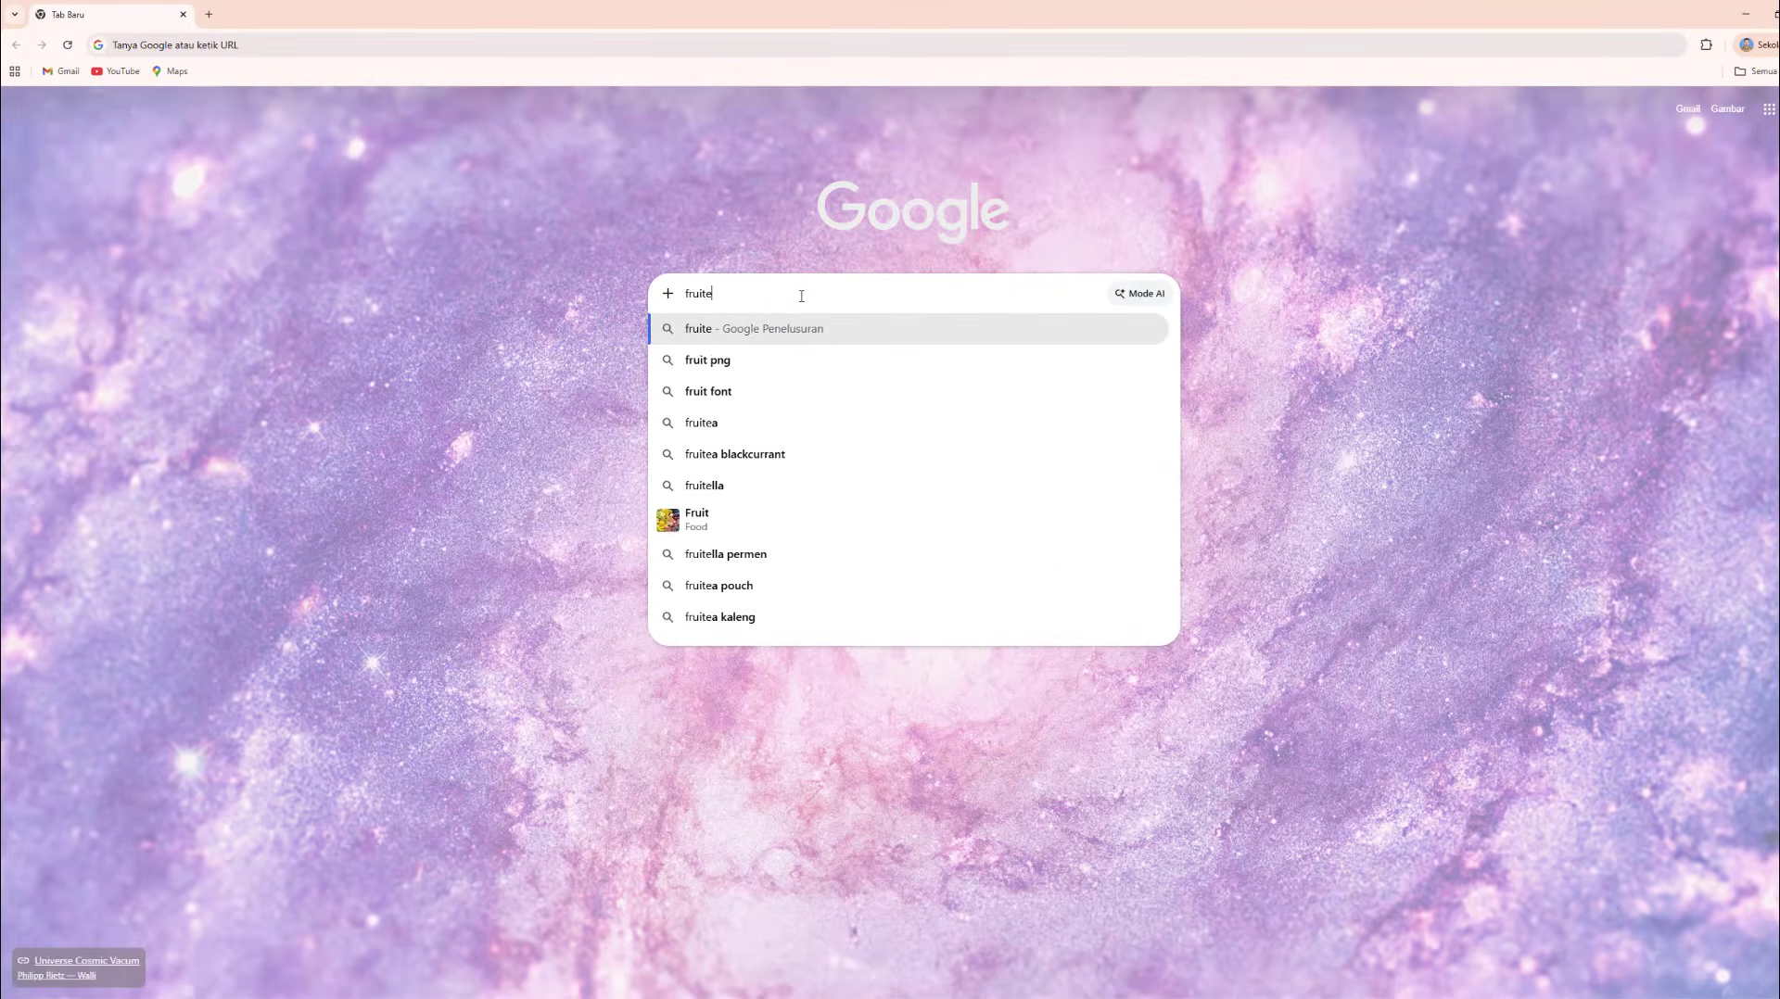
key(Down)
key(Return)
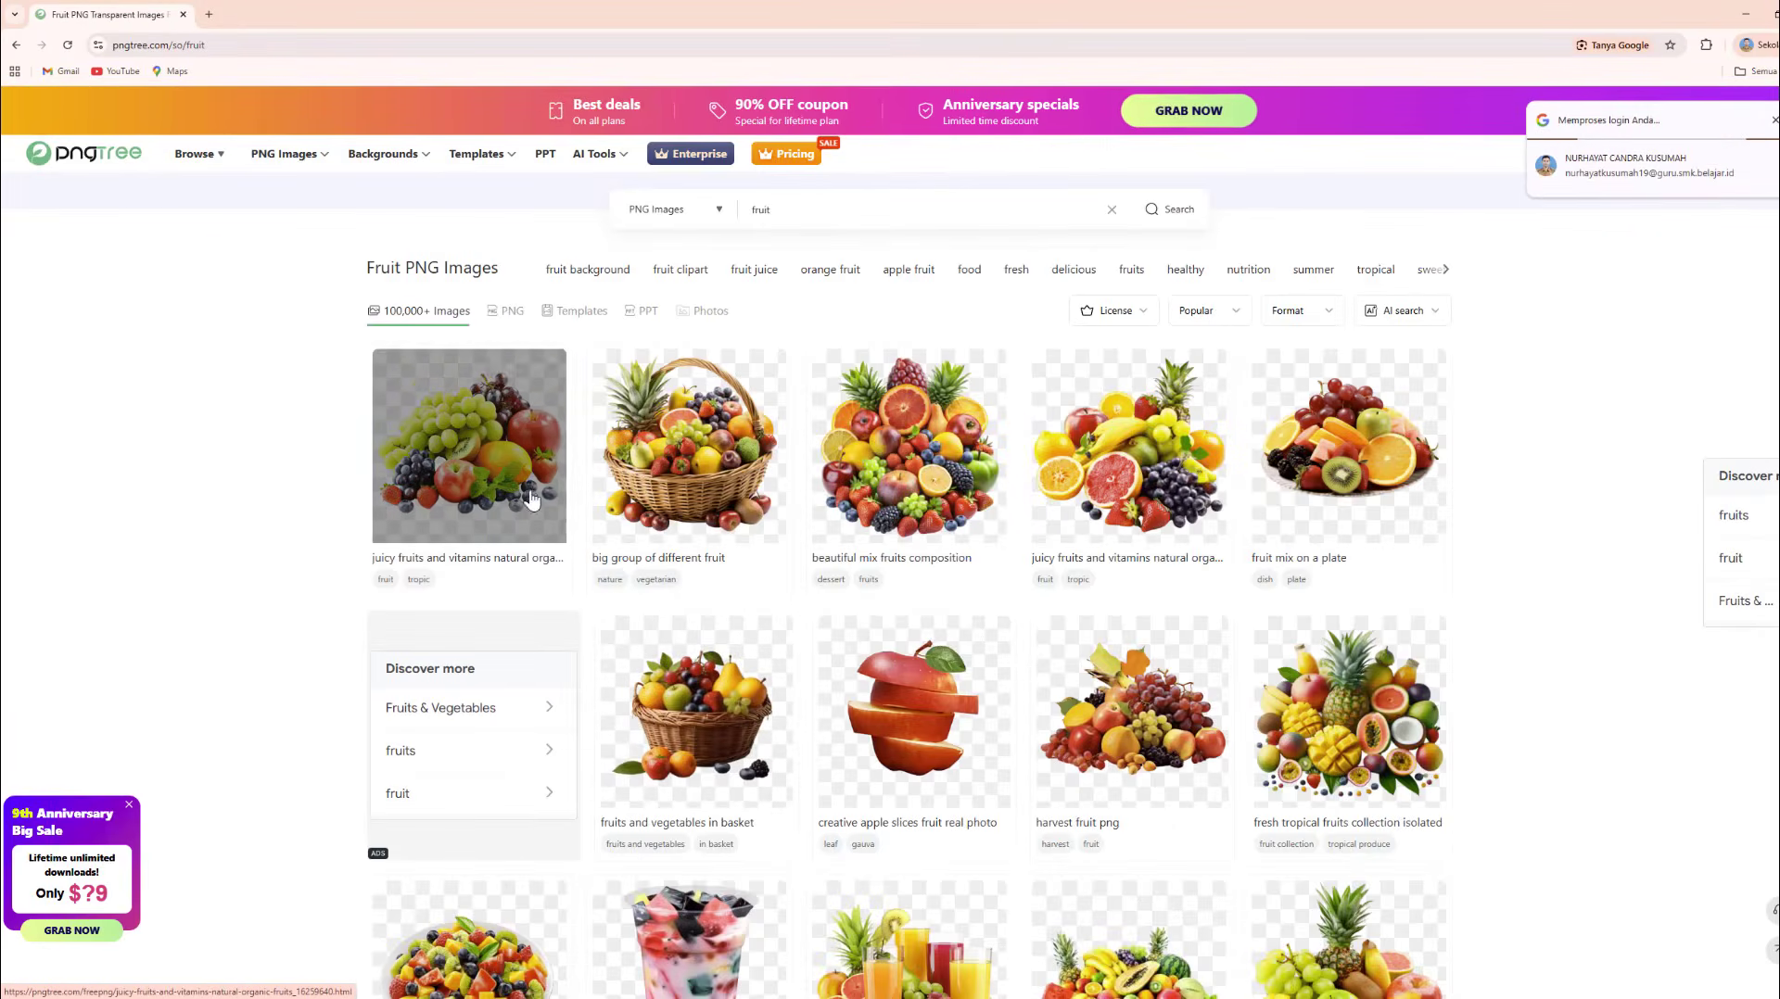
scroll(630, 533, down, 8)
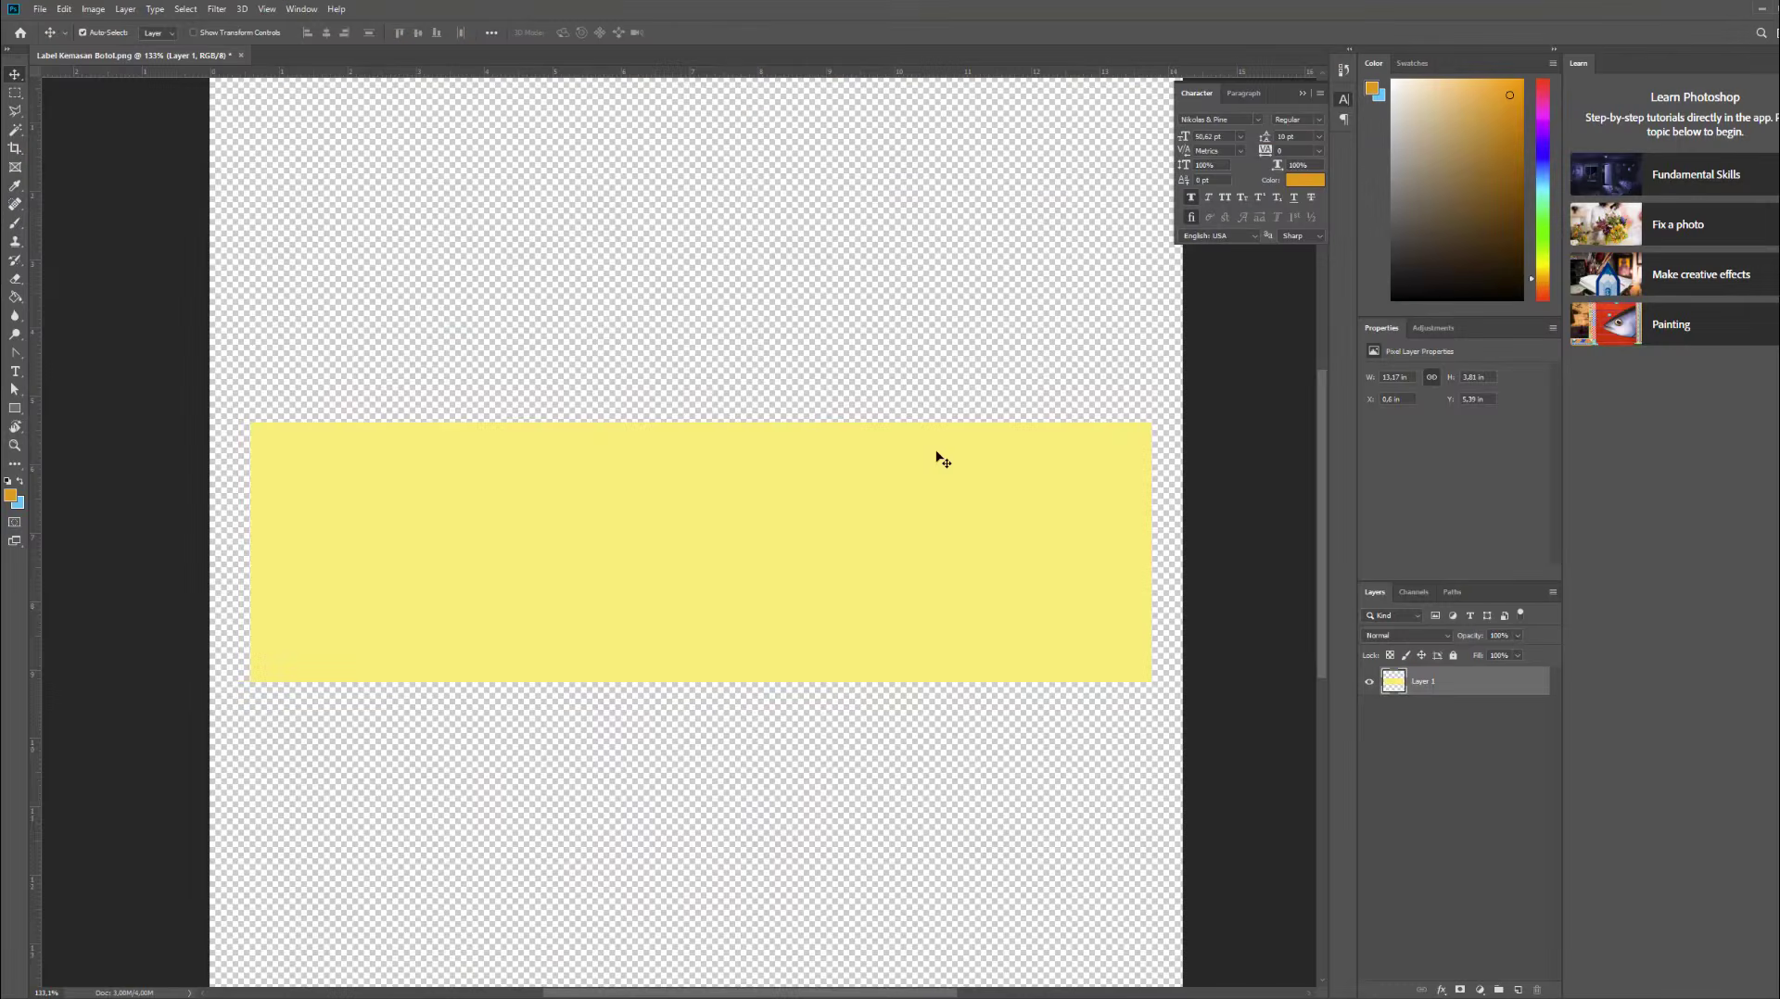
Place the tropical fruits image from the Downloads folder on the yellow strip, scaled to about 3.2 in wide near the strip's center.
mouse_move(406, 993)
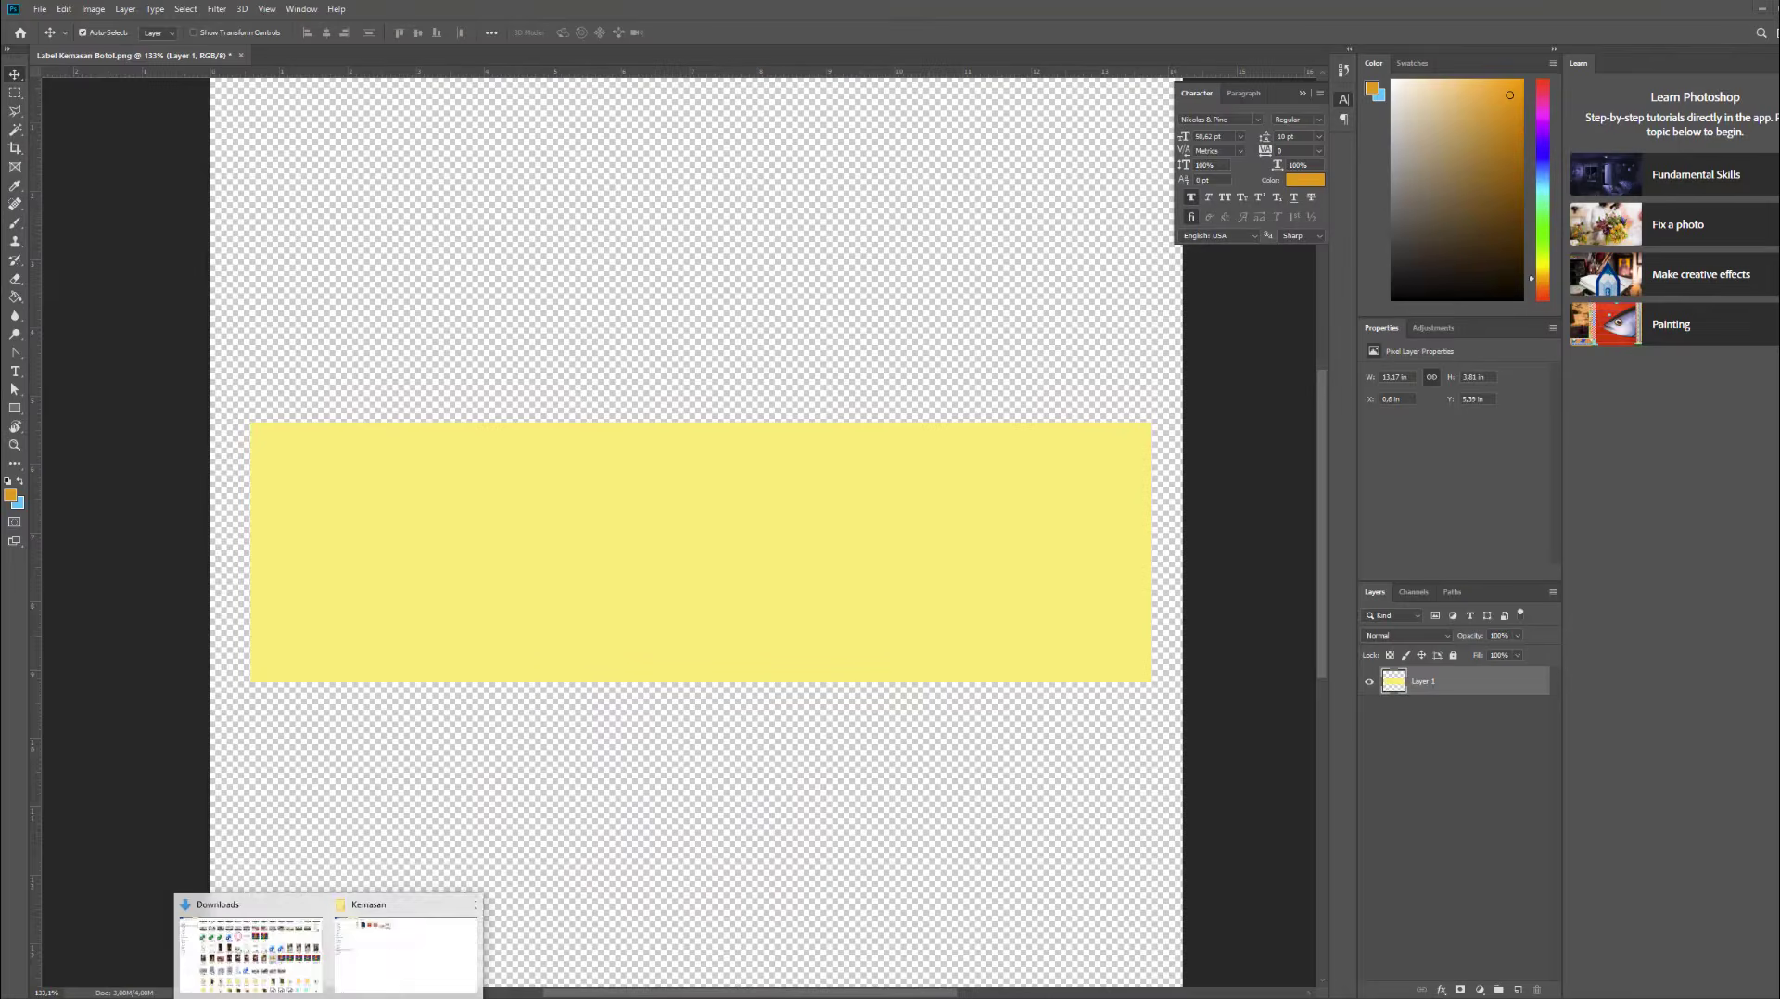
mouse_move(250, 955)
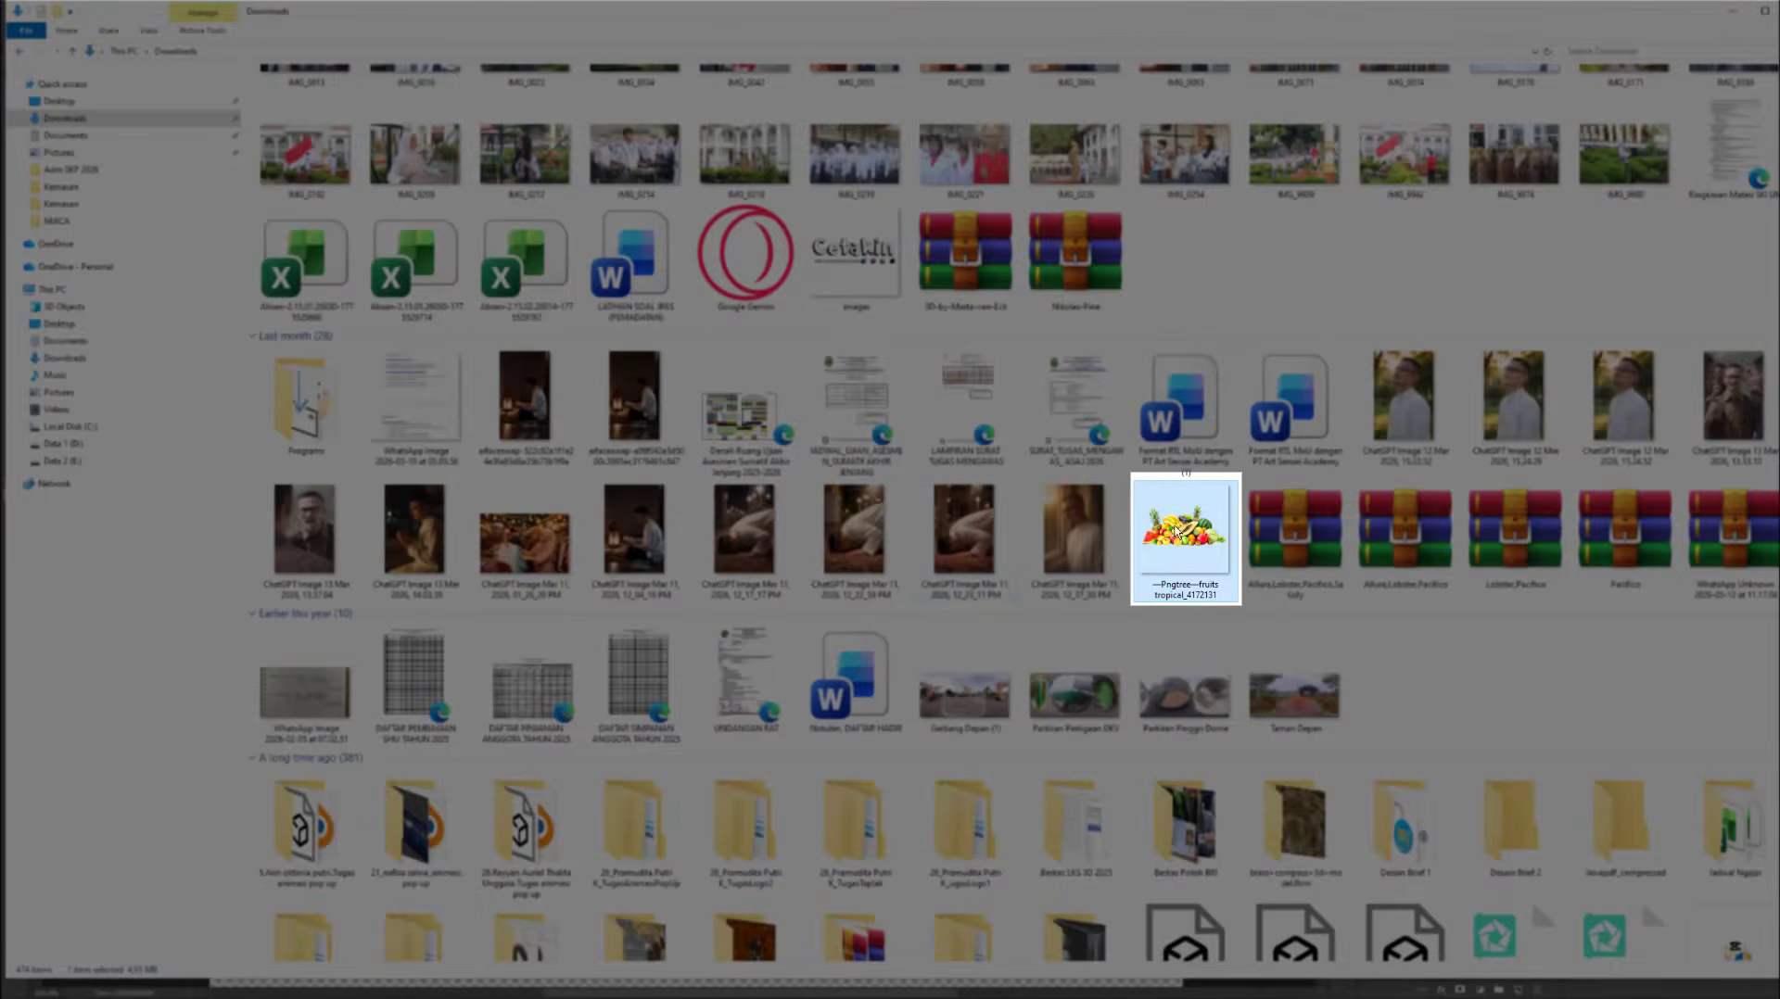
drag(1175, 531, 623, 575)
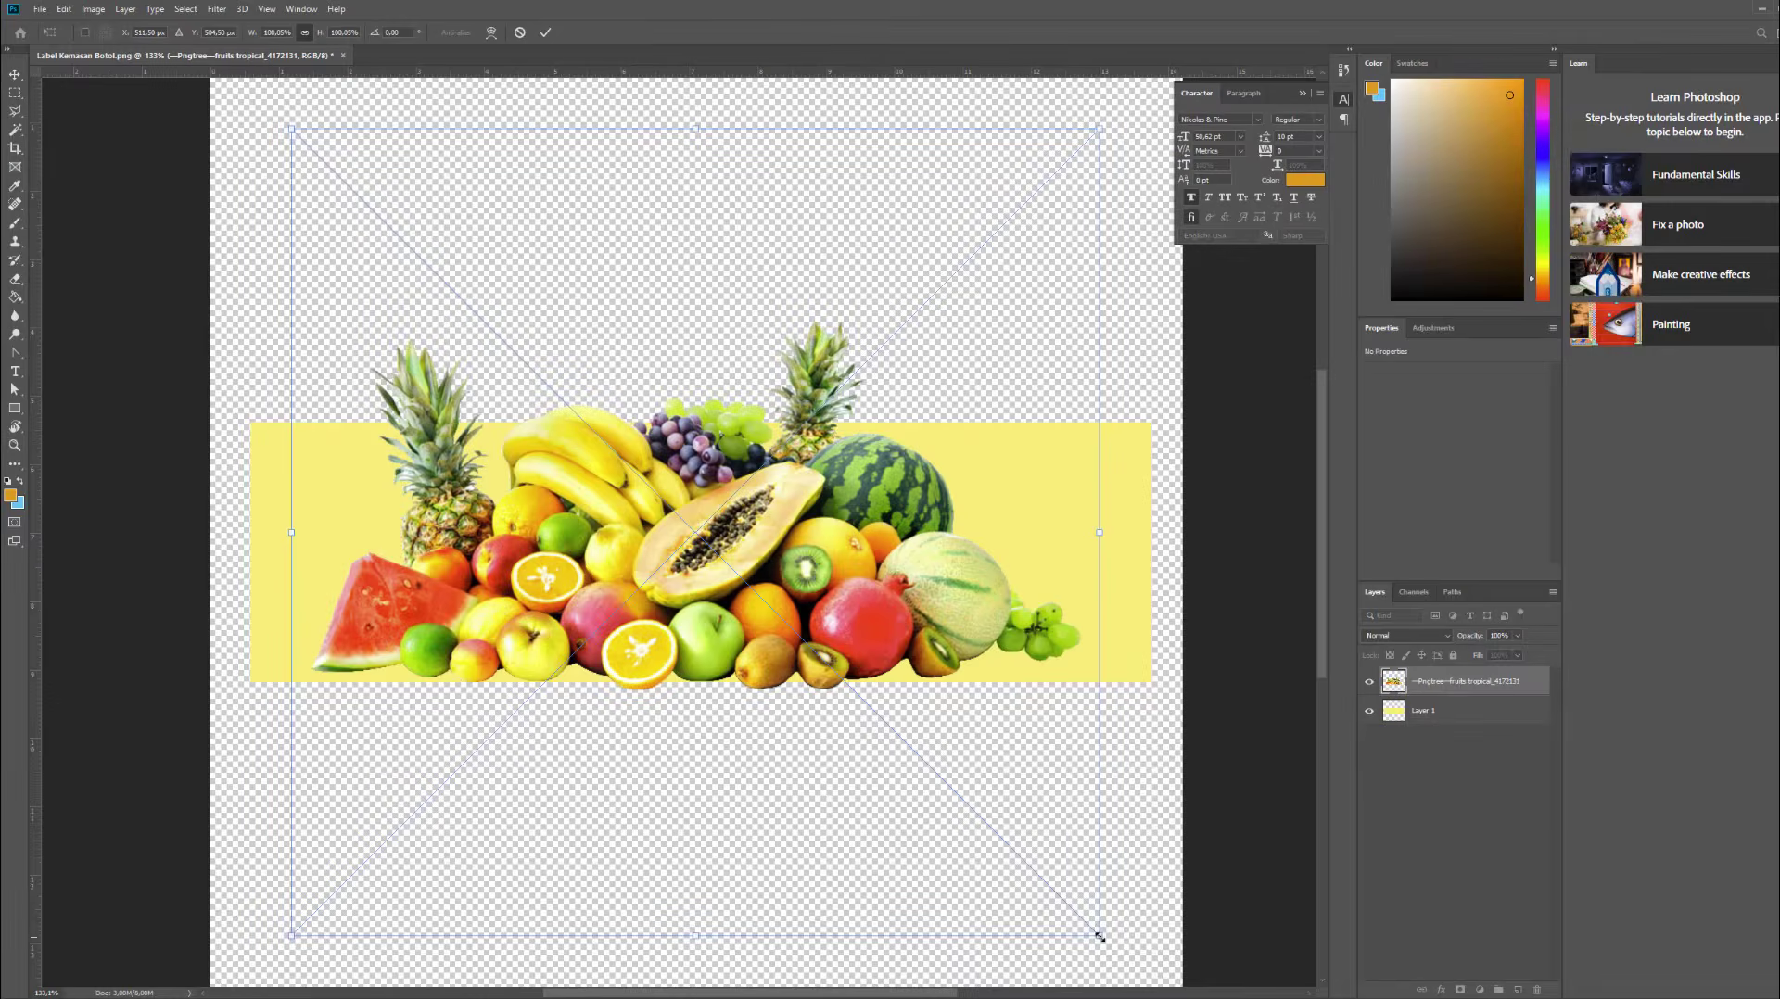
drag(1099, 936, 735, 571)
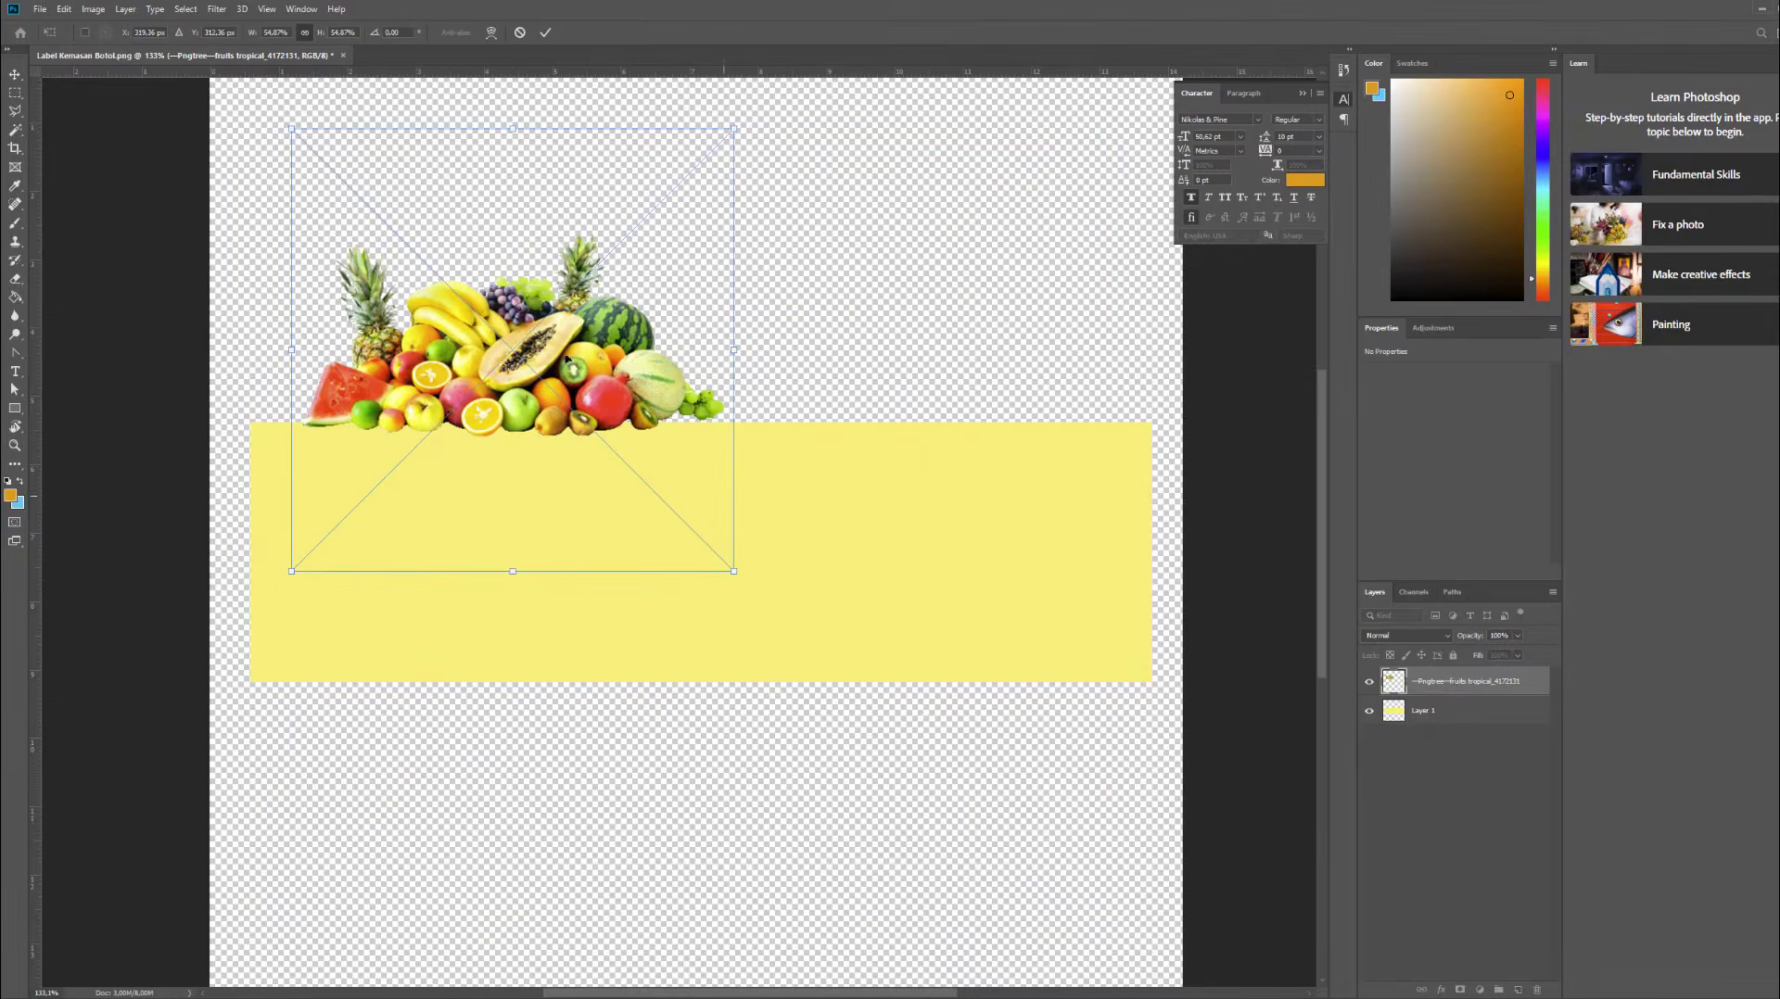
drag(287, 127, 501, 338)
drag(679, 471, 767, 536)
key(Return)
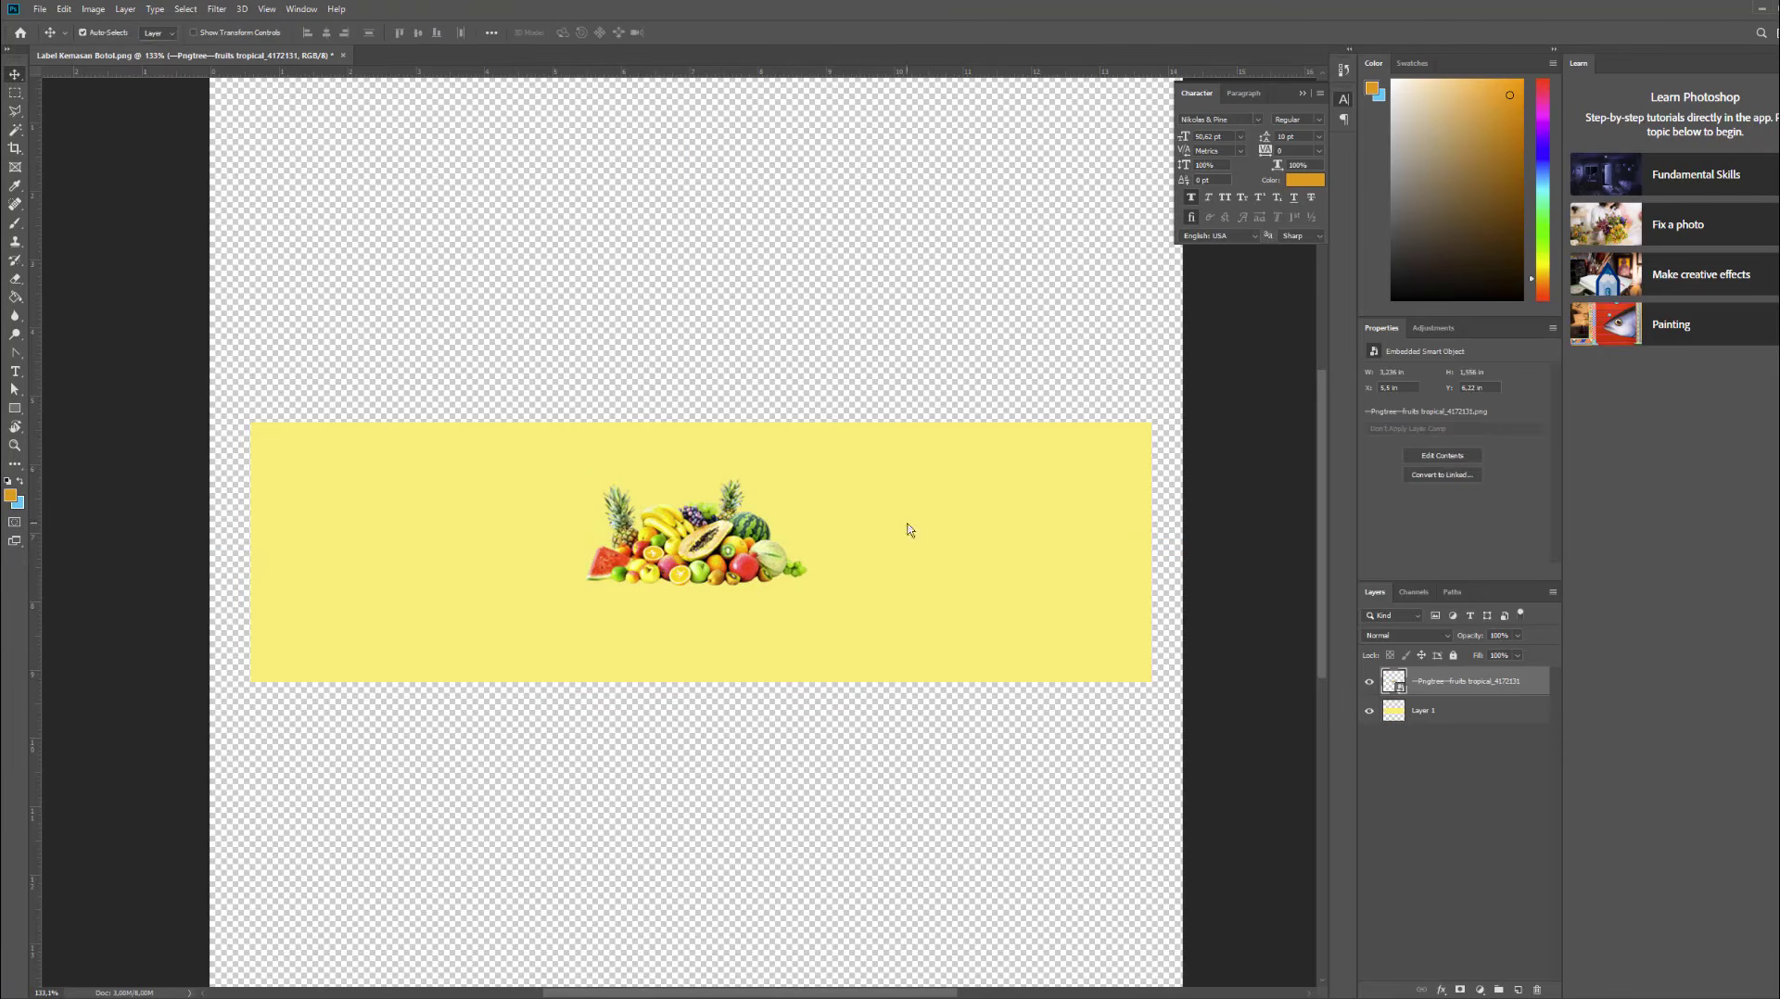
Show the transform controls and give the fruit layer a 2 px white stroke positioned at the center.
click(224, 34)
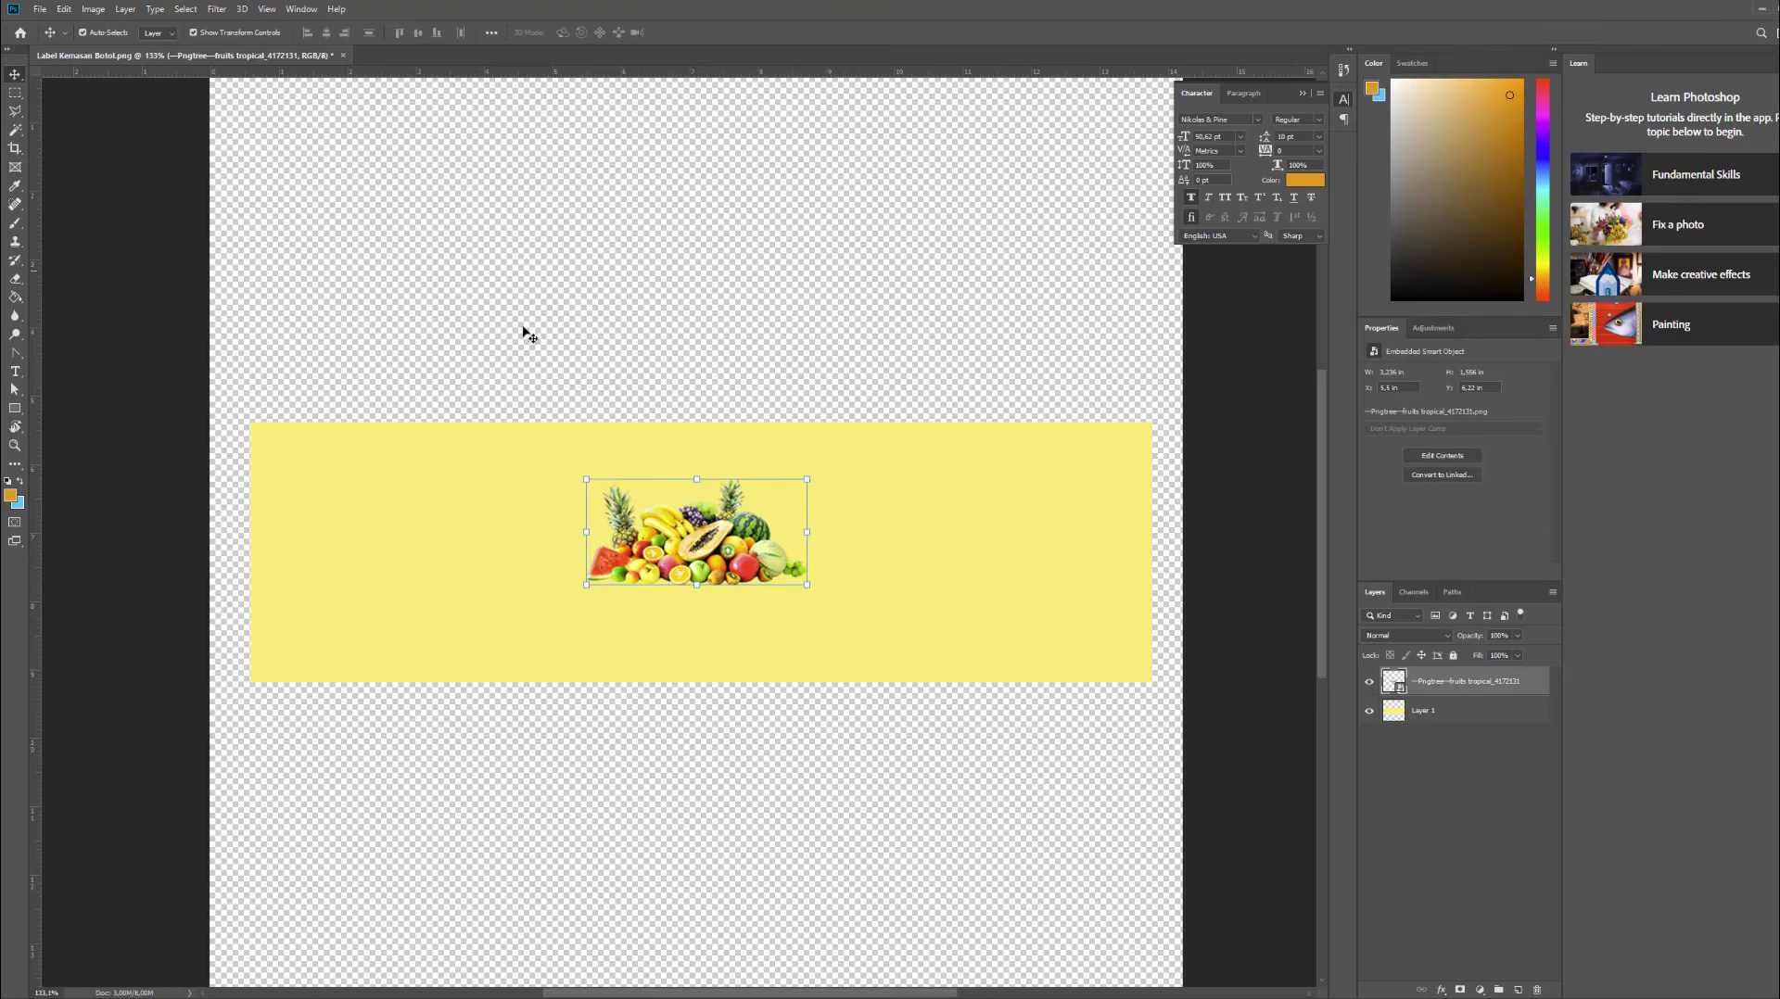
click(1443, 991)
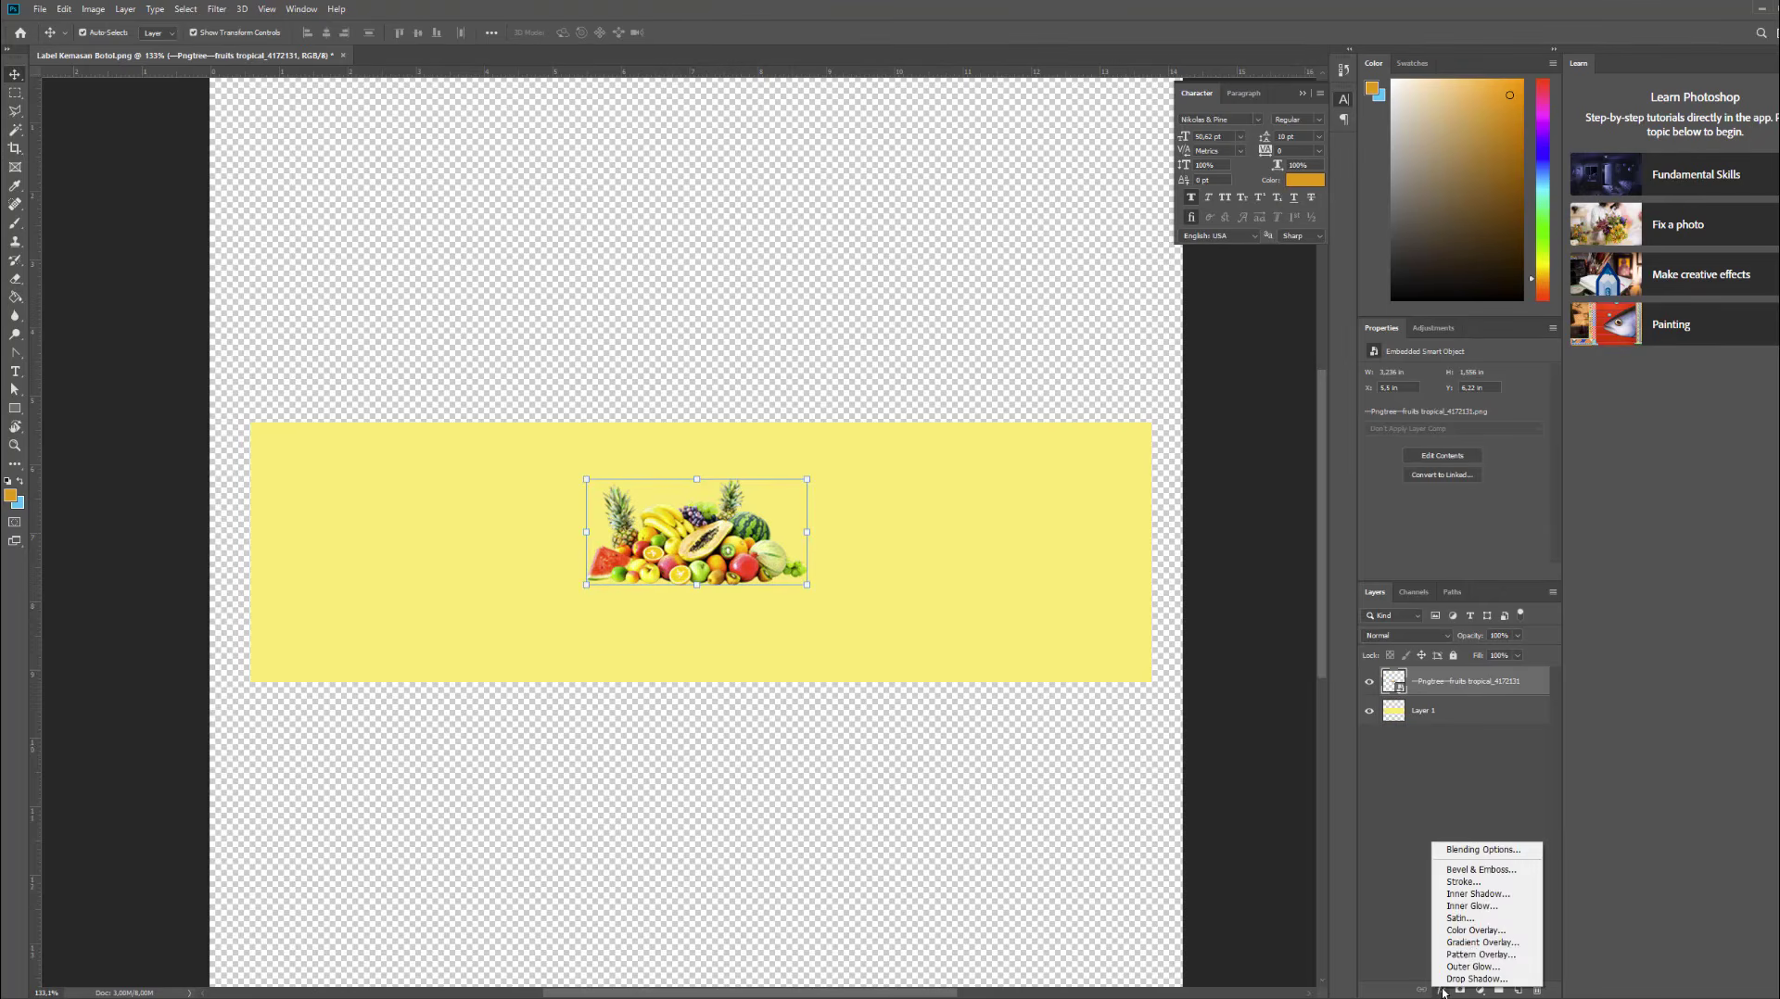
click(1481, 907)
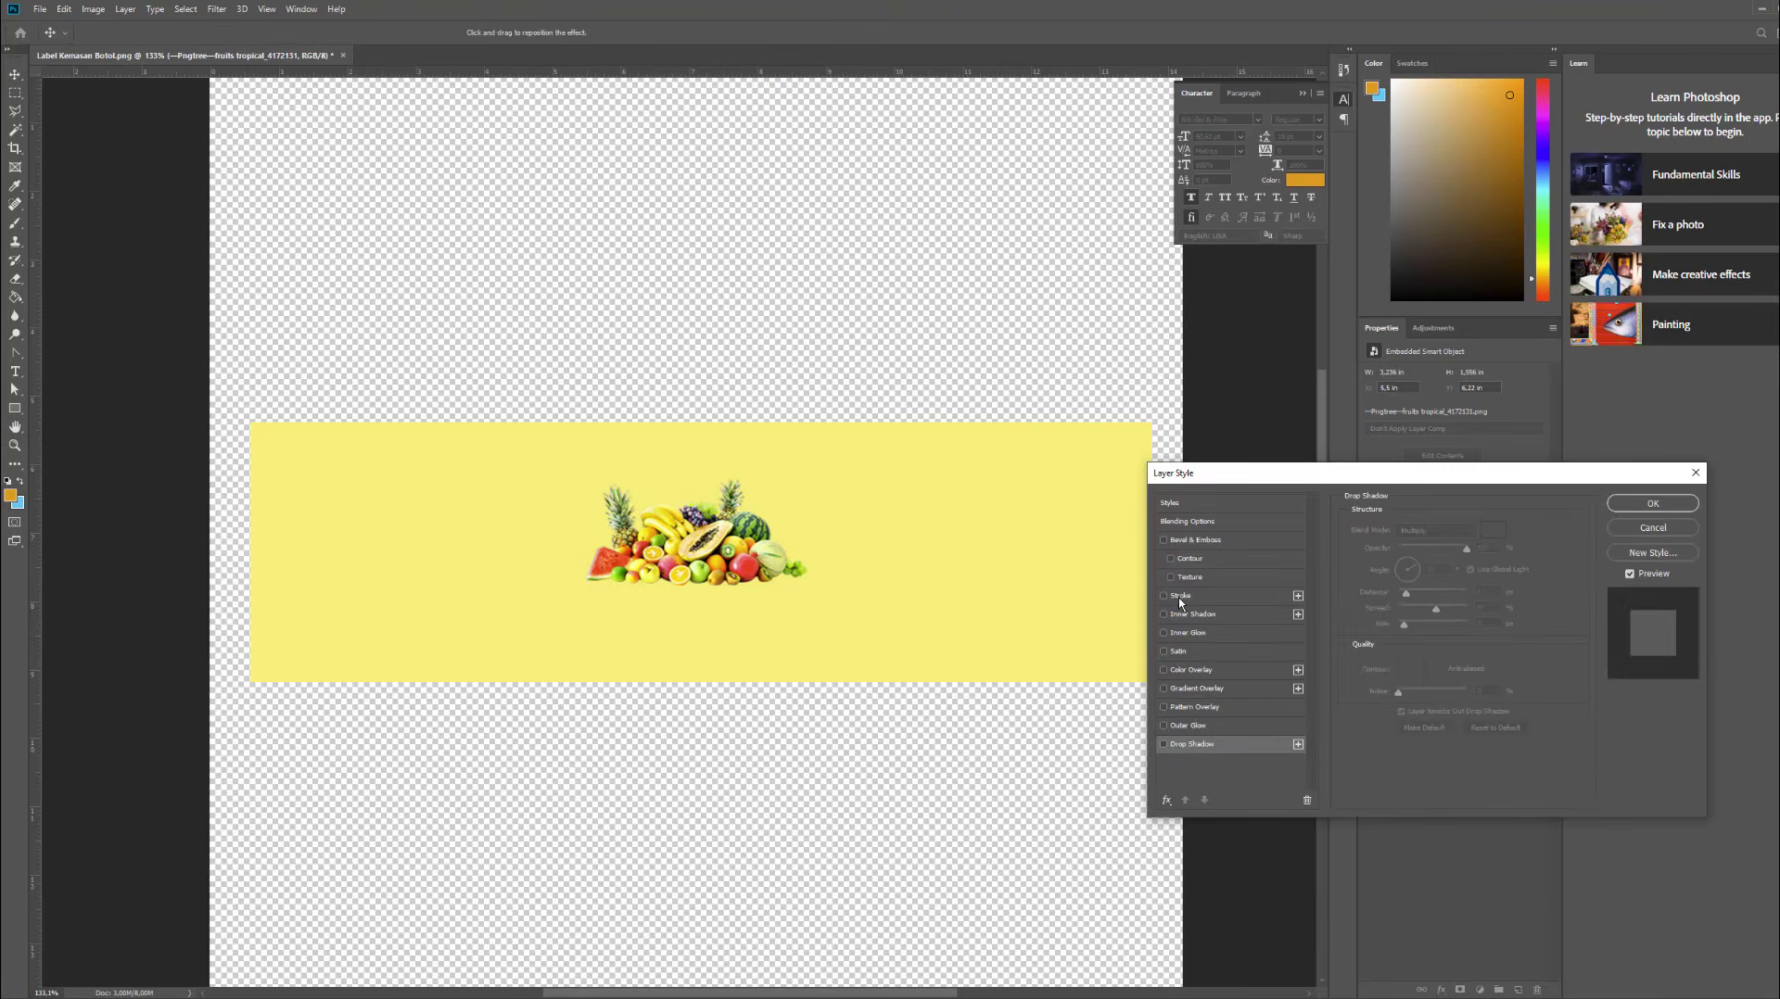
click(1180, 598)
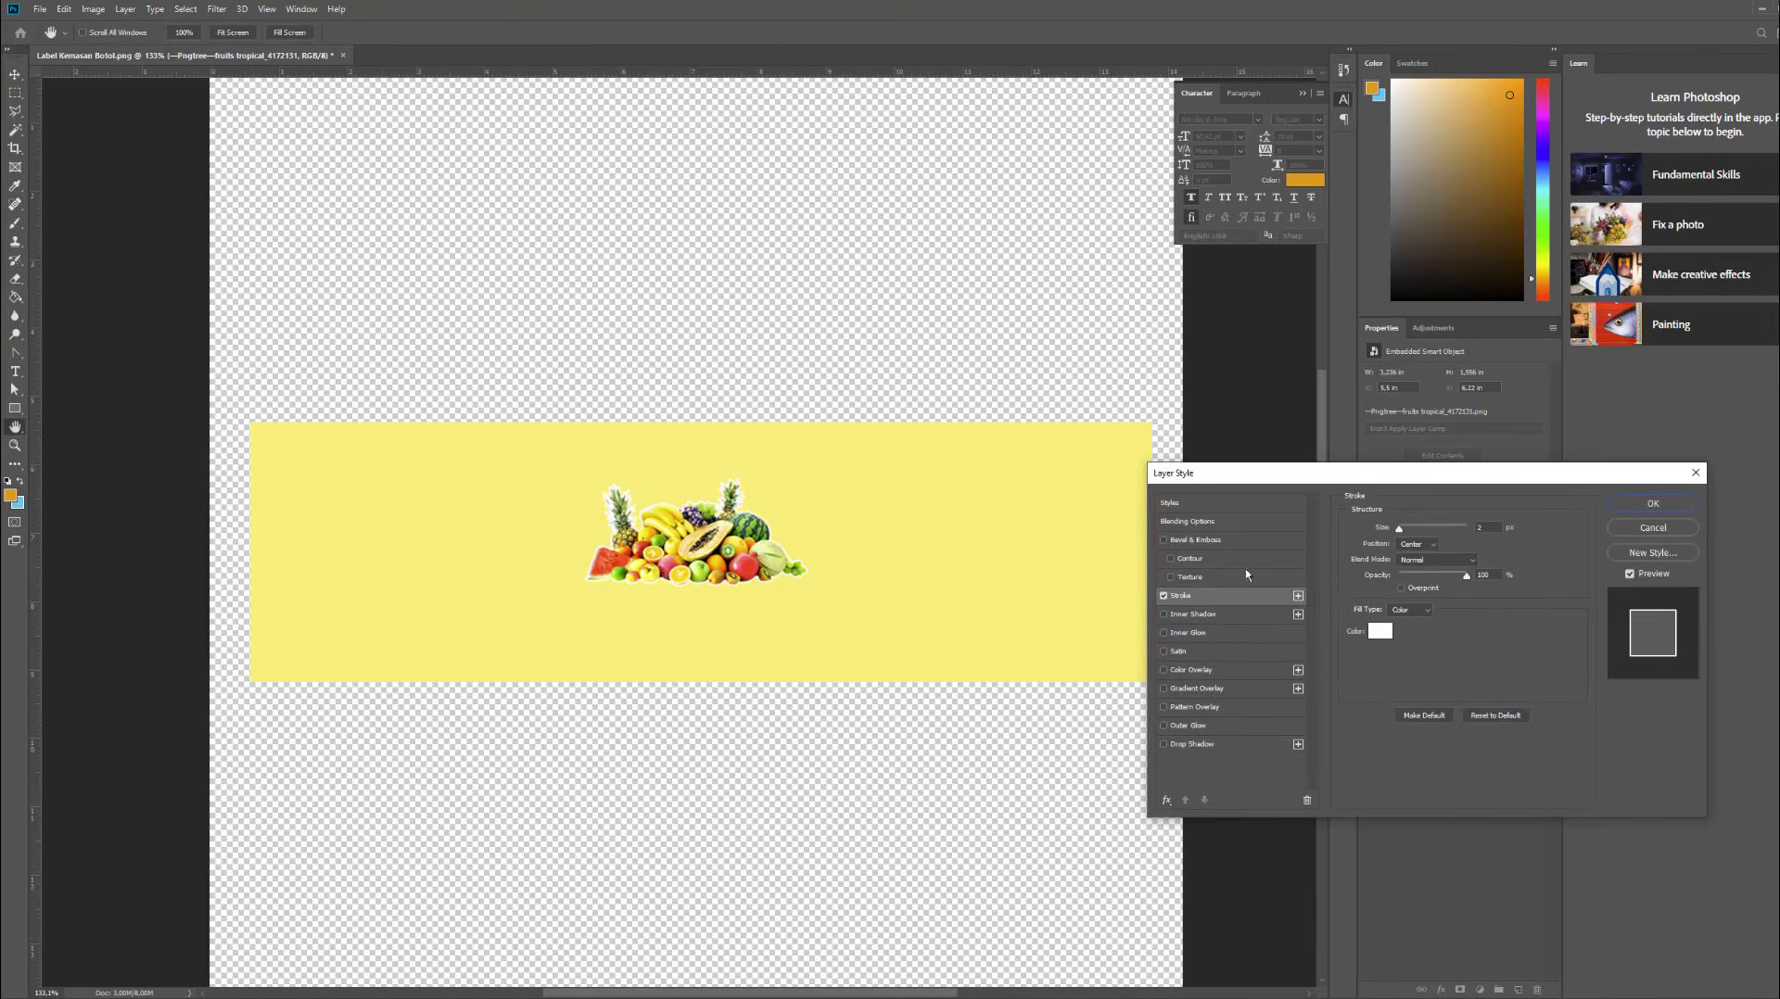
click(1683, 506)
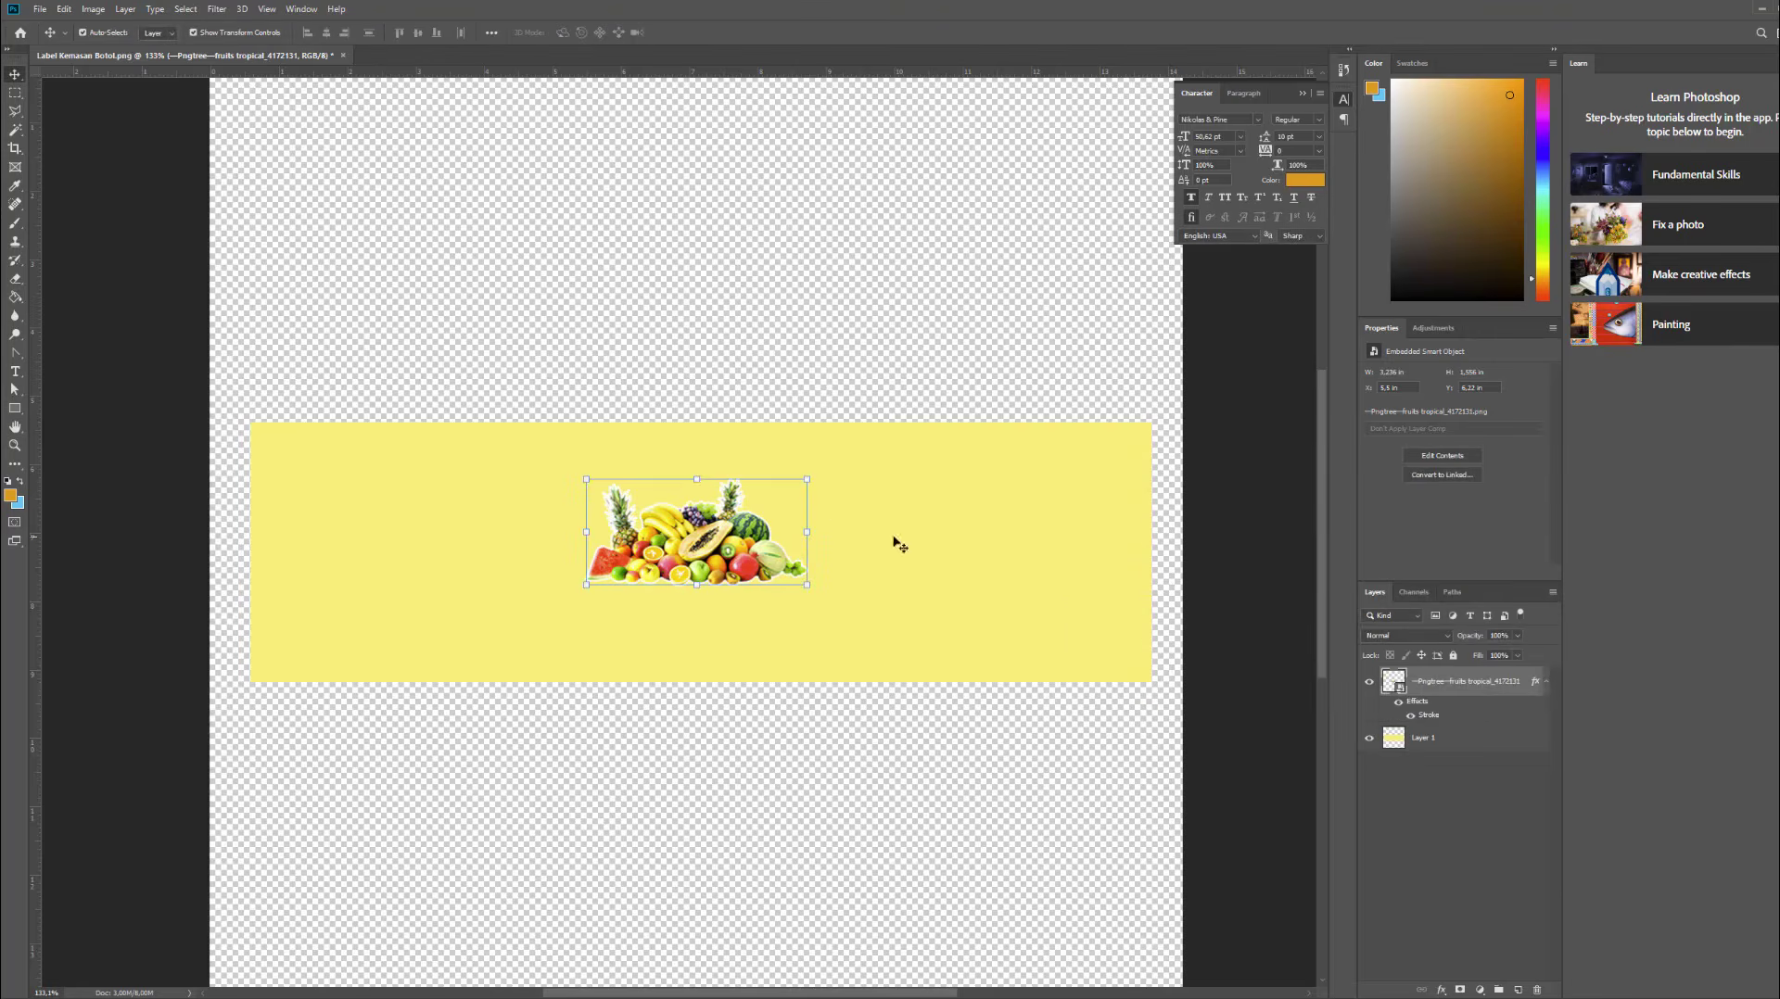
Activate the Brush tool on the yellow Layer 1 and set the foreground color to white #ffffff.
click(12, 227)
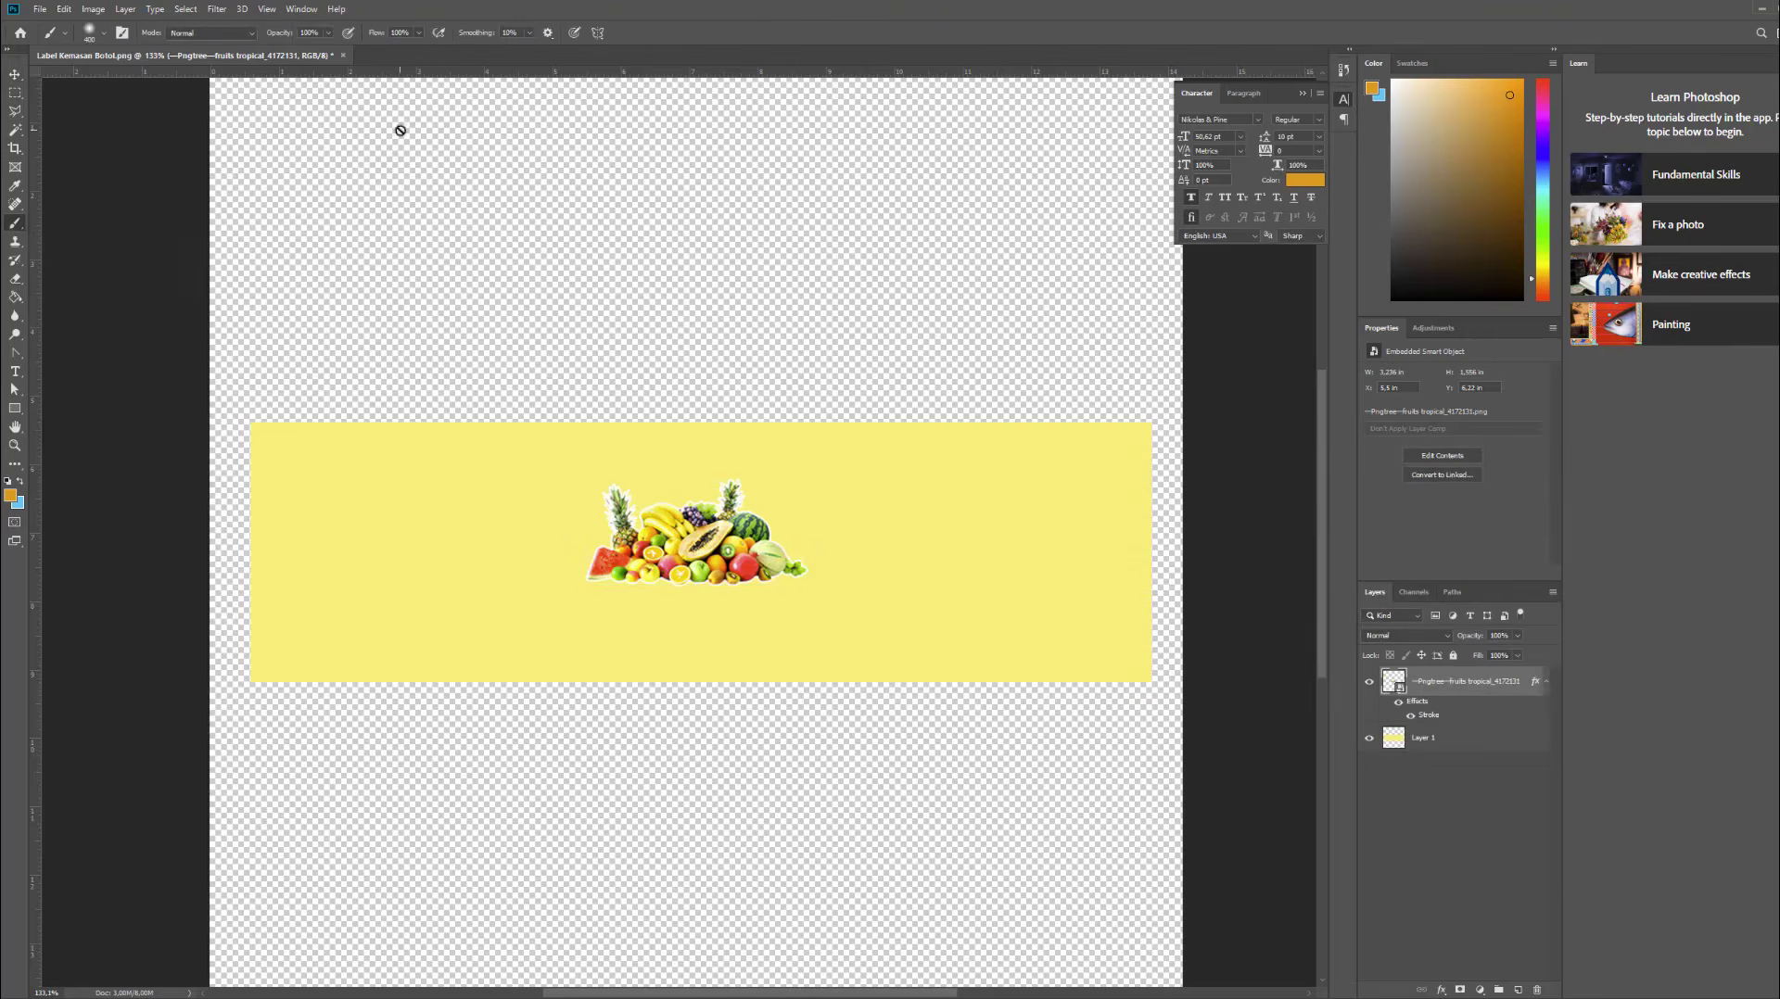
click(1435, 740)
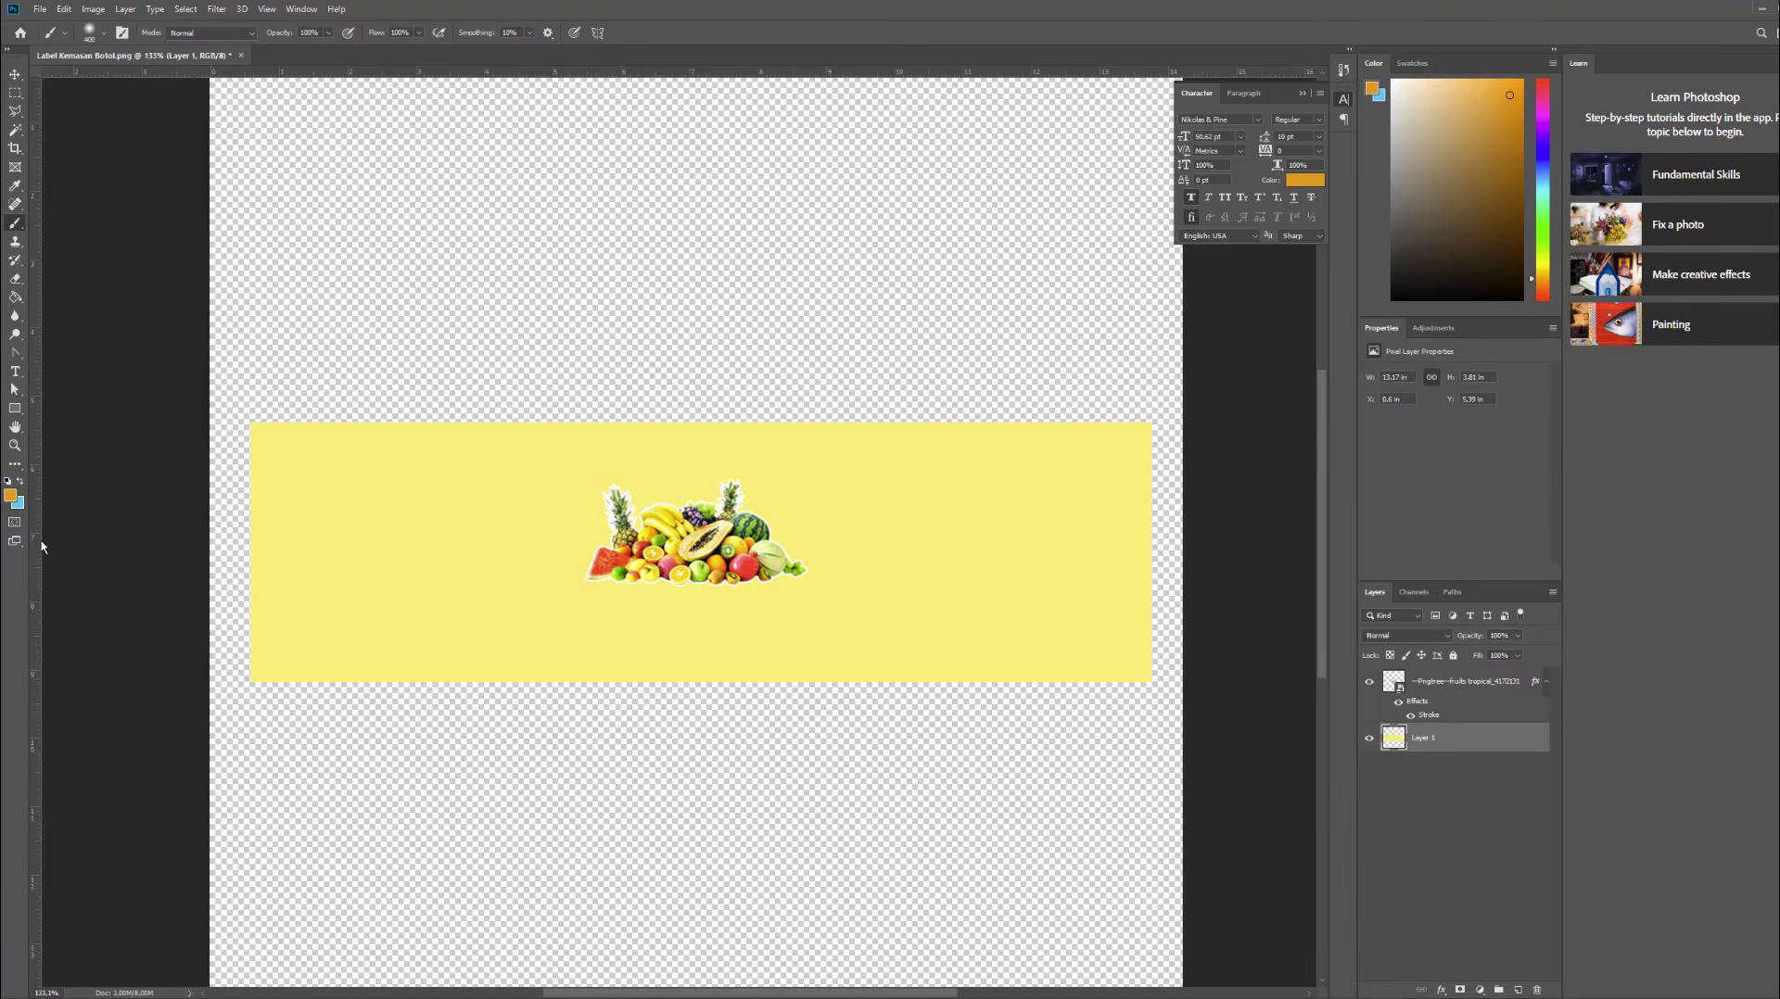
click(11, 496)
drag(1401, 316, 1364, 309)
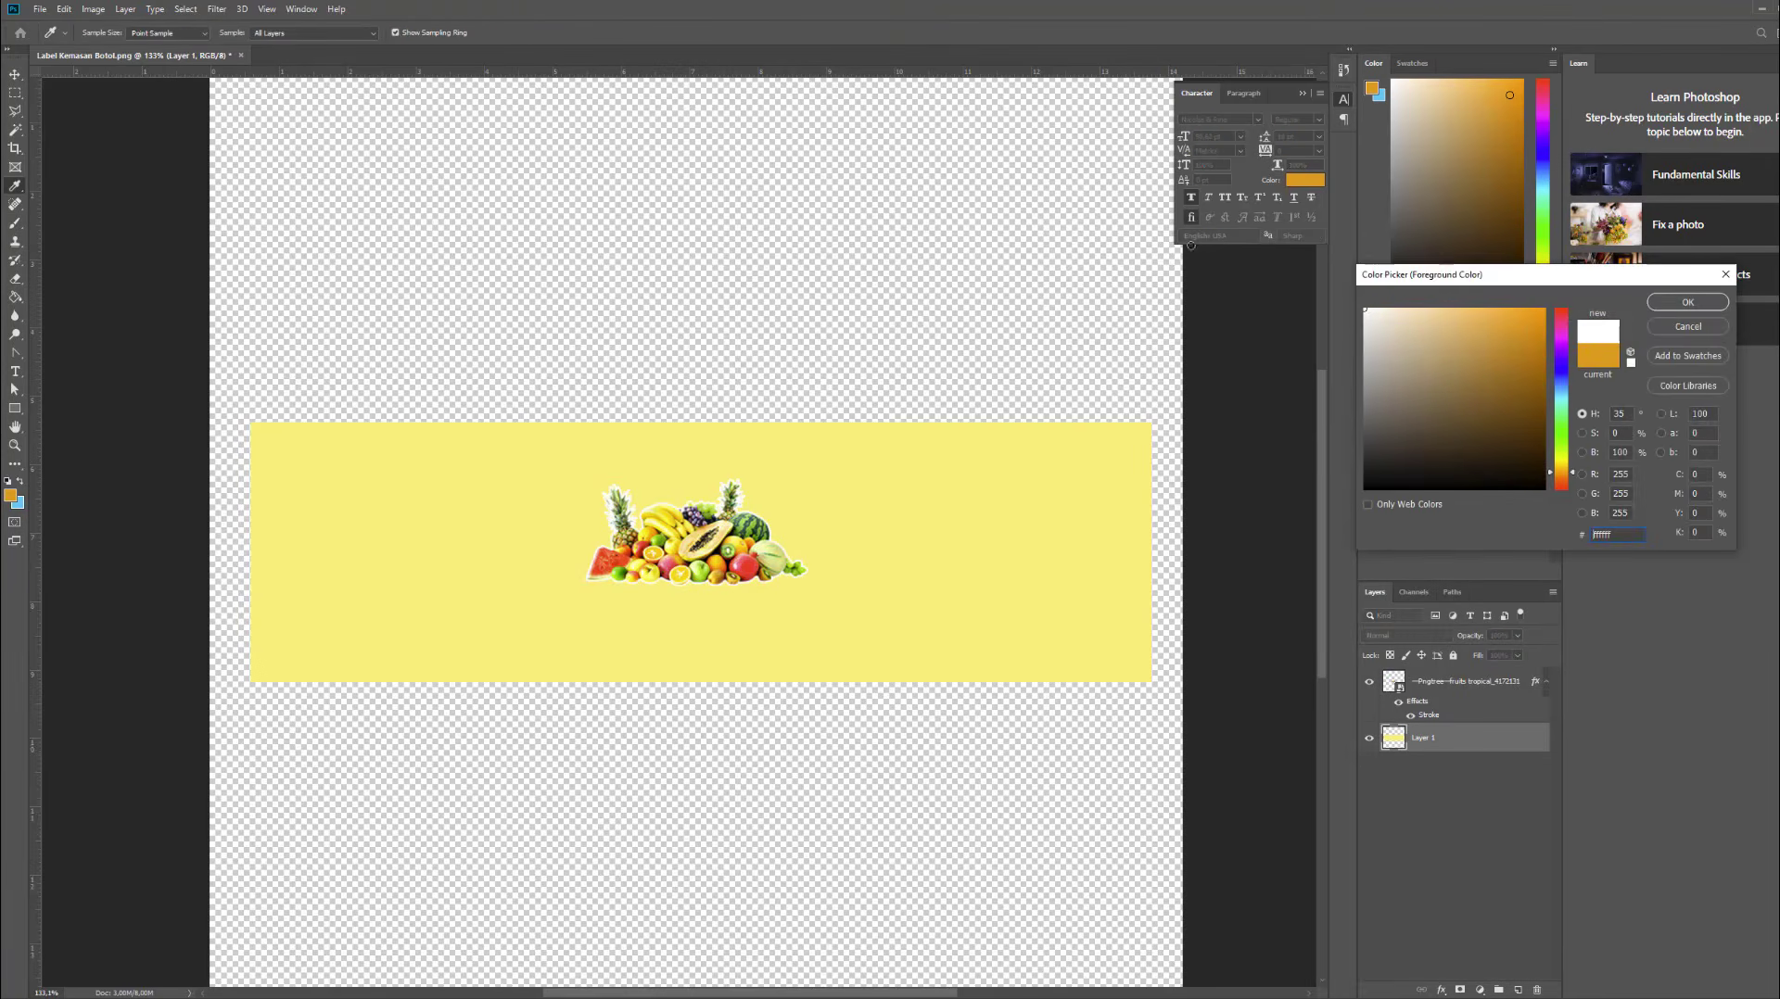
click(1688, 303)
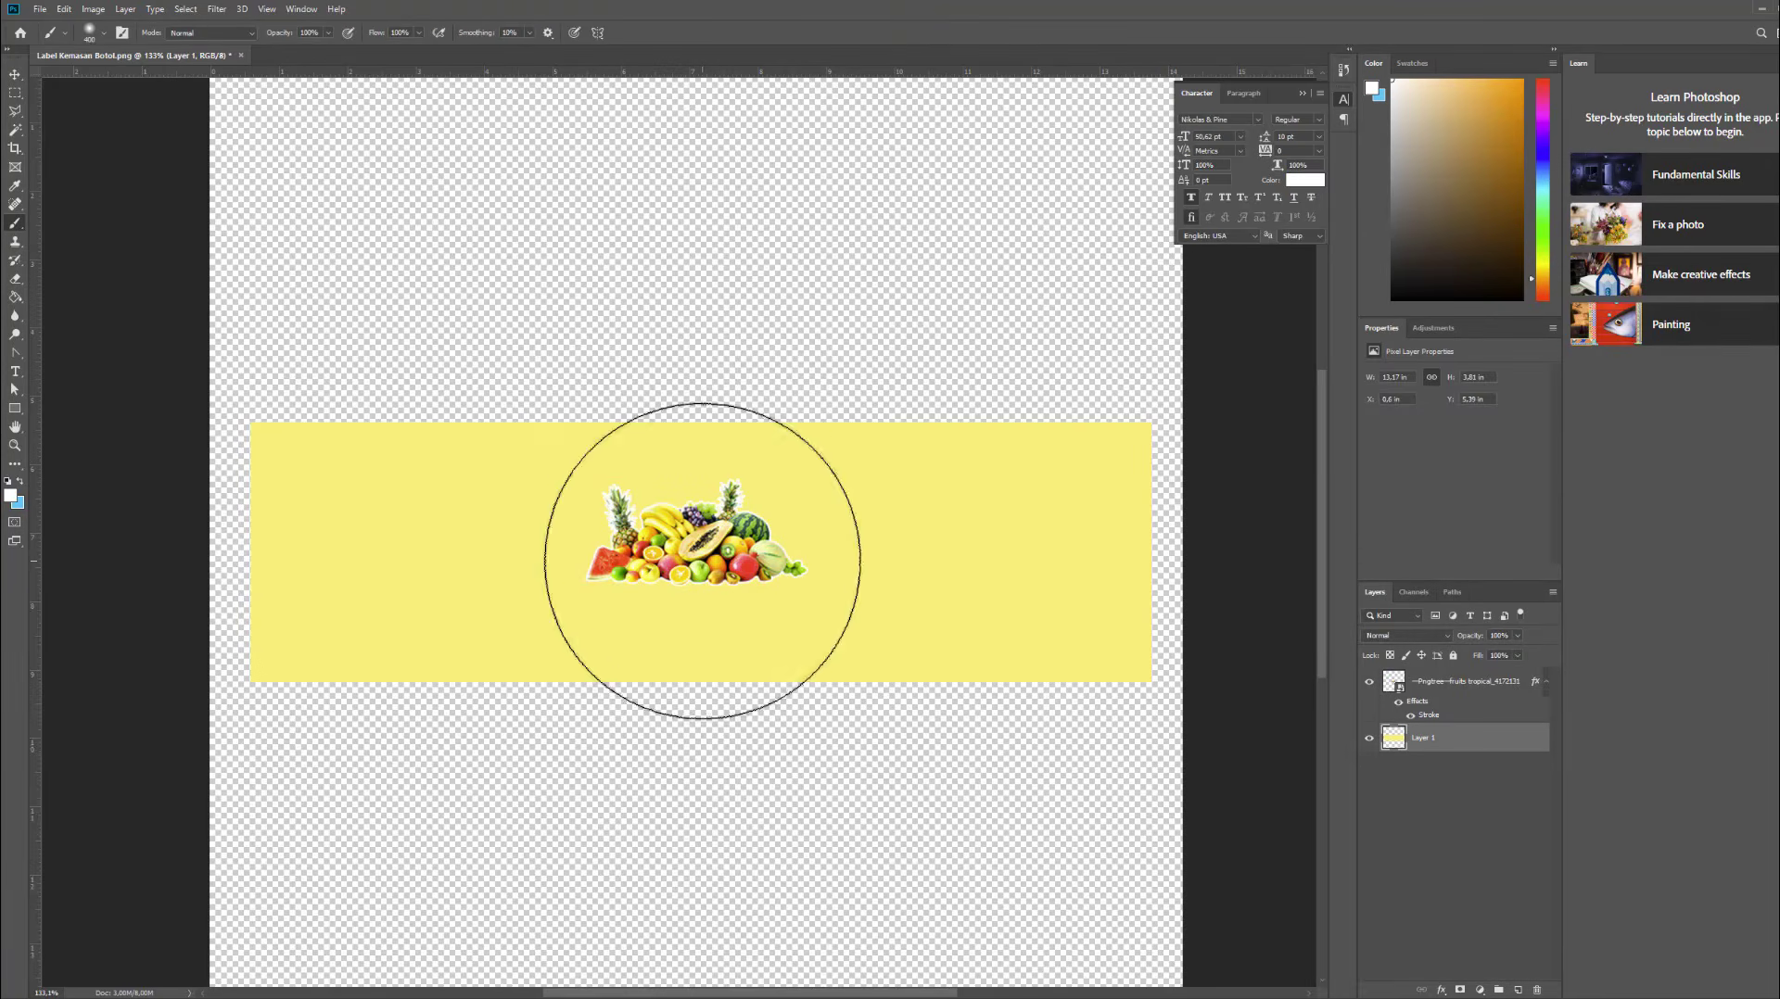
right_click(703, 531)
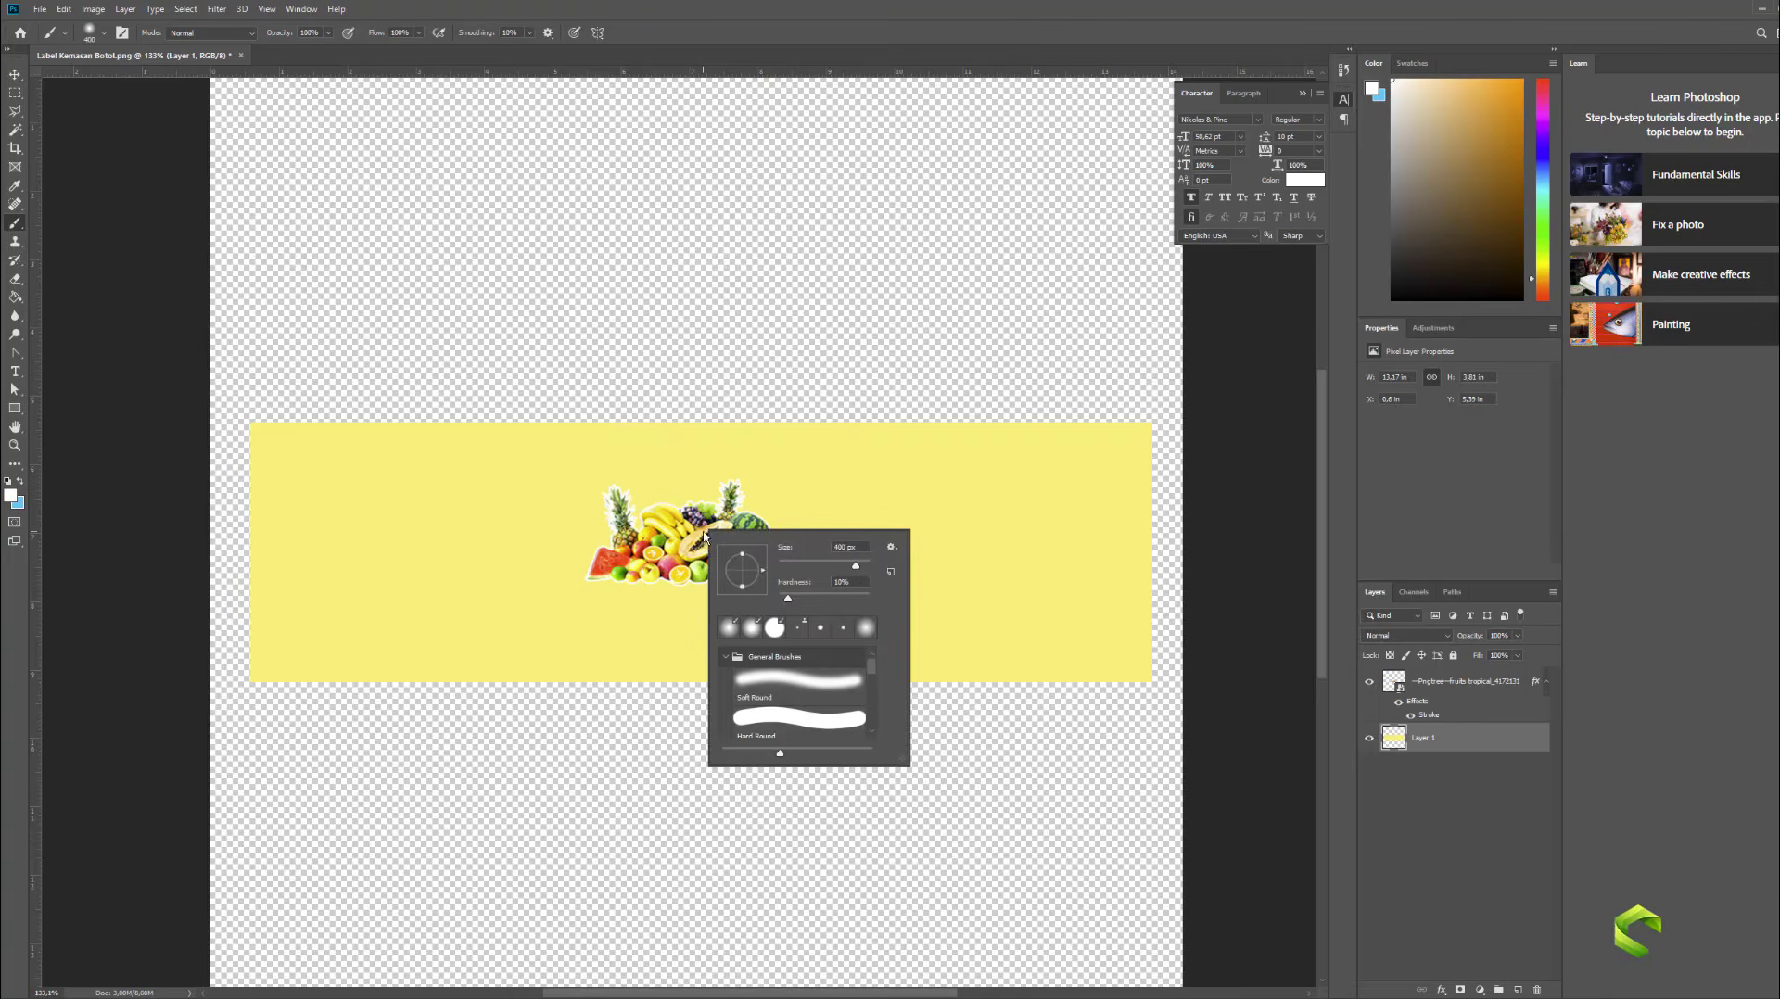
mouse_move(853, 571)
mouse_down()
mouse_move(787, 568)
mouse_move(818, 570)
mouse_up()
click(676, 358)
key(ctrl+z)
alt+scroll(679, 487, up, 1)
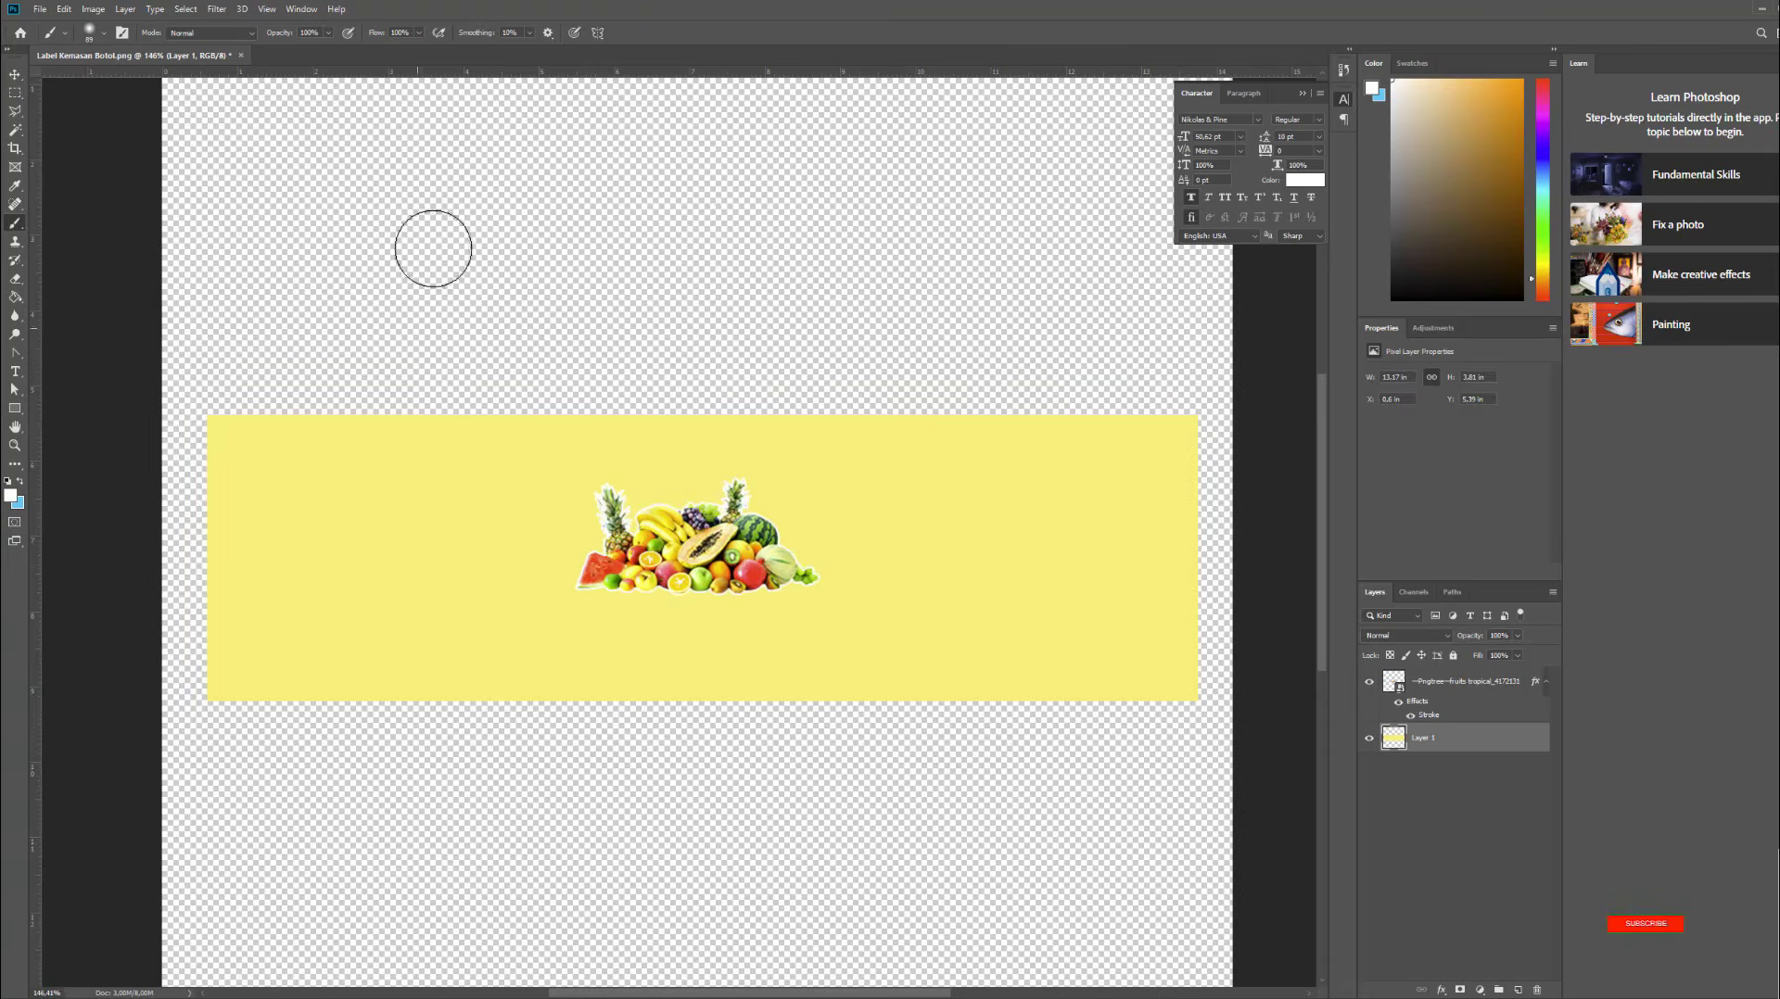
Paint a soft white glow behind and around the fruits with a brush of about 130 px.
right_click(693, 502)
drag(805, 538, 817, 537)
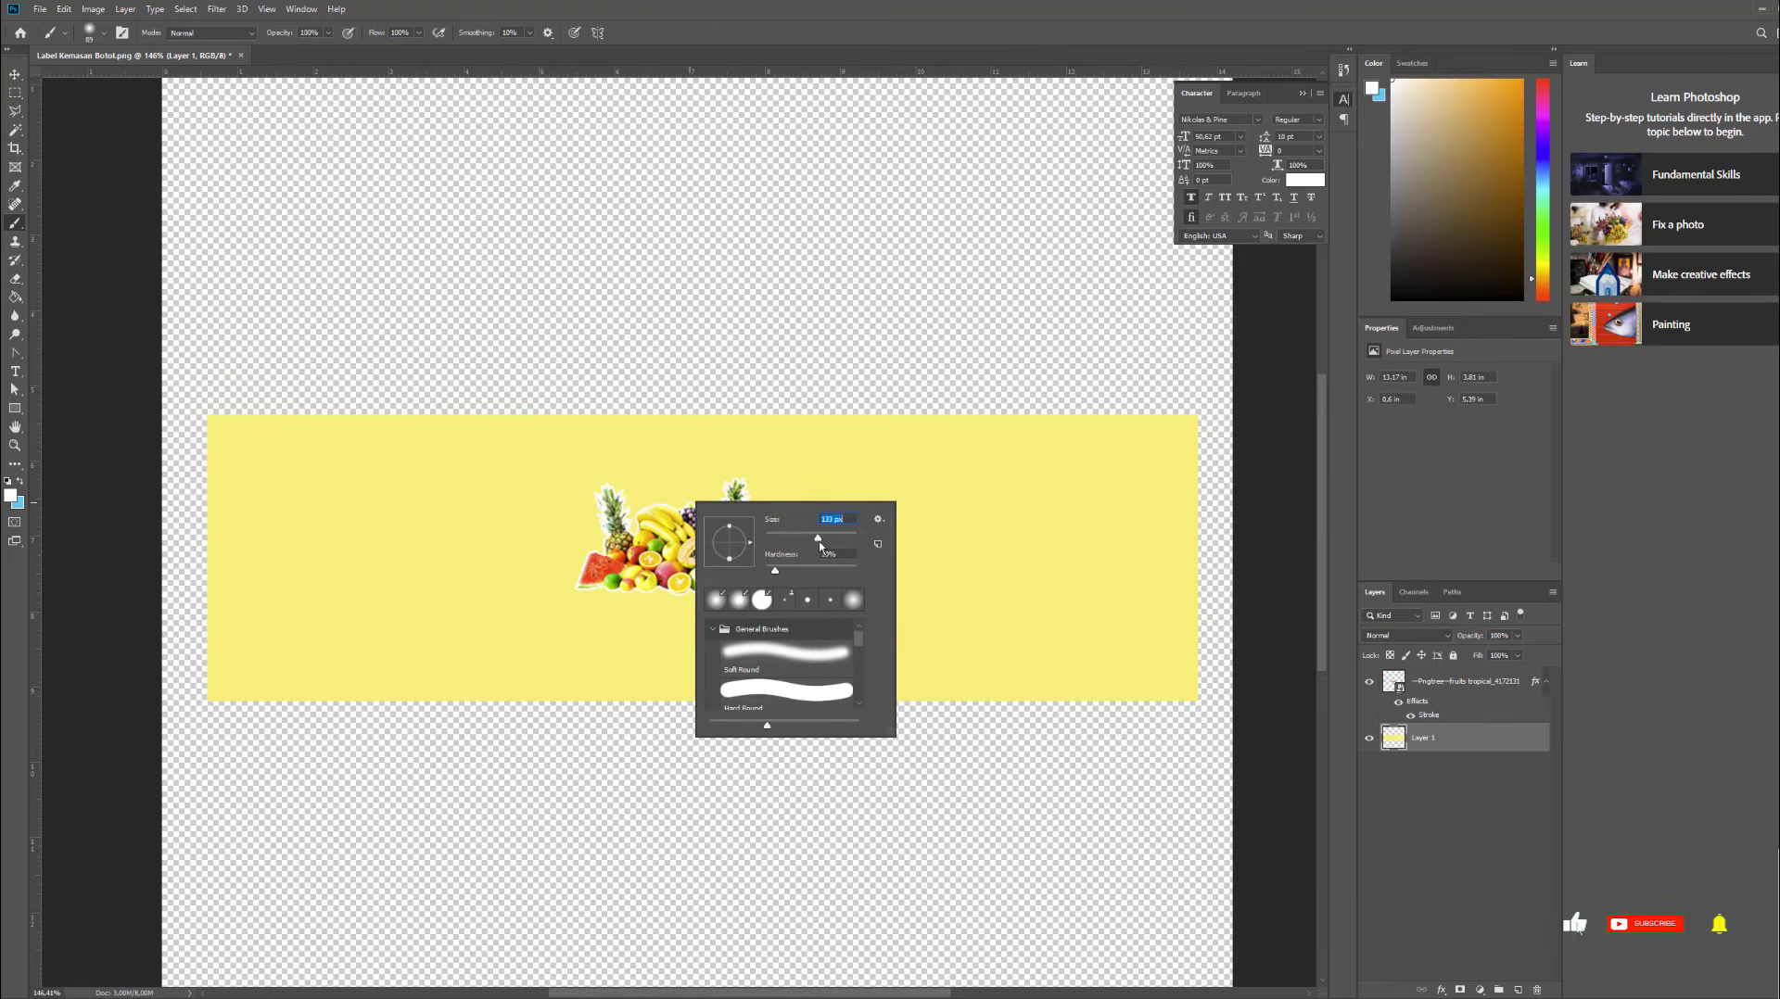
click(697, 505)
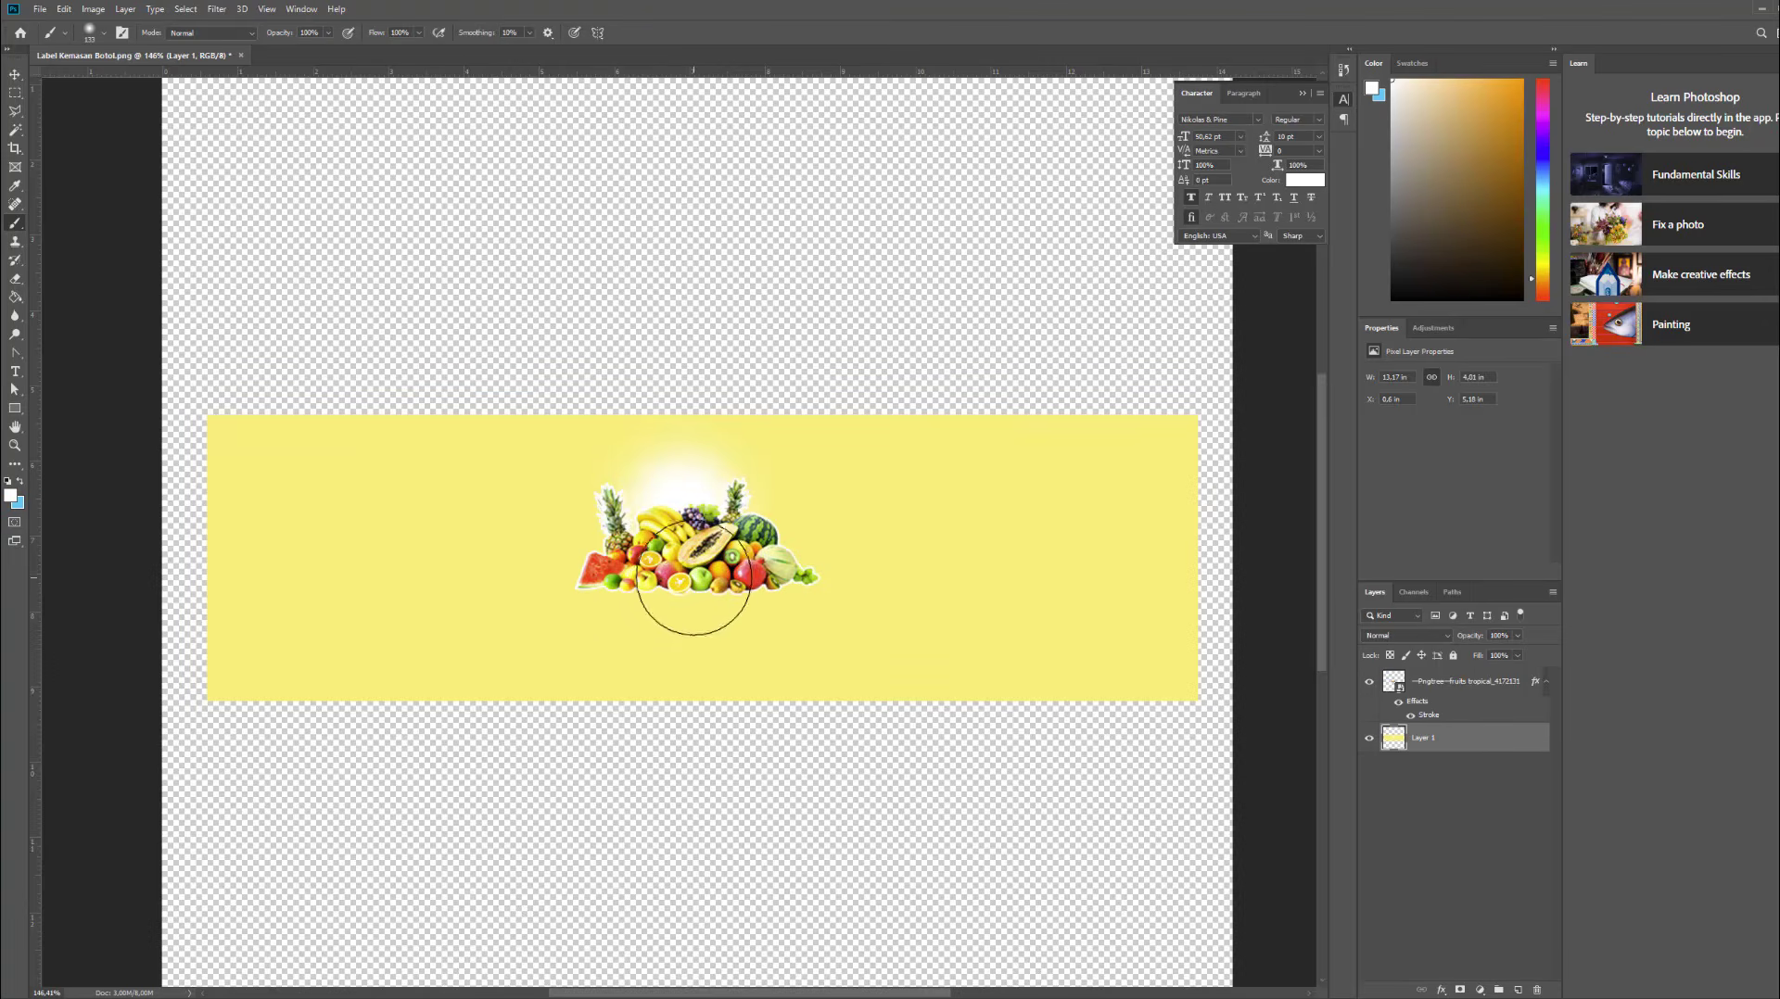
mouse_move(690, 567)
mouse_down()
mouse_move(732, 593)
mouse_move(735, 576)
mouse_move(616, 540)
mouse_up()
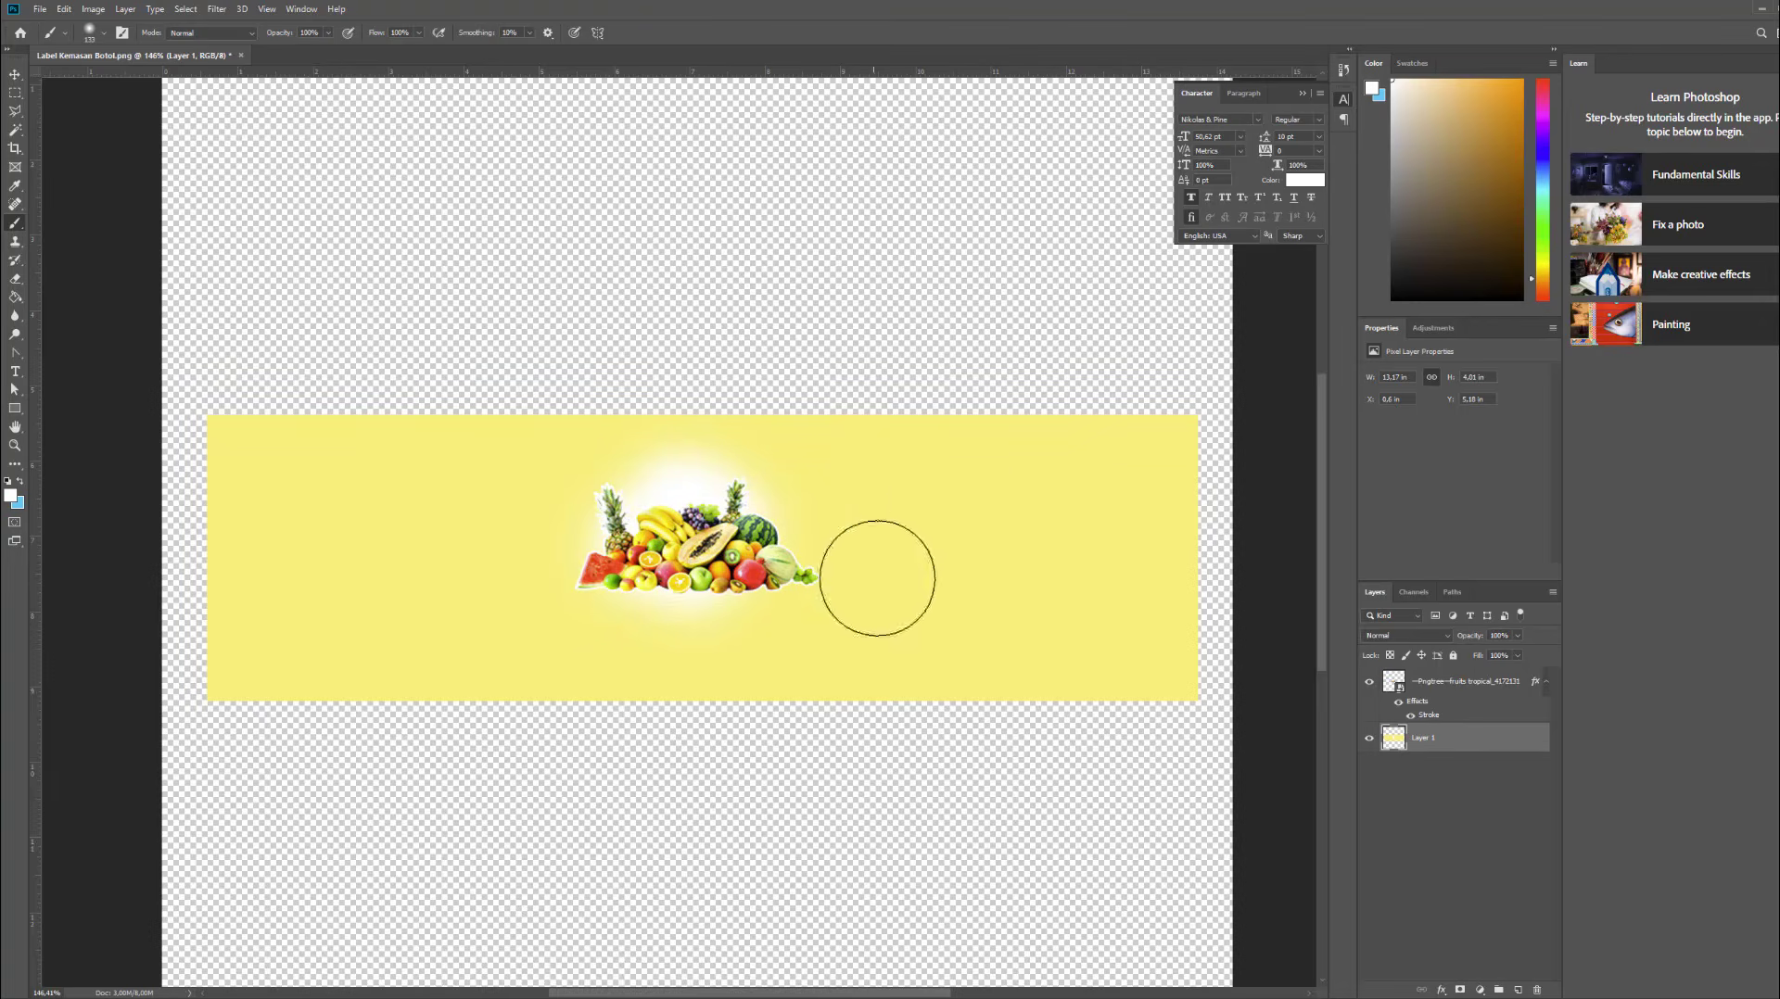
click(15, 73)
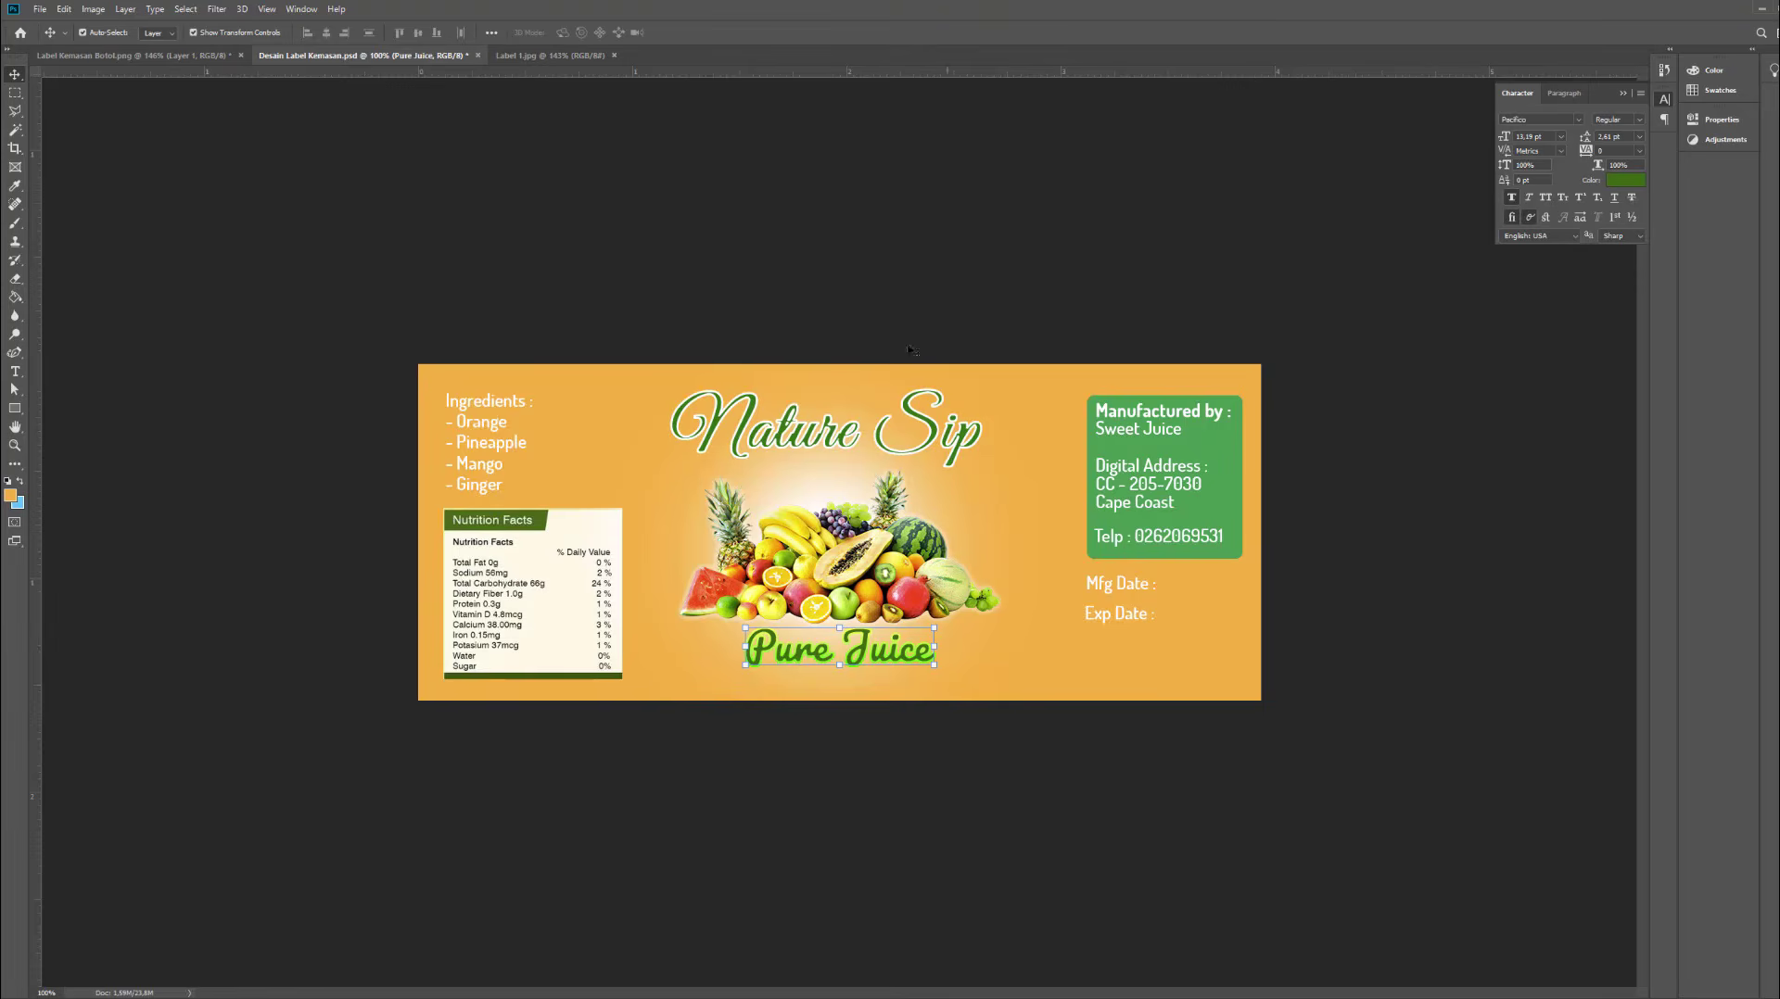
Save the finished Desain Label Kemasan design as a PNG in the Kemasan folder with the large file size option.
click(1020, 415)
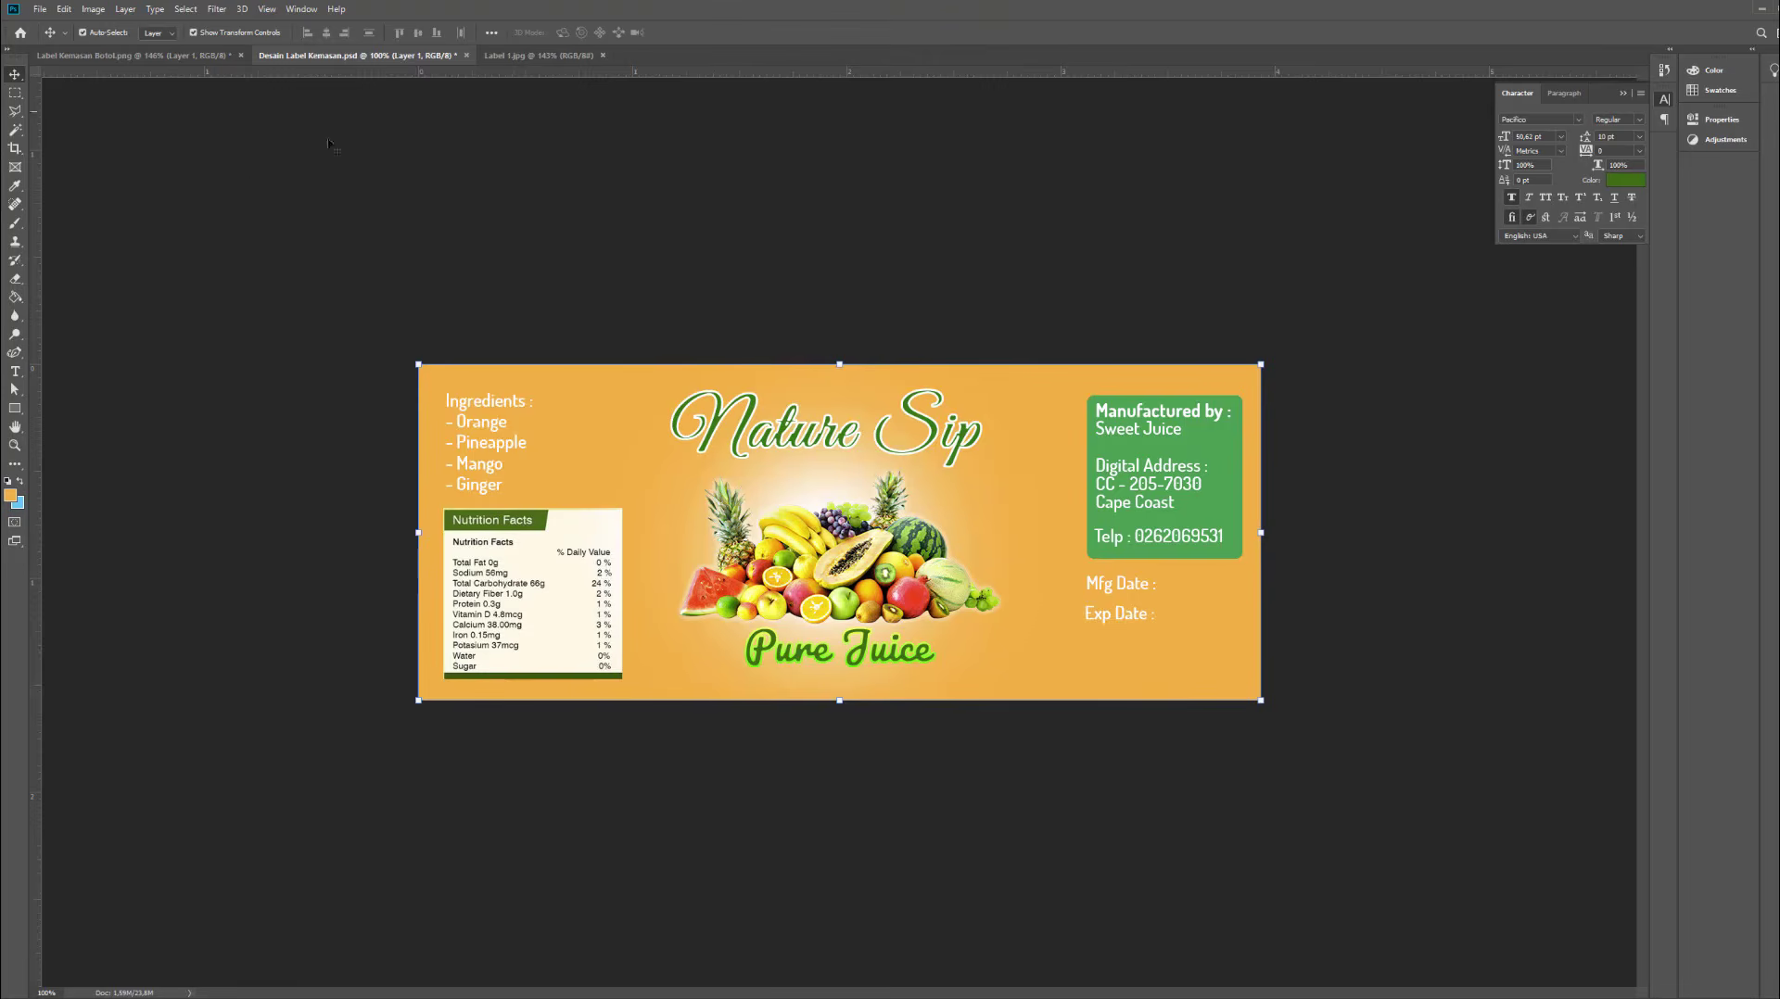
click(41, 9)
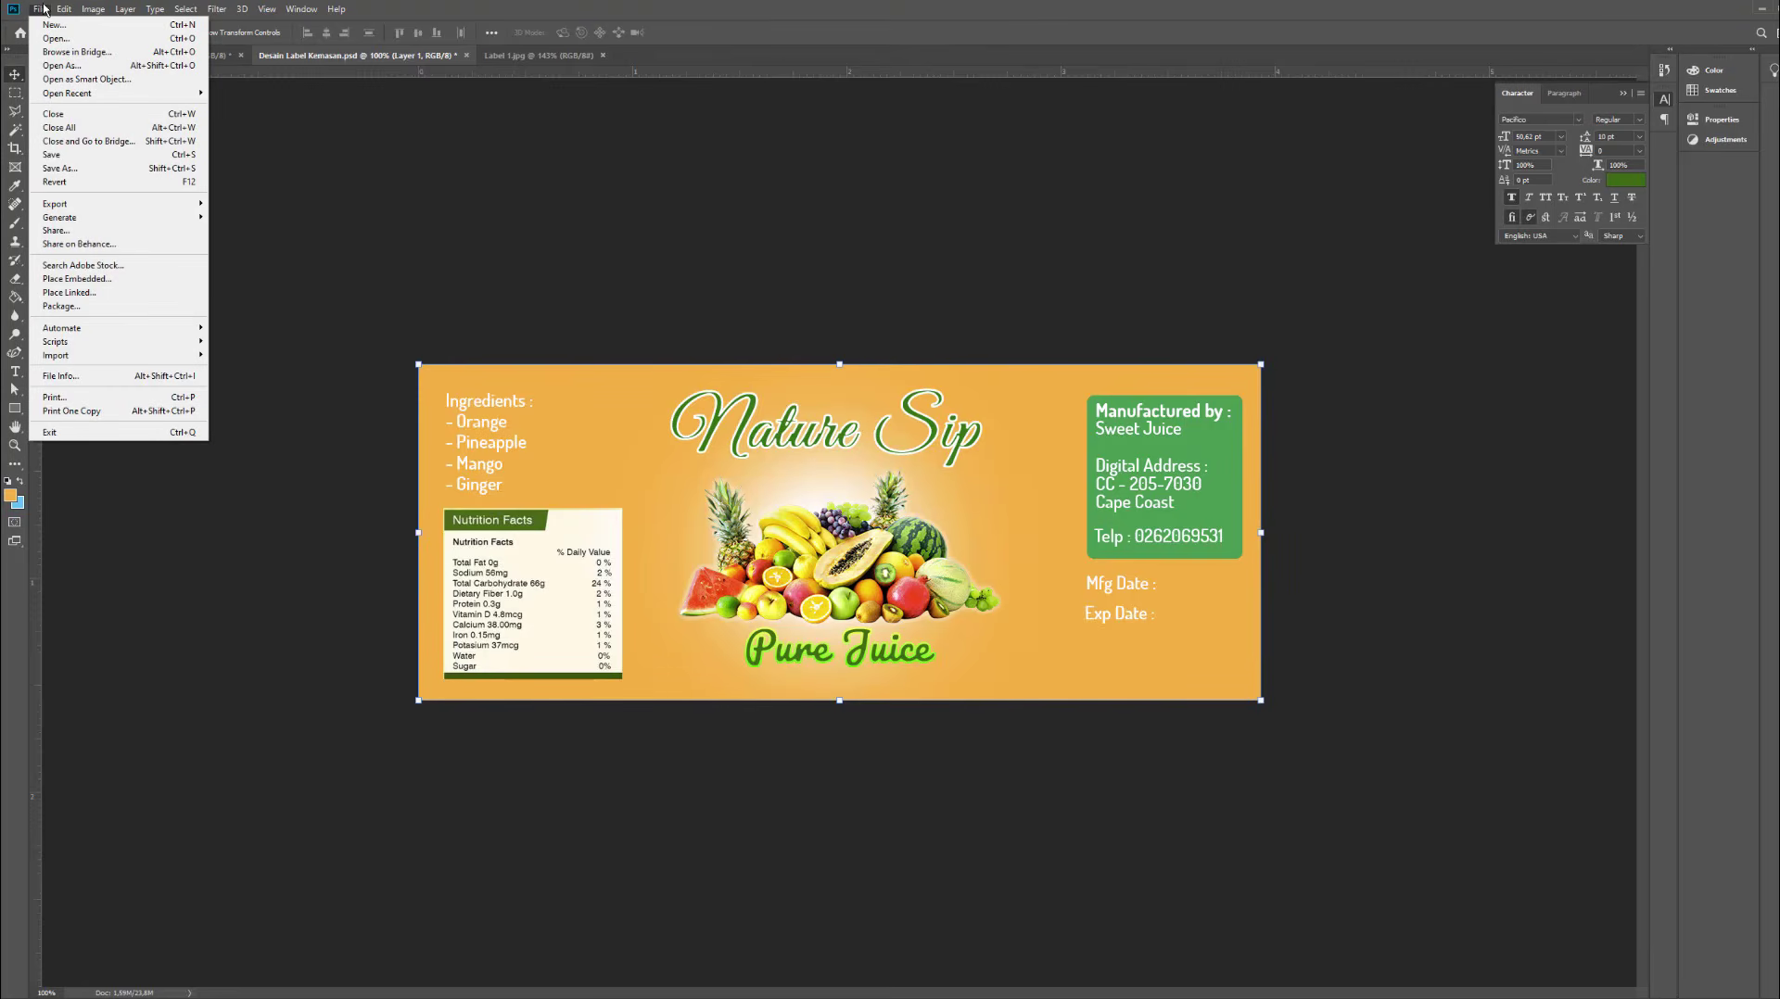
click(121, 170)
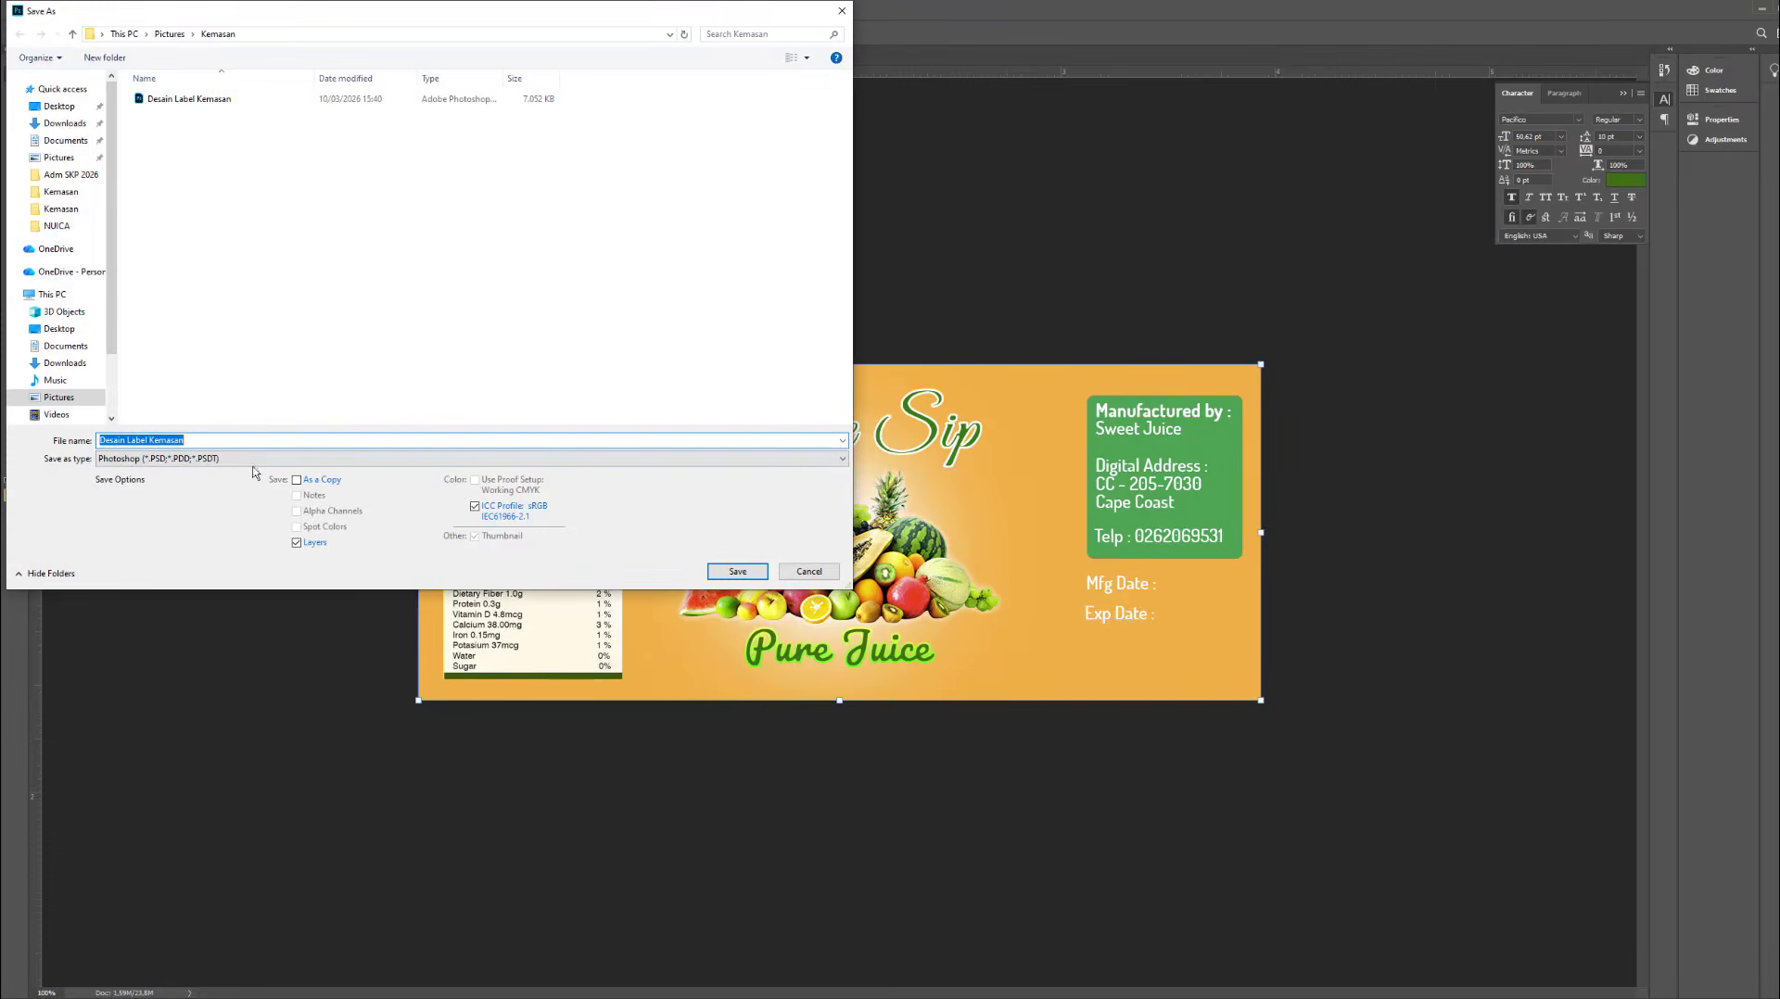
click(252, 460)
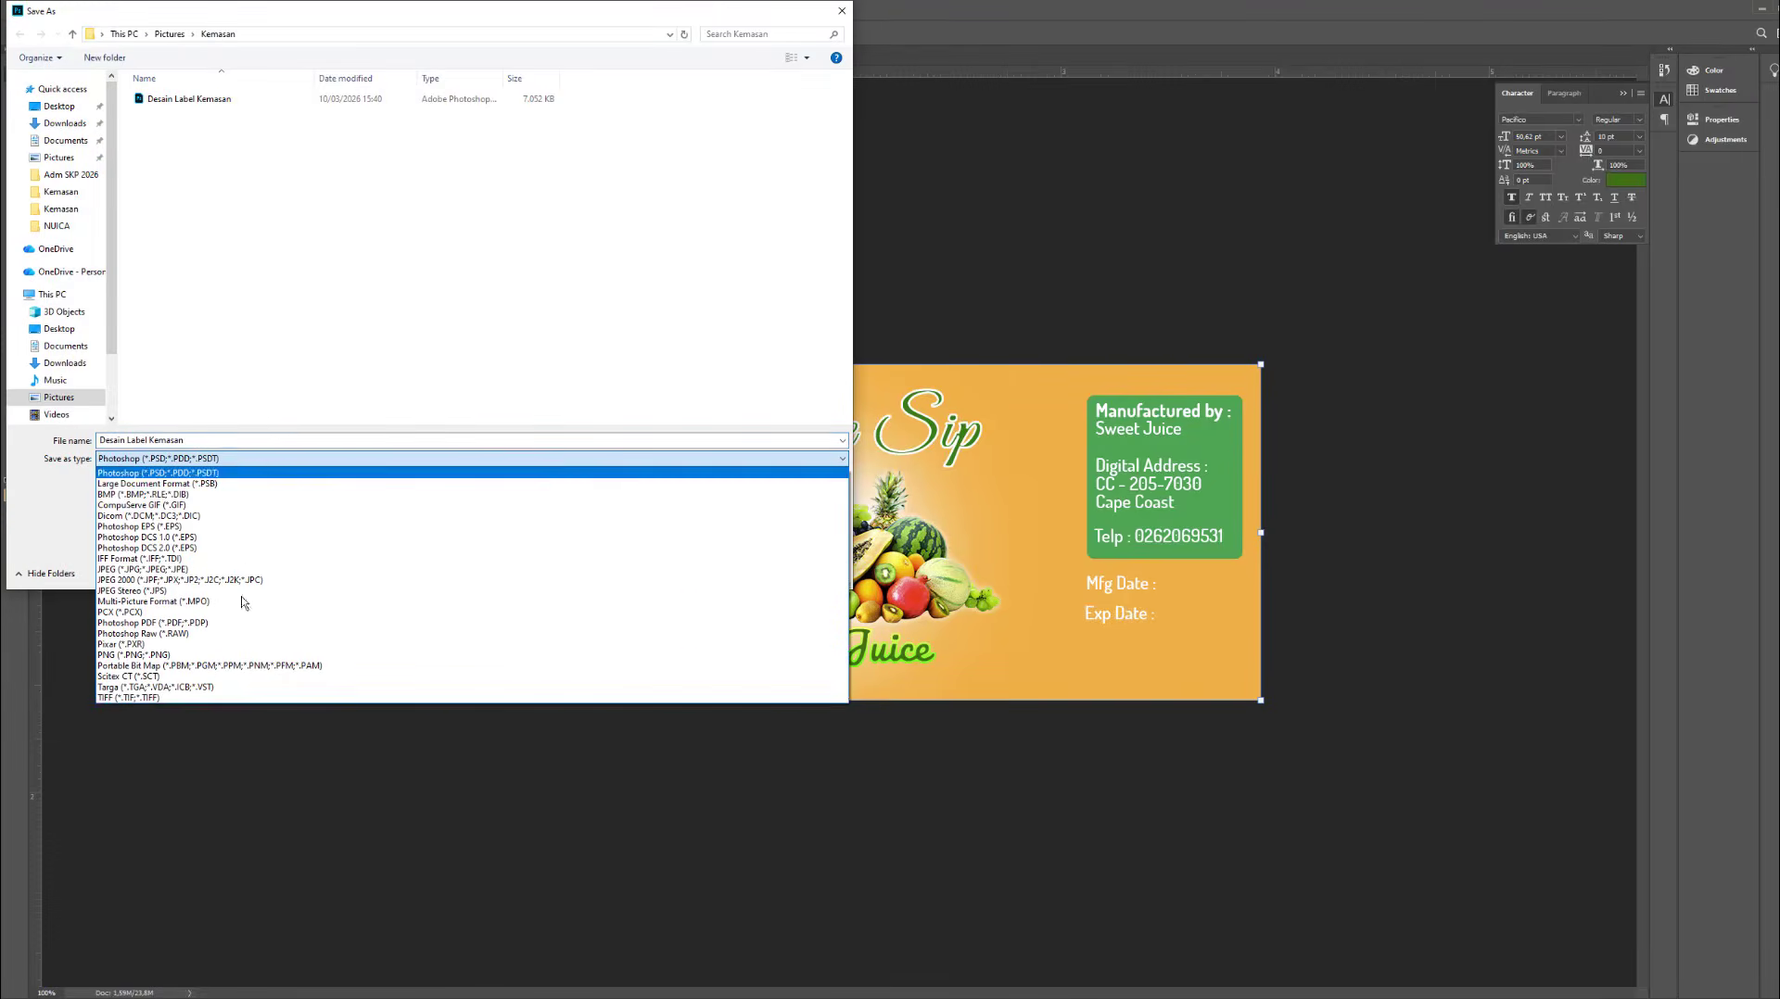
click(186, 654)
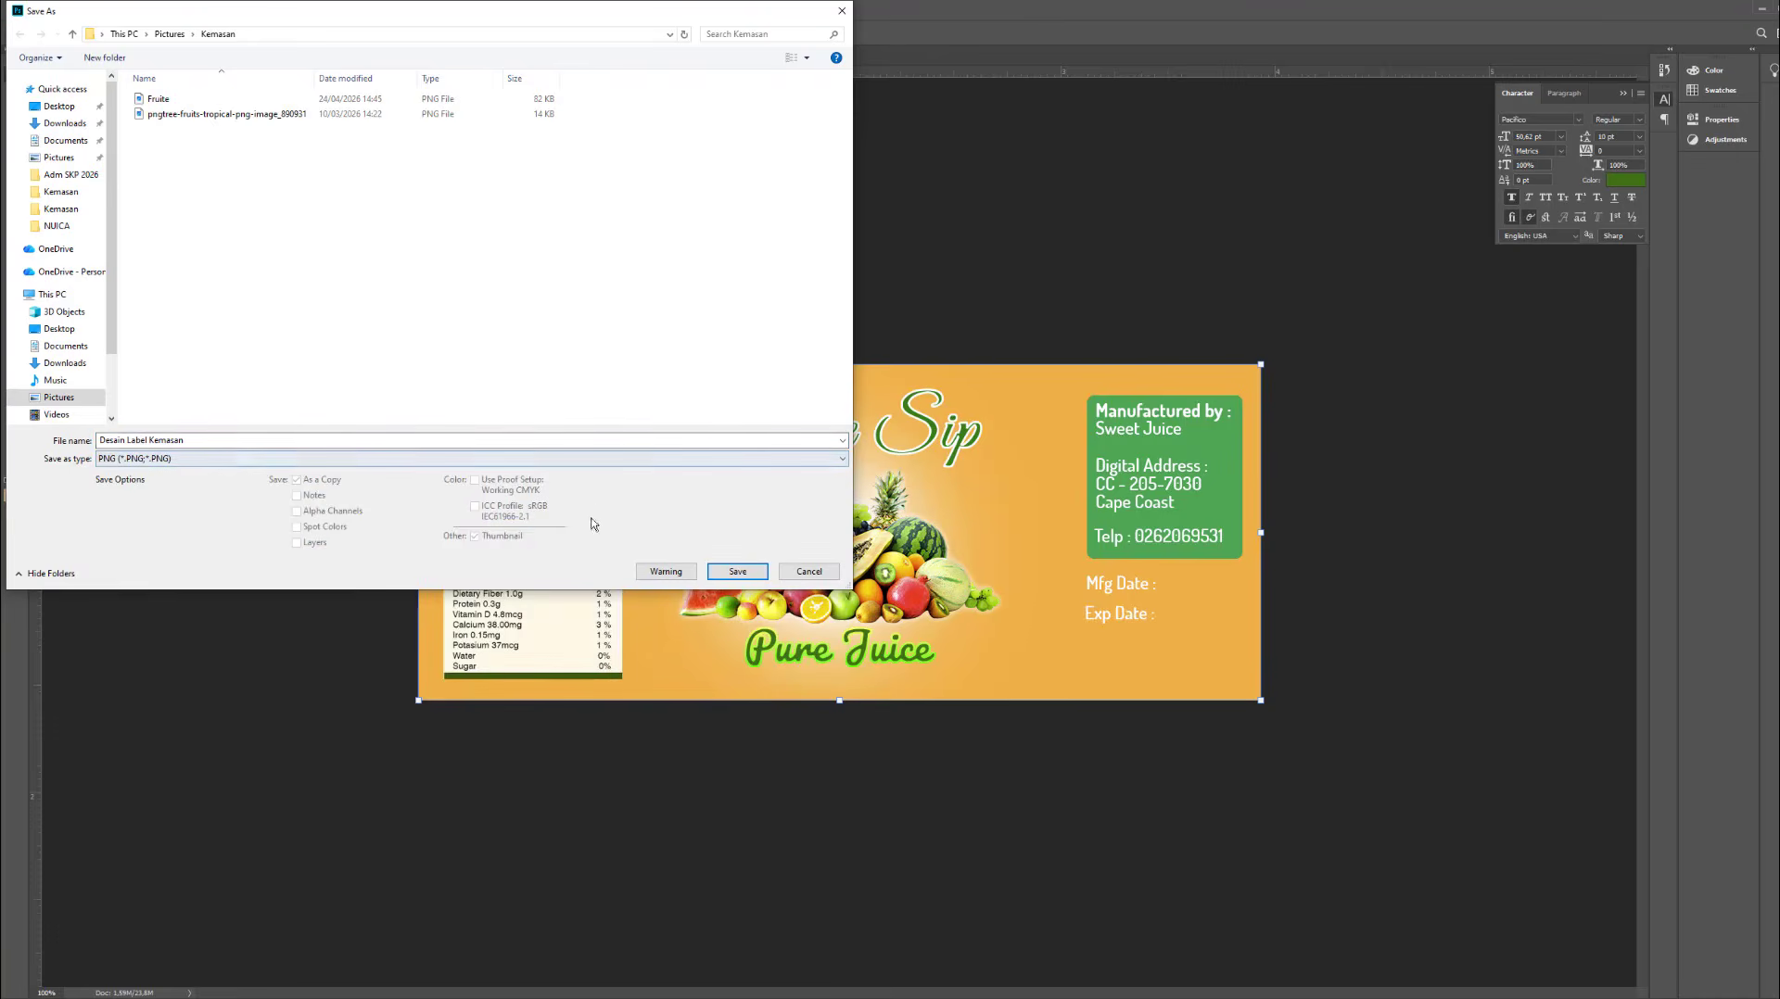
click(737, 572)
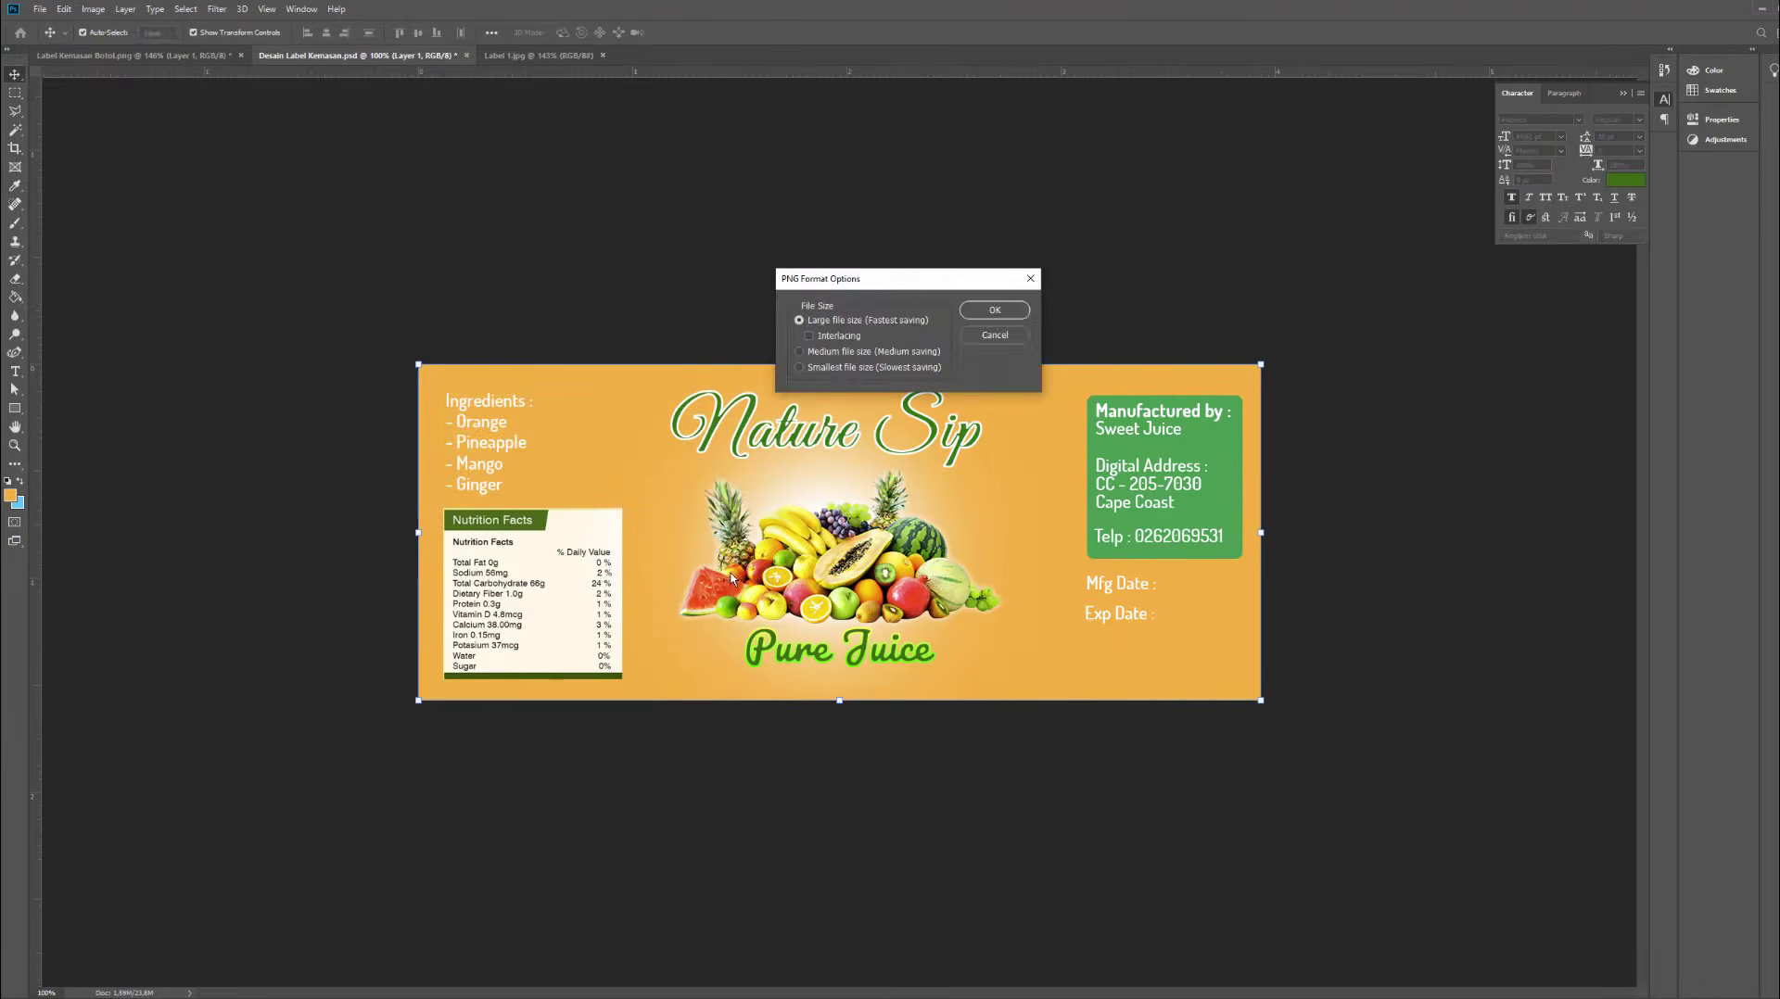
click(1020, 310)
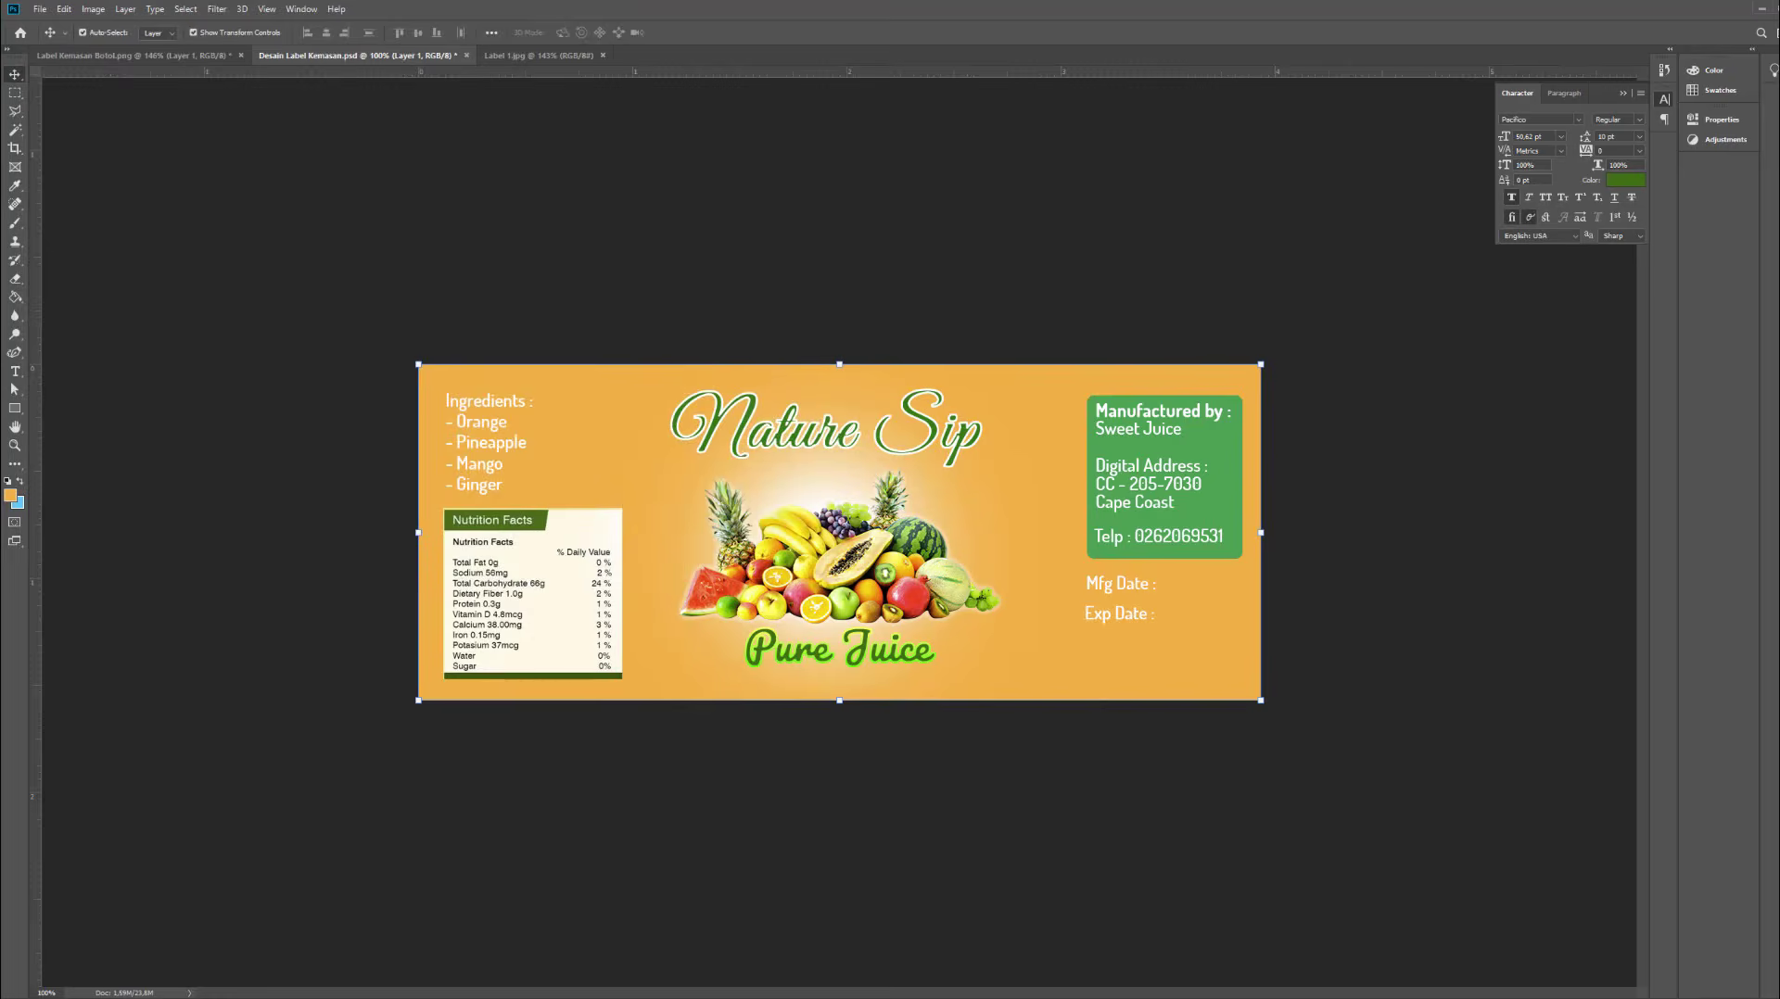
Switch to Blender and create a new material for the bottle label in the Shading workspace.
key(alt+Tab)
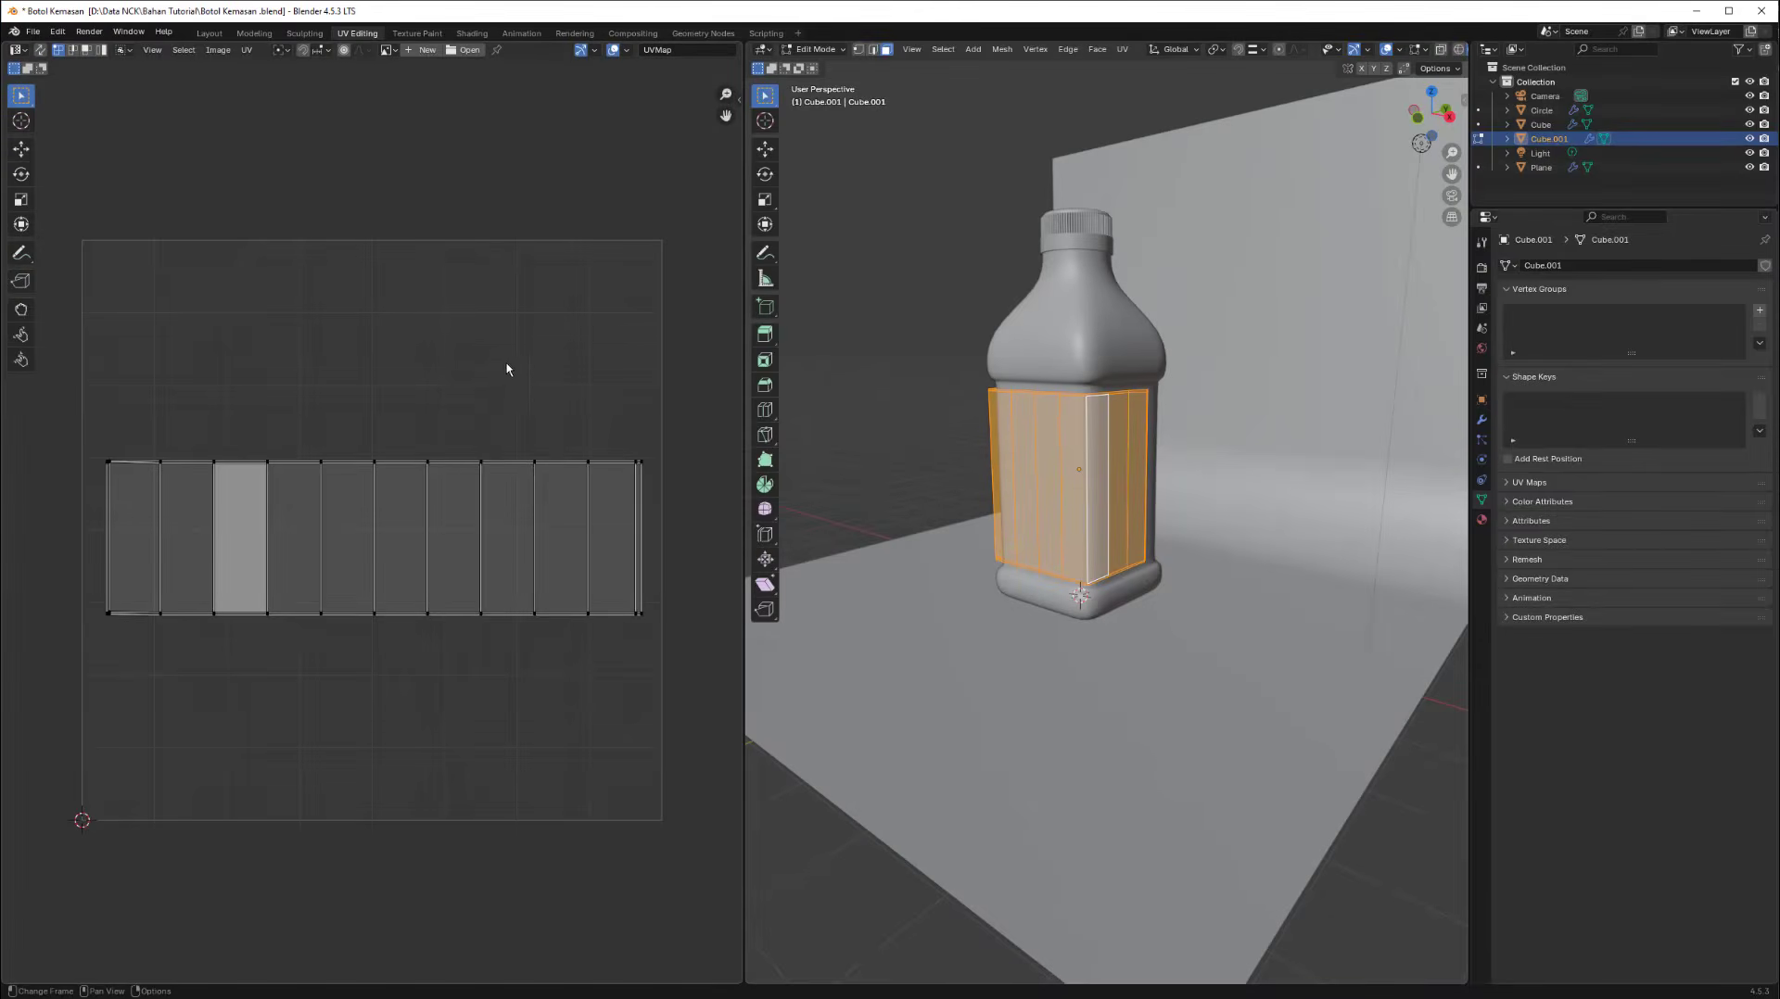
middle_drag(890, 269, 796, 265)
click(472, 33)
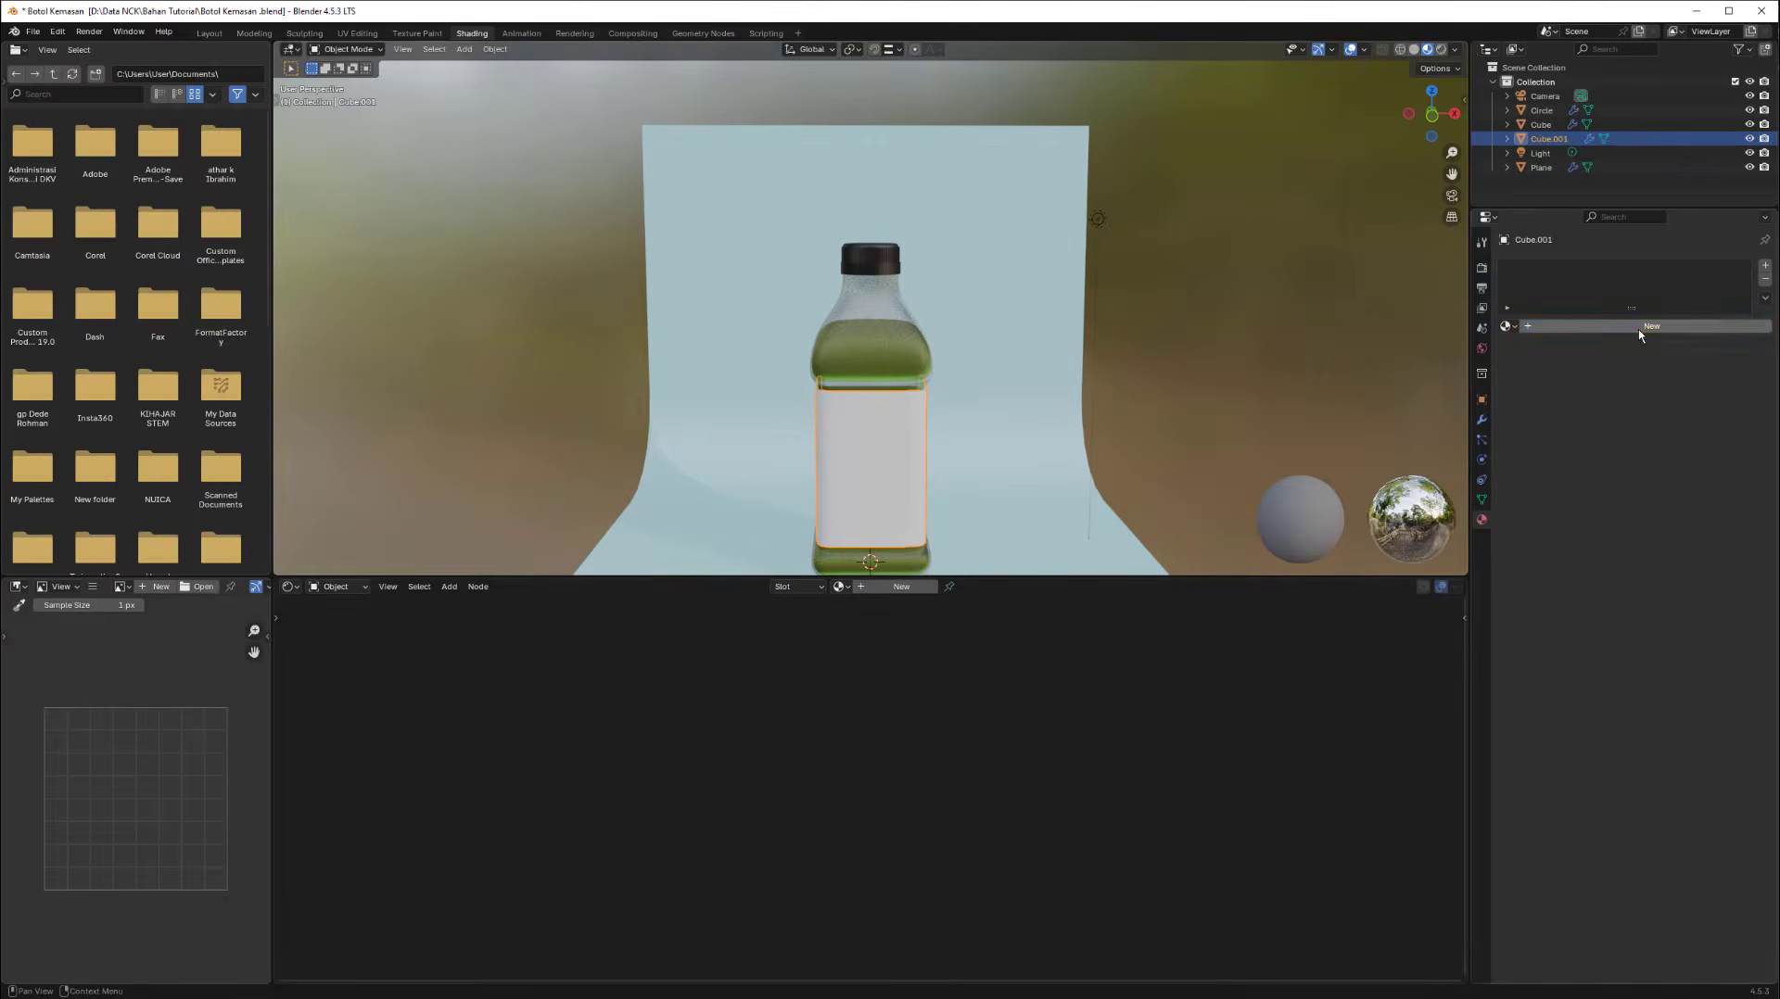
click(1637, 328)
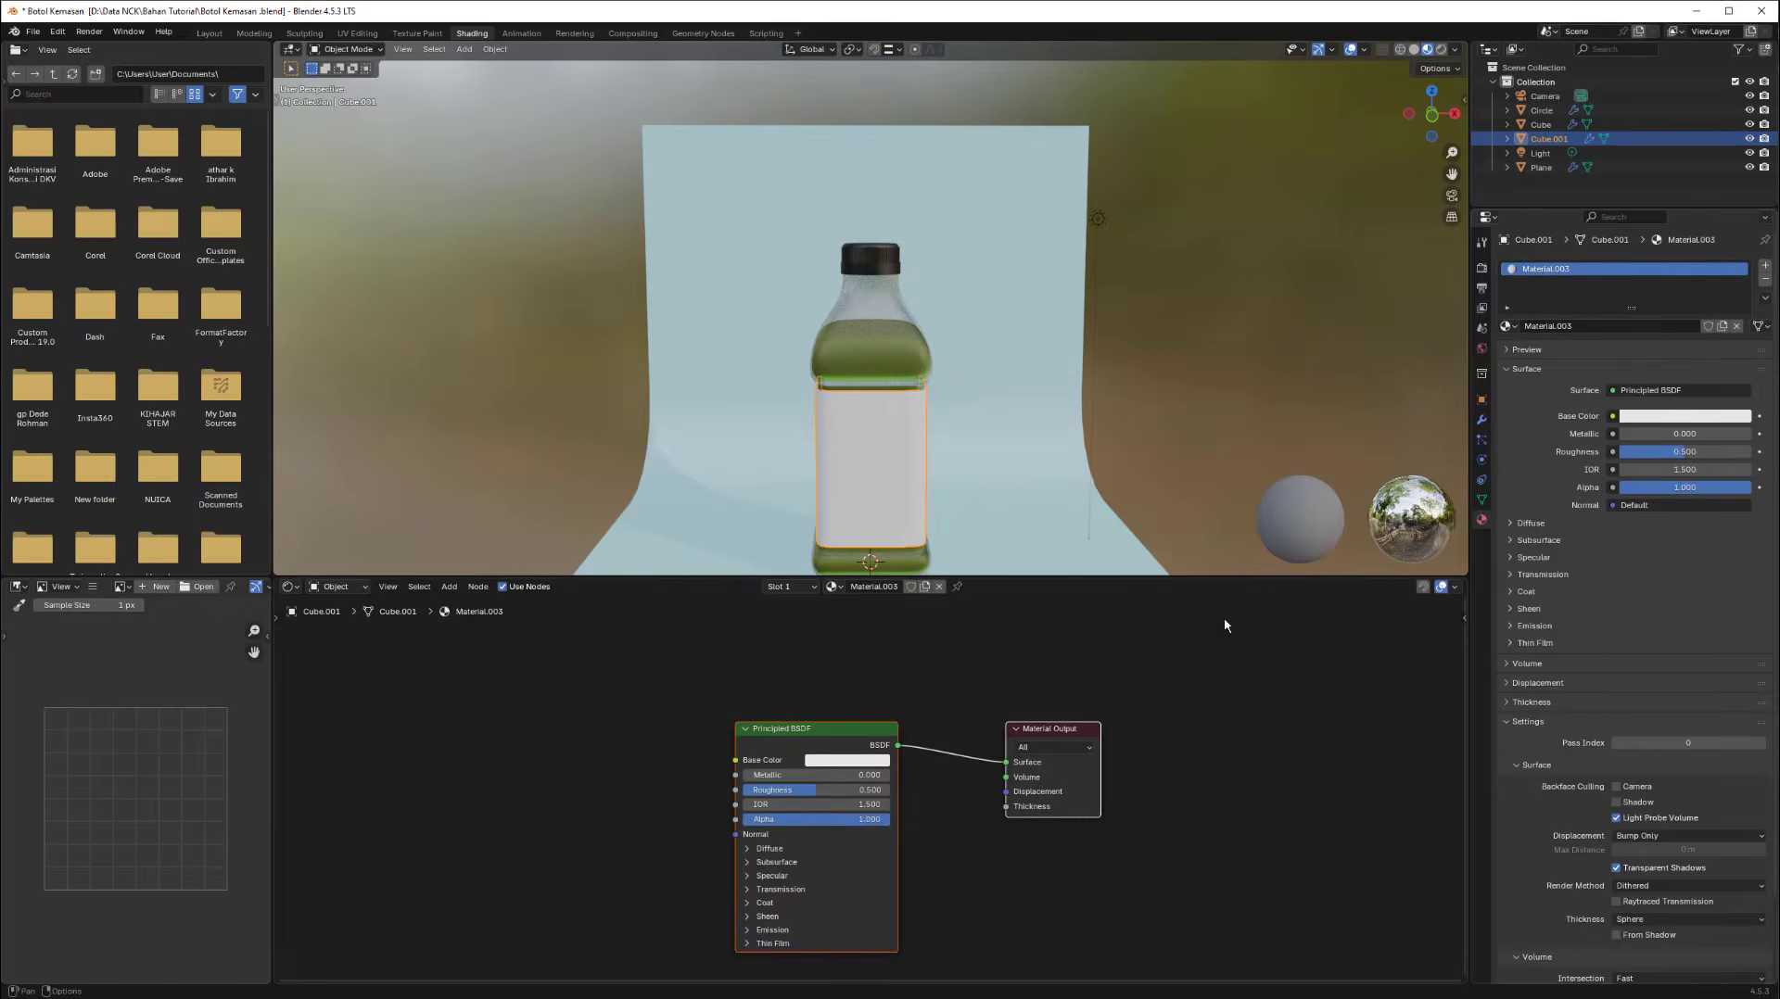
middle_drag(856, 730, 853, 710)
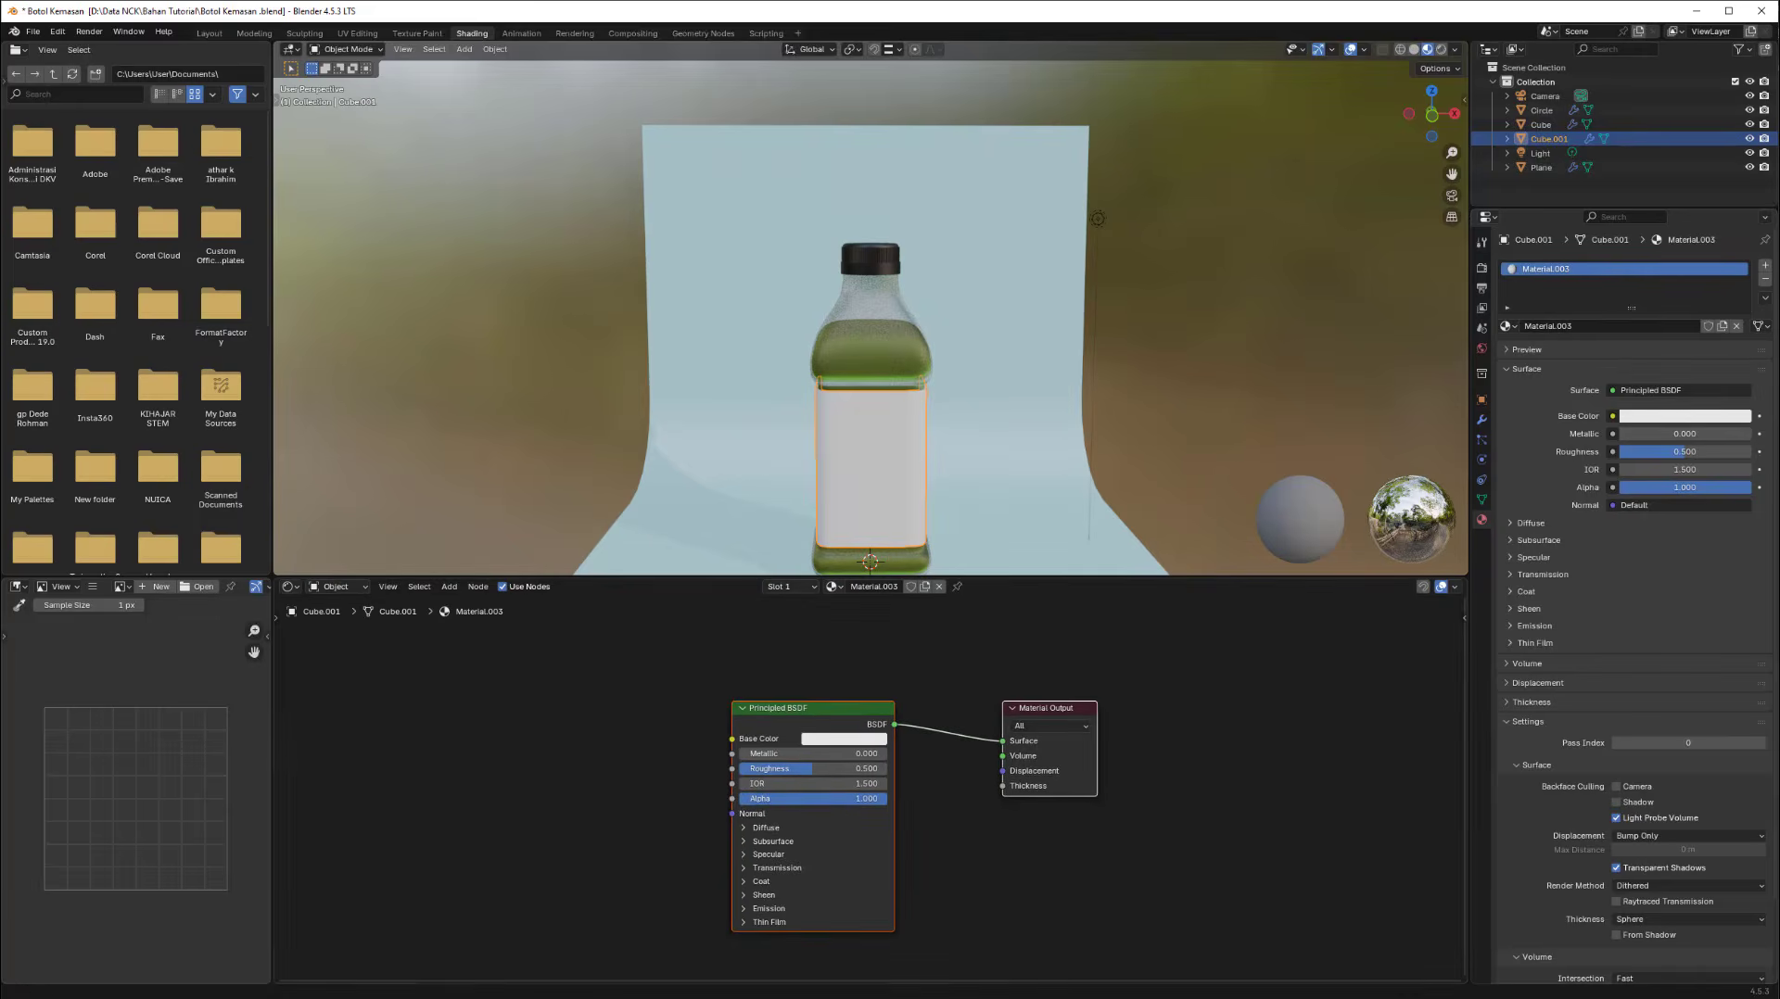
Bring Desain Label Kemasan.png from the Kemasan folder into the label material as an image texture feeding the Principled BSDF's Base Color.
click(417, 969)
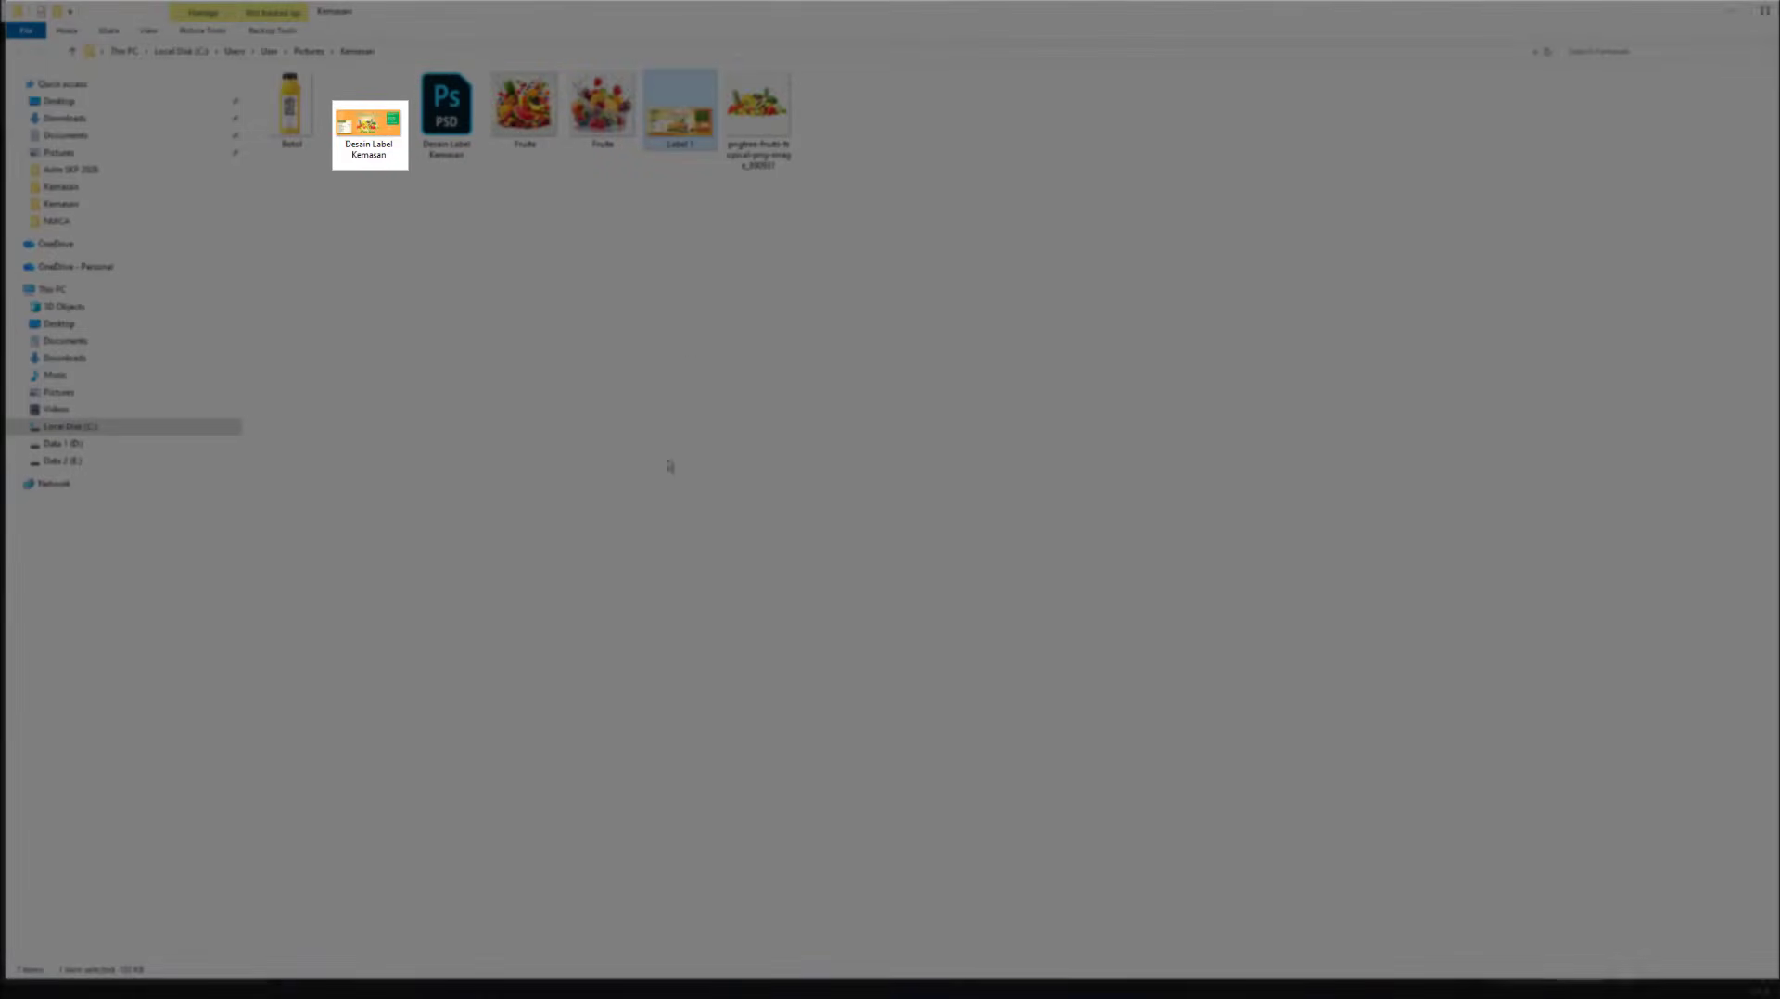
click(387, 135)
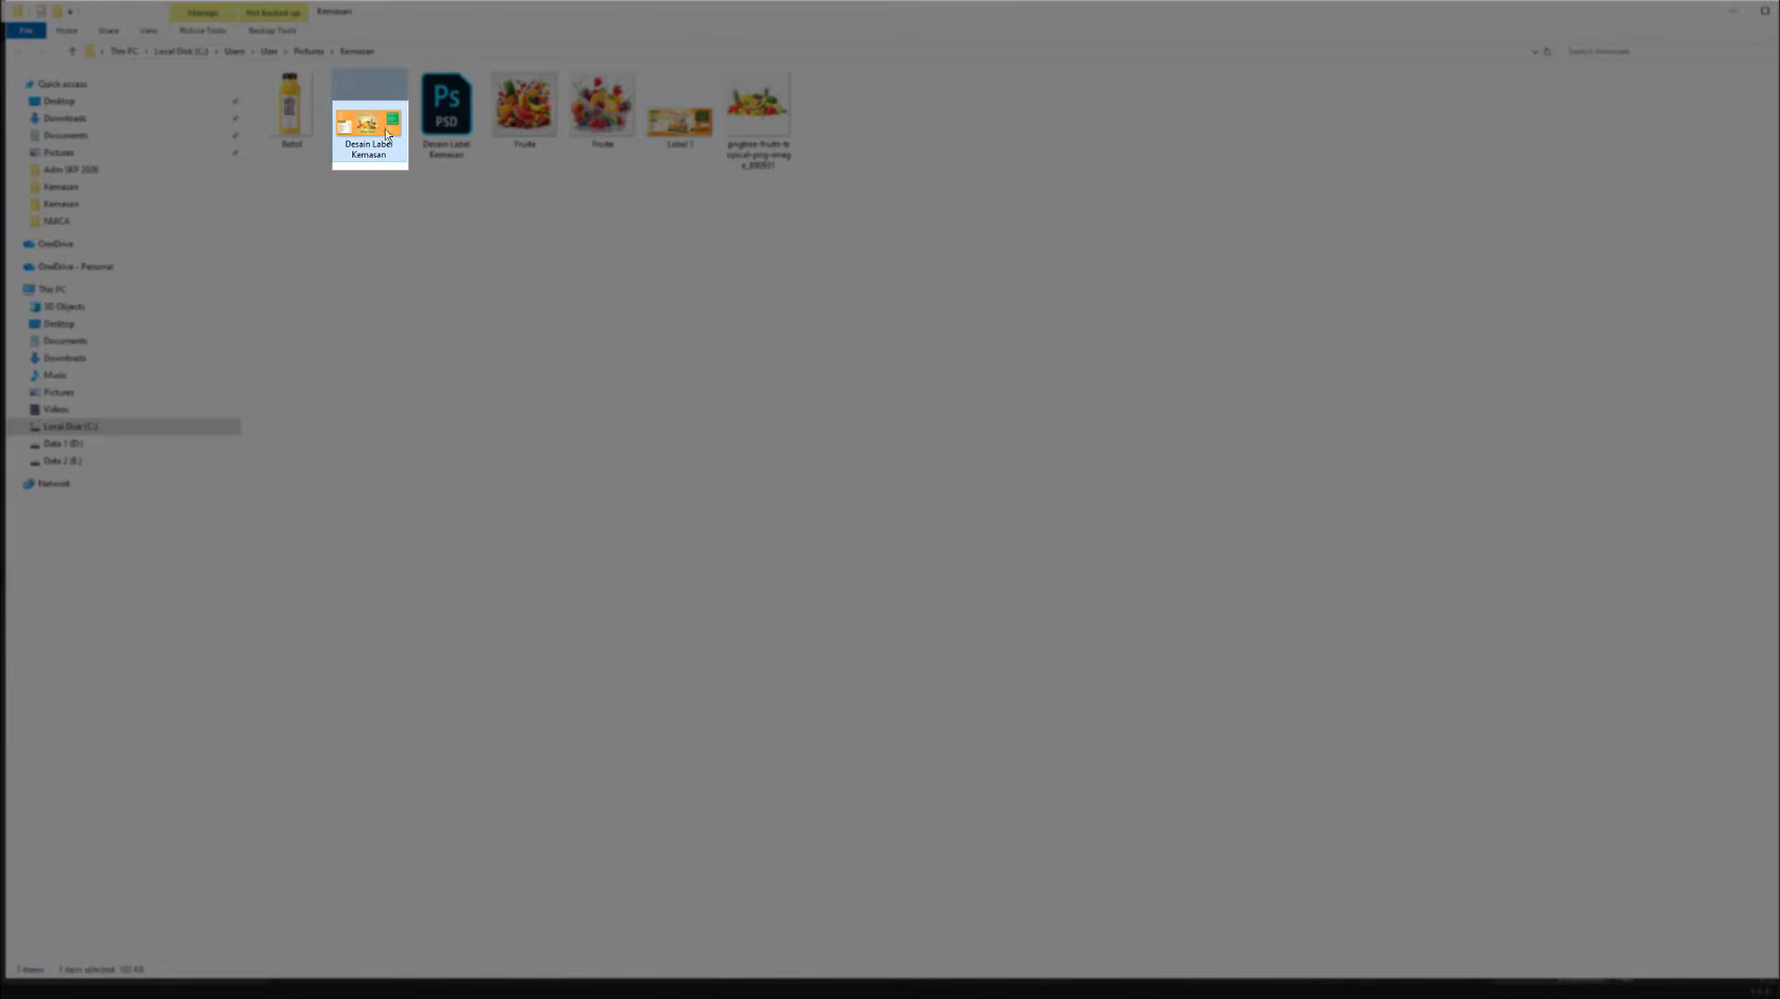
drag(383, 132, 515, 994)
drag(508, 997, 732, 739)
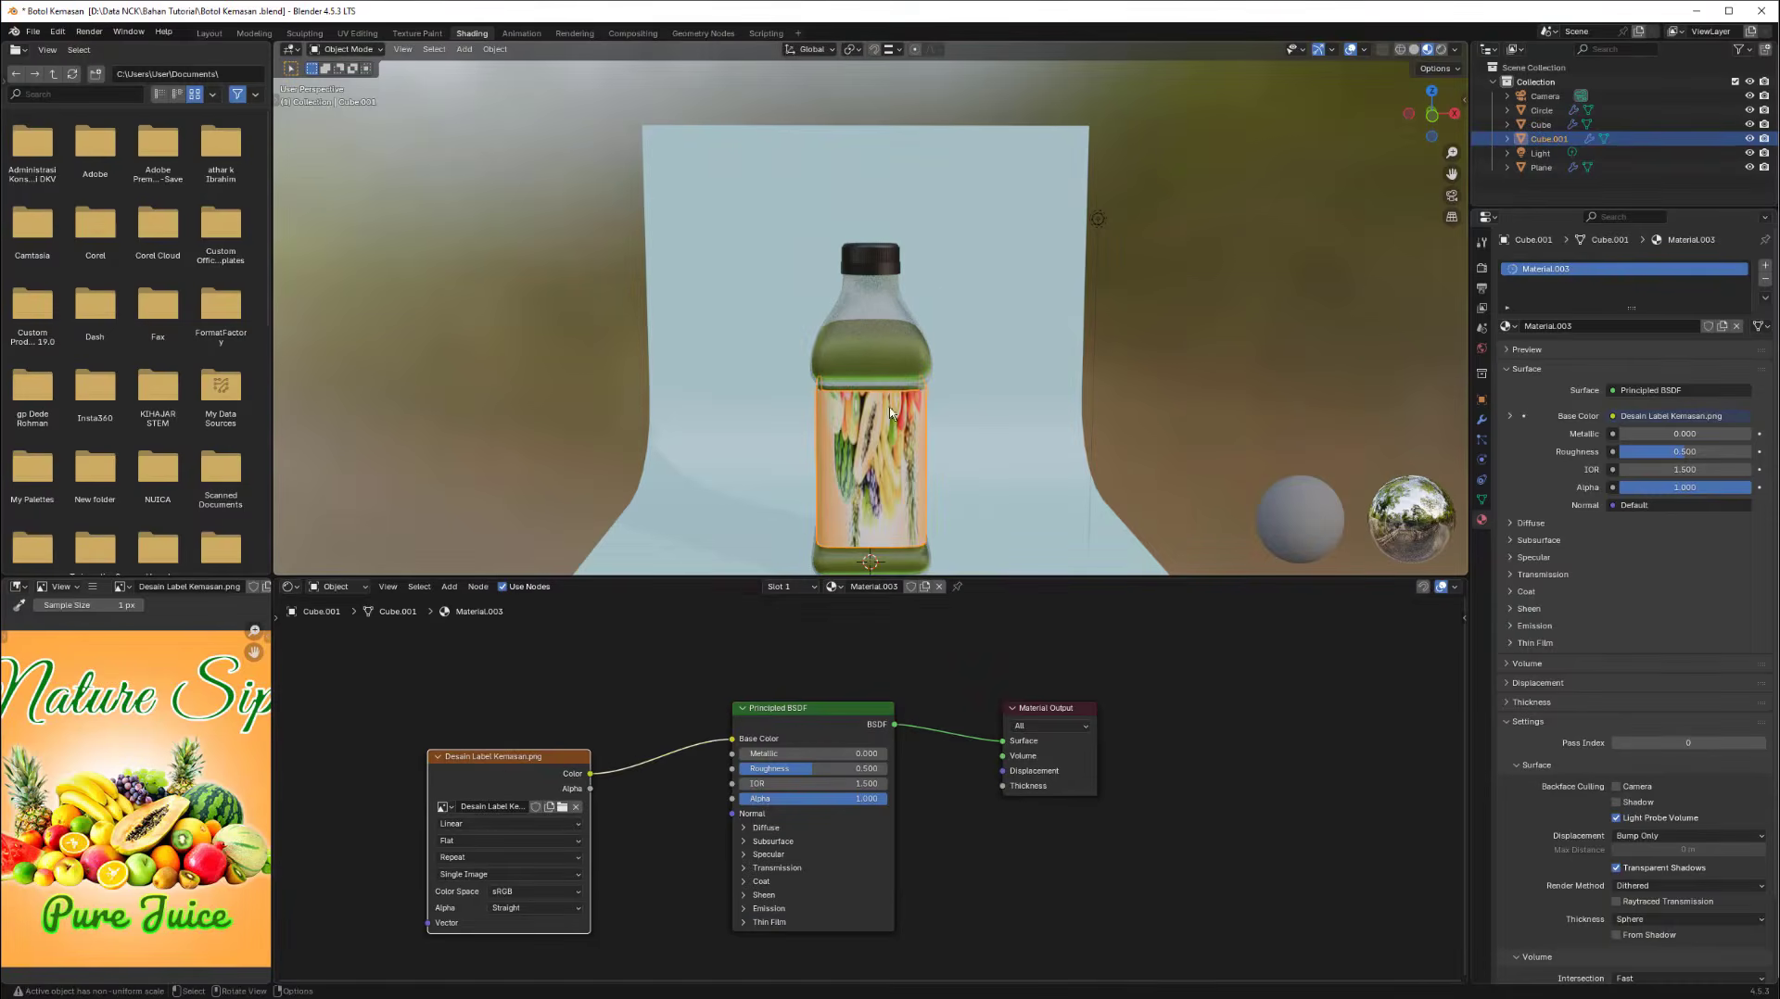
scroll(885, 419, up, 2)
scroll(885, 419, down, 3)
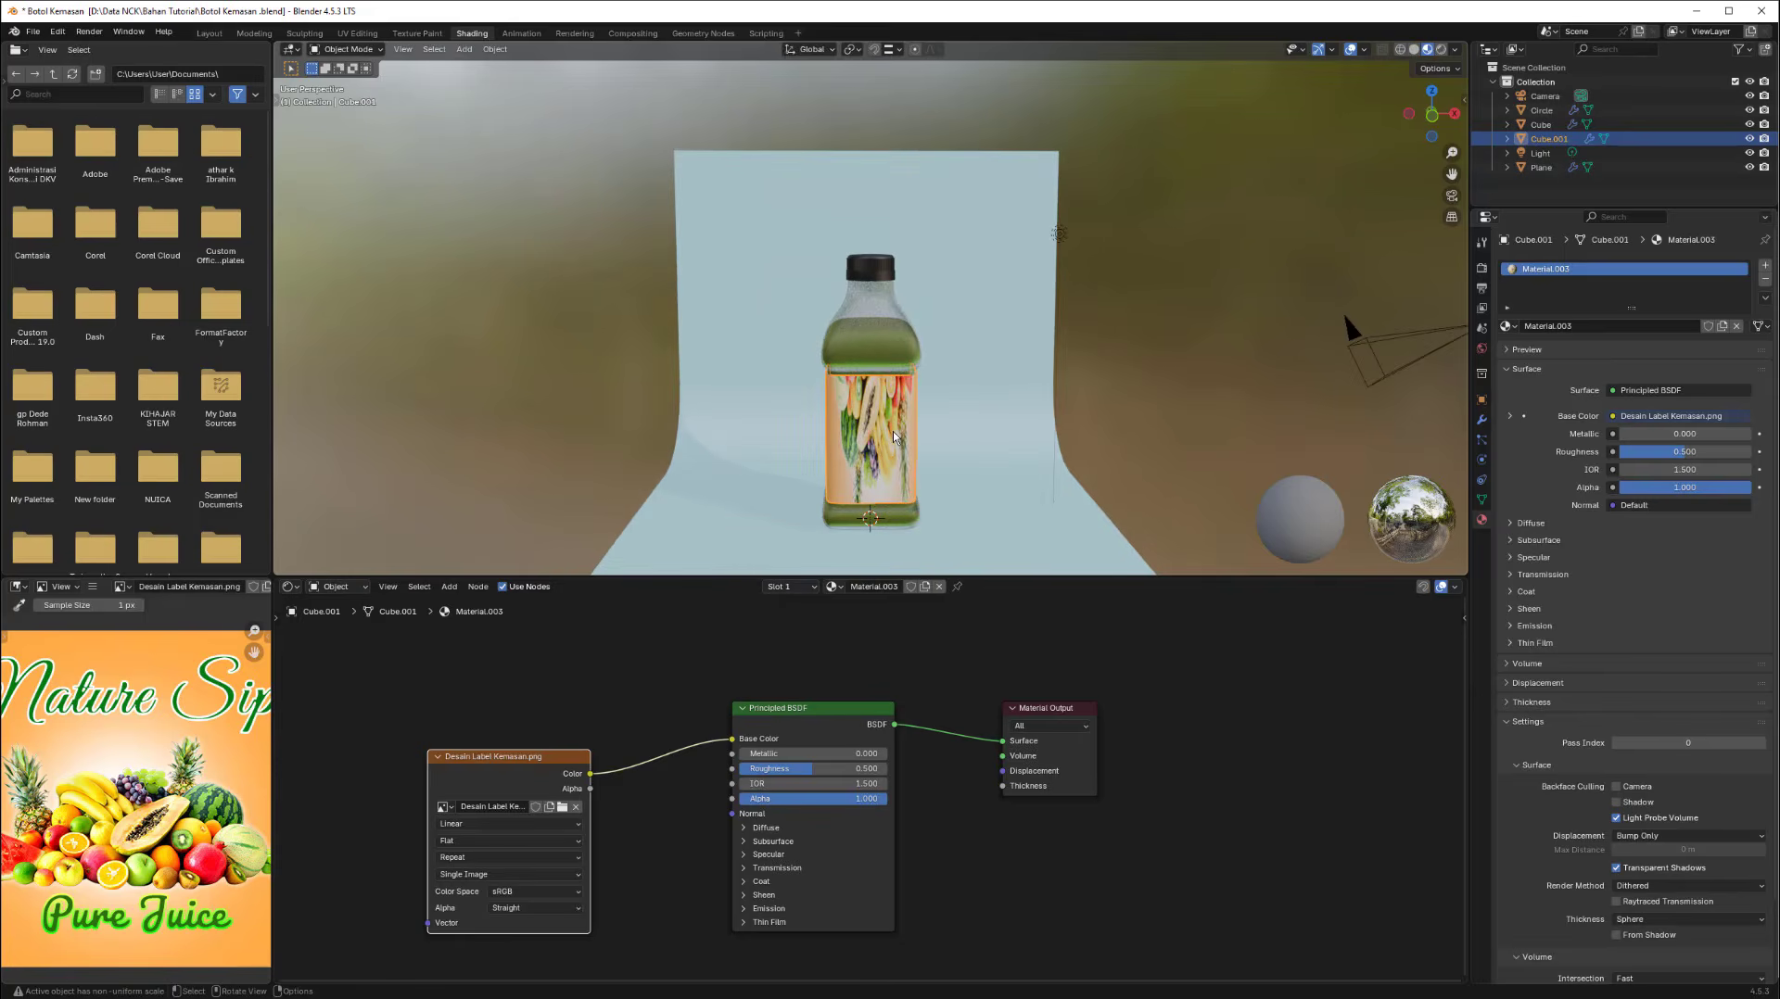
Switch to the UV Editing workspace and rotate all of the label's UVs by 180 degrees over the label image.
scroll(152, 737, down, 4)
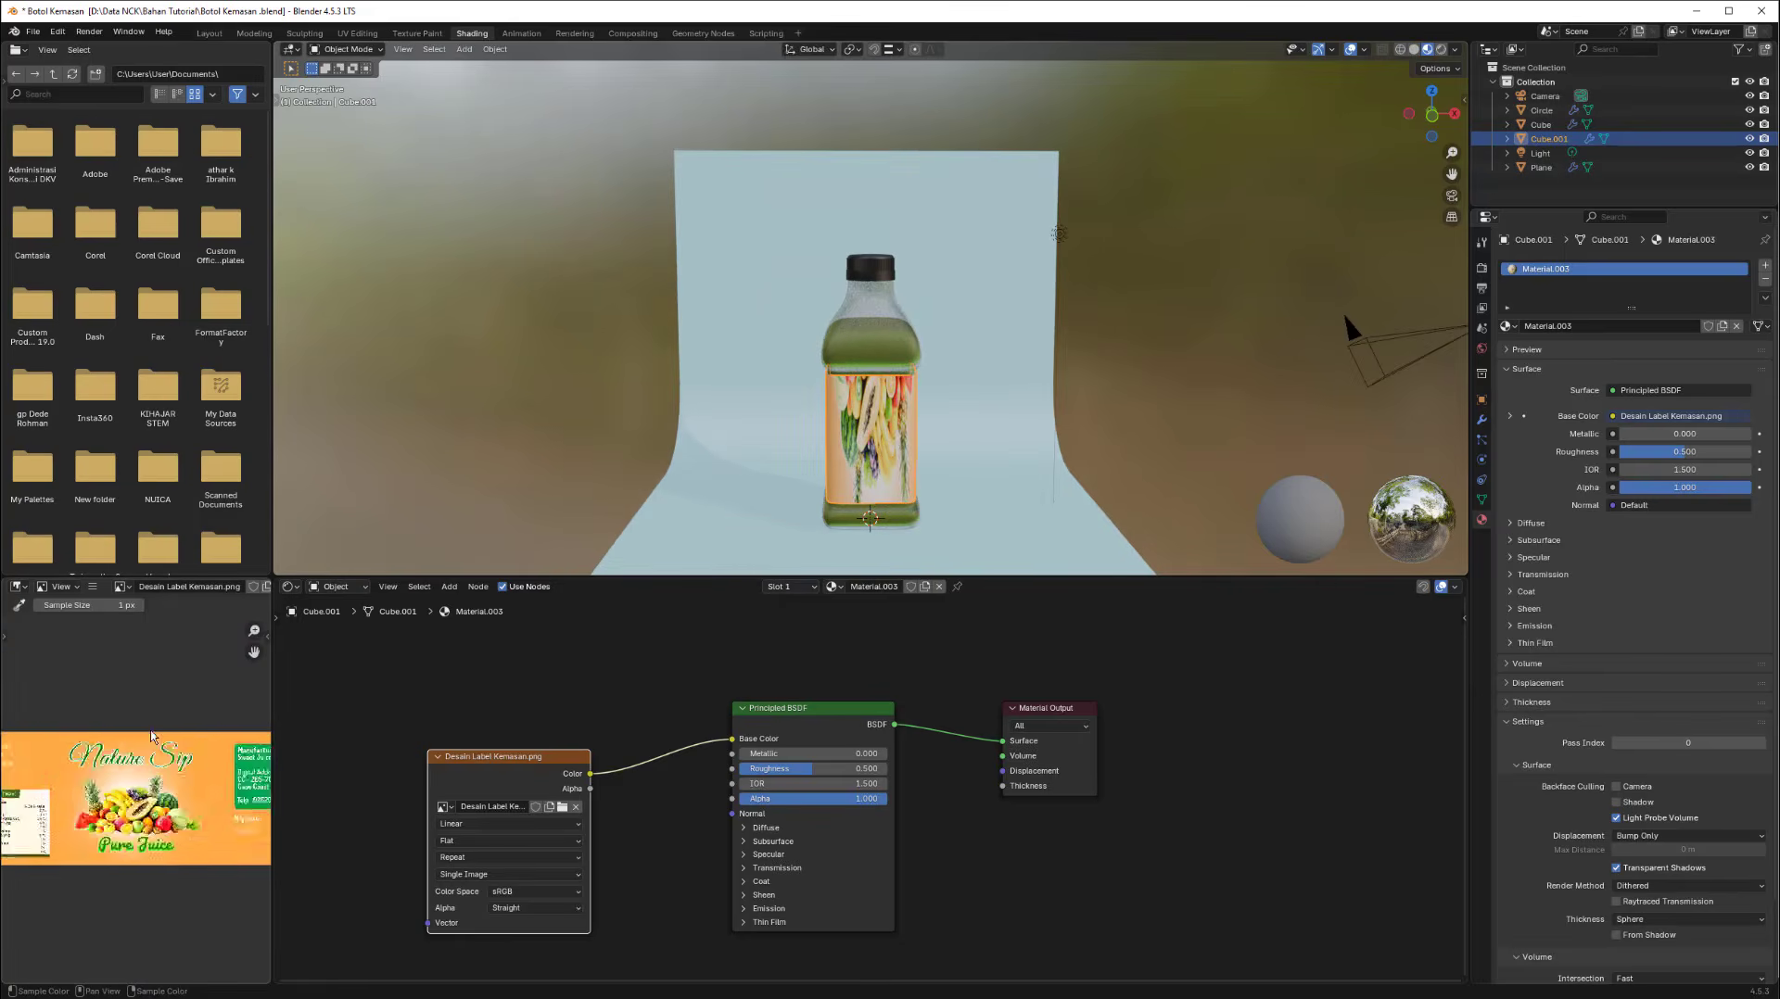
click(362, 35)
scroll(543, 464, down, 4)
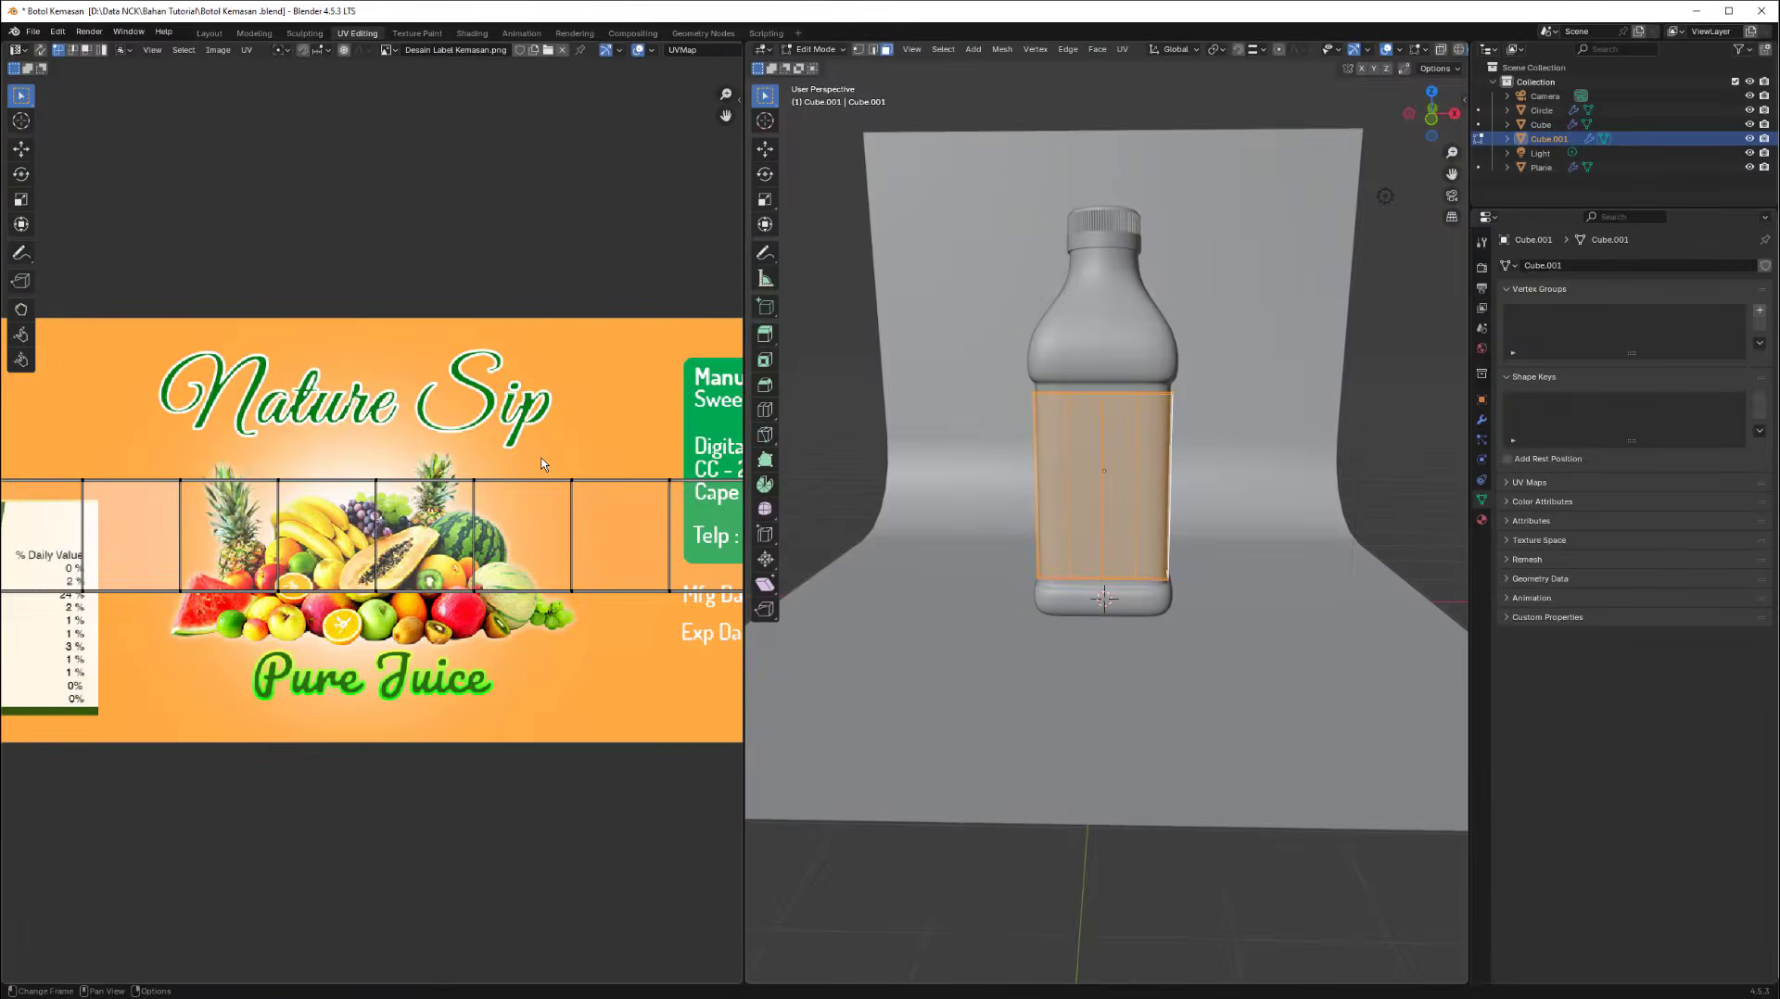
scroll(543, 464, down, 3)
scroll(544, 464, up, 1)
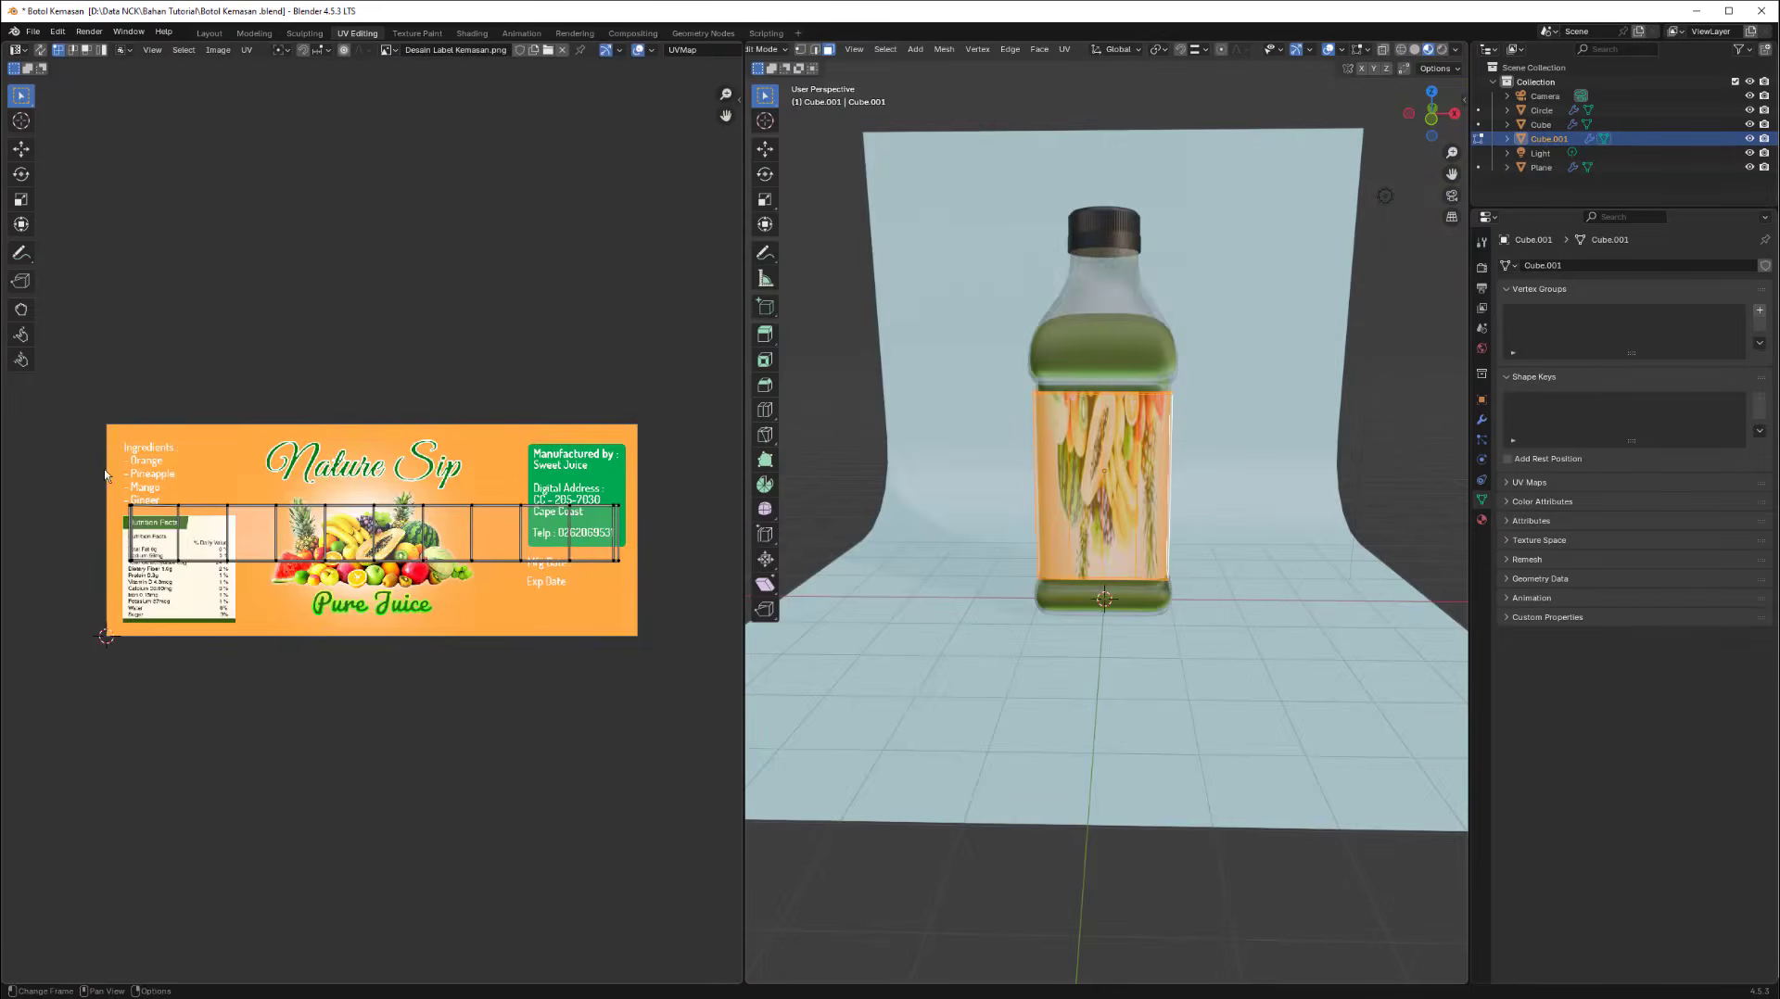
drag(105, 476, 692, 622)
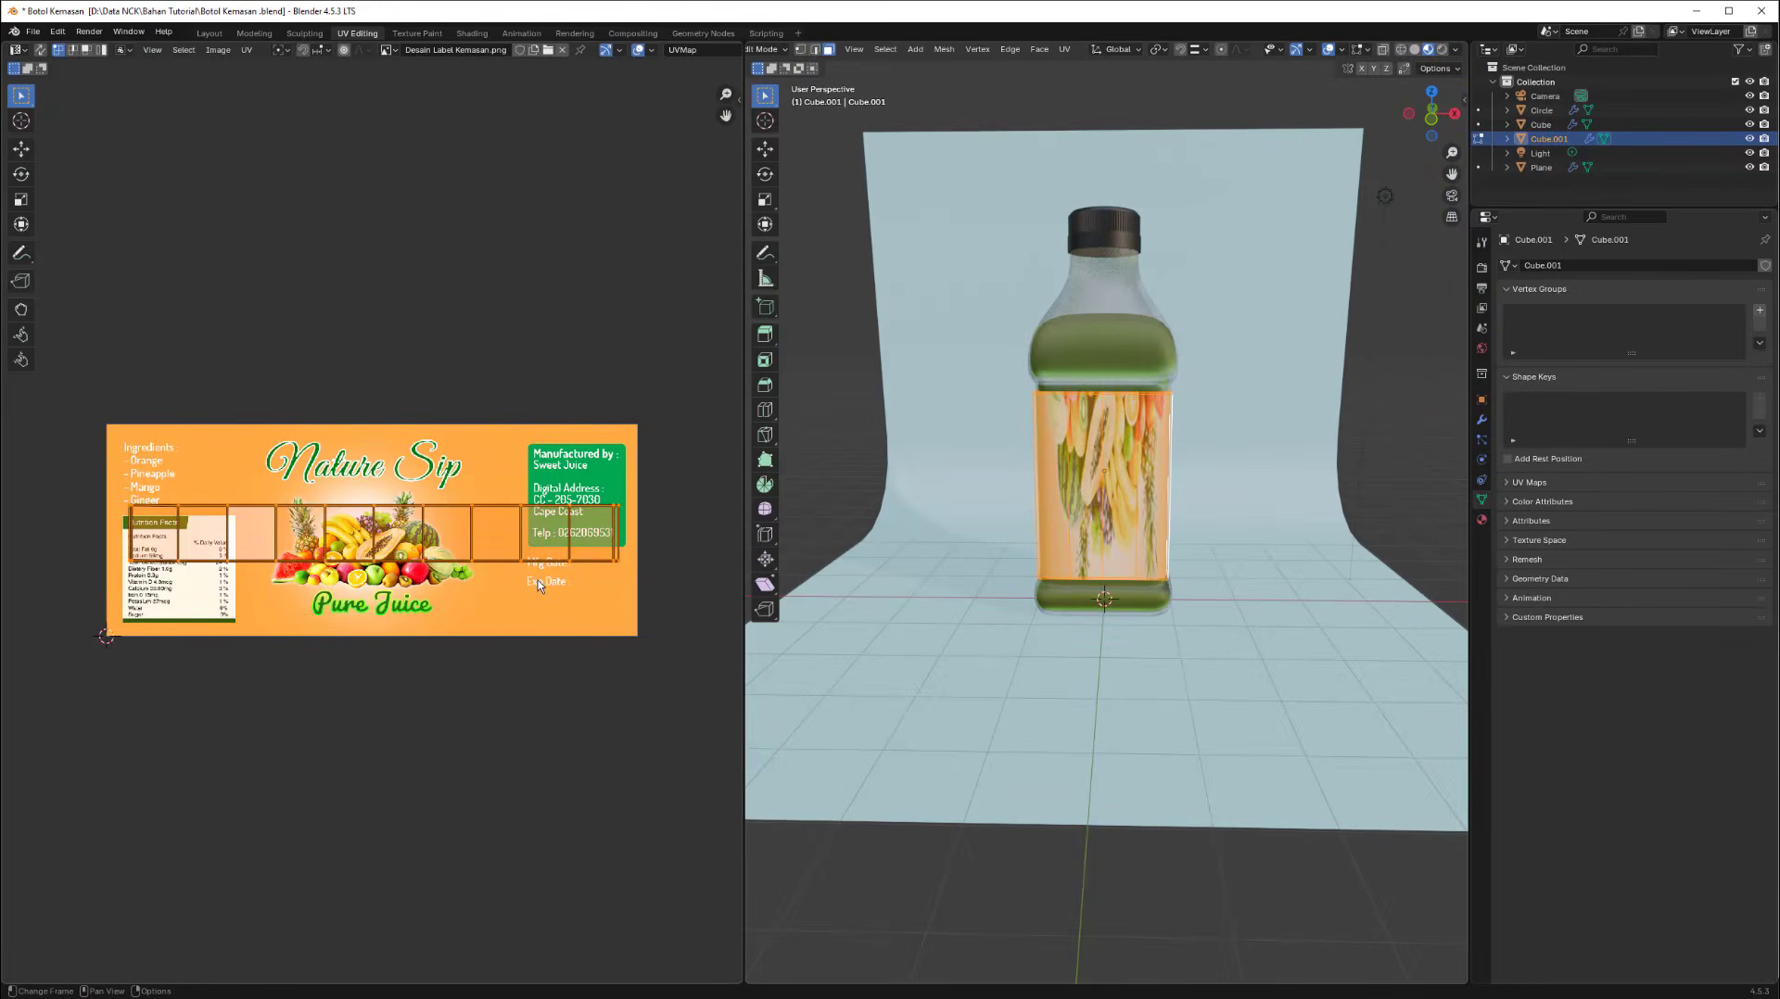
text(r)
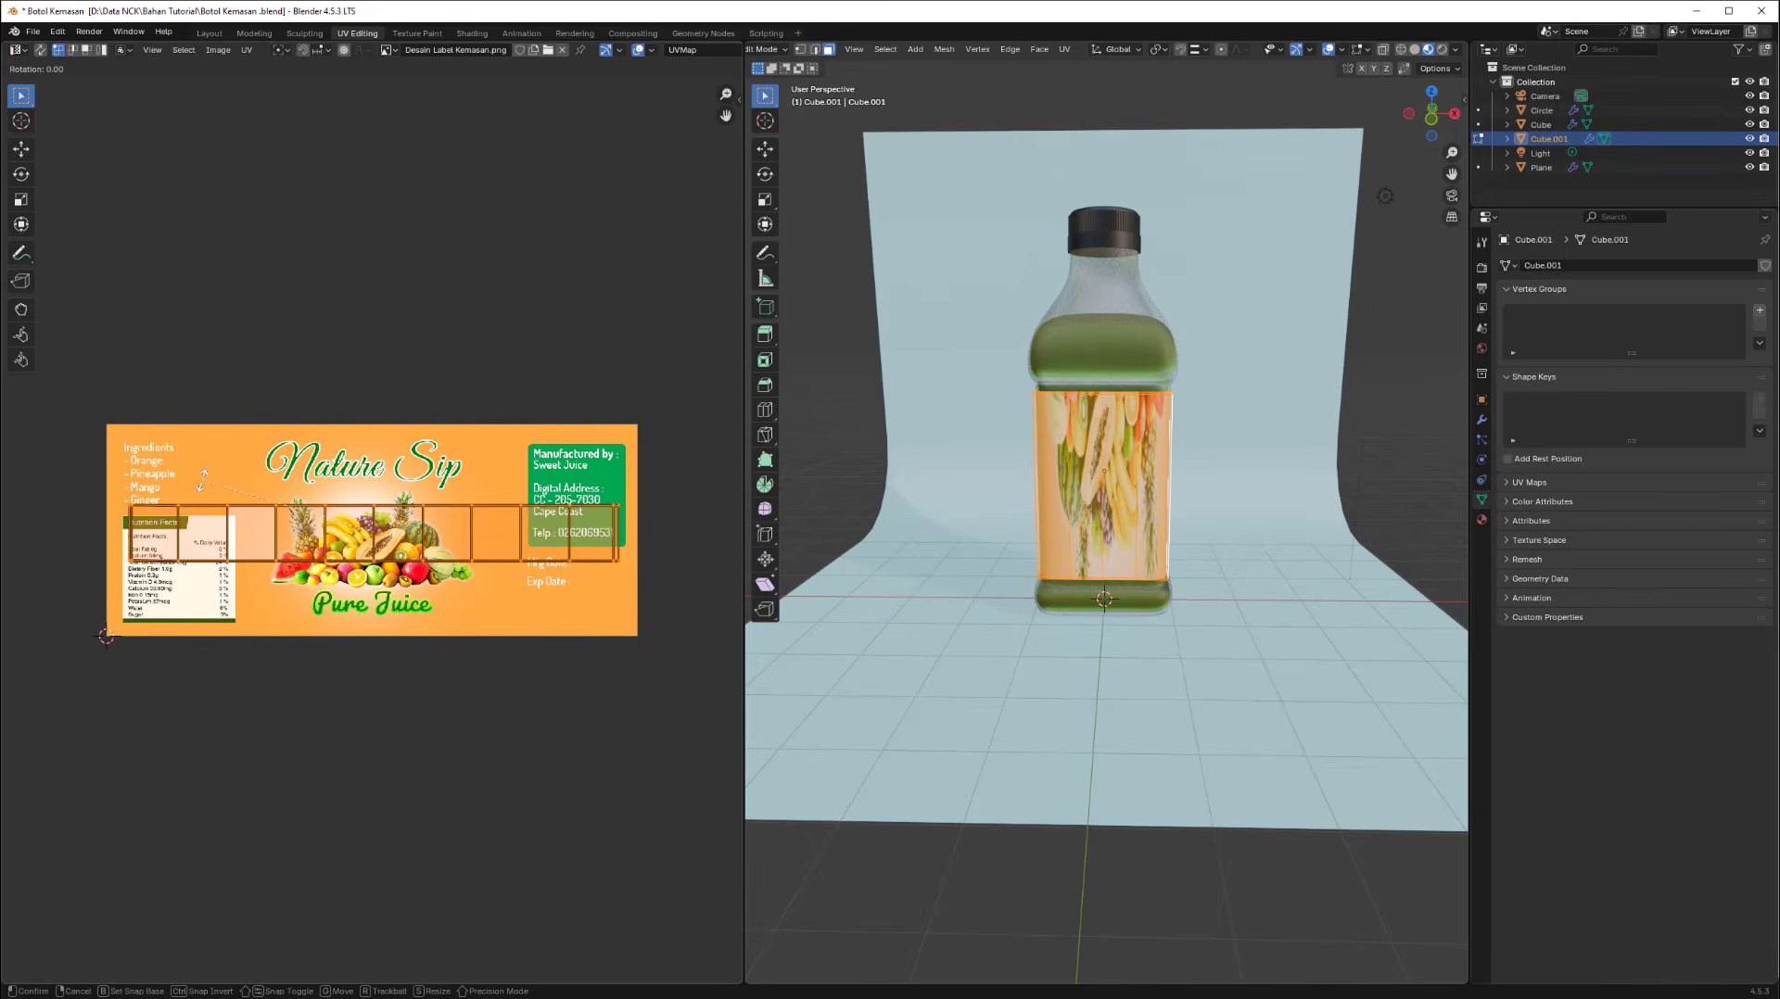
text(180)
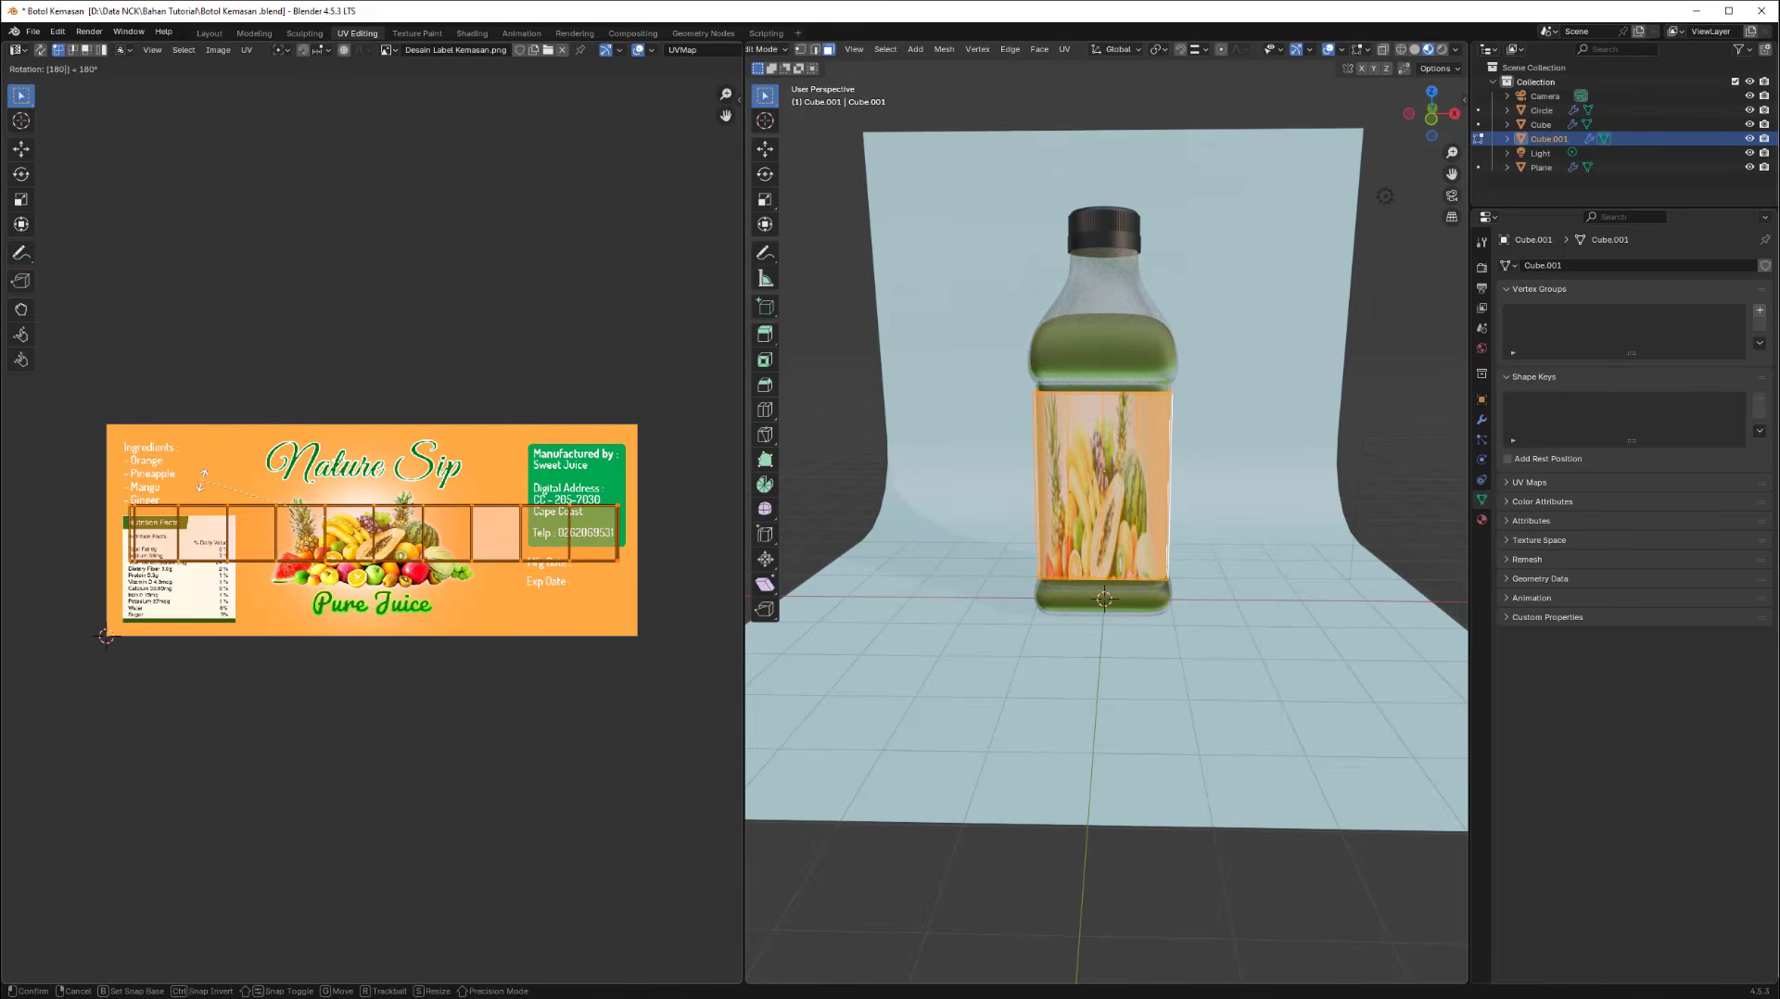
key(Return)
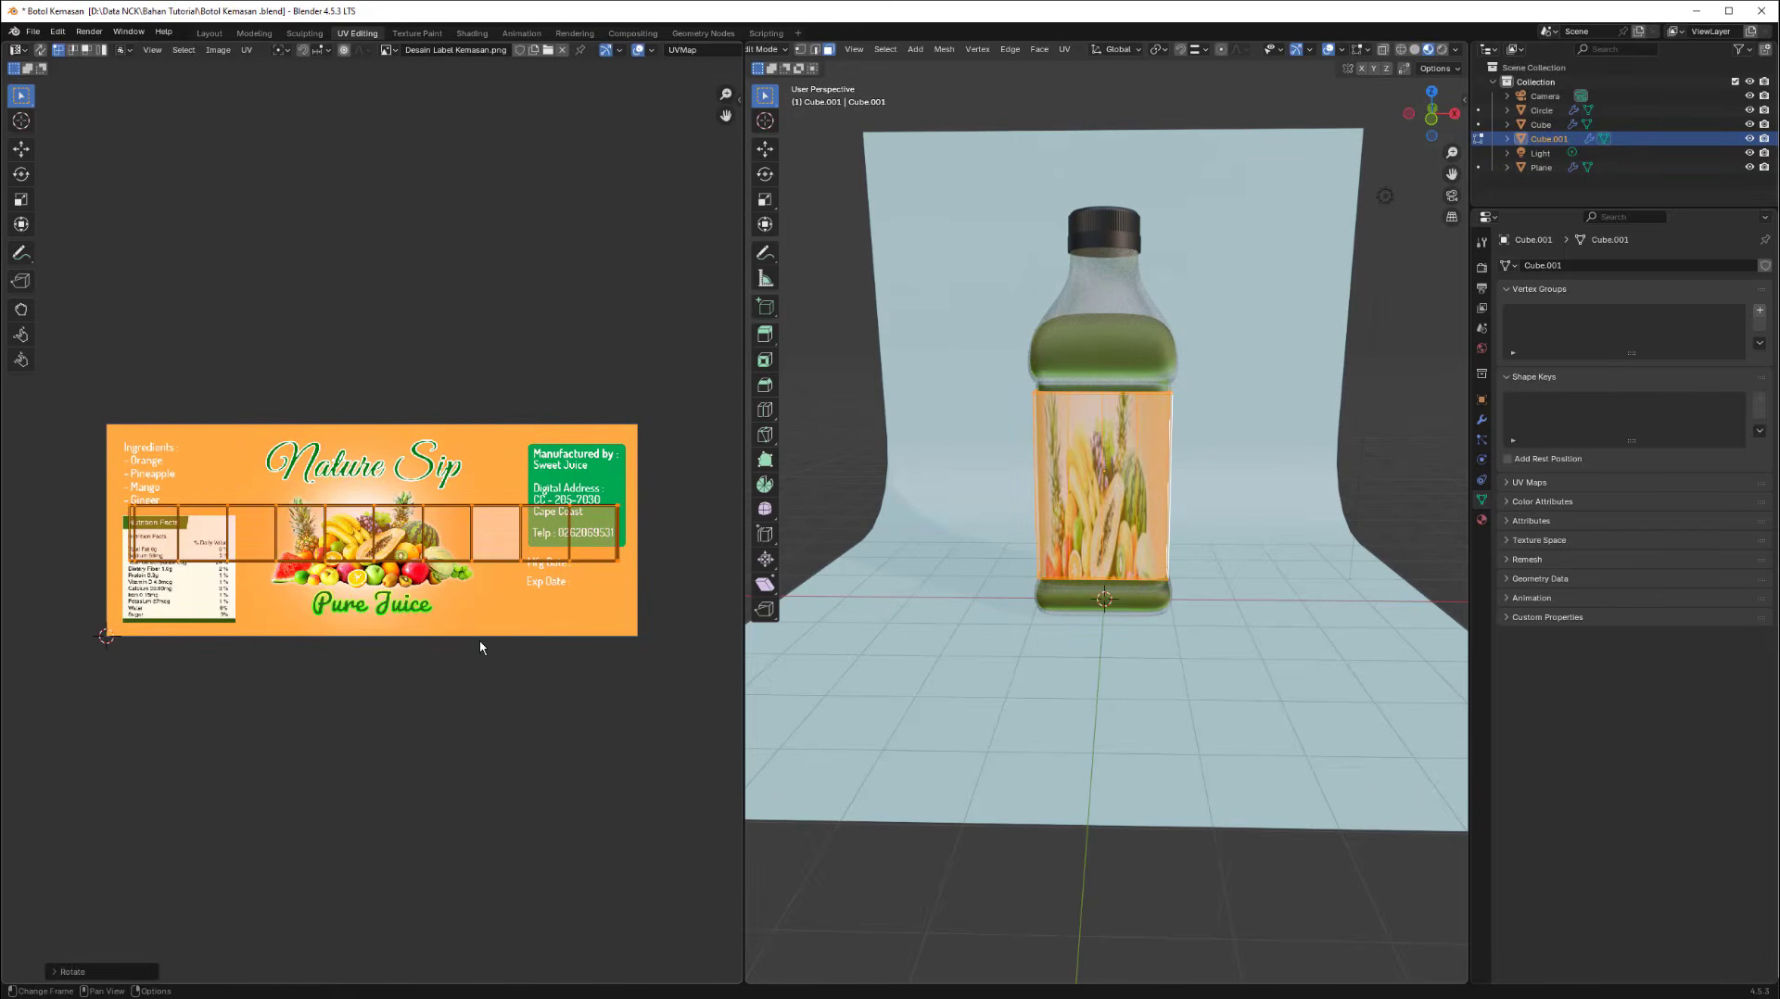
Scale the label's UVs along Y and then X until they cover the full height and width of the label image.
key(s)
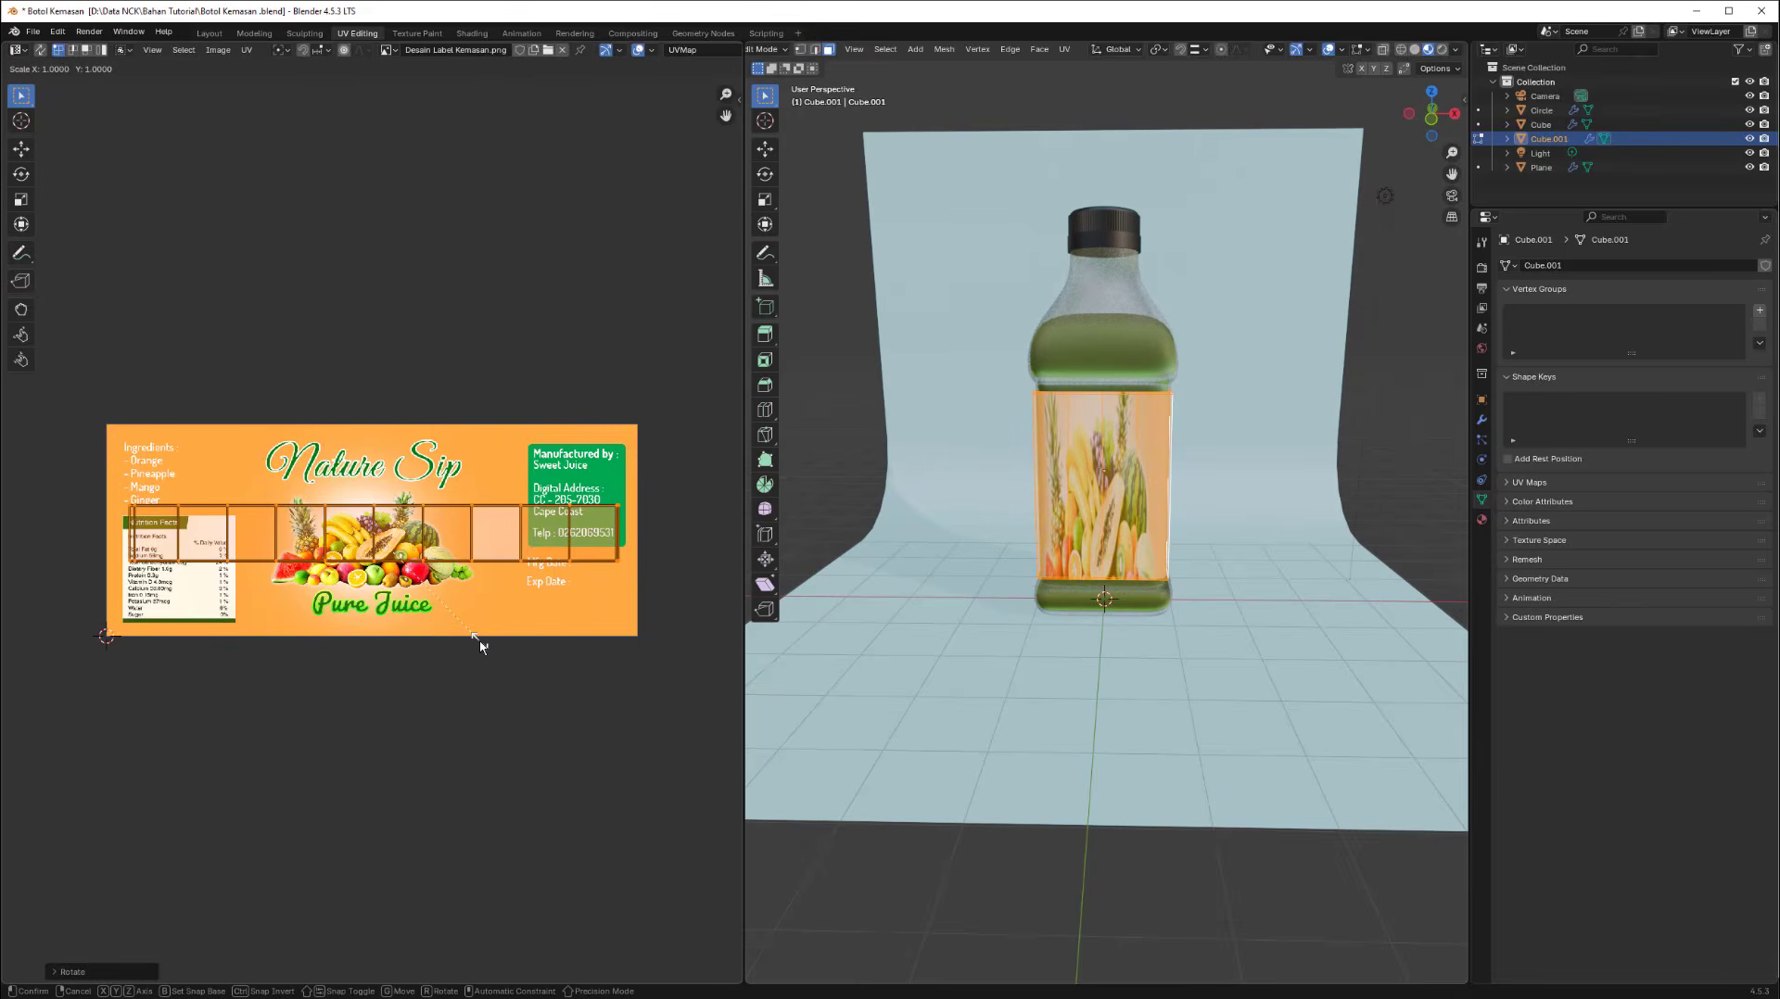
key(y)
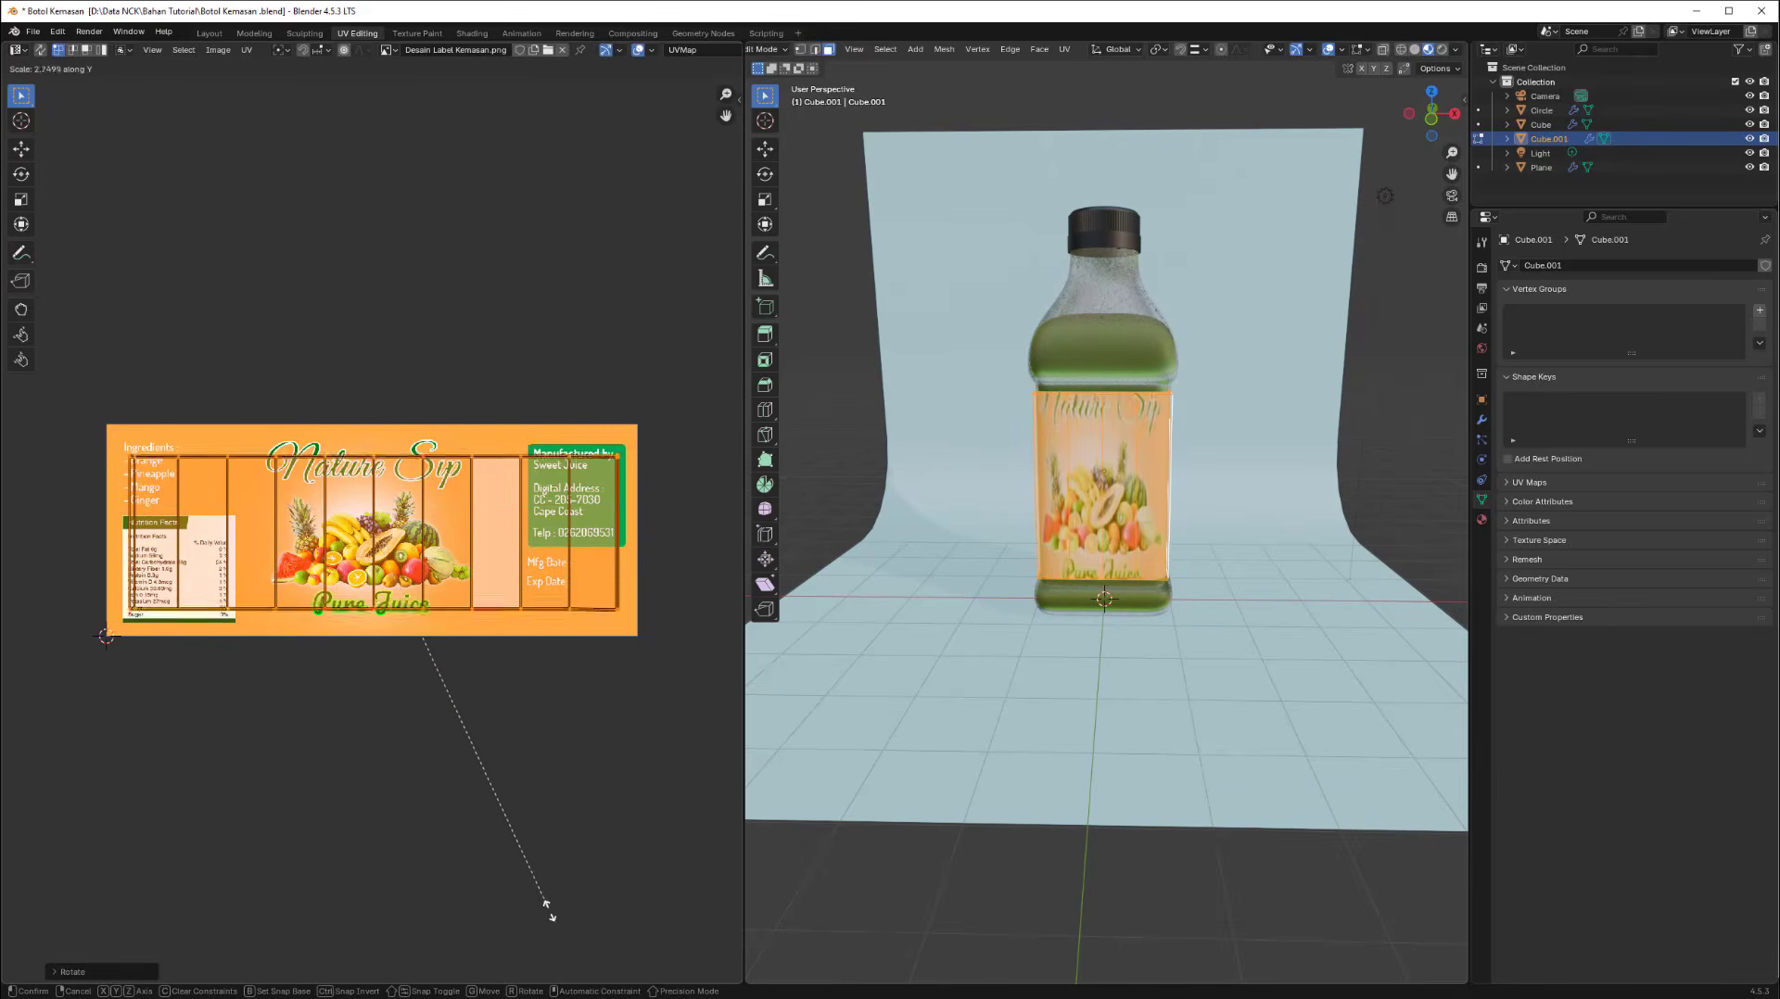
click(599, 146)
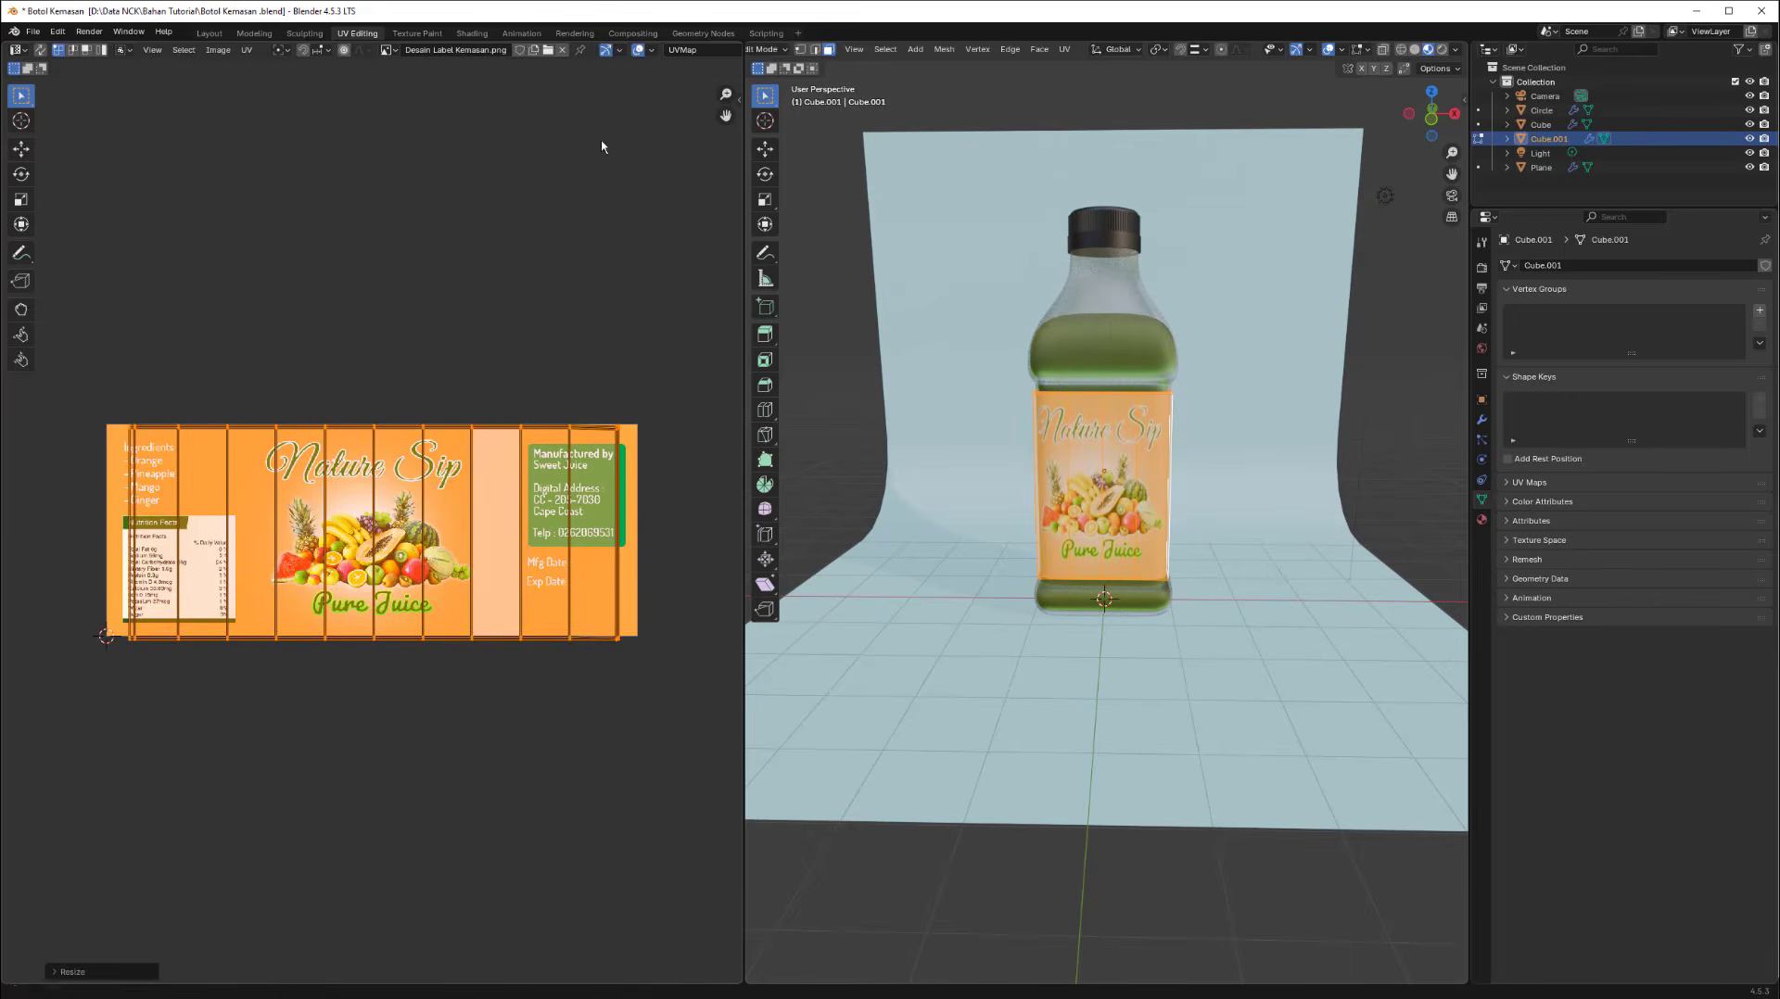
key(s)
key(y)
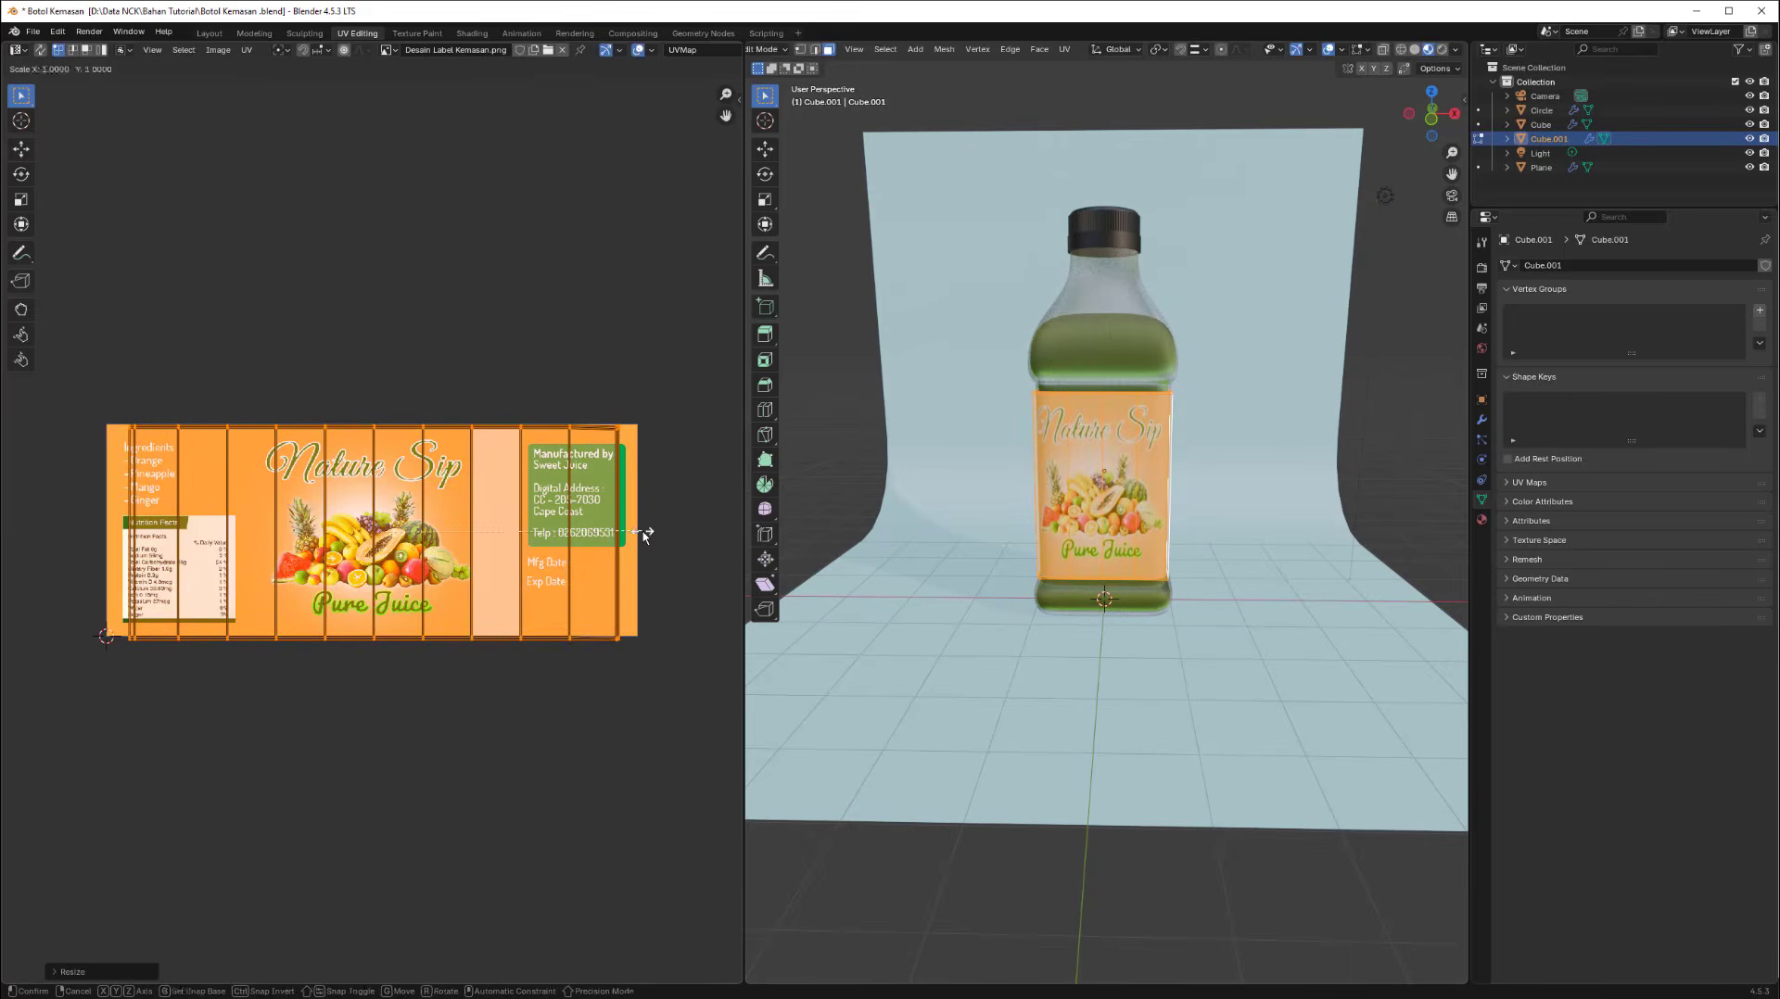
click(639, 529)
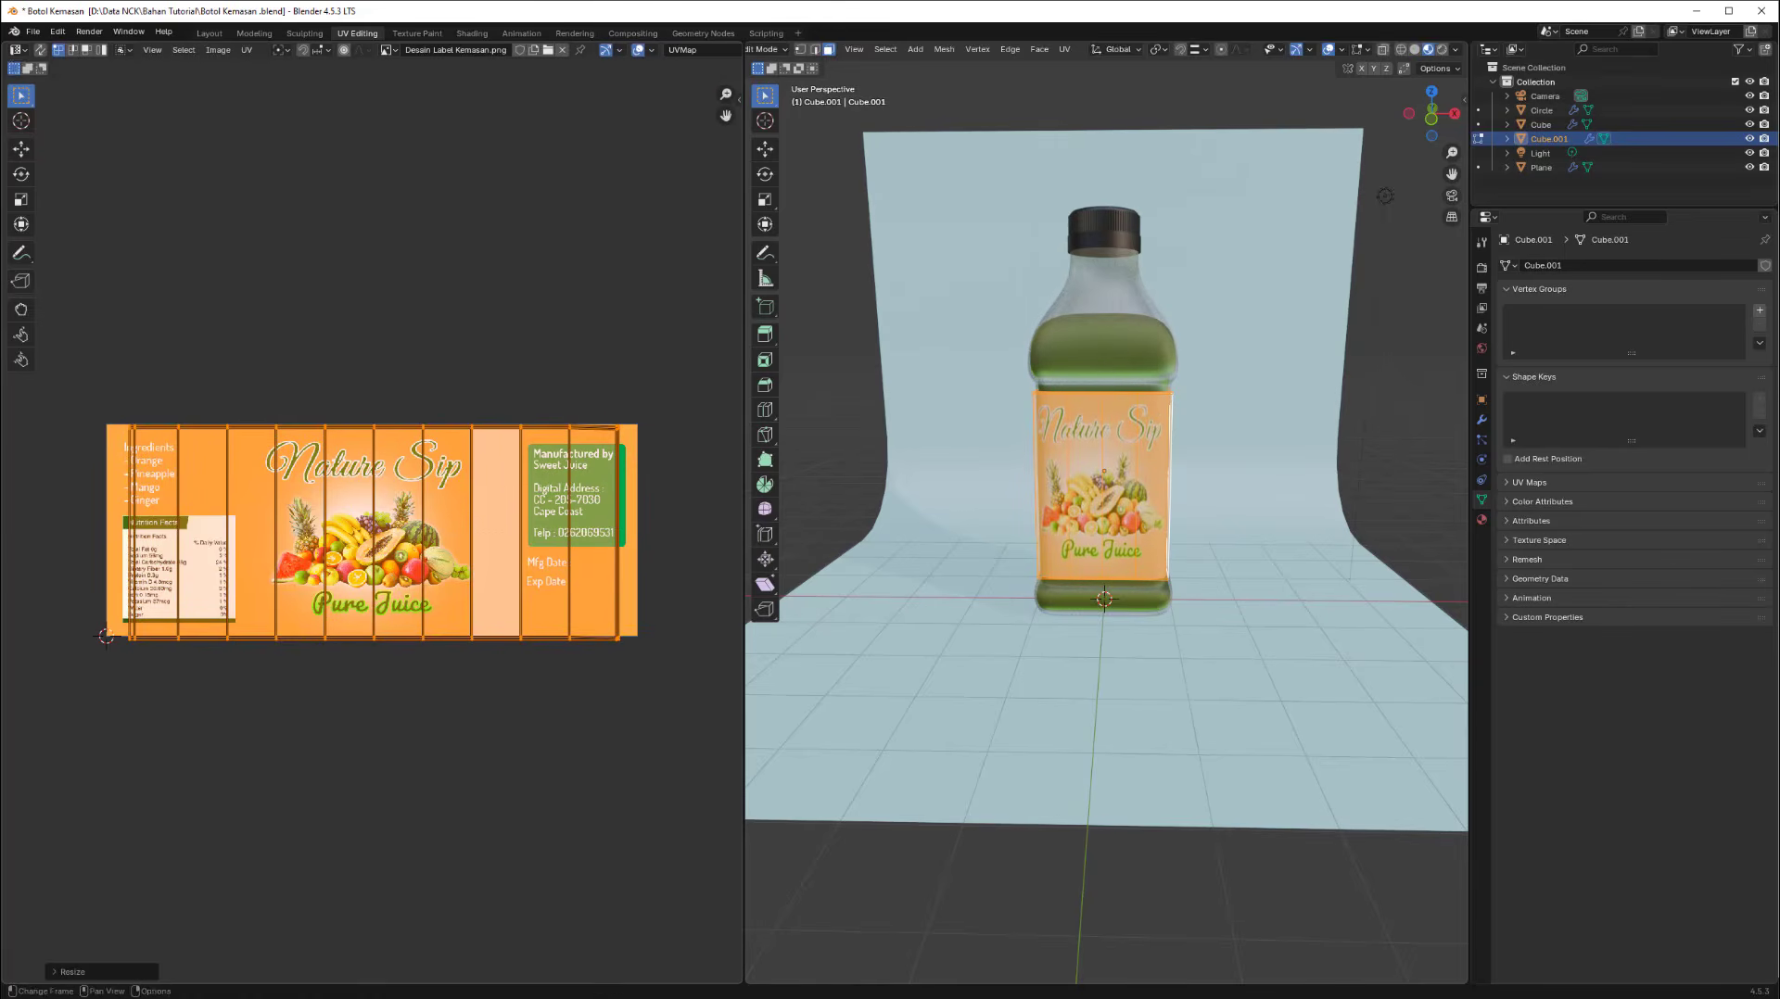
key(s)
key(x)
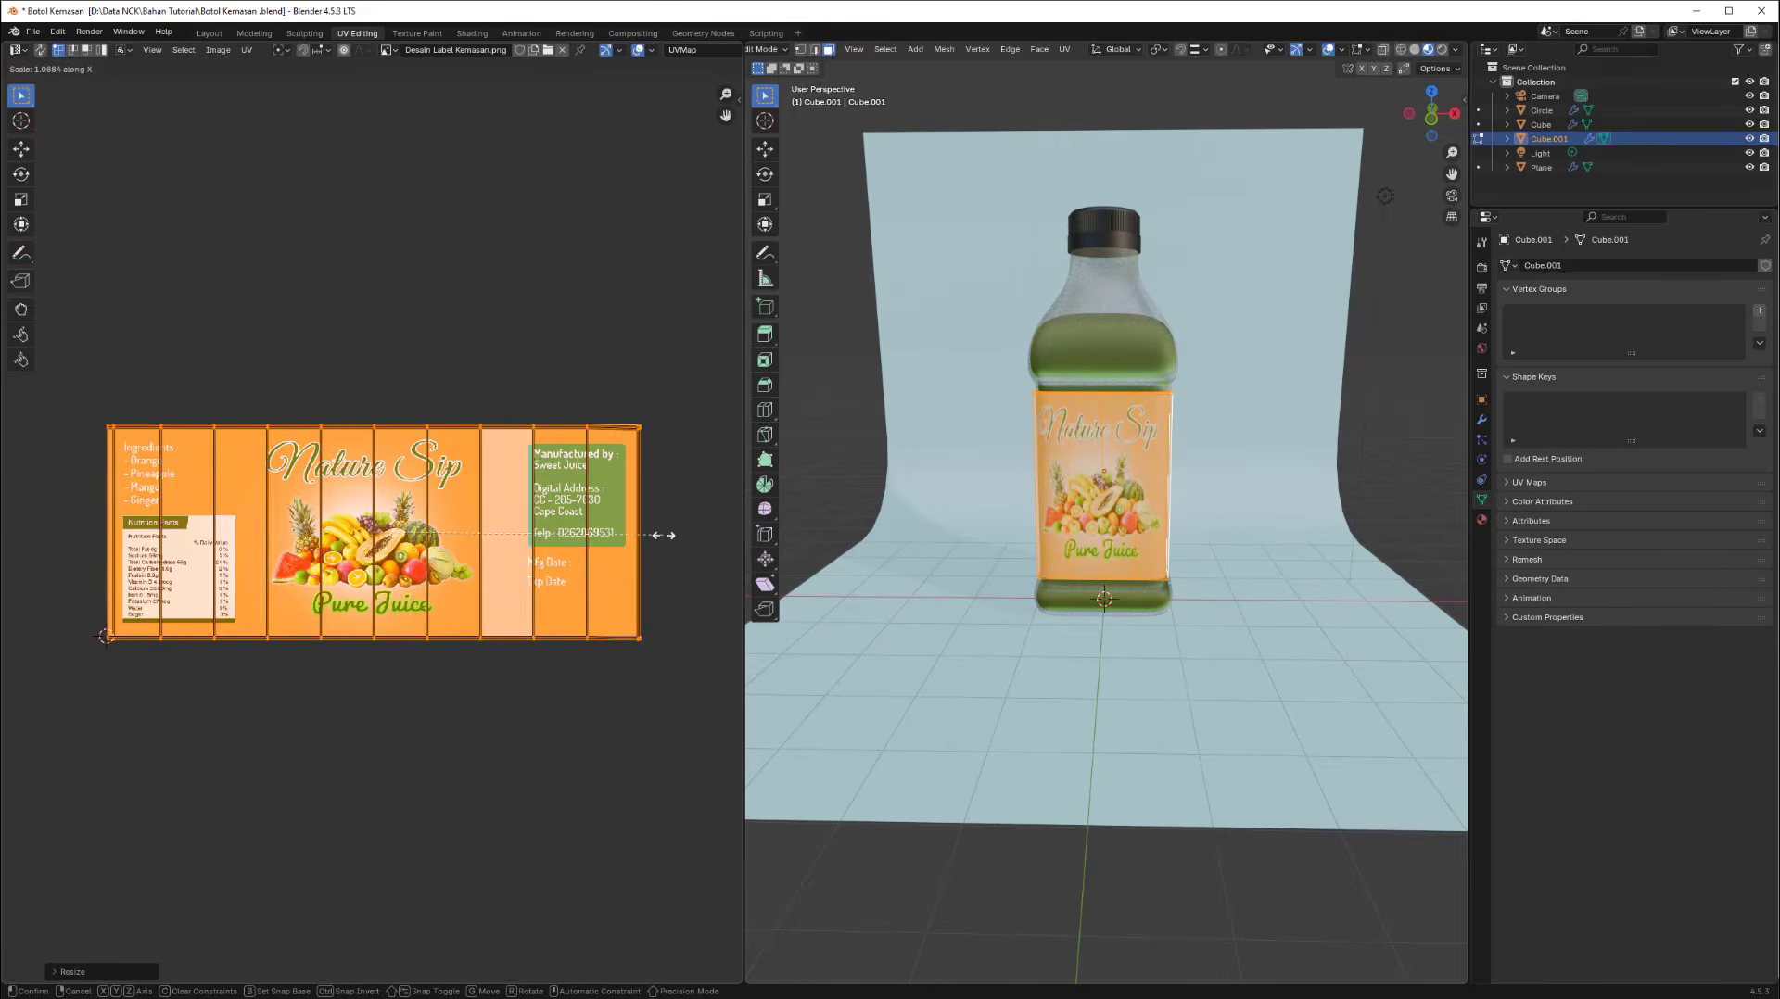
click(663, 535)
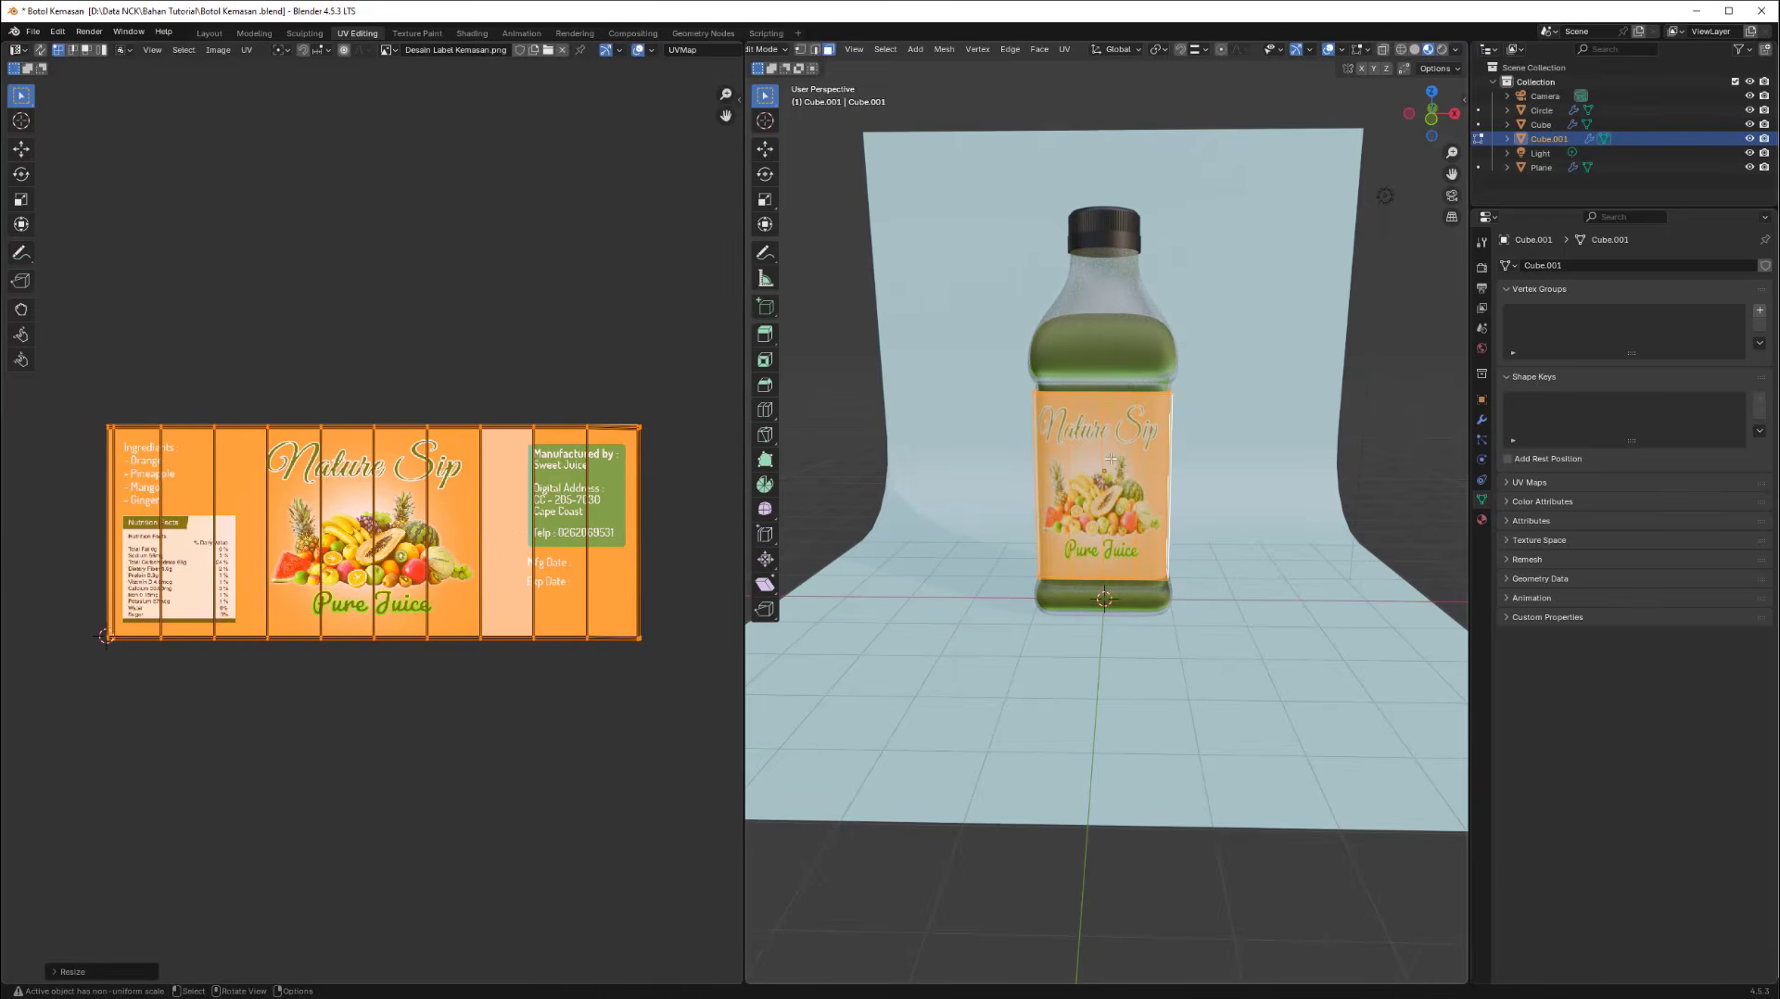
Leave Edit Mode and check the wrapped label from the side and front of the bottle in the Modeling workspace.
middle_drag(815, 464, 1116, 454)
key(Tab)
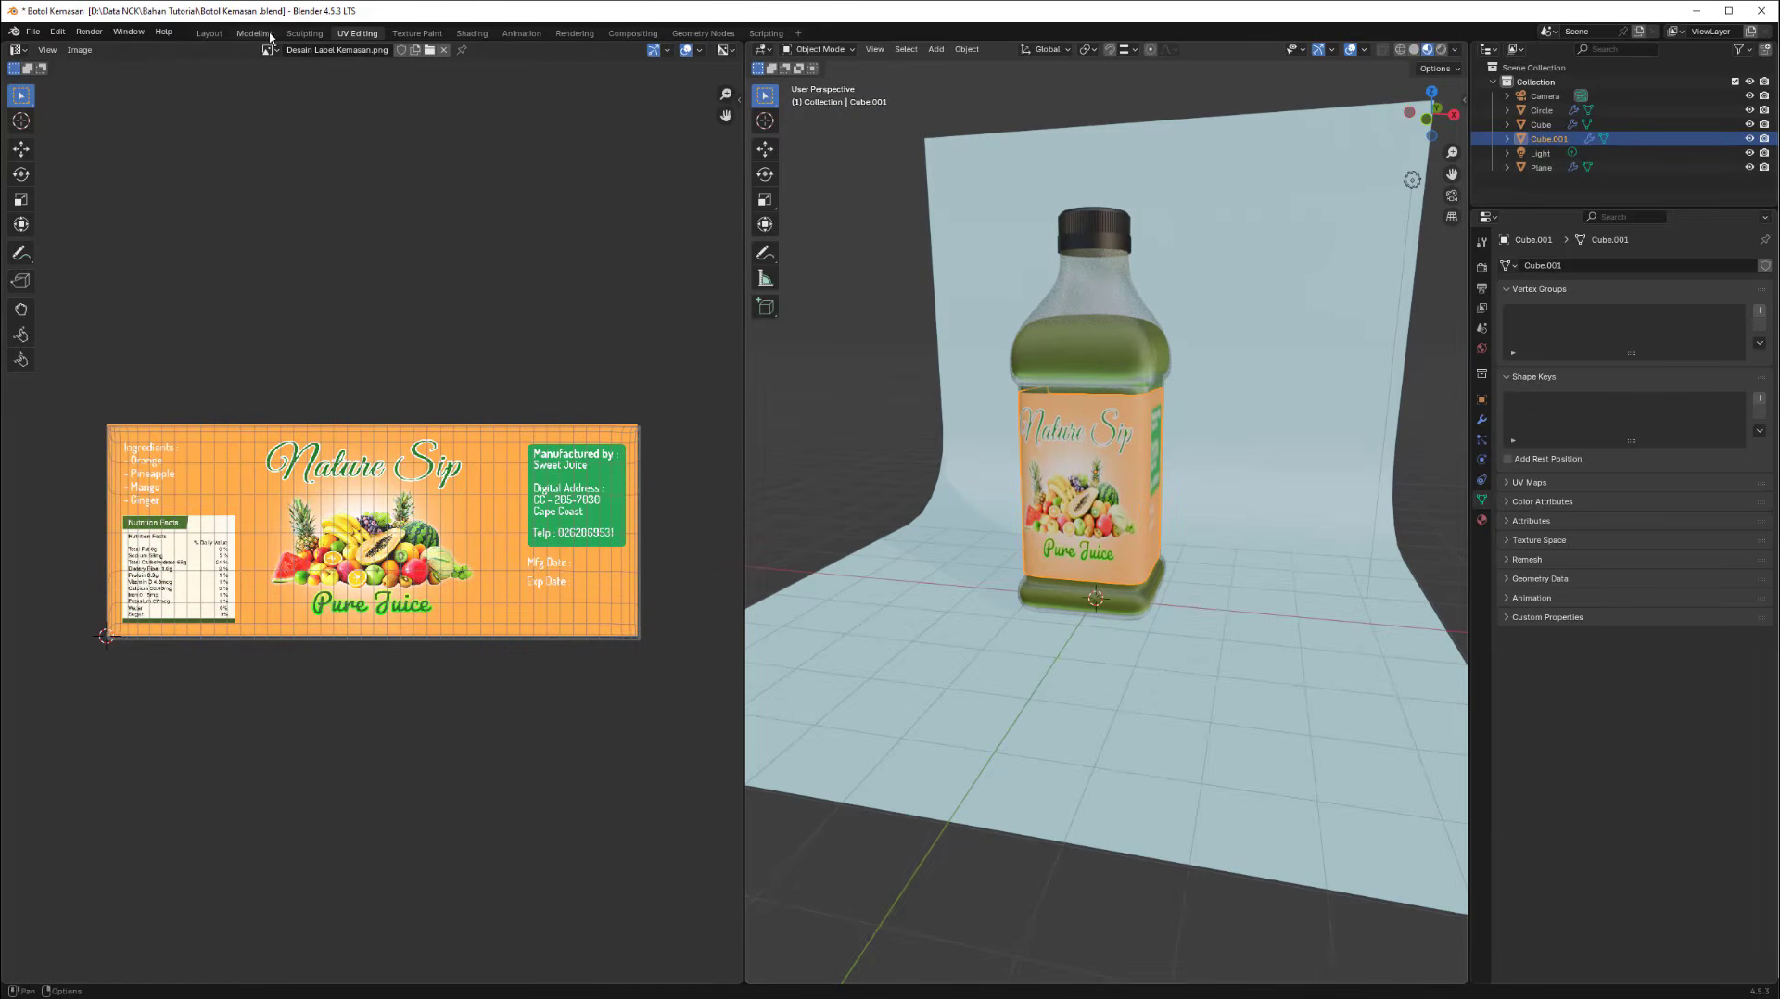
key(ctrl+Page_Up)
key(ctrl+Page_Up)
scroll(394, 125, down, 5)
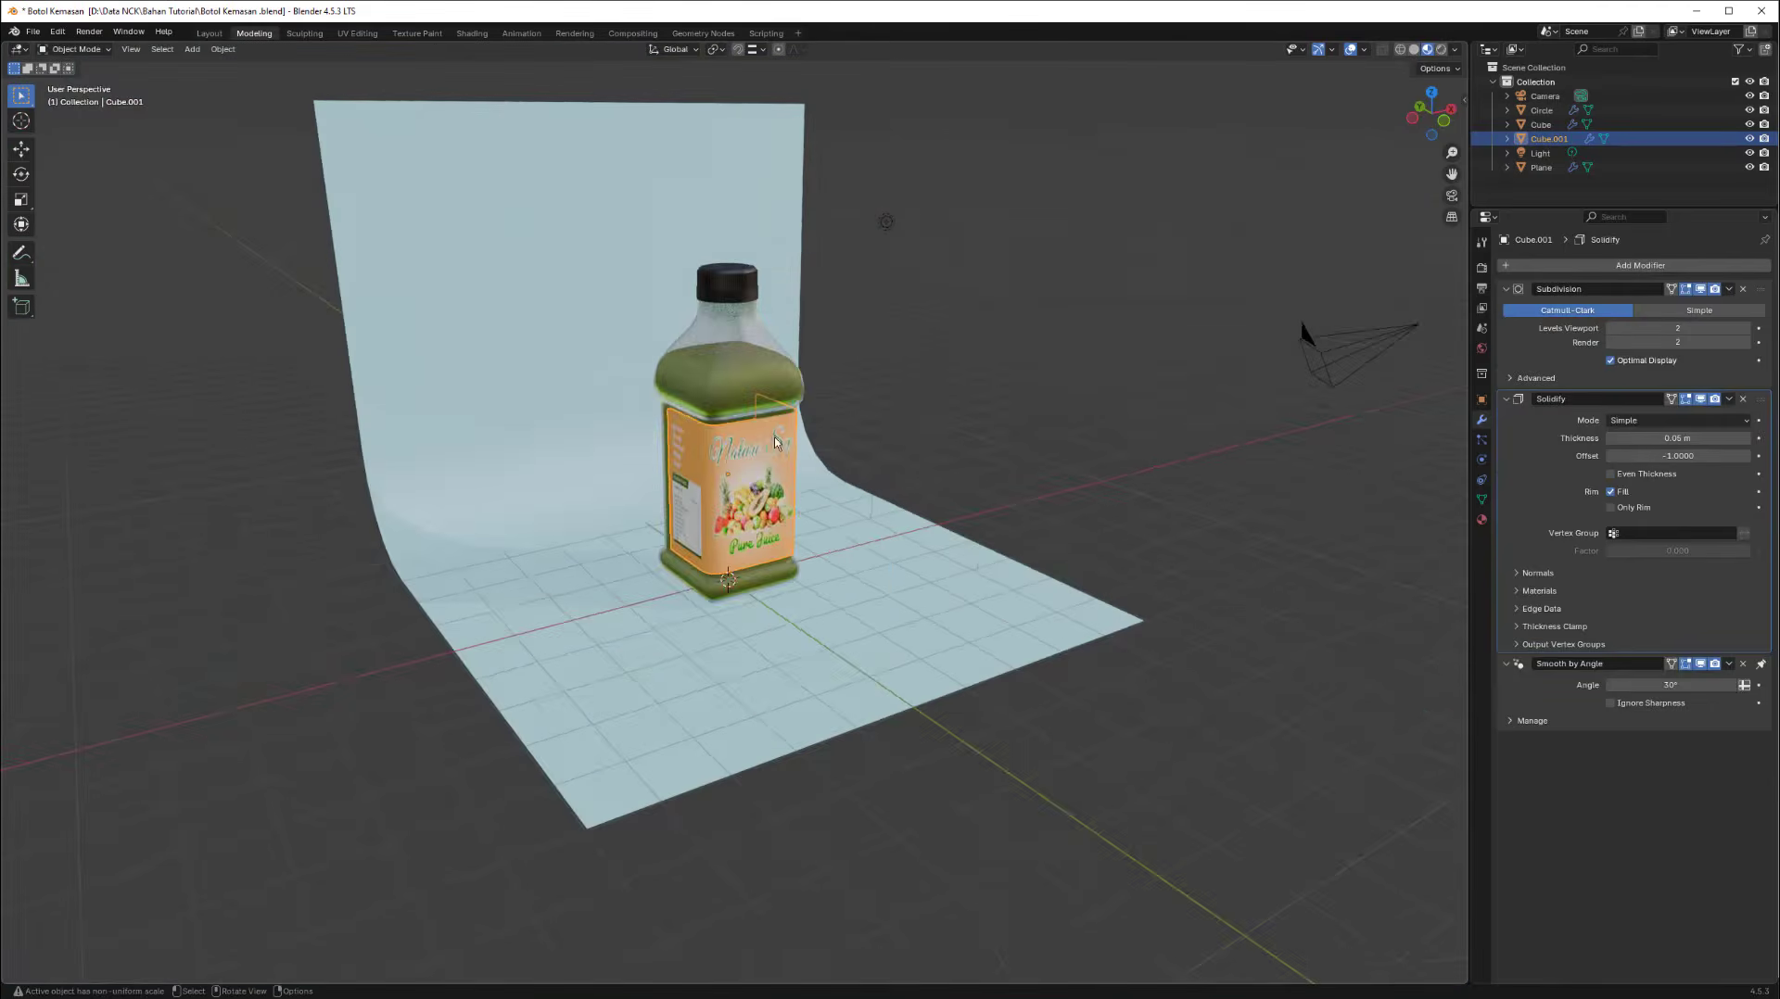
mouse_move(778, 445)
middle_down()
mouse_move(731, 429)
mouse_move(788, 448)
mouse_move(764, 421)
mouse_move(875, 463)
mouse_move(801, 439)
middle_up()
scroll(809, 436, down, 4)
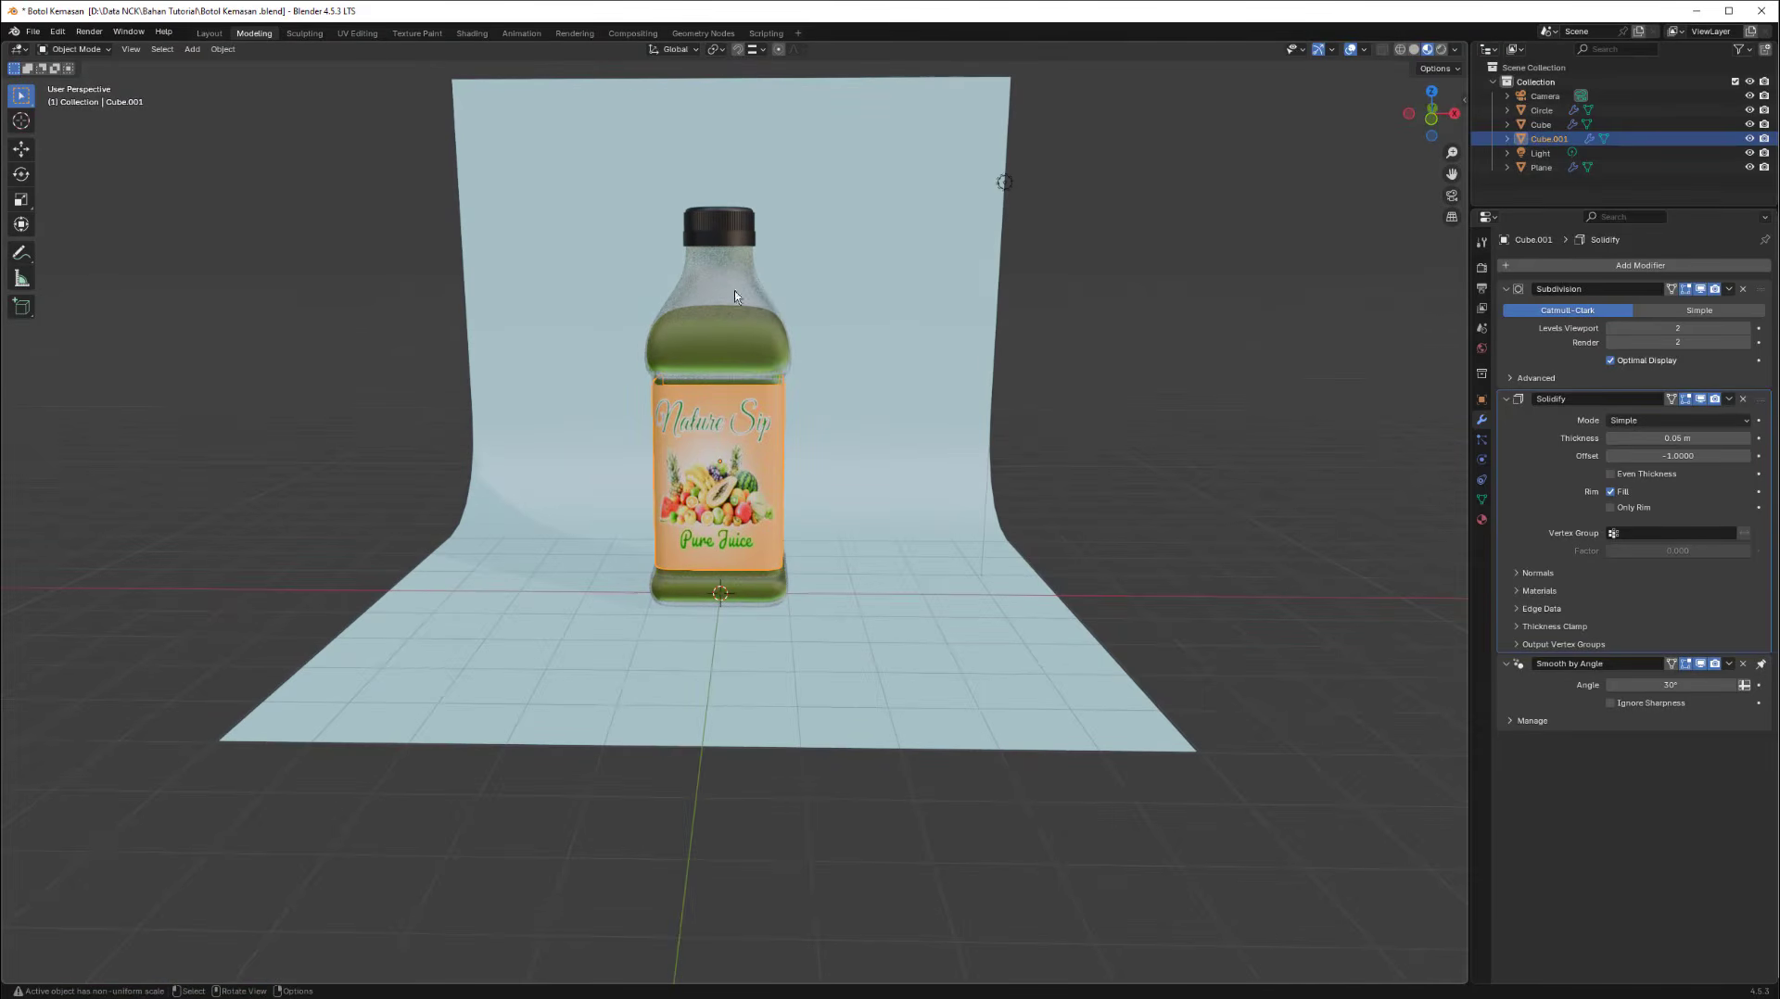
Set the scene's render engine to Cycles.
click(1482, 268)
click(1644, 263)
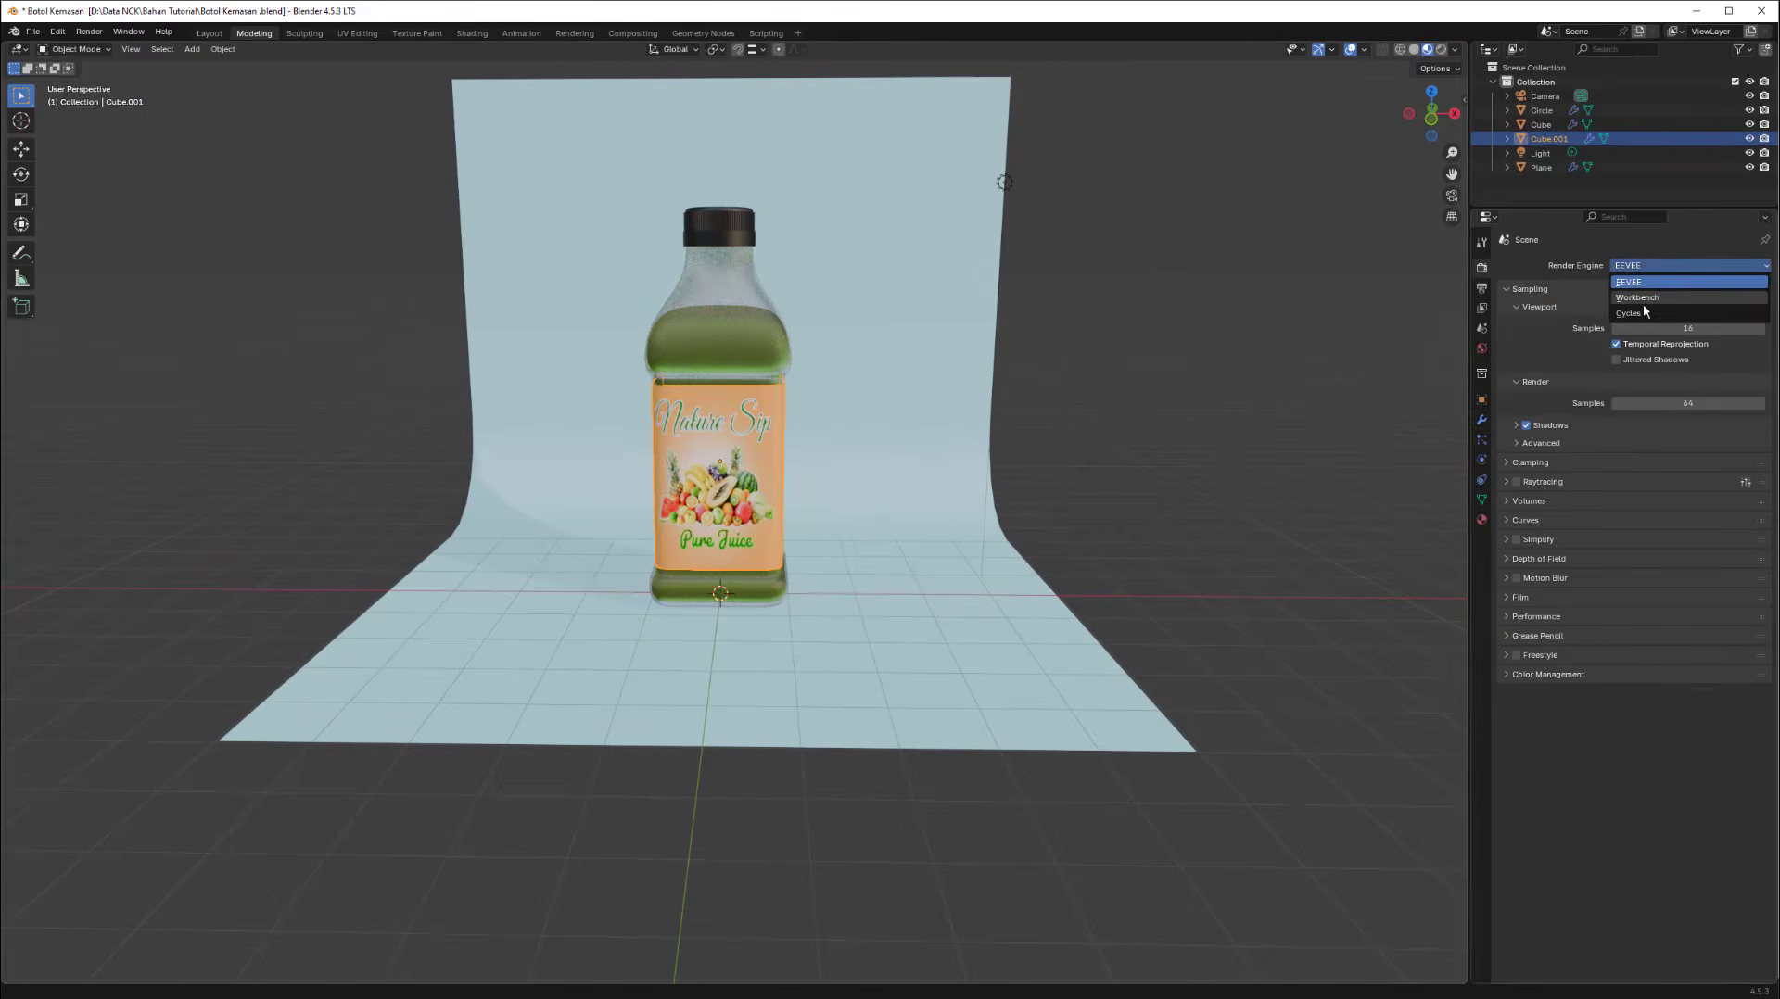
click(1643, 314)
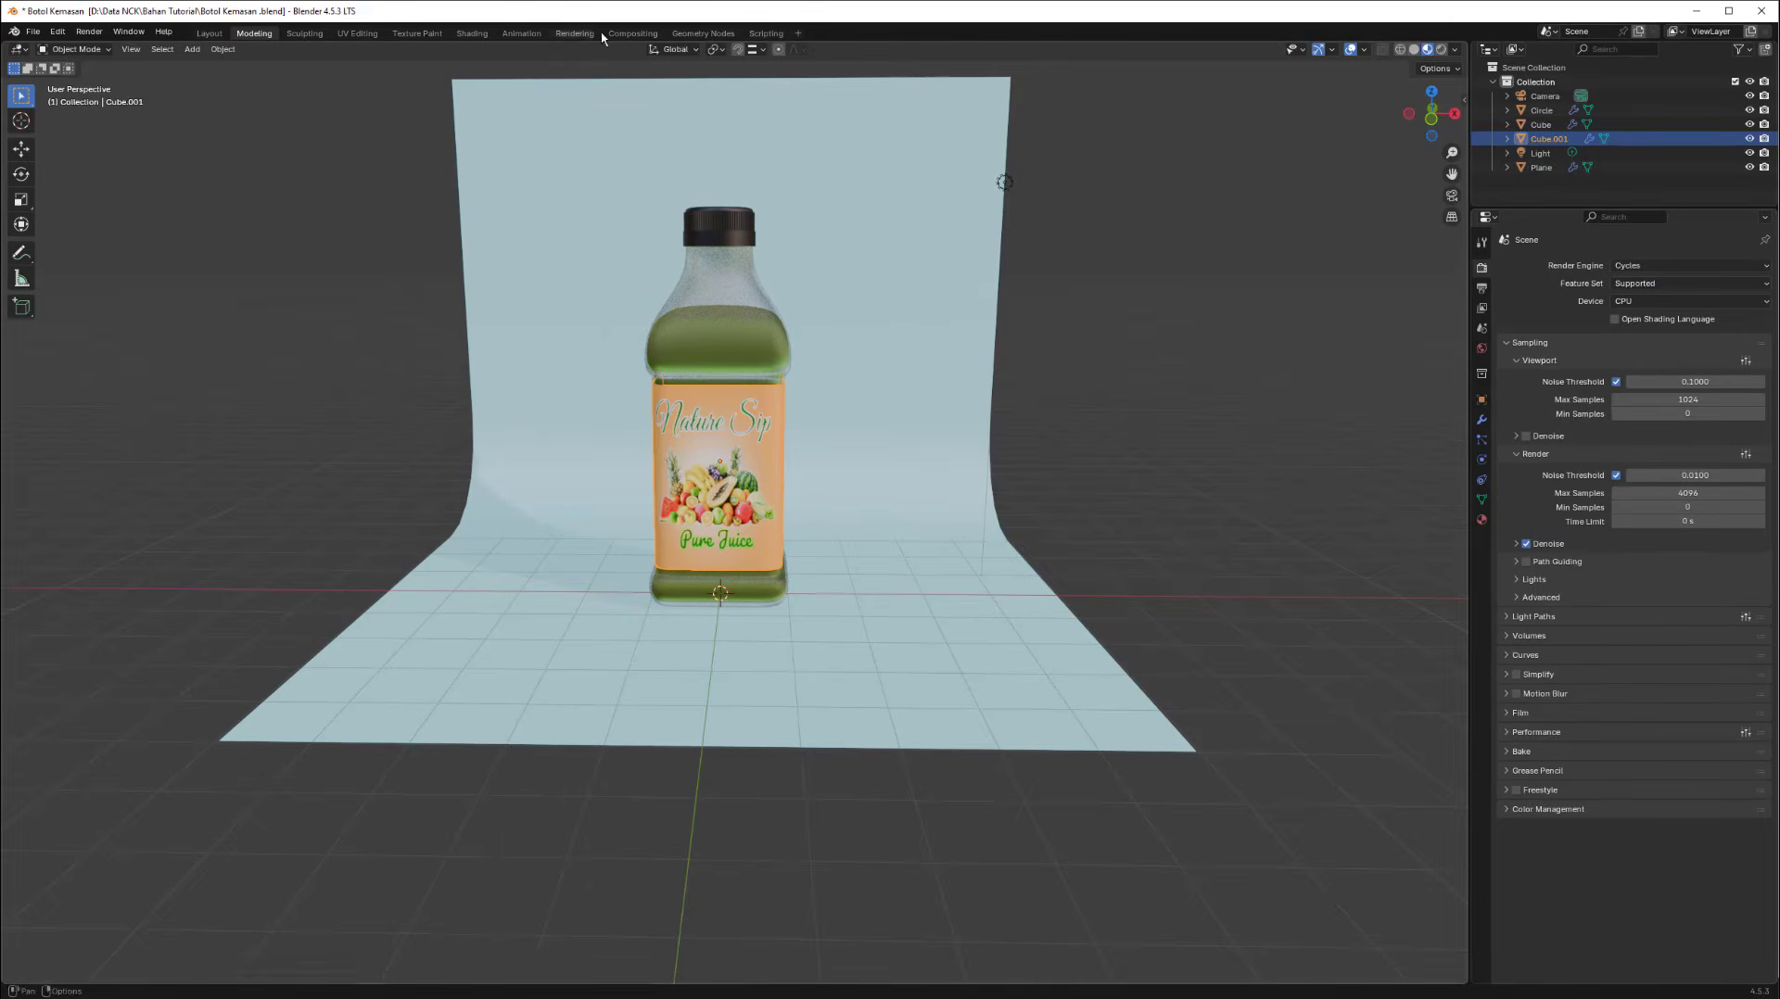
In the bottle's Glass.001 material, delete the Mix Shader and Transparent BSDF nodes and connect the Glass BSDF directly to the Material Output's Surface.
click(472, 34)
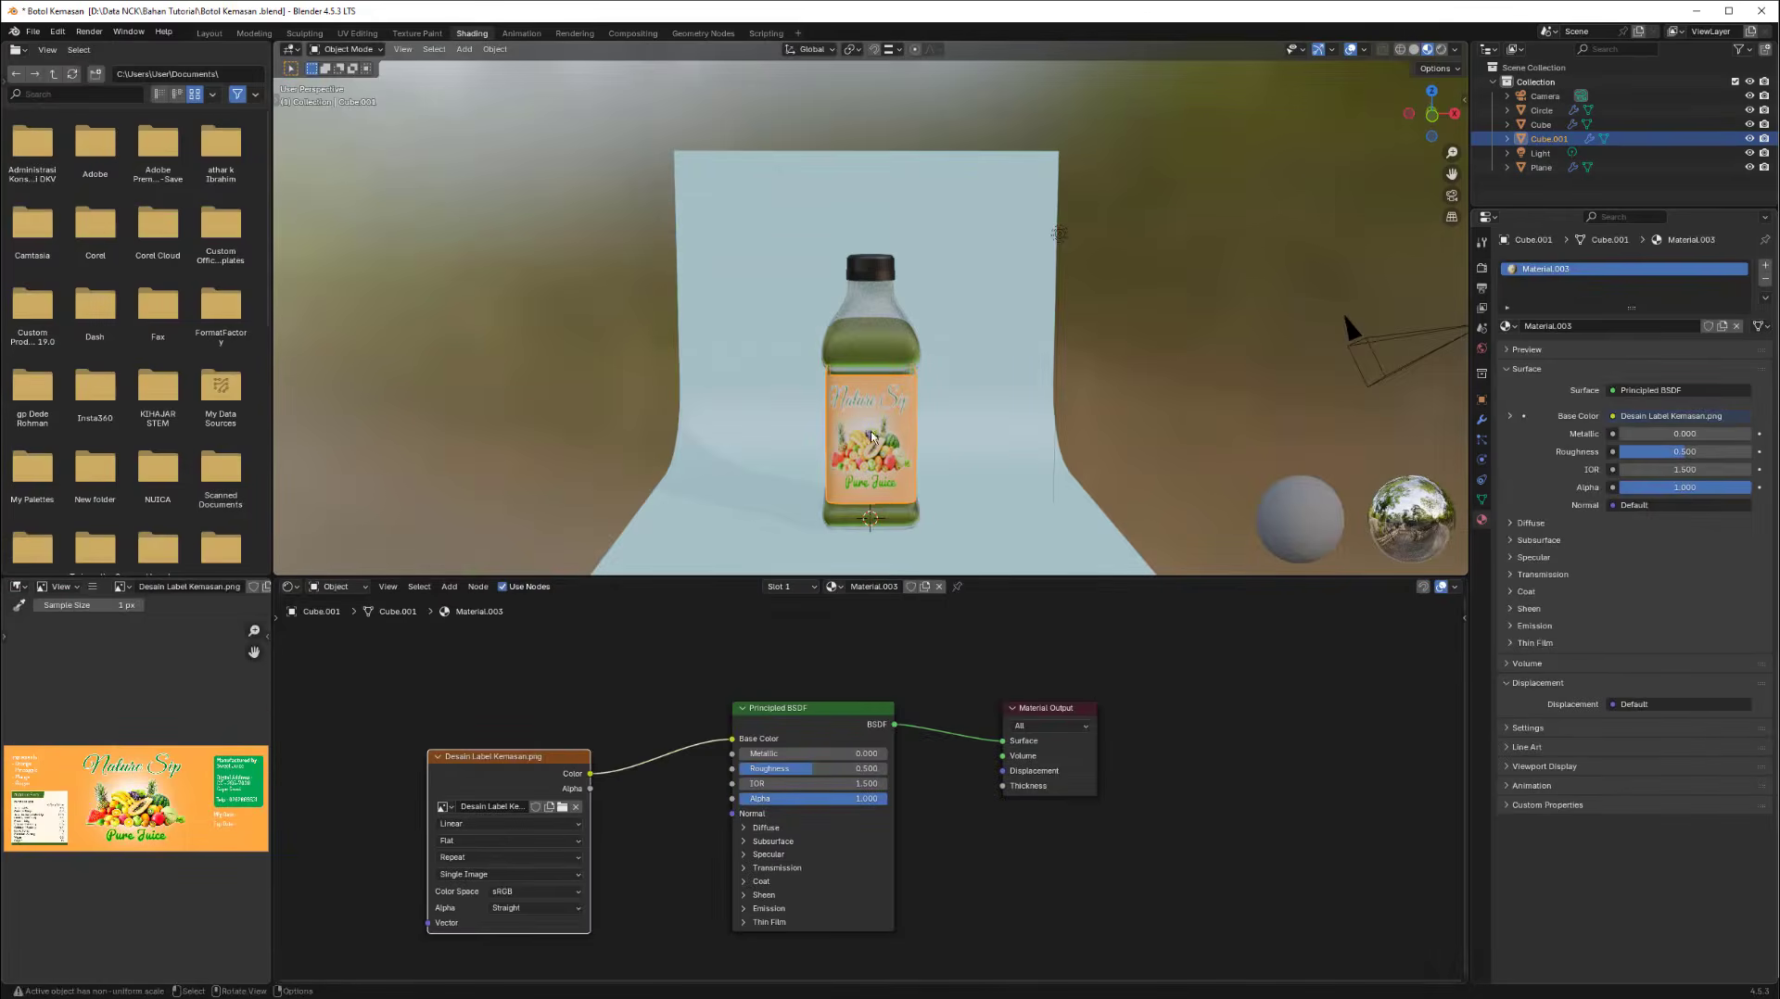
click(845, 353)
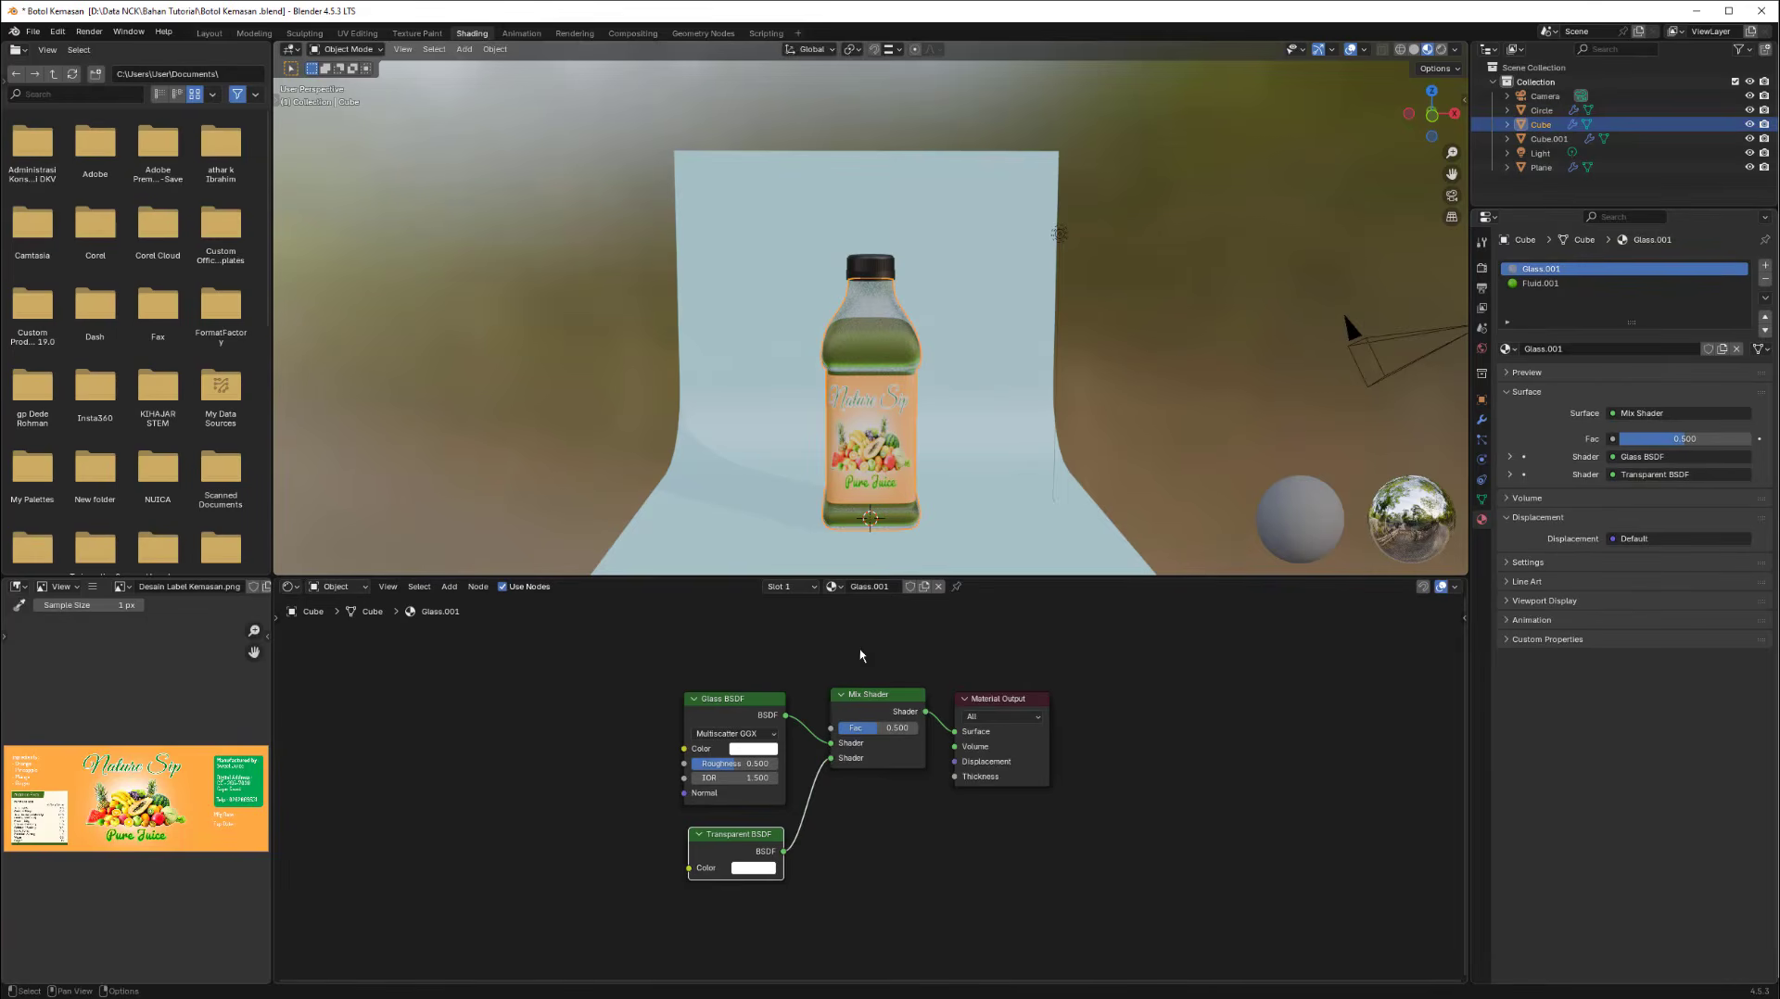
drag(860, 655, 872, 783)
key(Delete)
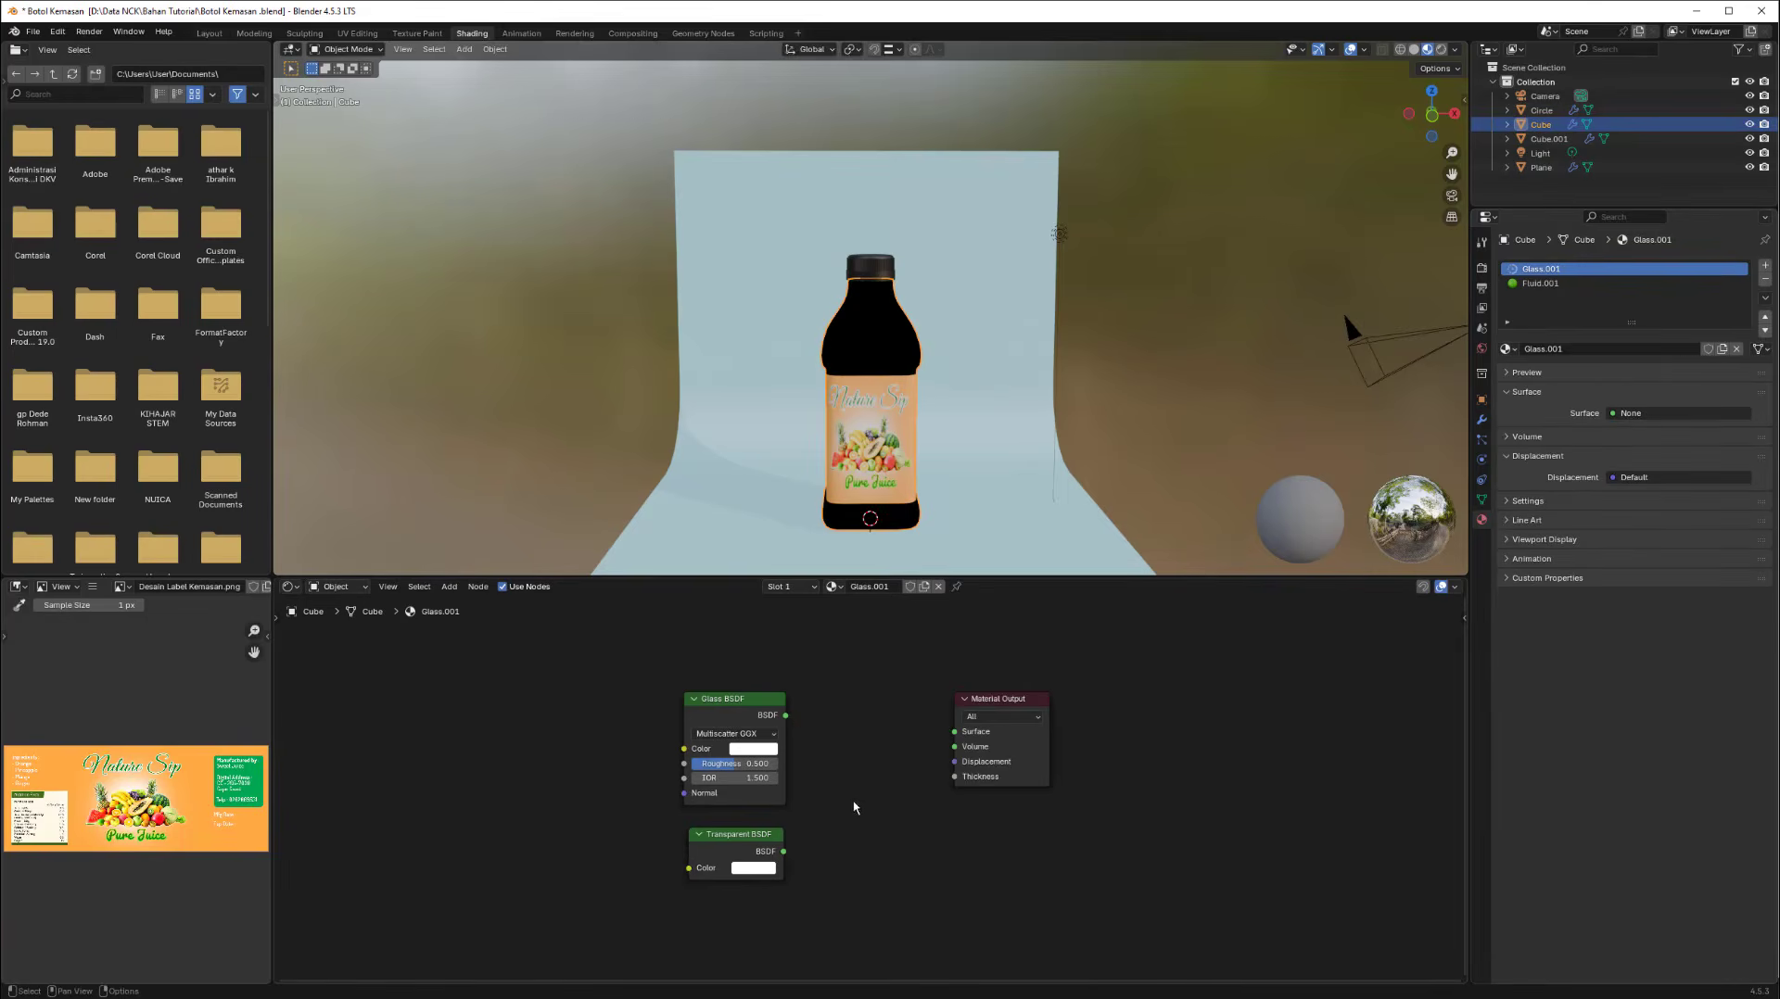
click(753, 839)
key(Delete)
drag(786, 717, 955, 731)
scroll(904, 302, up, 3)
scroll(908, 300, down, 5)
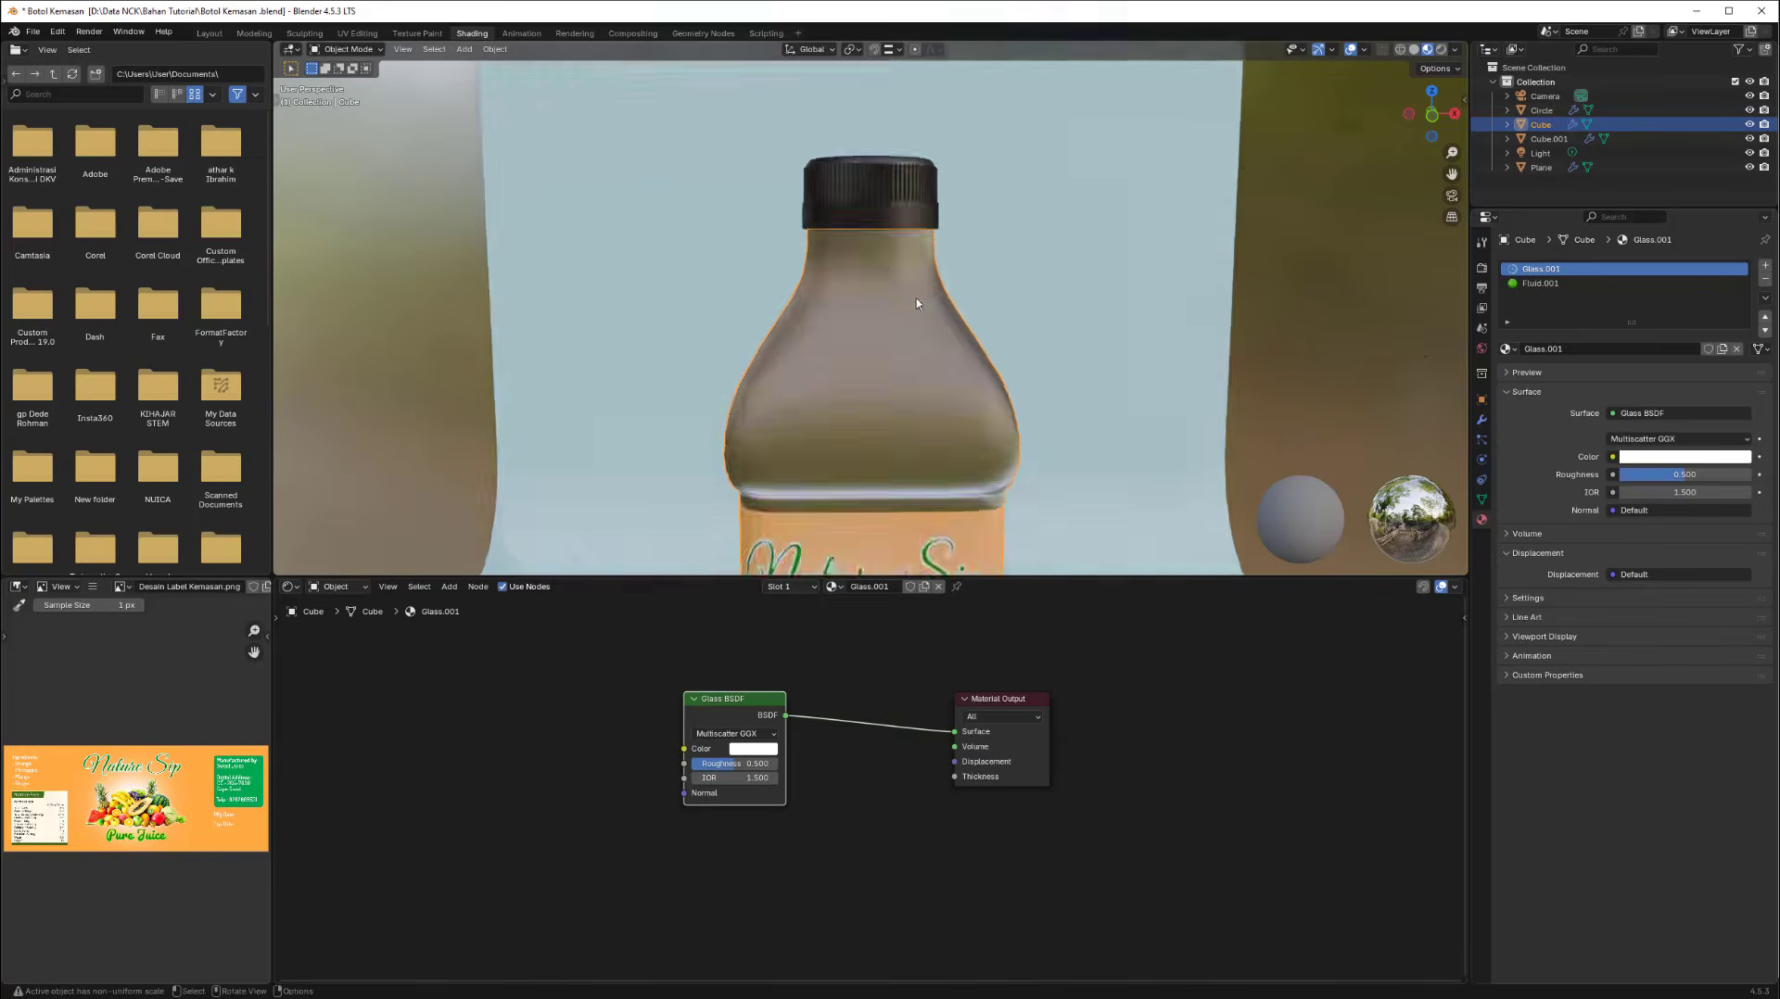
Switch the viewport to rendered shading and view the lit bottle from several angles.
mouse_move(968, 345)
middle_down()
mouse_move(973, 363)
mouse_move(965, 348)
mouse_move(1022, 358)
mouse_move(975, 404)
middle_up()
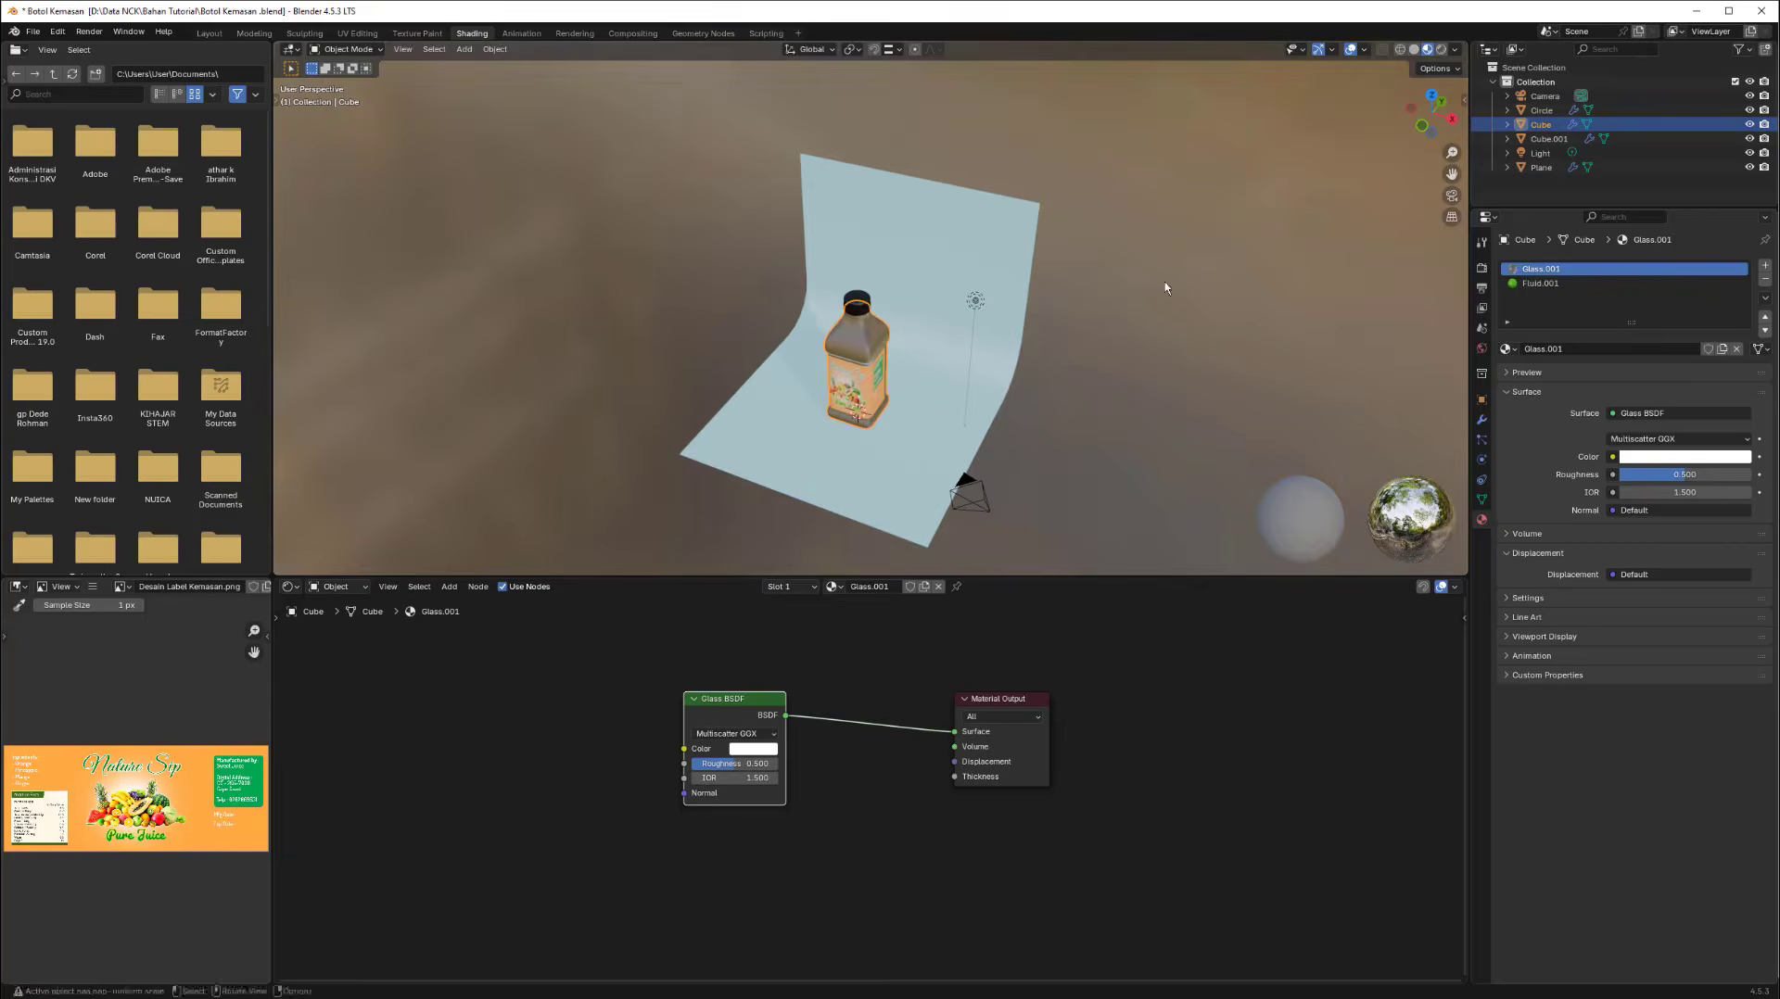
click(1440, 49)
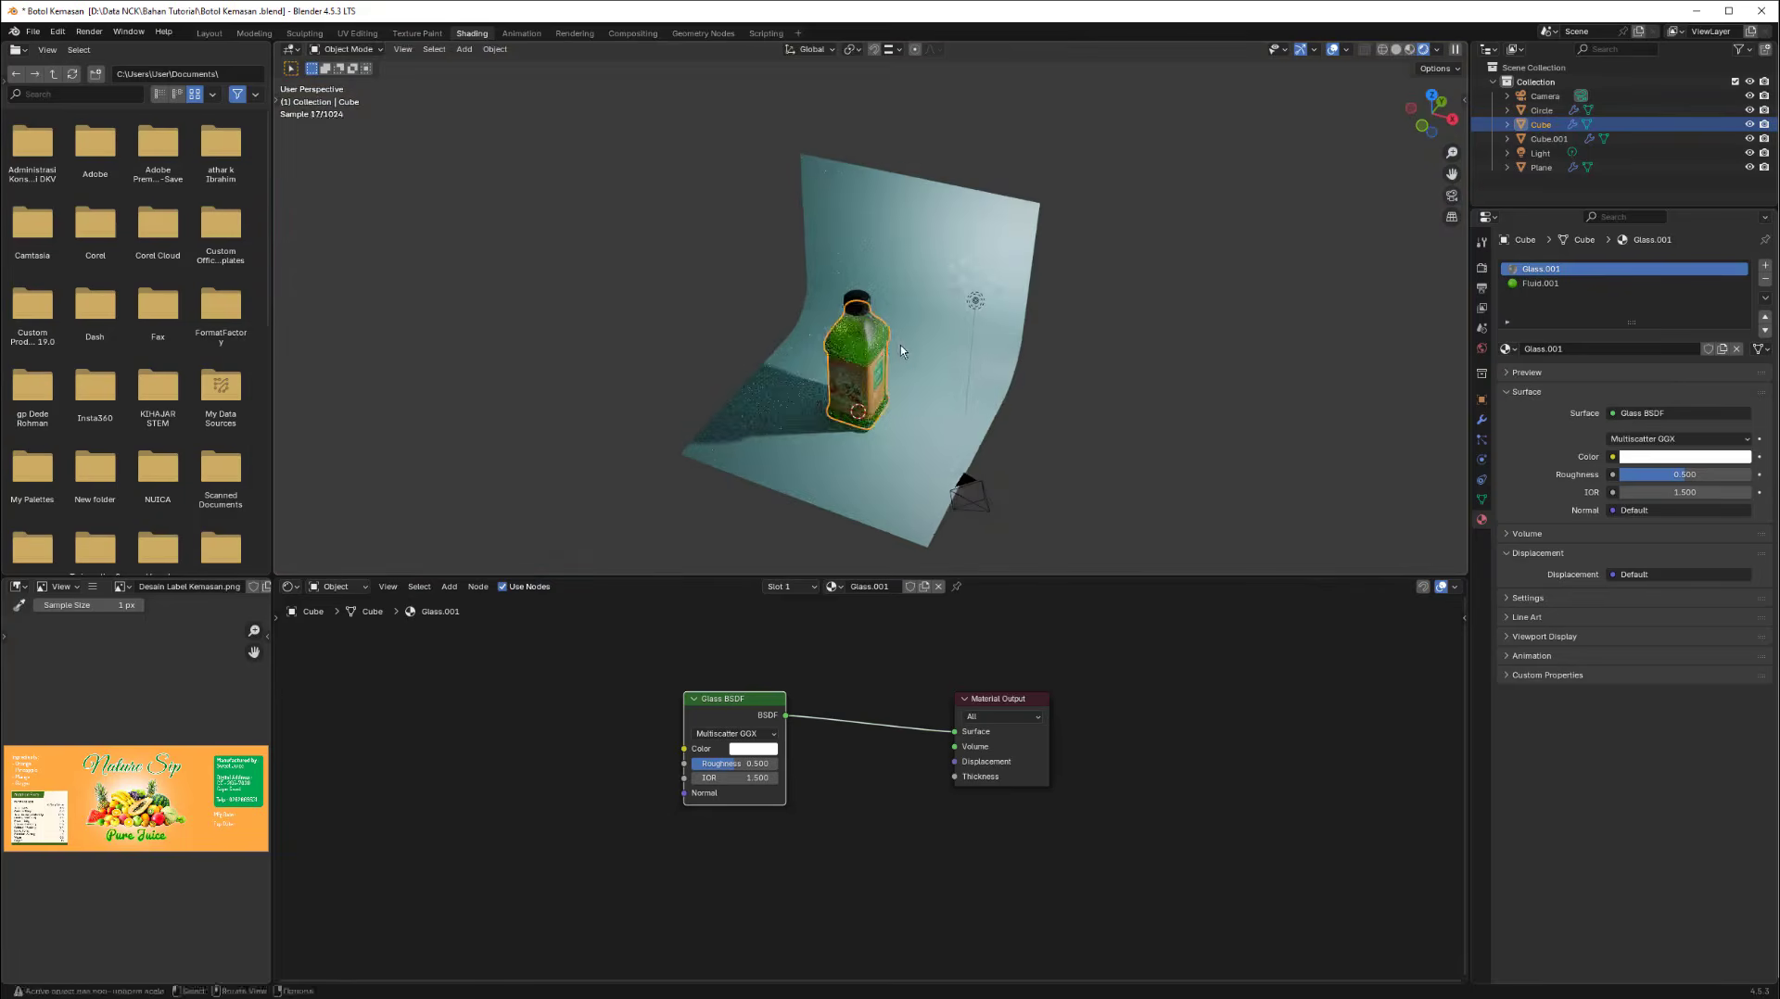
middle_drag(899, 345, 953, 330)
scroll(1001, 291, up, 2)
scroll(1001, 291, down, 2)
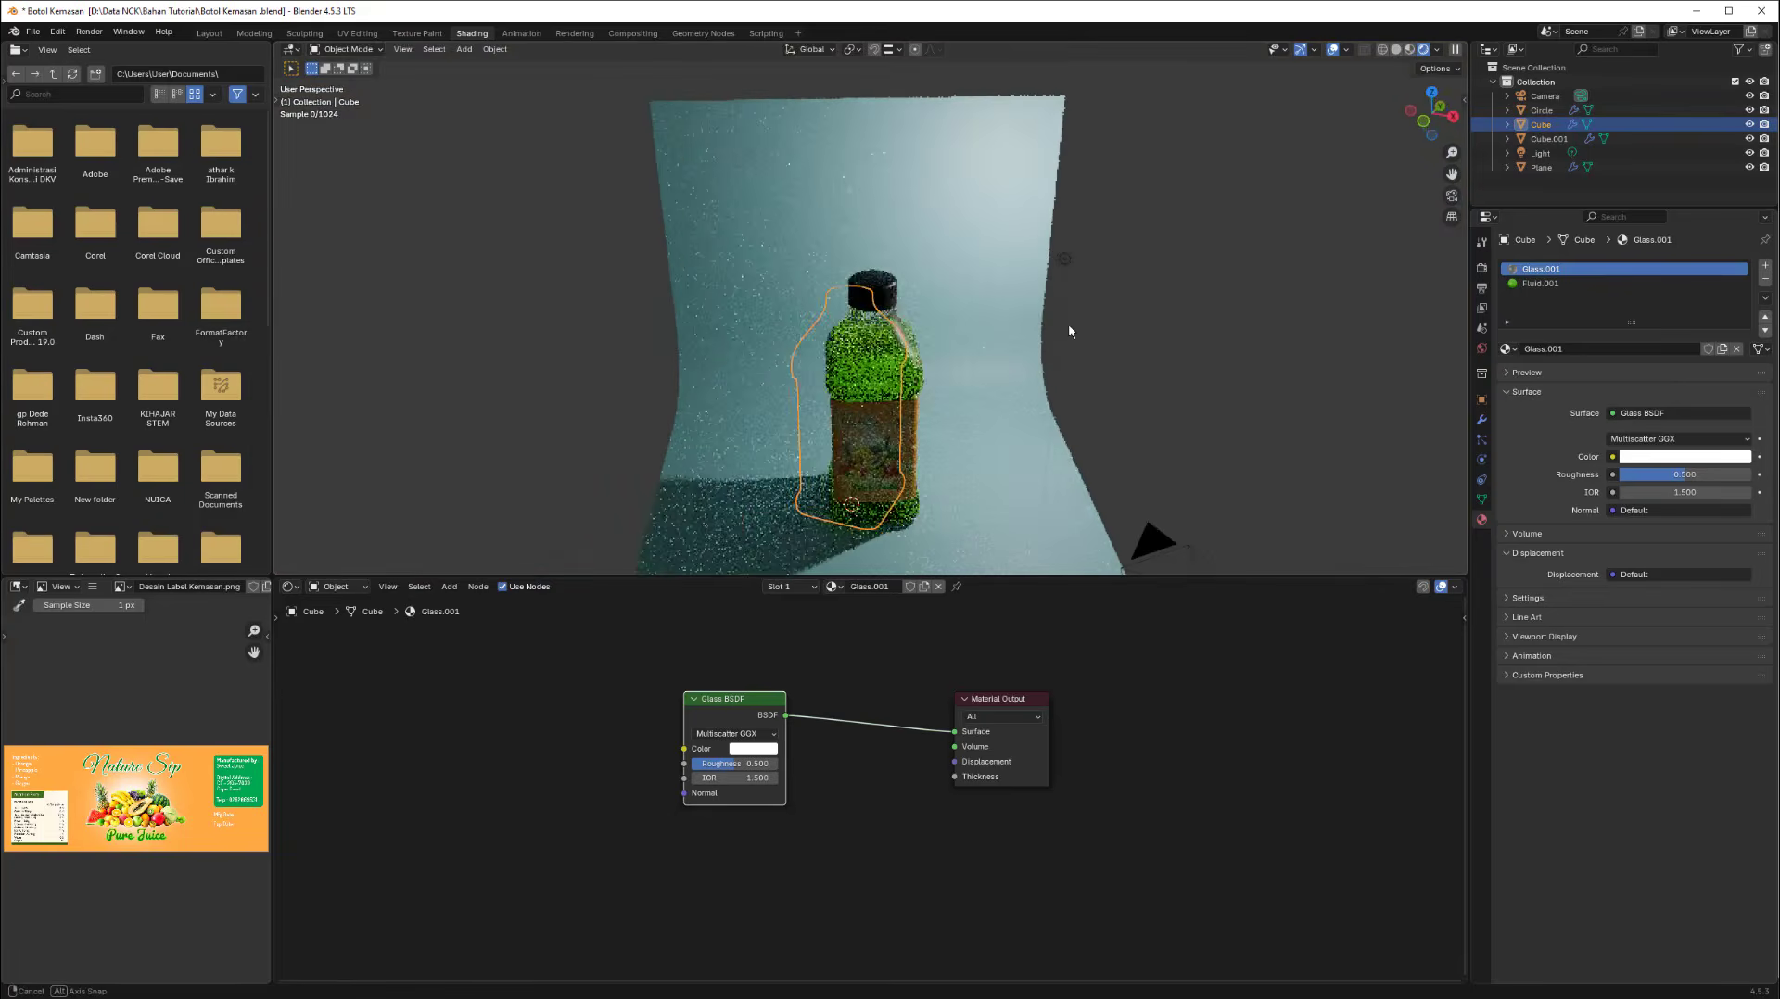
middle_drag(1068, 322, 1055, 325)
Change the scene's point light to an Area light and set its power to 500.
click(1045, 267)
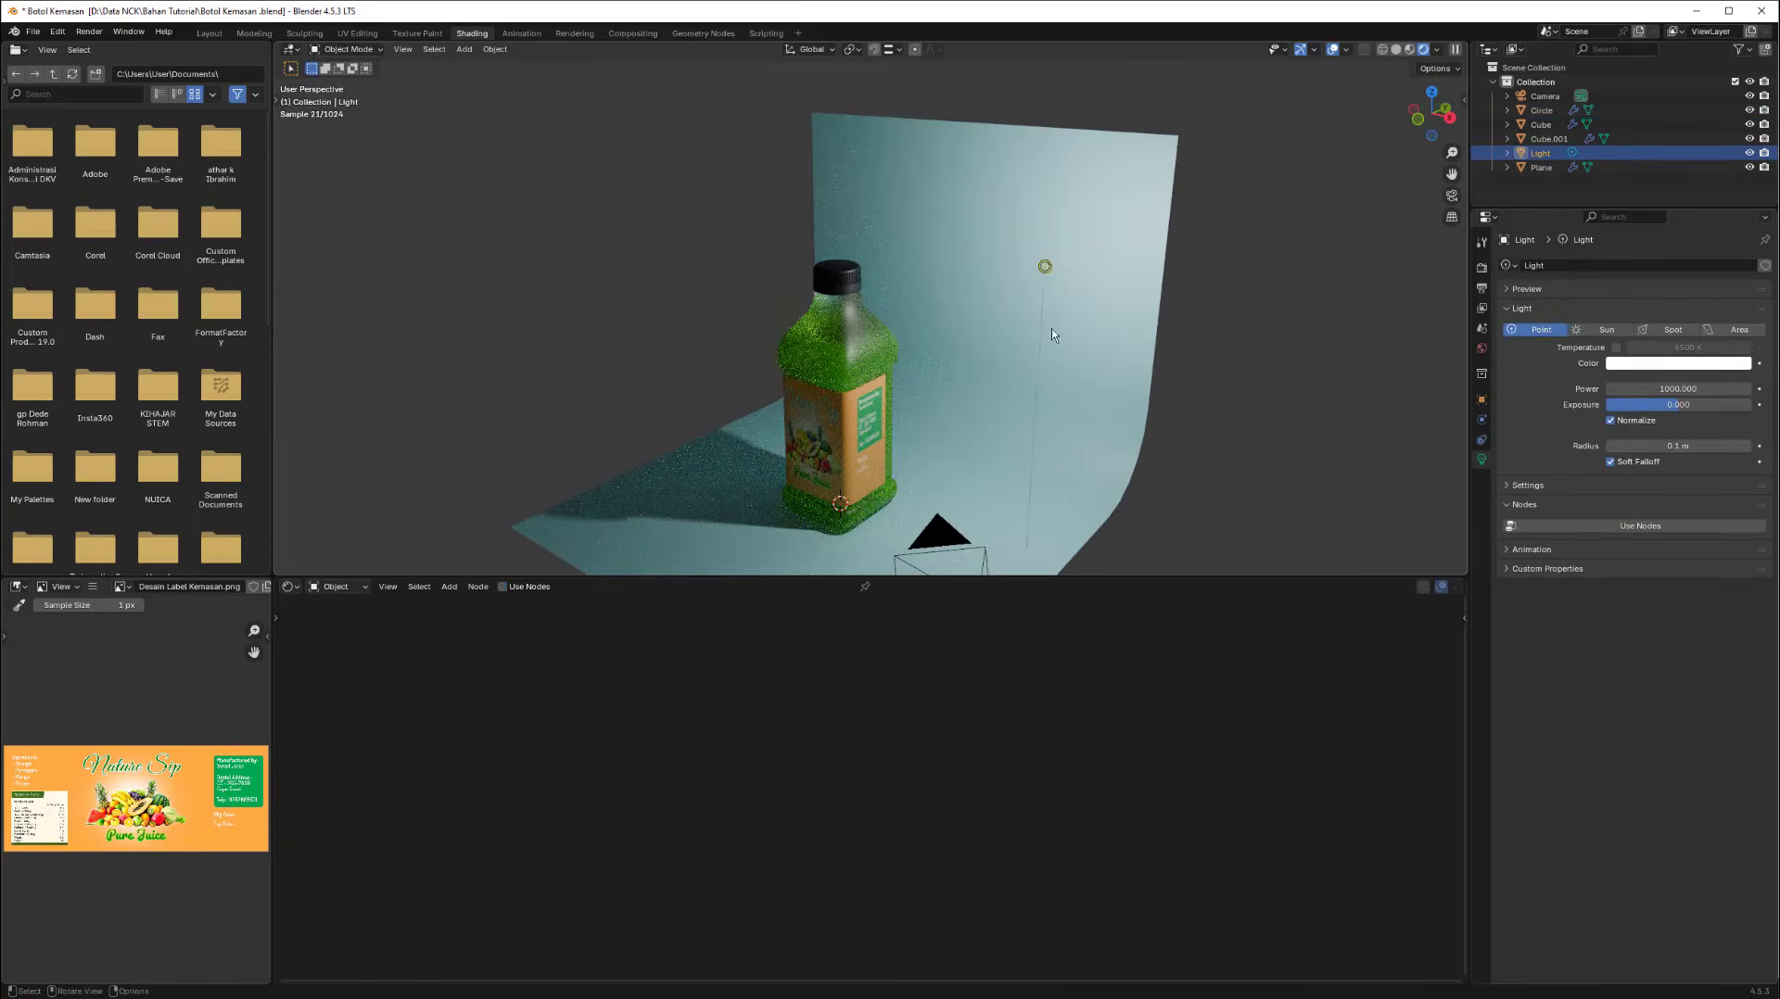
scroll(1061, 343, down, 3)
middle_drag(1067, 353, 1088, 376)
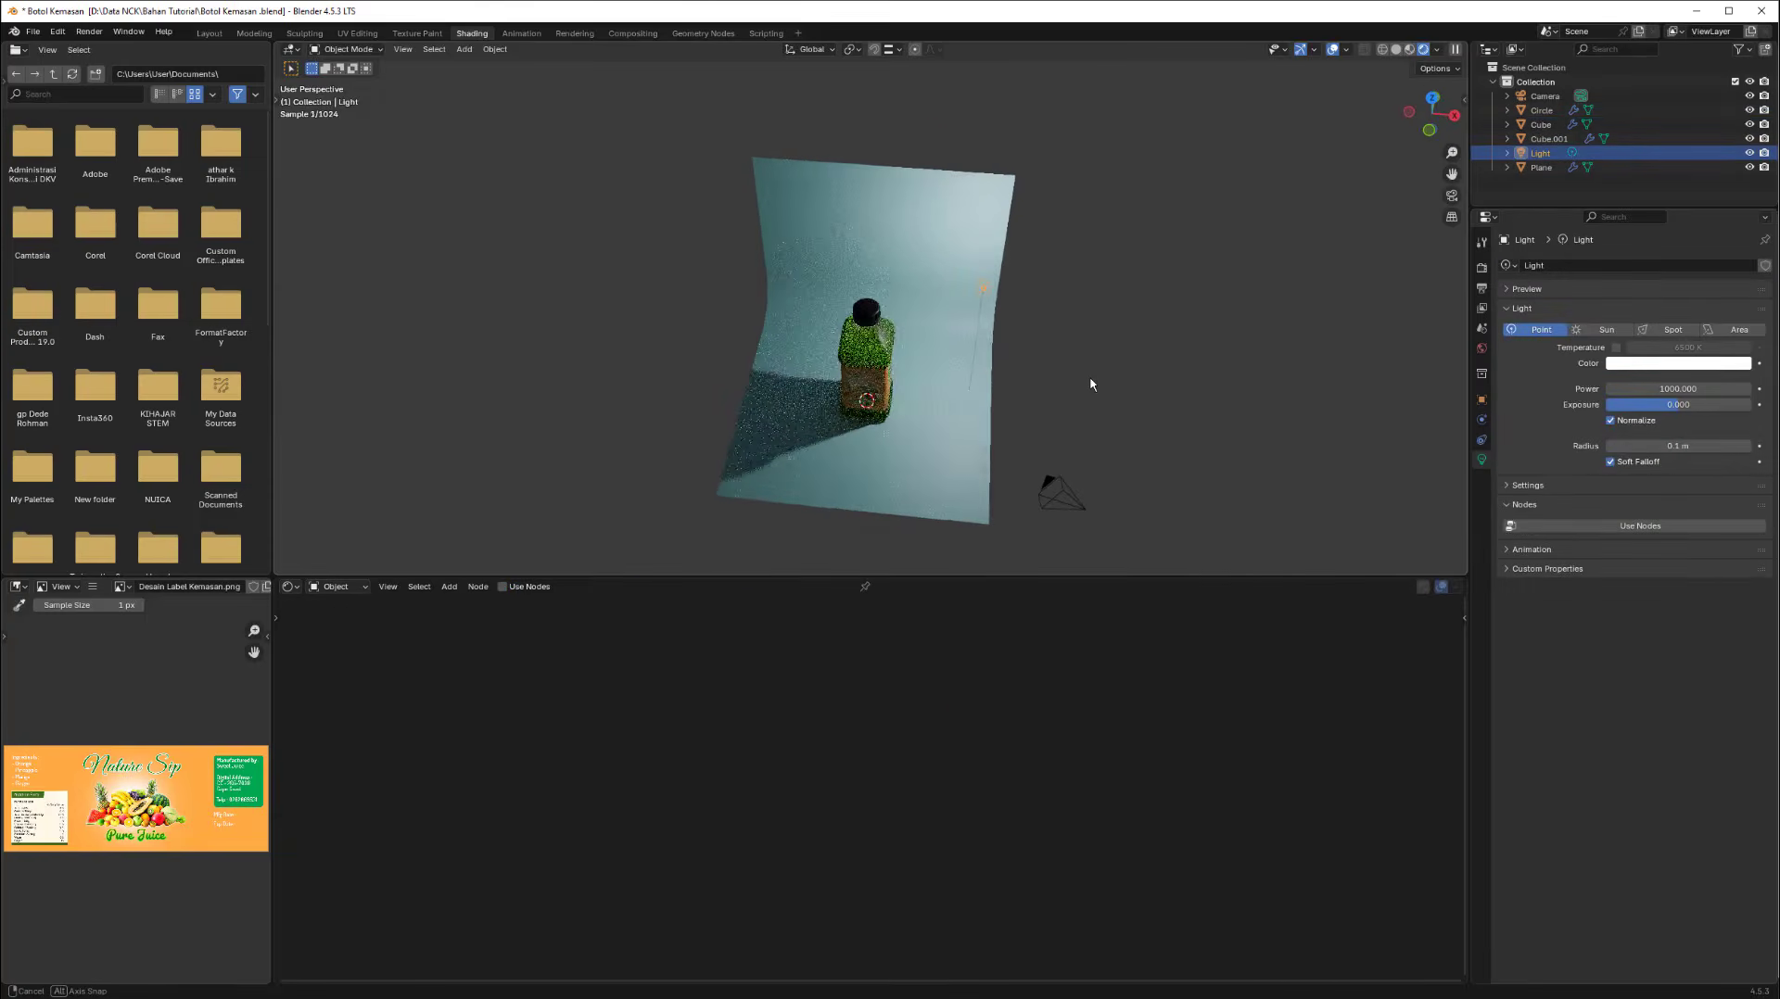
click(1733, 330)
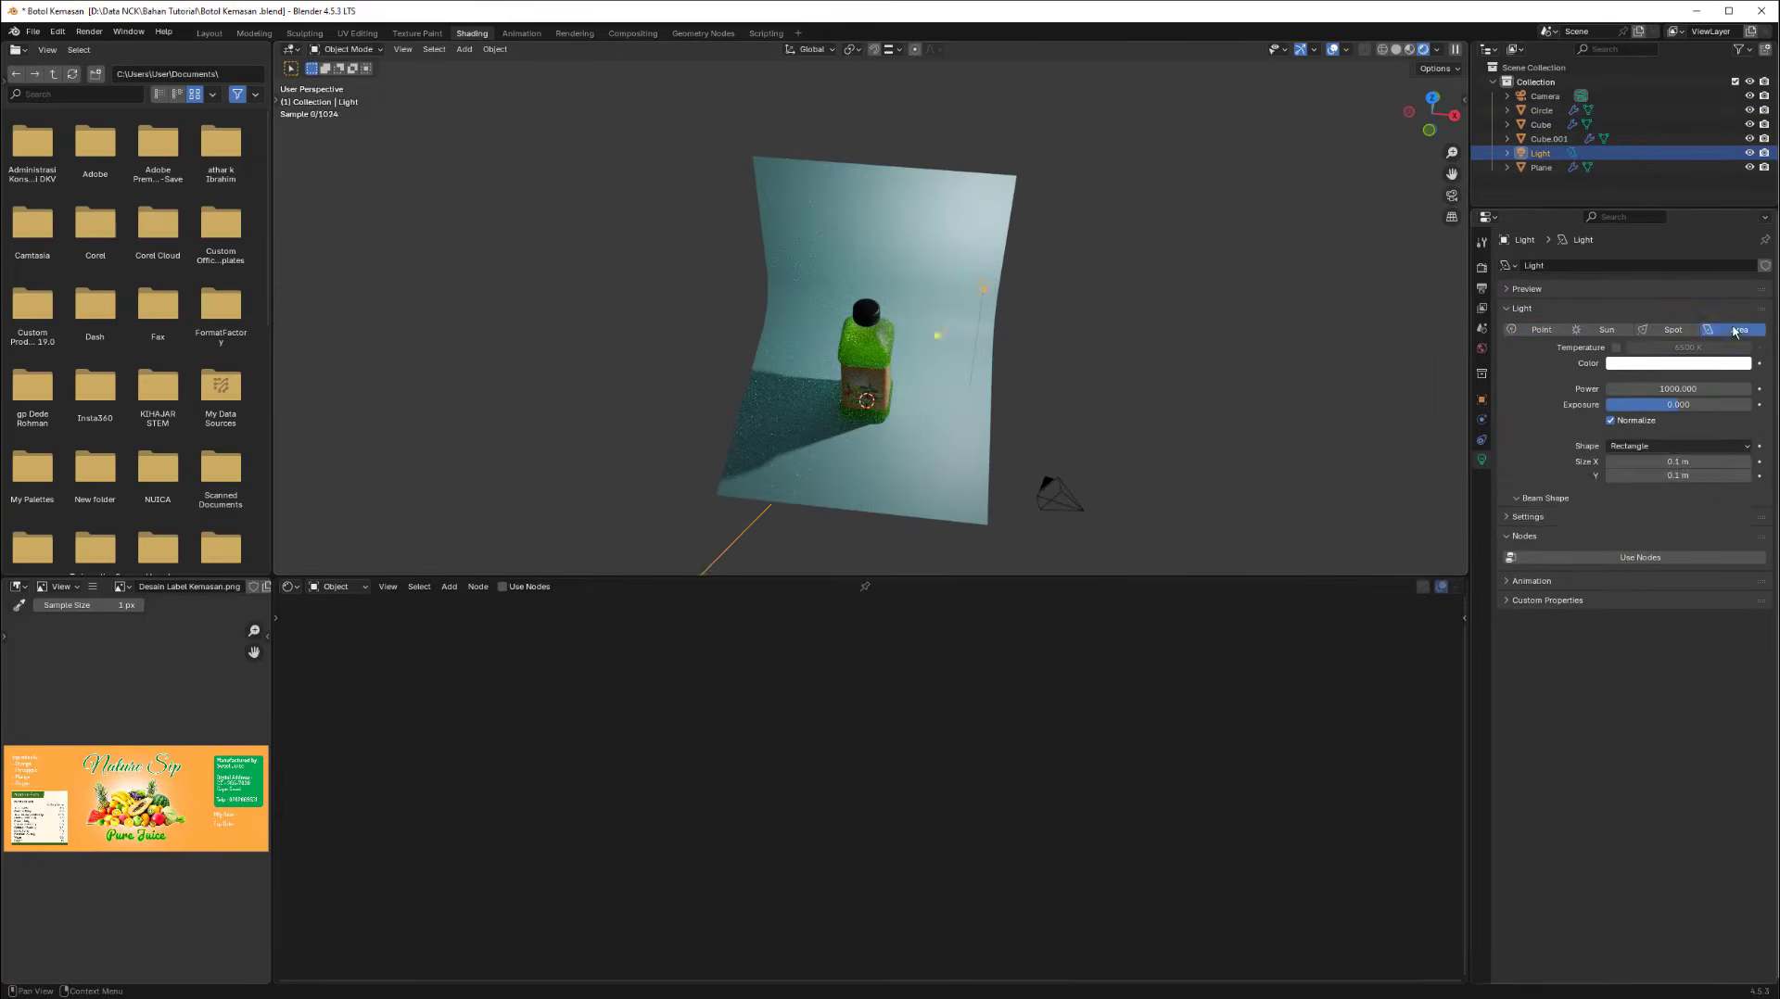
click(1678, 389)
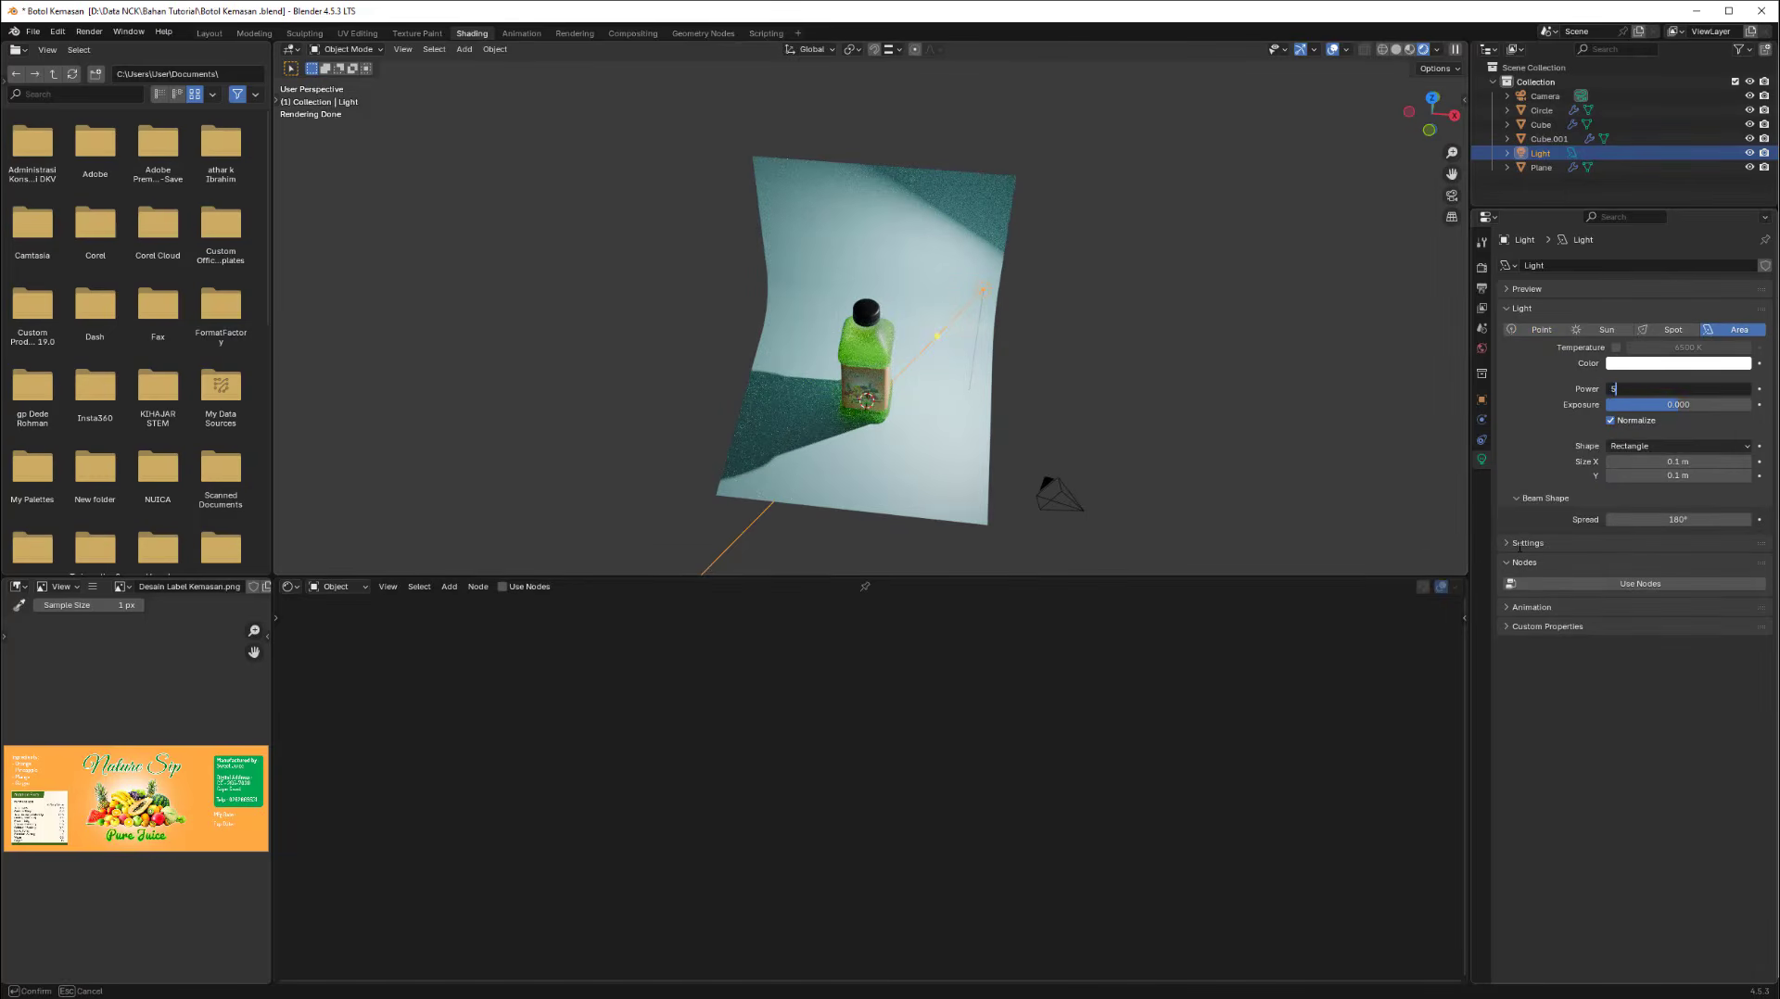
key(Return)
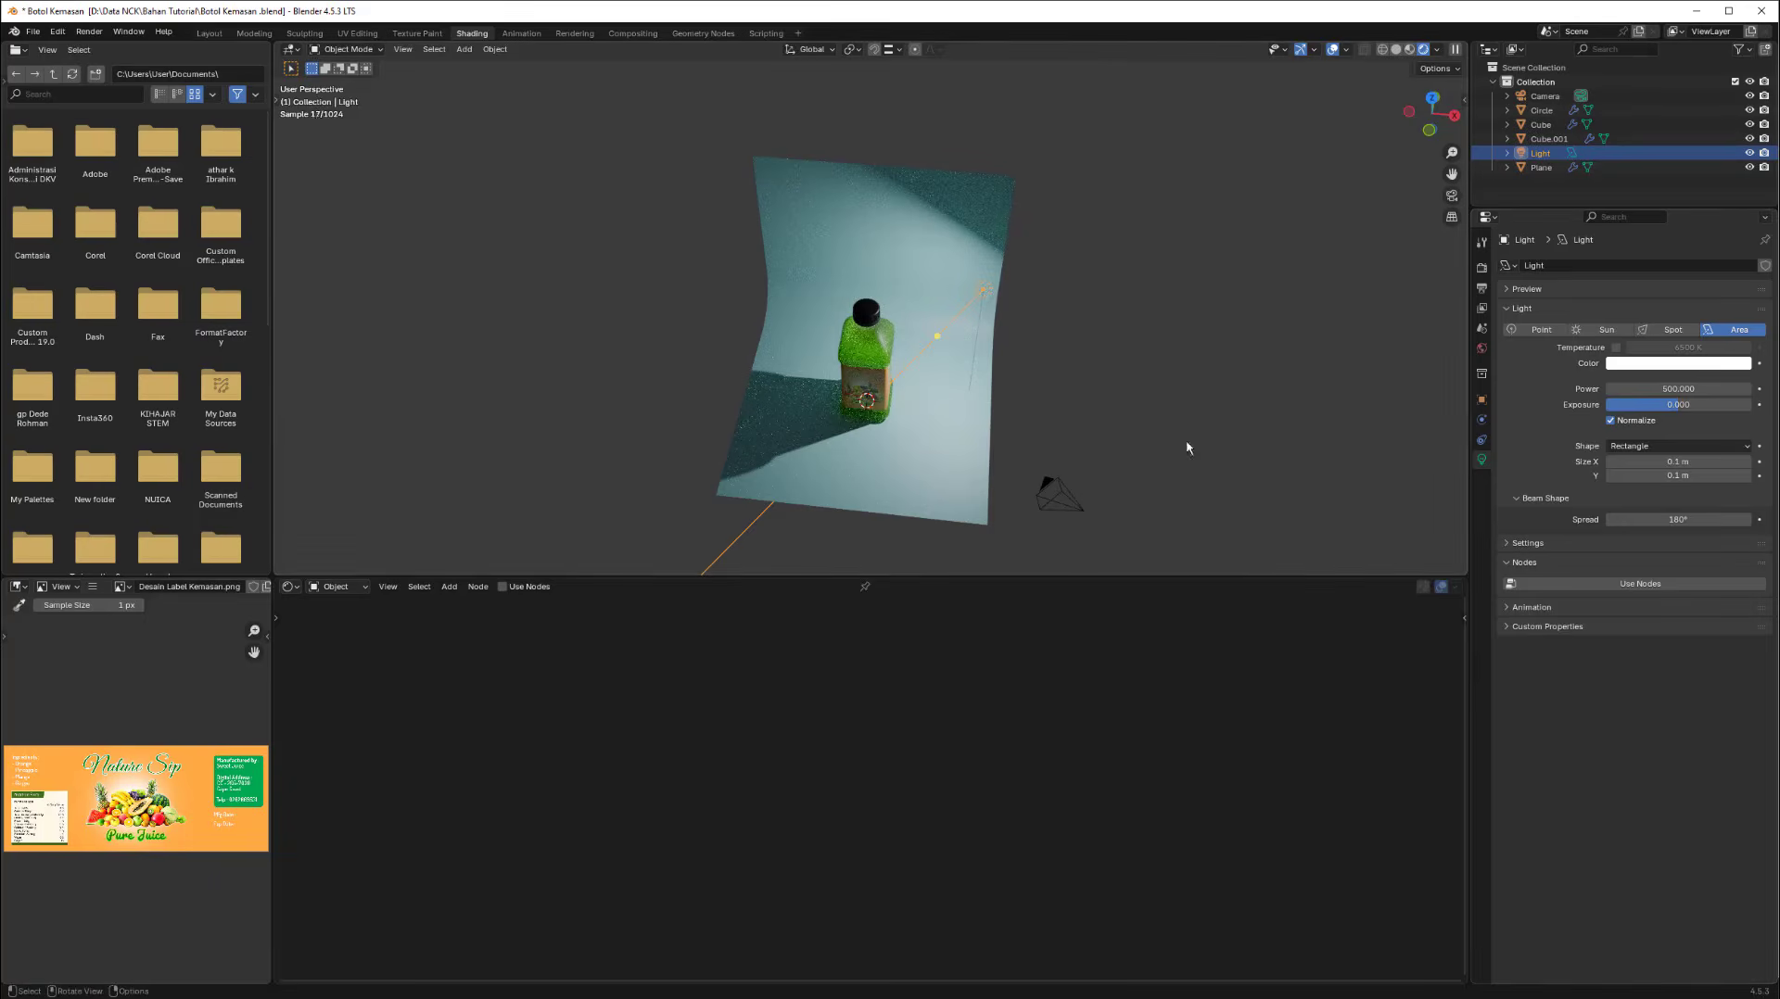
Clear the area light's rotation and scale it up to roughly the width of the backdrop.
key(alt+r)
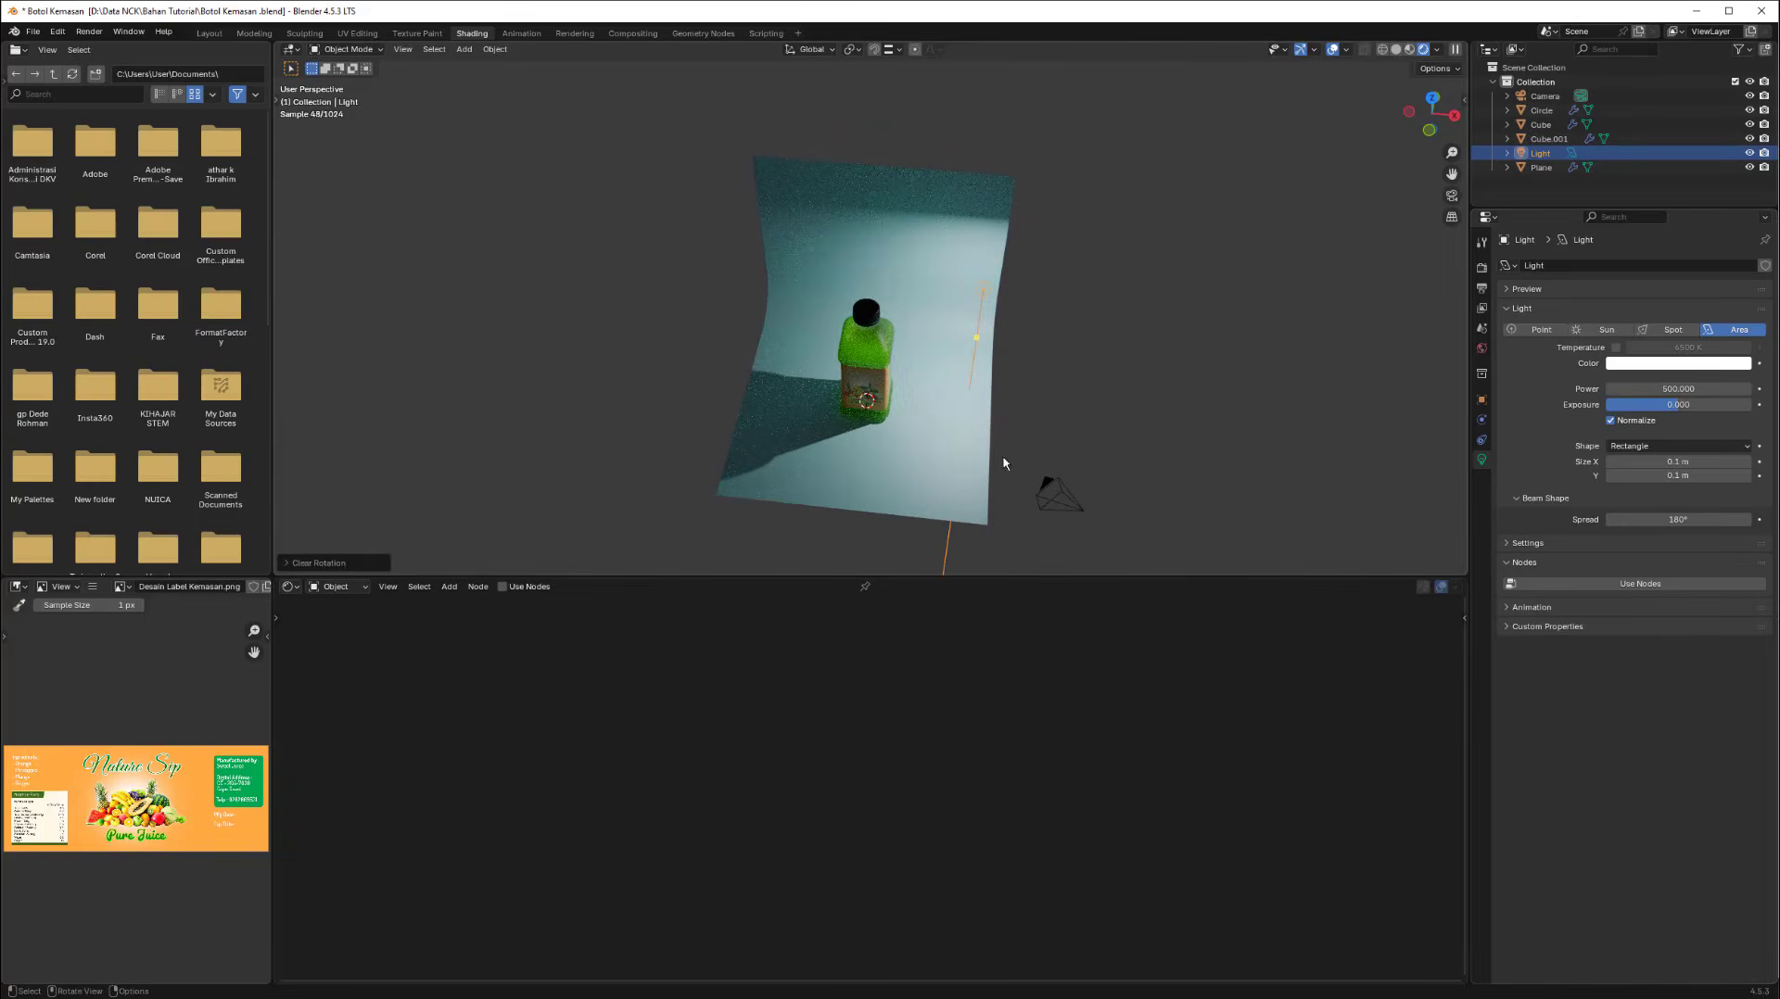
key(s)
click(1048, 487)
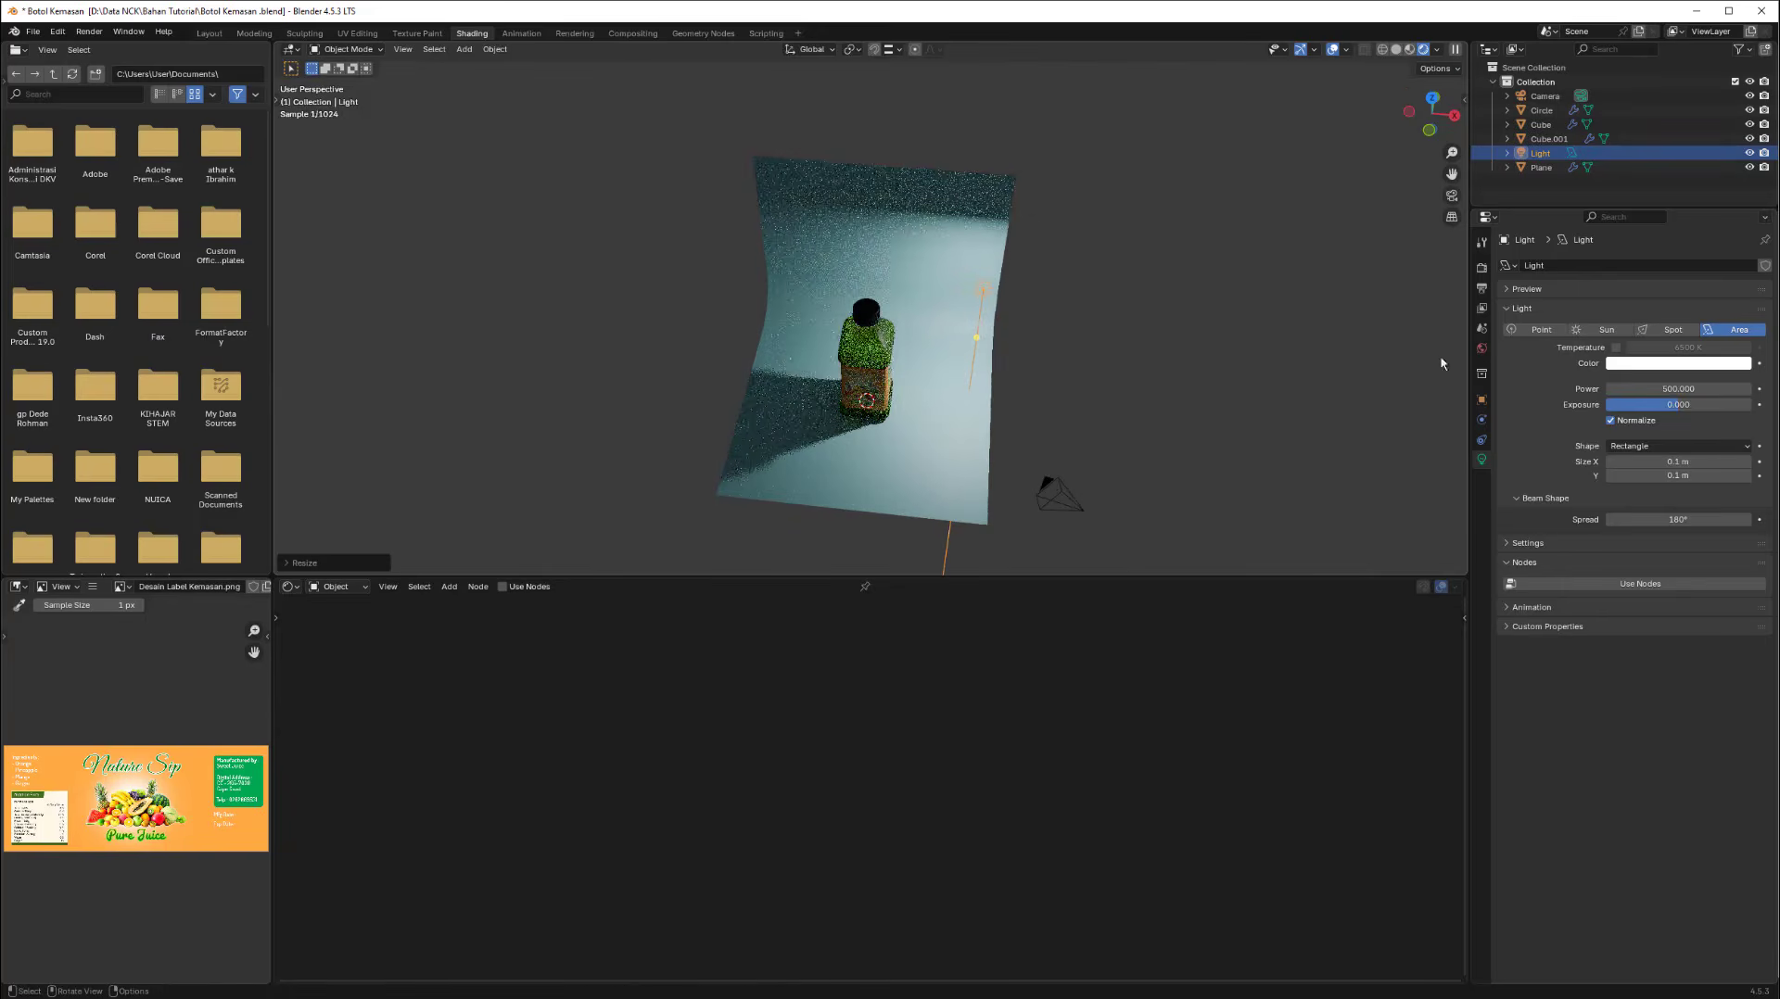
key(s)
click(1113, 422)
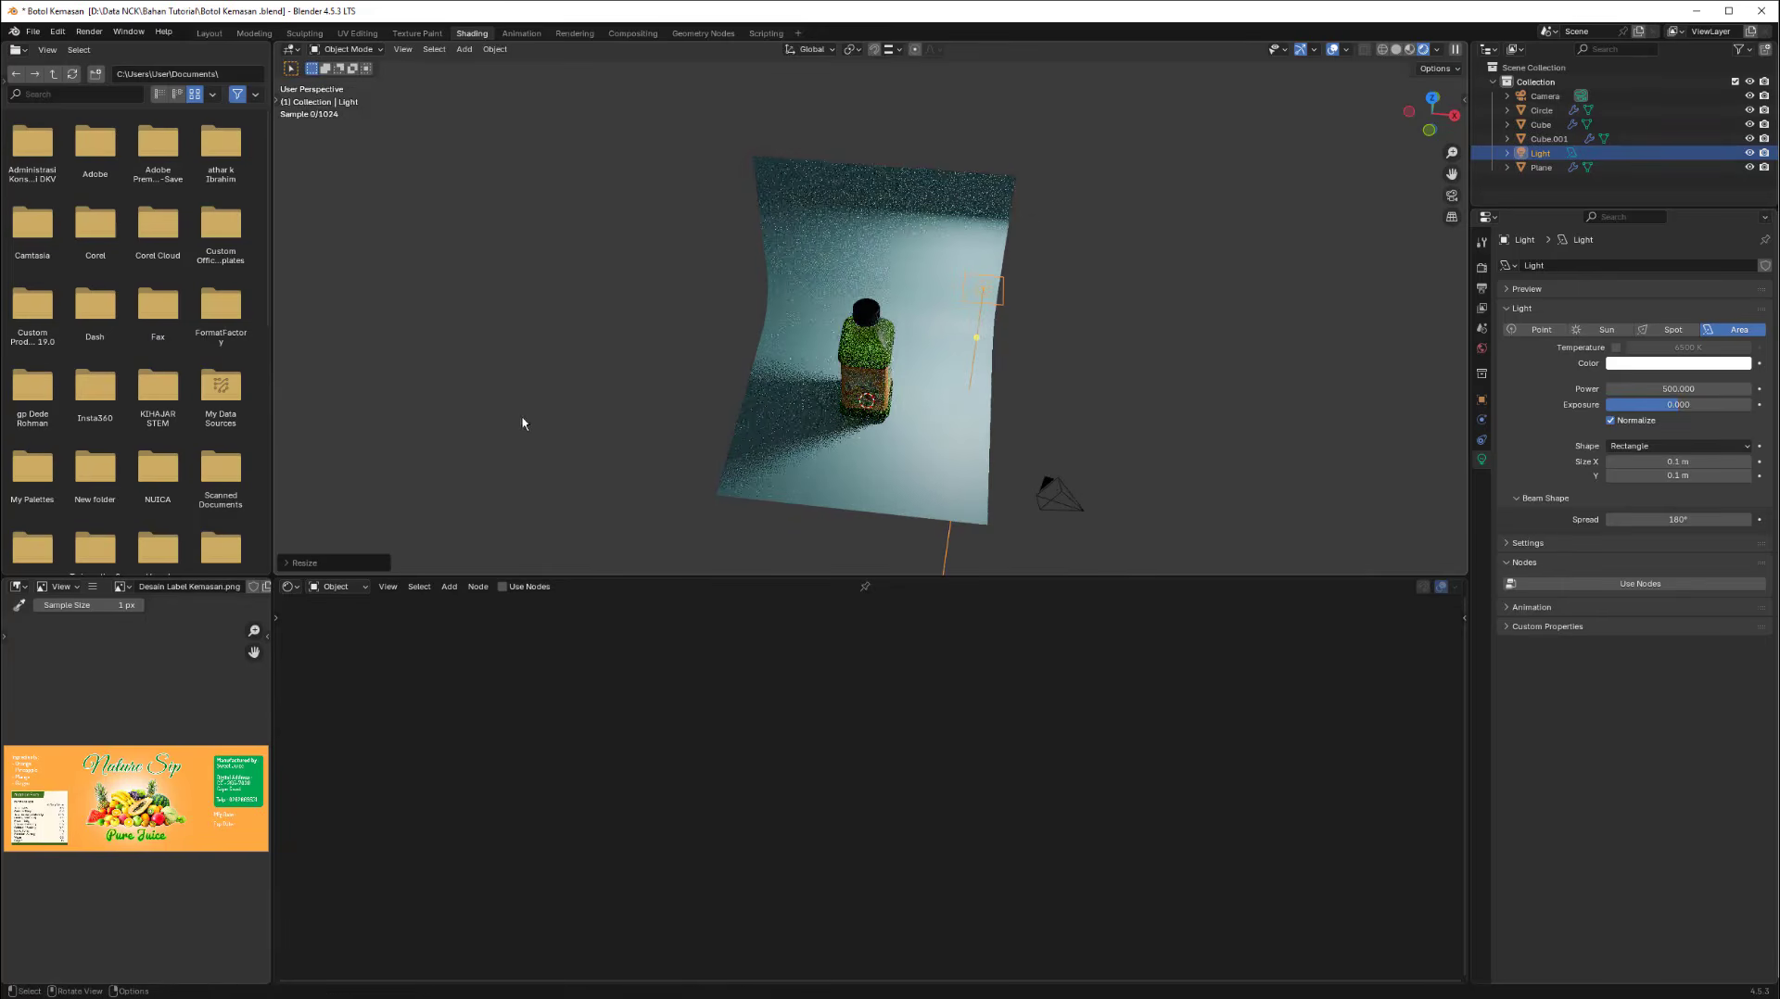
key(s)
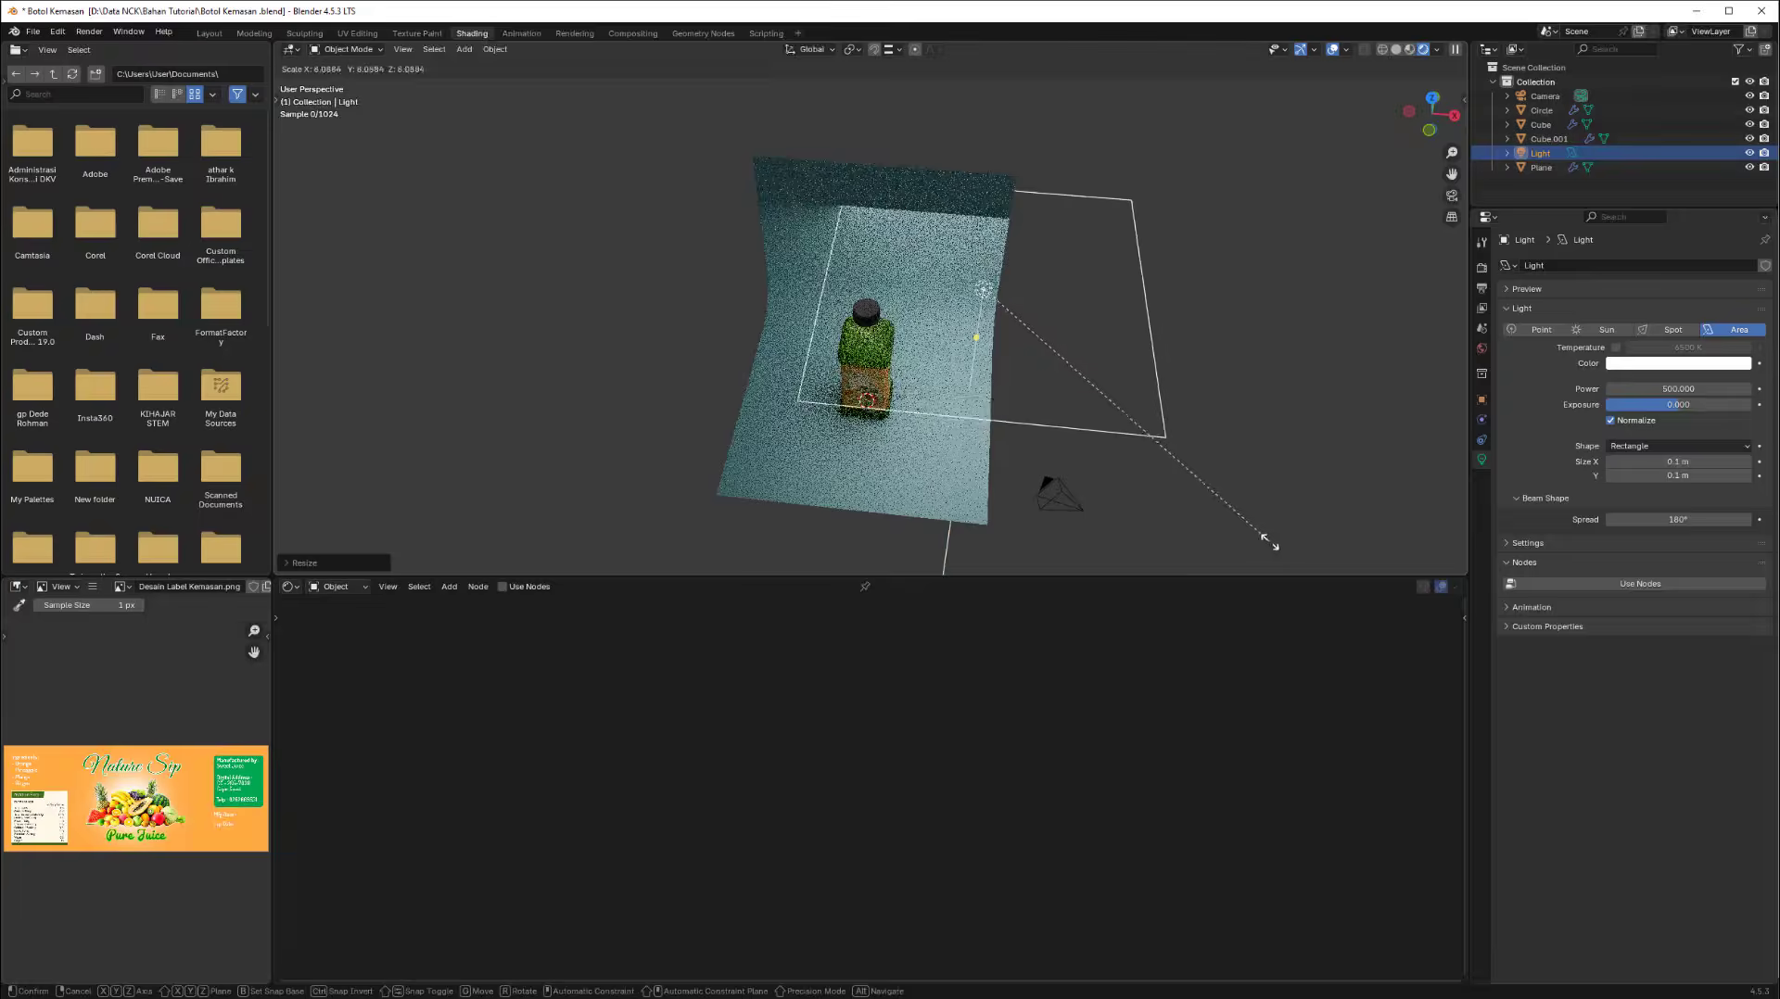
click(1168, 445)
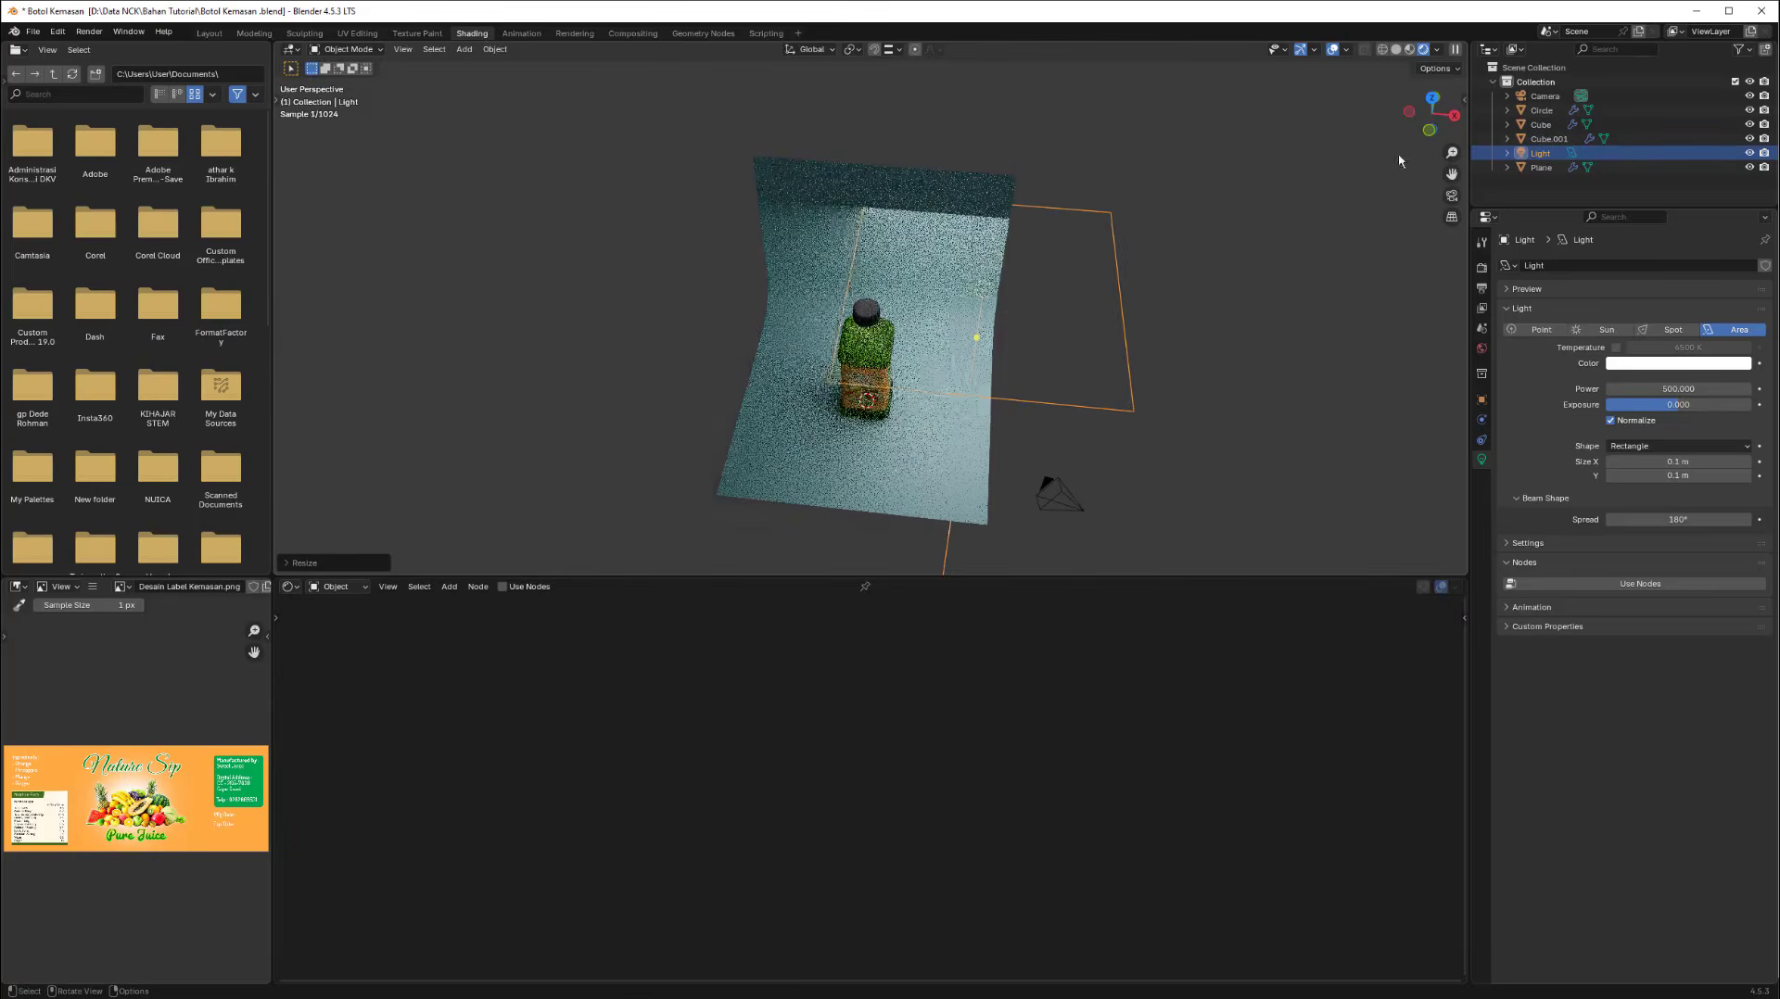
Center the area light over the bottle and raise it about 2 m along Z to the backdrop's upper edge.
click(1432, 99)
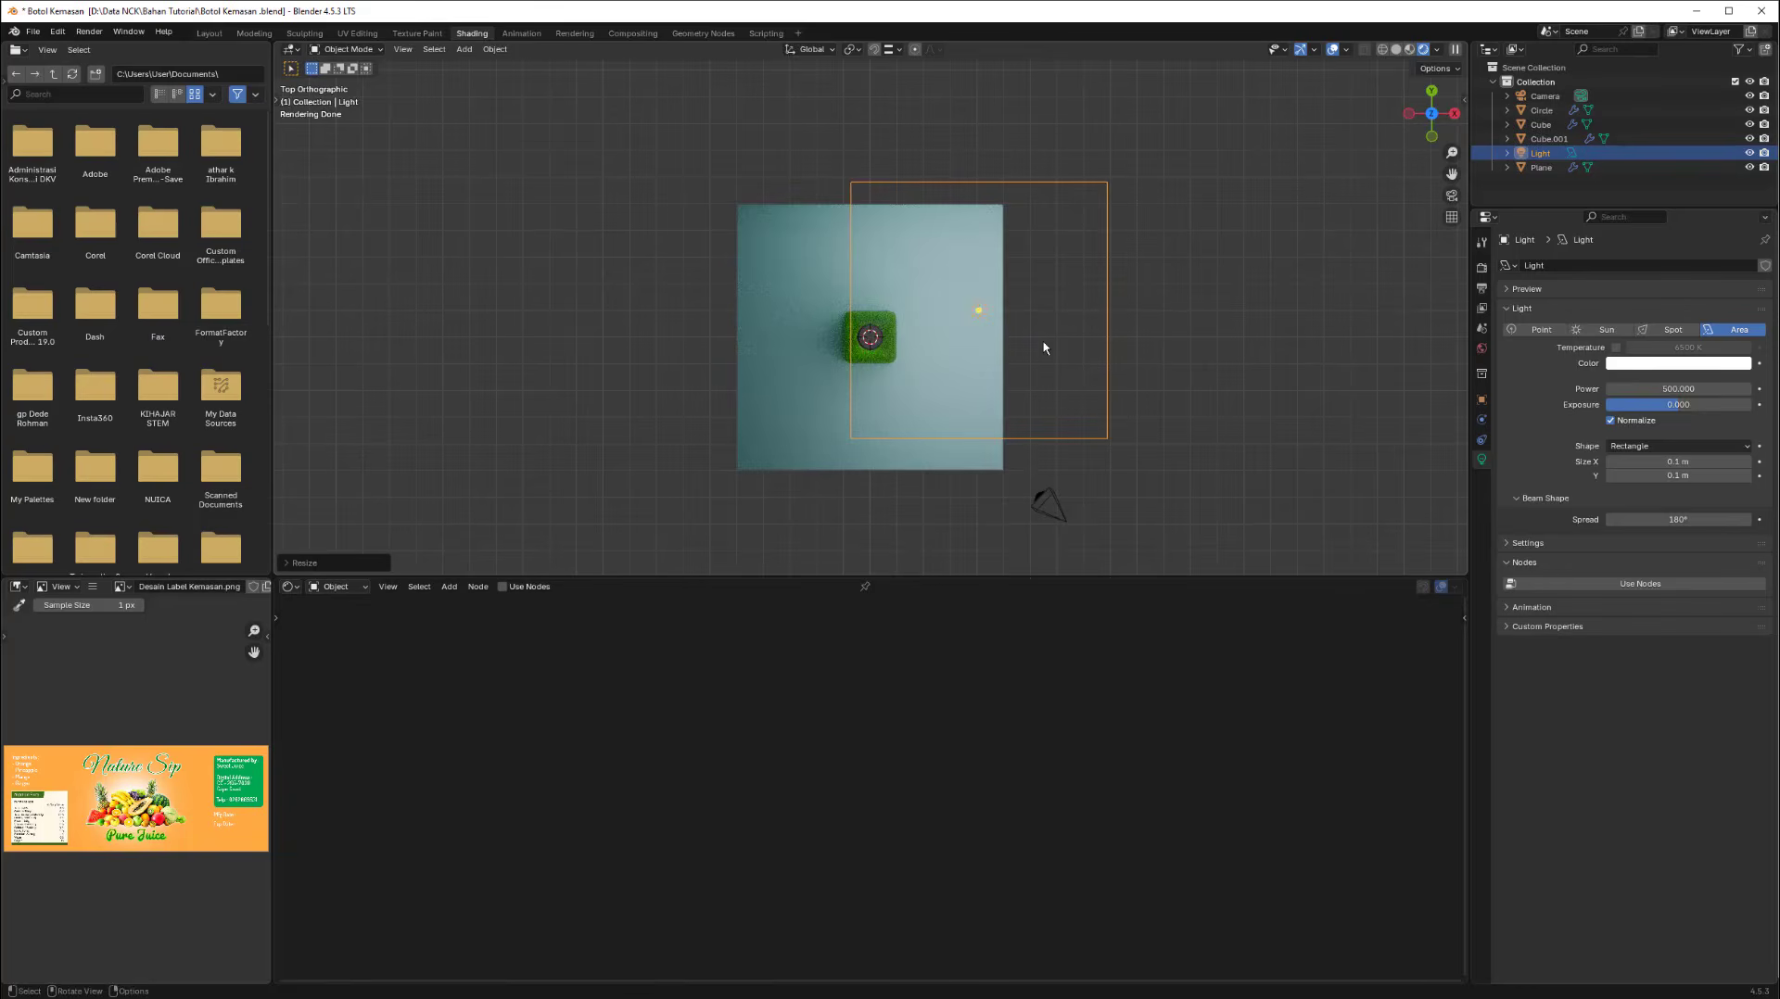
key(g)
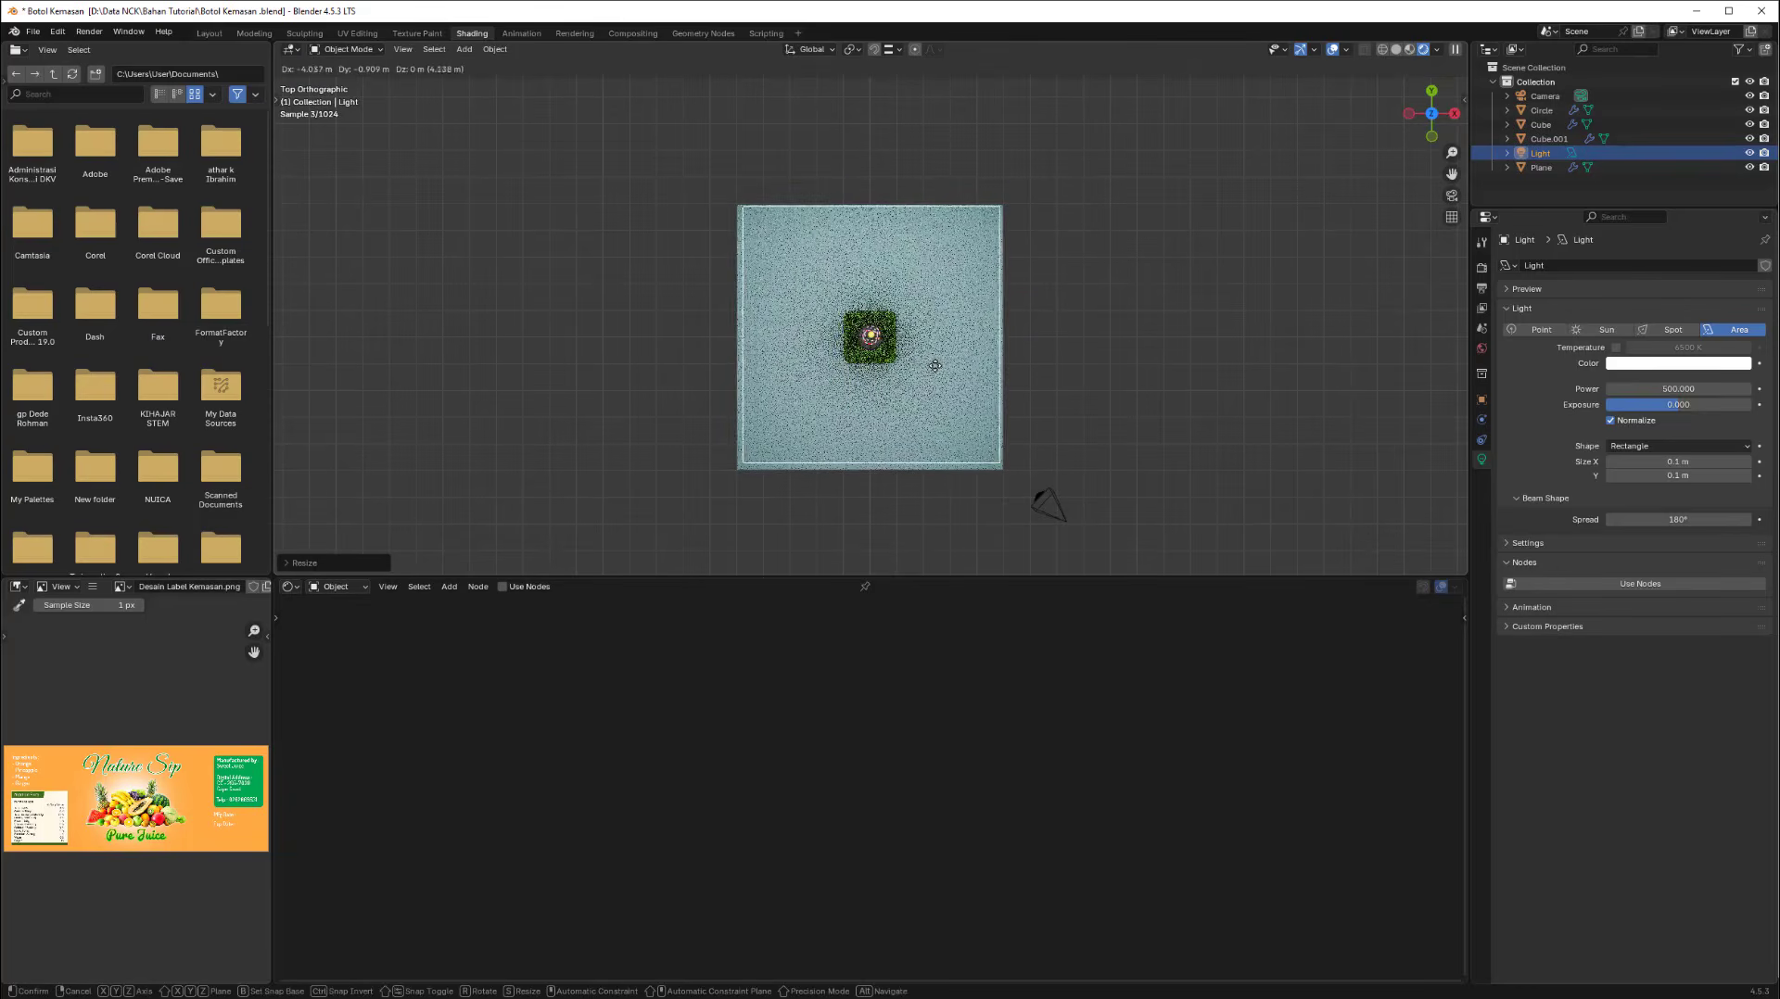
click(1022, 366)
middle_drag(1021, 365, 1133, 330)
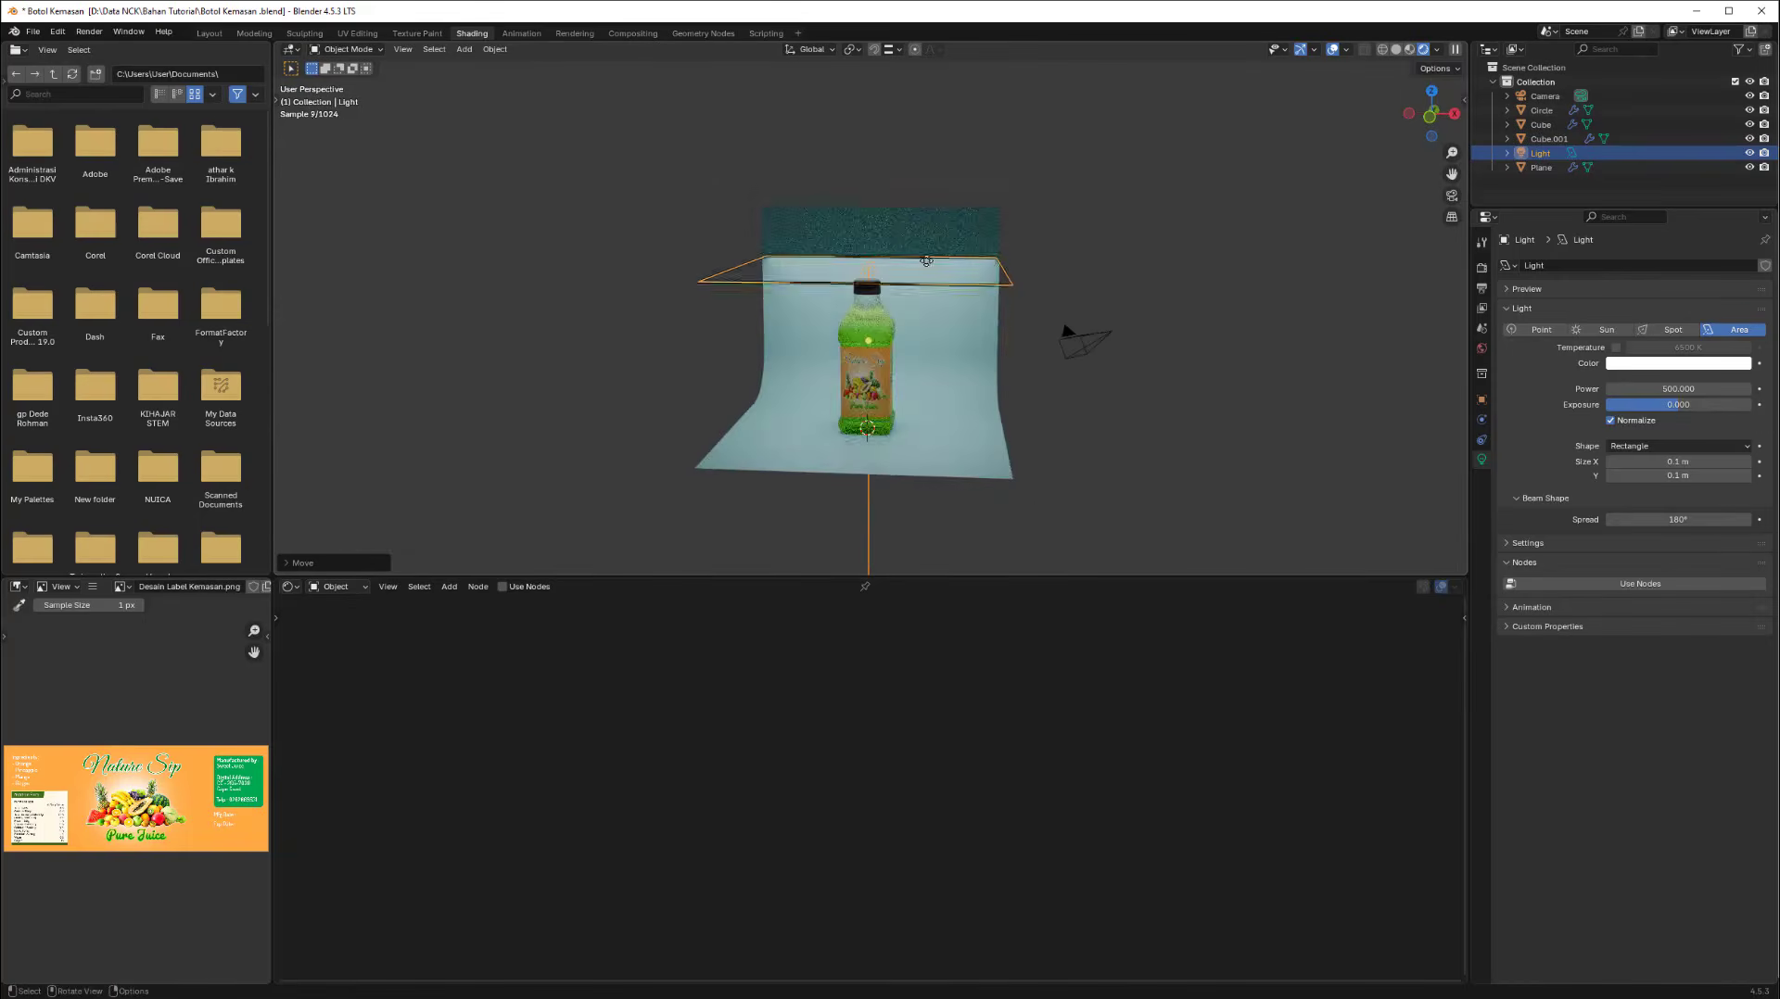
click(1431, 116)
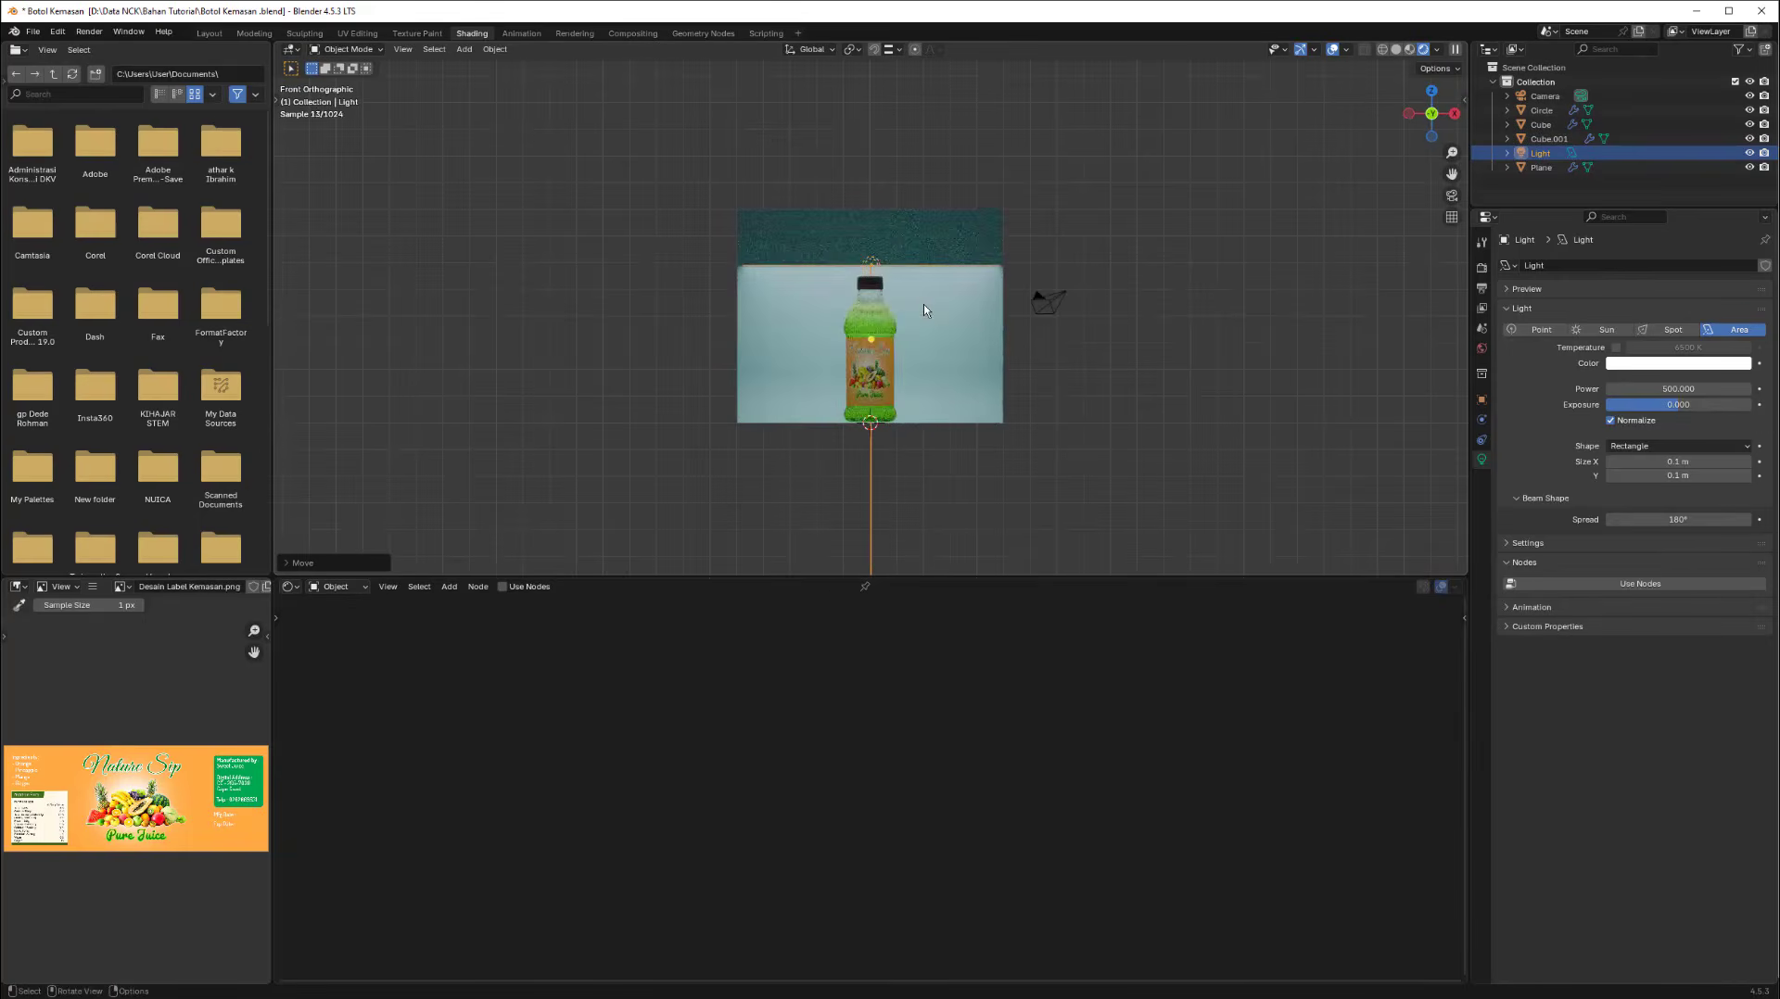
key(g)
key(z)
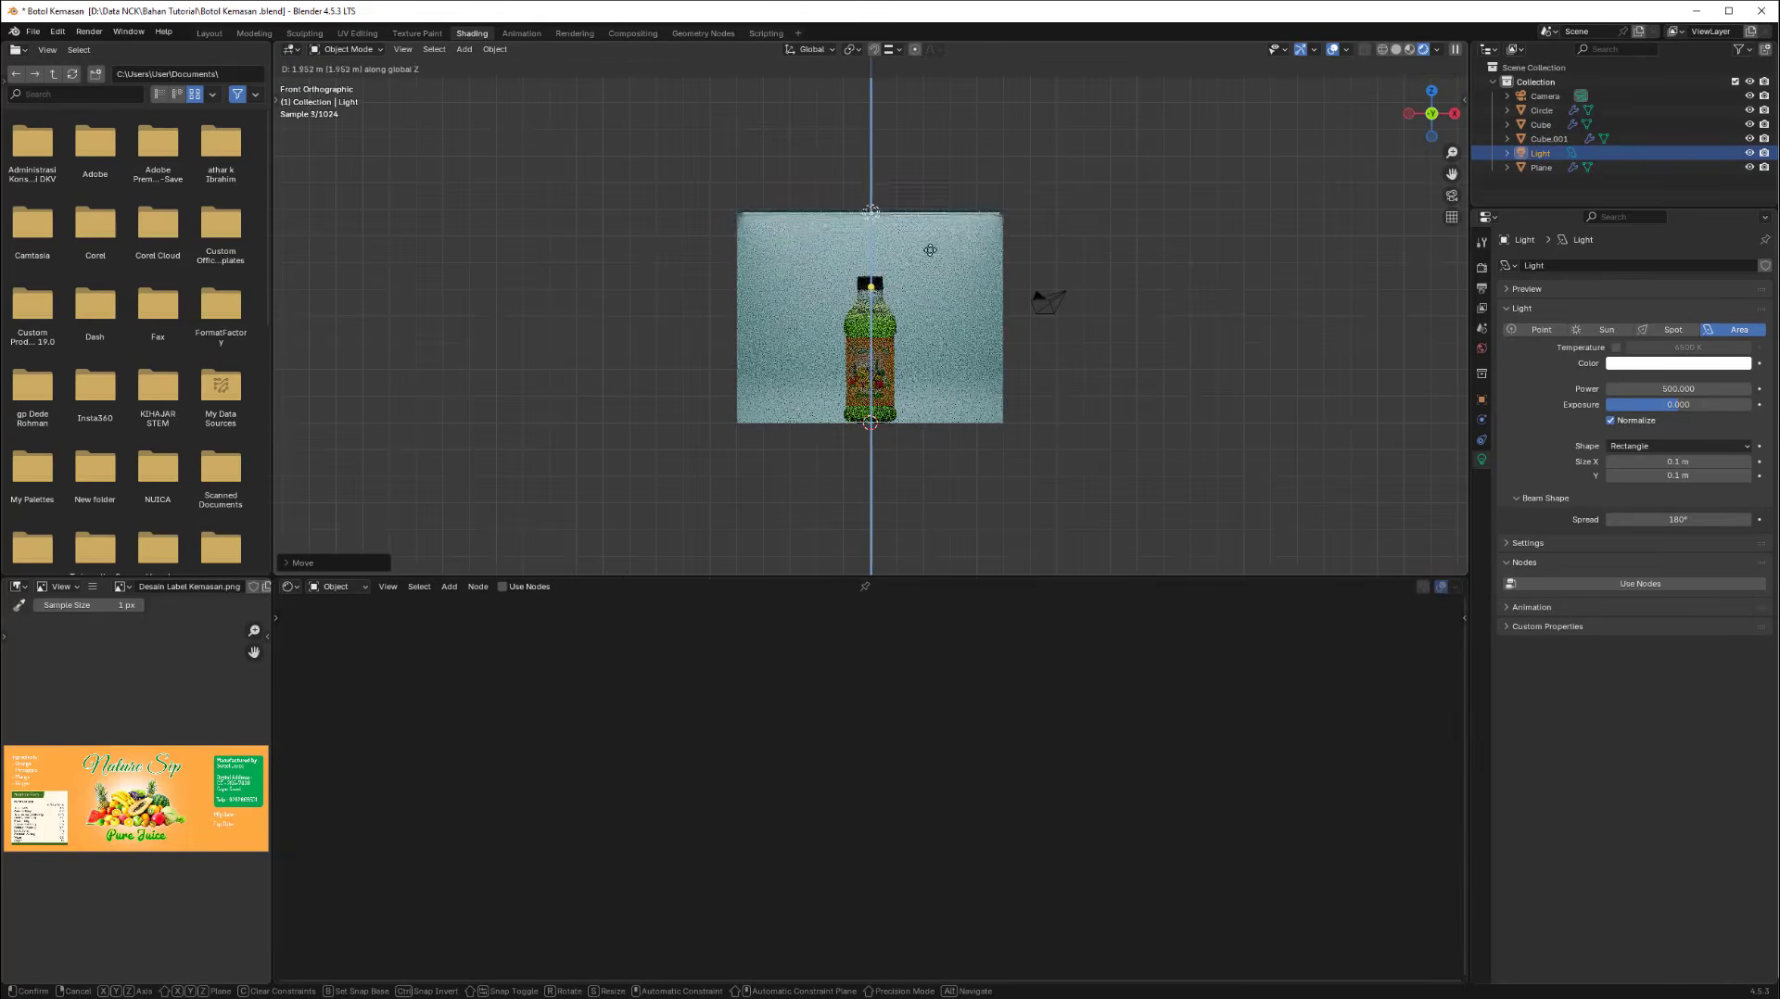
click(927, 254)
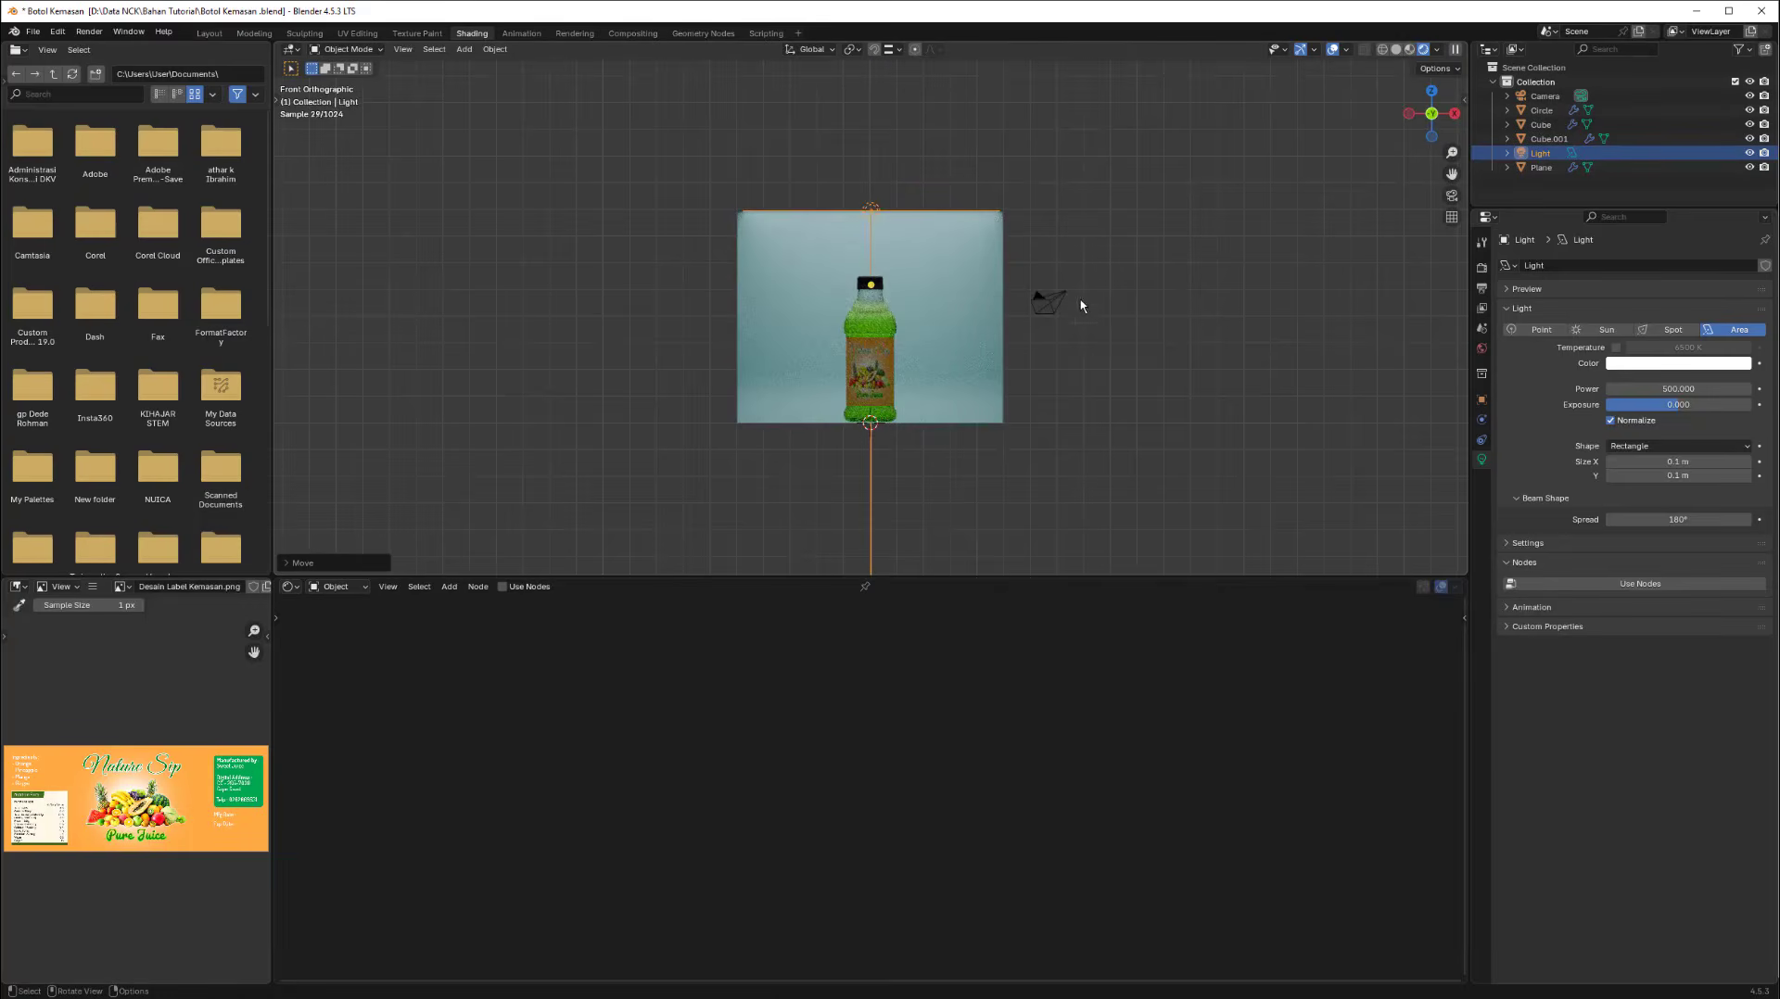
Duplicate the area light and move the copy about 6 m along negative Y, in front of the bottle.
mouse_move(1081, 305)
middle_down()
mouse_move(1082, 343)
mouse_move(1082, 309)
mouse_move(1054, 327)
middle_up()
scroll(893, 284, down, 3)
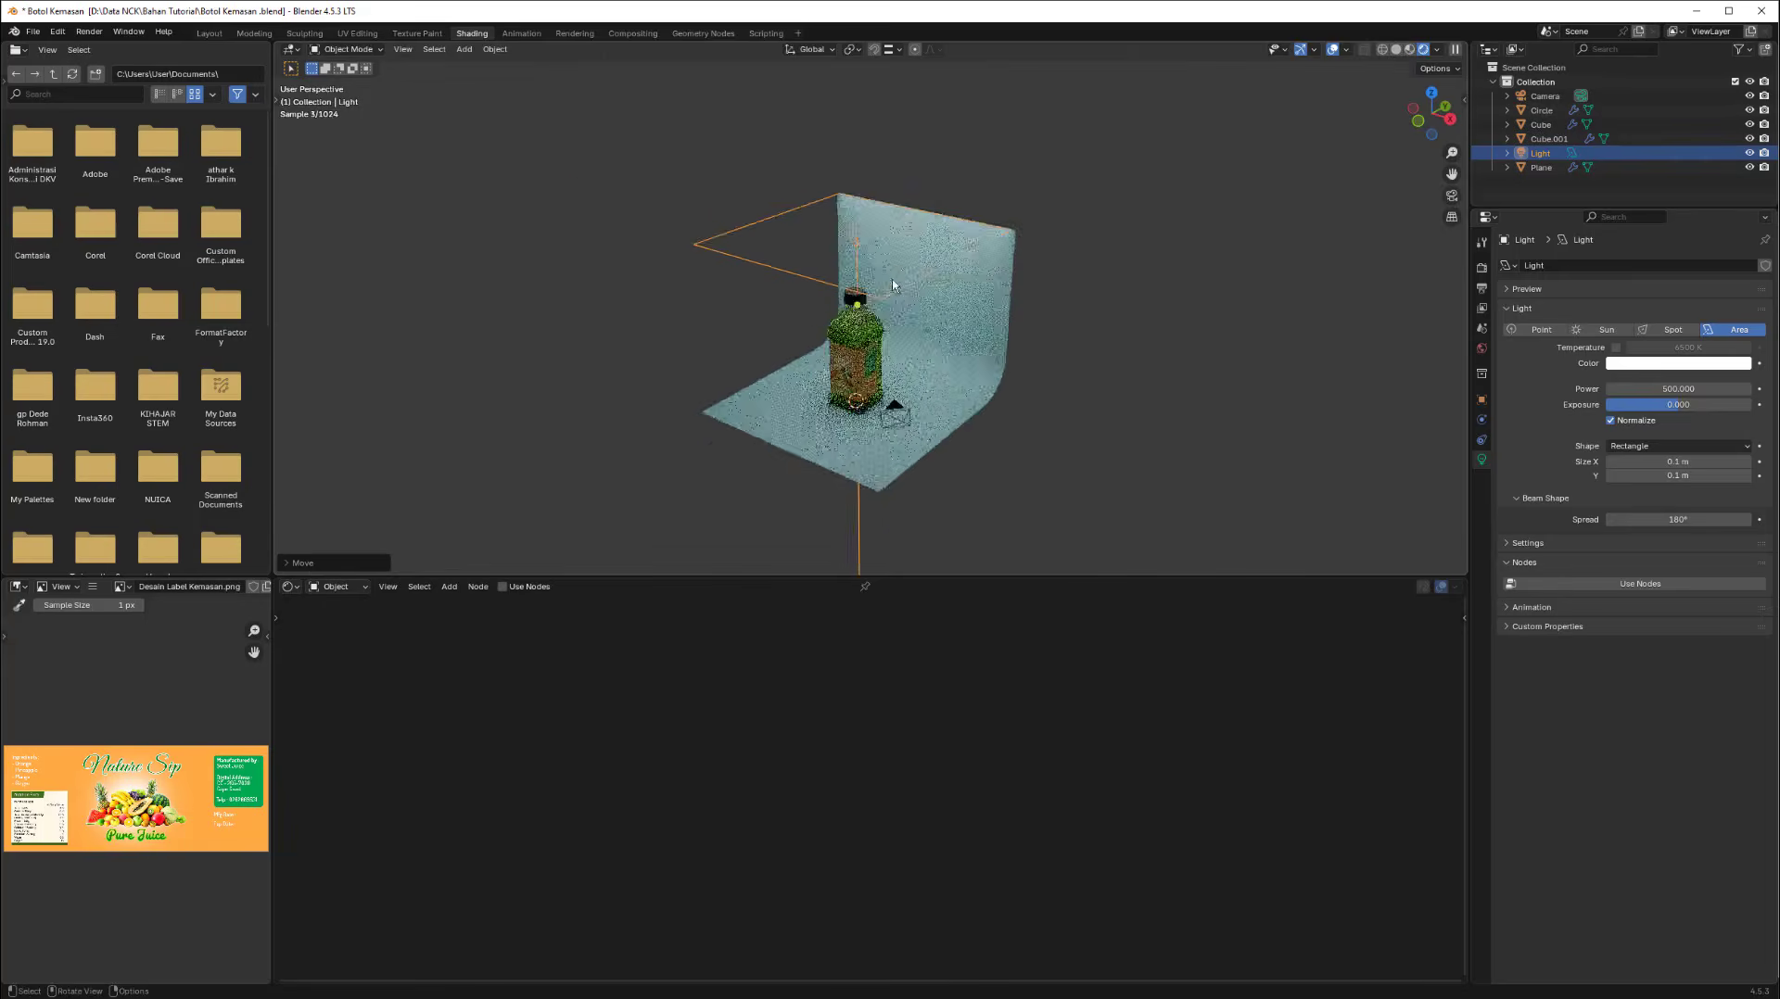
middle_drag(893, 285, 863, 250)
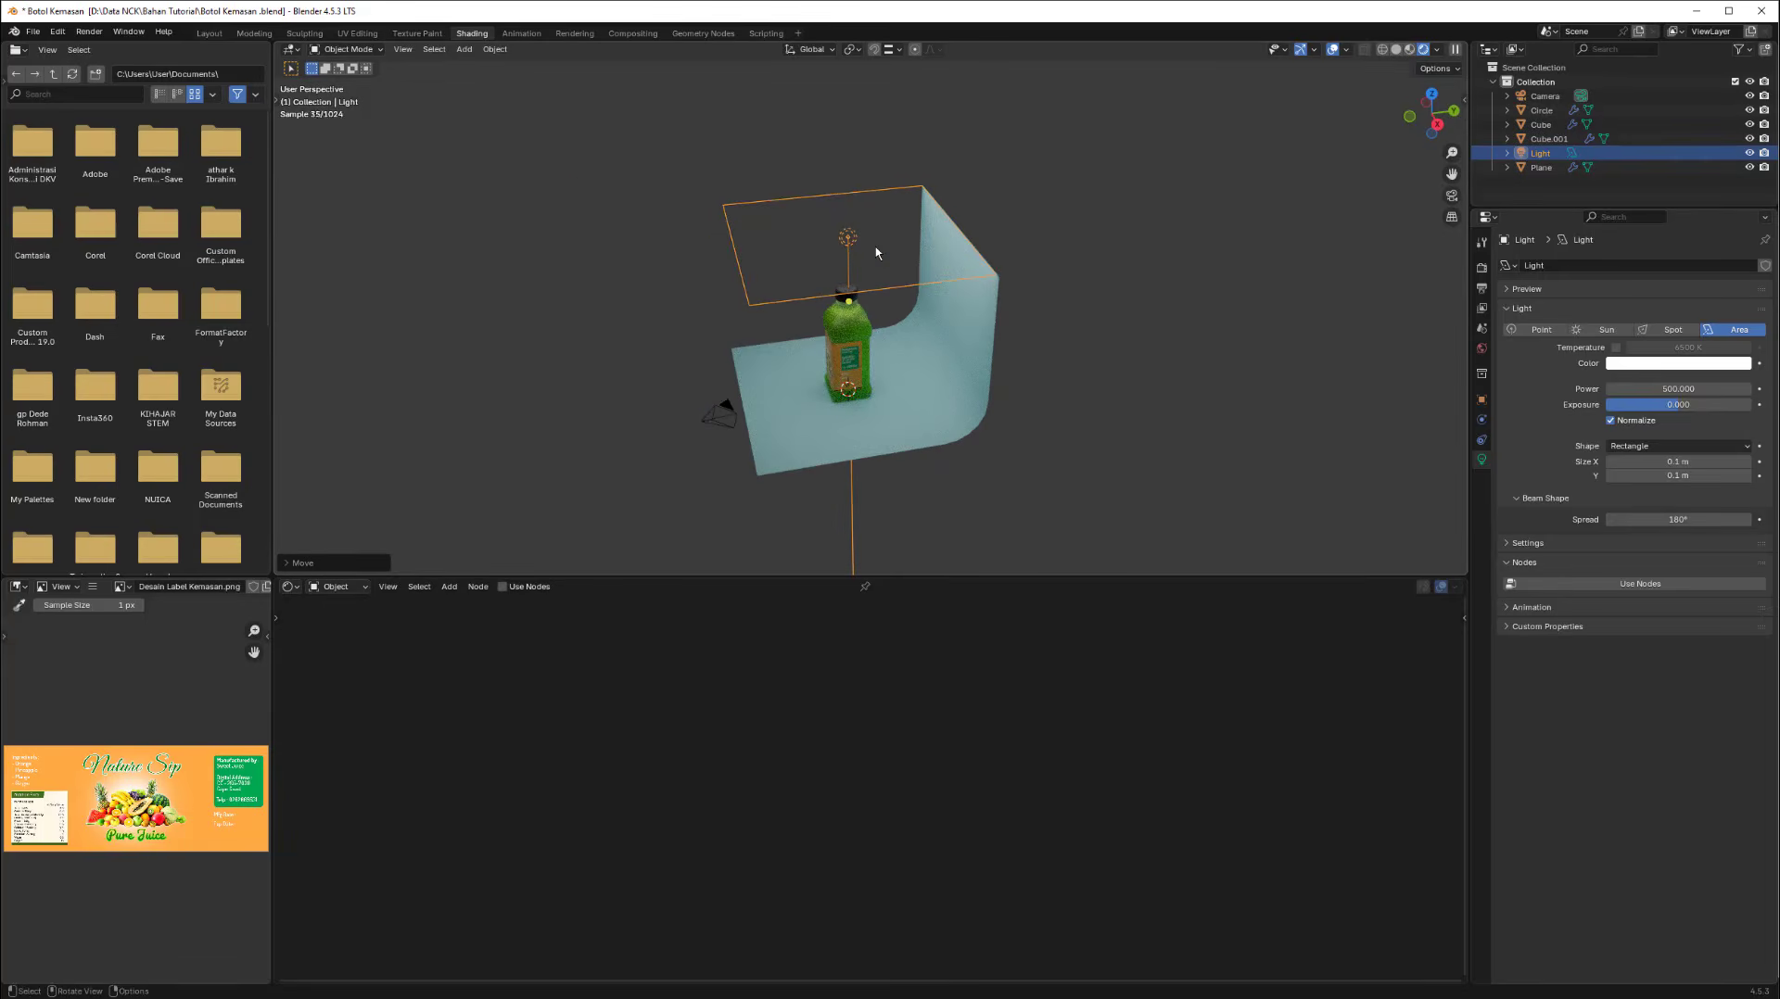
key(shift+d)
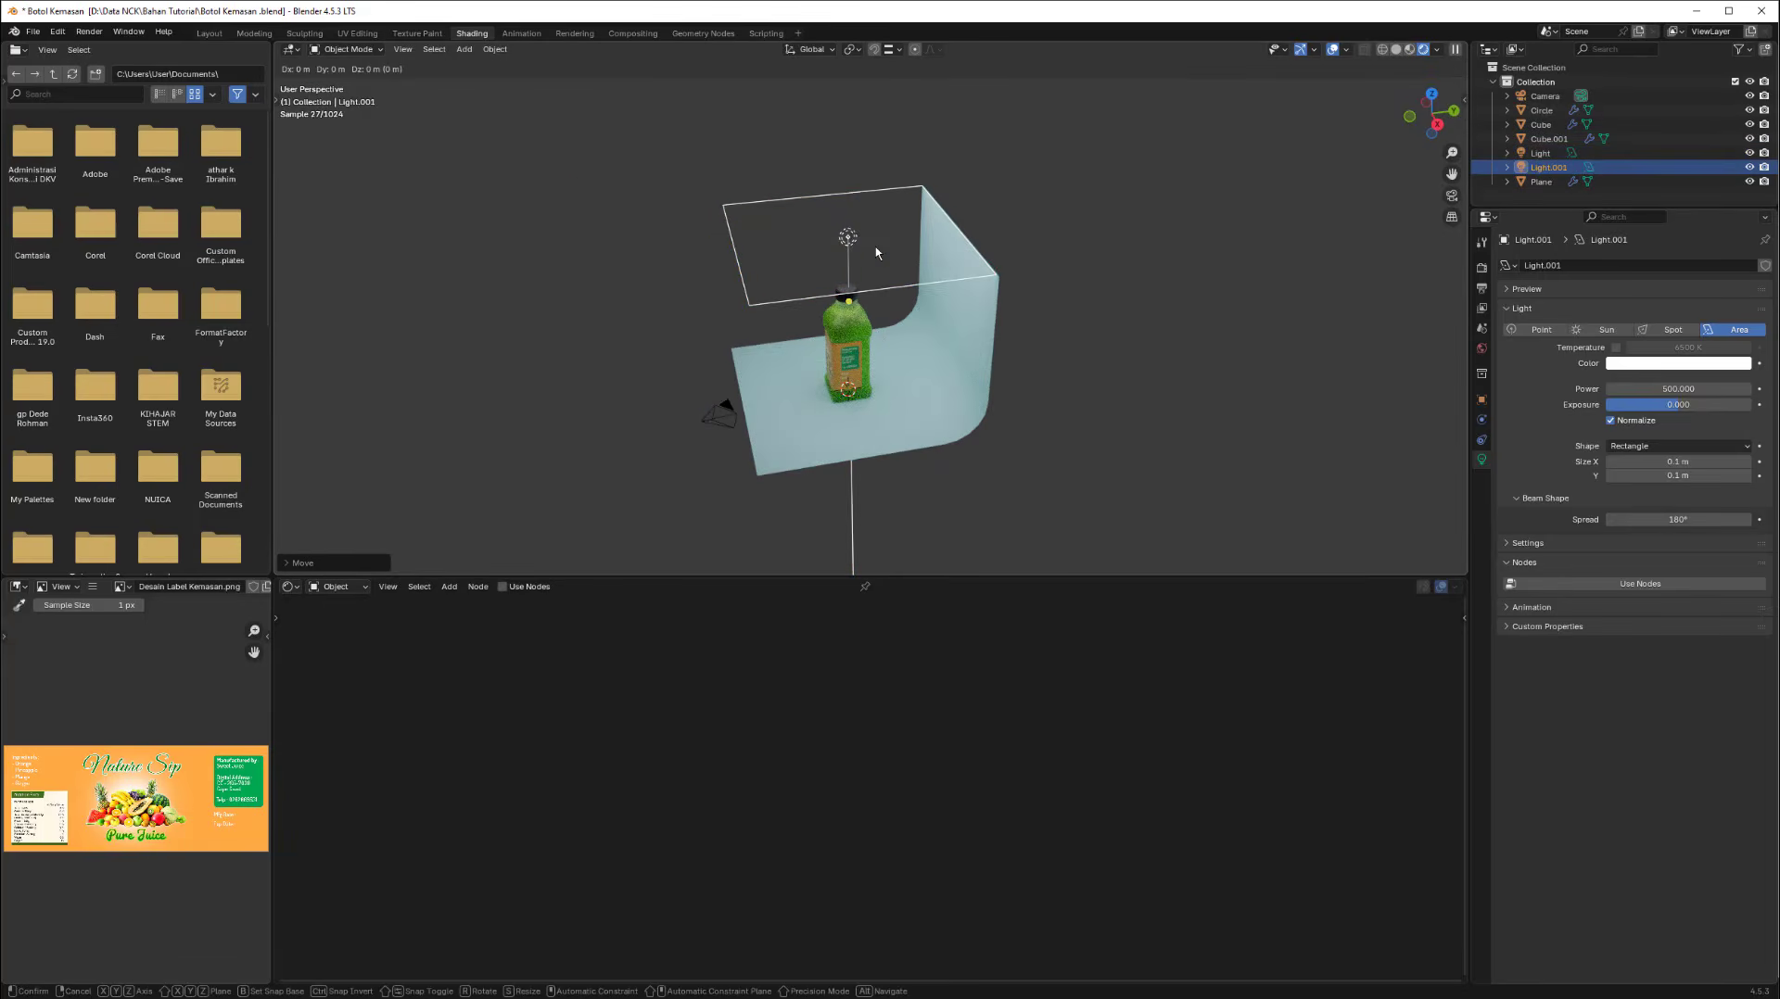
key(y)
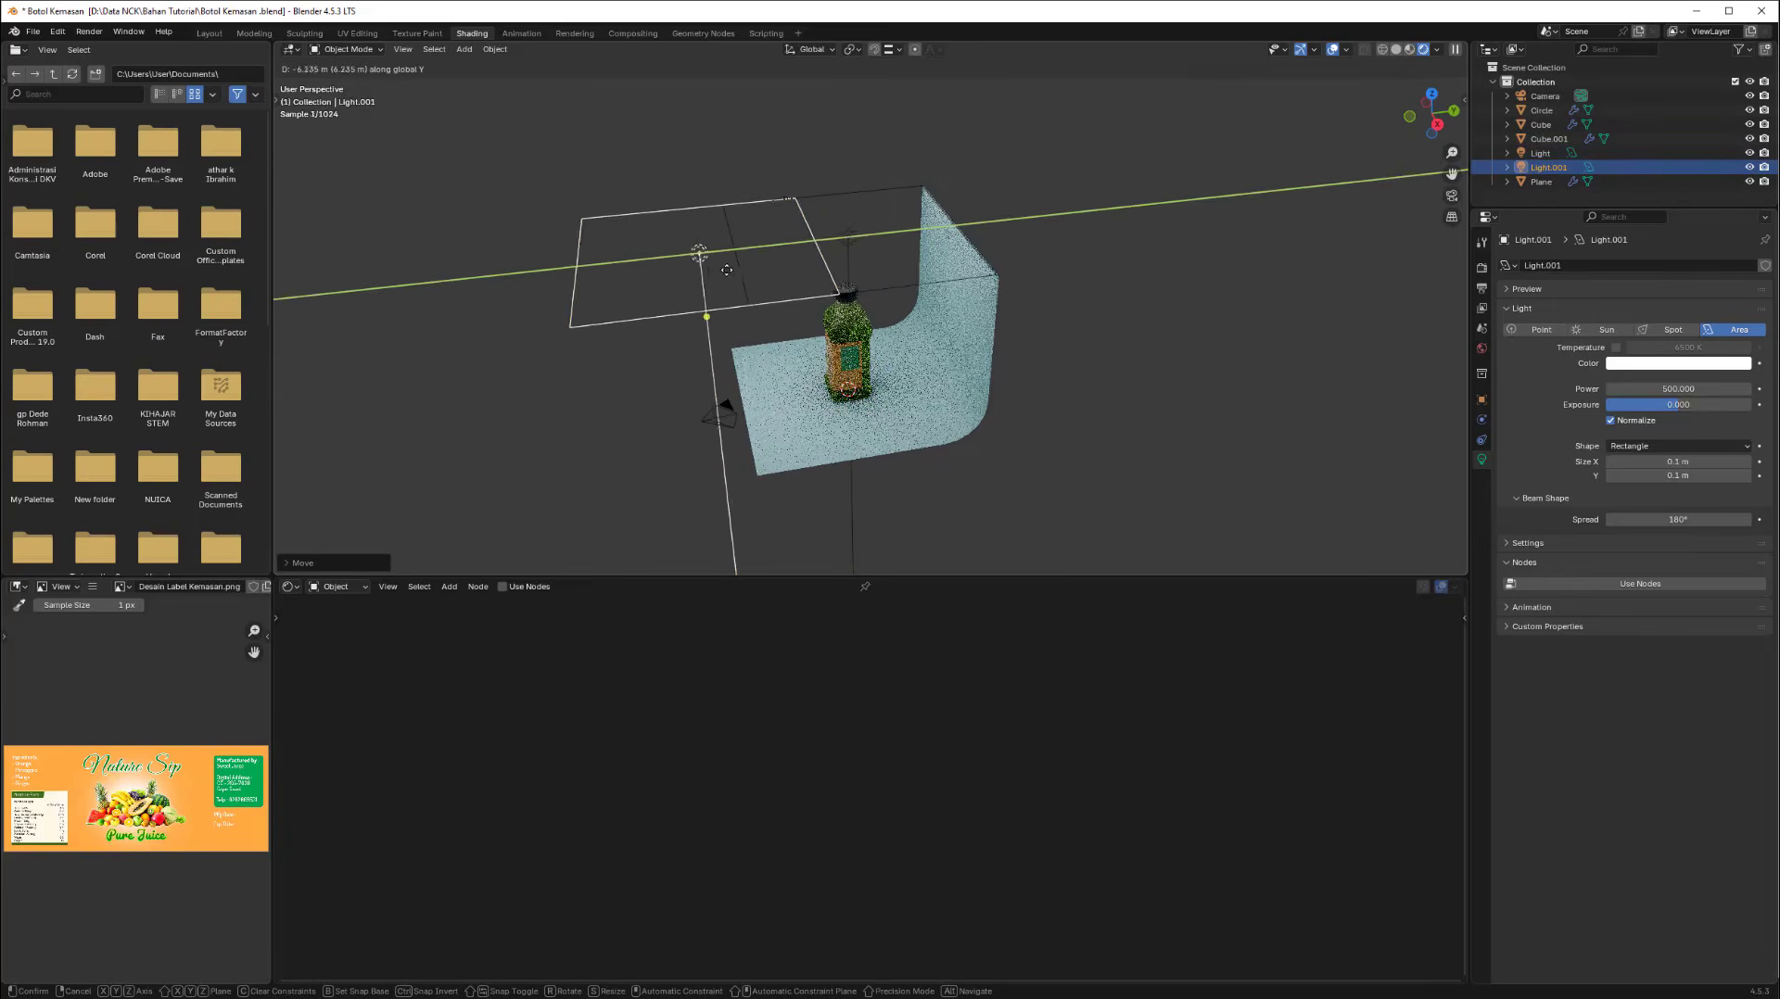
click(883, 335)
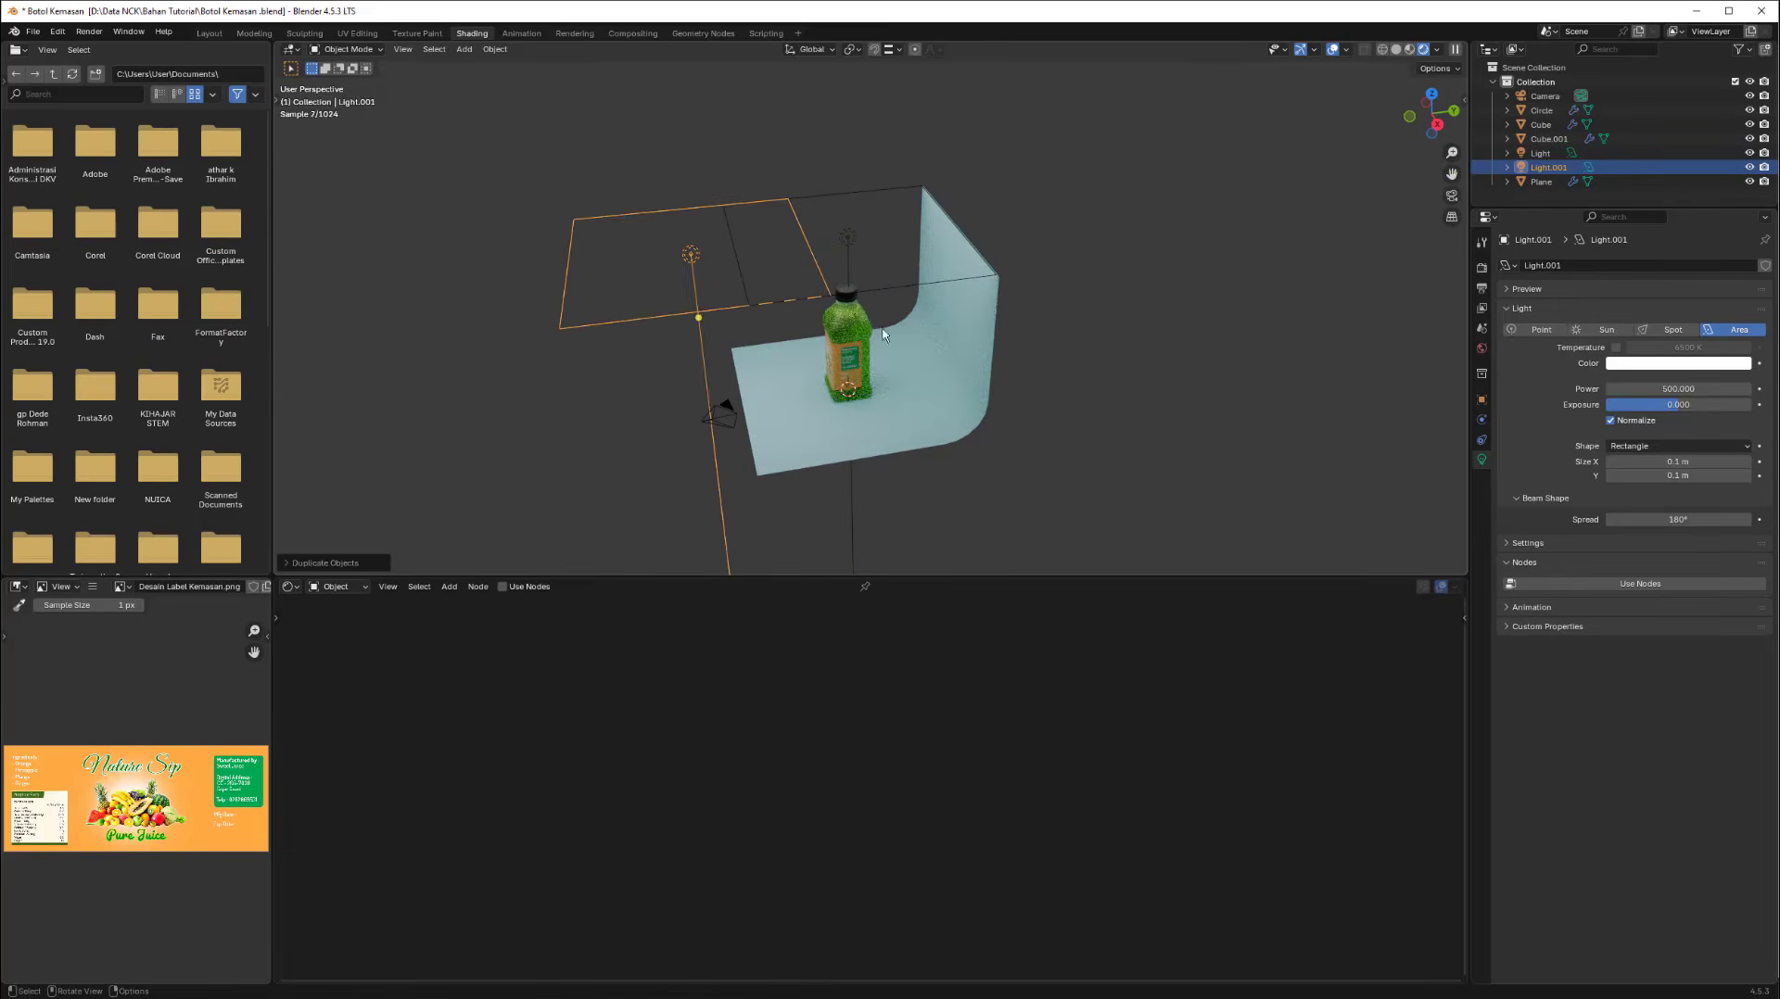
Rotate the duplicated light 90 degrees about X to face the bottle and lower it about 5 m along Z.
click(1436, 123)
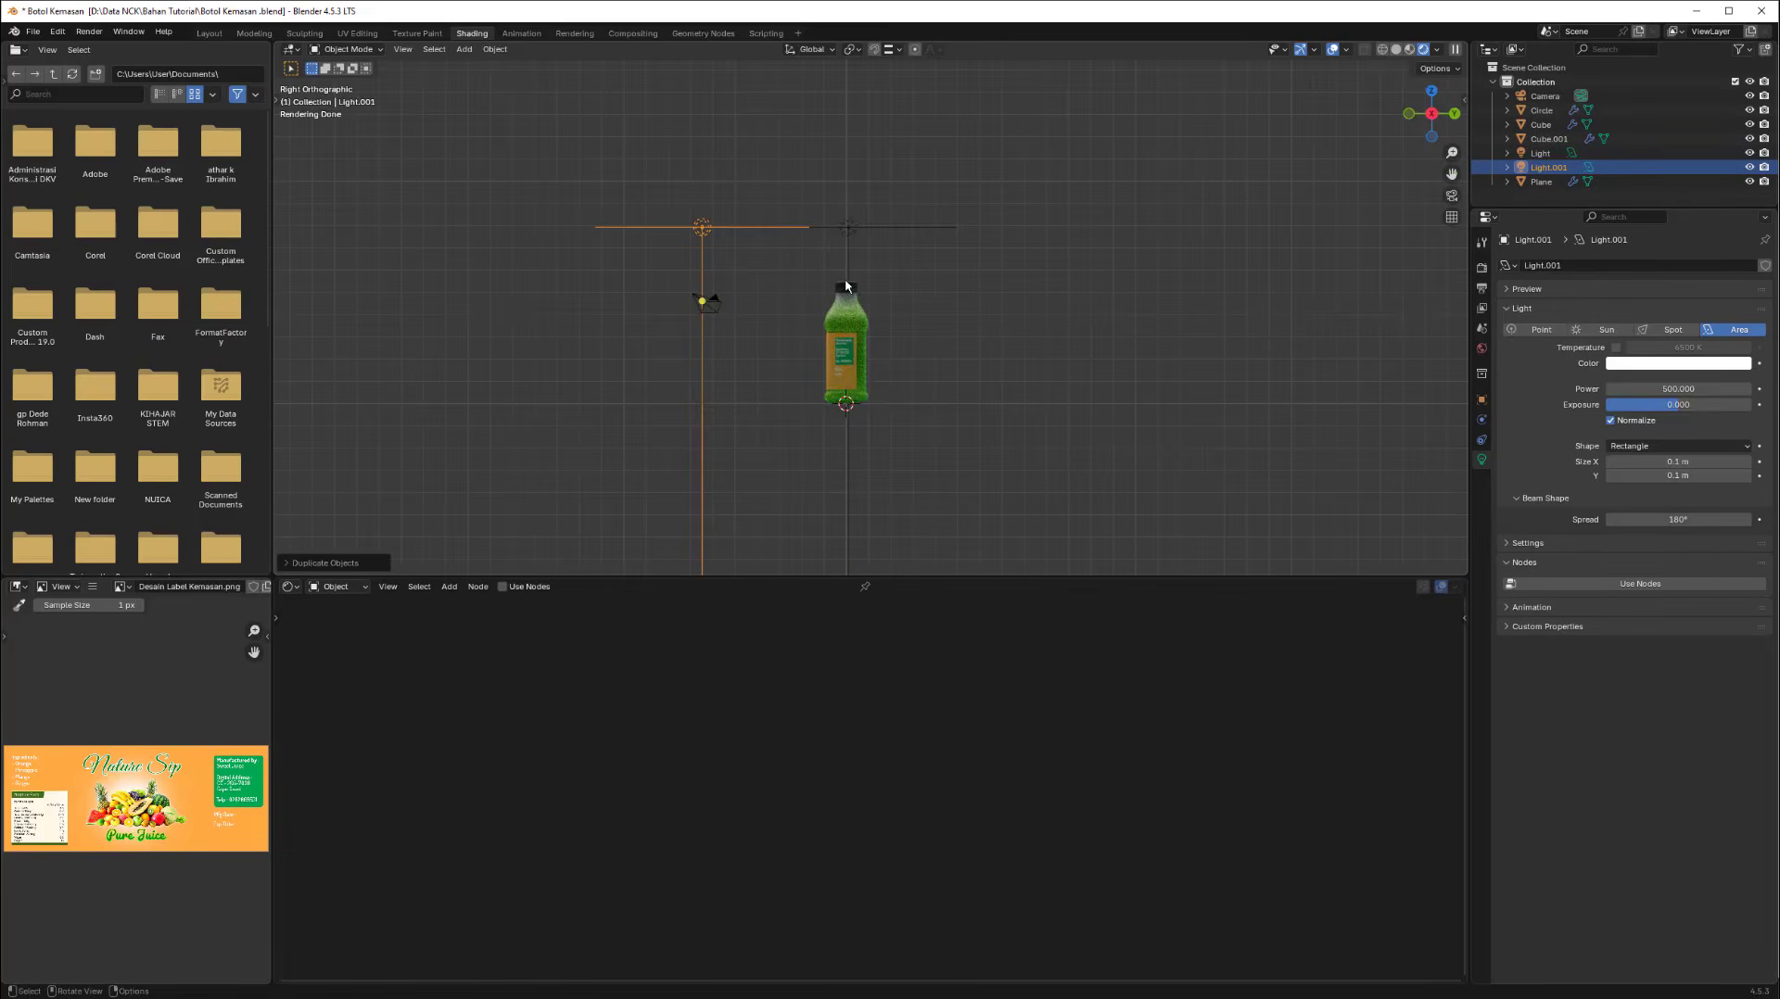
key(r)
key(x)
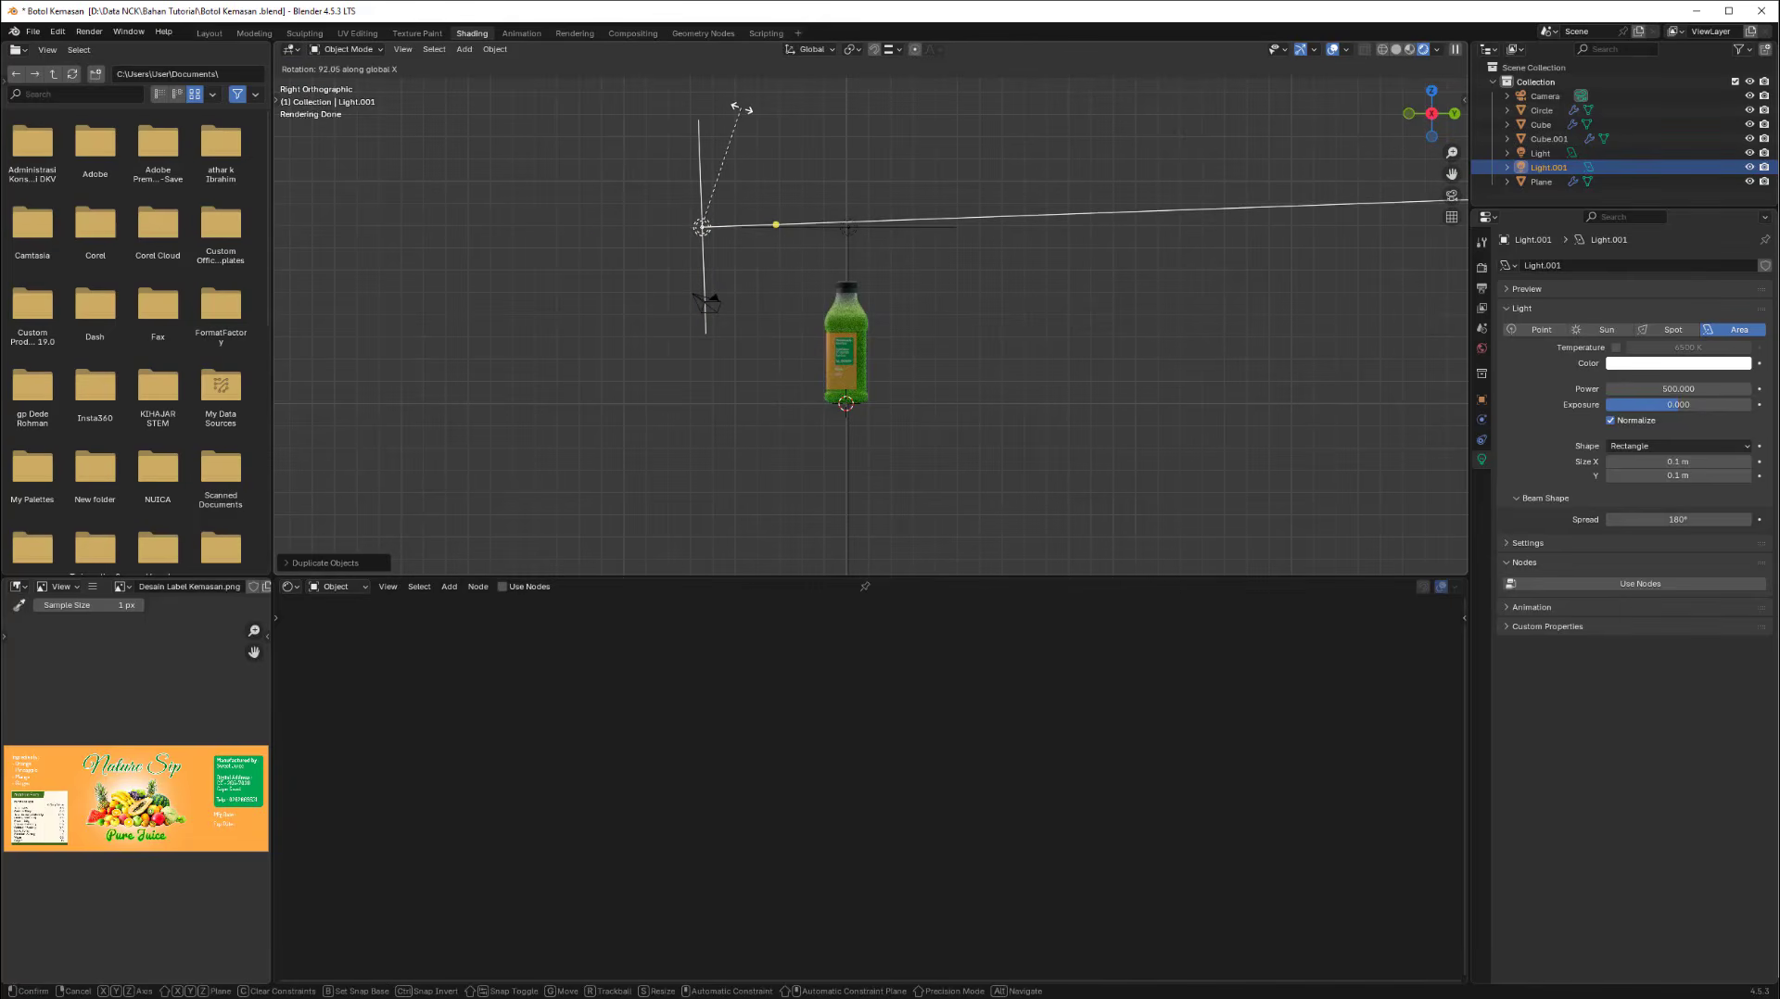
text(90)
key(Return)
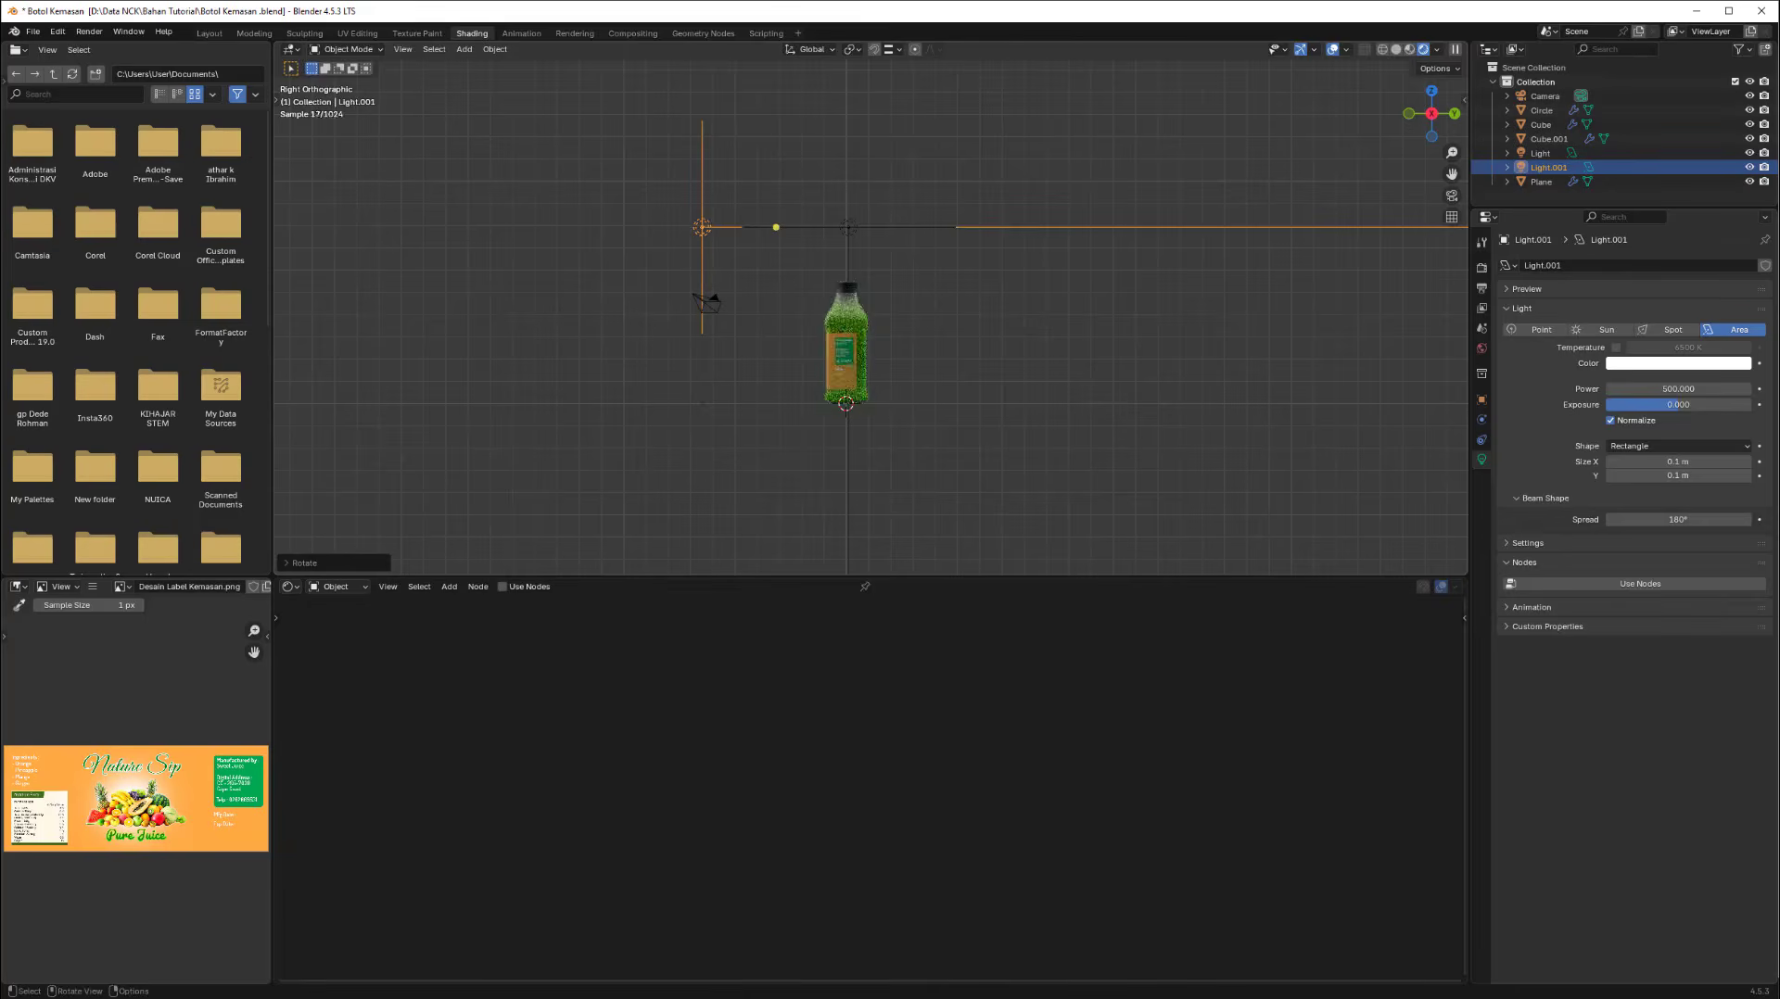
key(g)
key(z)
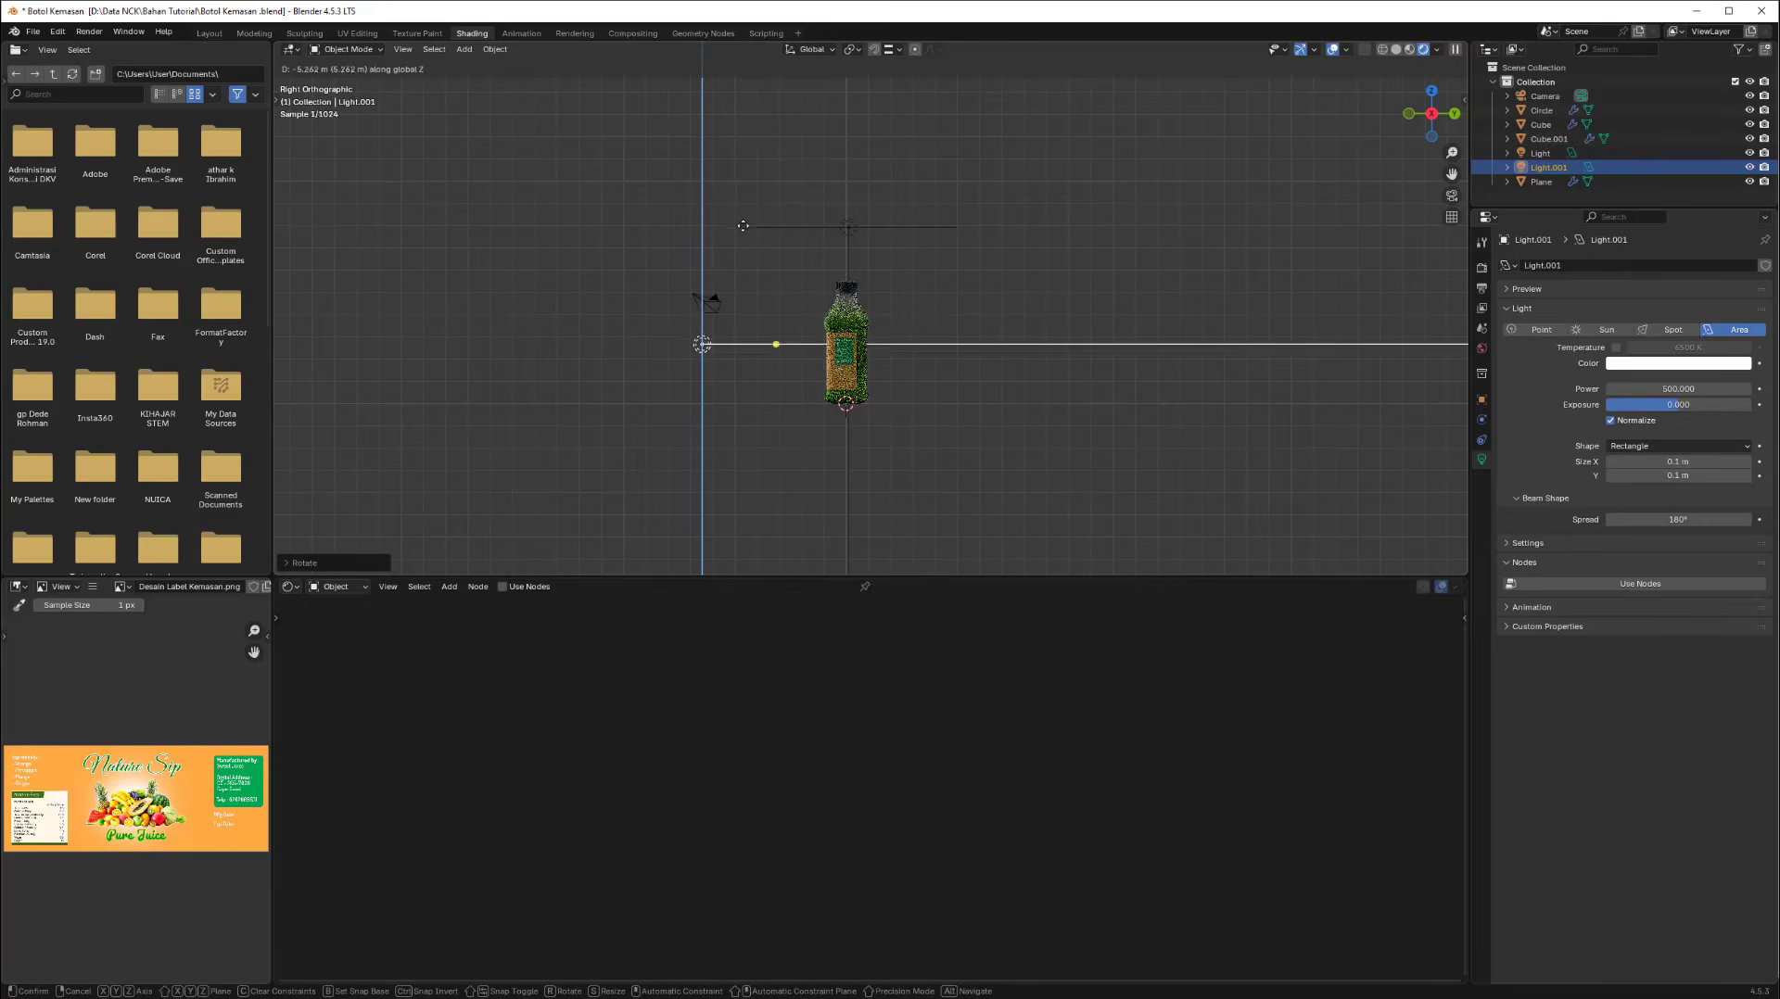
click(742, 223)
Select the camera, lock it to the view with Camera to View, and look through it.
middle_drag(949, 290, 1120, 294)
scroll(1098, 331, up, 5)
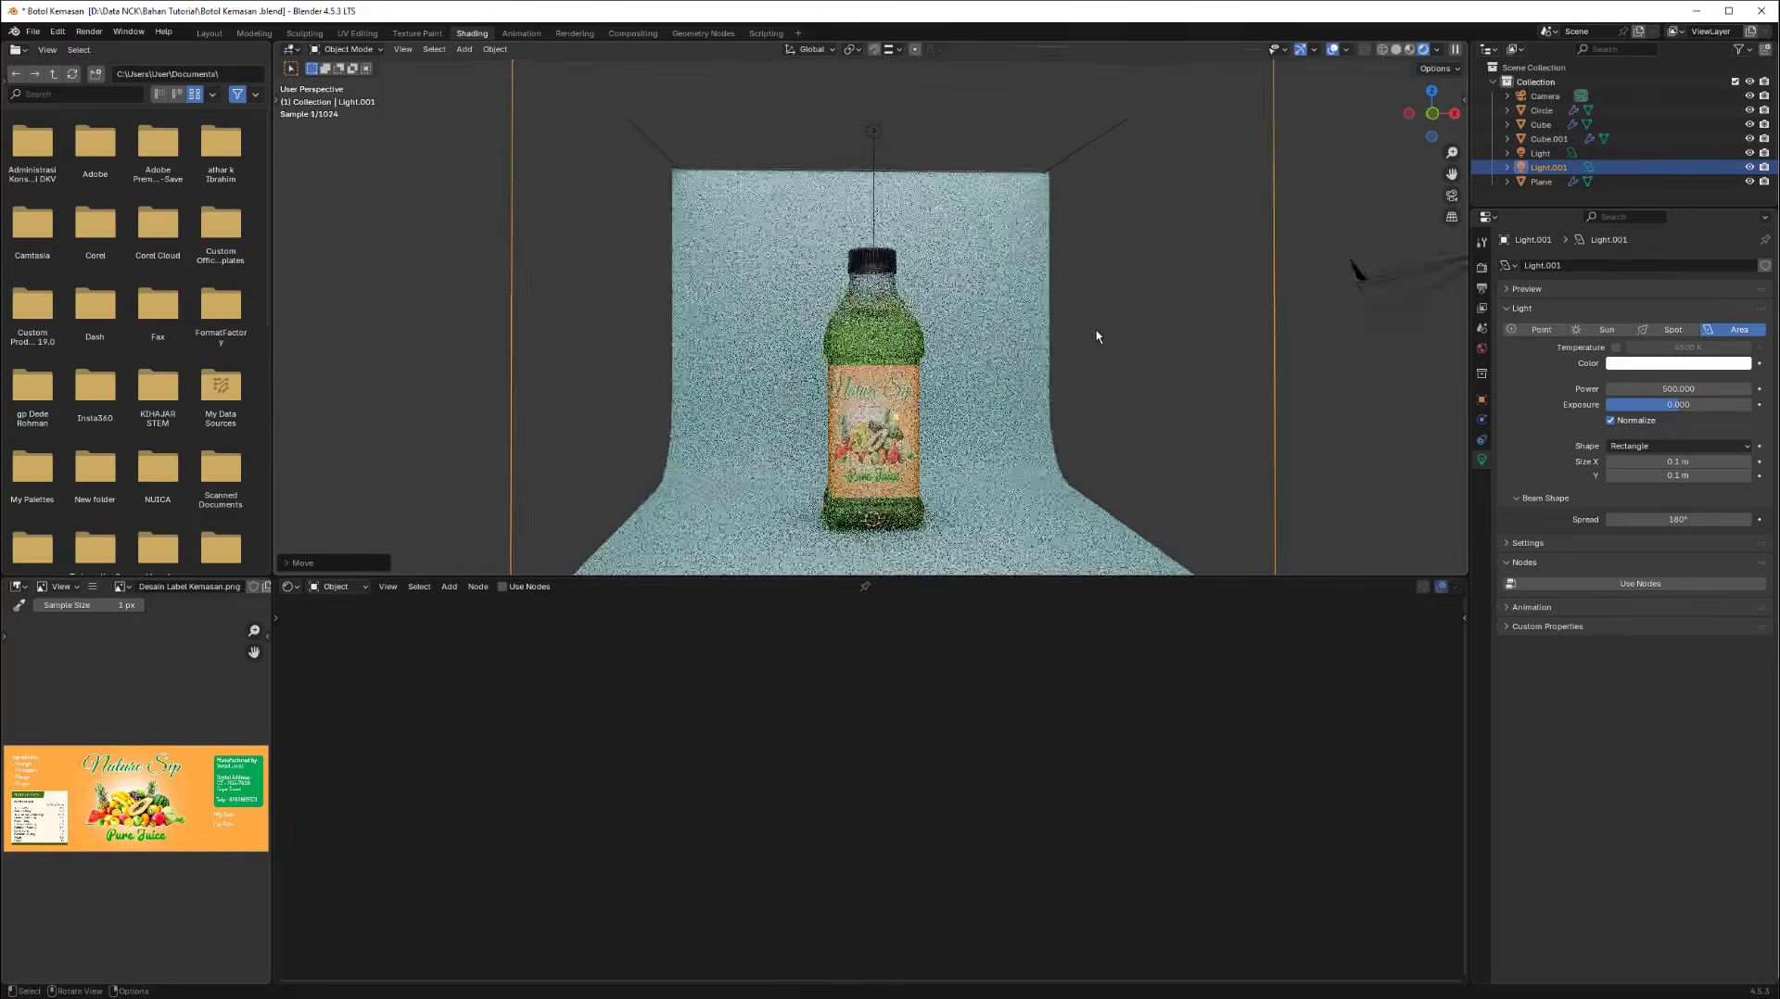
scroll(1097, 331, down, 3)
middle_drag(1057, 334, 1045, 349)
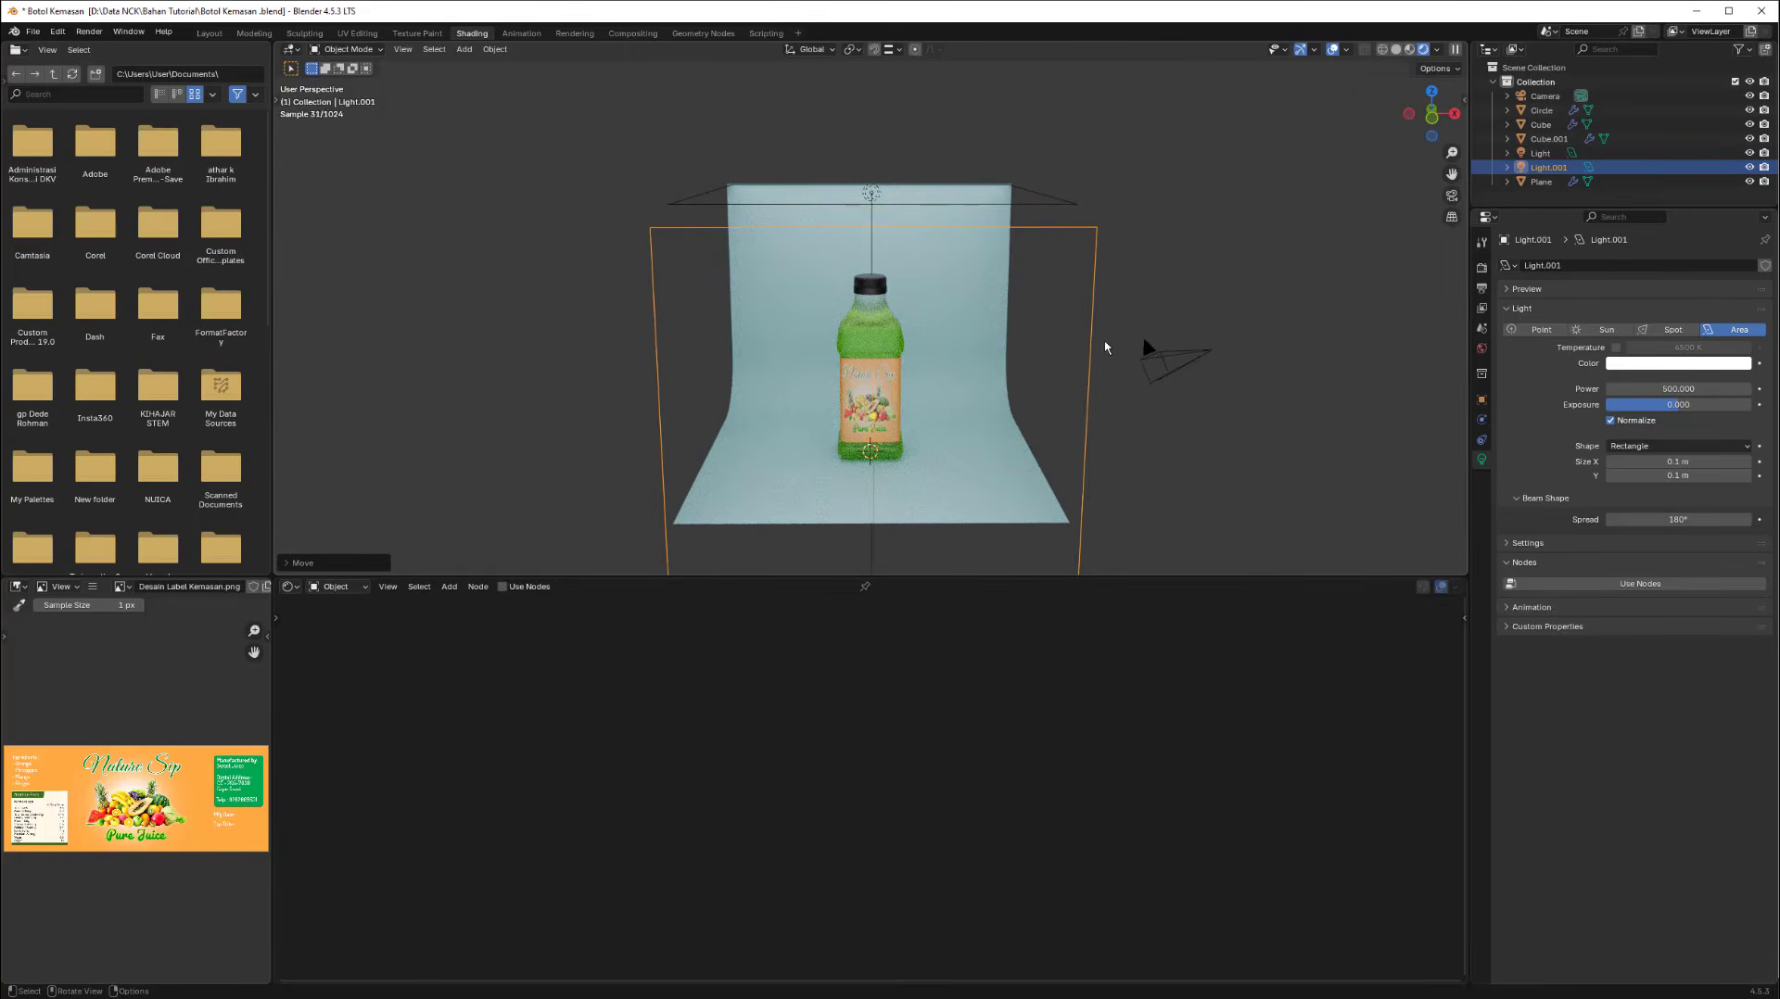
click(1159, 354)
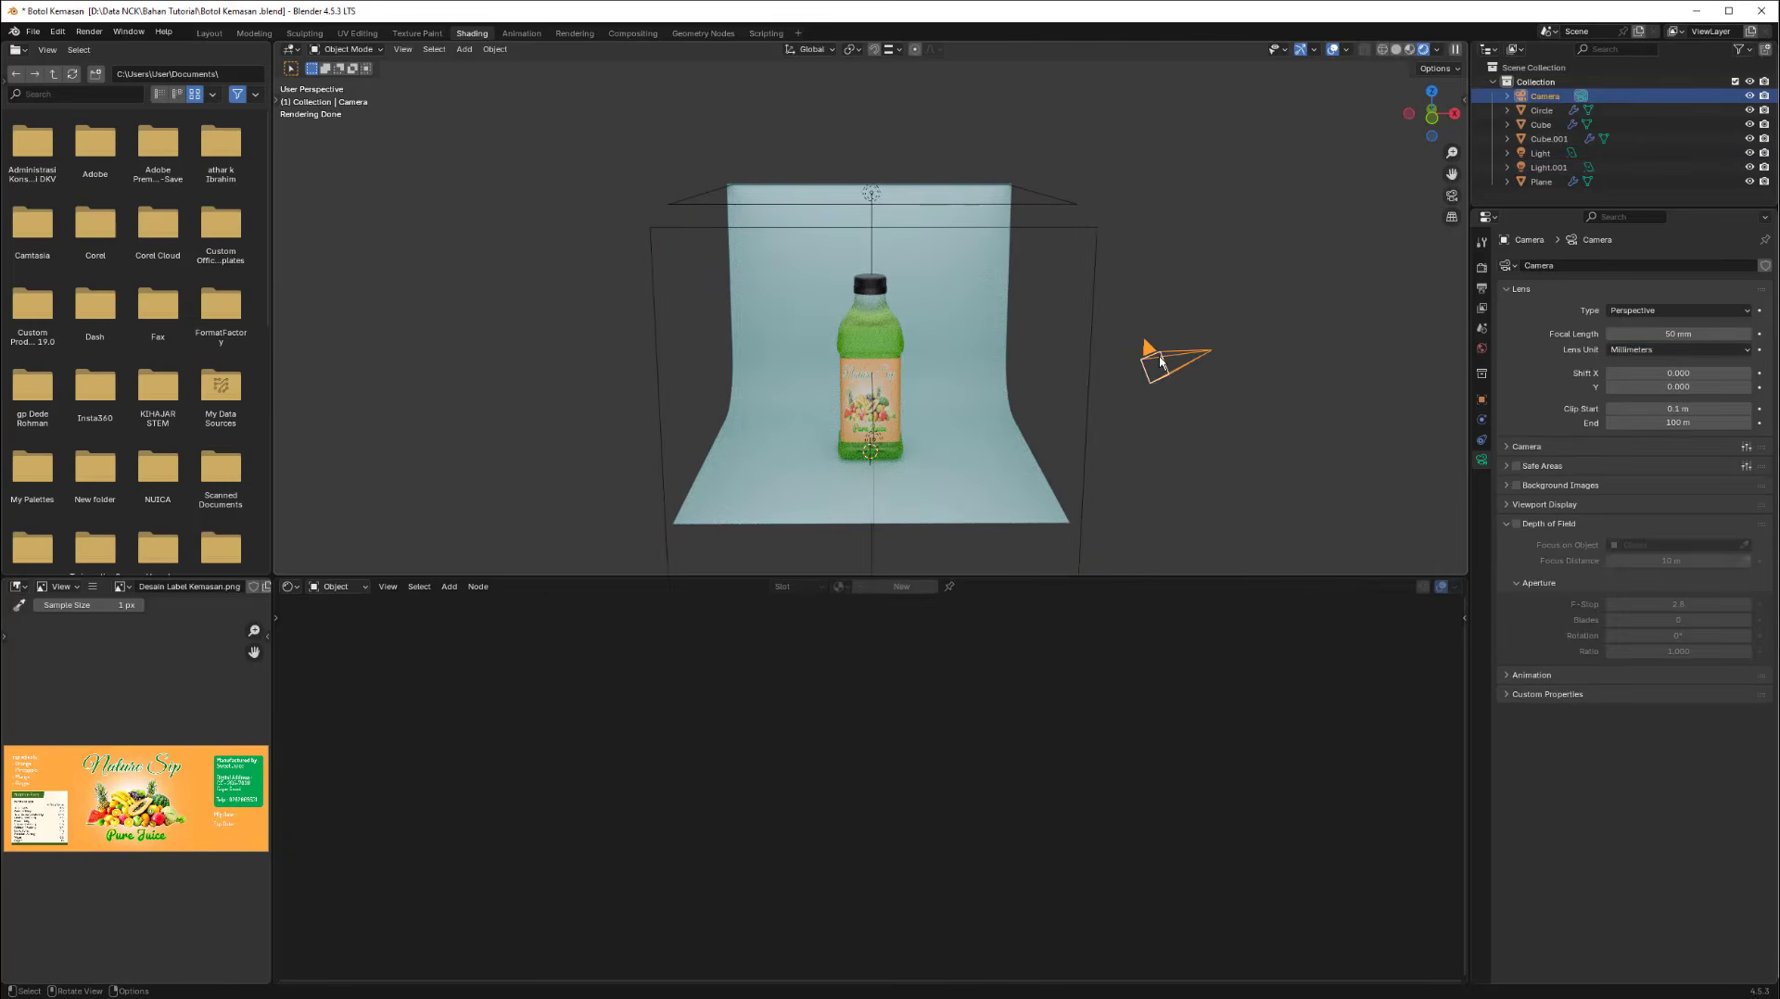
key(n)
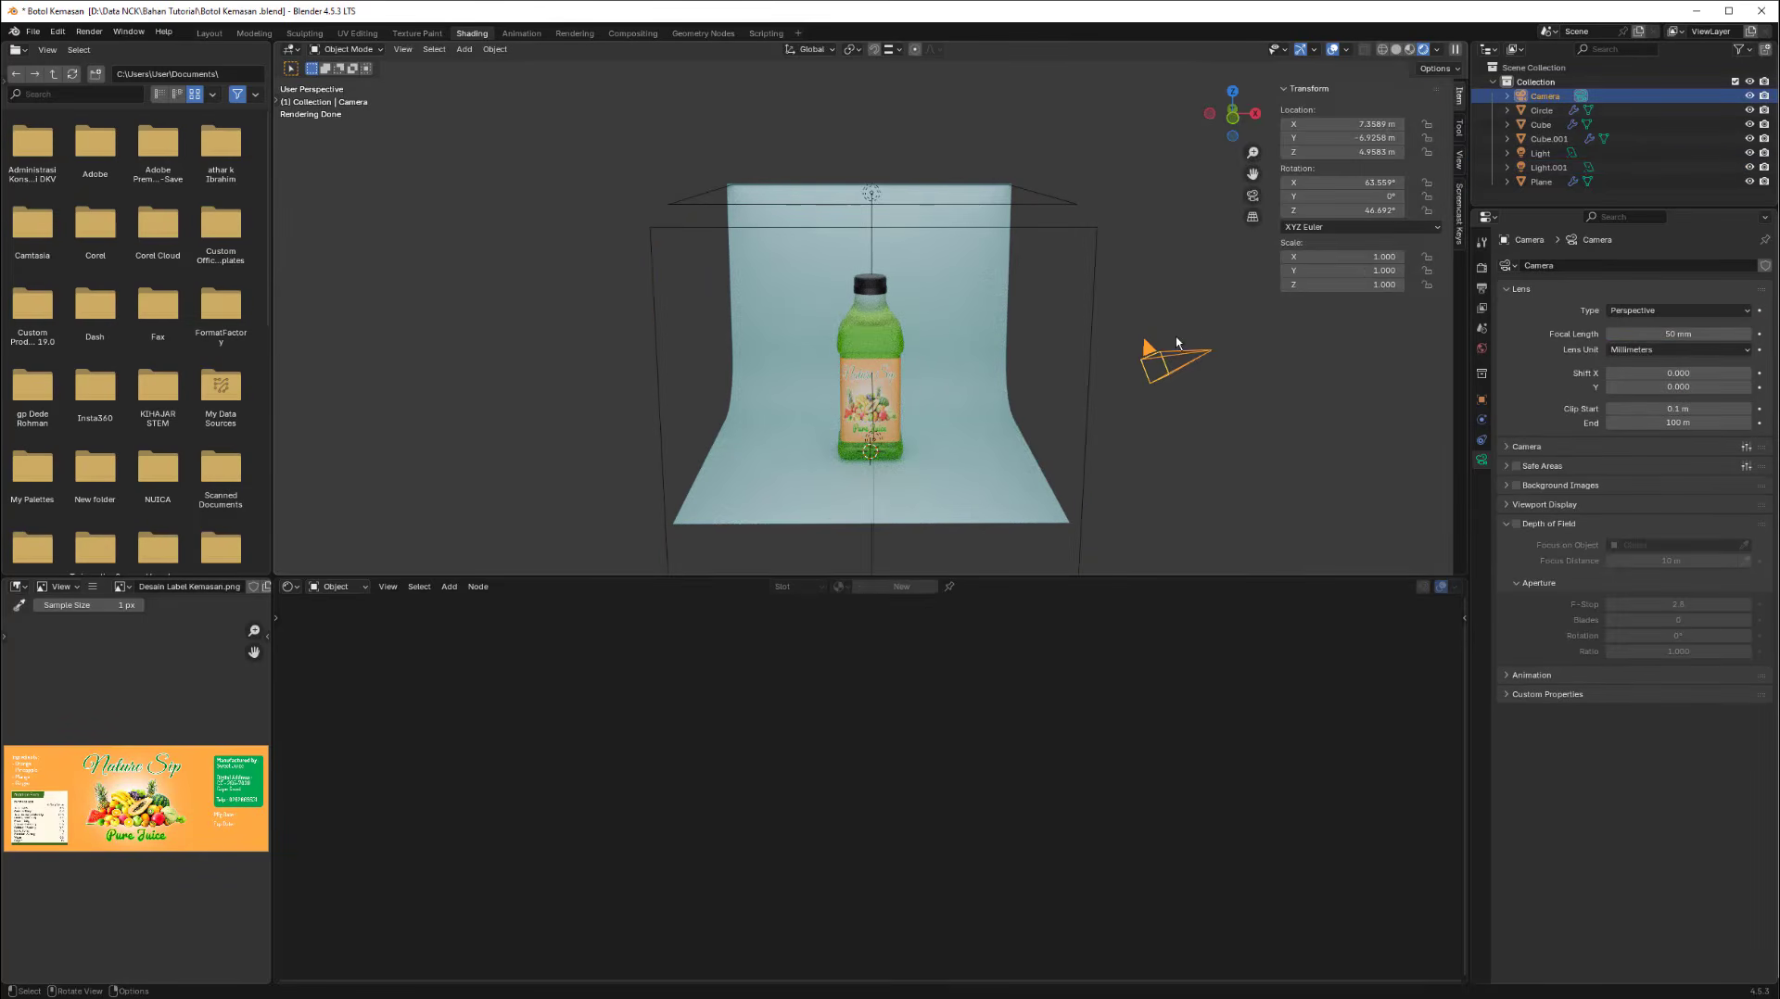
click(1461, 165)
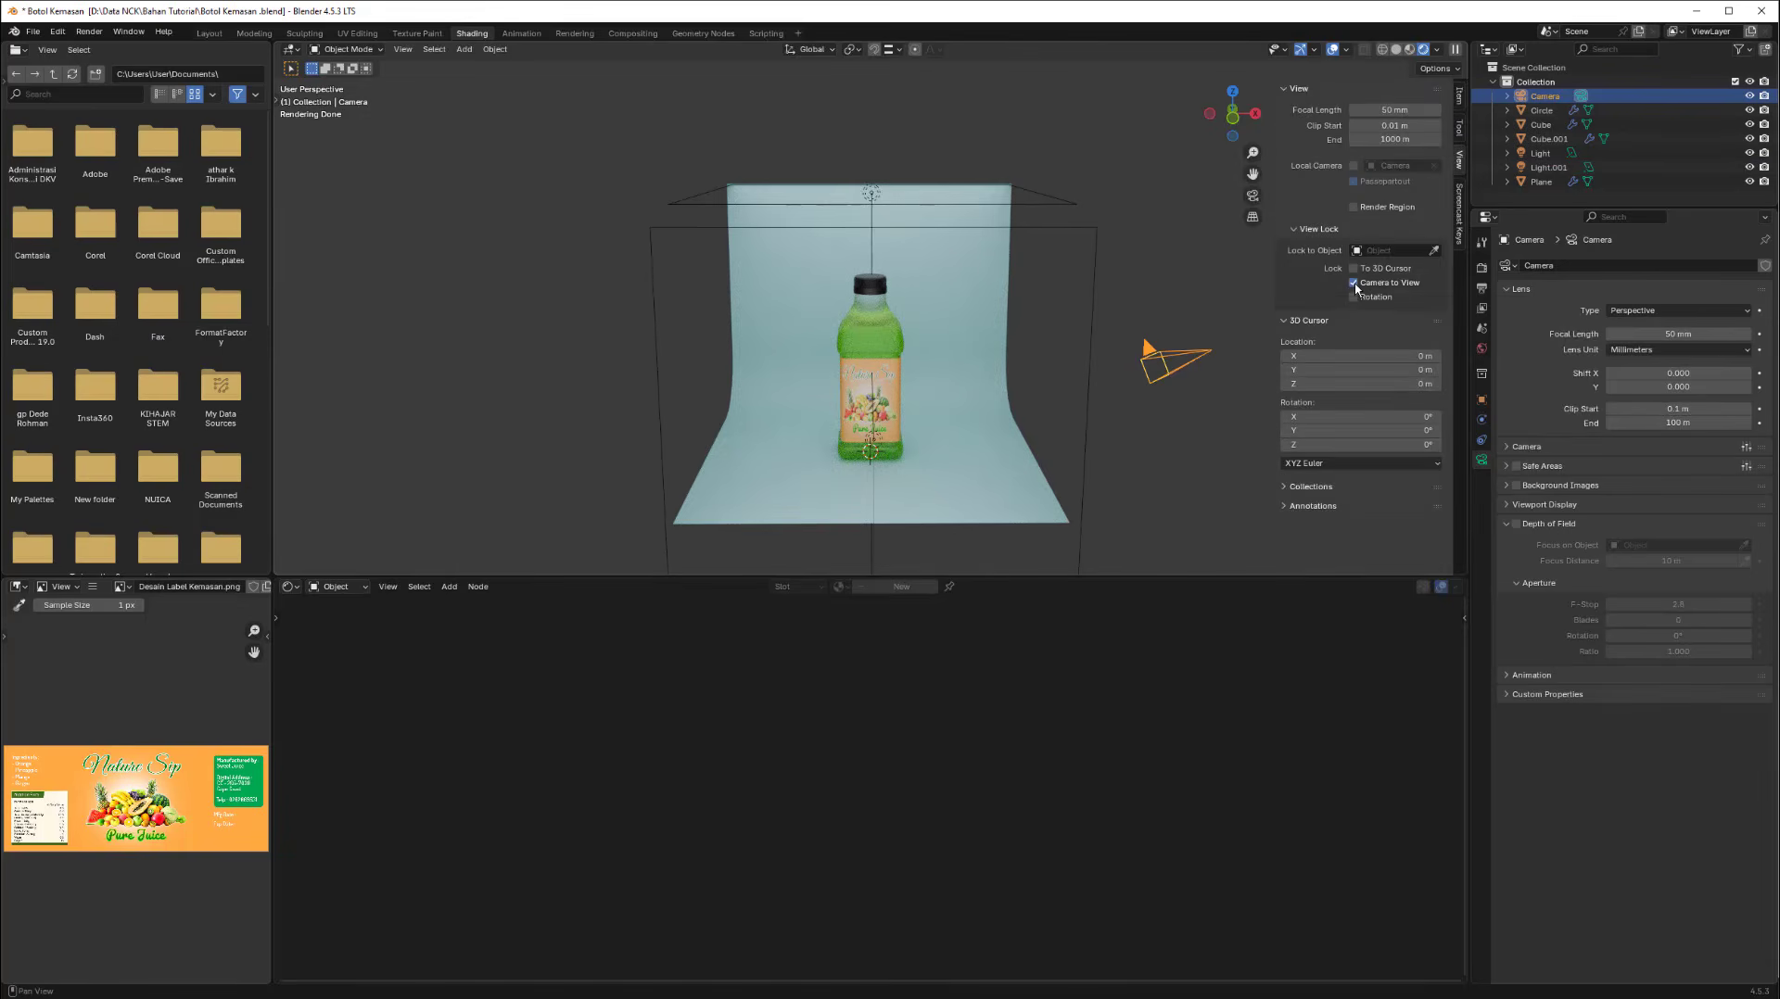
click(1253, 195)
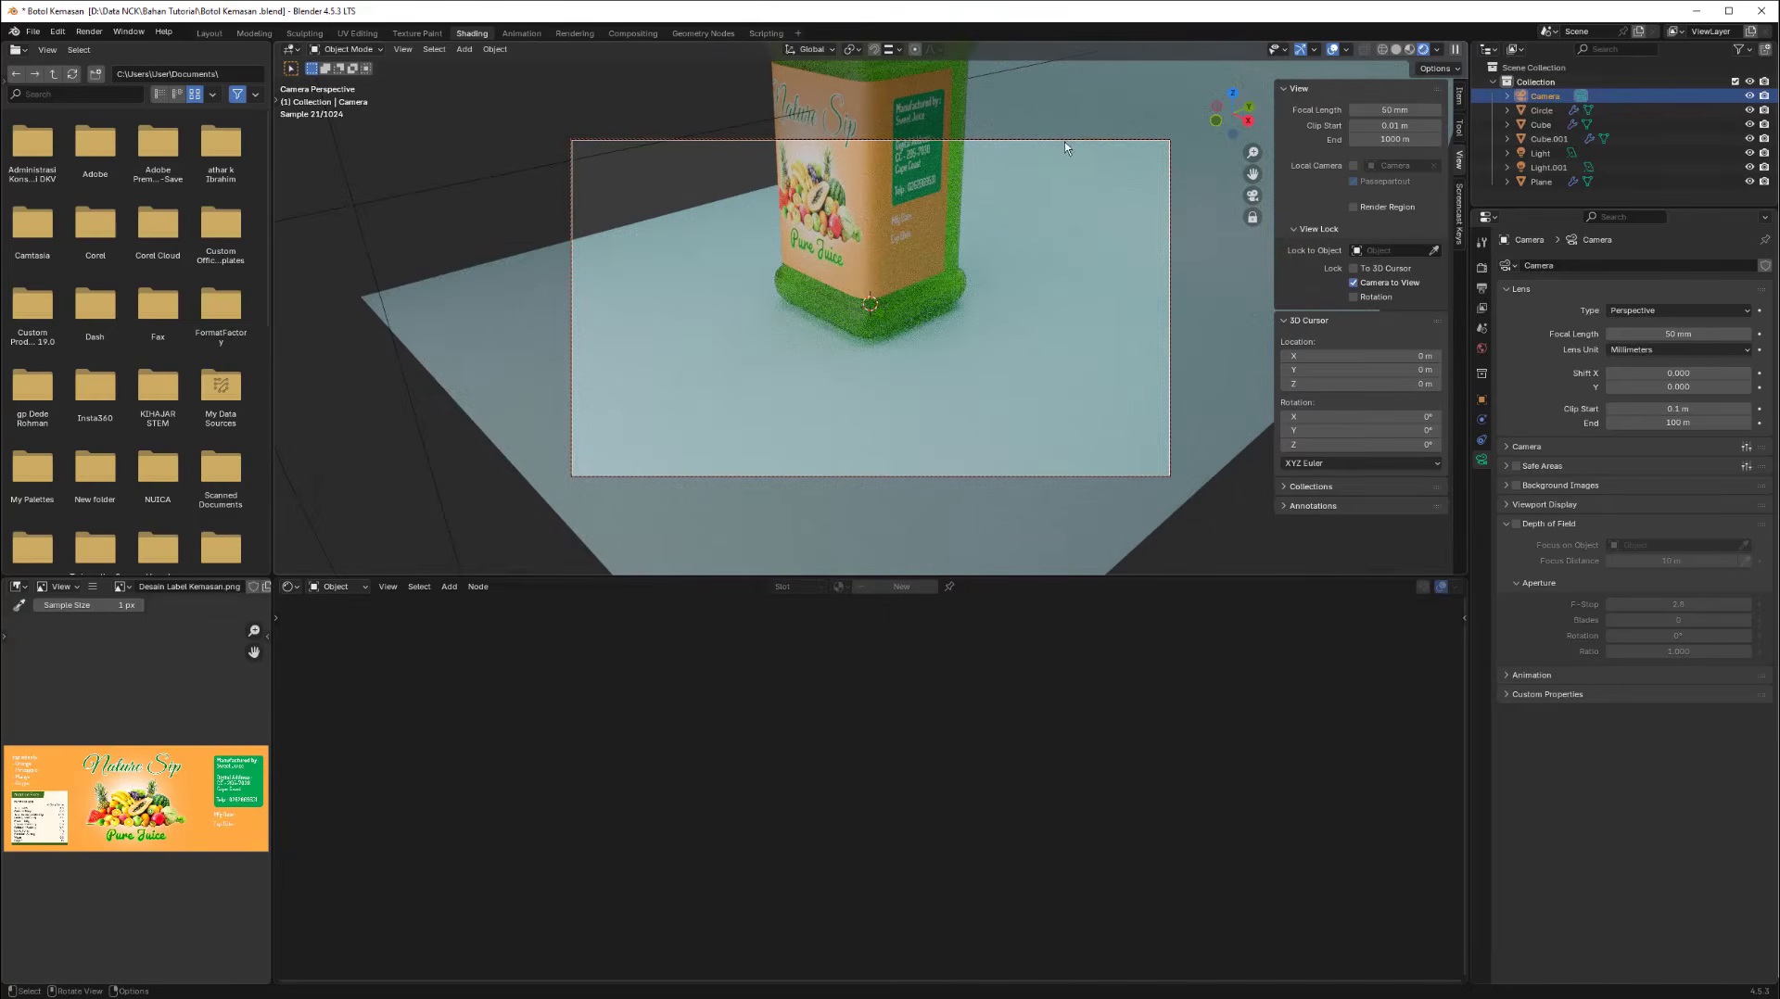
Set the render output's vertical resolution to 1920 px for a square frame.
click(1481, 268)
click(1481, 288)
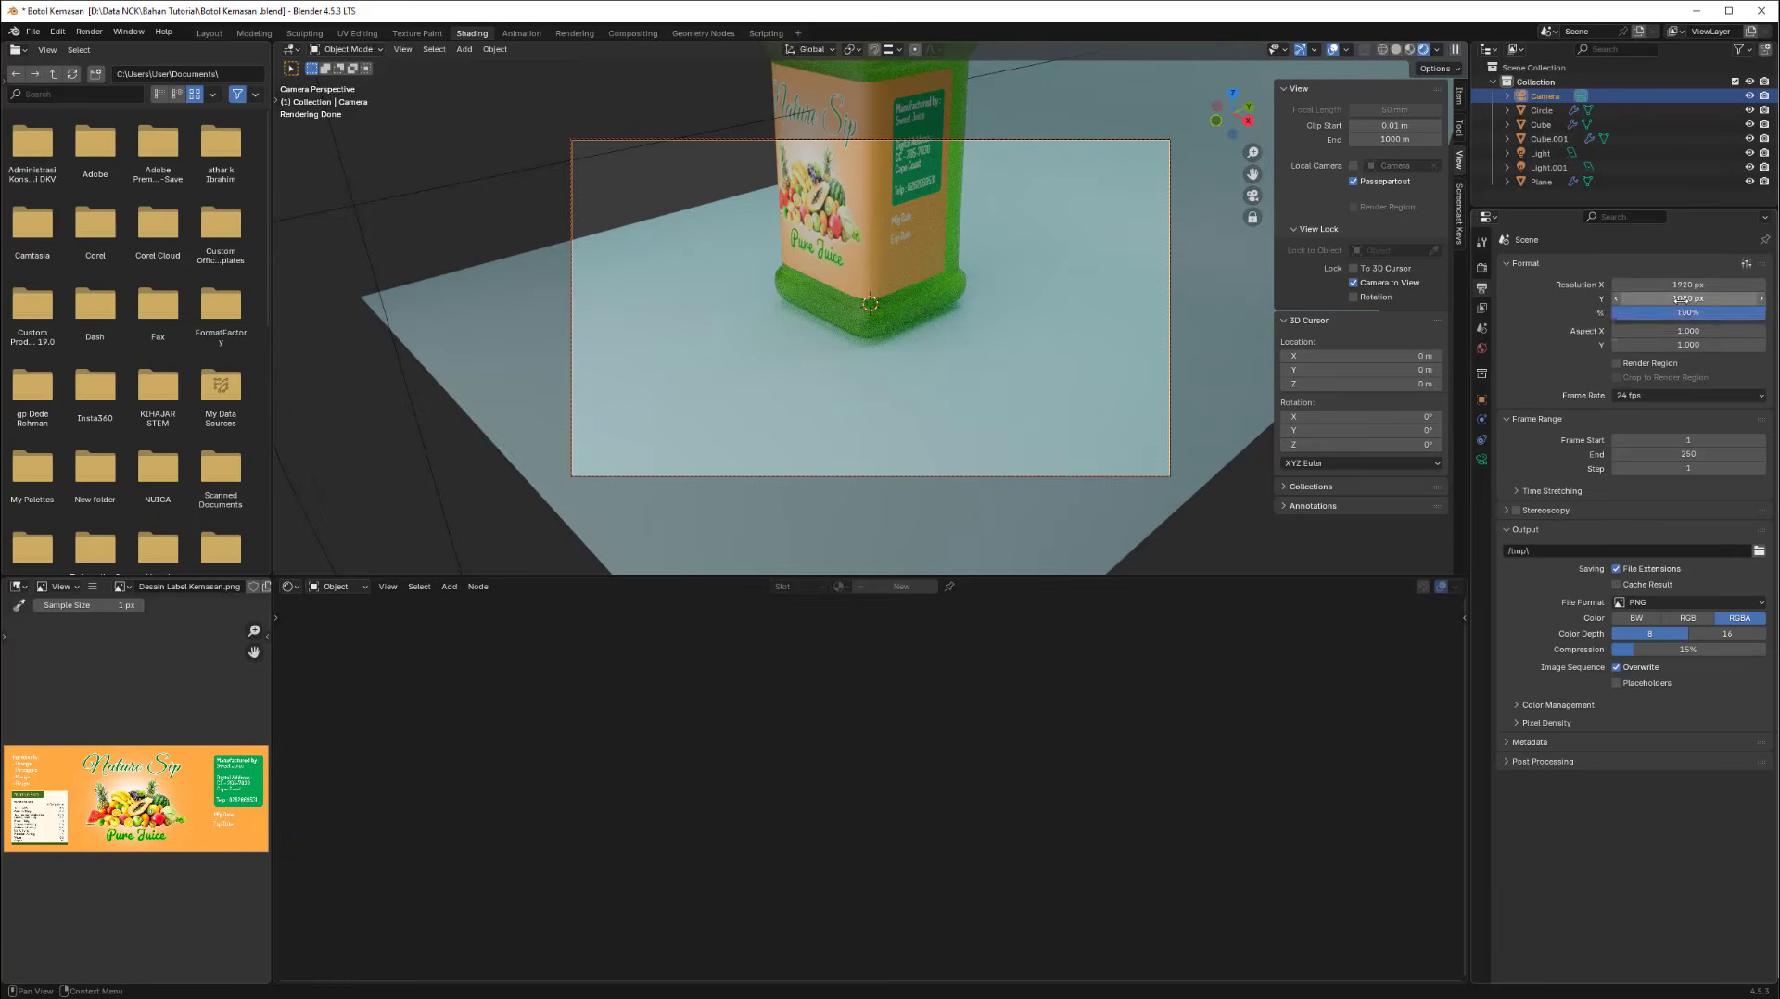
text(1920)
Reposition the locked camera so the whole bottle is framed from the front against the backdrop.
scroll(993, 358, down, 3)
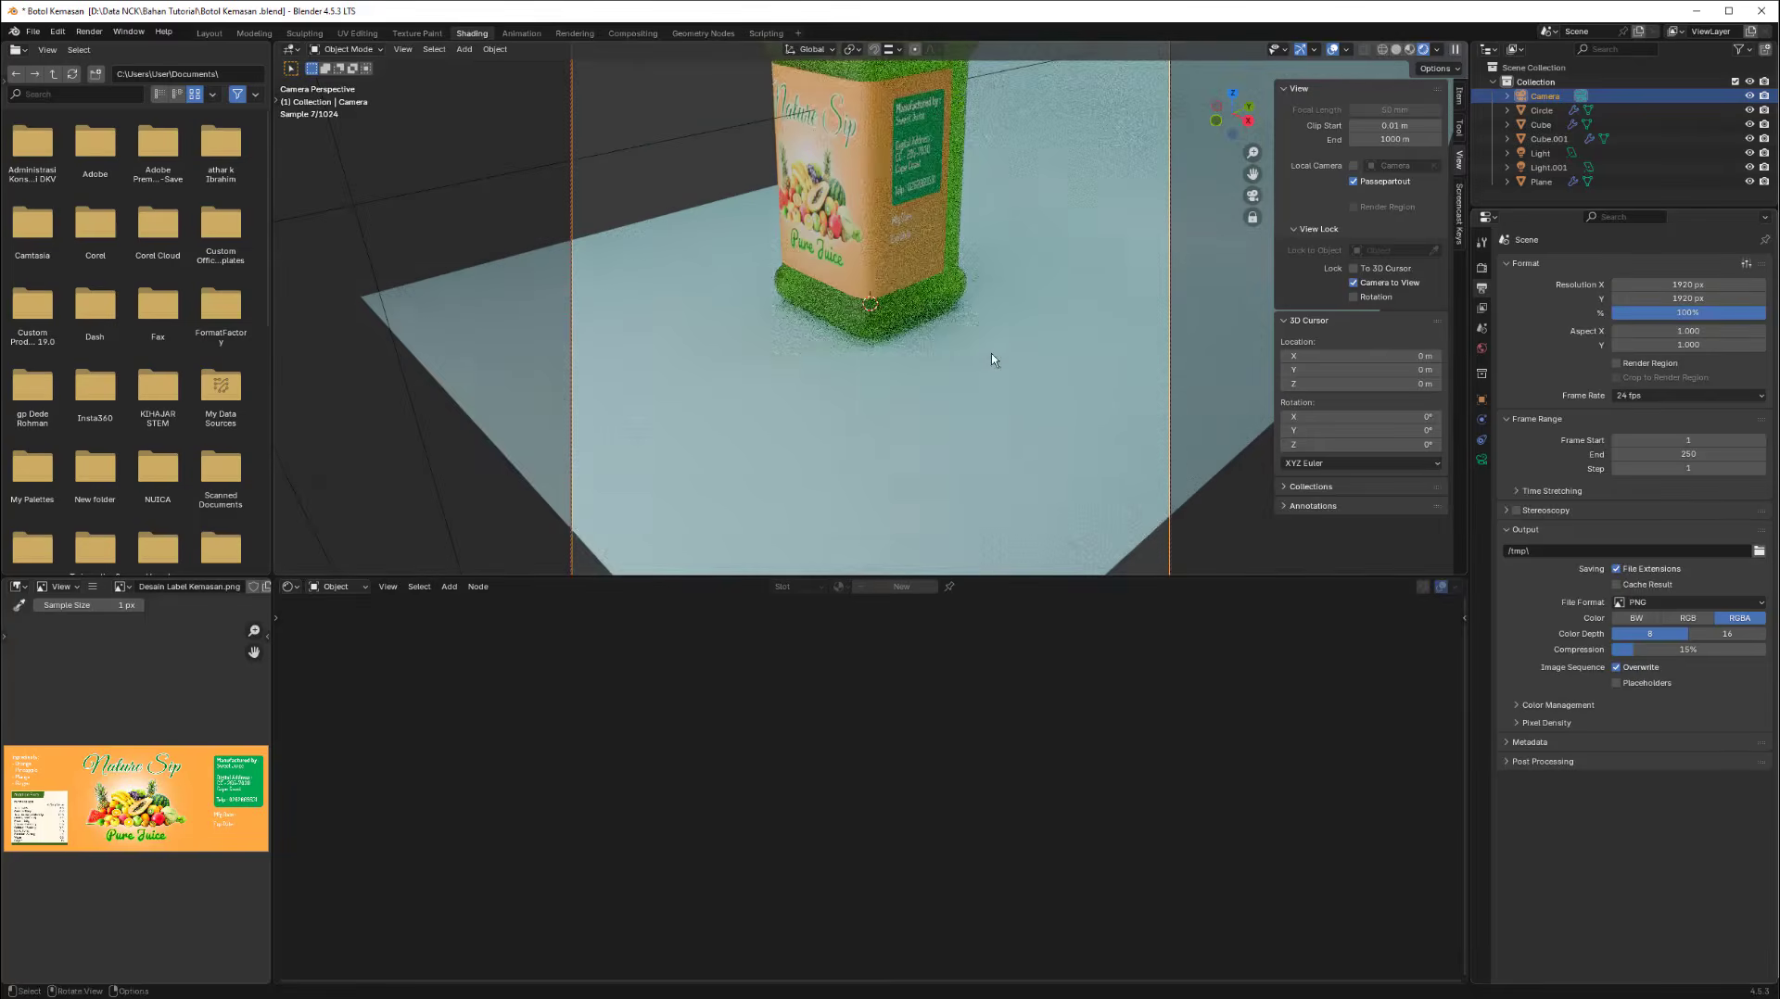
middle_drag(993, 358, 1010, 301)
middle_drag(1059, 291, 998, 373)
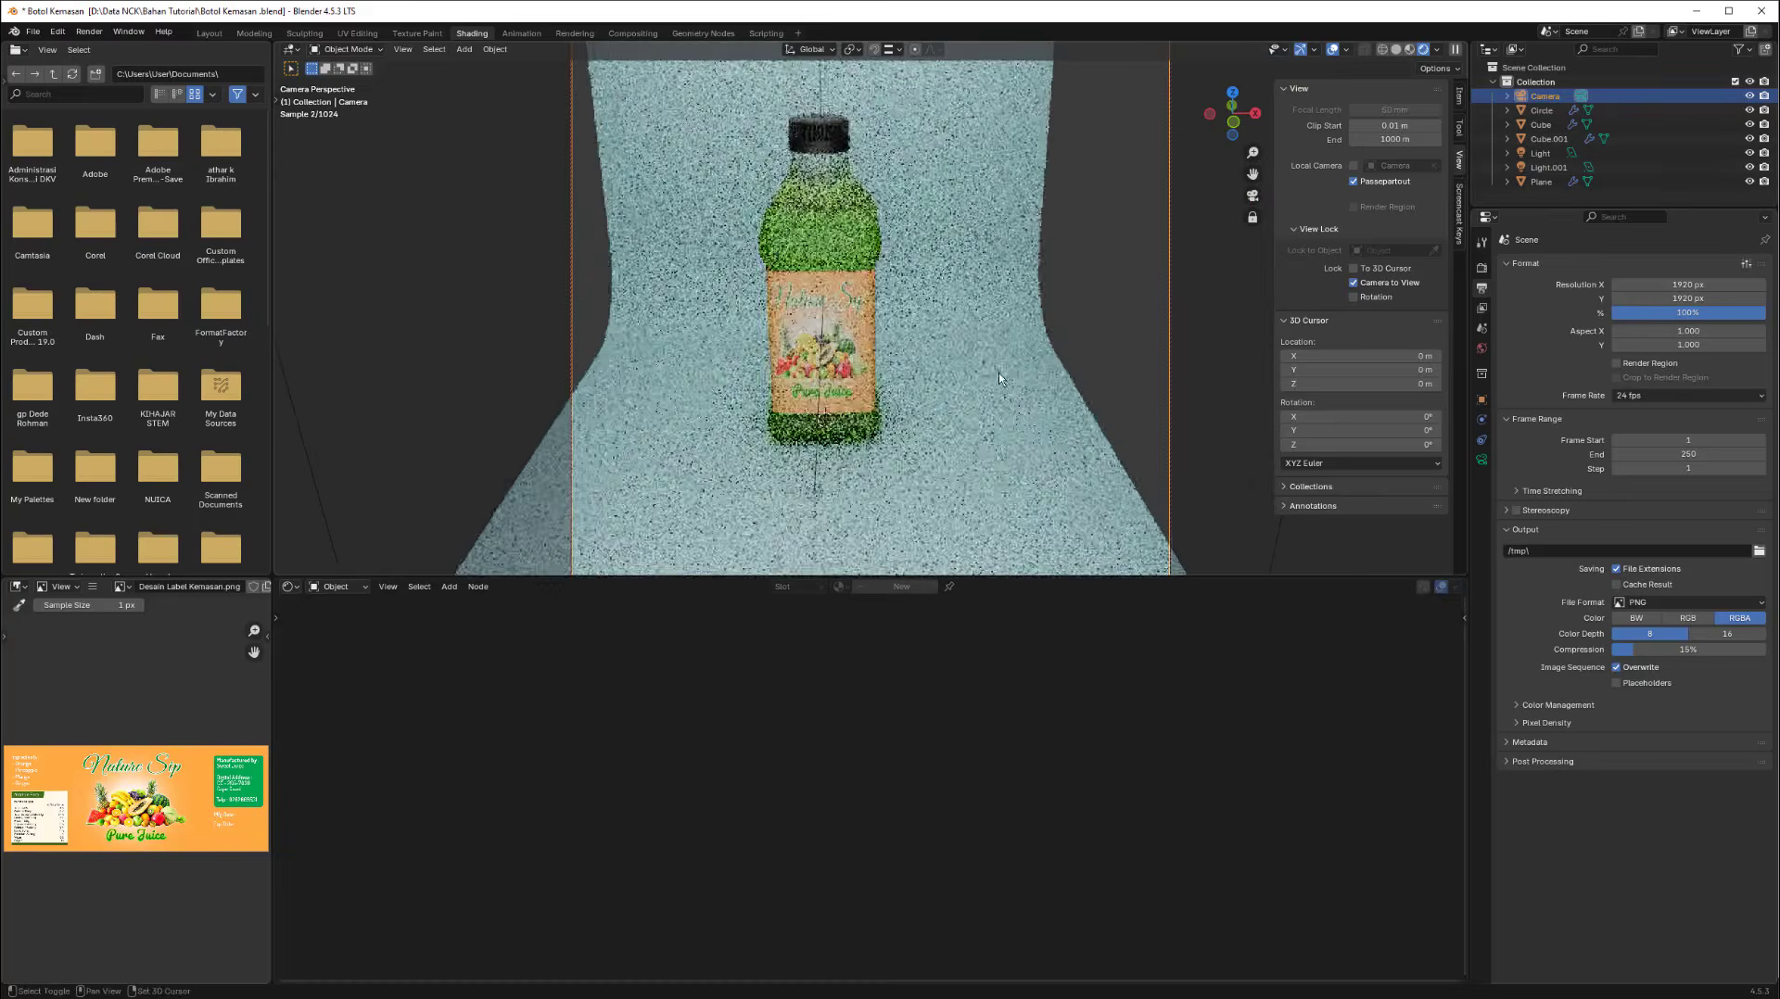
Switch to the Modeling workspace and view the scene through the camera.
click(254, 34)
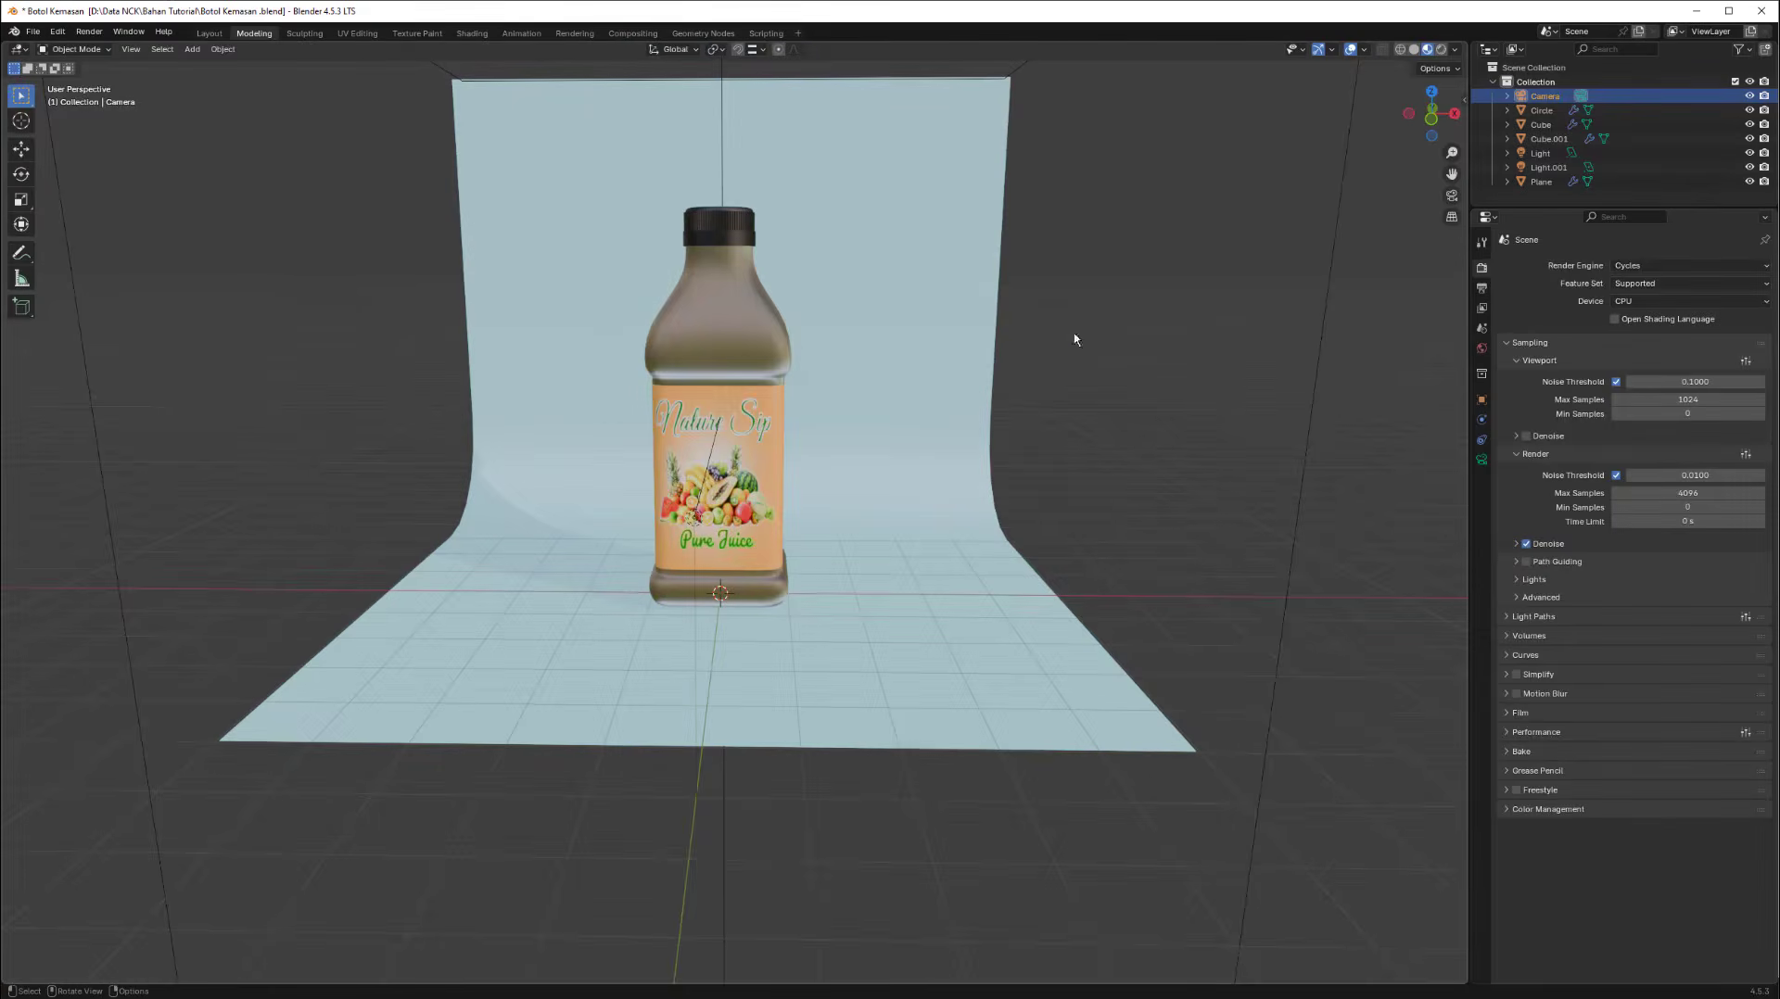
key(KP_0)
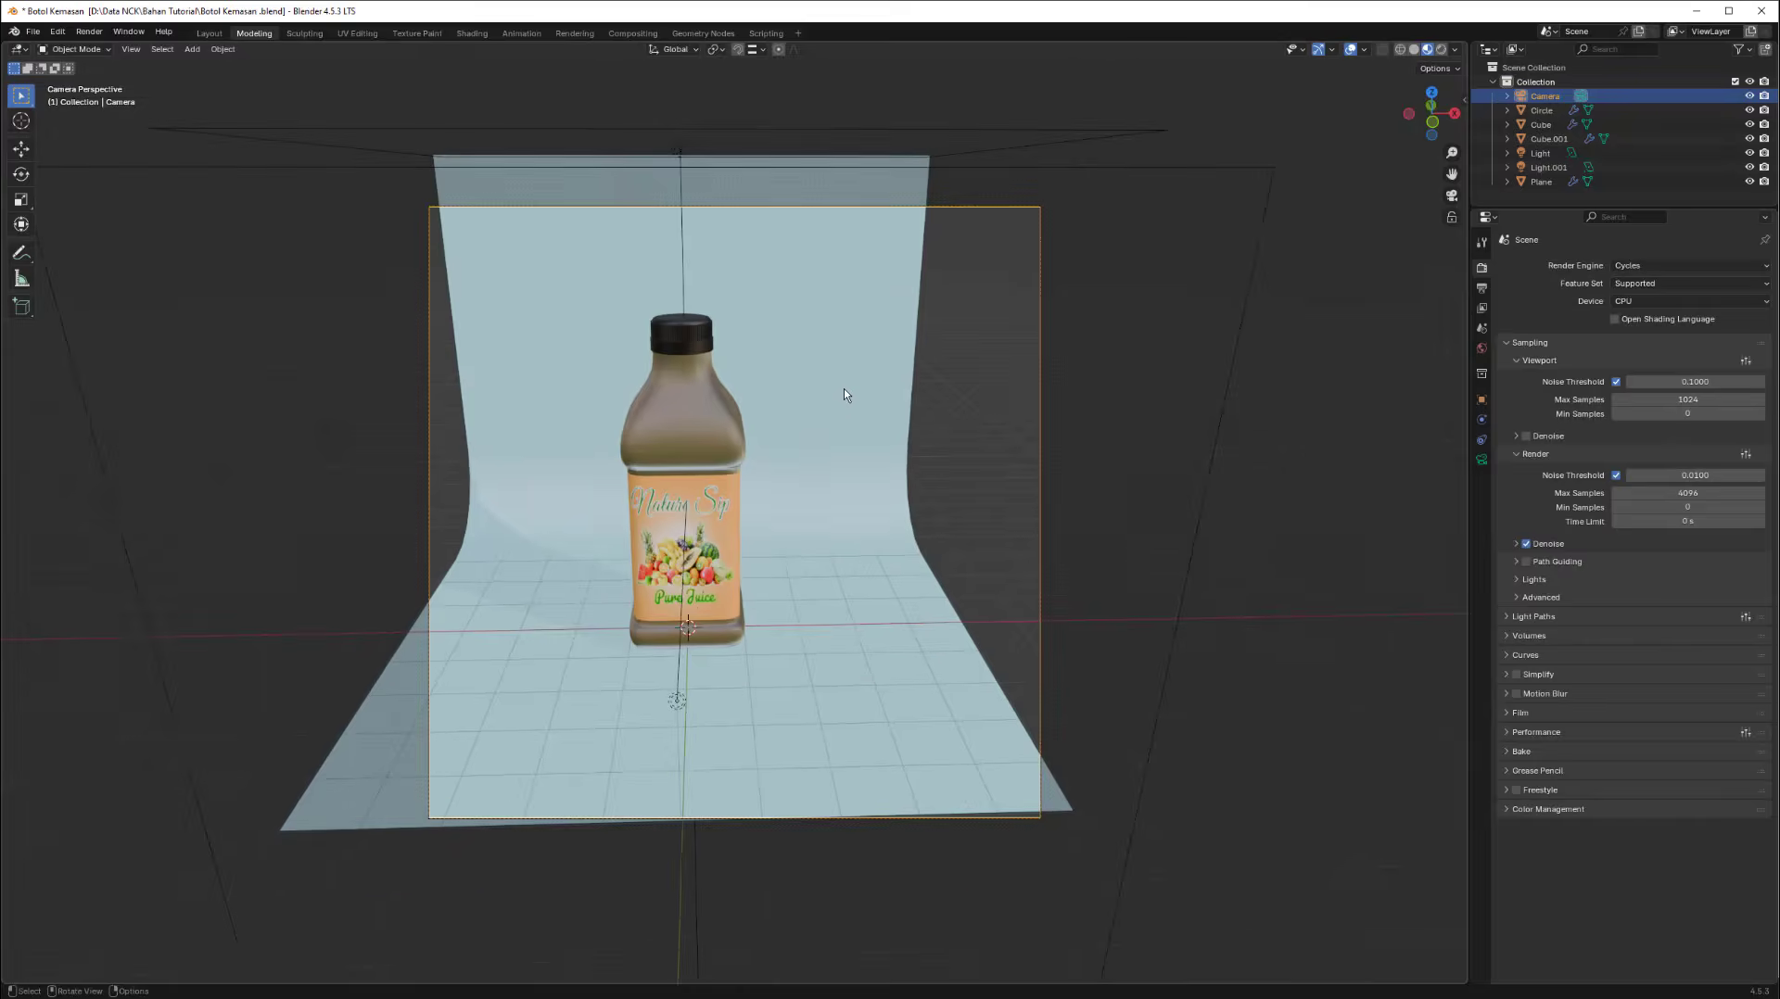
middle_drag(843, 388, 841, 383)
scroll(841, 383, down, 2)
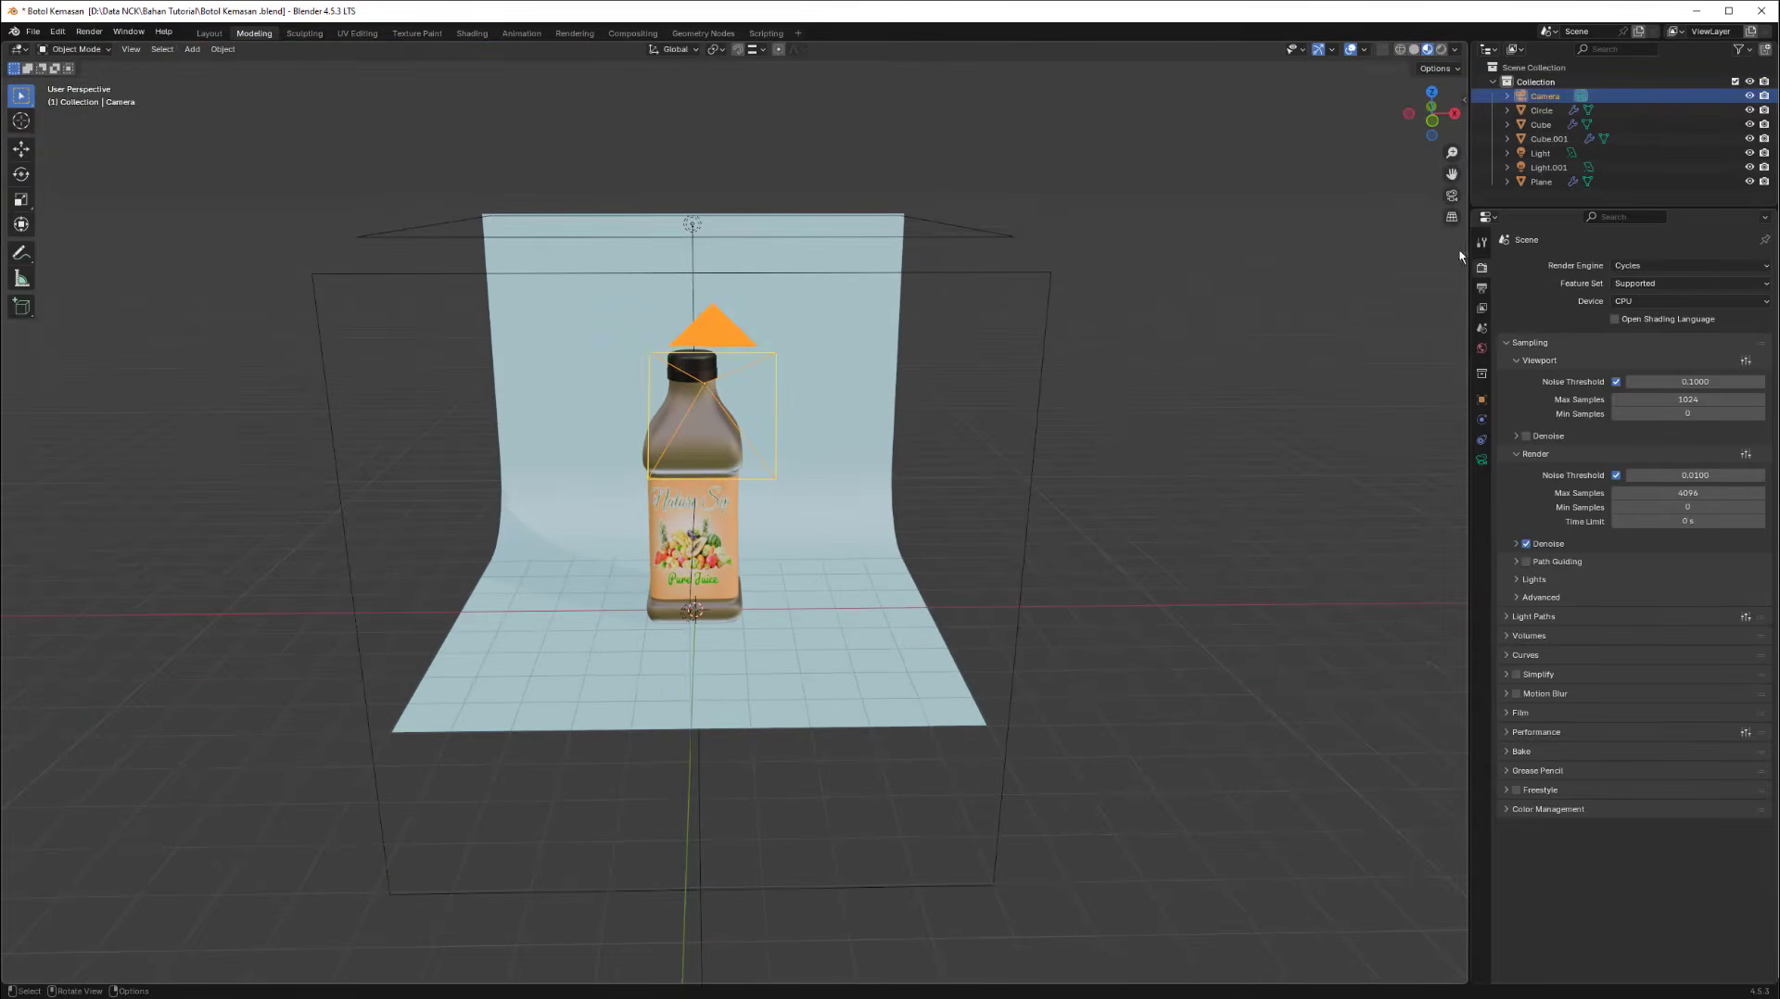
click(1452, 196)
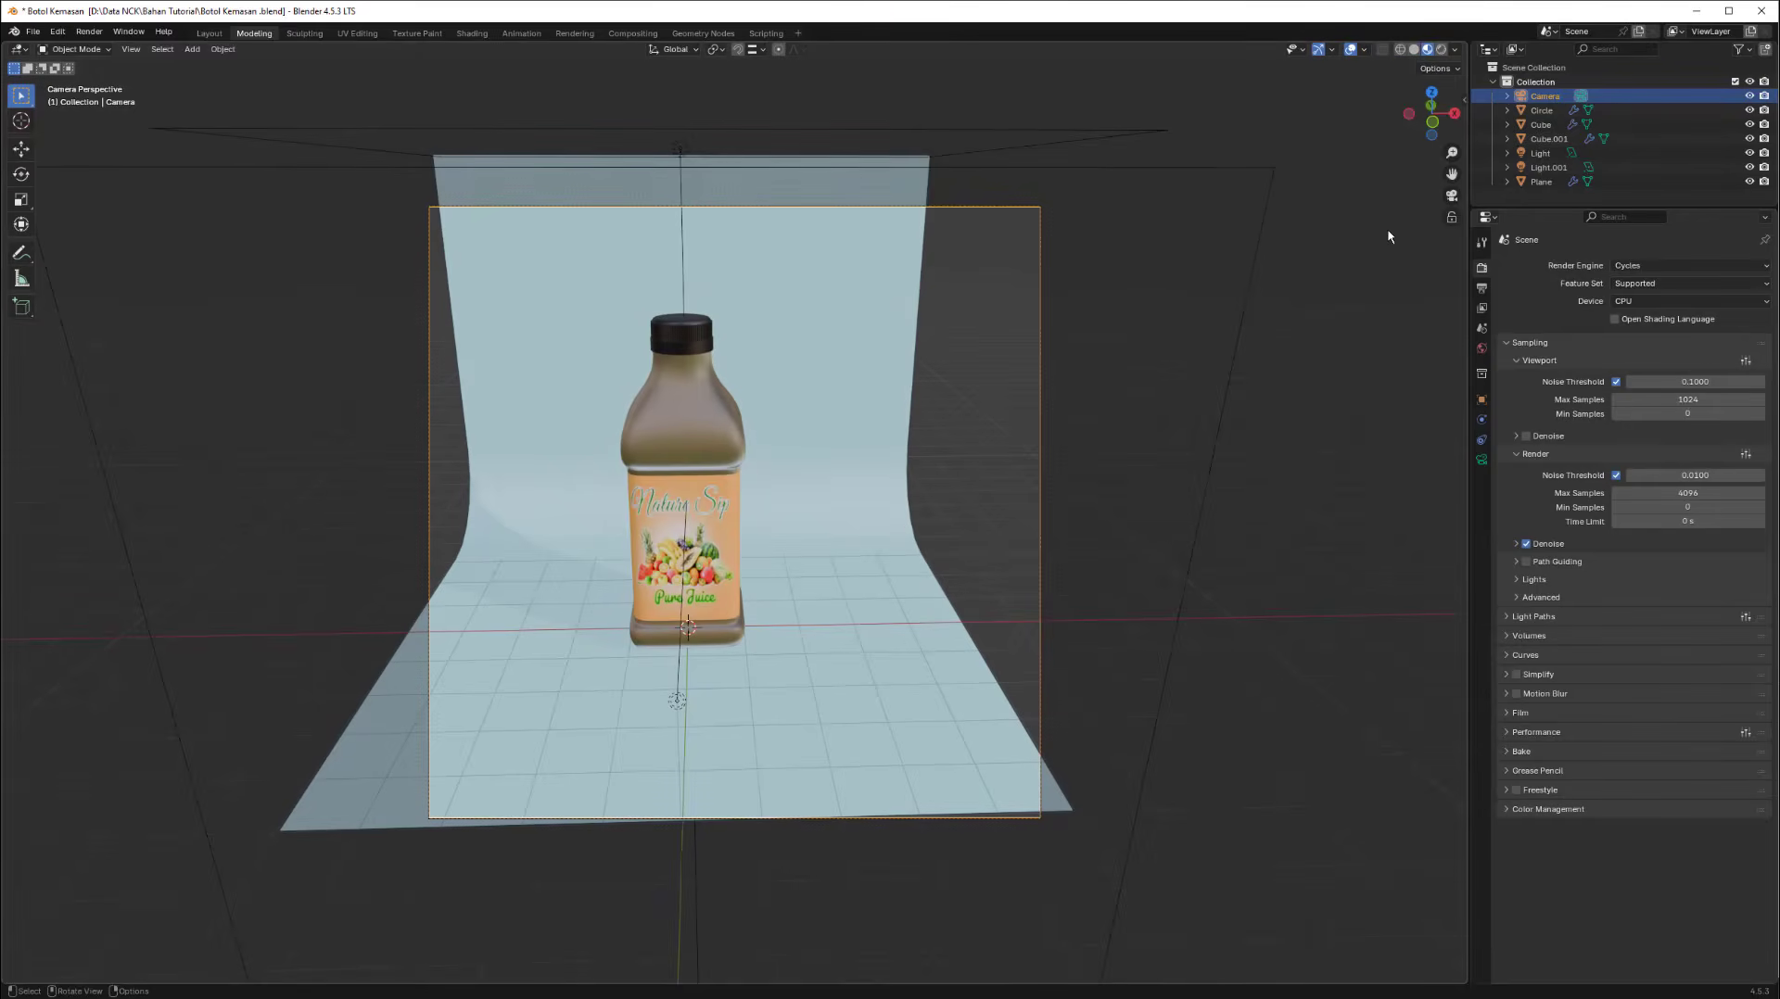
Enable Camera to View in this viewport and reframe the camera closer and lower, facing the bottle's front label.
key(n)
click(1459, 161)
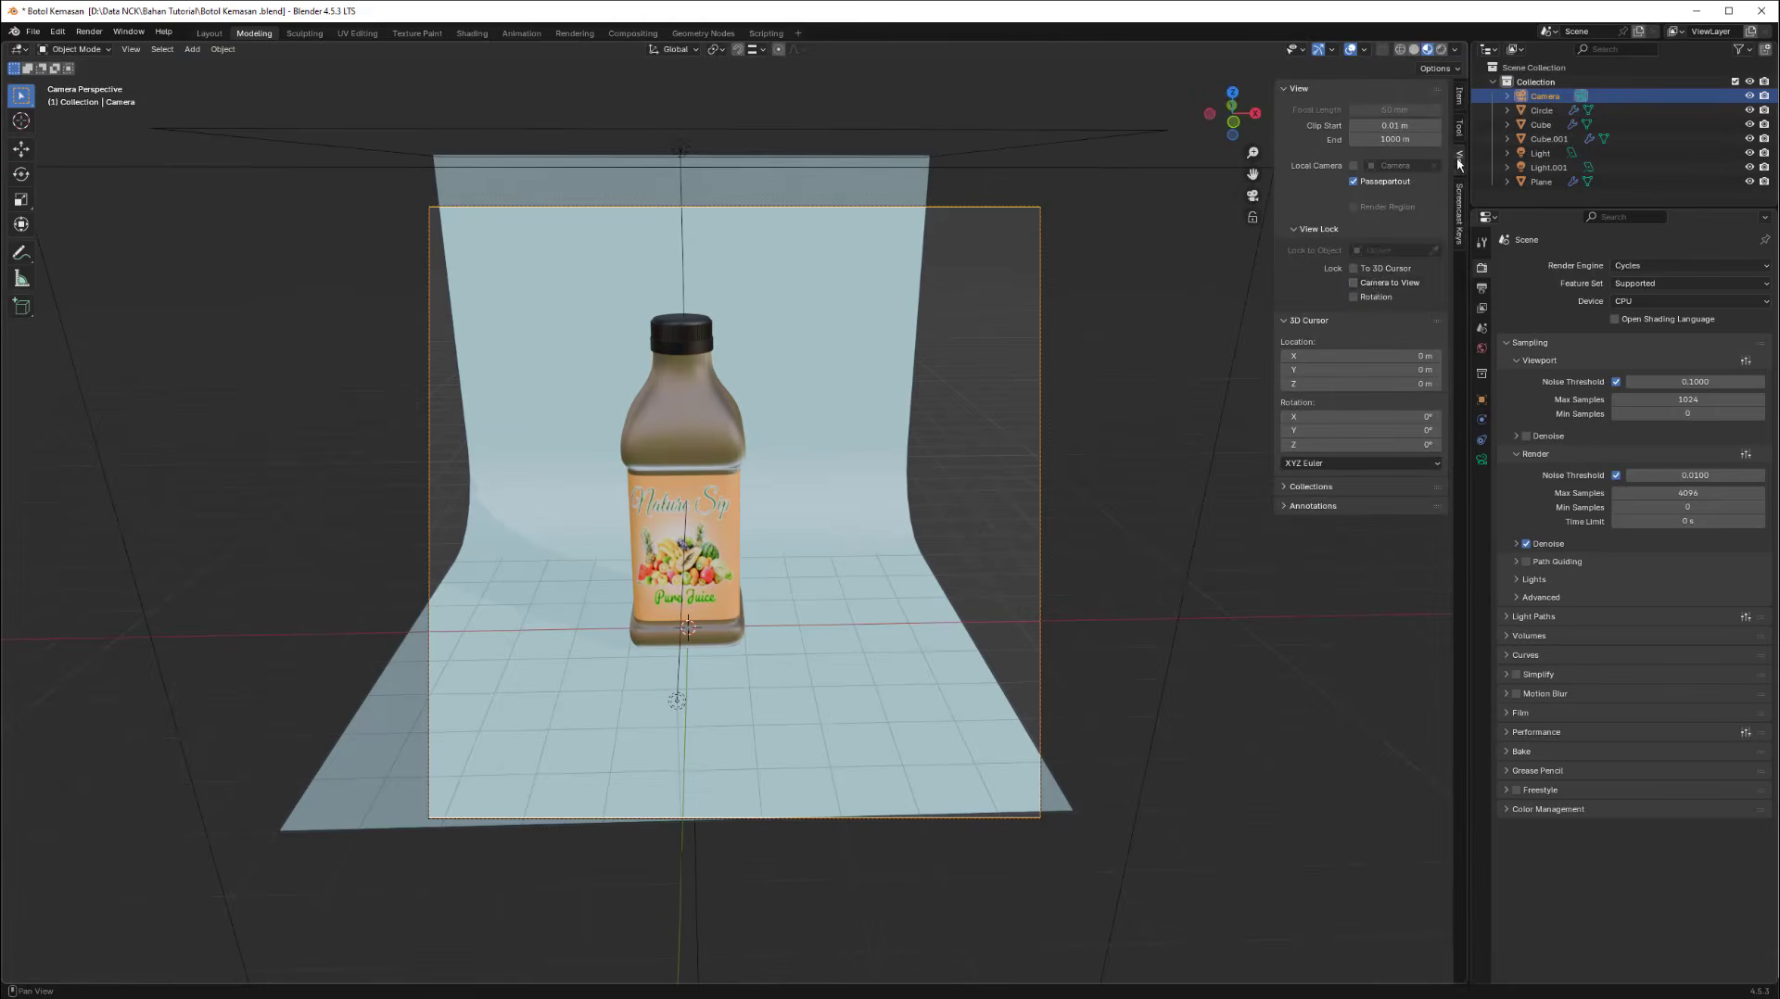
click(1353, 283)
middle_drag(833, 348, 818, 398)
scroll(823, 403, up, 3)
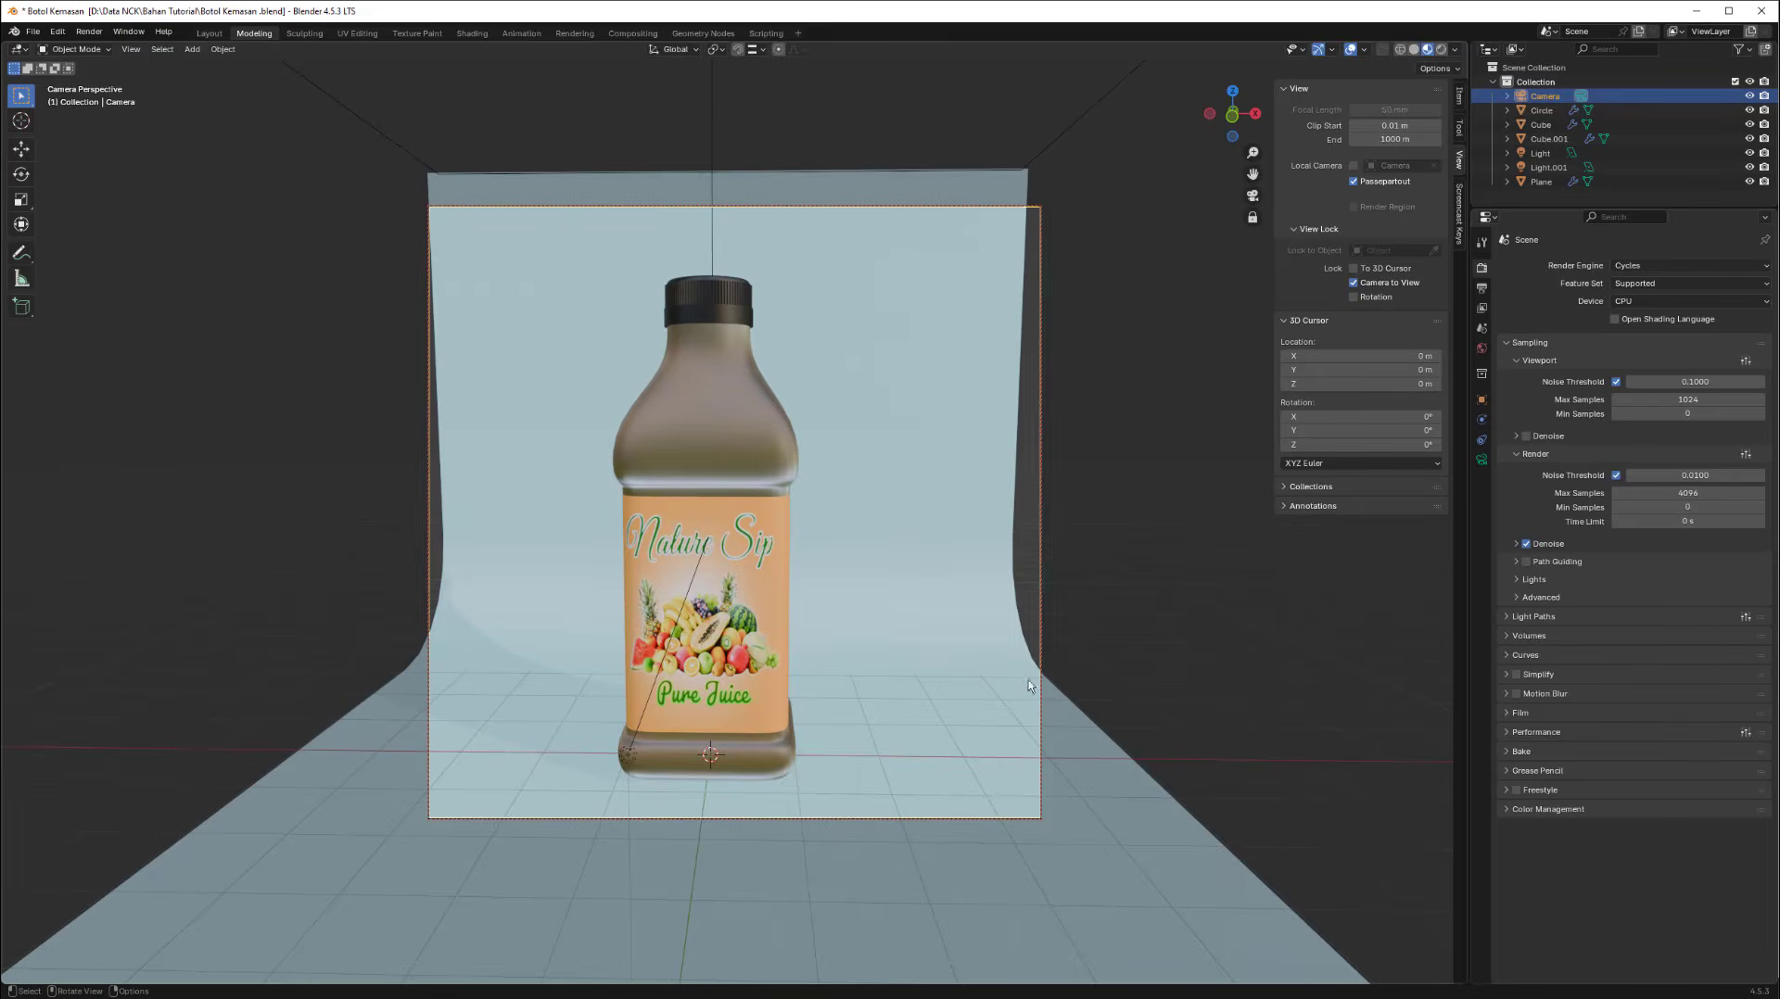
Scale the backdrop plane wider along the X axis so that it extends past both sides of the camera frame.
click(1081, 735)
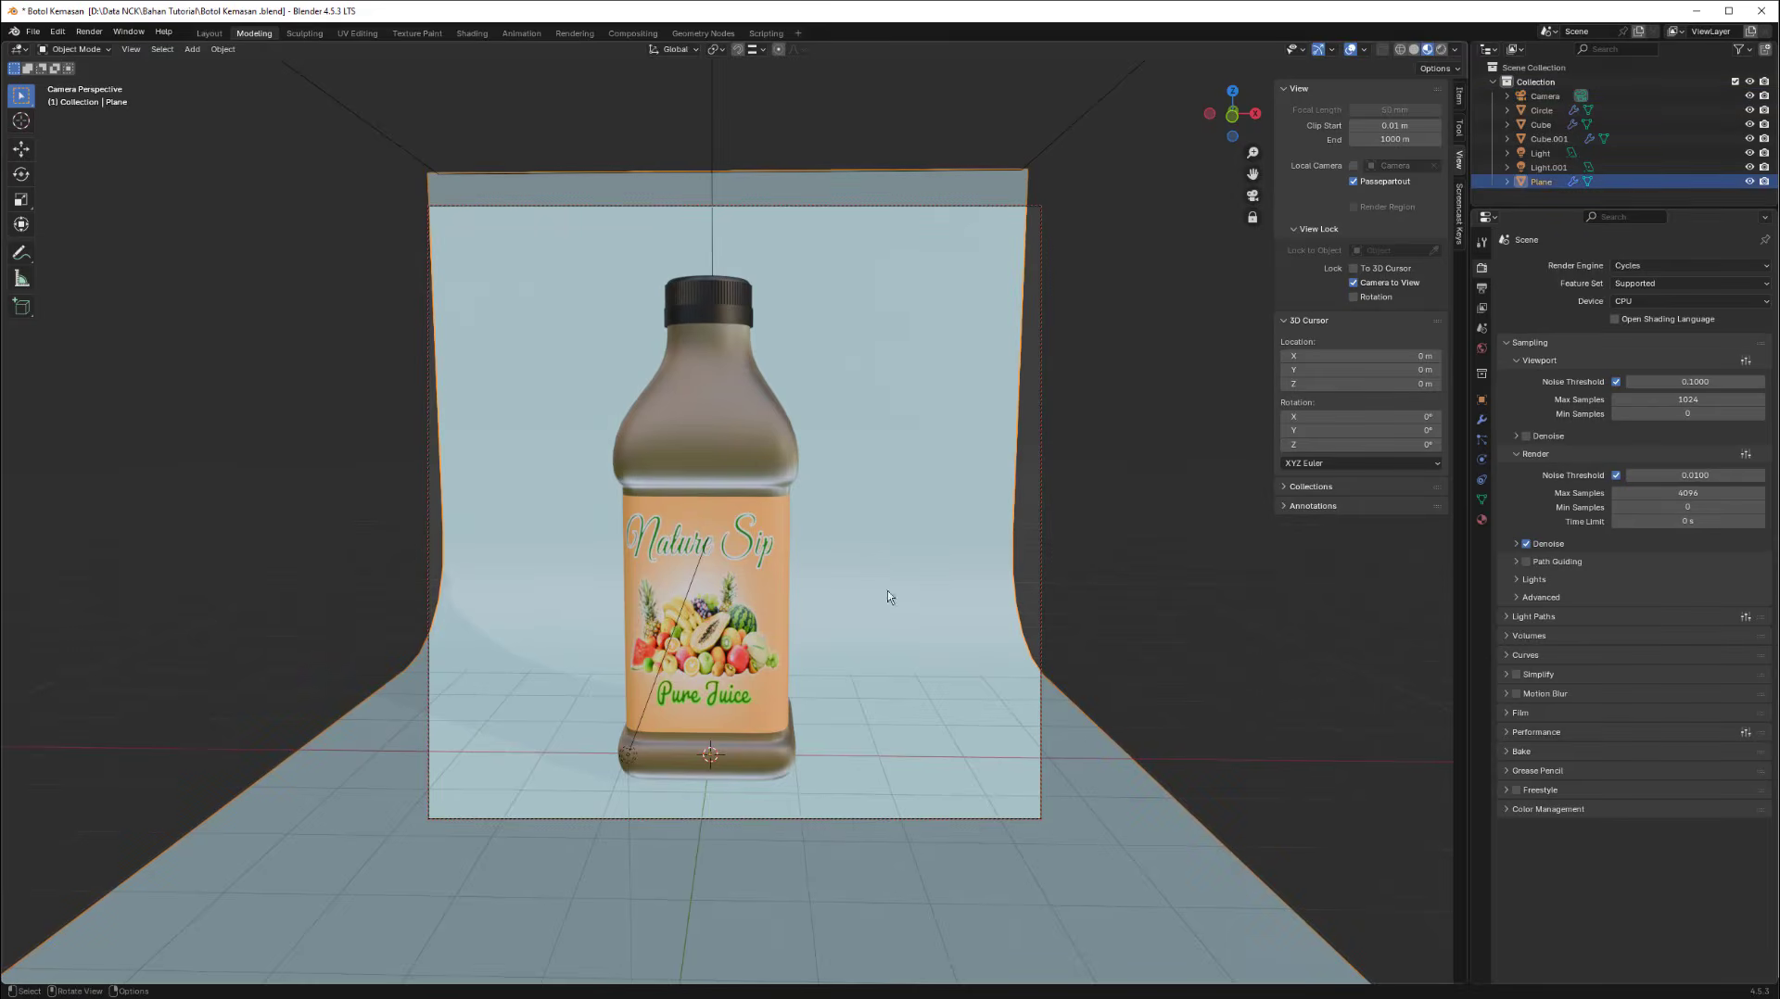
key(s)
key(x)
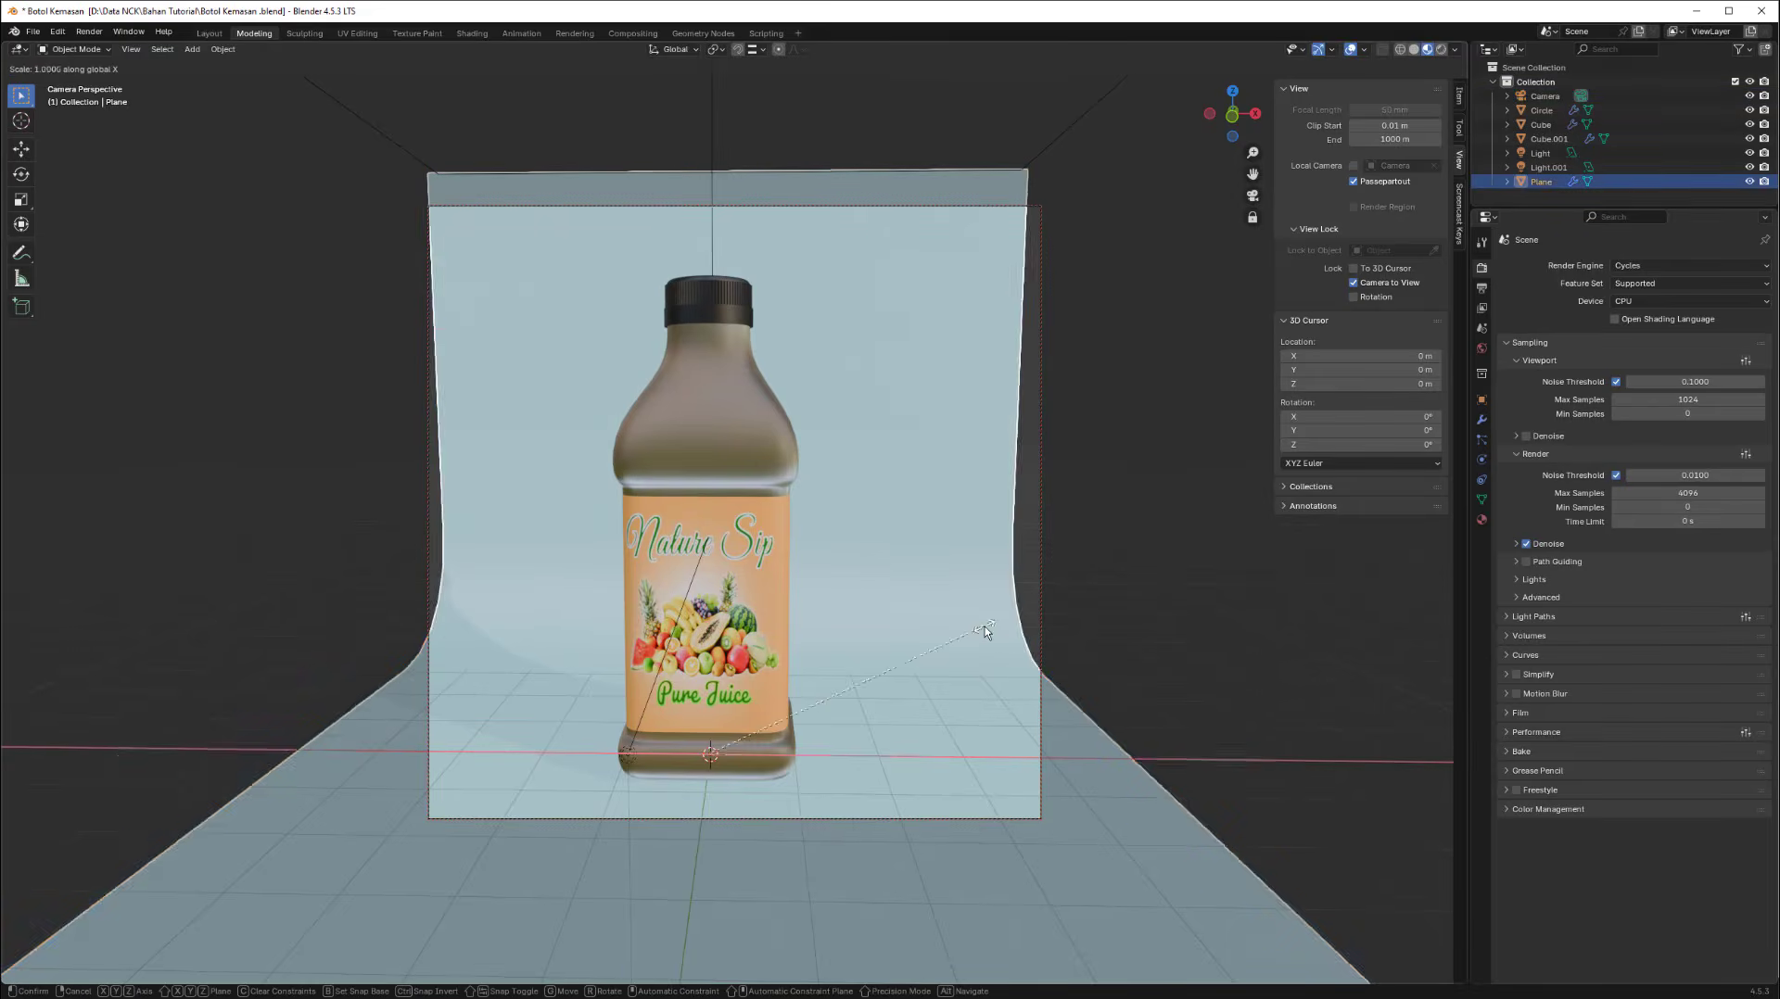
click(1200, 627)
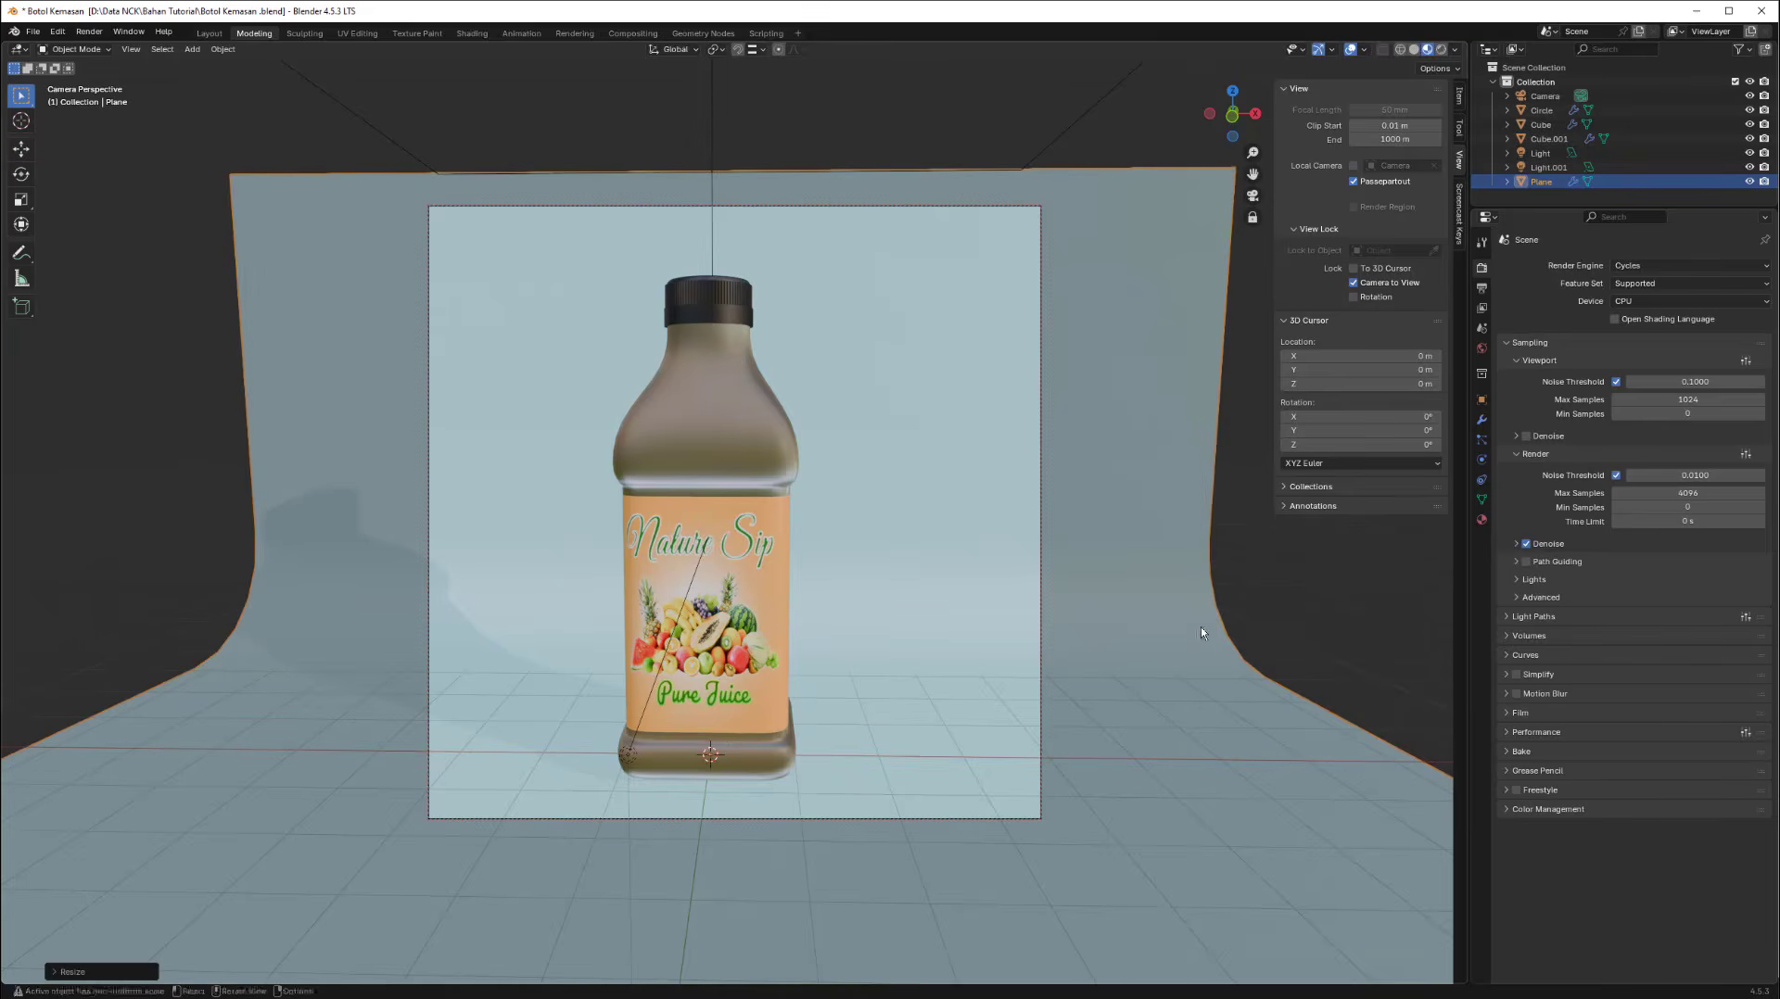
Preview the scene with rendered shading and adjust the camera so the bottle sits centred and slightly larger in the square frame.
click(1441, 50)
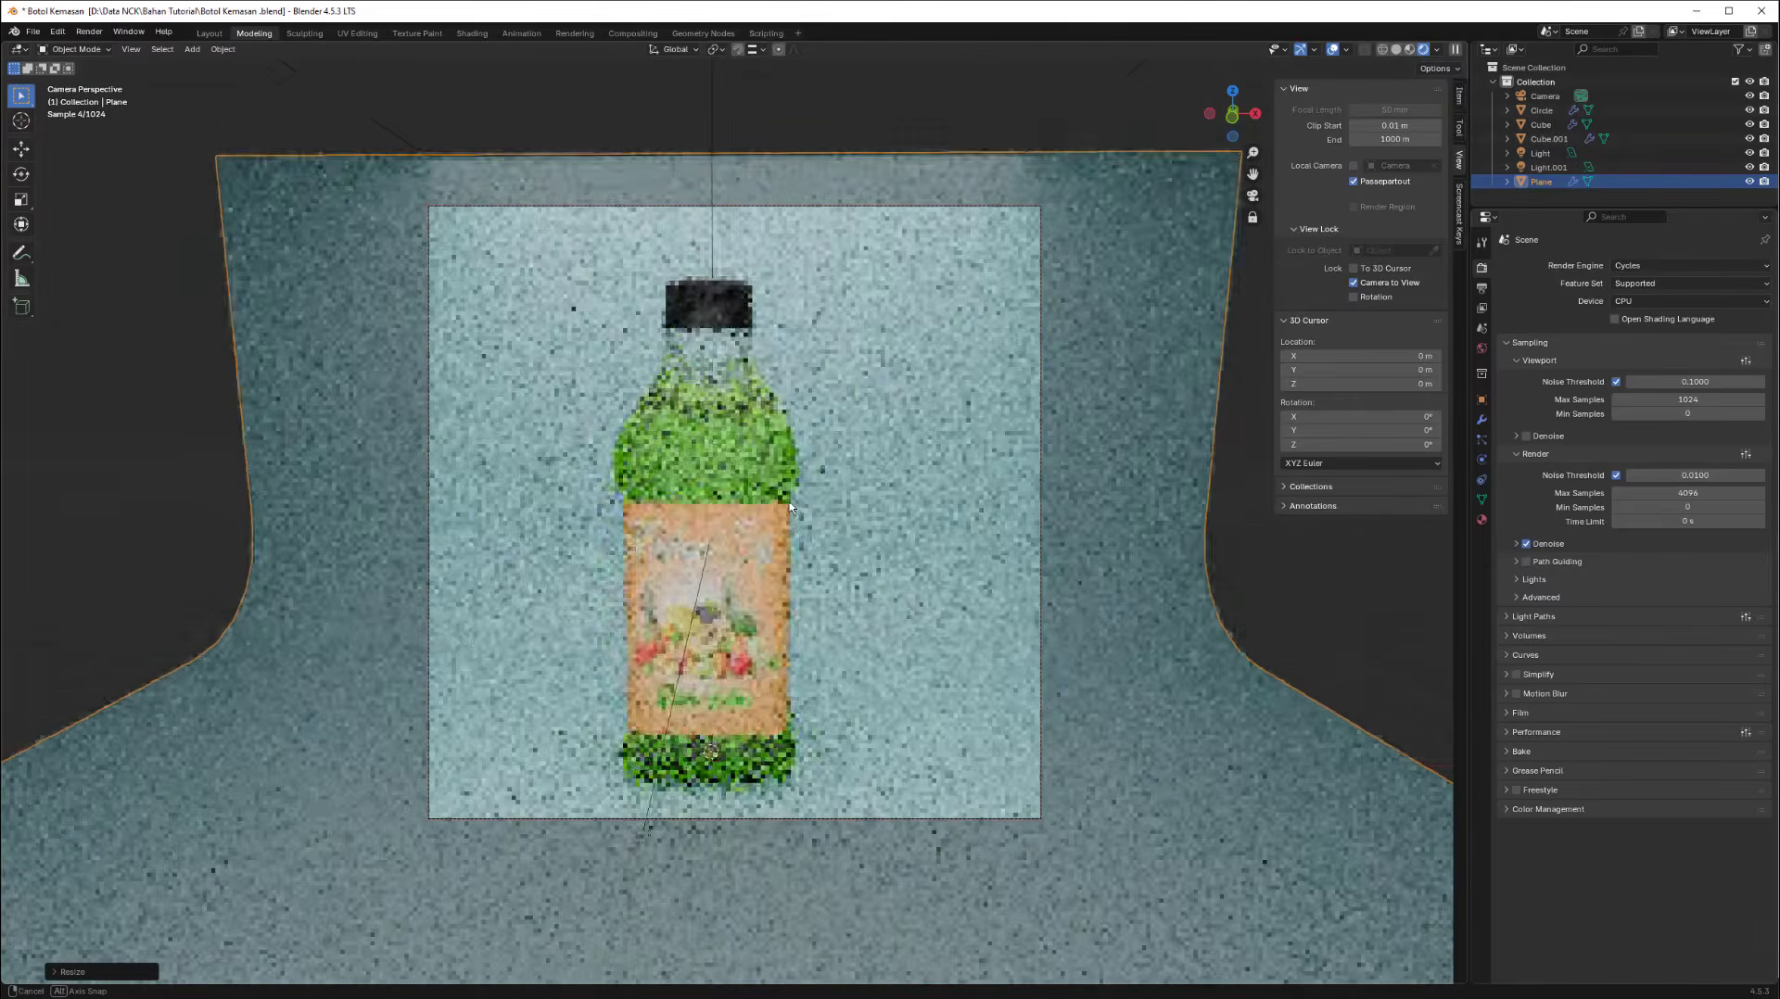
key(ctrl+z)
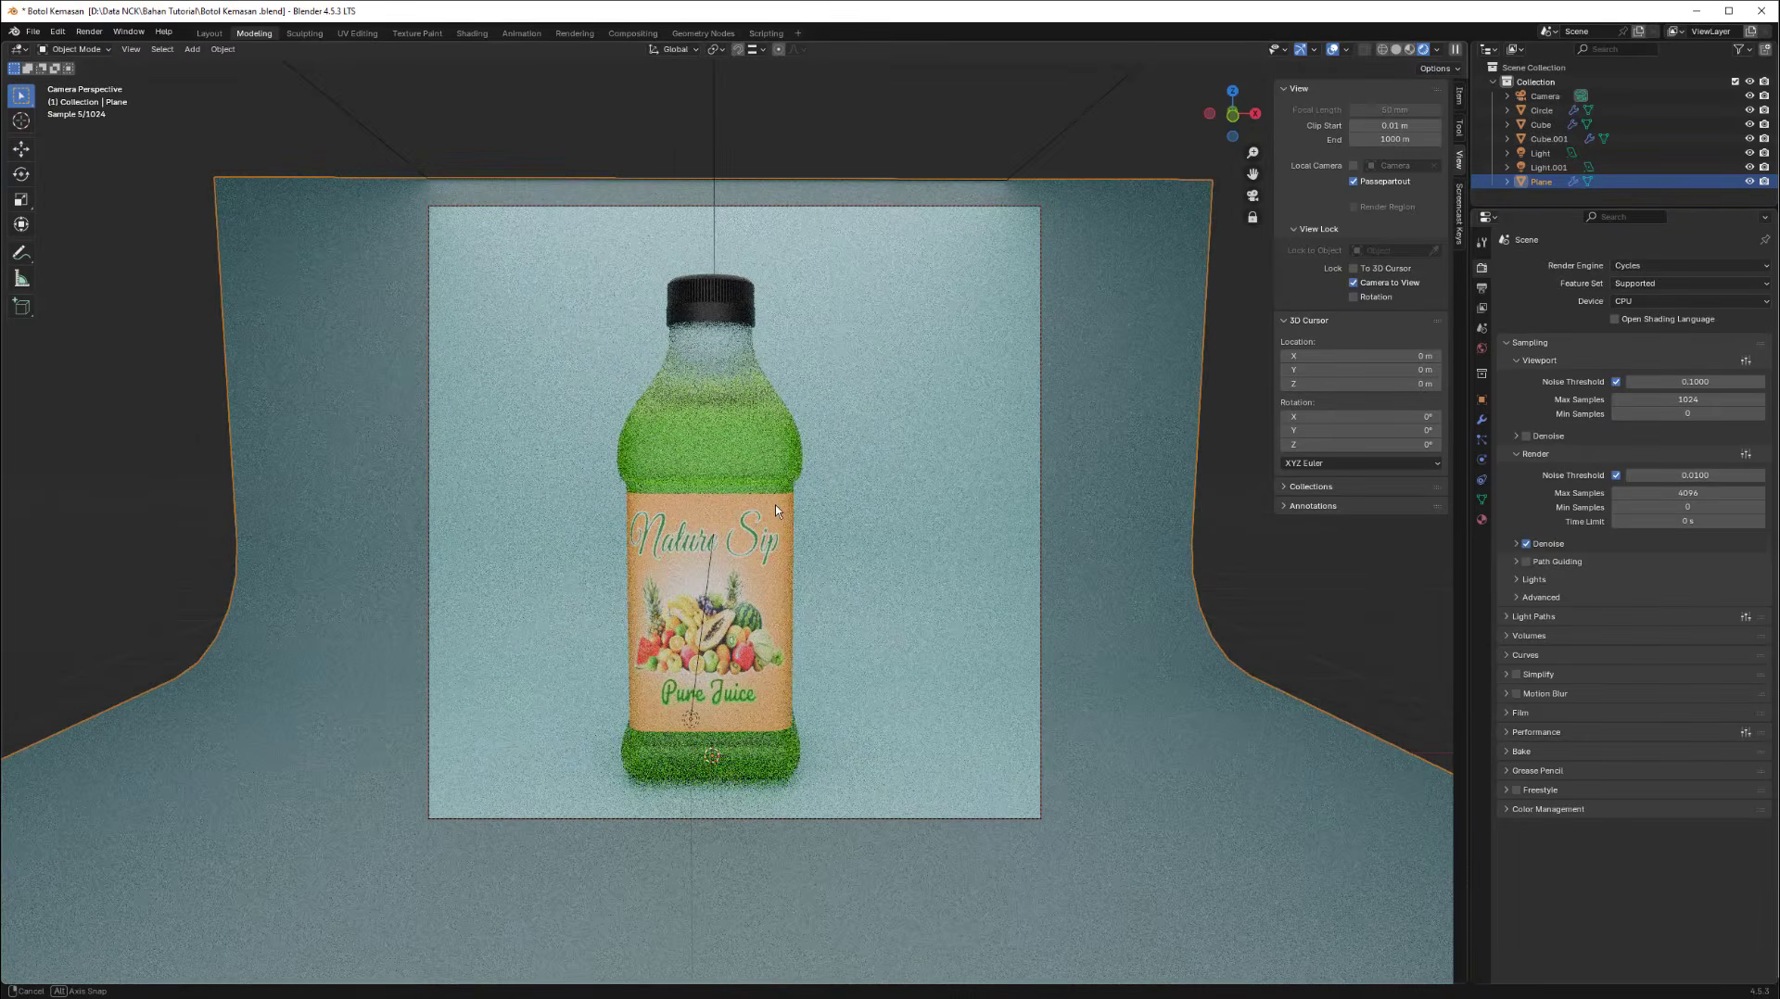
scroll(776, 510, up, 1)
scroll(766, 530, down, 1)
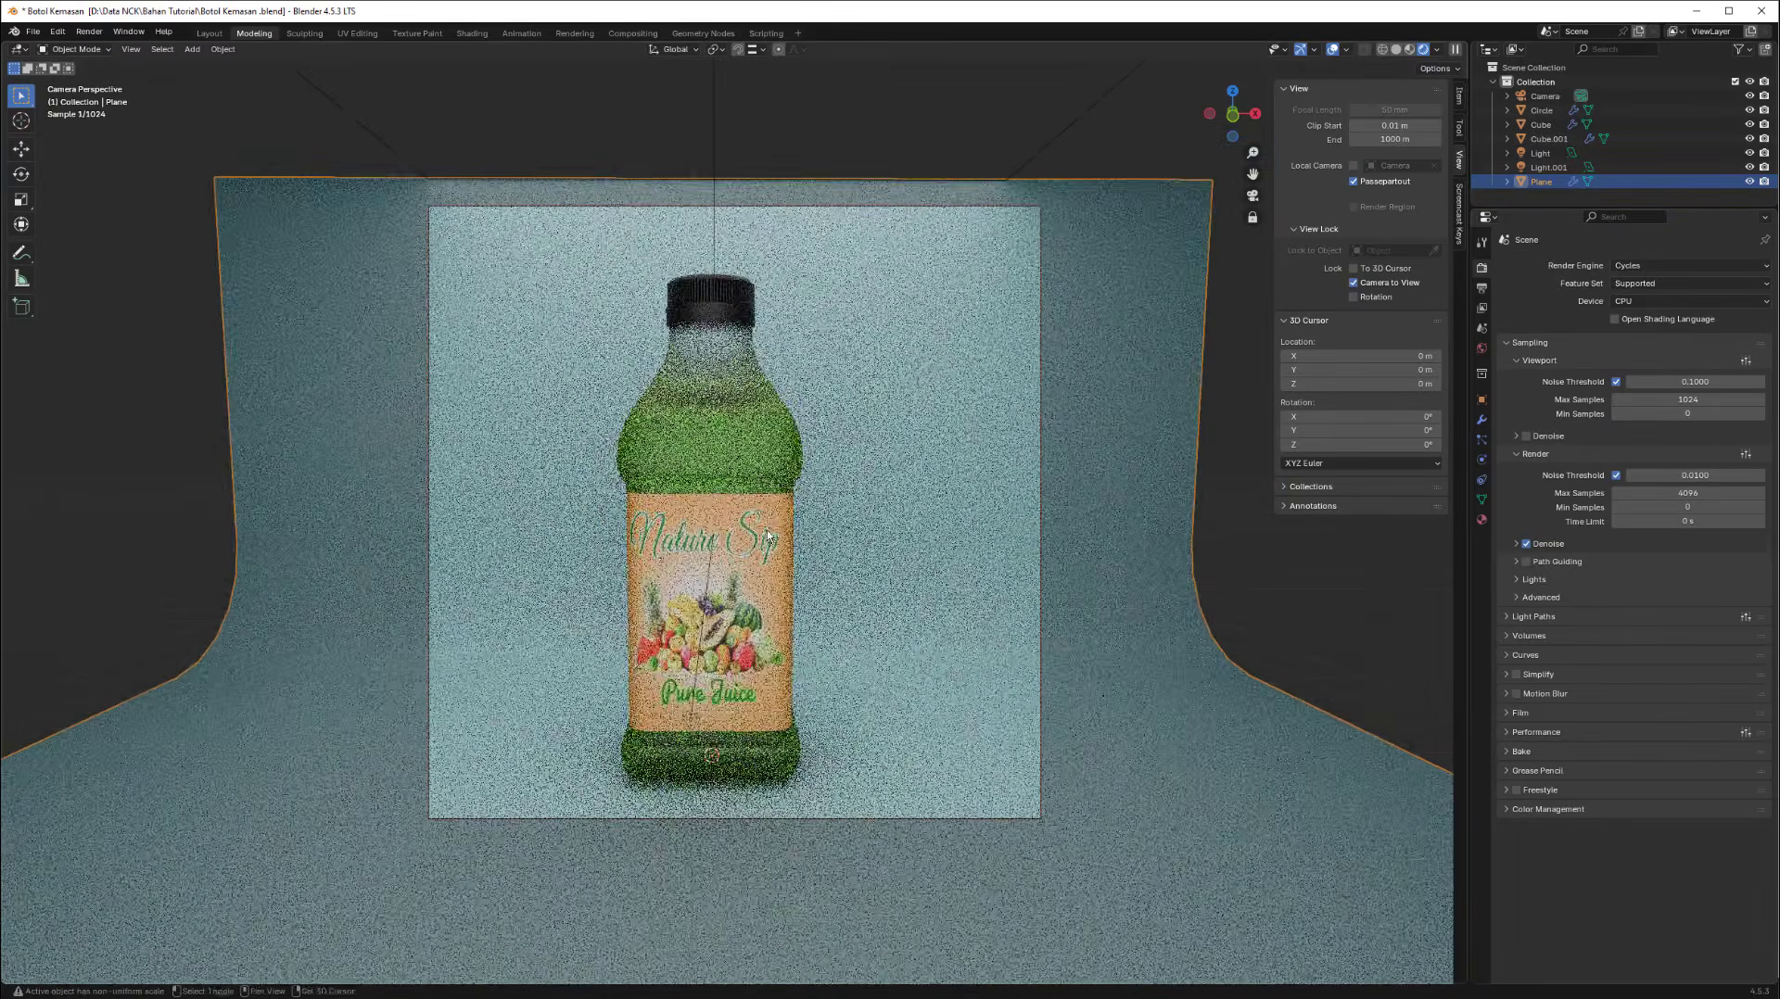
mouse_move(765, 535)
shift+middle_down()
mouse_move(775, 489)
mouse_move(776, 504)
shift+middle_up()
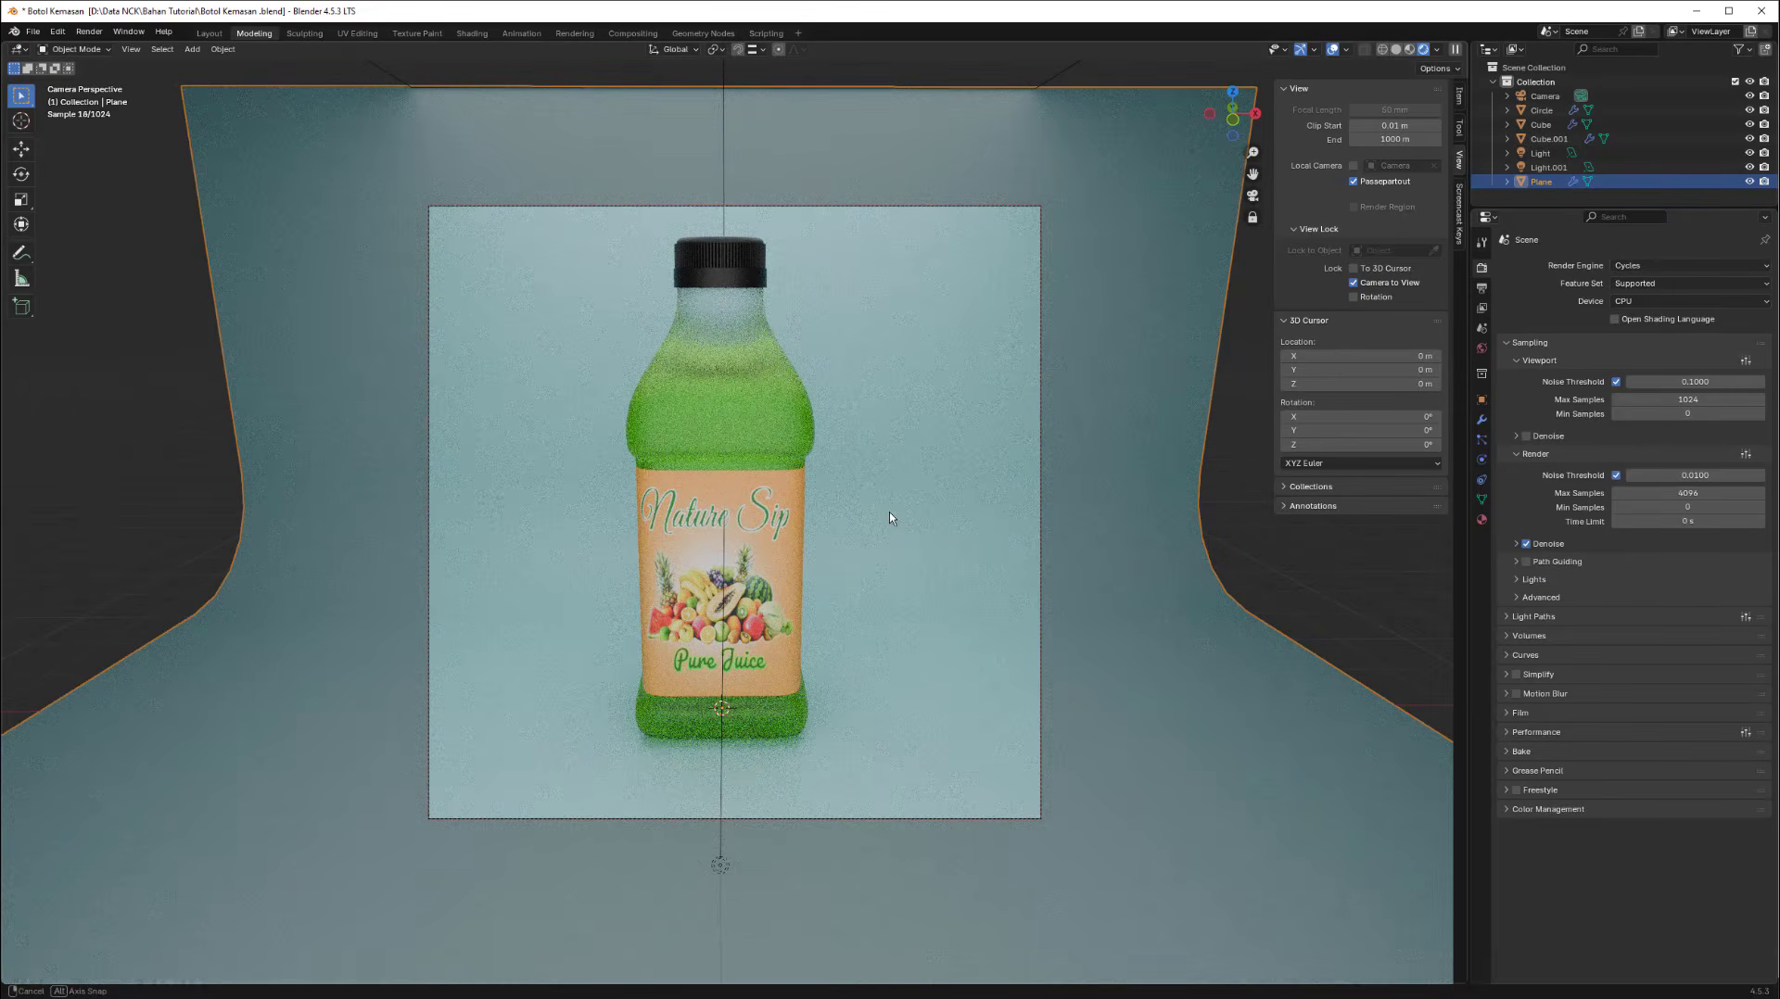
middle_drag(890, 512, 890, 519)
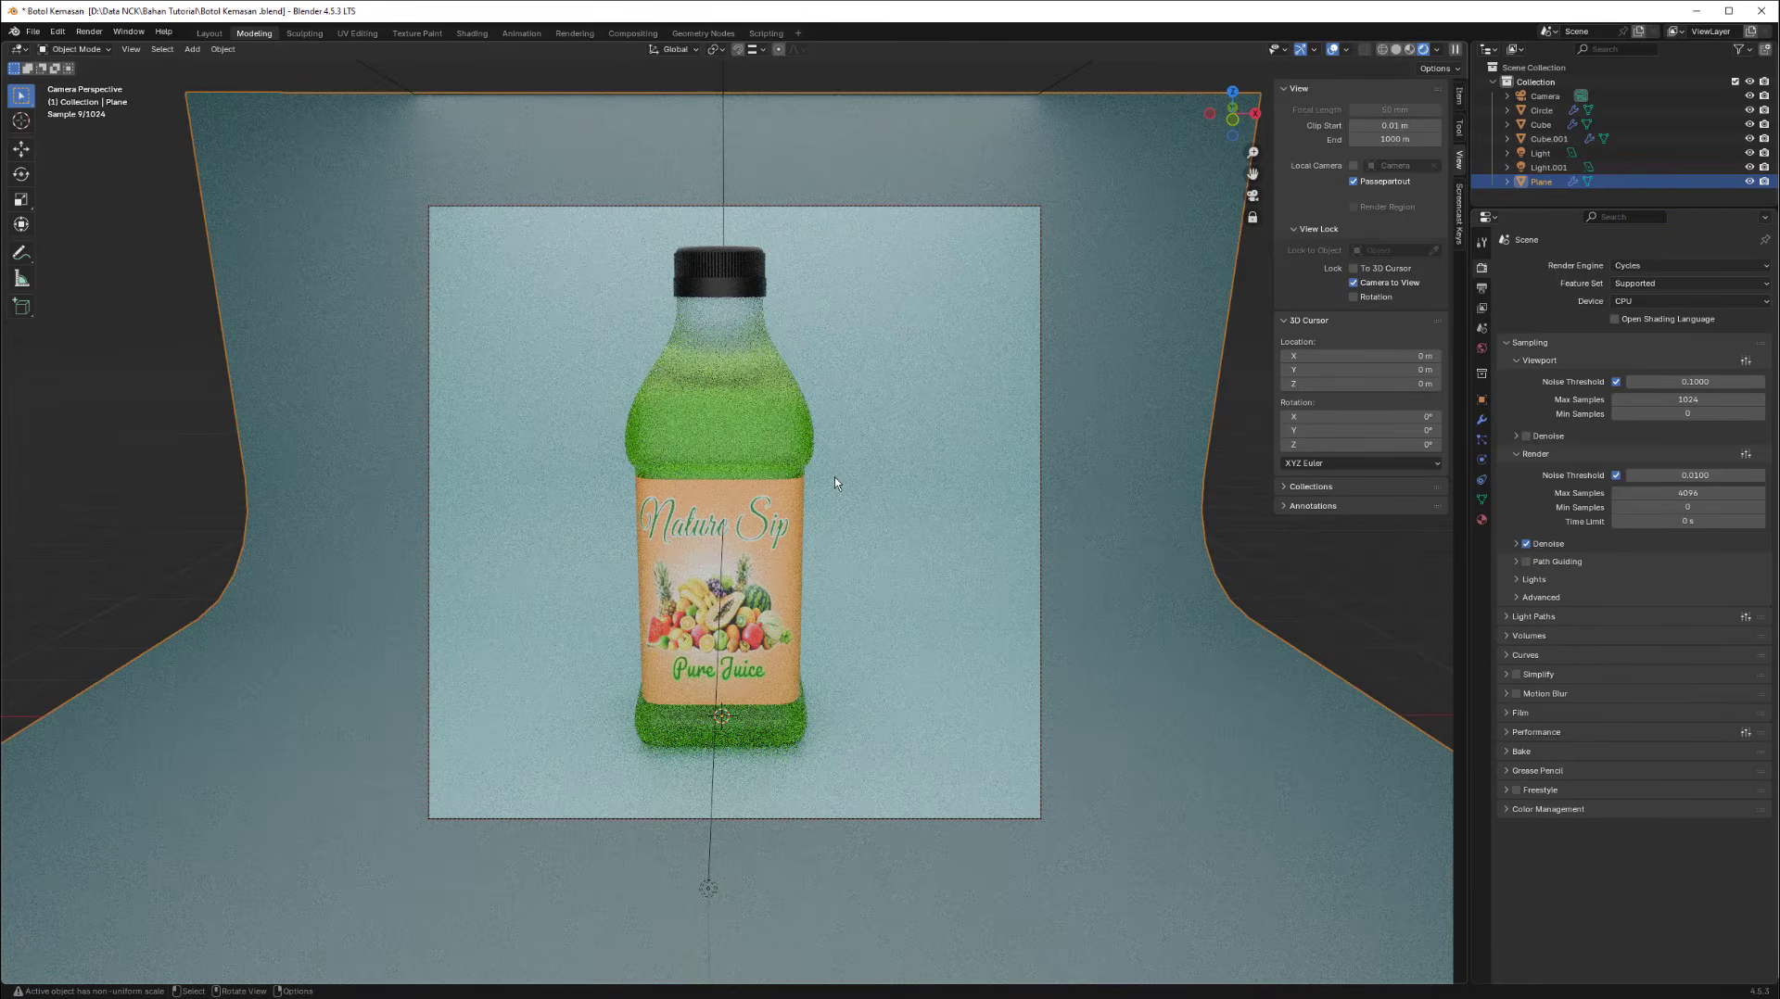
middle_drag(834, 476, 848, 481)
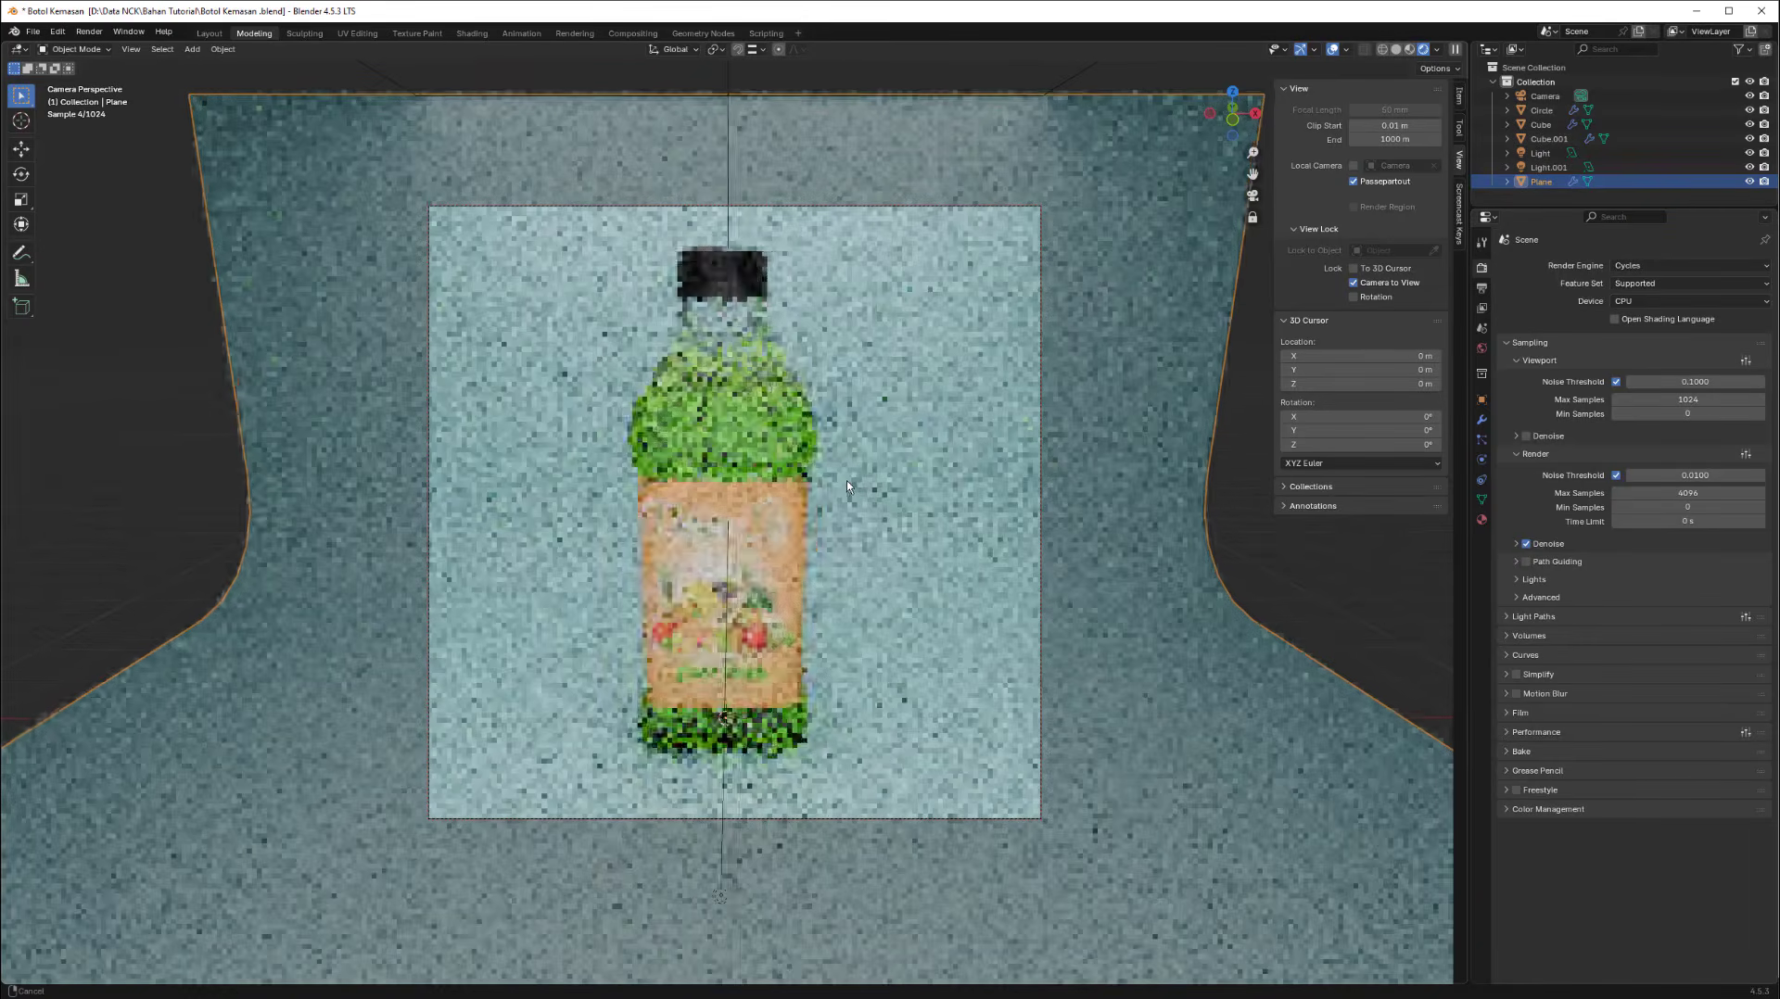
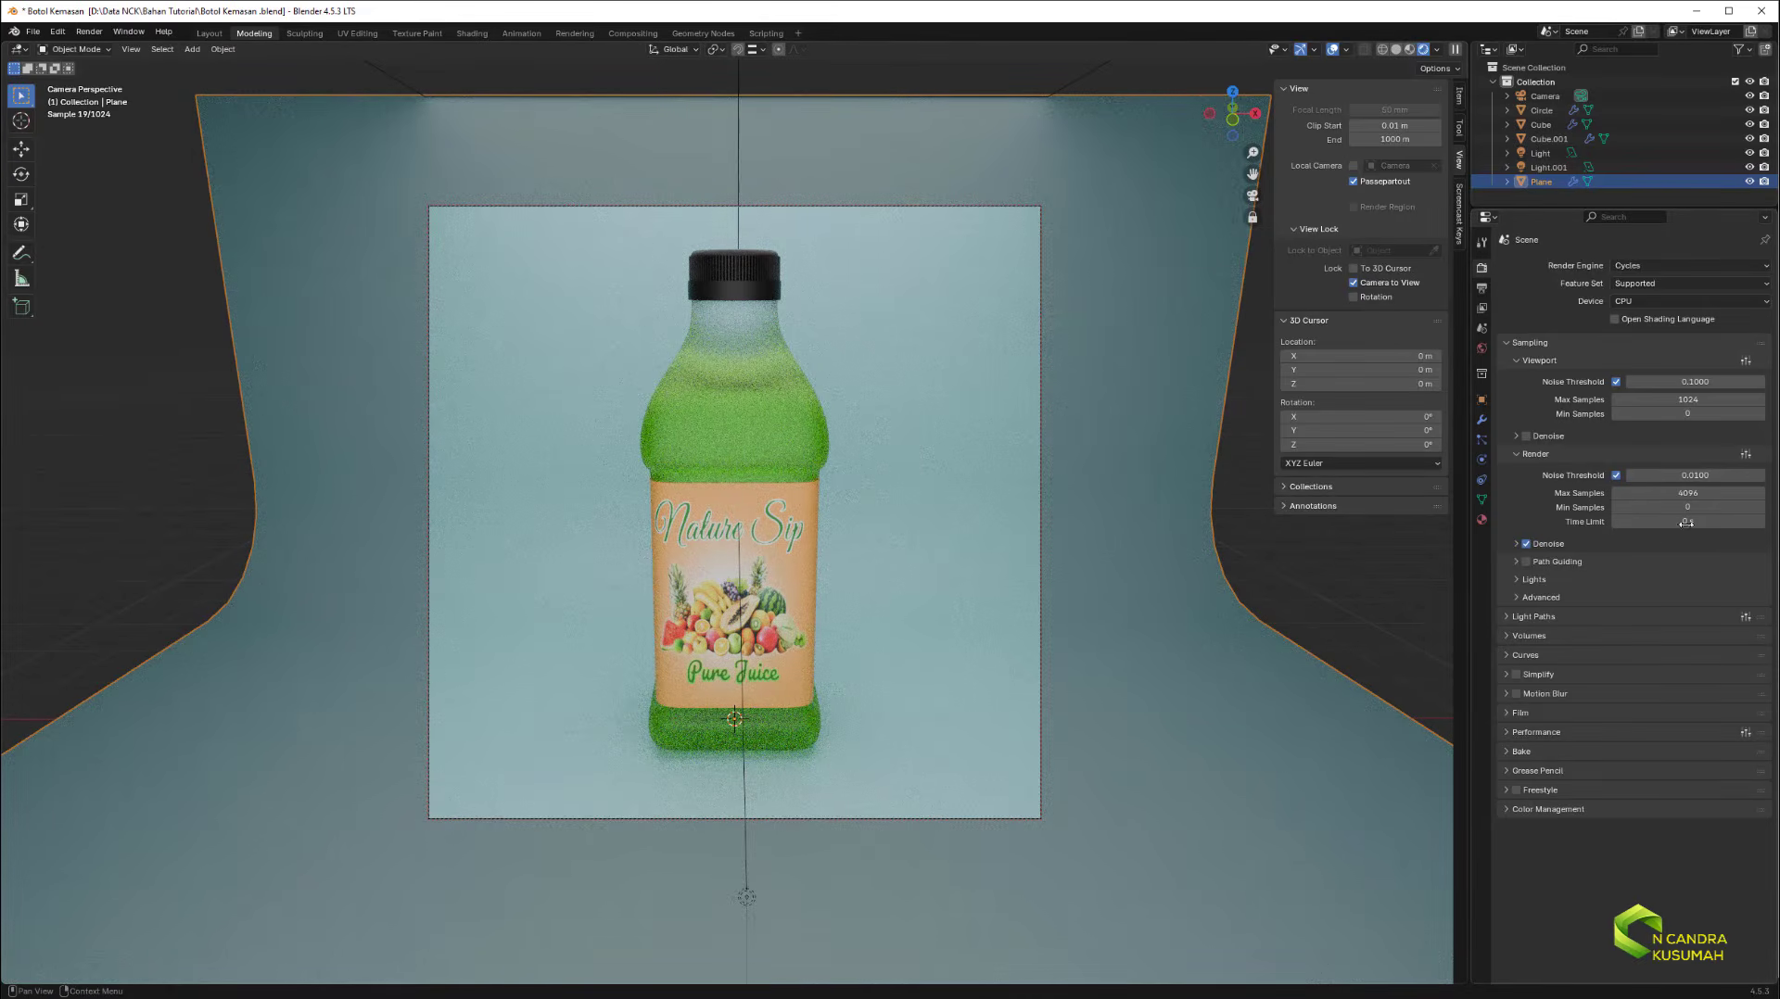
Set the render's maximum samples to 128.
click(1687, 493)
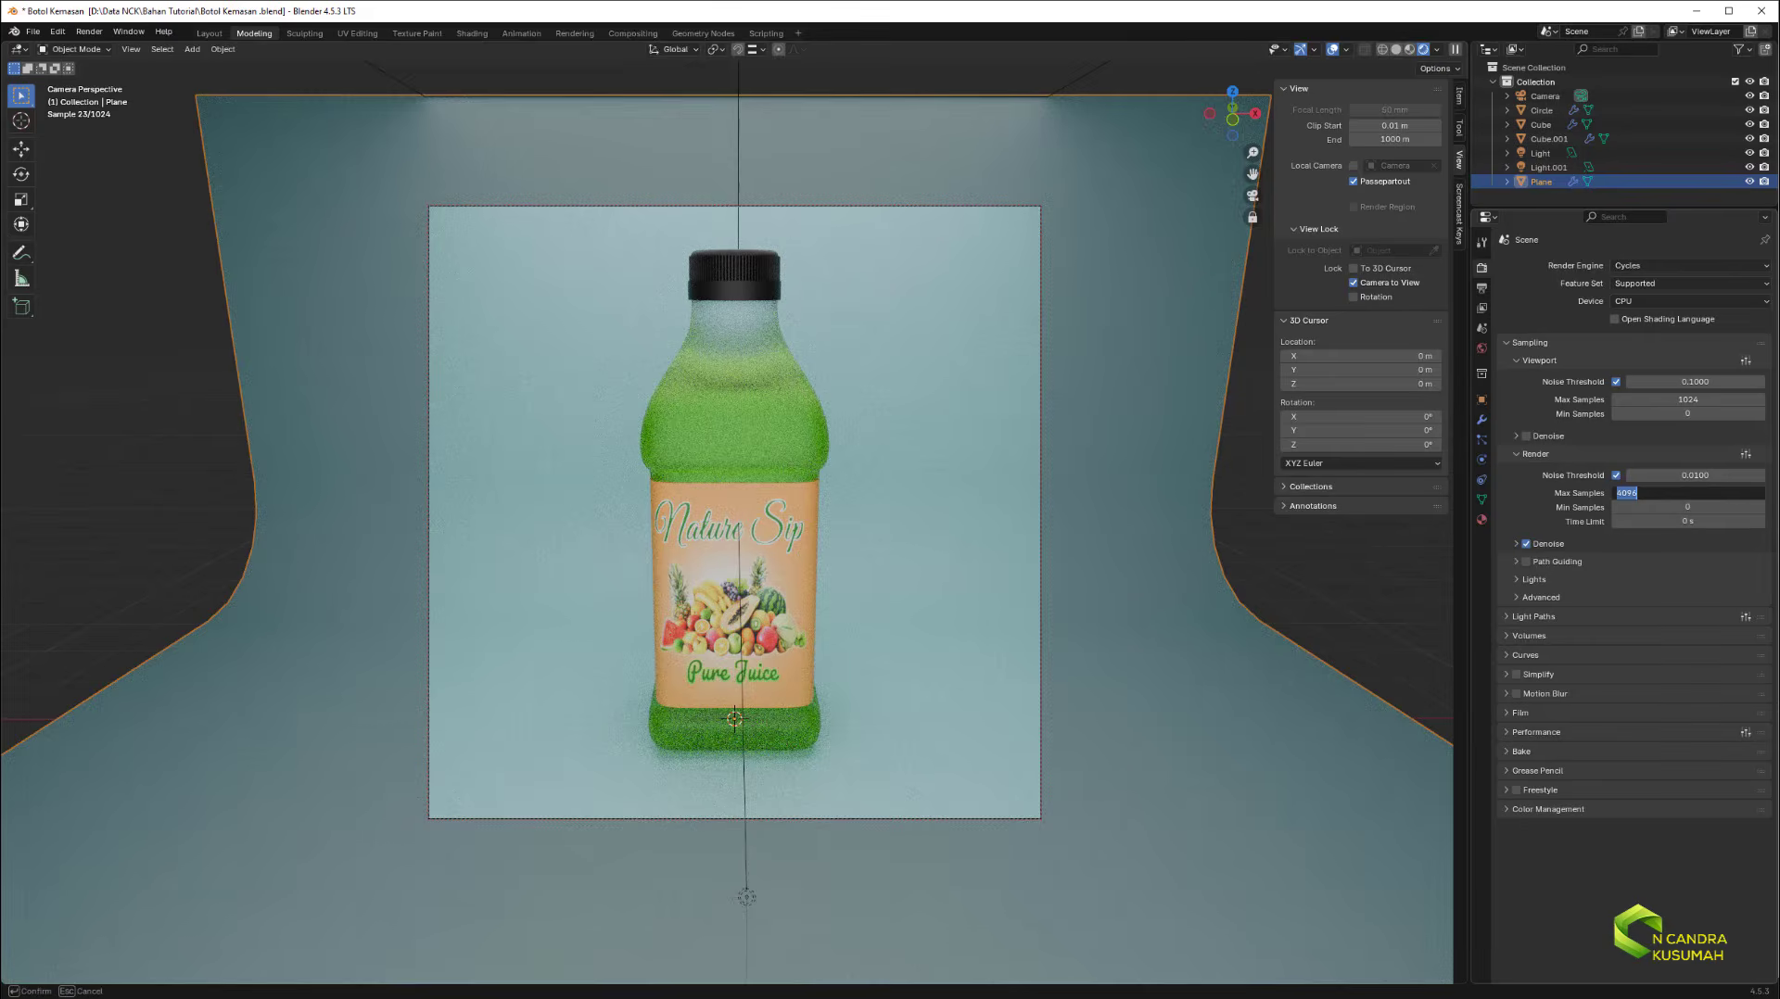
text(128)
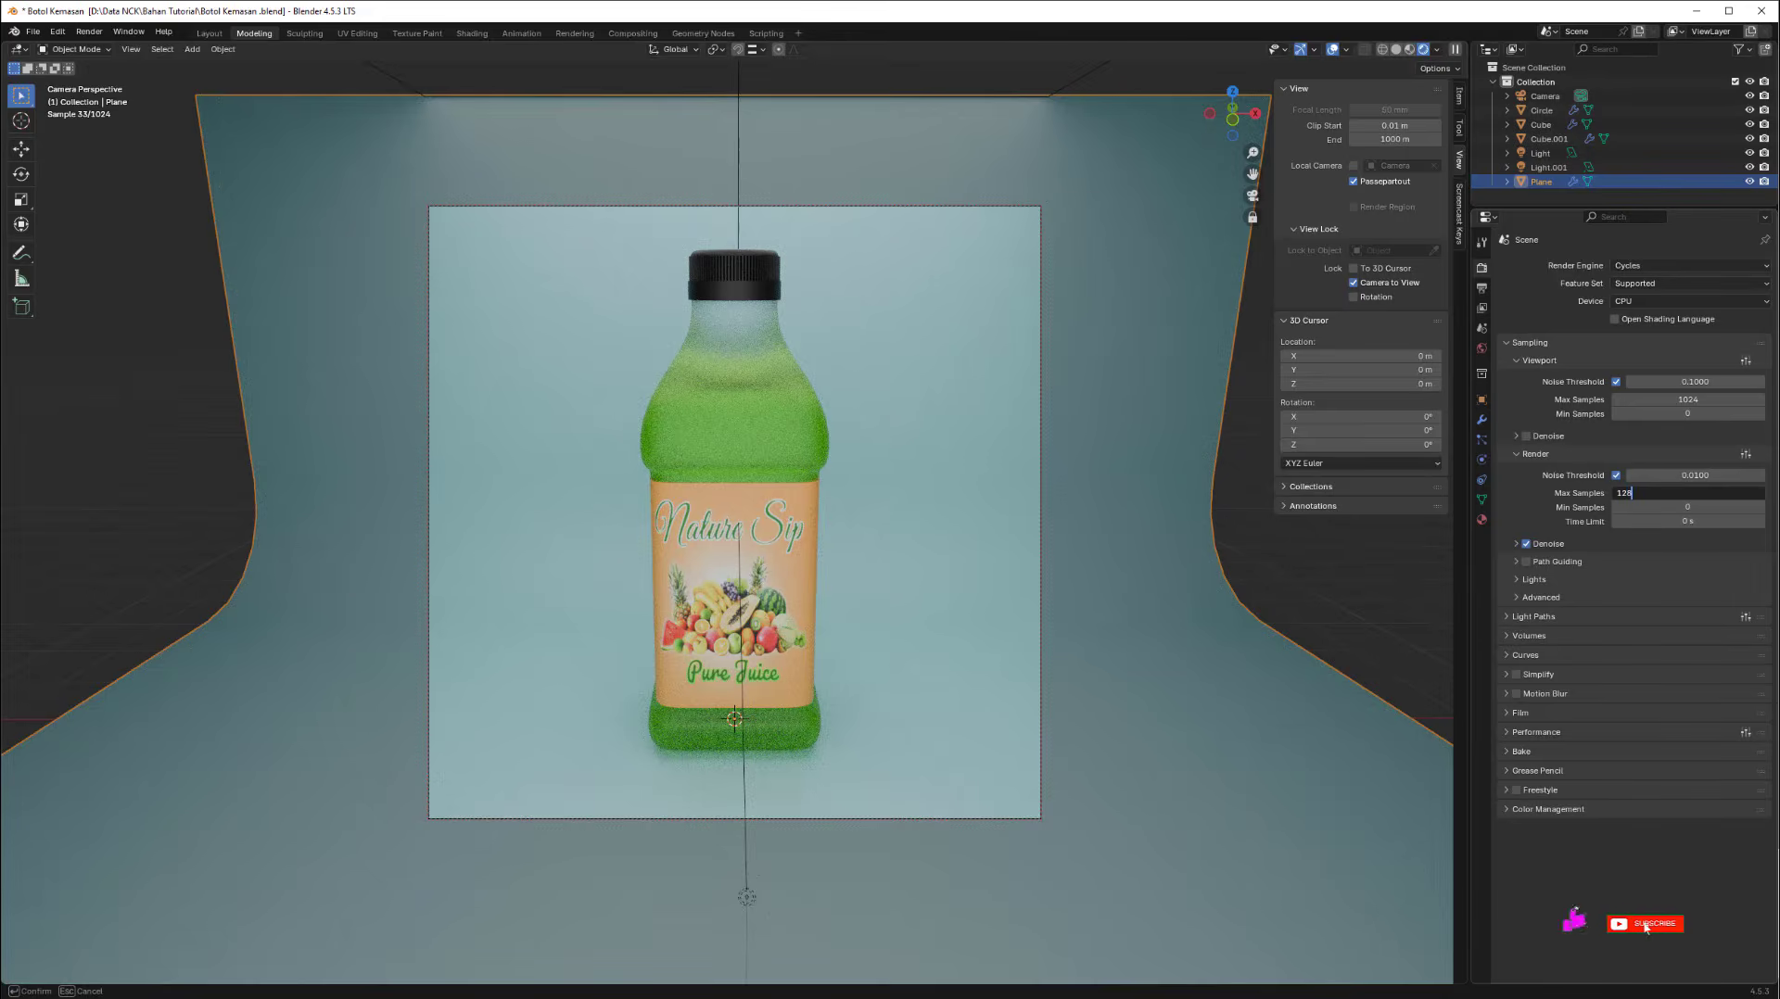
Lower the bottle's Glass.001 material roughness to about 0.127 and its IOR to 1.450.
click(1540, 124)
click(1482, 520)
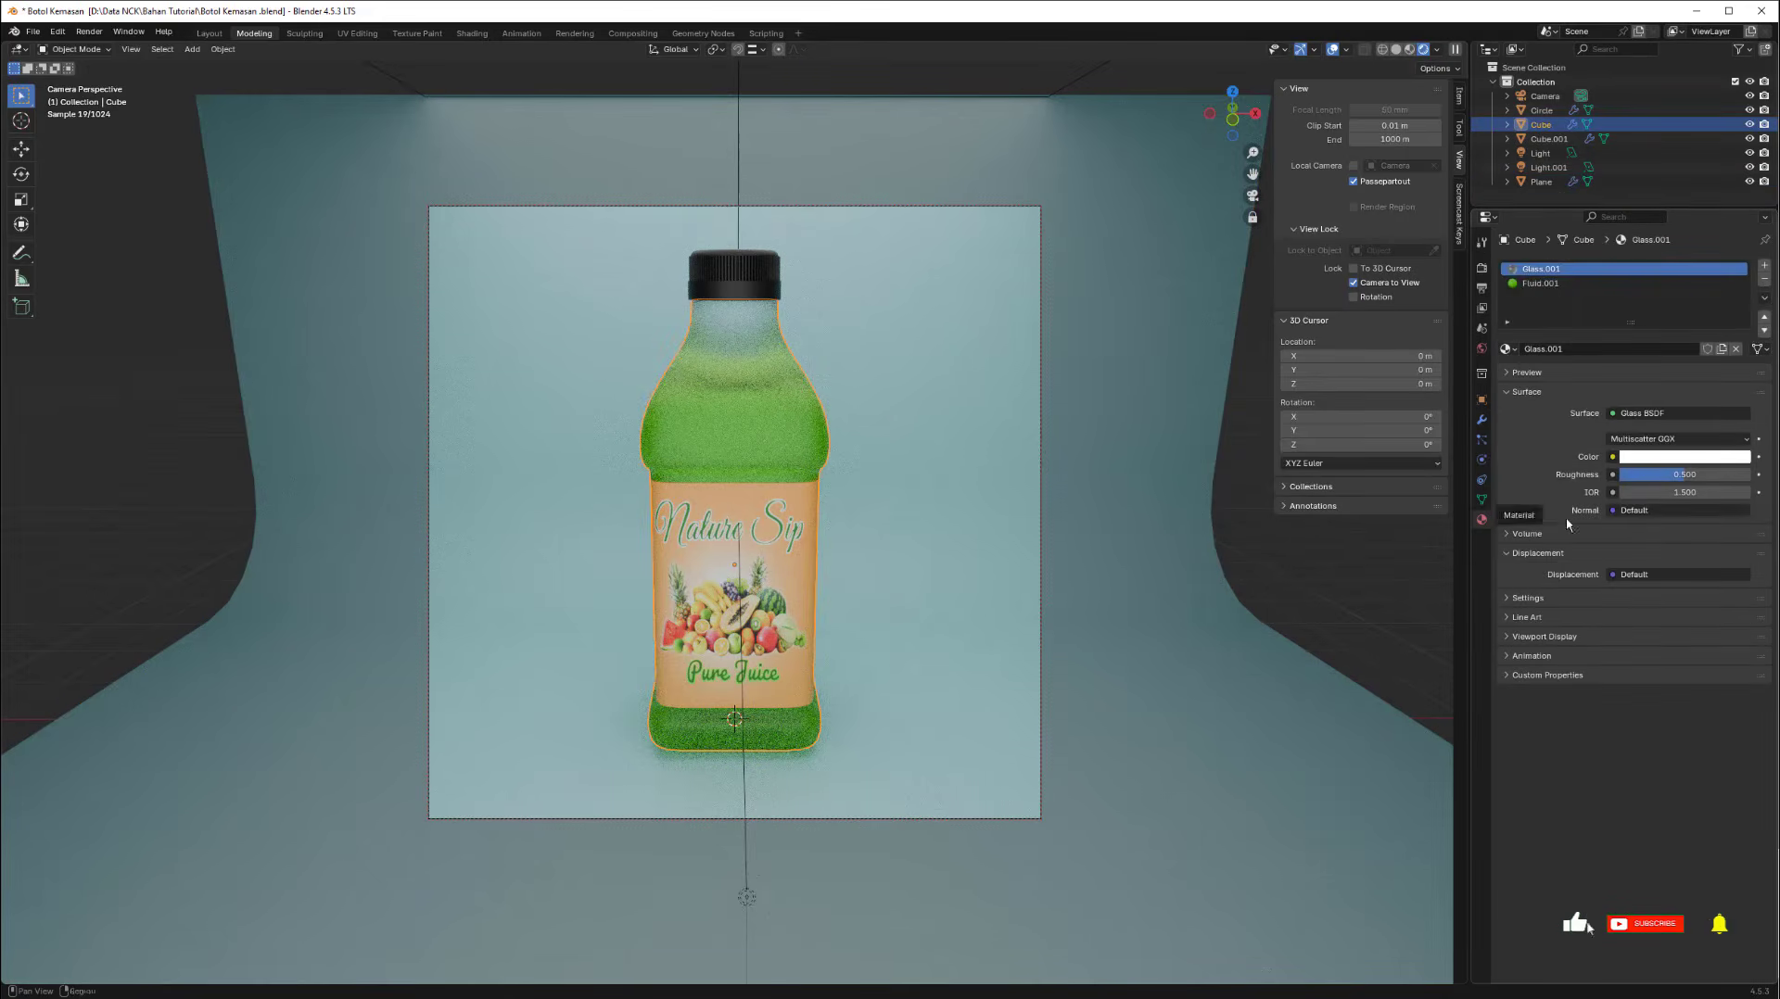
drag(1673, 474, 1631, 474)
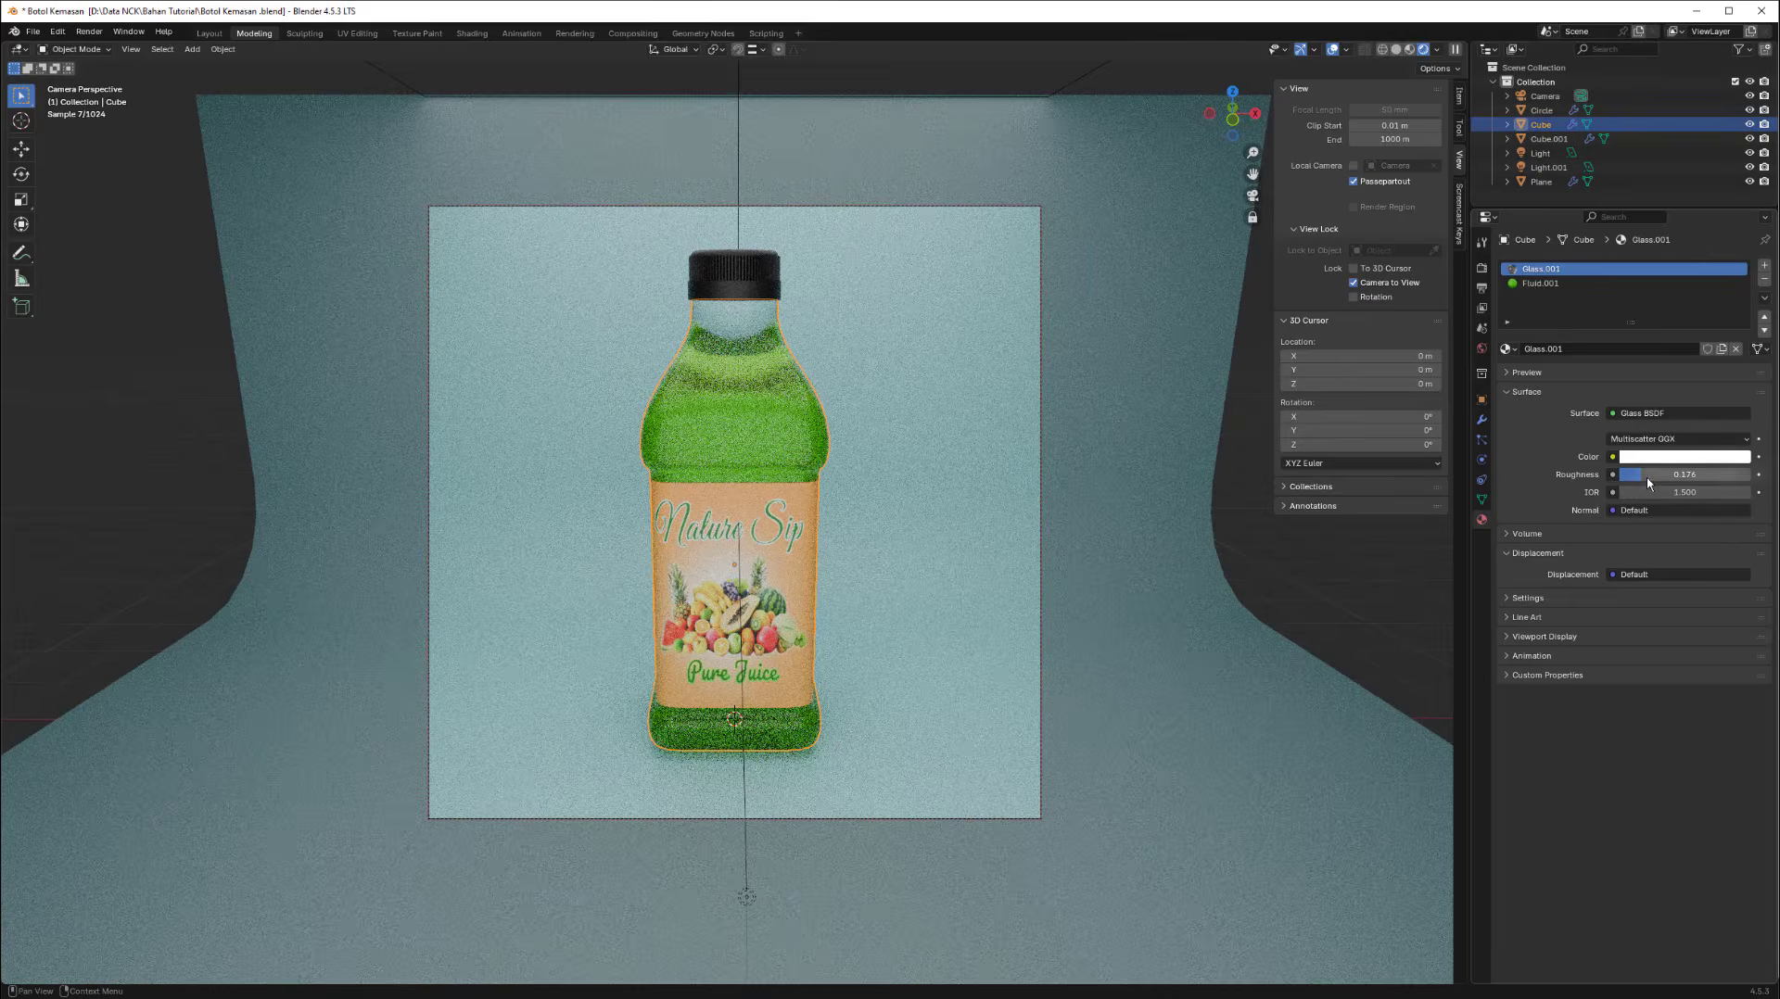
drag(1641, 475, 1624, 475)
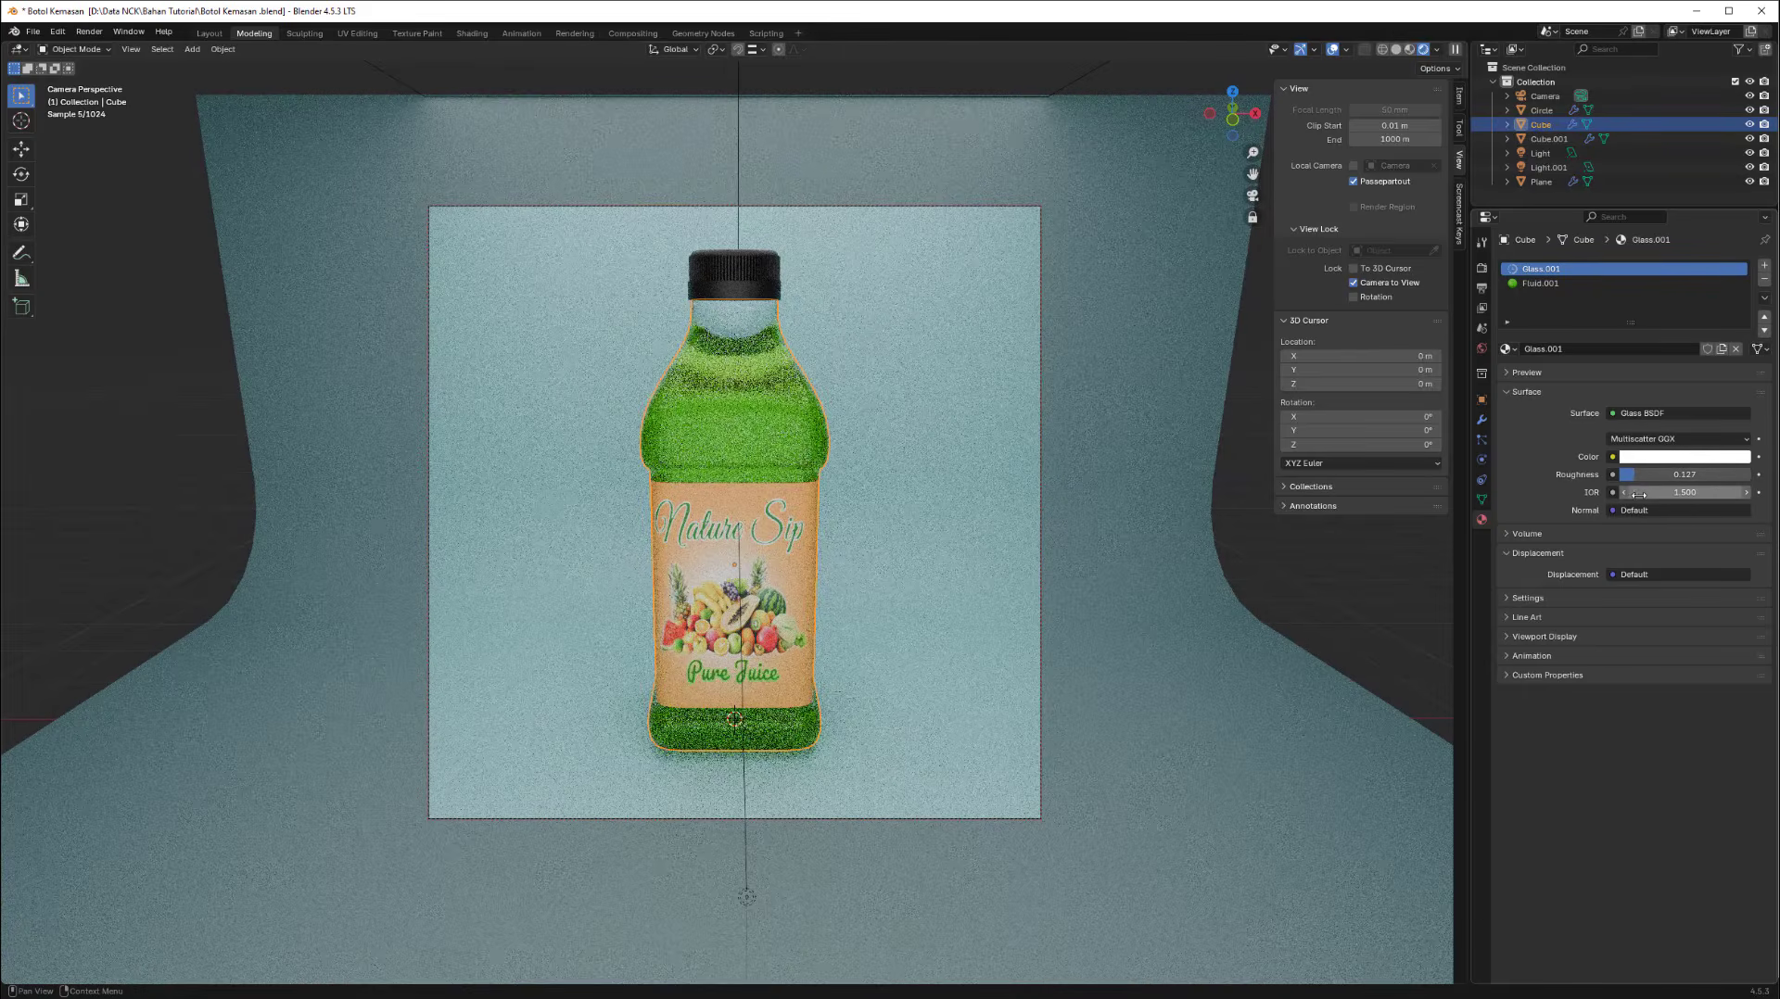
drag(1628, 498, 1620, 498)
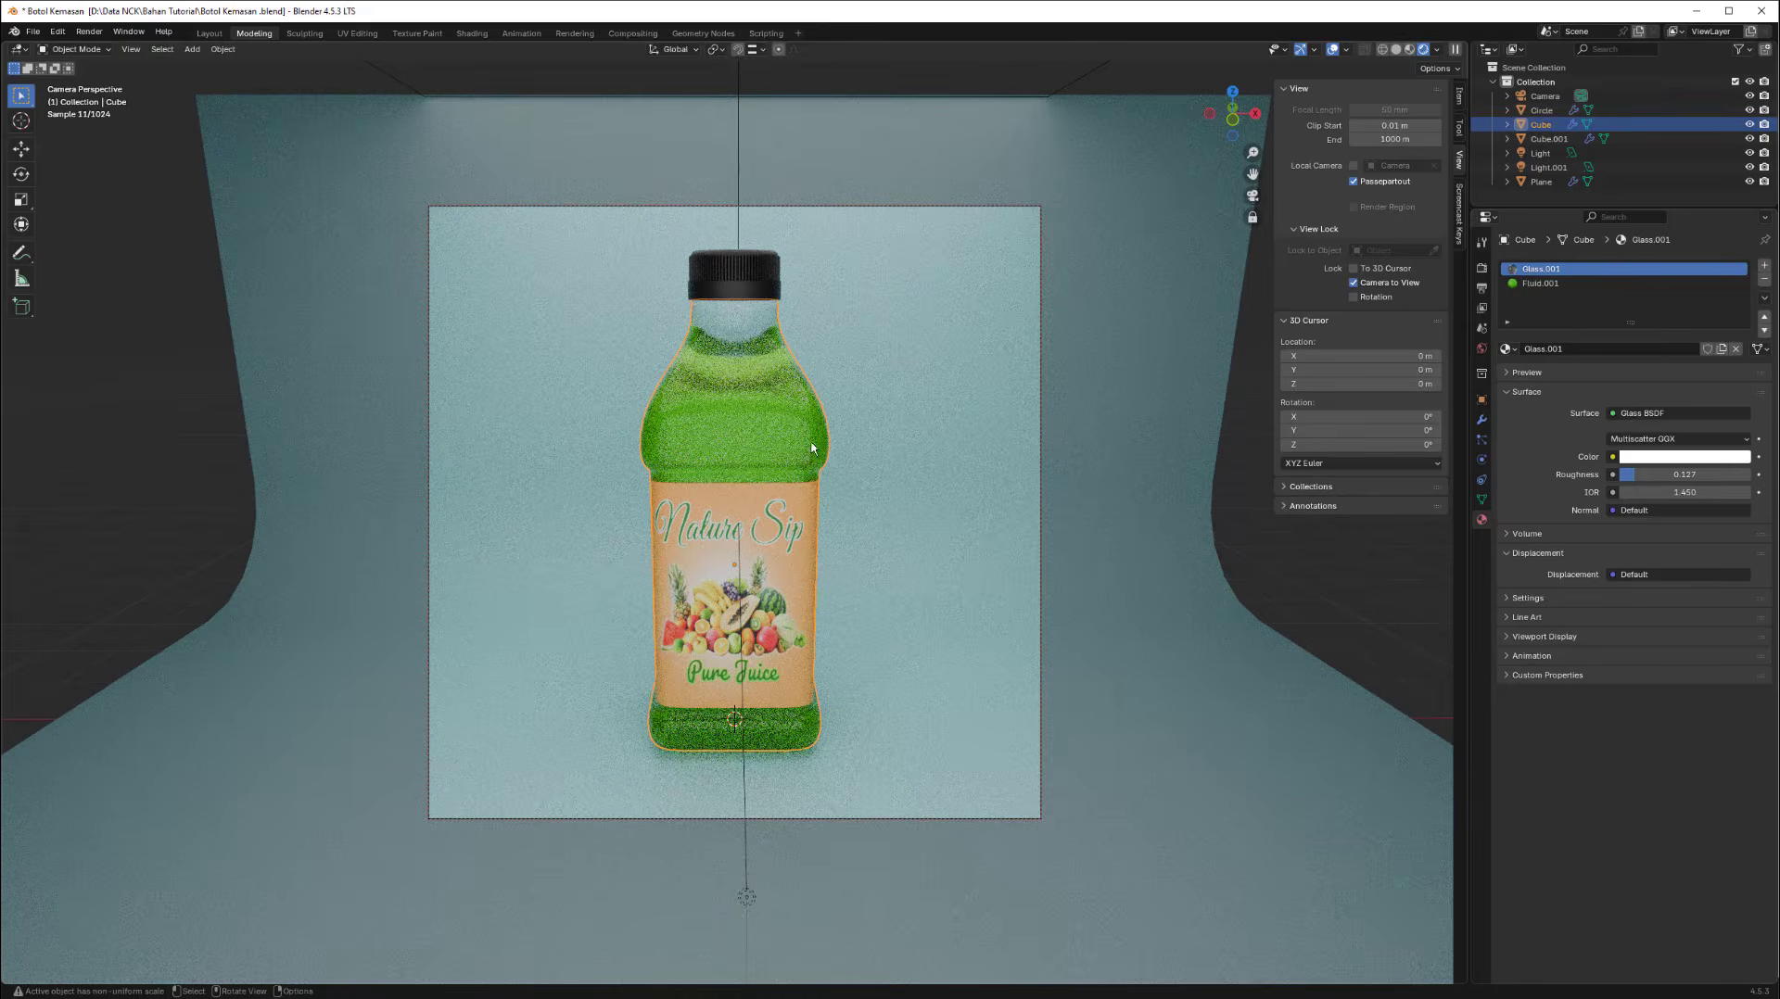
Run a test render of the scene, check the bottle, and close the render window.
click(98, 35)
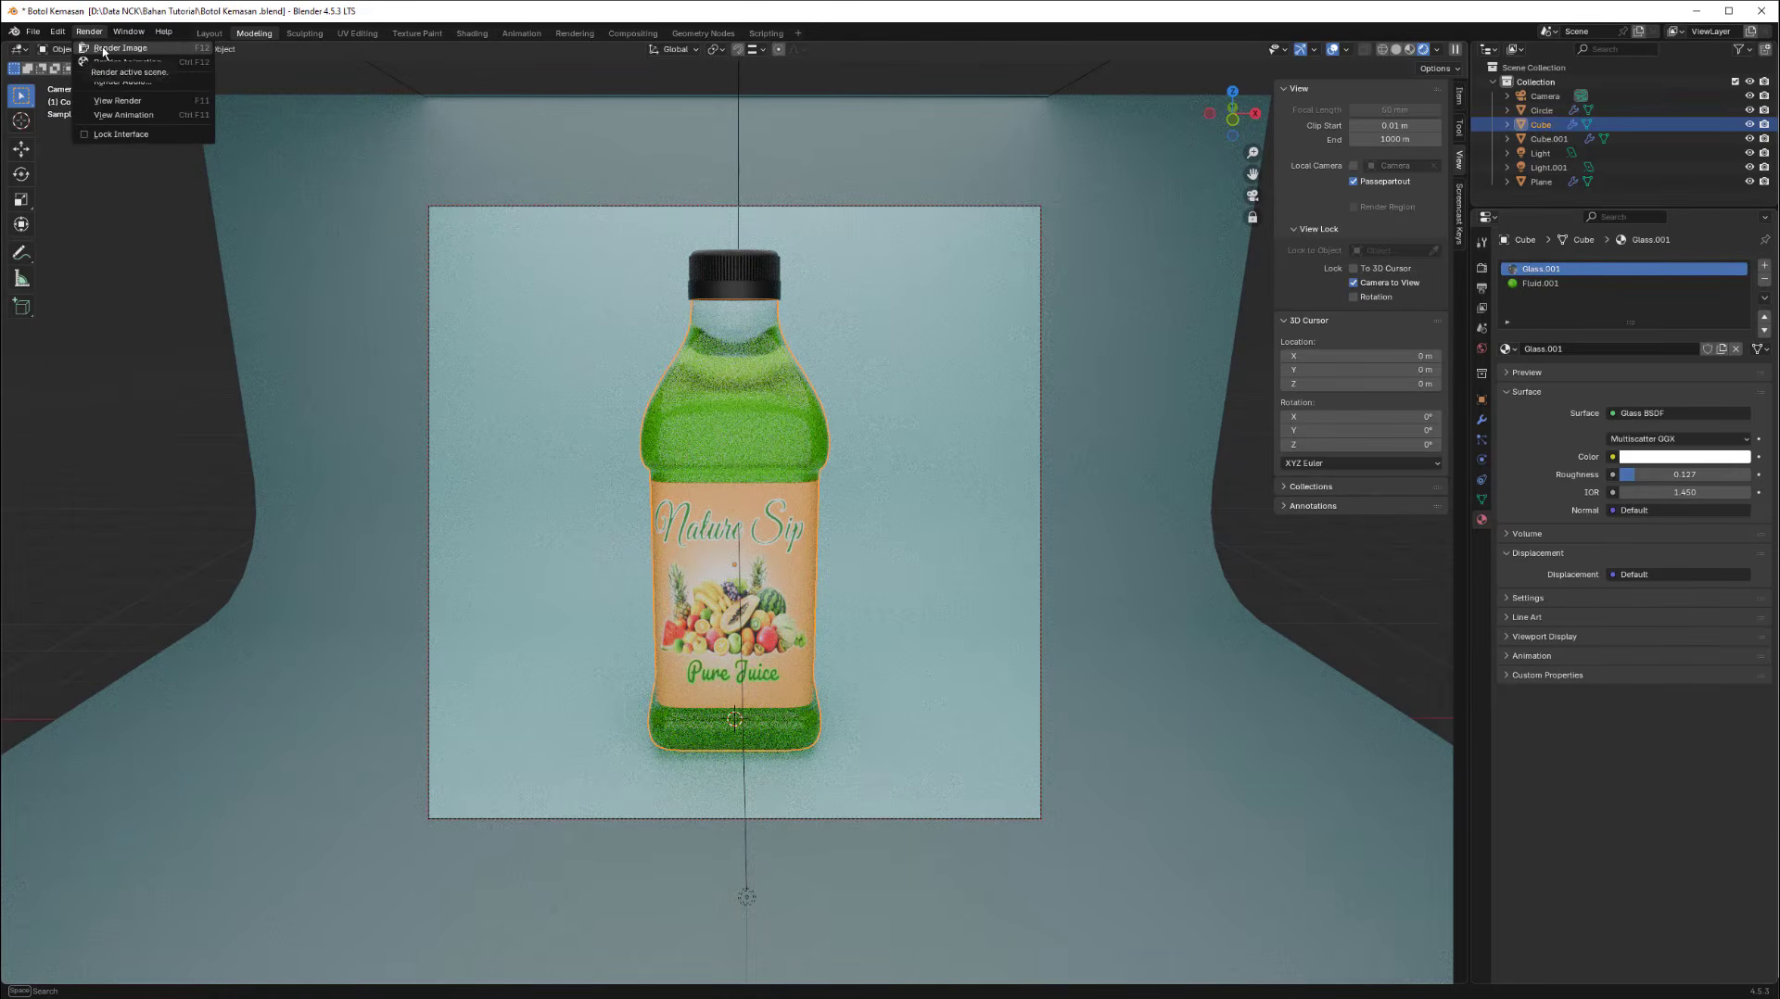
click(104, 51)
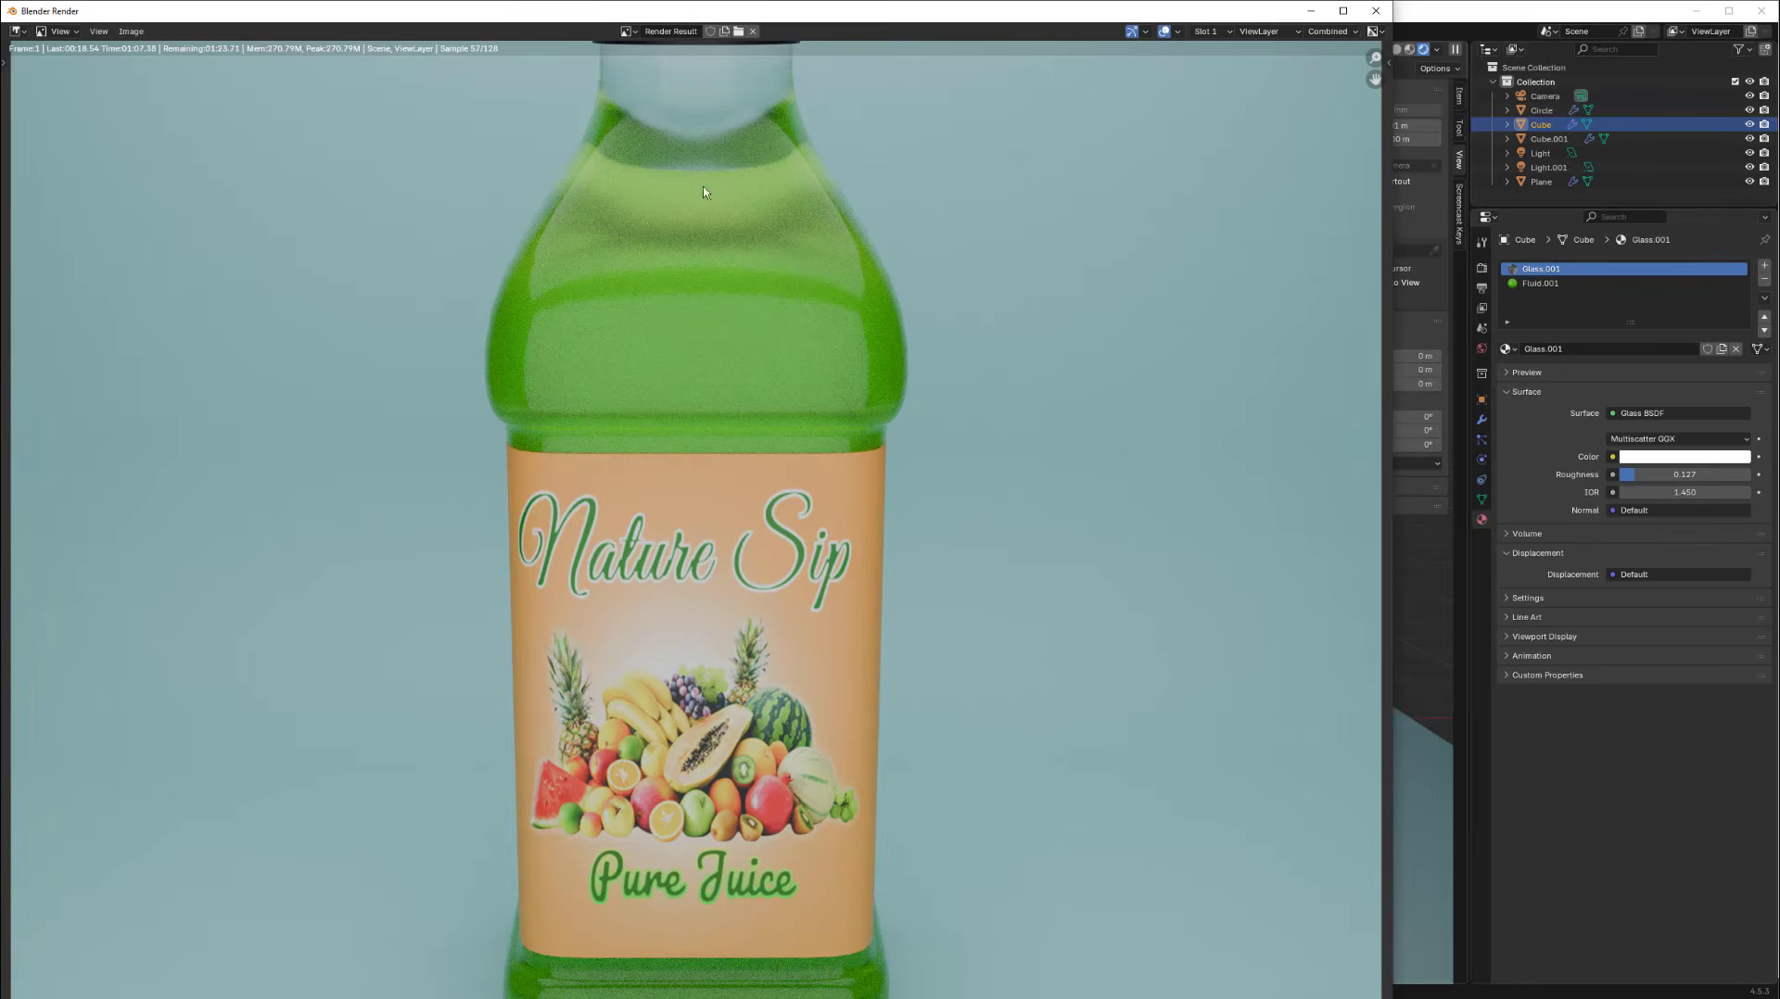
click(1375, 10)
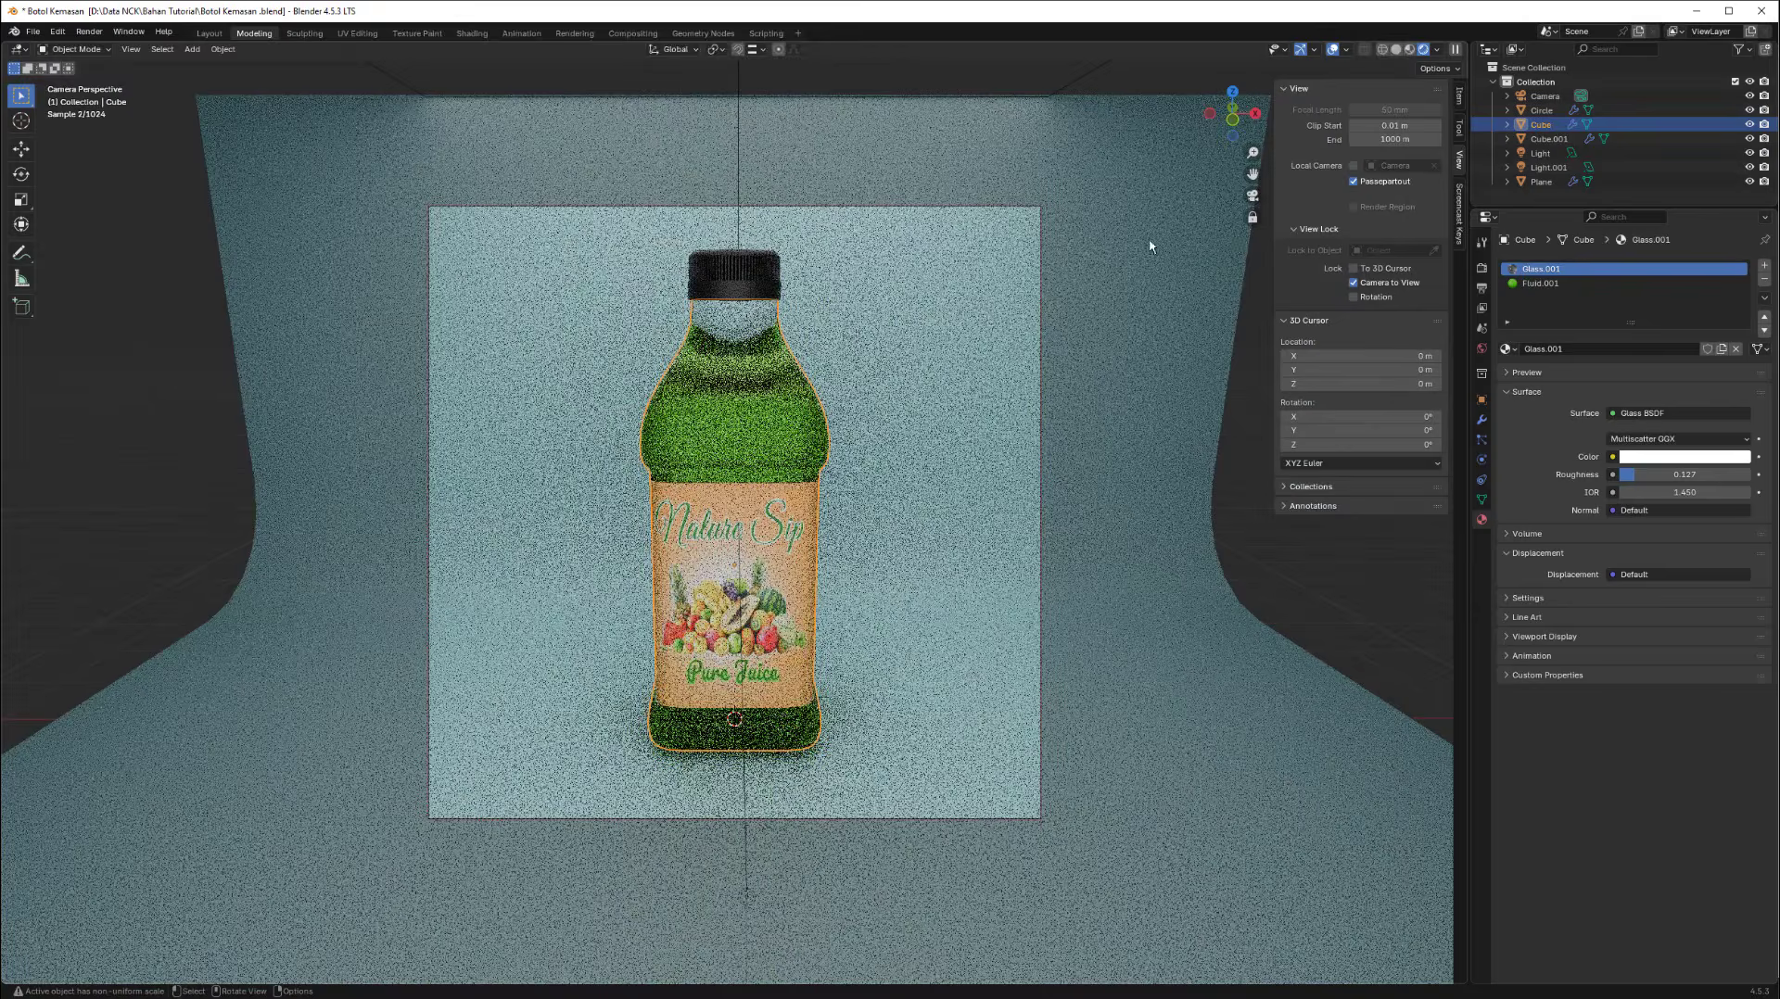
Set the overhead area light's power to 300 and scale the light up to about 1.72 times its size.
middle_drag(1150, 246, 815, 258)
scroll(815, 258, down, 5)
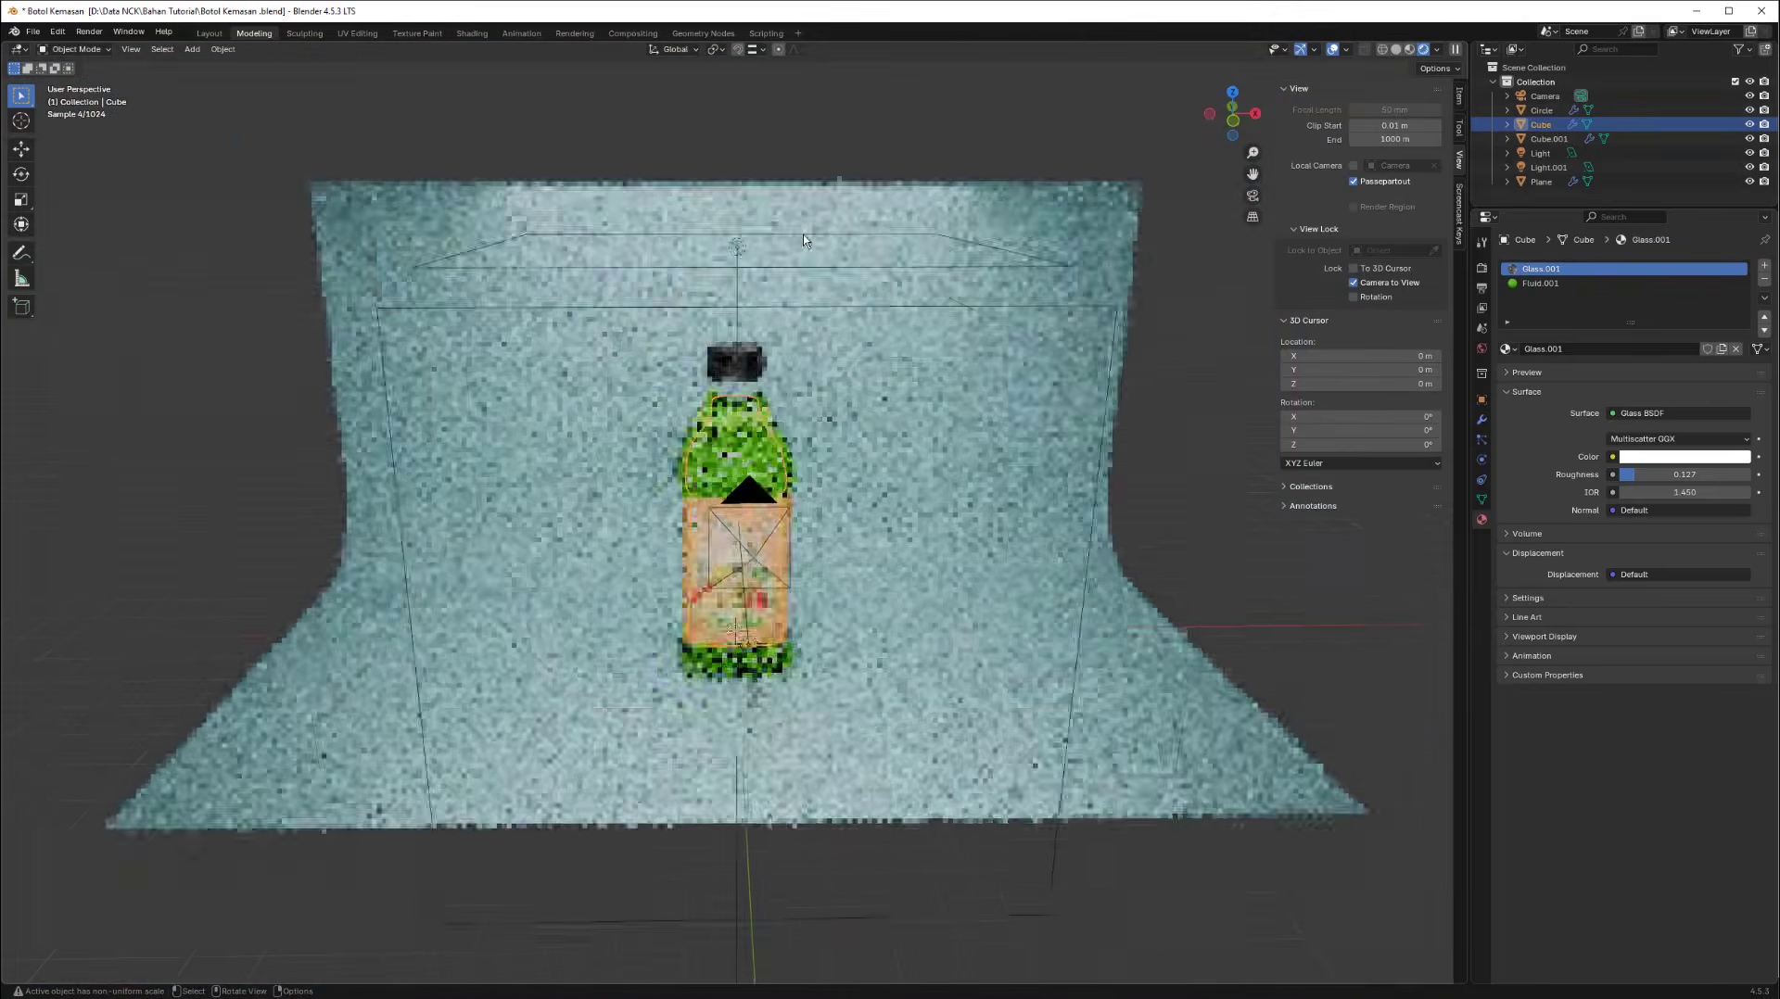
scroll(804, 240, down, 3)
click(737, 299)
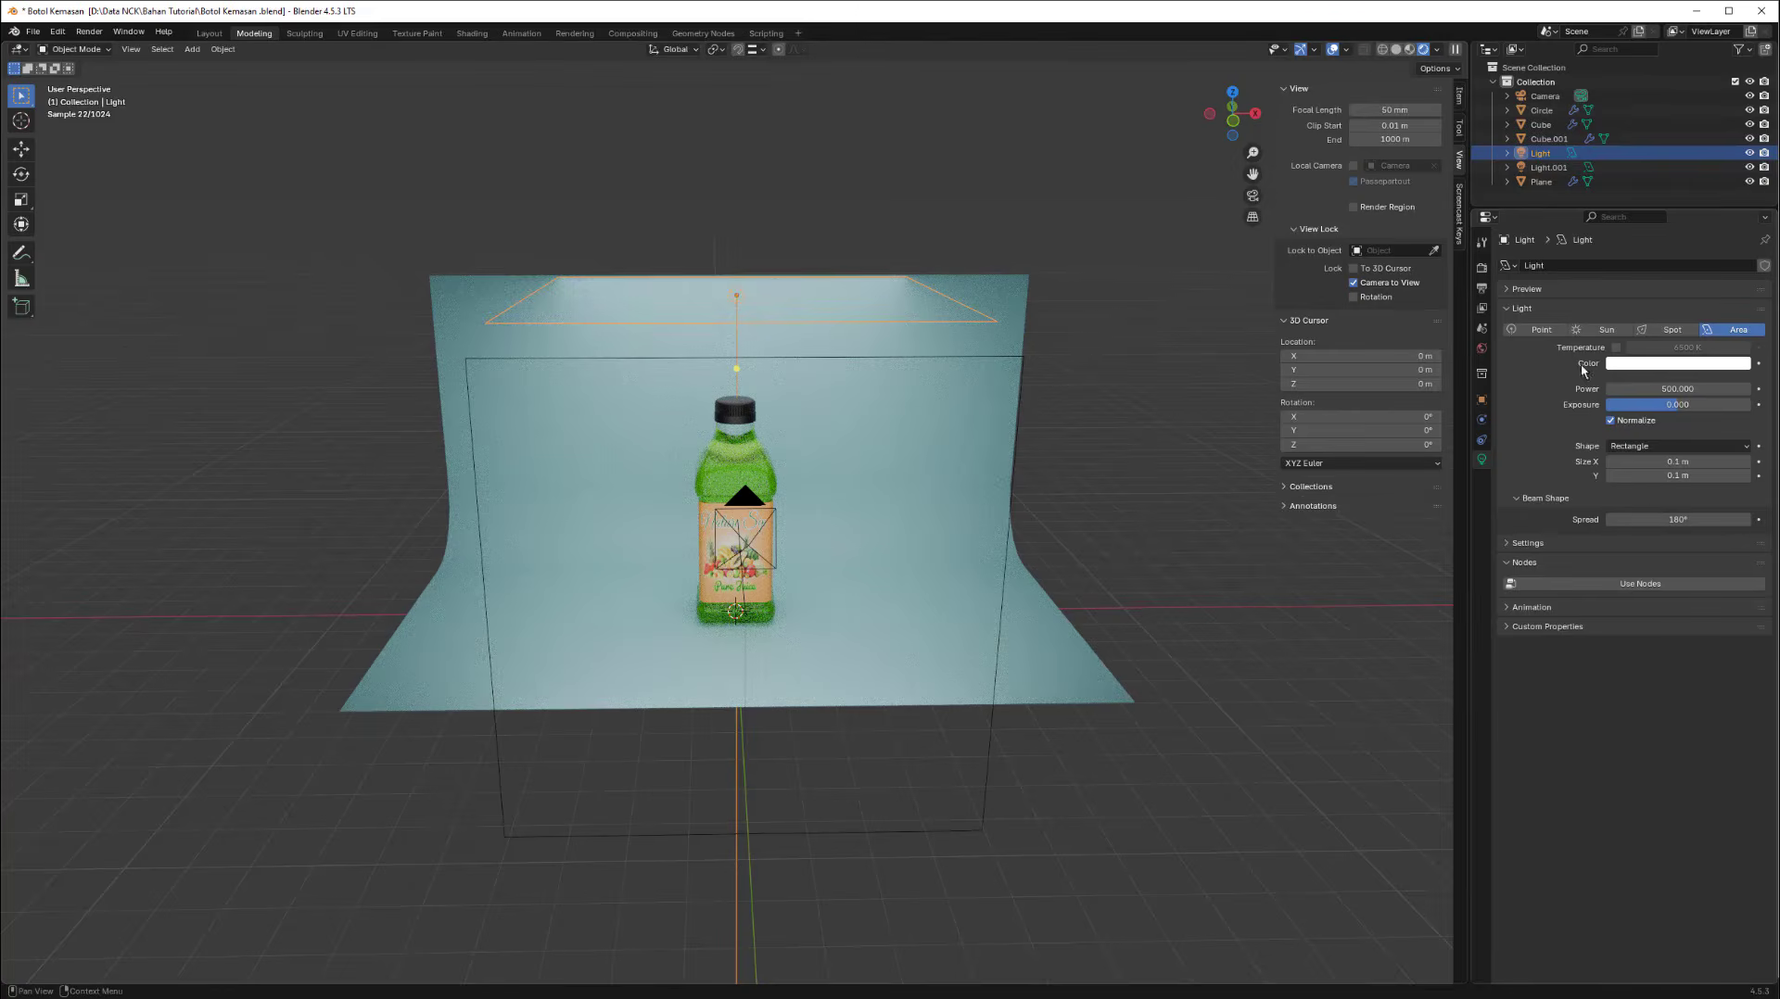
click(1682, 388)
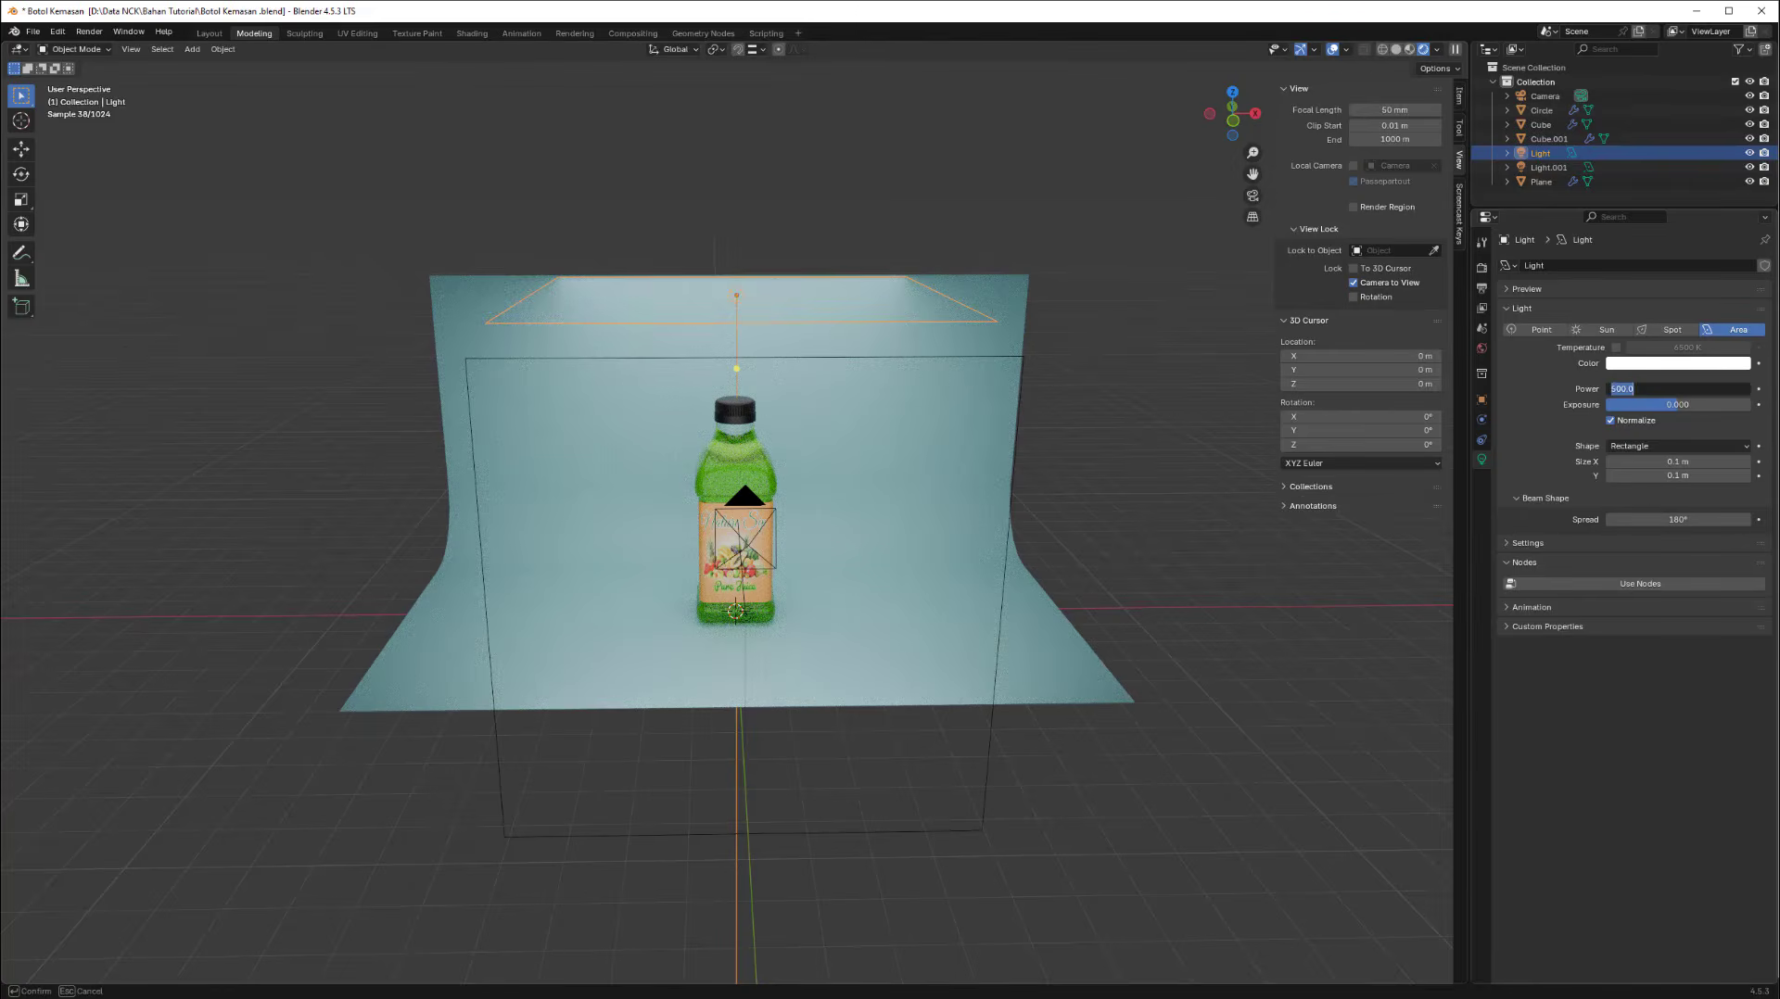
text(300)
key(Return)
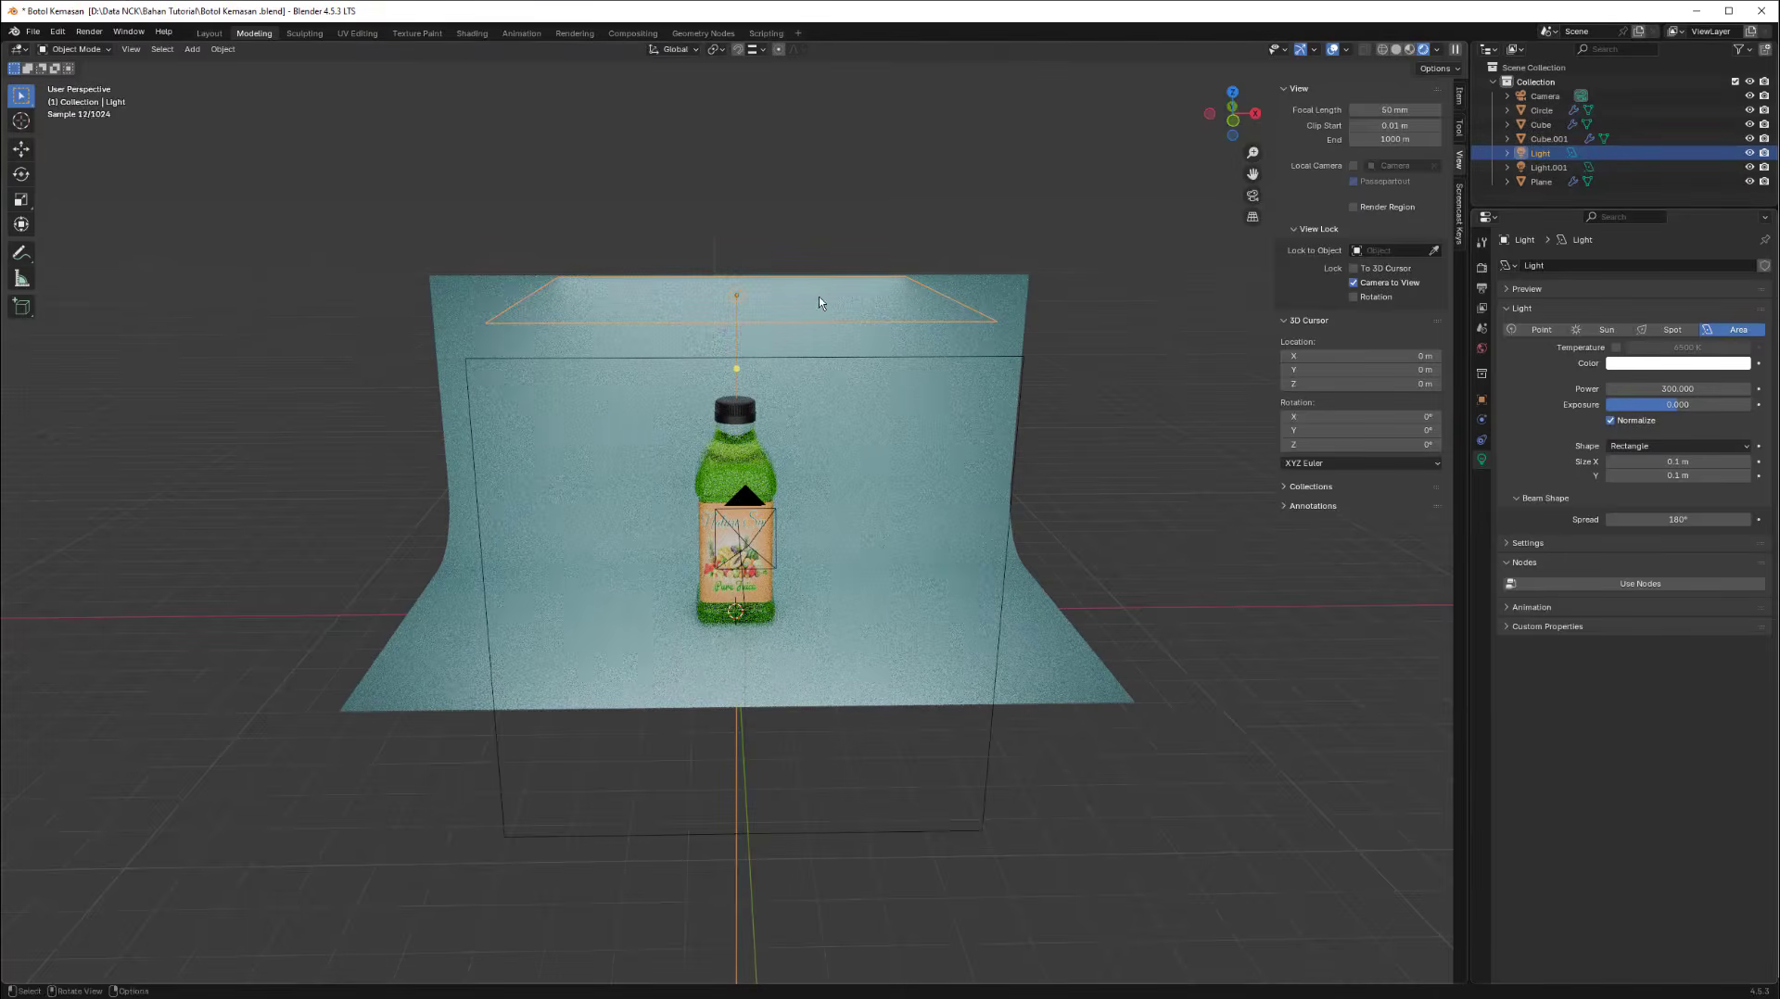
key(s)
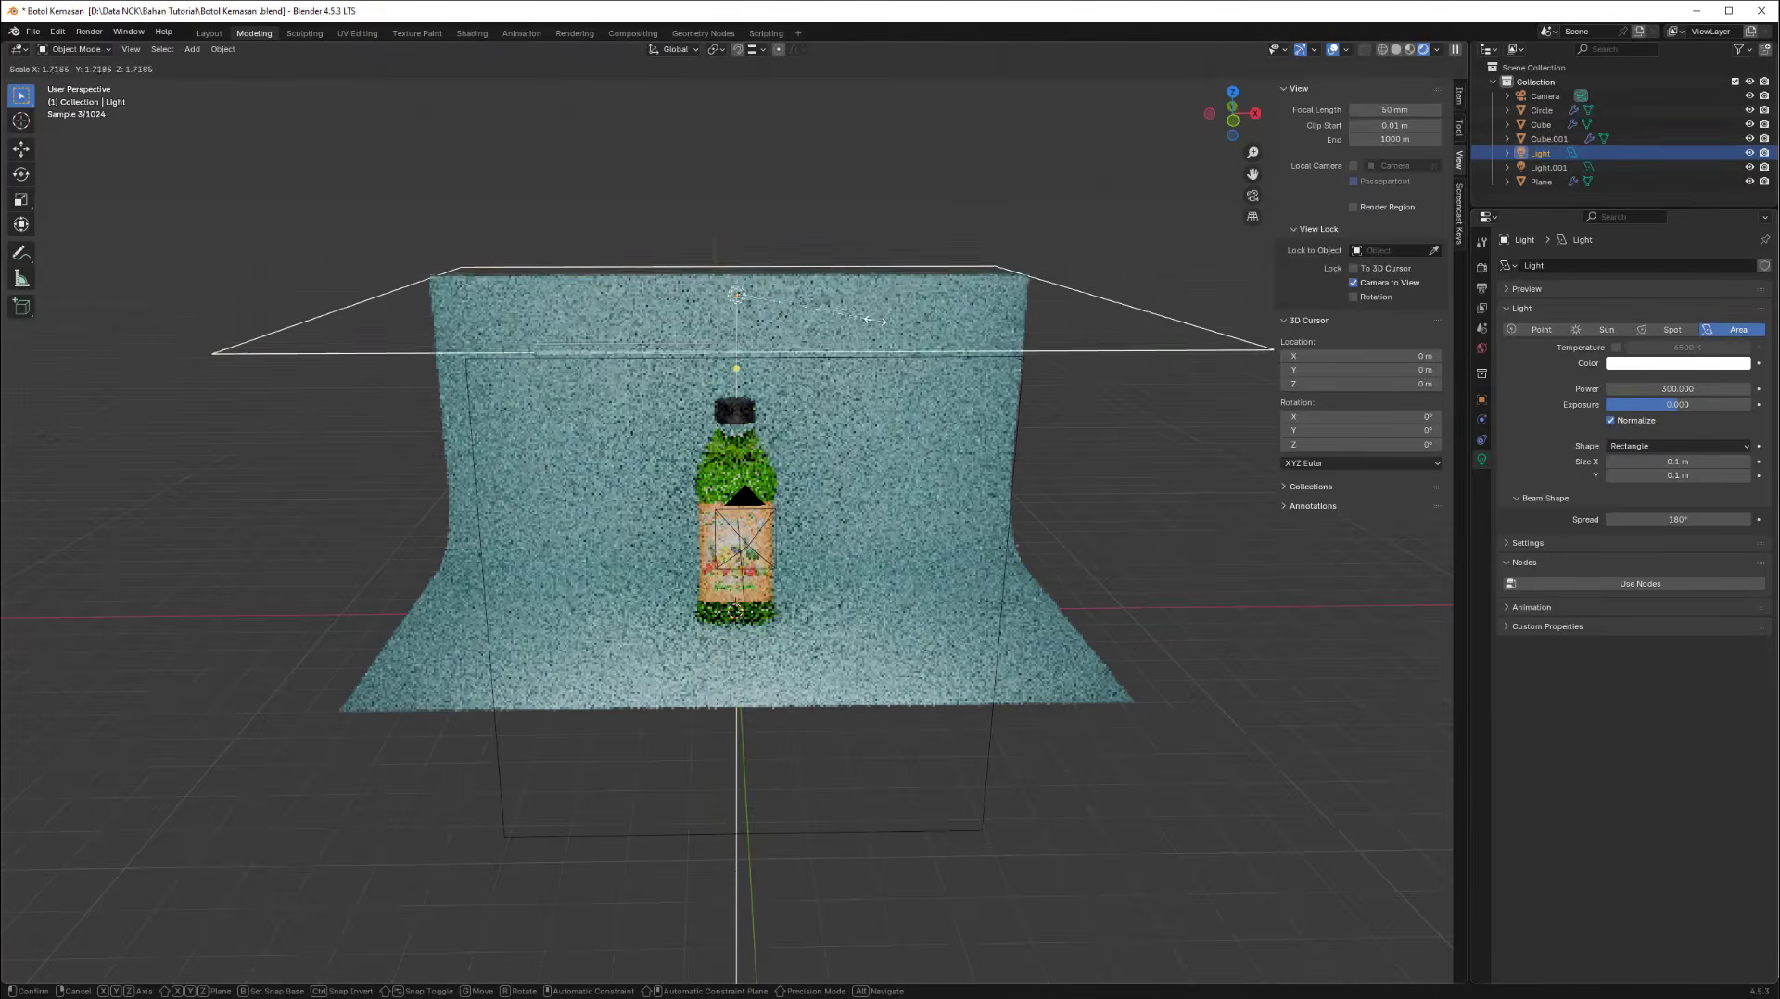
click(877, 326)
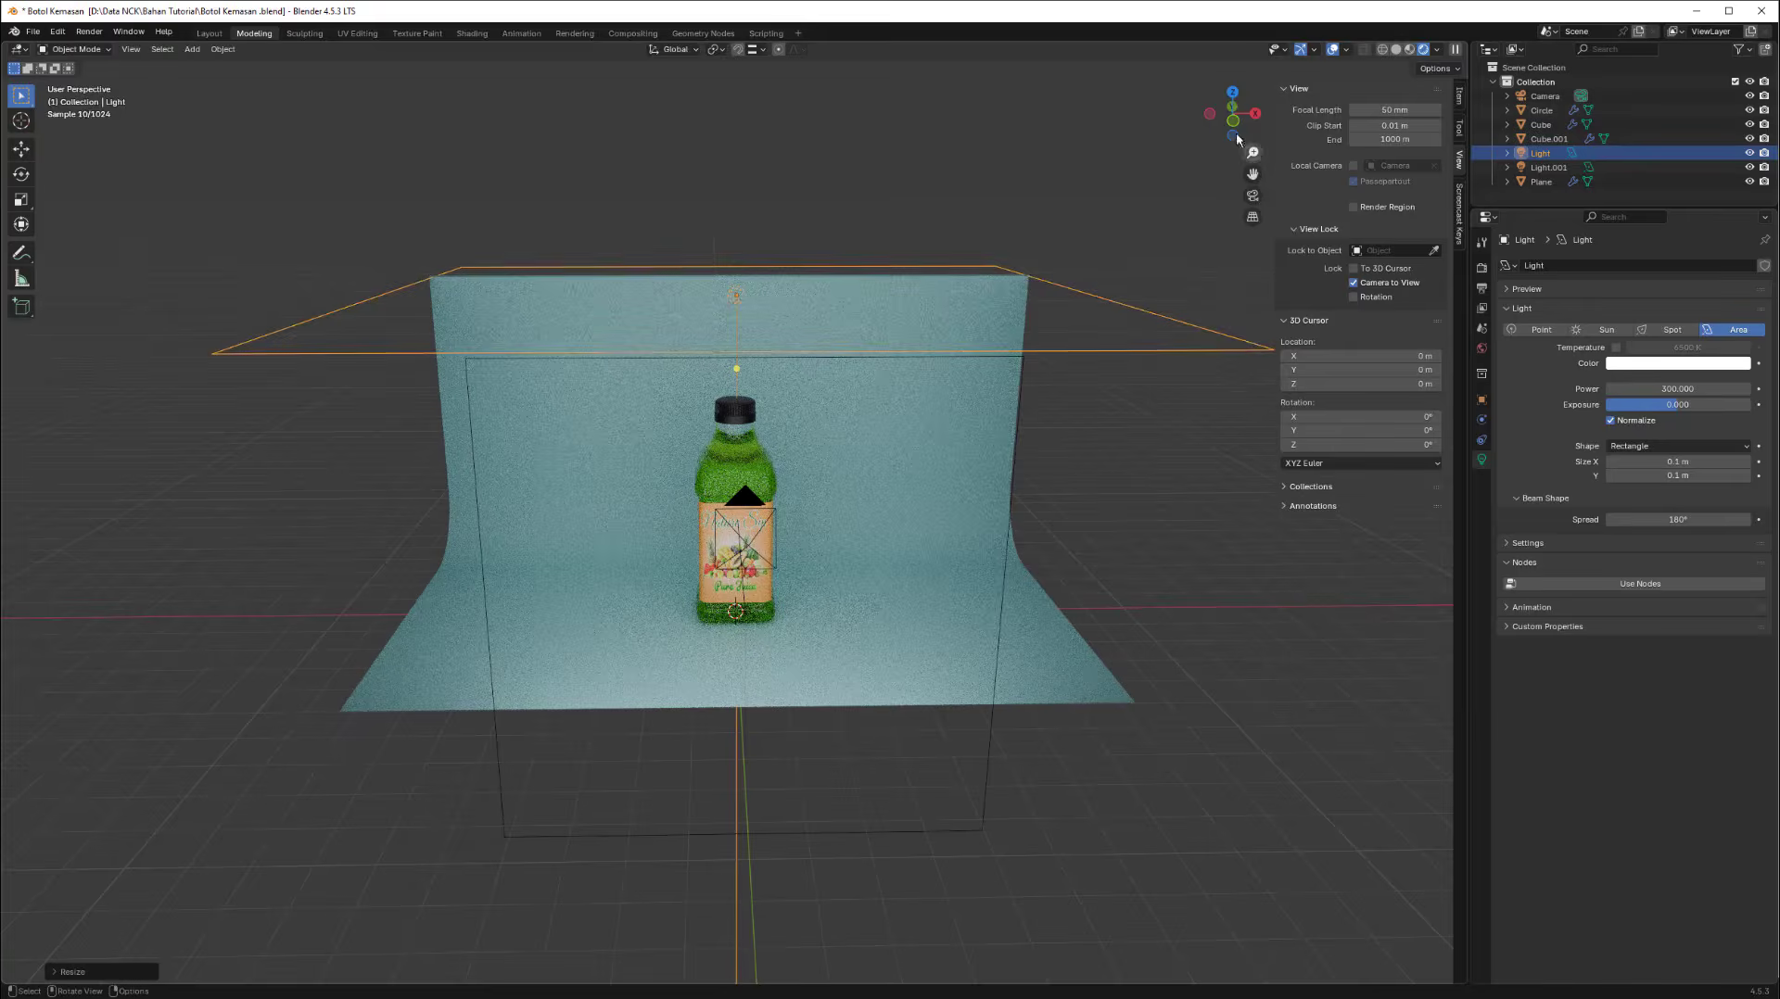
Return to the camera view, render the image again, and show the whole bottle in the render window.
click(1252, 197)
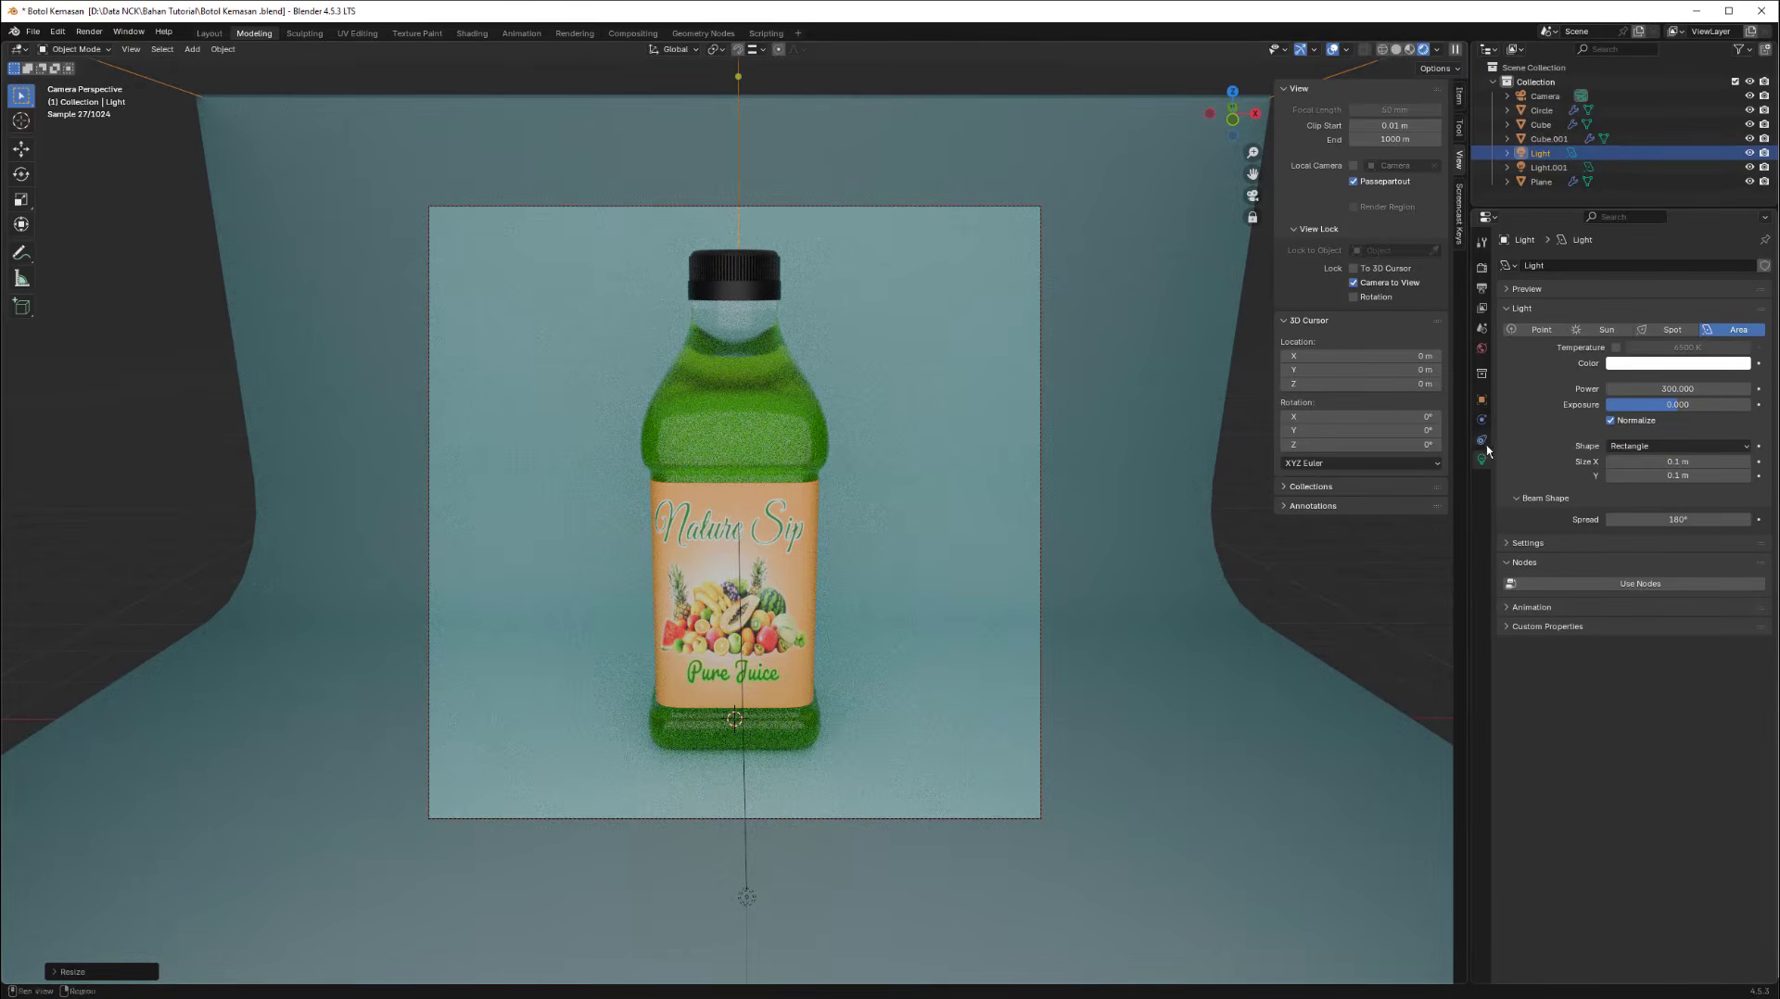
click(766, 408)
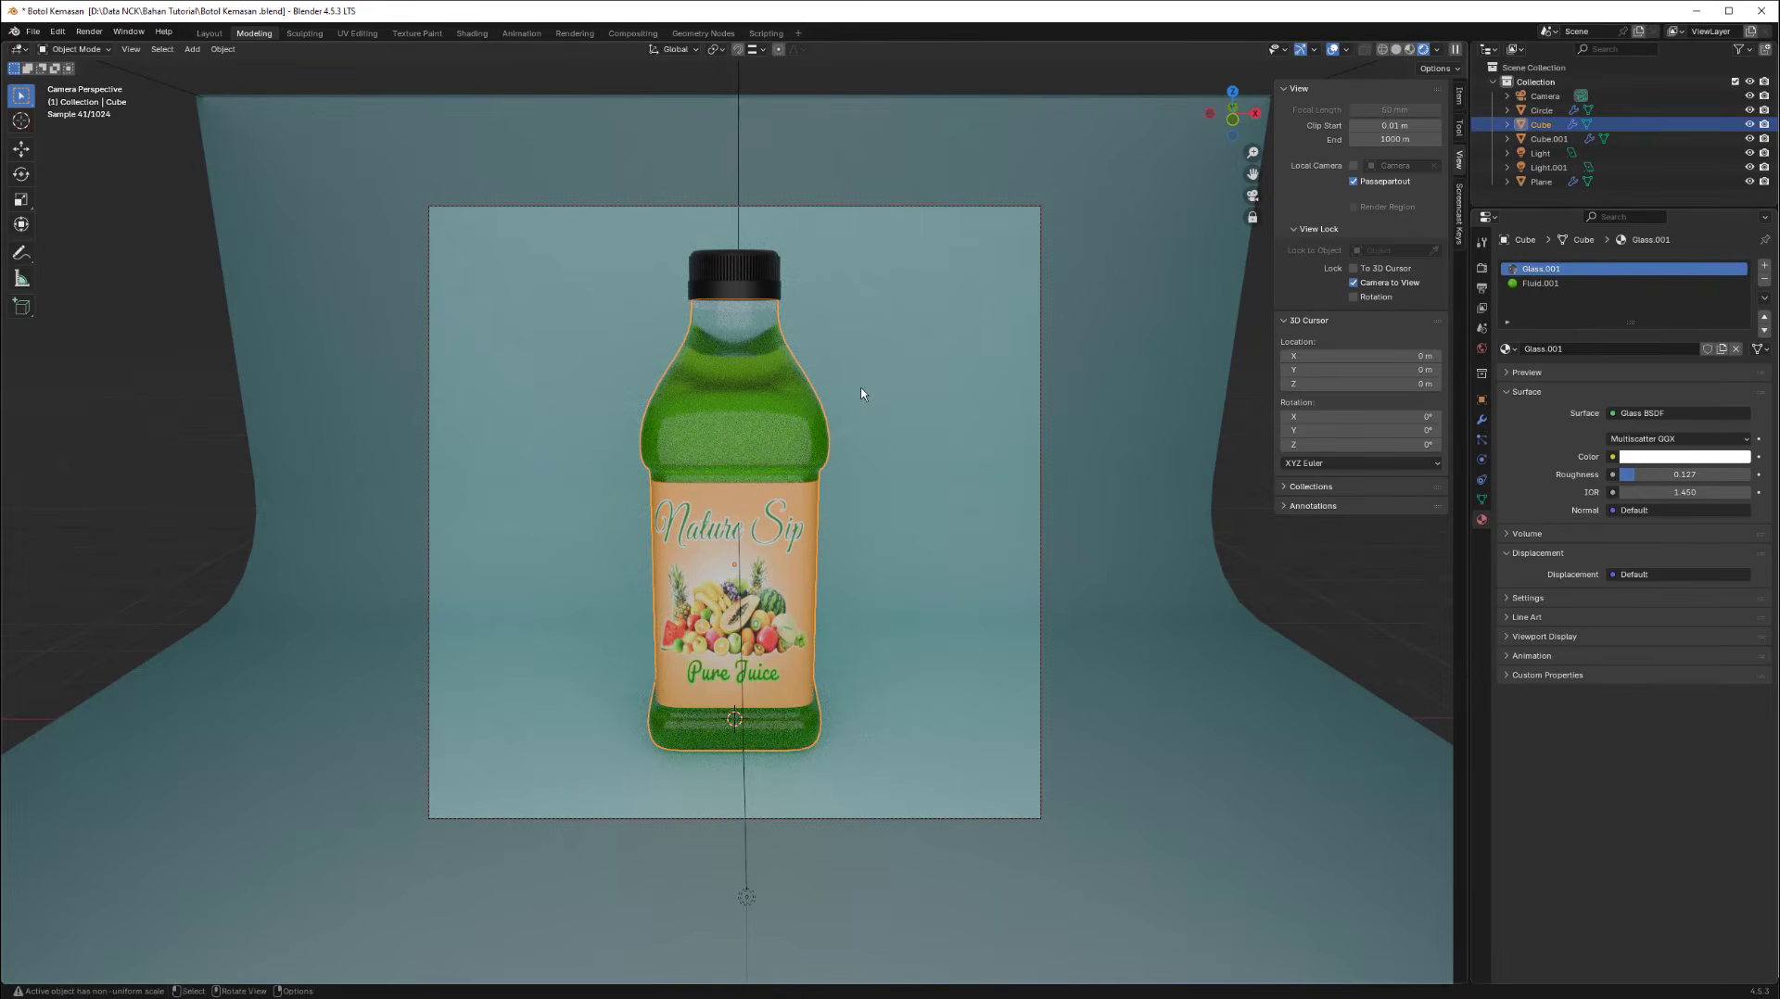
click(89, 31)
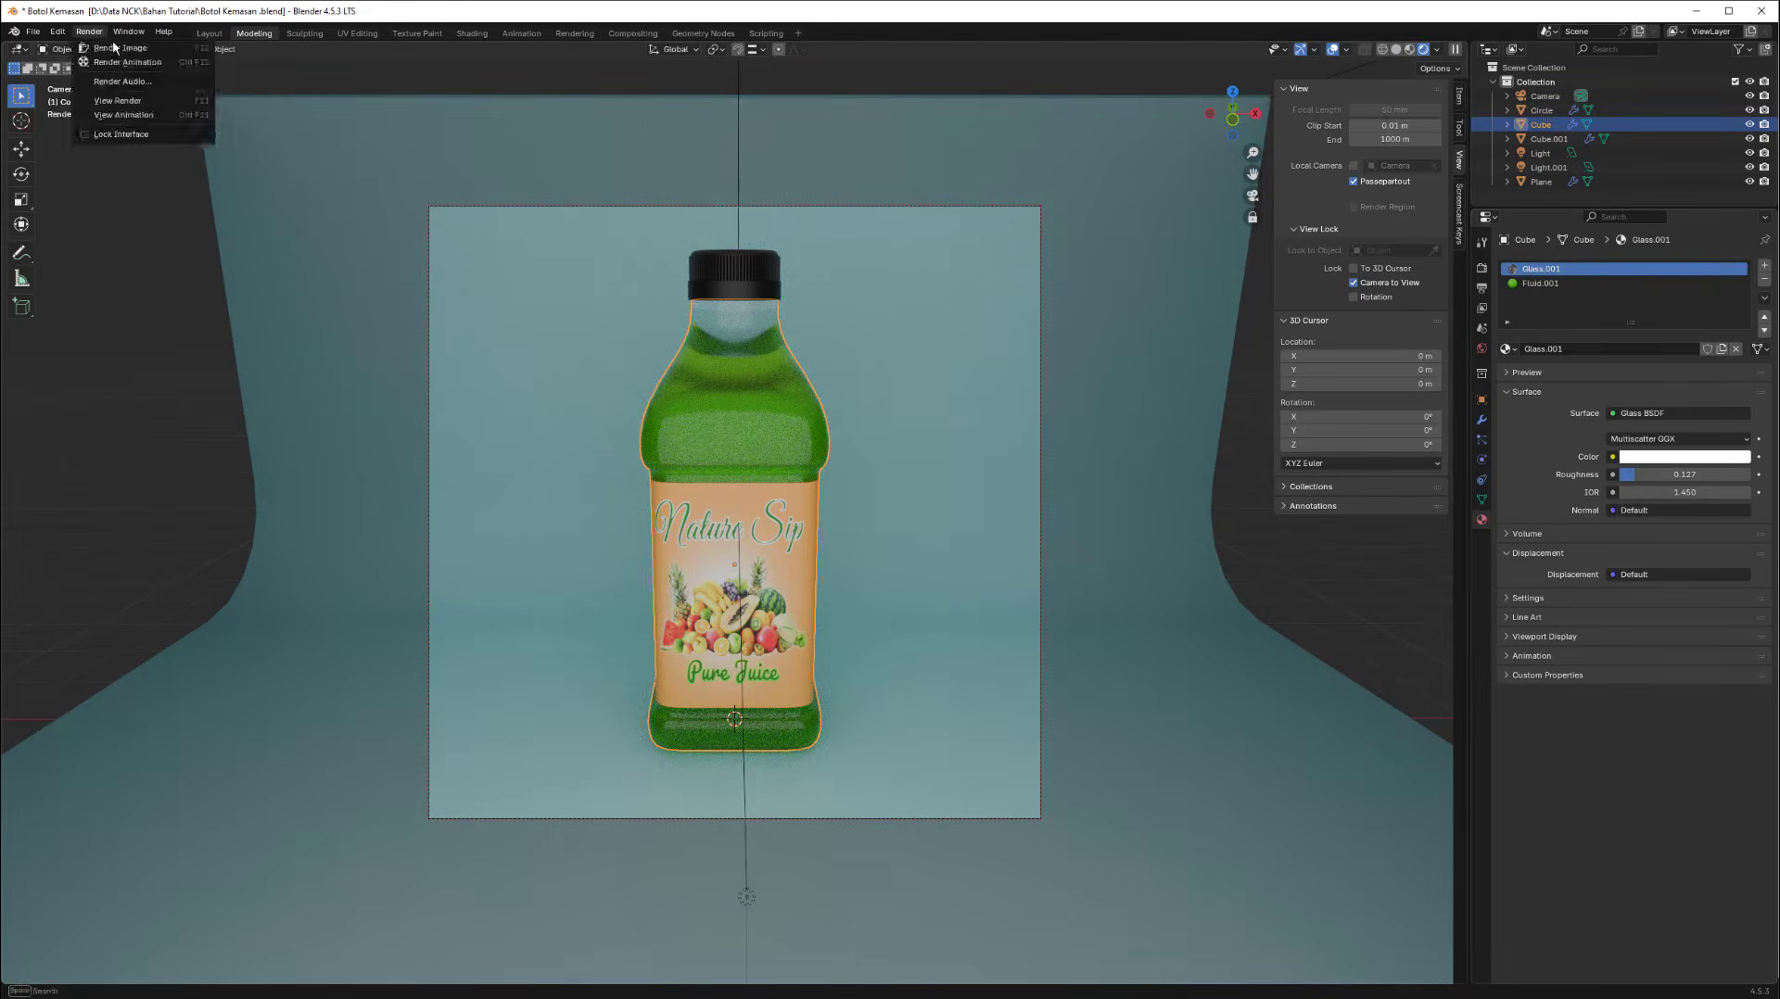
click(111, 50)
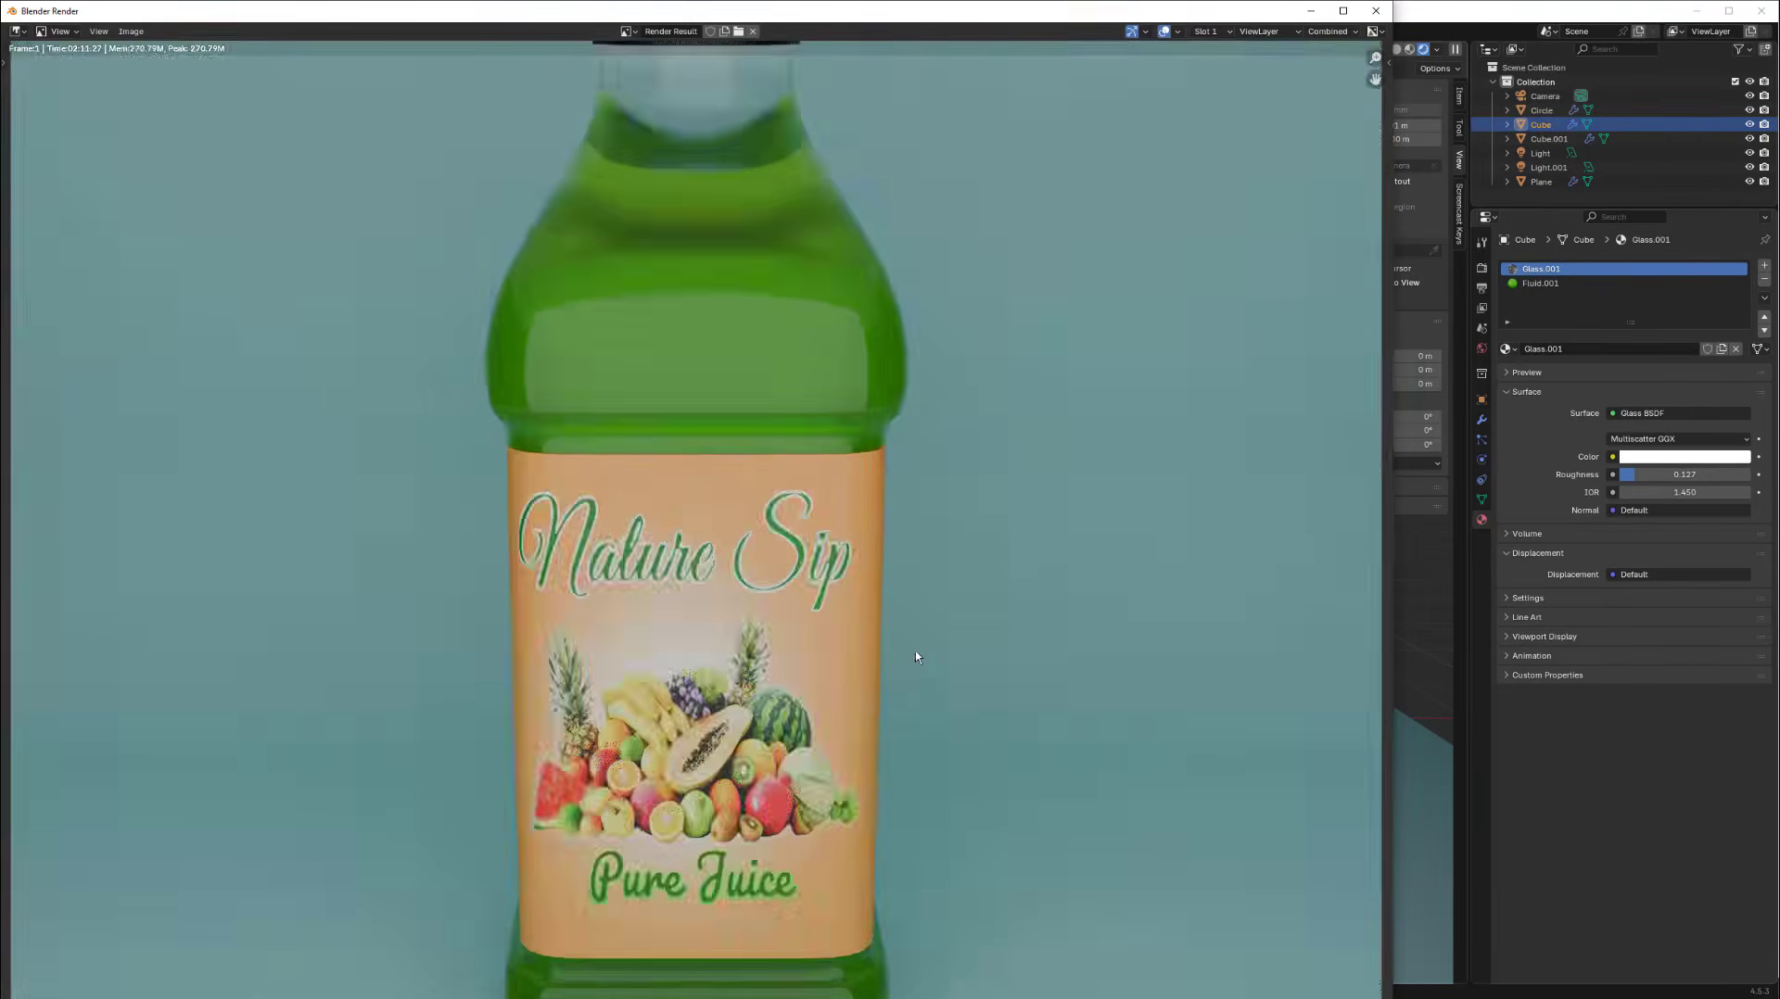
scroll(914, 649, down, 2)
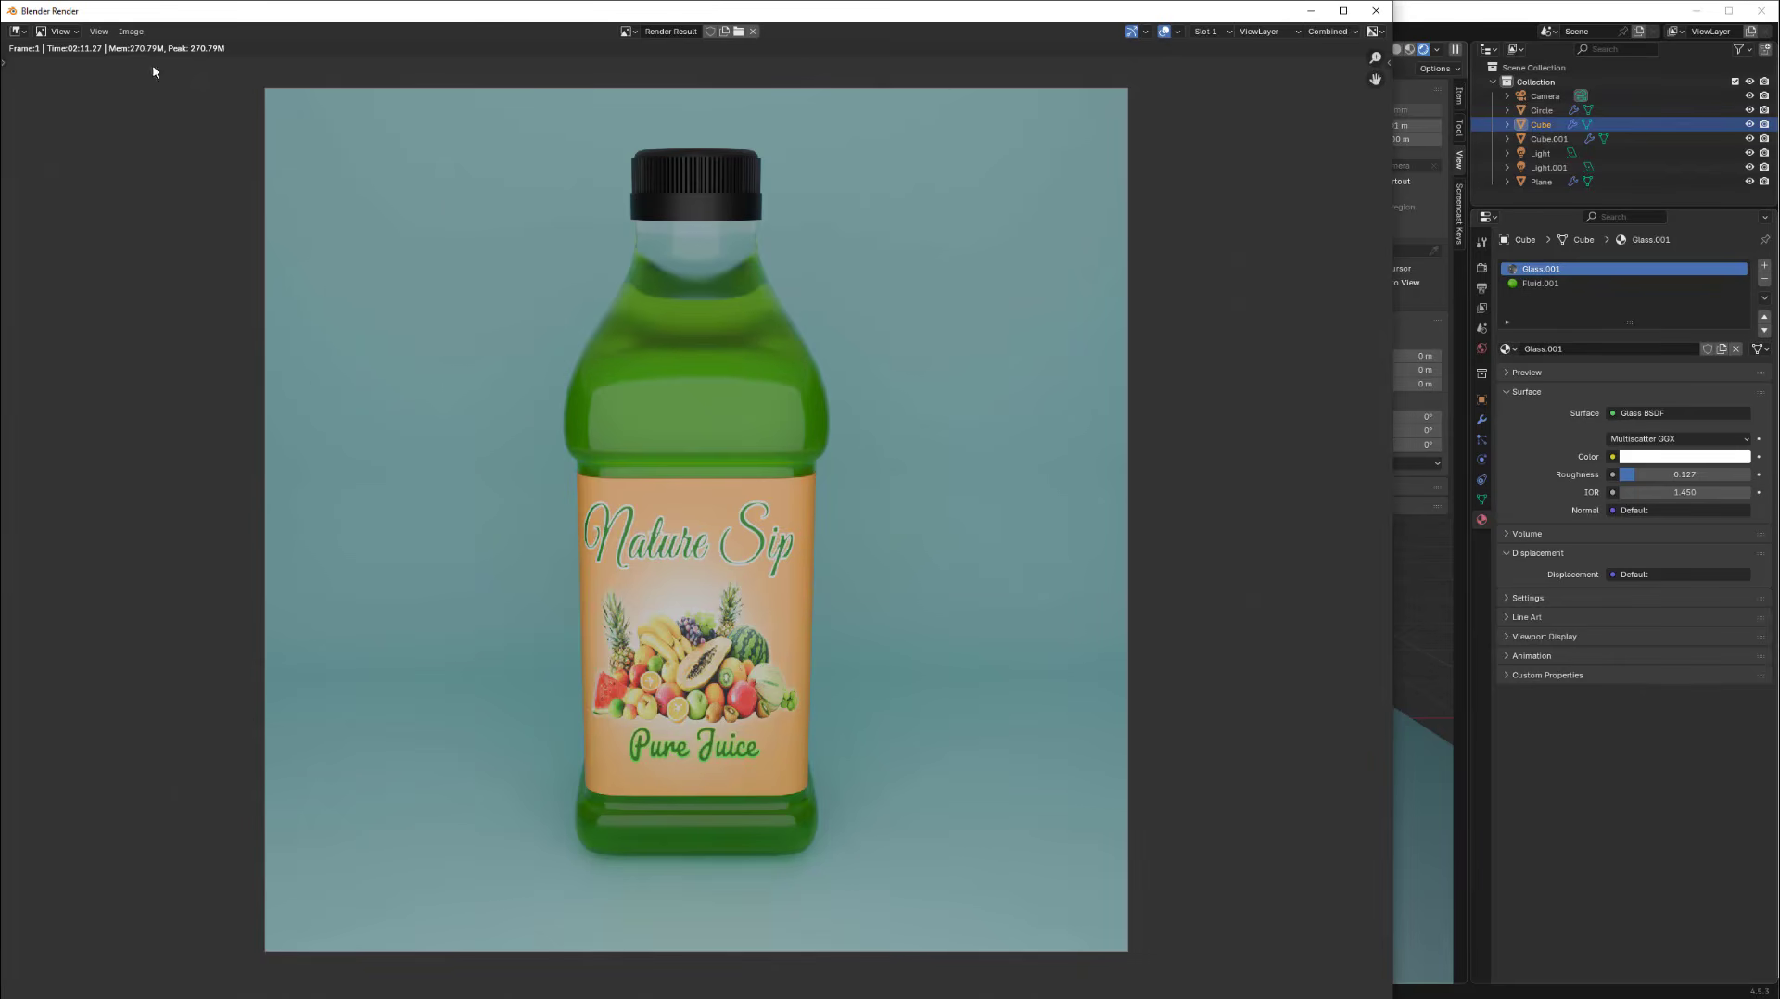
Save the rendered image as a PNG named "Botol kemasan" in the Bahan Tutorial folder.
click(136, 32)
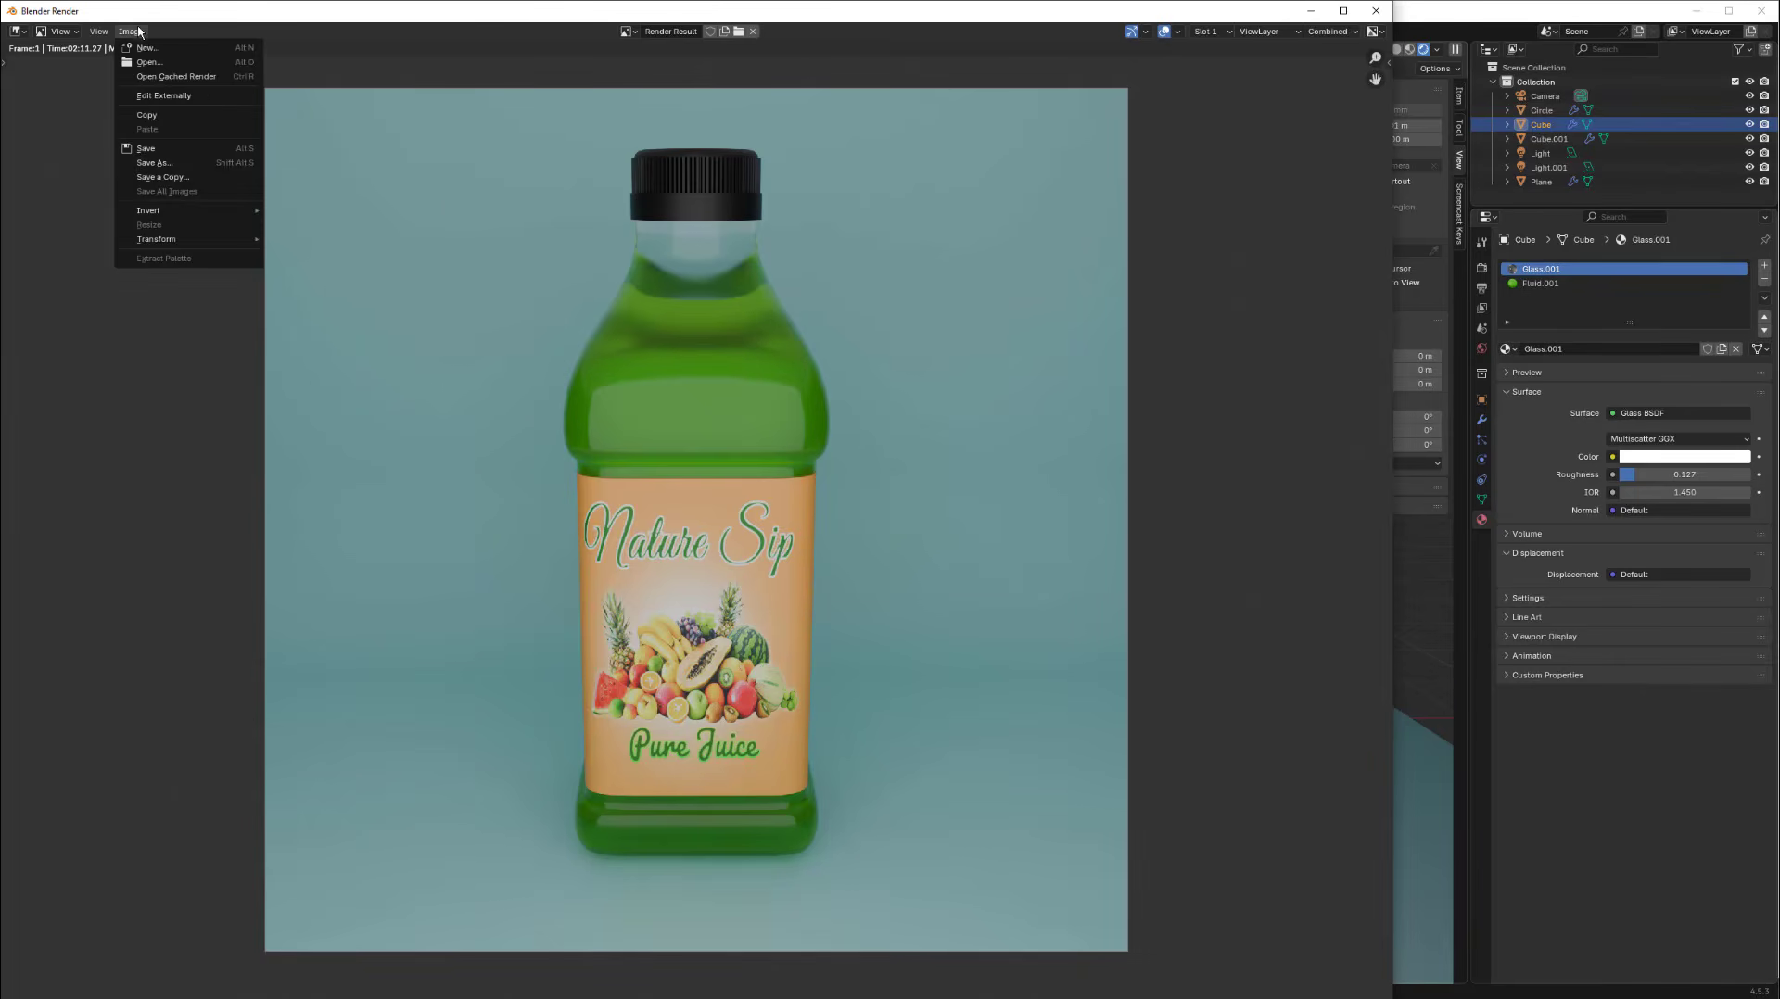
click(187, 148)
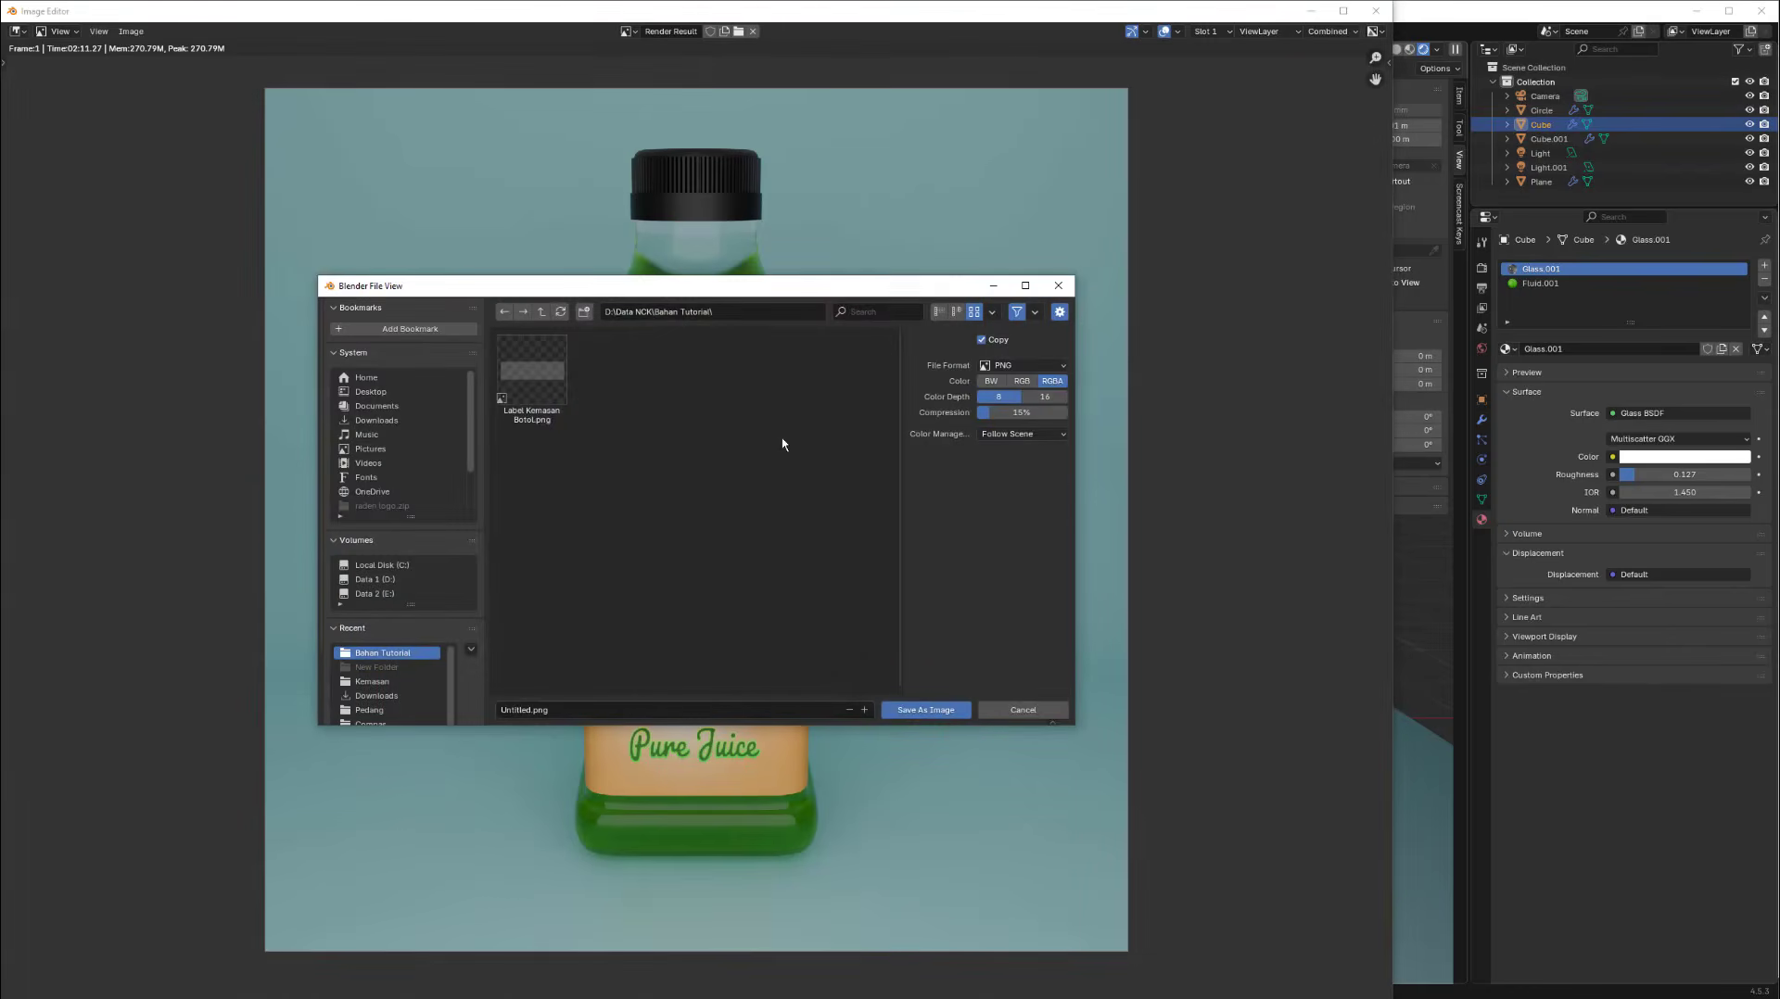
click(668, 710)
text(Botol kemasan)
click(948, 710)
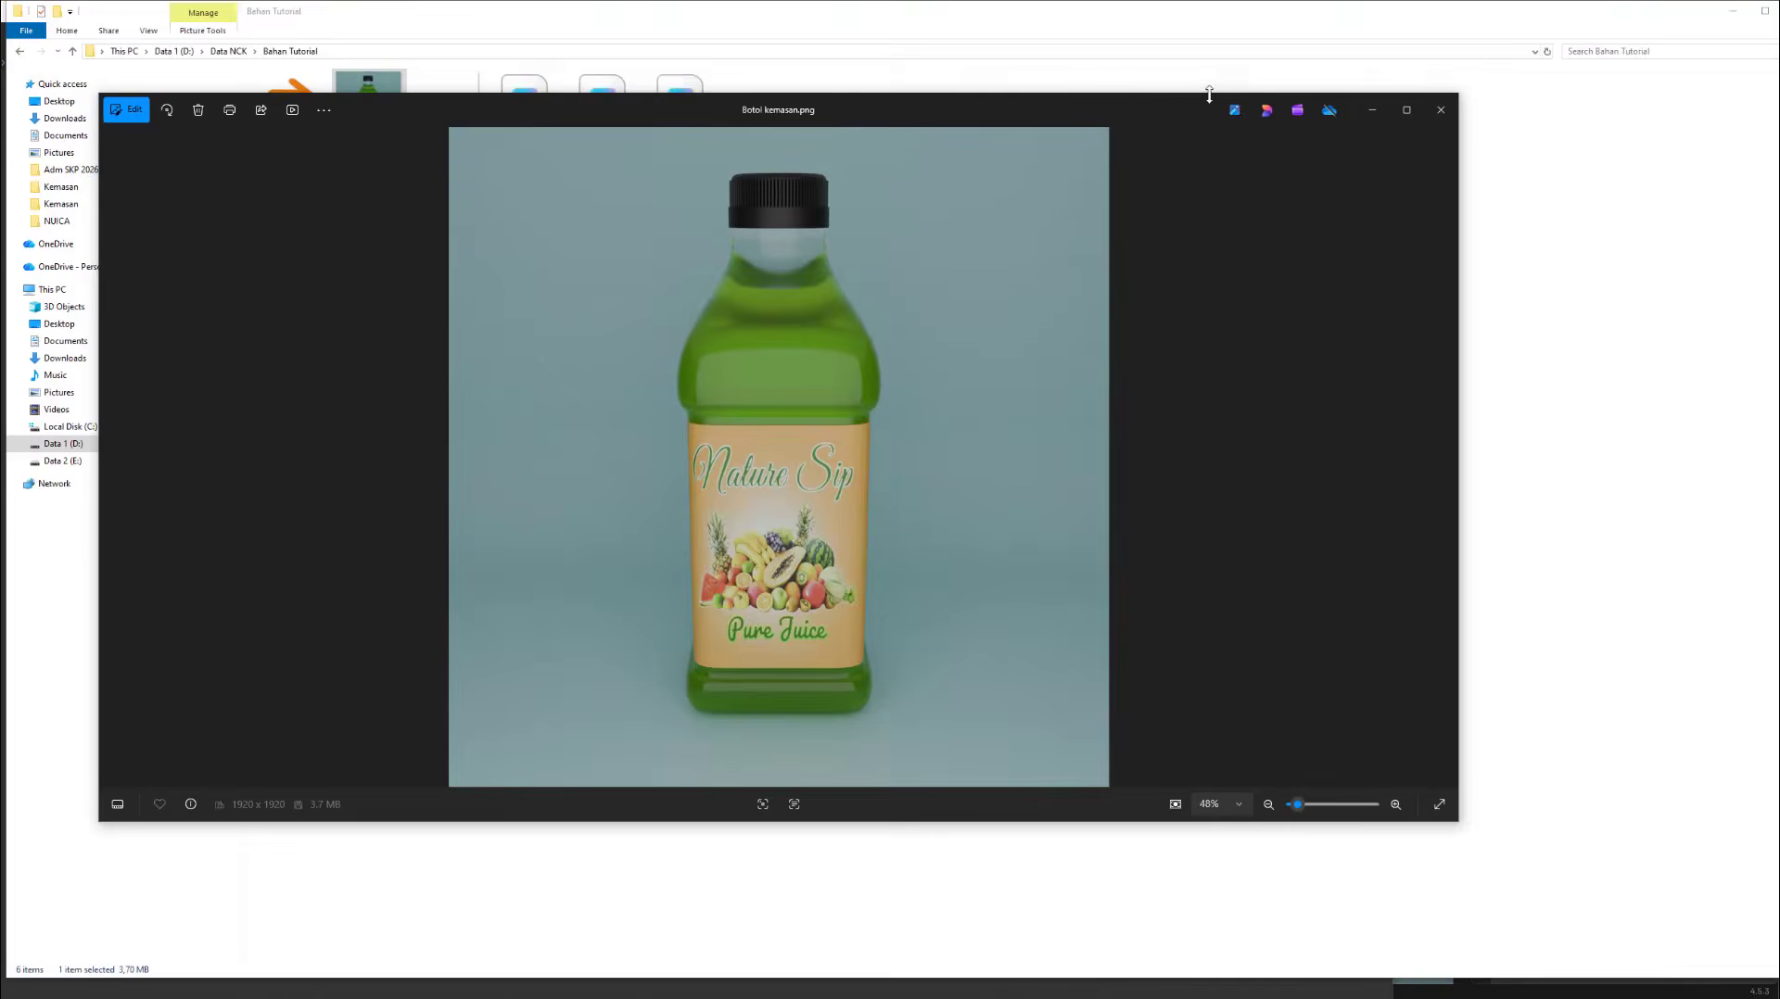
Switch to the image viewer and enlarge its window vertically to inspect the saved Botol kemasan.png.
drag(1205, 87, 1239, 8)
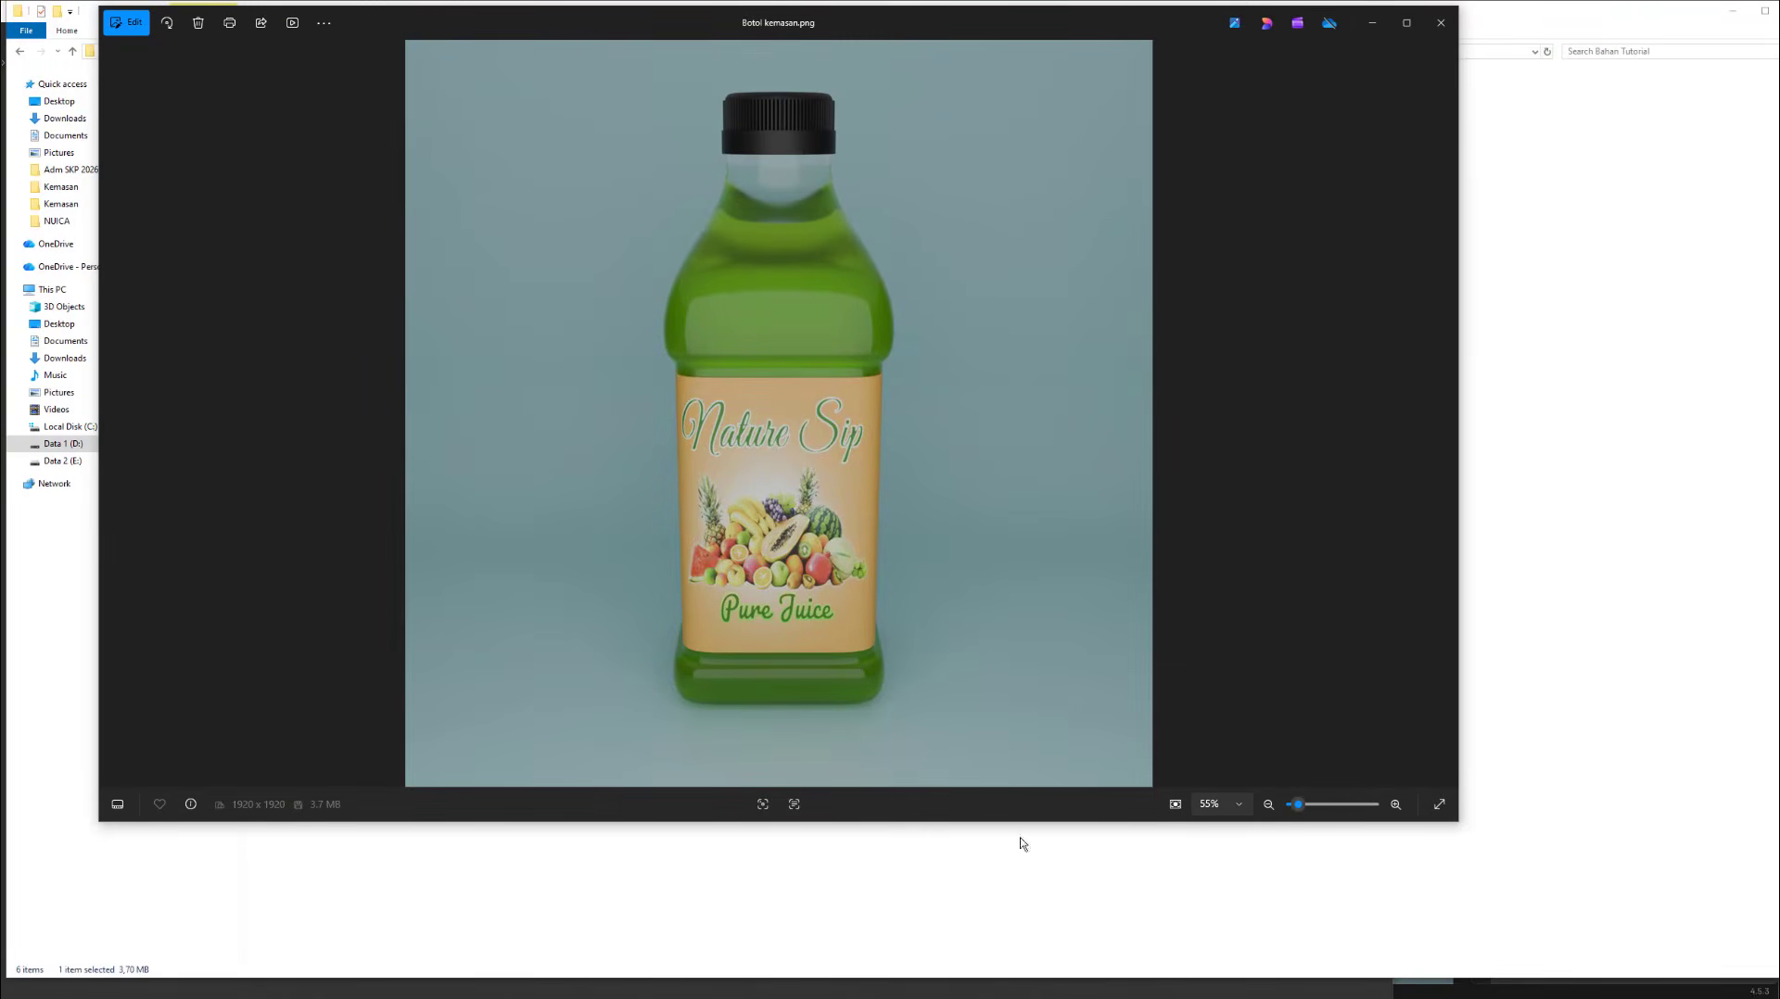
drag(1022, 823, 1025, 953)
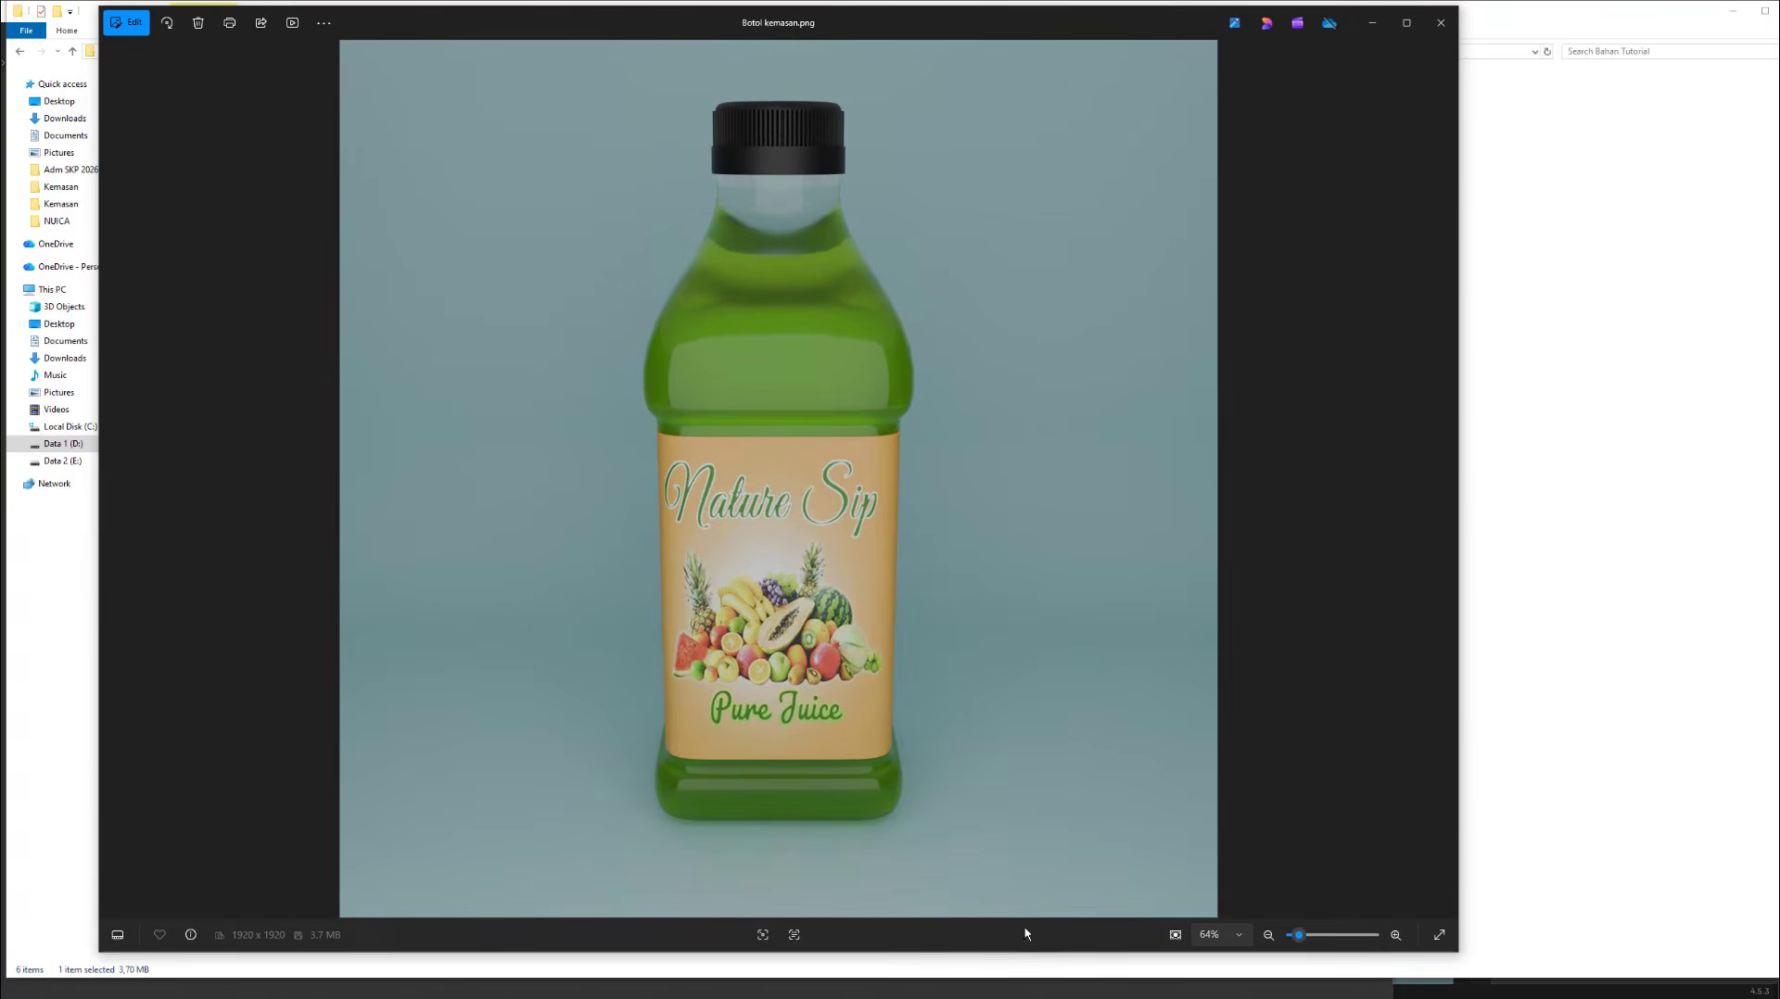